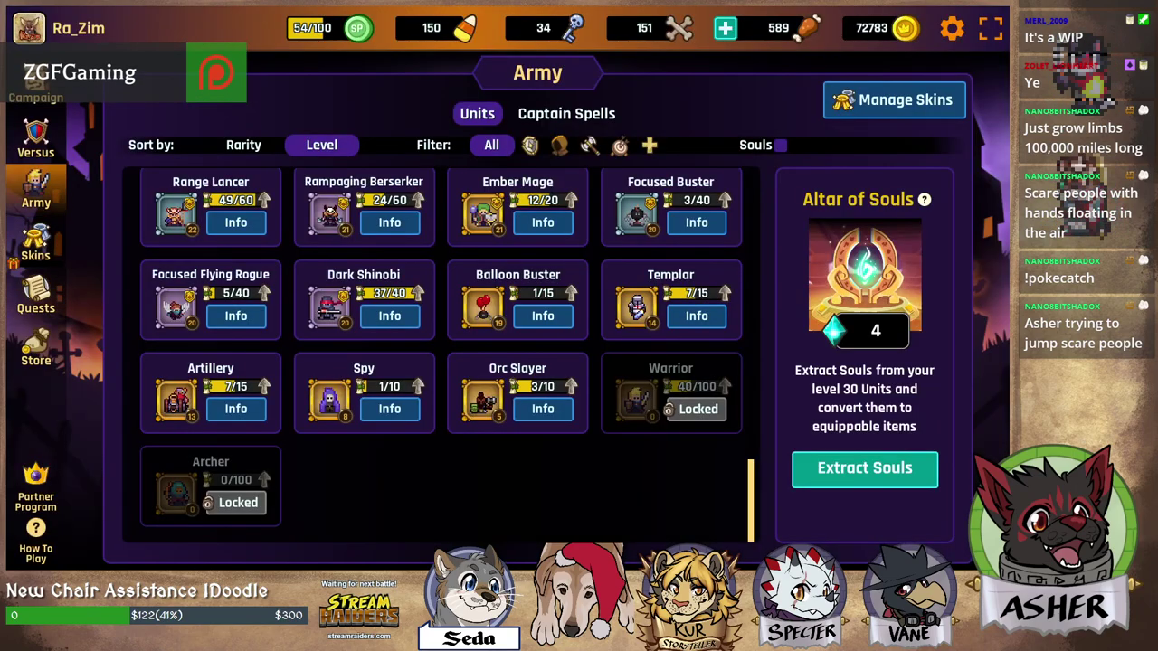
# Start the Moderate two-skull Midnight Mansion battle from the expanded Witching Hour campaign map.
pyautogui.click(36, 80)
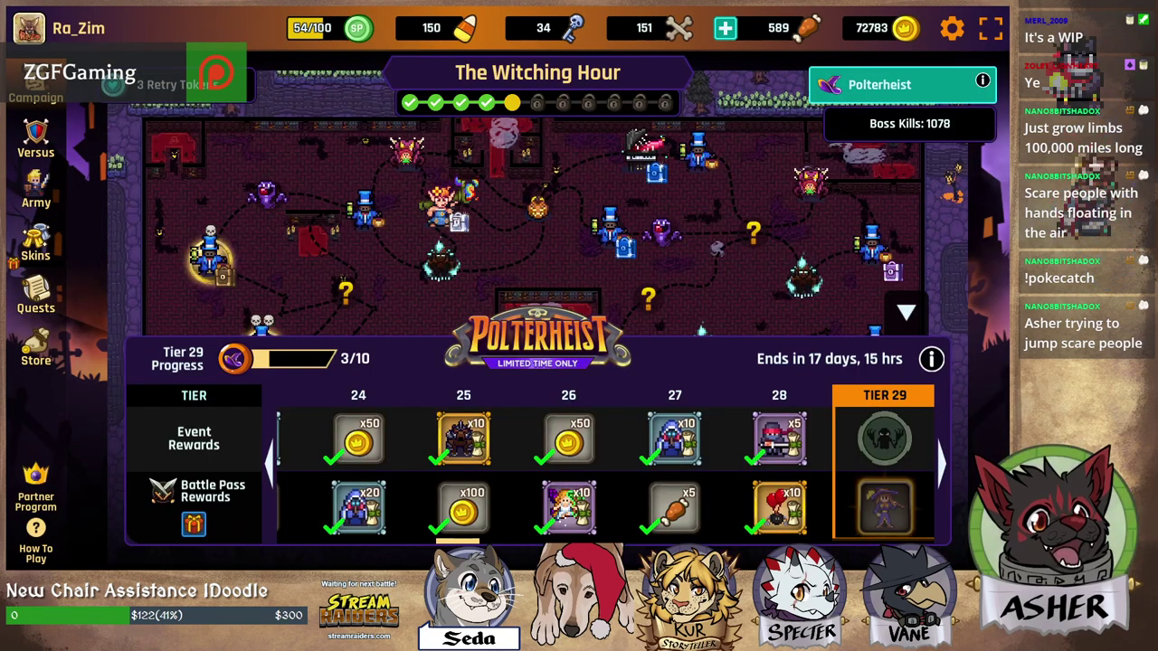
pyautogui.click(906, 313)
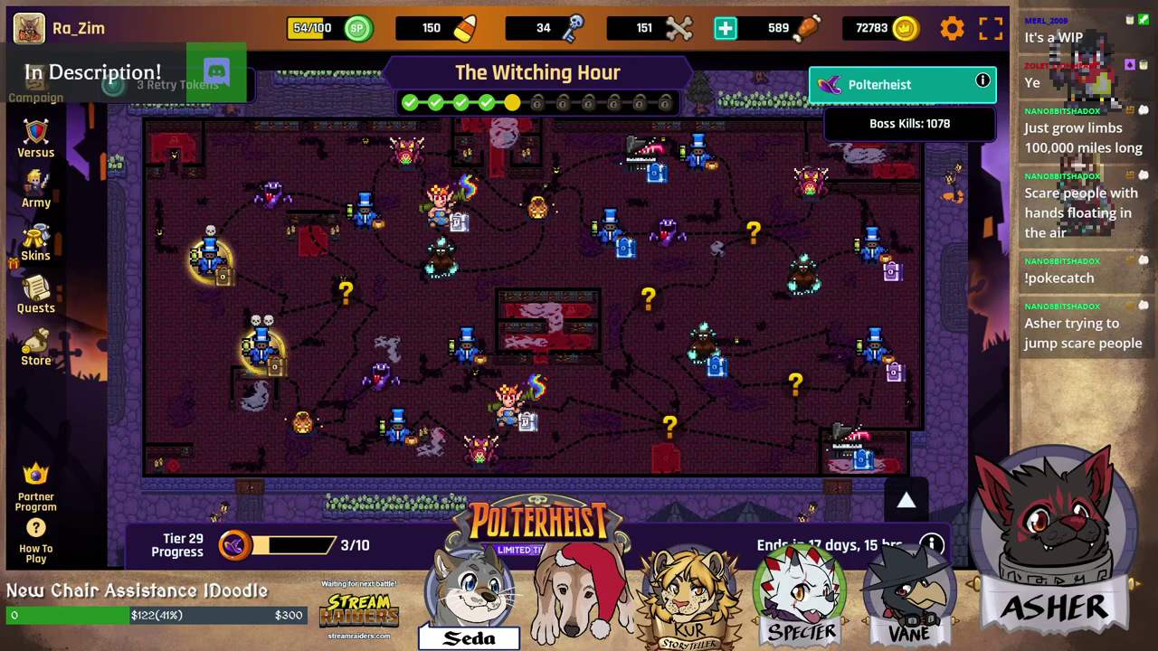
pyautogui.click(262, 347)
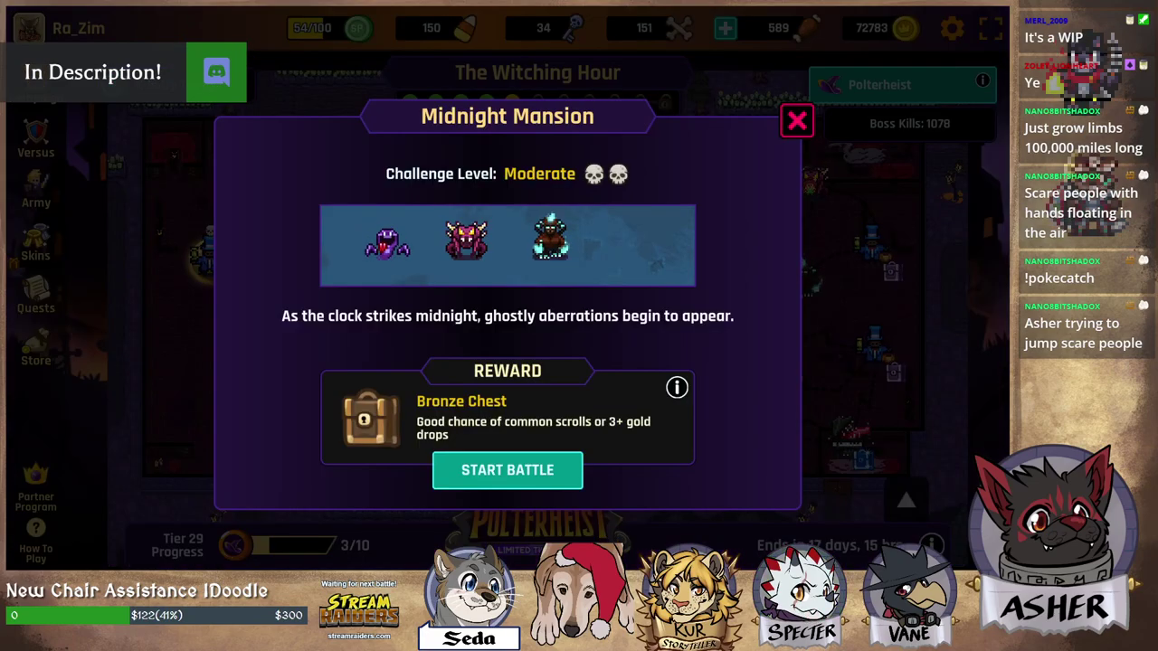
pyautogui.click(494, 466)
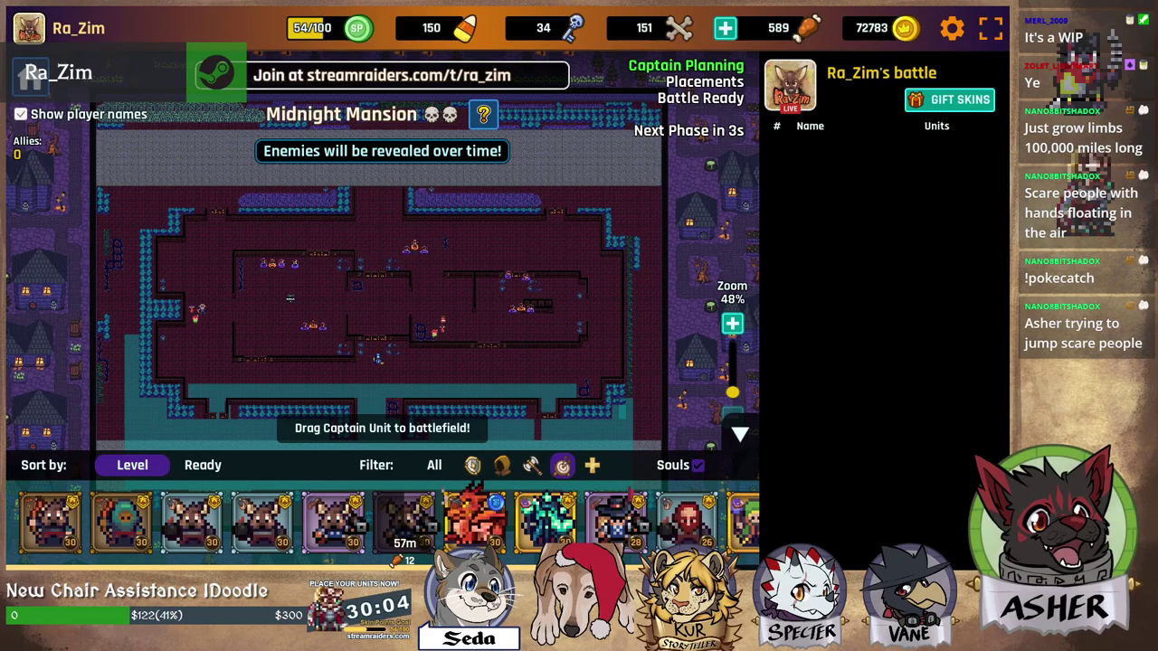
# Place the Gladiator captain unit in the mansion's lower corridor and mark a wide yellow placement zone along that corridor.
pyautogui.click(532, 465)
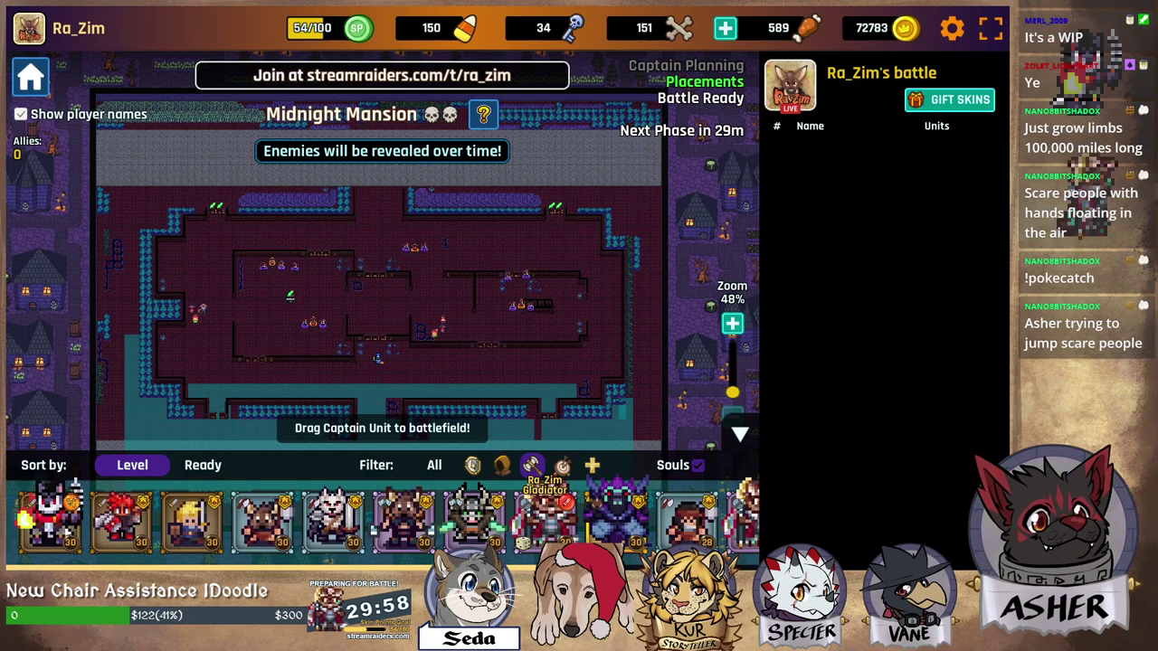
pyautogui.moveTo(544, 521); pyautogui.dragTo(379, 389)
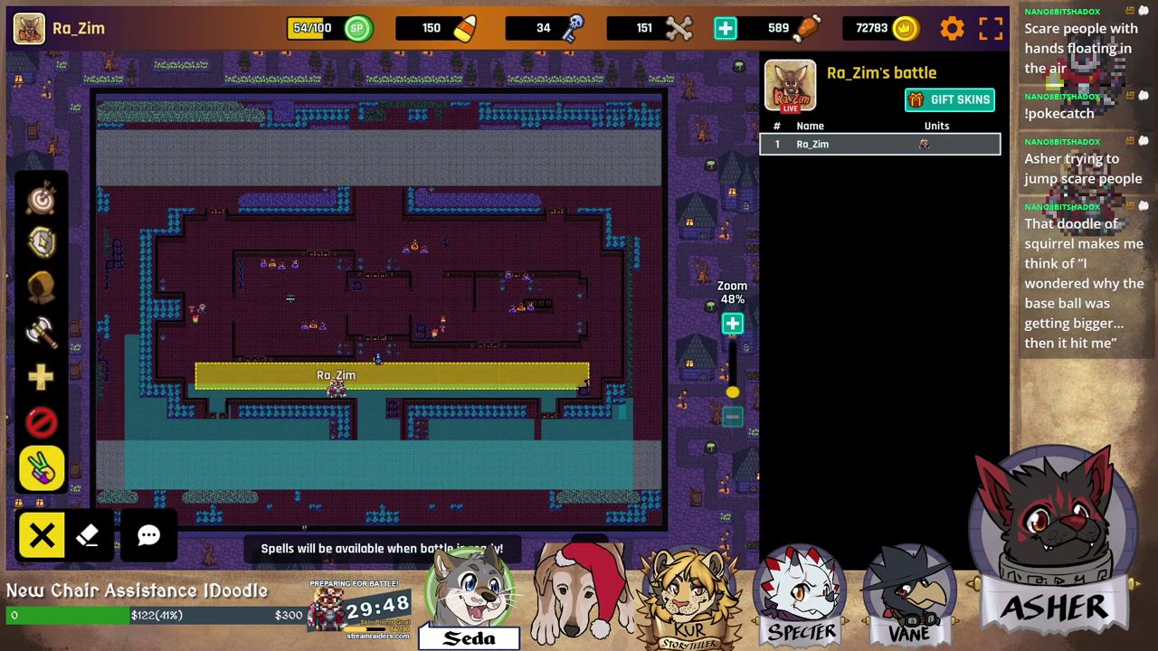
pyautogui.moveTo(186, 370); pyautogui.dragTo(584, 405)
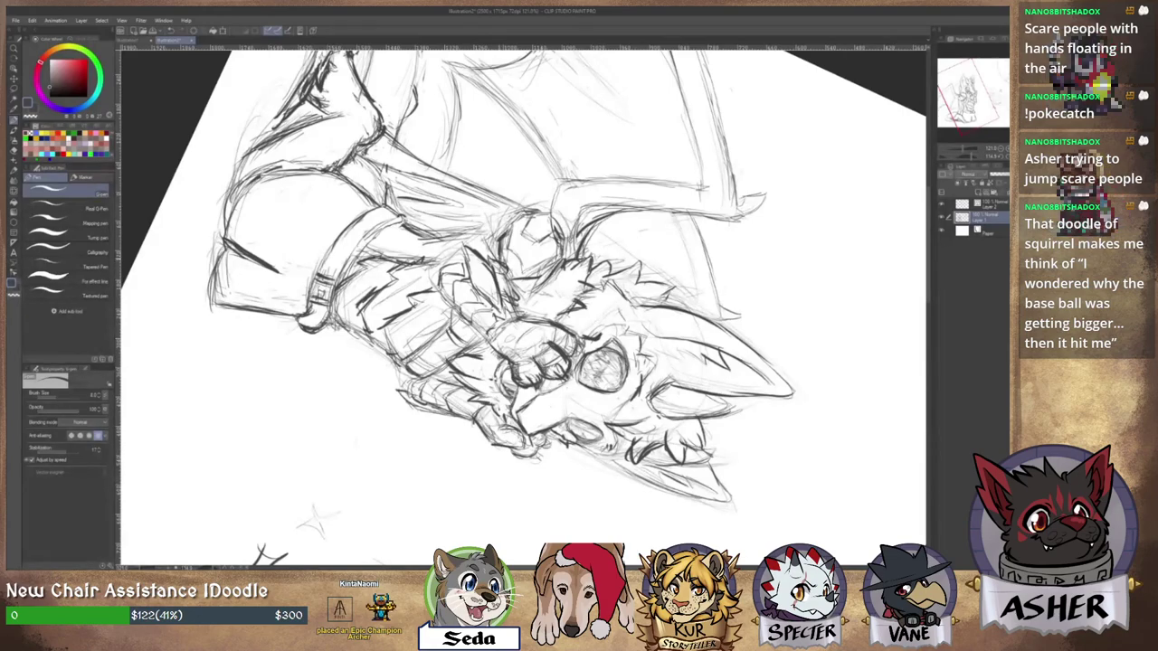
# Switch to Clip Studio Paint and touch up the sketch lines on the winged character's shoulder.
pyautogui.moveTo(504, 257); pyautogui.dragTo(514, 274)
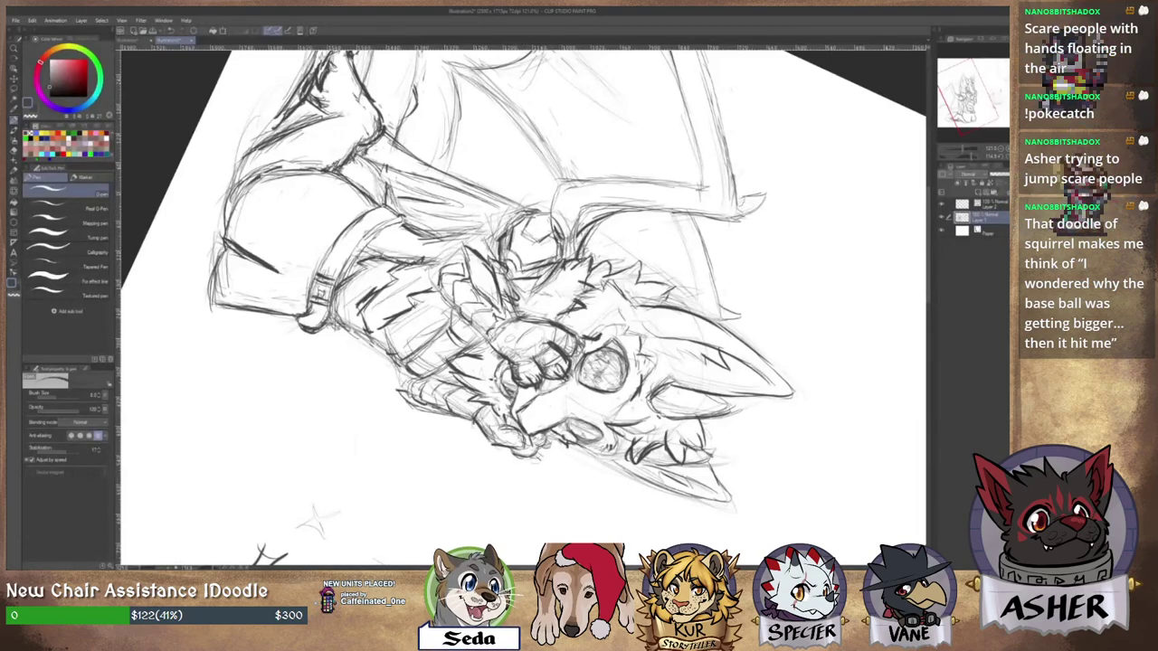
pyautogui.hotkey('ctrl', '@')
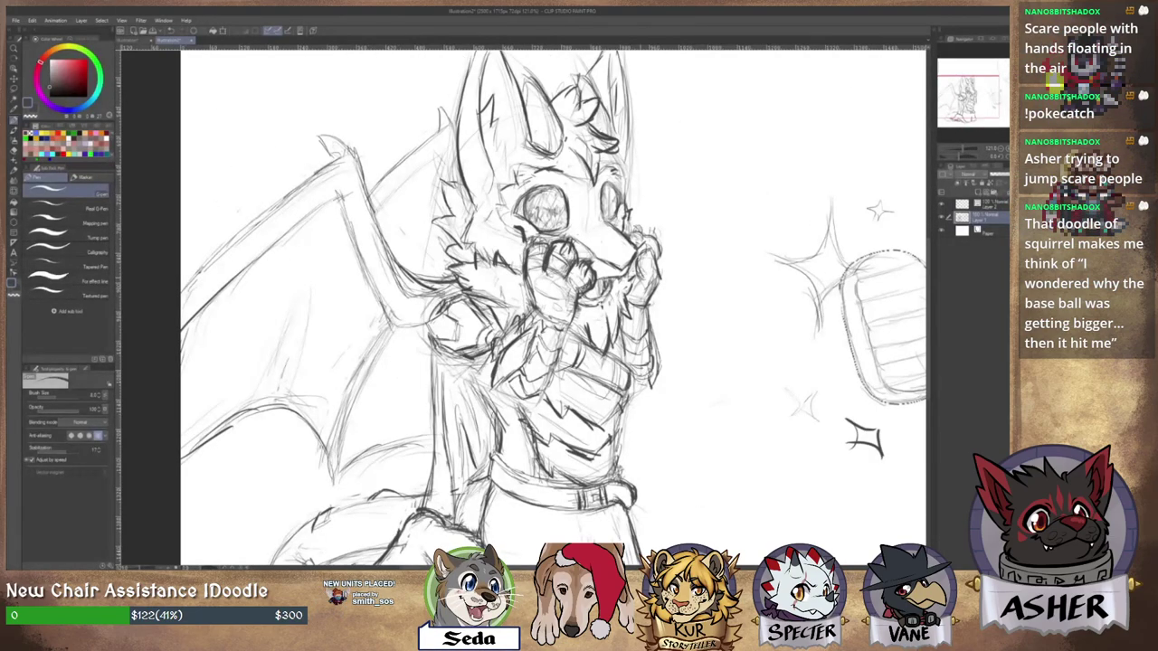
pyautogui.moveTo(702, 257); pyautogui.dragTo(633, 255)
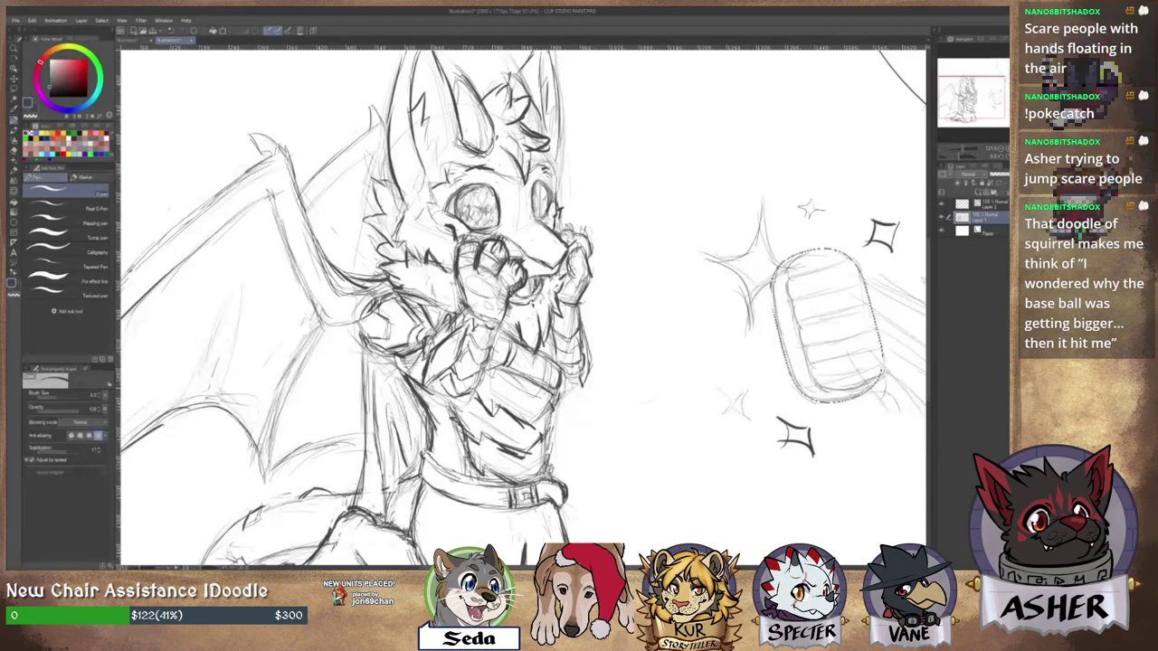
pyautogui.press('e')
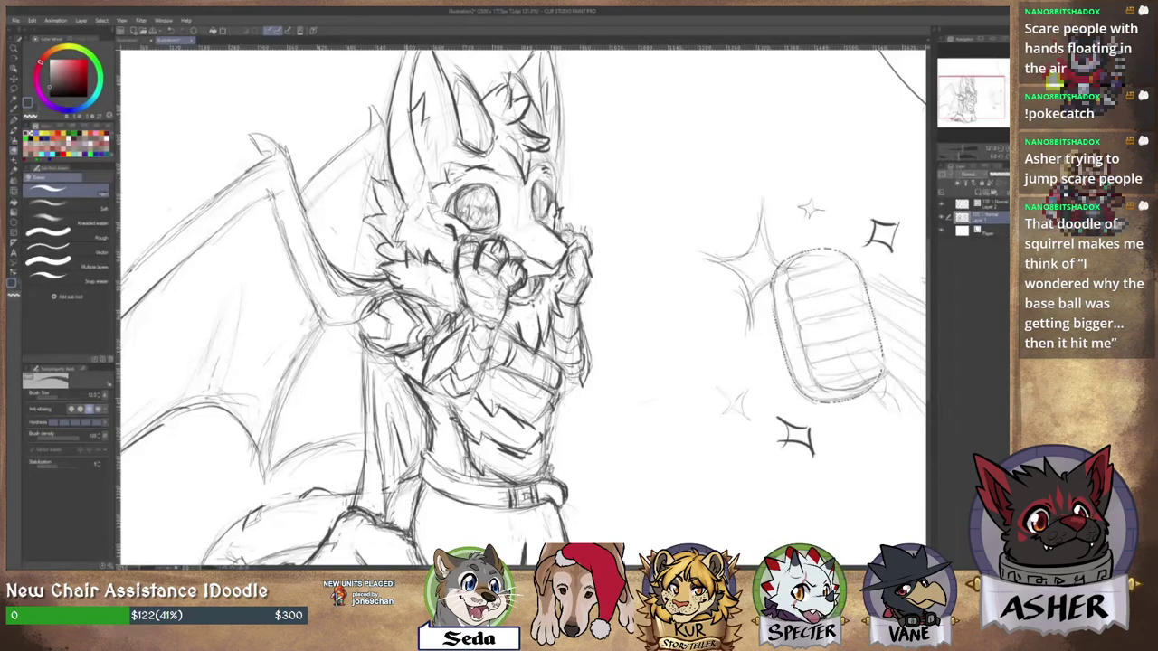
pyautogui.press('p')
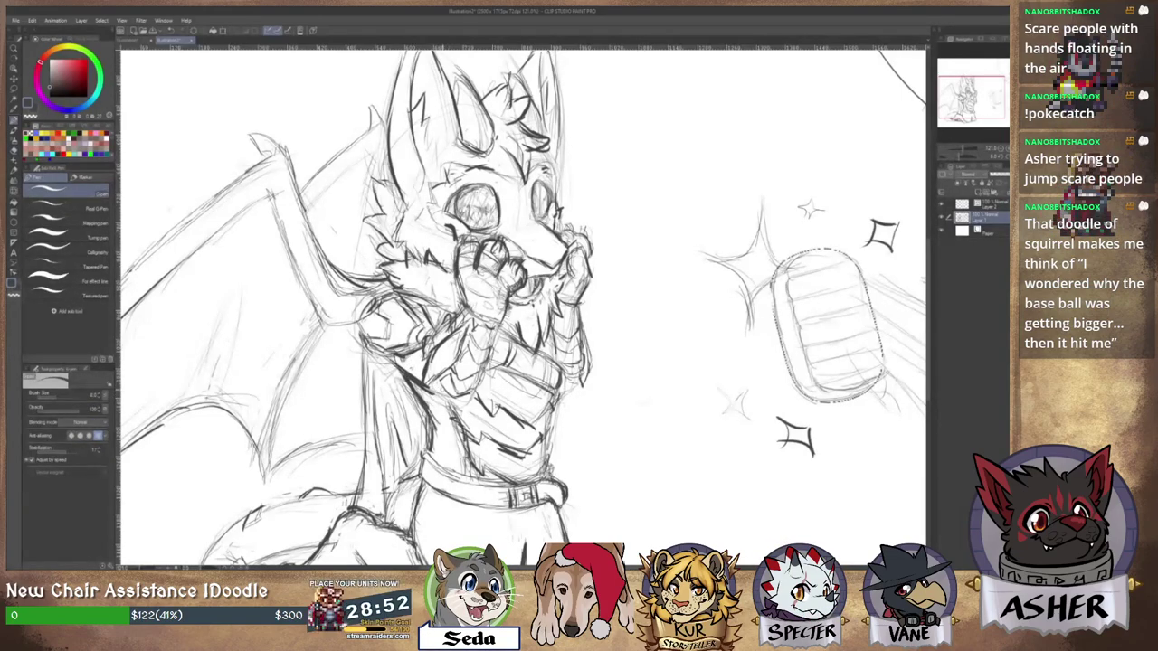
pyautogui.press('e')
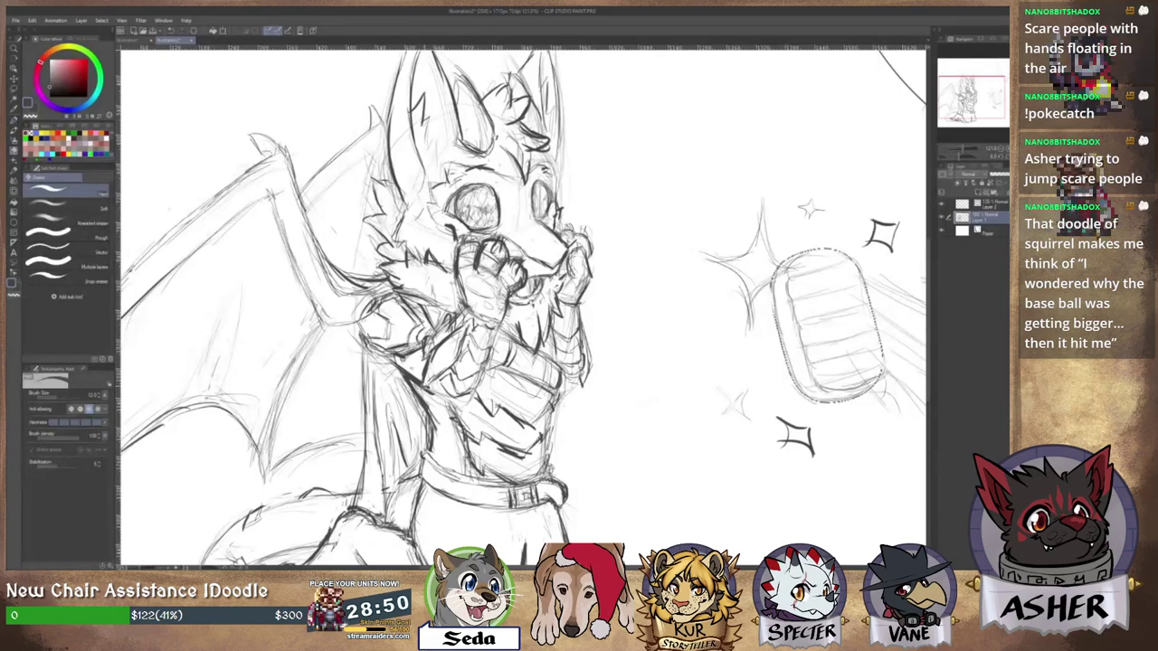
pyautogui.press('p')
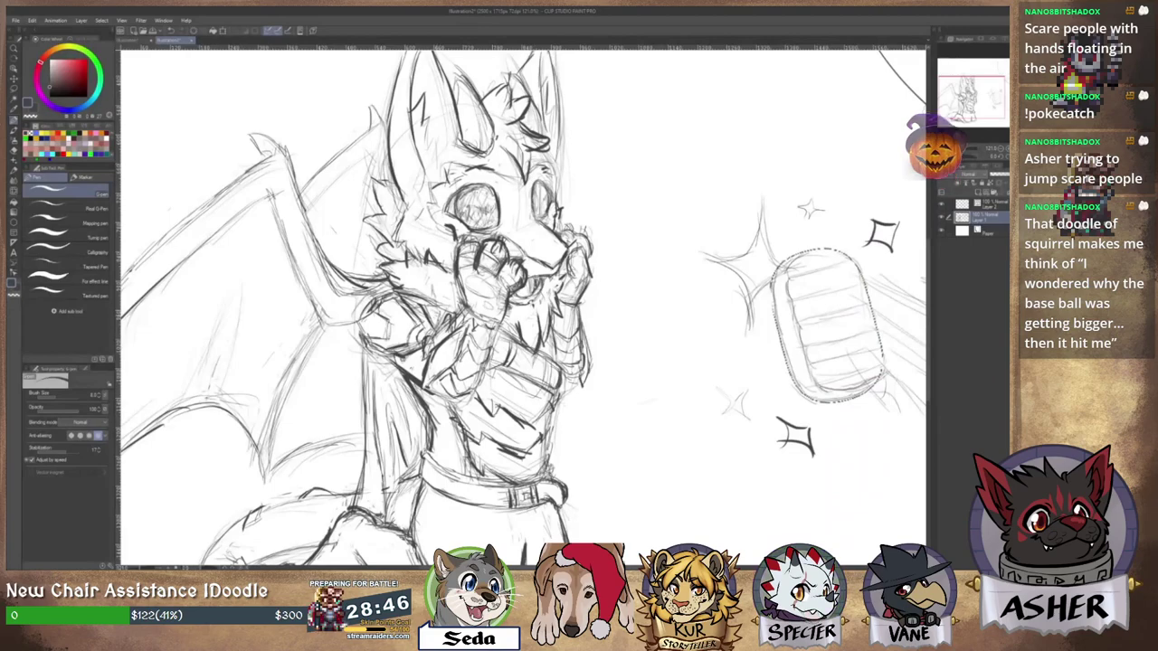
pyautogui.press('e')
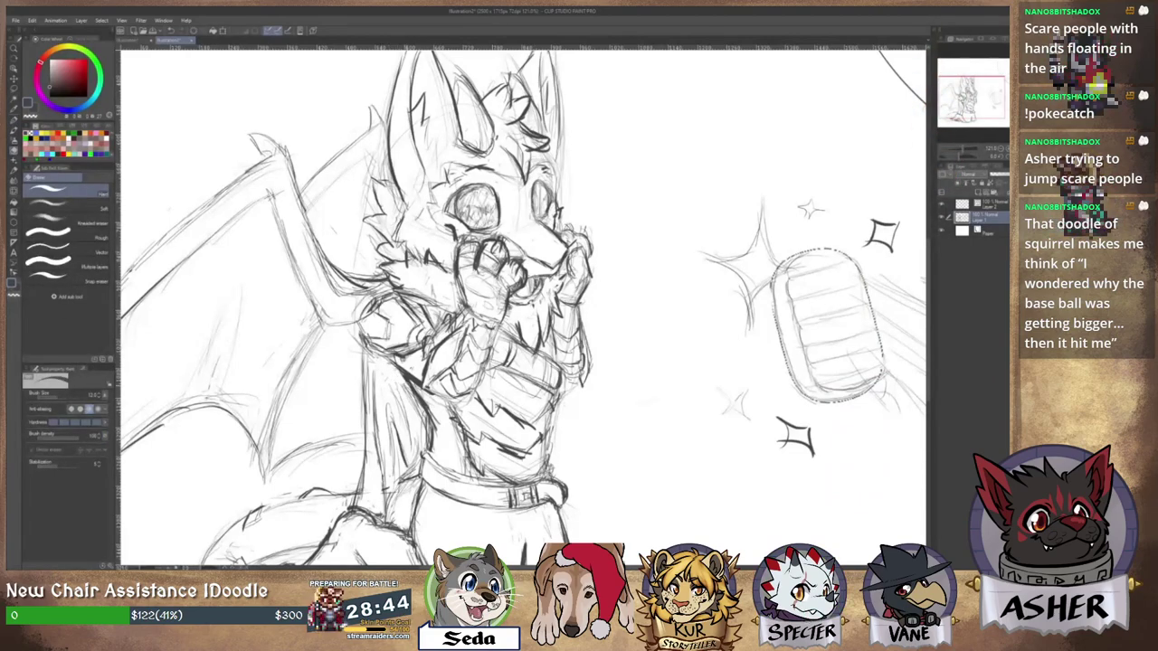
pyautogui.scroll(-2, 403, 362)
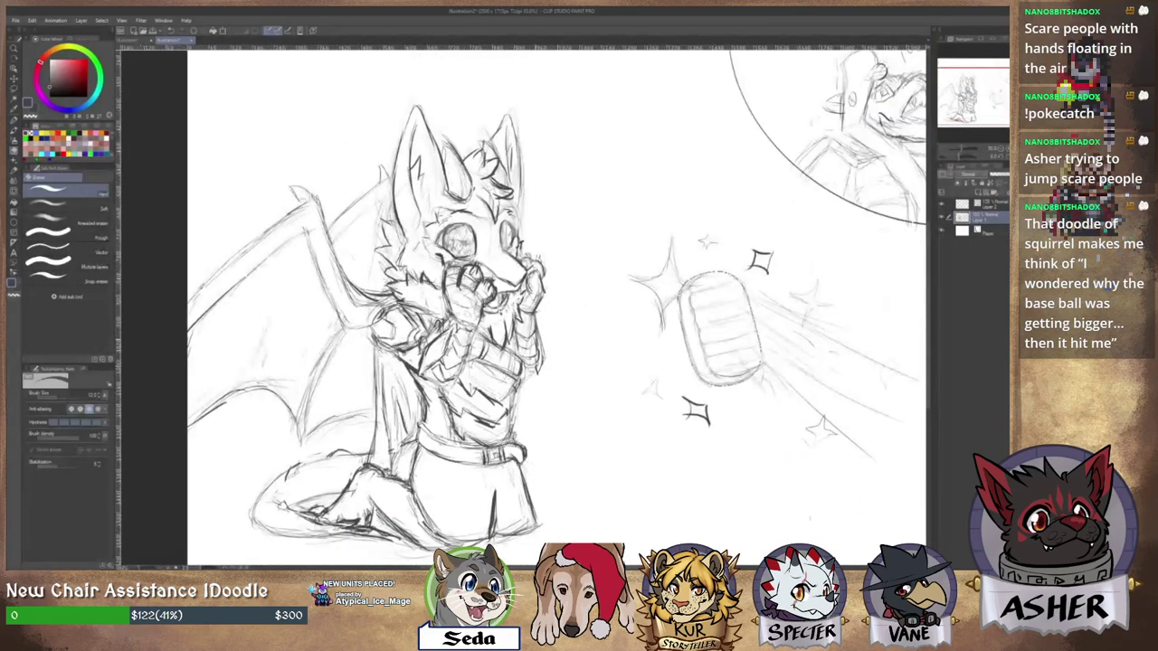
pyautogui.scroll(-1, 577, 294)
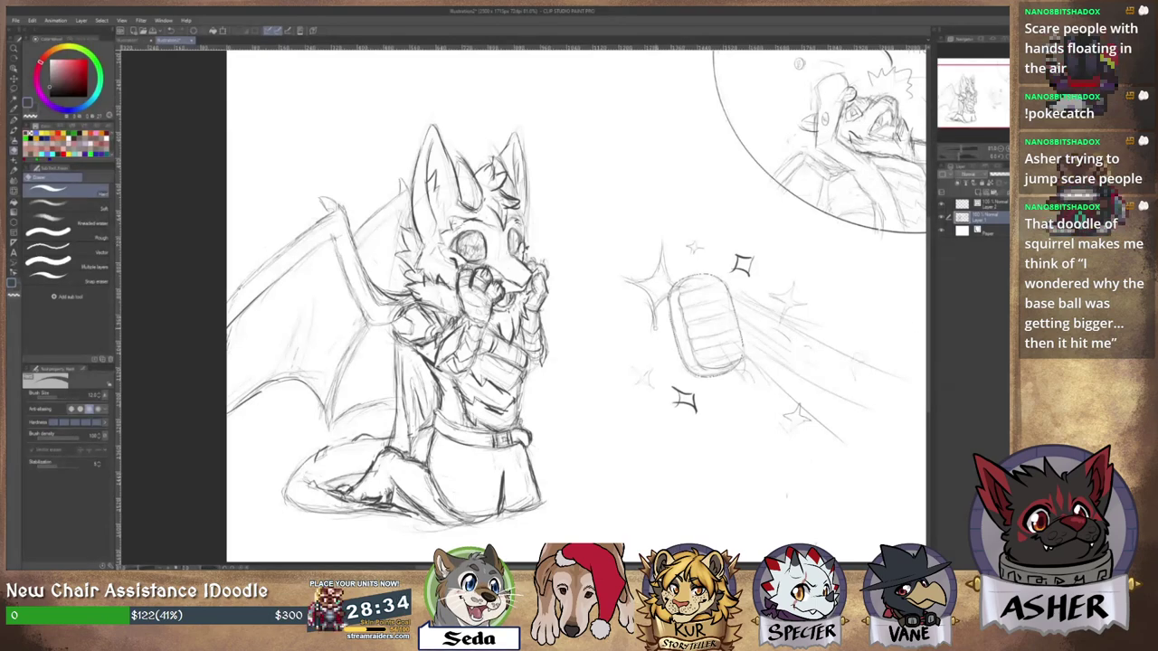
pyautogui.press('p')
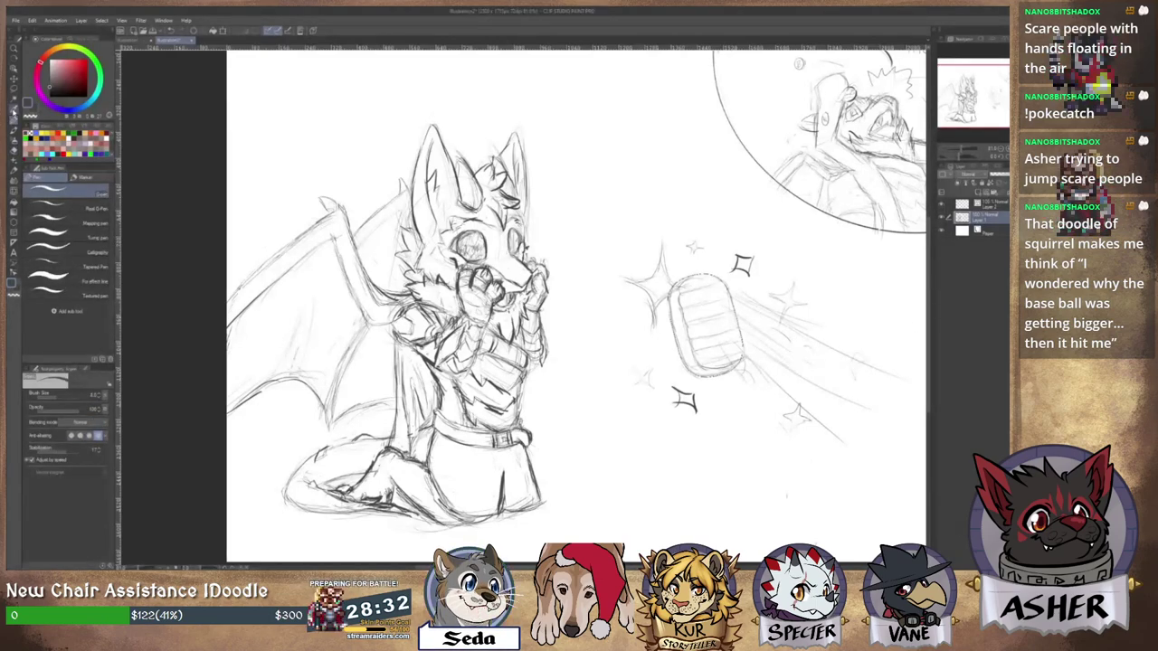
# Lower the opacity of the sketch layer, Layer 1, to make it a faint guide for inking.
pyautogui.moveTo(561, 209)
pyautogui.mouseDown()
pyautogui.moveTo(455, 204)
pyautogui.moveTo(511, 244)
pyautogui.mouseUp()
pyautogui.scroll(-1, 479, 204)
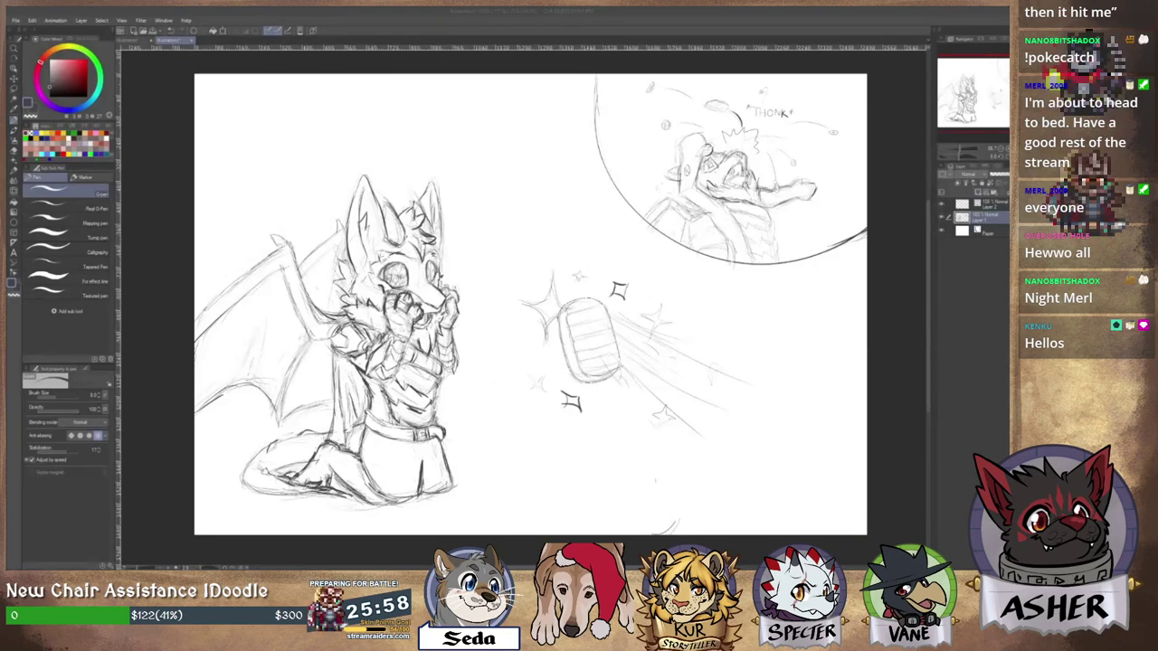
pyautogui.click(996, 174)
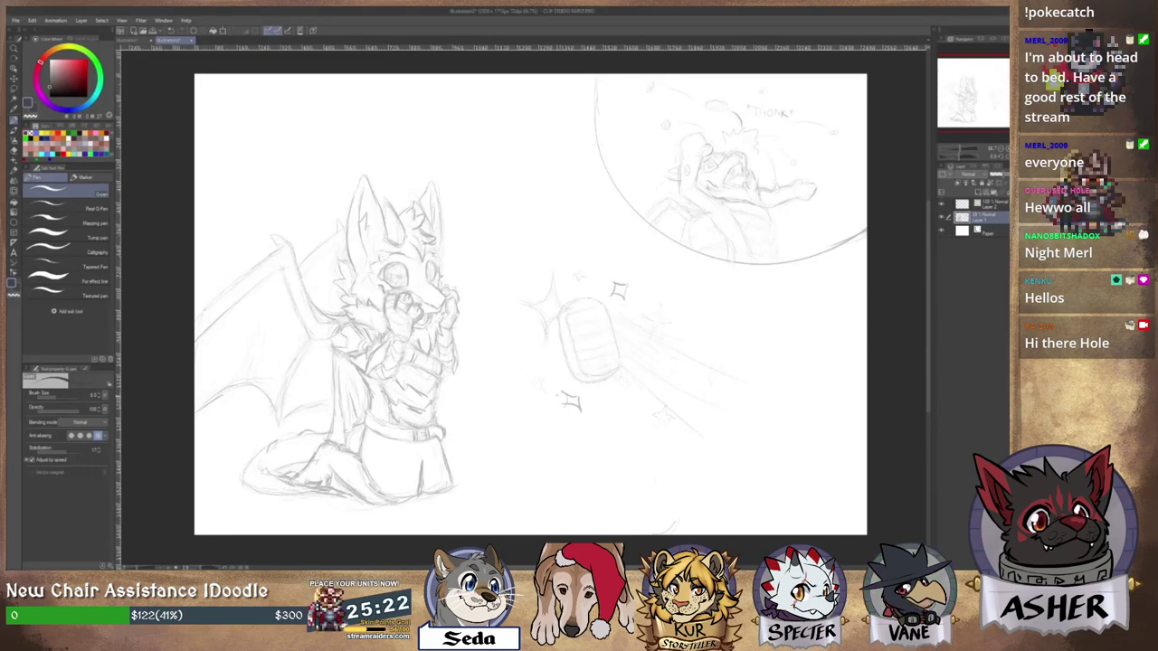
# Raise the pen's stabilization and test strokes around the winged character's face.
pyautogui.scroll(1, 553, 395)
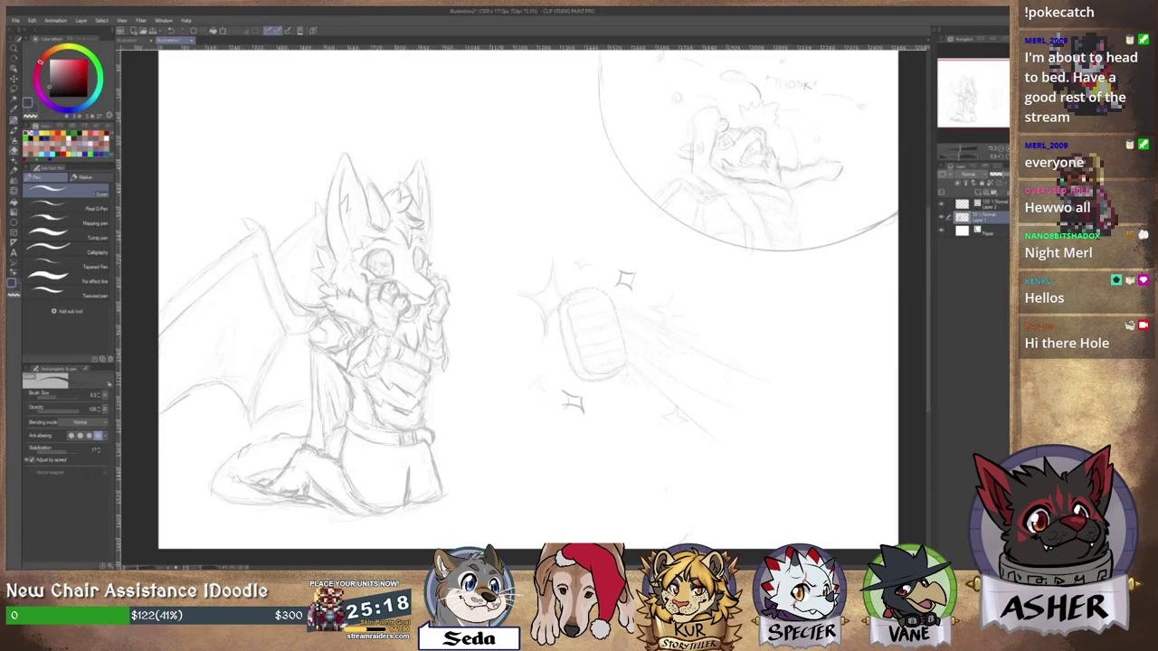
pyautogui.scroll(3, 419, 257)
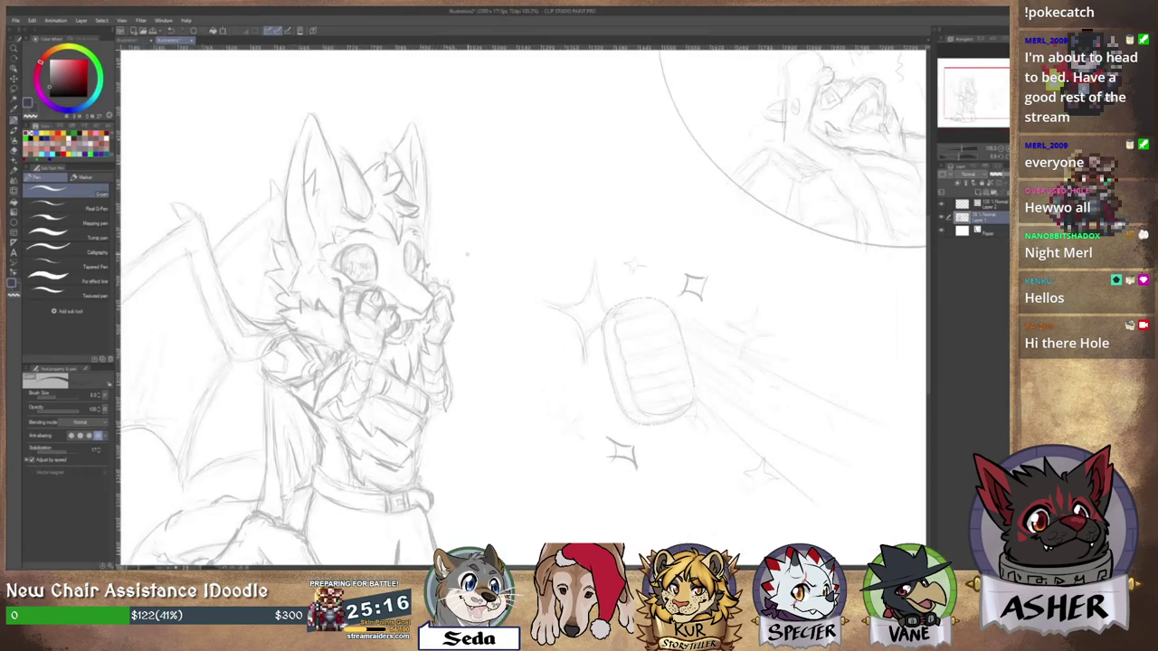
pyautogui.scroll(2, 354, 259)
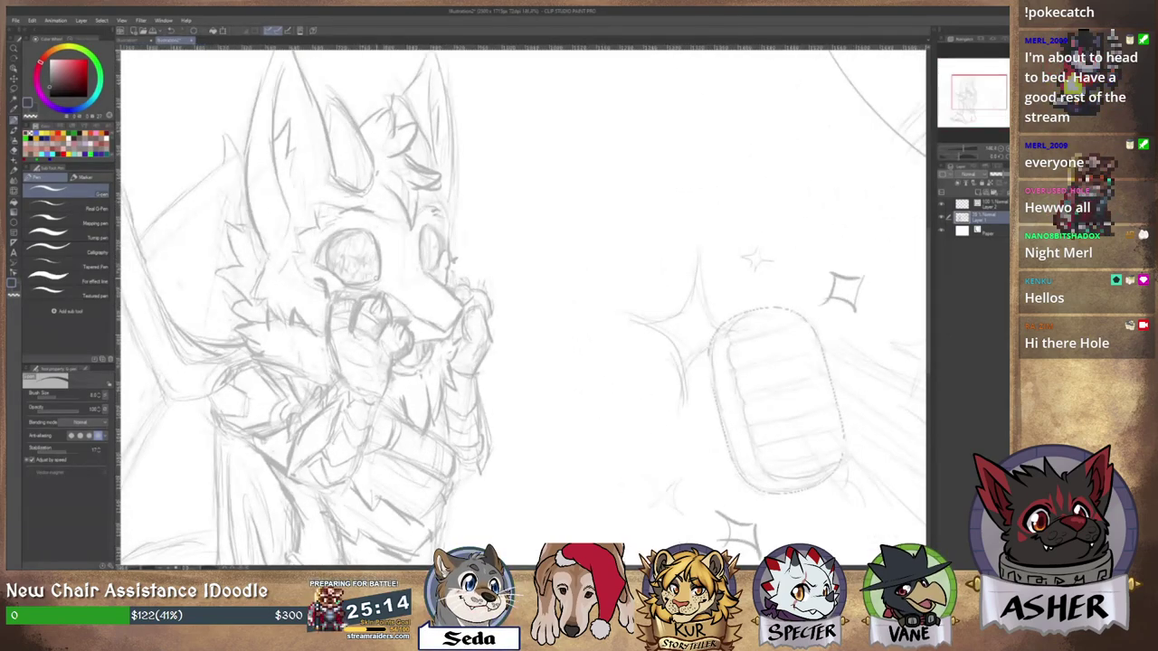
pyautogui.moveTo(375, 277); pyautogui.dragTo(518, 266)
pyautogui.hotkey('ctrl', 'z')
pyautogui.moveTo(415, 266)
pyautogui.mouseDown()
pyautogui.moveTo(655, 258)
pyautogui.moveTo(596, 217)
pyautogui.mouseUp()
pyautogui.moveTo(476, 305); pyautogui.dragTo(469, 302)
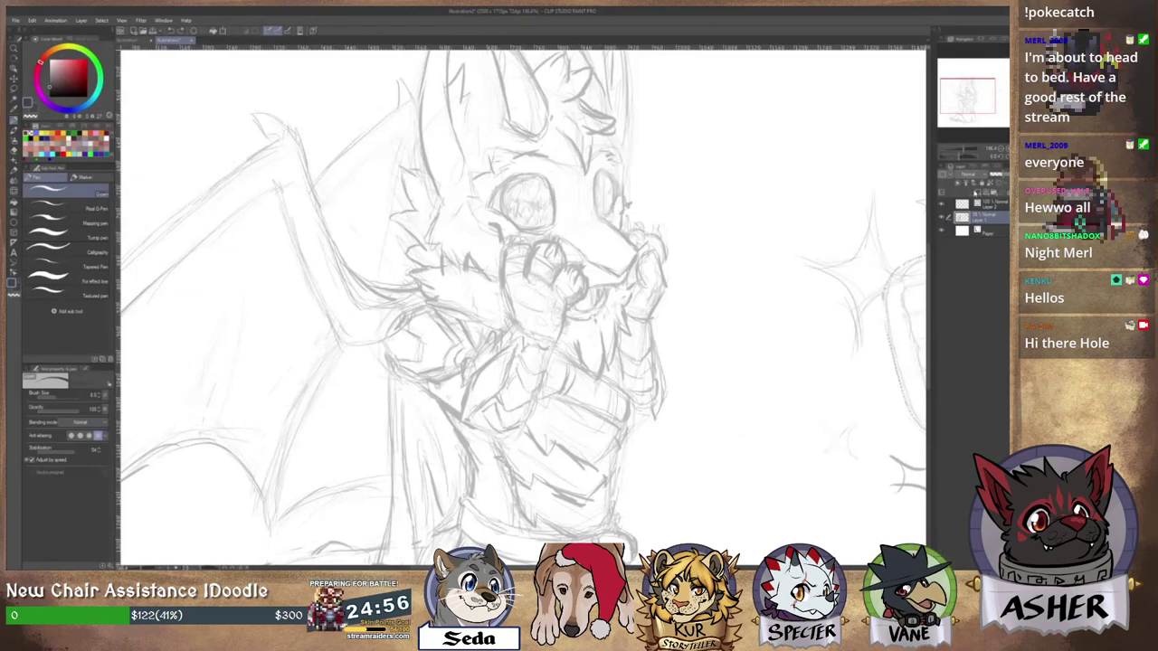
# Select Layer 2 and ink the muzzle-side edge of the winged character's near eye, undoing unsatisfactory strokes.
pyautogui.click(998, 207)
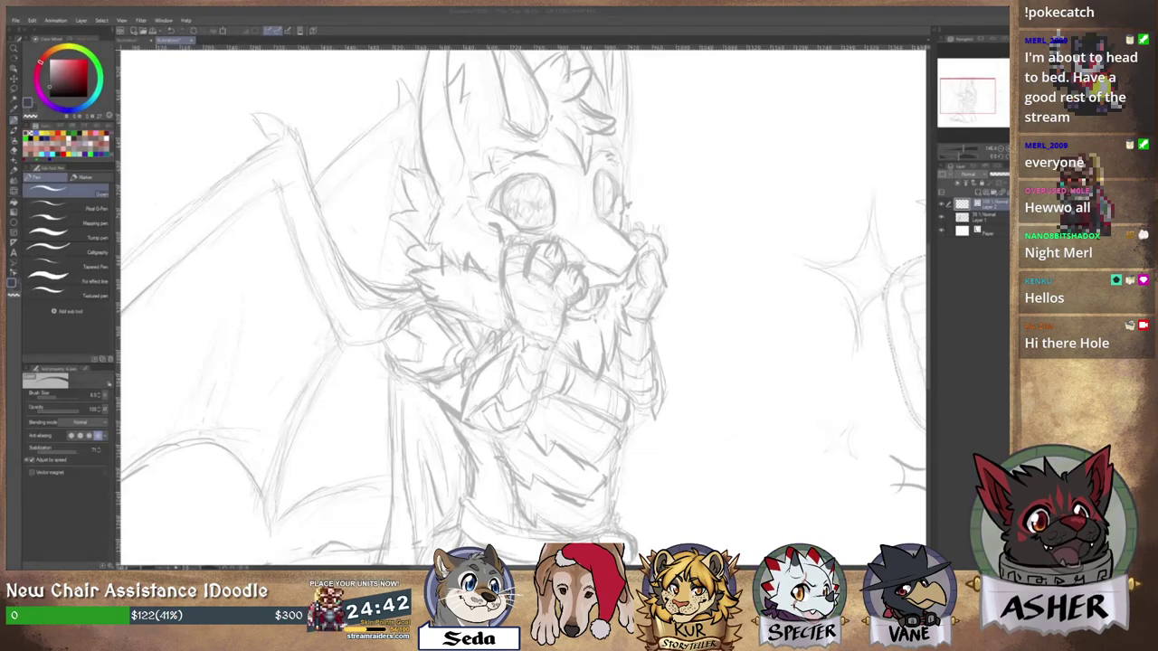
pyautogui.click(973, 269)
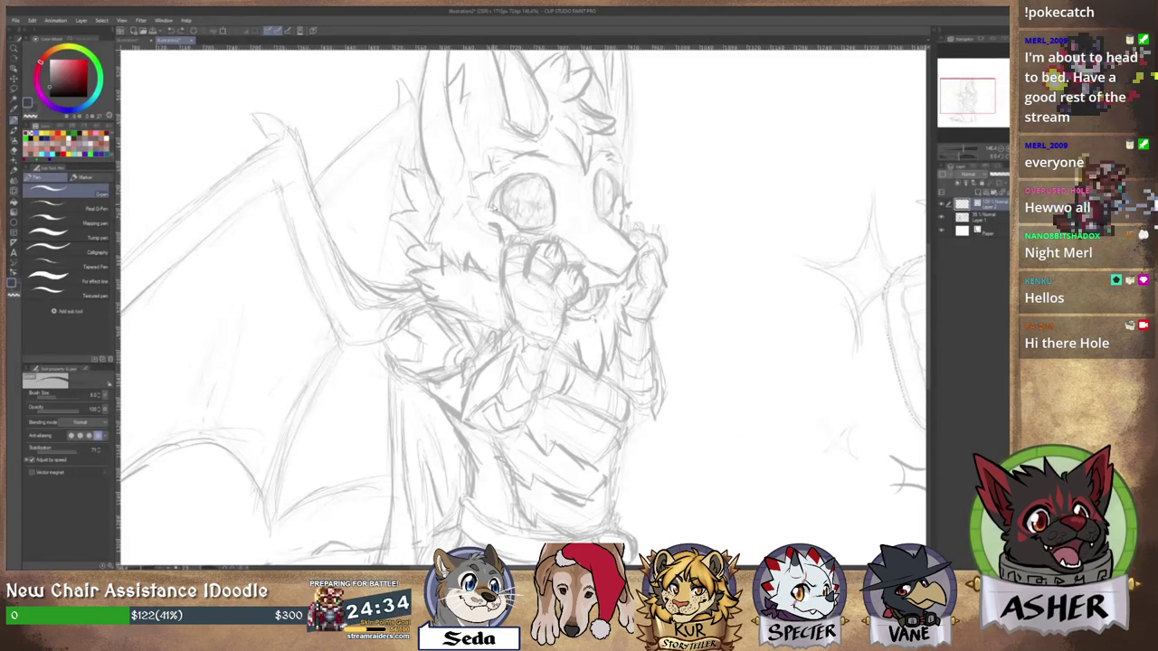
pyautogui.moveTo(503, 185)
pyautogui.mouseDown()
pyautogui.moveTo(547, 179)
pyautogui.moveTo(554, 215)
pyautogui.moveTo(550, 187)
pyautogui.moveTo(532, 173)
pyautogui.moveTo(491, 209)
pyautogui.mouseUp()
pyautogui.hotkey('ctrl', 'z')
pyautogui.hotkey('ctrl', 'z')
pyautogui.hotkey('ctrl', 'z')
pyautogui.hotkey('ctrl', 'z')
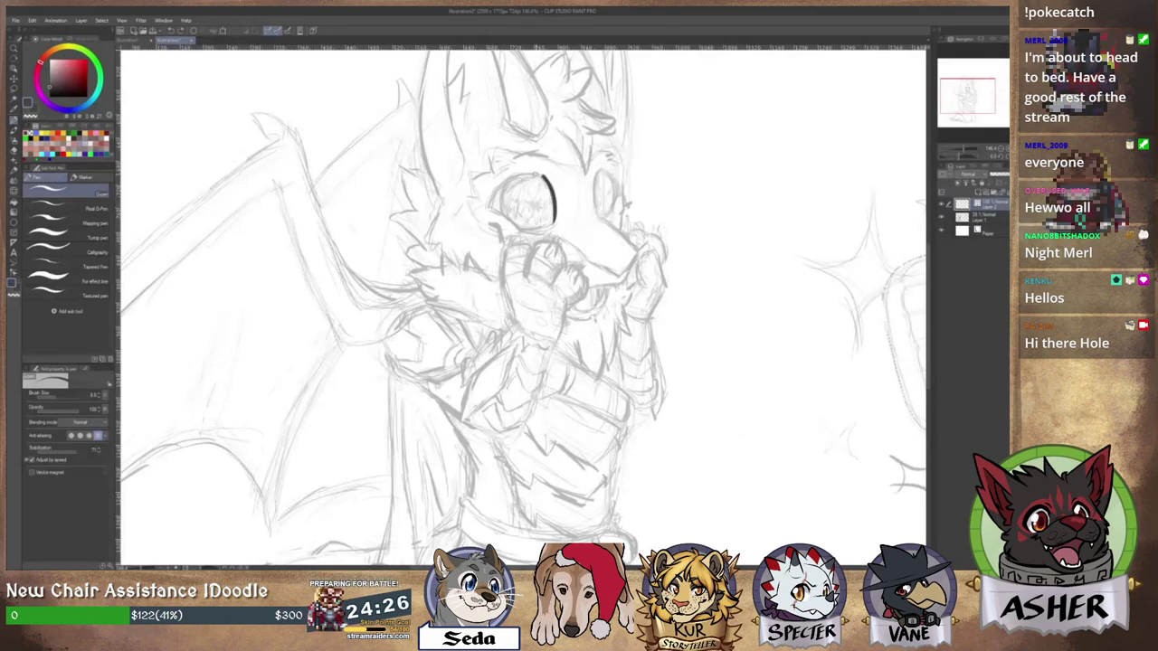
# Try to ink the upper lid and outer edge of the near eye.
pyautogui.moveTo(544, 176)
pyautogui.mouseDown()
pyautogui.moveTo(502, 186)
pyautogui.moveTo(525, 175)
pyautogui.moveTo(488, 210)
pyautogui.mouseUp()
pyautogui.hotkey('ctrl', 'z')
pyautogui.hotkey('ctrl', 'z')
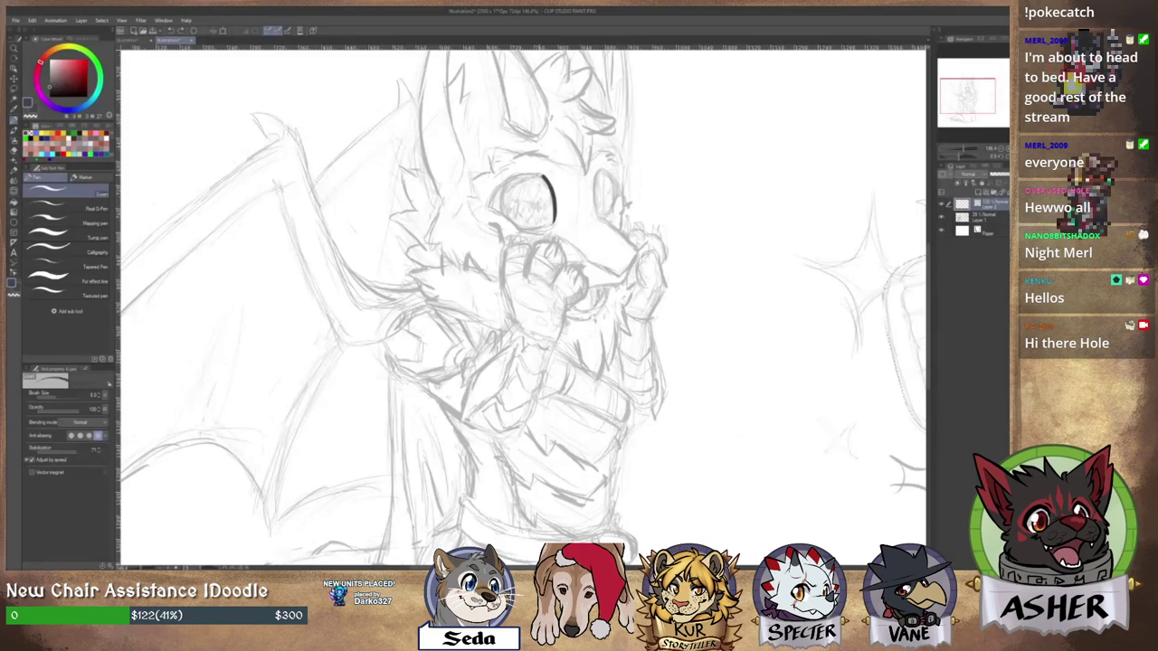
pyautogui.hotkey('ctrl', 'z')
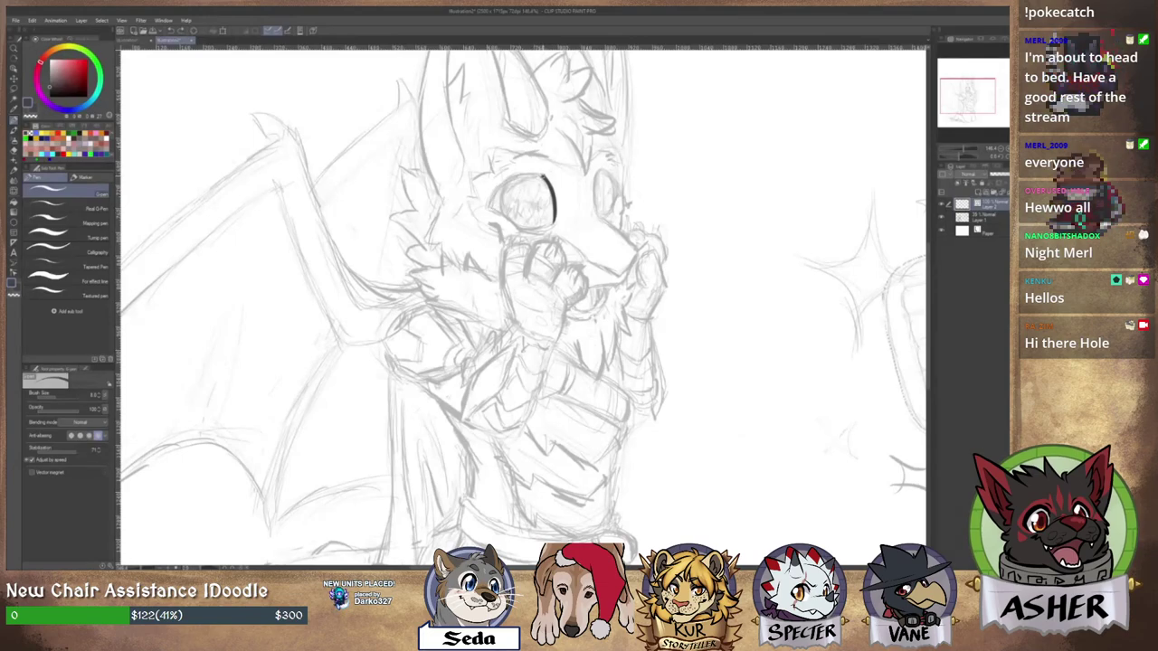
# Ink the near eye's upper lid and outer edge as a thick curve on a rotated canvas, retrying poor strokes.
pyautogui.moveTo(527, 174)
pyautogui.mouseDown()
pyautogui.moveTo(497, 188)
pyautogui.moveTo(541, 201)
pyautogui.moveTo(407, 251)
pyautogui.moveTo(417, 229)
pyautogui.moveTo(406, 276)
pyautogui.mouseUp()
pyautogui.press('r')
pyautogui.press('p')
pyautogui.hotkey('ctrl', 'z')
pyautogui.hotkey('ctrl', 'z')
pyautogui.hotkey('ctrl', 'z')
pyautogui.hotkey('ctrl', 'z')
# Ink the lower lid line of the near eye to complete its outline.
pyautogui.press('r')
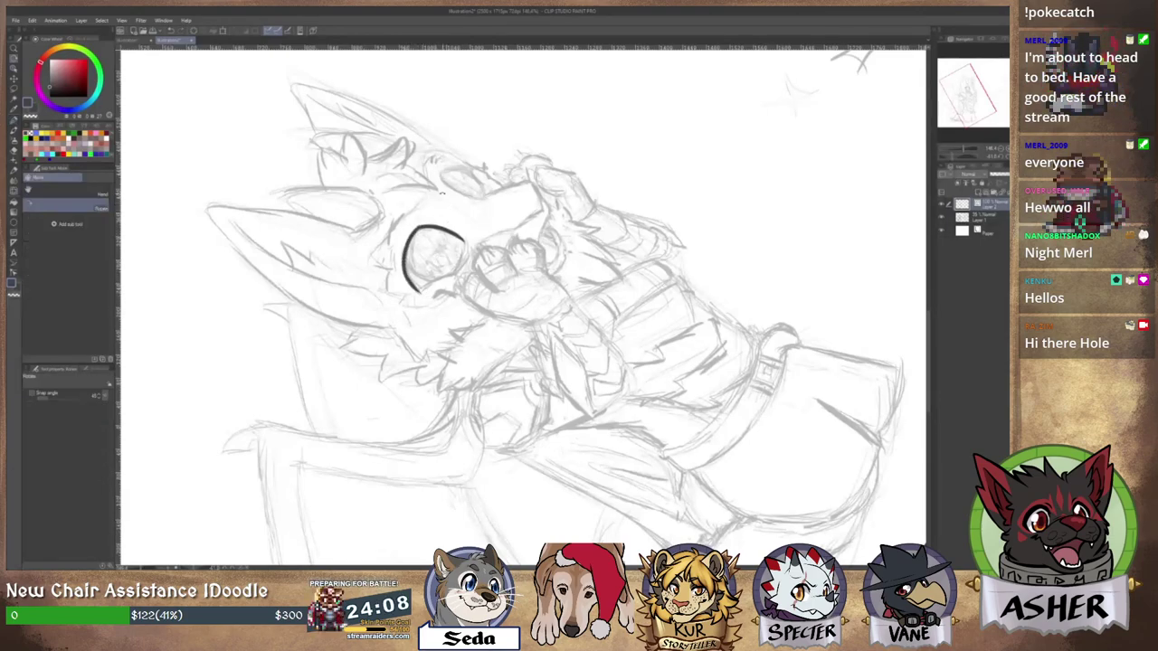
pyautogui.moveTo(436, 169)
pyautogui.mouseDown()
pyautogui.moveTo(500, 228)
pyautogui.moveTo(480, 169)
pyautogui.moveTo(515, 144)
pyautogui.moveTo(572, 149)
pyautogui.mouseUp()
pyautogui.press('p')
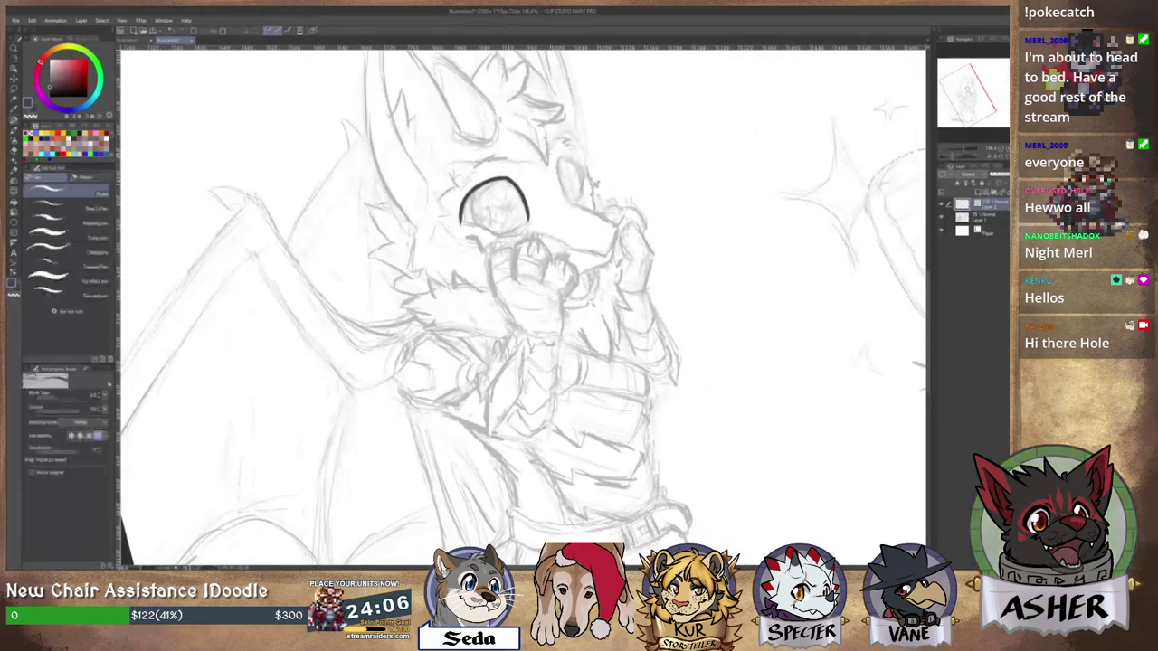
pyautogui.moveTo(461, 221); pyautogui.dragTo(475, 224)
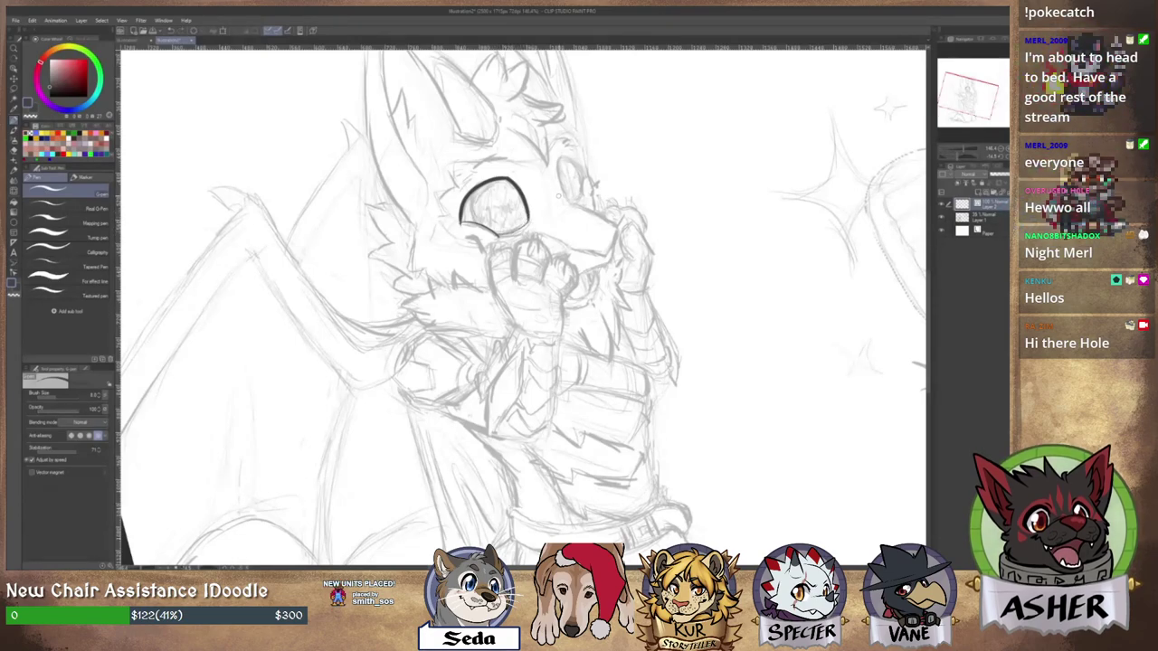
# Try to ink the muzzle-side edge of the winged character's far eye.
pyautogui.moveTo(553, 165)
pyautogui.mouseDown()
pyautogui.moveTo(562, 203)
pyautogui.moveTo(554, 191)
pyautogui.mouseUp()
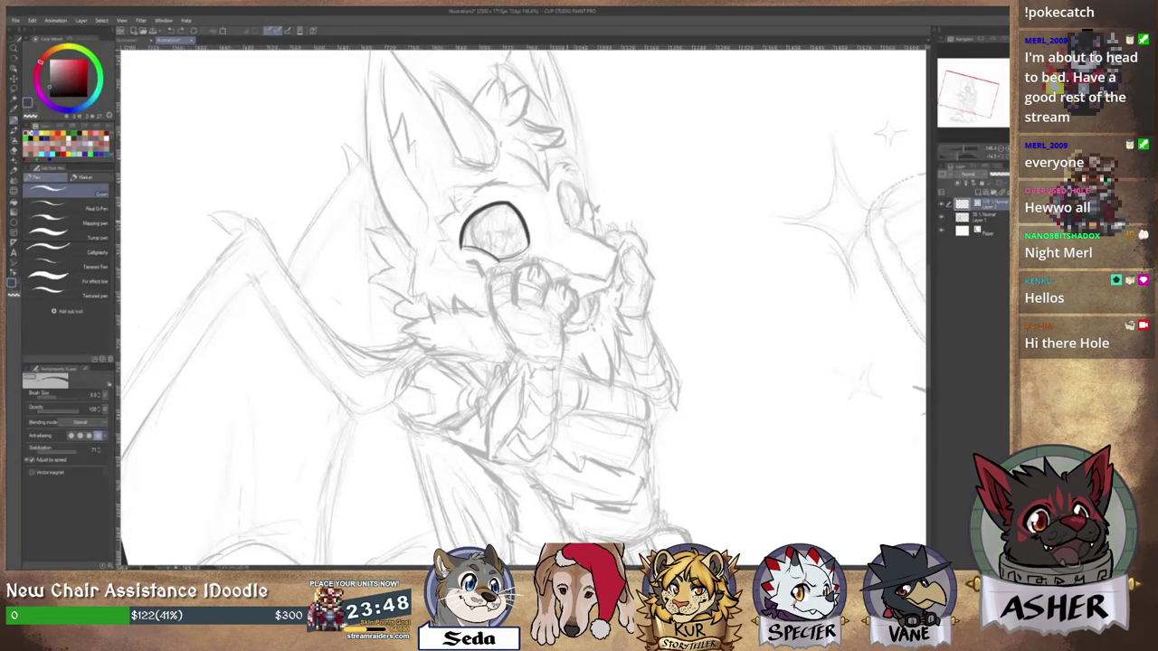
pyautogui.moveTo(568, 183); pyautogui.dragTo(566, 195)
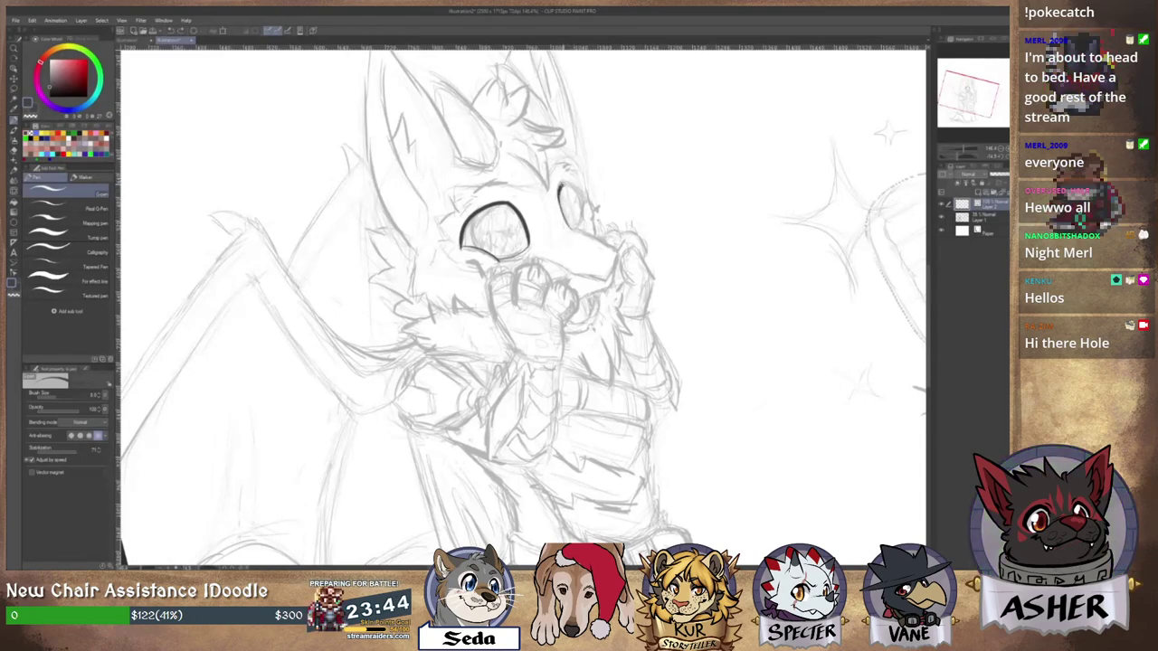
pyautogui.hotkey('ctrl', 'z')
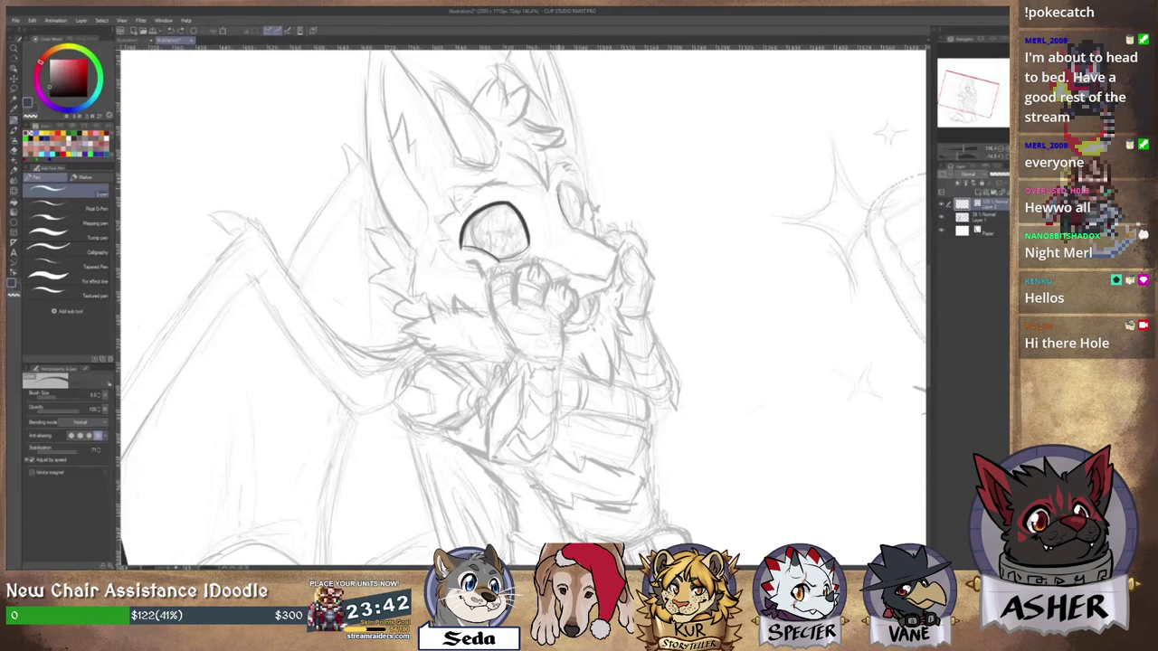
# Ink the upper and outer outline of the winged character's far eye, redoing poor strokes.
pyautogui.moveTo(559, 193)
pyautogui.mouseDown()
pyautogui.moveTo(563, 184)
pyautogui.moveTo(582, 194)
pyautogui.mouseUp()
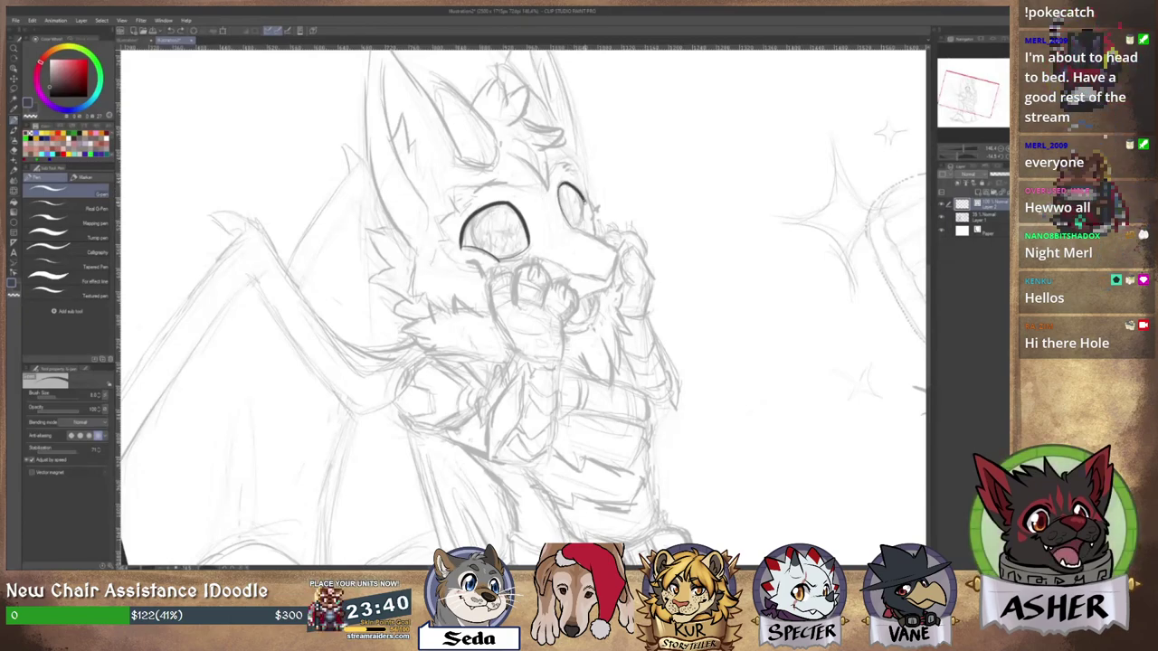
pyautogui.hotkey('ctrl', 'z')
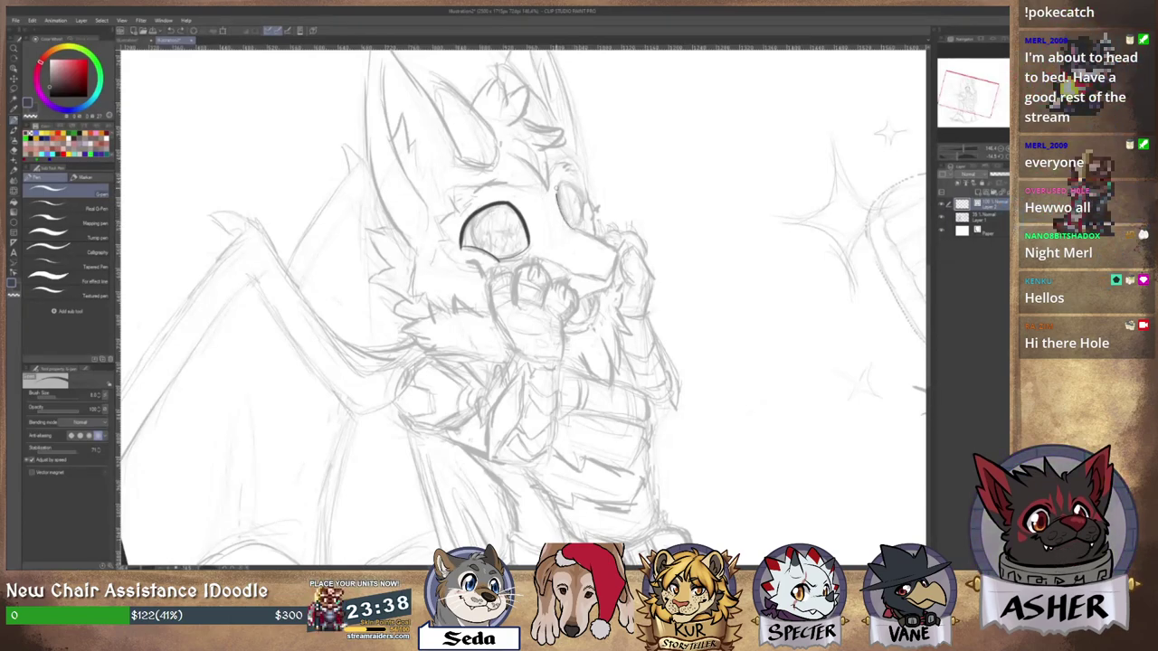
pyautogui.moveTo(559, 195)
pyautogui.mouseDown()
pyautogui.moveTo(576, 184)
pyautogui.moveTo(583, 215)
pyautogui.mouseUp()
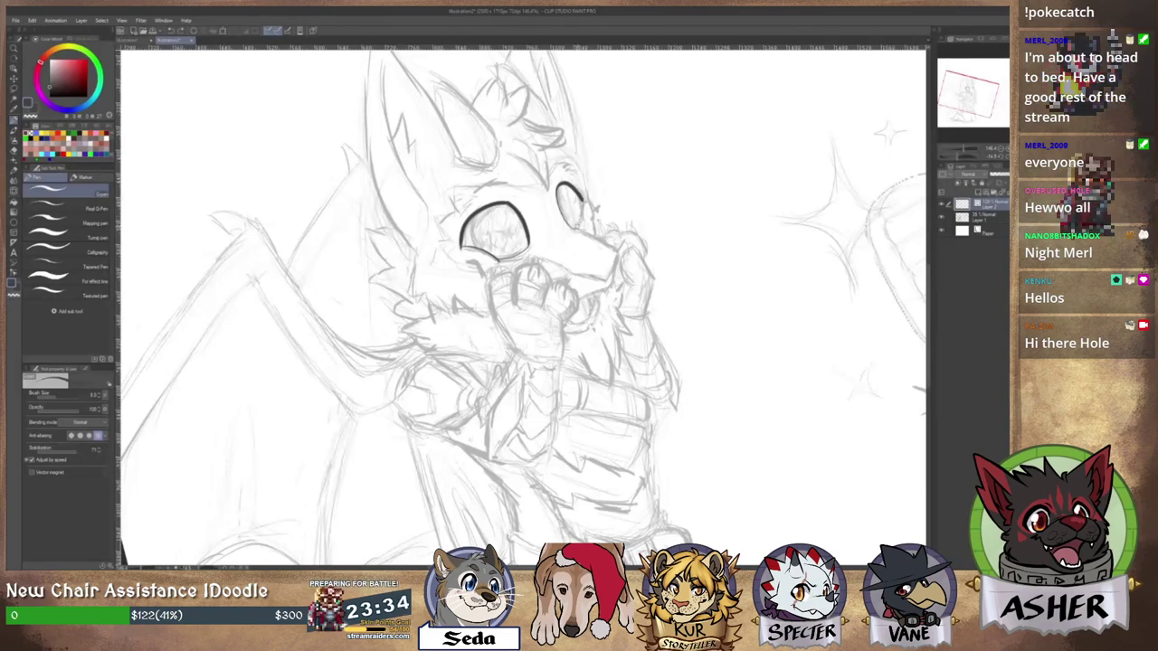
pyautogui.hotkey('ctrl', 'z')
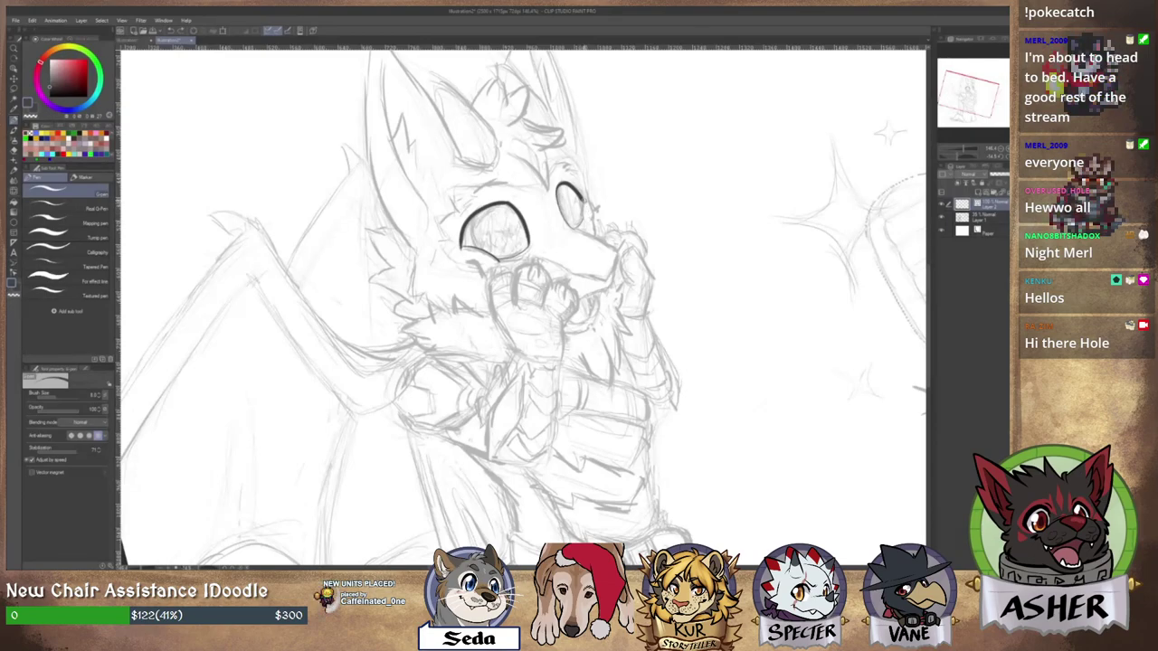
# Ink the two rounded fingers of the near paw closest to the muzzle, retrying strokes that miss the sketch.
pyautogui.moveTo(552, 260); pyautogui.dragTo(580, 235)
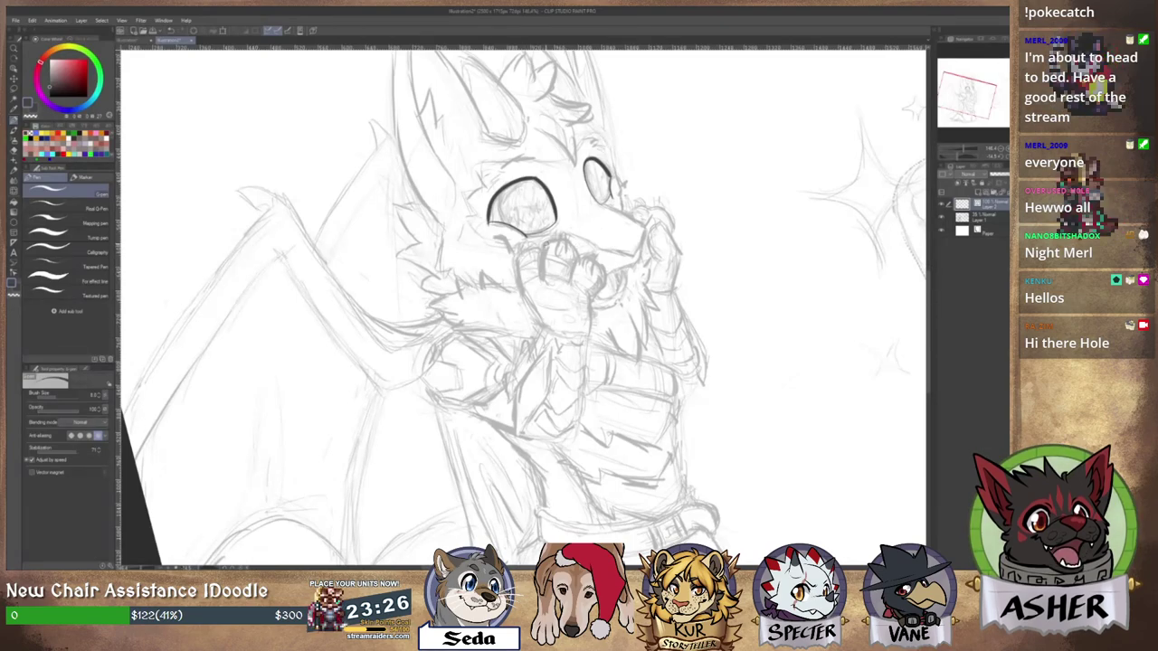
pyautogui.hotkey('ctrl', 'z')
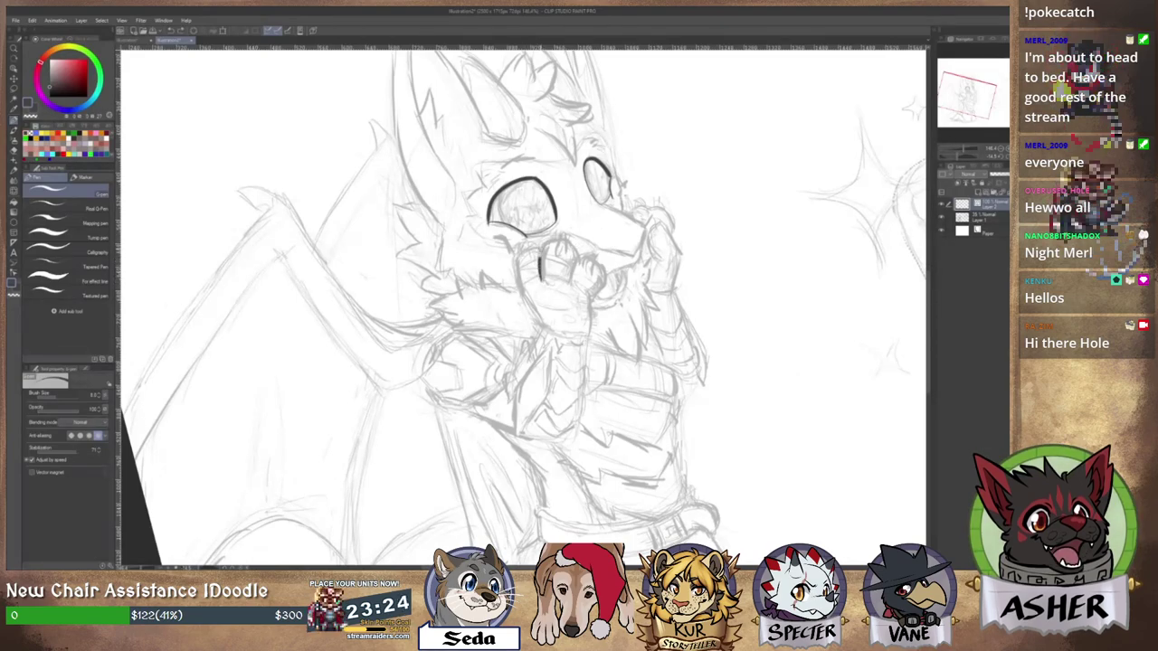
pyautogui.moveTo(541, 257)
pyautogui.mouseDown()
pyautogui.moveTo(545, 240)
pyautogui.moveTo(542, 271)
pyautogui.mouseUp()
pyautogui.hotkey('ctrl', 'z')
pyautogui.hotkey('ctrl', 'z')
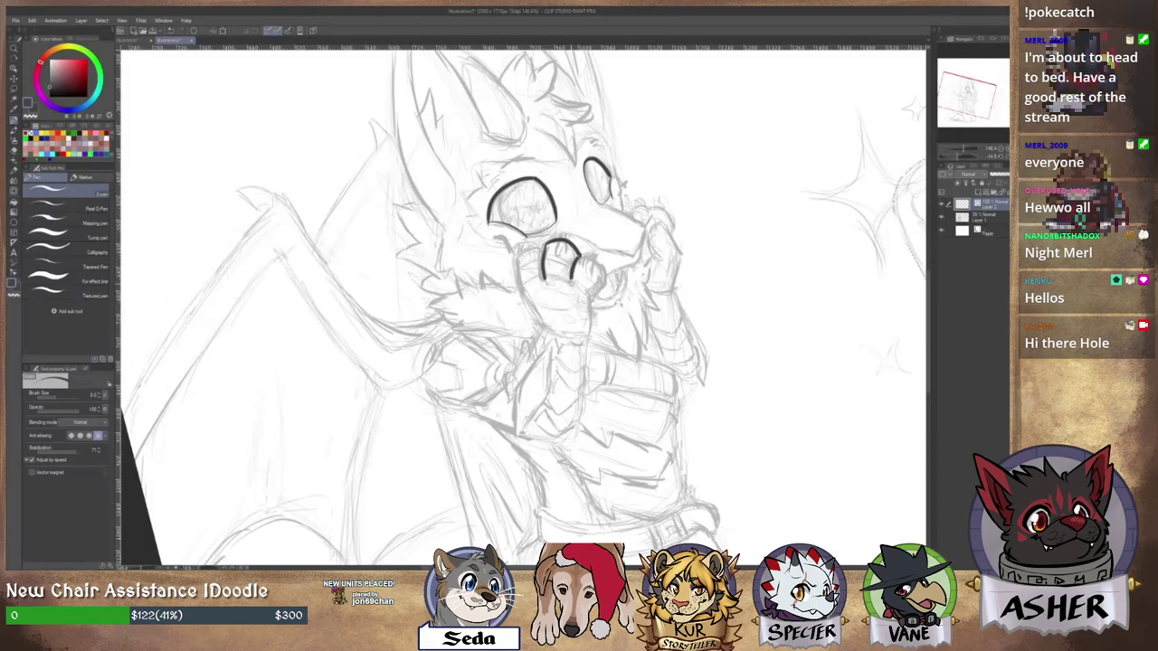
pyautogui.moveTo(577, 264)
pyautogui.mouseDown()
pyautogui.moveTo(573, 279)
pyautogui.moveTo(592, 259)
pyautogui.moveTo(605, 285)
pyautogui.mouseUp()
pyautogui.hotkey('ctrl', 'z')
pyautogui.hotkey('ctrl', 'z')
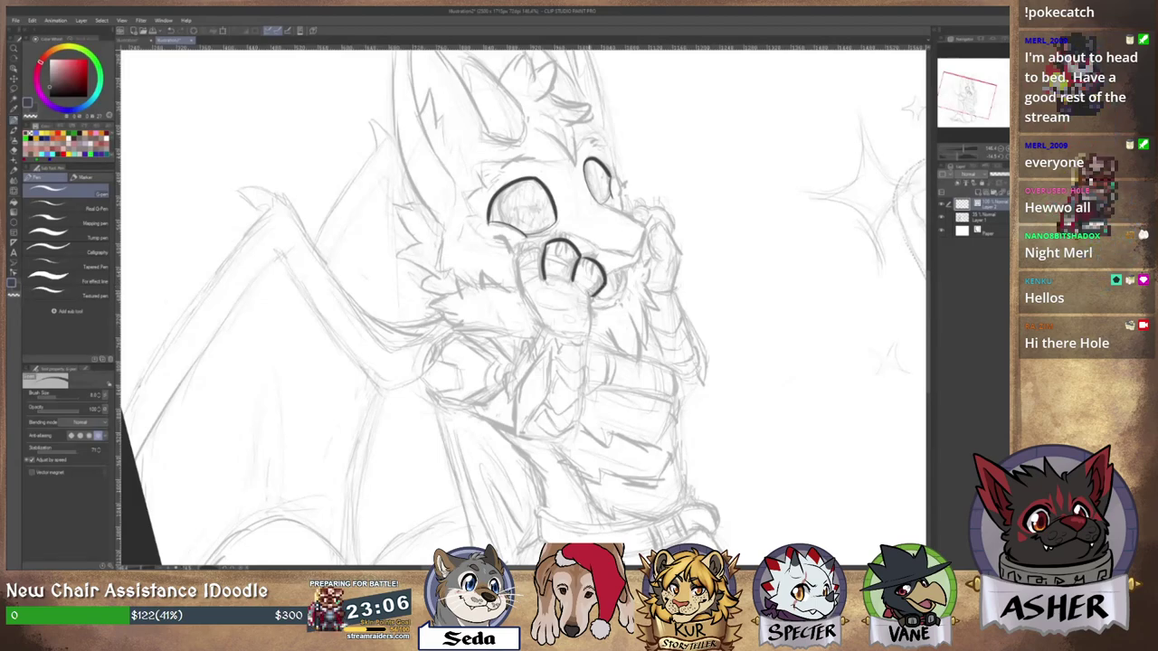
# Ink both sides of the near paw's palm down to the wrist, including the outermost finger.
pyautogui.moveTo(592, 330); pyautogui.dragTo(591, 339)
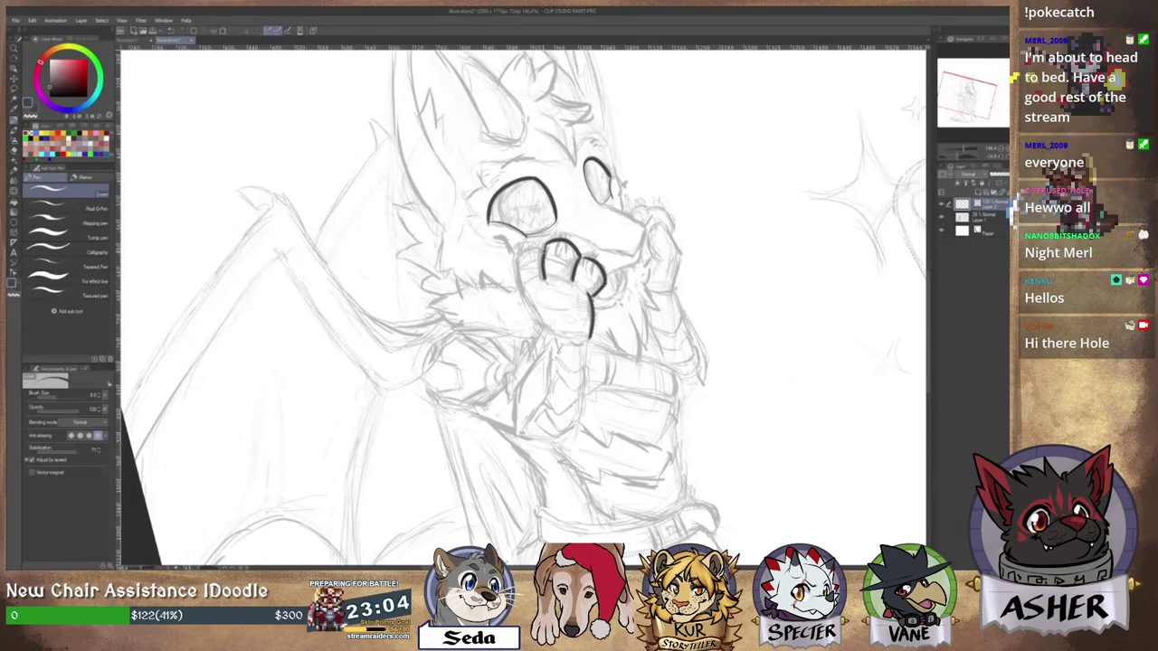
pyautogui.moveTo(544, 252)
pyautogui.mouseDown()
pyautogui.moveTo(516, 279)
pyautogui.moveTo(518, 268)
pyautogui.moveTo(535, 305)
pyautogui.mouseUp()
pyautogui.hotkey('ctrl', 'z')
pyautogui.moveTo(606, 288)
pyautogui.mouseDown()
pyautogui.moveTo(583, 301)
pyautogui.moveTo(604, 280)
pyautogui.moveTo(523, 281)
pyautogui.mouseUp()
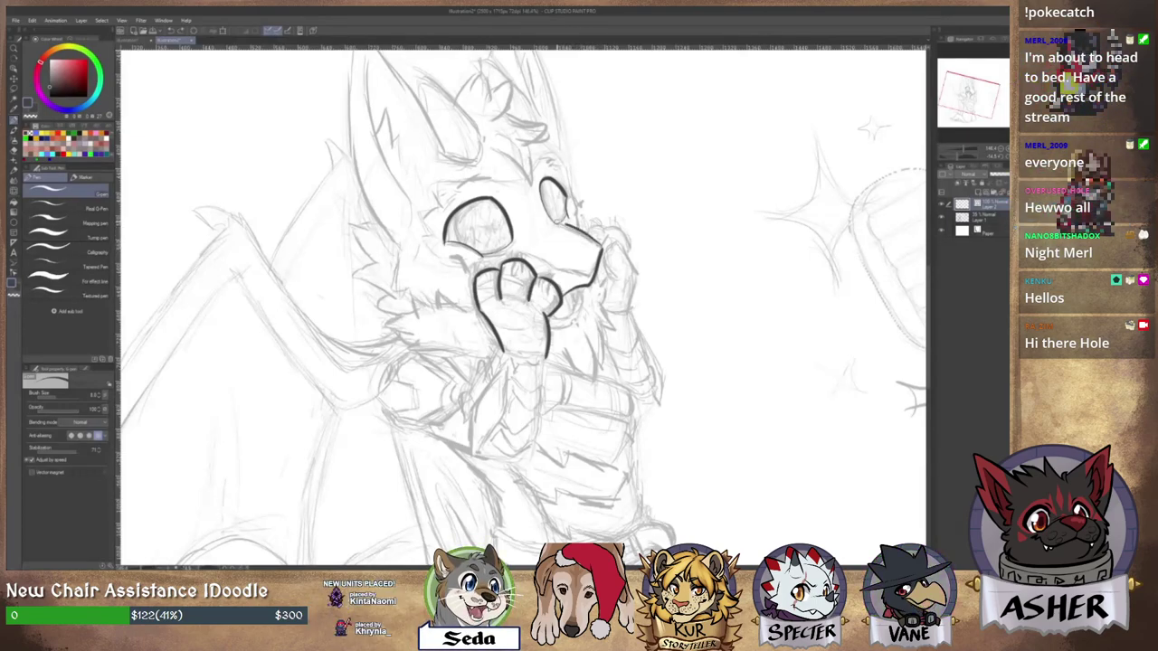
# Ink the mouth line under the muzzle up to the nose tip, working on a rotated canvas.
pyautogui.hotkey('ctrl', 'z')
pyautogui.press('r')
pyautogui.moveTo(589, 226)
pyautogui.mouseDown()
pyautogui.moveTo(624, 278)
pyautogui.moveTo(675, 294)
pyautogui.mouseUp()
pyautogui.hotkey('ctrl', 'space')
pyautogui.press('space')
pyautogui.moveTo(675, 293); pyautogui.dragTo(607, 260)
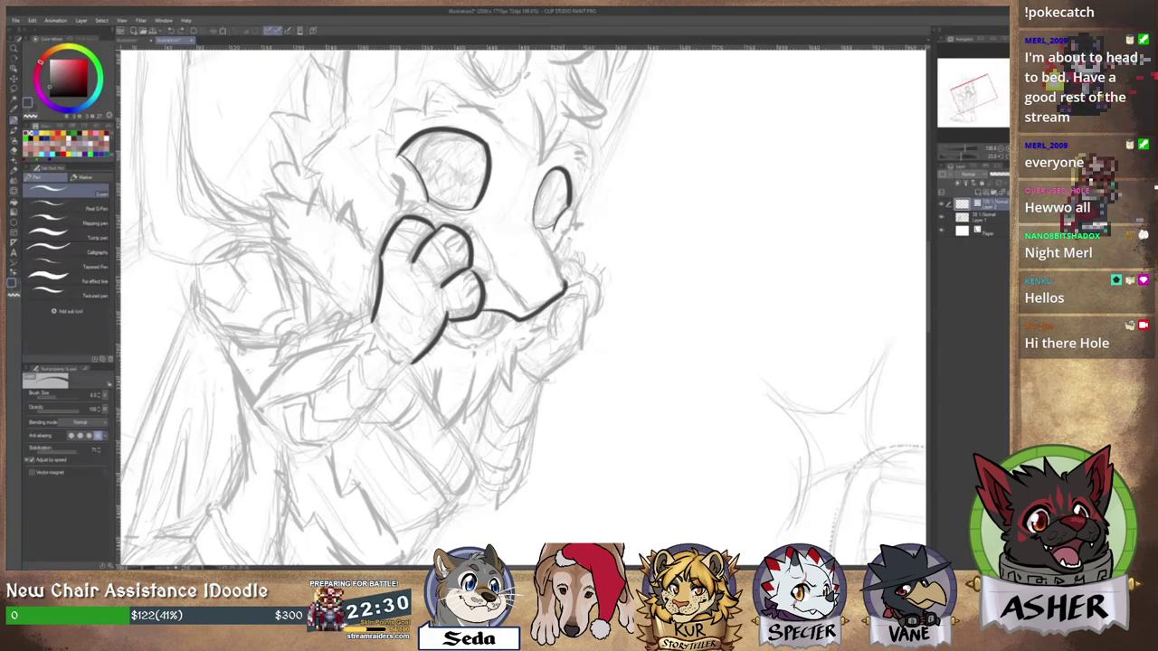
pyautogui.hotkey('ctrl', 'z')
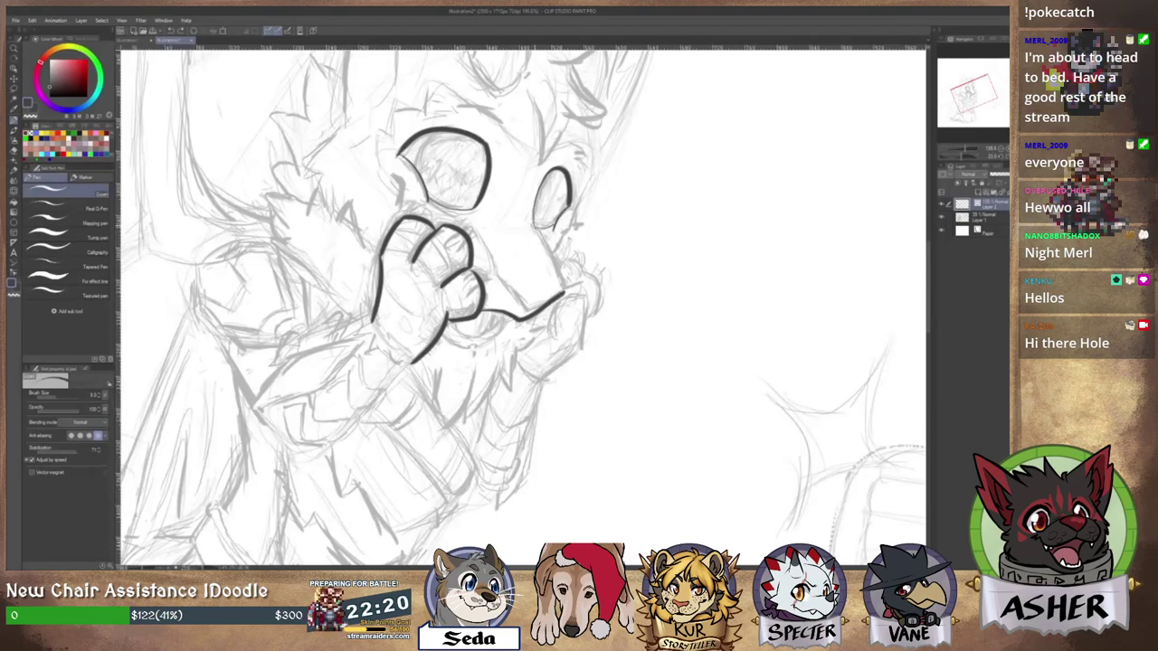
# Ink the muzzle's bridge from the far eye to the nose tip and erase the overshooting line end.
pyautogui.moveTo(546, 242); pyautogui.dragTo(562, 290)
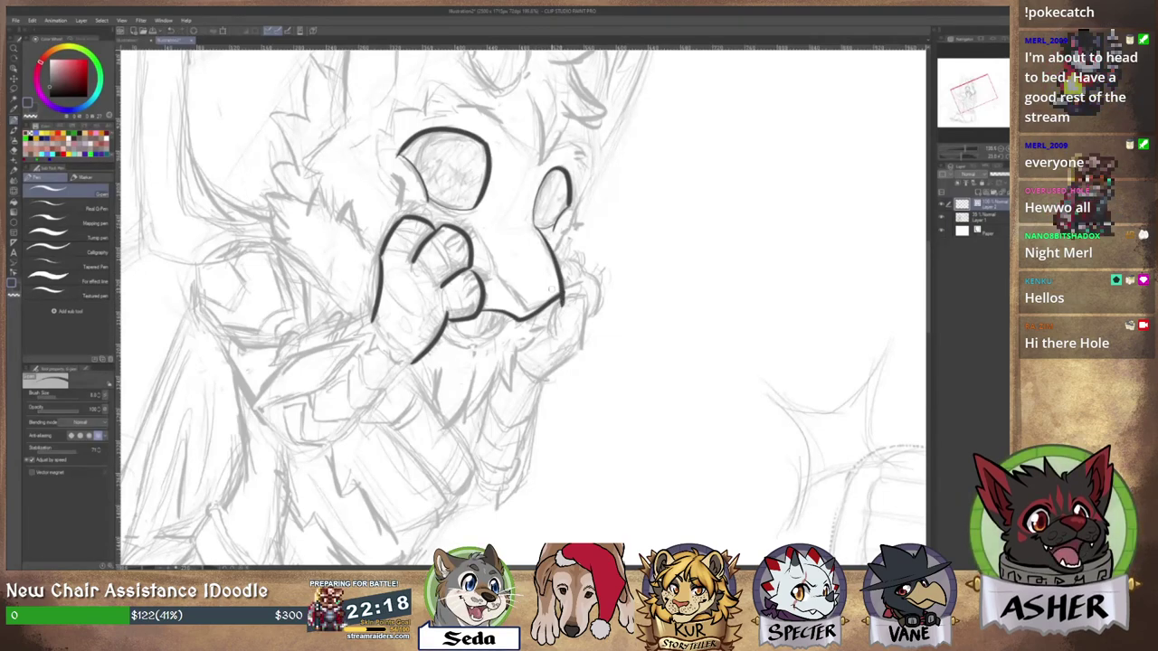
pyautogui.press('e')
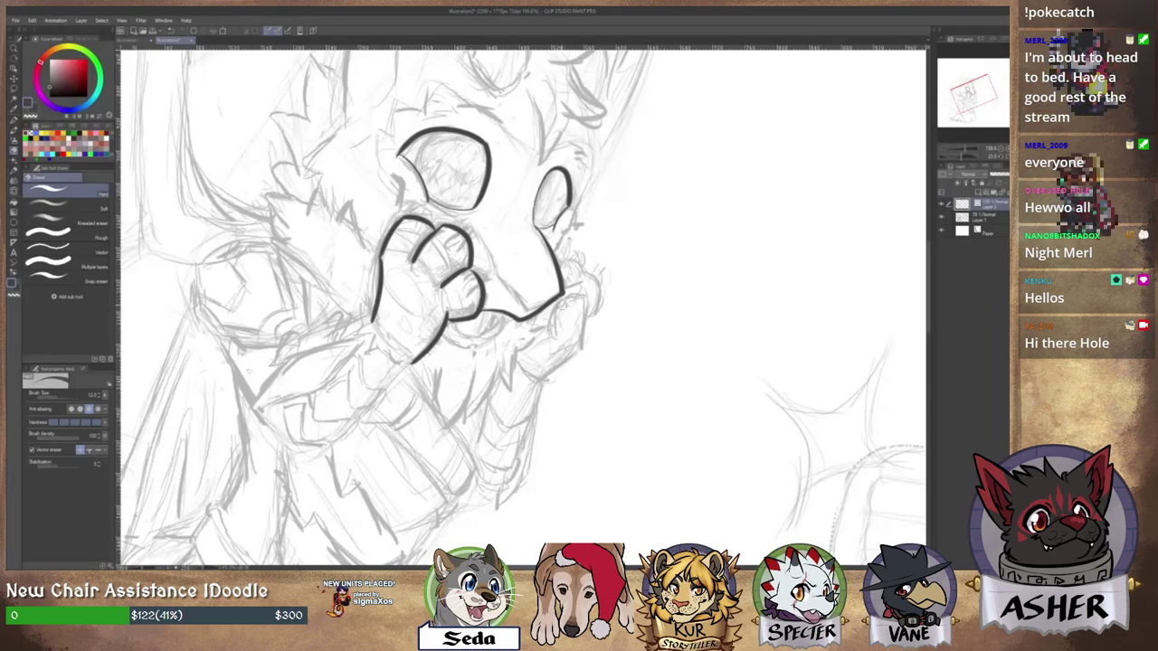
pyautogui.press('p')
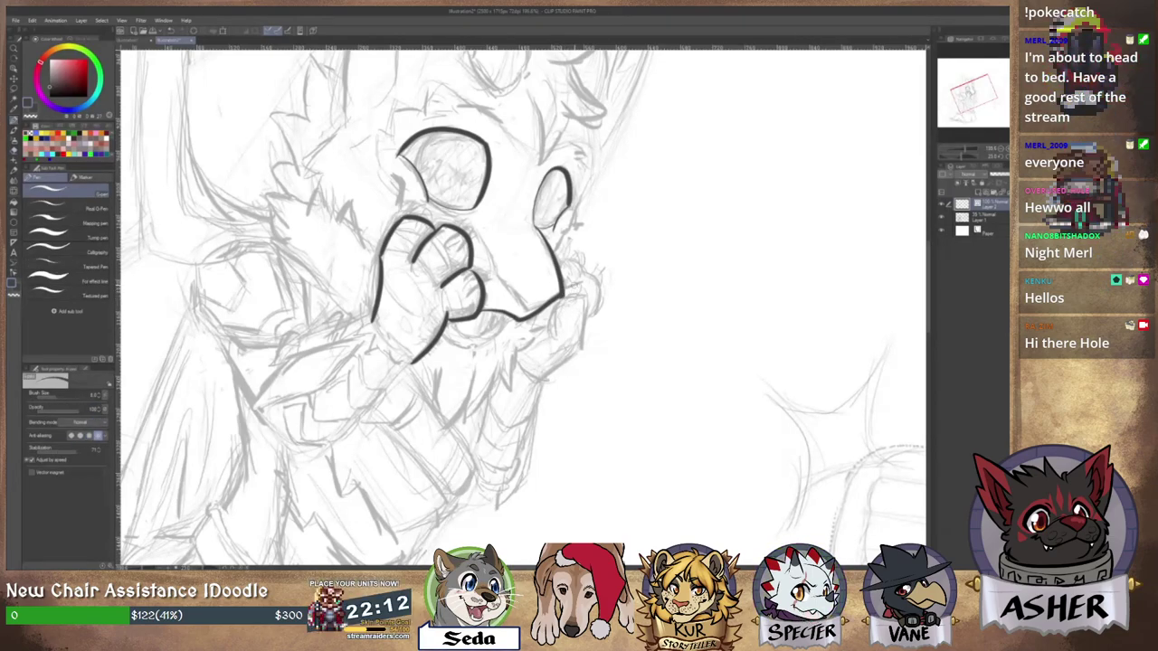
pyautogui.press('e')
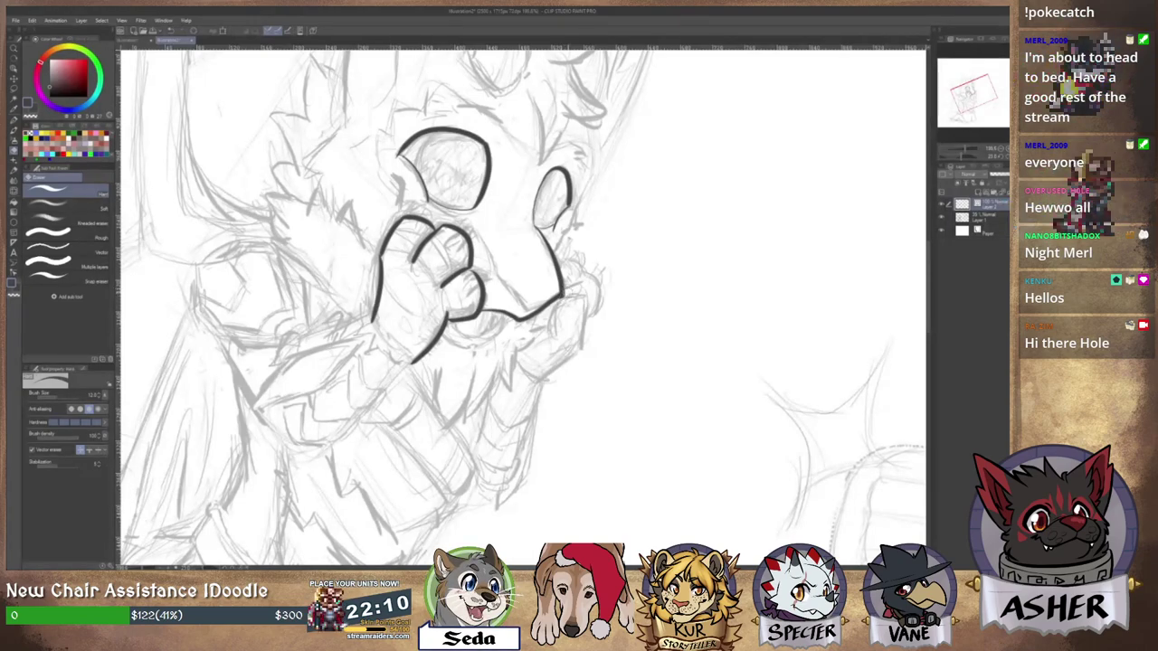
pyautogui.press('p')
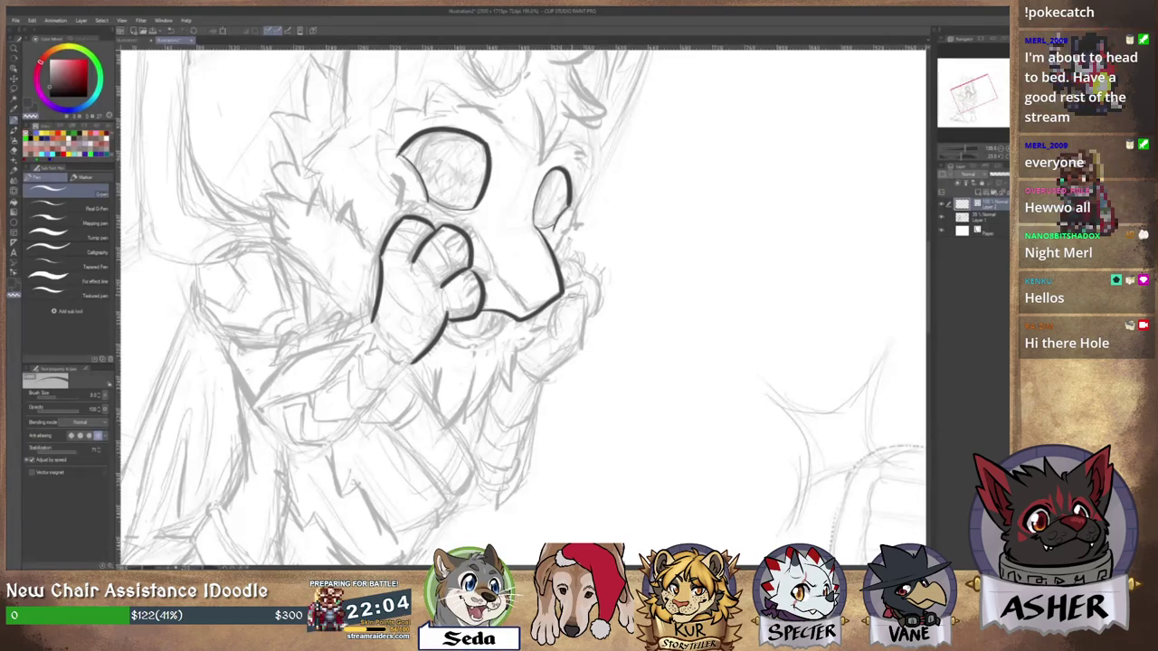
# Ink the pointed forehead marking and the hair tuft strands between the ears on an upright canvas.
pyautogui.moveTo(562, 318)
pyautogui.mouseDown()
pyautogui.moveTo(596, 287)
pyautogui.moveTo(540, 277)
pyautogui.moveTo(586, 278)
pyautogui.mouseUp()
pyautogui.scroll(-2, 595, 287)
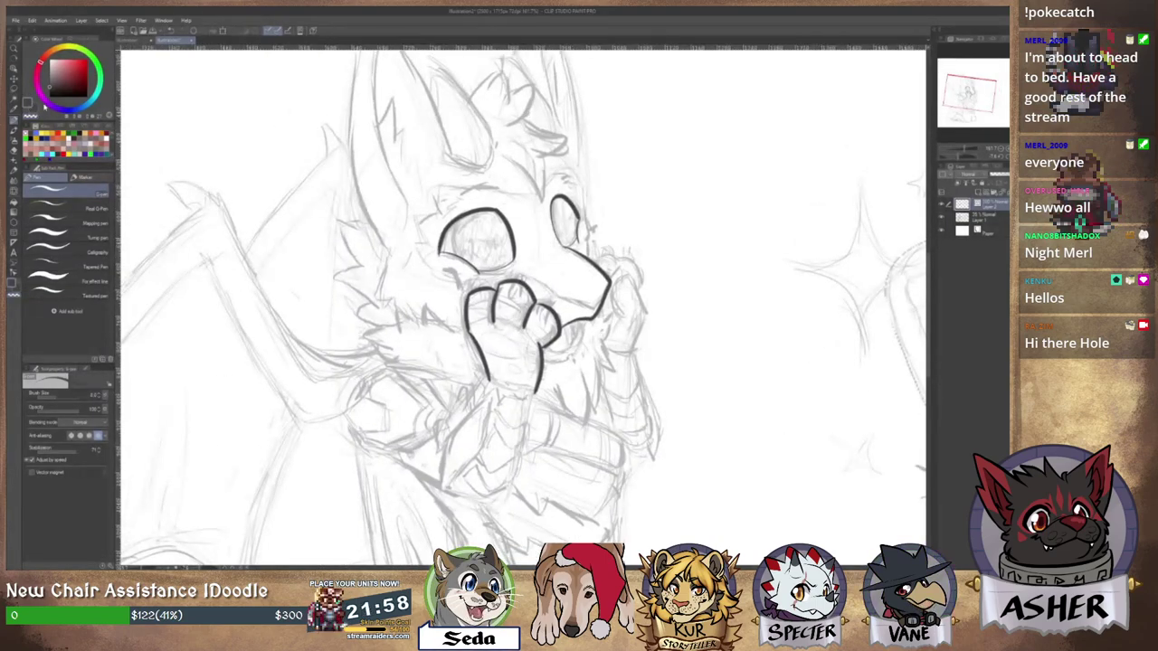
pyautogui.moveTo(511, 160); pyautogui.dragTo(544, 199)
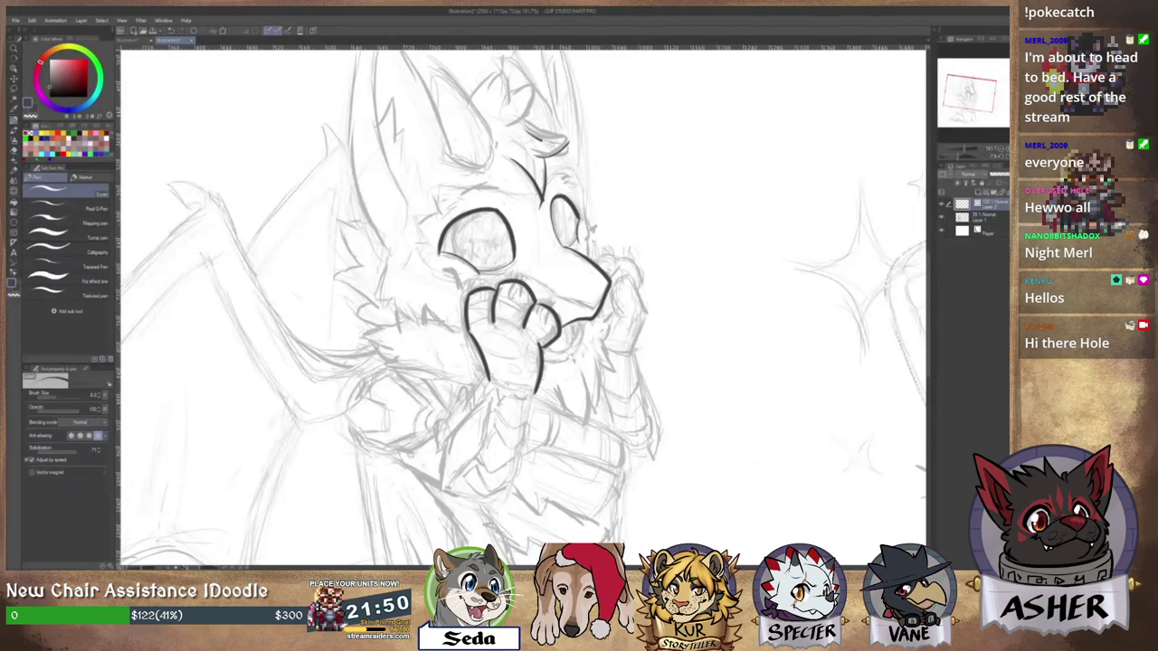
pyautogui.moveTo(541, 143); pyautogui.dragTo(575, 135)
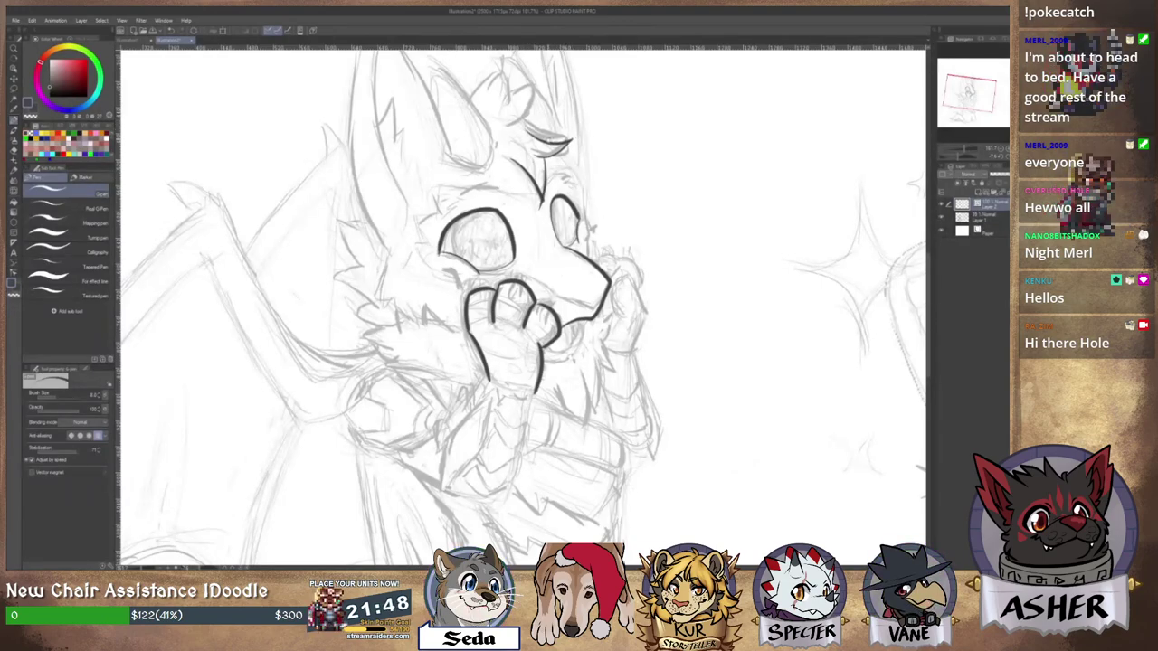
pyautogui.moveTo(541, 307); pyautogui.dragTo(569, 354)
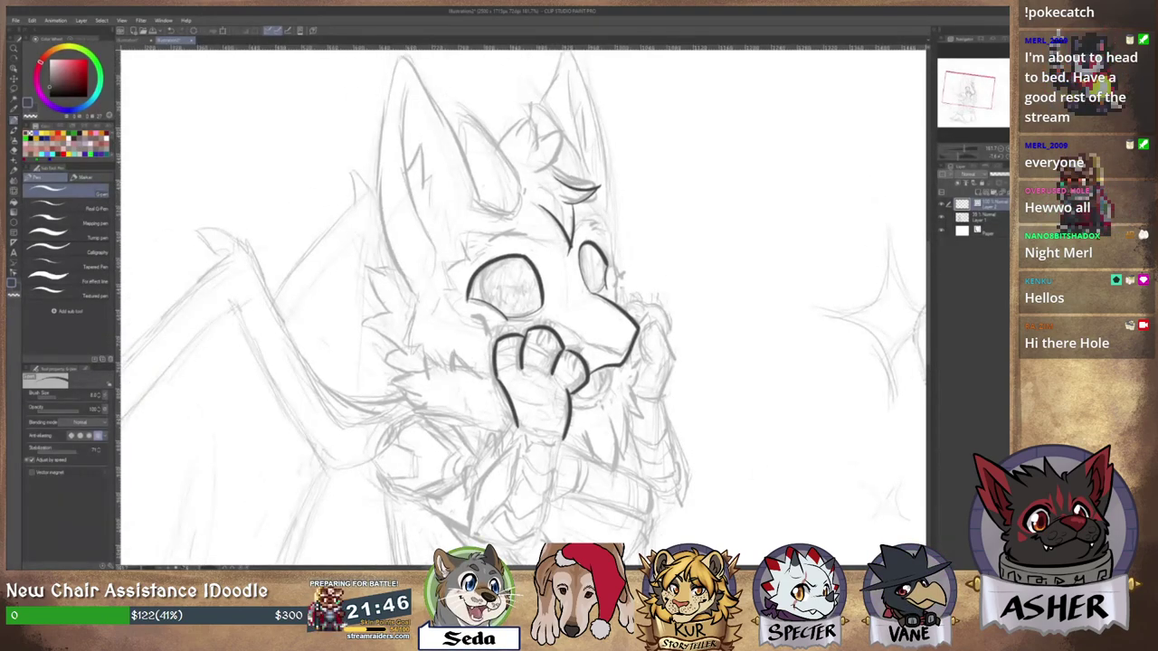
pyautogui.moveTo(553, 175); pyautogui.dragTo(570, 136)
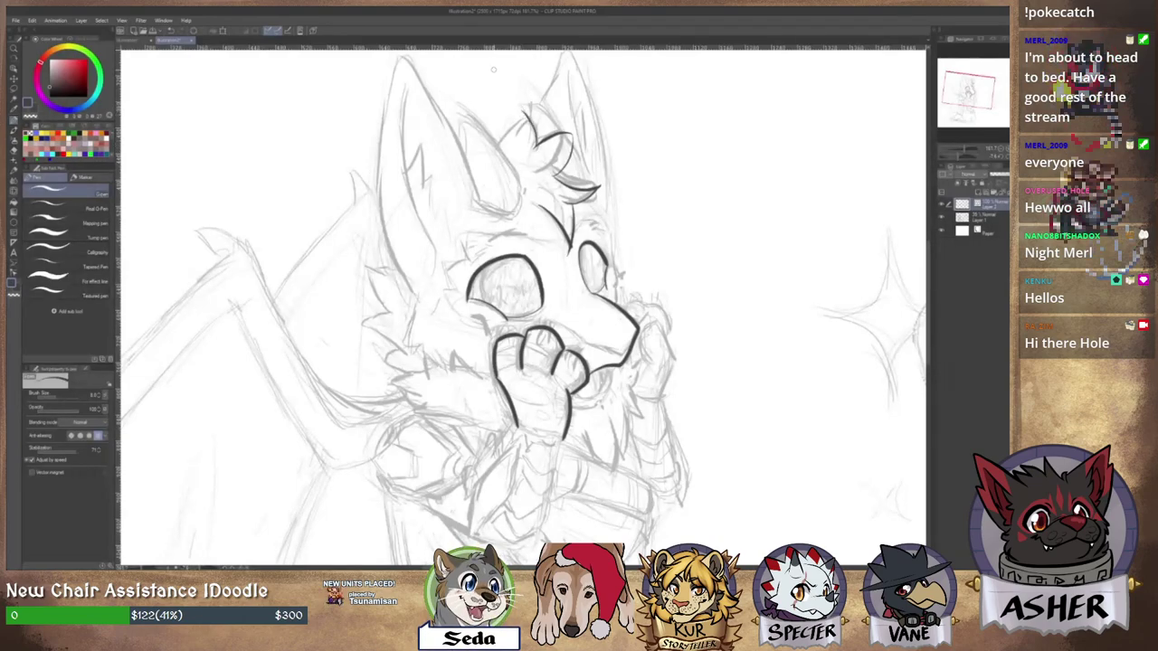
pyautogui.moveTo(523, 111); pyautogui.dragTo(493, 148)
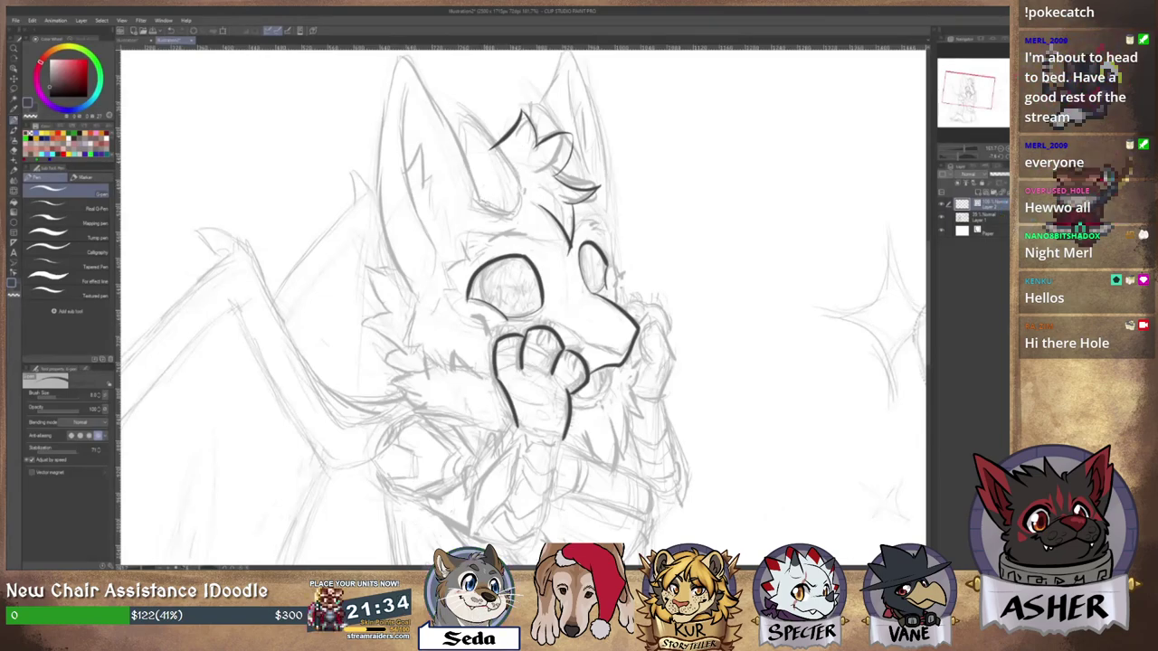
# Ink the pointed base of the near horn and trim its crossing line ends with the vector eraser.
pyautogui.moveTo(478, 198); pyautogui.dragTo(529, 219)
pyautogui.press('e')
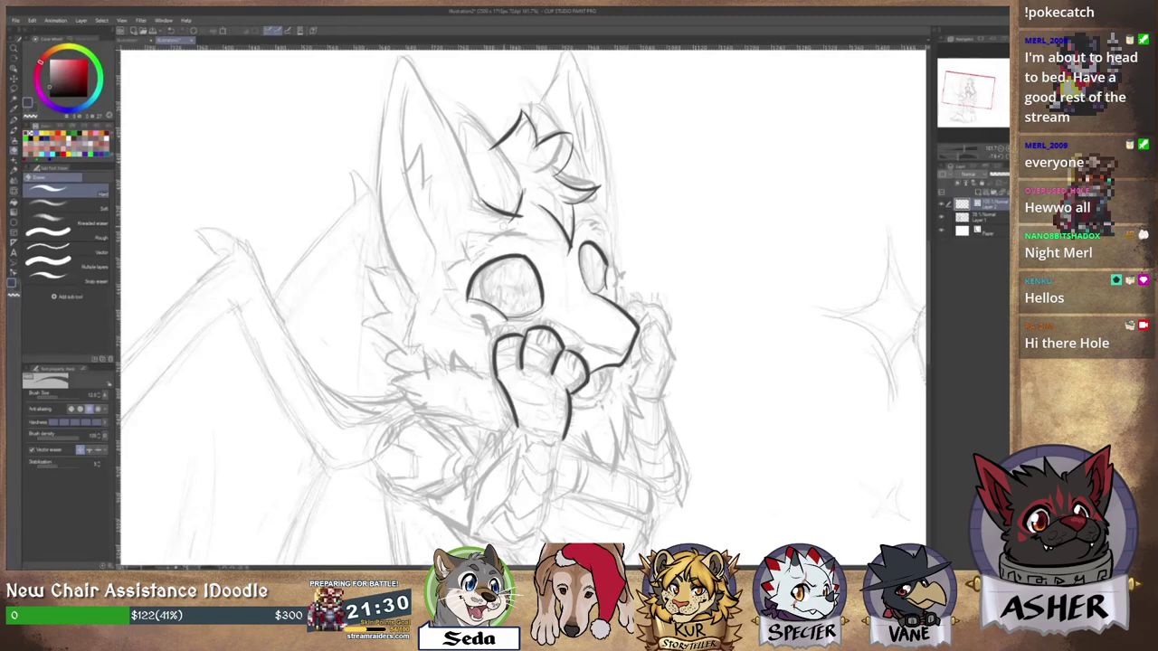
pyautogui.press('p')
pyautogui.moveTo(582, 266); pyautogui.dragTo(579, 257)
pyautogui.press('e')
pyautogui.press('p')
pyautogui.press('e')
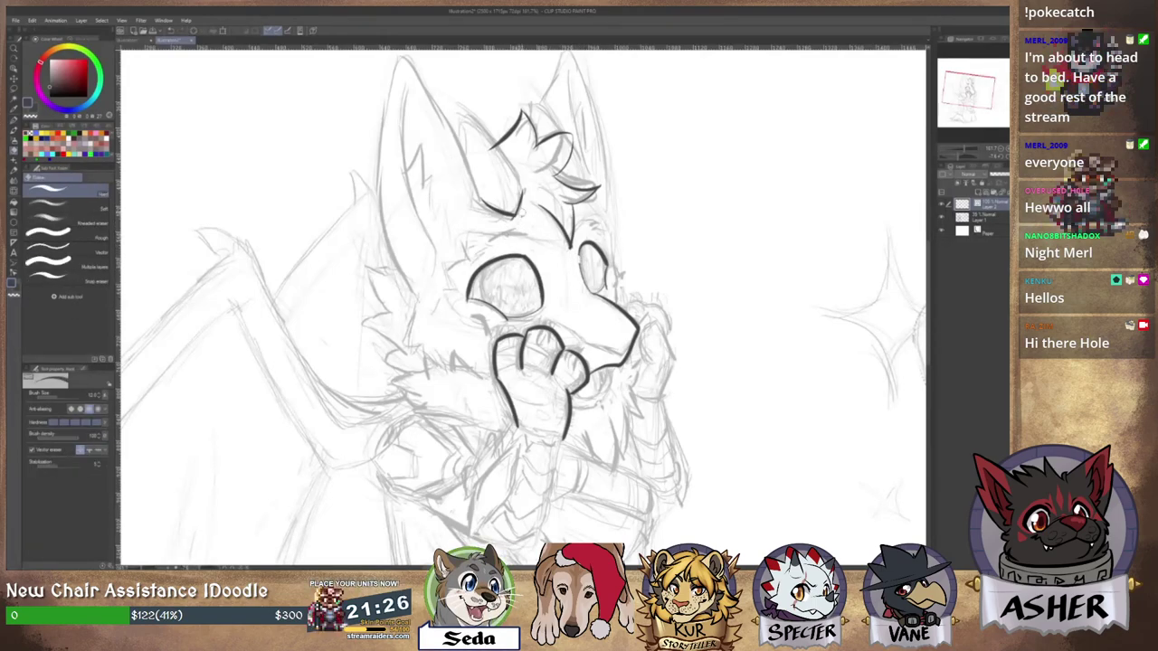
pyautogui.press('p')
pyautogui.press('e')
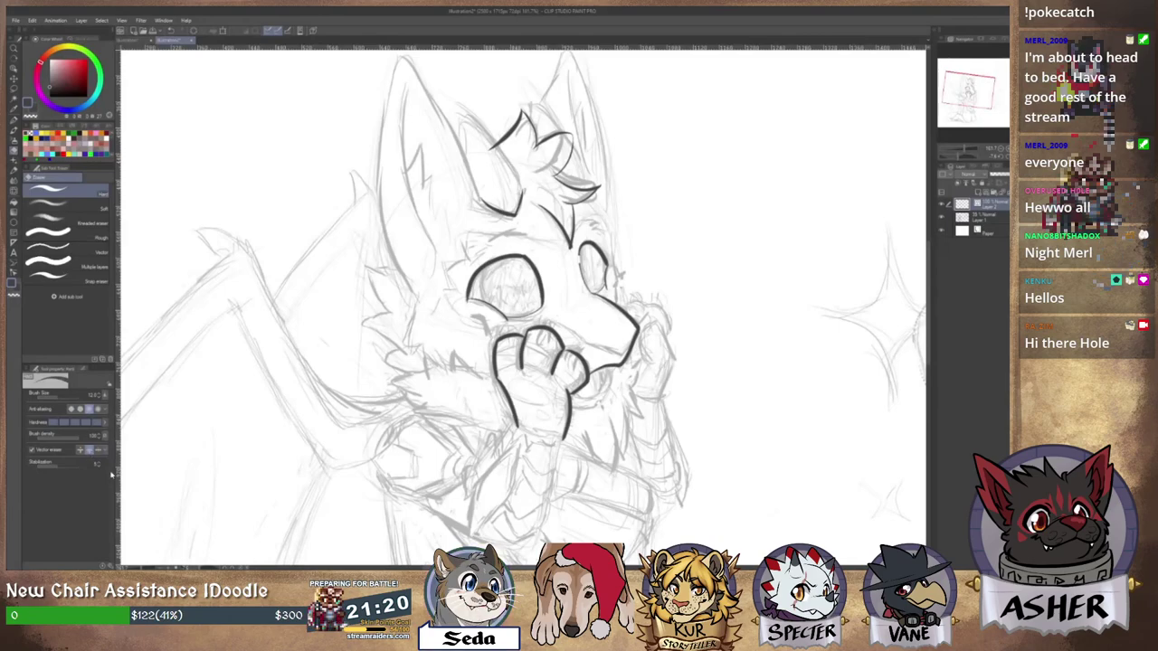
# Ink the near horn's two long sides from its tip to the base, closing the shape.
pyautogui.press('p')
pyautogui.moveTo(469, 113); pyautogui.dragTo(522, 193)
pyautogui.press('e')
pyautogui.press('p')
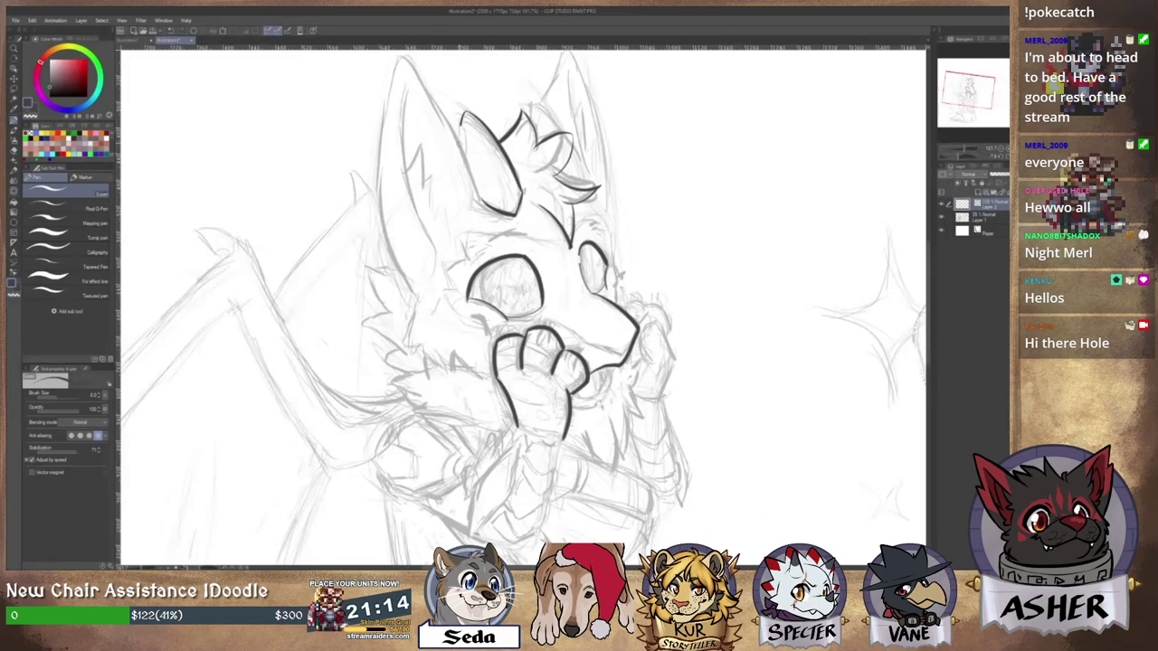
pyautogui.moveTo(464, 110); pyautogui.dragTo(480, 199)
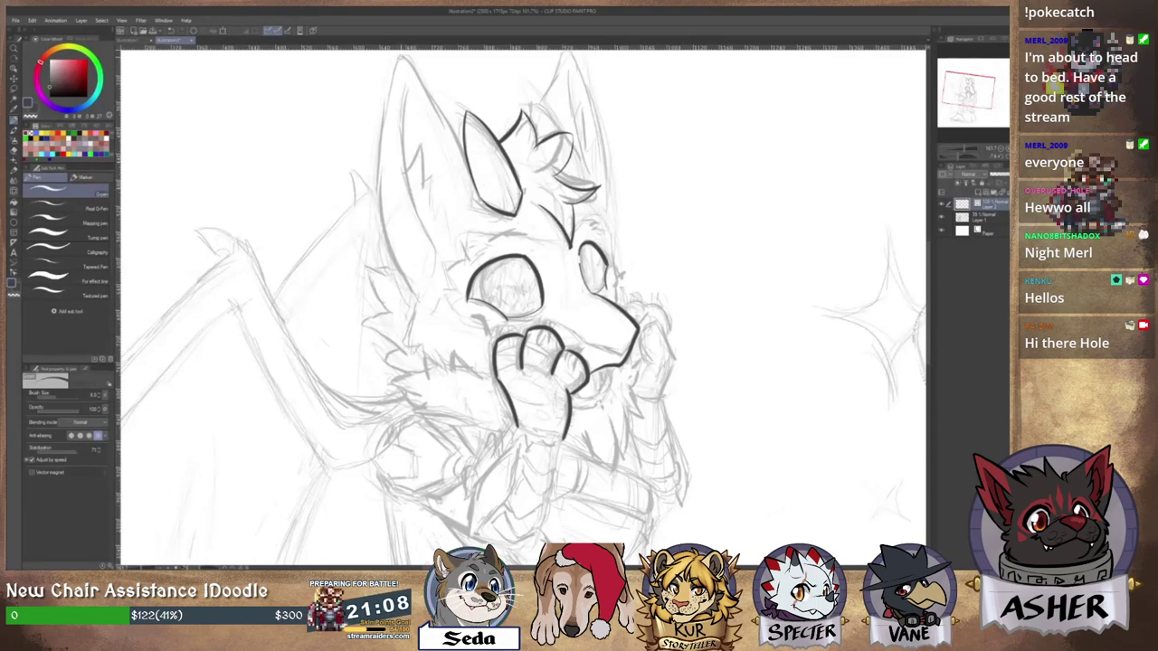
# Ink the near ear's outer contour from its base over the tip to the horn, undoing poor strokes.
pyautogui.moveTo(398, 60)
pyautogui.mouseDown()
pyautogui.moveTo(379, 168)
pyautogui.moveTo(405, 255)
pyautogui.mouseUp()
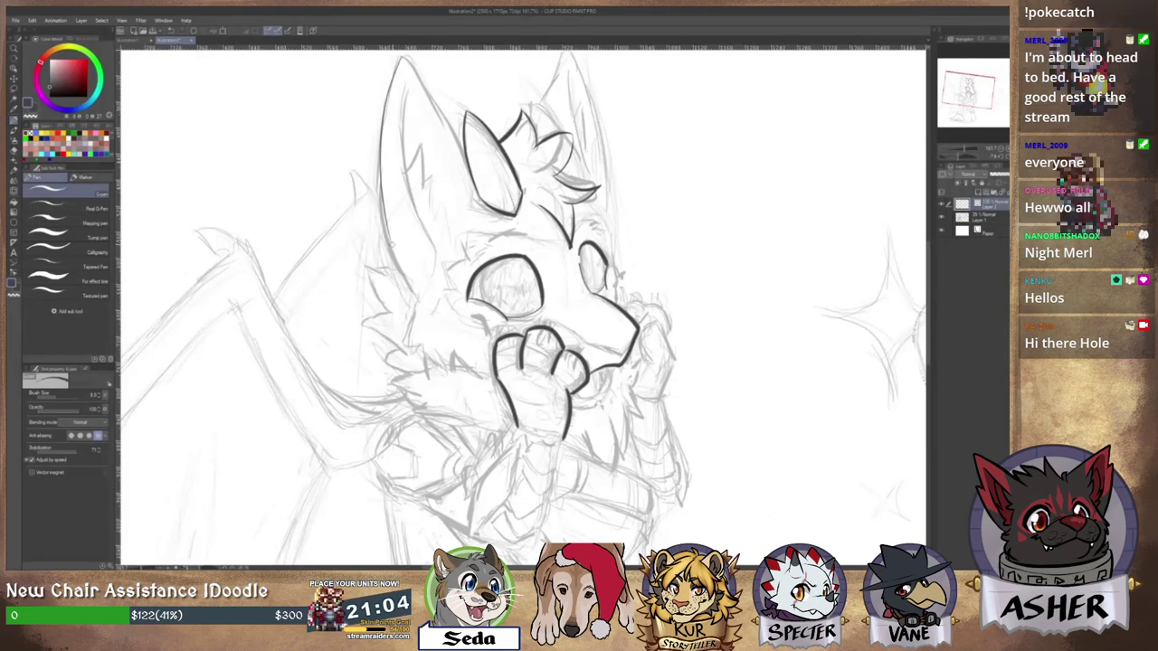
pyautogui.moveTo(390, 232)
pyautogui.mouseDown()
pyautogui.moveTo(414, 300)
pyautogui.moveTo(393, 269)
pyautogui.moveTo(377, 185)
pyautogui.moveTo(386, 73)
pyautogui.mouseUp()
pyautogui.hotkey('ctrl', 'z')
pyautogui.hotkey('ctrl', 'z')
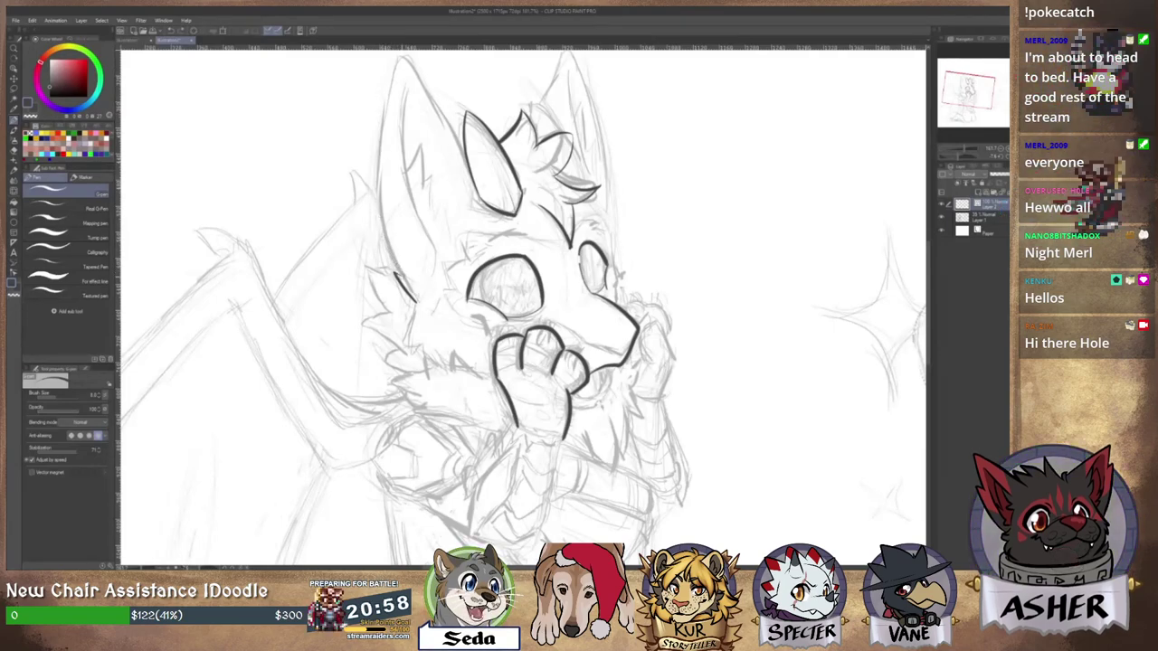
pyautogui.moveTo(389, 243)
pyautogui.mouseDown()
pyautogui.moveTo(382, 134)
pyautogui.moveTo(395, 57)
pyautogui.moveTo(441, 104)
pyautogui.mouseUp()
pyautogui.hotkey('ctrl', 'z')
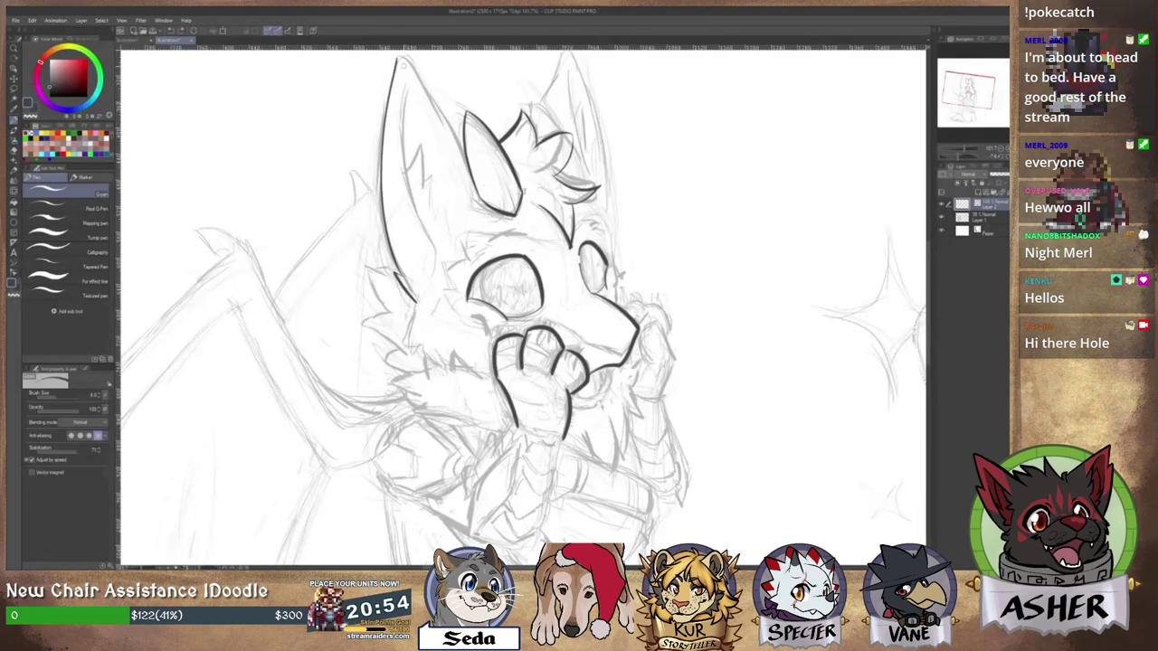
pyautogui.moveTo(398, 58); pyautogui.dragTo(471, 172)
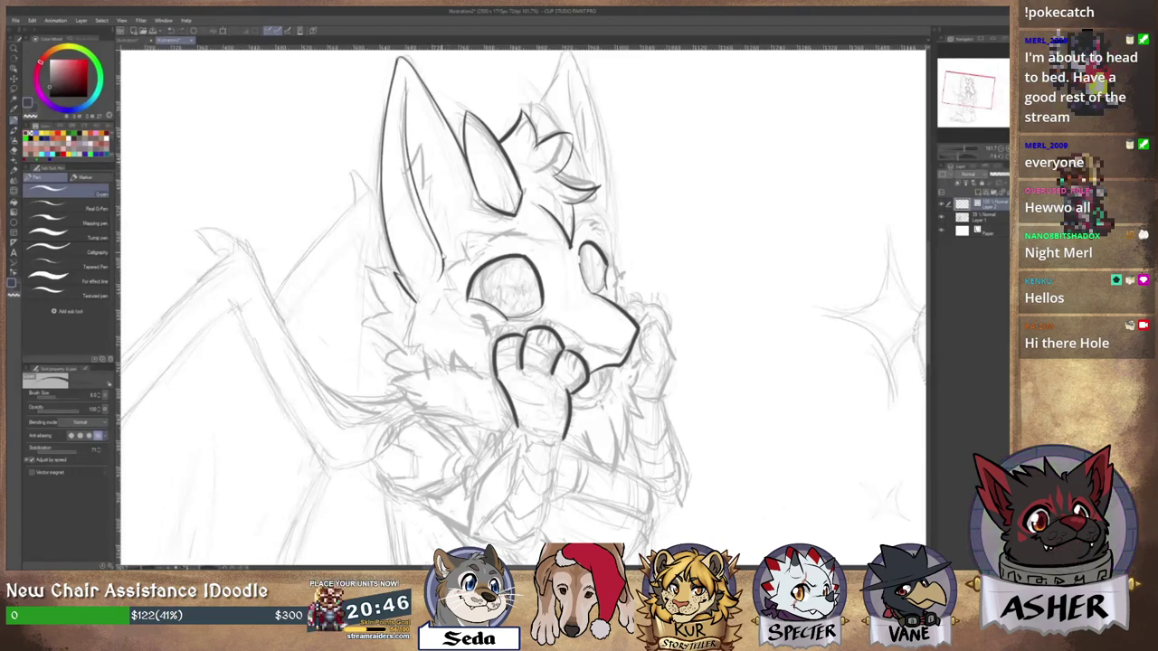
# Ink the long inner fold line of the near ear, redrawing it until it follows the sketch.
pyautogui.moveTo(405, 108); pyautogui.dragTo(407, 166)
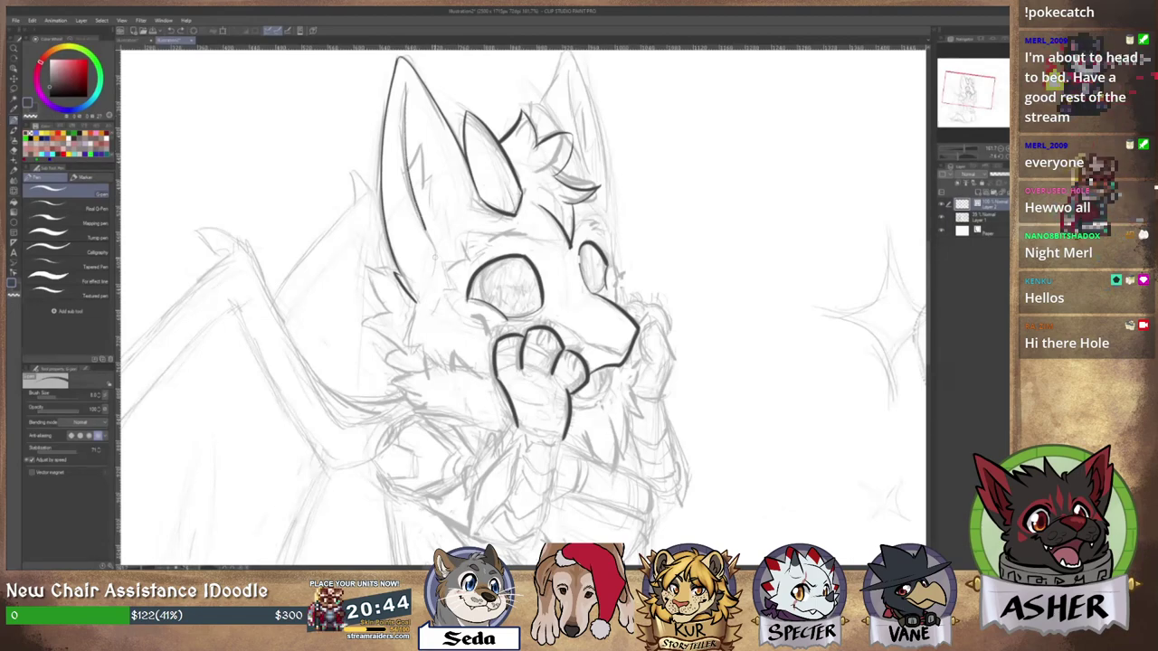
pyautogui.moveTo(433, 231); pyautogui.dragTo(422, 300)
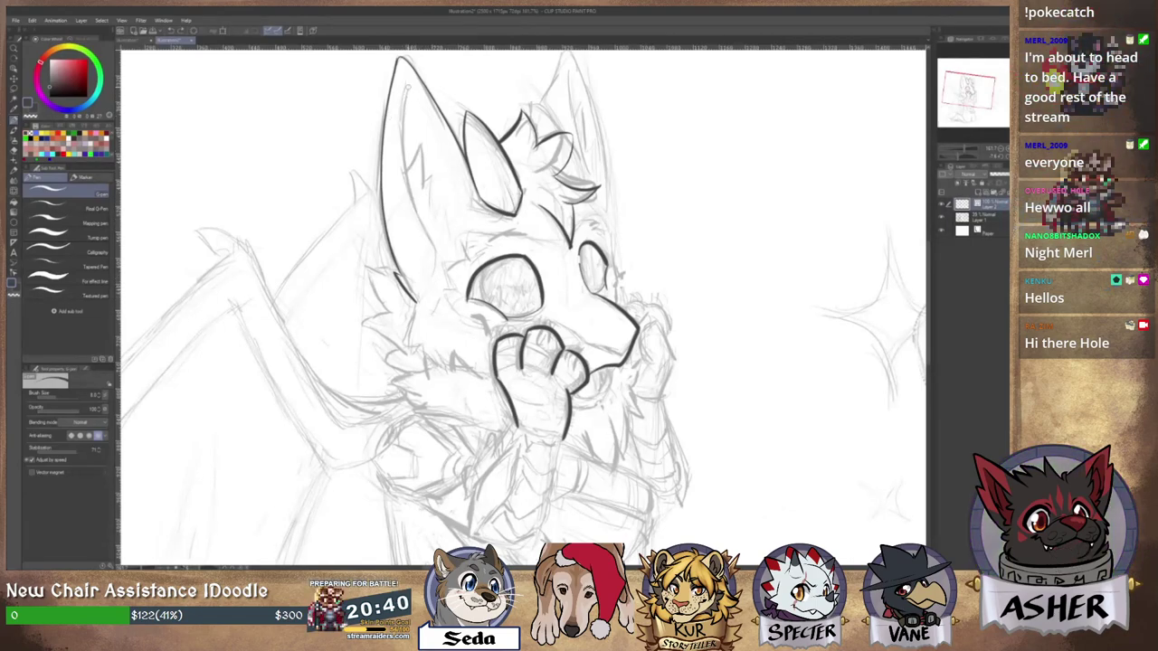
pyautogui.moveTo(408, 89); pyautogui.dragTo(402, 107)
pyautogui.moveTo(402, 157); pyautogui.dragTo(433, 286)
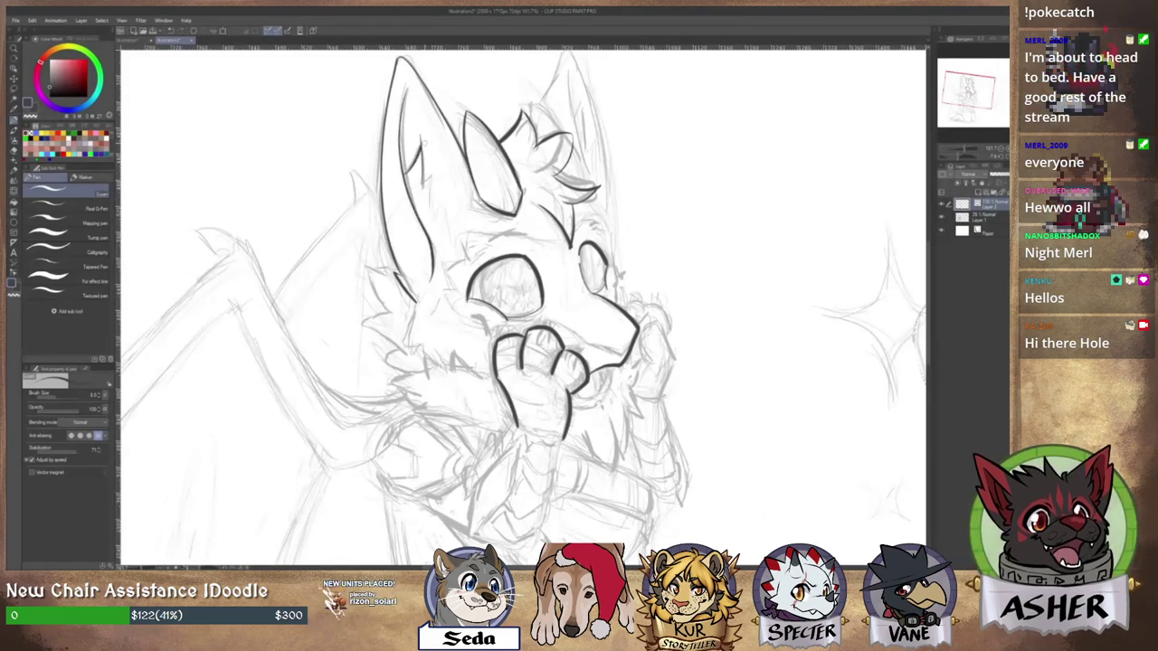
# Ink the jagged fur tufts inside the near ear, trimming crossing line ends with the vector eraser.
pyautogui.press('e')
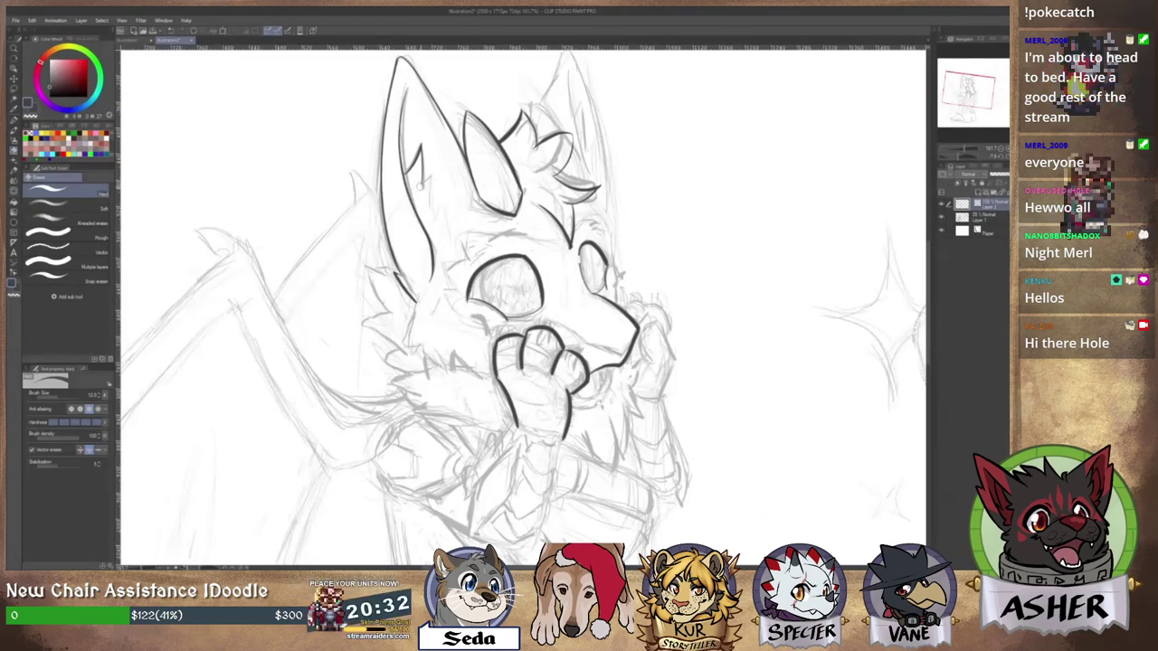
pyautogui.moveTo(432, 178); pyautogui.dragTo(422, 184)
pyautogui.hotkey('ctrl', 'z')
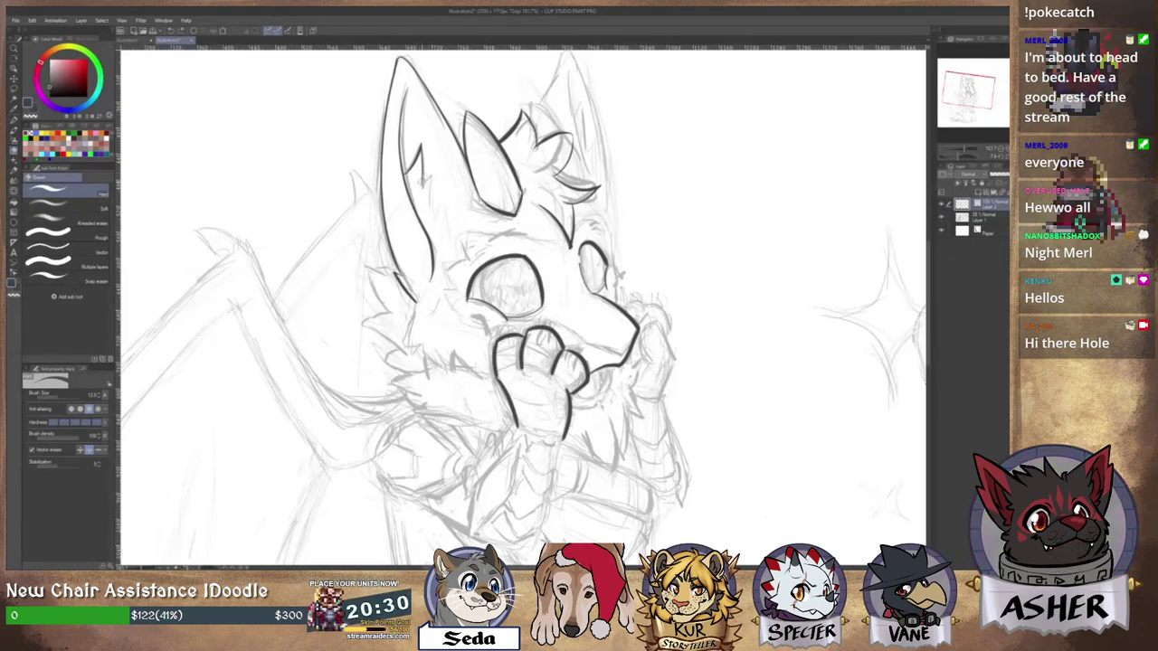
pyautogui.press('p')
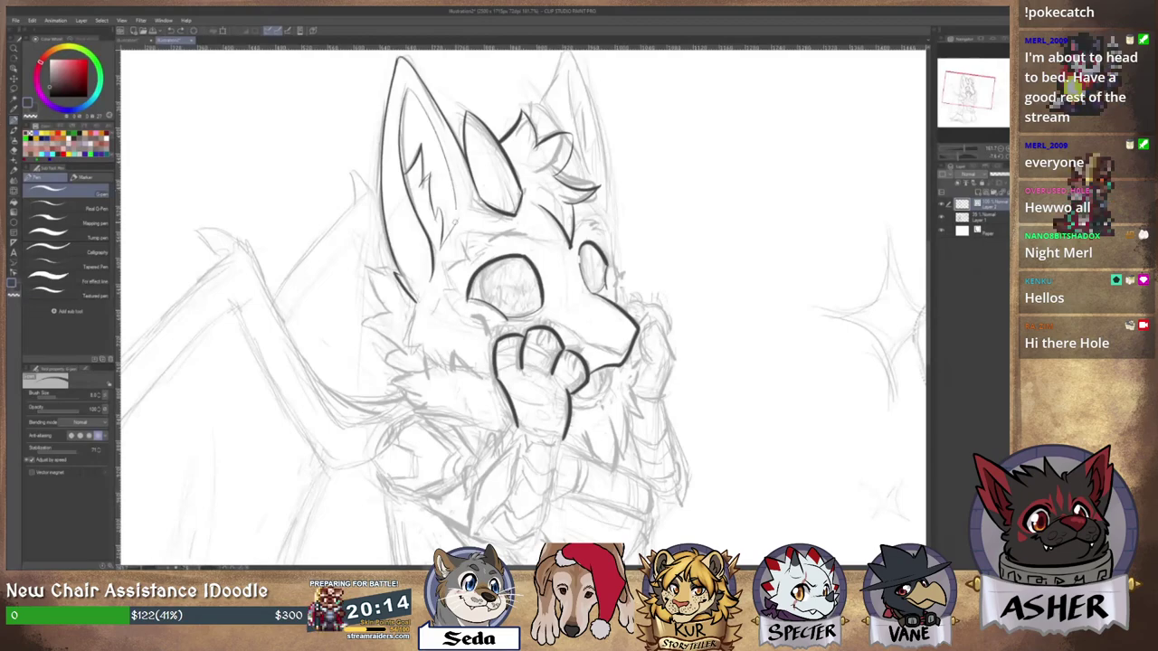
pyautogui.press('e')
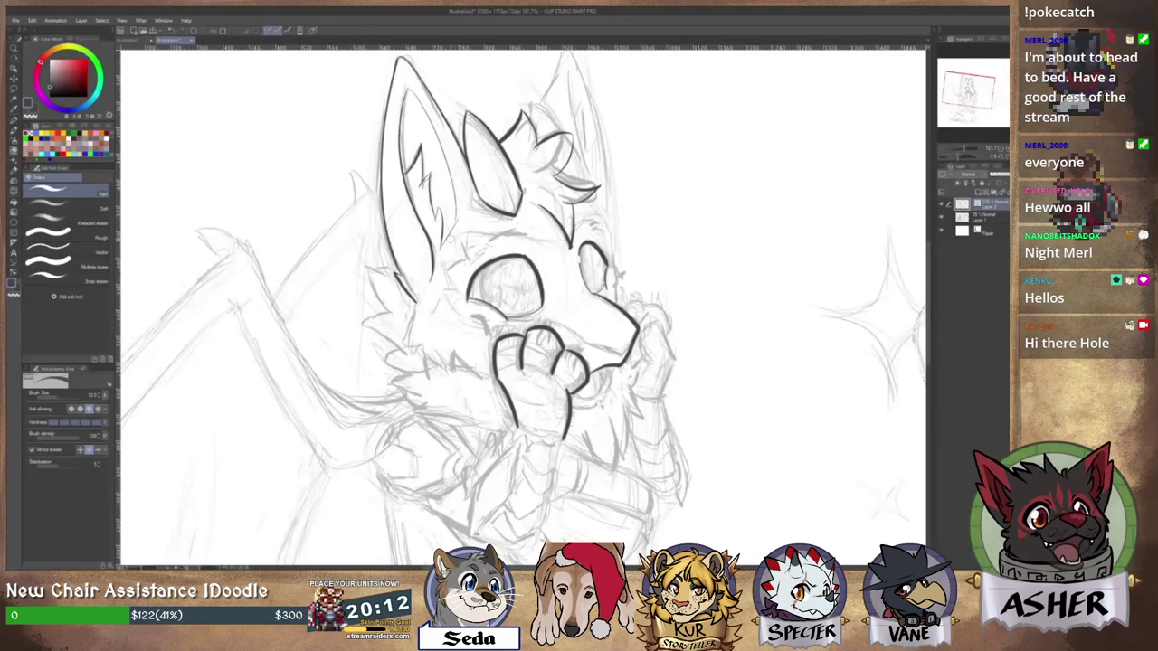
pyautogui.press('p')
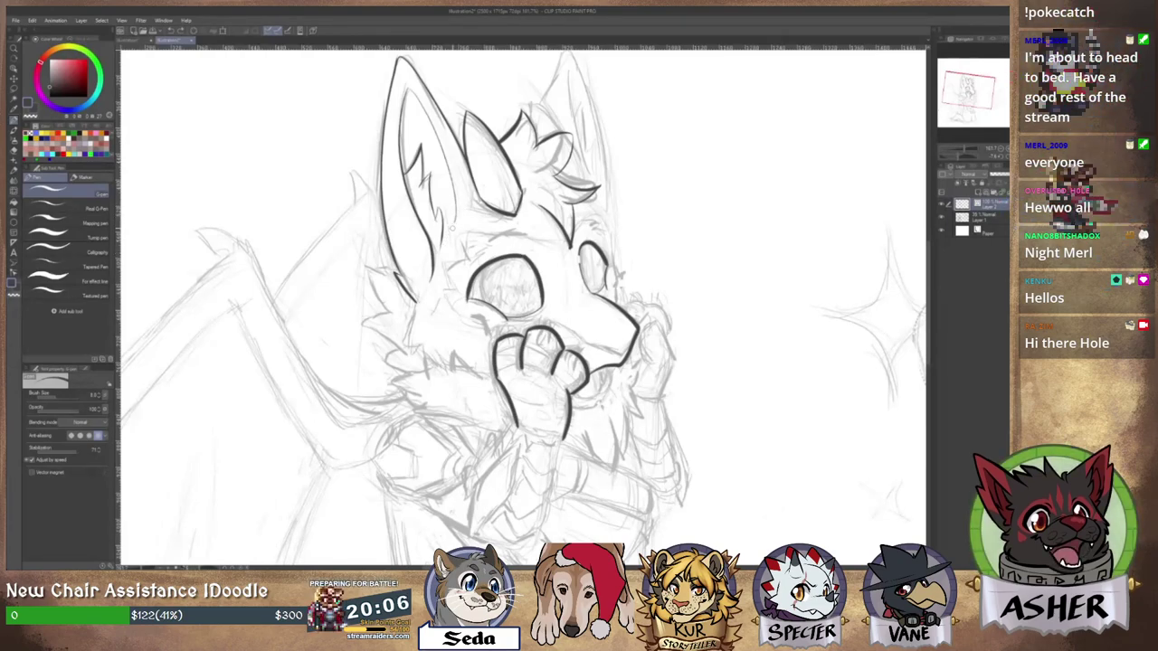
# Ink the near cheek's jagged fur edge and the curved lower jaw lines beneath the muzzle, beside the paw.
pyautogui.moveTo(389, 272); pyautogui.dragTo(365, 246)
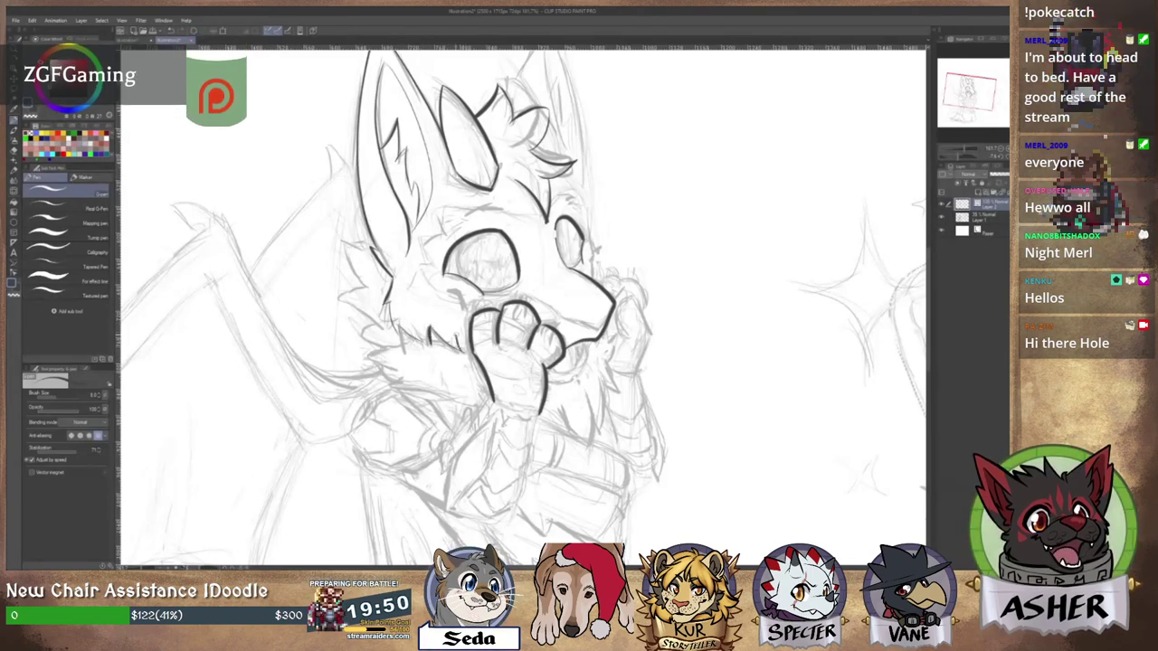
pyautogui.moveTo(561, 344); pyautogui.dragTo(503, 318)
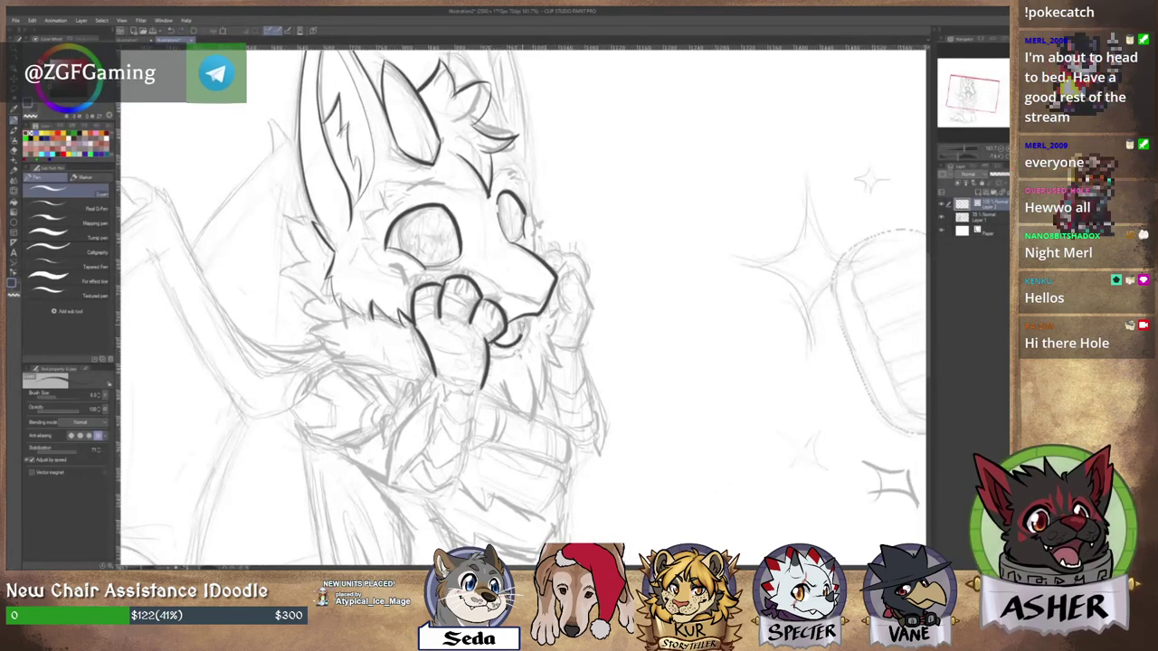
pyautogui.moveTo(488, 349); pyautogui.dragTo(523, 345)
pyautogui.press('e')
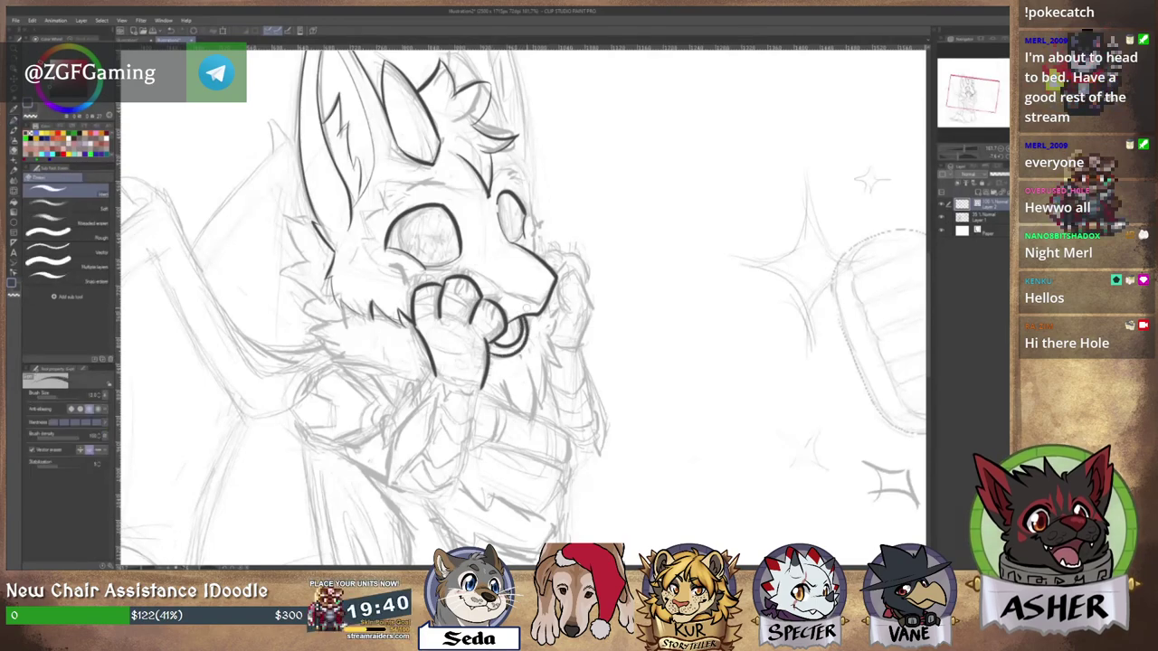
pyautogui.press('p')
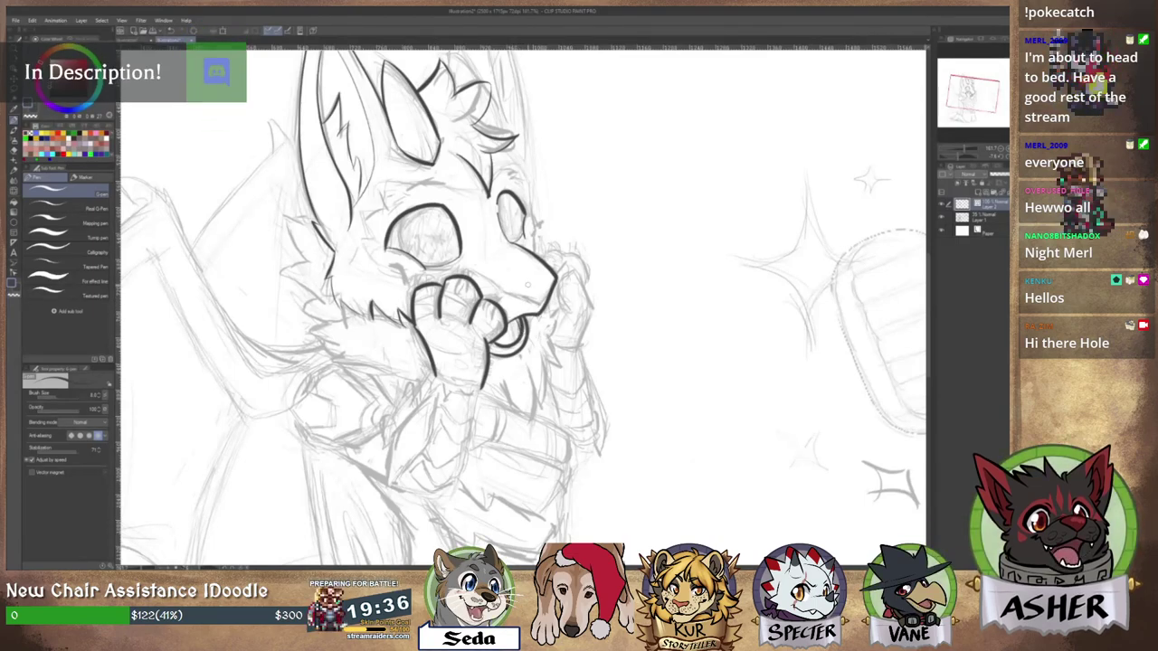
# Ink the line across the near wrist with pointed tufts at its side, undoing the first stroke and trimming overlaps.
pyautogui.moveTo(450, 373); pyautogui.dragTo(502, 327)
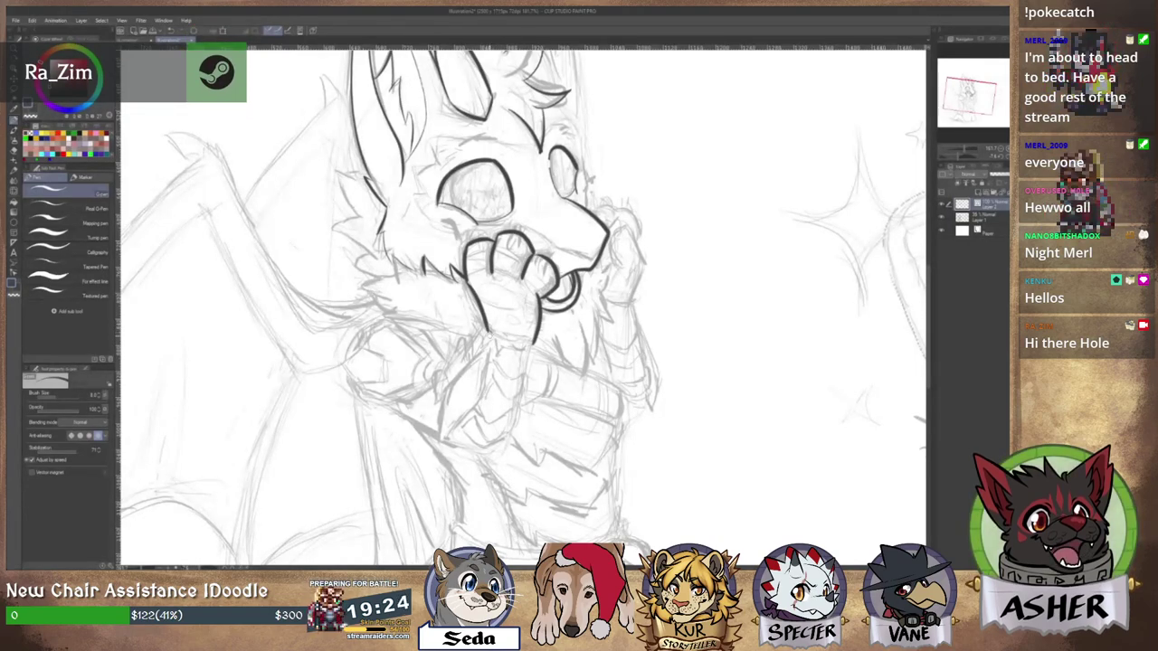
pyautogui.moveTo(493, 332); pyautogui.dragTo(480, 355)
pyautogui.hotkey('ctrl', 'z')
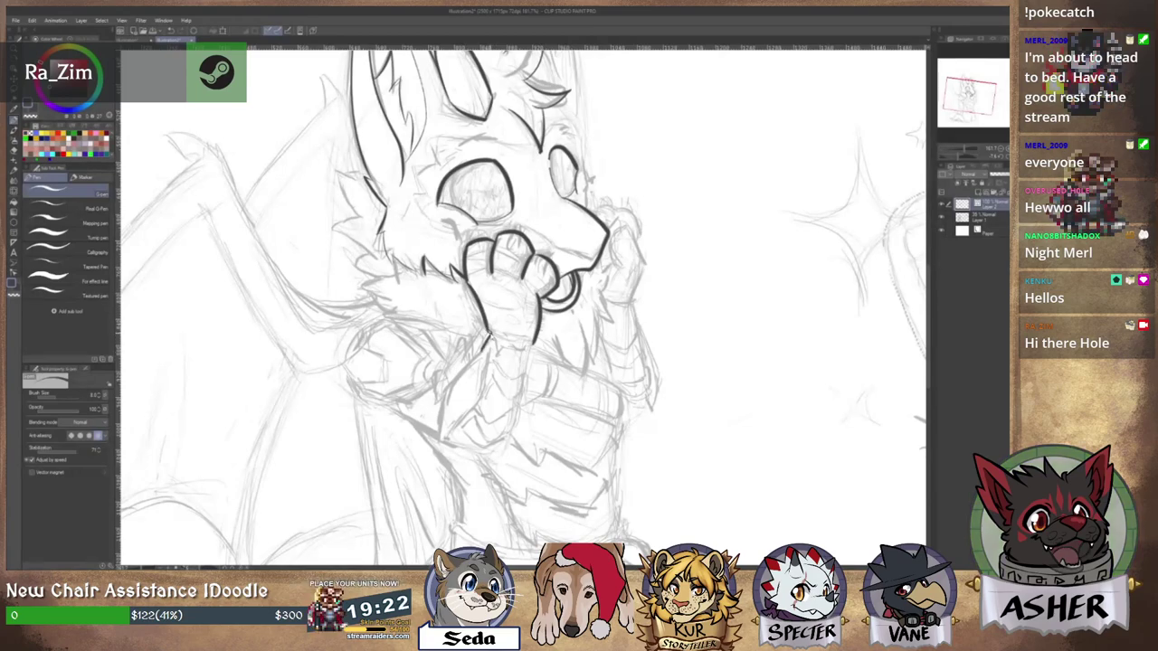
pyautogui.moveTo(493, 332)
pyautogui.mouseDown()
pyautogui.moveTo(480, 347)
pyautogui.moveTo(498, 345)
pyautogui.moveTo(492, 358)
pyautogui.moveTo(540, 340)
pyautogui.mouseUp()
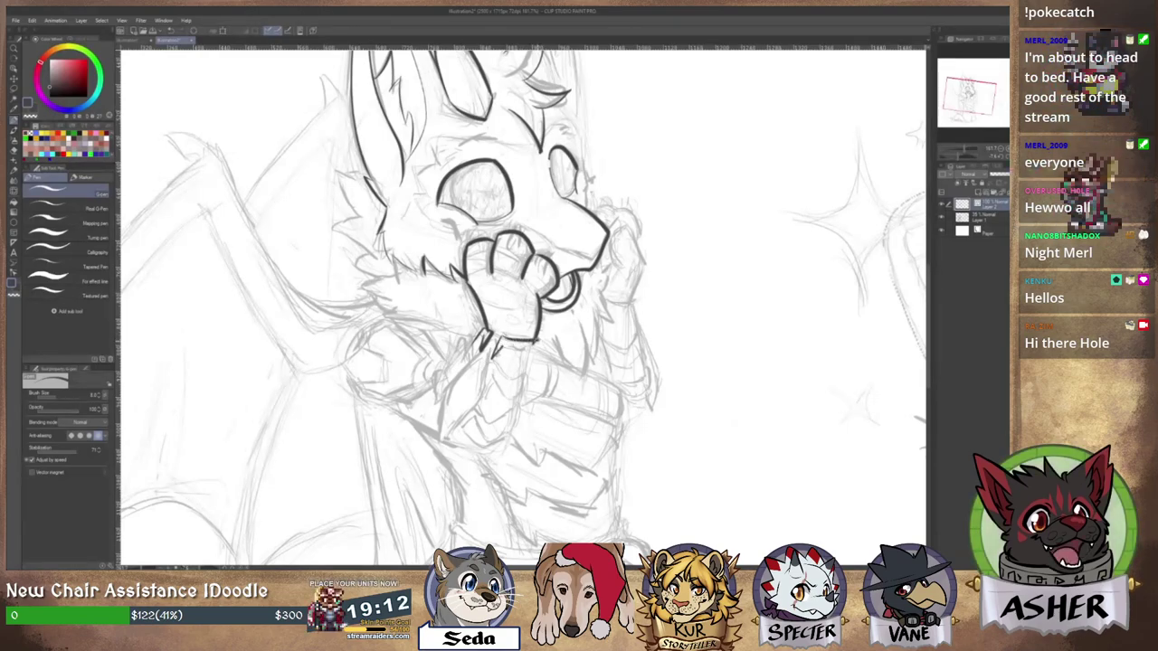
pyautogui.press('e')
pyautogui.press('p')
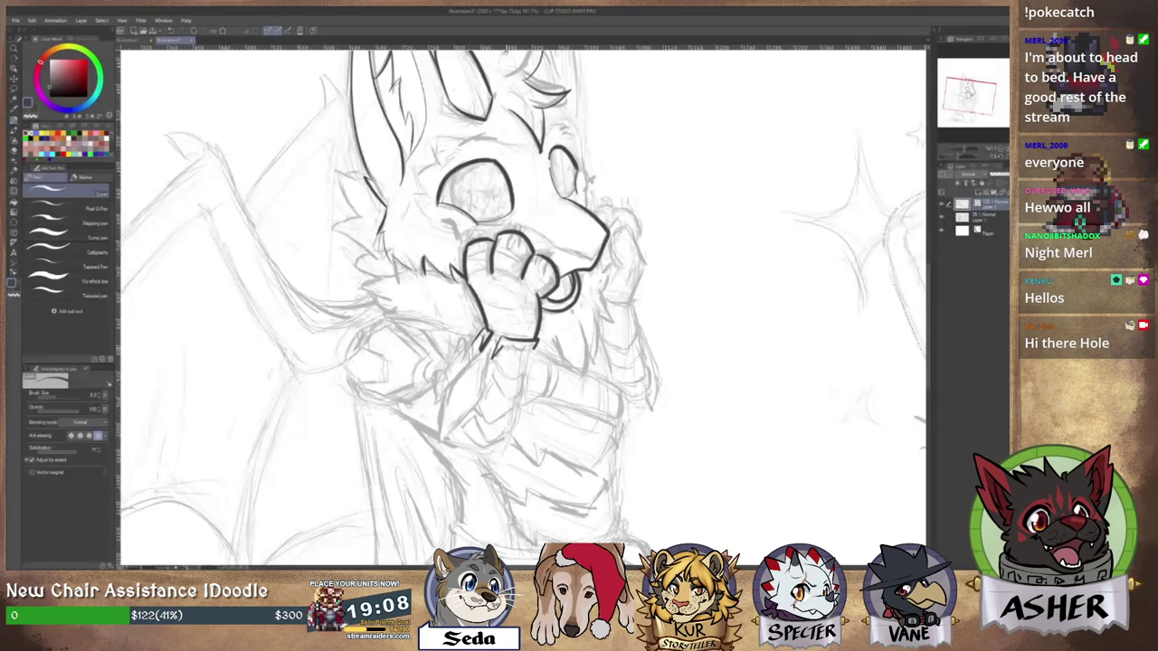
# Ink the lower edge of the near wrist's narrow band, redrawing it until it closes the shape.
pyautogui.moveTo(502, 344); pyautogui.dragTo(530, 345)
pyautogui.hotkey('ctrl', 'z')
pyautogui.hotkey('ctrl', 'z')
pyautogui.hotkey('ctrl', 'z')
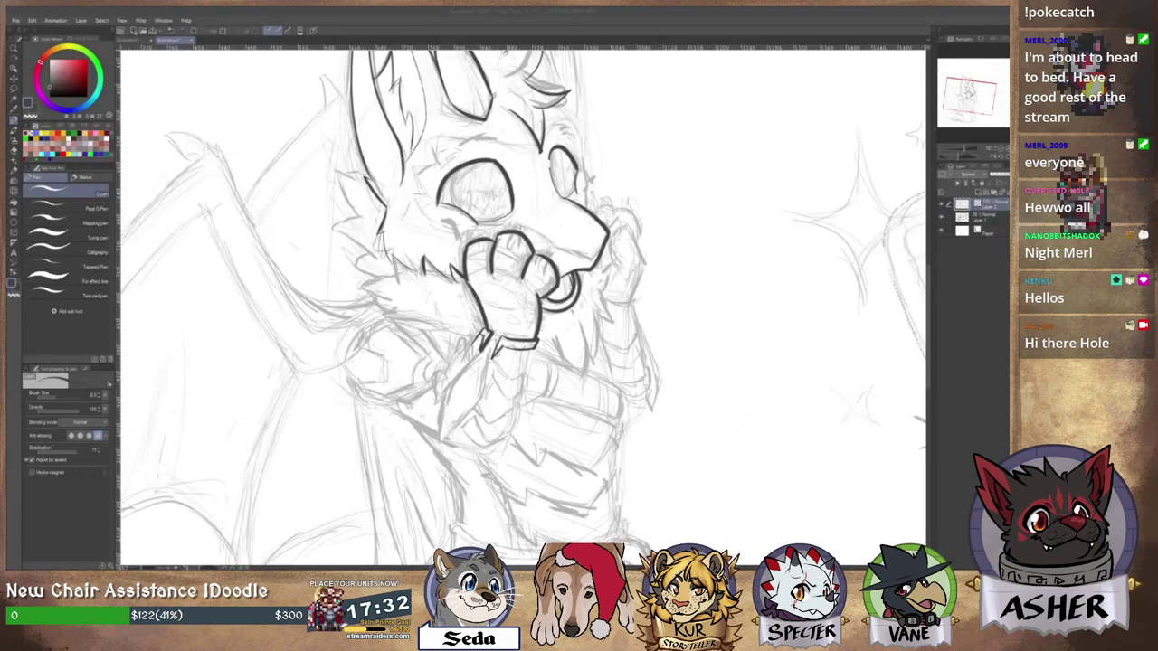
# Rotate the canvas and outline the large oval palm pad and the small pad below it on the near paw.
pyautogui.click(516, 302)
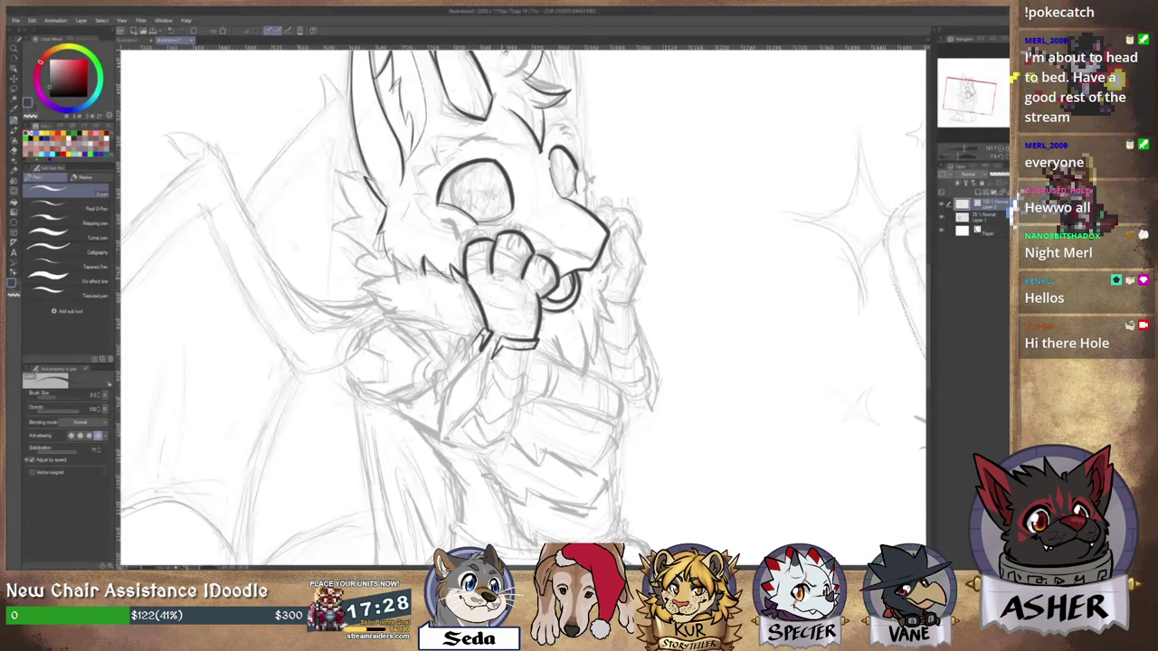
pyautogui.press('r')
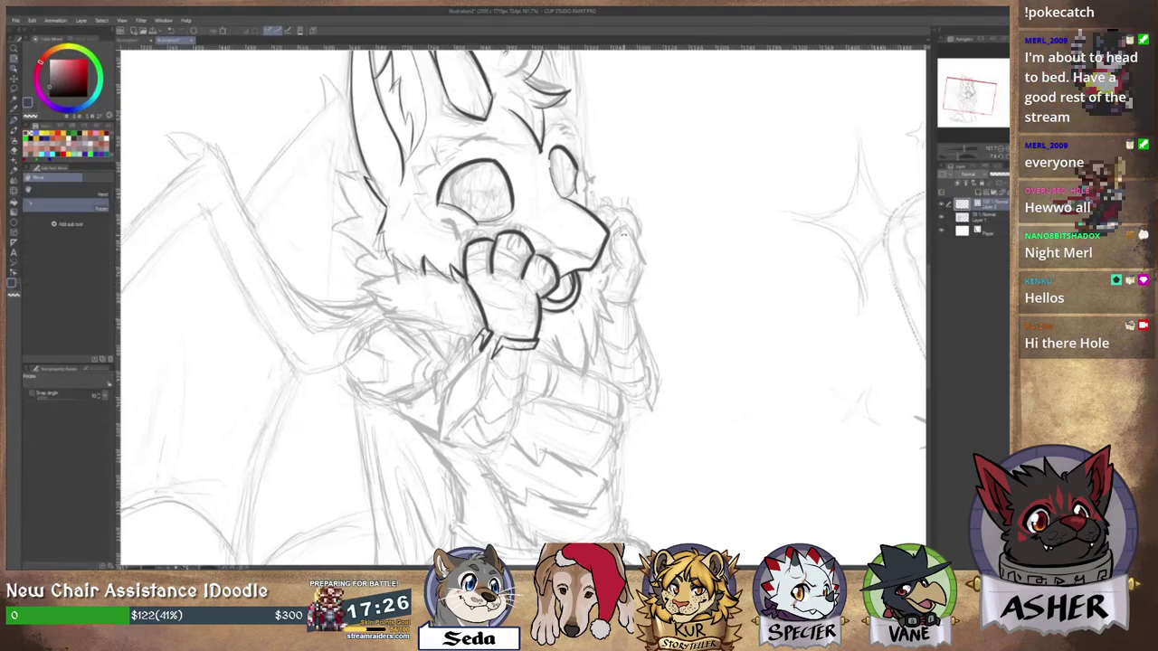
pyautogui.moveTo(538, 195); pyautogui.dragTo(579, 209)
pyautogui.press('p')
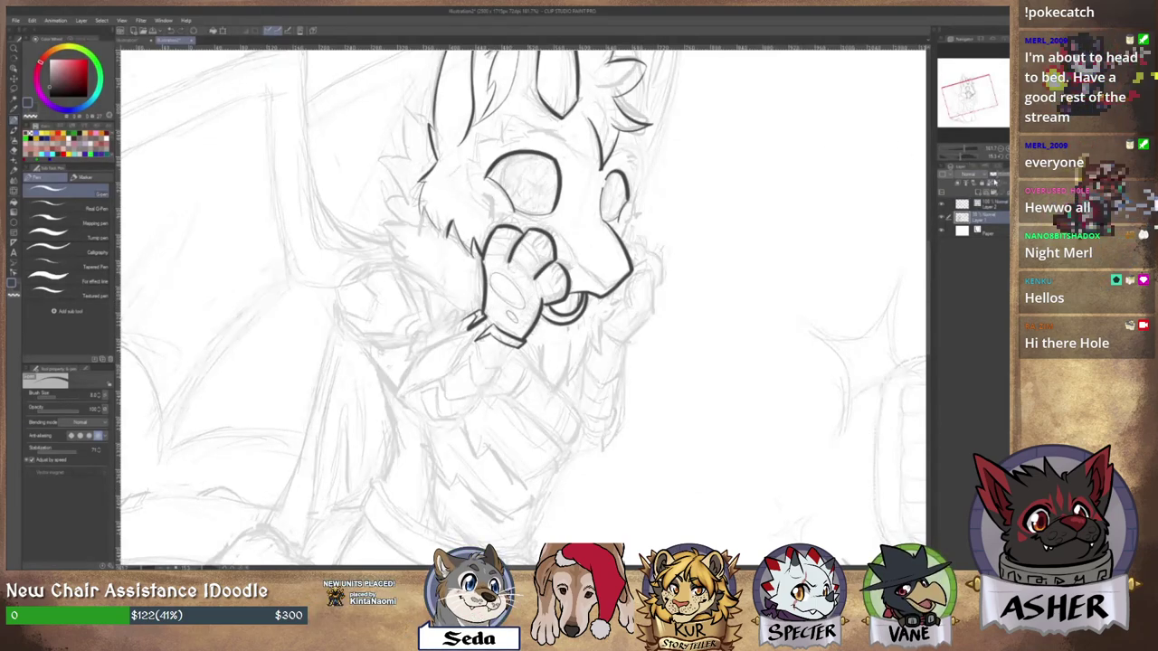
# Lower the sketch layer's opacity to fade the sketch, and make the line art layer active again.
pyautogui.moveTo(999, 175); pyautogui.dragTo(994, 175)
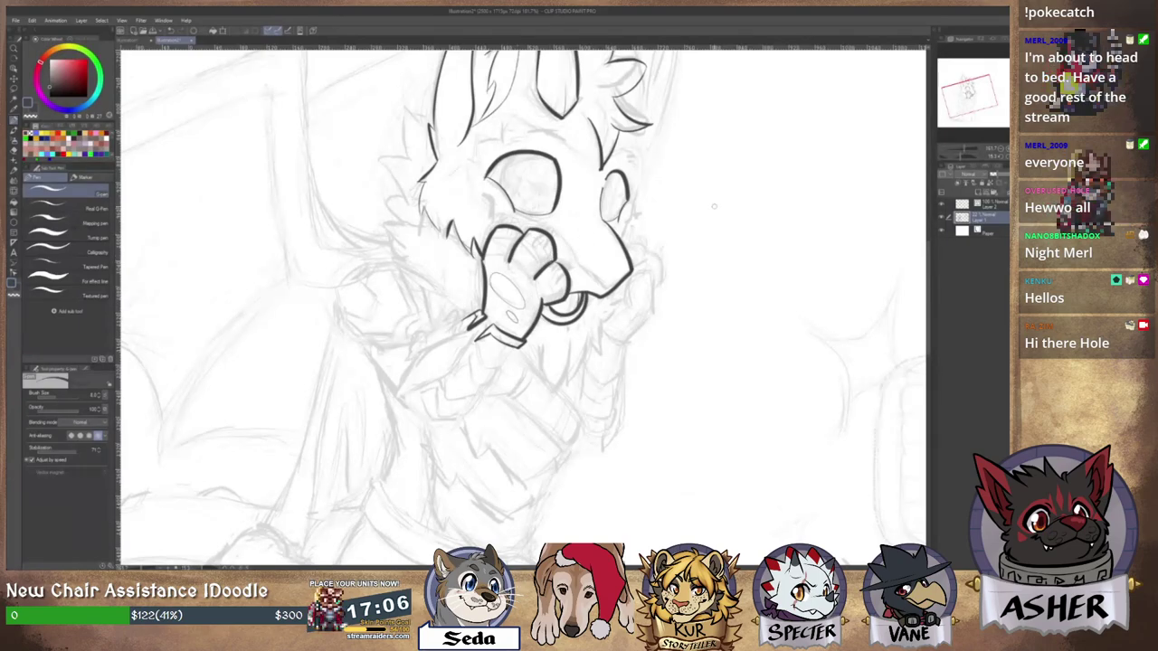
pyautogui.click(977, 205)
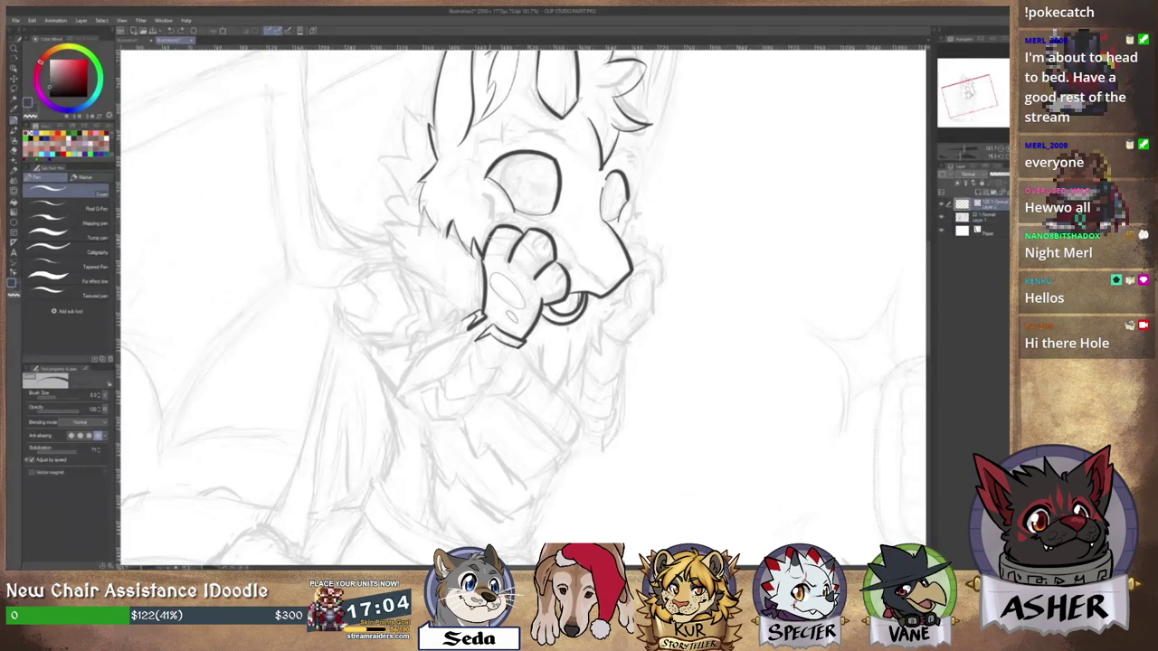
# Ink pointed claws on the near paw's two upper fingertips, undoing poor strokes and erasing the overlapping finger lines.
pyautogui.moveTo(556, 236); pyautogui.dragTo(518, 228)
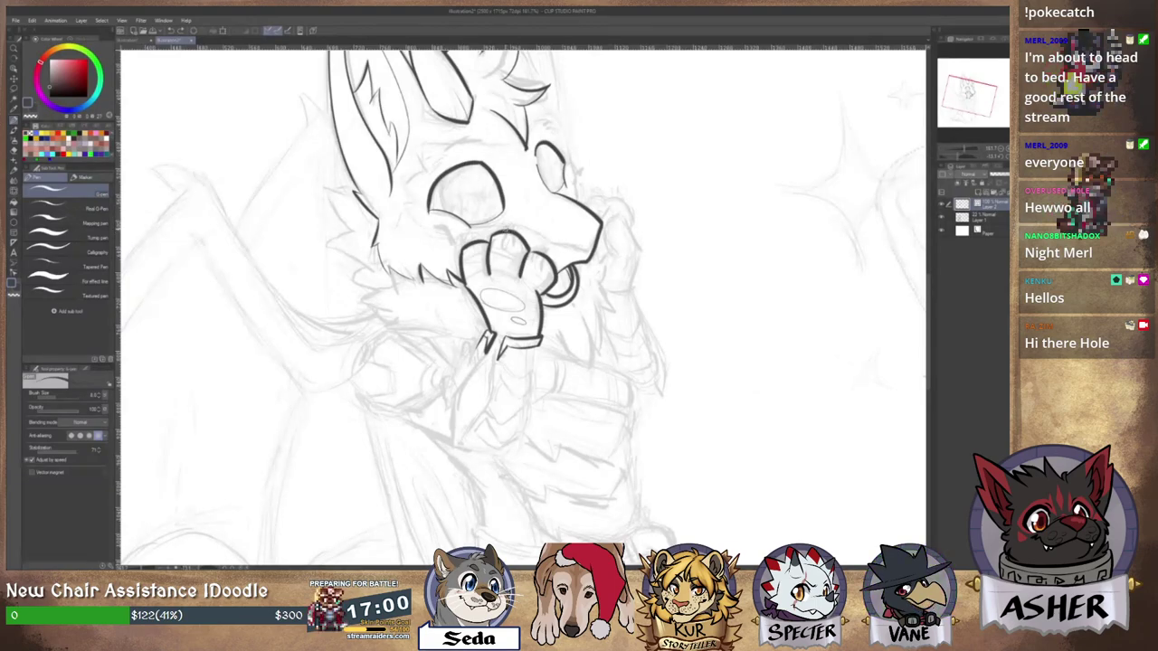
pyautogui.moveTo(499, 233); pyautogui.dragTo(509, 248)
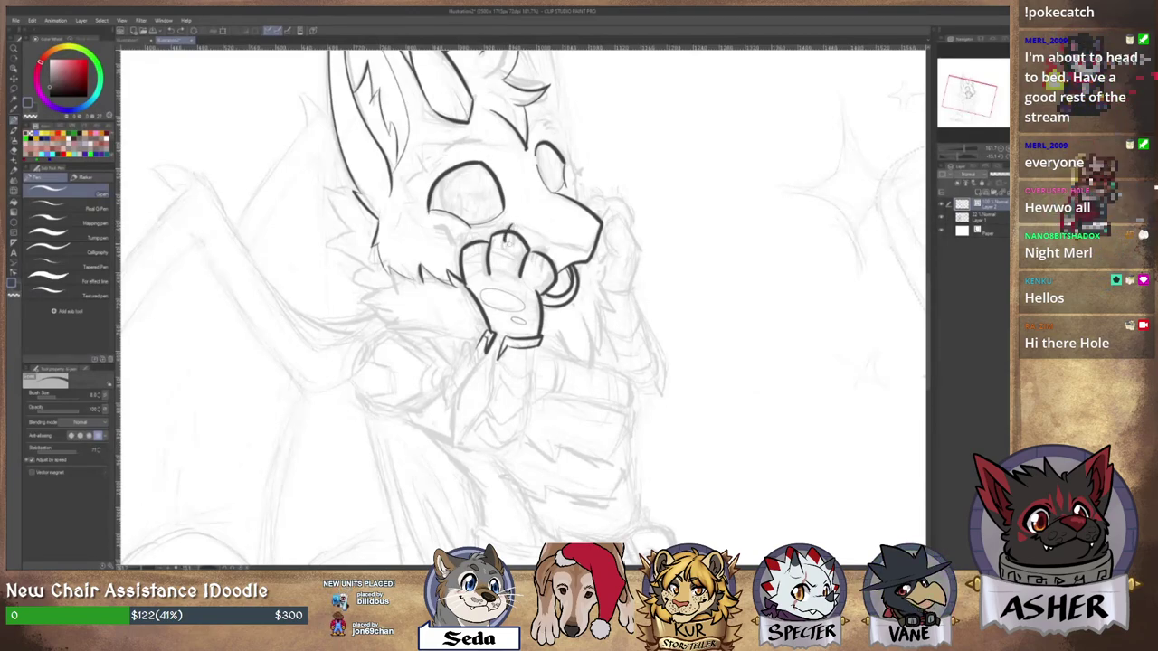
pyautogui.hotkey('ctrl', 'z')
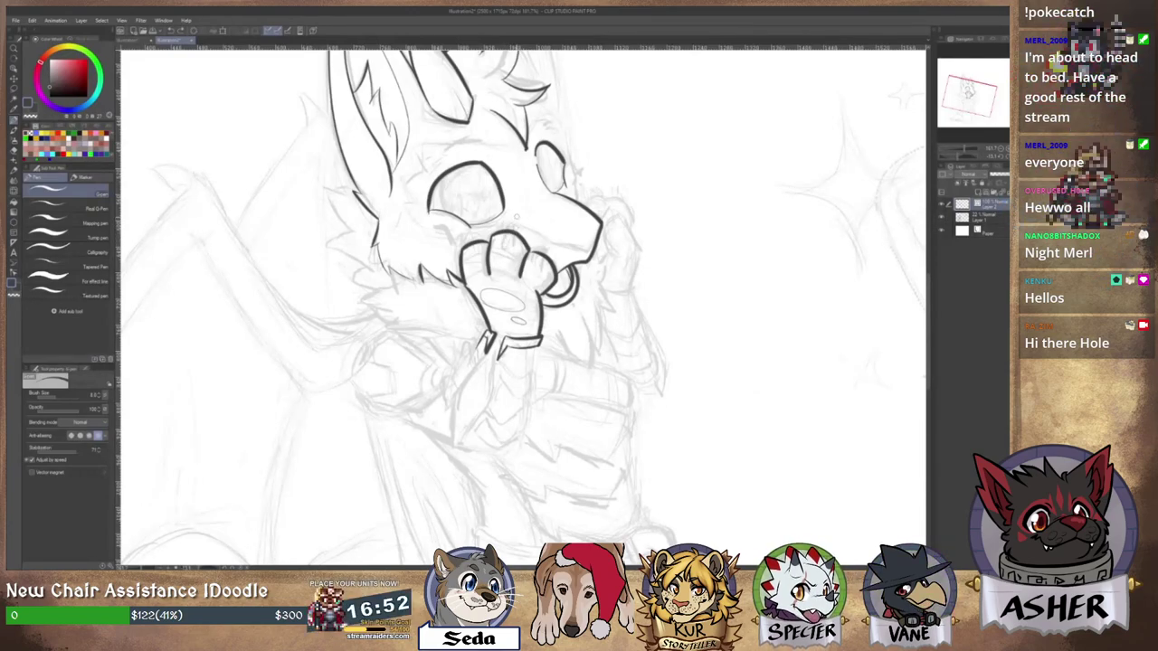
pyautogui.moveTo(518, 216)
pyautogui.mouseDown()
pyautogui.moveTo(513, 244)
pyautogui.moveTo(513, 233)
pyautogui.mouseUp()
pyautogui.hotkey('ctrl', 'z')
pyautogui.press('e')
pyautogui.press('p')
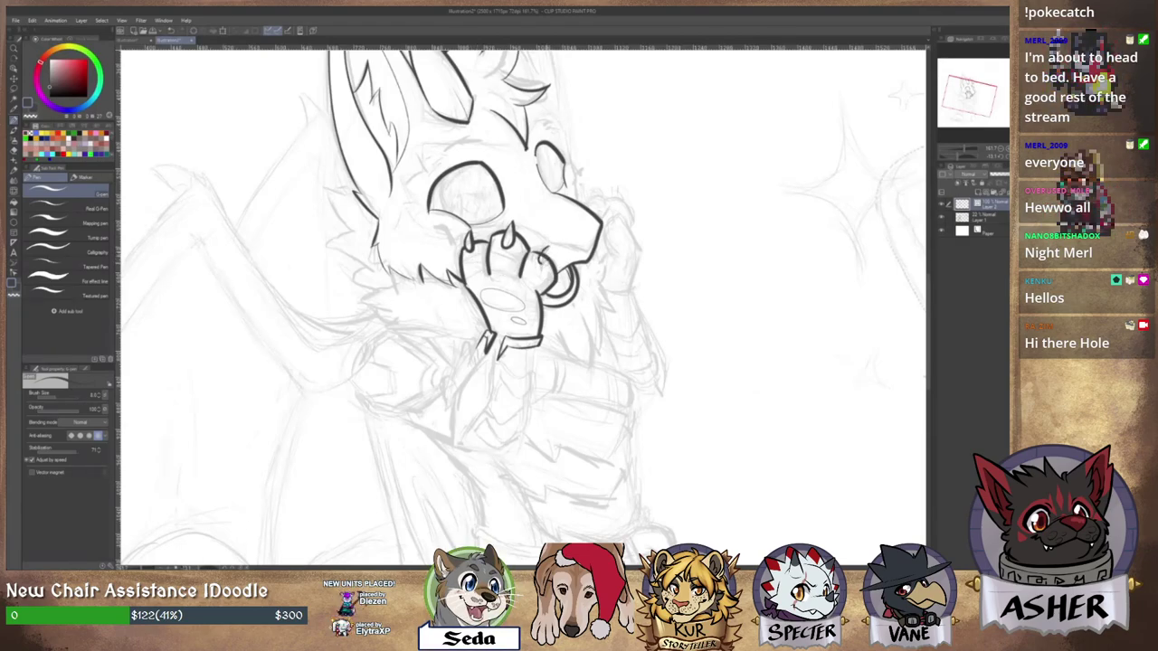
# Ink the pointed claw on the near paw's finger closest to the mouth, redrawing it and erasing the overlapping outline.
pyautogui.moveTo(537, 256); pyautogui.dragTo(547, 259)
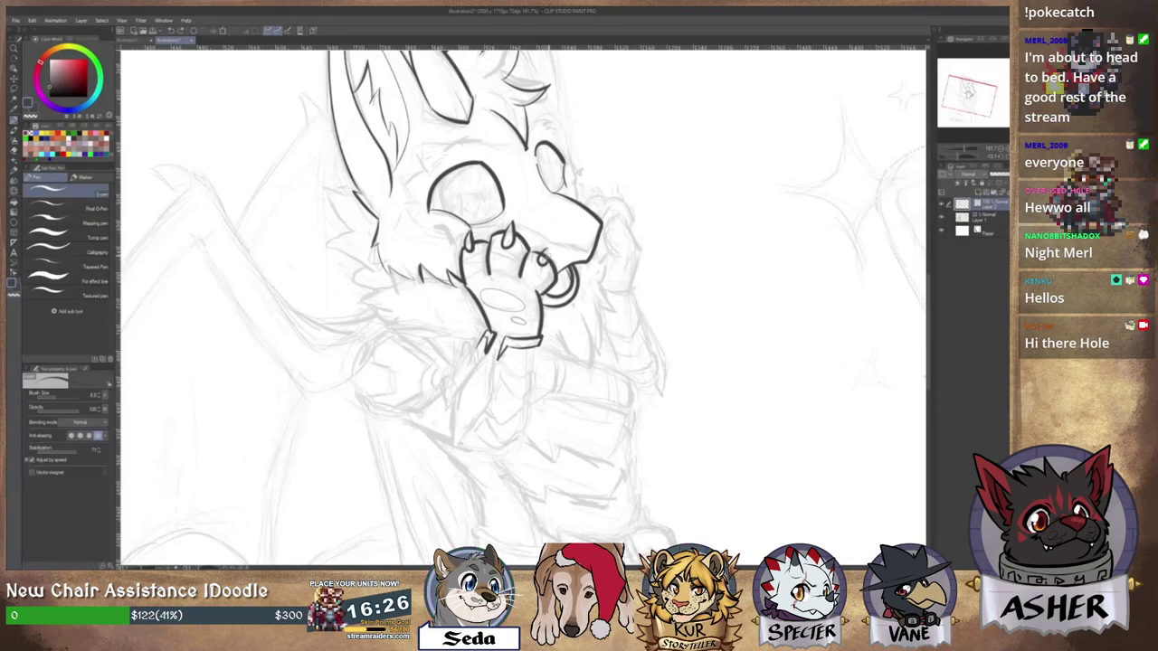
pyautogui.hotkey('ctrl', 'z')
pyautogui.hotkey('ctrl', 'z')
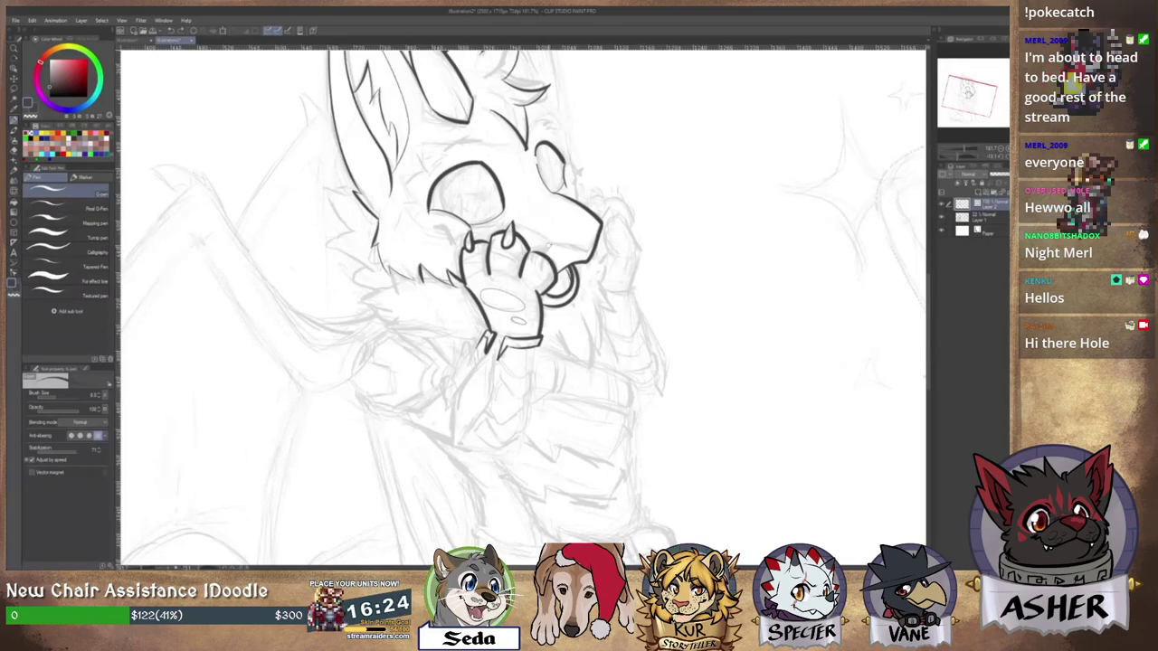
pyautogui.moveTo(535, 255); pyautogui.dragTo(548, 269)
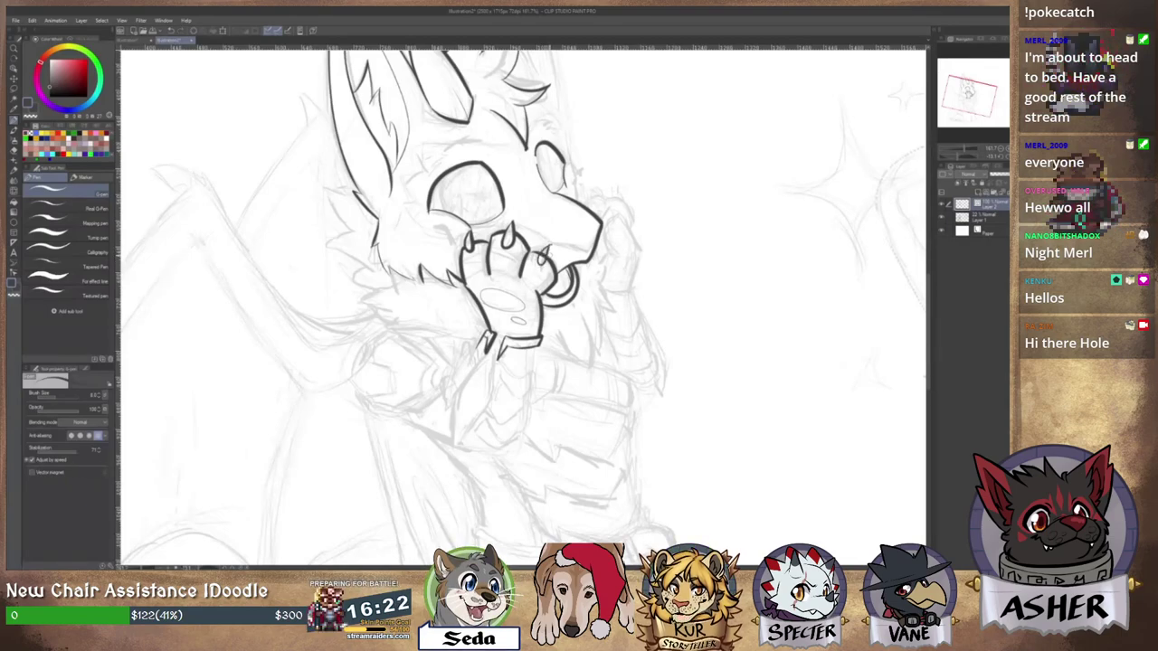
pyautogui.press('p')
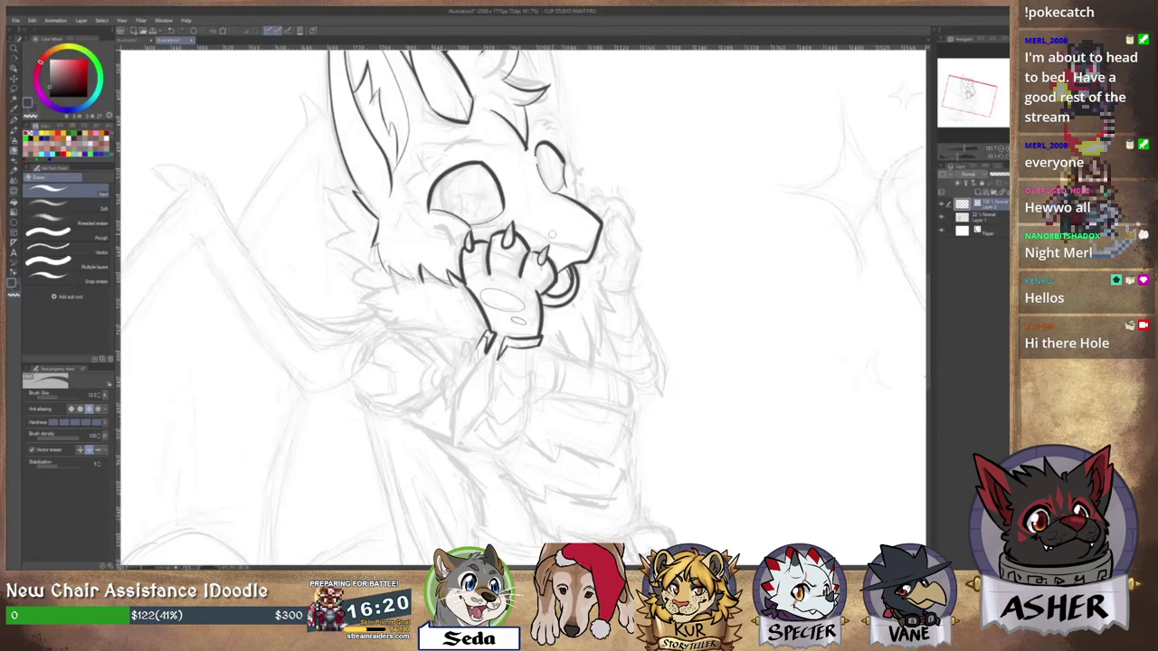
pyautogui.press('p')
# Rotate the canvas and ink the far paw's side contours from the fingertip beside the muzzle, redrawing poor strokes.
pyautogui.press('r')
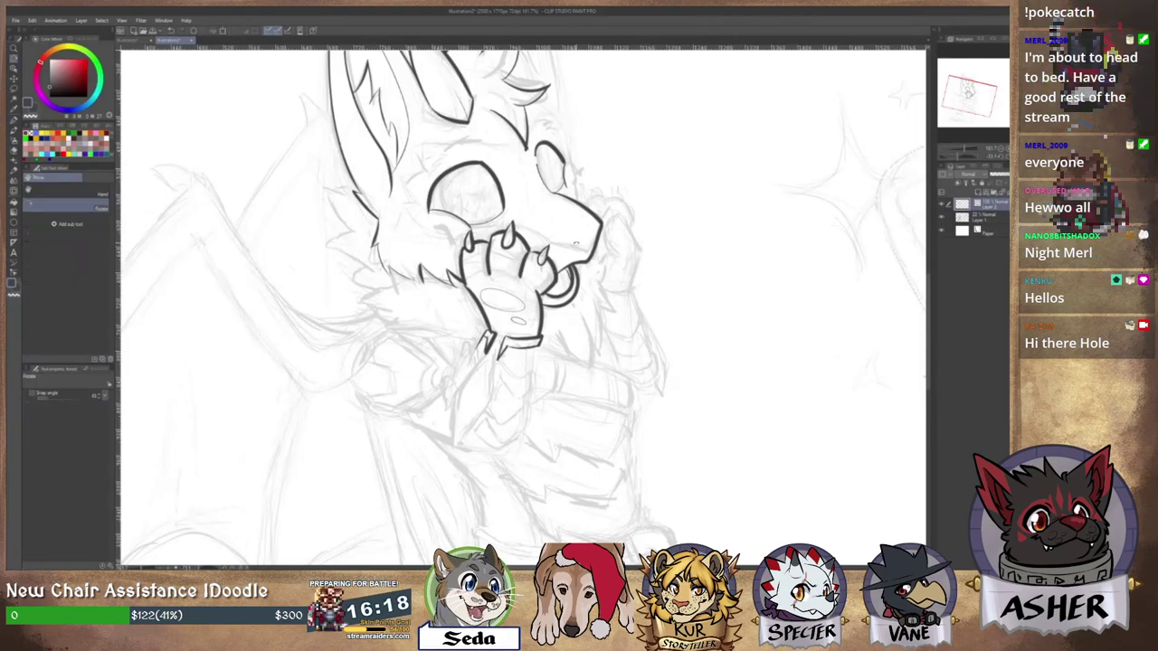
pyautogui.moveTo(576, 242); pyautogui.dragTo(631, 240)
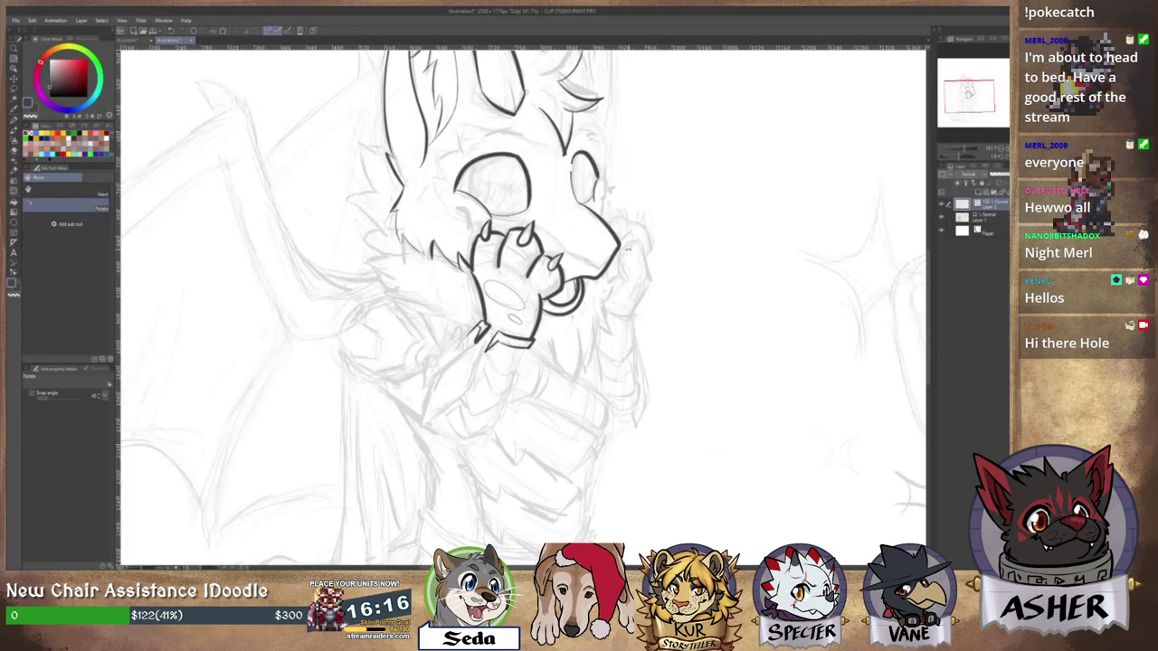
pyautogui.press('p')
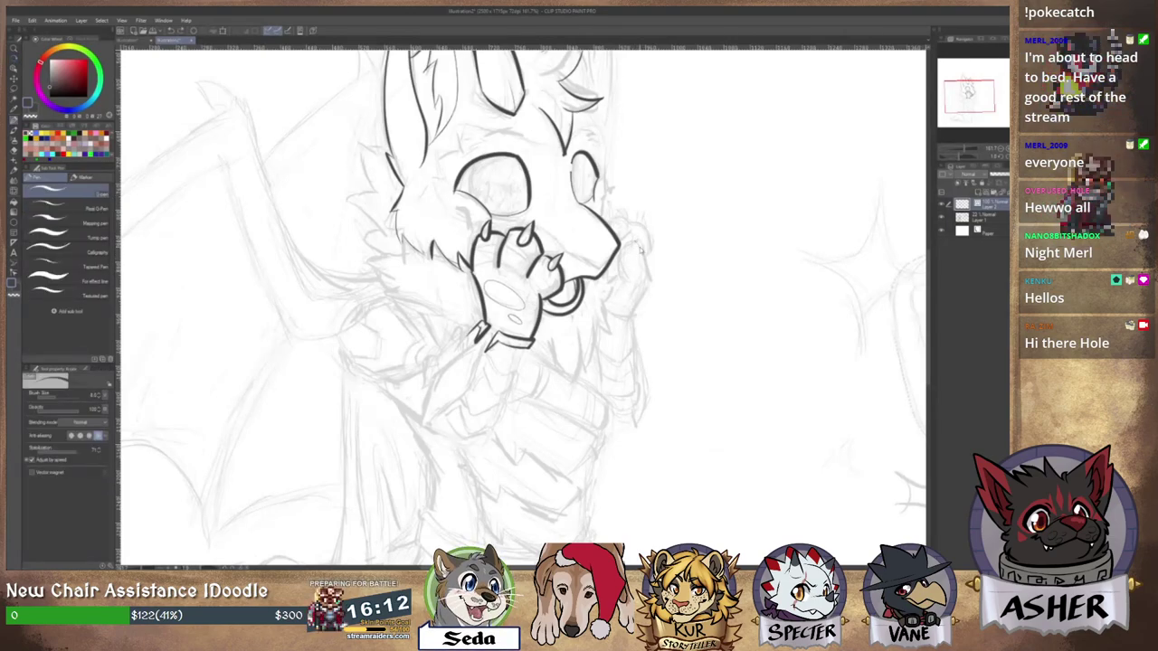
pyautogui.moveTo(643, 265); pyautogui.dragTo(649, 280)
pyautogui.hotkey('ctrl', 'z')
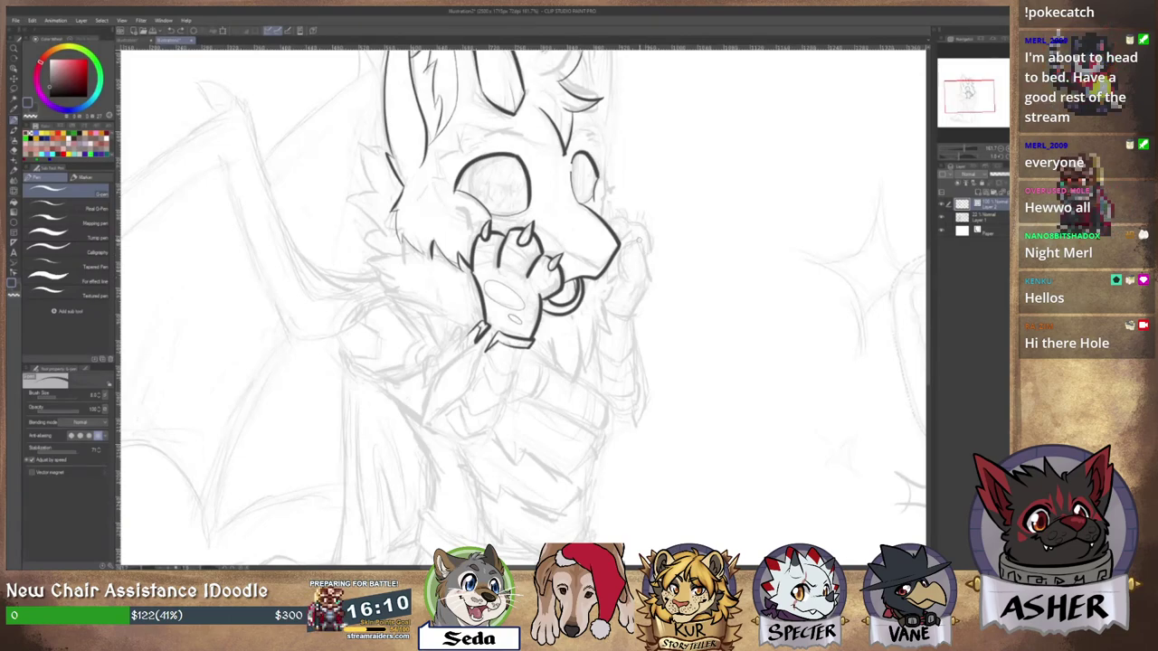
pyautogui.moveTo(641, 241)
pyautogui.mouseDown()
pyautogui.moveTo(650, 281)
pyautogui.moveTo(641, 241)
pyautogui.moveTo(648, 276)
pyautogui.moveTo(633, 240)
pyautogui.moveTo(620, 269)
pyautogui.mouseUp()
pyautogui.hotkey('ctrl', 'z')
pyautogui.hotkey('ctrl', 'z')
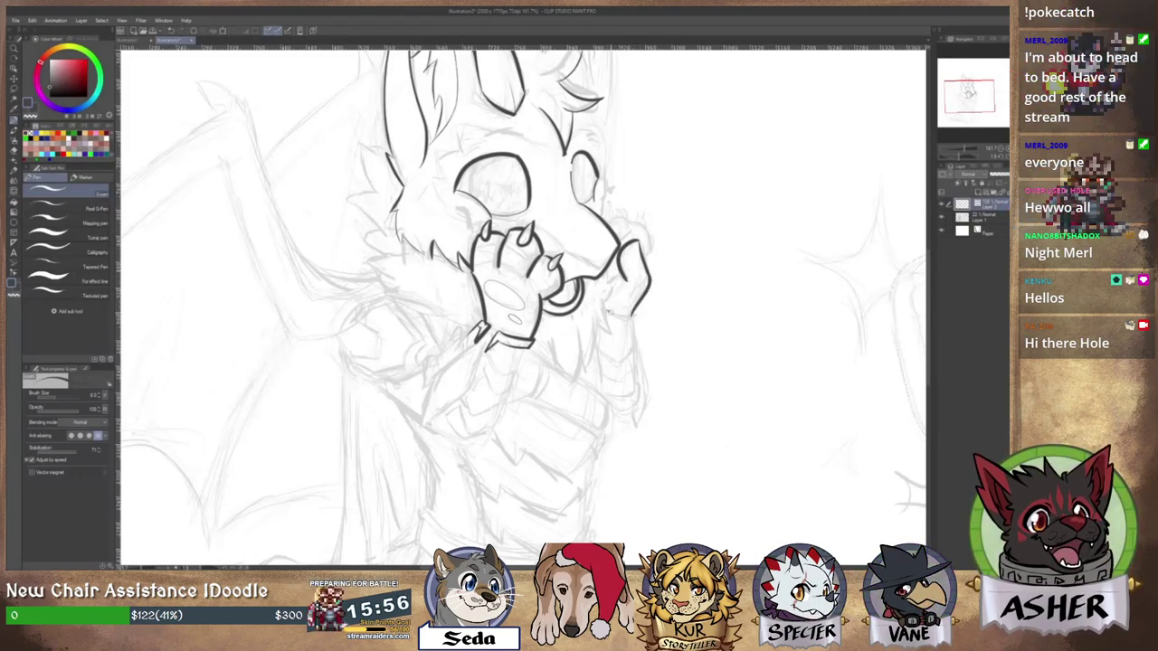
# Ink the far paw's lower edge at the wrist and trim the protruding line ends with the vector eraser.
pyautogui.moveTo(608, 311); pyautogui.dragTo(634, 317)
pyautogui.press('e')
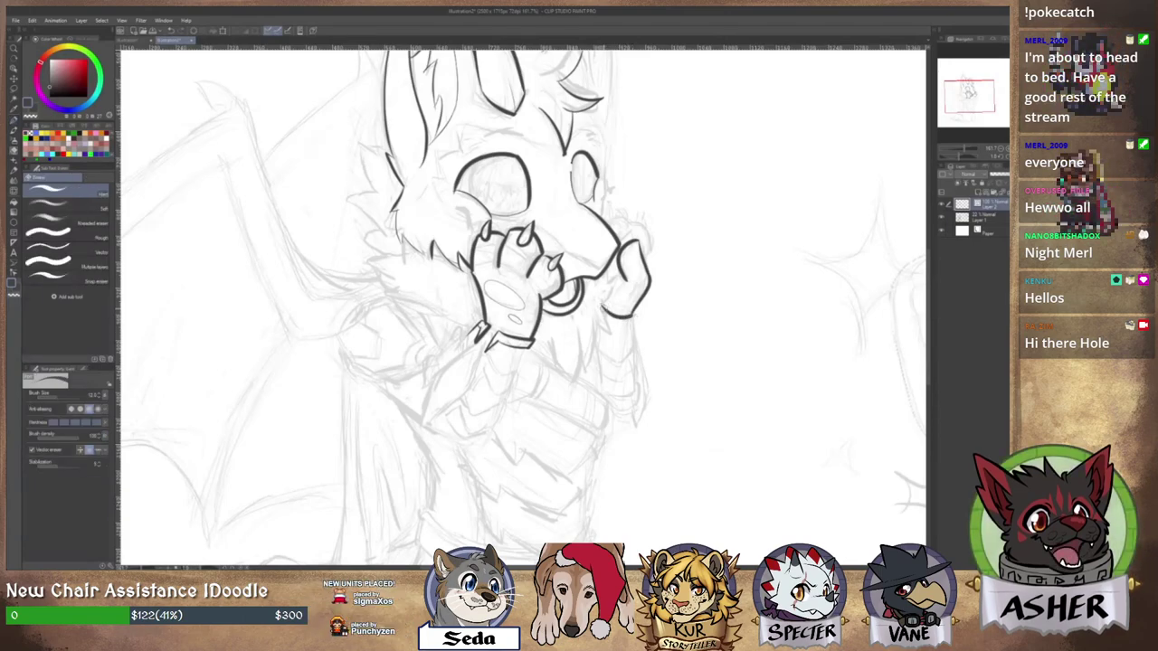
pyautogui.press('p')
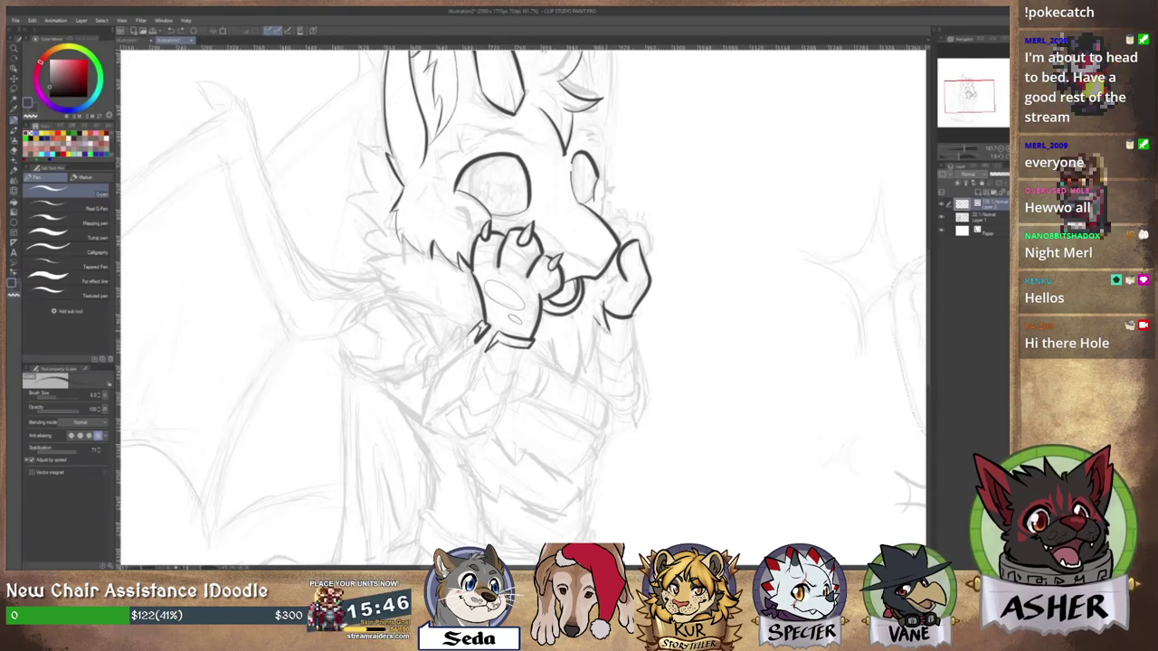
pyautogui.press('e')
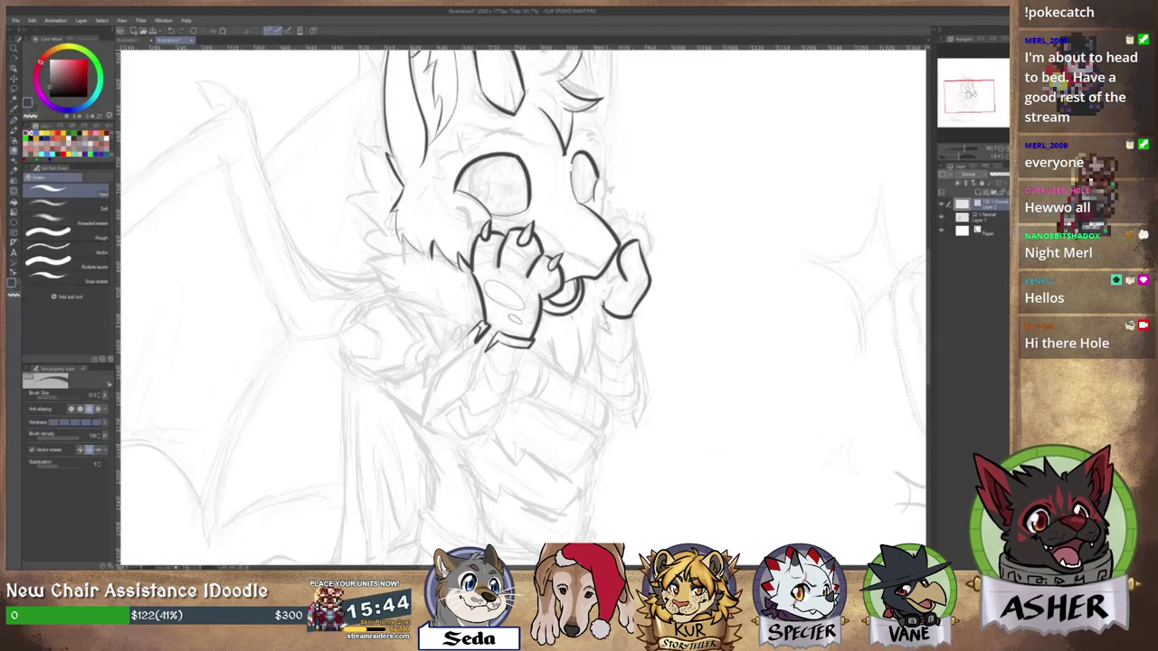
# Ink the pointed fur under the far paw and the jagged chest fur below the mouth, trimming stray line ends.
pyautogui.press('p')
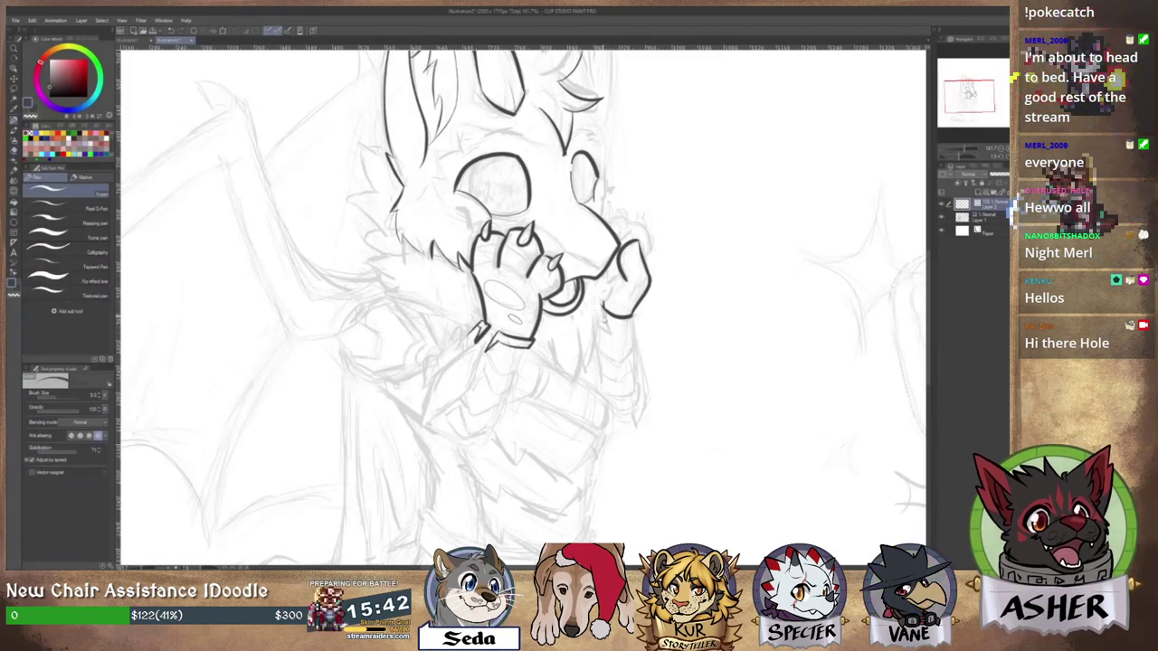
pyautogui.press('e')
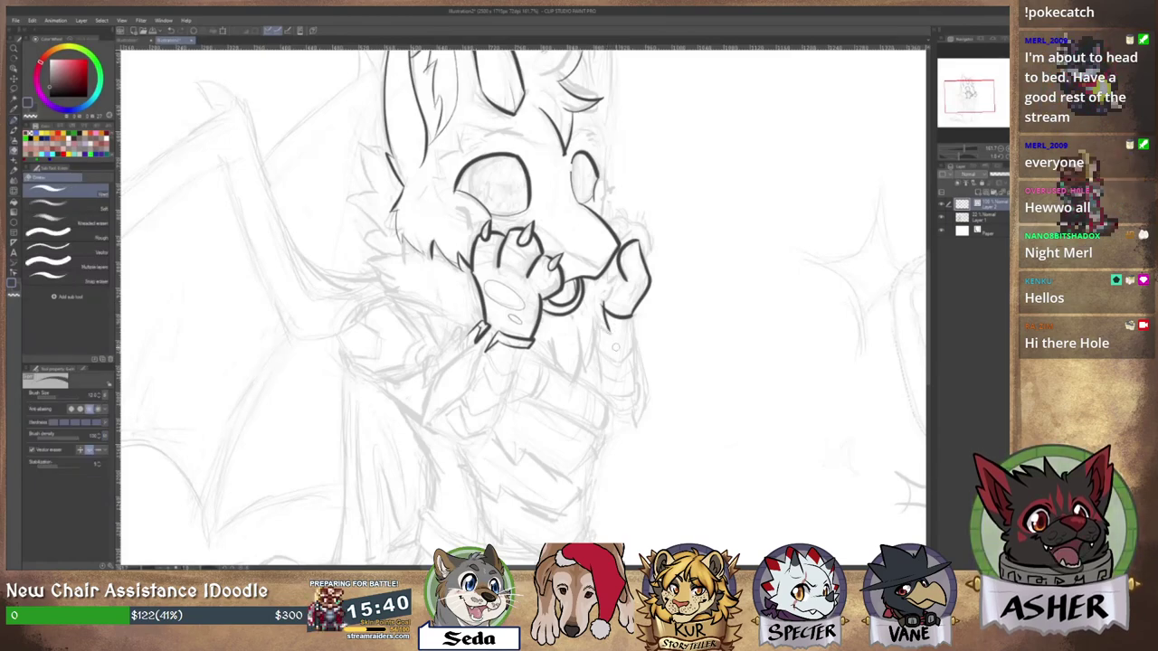
pyautogui.press('p')
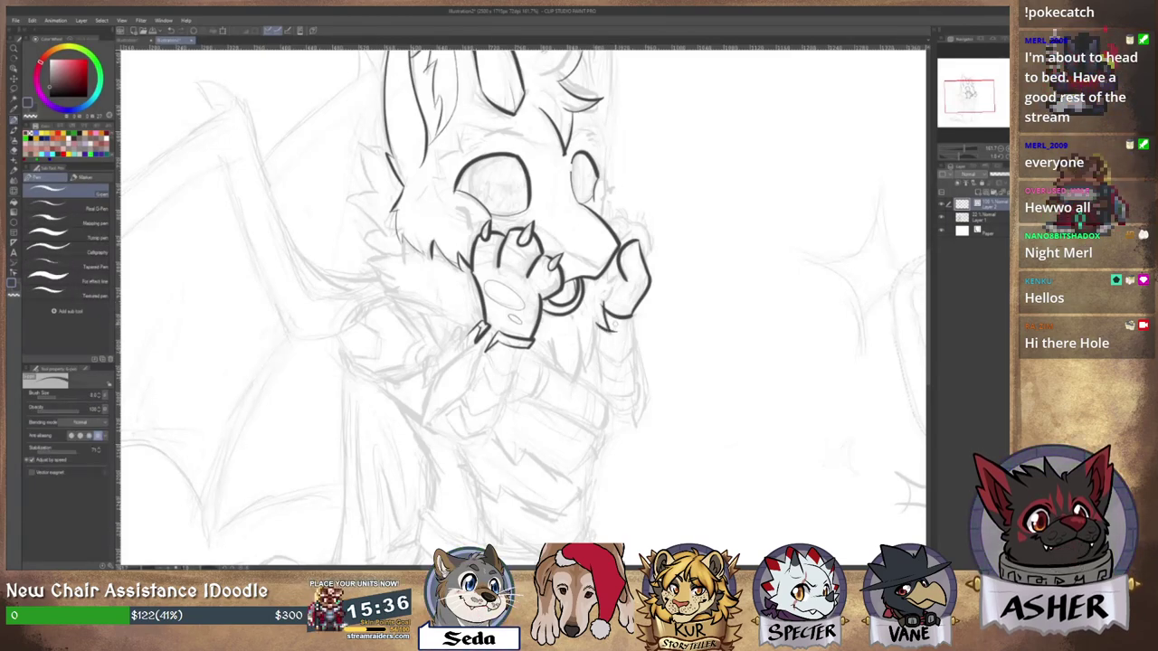
pyautogui.press('e')
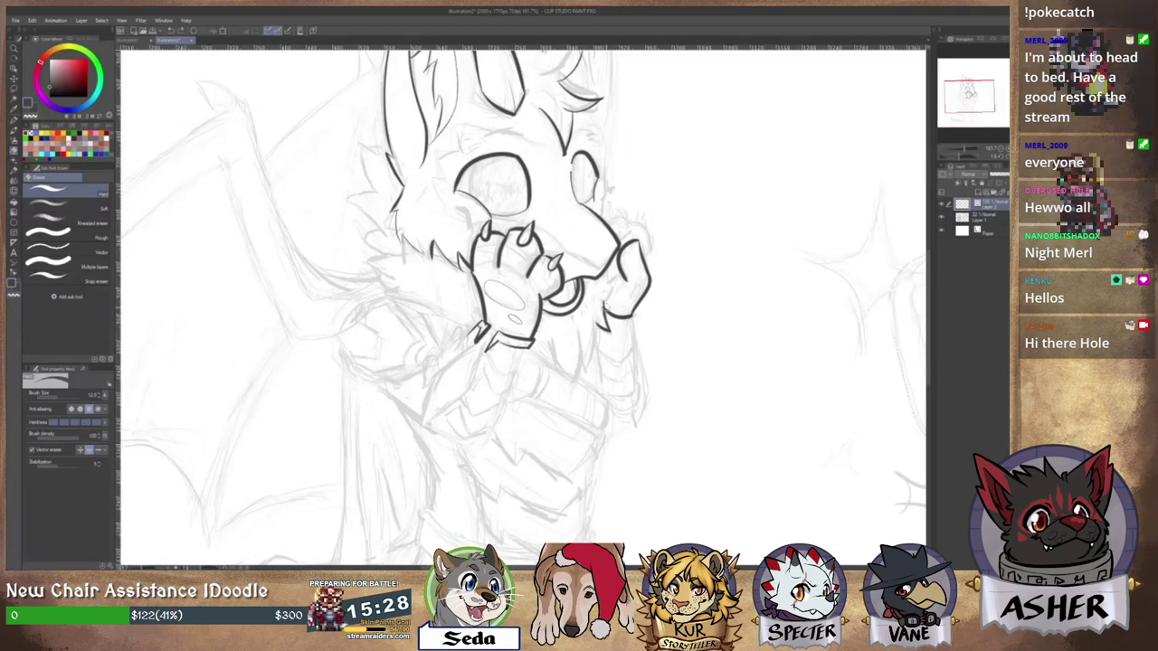
pyautogui.press('p')
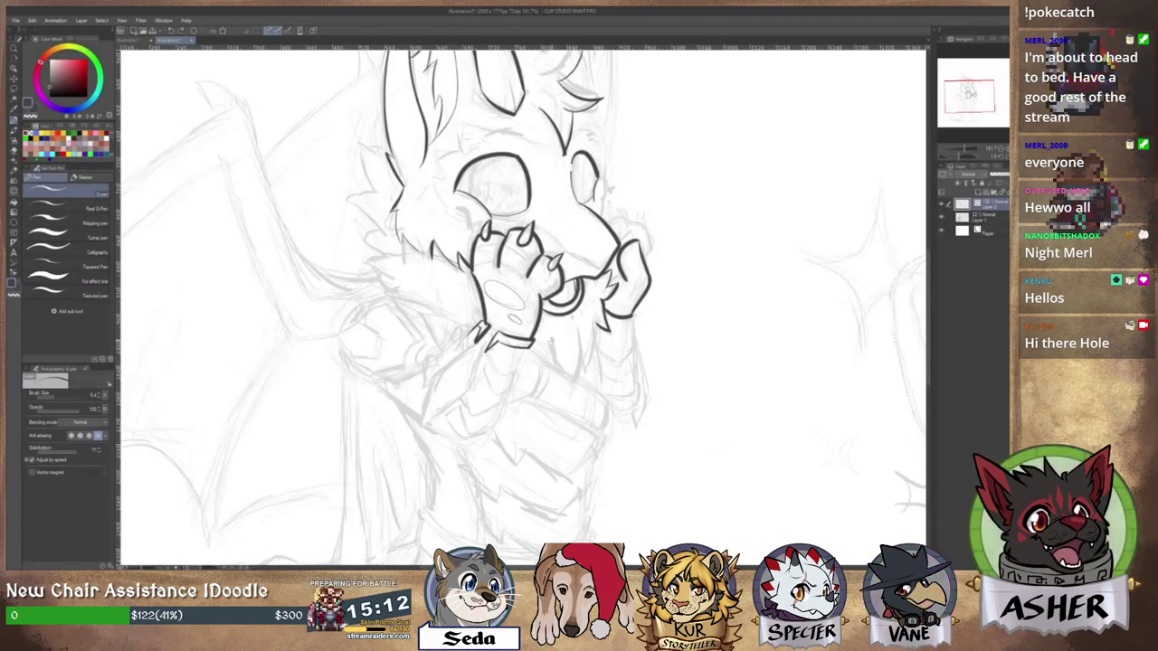
pyautogui.moveTo(551, 342); pyautogui.dragTo(572, 380)
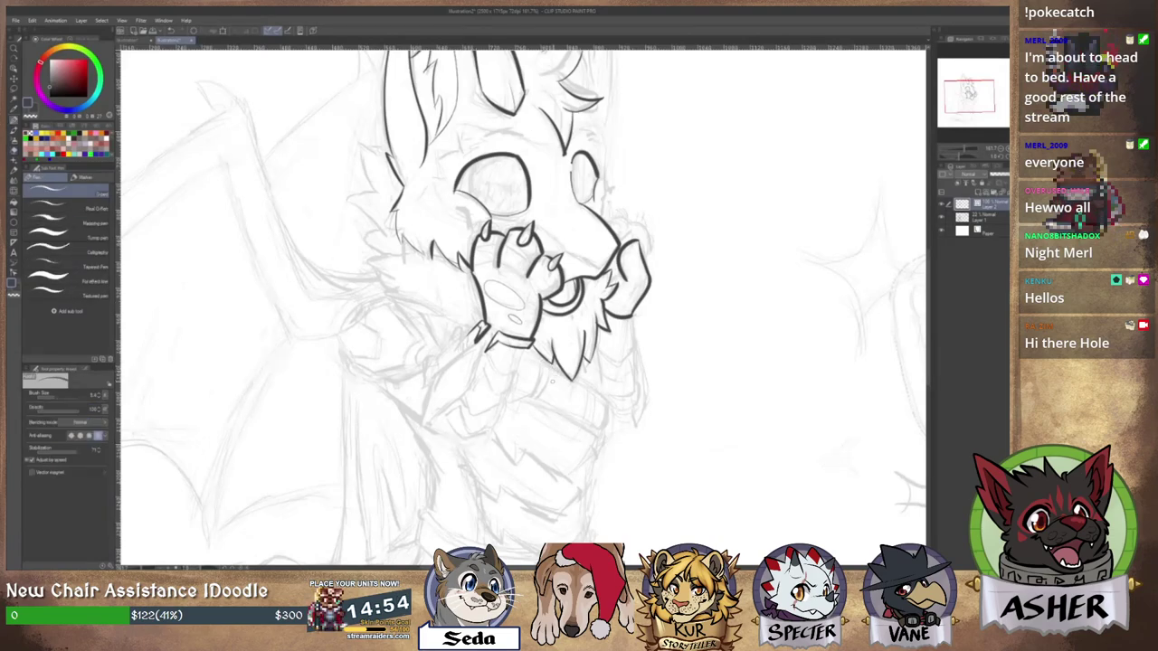
# Ink the jagged ruff fur along the back of the neck, from behind the cheek down towards the shoulder, and clean up its lines.
pyautogui.moveTo(393, 244); pyautogui.dragTo(467, 295)
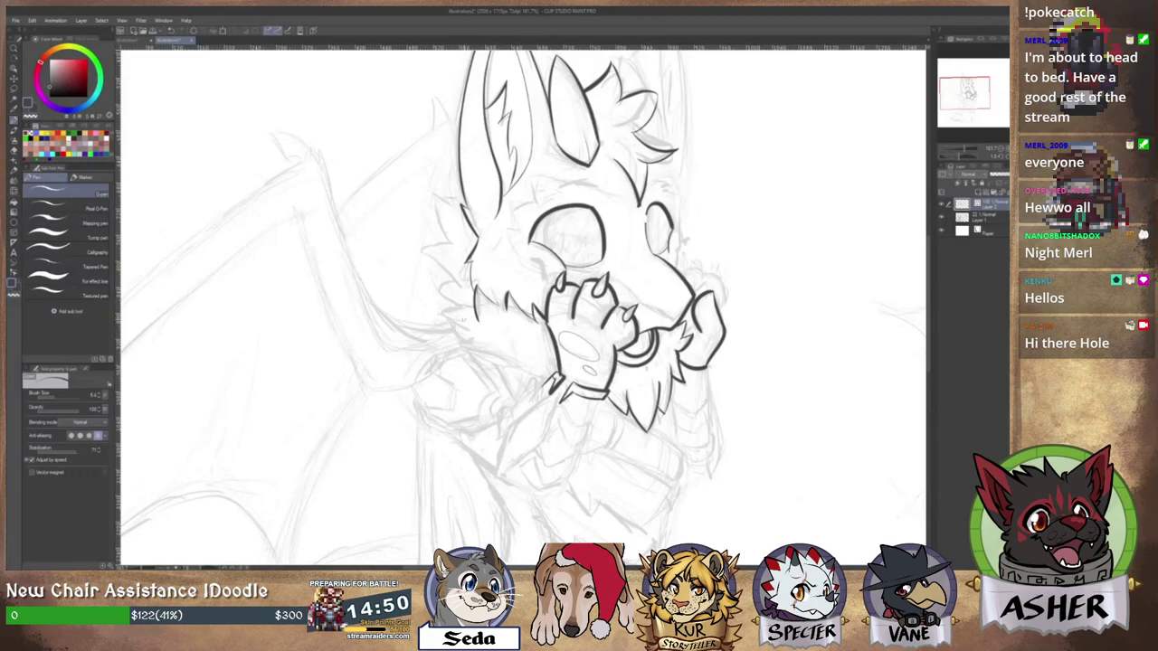
pyautogui.moveTo(463, 308)
pyautogui.mouseDown()
pyautogui.moveTo(442, 305)
pyautogui.moveTo(489, 346)
pyautogui.mouseUp()
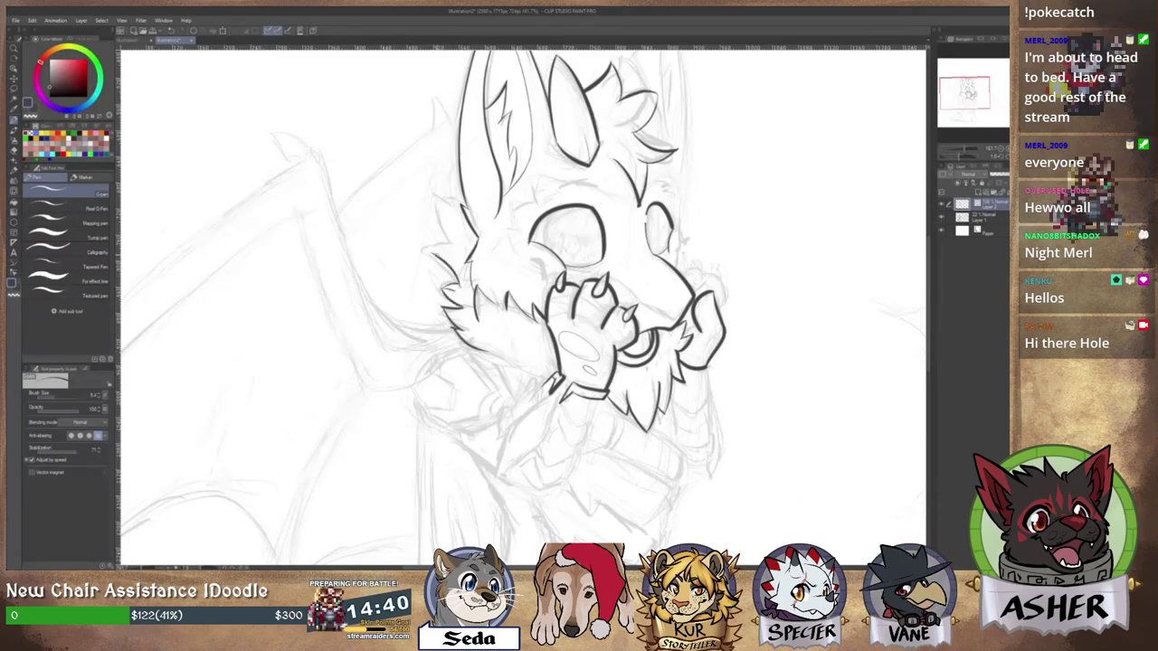
pyautogui.moveTo(427, 255); pyautogui.dragTo(458, 282)
pyautogui.press('e')
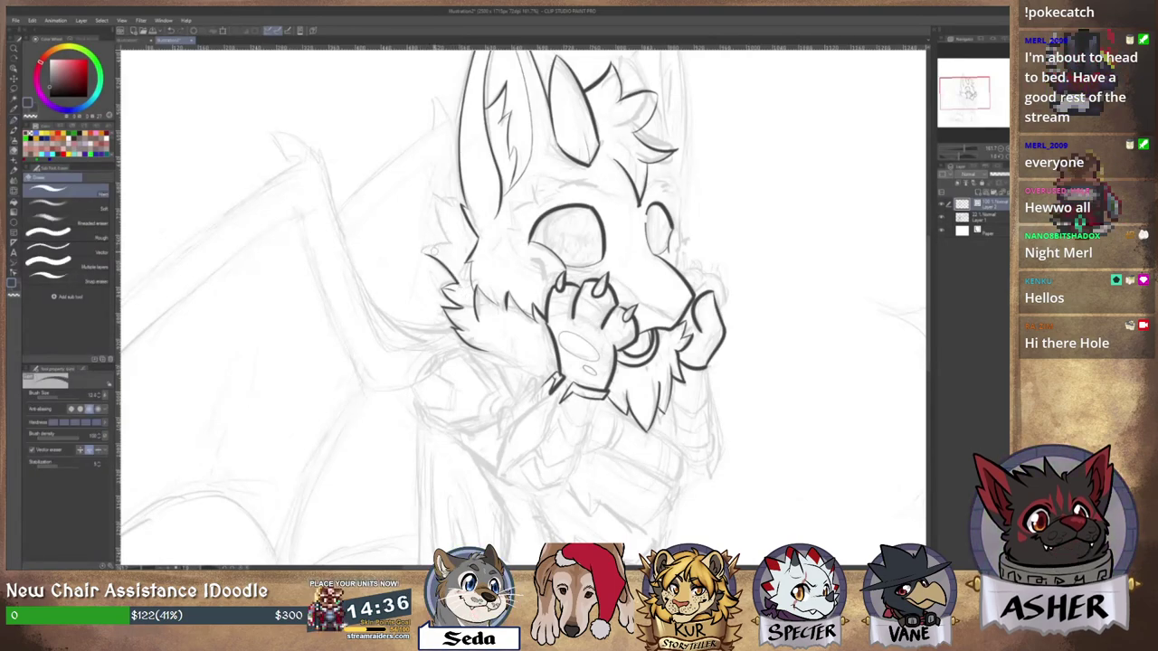
# Ink the upper pointed fur tufts of the ruff up to the base of the near ear, redrawing the poor stroke.
pyautogui.press('p')
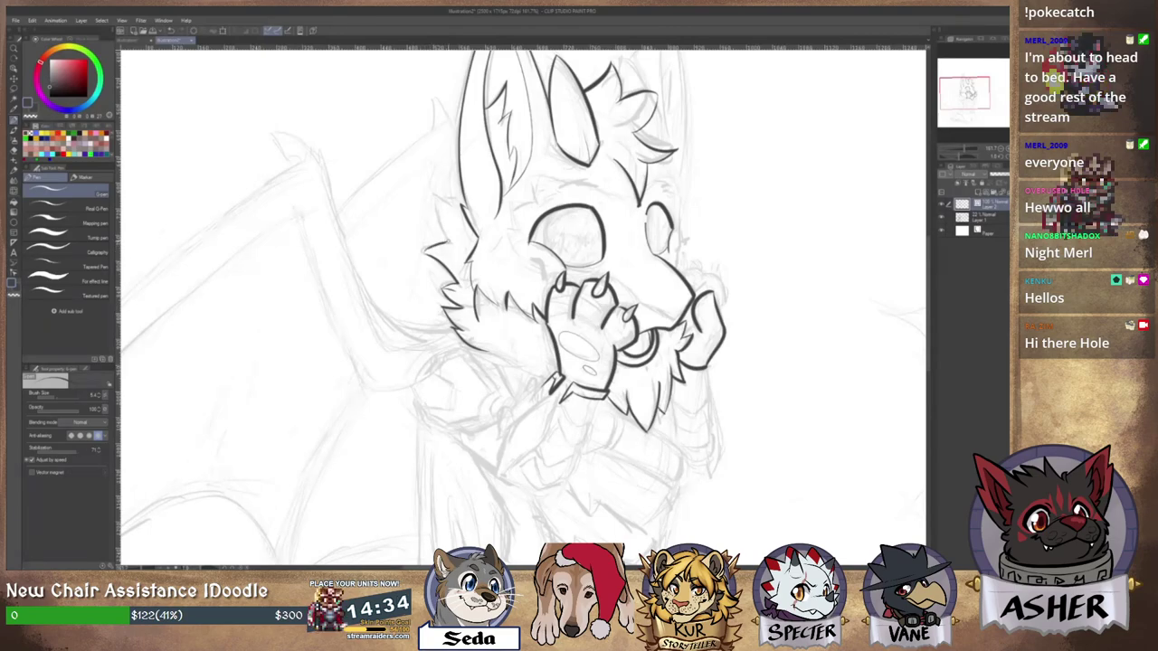
pyautogui.moveTo(447, 242)
pyautogui.mouseDown()
pyautogui.moveTo(437, 201)
pyautogui.moveTo(465, 215)
pyautogui.mouseUp()
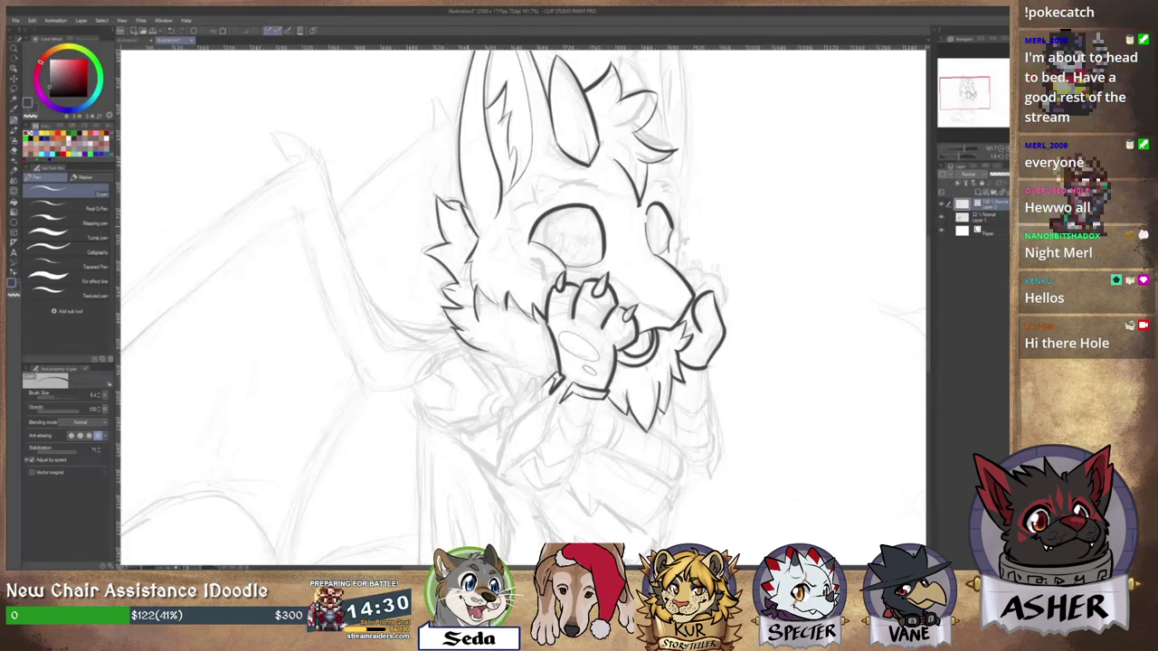
pyautogui.hotkey('ctrl', 'z')
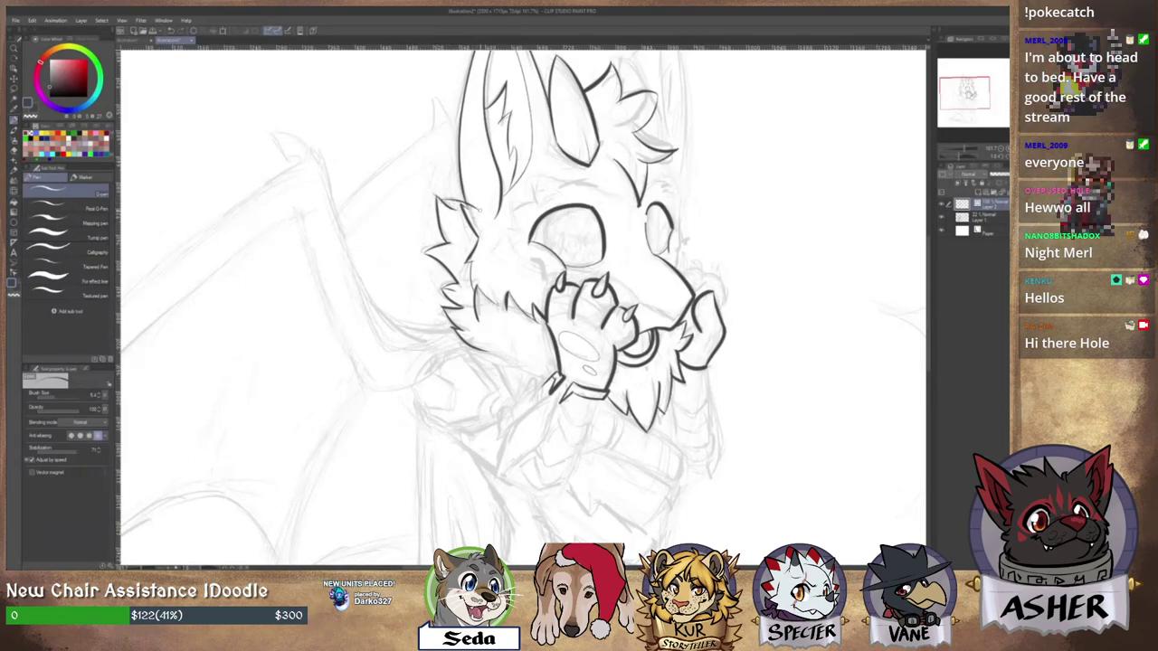
pyautogui.press('e')
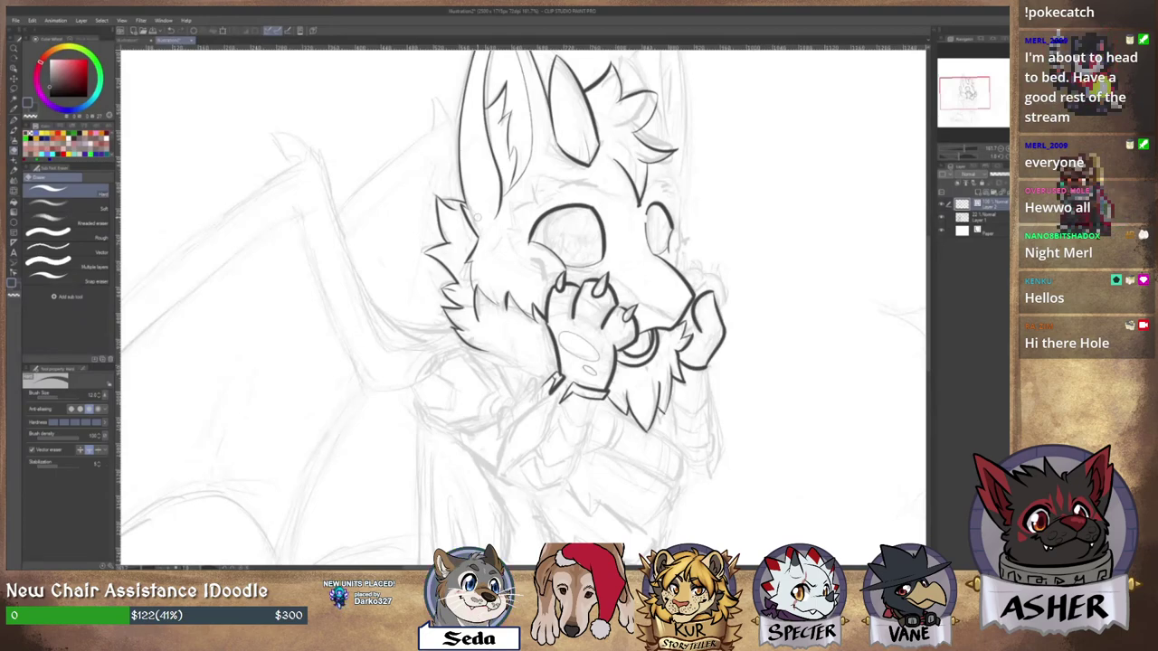
# Erase part of the hair tuft's contour beside the horn and redraw it as a separate pointed lock.
pyautogui.moveTo(559, 208)
pyautogui.mouseDown()
pyautogui.moveTo(555, 329)
pyautogui.moveTo(546, 333)
pyautogui.mouseUp()
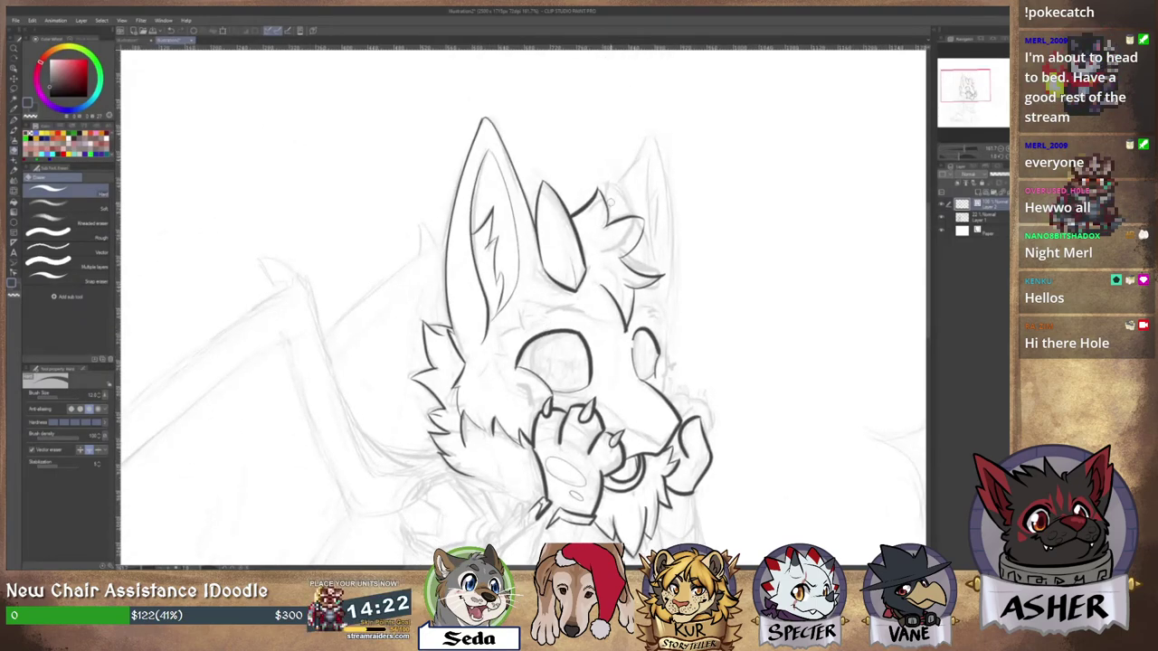
pyautogui.moveTo(607, 192); pyautogui.dragTo(605, 202)
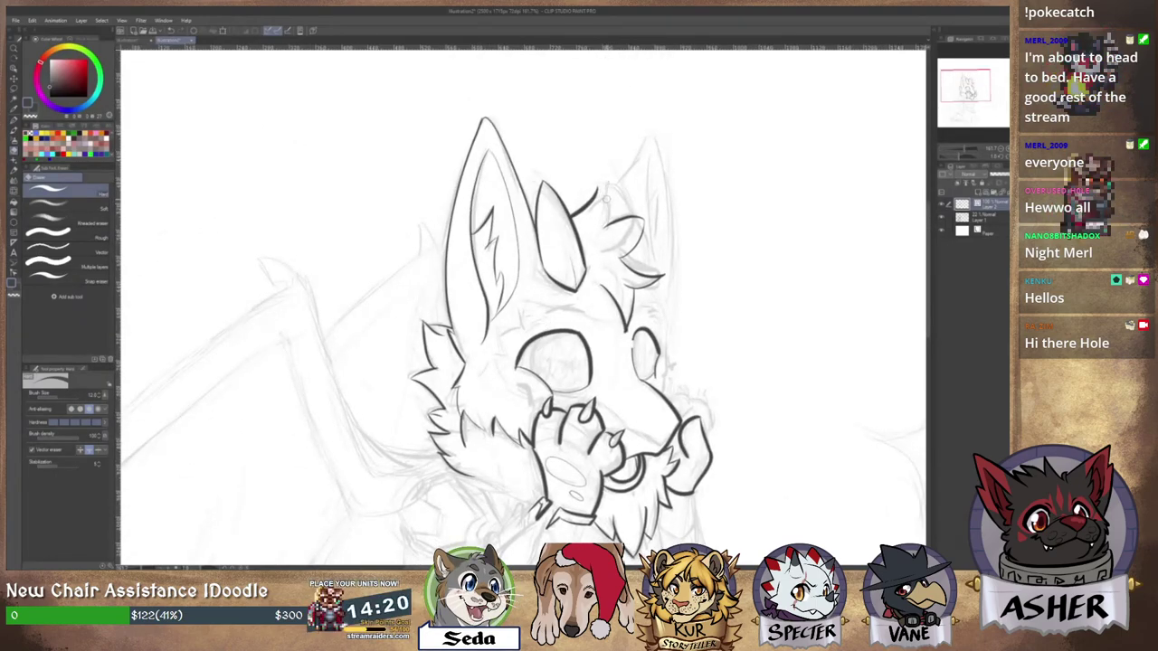
pyautogui.press('p')
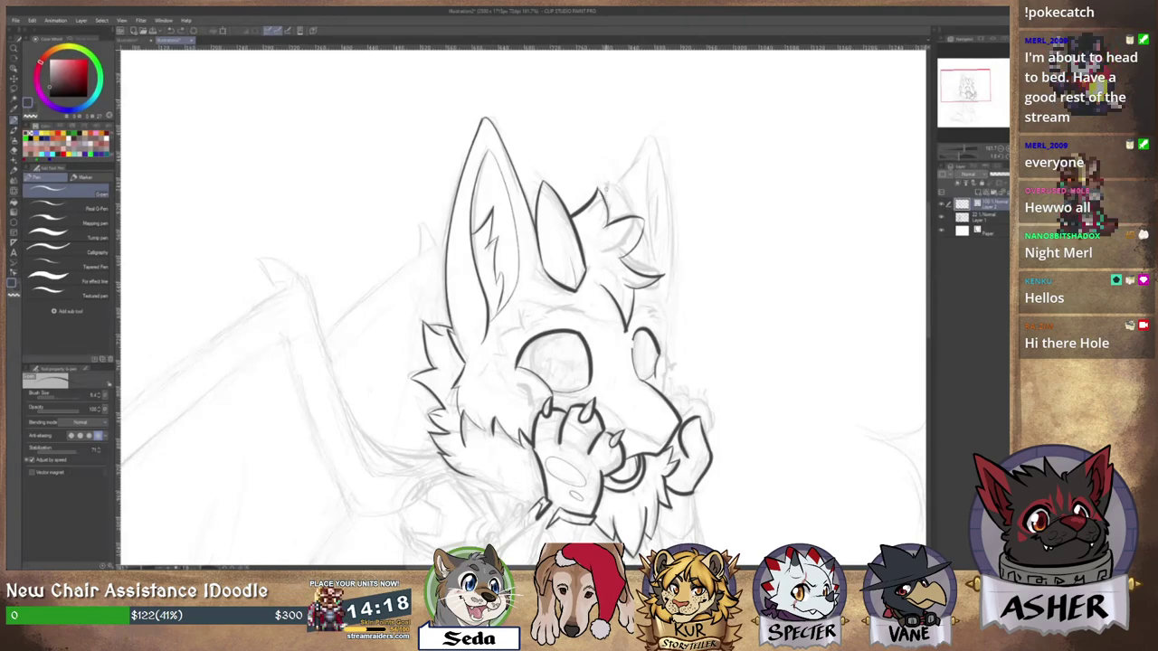
pyautogui.moveTo(612, 191); pyautogui.dragTo(628, 210)
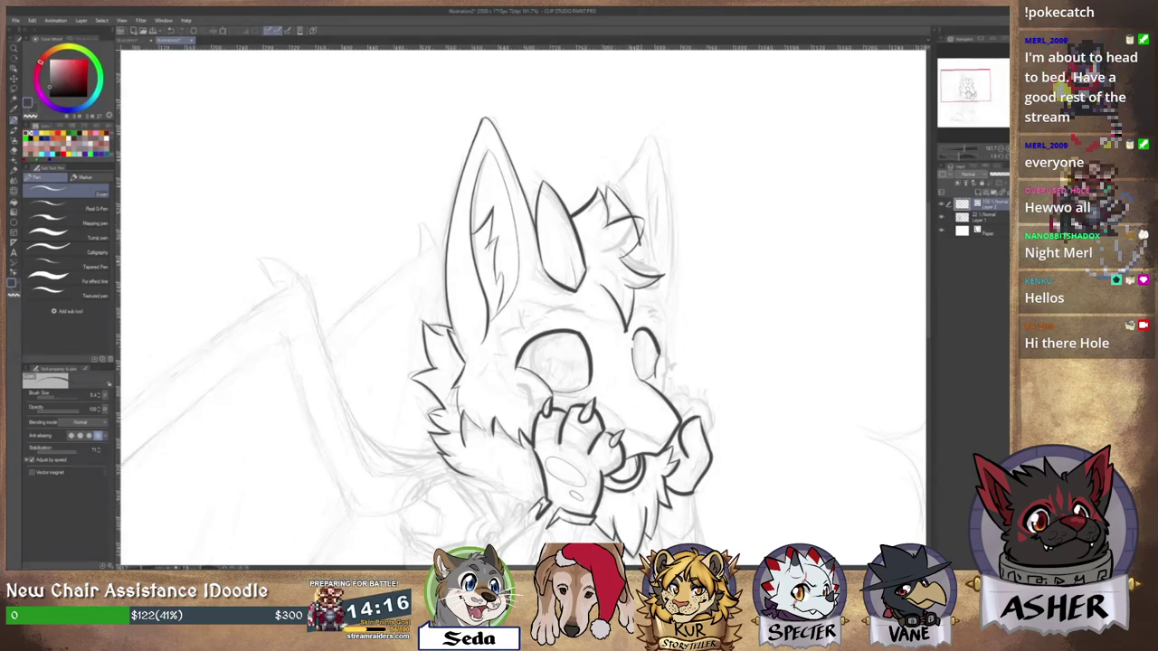
pyautogui.hotkey('ctrl', 'z')
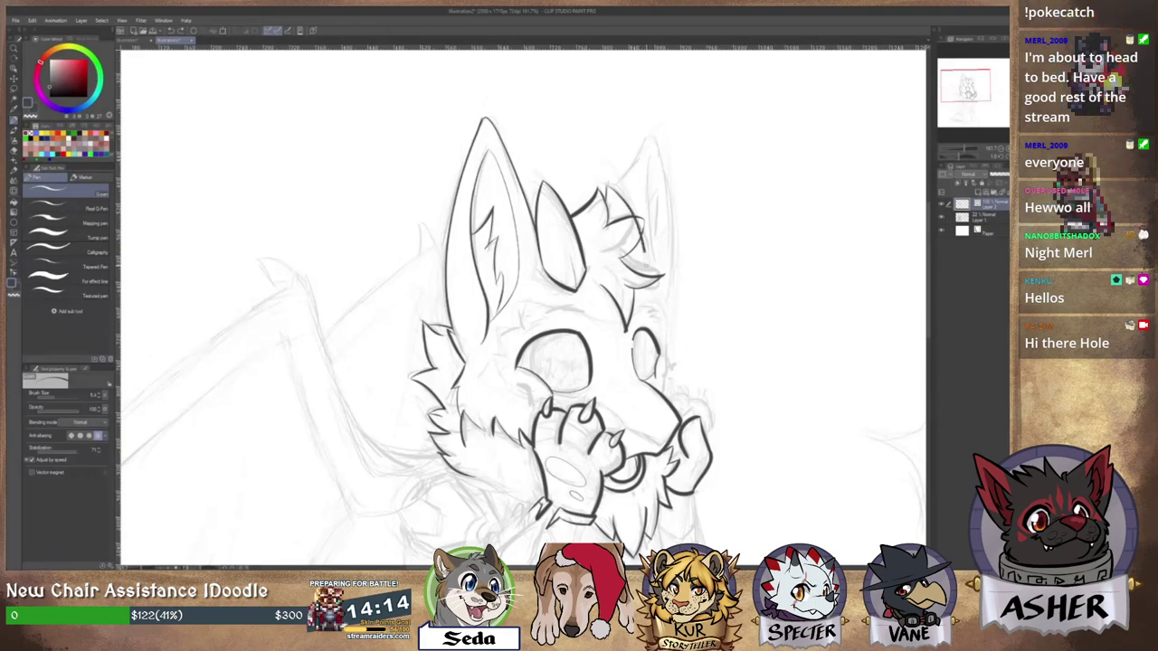
# Ink the remaining strands at the far side of the hair tuft down to the brow, trimming overlaps with the vector eraser.
pyautogui.press('e')
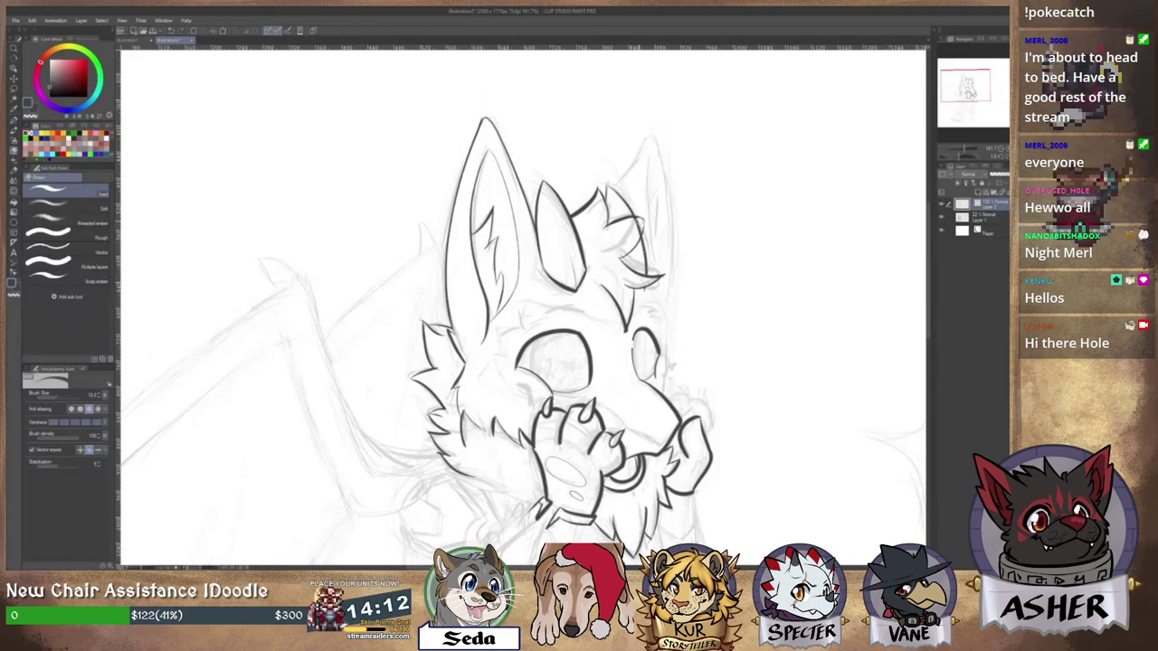
pyautogui.press('p')
pyautogui.press('e')
pyautogui.press('p')
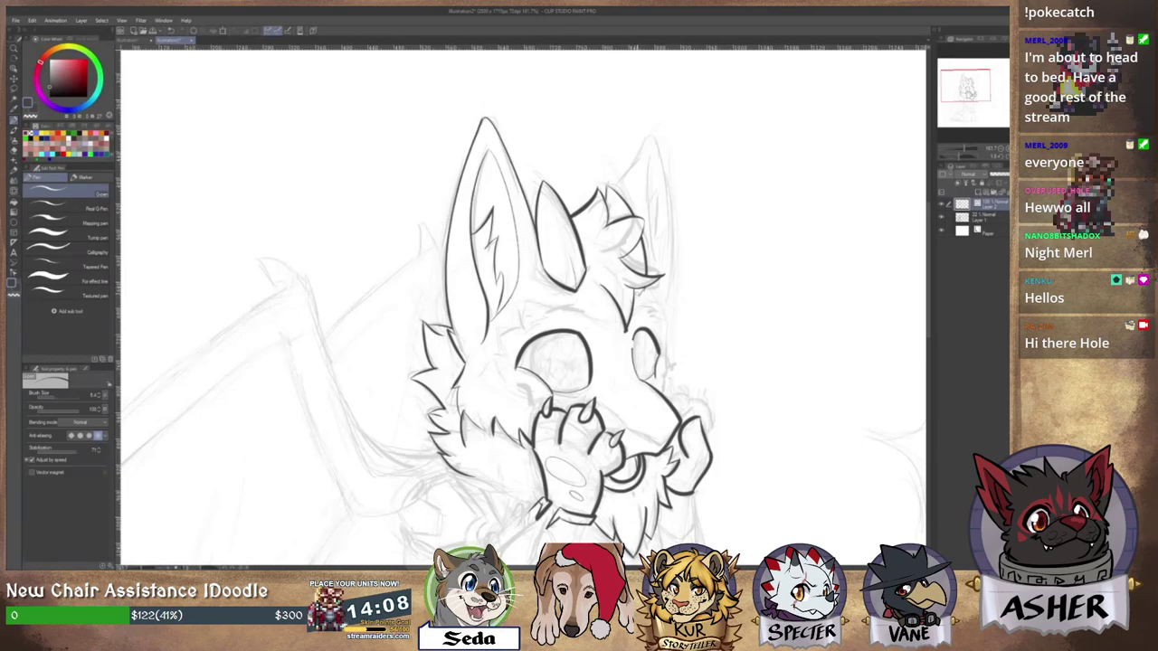
pyautogui.press('e')
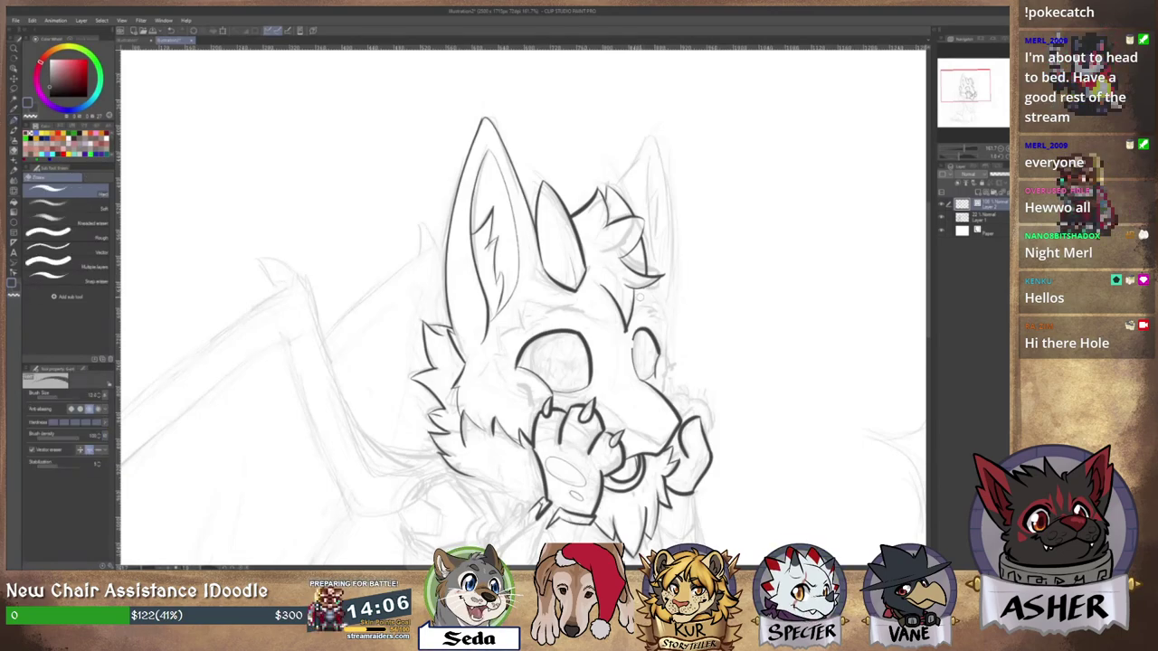
pyautogui.press('p')
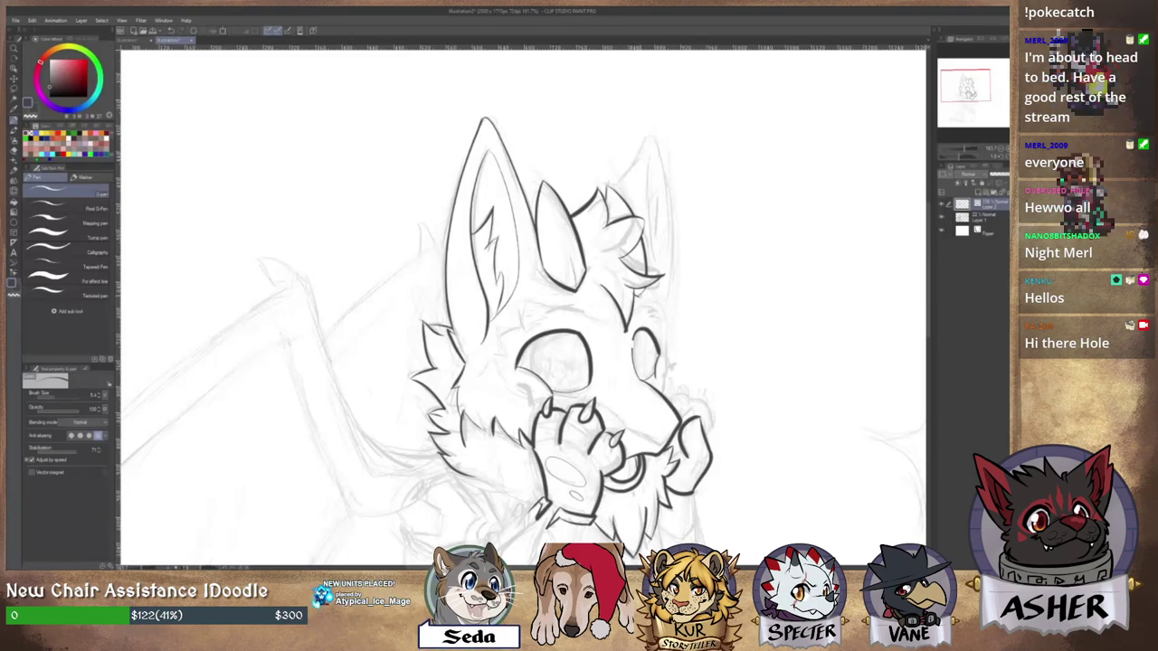
pyautogui.press('e')
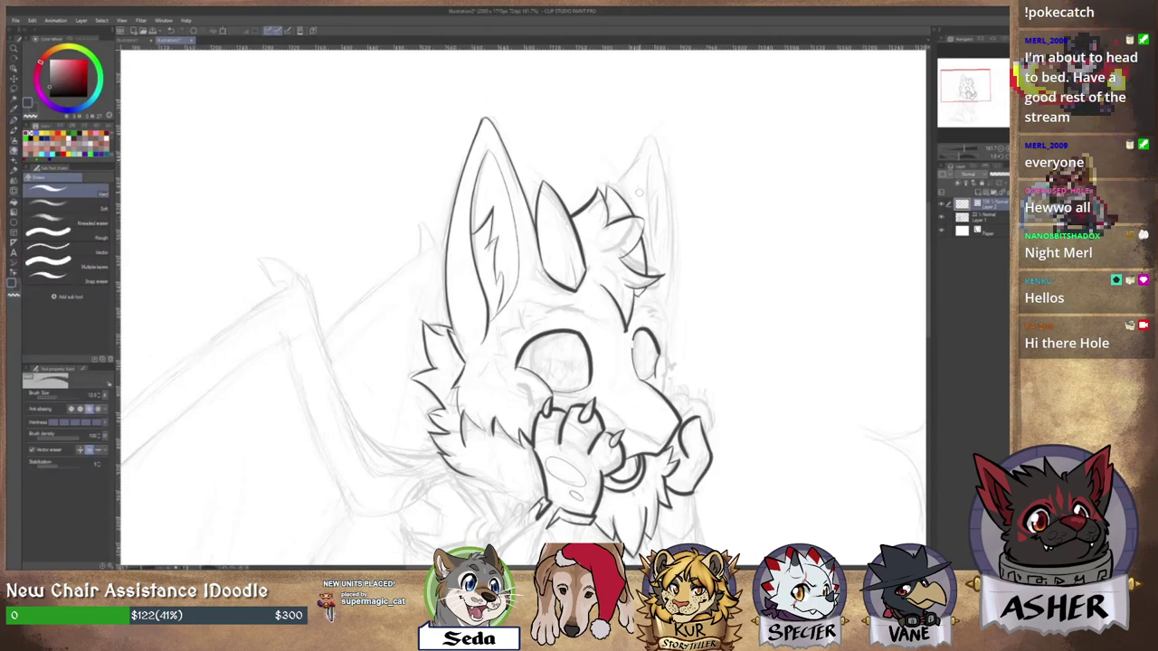
# Ink the far ear's outline from the hair tuft over the tip and down to its base, undoing poor strokes.
pyautogui.press('p')
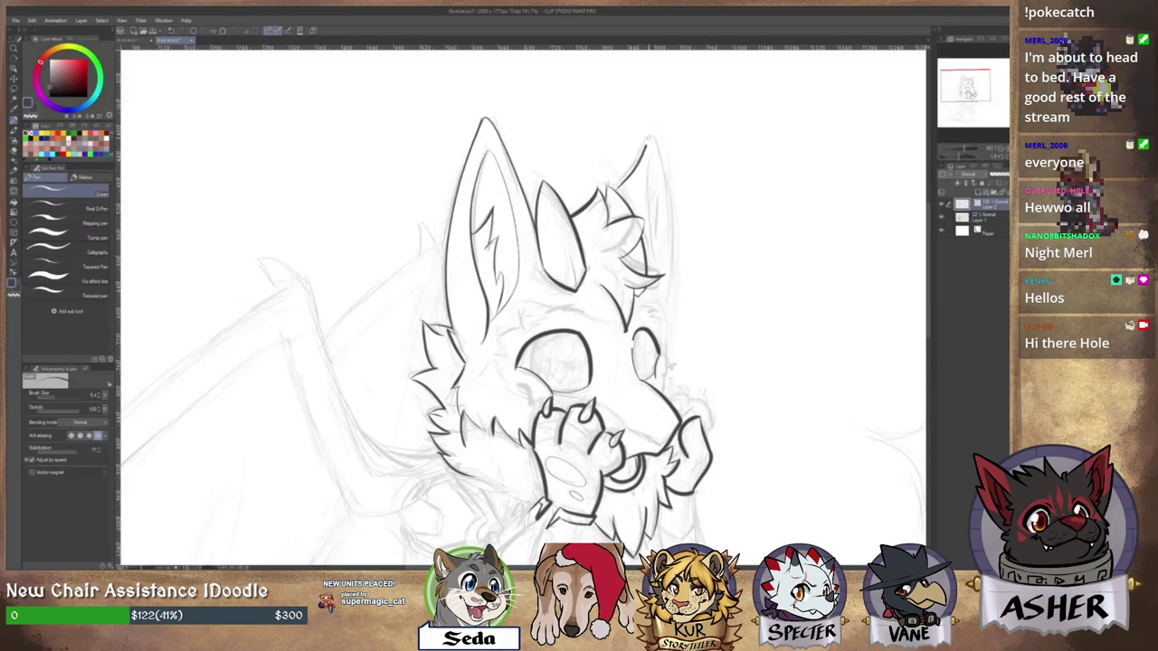
pyautogui.hotkey('ctrl', 'z')
pyautogui.moveTo(627, 173); pyautogui.dragTo(648, 136)
pyautogui.hotkey('ctrl', 'z')
pyautogui.moveTo(609, 194); pyautogui.dragTo(635, 163)
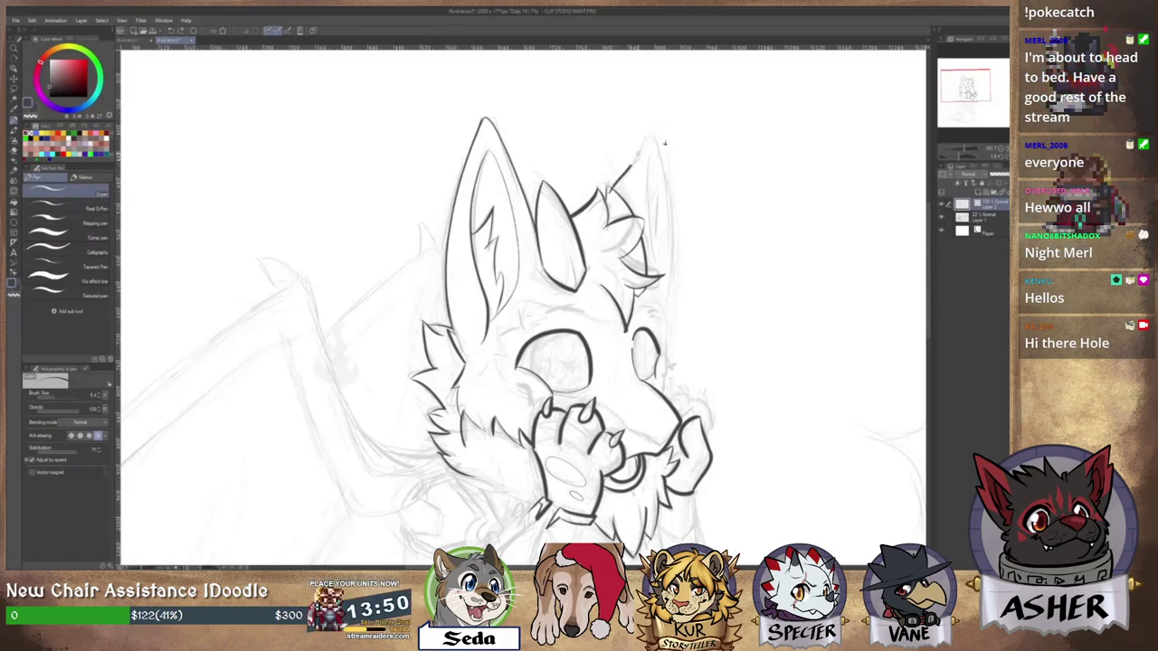
pyautogui.hotkey('ctrl', 'z')
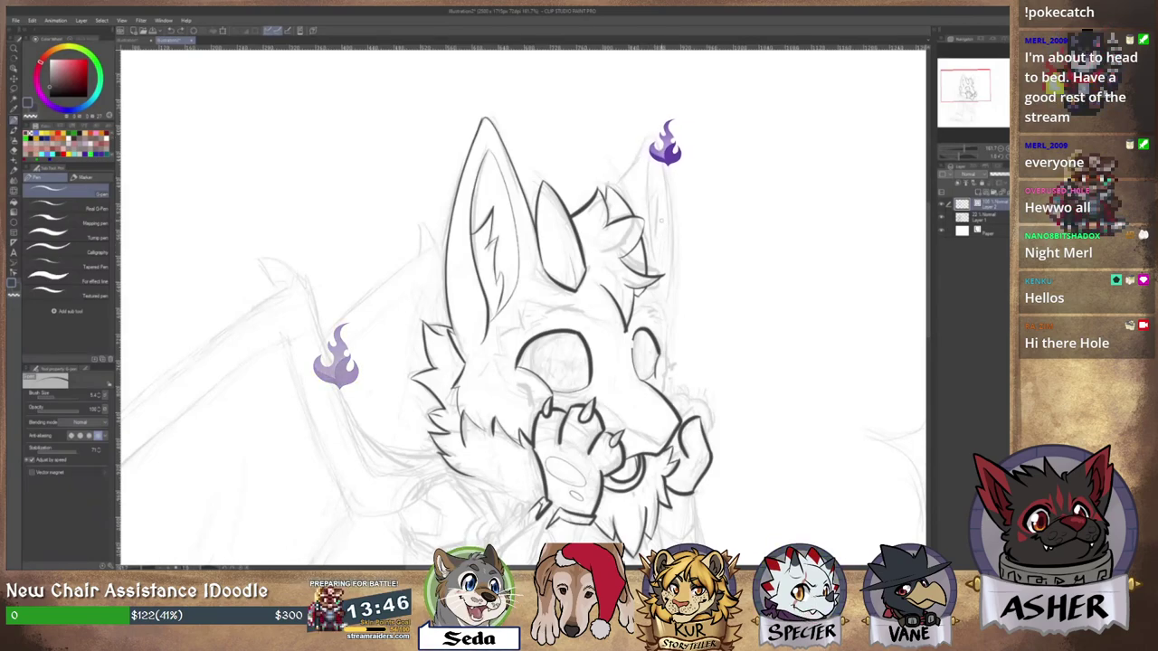
pyautogui.moveTo(707, 243); pyautogui.dragTo(664, 269)
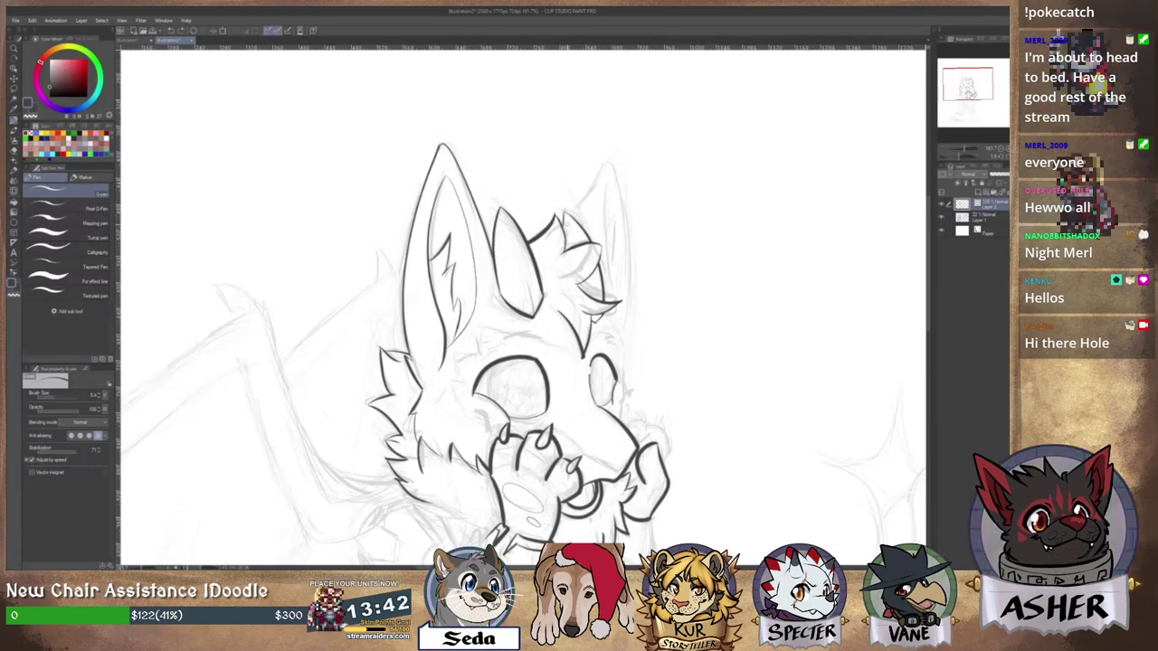
pyautogui.moveTo(567, 219)
pyautogui.mouseDown()
pyautogui.moveTo(613, 163)
pyautogui.moveTo(628, 291)
pyautogui.moveTo(611, 342)
pyautogui.moveTo(605, 333)
pyautogui.moveTo(627, 355)
pyautogui.mouseUp()
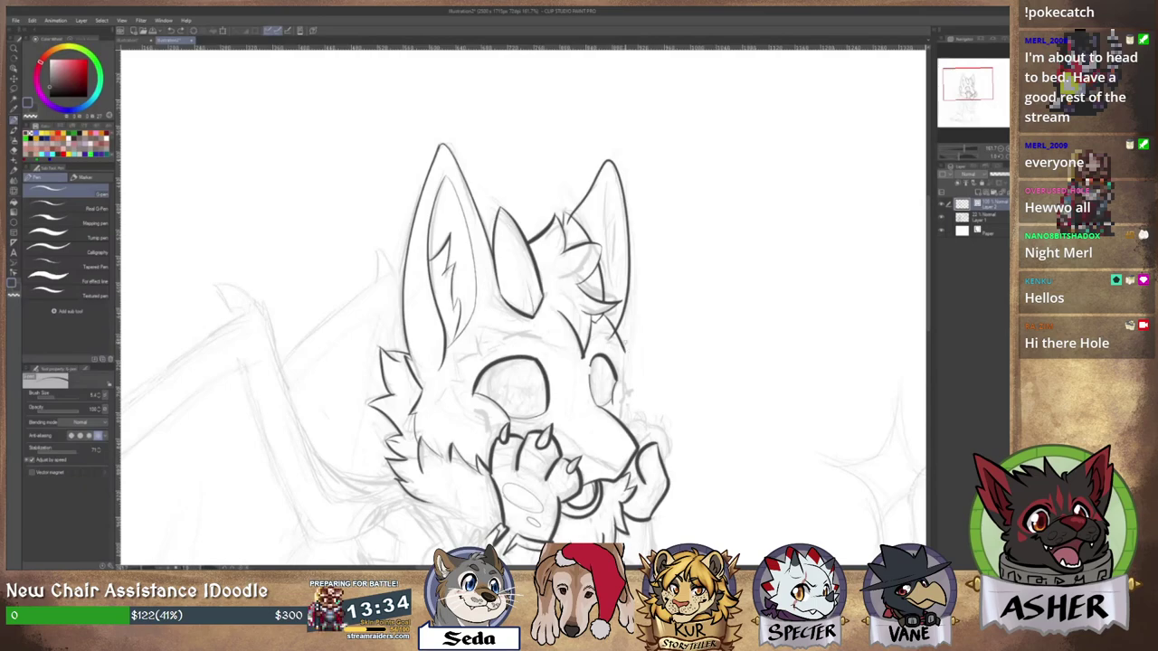
# Redraw the contour on the far side of the face, from the ear's base down past the far eye.
pyautogui.hotkey('ctrl', 'z')
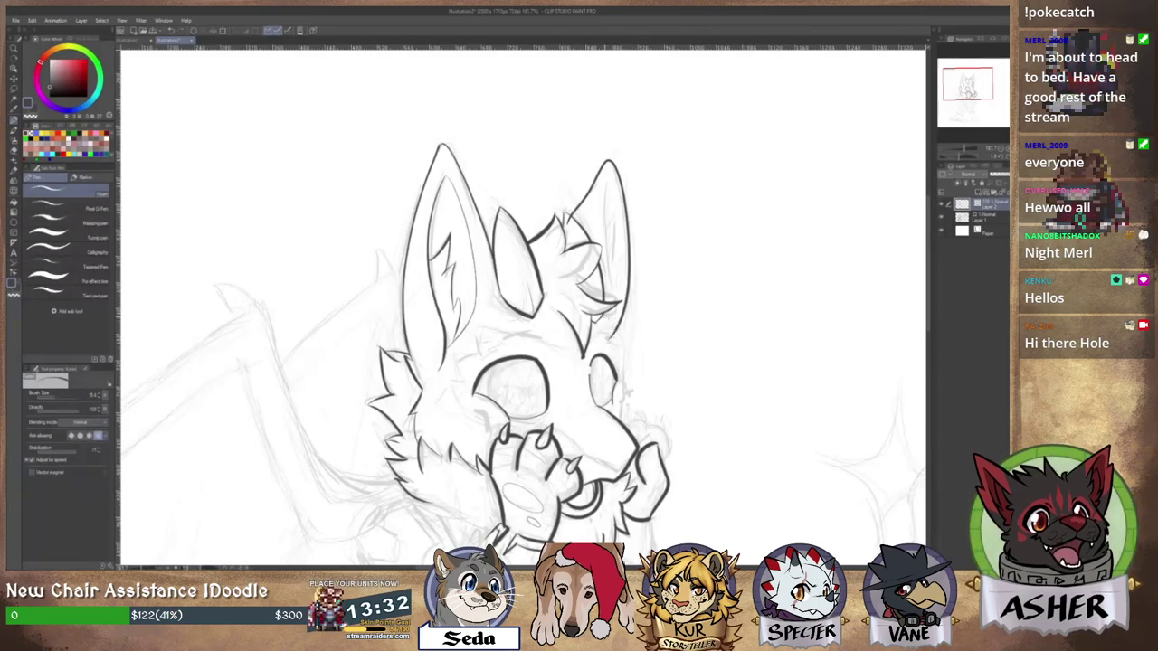
pyautogui.hotkey('ctrl', 'z')
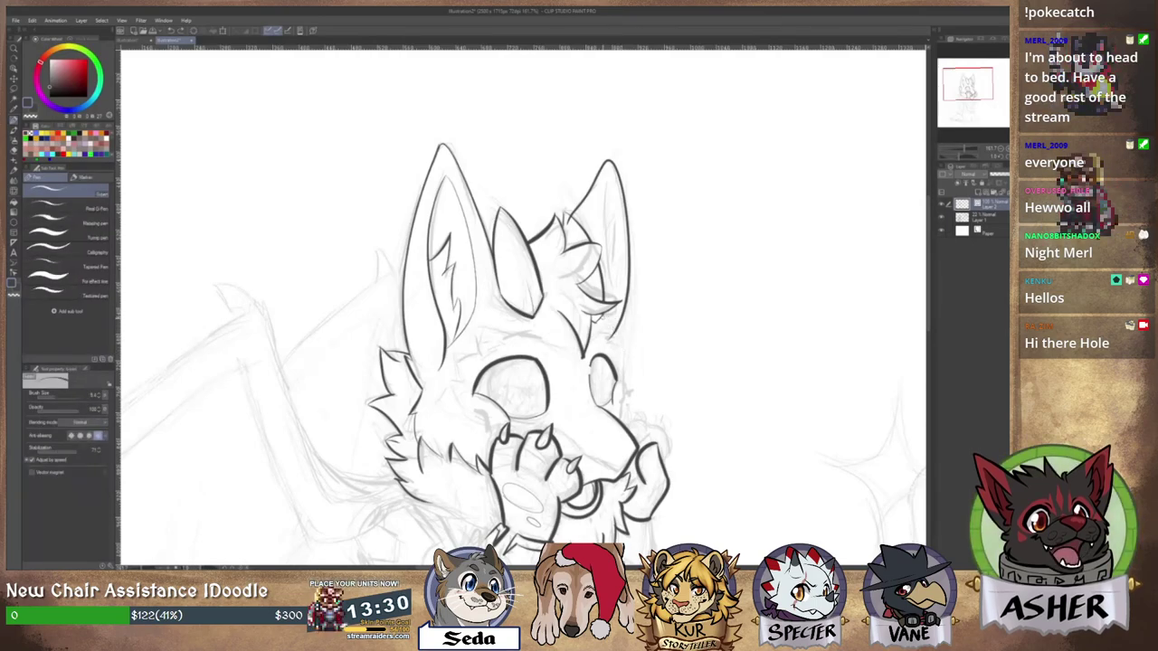
pyautogui.moveTo(624, 349); pyautogui.dragTo(618, 372)
pyautogui.hotkey('ctrl', 'z')
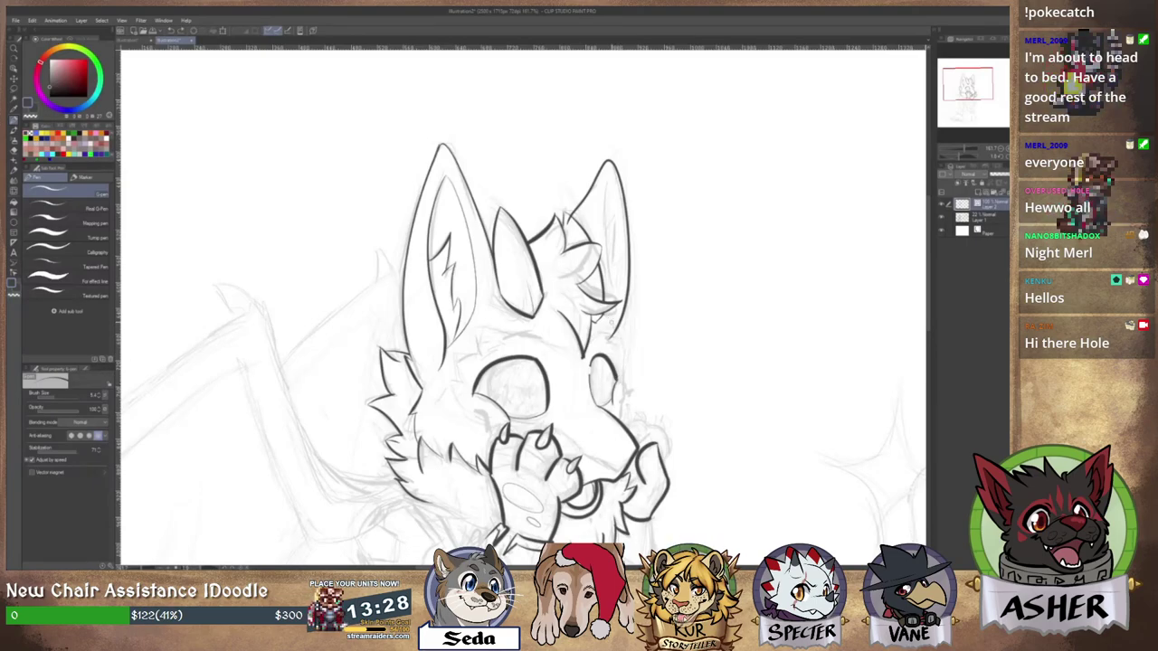
pyautogui.moveTo(603, 314)
pyautogui.mouseDown()
pyautogui.moveTo(624, 352)
pyautogui.moveTo(604, 371)
pyautogui.moveTo(609, 392)
pyautogui.mouseUp()
pyautogui.hotkey('ctrl', 'z')
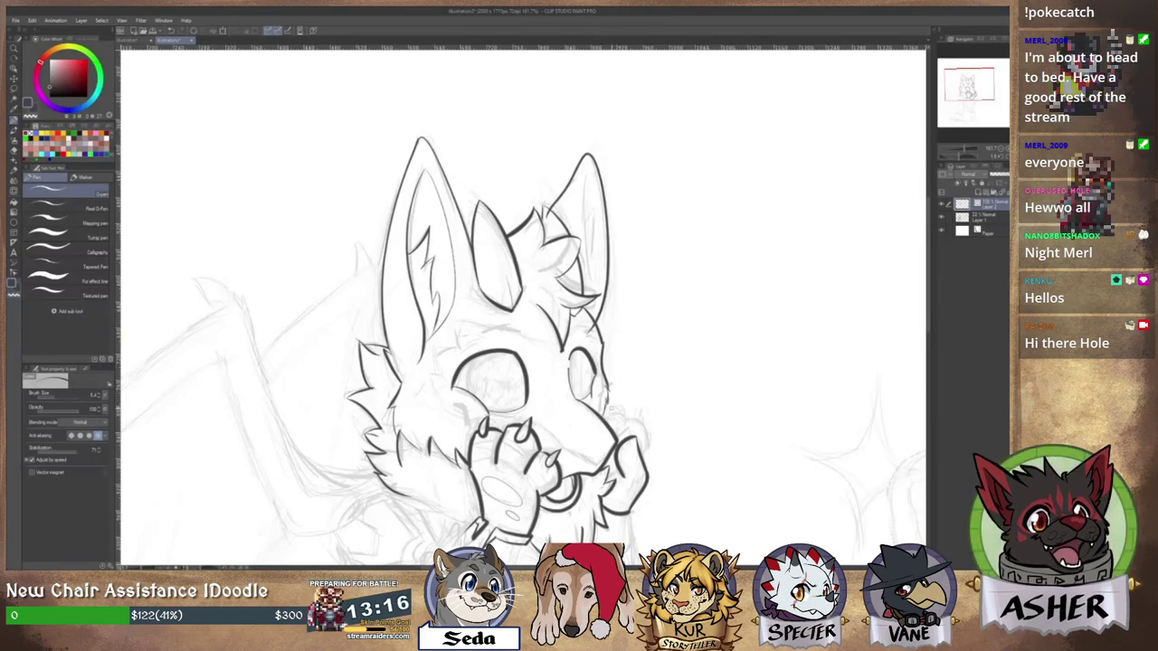
# Ink both edges of the near wing's inner arm from the joint down towards the shoulder, and the outer arm's lower edge.
pyautogui.moveTo(389, 315); pyautogui.dragTo(556, 245)
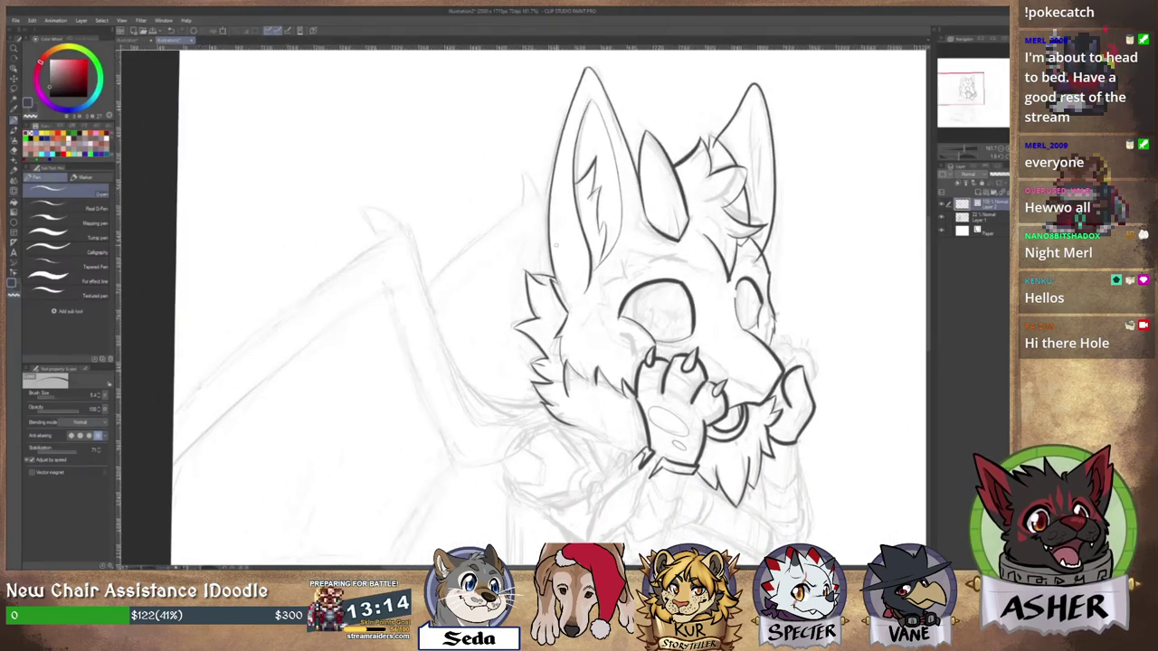
pyautogui.moveTo(414, 238); pyautogui.dragTo(471, 414)
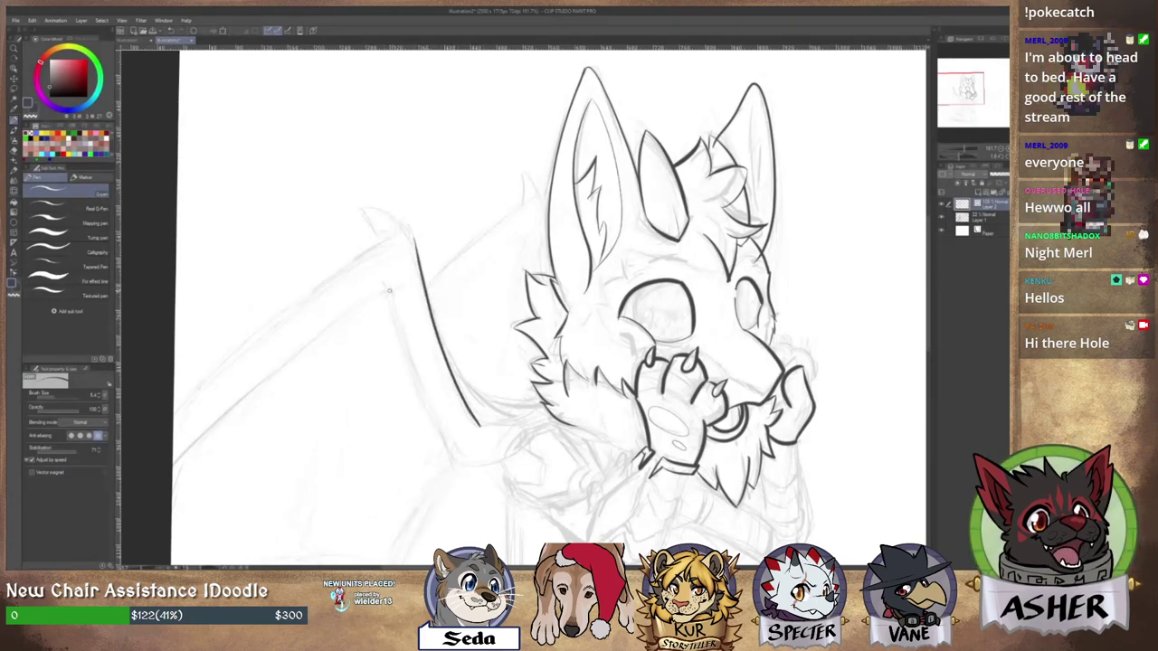
pyautogui.moveTo(396, 313)
pyautogui.mouseDown()
pyautogui.moveTo(462, 467)
pyautogui.moveTo(505, 313)
pyautogui.mouseUp()
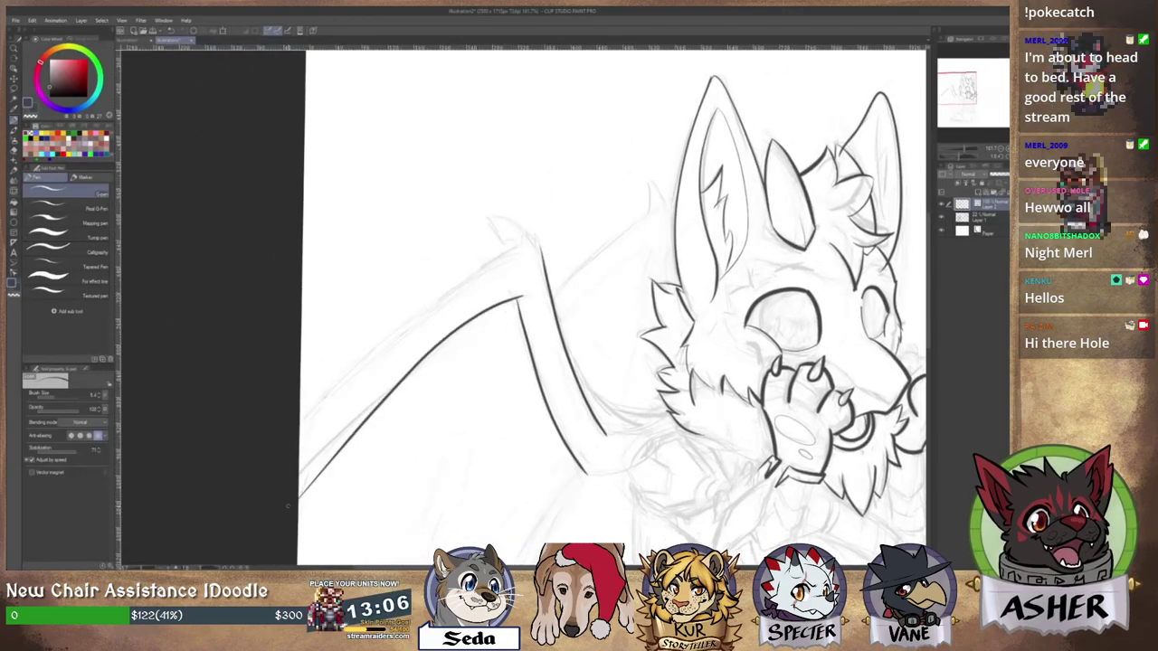
# Rotate the canvas and redraw the lower edge of the wing's outer arm as one smooth stroke from the joint to the page edge.
pyautogui.moveTo(627, 319)
pyautogui.mouseDown()
pyautogui.moveTo(564, 359)
pyautogui.moveTo(494, 292)
pyautogui.moveTo(525, 283)
pyautogui.moveTo(517, 269)
pyautogui.moveTo(535, 310)
pyautogui.moveTo(479, 259)
pyautogui.moveTo(489, 438)
pyautogui.mouseUp()
pyautogui.press('p')
pyautogui.hotkey('ctrl', 'z')
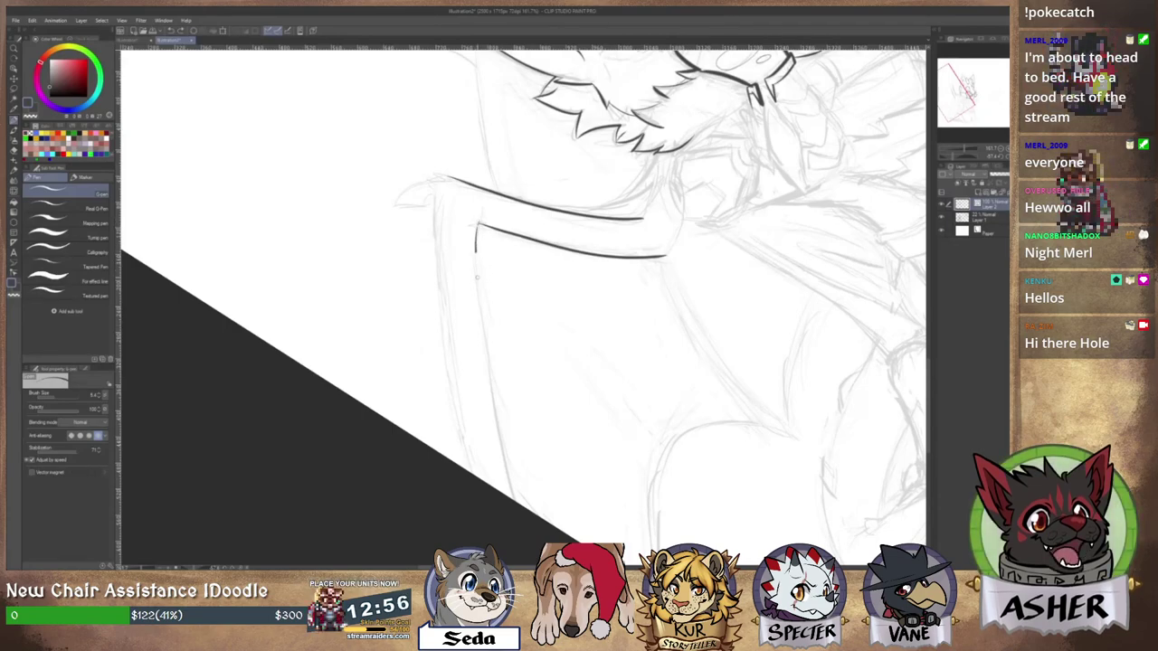
pyautogui.moveTo(477, 276); pyautogui.dragTo(525, 508)
pyautogui.hotkey('ctrl', 'z')
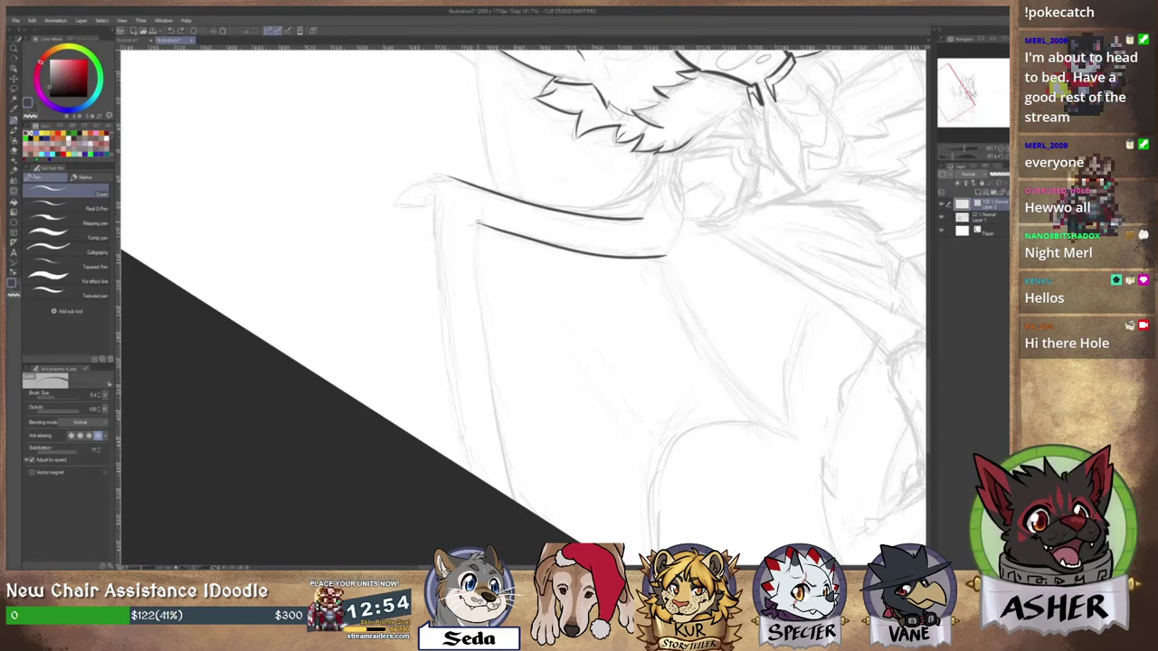
pyautogui.moveTo(477, 223)
pyautogui.mouseDown()
pyautogui.moveTo(493, 380)
pyautogui.moveTo(523, 506)
pyautogui.mouseUp()
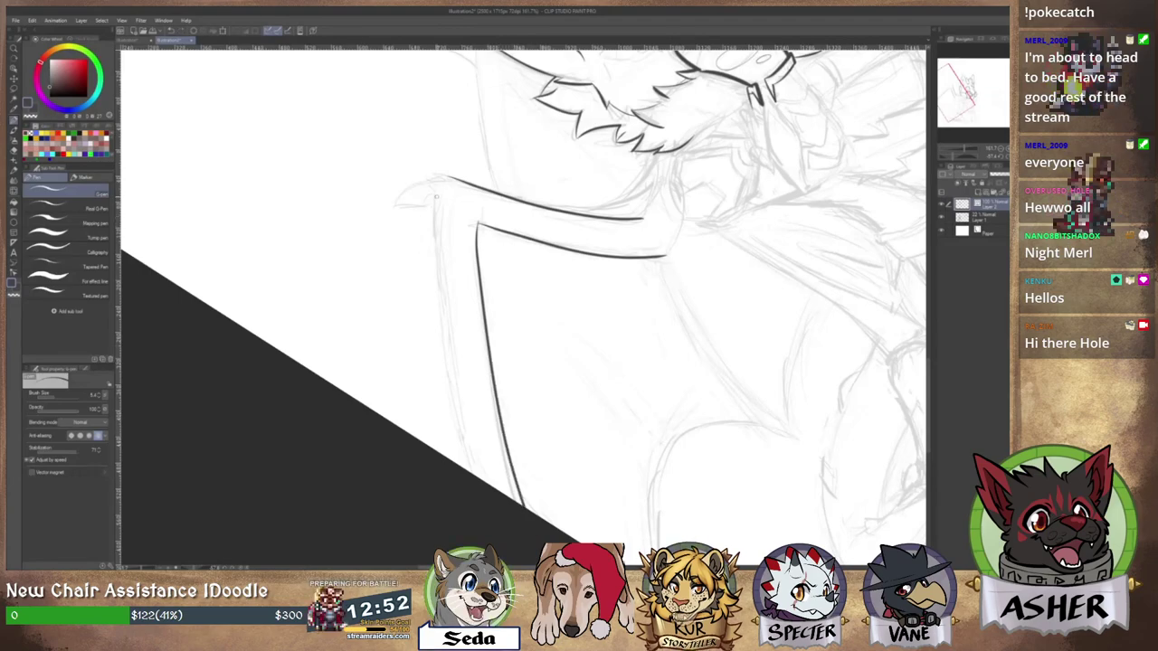
# Ink the upper edge of the wing's outer arm from the joint to the page edge, undoing poor strokes.
pyautogui.moveTo(435, 199)
pyautogui.mouseDown()
pyautogui.moveTo(452, 367)
pyautogui.moveTo(482, 480)
pyautogui.mouseUp()
pyautogui.hotkey('ctrl', 'z')
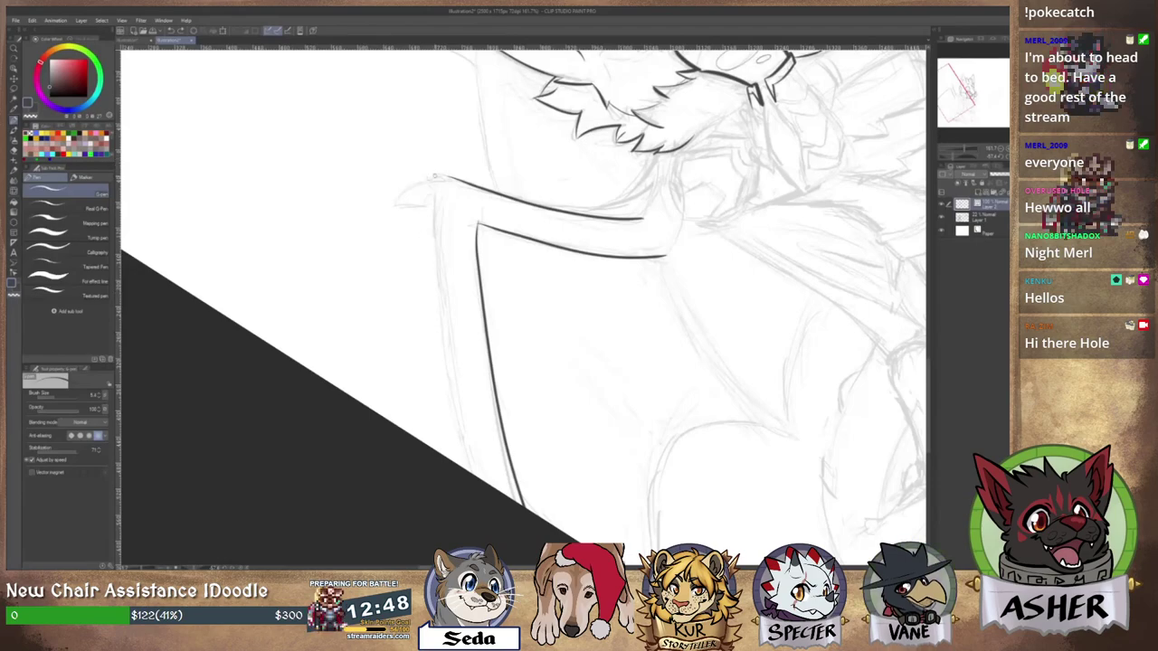
pyautogui.moveTo(434, 194); pyautogui.dragTo(439, 291)
pyautogui.moveTo(445, 350); pyautogui.dragTo(487, 486)
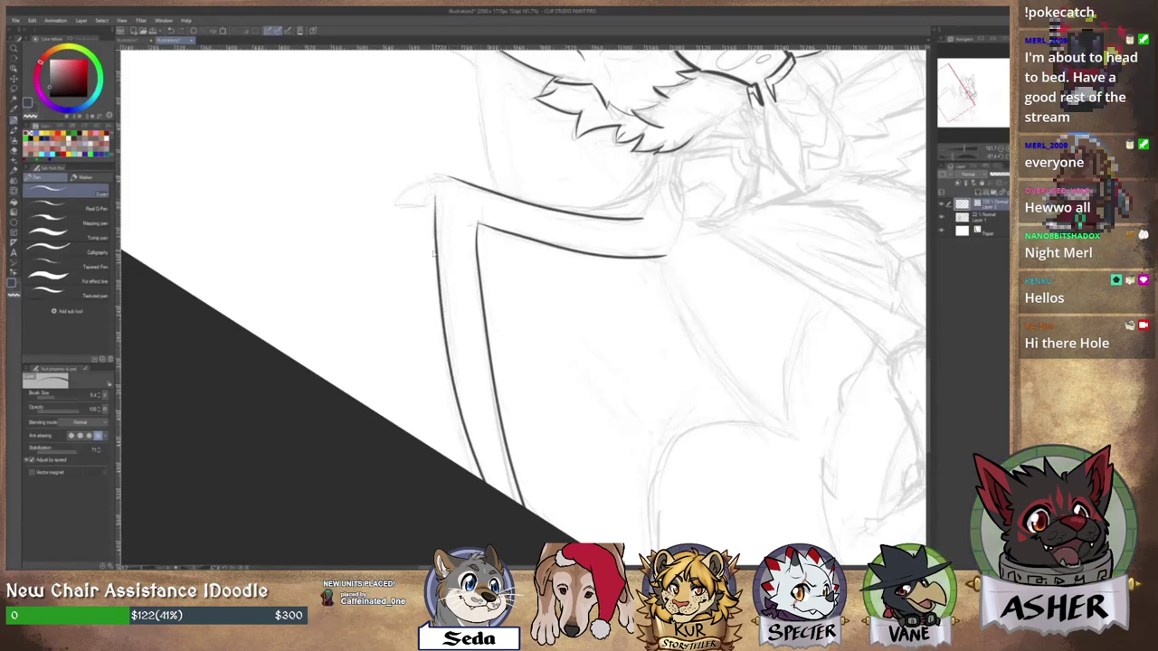
pyautogui.hotkey('ctrl', 'z')
pyautogui.moveTo(440, 196)
pyautogui.mouseDown()
pyautogui.moveTo(444, 340)
pyautogui.moveTo(471, 475)
pyautogui.mouseUp()
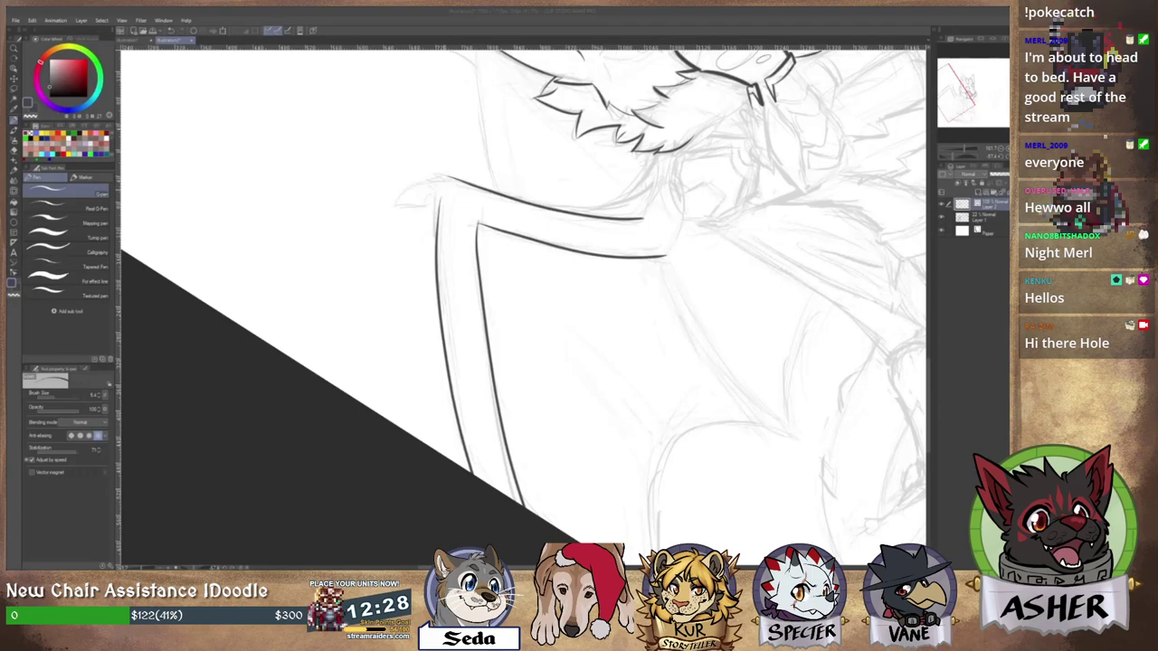
# Ink the jagged tuft at the wing's joint and, with the canvas rotated upright, the curved claw growing from it.
pyautogui.moveTo(418, 214); pyautogui.dragTo(466, 281)
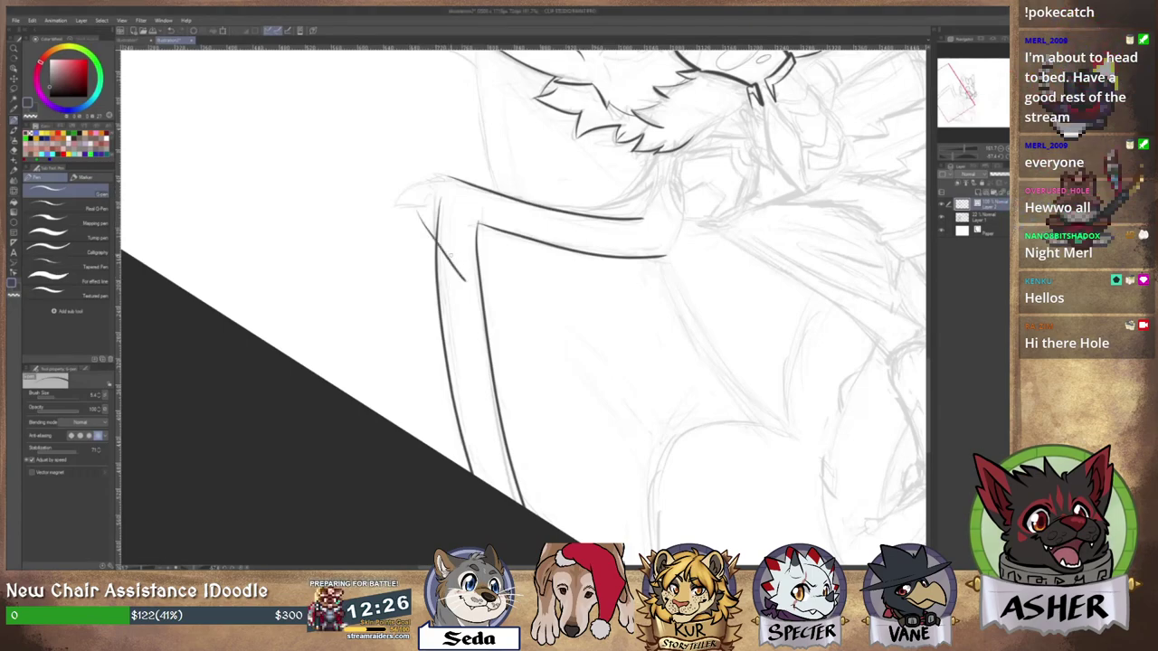
pyautogui.hotkey('ctrl', 'z')
pyautogui.moveTo(404, 163); pyautogui.dragTo(497, 278)
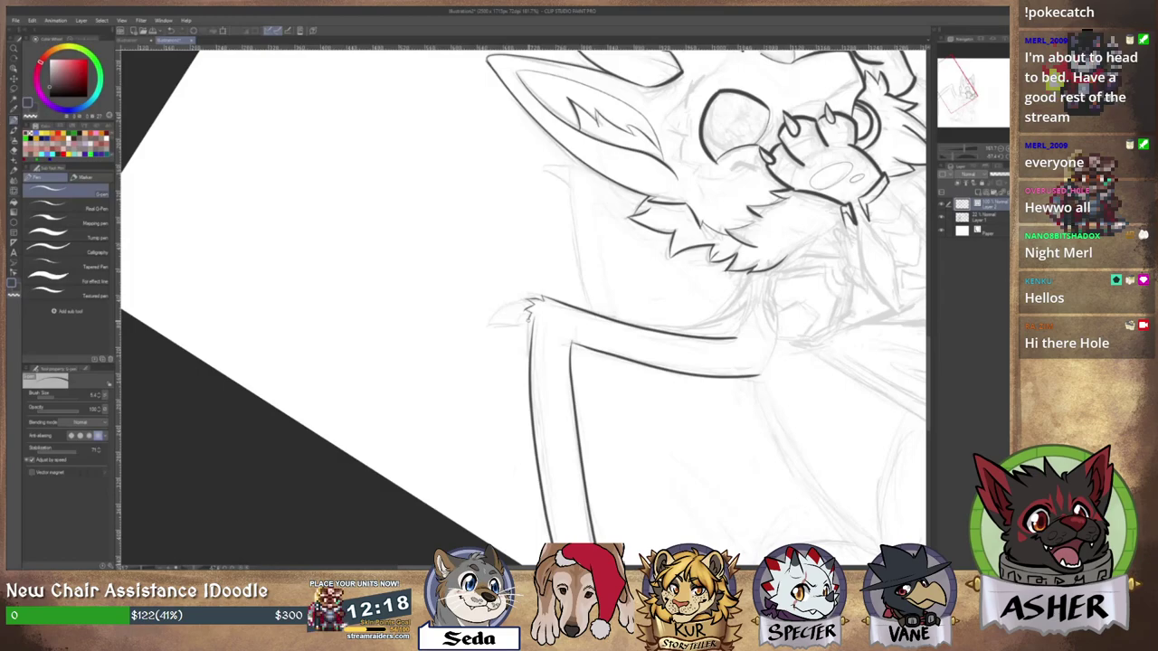
pyautogui.press('r')
pyautogui.moveTo(586, 206); pyautogui.dragTo(634, 293)
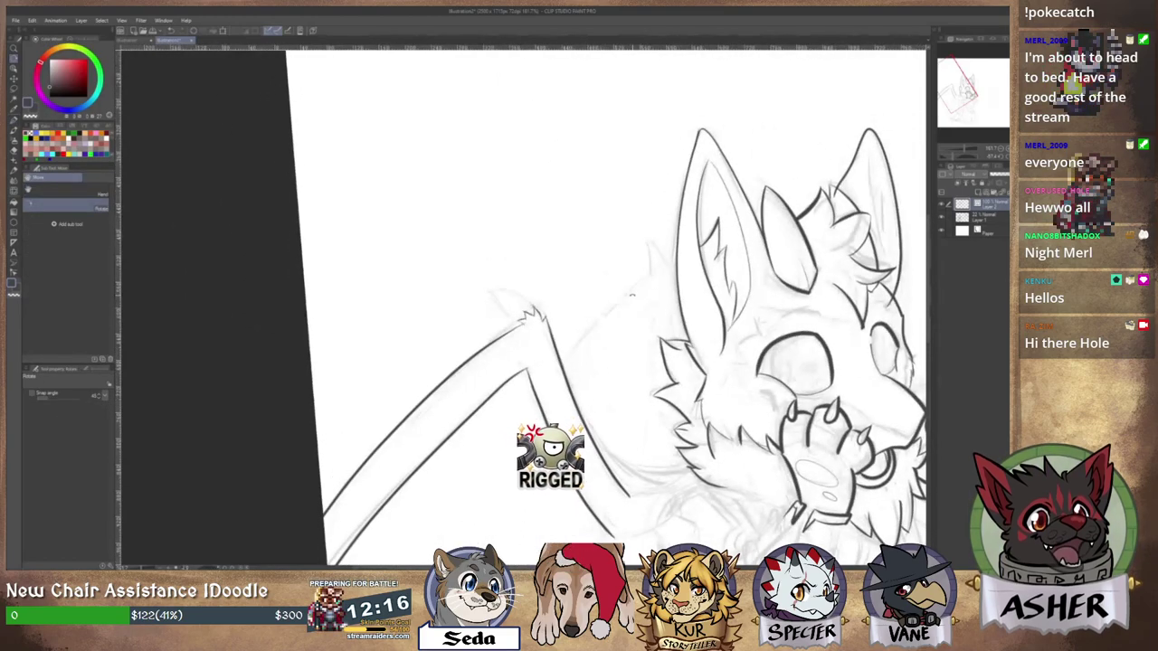
pyautogui.moveTo(545, 317); pyautogui.dragTo(495, 287)
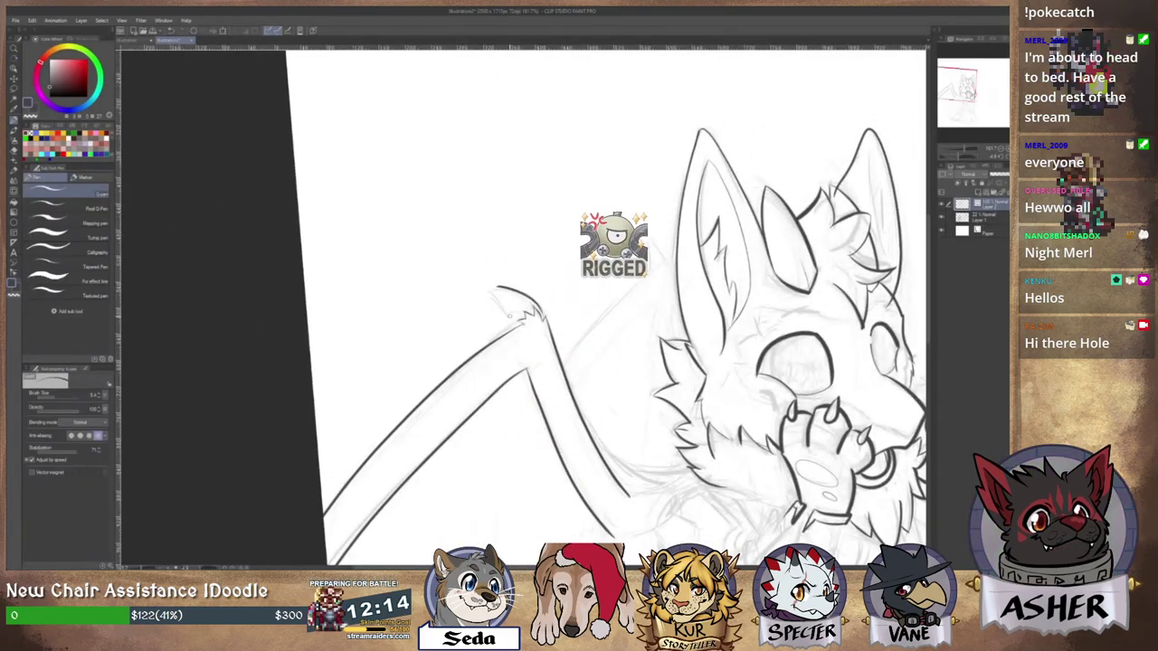
pyautogui.moveTo(517, 325); pyautogui.dragTo(496, 285)
pyautogui.press('e')
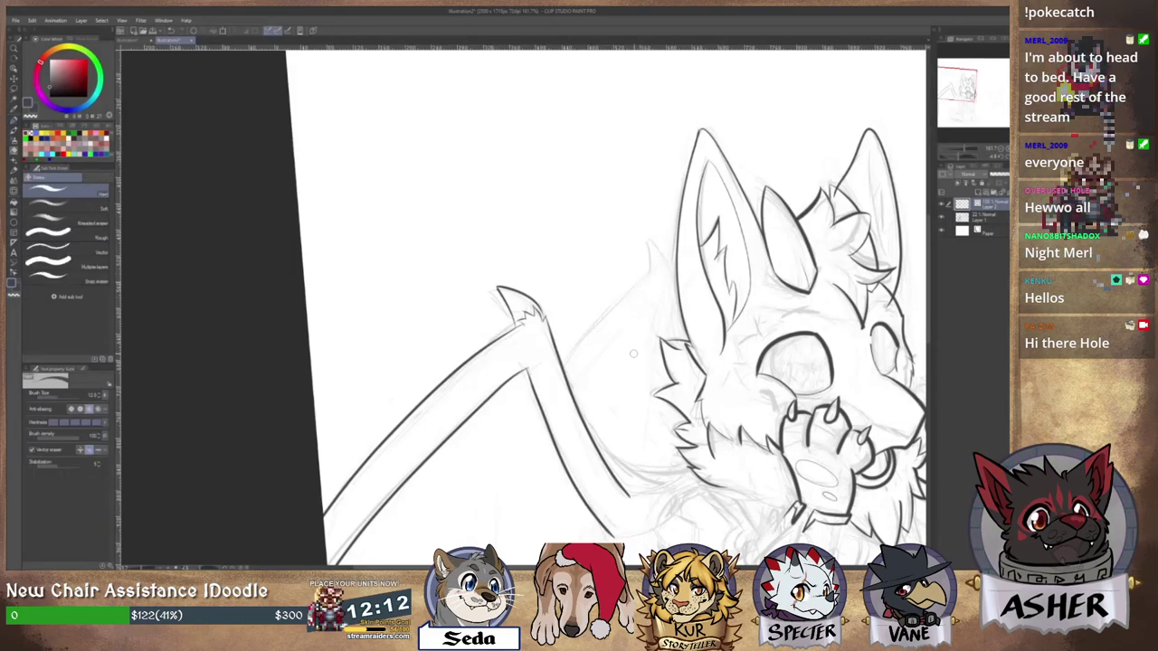
# Close the gap in the far eye's outline on the muzzle side with fine pen strokes.
pyautogui.moveTo(631, 359); pyautogui.dragTo(586, 145)
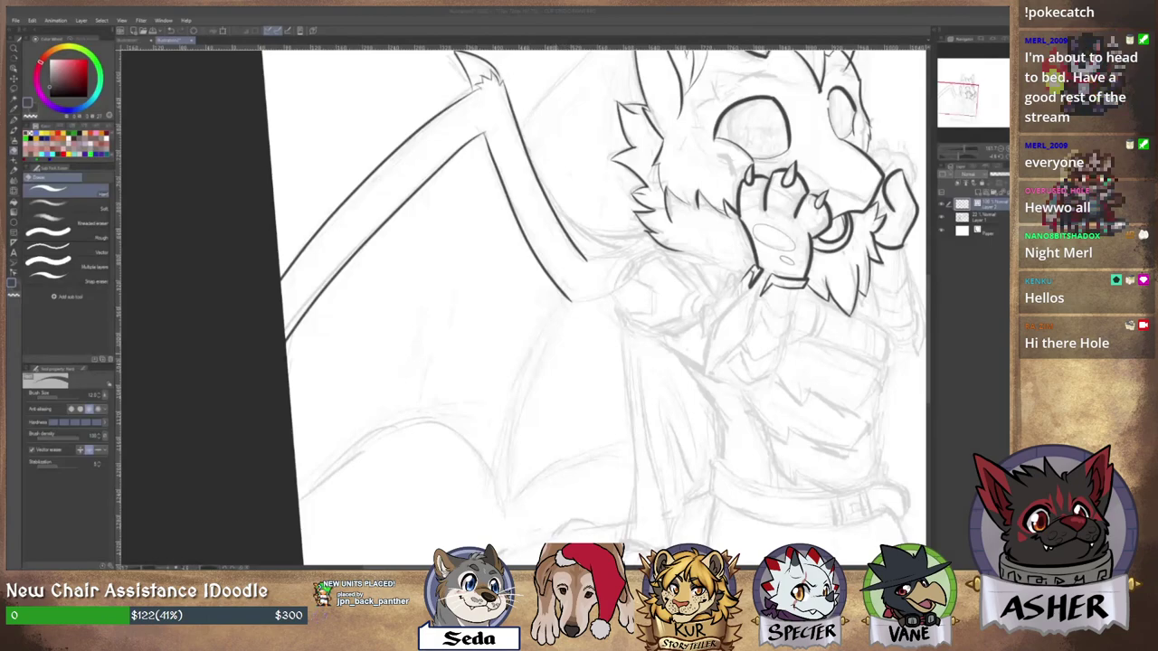
pyautogui.click(658, 251)
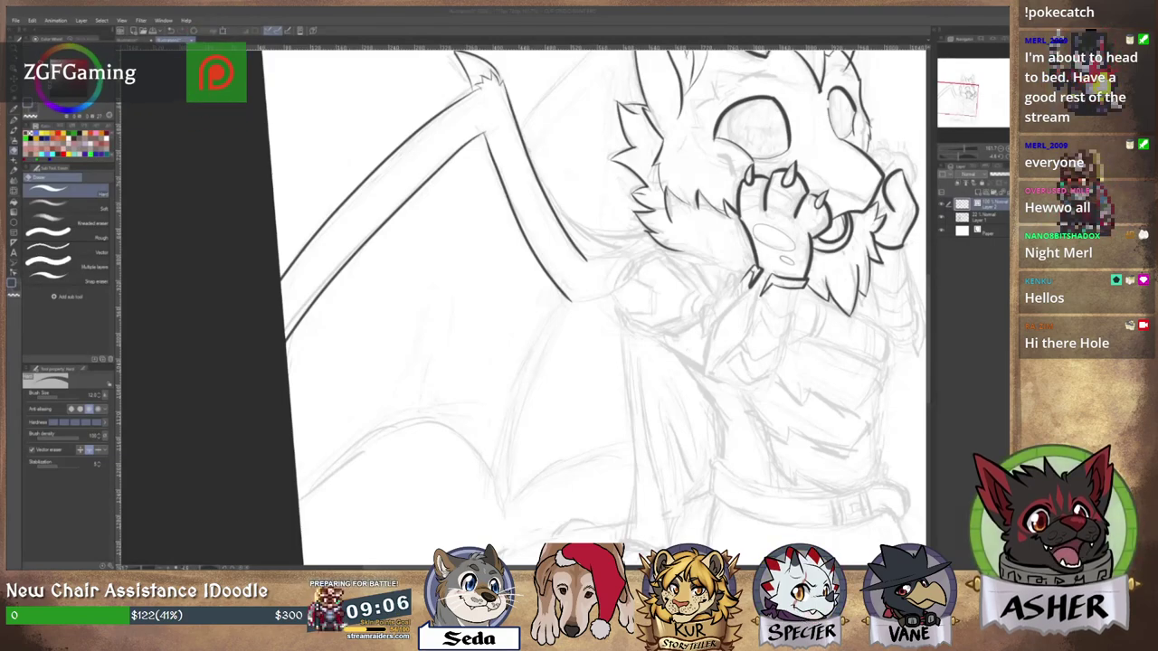
pyautogui.moveTo(543, 326); pyautogui.dragTo(495, 297)
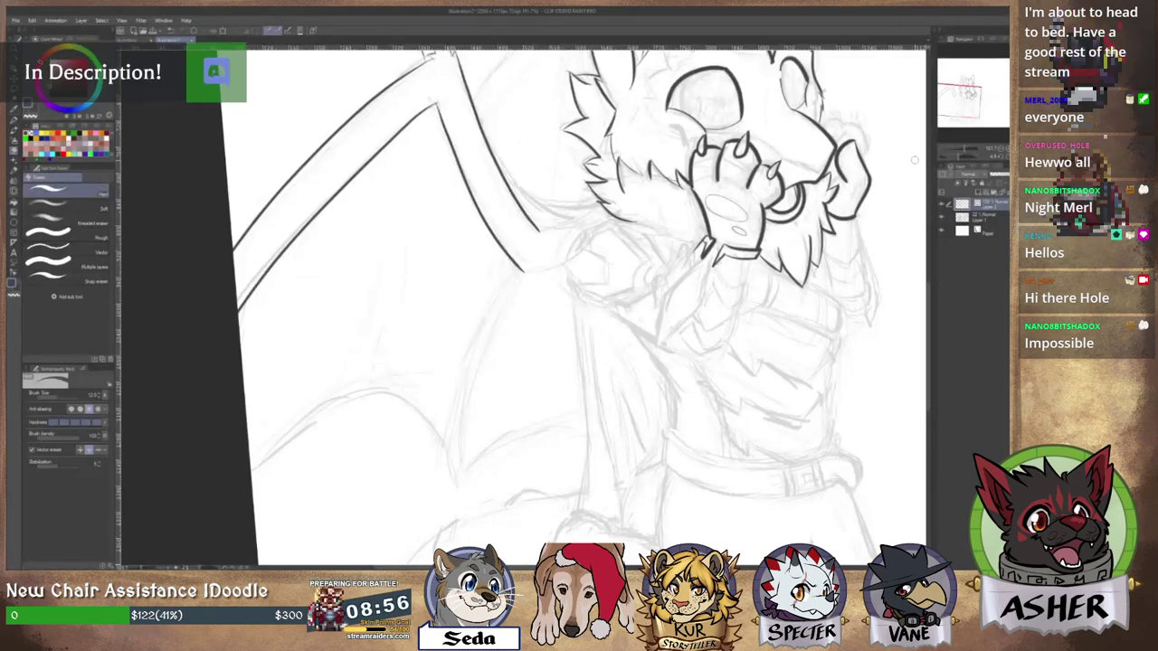
pyautogui.moveTo(914, 159)
pyautogui.mouseDown()
pyautogui.moveTo(926, 160)
pyautogui.moveTo(891, 158)
pyautogui.mouseUp()
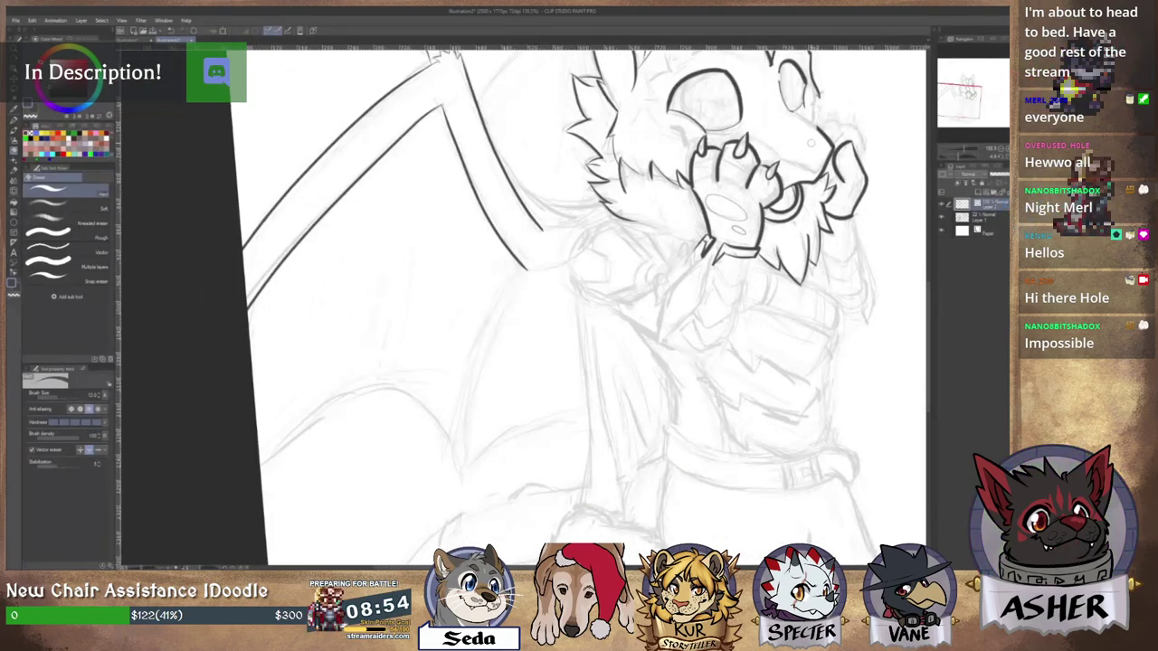
pyautogui.scroll(8, 684, 232)
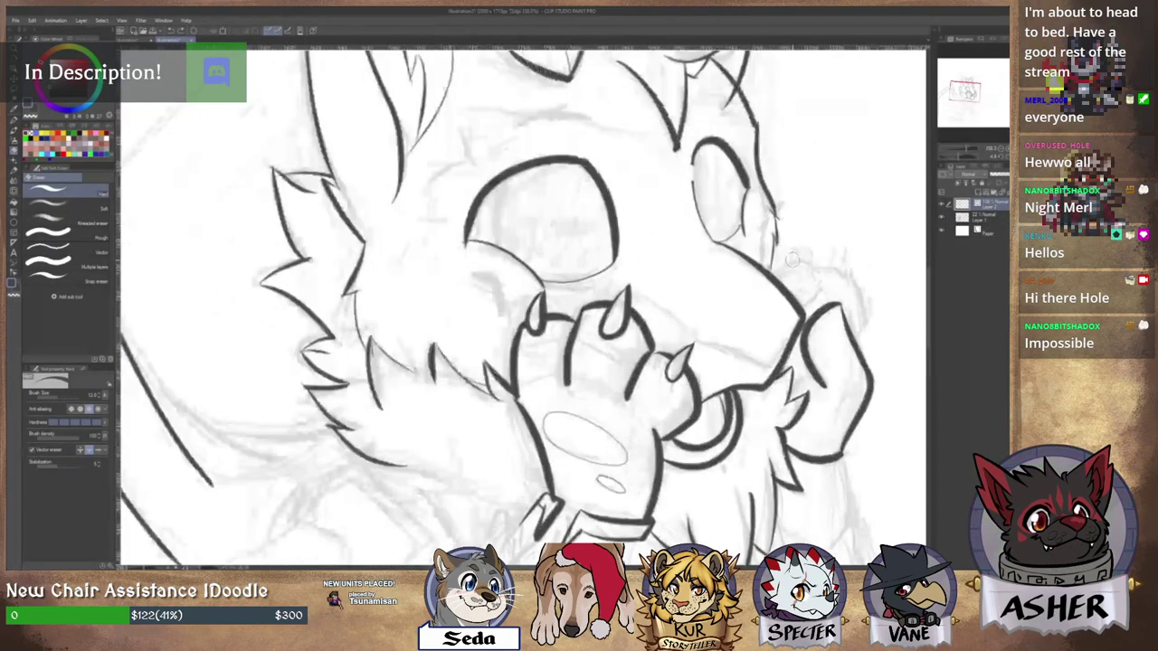
pyautogui.scroll(2, 684, 233)
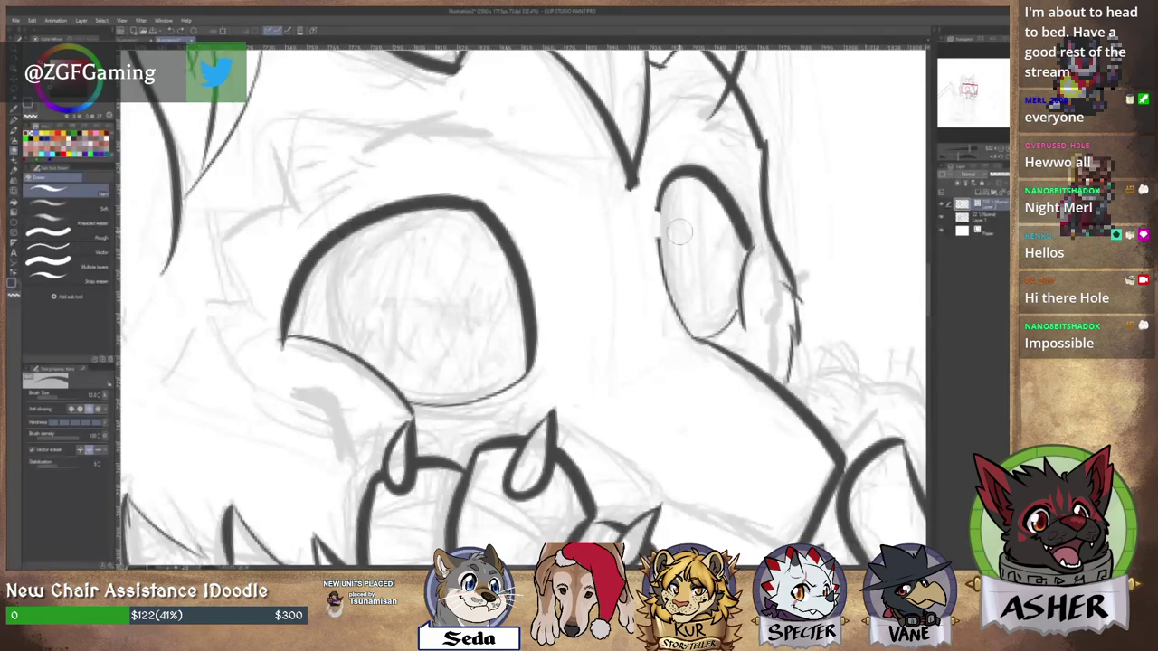
pyautogui.click(13, 120)
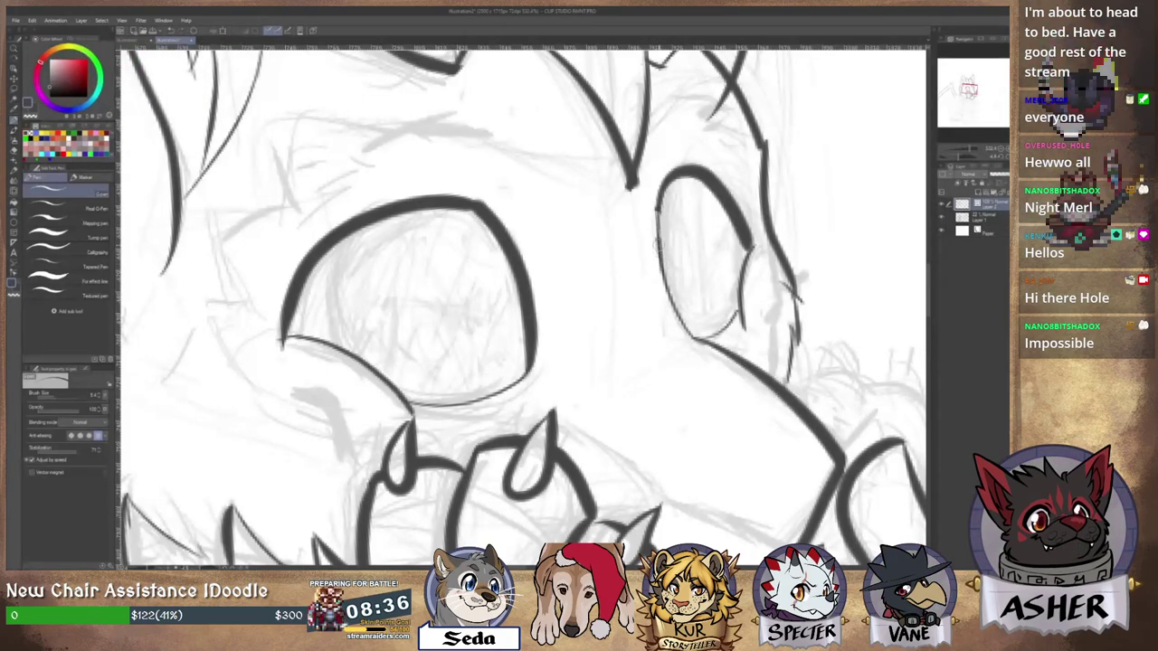
pyautogui.moveTo(658, 209); pyautogui.dragTo(668, 284)
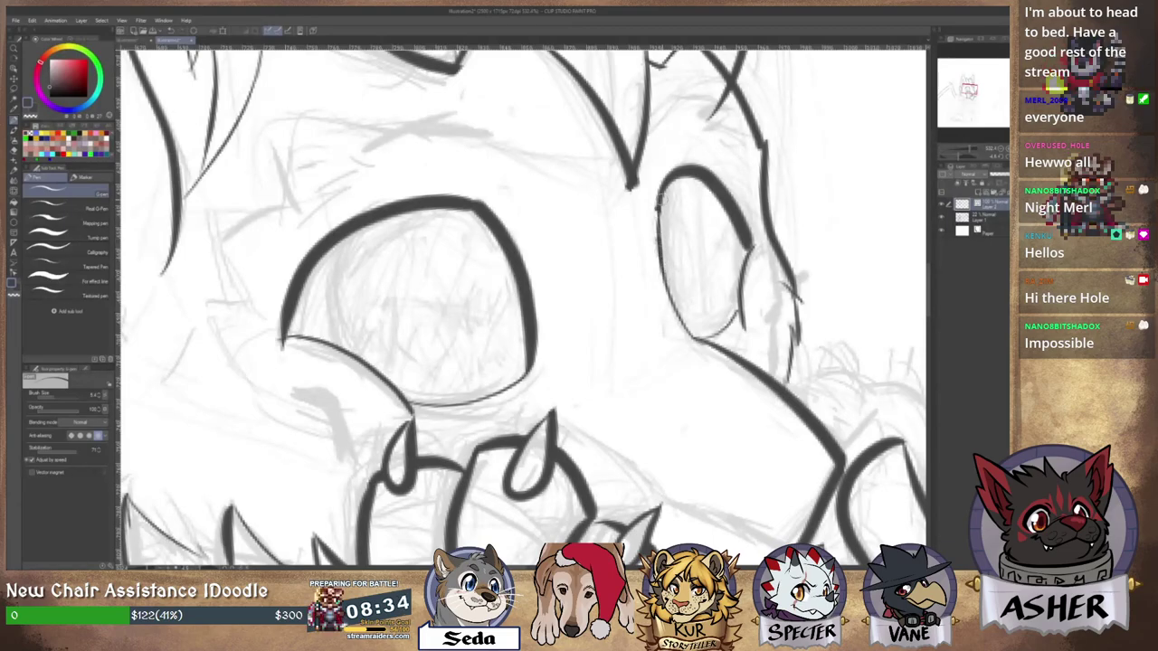
pyautogui.moveTo(658, 201); pyautogui.dragTo(663, 280)
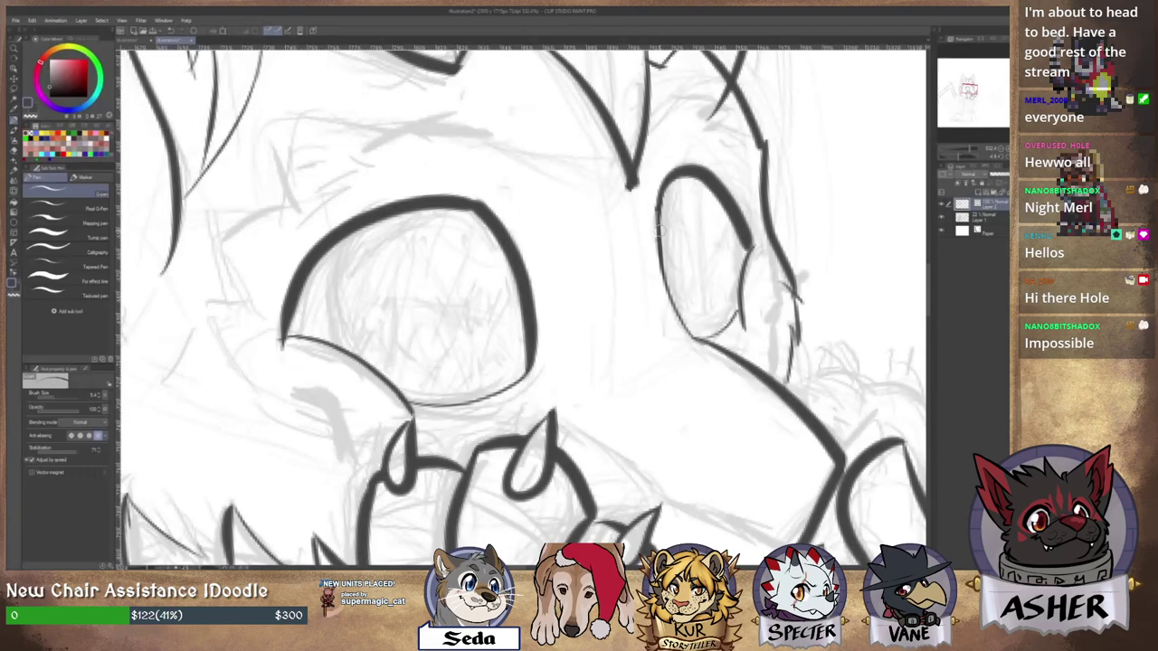
# Ink the claws and fingertips of the far paw, trim the overlapping paw contour, and draw the band line at its wrist.
pyautogui.scroll(-5, 661, 231)
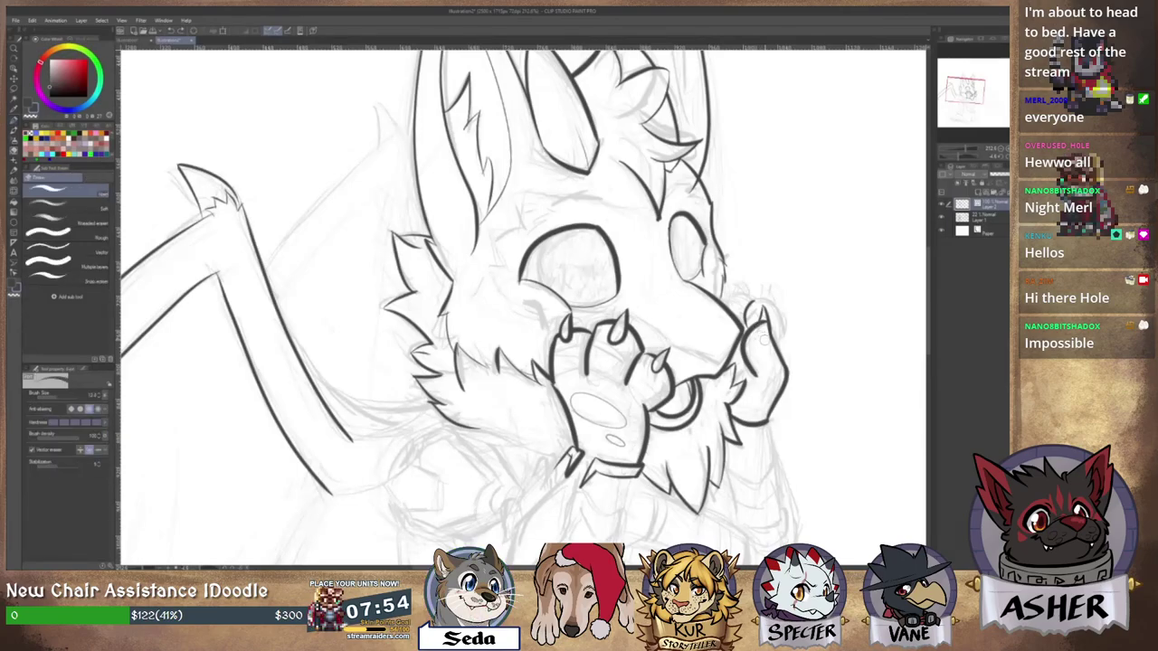
pyautogui.press('e')
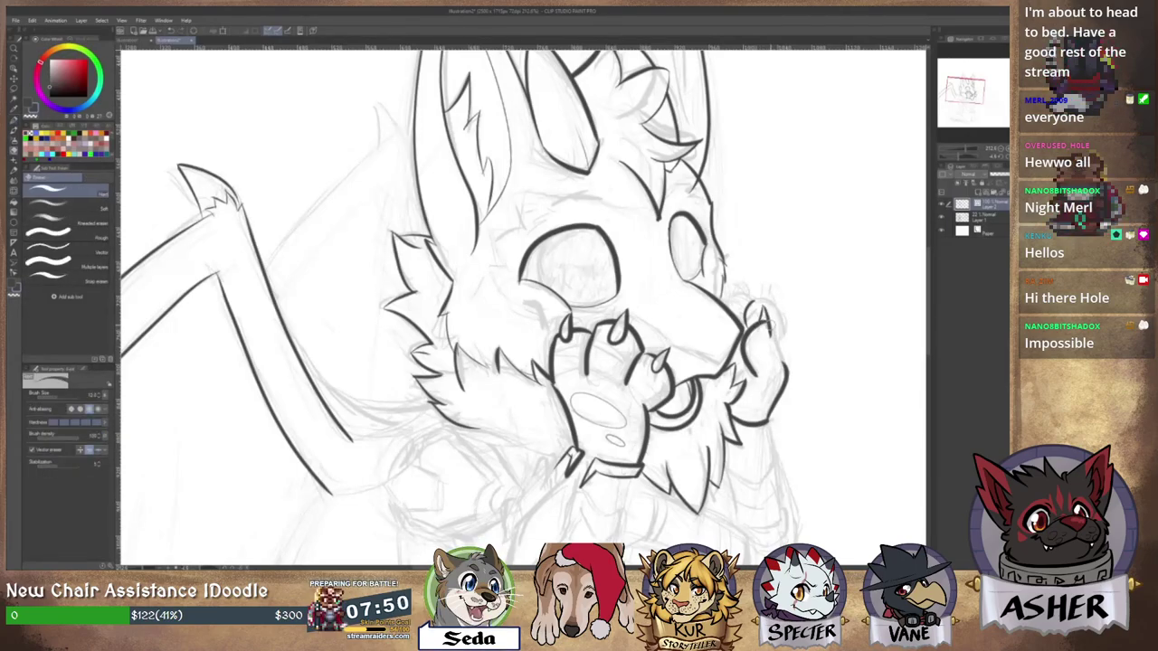
pyautogui.press('p')
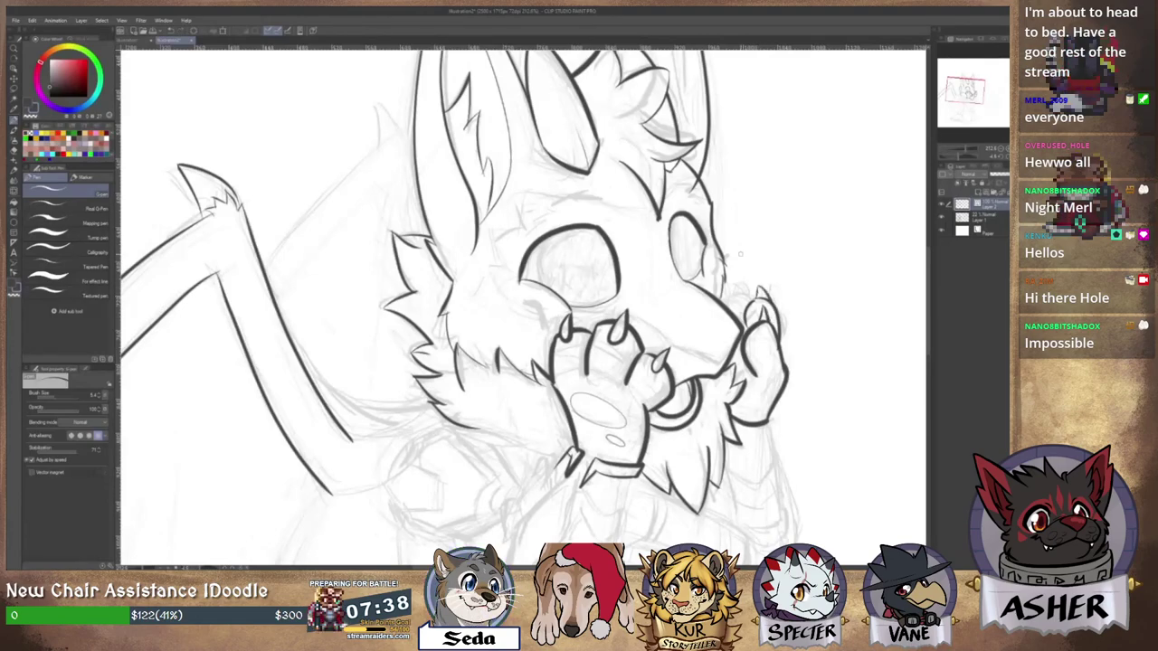
pyautogui.moveTo(727, 299); pyautogui.dragTo(751, 304)
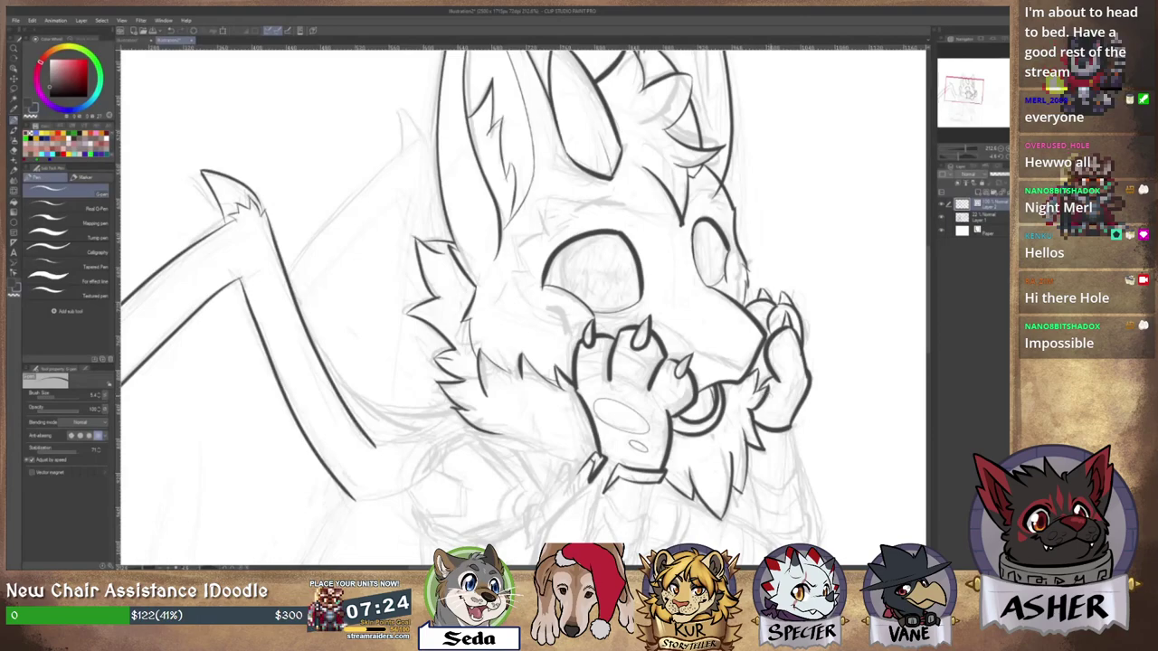
pyautogui.moveTo(778, 387); pyautogui.dragTo(745, 322)
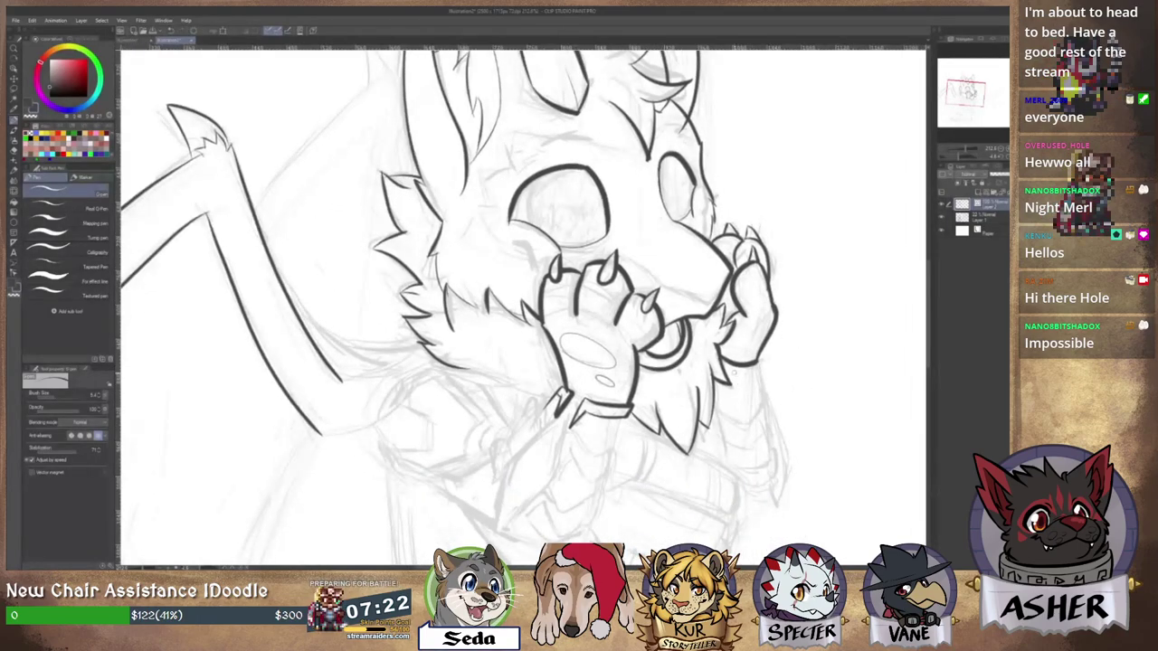
pyautogui.moveTo(724, 378)
pyautogui.mouseDown()
pyautogui.moveTo(760, 371)
pyautogui.moveTo(760, 360)
pyautogui.mouseUp()
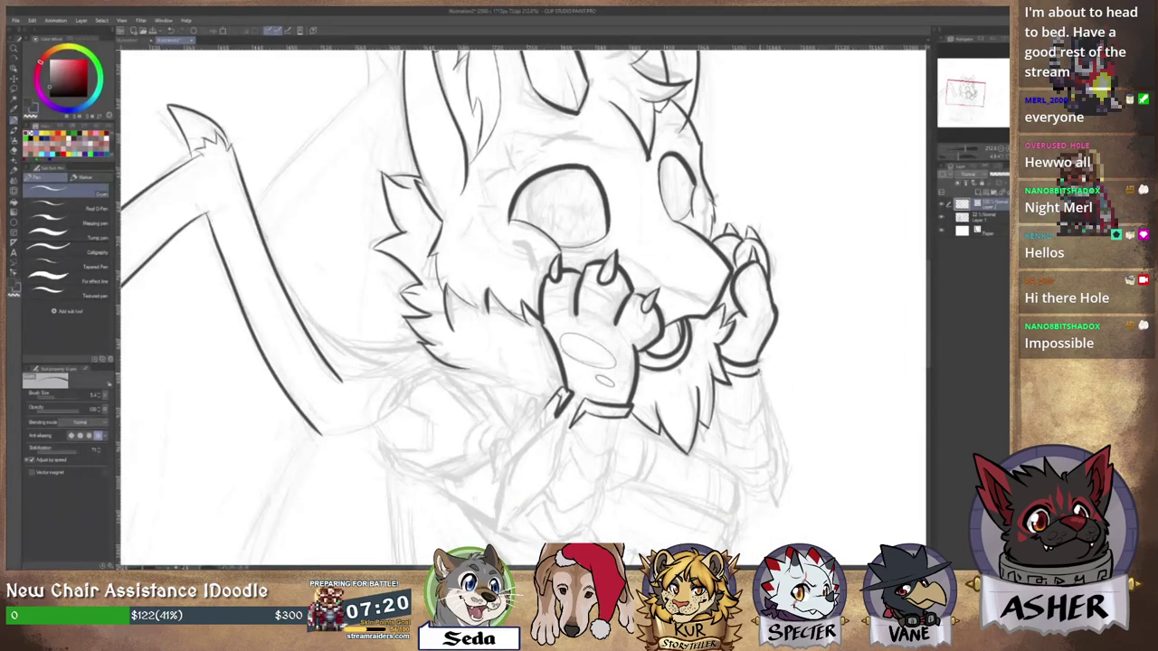
# Ink the pointed plate running from the near paw's wrist down to the elbow, redoing poor strokes.
pyautogui.moveTo(543, 362); pyautogui.dragTo(589, 326)
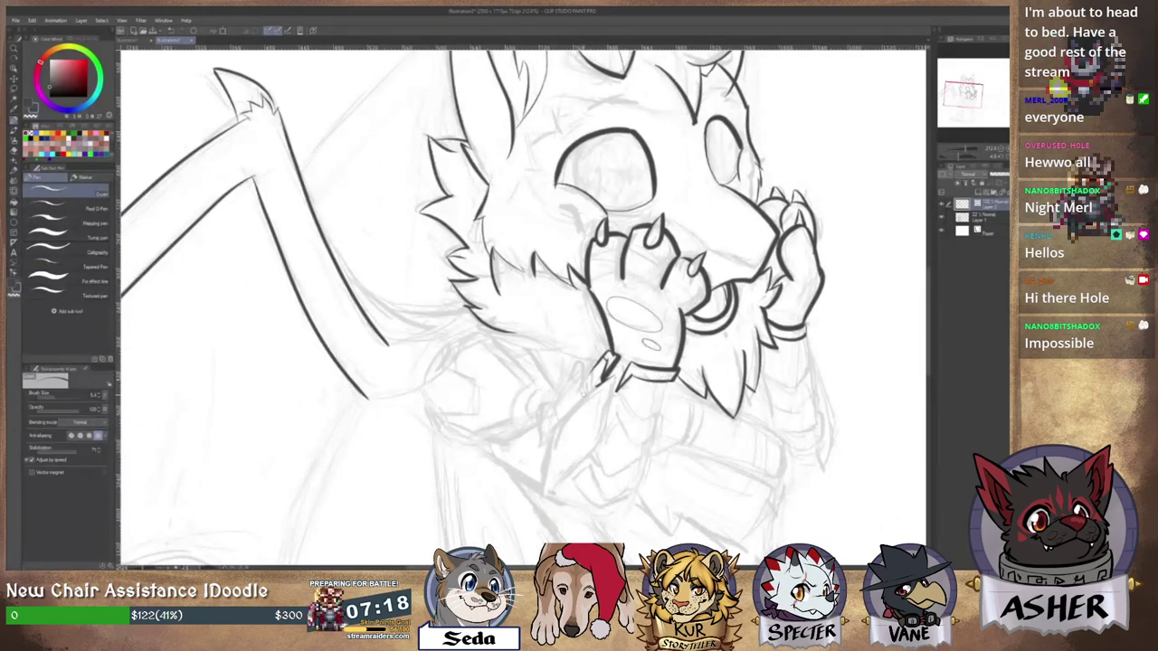
pyautogui.moveTo(584, 392); pyautogui.dragTo(553, 428)
pyautogui.hotkey('ctrl', 'z')
pyautogui.moveTo(615, 375)
pyautogui.mouseDown()
pyautogui.moveTo(553, 430)
pyautogui.moveTo(546, 499)
pyautogui.mouseUp()
pyautogui.hotkey('ctrl', 'z')
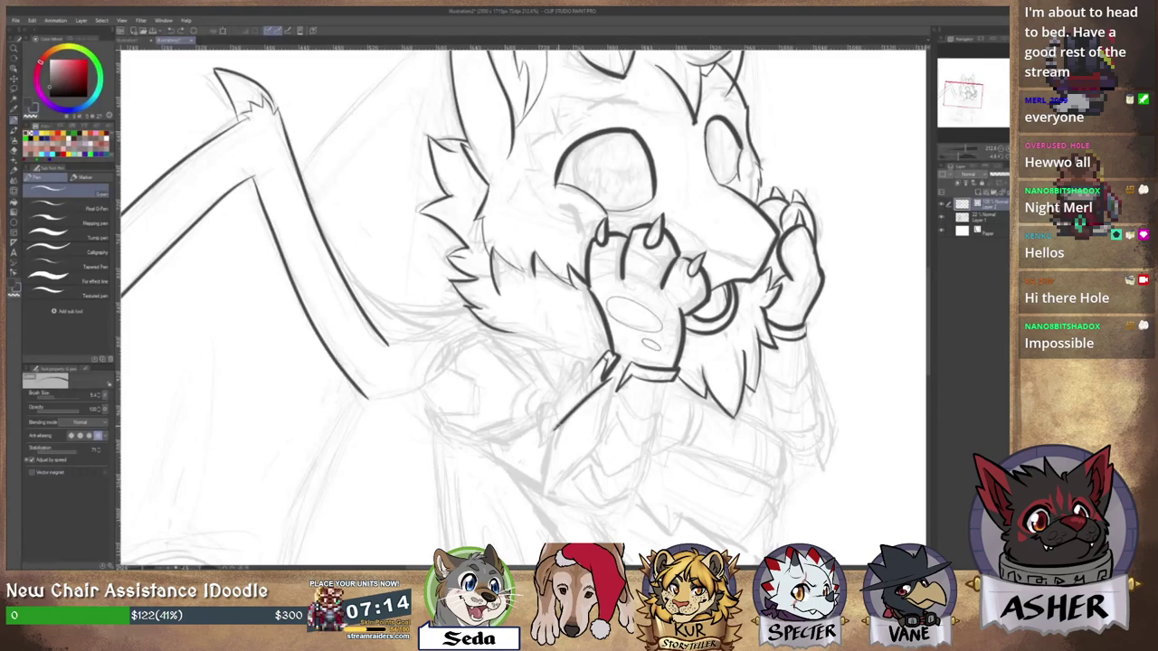
pyautogui.moveTo(557, 424); pyautogui.dragTo(544, 496)
pyautogui.moveTo(547, 496); pyautogui.dragTo(605, 436)
pyautogui.moveTo(613, 373); pyautogui.dragTo(601, 444)
pyautogui.hotkey('ctrl', 'z')
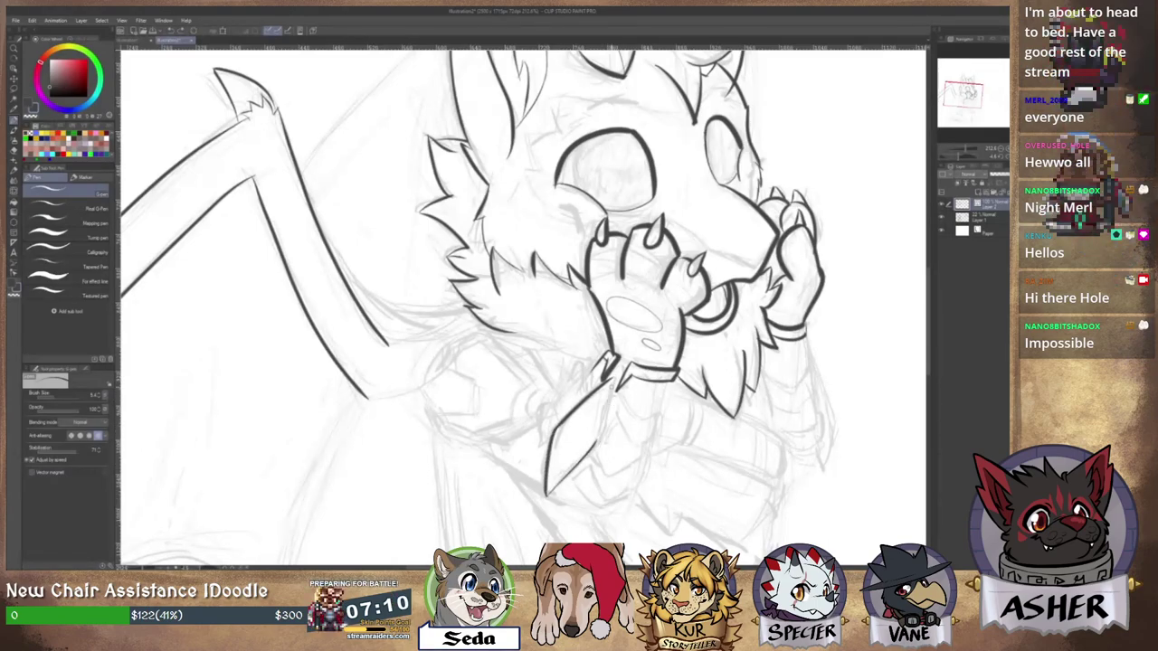
pyautogui.moveTo(614, 376); pyautogui.dragTo(594, 448)
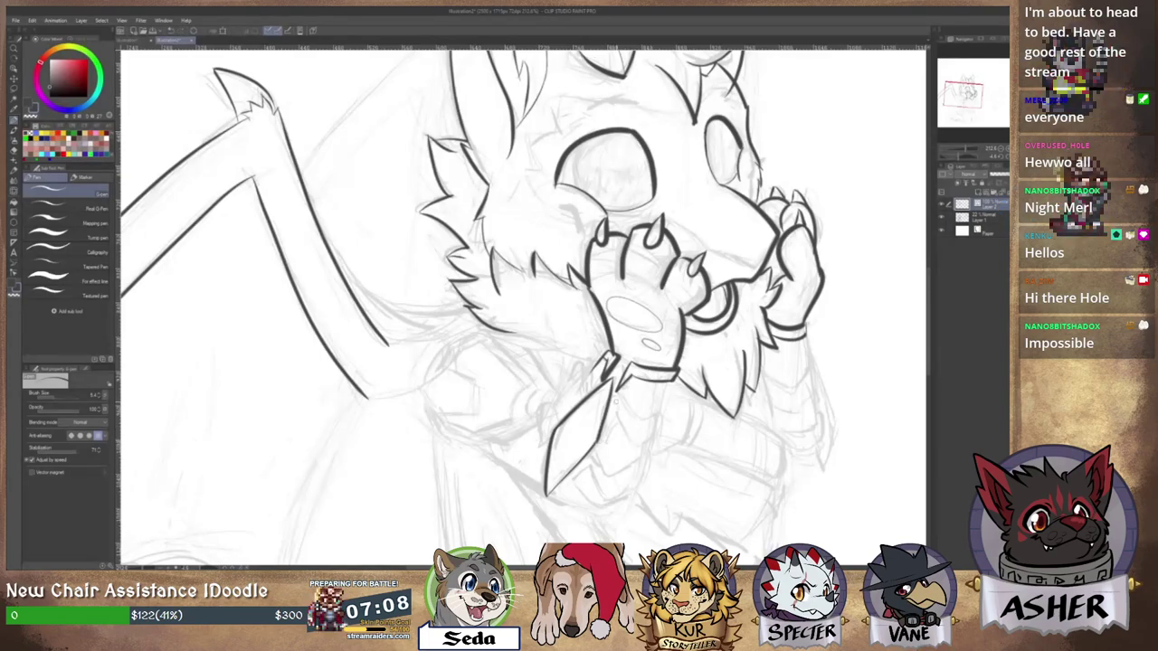
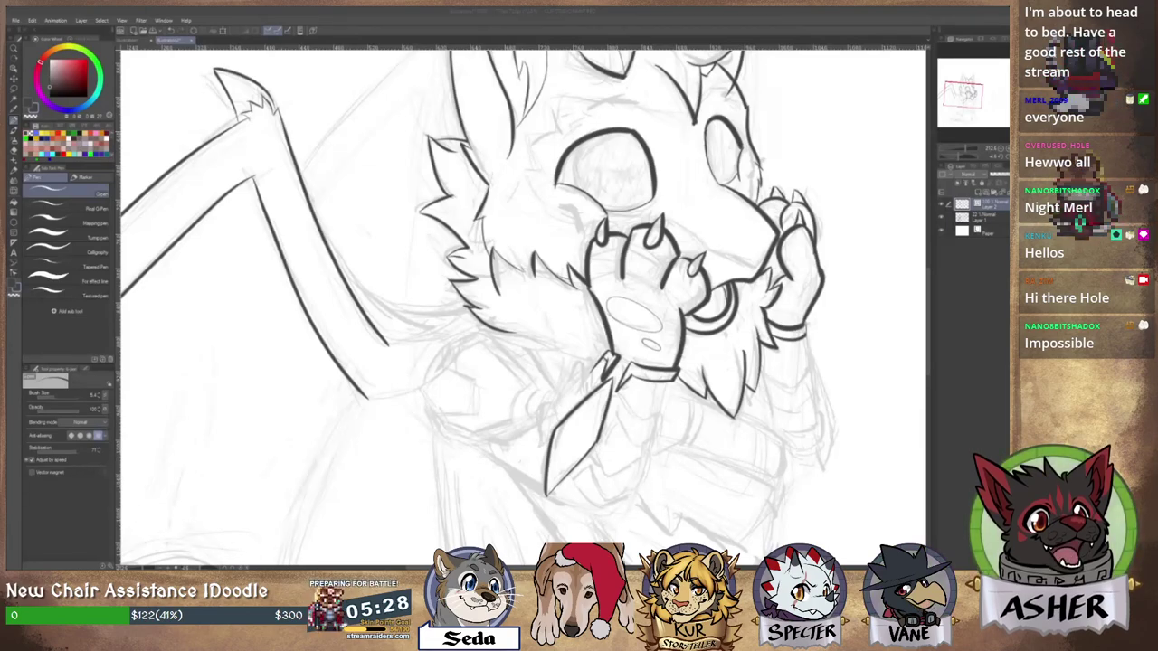
pyautogui.click(891, 290)
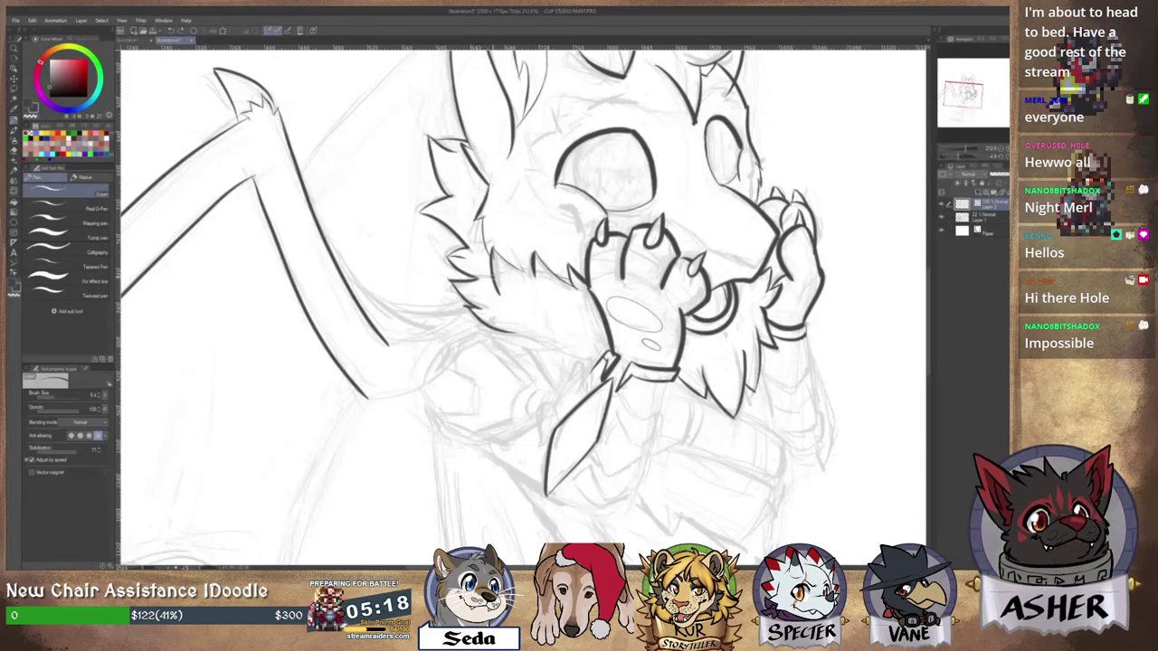
# Ink the near forearm's outer edge running down from the wrist band.
pyautogui.press('e')
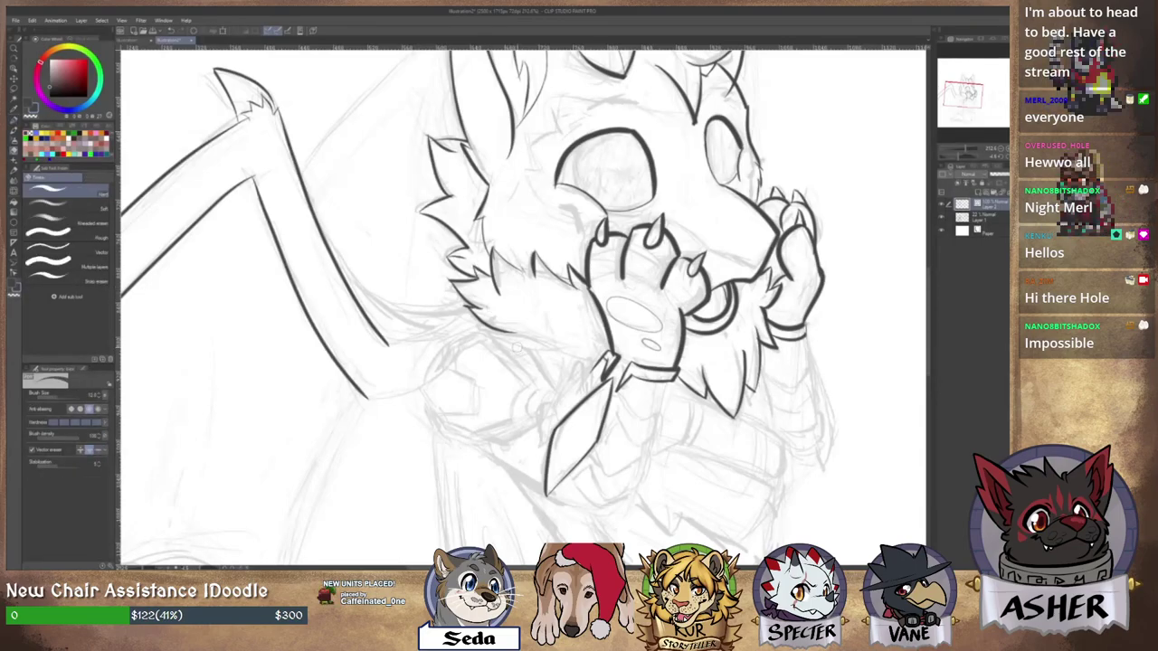
pyautogui.moveTo(521, 344); pyautogui.dragTo(580, 302)
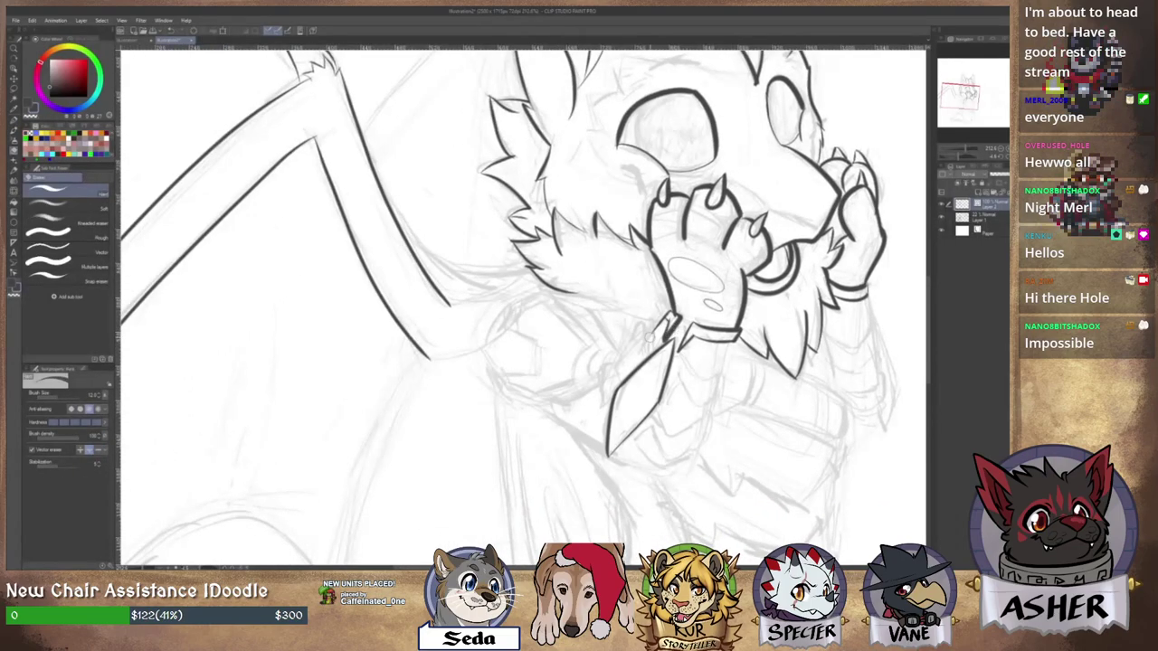
pyautogui.press('p')
pyautogui.moveTo(691, 385); pyautogui.dragTo(656, 362)
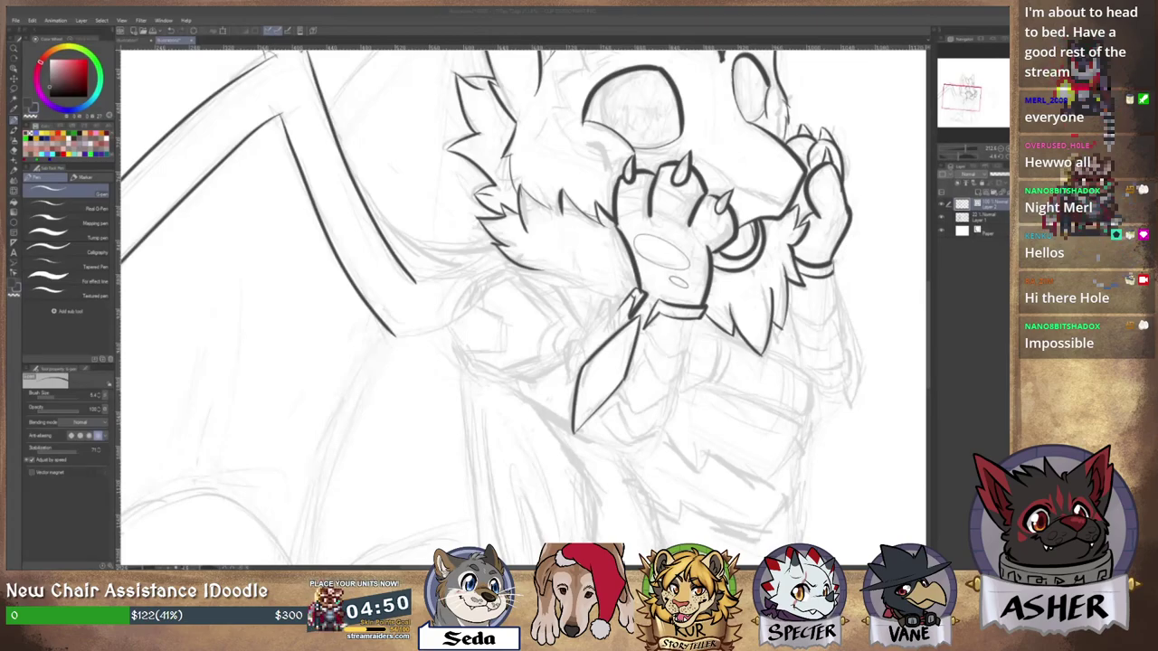
pyautogui.moveTo(962, 98); pyautogui.dragTo(963, 102)
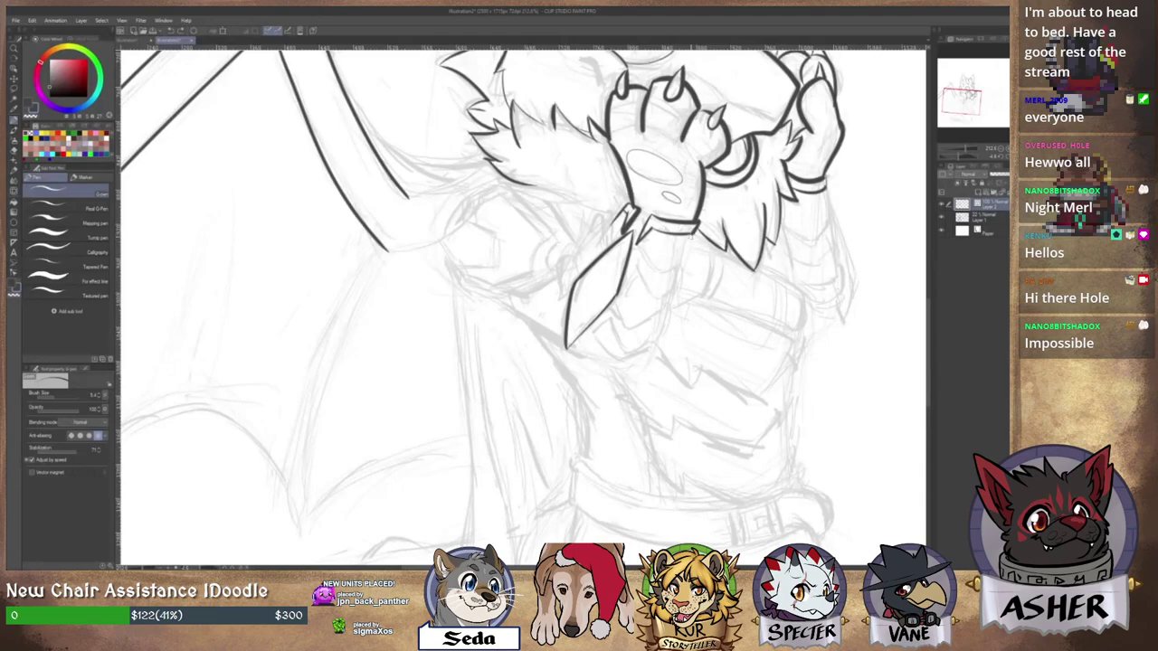
pyautogui.moveTo(692, 233); pyautogui.dragTo(676, 275)
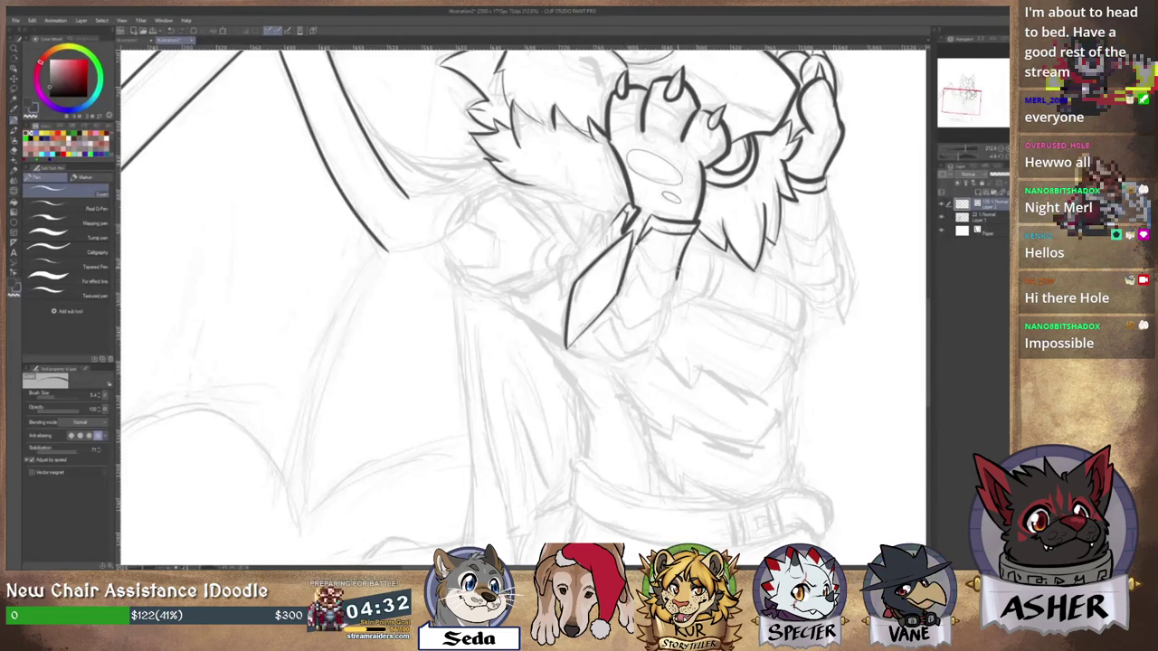
# With the canvas turned nearly upside down, ink the jagged edge of the forearm's first plate, redoing poor strokes.
pyautogui.press('r')
pyautogui.moveTo(672, 174); pyautogui.dragTo(541, 488)
pyautogui.press('space')
pyautogui.moveTo(570, 428); pyautogui.dragTo(582, 357)
pyautogui.press('r')
pyautogui.moveTo(617, 291); pyautogui.dragTo(644, 291)
pyautogui.press('space')
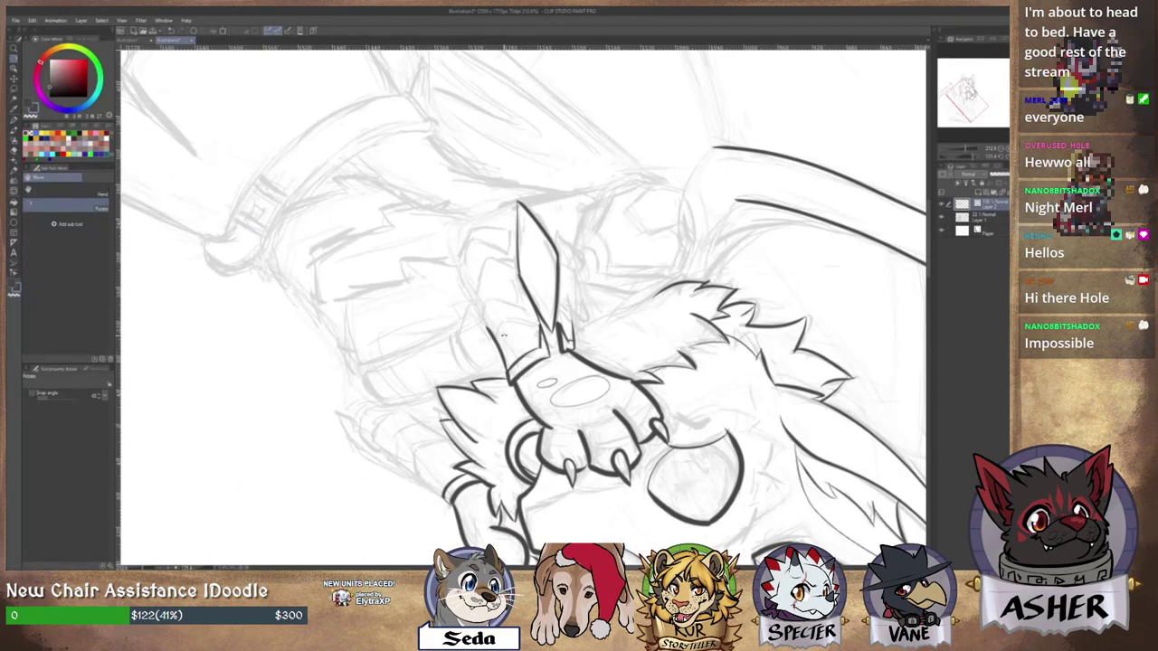
pyautogui.press('p')
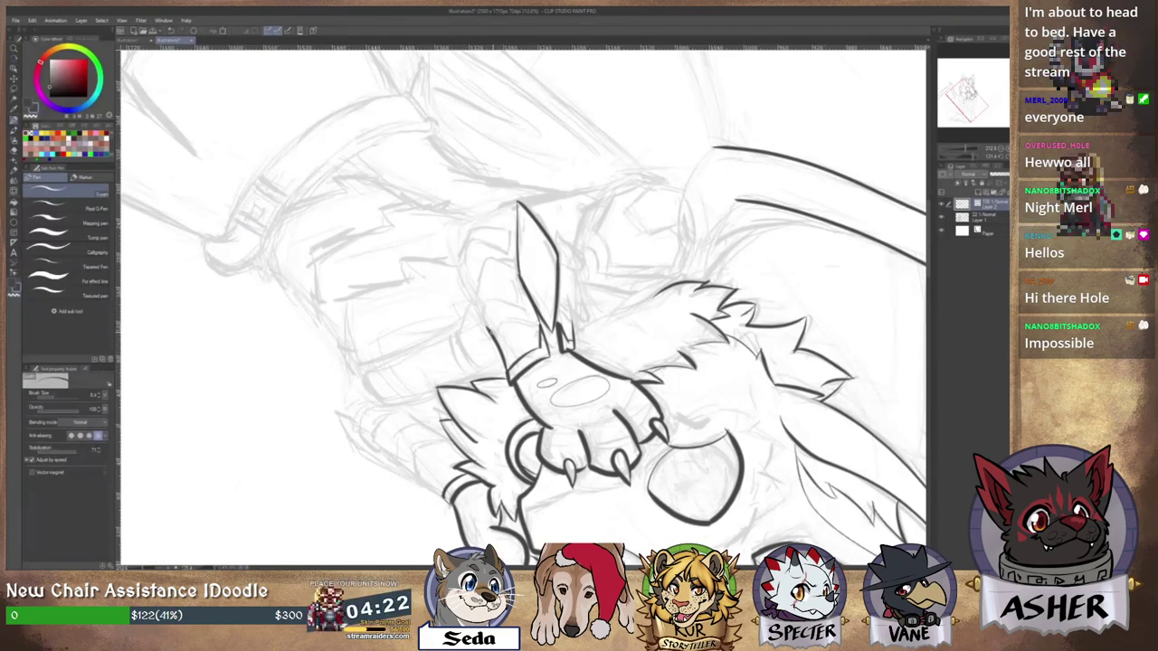
pyautogui.moveTo(500, 335)
pyautogui.mouseDown()
pyautogui.moveTo(505, 321)
pyautogui.moveTo(538, 319)
pyautogui.mouseUp()
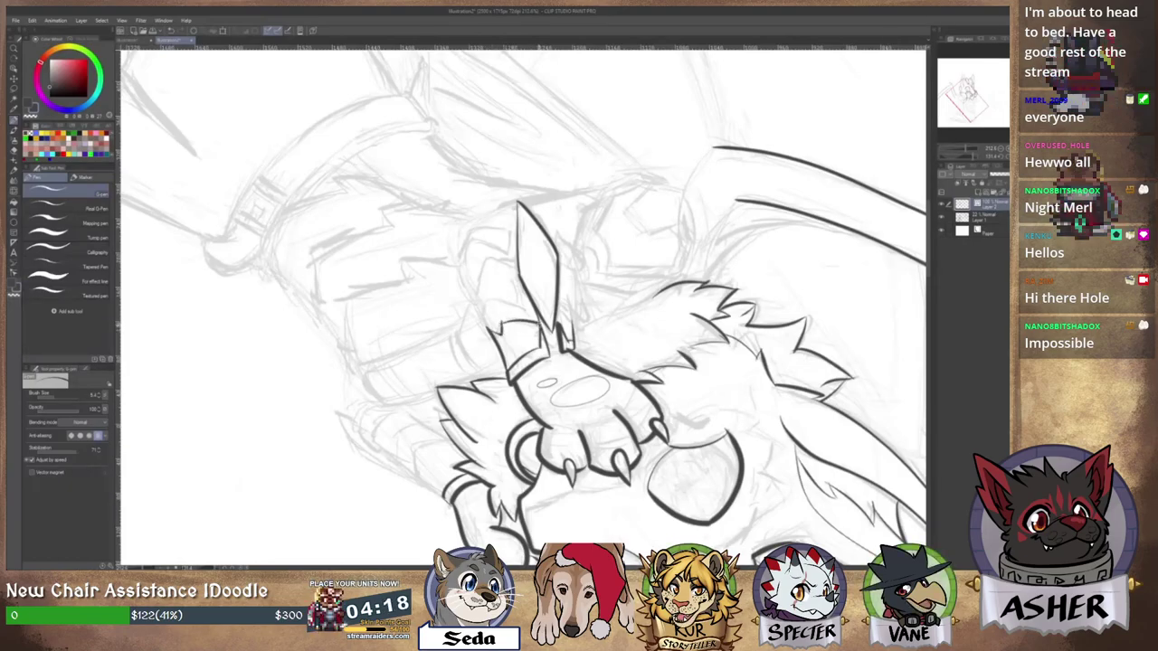
pyautogui.hotkey('ctrl', 'z')
pyautogui.hotkey('ctrl', 'z')
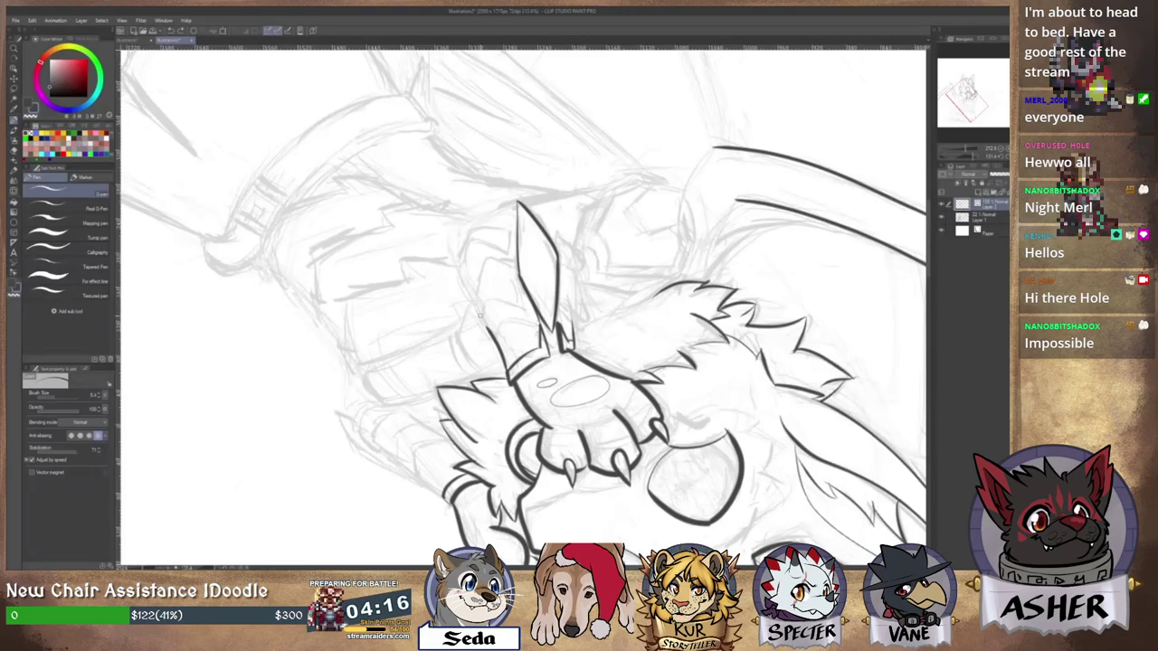
pyautogui.moveTo(479, 309)
pyautogui.mouseDown()
pyautogui.moveTo(496, 338)
pyautogui.moveTo(479, 309)
pyautogui.mouseUp()
pyautogui.hotkey('ctrl', 'z')
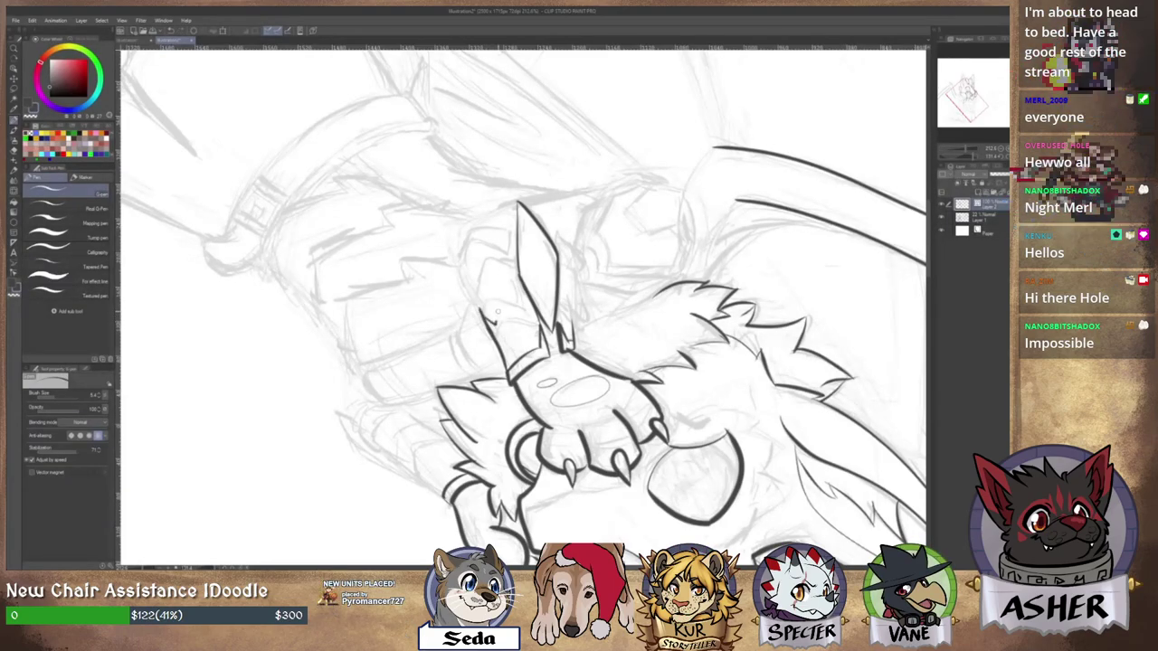
pyautogui.moveTo(495, 313); pyautogui.dragTo(528, 317)
pyautogui.hotkey('ctrl', 'z')
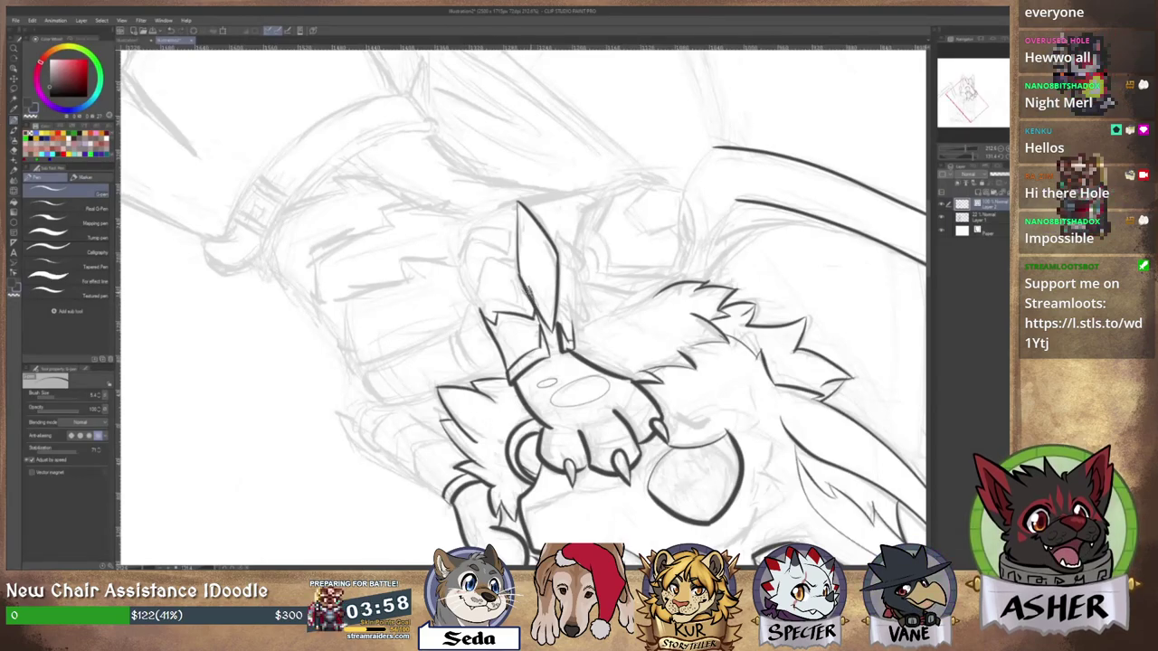
# Trim and touch up the line ends where the jagged forearm edge meets the pointed plate.
pyautogui.press('e')
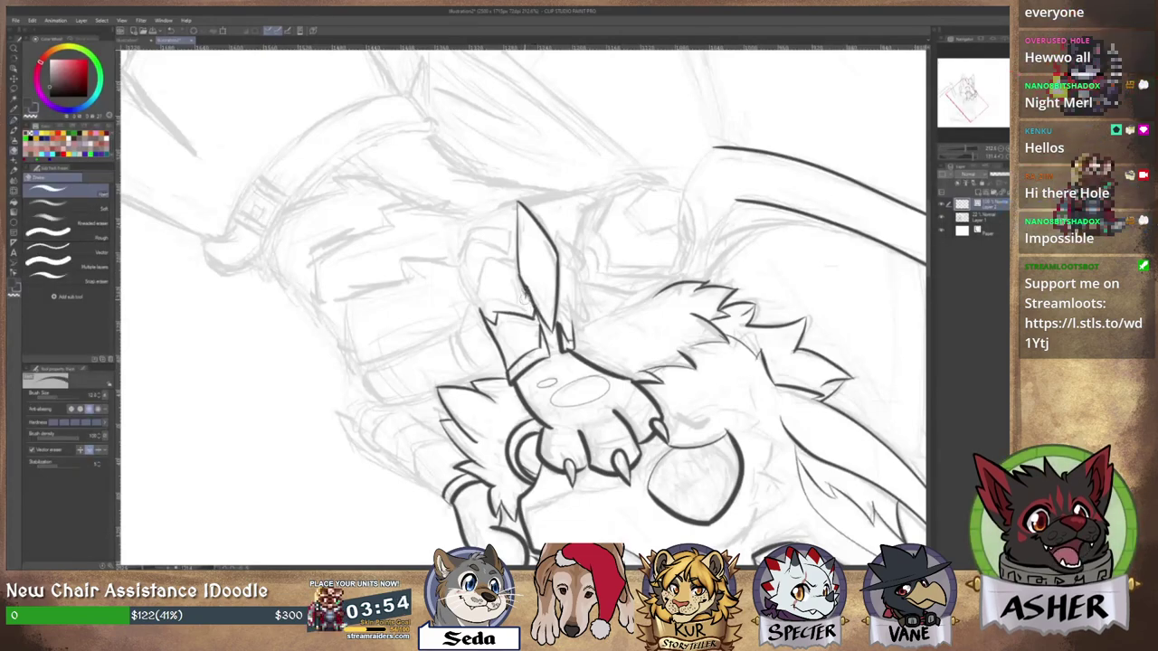
pyautogui.press('p')
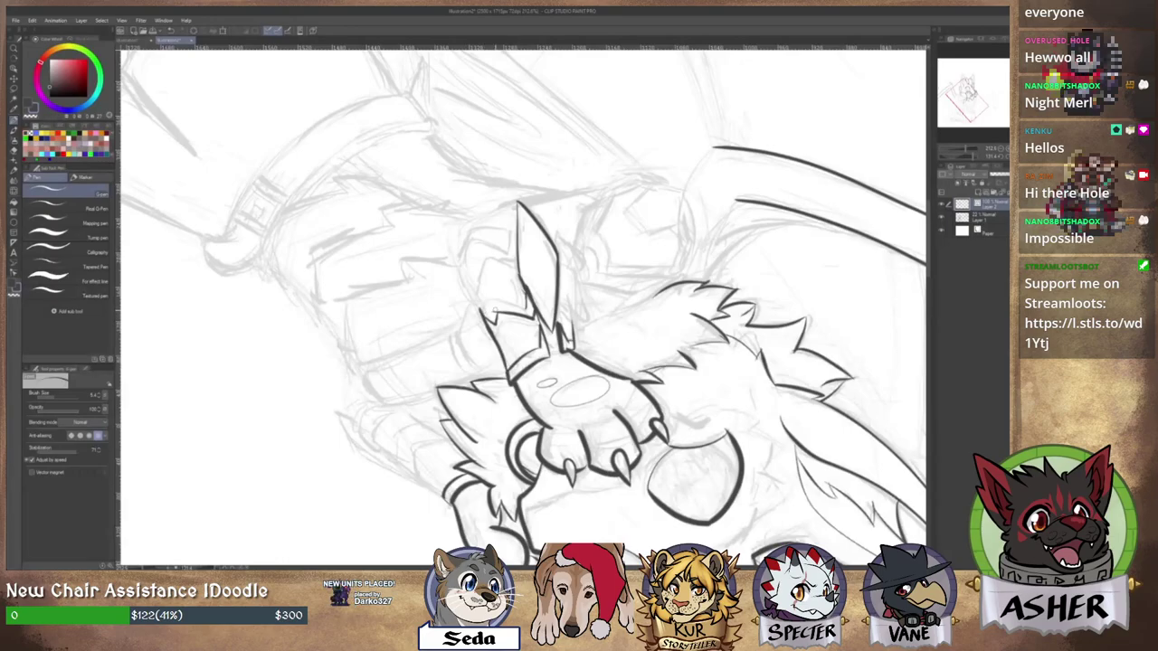
pyautogui.press('e')
pyautogui.press('p')
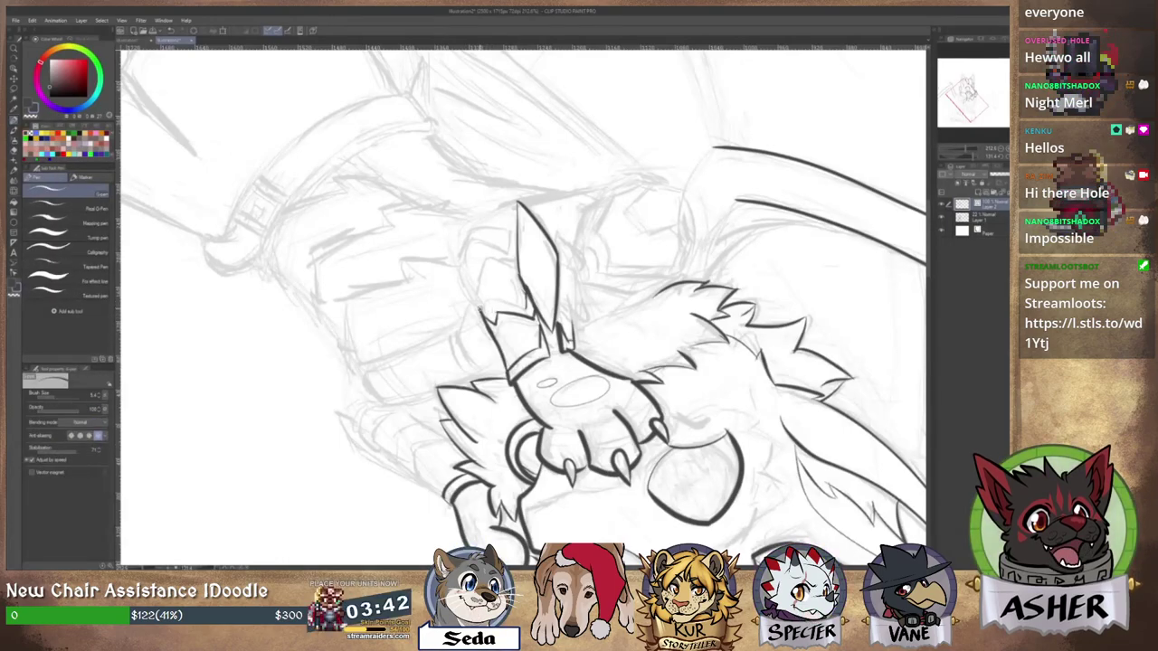
# Ink the second line of the jagged forearm band and start the curved edge of the next segment.
pyautogui.moveTo(492, 298)
pyautogui.mouseDown()
pyautogui.moveTo(534, 310)
pyautogui.moveTo(507, 299)
pyautogui.mouseUp()
pyautogui.hotkey('ctrl', 'z')
pyautogui.hotkey('ctrl', 'z')
pyautogui.hotkey('ctrl', 'z')
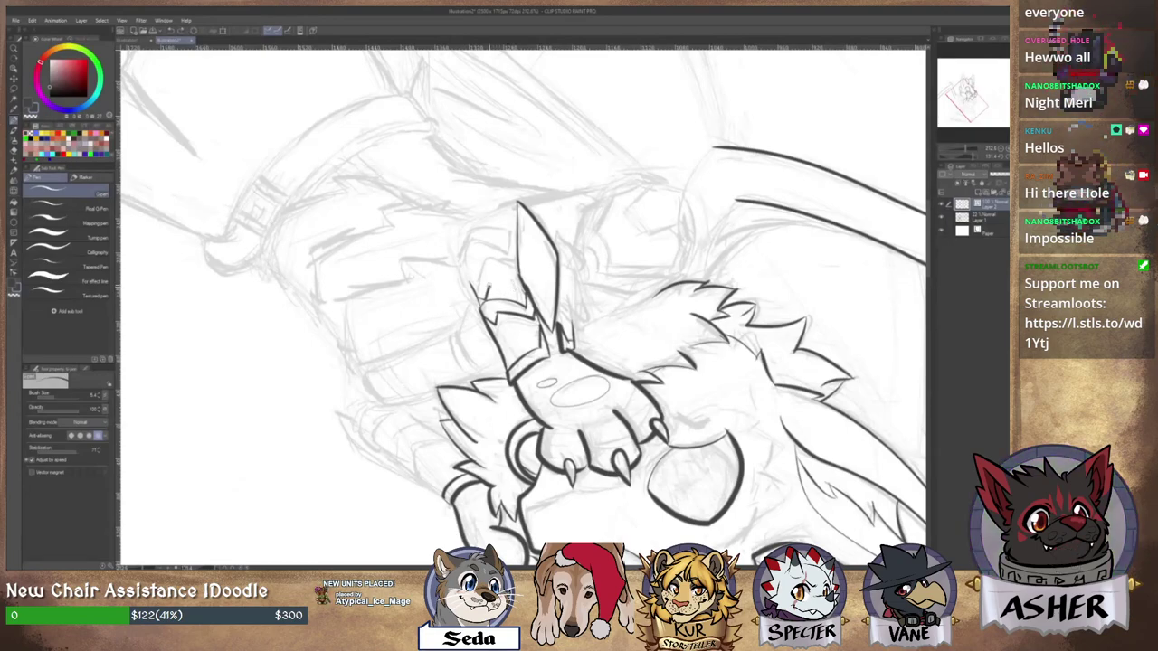
pyautogui.moveTo(504, 287); pyautogui.dragTo(515, 289)
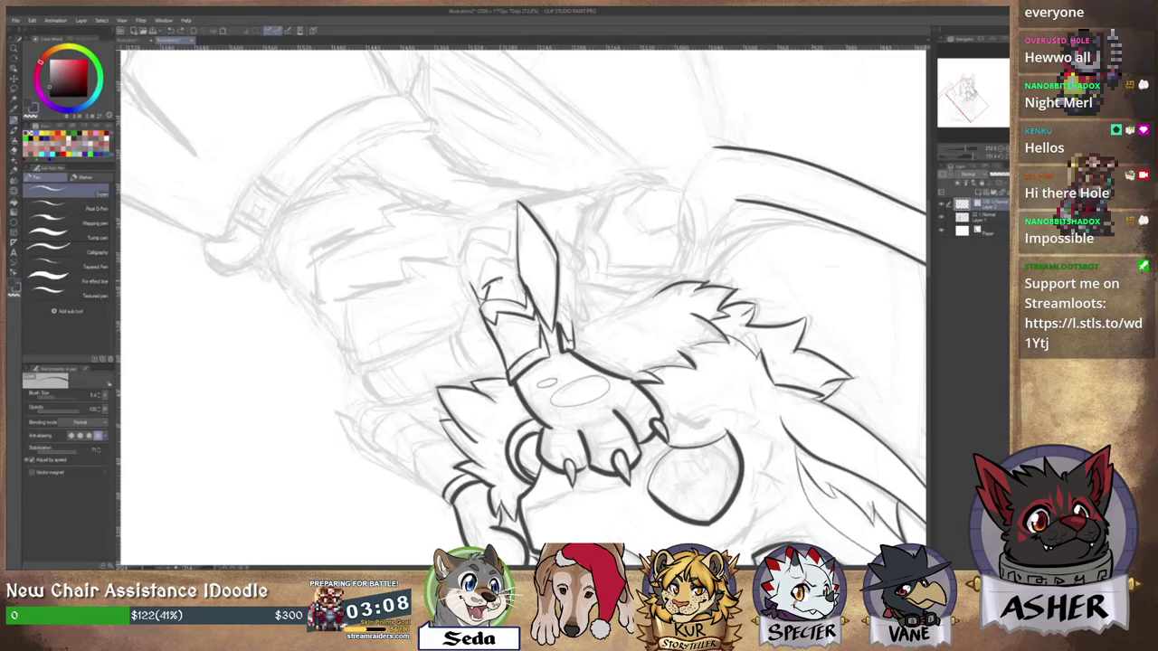
# Erase the poor curved stroke on the forearm's second segment, re-ink it as a double band, and clean up its ends.
pyautogui.press('e')
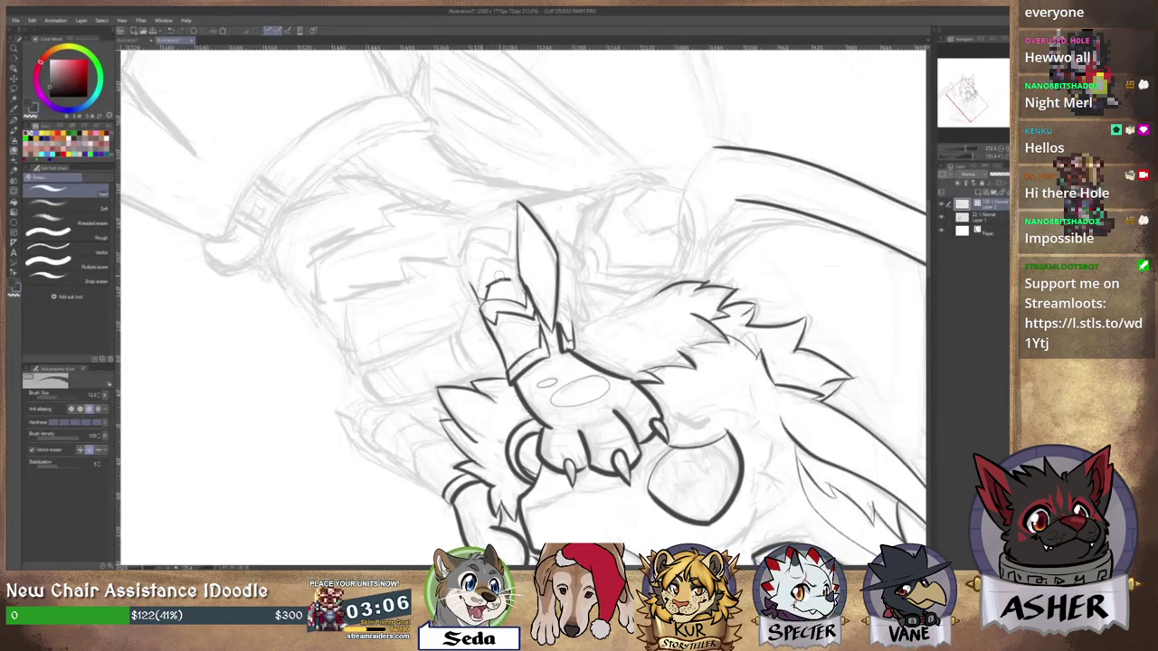
pyautogui.moveTo(479, 292); pyautogui.dragTo(499, 273)
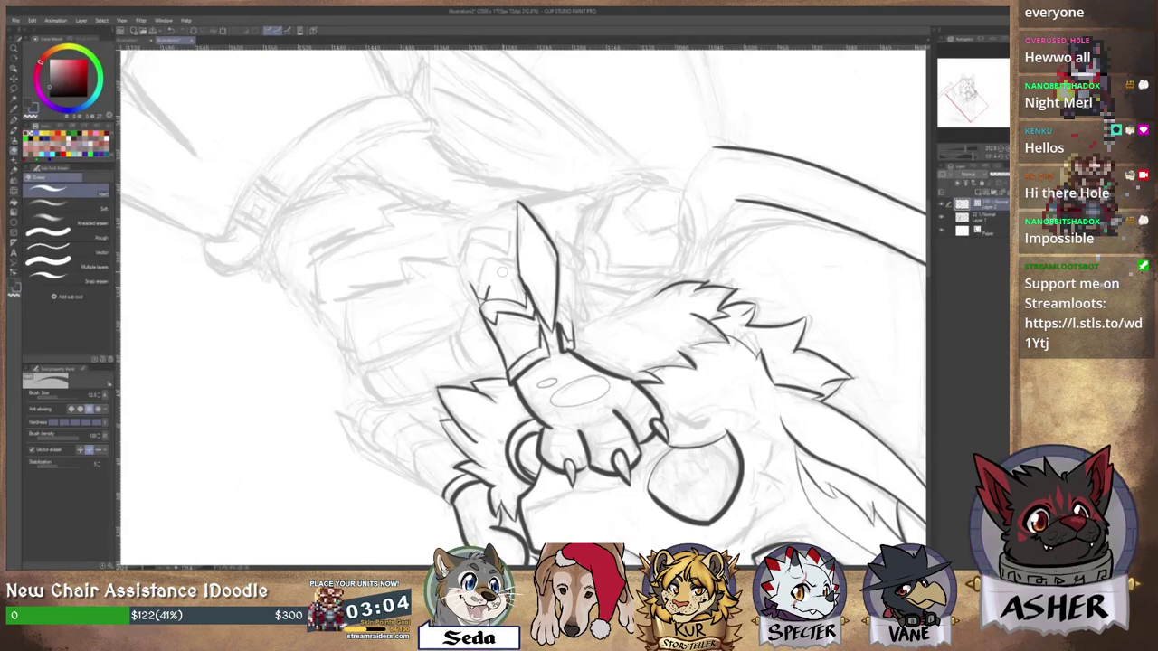
pyautogui.press('p')
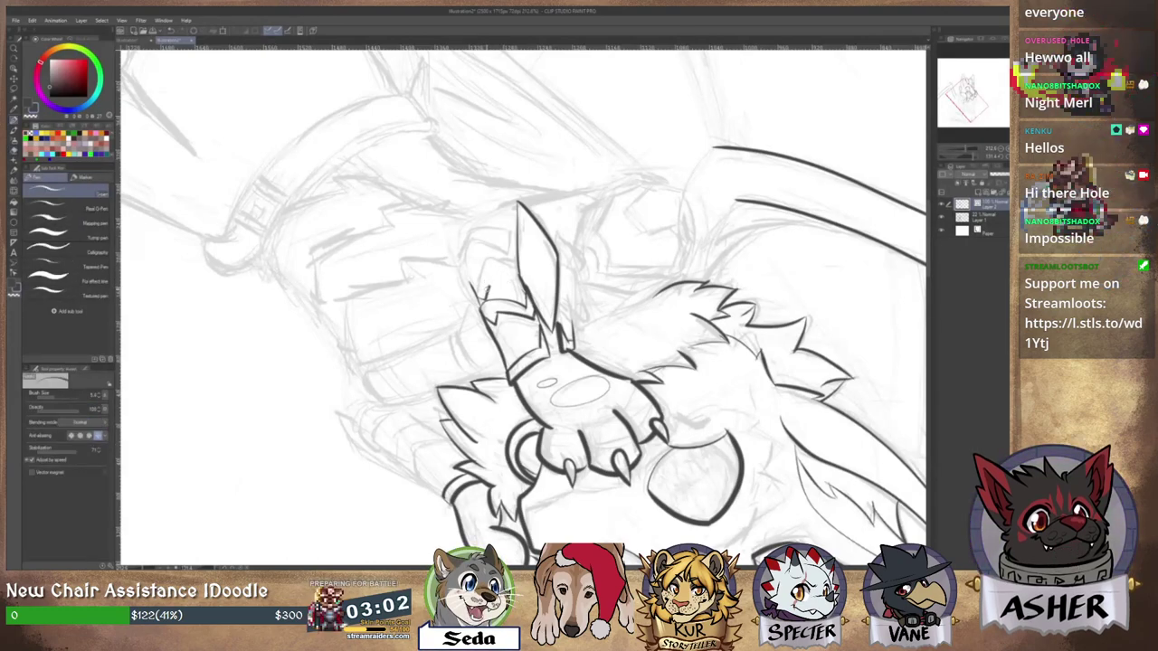
pyautogui.hotkey('ctrl', 'z')
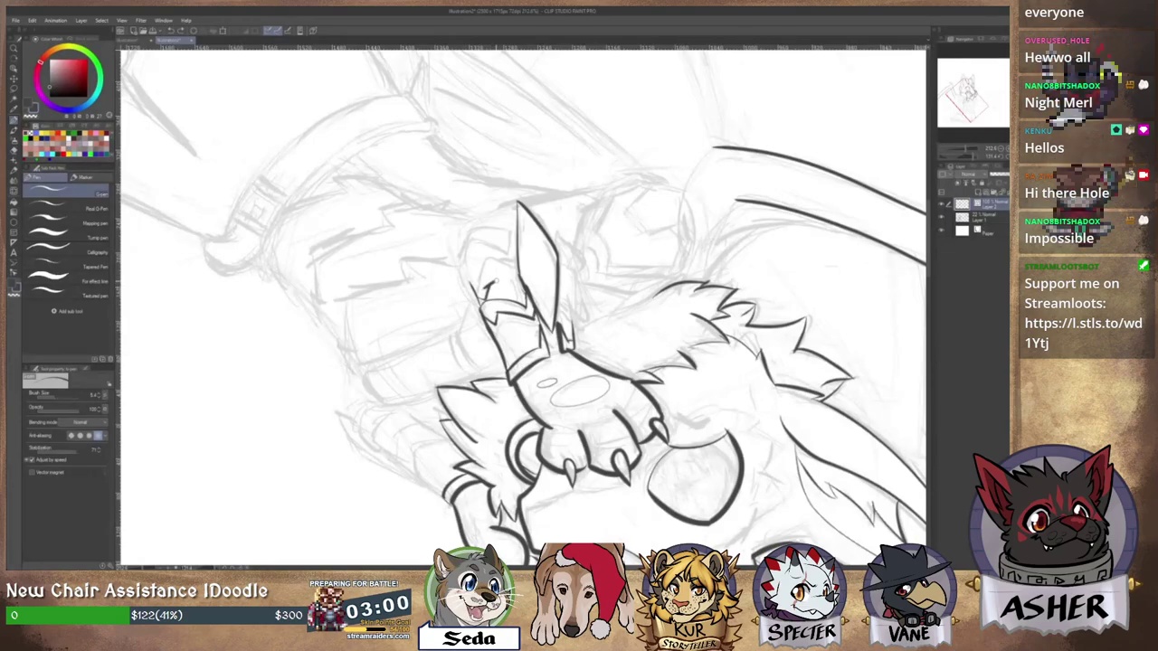
pyautogui.moveTo(492, 285); pyautogui.dragTo(513, 281)
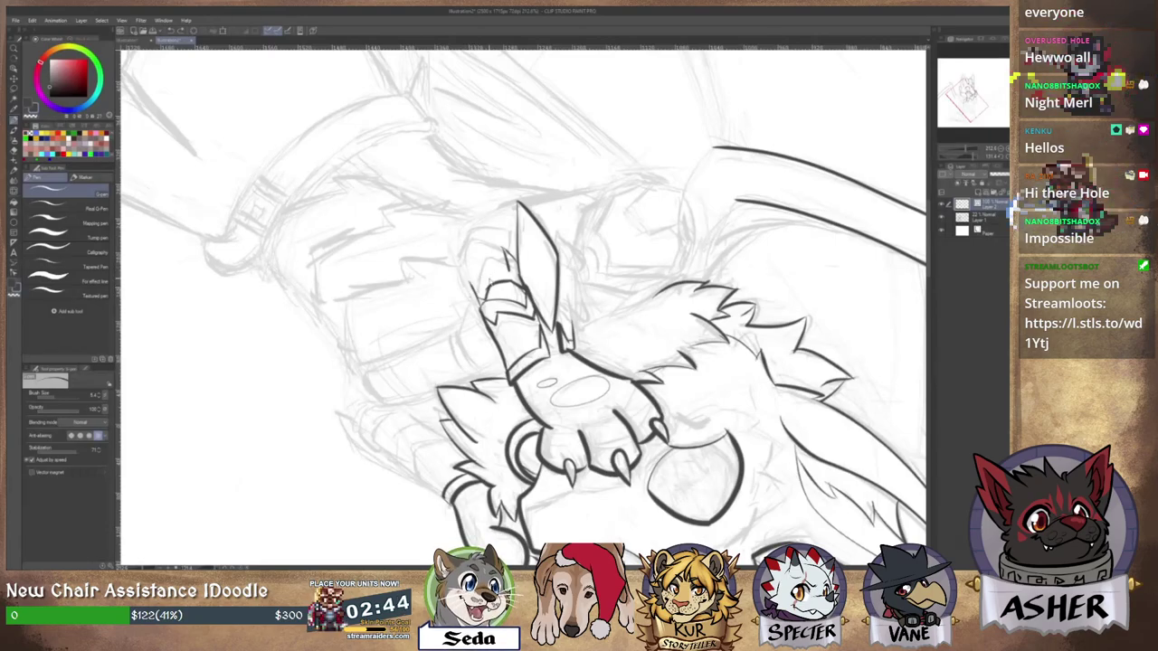
pyautogui.press('r')
pyautogui.moveTo(534, 237); pyautogui.dragTo(460, 265)
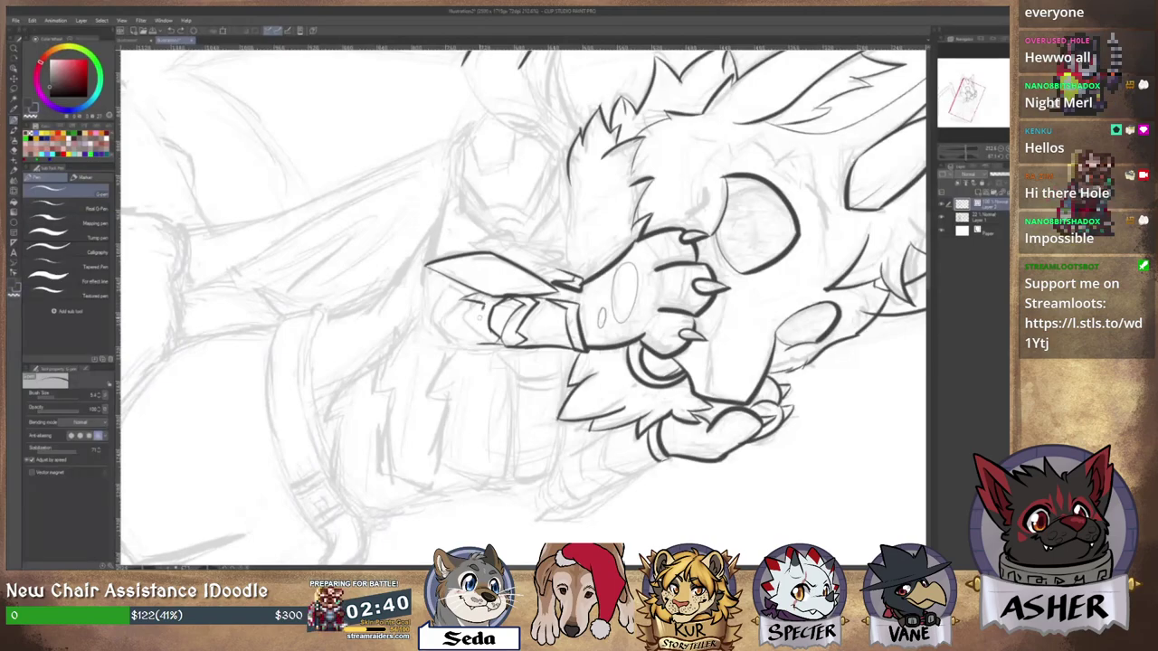
pyautogui.press('e')
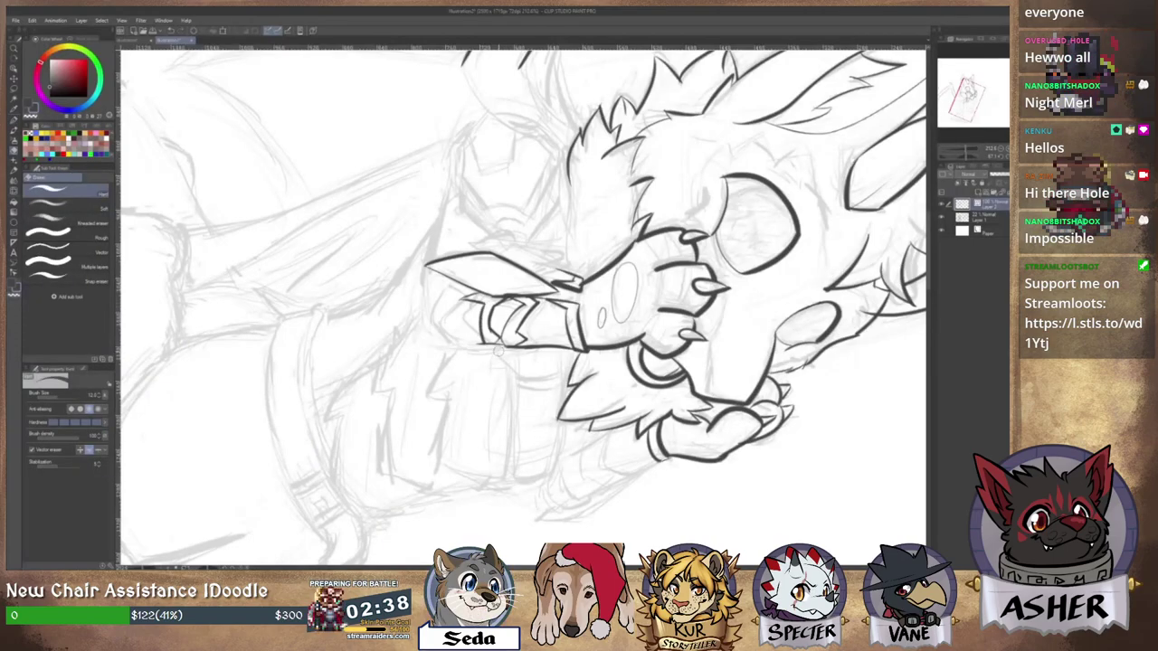
pyautogui.press('p')
# With the canvas rotated upright, ink the small jagged plate edges on the forearm behind the pointed plate.
pyautogui.scroll(-5, 534, 279)
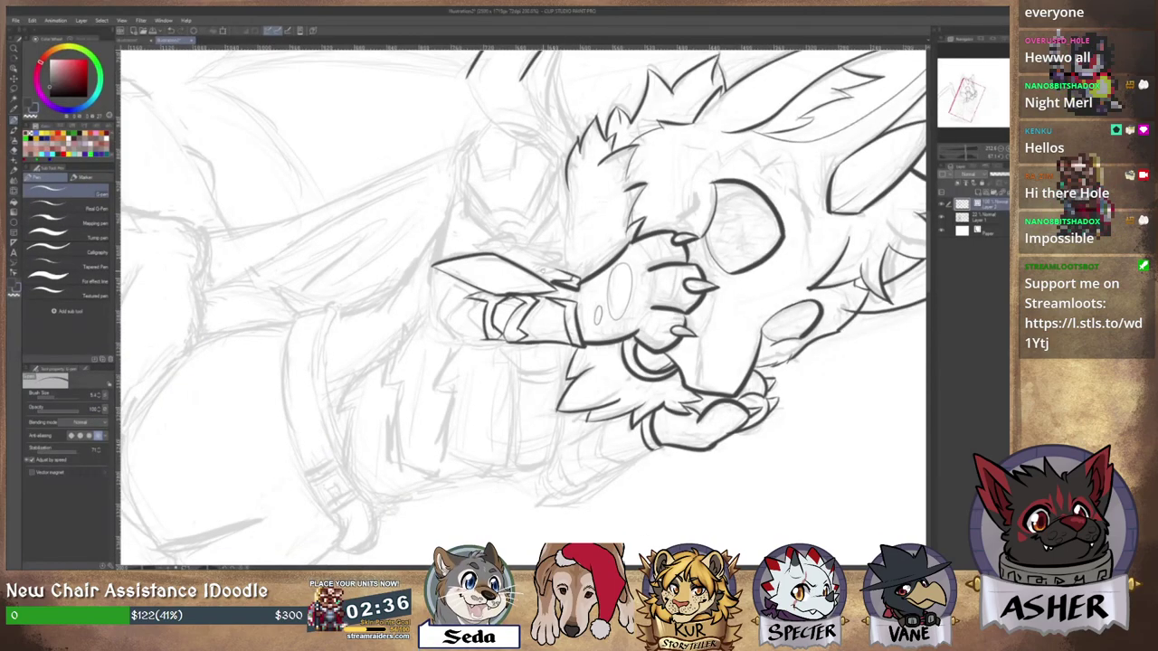
pyautogui.scroll(2, 543, 282)
pyautogui.press('r')
pyautogui.moveTo(631, 238); pyautogui.dragTo(465, 193)
pyautogui.press('p')
pyautogui.moveTo(459, 295); pyautogui.dragTo(491, 281)
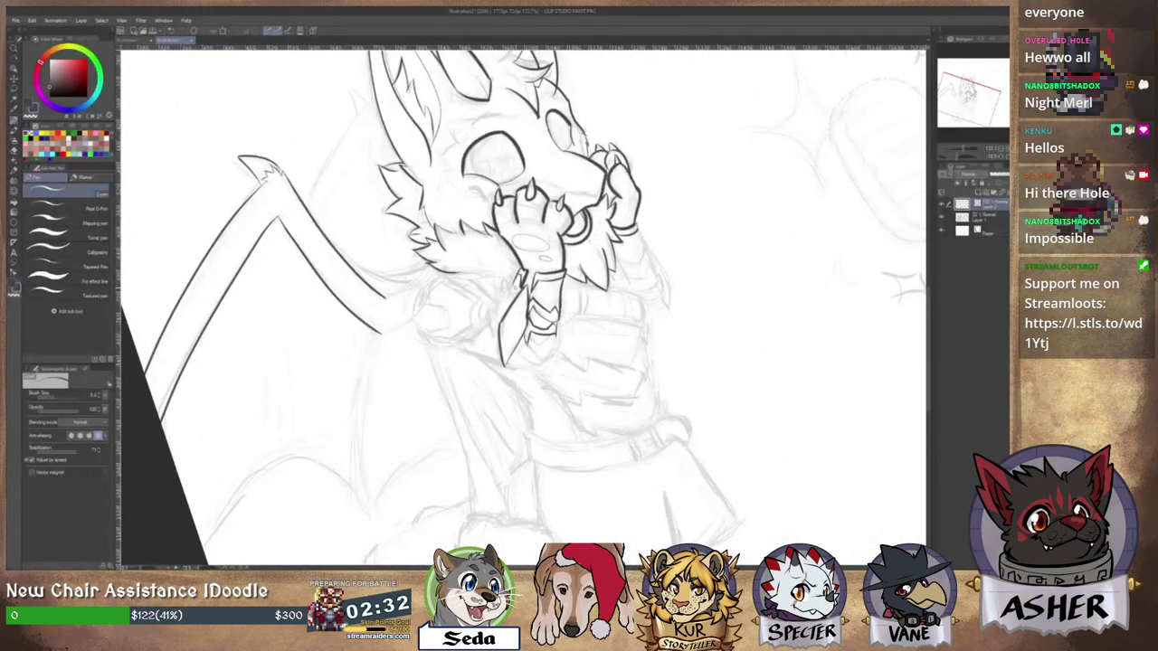
pyautogui.press('c')
pyautogui.scroll(4, 520, 283)
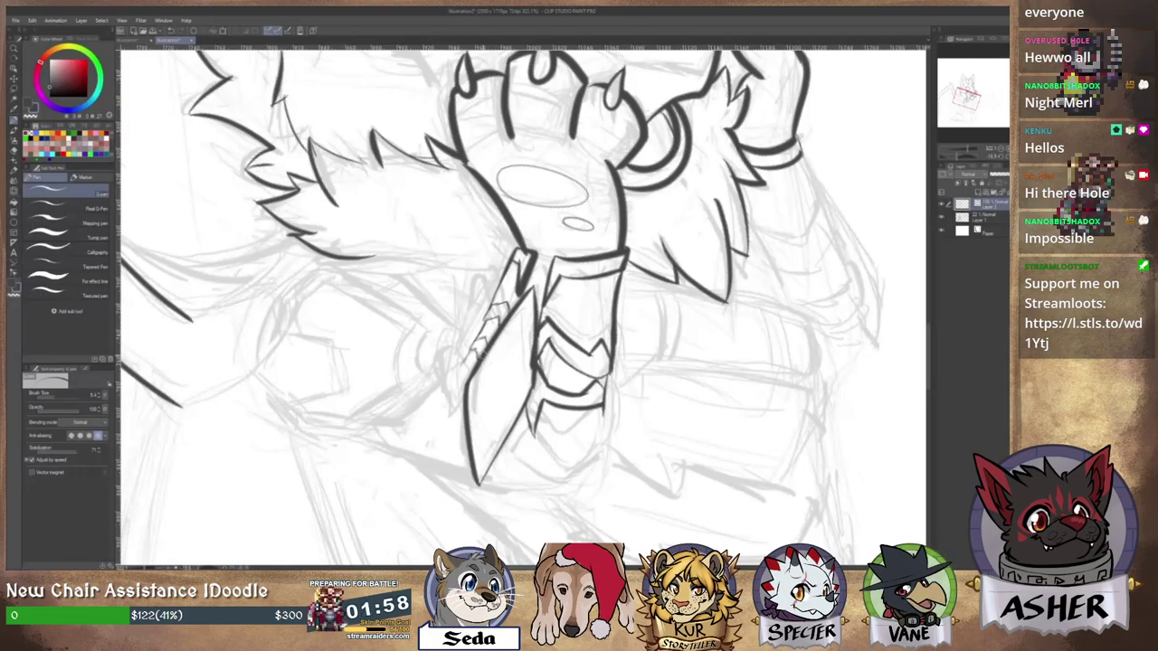
# Ink the rounded elbow outline from the pointed plate around to the forearm's outer edge and tidy the joins.
pyautogui.press('e')
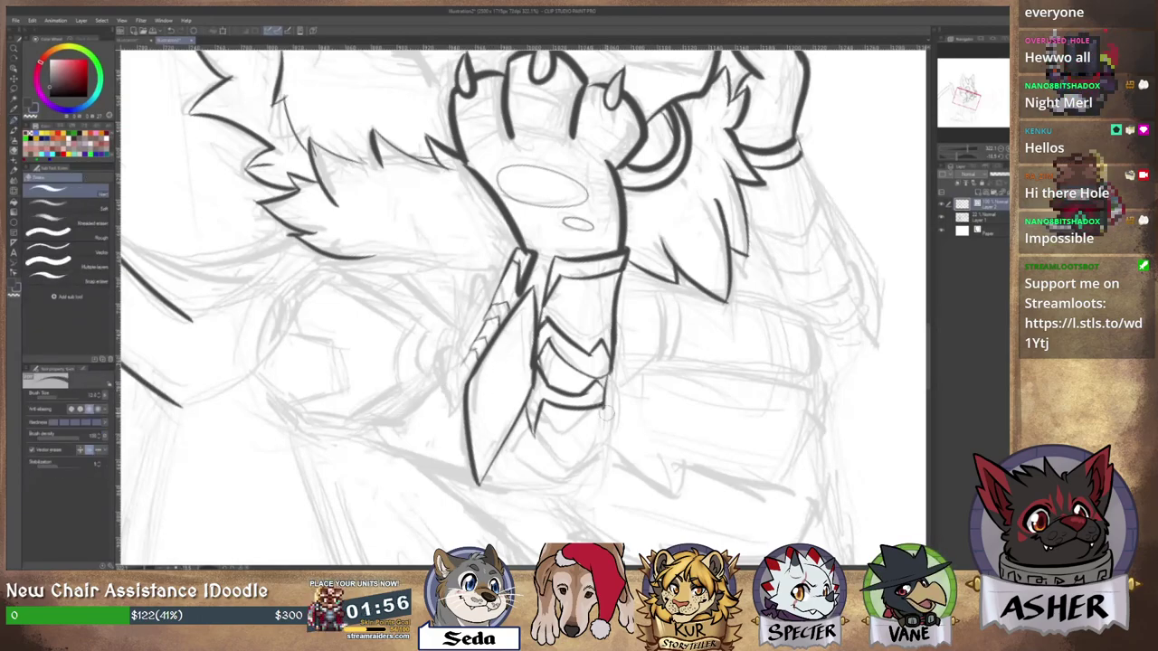
pyautogui.press('p')
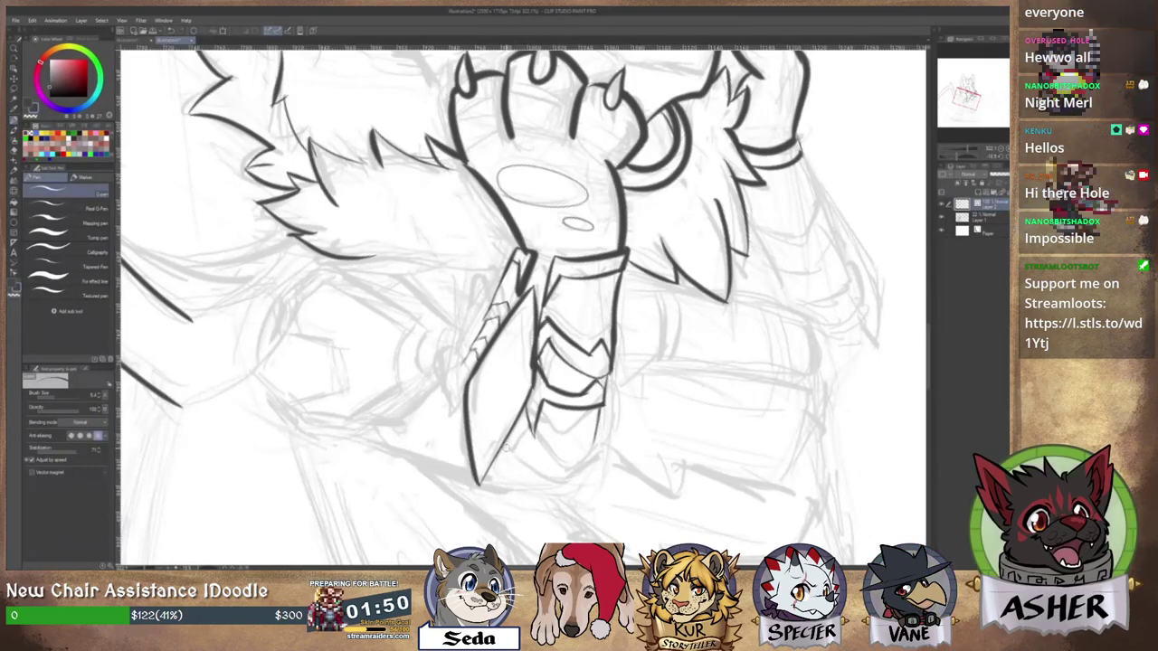
pyautogui.moveTo(495, 440); pyautogui.dragTo(558, 478)
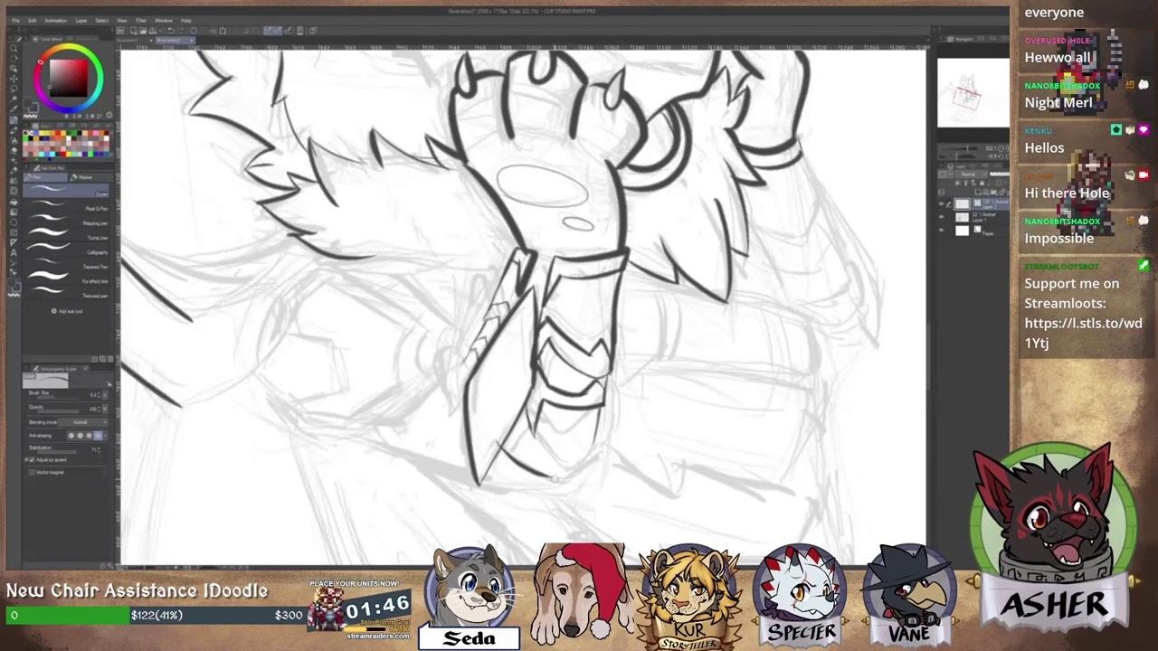
pyautogui.moveTo(558, 476); pyautogui.dragTo(595, 451)
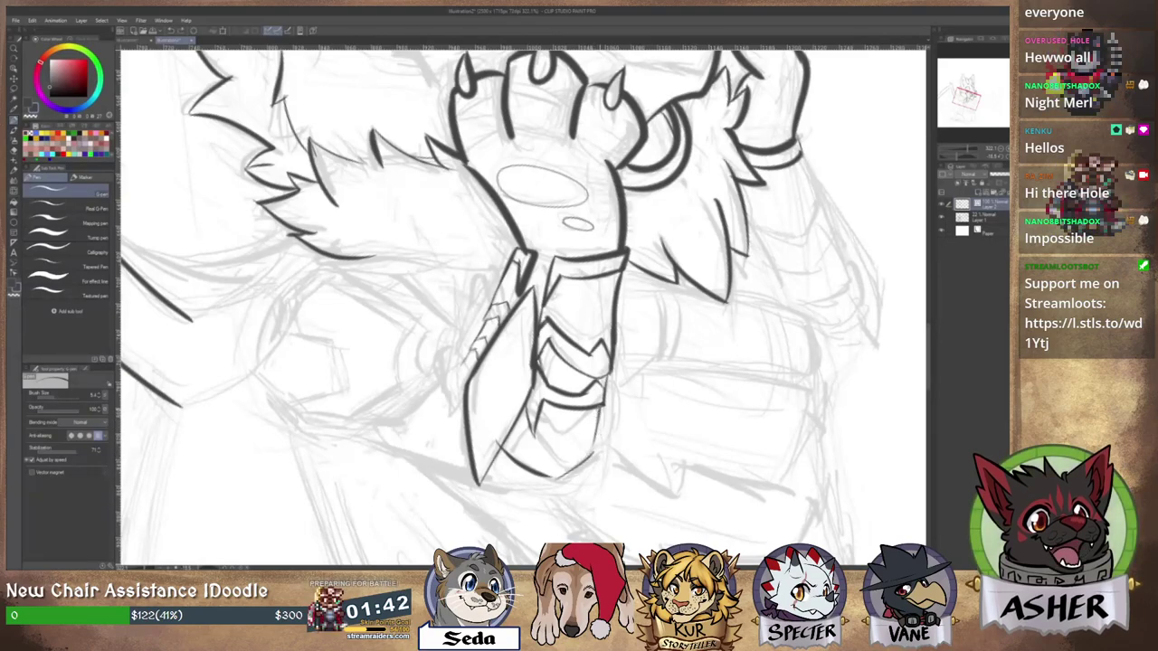
pyautogui.moveTo(592, 455); pyautogui.dragTo(602, 411)
pyautogui.press('e')
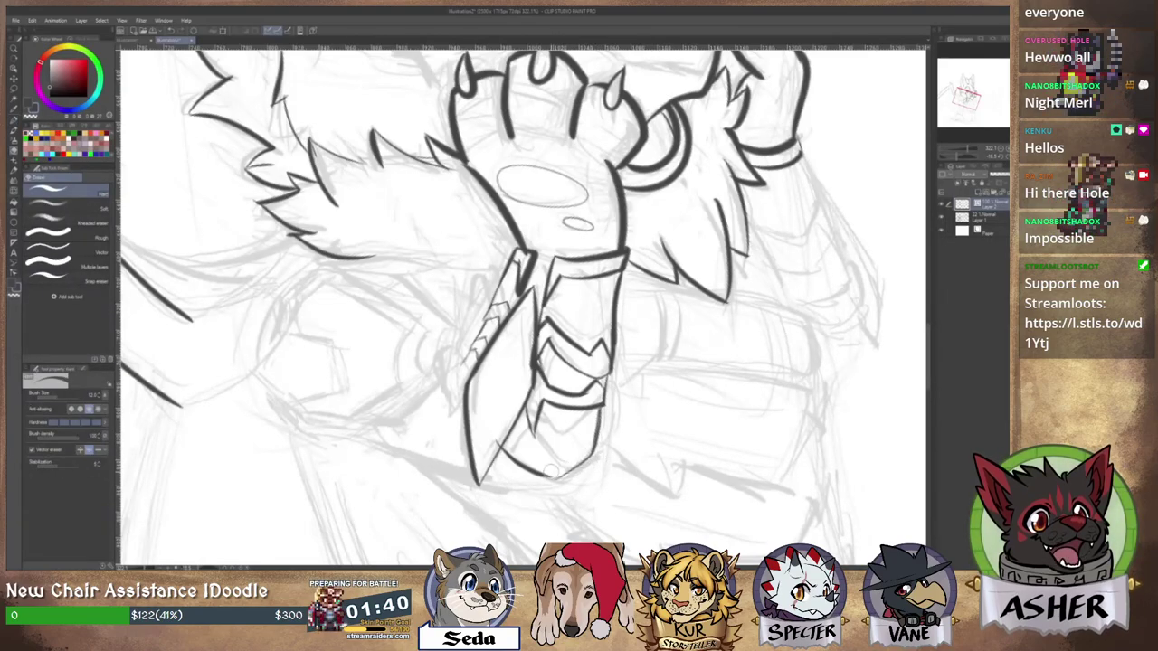
pyautogui.press('p')
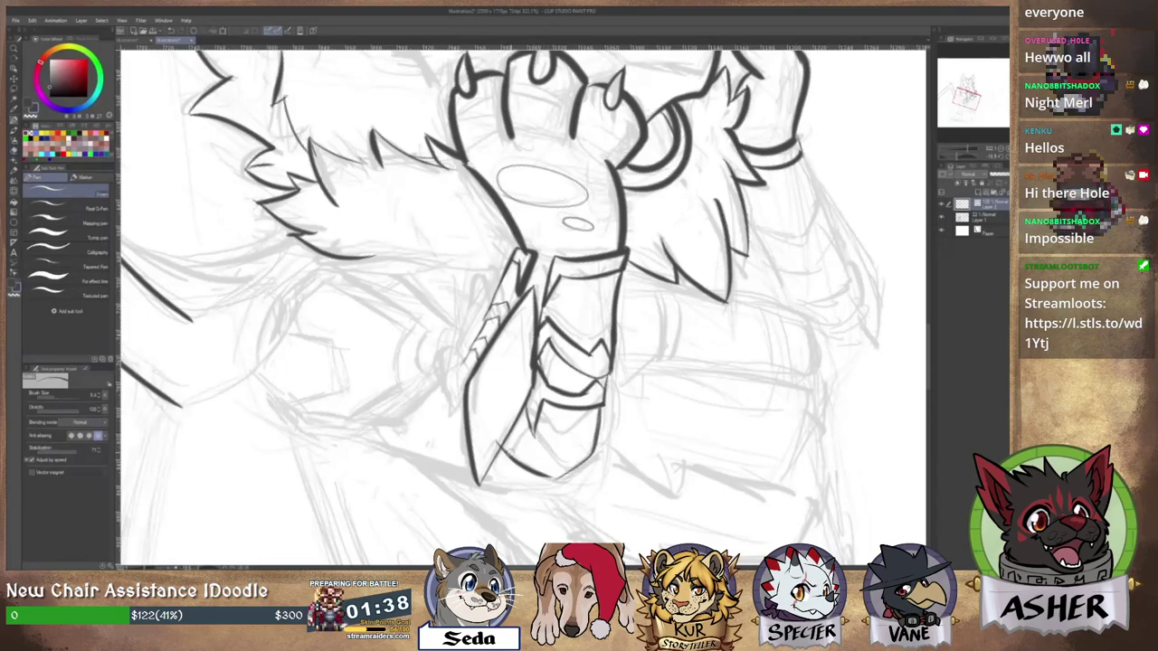
# With the canvas rotated sideways, ink the inner band line with its jagged tip across the elbow segment.
pyautogui.hotkey('shift', 'space')
pyautogui.moveTo(678, 396); pyautogui.dragTo(543, 348)
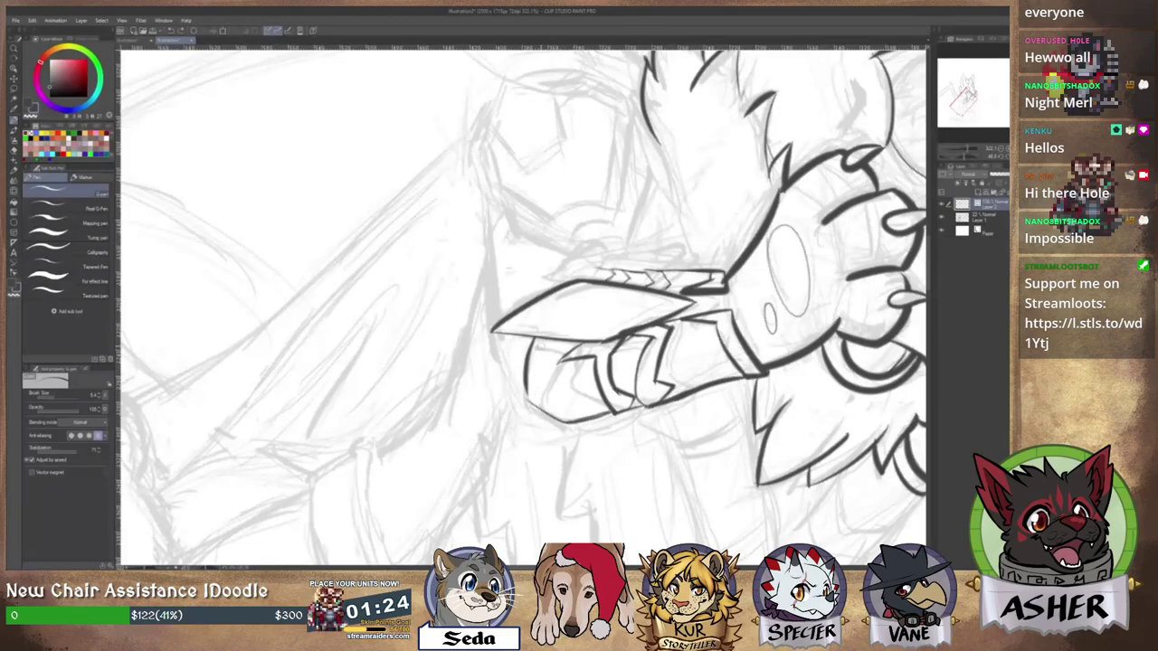
pyautogui.moveTo(546, 392)
pyautogui.mouseDown()
pyautogui.moveTo(595, 413)
pyautogui.moveTo(559, 419)
pyautogui.mouseUp()
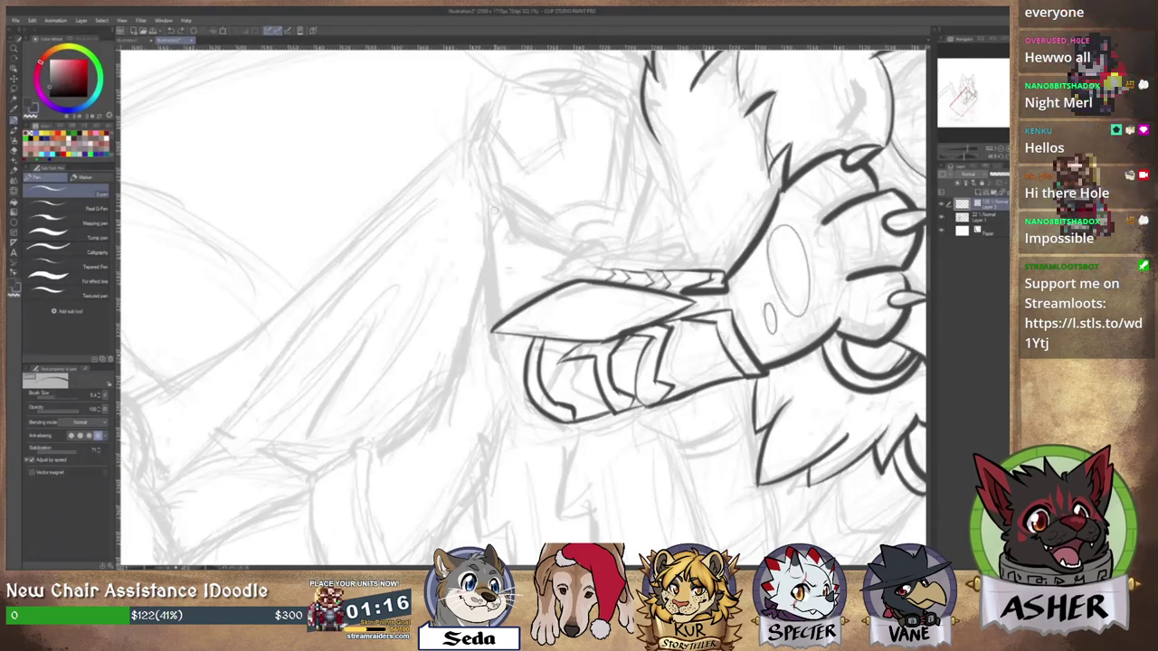
pyautogui.moveTo(489, 197); pyautogui.dragTo(508, 390)
pyautogui.hotkey('ctrl', 'z')
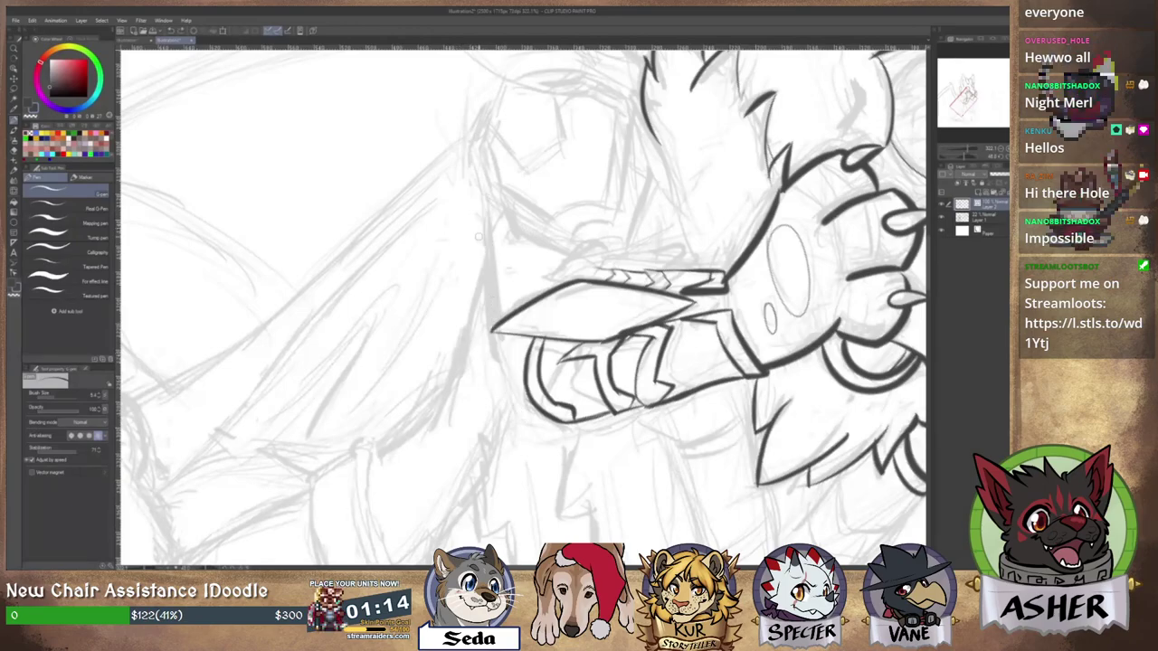
# Ink the upper arm's lower edge curving down into the elbow behind the pointed plate, and trim the overlap at the plate's tip.
pyautogui.moveTo(486, 217)
pyautogui.mouseDown()
pyautogui.moveTo(507, 353)
pyautogui.moveTo(535, 403)
pyautogui.mouseUp()
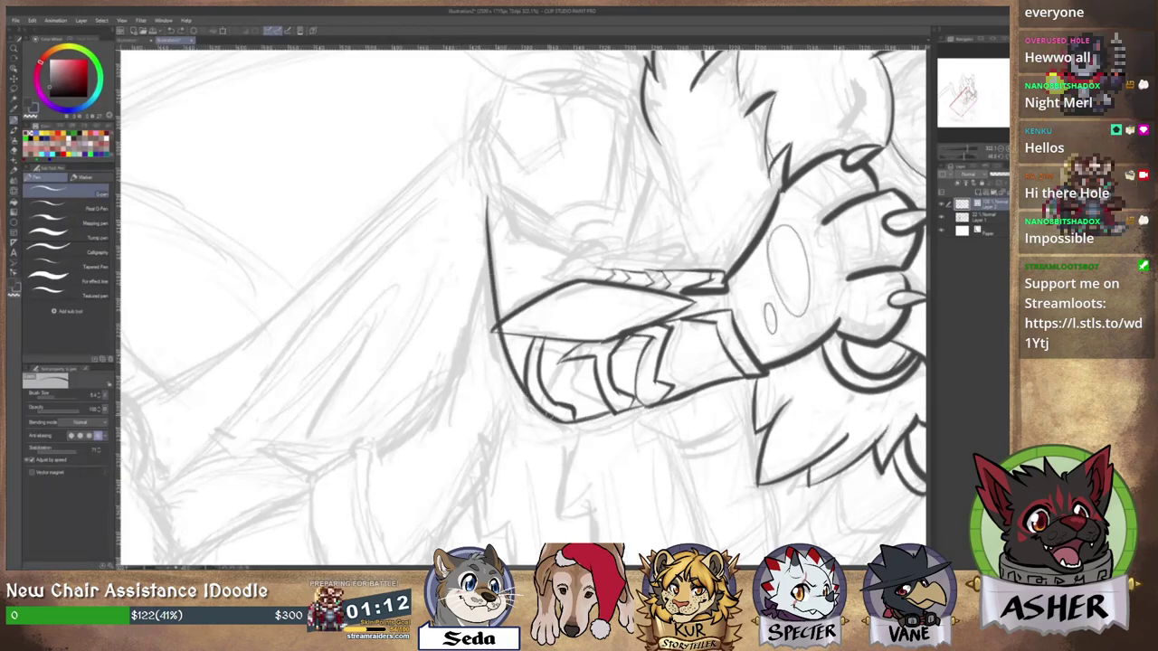
pyautogui.press('e')
pyautogui.moveTo(508, 330)
pyautogui.mouseDown()
pyautogui.moveTo(534, 337)
pyautogui.moveTo(503, 330)
pyautogui.mouseUp()
pyautogui.press('p')
pyautogui.press('e')
pyautogui.press('p')
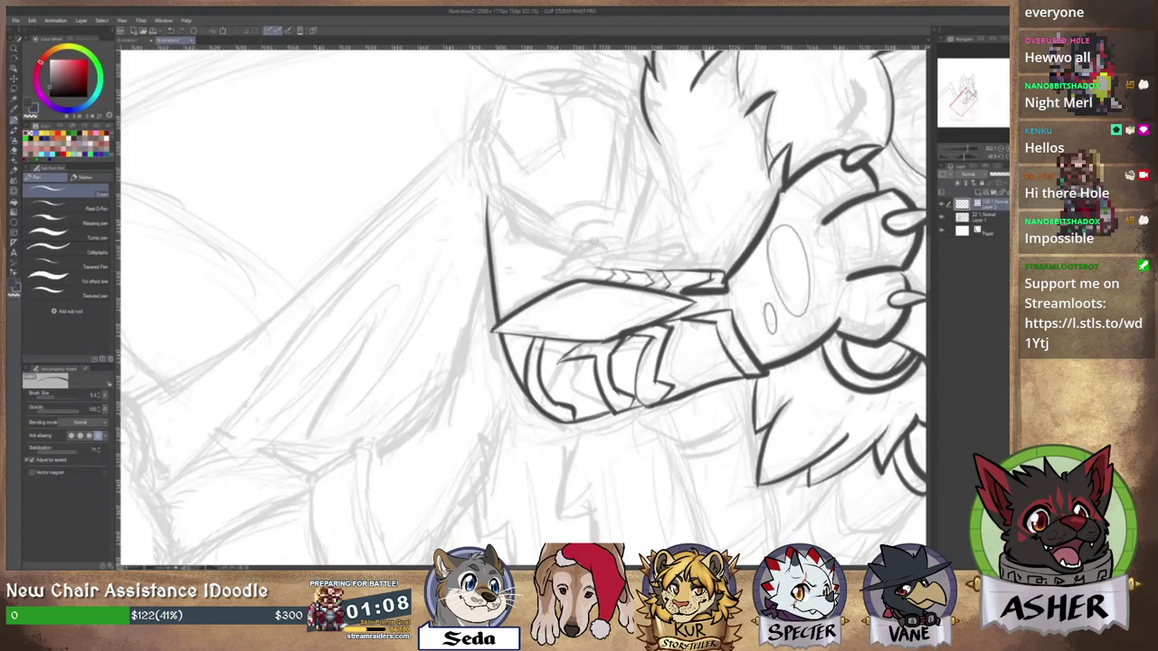
# Erase the inner band line across the elbow segment, re-ink it closer to the outer edge, and close the small side plates' outline against the pointed plate.
pyautogui.hotkey('shift', 'space')
pyautogui.moveTo(639, 238); pyautogui.dragTo(492, 265)
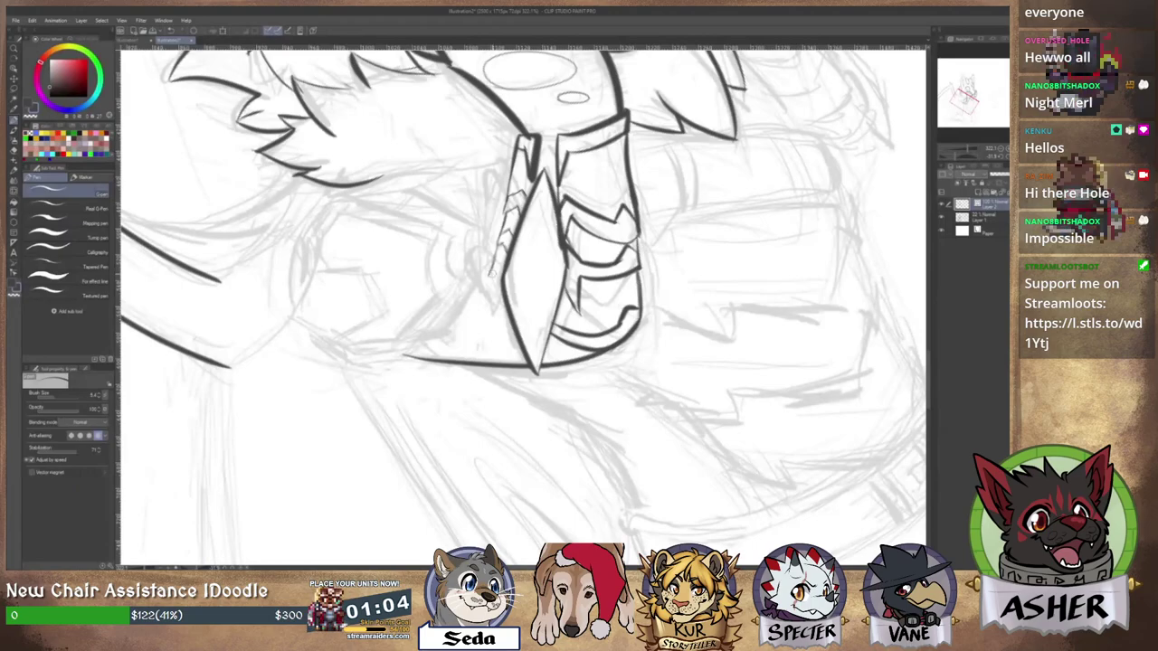
pyautogui.press('e')
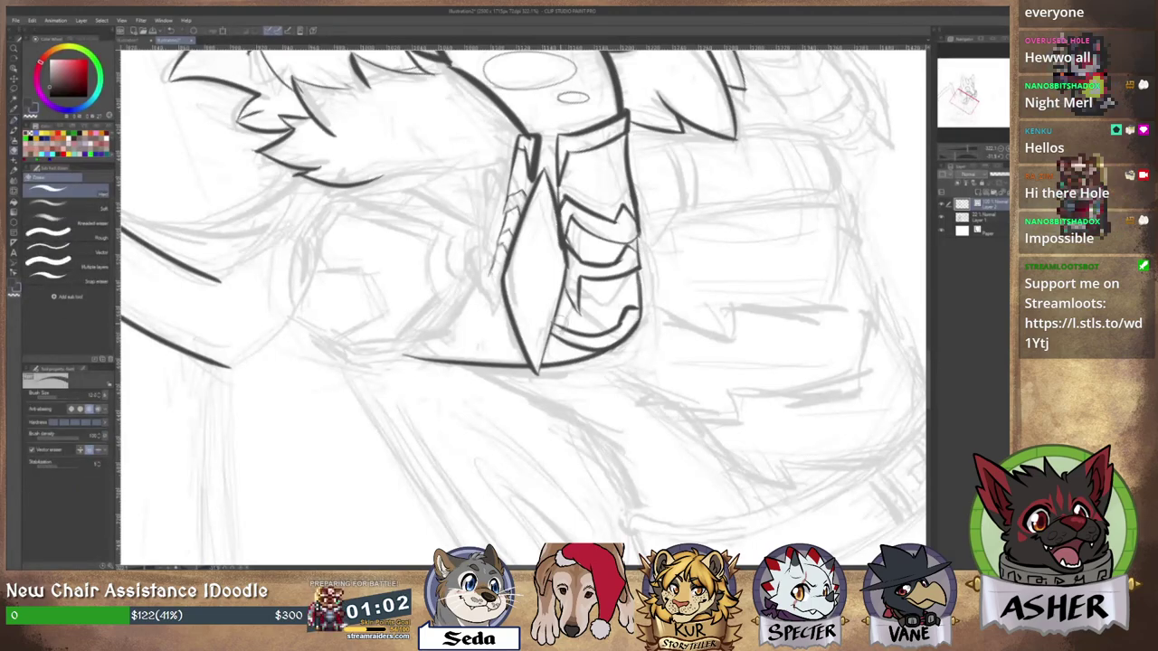
pyautogui.click(587, 336)
pyautogui.press('p')
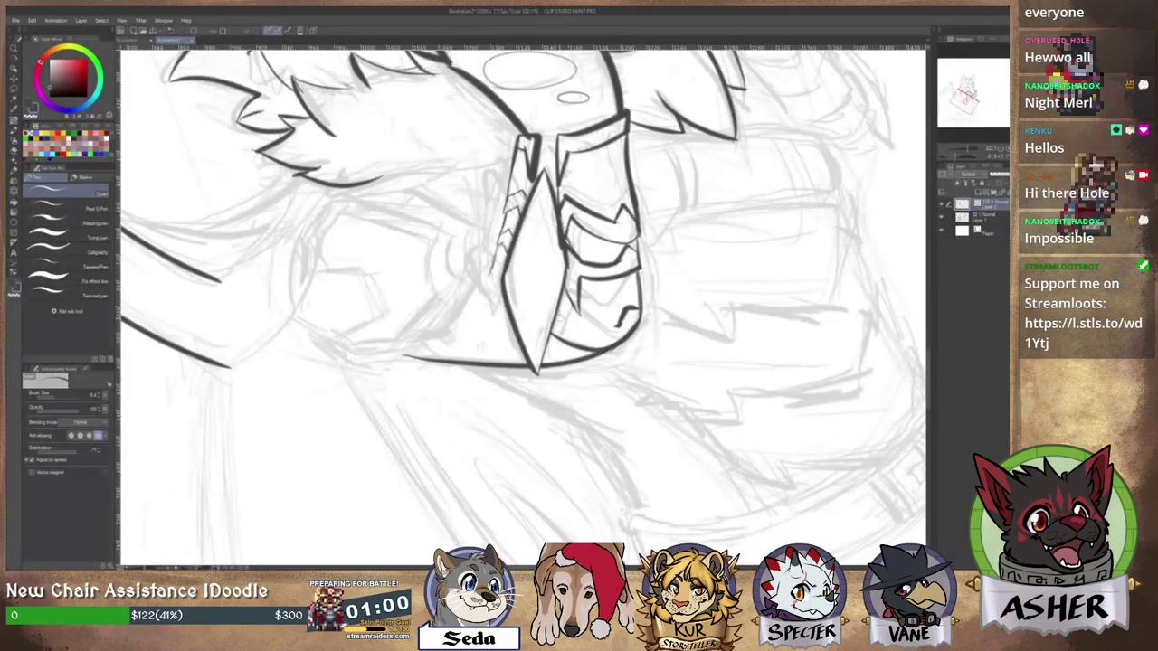
pyautogui.press('e')
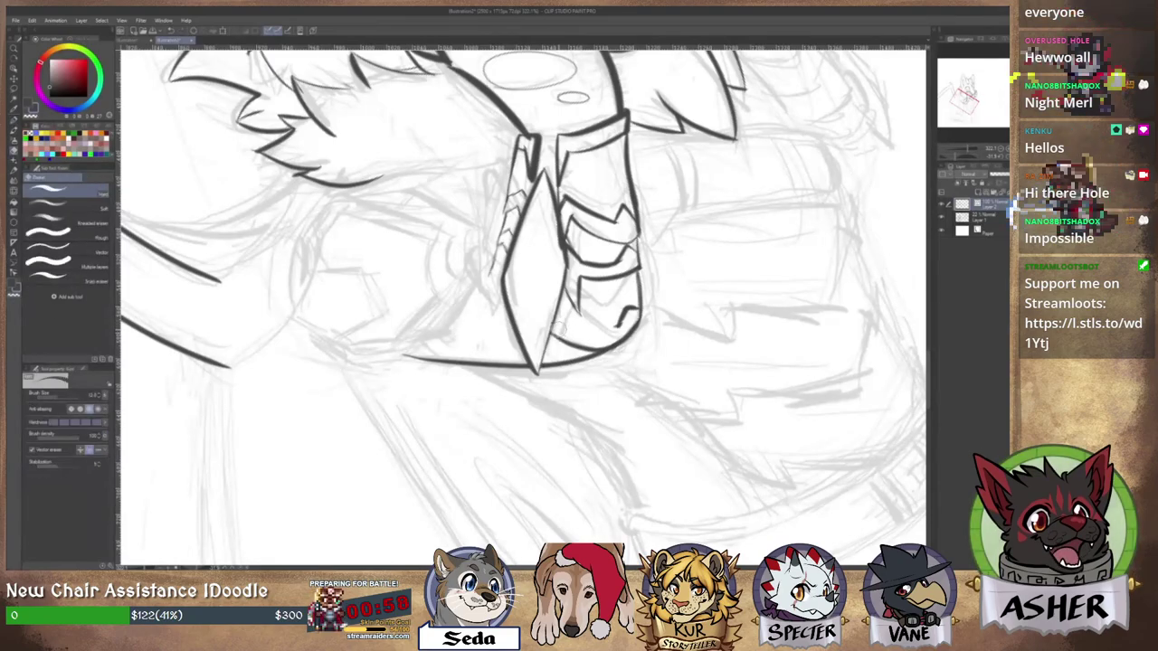
pyautogui.press('p')
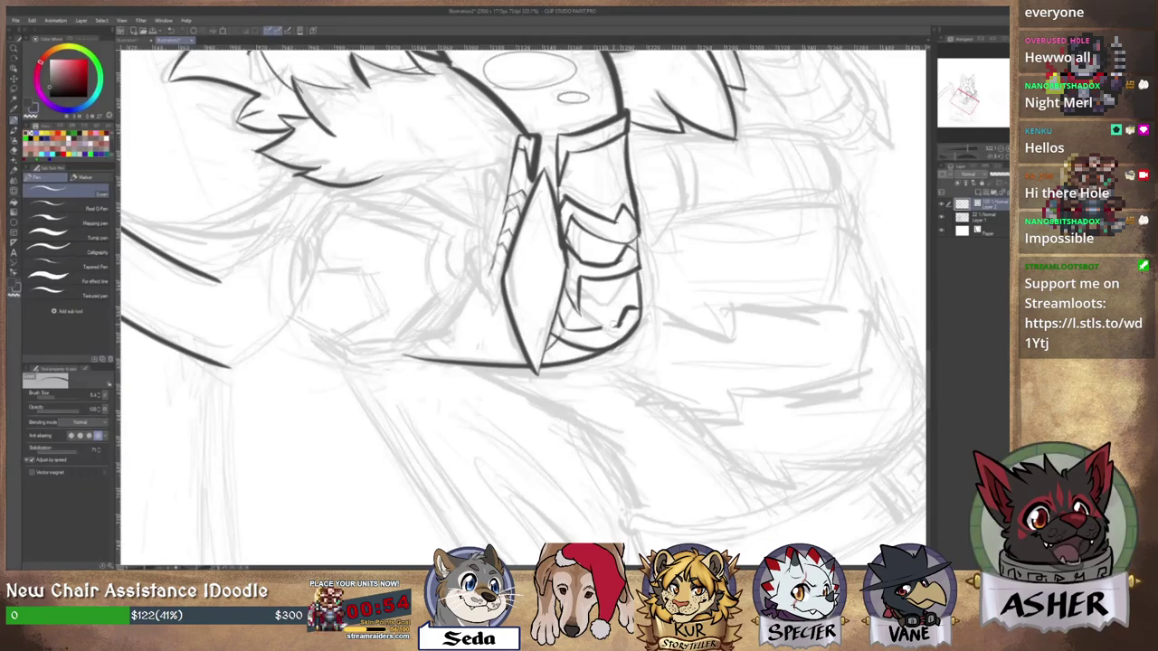
pyautogui.moveTo(580, 337)
pyautogui.mouseDown()
pyautogui.moveTo(623, 327)
pyautogui.moveTo(605, 335)
pyautogui.mouseUp()
pyautogui.hotkey('ctrl', 'z')
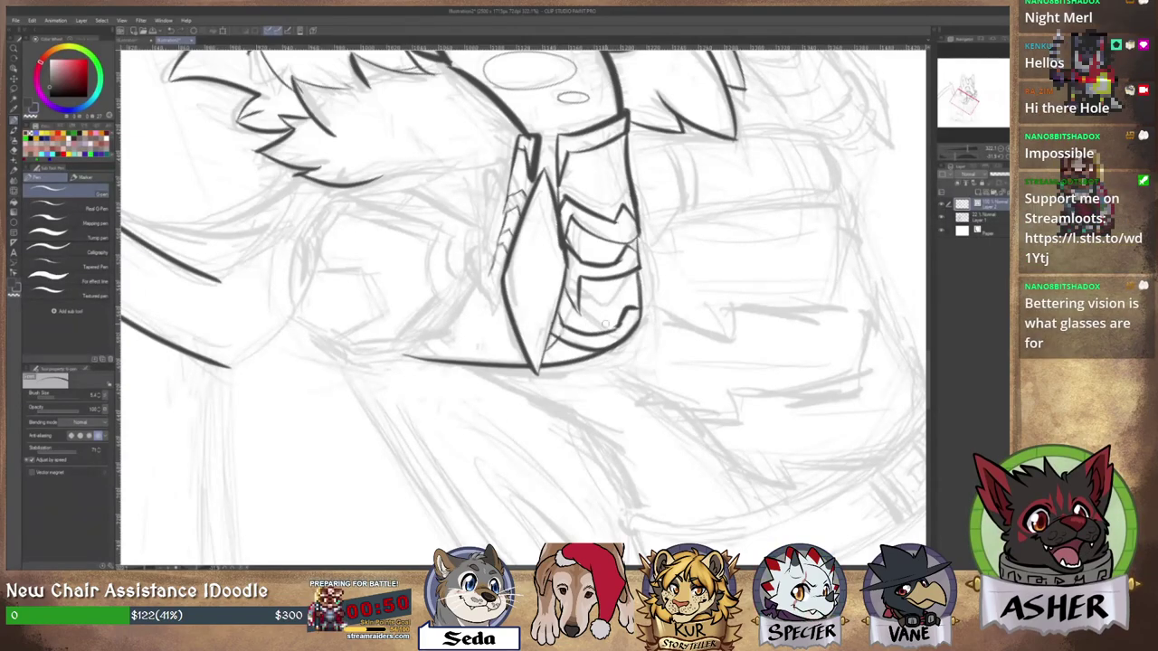
pyautogui.press('e')
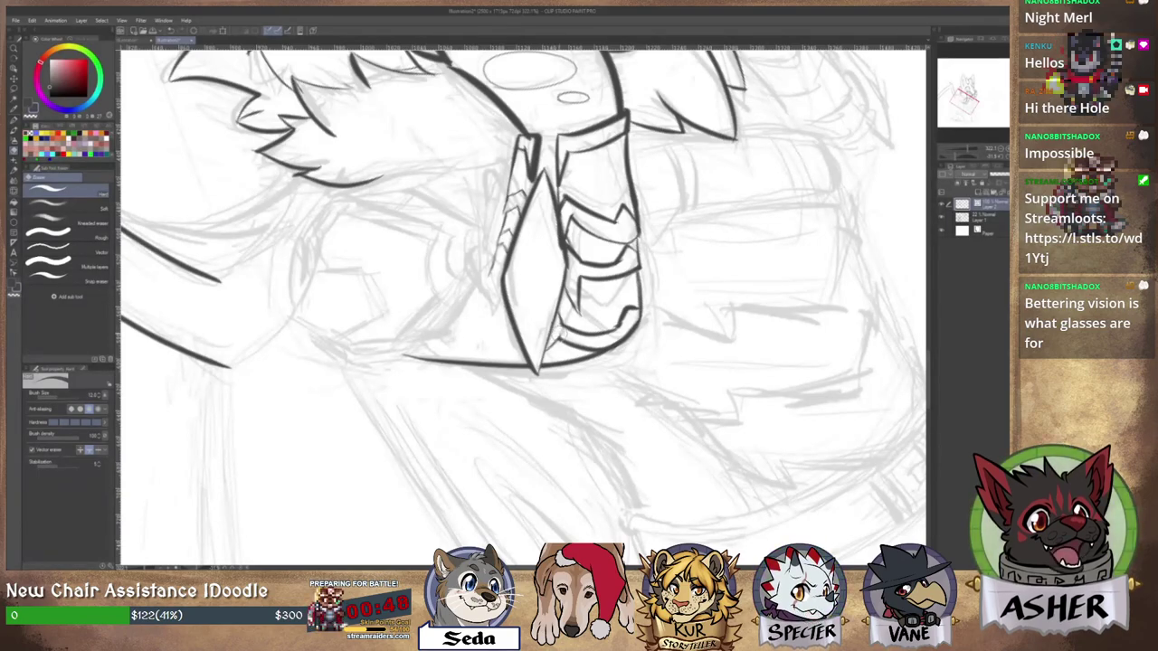
pyautogui.press('p')
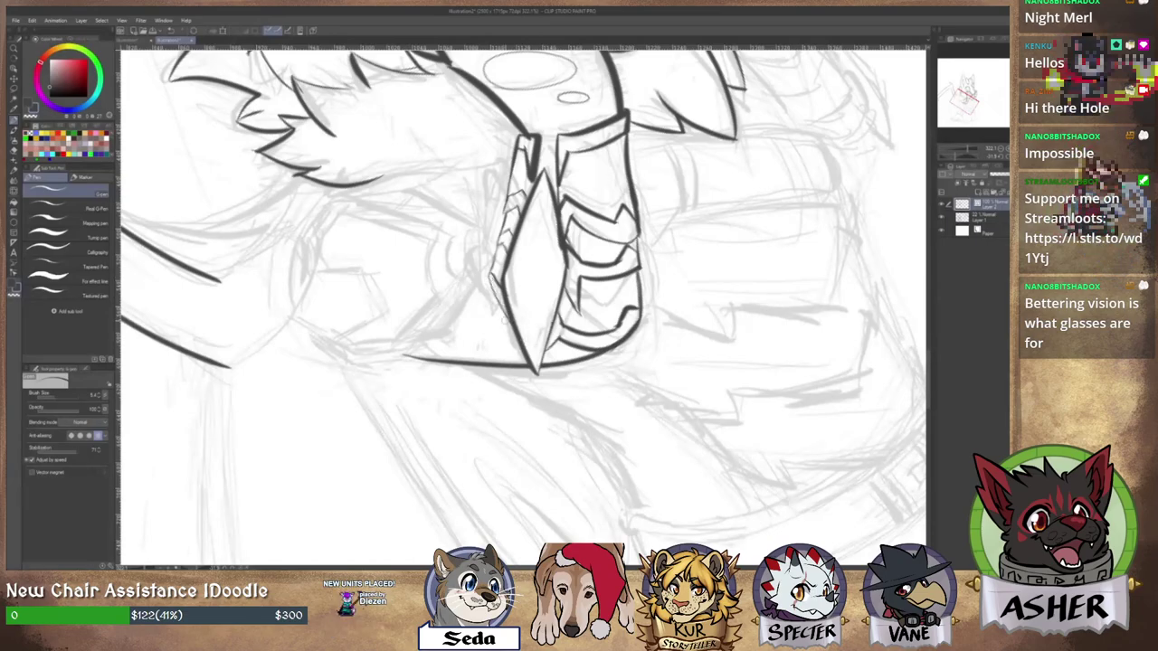
# Ink the outer edge of the far wing's arm, rising from behind the near wing towards the ear, and clean up the stroke.
pyautogui.moveTo(547, 183)
pyautogui.mouseDown()
pyautogui.moveTo(588, 204)
pyautogui.moveTo(566, 373)
pyautogui.moveTo(652, 271)
pyautogui.moveTo(608, 230)
pyautogui.mouseUp()
pyautogui.scroll(-3, 651, 271)
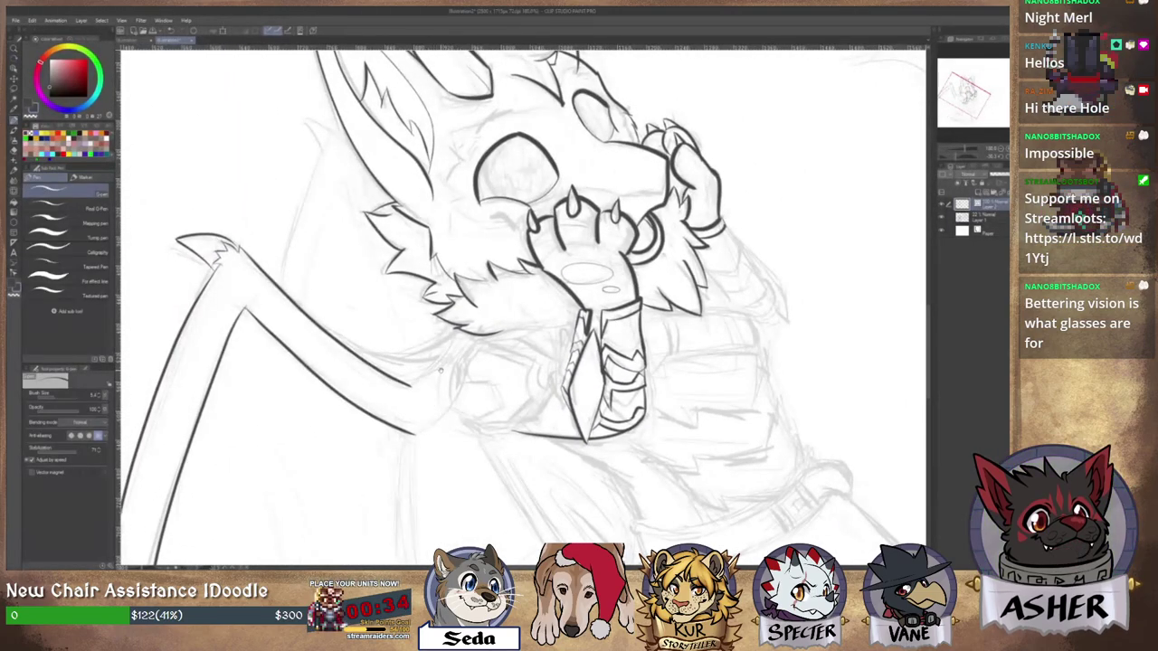
pyautogui.moveTo(432, 411); pyautogui.dragTo(518, 432)
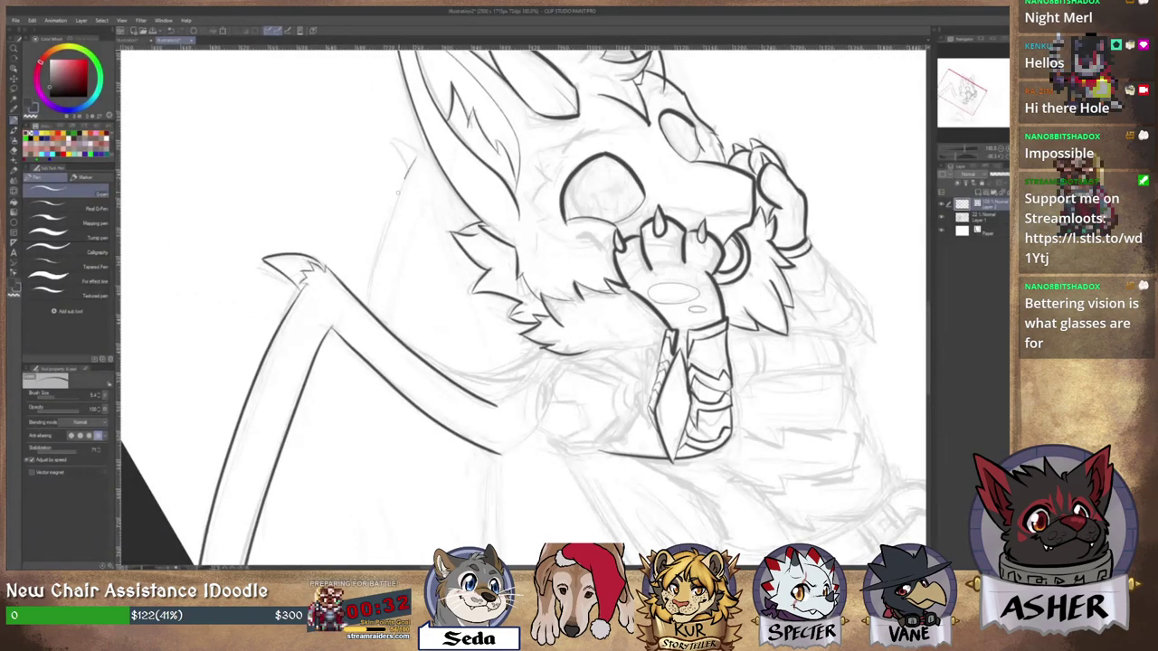
pyautogui.moveTo(382, 255); pyautogui.dragTo(371, 335)
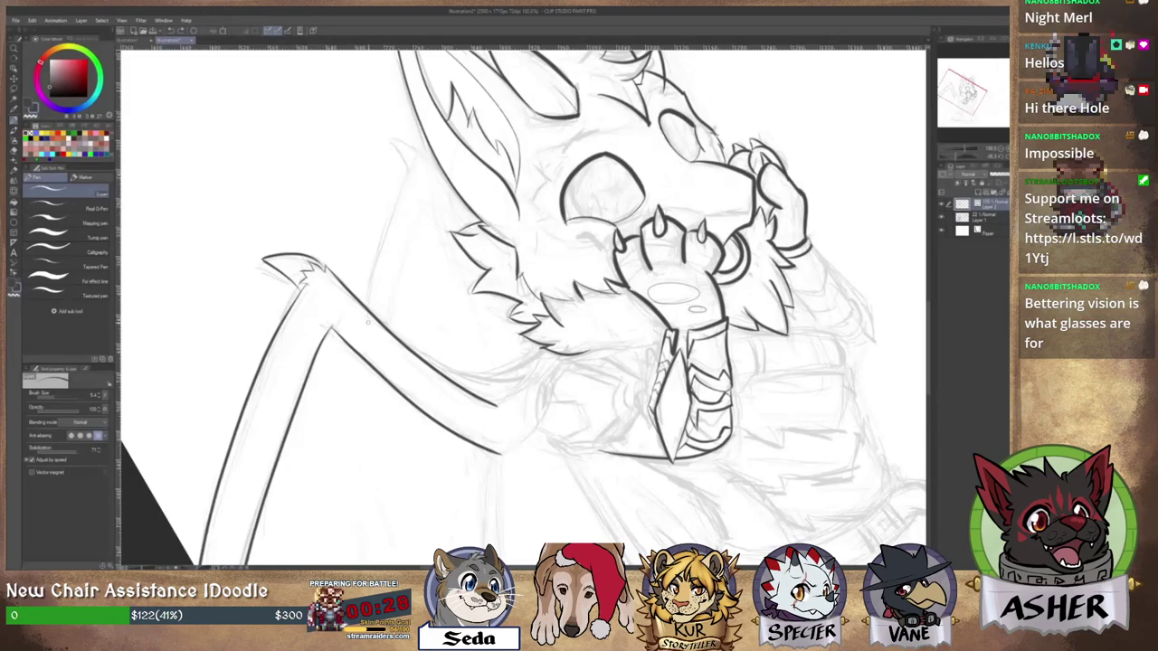
pyautogui.press('e')
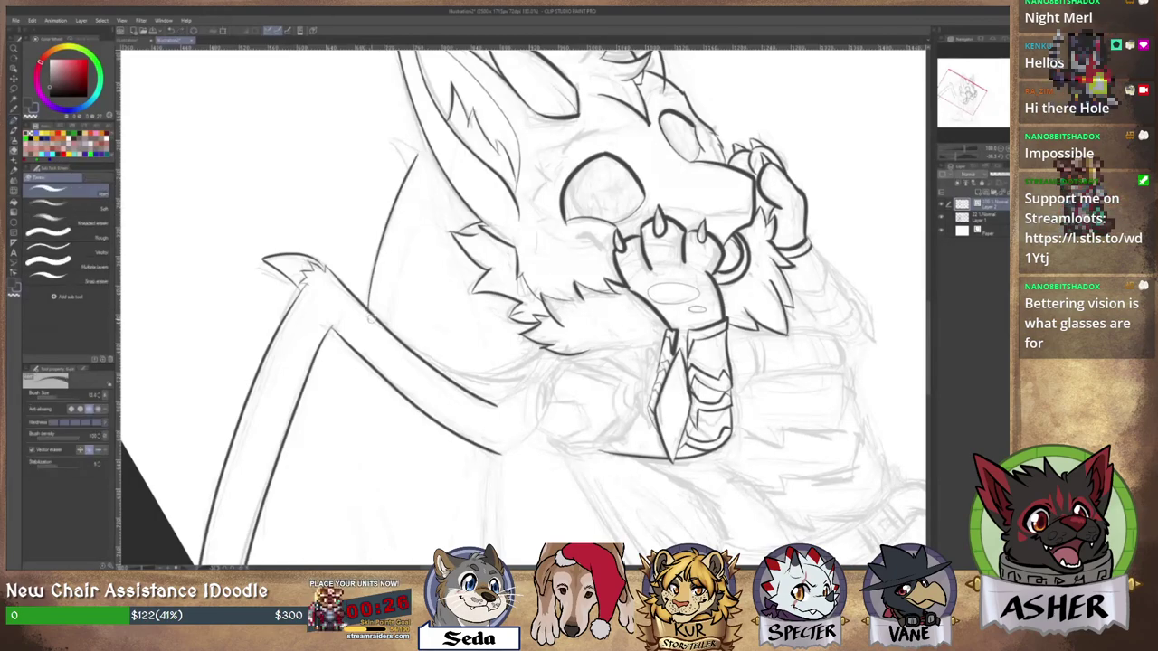
pyautogui.press('p')
pyautogui.press('e')
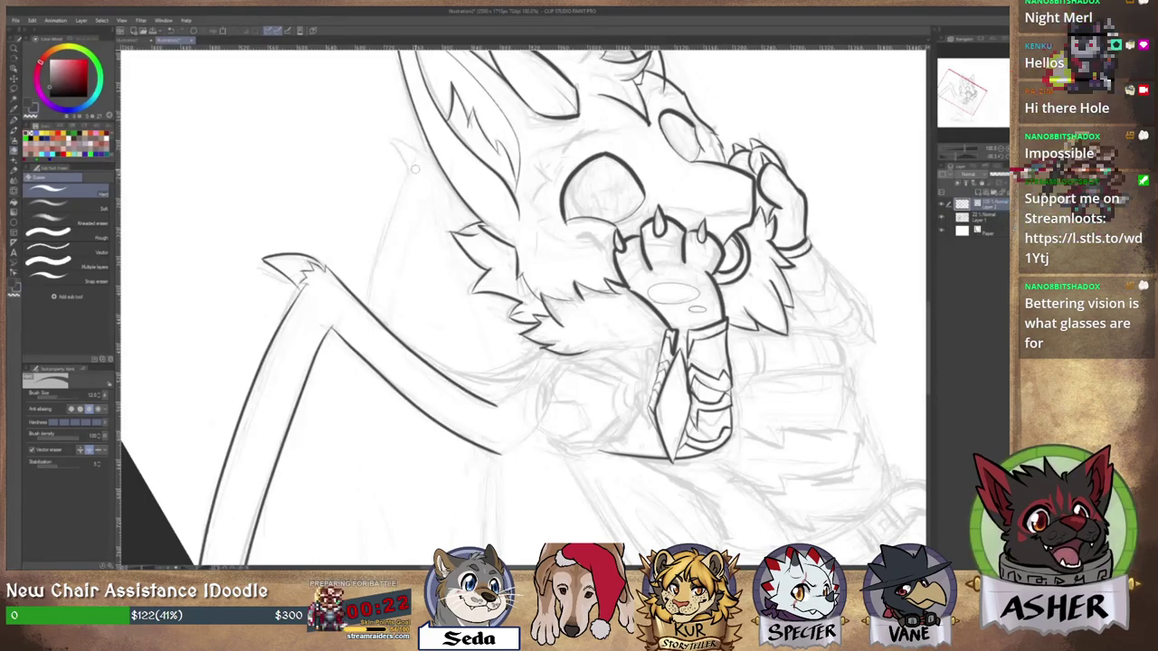
pyautogui.moveTo(369, 308); pyautogui.dragTo(412, 155)
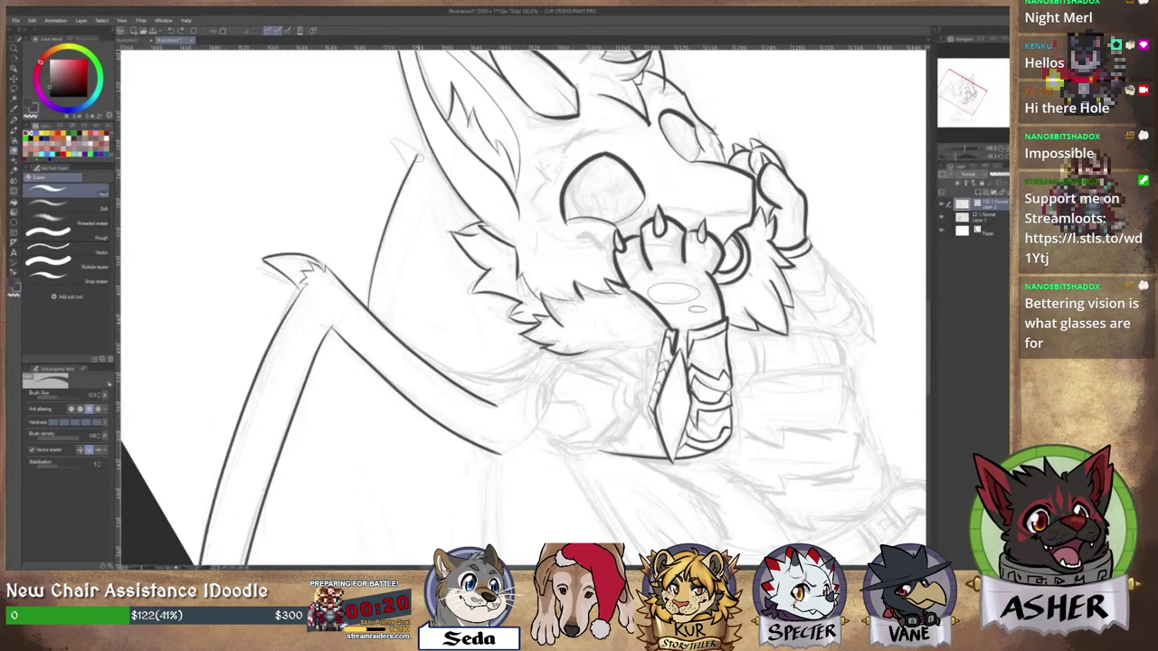
# Ink the small pointed claw with its jagged base on top of the far wing's joint and erase the overlapping ends.
pyautogui.press('p')
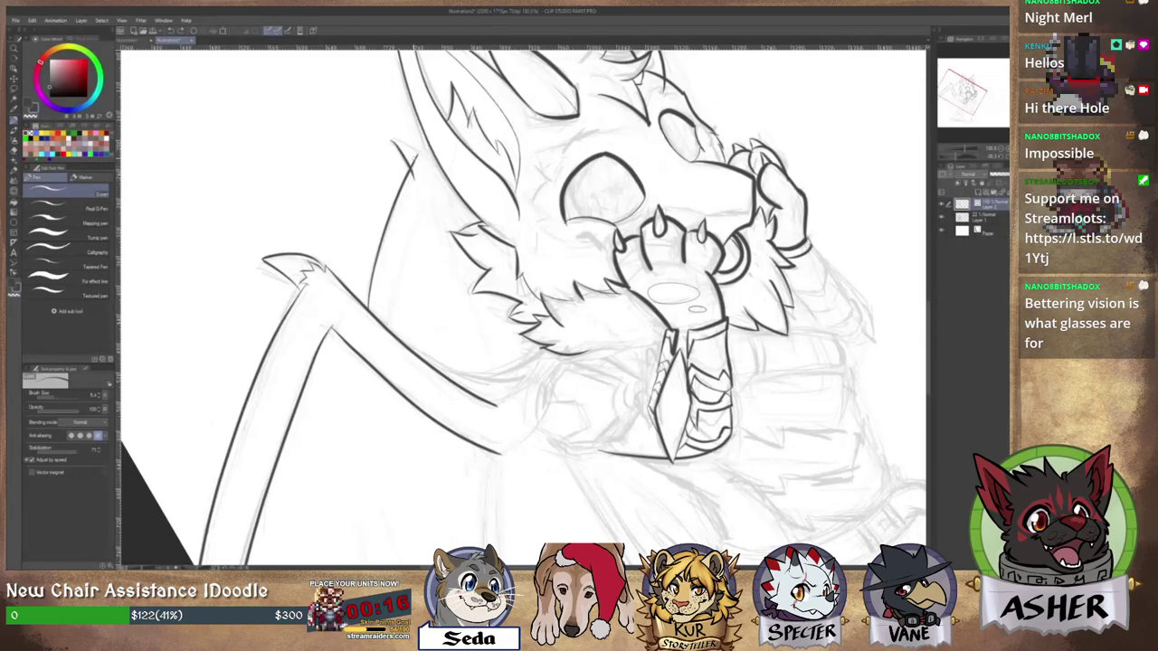
pyautogui.press('r')
pyautogui.moveTo(393, 141); pyautogui.dragTo(439, 112)
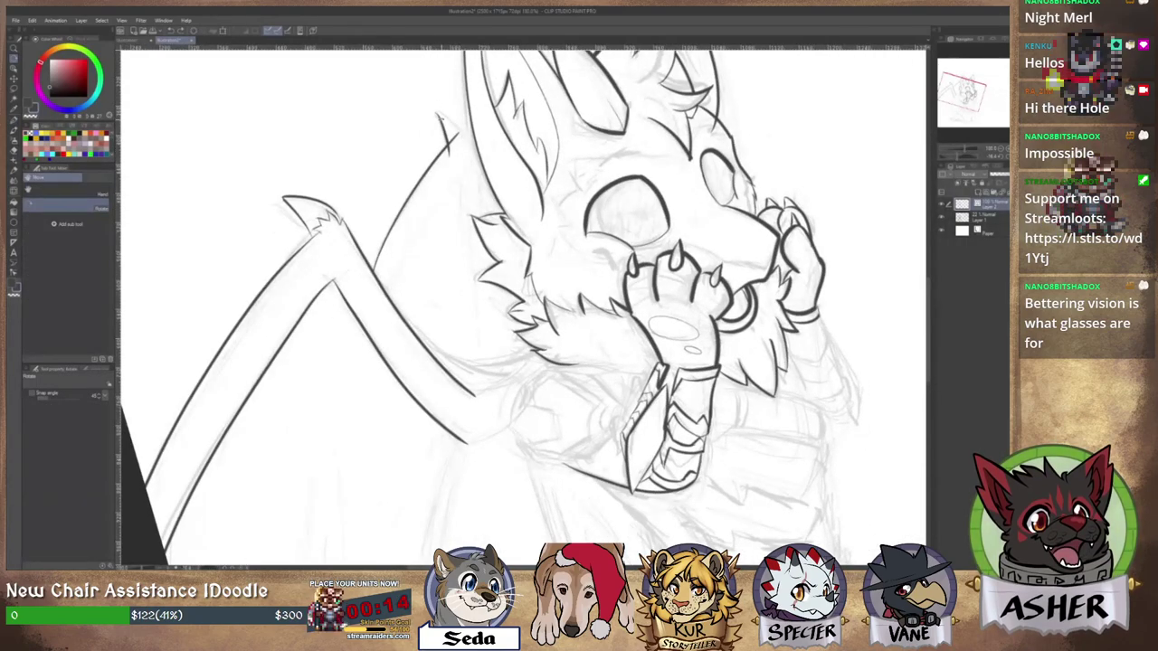
pyautogui.press('p')
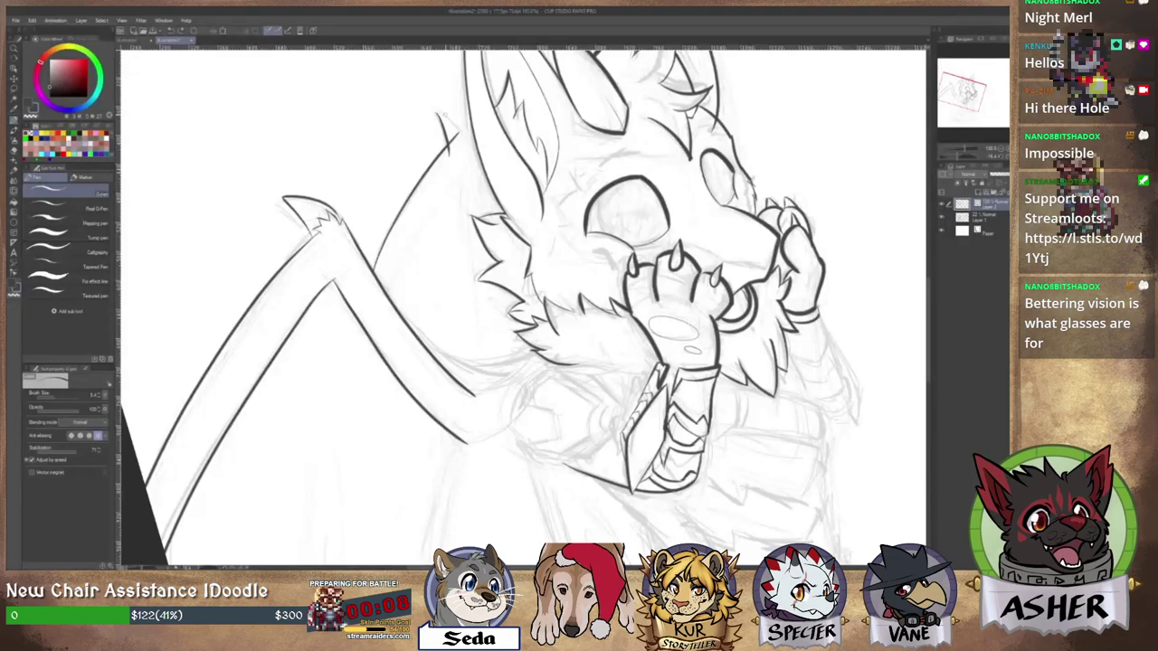
pyautogui.press('e')
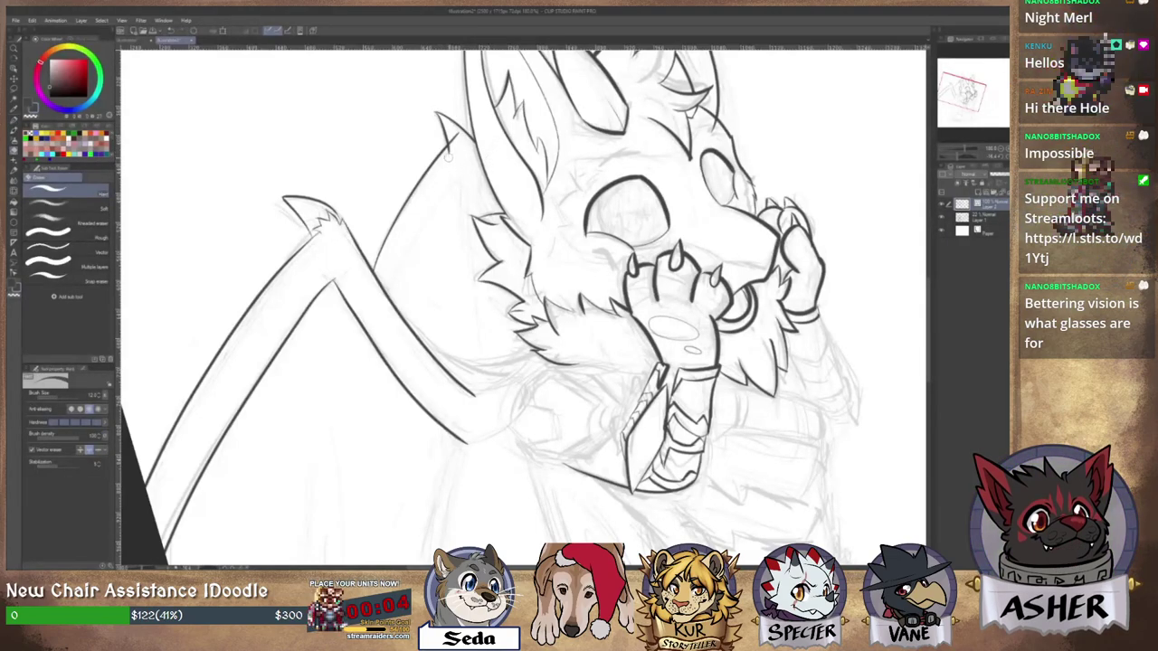
pyautogui.press('p')
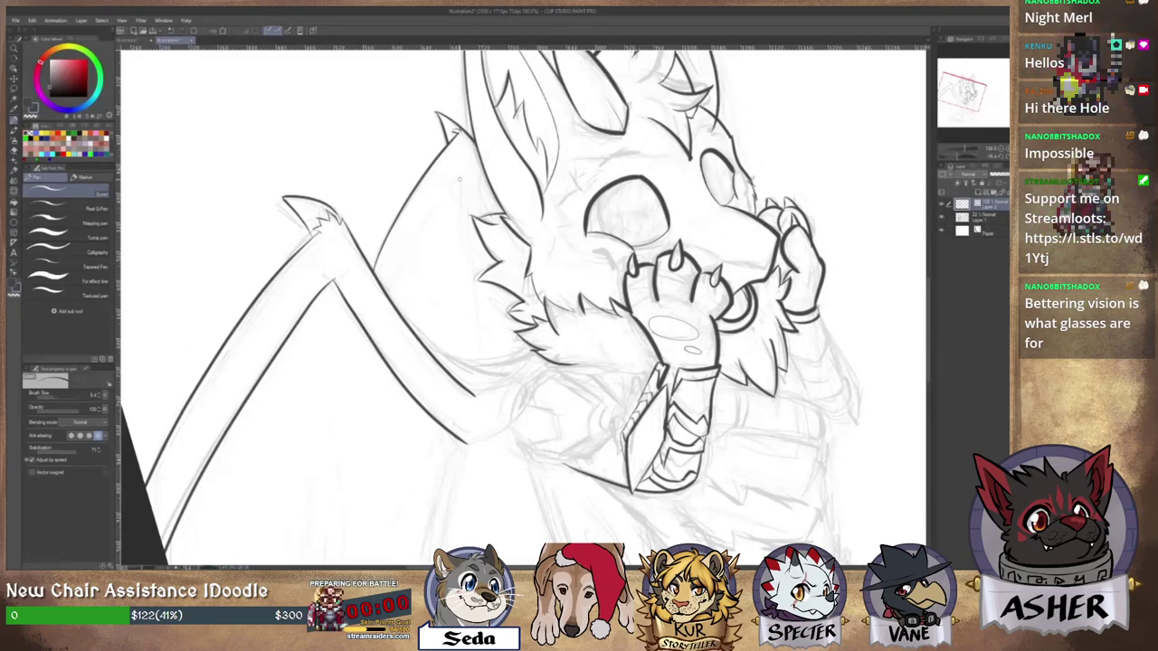
# Ink the inner edge of the far wing's arm up to a pointed corner beside the ear and tidy its ends.
pyautogui.press('e')
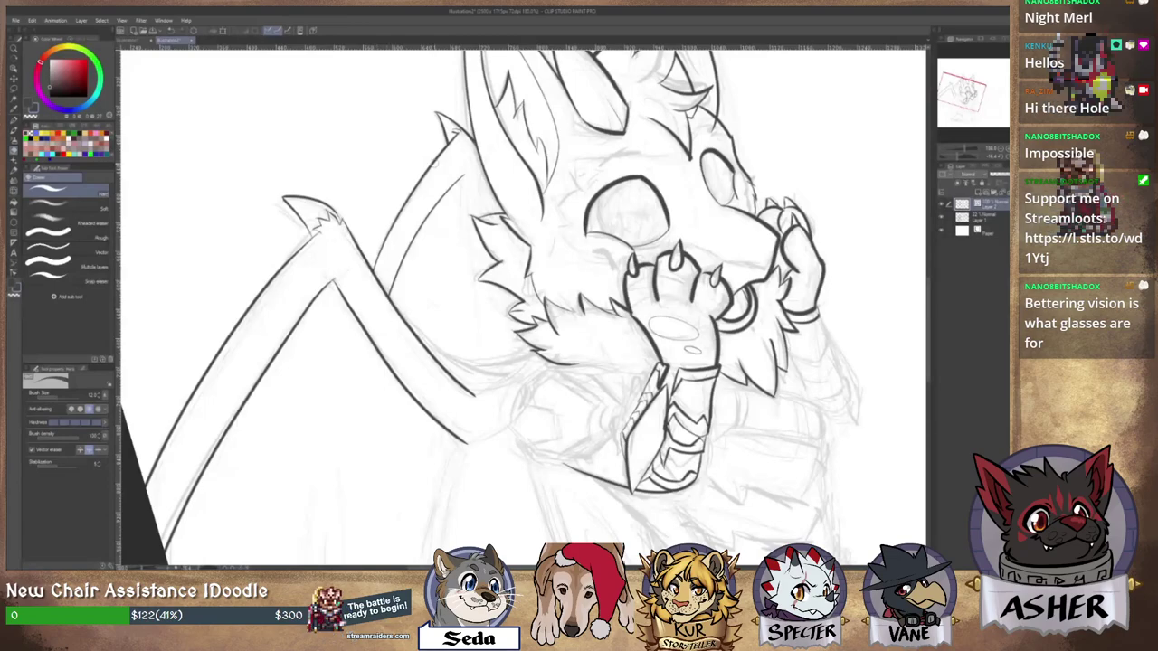
pyautogui.press('p')
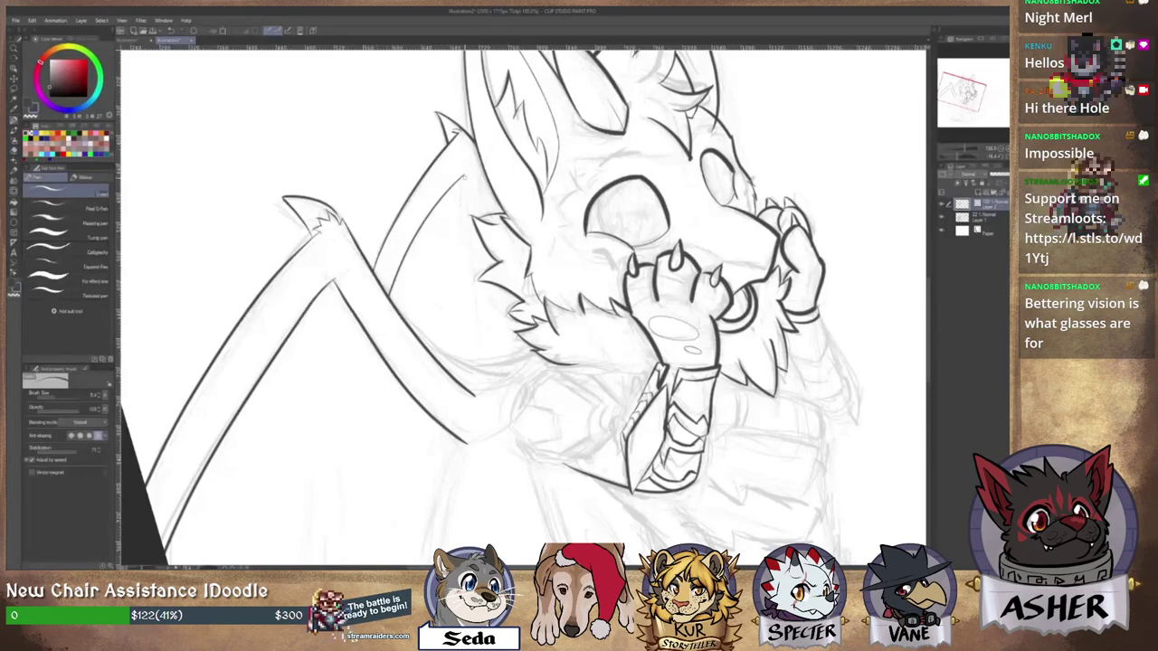
pyautogui.press('e')
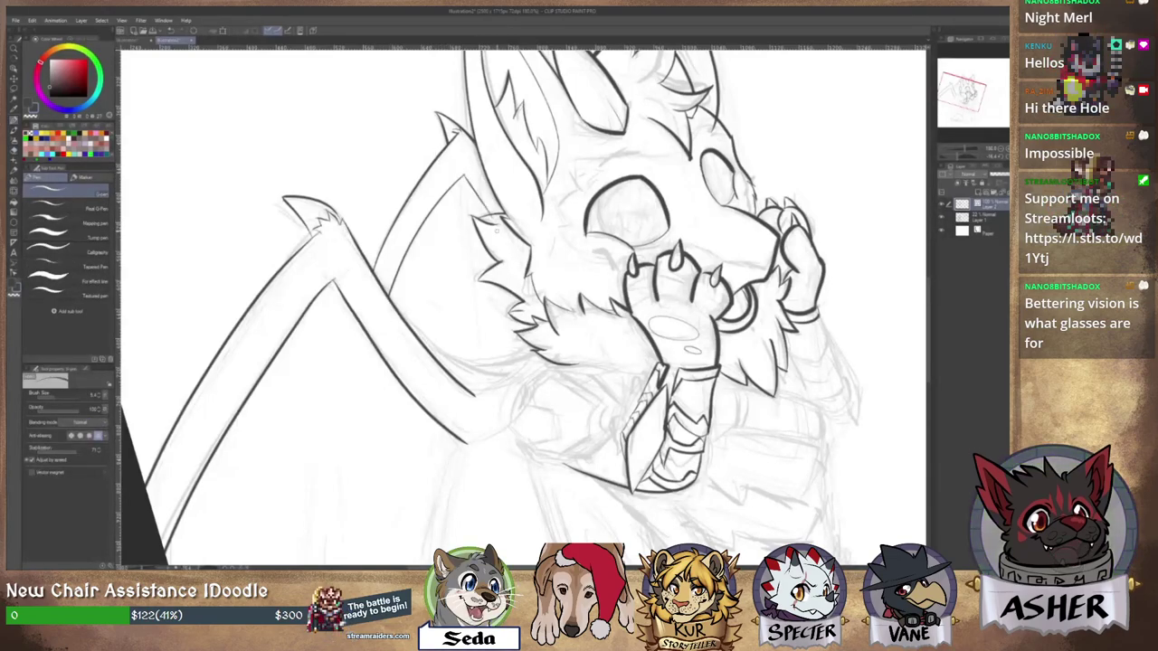
pyautogui.press('p')
pyautogui.moveTo(443, 348); pyautogui.dragTo(446, 257)
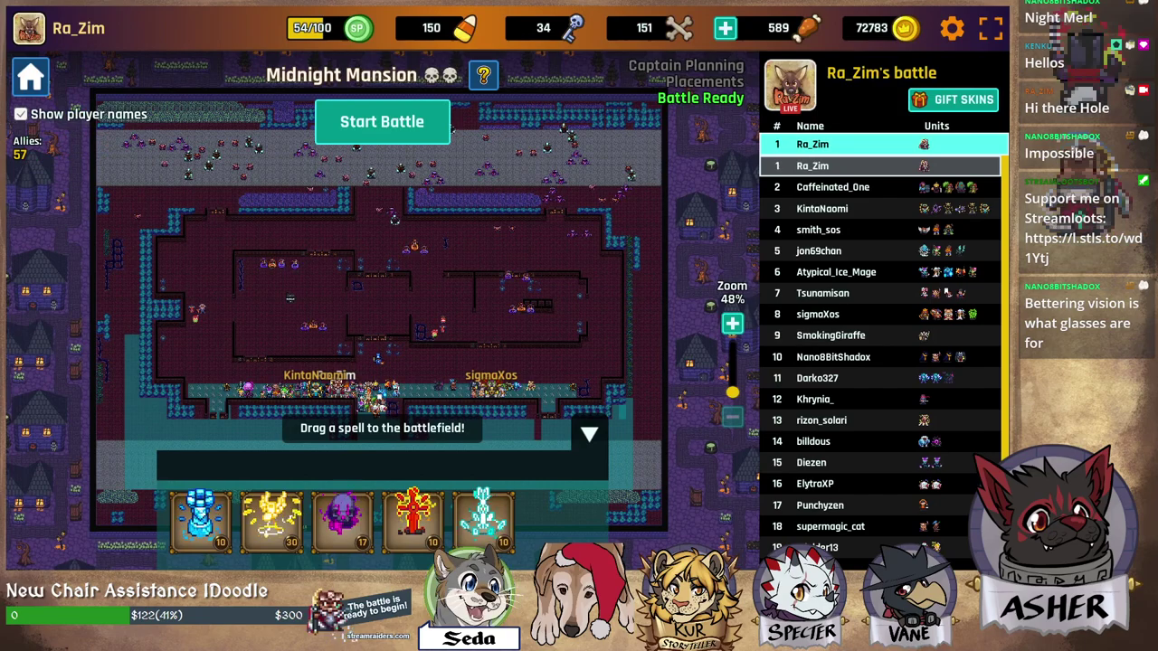
# In Stream Raiders, place the yellow spell on the Midnight Mansion battlefield, and open the captain chest and grant its random rewards after the victory.
pyautogui.moveTo(272, 521); pyautogui.dragTo(314, 377)
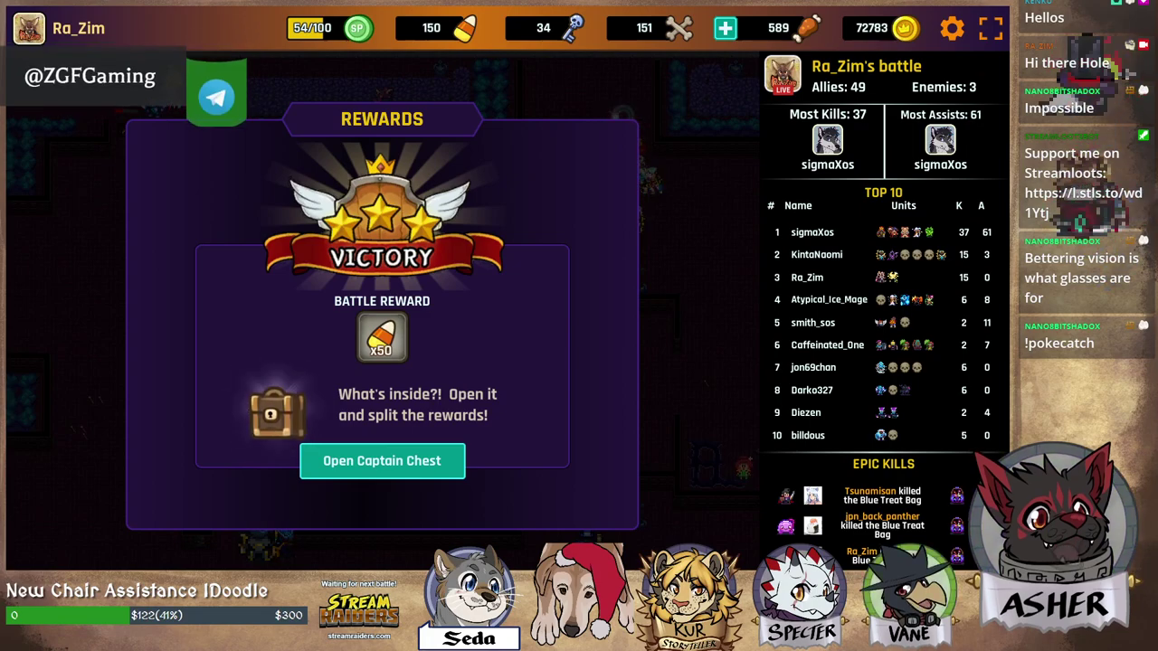
pyautogui.click(383, 462)
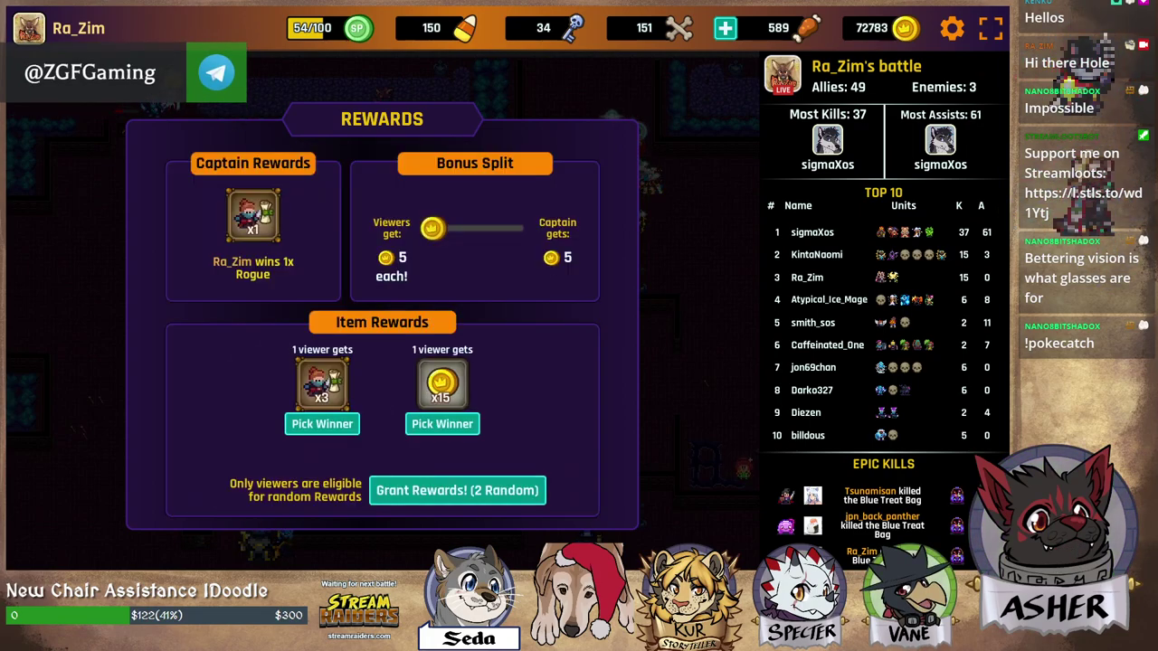
pyautogui.click(434, 490)
pyautogui.click(407, 490)
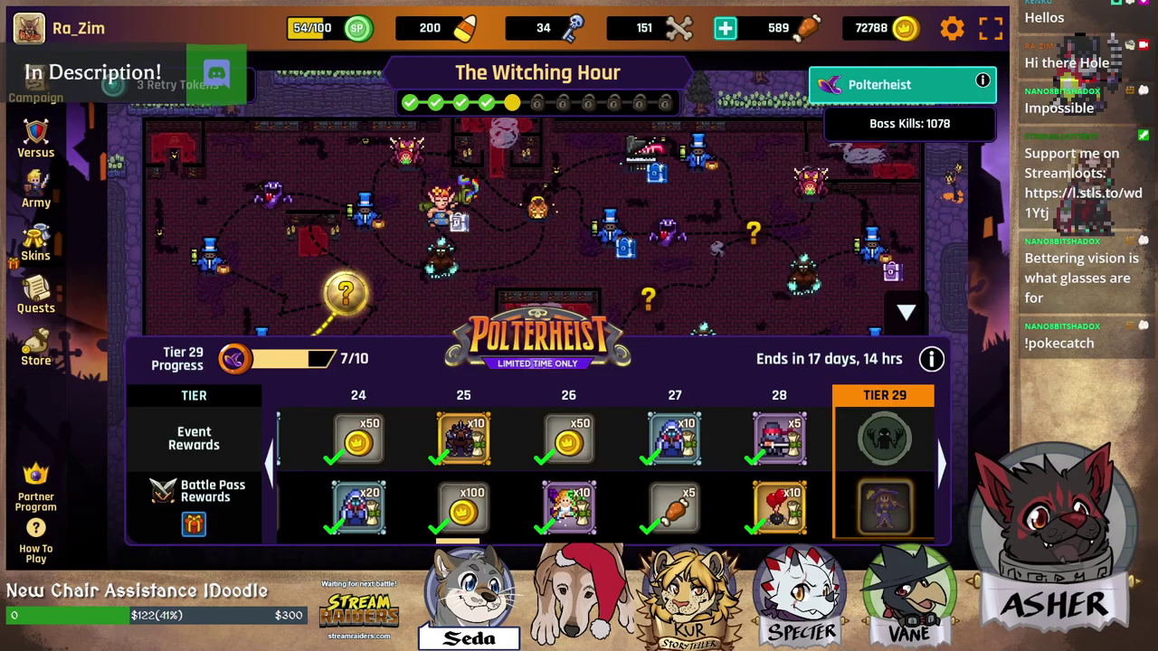
# Set up the next battle from The Witching Hour map and mark the battlefield's lower-left placement strip with the peace-hand marker.
pyautogui.click(907, 312)
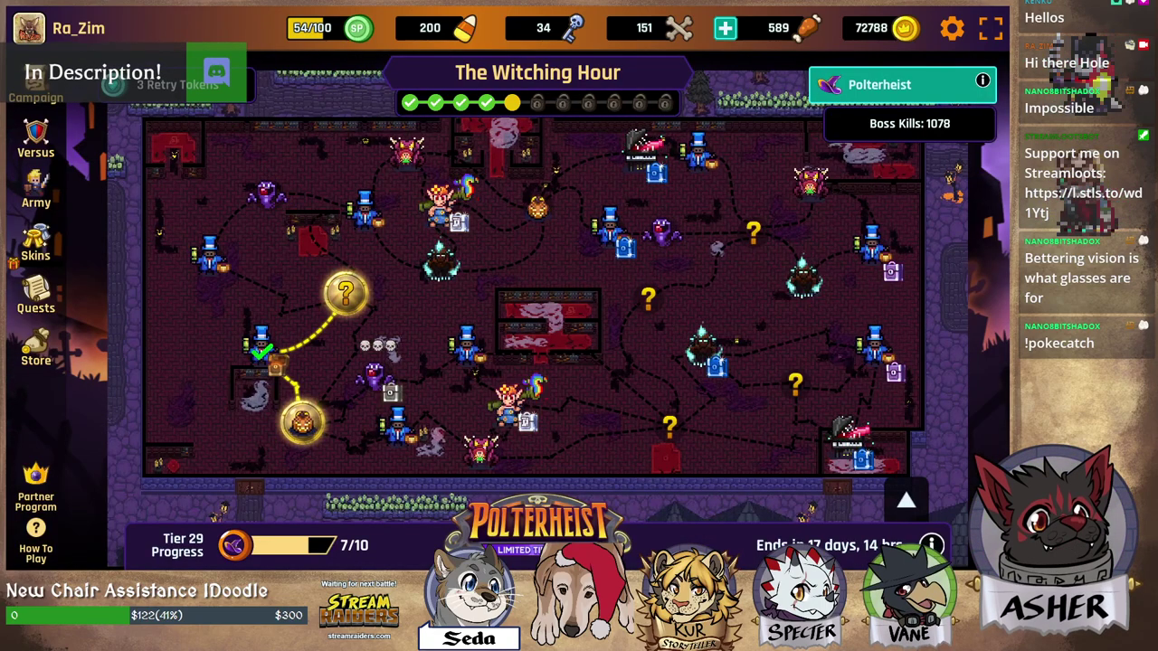
pyautogui.click(346, 294)
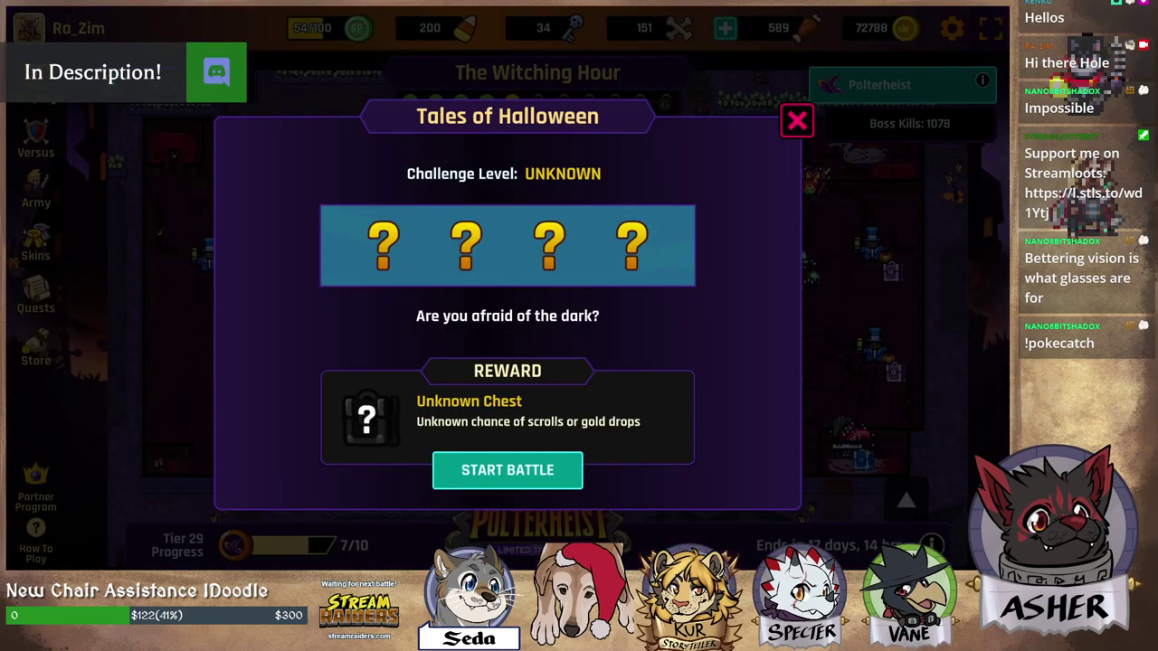
pyautogui.click(796, 119)
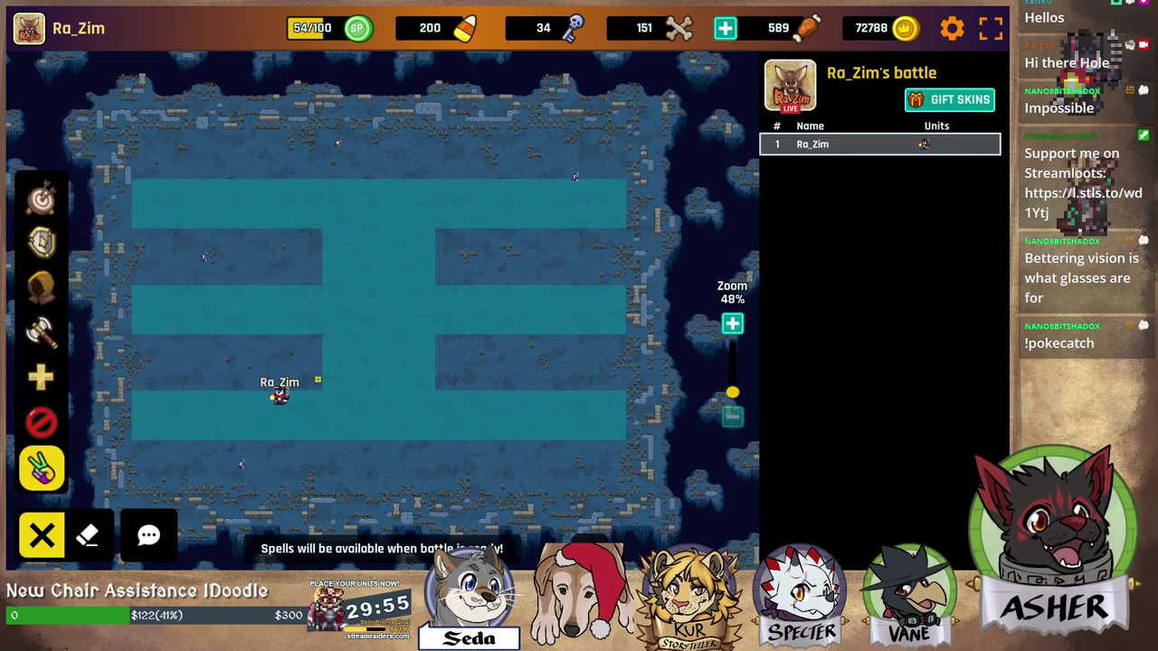
pyautogui.moveTo(319, 380); pyautogui.dragTo(118, 459)
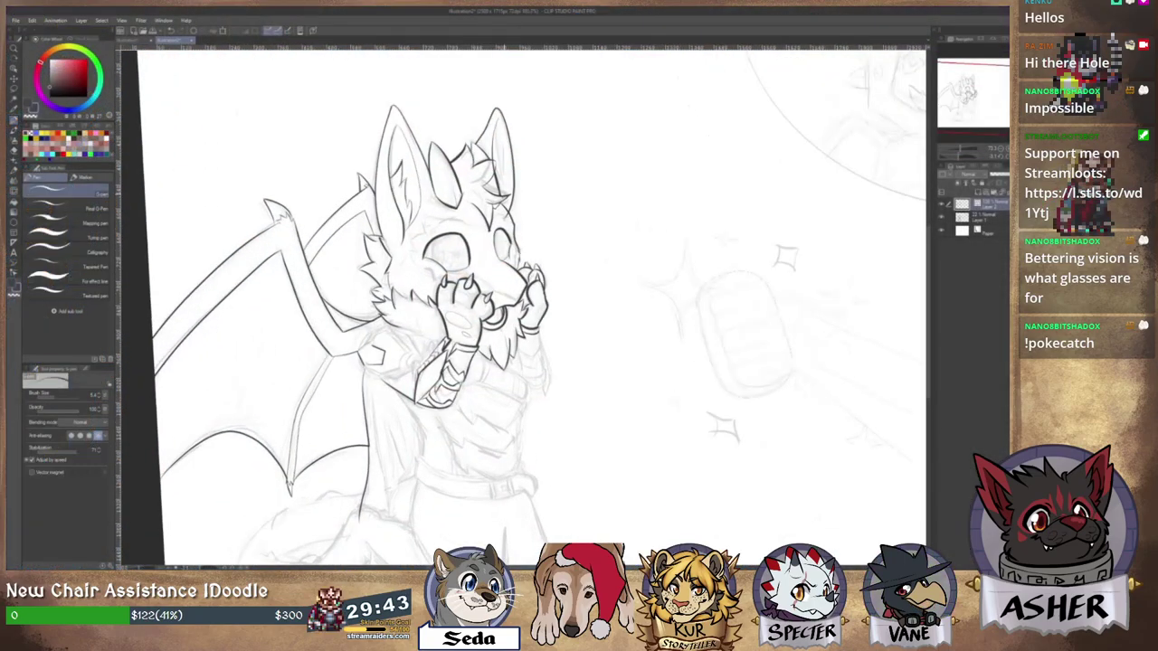
# Ink the long inner edge line of the far ear, running from near its tip down toward the hair.
pyautogui.scroll(3, 507, 195)
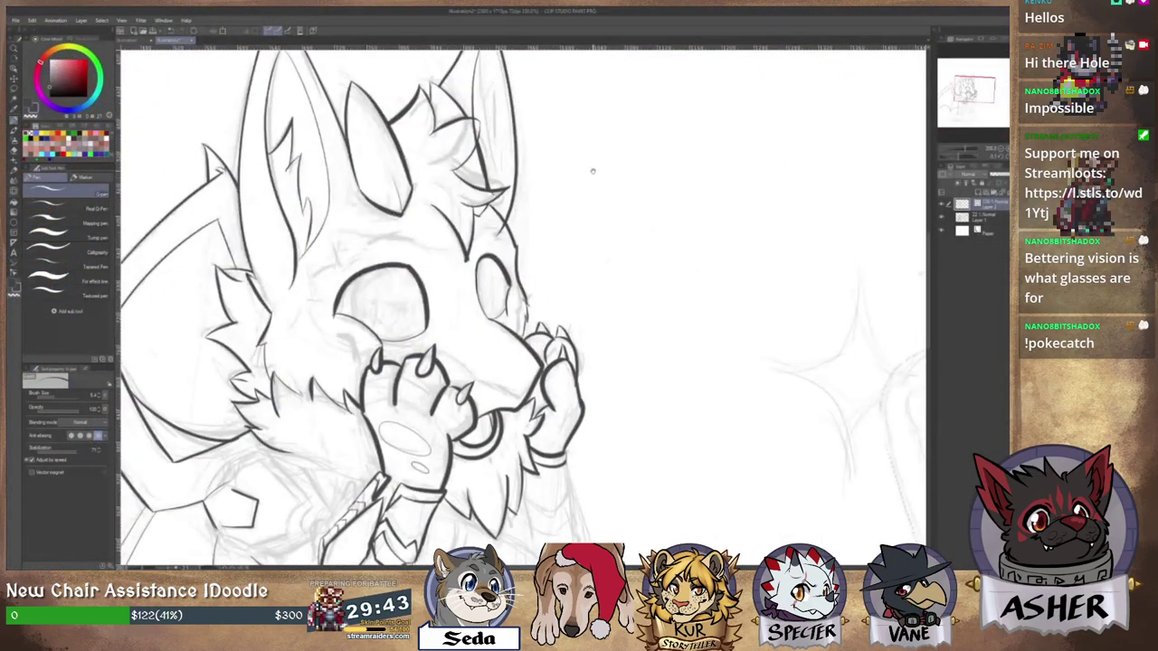
pyautogui.moveTo(591, 171); pyautogui.dragTo(612, 243)
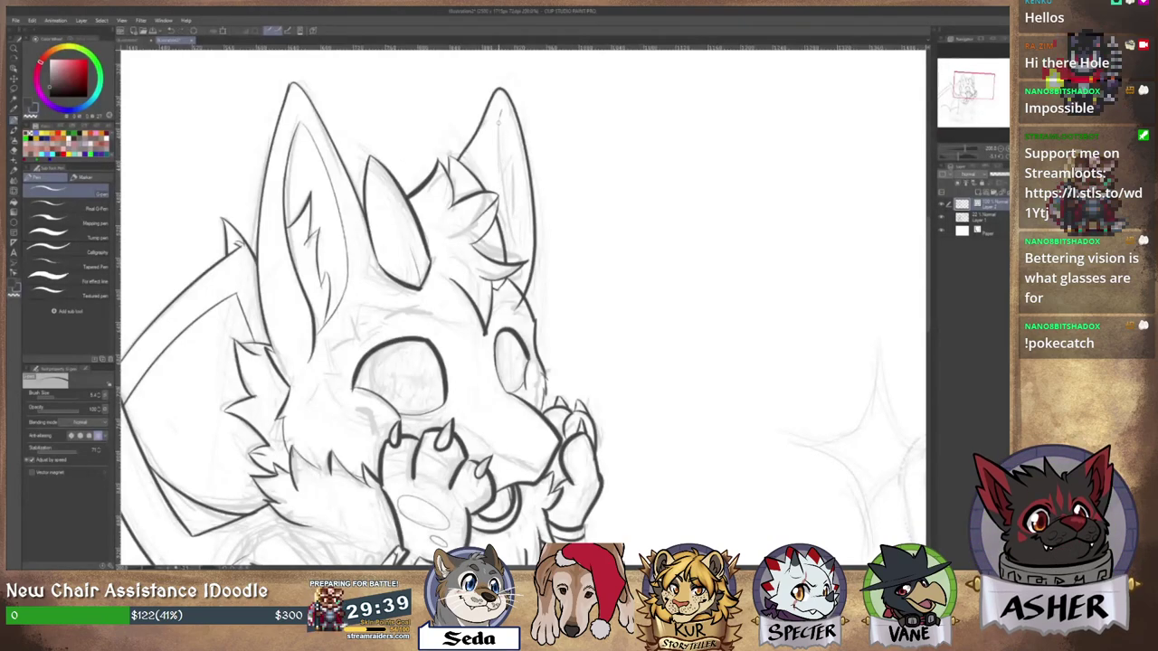
pyautogui.moveTo(499, 123)
pyautogui.mouseDown()
pyautogui.moveTo(496, 199)
pyautogui.moveTo(512, 258)
pyautogui.mouseUp()
pyautogui.hotkey('ctrl', 'z')
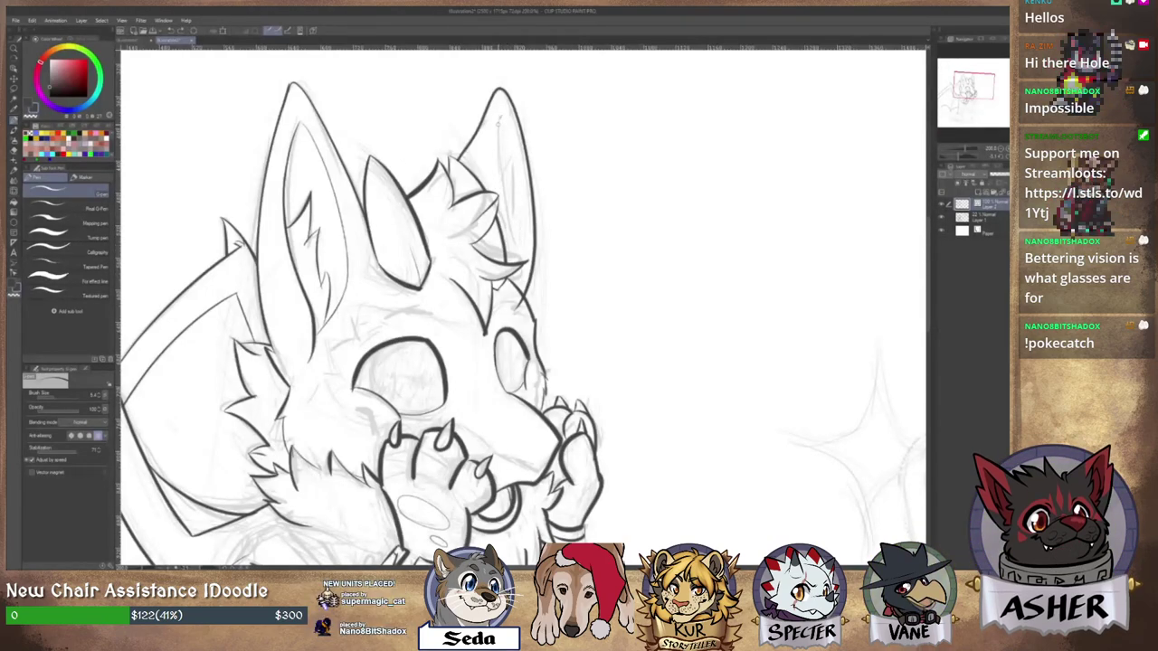
pyautogui.moveTo(497, 118); pyautogui.dragTo(501, 195)
pyautogui.press('e')
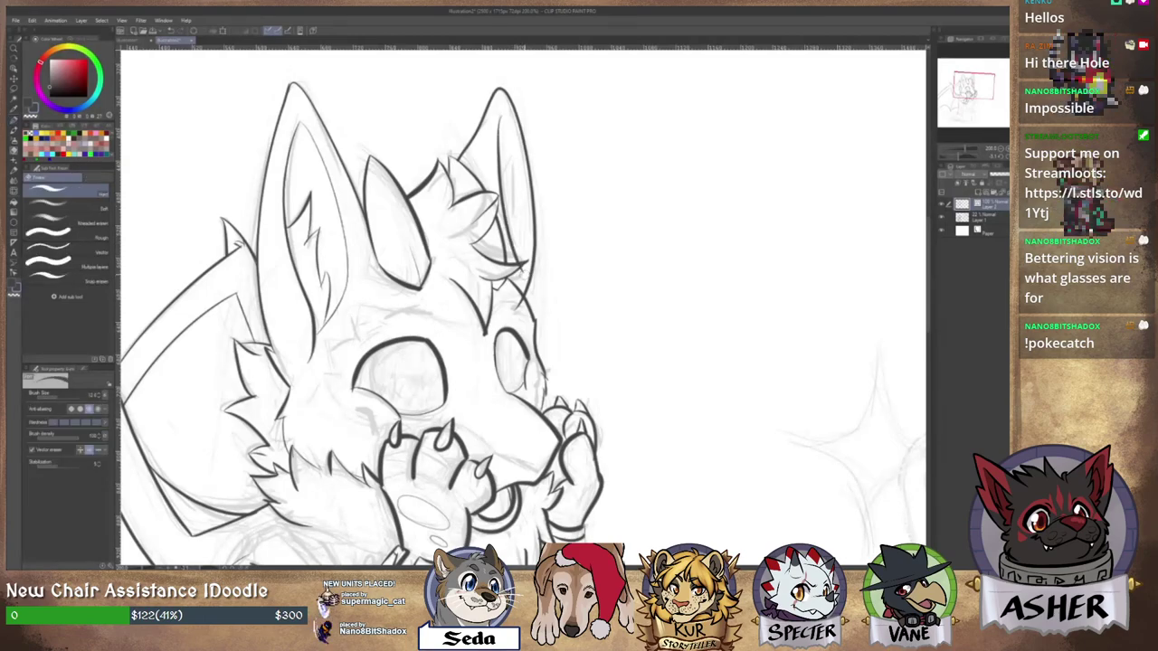
# Ink the jagged fur tufts inside the far ear and erase the overlapping line pieces.
pyautogui.press('p')
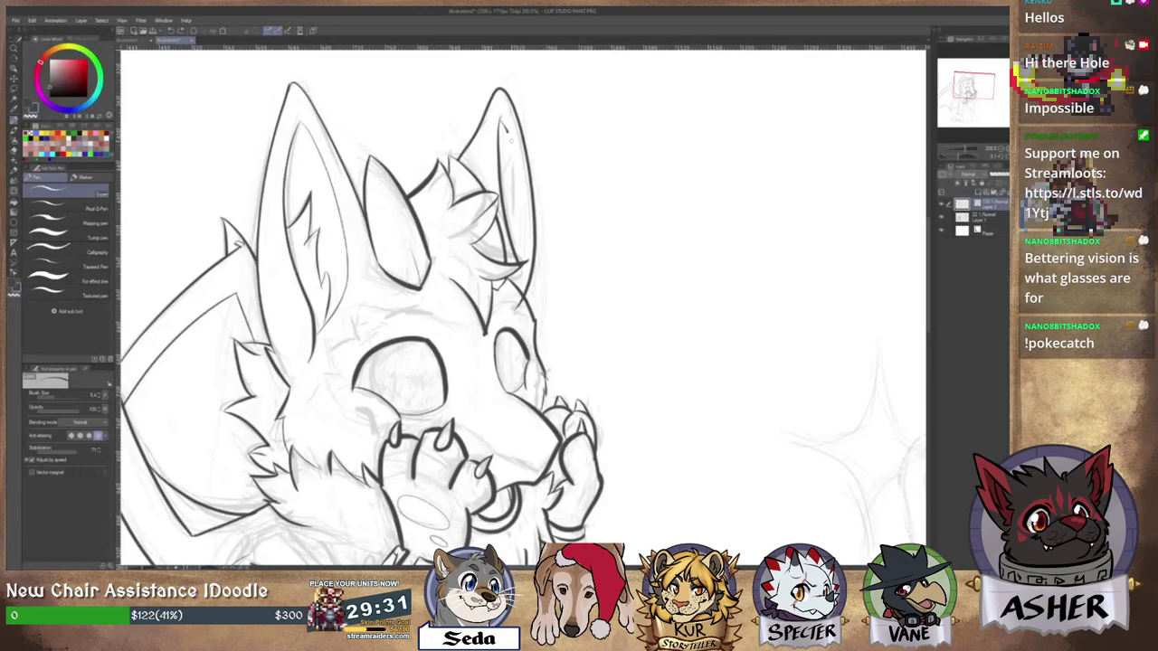
pyautogui.moveTo(507, 132); pyautogui.dragTo(528, 205)
pyautogui.press('e')
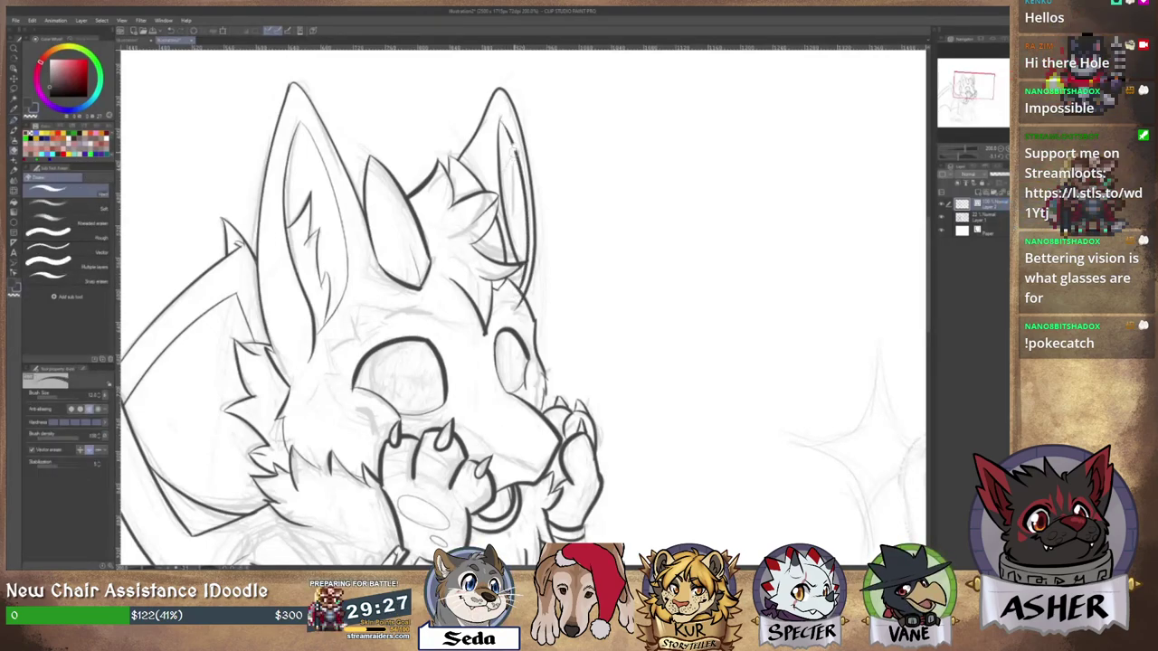
pyautogui.press('p')
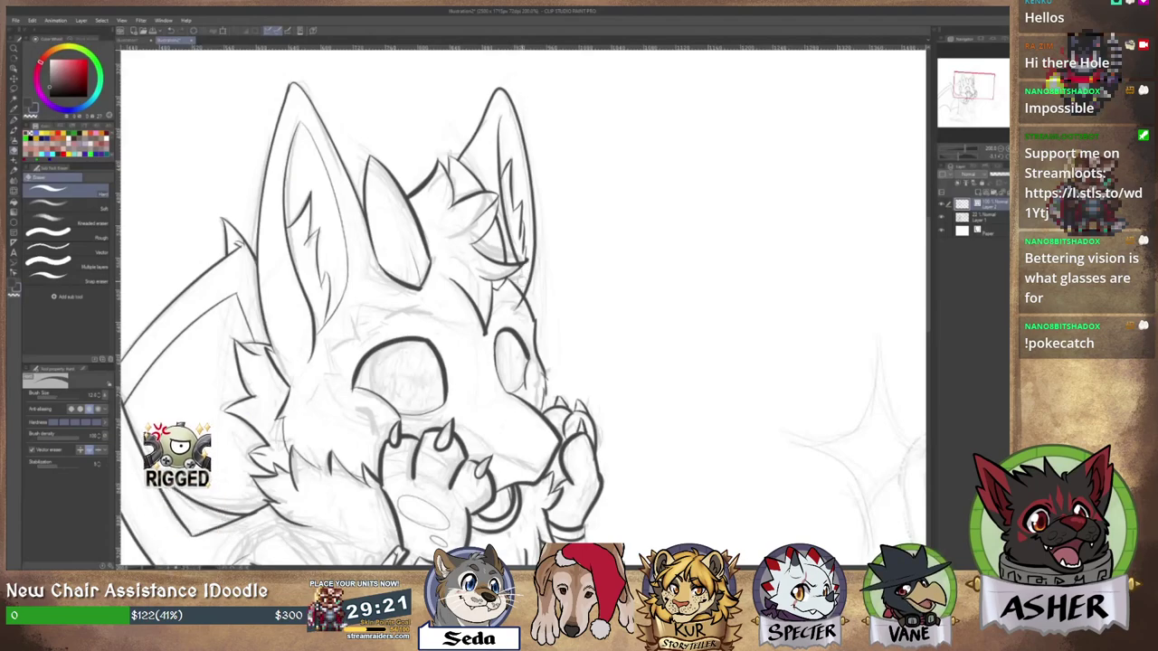
# Touch up the lower ends of the far ear's inner fur lines beside the hair with small pen and eraser corrections.
pyautogui.press('e')
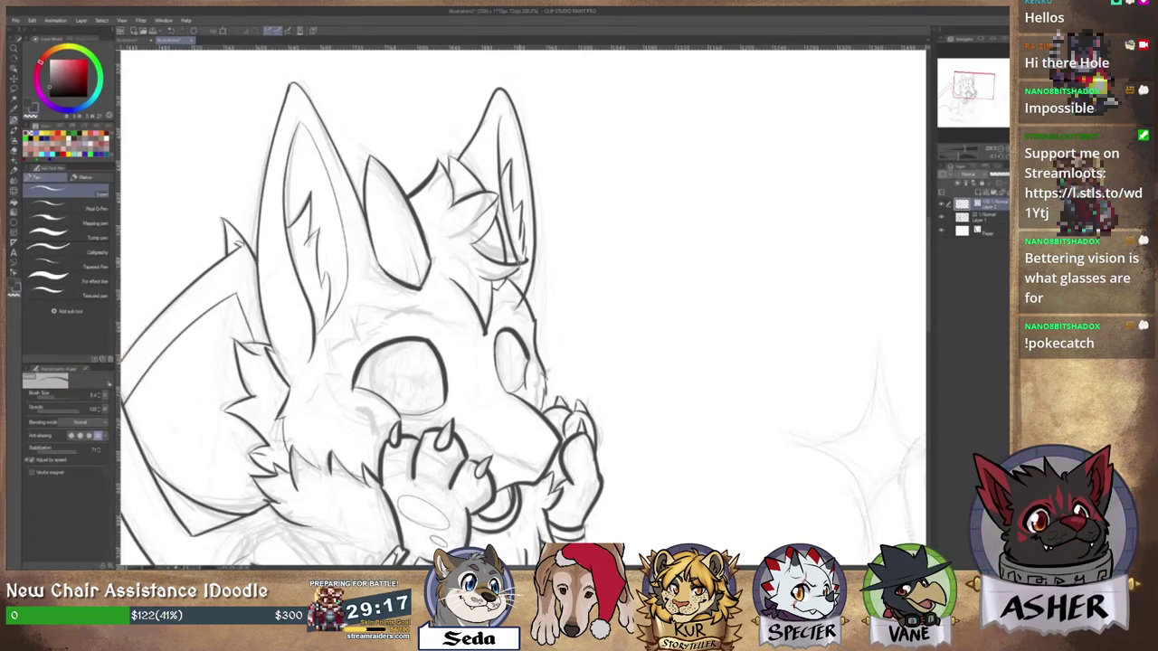
pyautogui.press('e')
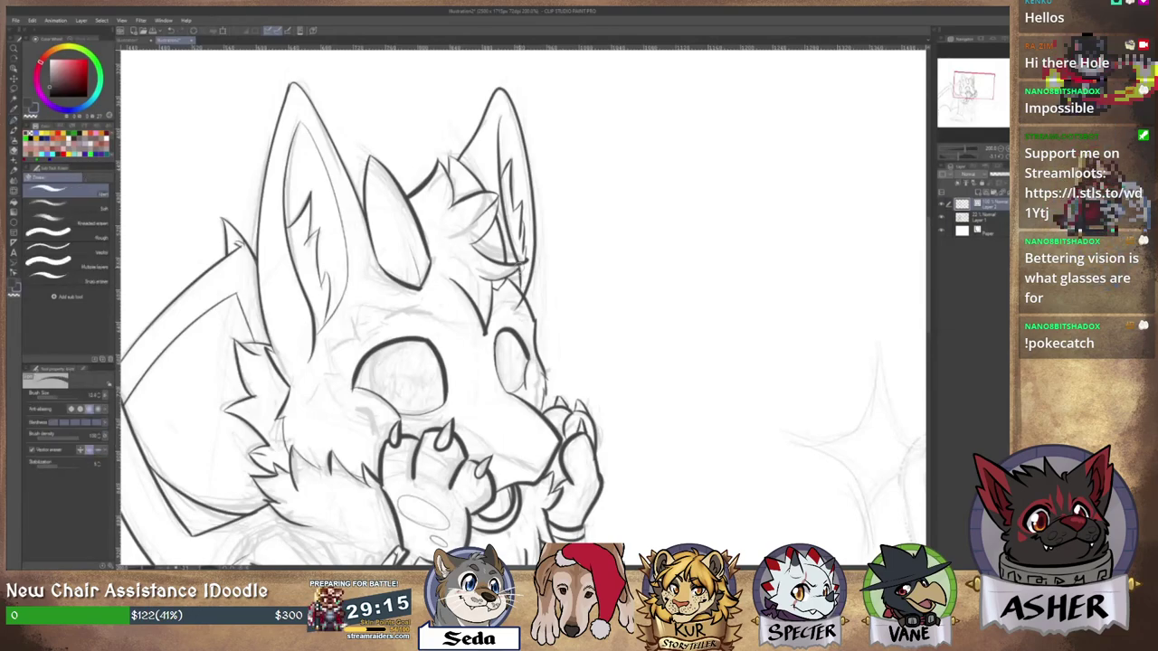
pyautogui.press('p')
pyautogui.press('e')
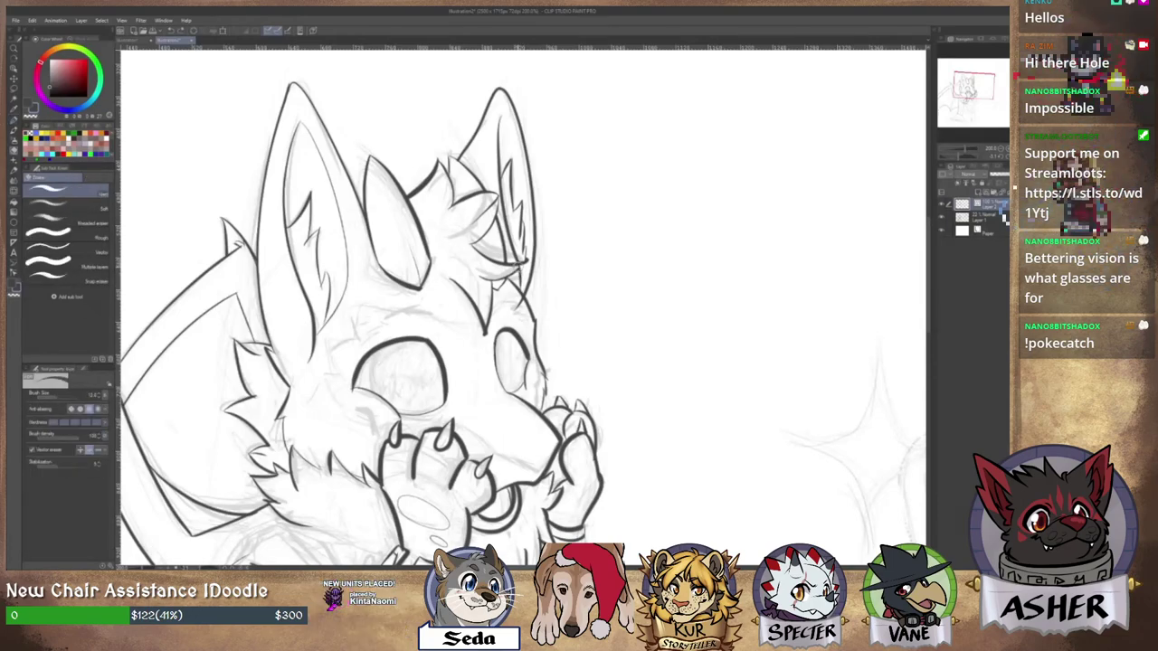
pyautogui.press('p')
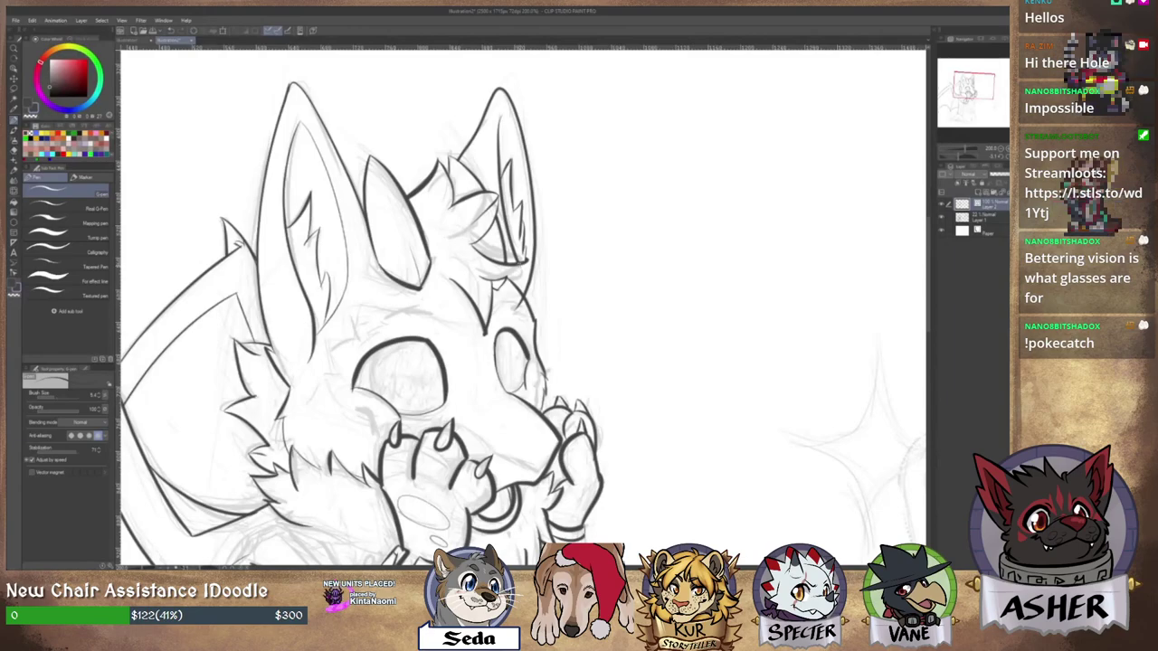
pyautogui.press('e')
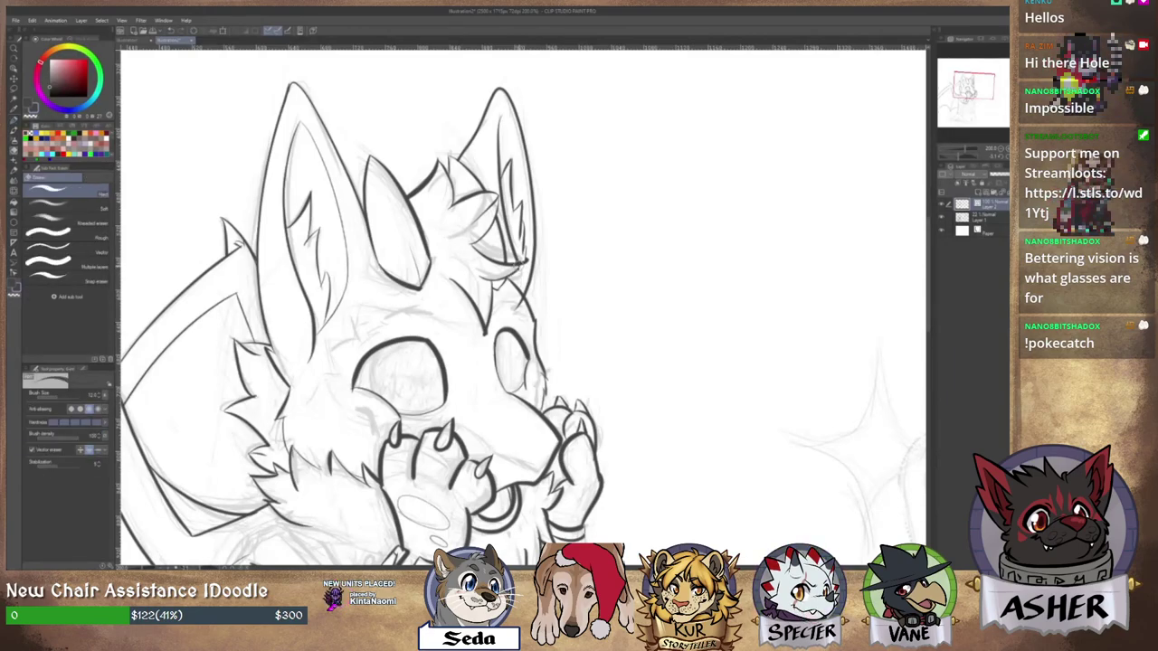
pyautogui.press('p')
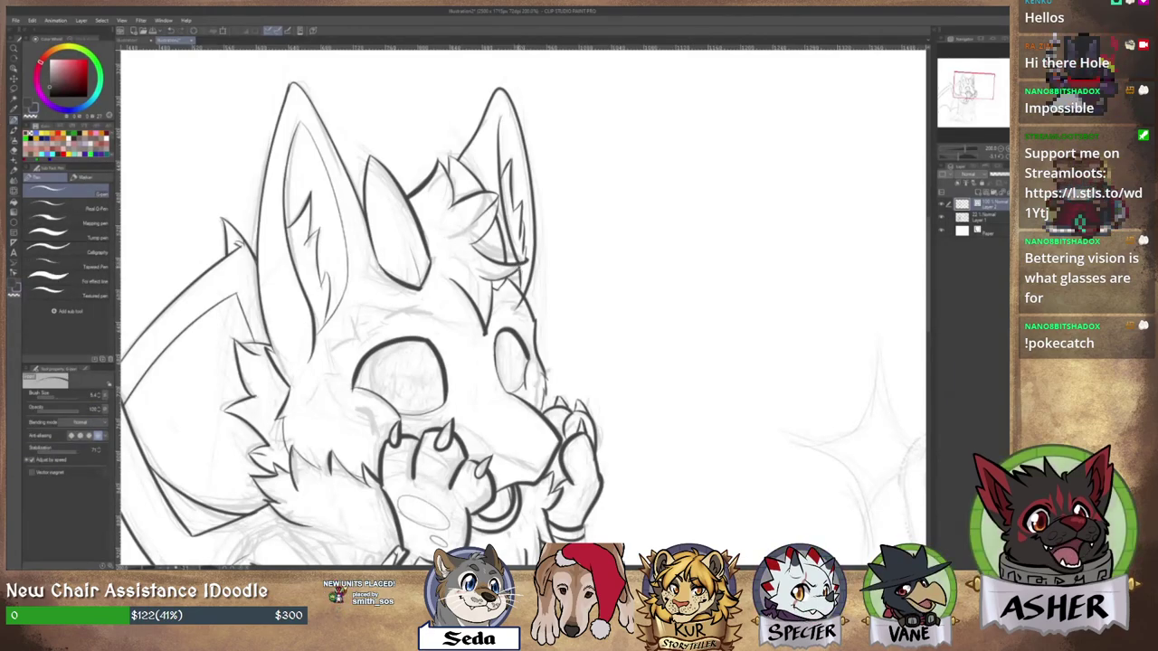
pyautogui.press('e')
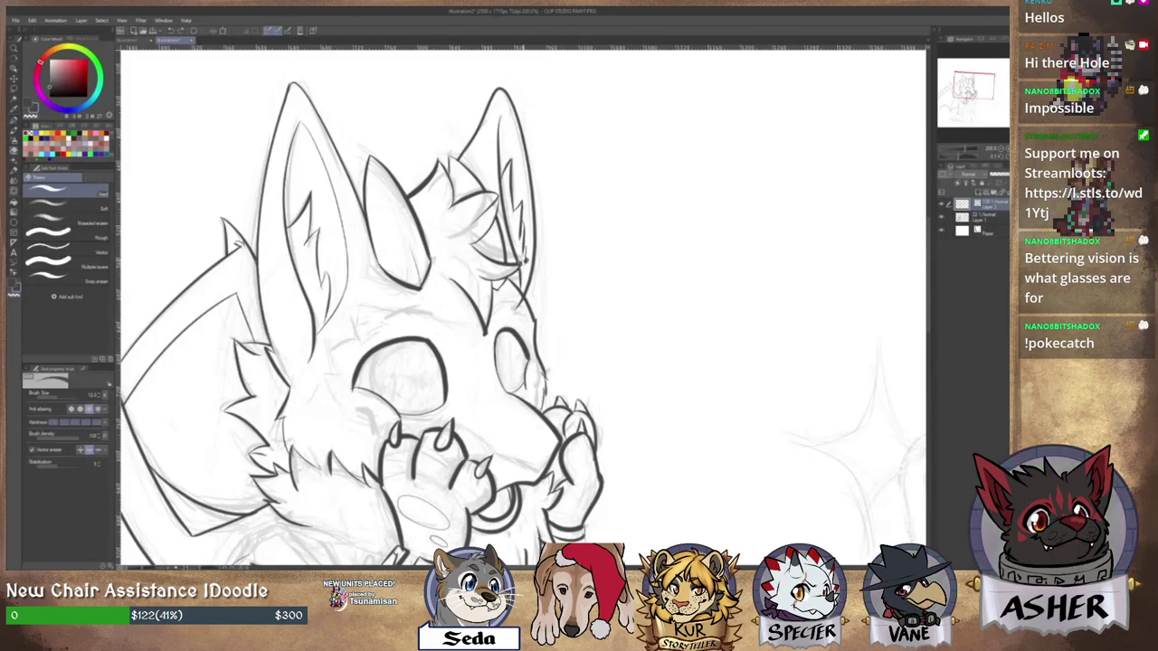
pyautogui.press('p')
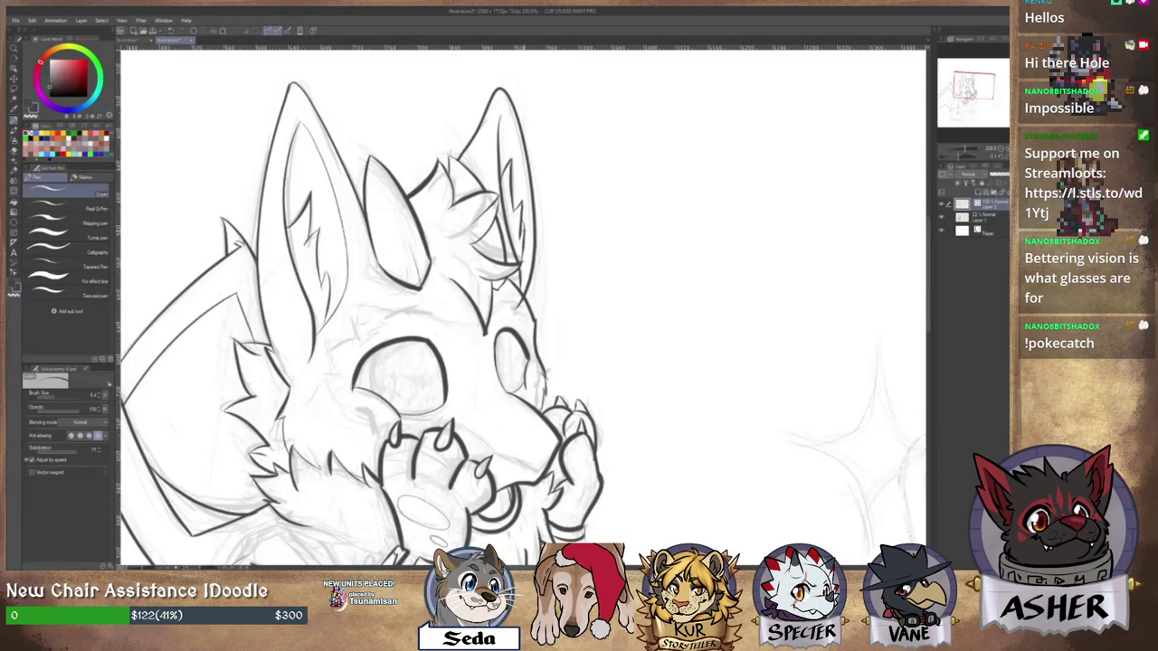
# Ink the near side of the torso as a curve from beneath the armoured elbow down toward the belt.
pyautogui.scroll(-1, 530, 237)
pyautogui.scroll(-3, 522, 271)
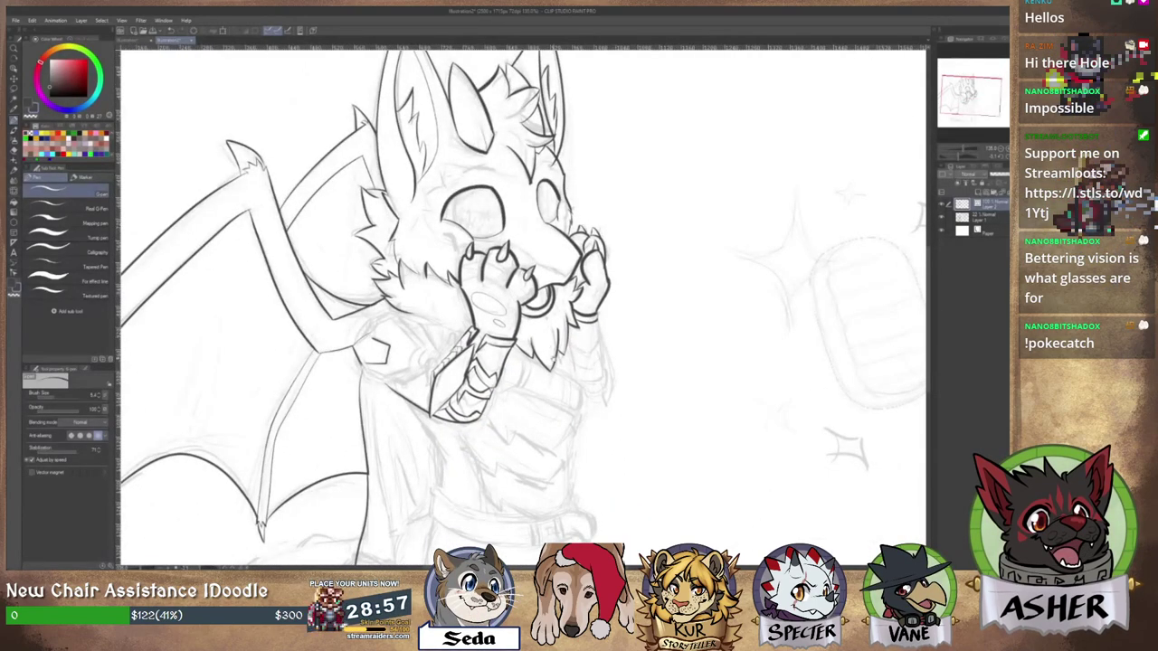
pyautogui.moveTo(586, 396); pyautogui.dragTo(587, 307)
pyautogui.scroll(-4, 586, 306)
pyautogui.scroll(3, 587, 308)
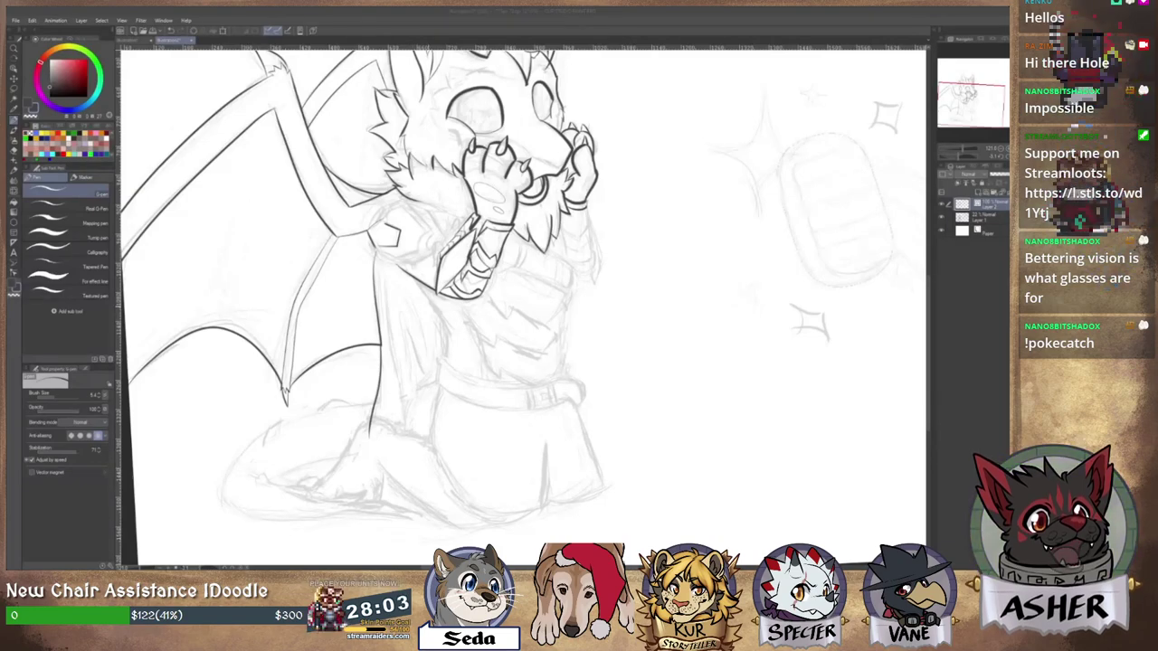
pyautogui.press('e')
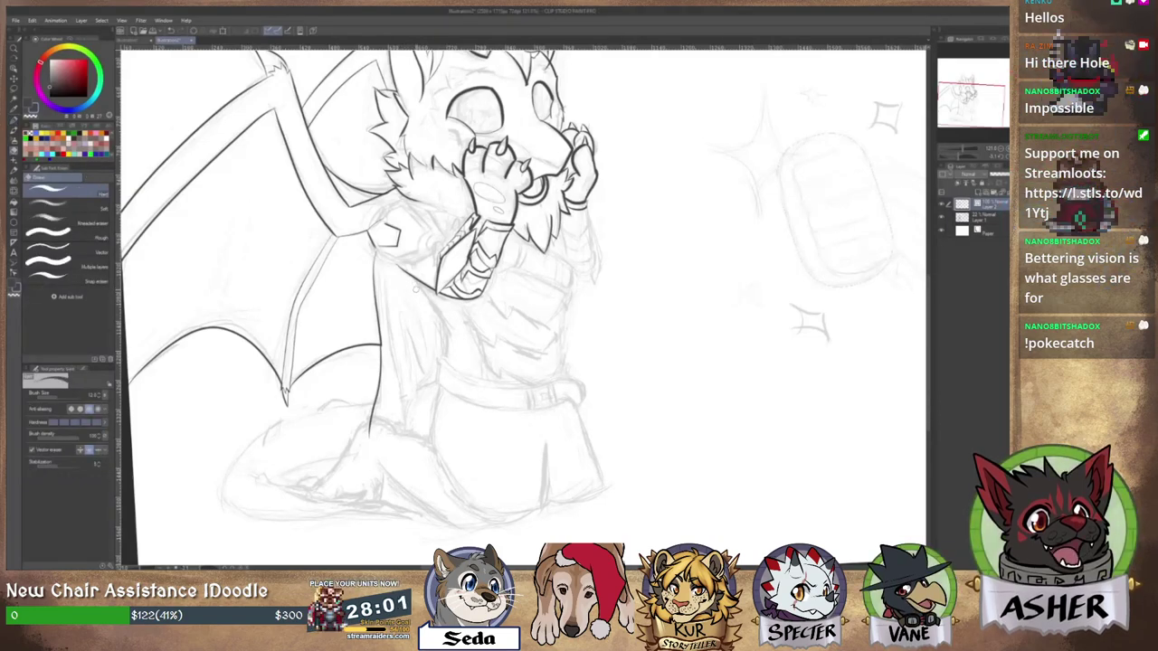
pyautogui.press('p')
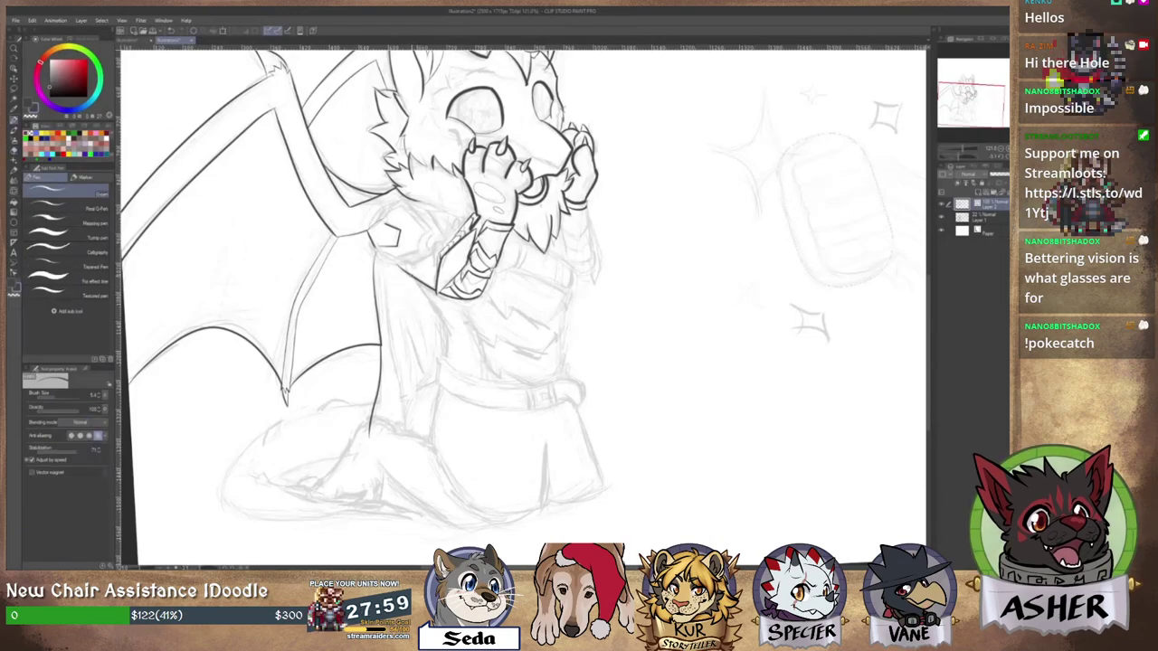
pyautogui.moveTo(411, 276)
pyautogui.mouseDown()
pyautogui.moveTo(454, 331)
pyautogui.moveTo(445, 366)
pyautogui.mouseUp()
pyautogui.hotkey('ctrl', 'z')
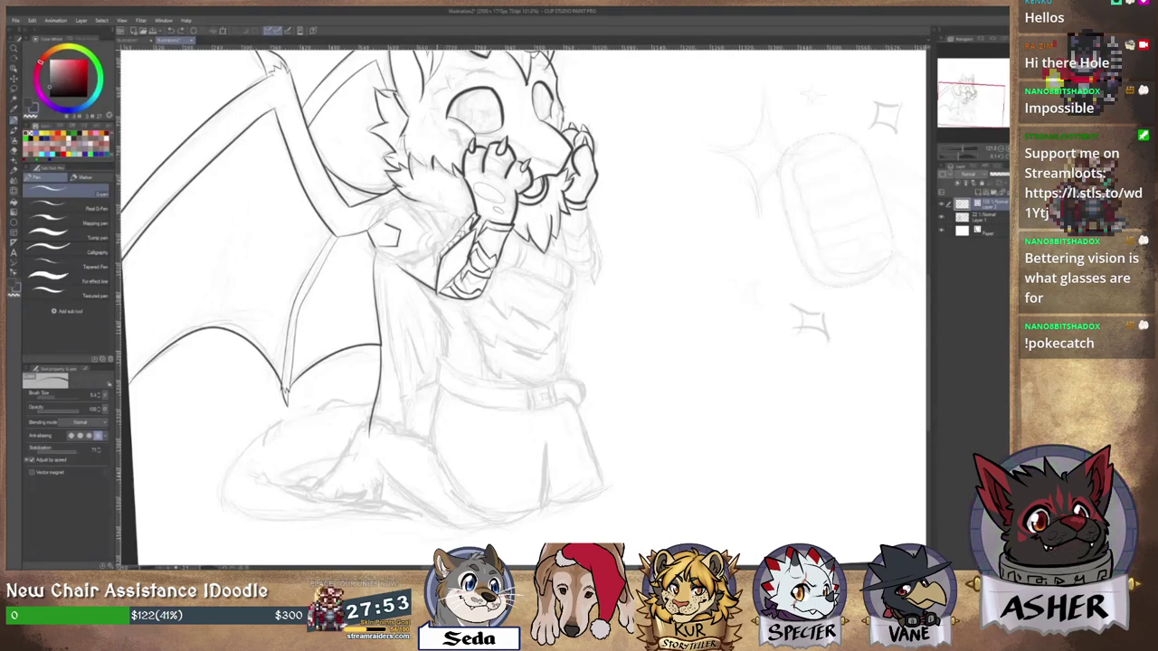
pyautogui.press('e')
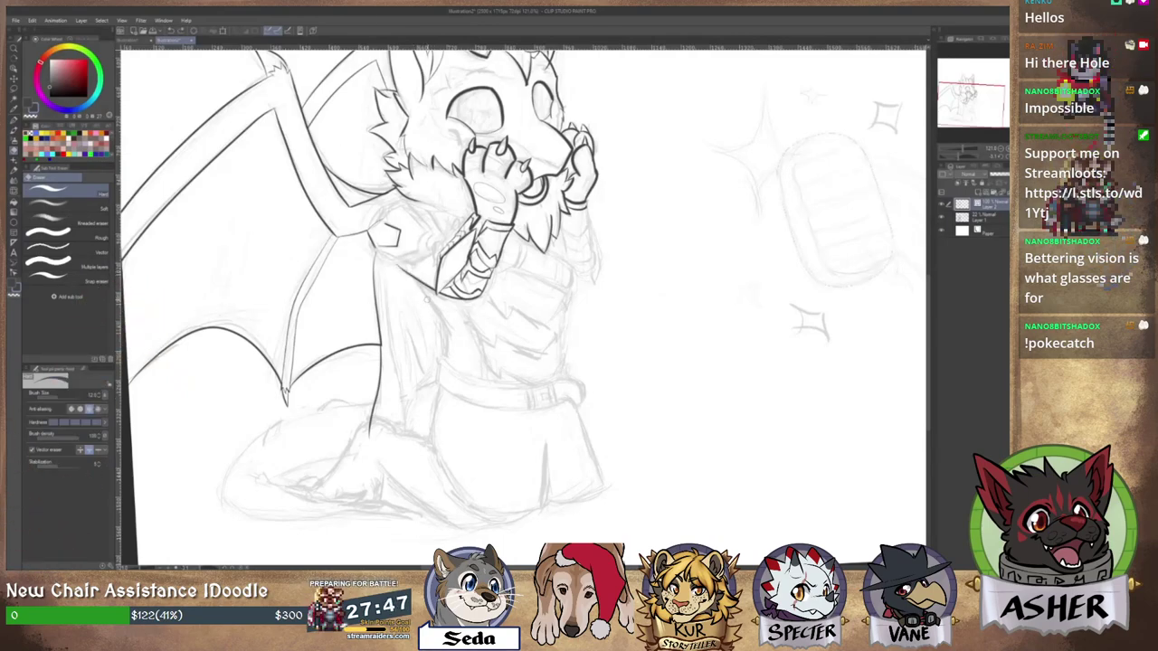
pyautogui.press('p')
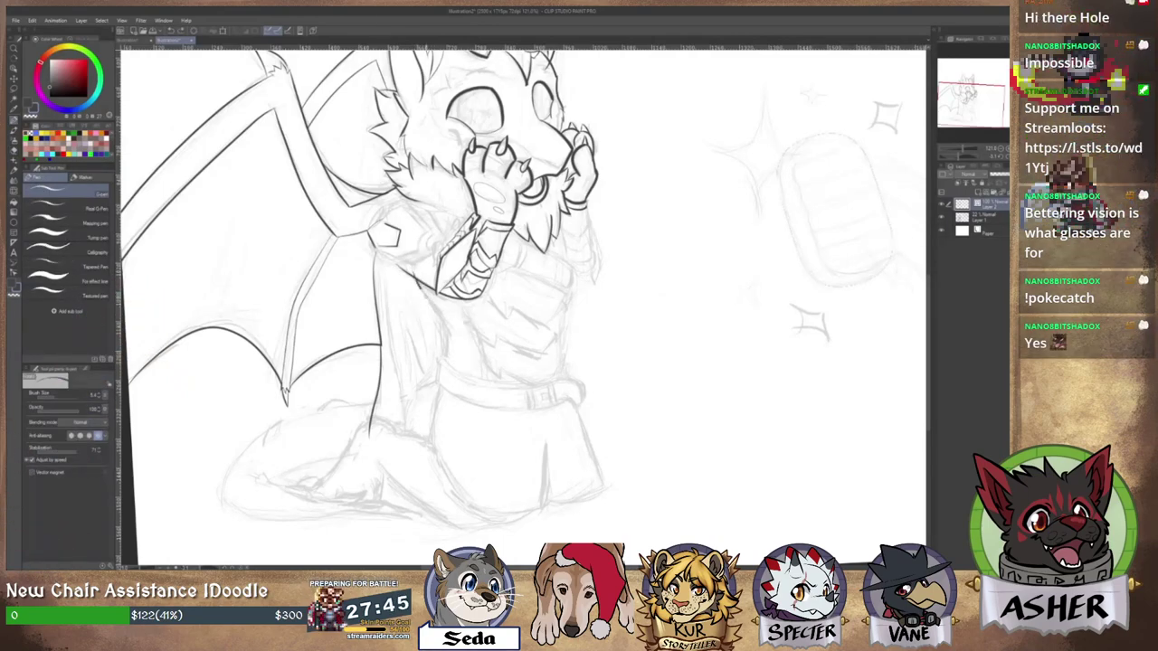
pyautogui.moveTo(418, 284); pyautogui.dragTo(450, 326)
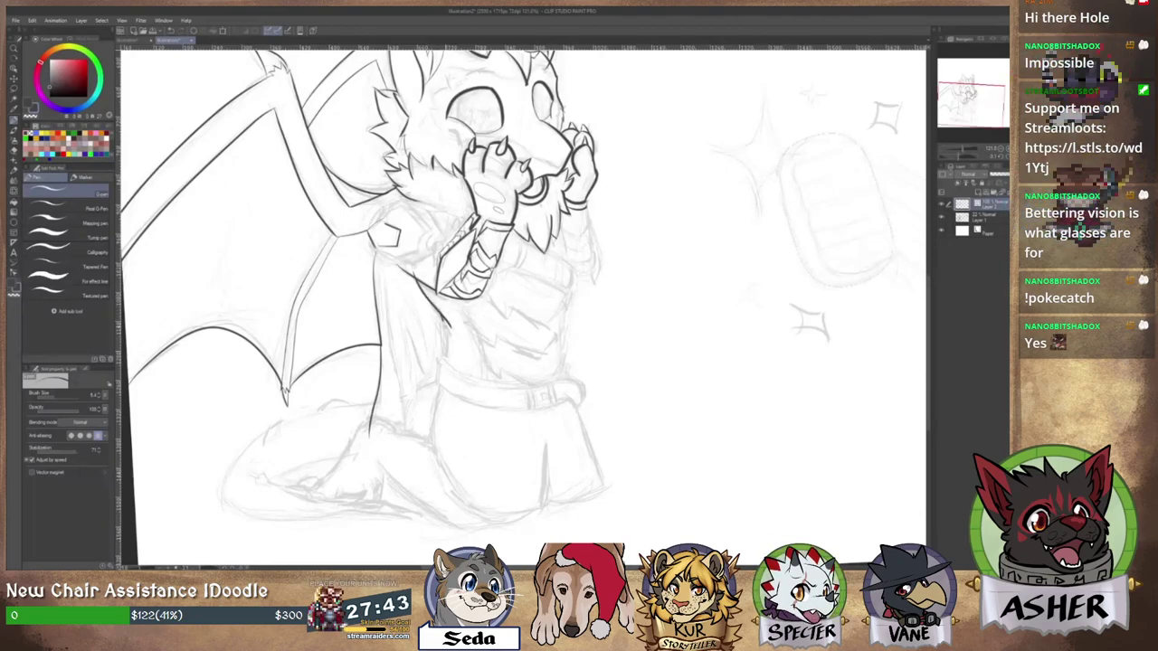
pyautogui.moveTo(445, 317); pyautogui.dragTo(447, 363)
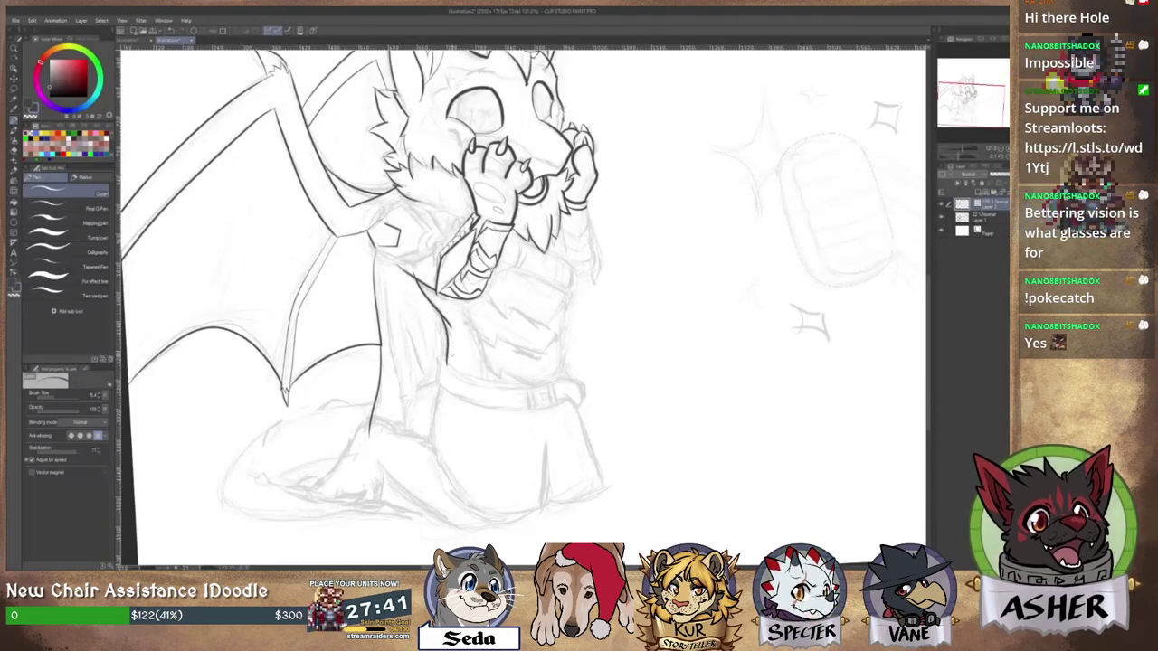
# Ink the far forearm's outer edge from below the wristband down to the pointed elbow and tidy its end.
pyautogui.moveTo(439, 433); pyautogui.dragTo(474, 386)
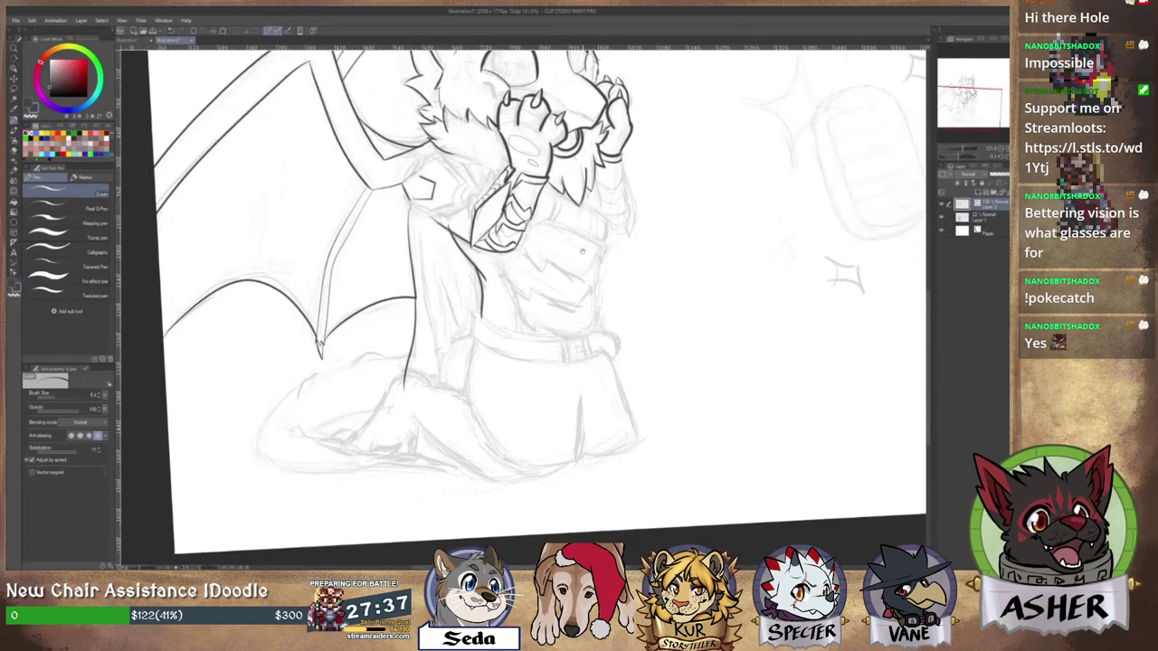
pyautogui.moveTo(582, 251); pyautogui.dragTo(570, 333)
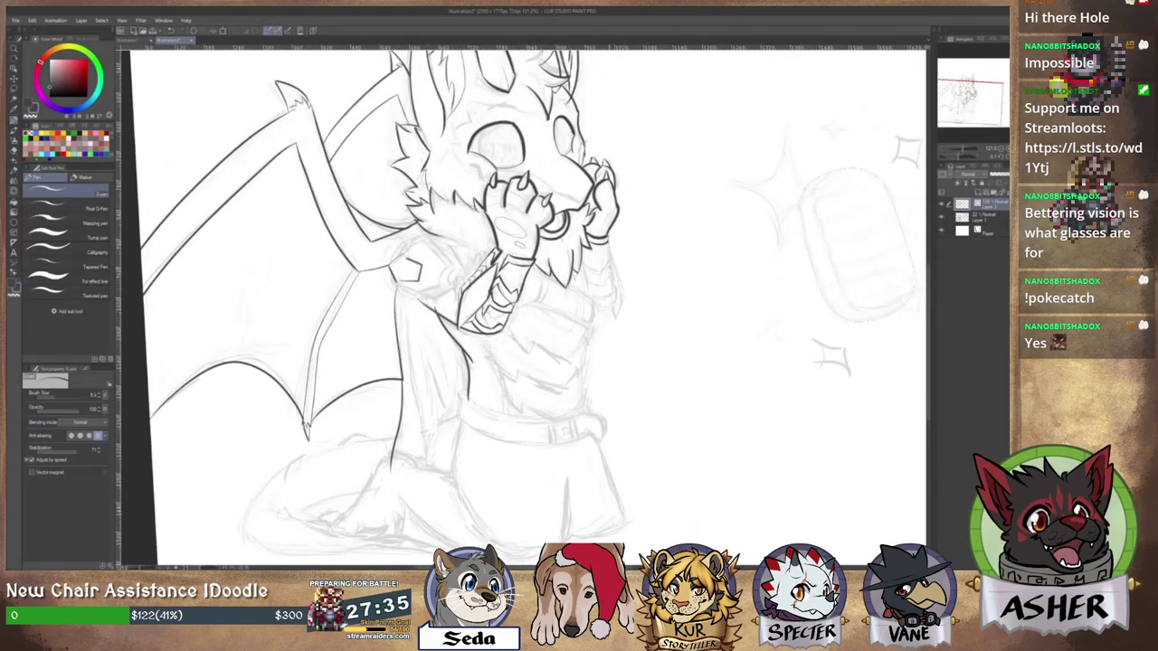
pyautogui.moveTo(607, 240); pyautogui.dragTo(622, 294)
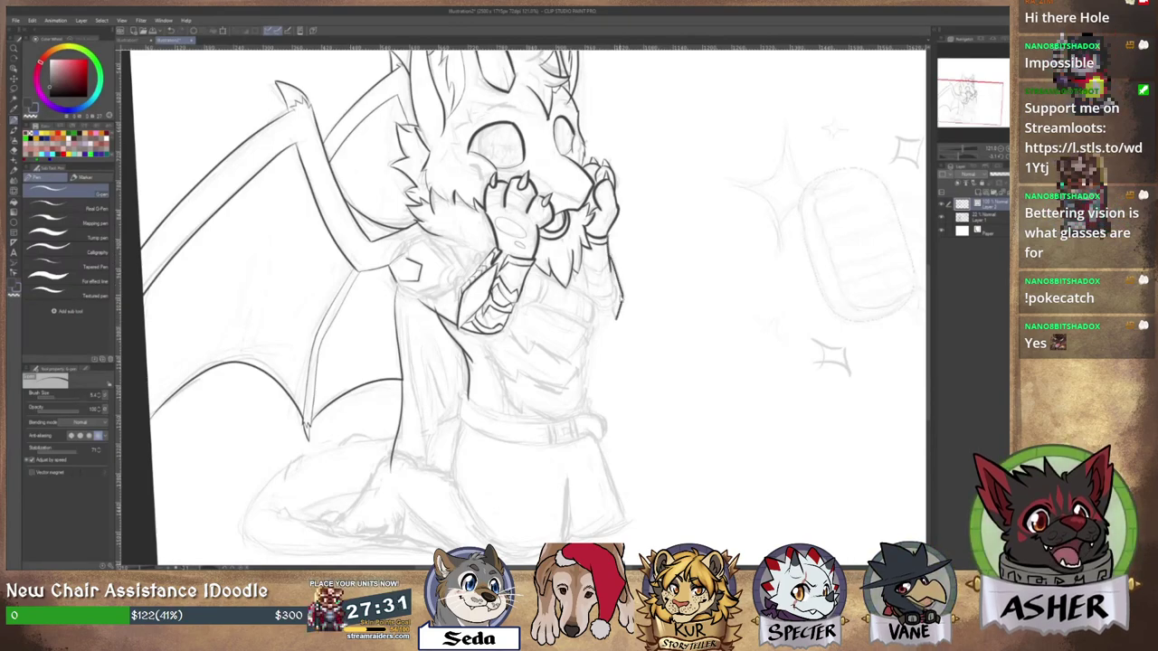
pyautogui.hotkey('ctrl', 'z')
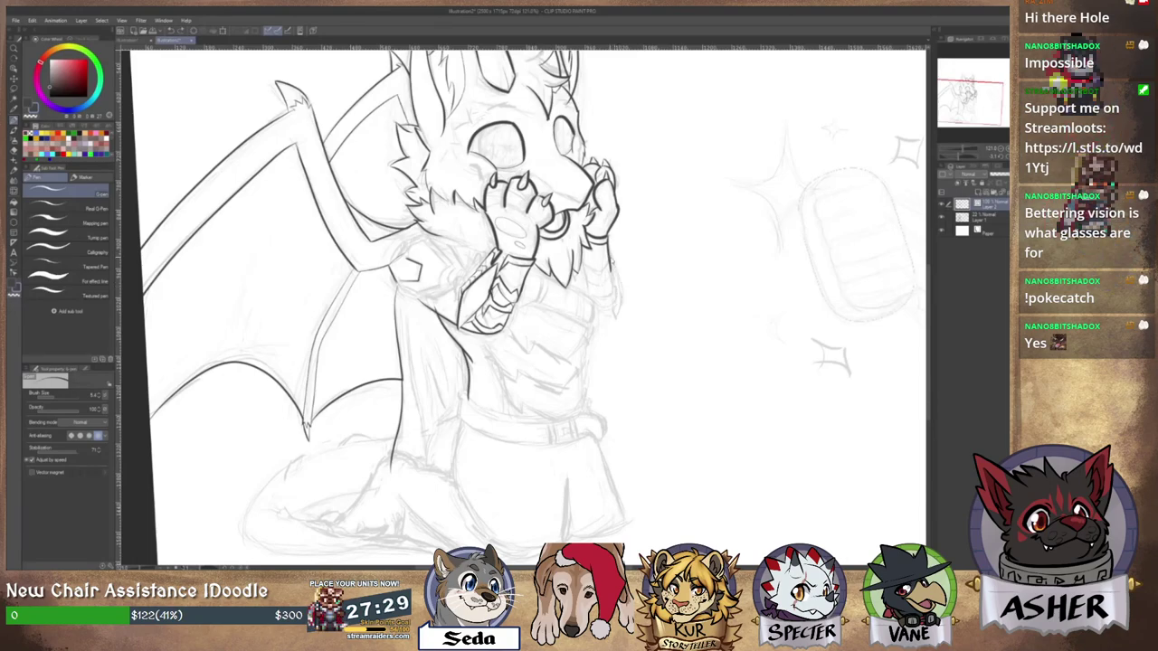
pyautogui.moveTo(619, 284); pyautogui.dragTo(617, 321)
pyautogui.press('e')
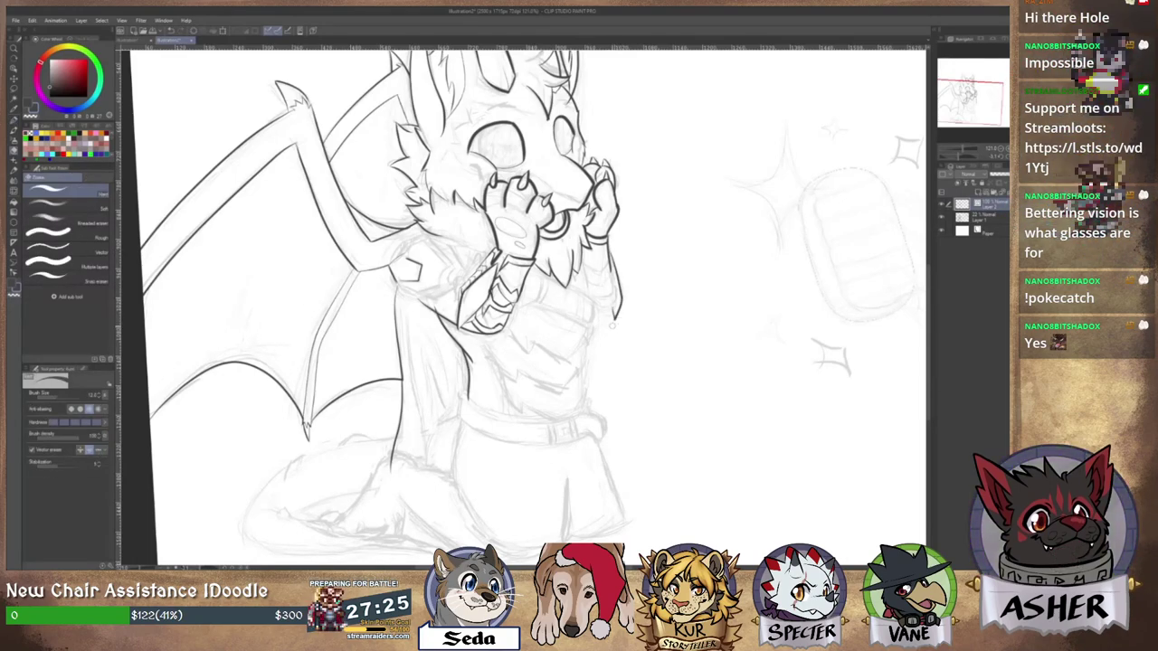
pyautogui.moveTo(635, 230); pyautogui.dragTo(644, 312)
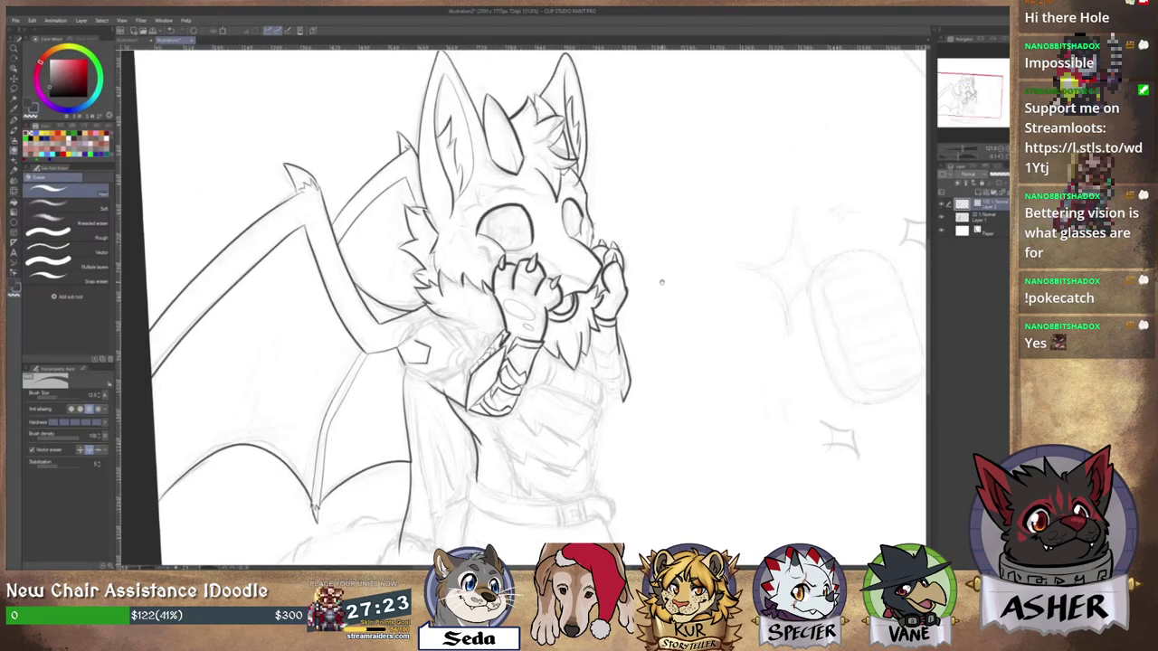
pyautogui.hscroll(5, 665, 276)
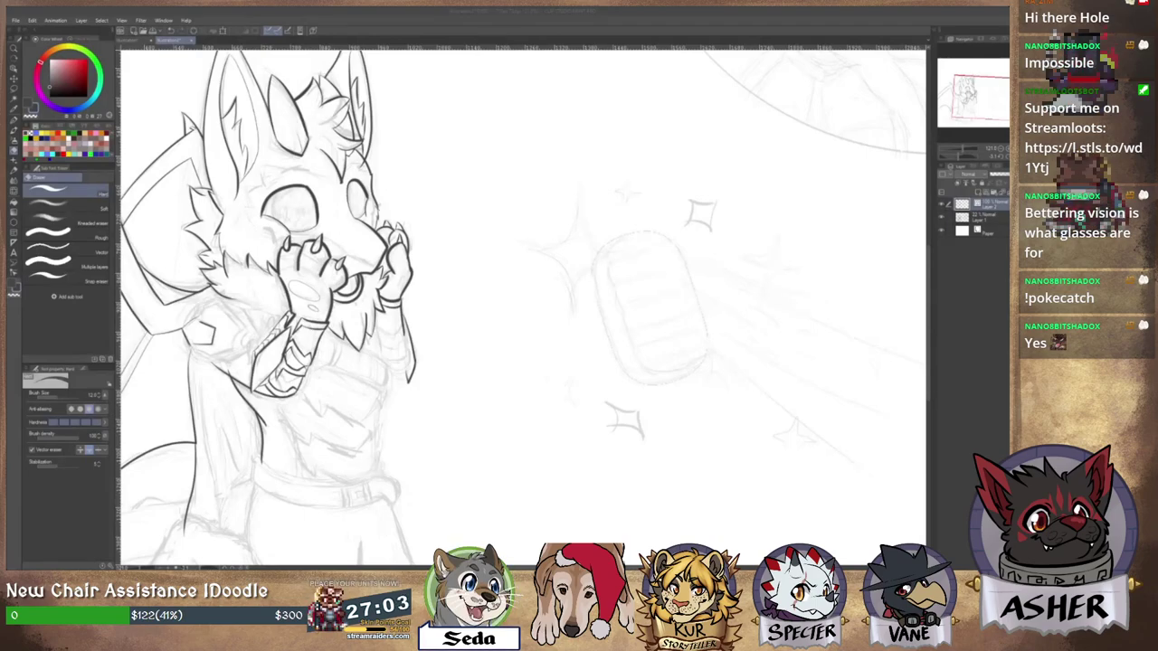
pyautogui.scroll(-2, 640, 265)
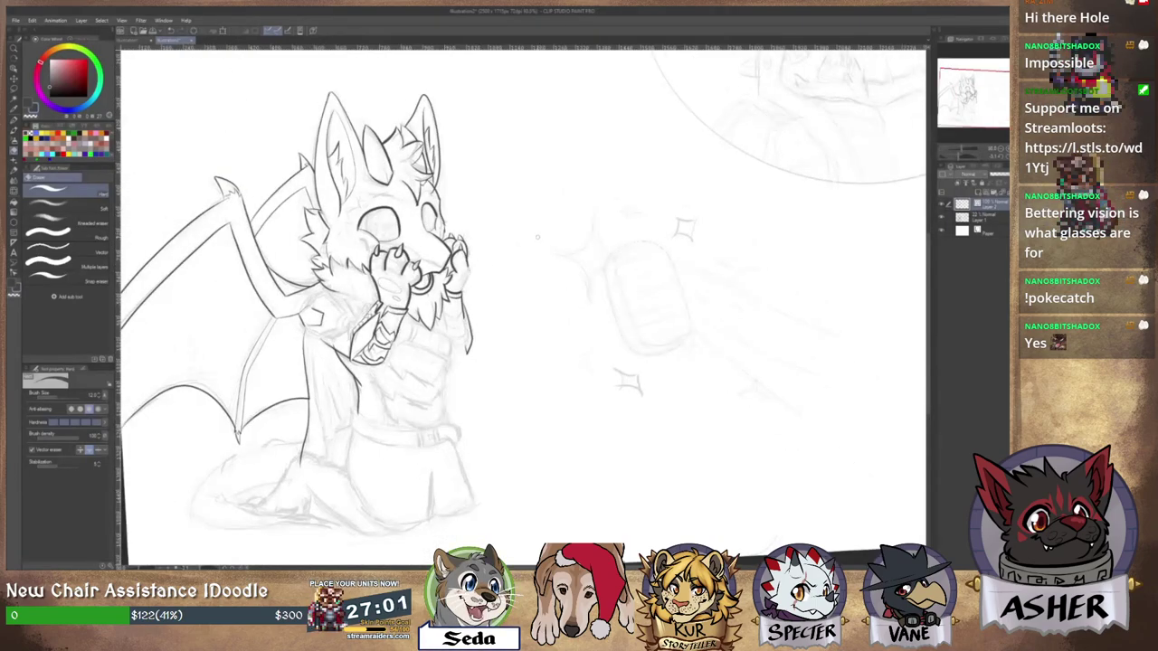
pyautogui.moveTo(513, 248); pyautogui.dragTo(562, 236)
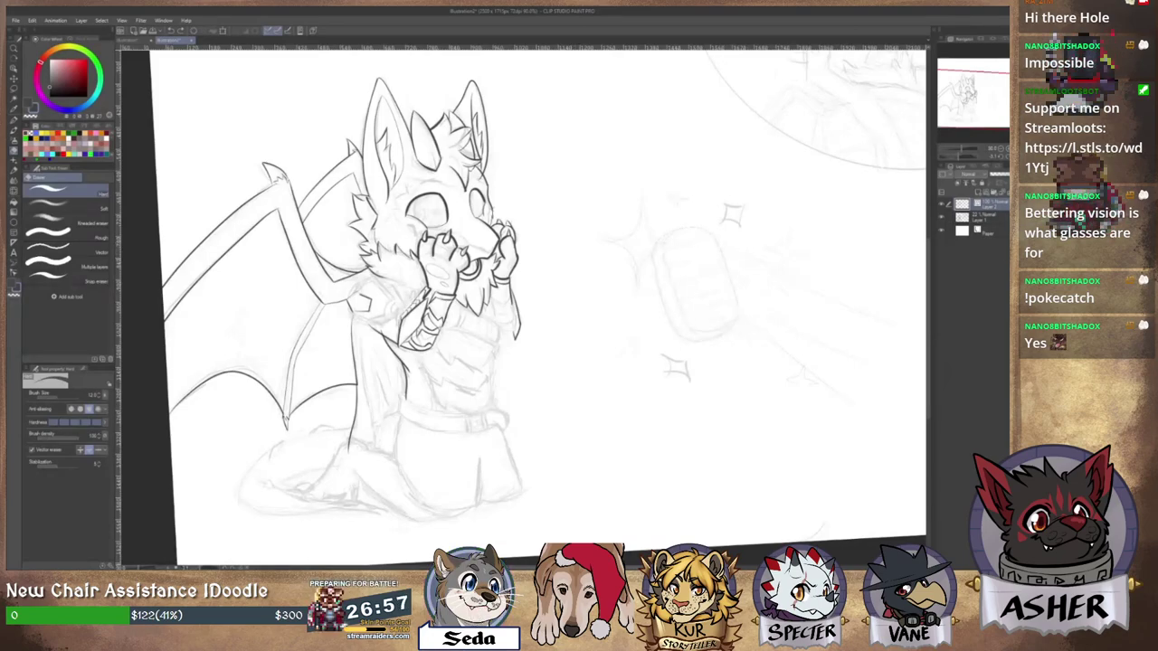
pyautogui.moveTo(819, 296); pyautogui.dragTo(816, 238)
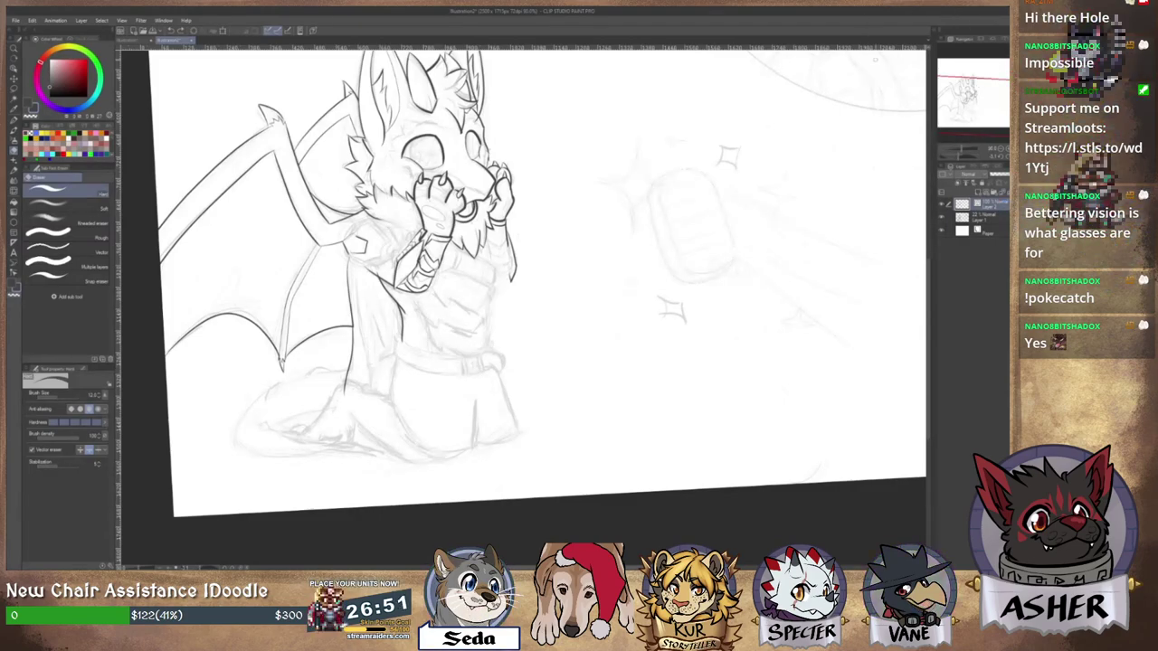
pyautogui.moveTo(874, 59); pyautogui.dragTo(899, 137)
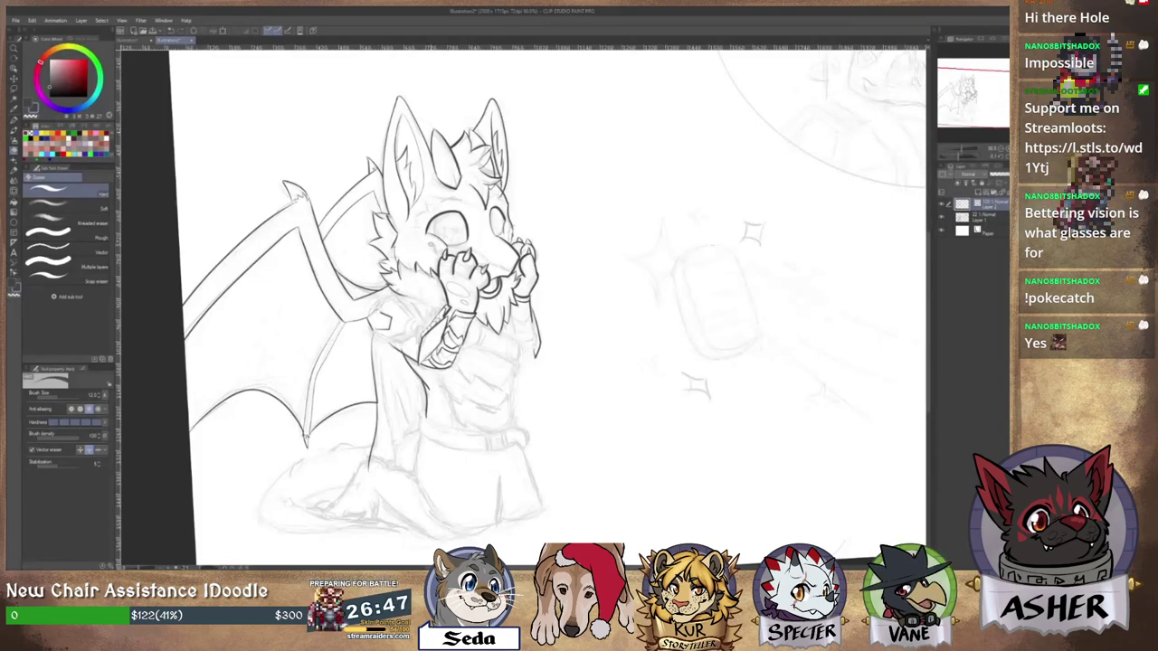
# Ink the edge of the forehead marking above the near eye and touch up the lines inside the far eye.
pyautogui.press('p')
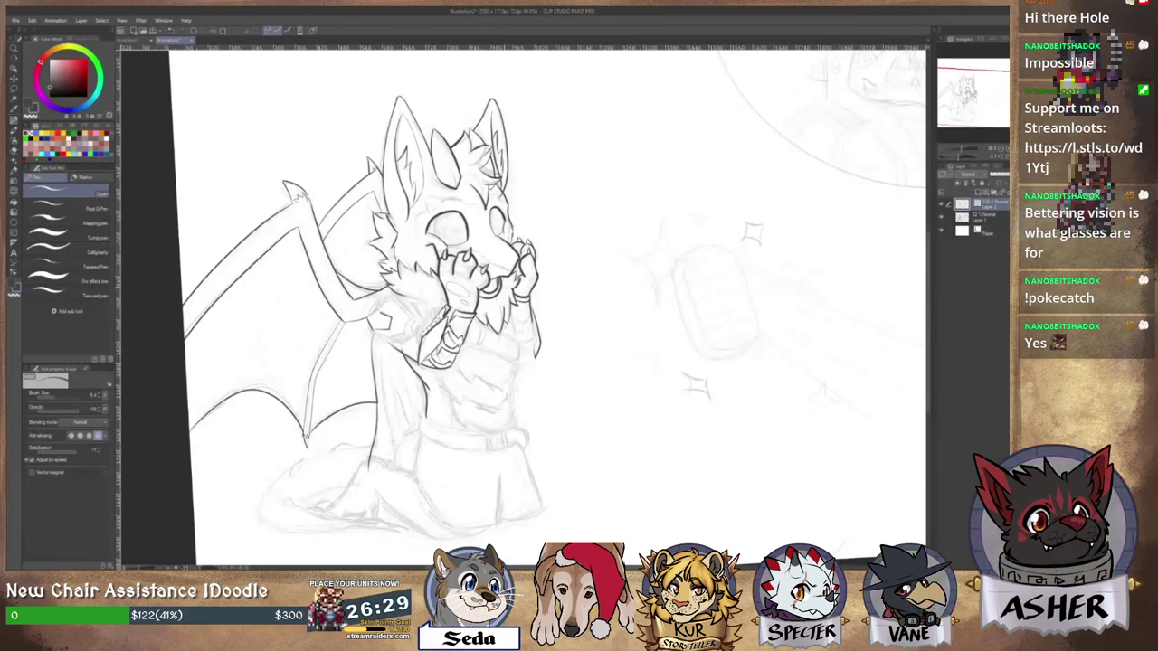
pyautogui.scroll(5, 508, 296)
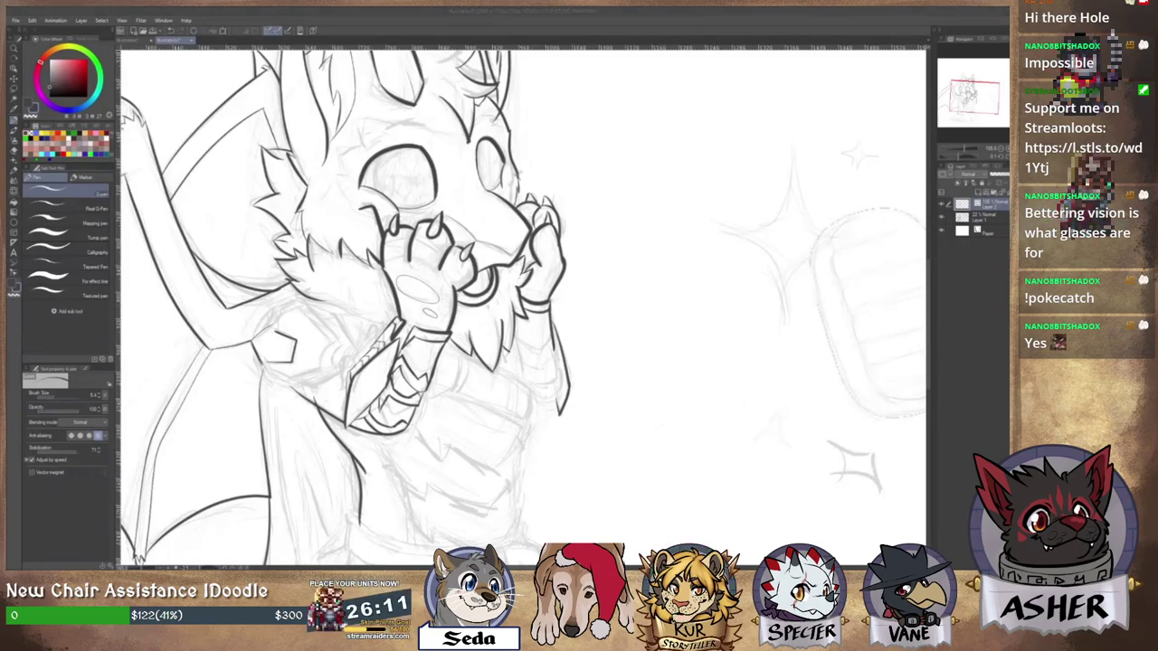
pyautogui.hscroll(-3, 523, 308)
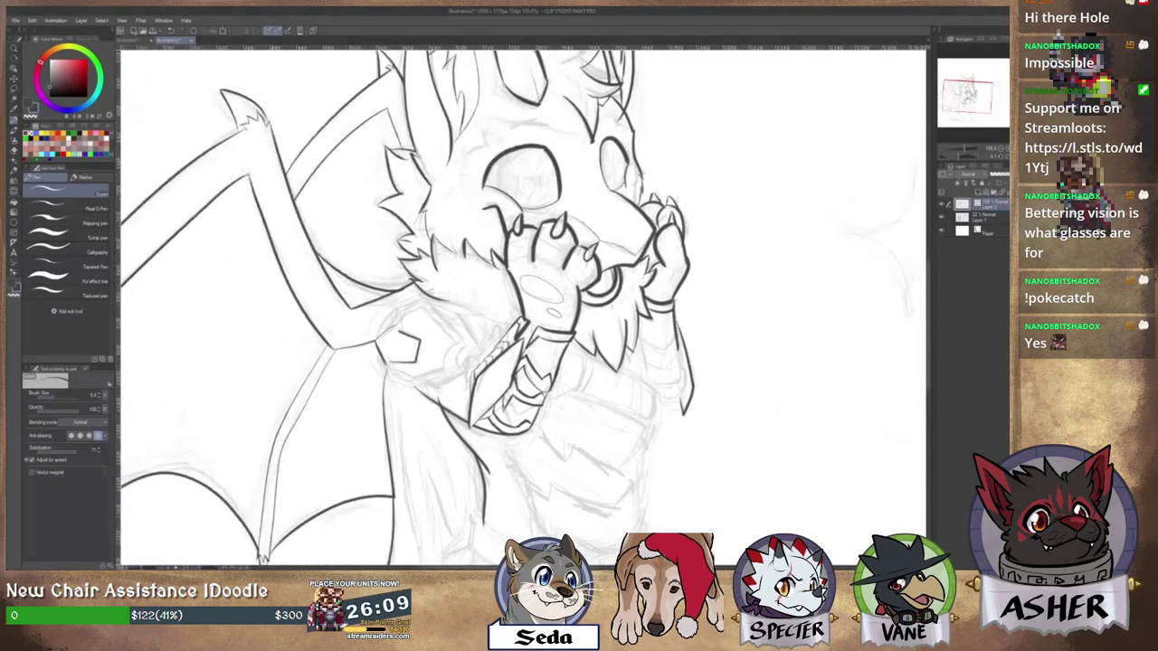
pyautogui.moveTo(284, 215); pyautogui.dragTo(322, 289)
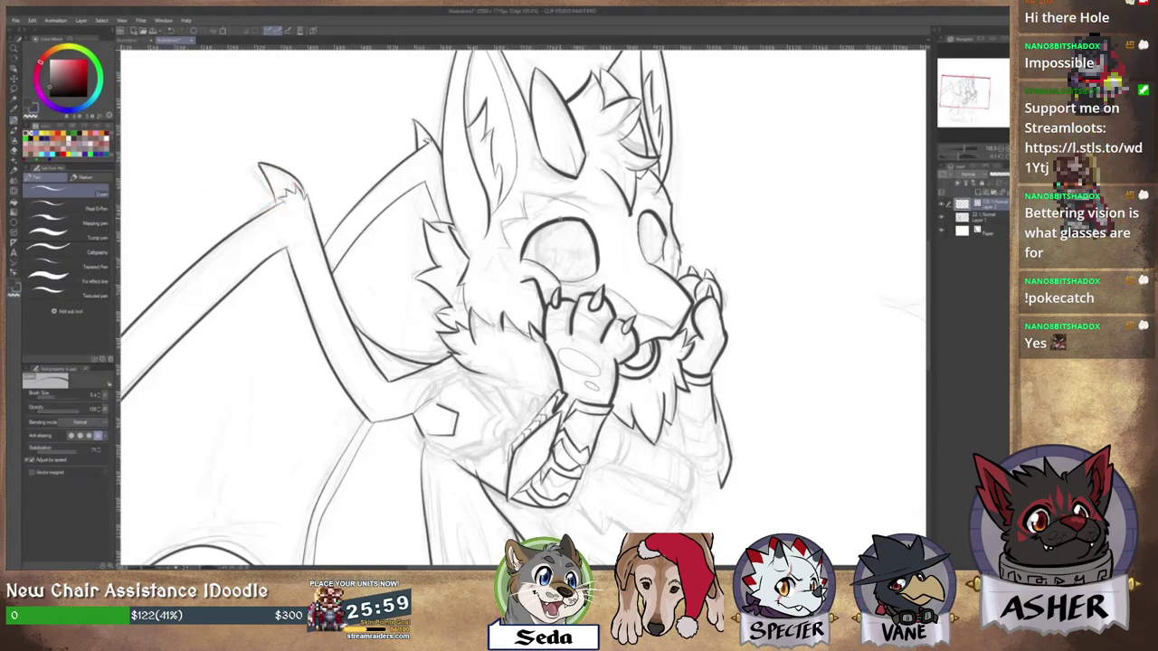
pyautogui.press('r')
pyautogui.moveTo(612, 145); pyautogui.dragTo(619, 148)
pyautogui.moveTo(621, 185); pyautogui.dragTo(566, 192)
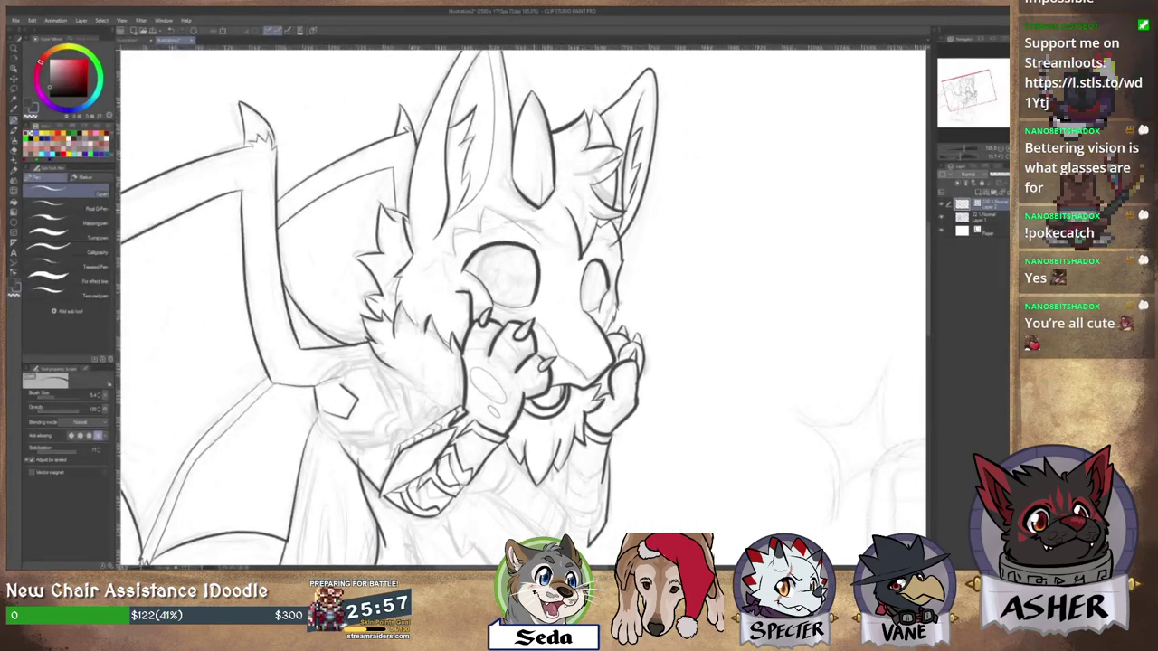
pyautogui.press('e')
pyautogui.moveTo(519, 226); pyautogui.dragTo(507, 217)
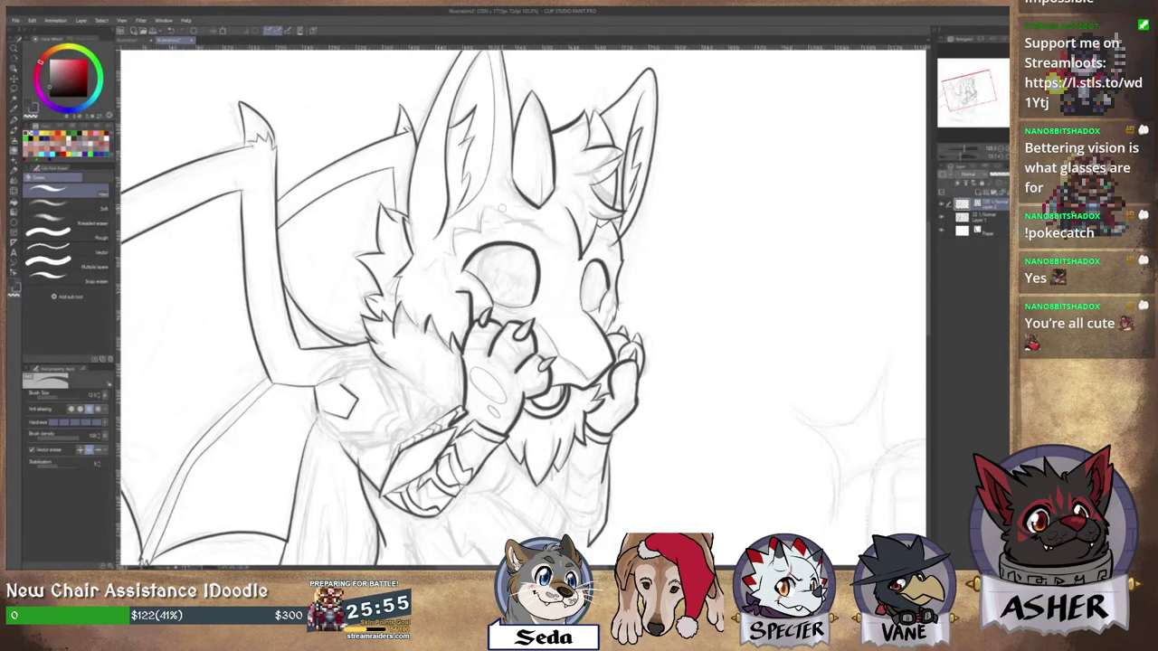
pyautogui.press('p')
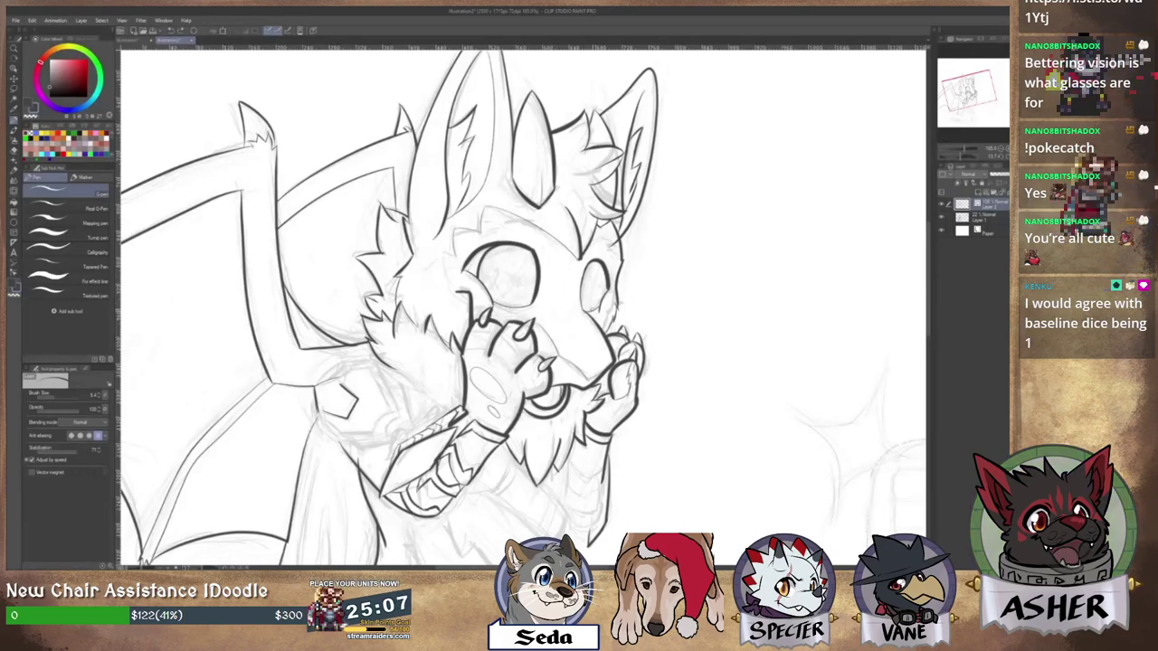
pyautogui.moveTo(606, 286); pyautogui.dragTo(595, 260)
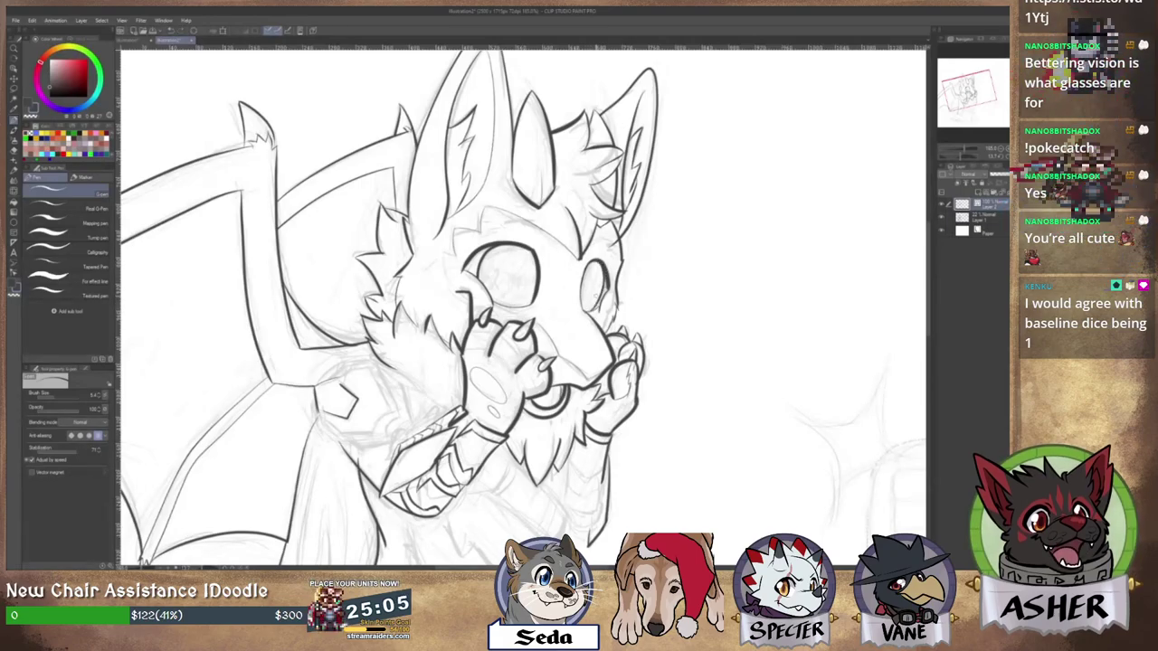
# Ink the lower jagged edge of the neck fur from the shoulder across to the near wrist.
pyautogui.moveTo(600, 356); pyautogui.dragTo(643, 277)
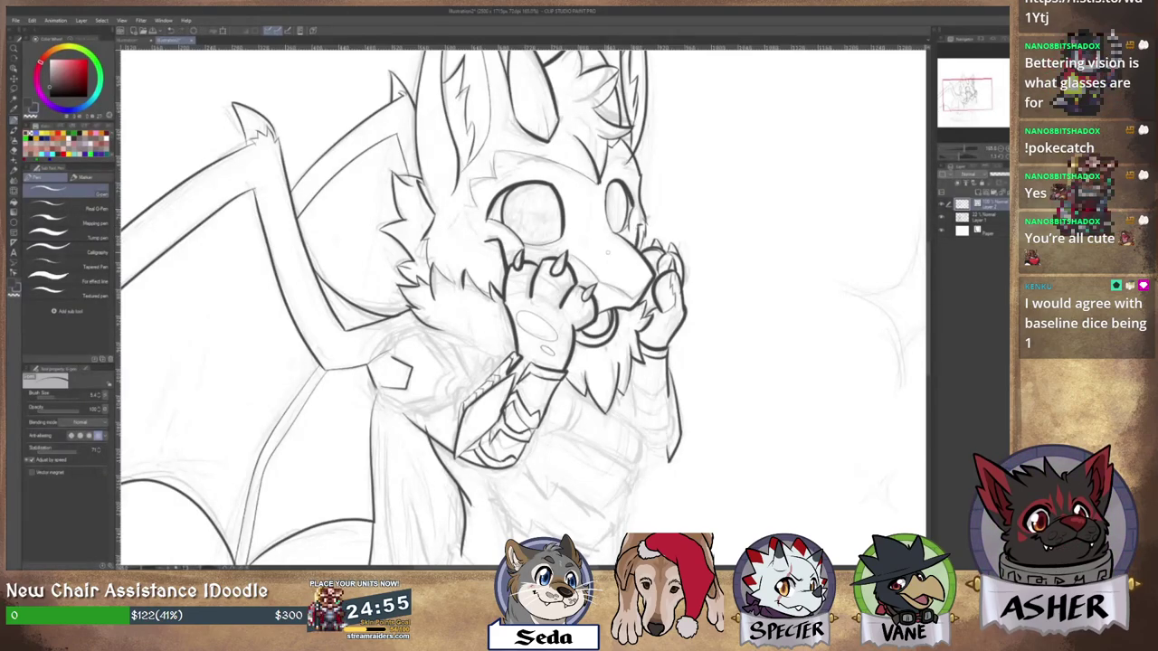
pyautogui.scroll(-2, 607, 252)
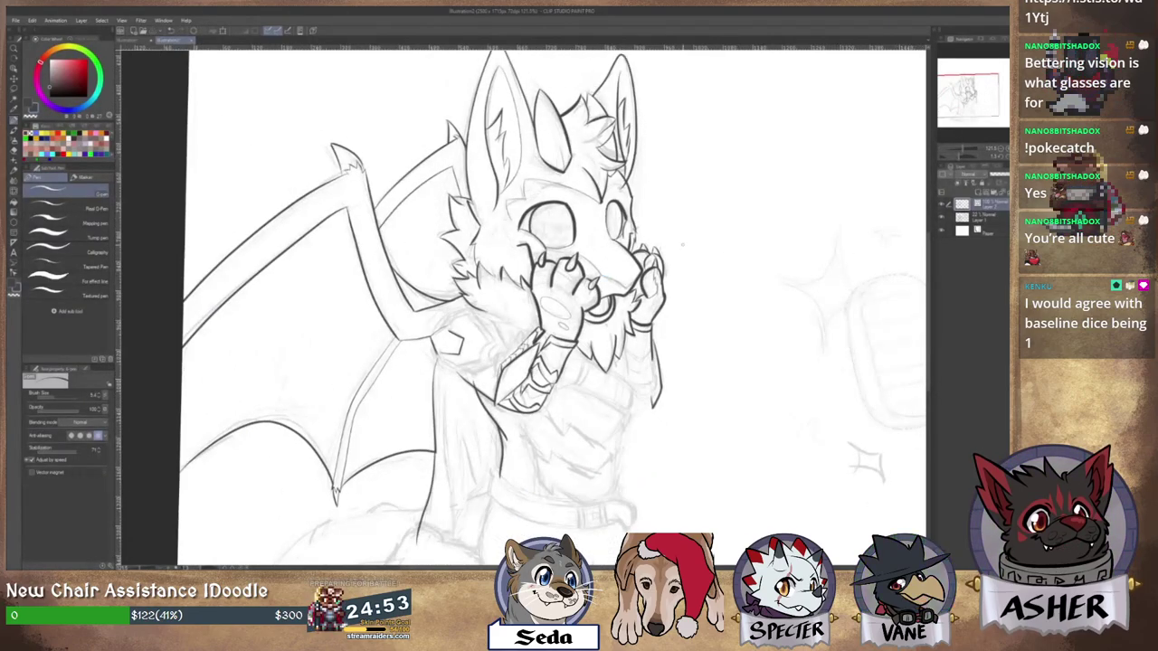
pyautogui.scroll(2, 593, 261)
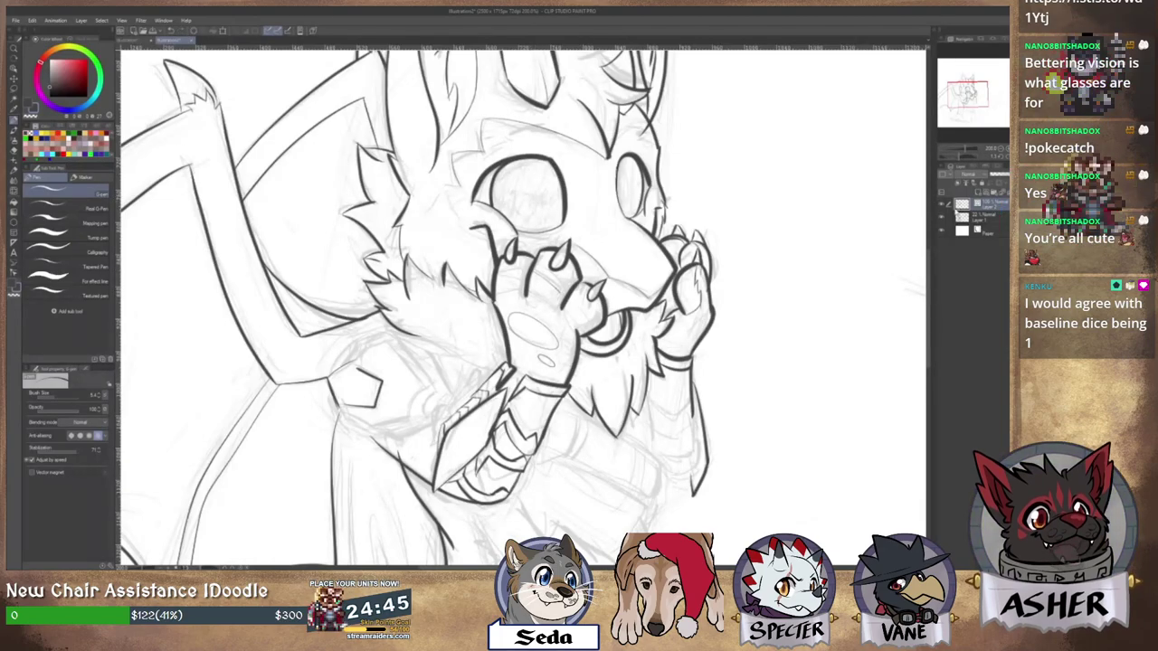
pyautogui.click(942, 218)
pyautogui.click(942, 217)
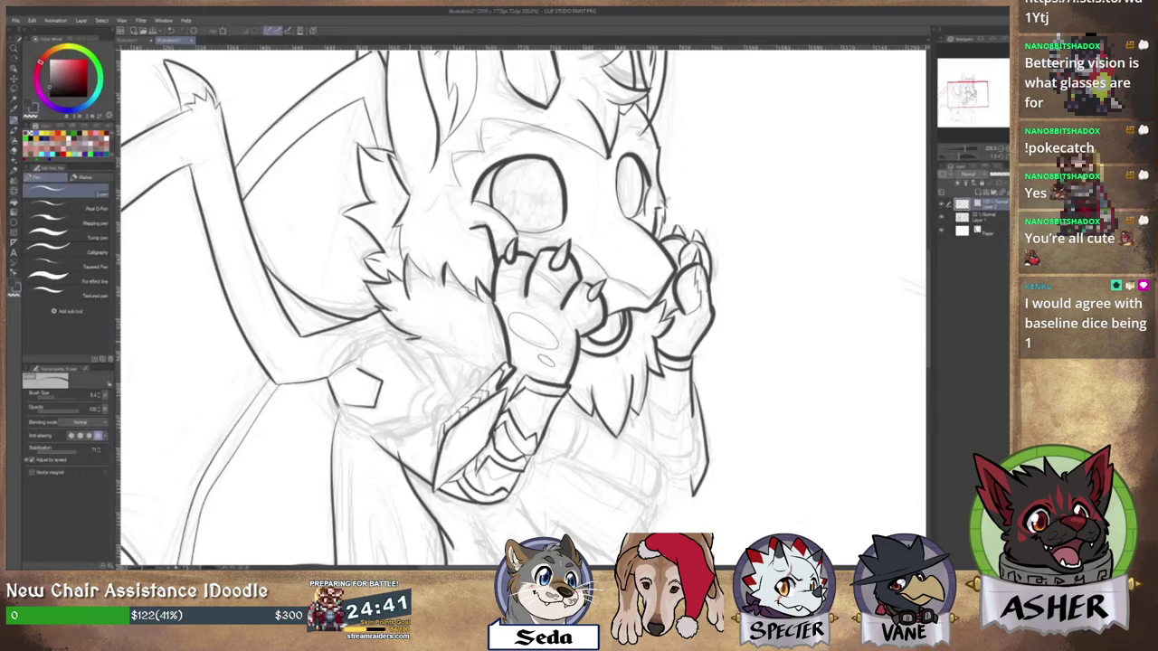
pyautogui.moveTo(409, 339); pyautogui.dragTo(453, 348)
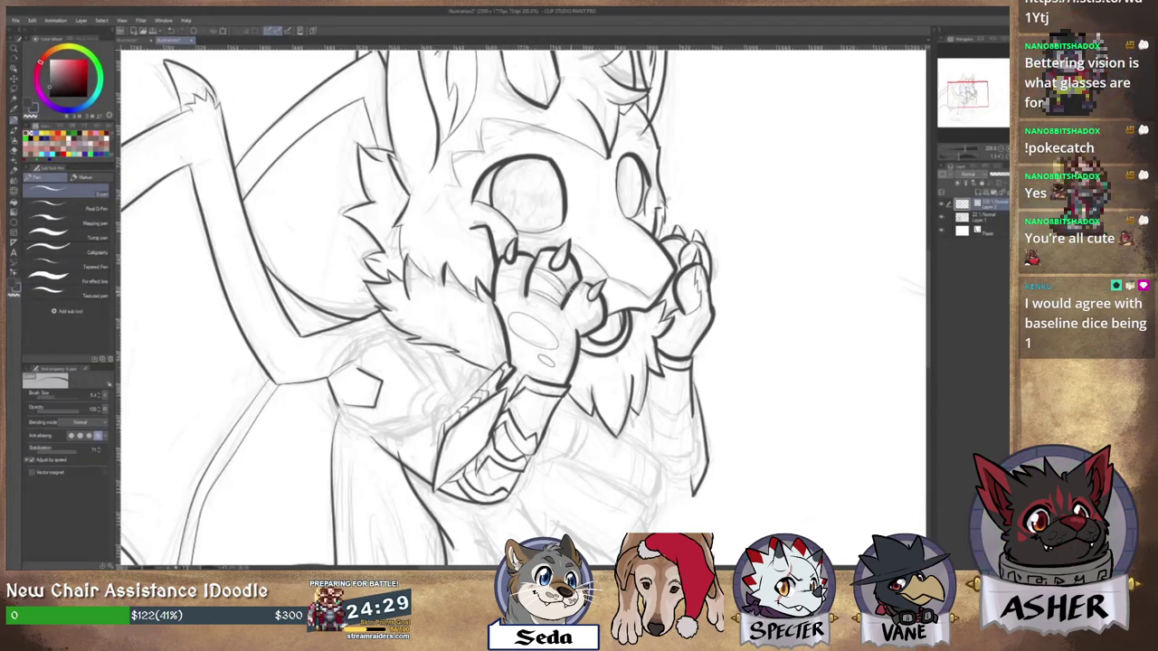
# Ink the fine stripe lines across the near paw's fingers and thumb, undoing the stroke that misses.
pyautogui.moveTo(571, 288); pyautogui.dragTo(592, 335)
pyautogui.moveTo(576, 294); pyautogui.dragTo(596, 332)
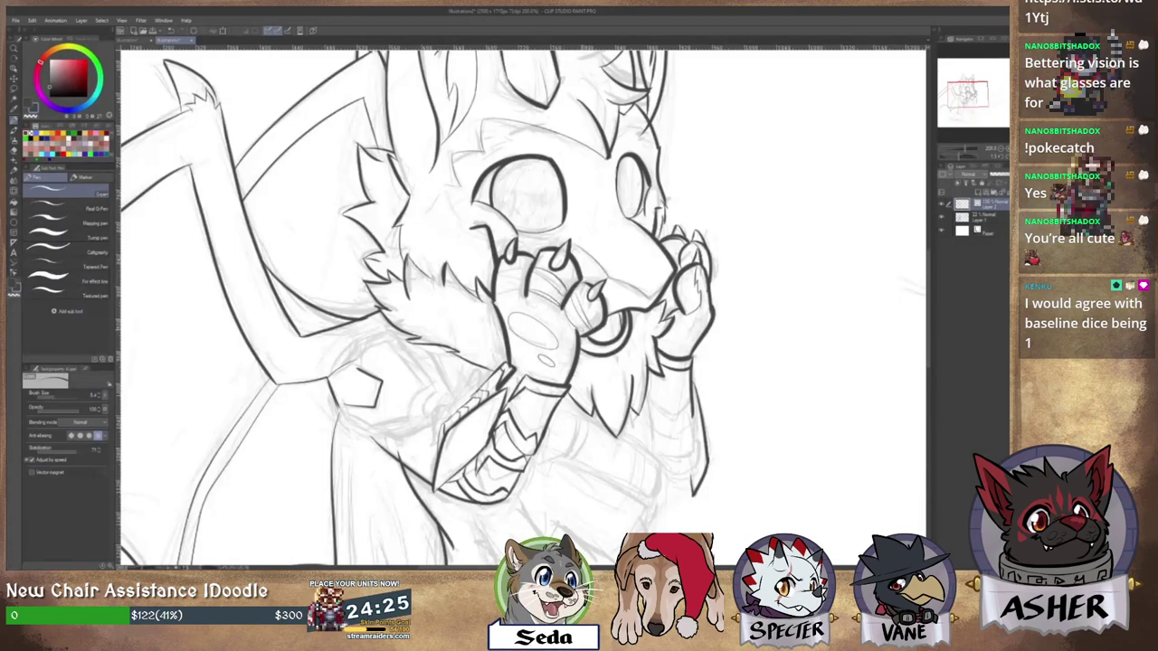
pyautogui.hotkey('ctrl', 'z')
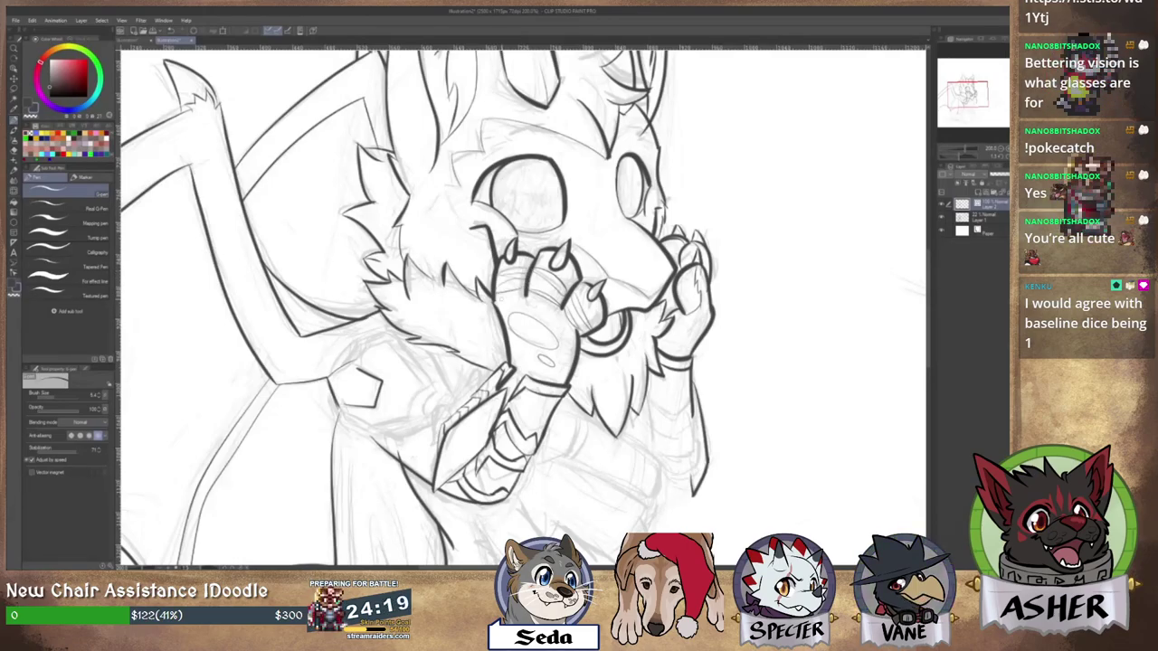
pyautogui.scroll(-1, 561, 254)
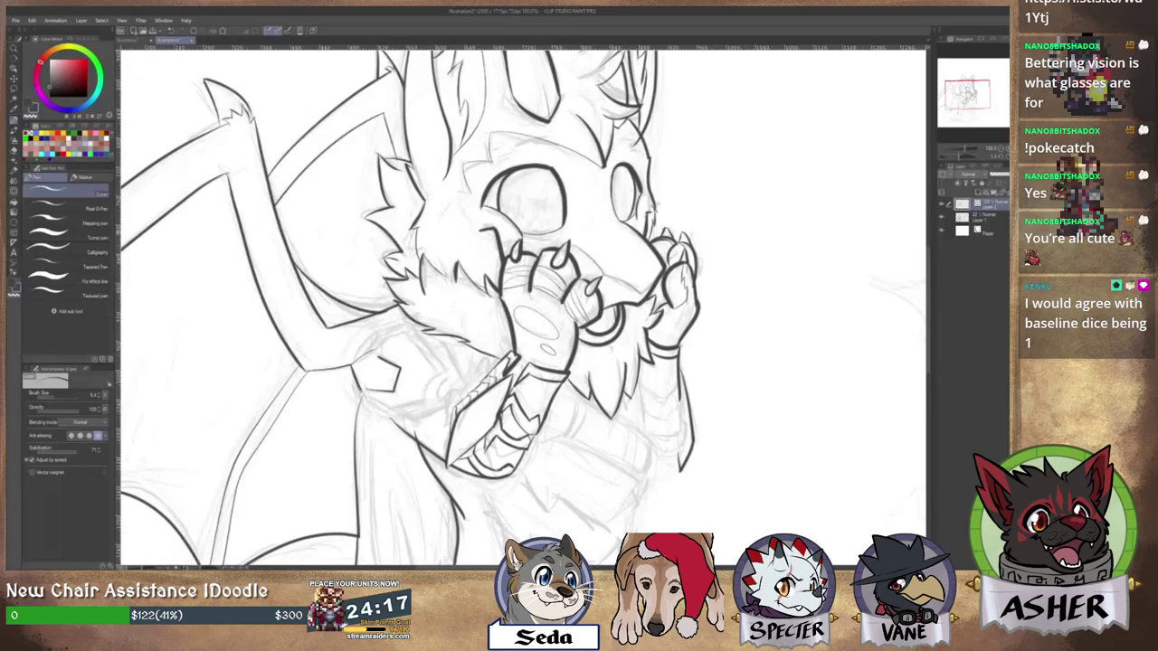
# Hide the sketch layer to check the inked line art on its own, and show the sketch again.
pyautogui.scroll(-5, 579, 195)
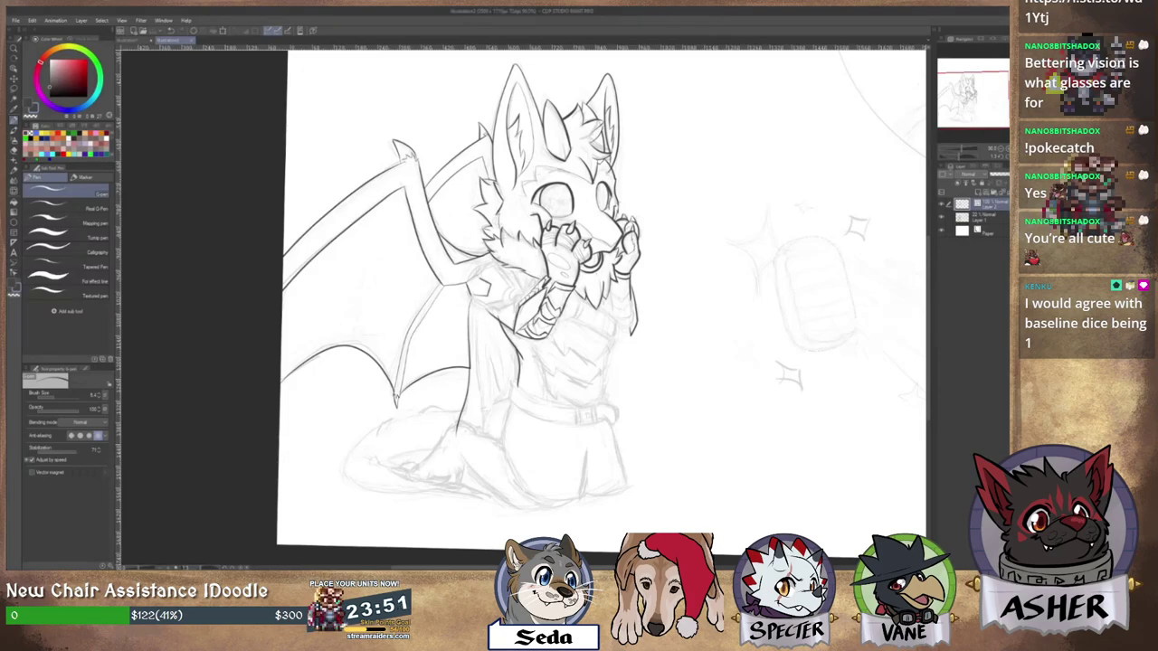
pyautogui.moveTo(697, 203); pyautogui.dragTo(674, 222)
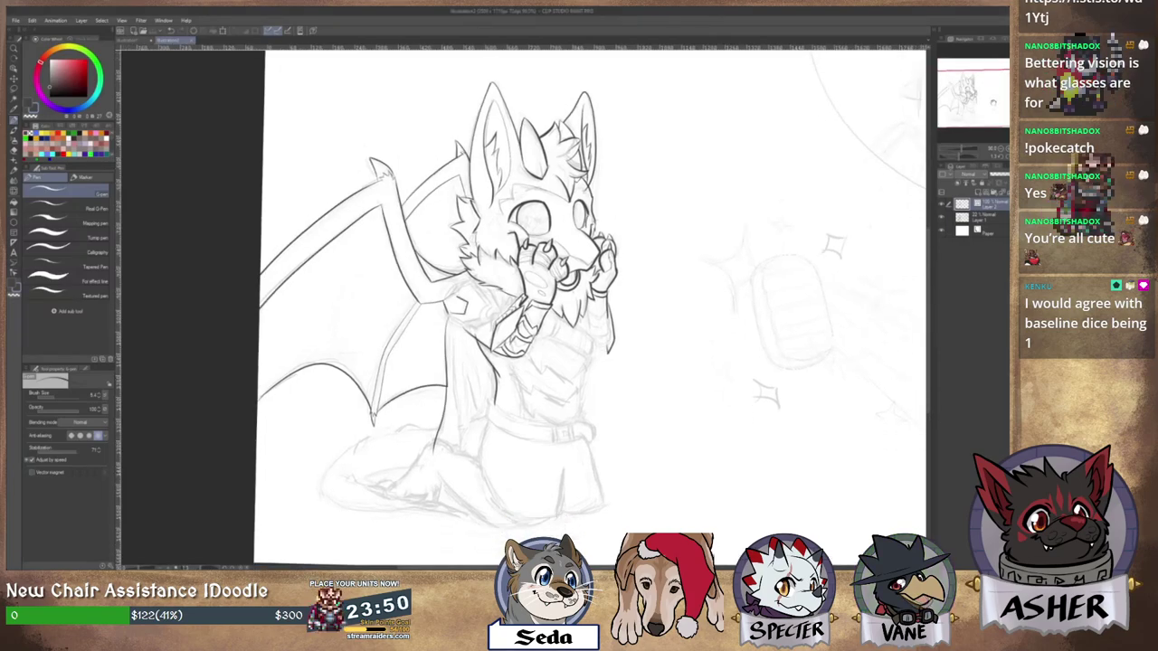
pyautogui.click(944, 219)
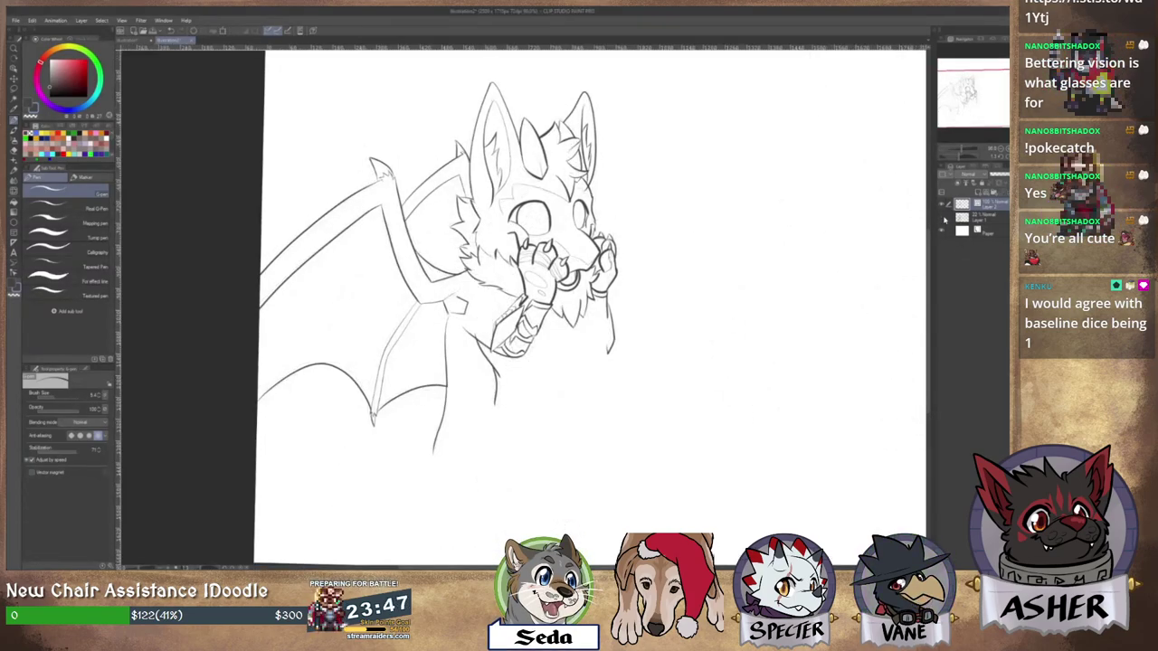
pyautogui.click(945, 220)
pyautogui.click(946, 220)
pyautogui.click(945, 220)
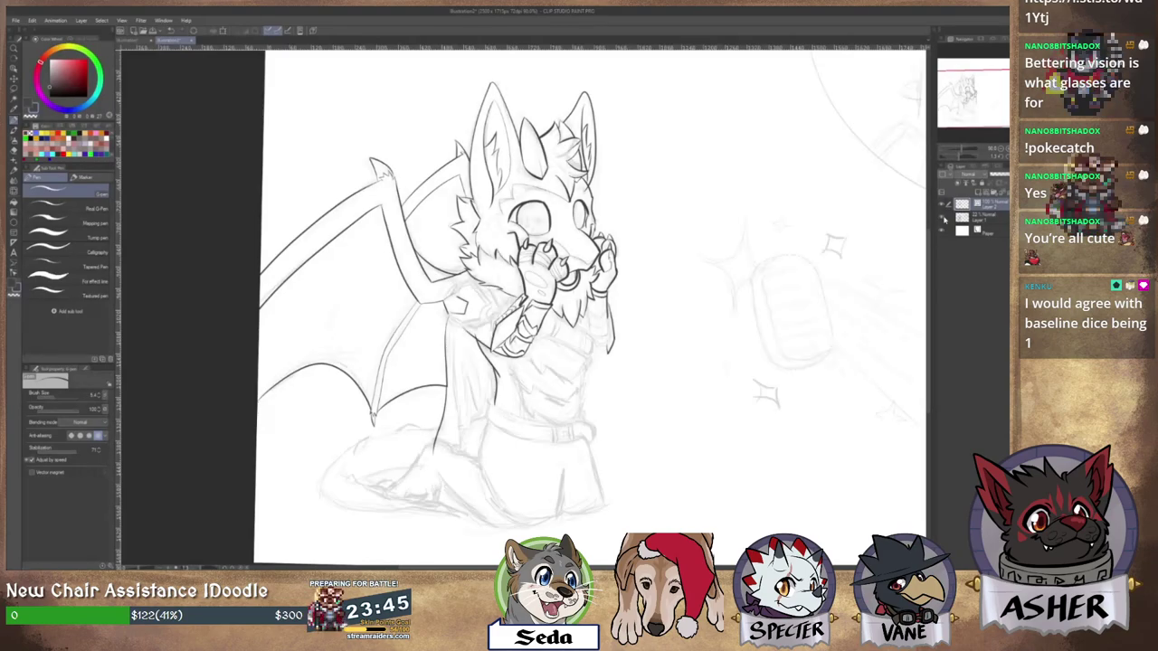
pyautogui.click(973, 219)
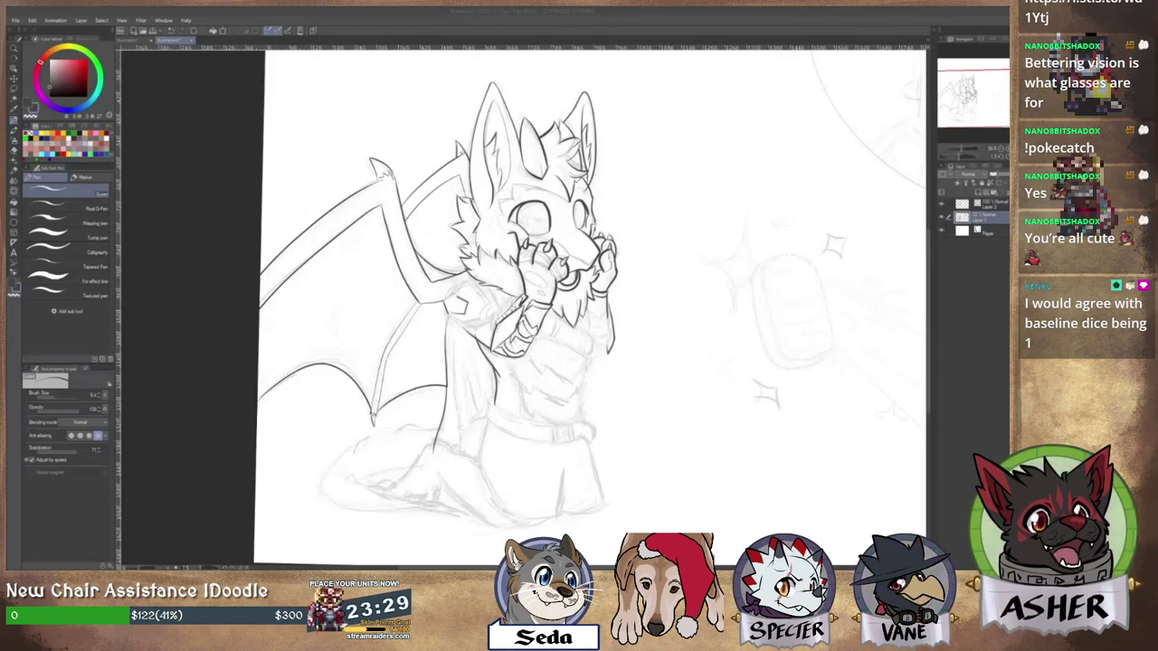
# Ink the inner edge of the far forearm from the chin fur down toward the elbow on the line art layer.
pyautogui.scroll(5, 597, 367)
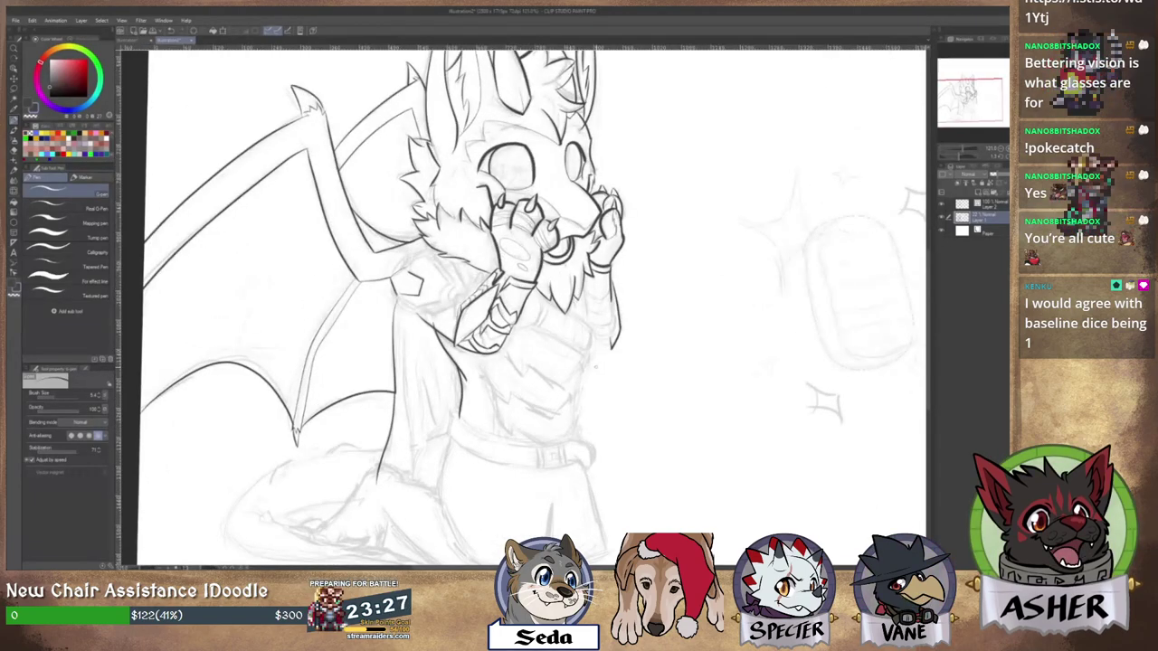
pyautogui.moveTo(579, 368); pyautogui.dragTo(550, 295)
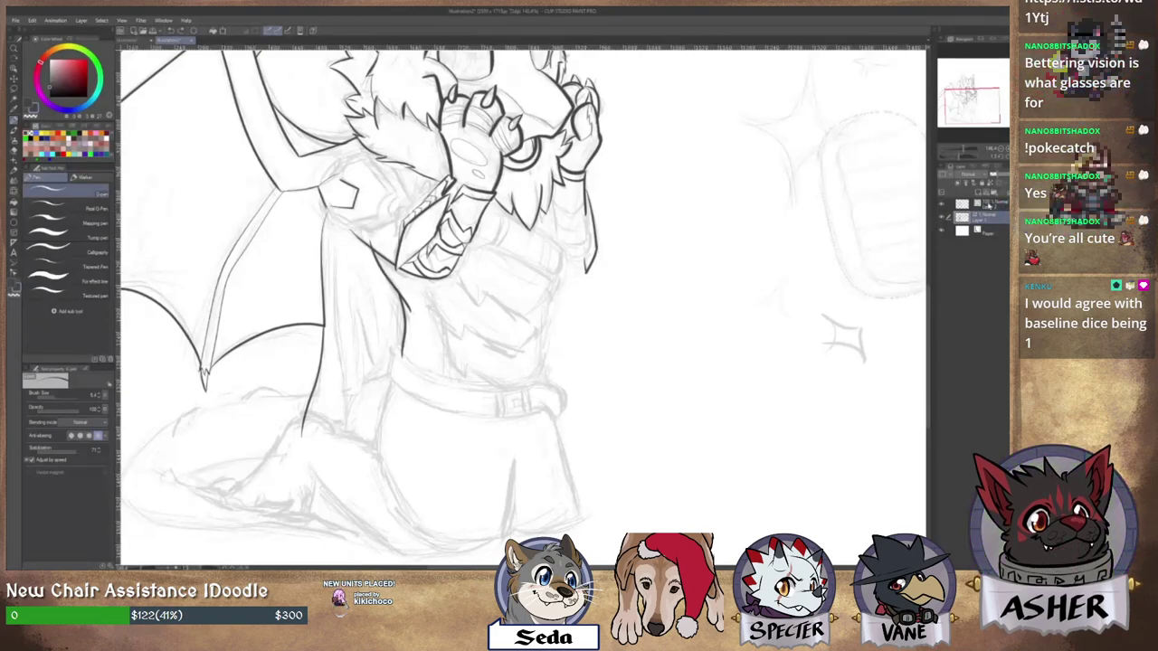
pyautogui.click(989, 205)
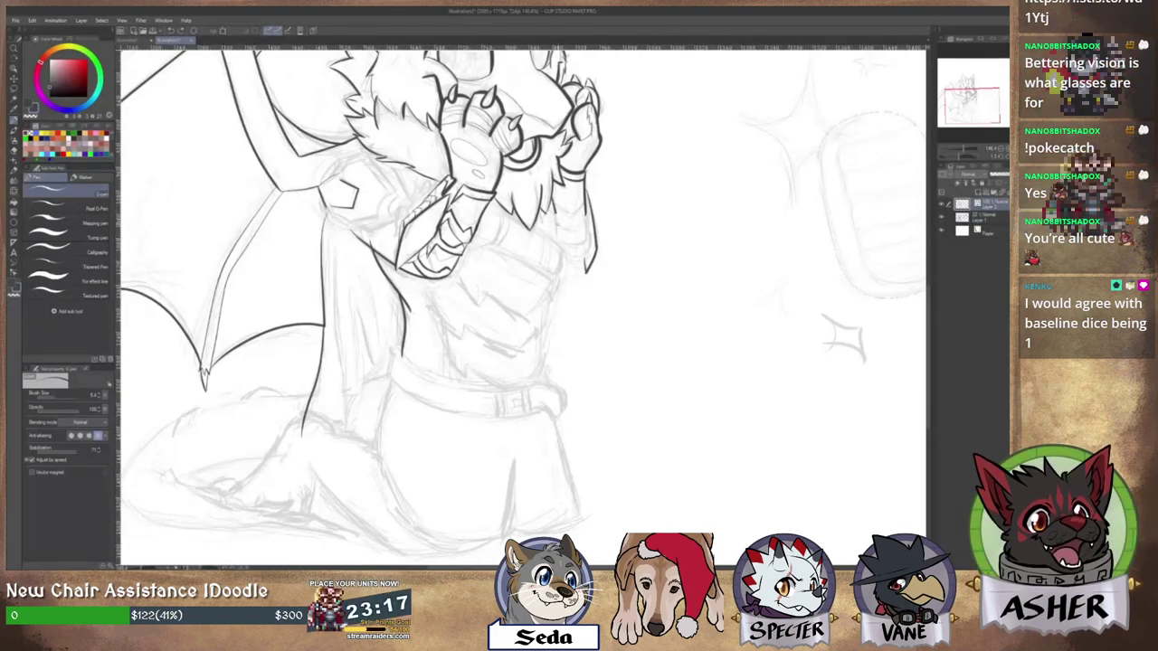
pyautogui.moveTo(557, 214); pyautogui.dragTo(559, 266)
pyautogui.press('e')
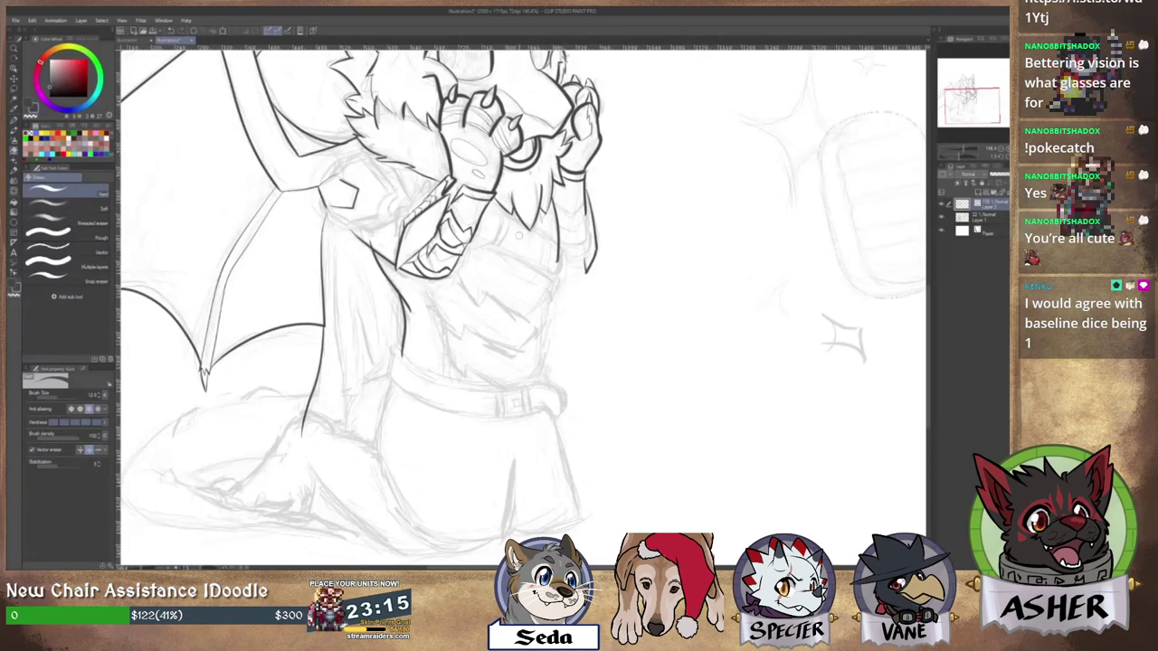
pyautogui.press('p')
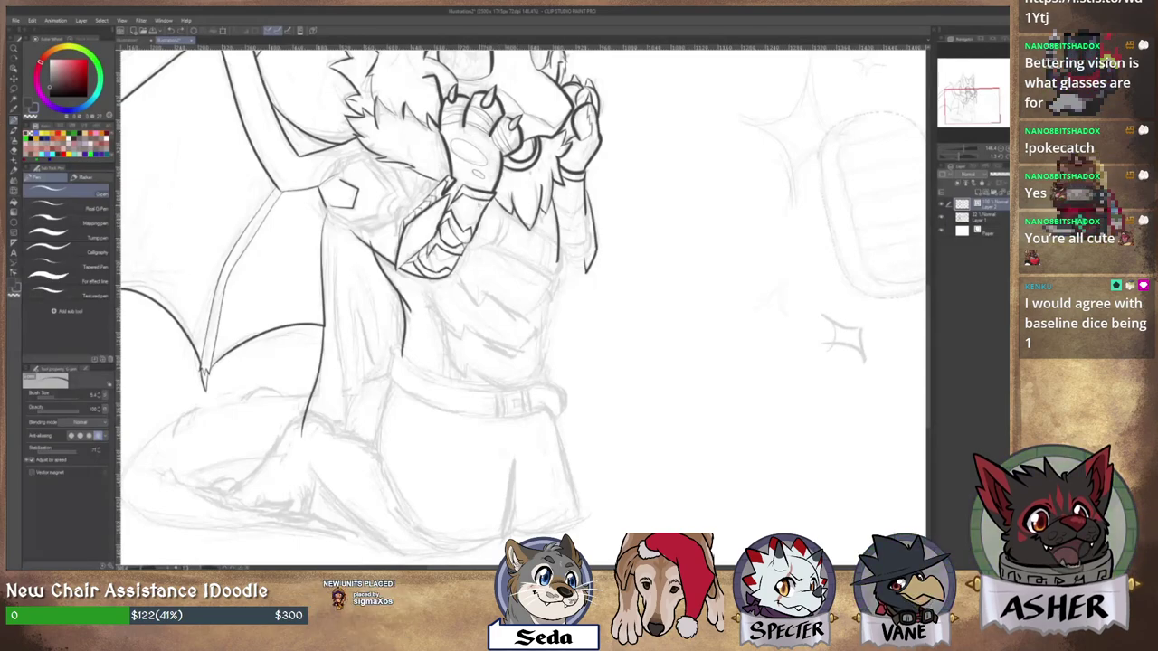
# Ink the upper chest line from beneath the near wrist to the far elbow and erase its overlap with the chin fur.
pyautogui.moveTo(539, 236); pyautogui.dragTo(560, 258)
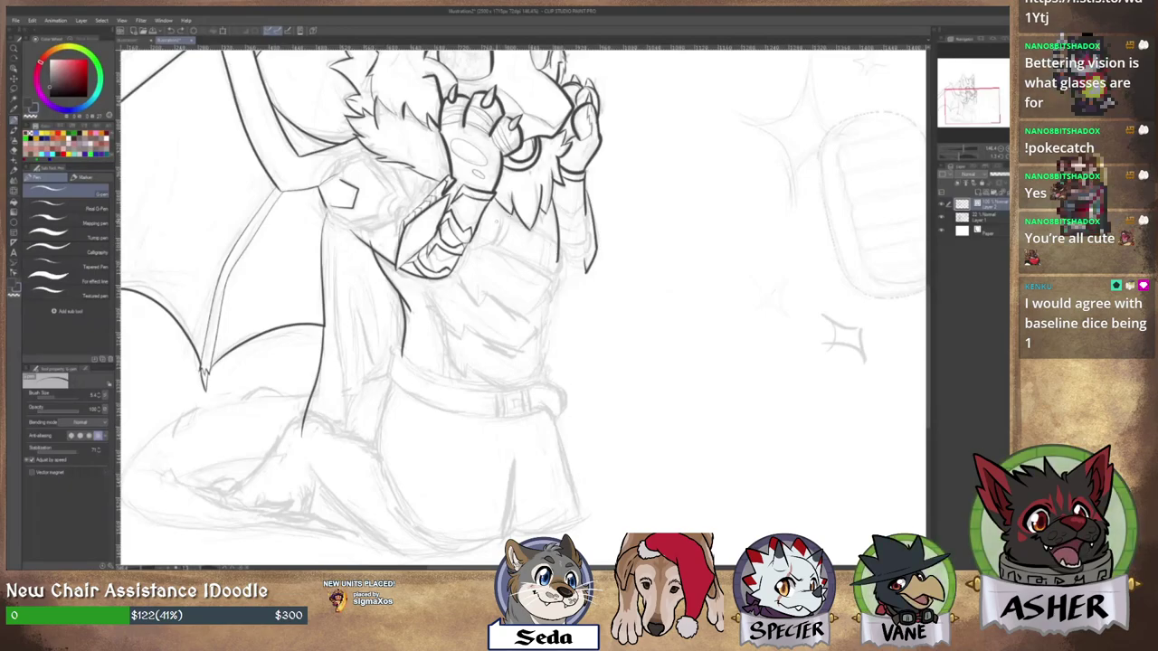
pyautogui.hotkey('ctrl', 'z')
pyautogui.press('r')
pyautogui.moveTo(512, 180)
pyautogui.mouseDown()
pyautogui.moveTo(618, 223)
pyautogui.moveTo(531, 275)
pyautogui.mouseUp()
pyautogui.press('space')
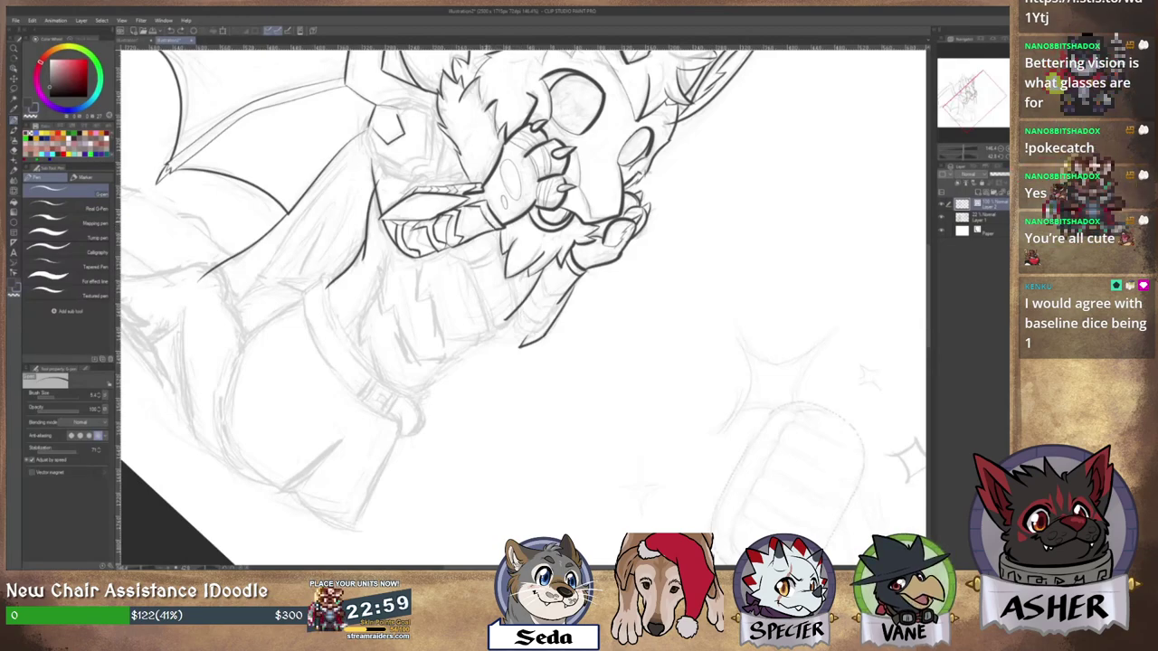
pyautogui.moveTo(504, 257)
pyautogui.mouseDown()
pyautogui.moveTo(517, 335)
pyautogui.moveTo(512, 274)
pyautogui.mouseUp()
pyautogui.press('e')
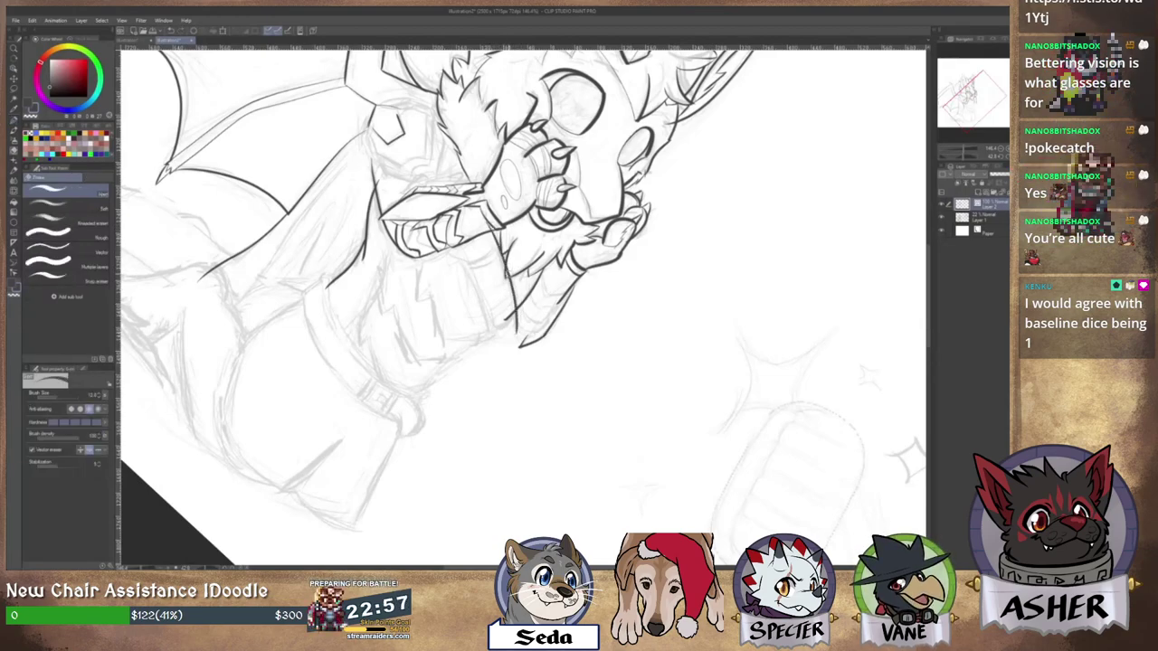
pyautogui.press('p')
pyautogui.press('e')
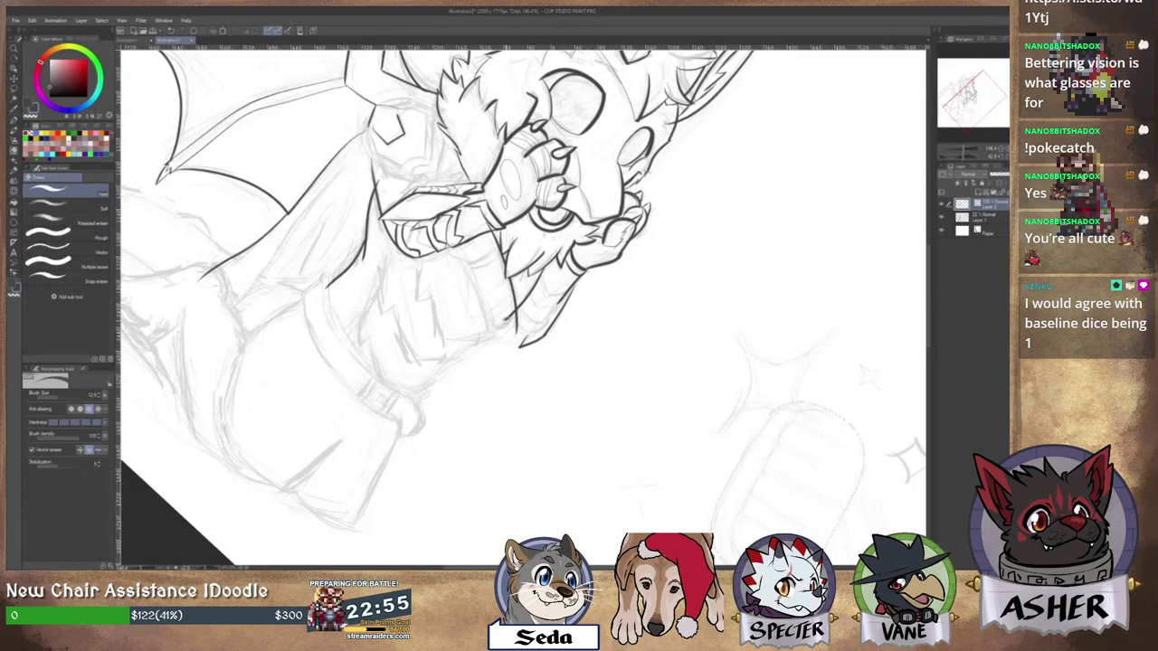
pyautogui.press('p')
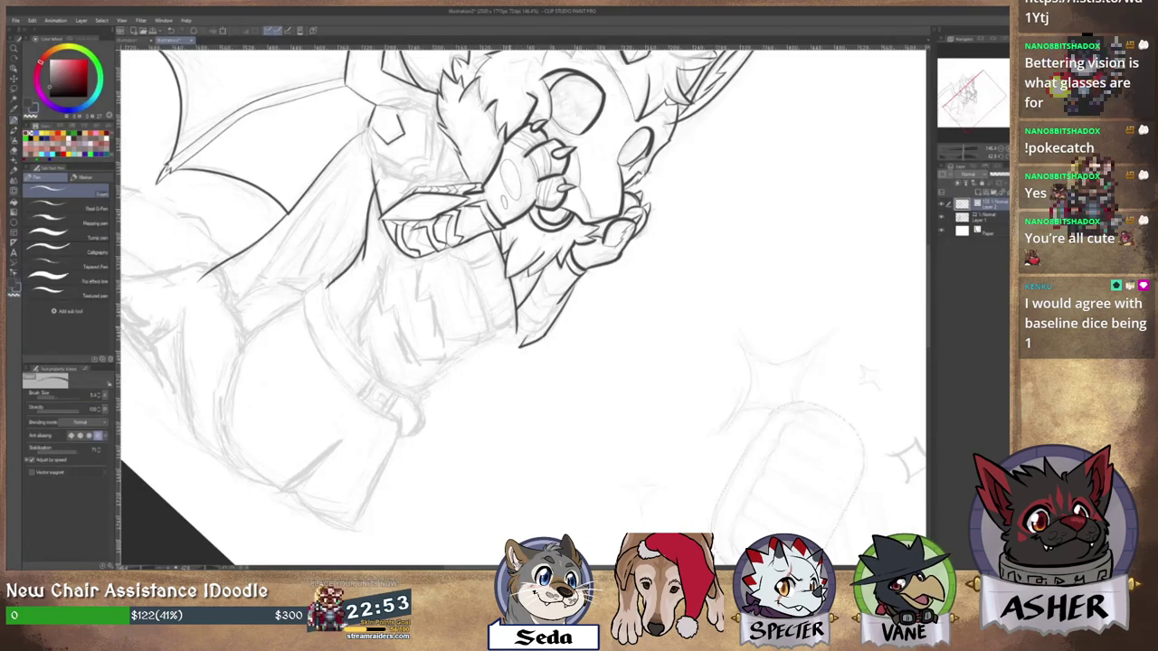
pyautogui.moveTo(550, 345); pyautogui.dragTo(569, 314)
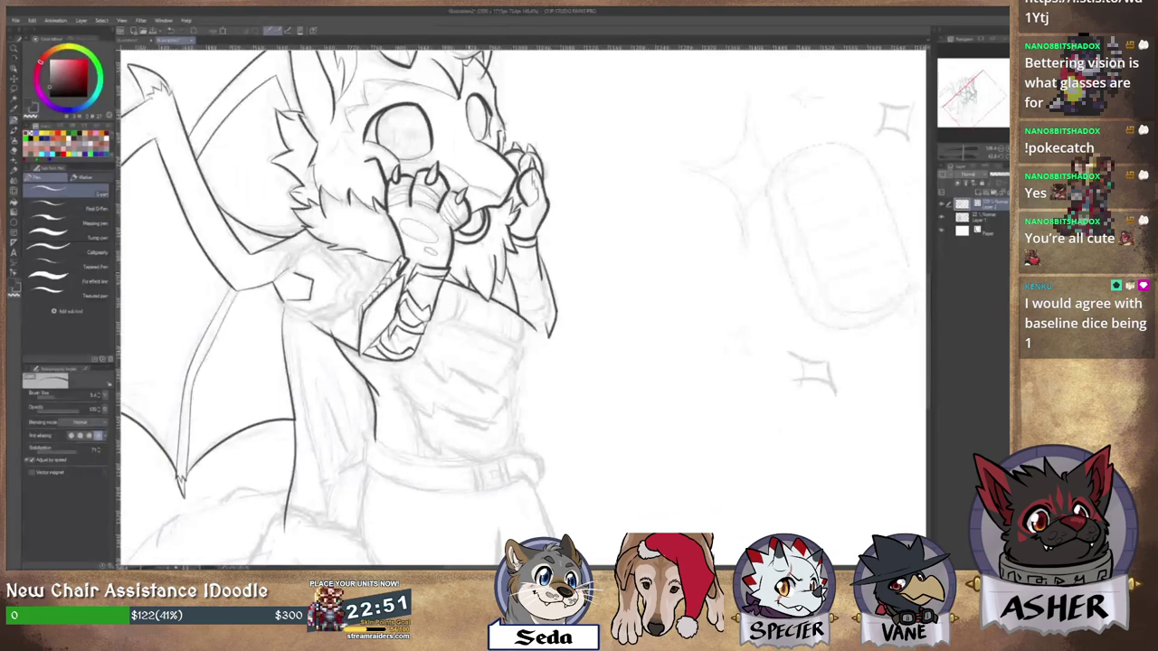
# Ink the far side of the chest downward from the upper chest line and erase the overlap at the corner.
pyautogui.scroll(5, 557, 339)
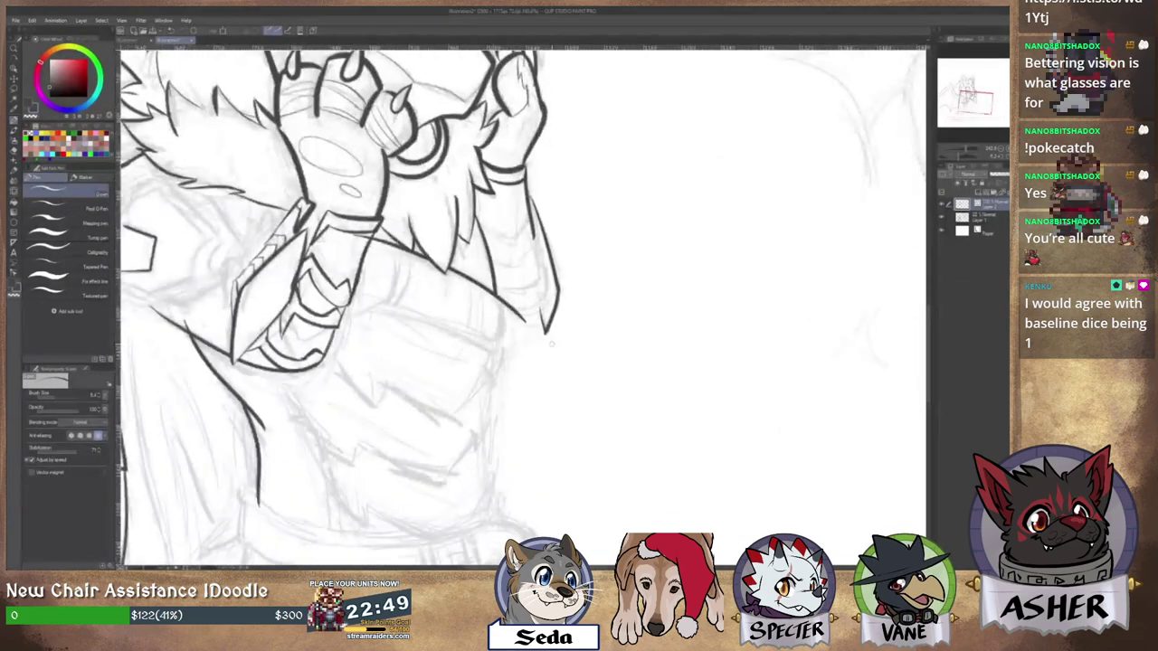
pyautogui.moveTo(504, 302); pyautogui.dragTo(498, 353)
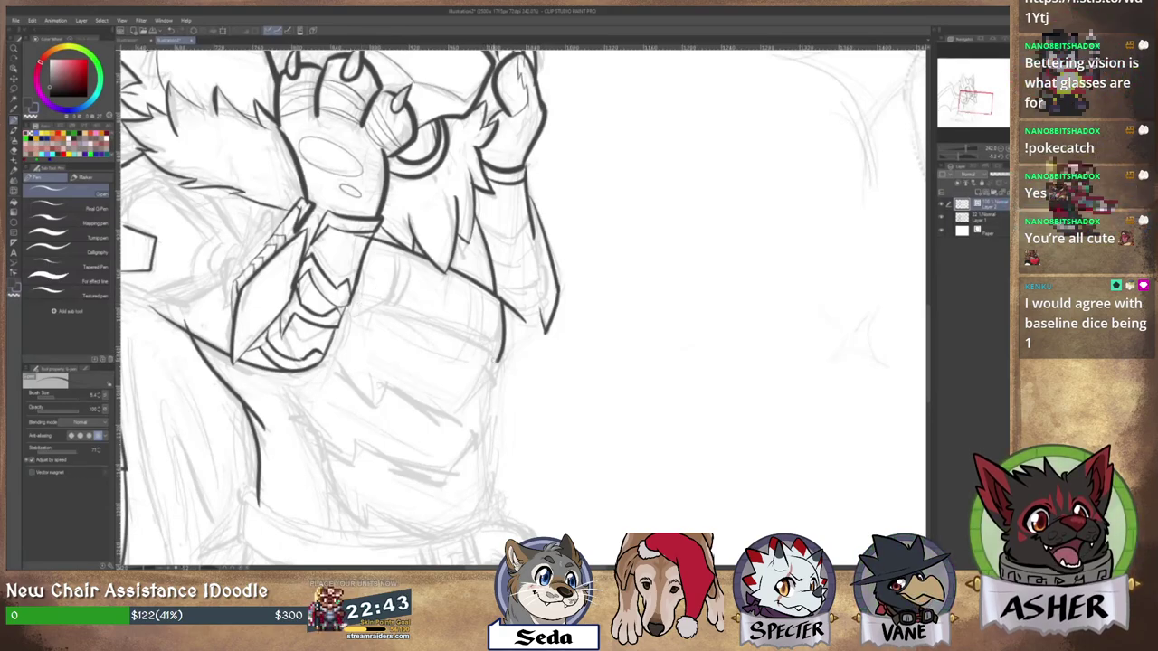
pyautogui.moveTo(499, 354); pyautogui.dragTo(494, 389)
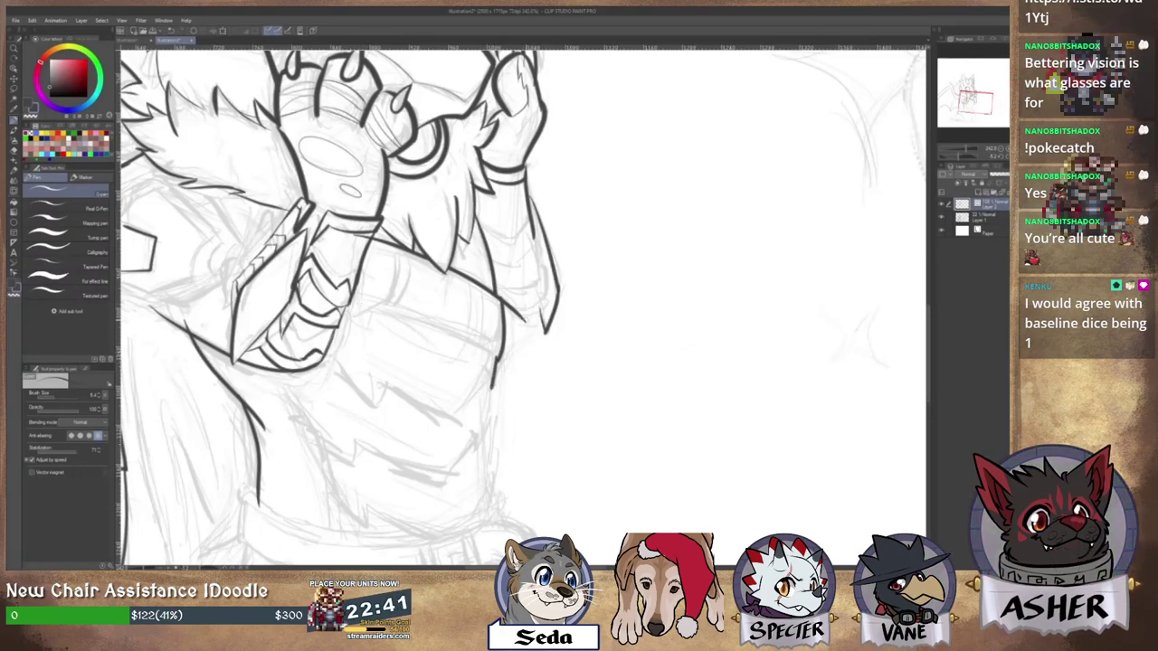
pyautogui.press('e')
pyautogui.moveTo(525, 313); pyautogui.dragTo(515, 342)
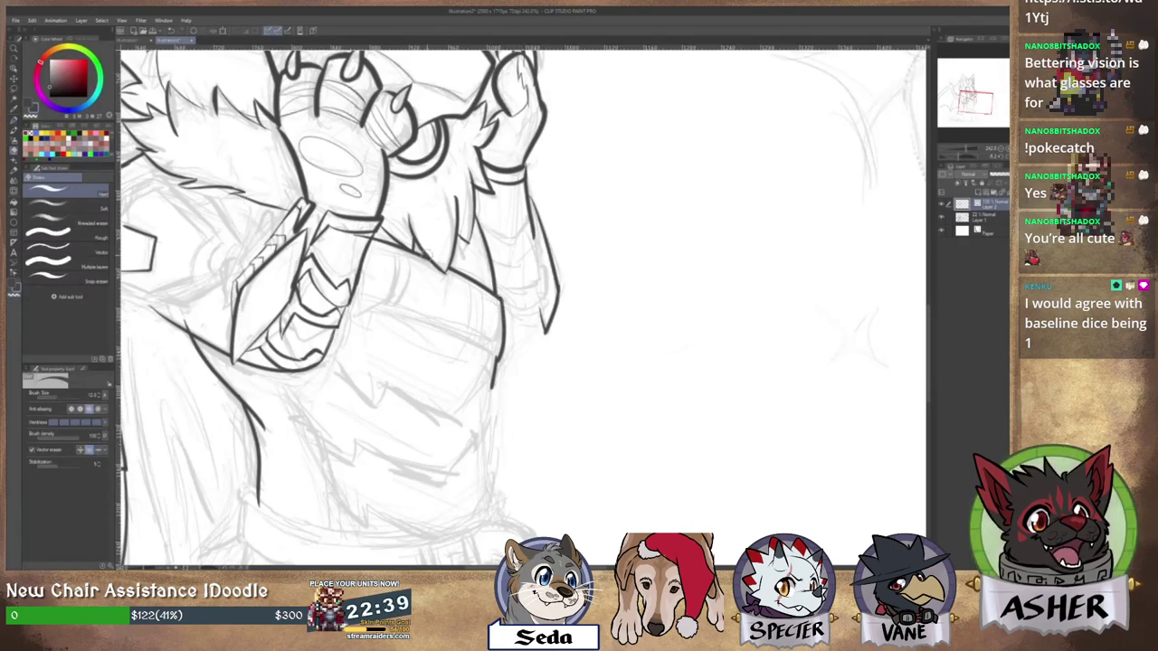
pyautogui.moveTo(398, 362); pyautogui.dragTo(414, 225)
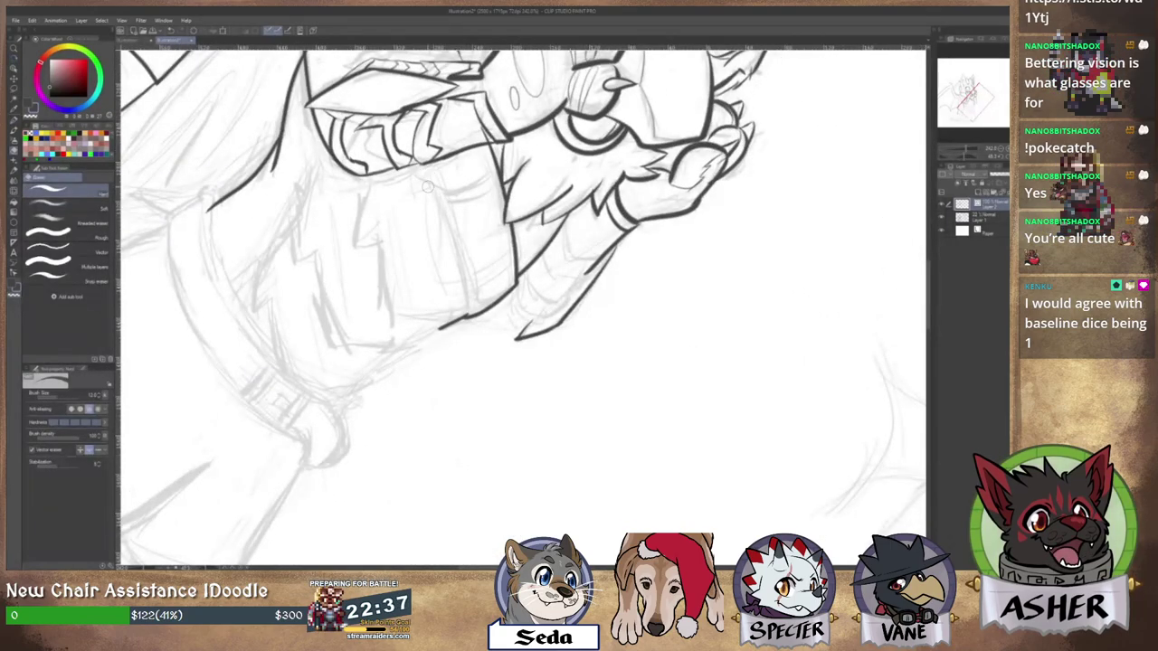
pyautogui.press('p')
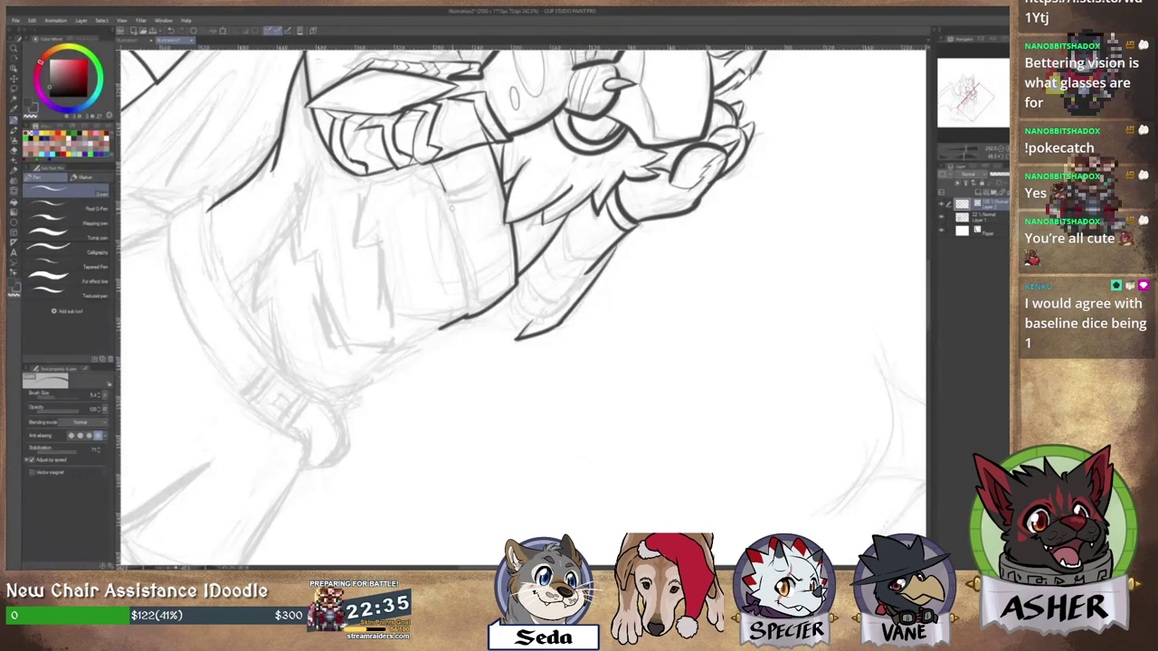
pyautogui.moveTo(448, 192); pyautogui.dragTo(469, 322)
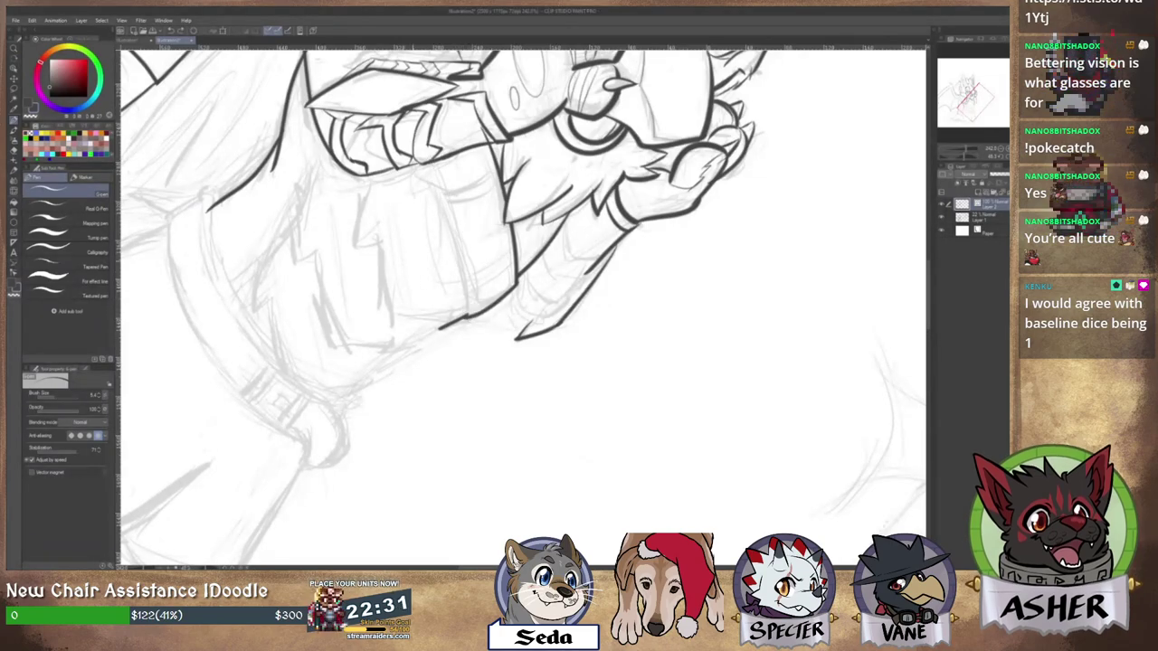
pyautogui.moveTo(465, 269); pyautogui.dragTo(416, 150)
pyautogui.press('e')
pyautogui.press('p')
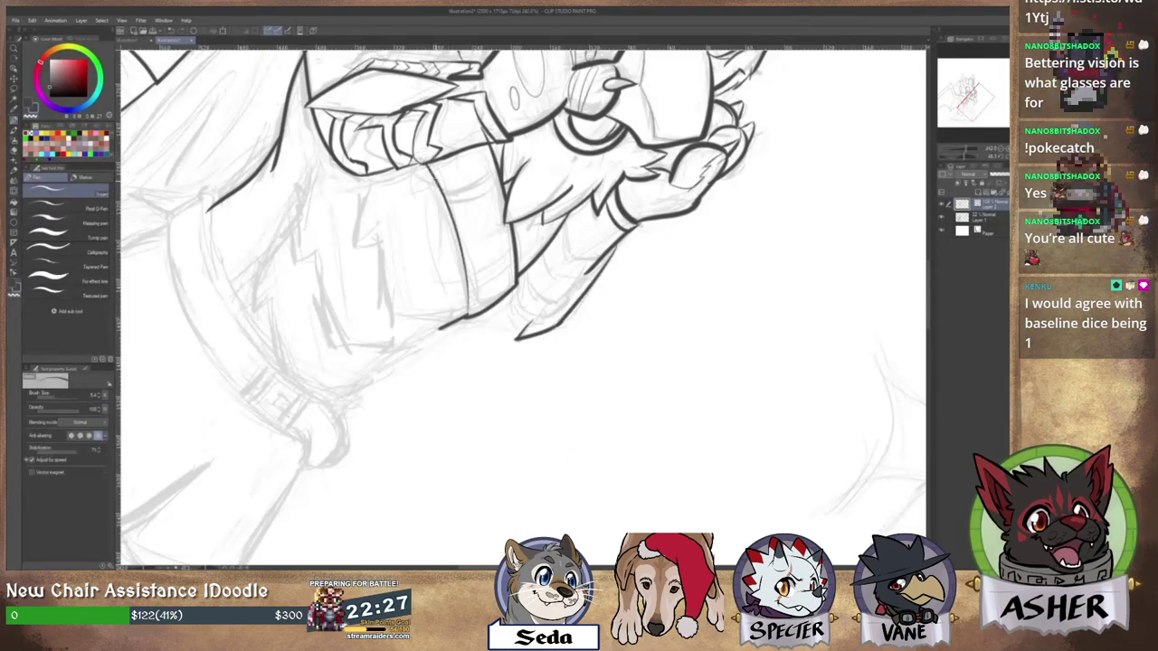
pyautogui.hotkey('ctrl', 'z')
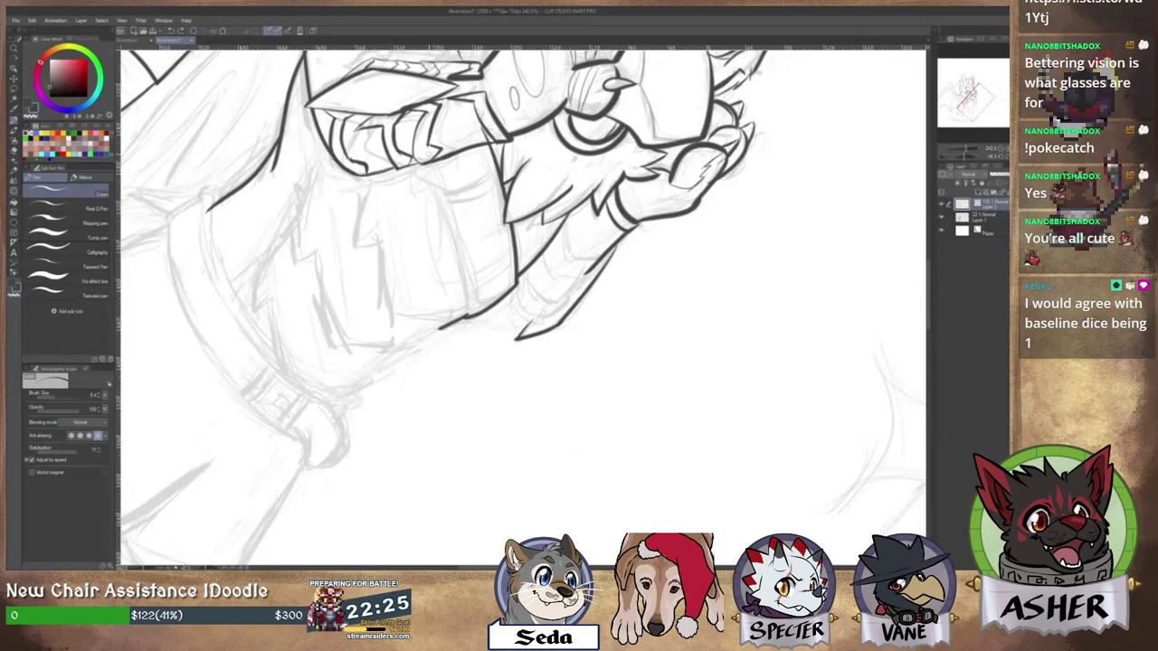
pyautogui.moveTo(440, 180)
pyautogui.mouseDown()
pyautogui.moveTo(462, 319)
pyautogui.moveTo(432, 193)
pyautogui.mouseUp()
pyautogui.hotkey('ctrl', 'z')
pyautogui.hotkey('ctrl', 'z')
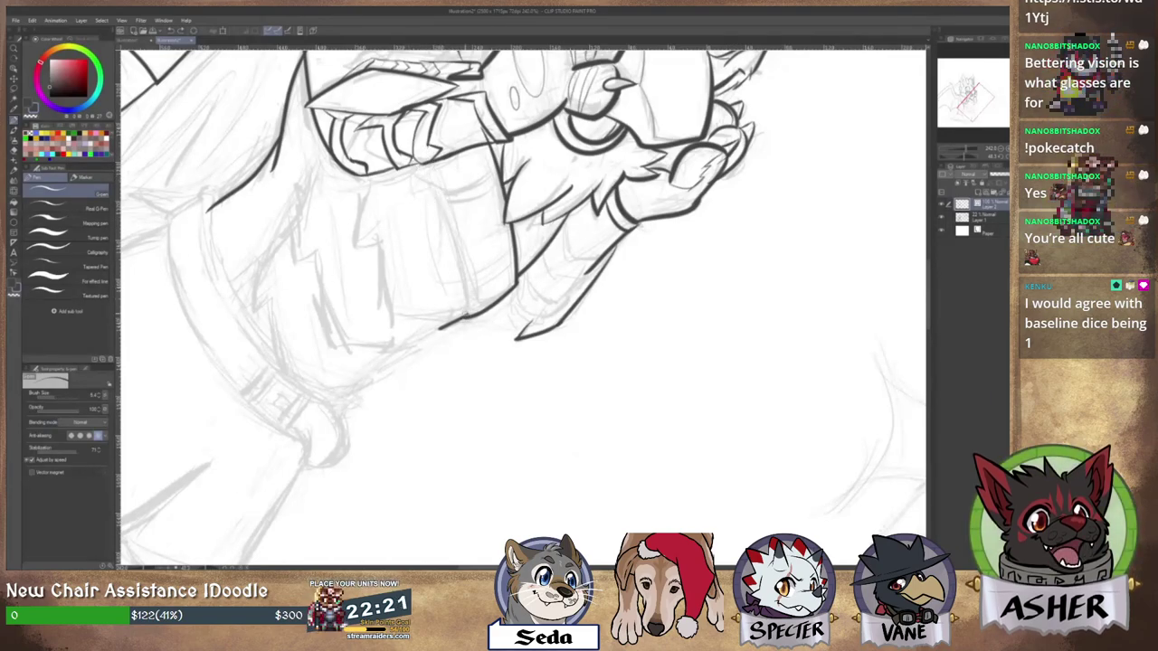
pyautogui.moveTo(466, 317)
pyautogui.mouseDown()
pyautogui.moveTo(452, 227)
pyautogui.moveTo(412, 146)
pyautogui.mouseUp()
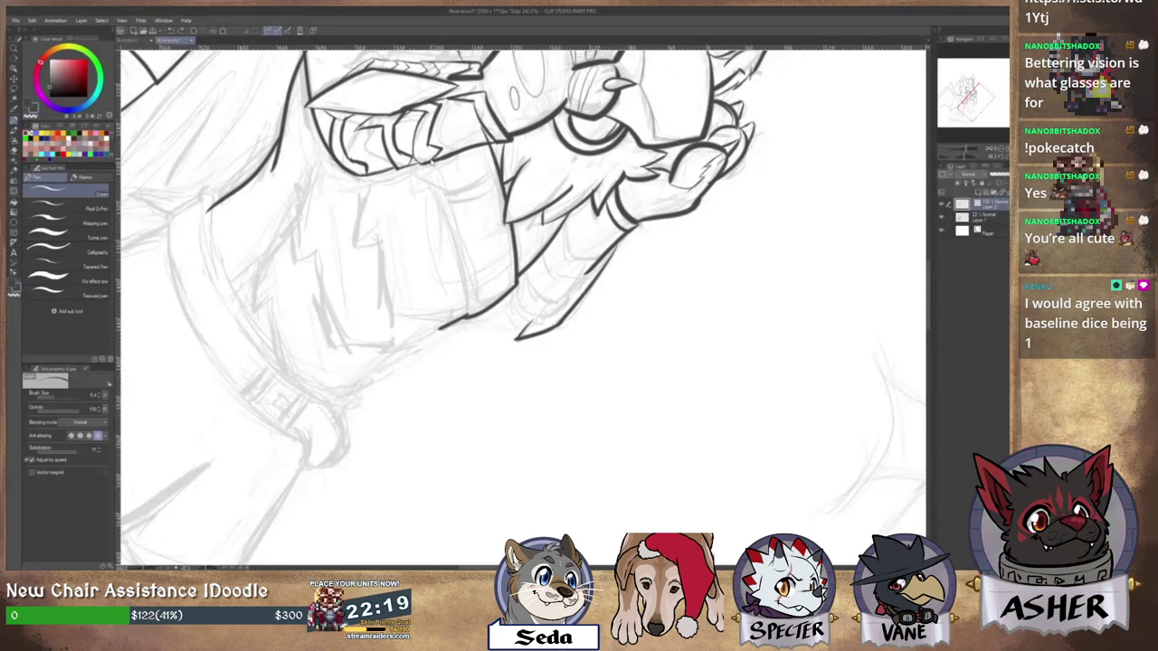
pyautogui.hotkey('ctrl', 'z')
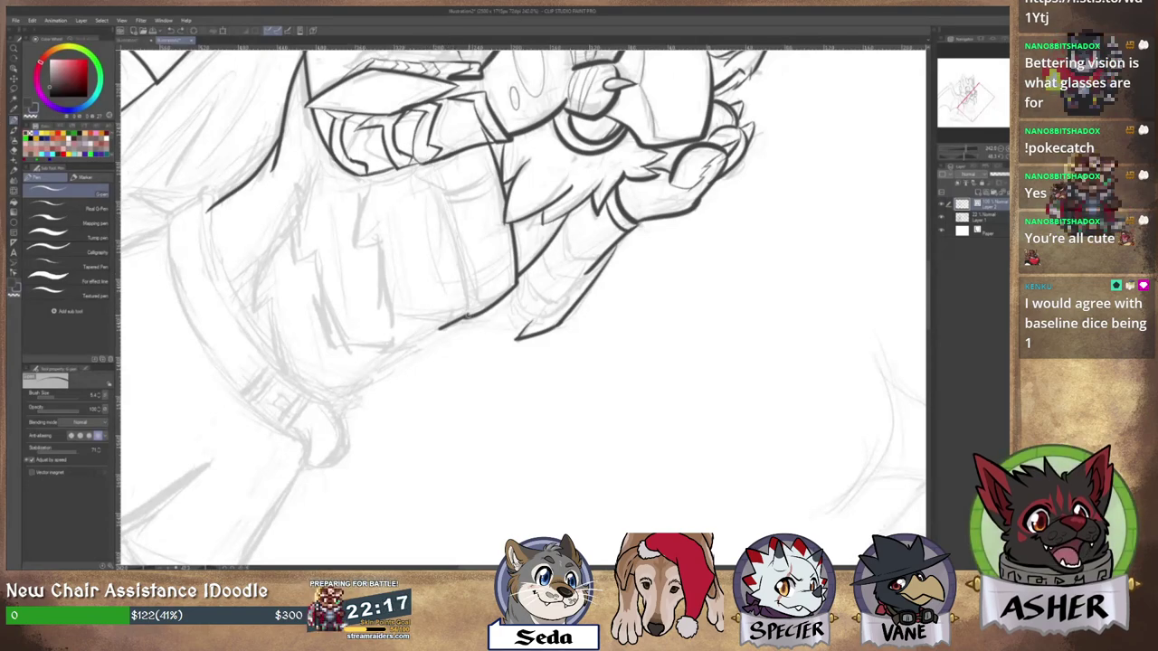
pyautogui.moveTo(468, 318)
pyautogui.mouseDown()
pyautogui.moveTo(436, 194)
pyautogui.moveTo(463, 260)
pyautogui.mouseUp()
pyautogui.hotkey('ctrl', 'z')
pyautogui.moveTo(432, 174); pyautogui.dragTo(469, 313)
pyautogui.hotkey('ctrl', 'z')
# Ink the line across the chest from the near forearm to the far side of the torso, trimming its overlapping ends.
pyautogui.moveTo(425, 146); pyautogui.dragTo(466, 280)
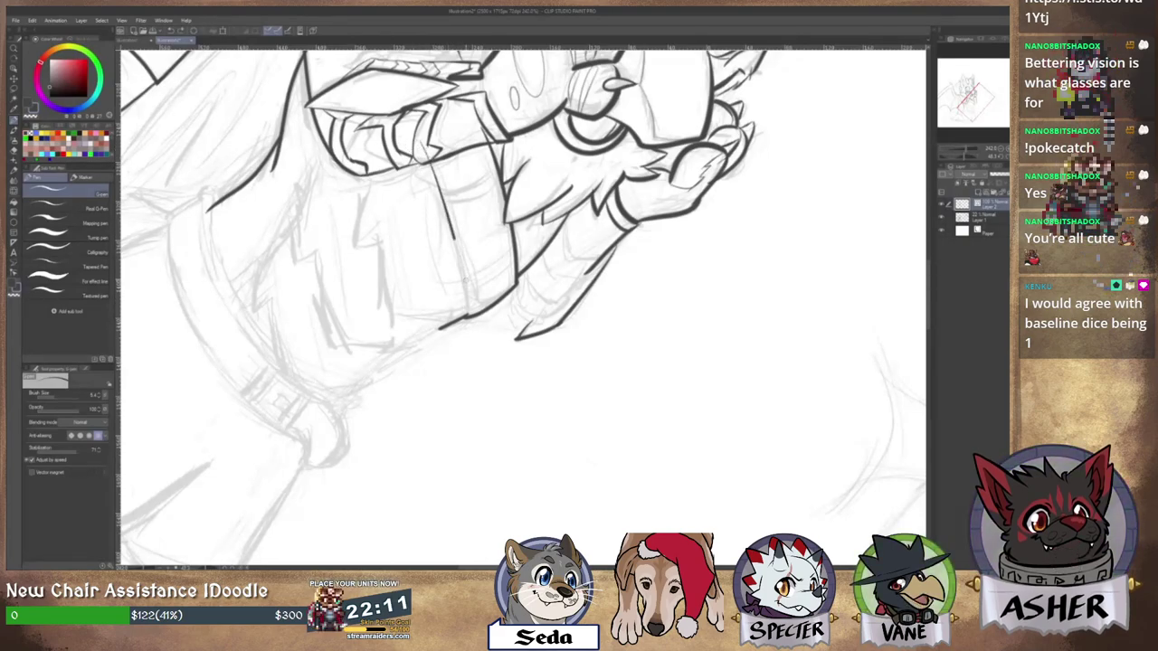
pyautogui.moveTo(453, 241); pyautogui.dragTo(468, 324)
pyautogui.press('e')
pyautogui.press('p')
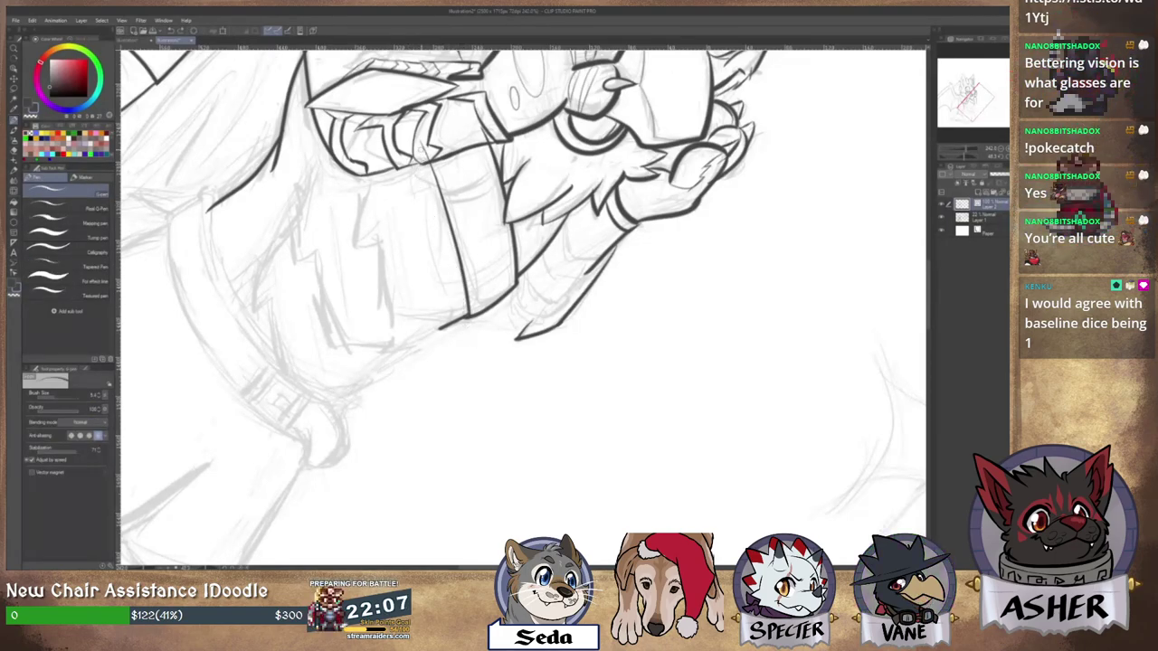
pyautogui.press('e')
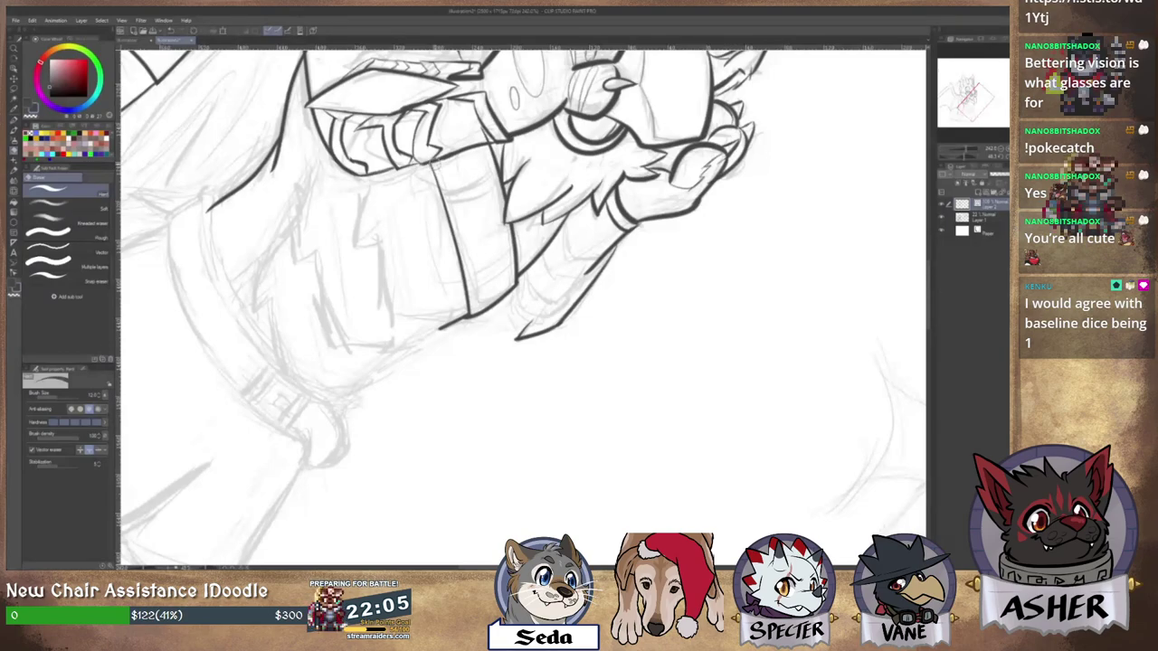
pyautogui.press('p')
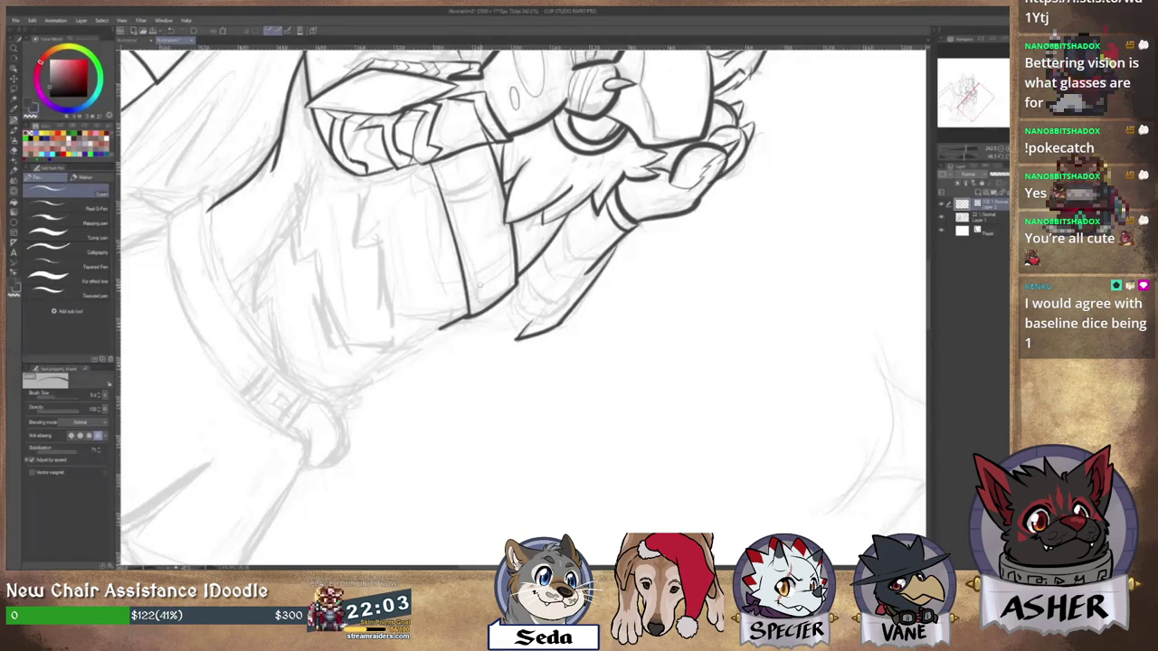
# Ink a second line closely parallel to the chest line, on its lower side, to form a narrow double edge.
pyautogui.moveTo(463, 300); pyautogui.dragTo(467, 316)
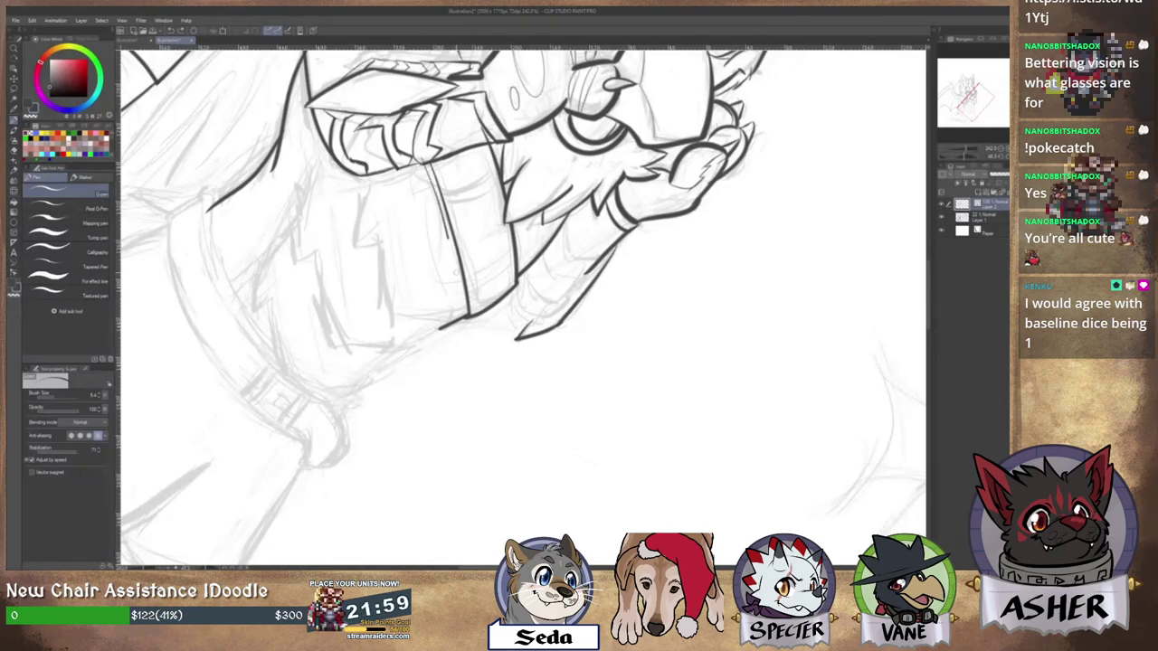
pyautogui.moveTo(456, 272); pyautogui.dragTo(469, 318)
pyautogui.press('e')
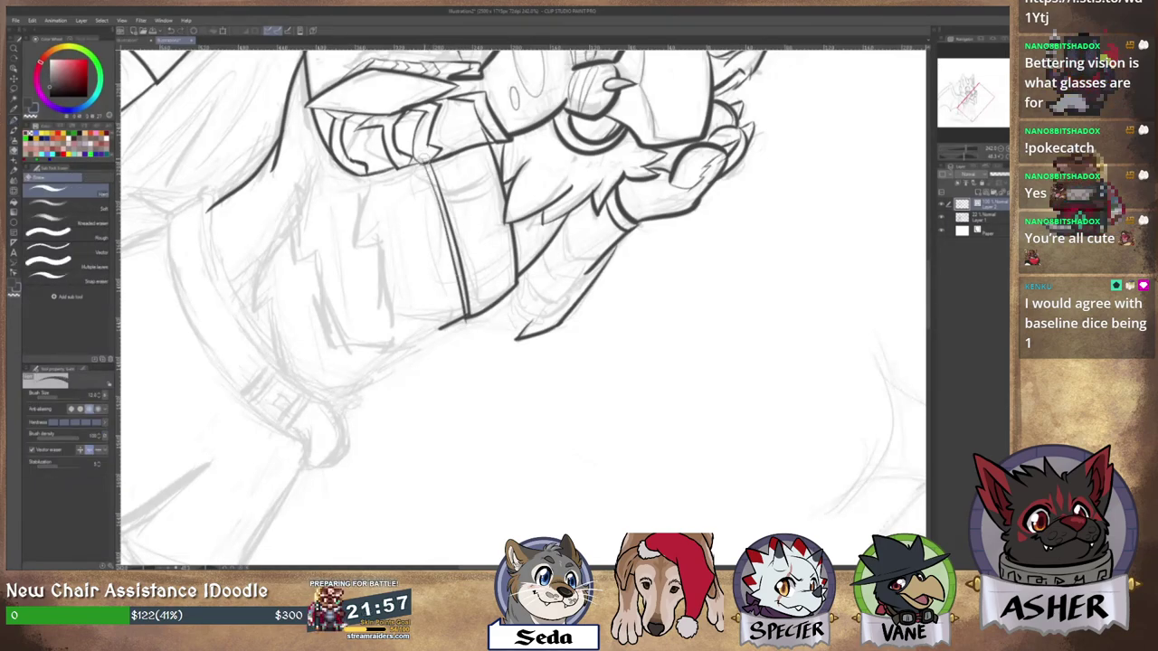
pyautogui.press('p')
# Ink the jagged lower edge of the chest section from the near forearm toward the far side, undoing strokes that miss.
pyautogui.scroll(-2, 509, 235)
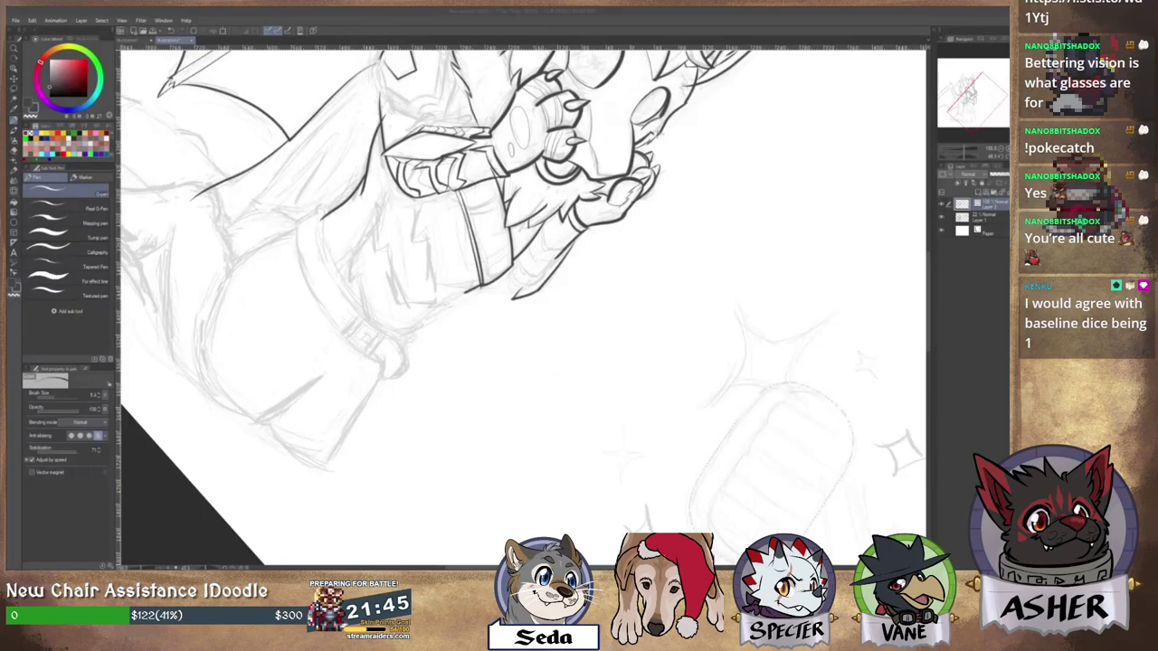
pyautogui.moveTo(543, 271); pyautogui.dragTo(489, 309)
pyautogui.scroll(3, 596, 330)
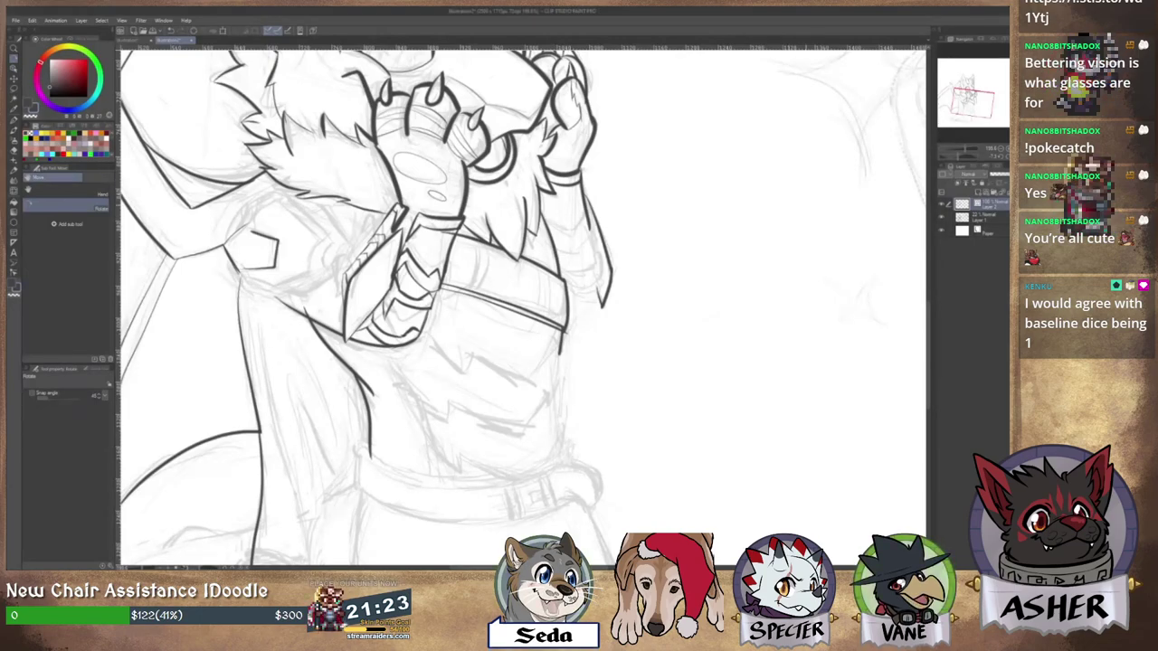
pyautogui.moveTo(523, 307)
pyautogui.mouseDown()
pyautogui.moveTo(509, 319)
pyautogui.moveTo(529, 290)
pyautogui.mouseUp()
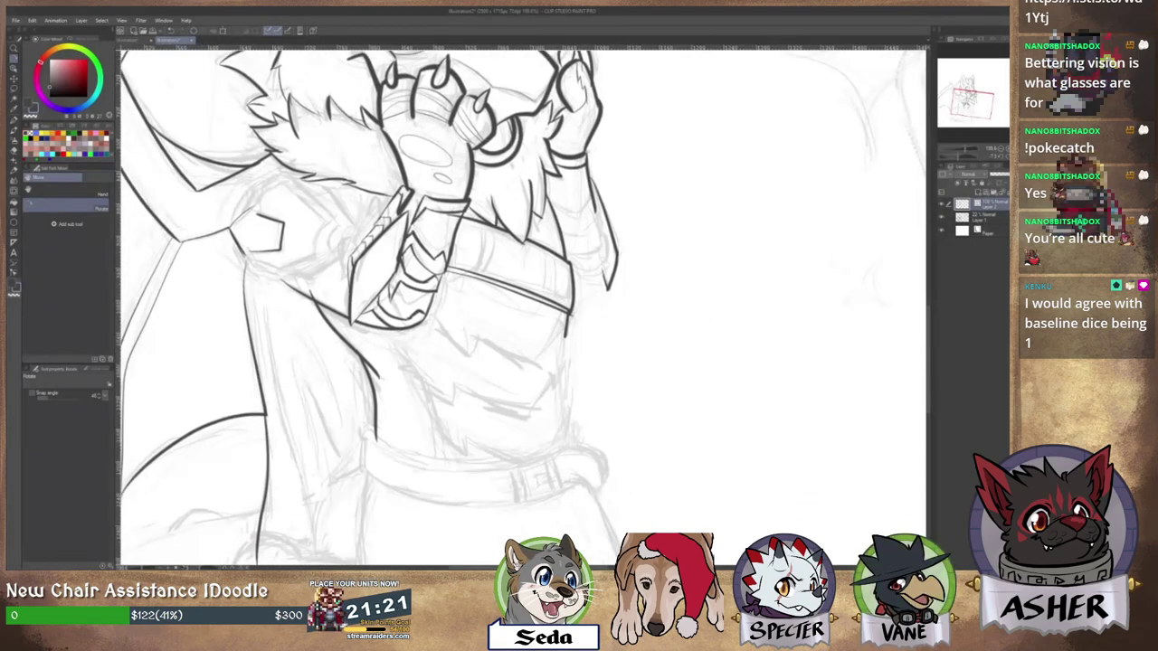
pyautogui.press('p')
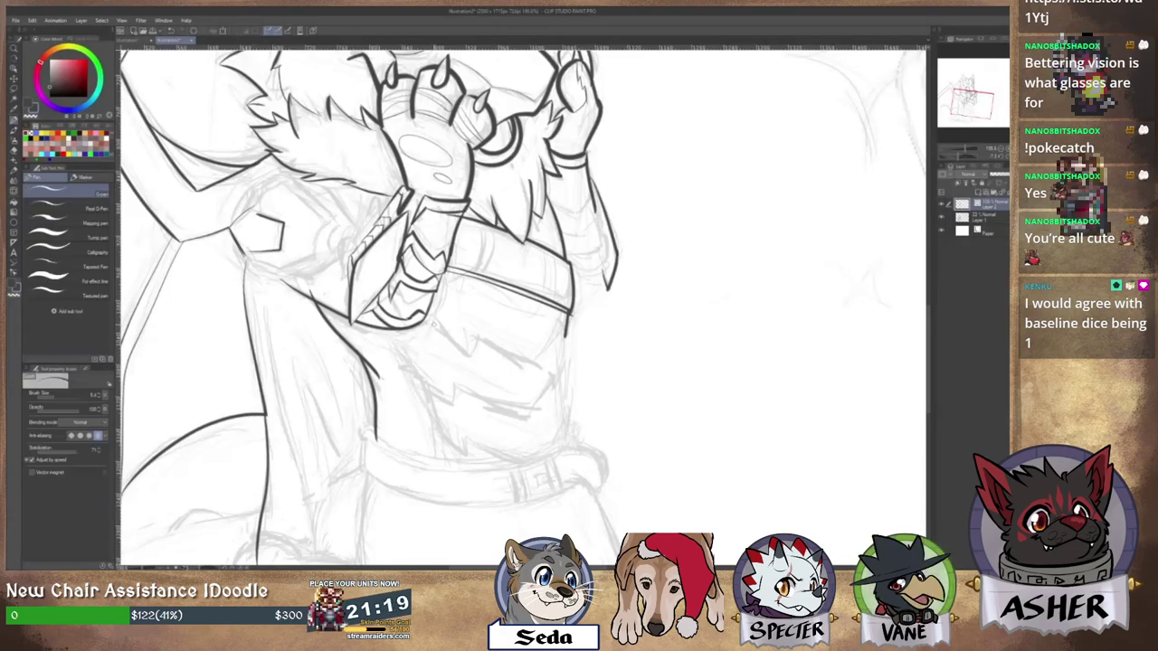
pyautogui.moveTo(435, 329); pyautogui.dragTo(468, 360)
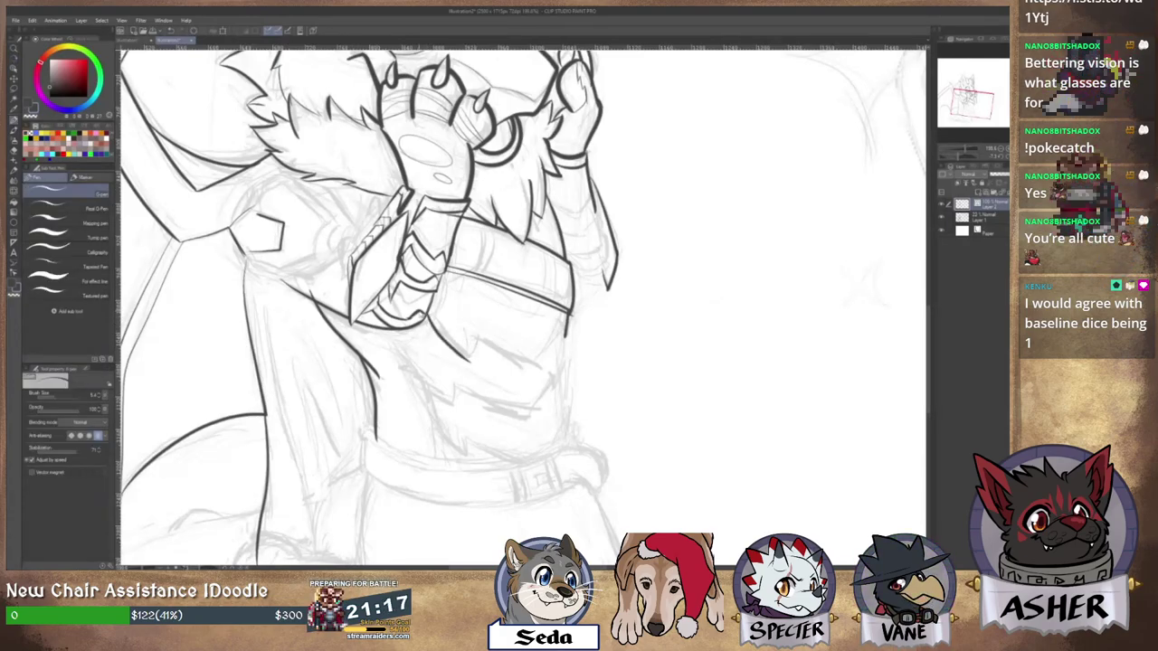
pyautogui.hotkey('ctrl', 'z')
pyautogui.moveTo(430, 319)
pyautogui.mouseDown()
pyautogui.moveTo(476, 352)
pyautogui.moveTo(467, 364)
pyautogui.moveTo(480, 355)
pyautogui.moveTo(463, 364)
pyautogui.moveTo(541, 363)
pyautogui.moveTo(561, 311)
pyautogui.mouseUp()
pyautogui.hotkey('ctrl', 'z')
pyautogui.press('e')
pyautogui.press('p')
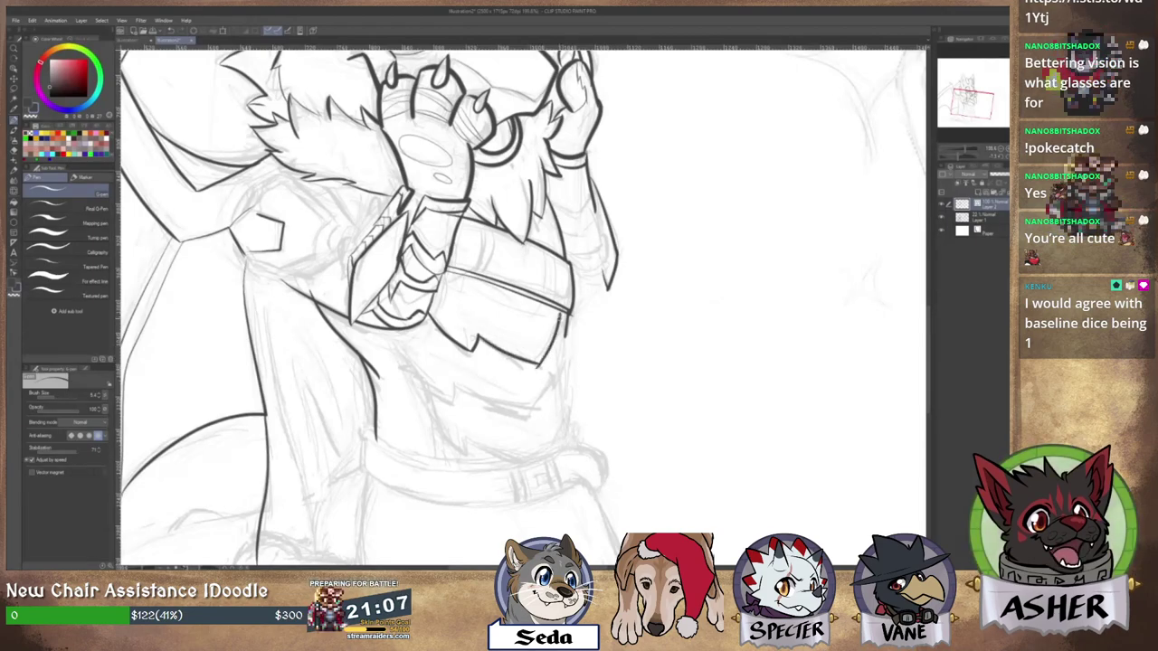
# Redraw the slanted far end of the jagged chest edge up to the side of the torso and erase the overlaps.
pyautogui.hotkey('ctrl', 'z')
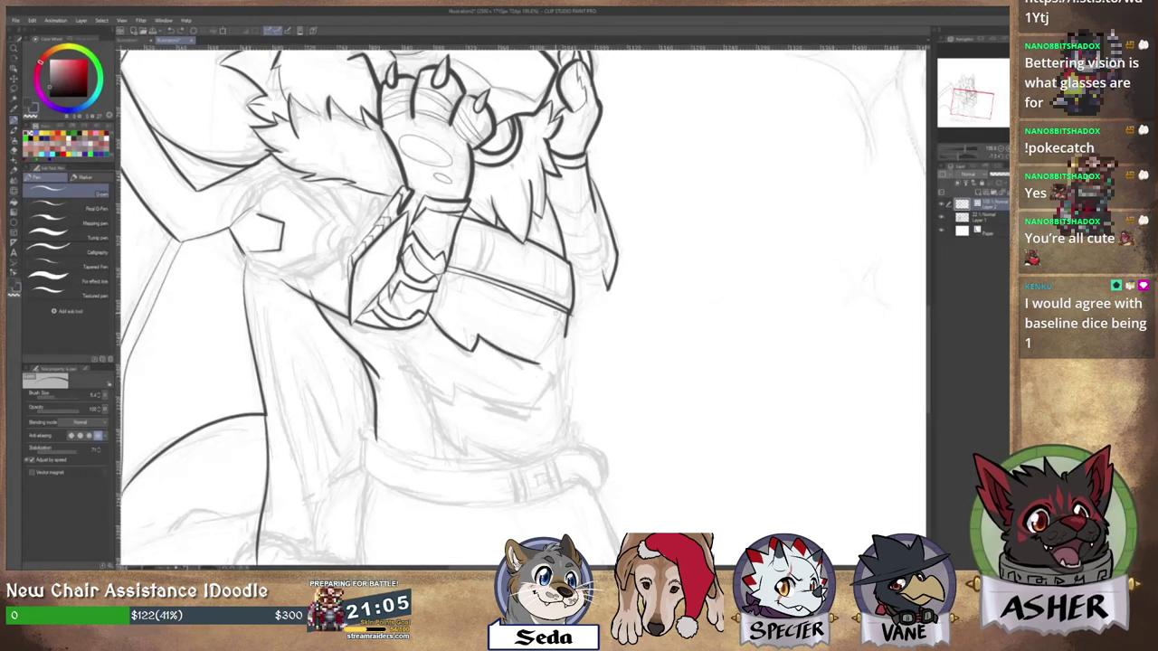
pyautogui.moveTo(558, 313)
pyautogui.mouseDown()
pyautogui.moveTo(520, 380)
pyautogui.moveTo(530, 376)
pyautogui.mouseUp()
pyautogui.press('e')
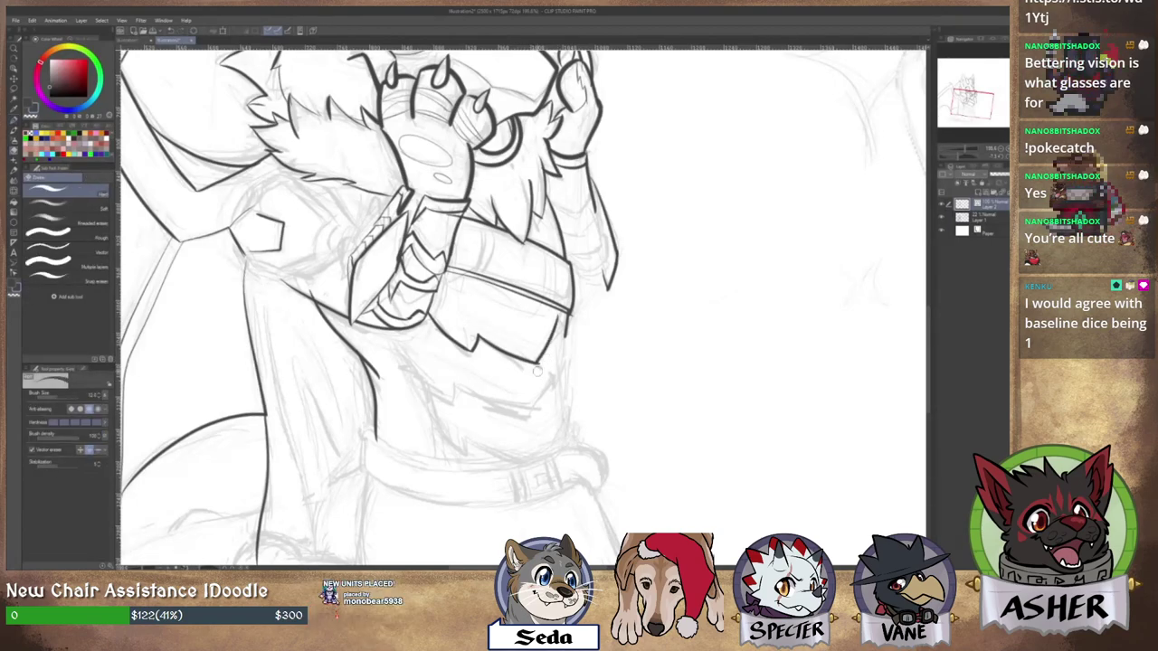
pyautogui.press('p')
pyautogui.press('e')
pyautogui.press('p')
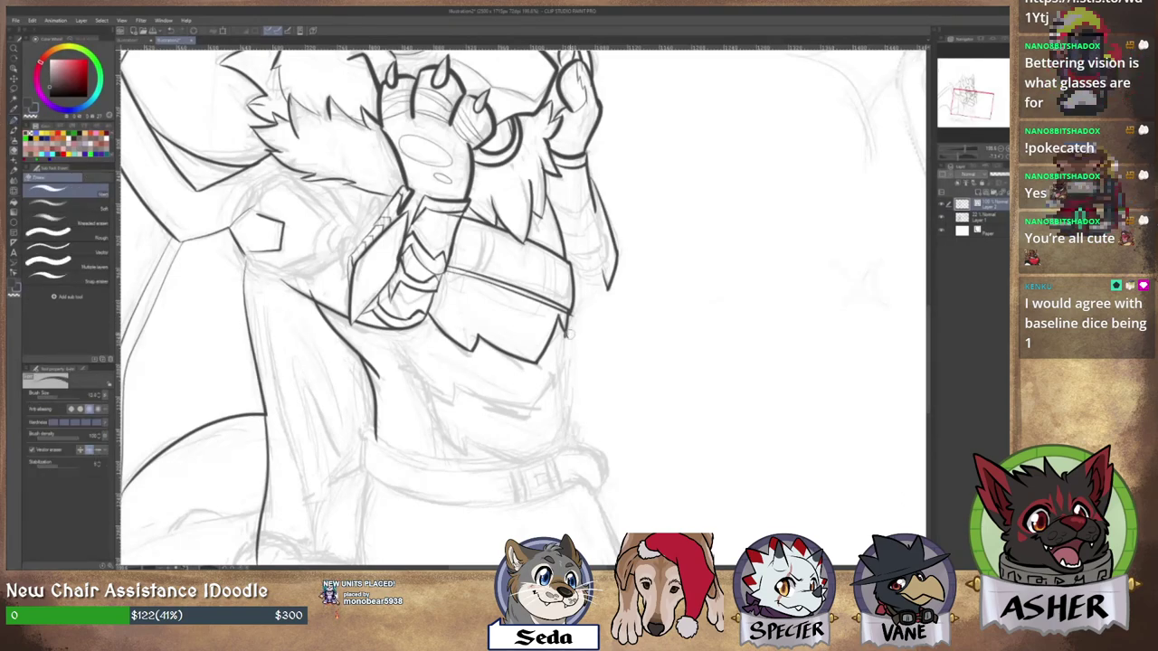
# Ink the spiked far side of the torso and the second jagged edge across the belly, redrawing the belly stroke once.
pyautogui.moveTo(563, 344); pyautogui.dragTo(559, 385)
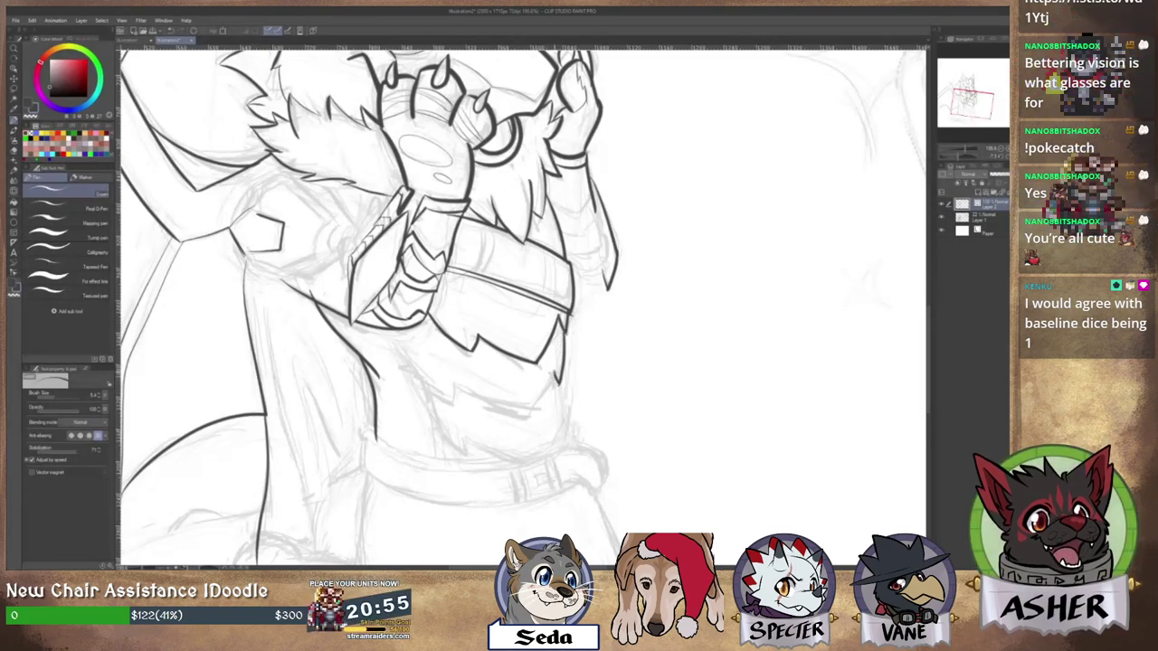
pyautogui.moveTo(458, 389); pyautogui.dragTo(546, 414)
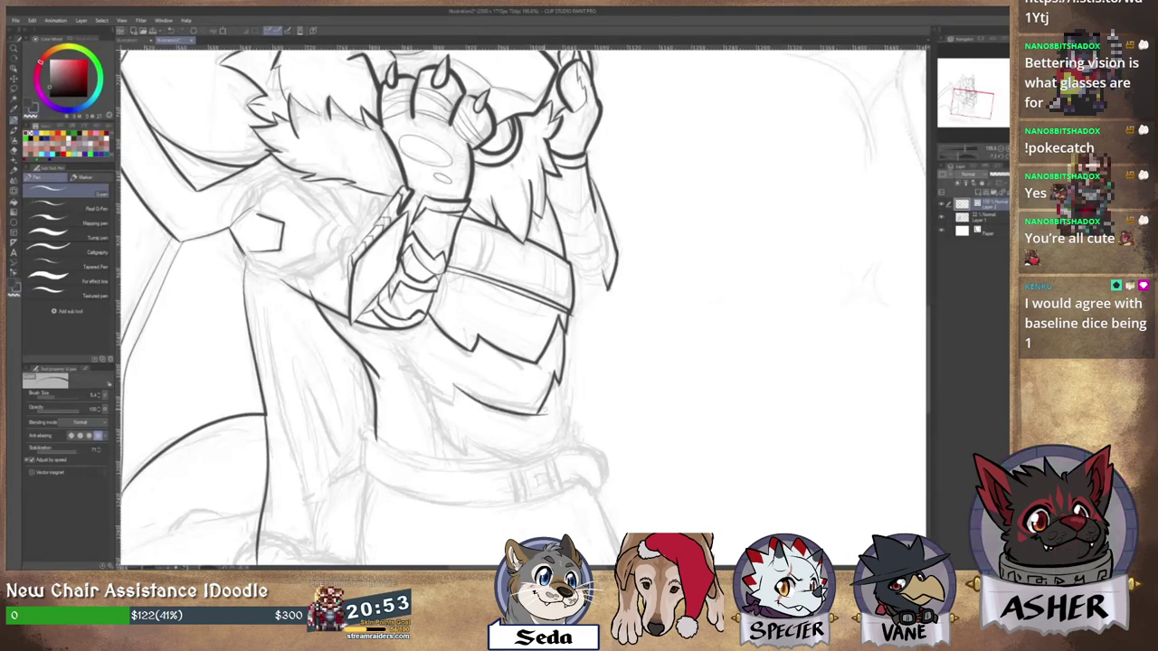
pyautogui.hotkey('ctrl', 'z')
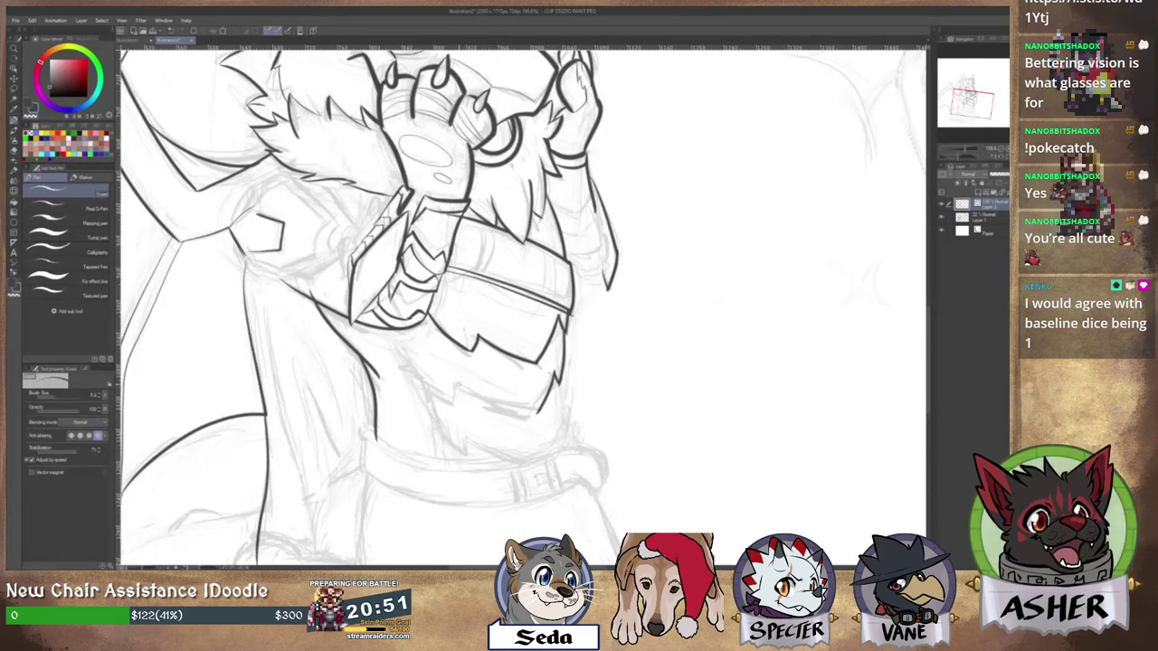
pyautogui.moveTo(453, 381)
pyautogui.mouseDown()
pyautogui.moveTo(493, 405)
pyautogui.moveTo(554, 412)
pyautogui.mouseUp()
pyautogui.press('e')
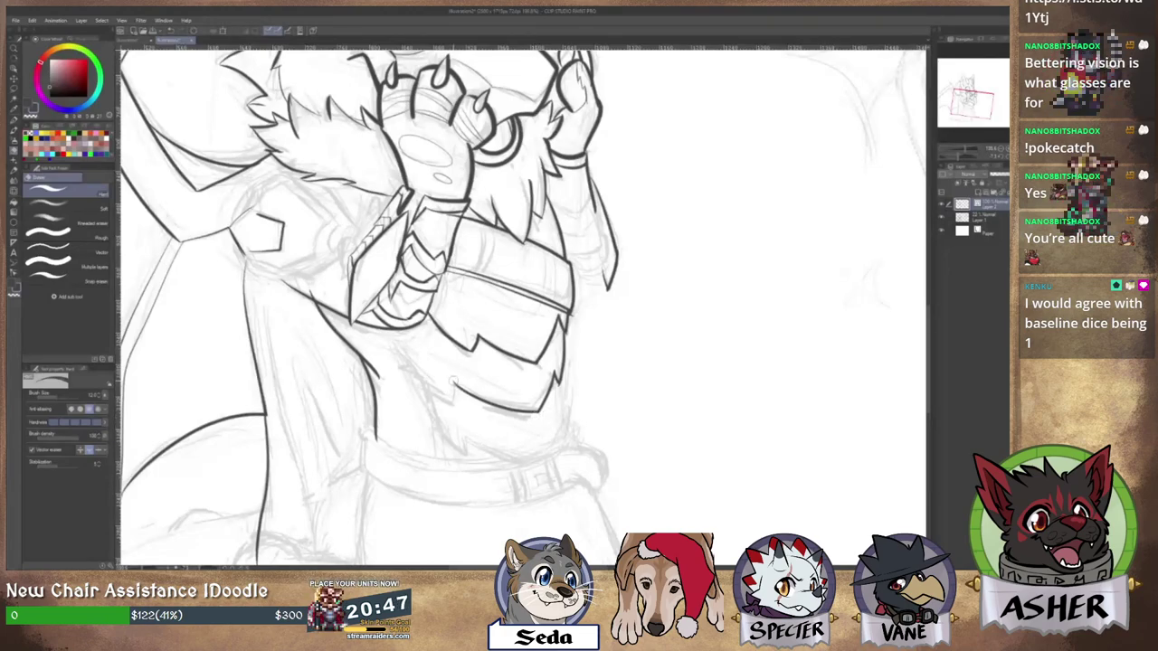
# Ink the pointed notch at the near end of the second jagged belly edge and erase its overshooting tip.
pyautogui.press('p')
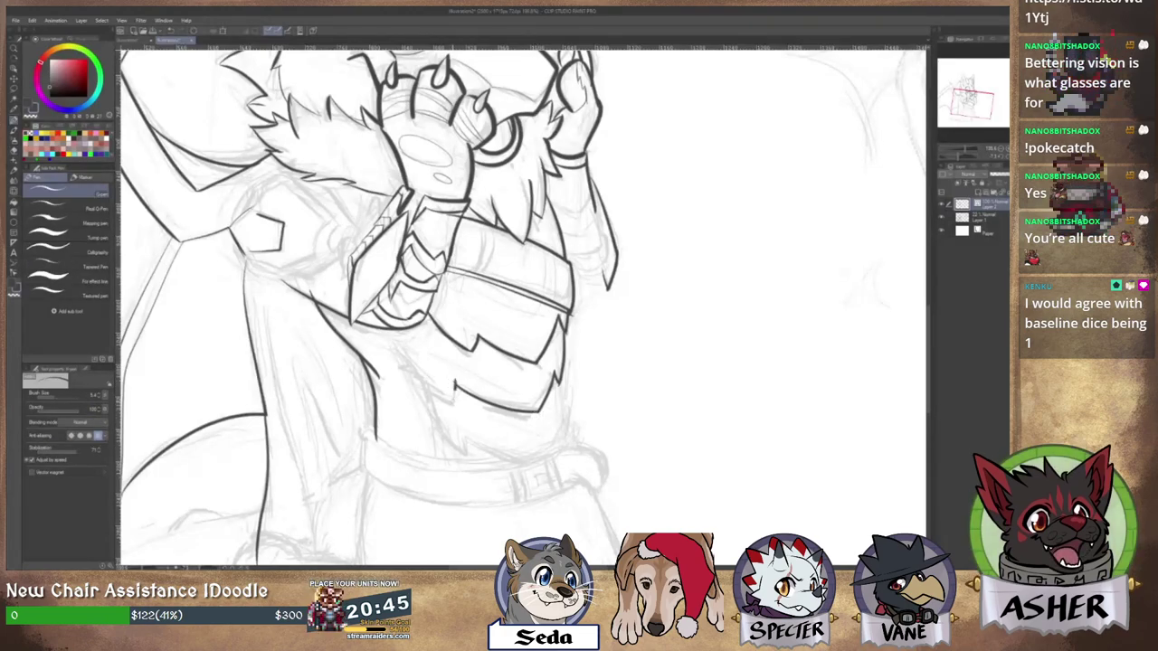
pyautogui.press('e')
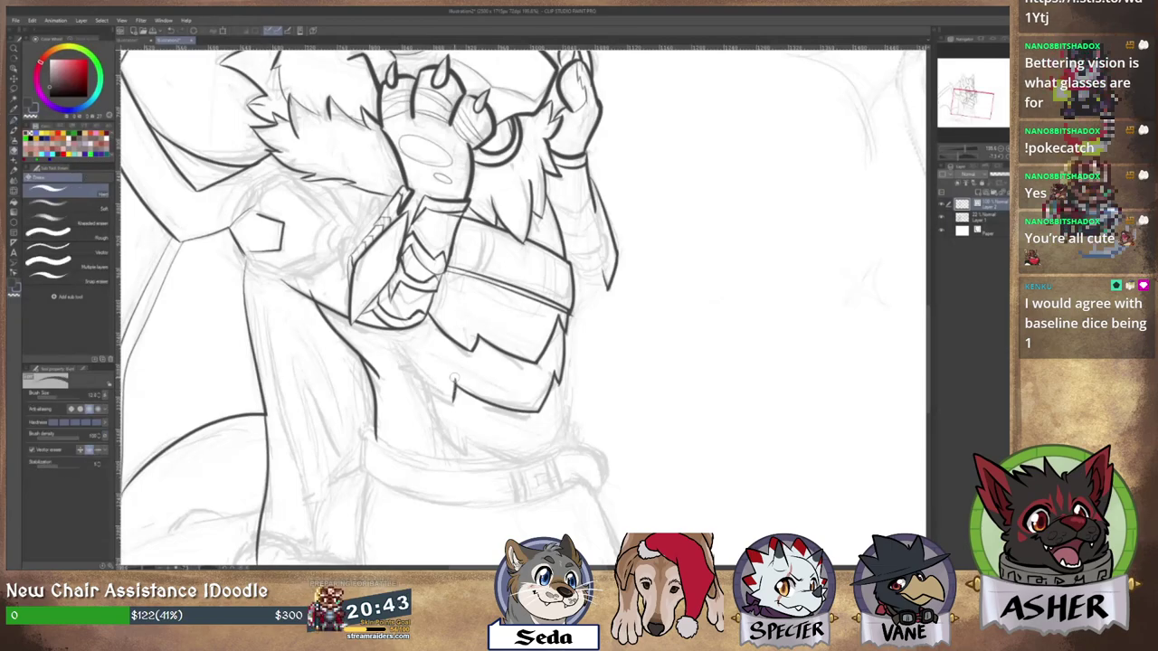
pyautogui.moveTo(450, 378); pyautogui.dragTo(459, 379)
pyautogui.press('p')
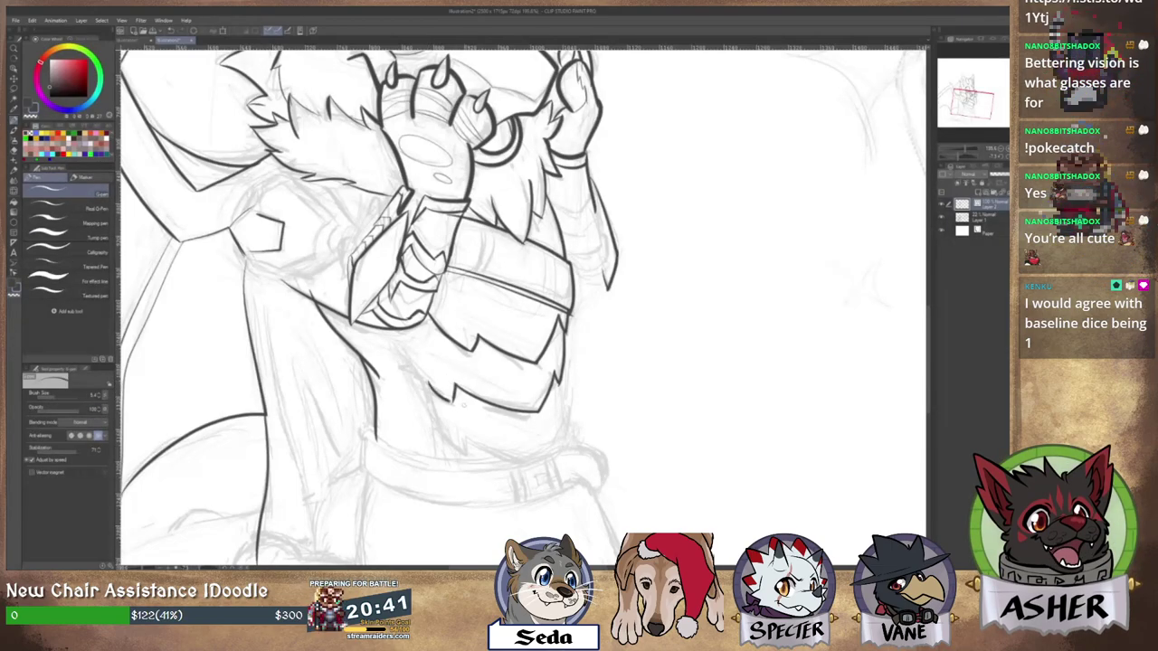
pyautogui.press('p')
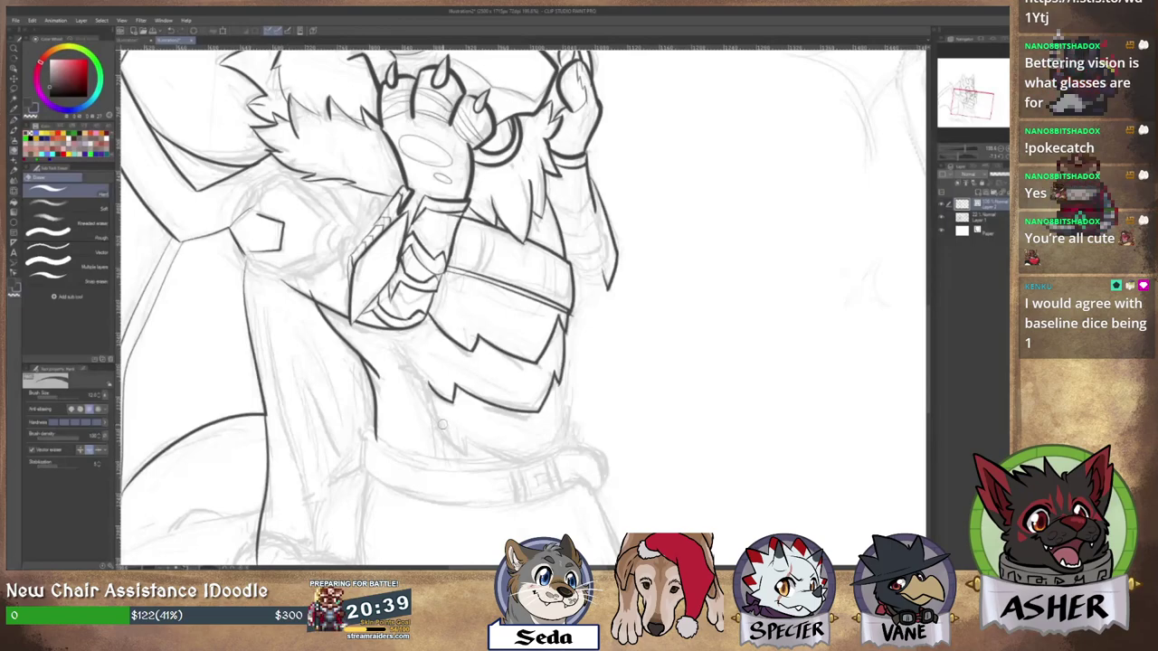
# Ink the third jagged edge across the lower belly, with a pointed notch at its near end and a curve toward the far side.
pyautogui.press('p')
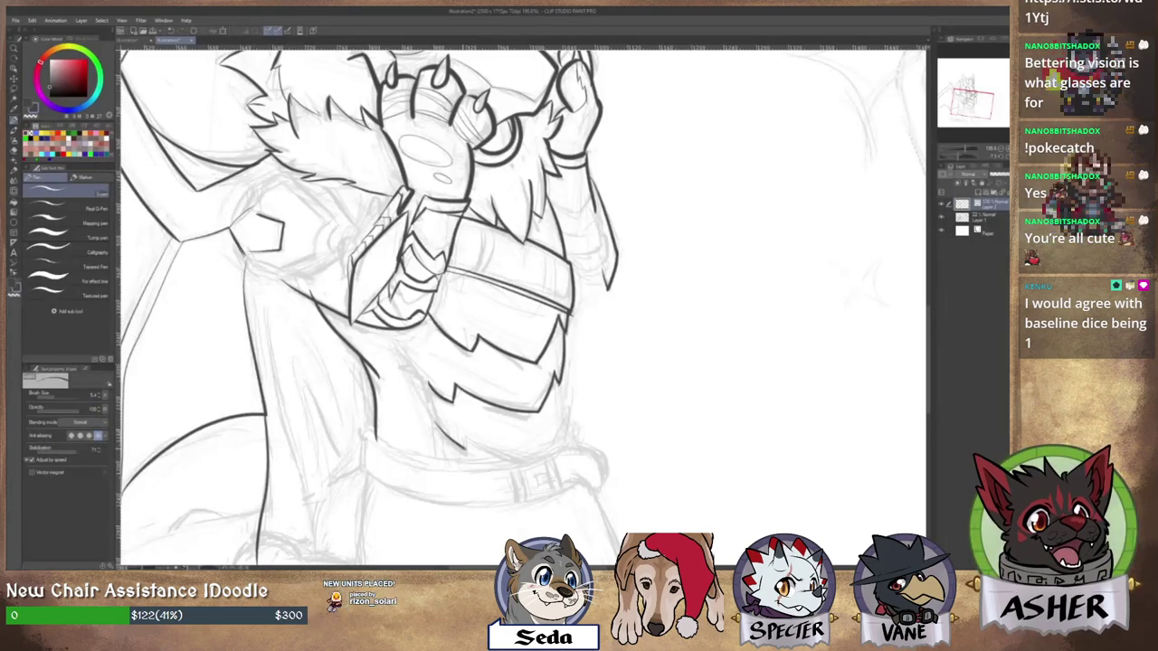
pyautogui.press('e')
pyautogui.press('p')
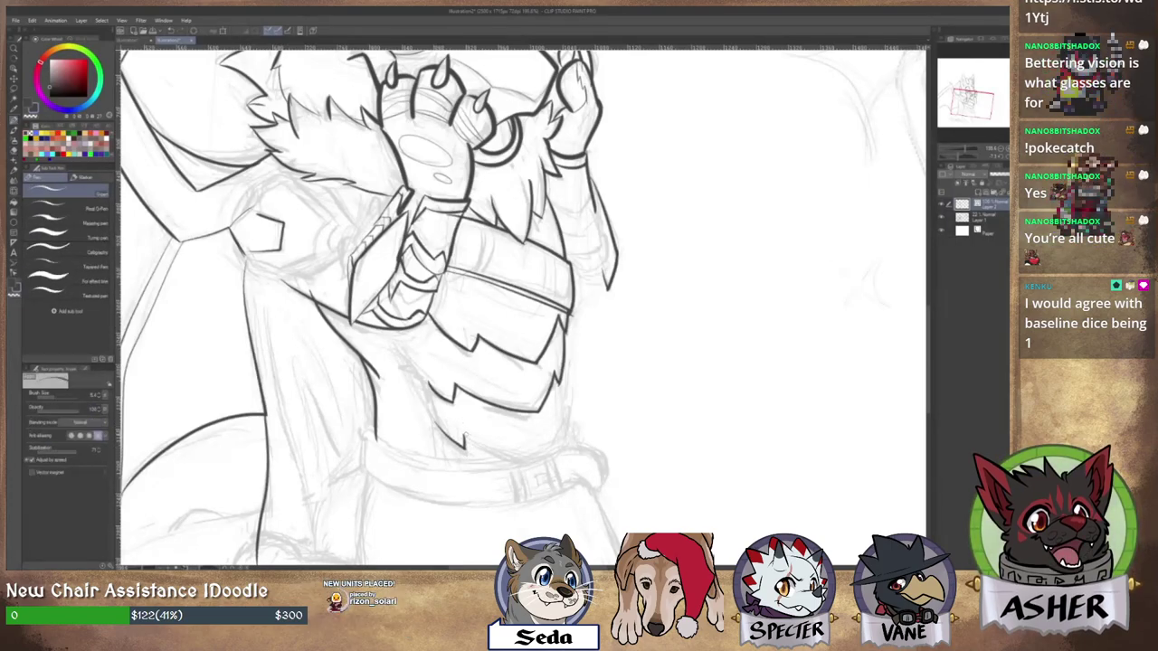
pyautogui.moveTo(472, 444)
pyautogui.mouseDown()
pyautogui.moveTo(511, 456)
pyautogui.moveTo(561, 439)
pyautogui.mouseUp()
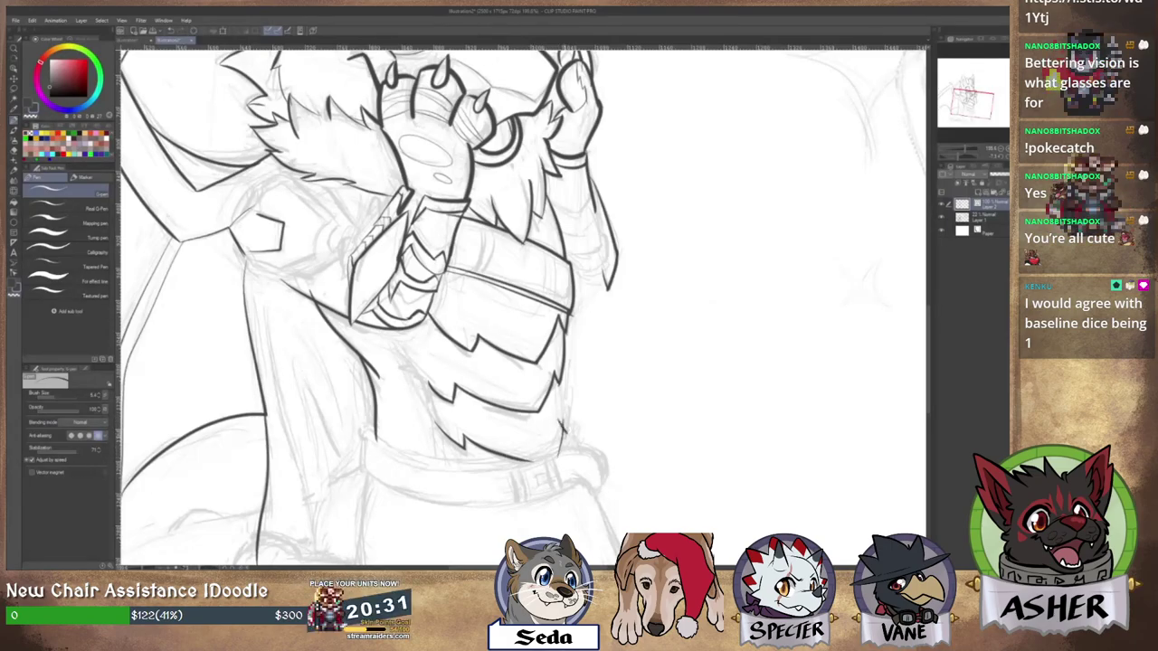
# Ink the spiked far side of the torso down to the waistband and erase the overlapping line ends.
pyautogui.moveTo(562, 369); pyautogui.dragTo(571, 464)
pyautogui.press('e')
pyautogui.press('p')
pyautogui.press('e')
pyautogui.press('p')
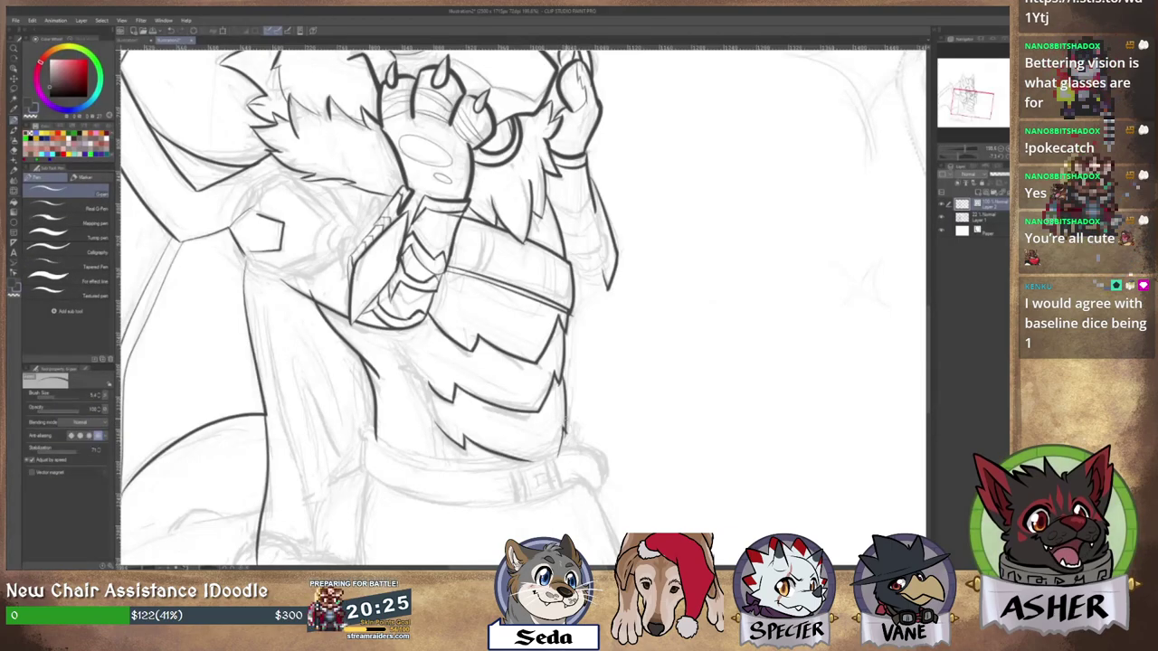
pyautogui.moveTo(572, 418); pyautogui.dragTo(567, 451)
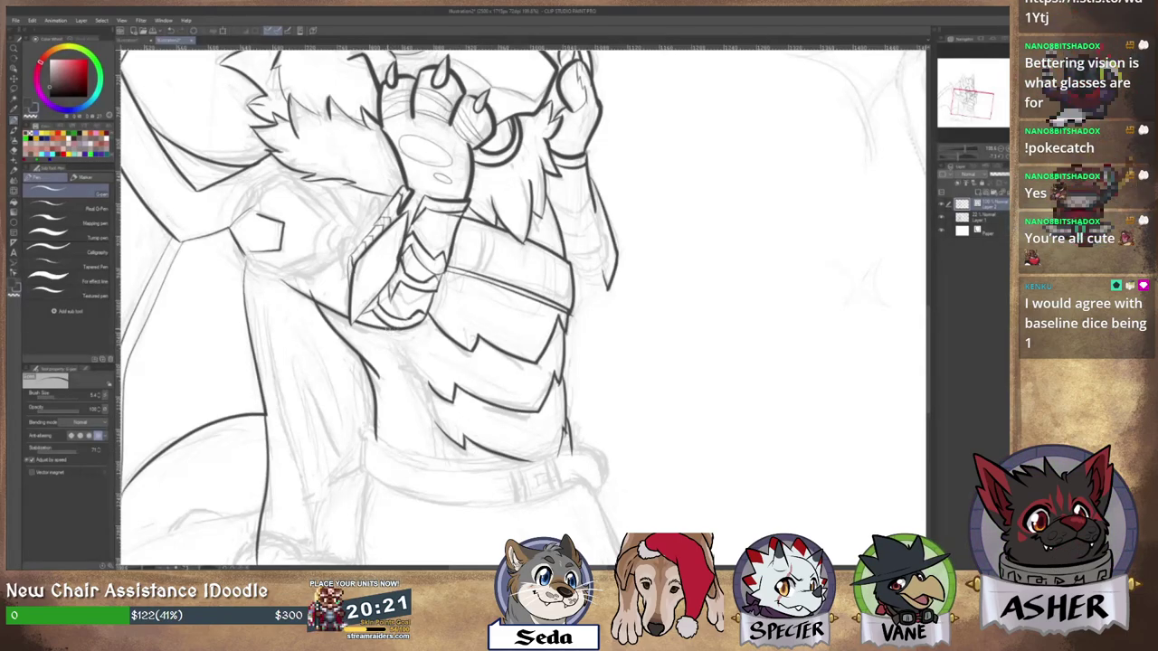
# Ink short fur tufts down the near side of the belly, from below the forearm toward the waistband.
pyautogui.moveTo(392, 331); pyautogui.dragTo(403, 347)
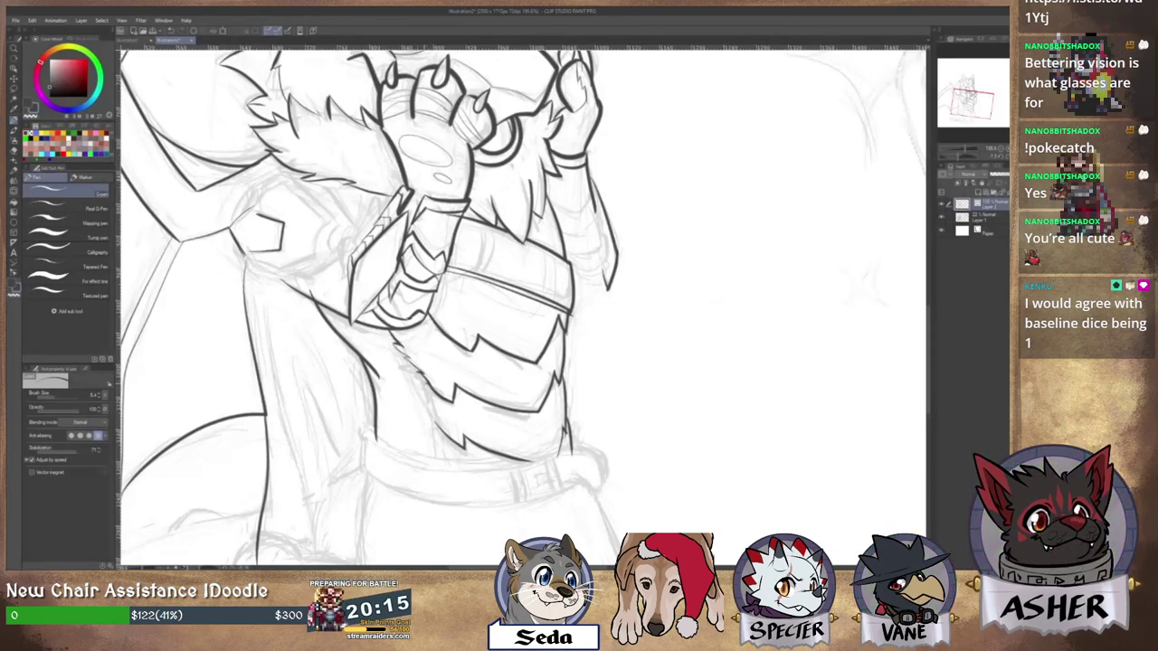
pyautogui.moveTo(426, 382); pyautogui.dragTo(433, 403)
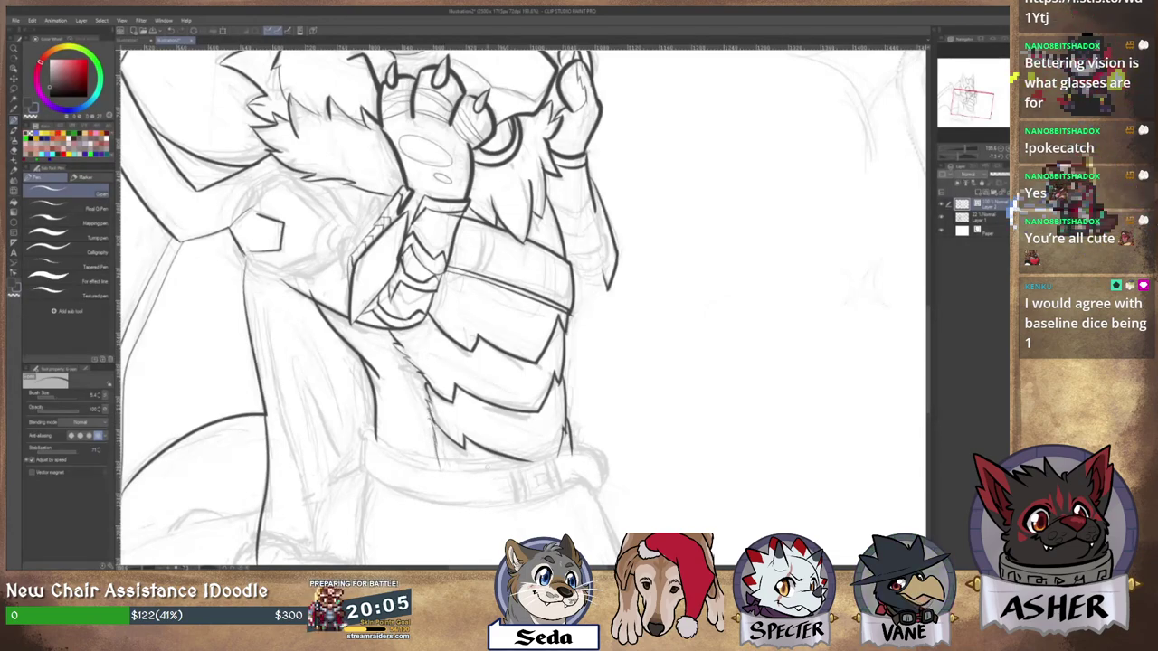
# Check the line art with the sketch layer hidden, and show the sketch again.
pyautogui.scroll(-5, 528, 410)
pyautogui.scroll(3, 501, 395)
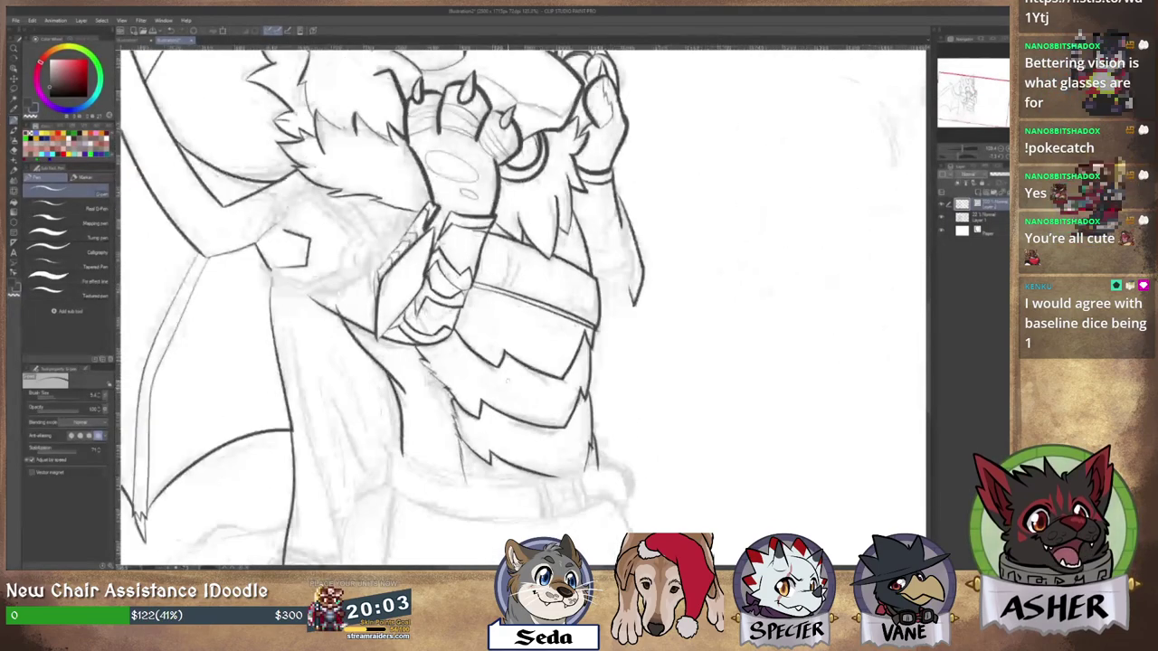
pyautogui.click(942, 218)
pyautogui.scroll(-2, 633, 256)
pyautogui.scroll(-1, 633, 257)
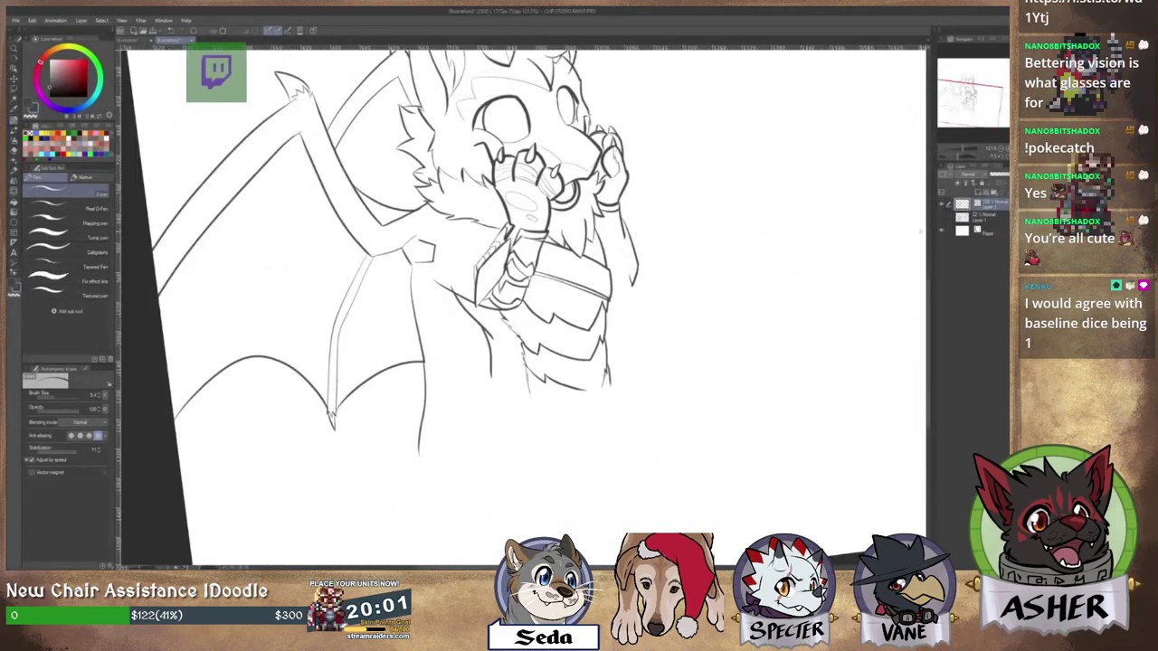
pyautogui.click(942, 218)
pyautogui.scroll(3, 538, 324)
pyautogui.scroll(1, 540, 319)
# Ink the short near end of the waistband and try its long lower edge, undoing the long stroke.
pyautogui.moveTo(544, 300); pyautogui.dragTo(475, 325)
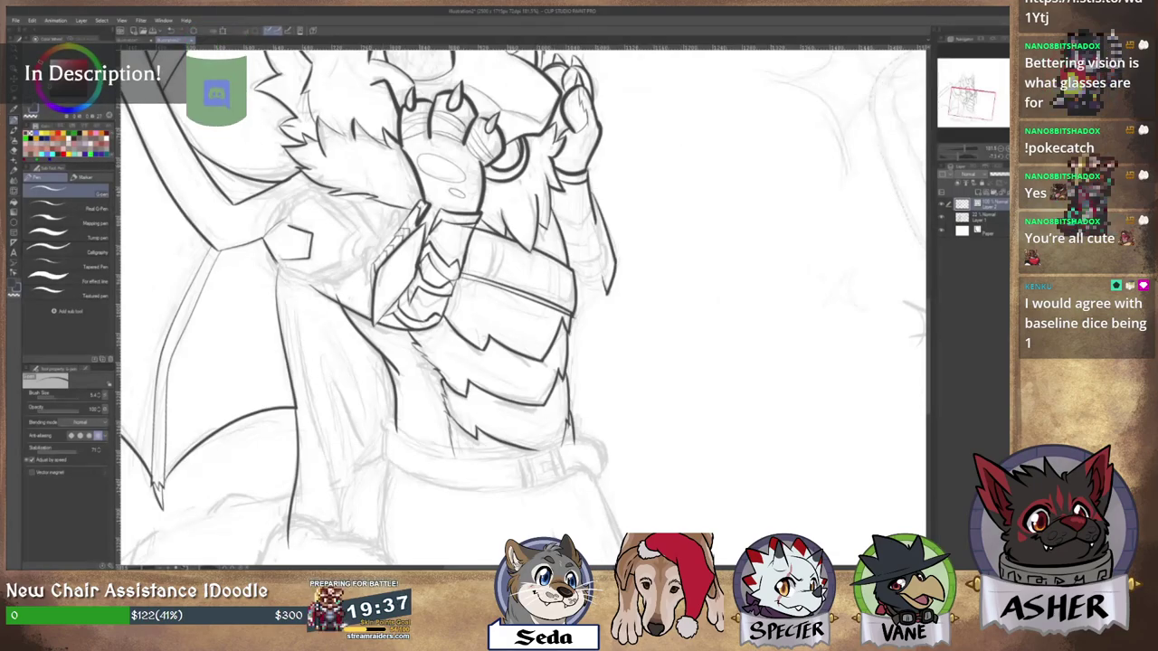
pyautogui.moveTo(452, 407)
pyautogui.mouseDown()
pyautogui.moveTo(624, 222)
pyautogui.moveTo(530, 236)
pyautogui.moveTo(571, 273)
pyautogui.mouseUp()
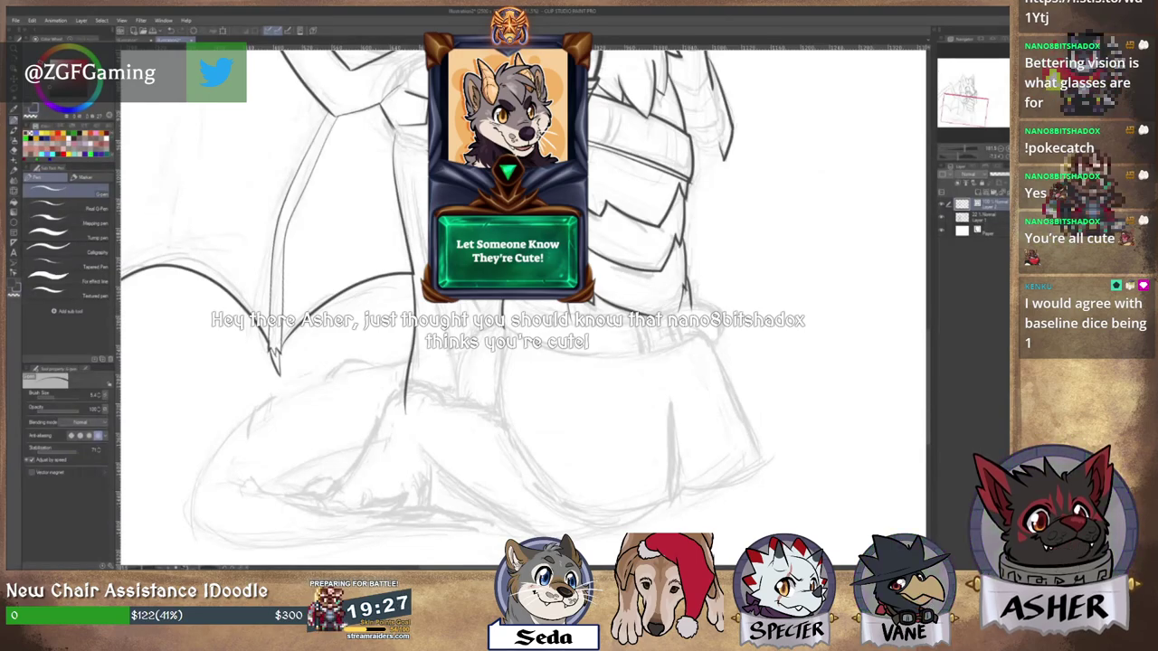
pyautogui.moveTo(406, 407)
pyautogui.mouseDown()
pyautogui.moveTo(390, 386)
pyautogui.moveTo(405, 208)
pyautogui.moveTo(389, 231)
pyautogui.mouseUp()
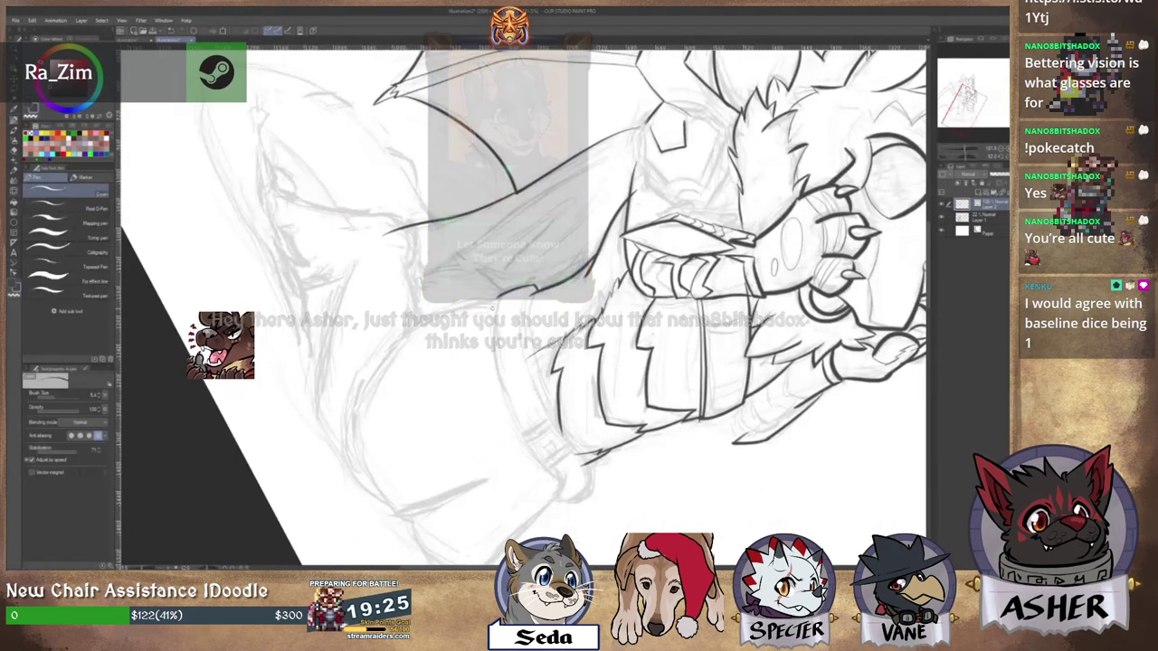
pyautogui.moveTo(534, 290); pyautogui.dragTo(628, 487)
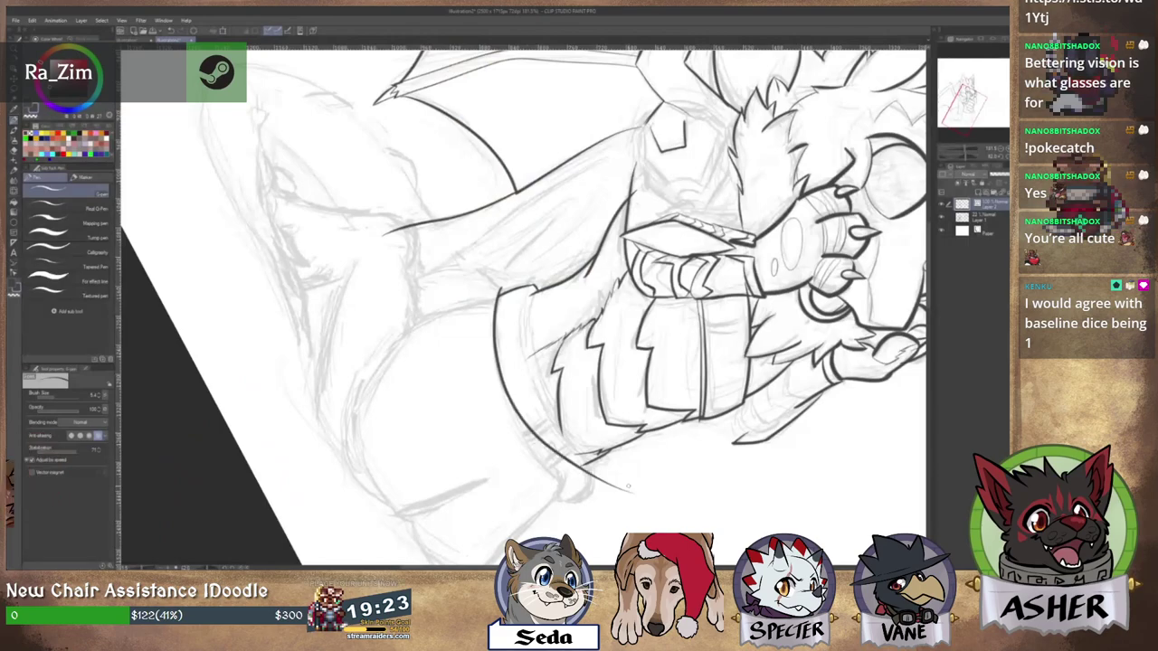
pyautogui.hotkey('ctrl', 'z')
# Try the start of the waistband's lower edge with several strokes, undoing the ones that miss.
pyautogui.moveTo(497, 312); pyautogui.dragTo(495, 336)
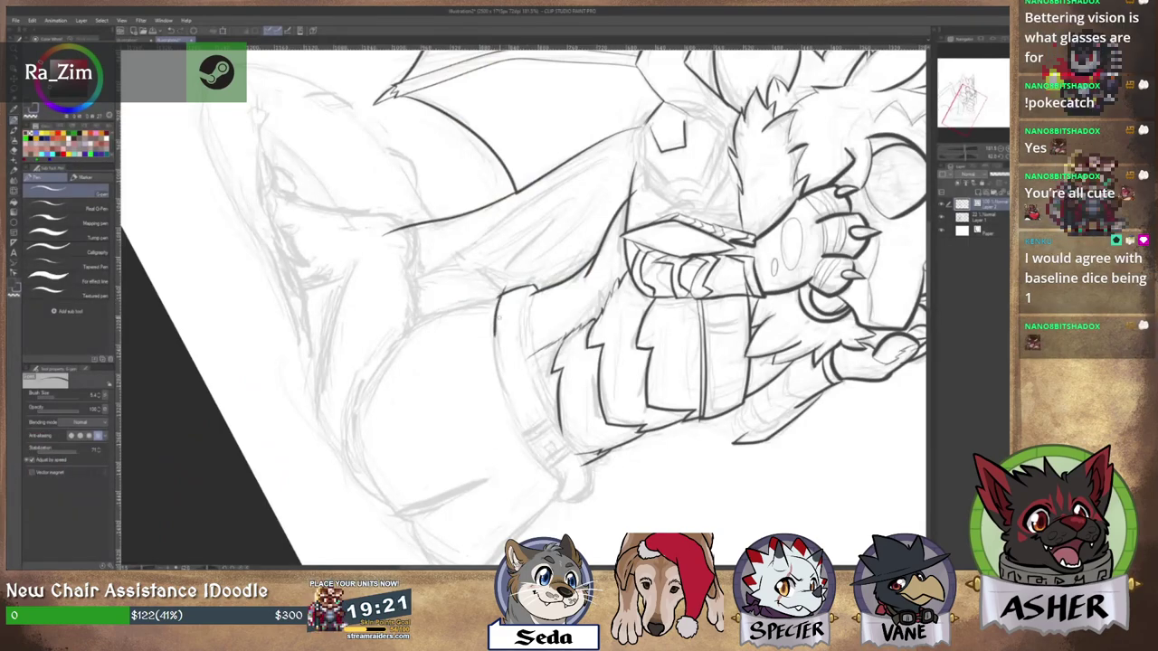
pyautogui.moveTo(503, 292); pyautogui.dragTo(500, 346)
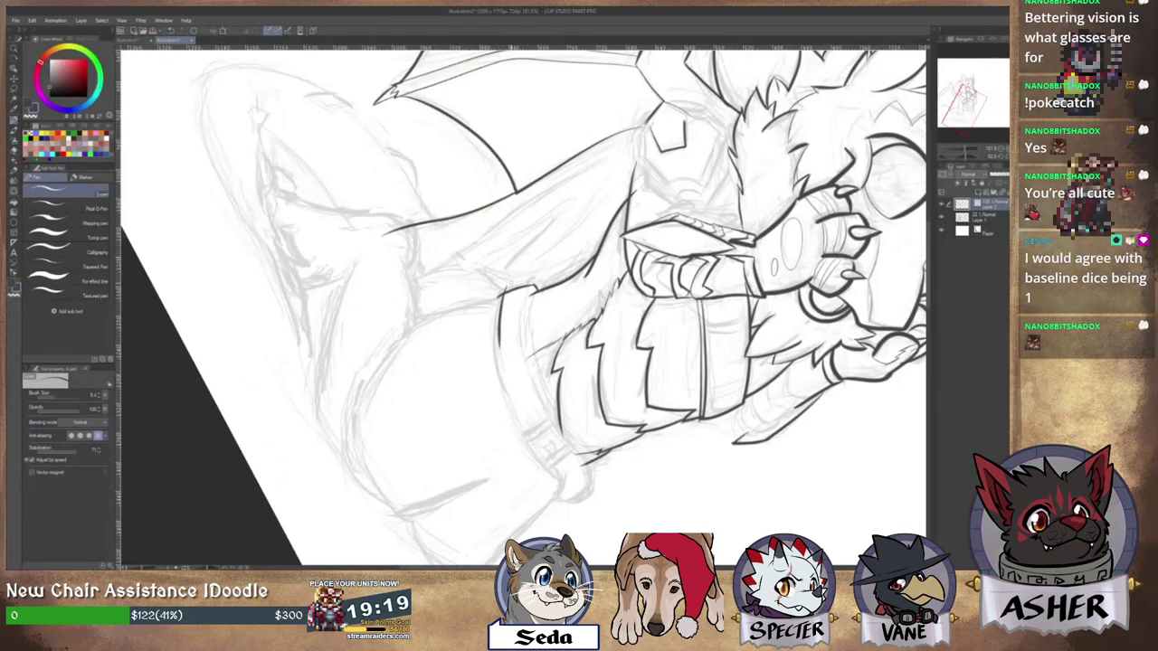
pyautogui.moveTo(496, 355)
pyautogui.mouseDown()
pyautogui.moveTo(531, 443)
pyautogui.moveTo(570, 476)
pyautogui.mouseUp()
pyautogui.hotkey('ctrl', 'z')
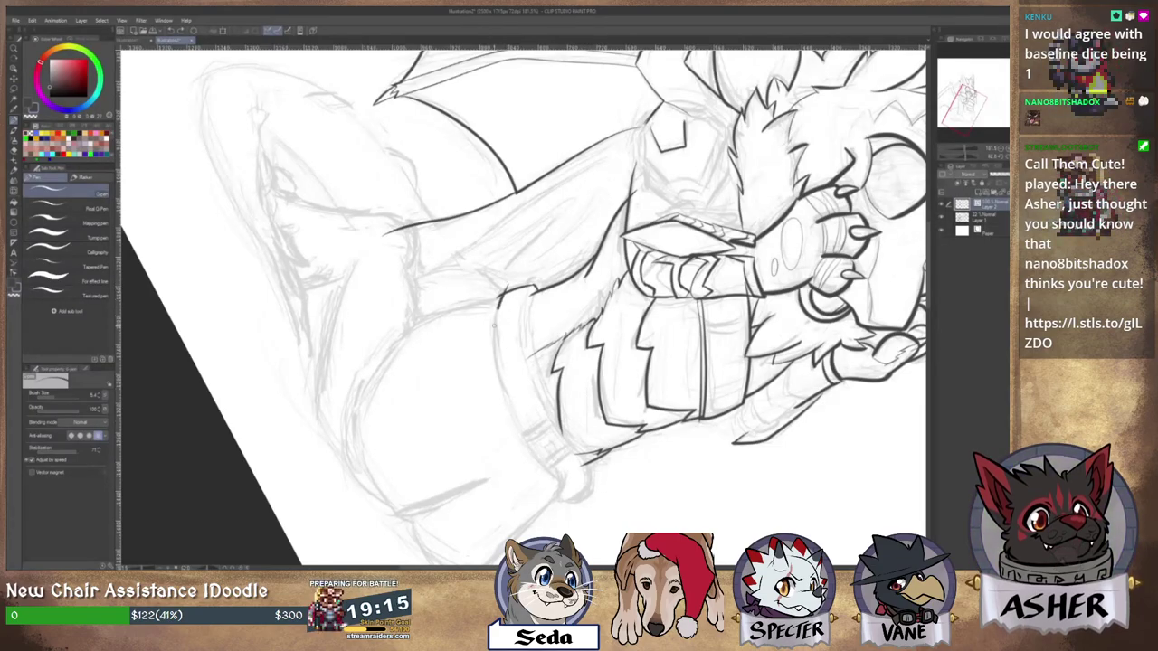
pyautogui.moveTo(509, 286); pyautogui.dragTo(494, 330)
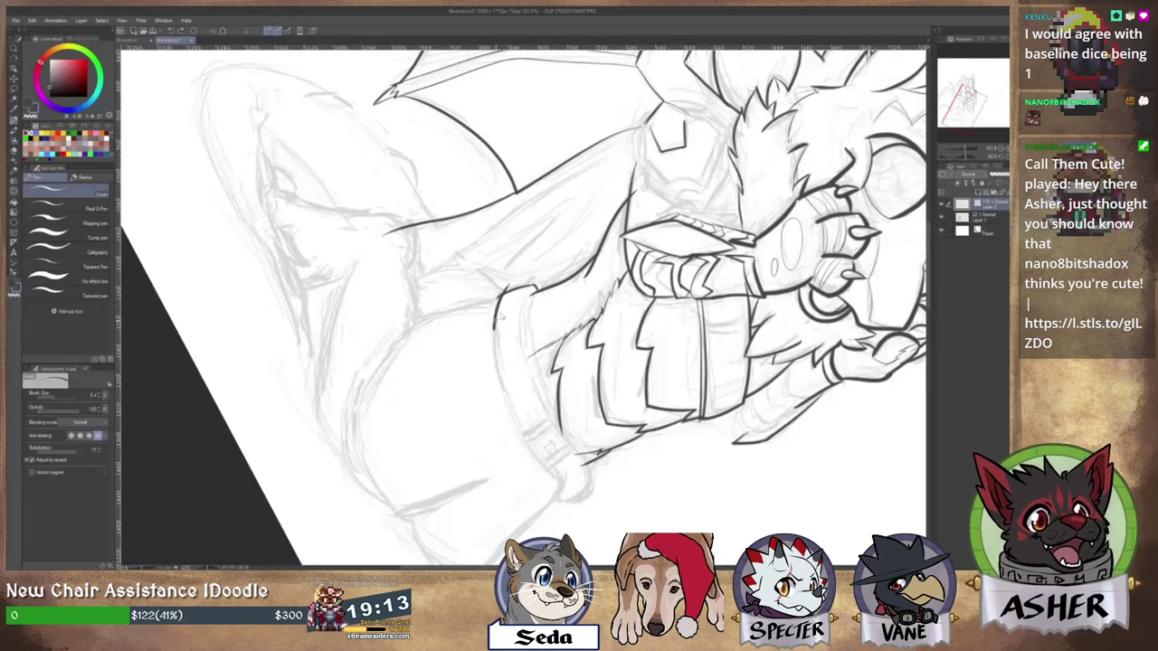
pyautogui.hotkey('ctrl', 'z')
pyautogui.moveTo(511, 287)
pyautogui.mouseDown()
pyautogui.moveTo(493, 346)
pyautogui.moveTo(506, 403)
pyautogui.moveTo(541, 451)
pyautogui.mouseUp()
pyautogui.hotkey('ctrl', 'z')
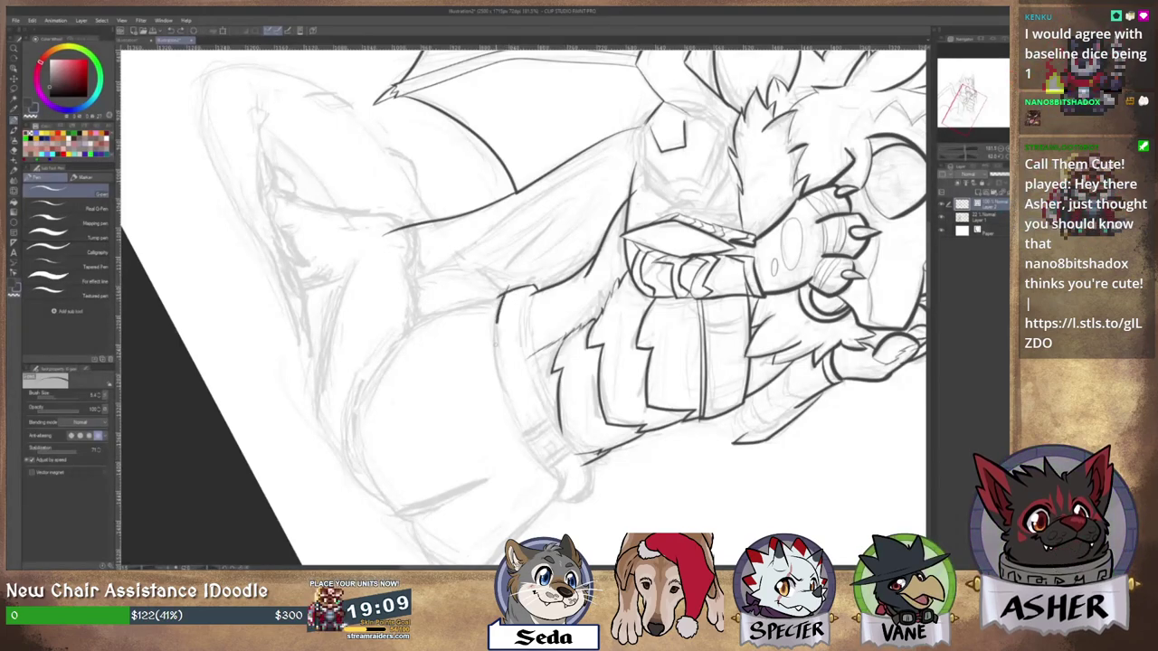
# Ink the waistband's lower edge as one long curve past the far side of the waist, redrawing it once.
pyautogui.moveTo(496, 324)
pyautogui.mouseDown()
pyautogui.moveTo(517, 420)
pyautogui.moveTo(557, 472)
pyautogui.moveTo(610, 495)
pyautogui.mouseUp()
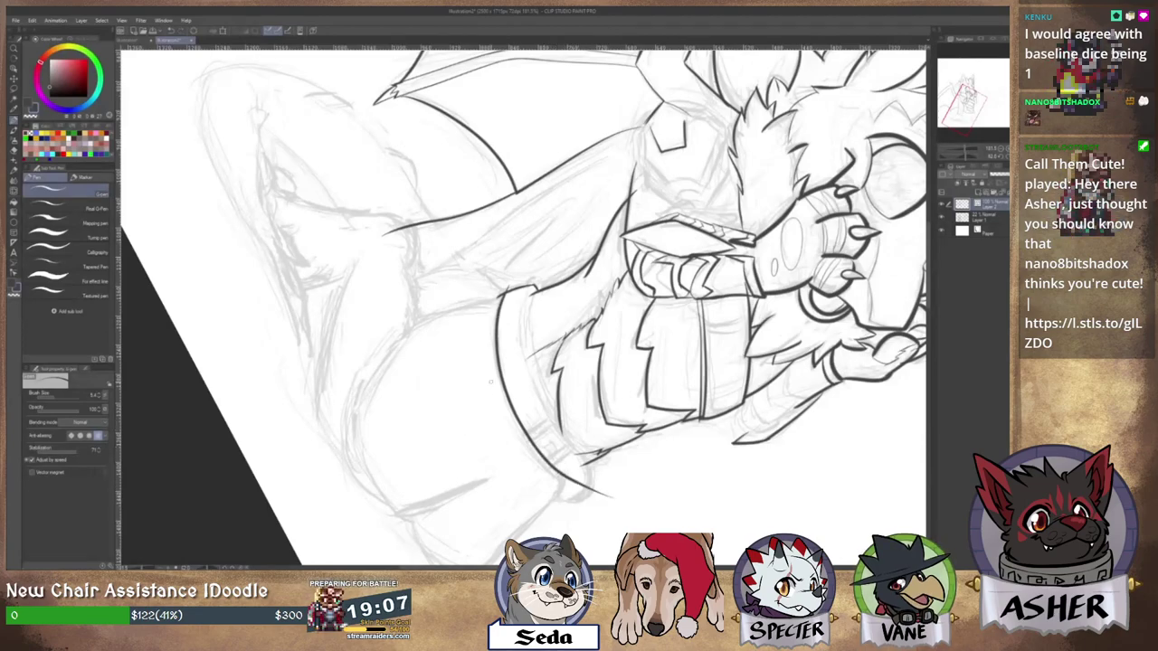
pyautogui.hotkey('ctrl', 'z')
pyautogui.moveTo(496, 294)
pyautogui.mouseDown()
pyautogui.moveTo(497, 372)
pyautogui.moveTo(530, 448)
pyautogui.moveTo(633, 499)
pyautogui.mouseUp()
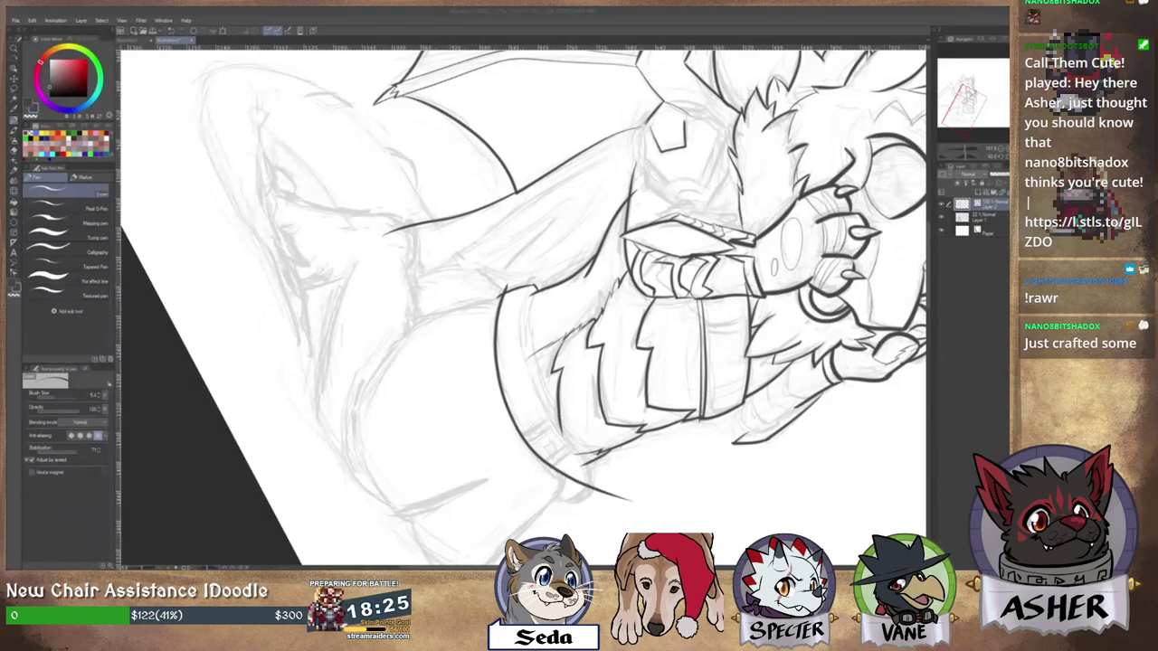
# Ink the curved upper contour of the folded leg beside the hips, redrawing the stroke once.
pyautogui.moveTo(523, 308); pyautogui.dragTo(684, 404)
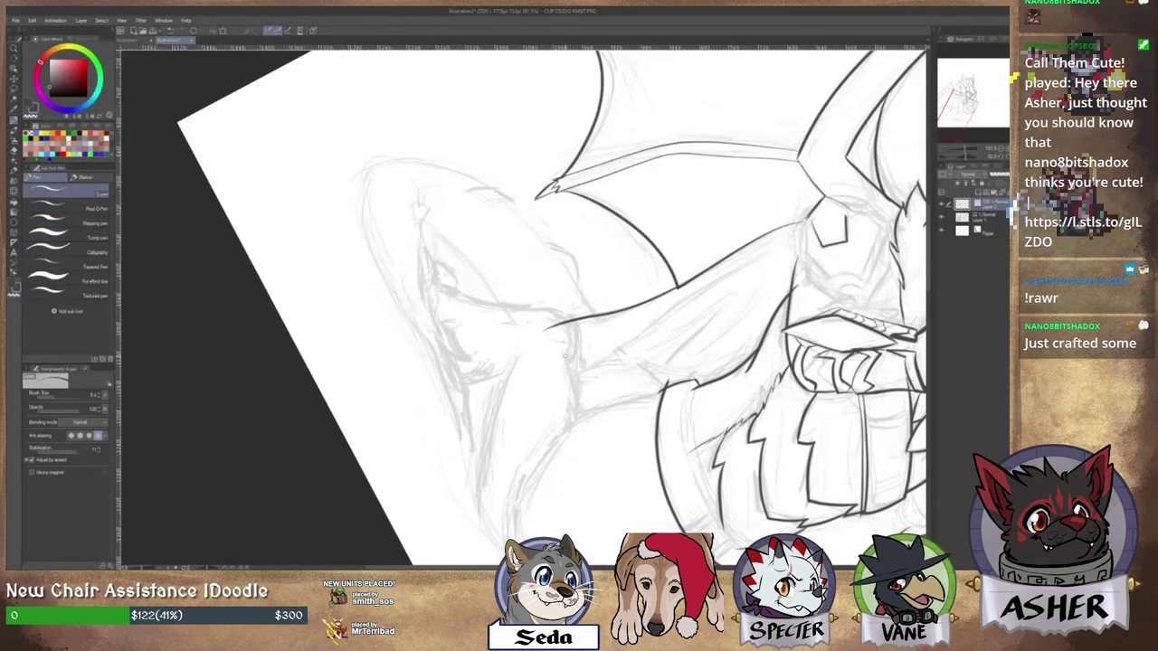
pyautogui.moveTo(561, 346); pyautogui.dragTo(570, 421)
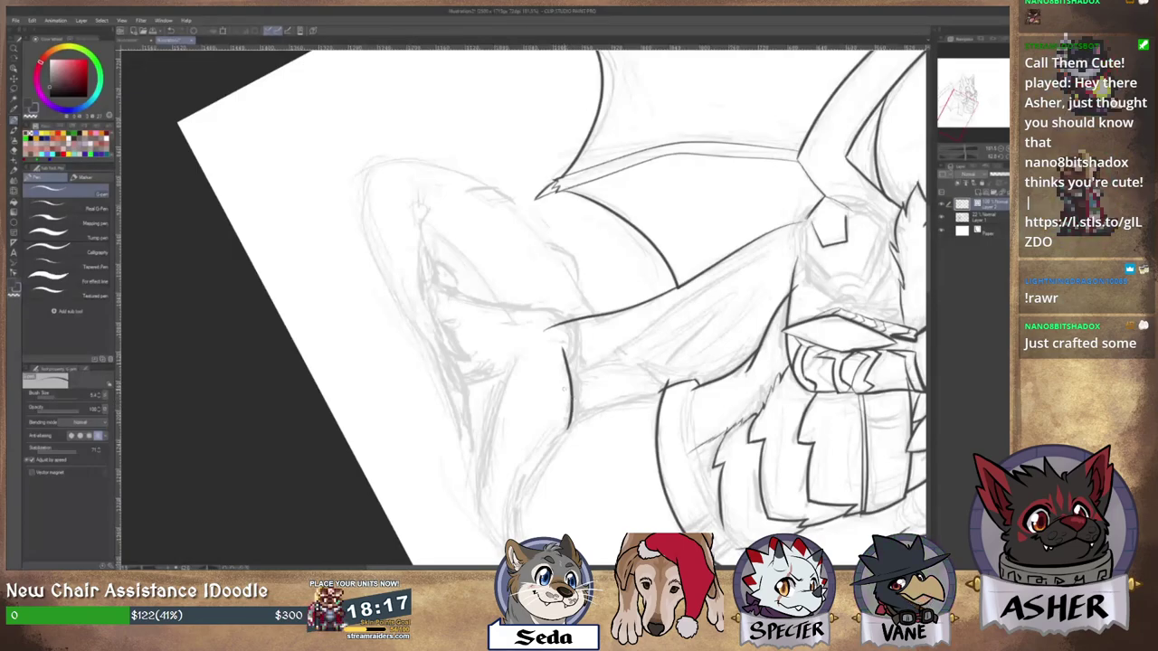
pyautogui.hotkey('ctrl', 'z')
pyautogui.moveTo(570, 371)
pyautogui.mouseDown()
pyautogui.moveTo(574, 407)
pyautogui.moveTo(553, 471)
pyautogui.mouseUp()
# Join the near end of the waistband to its lower edge and erase the overshooting tip at the corner.
pyautogui.press('r')
pyautogui.moveTo(502, 427)
pyautogui.mouseDown()
pyautogui.moveTo(630, 362)
pyautogui.moveTo(543, 355)
pyautogui.mouseUp()
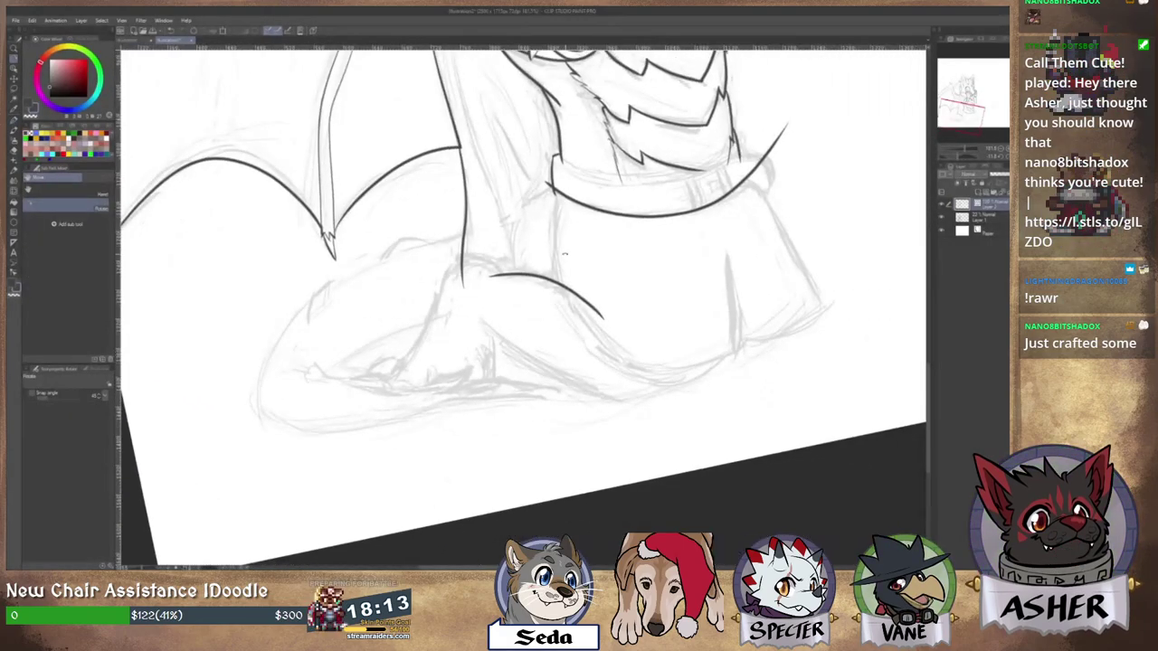
pyautogui.press('p')
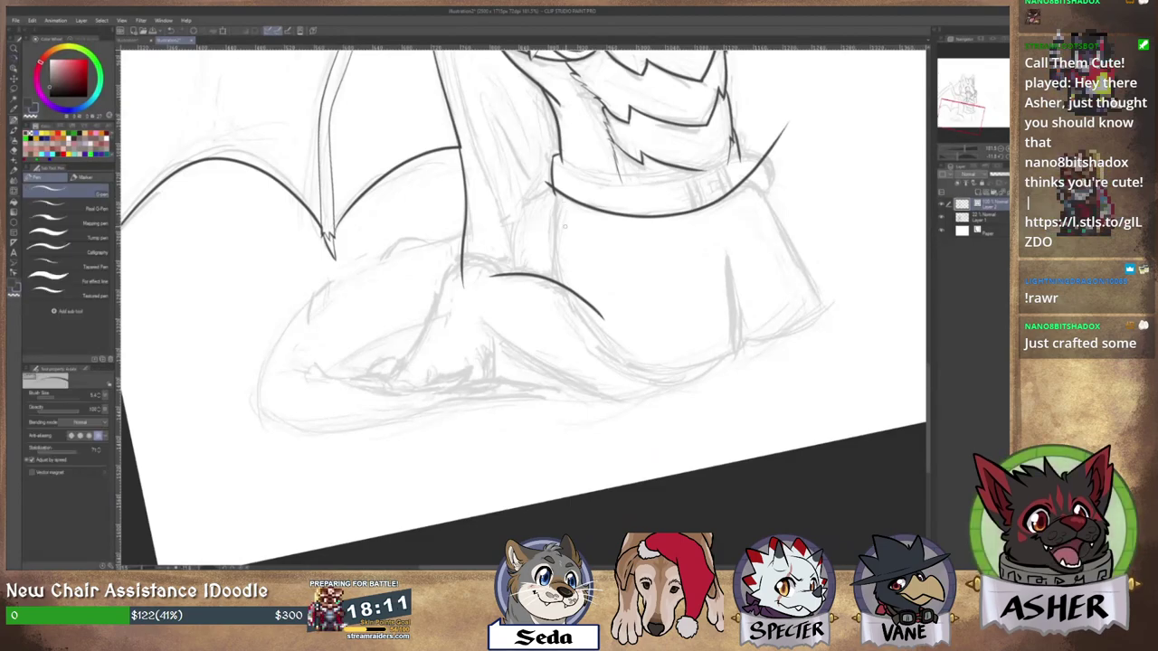
pyautogui.press('e')
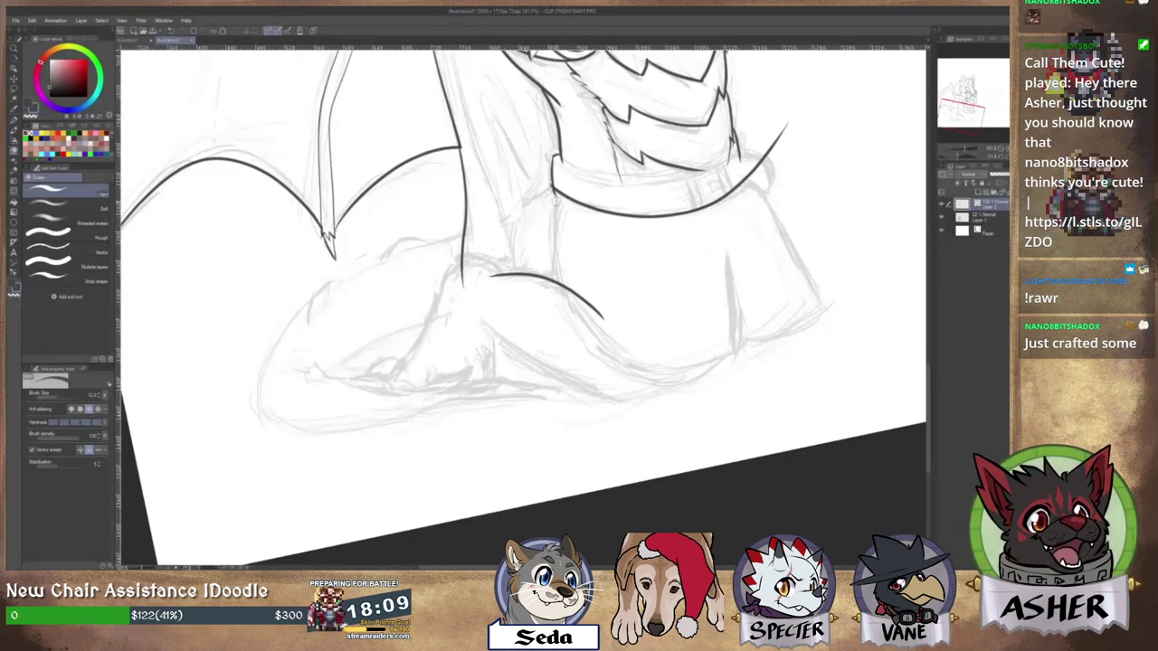
pyautogui.press('p')
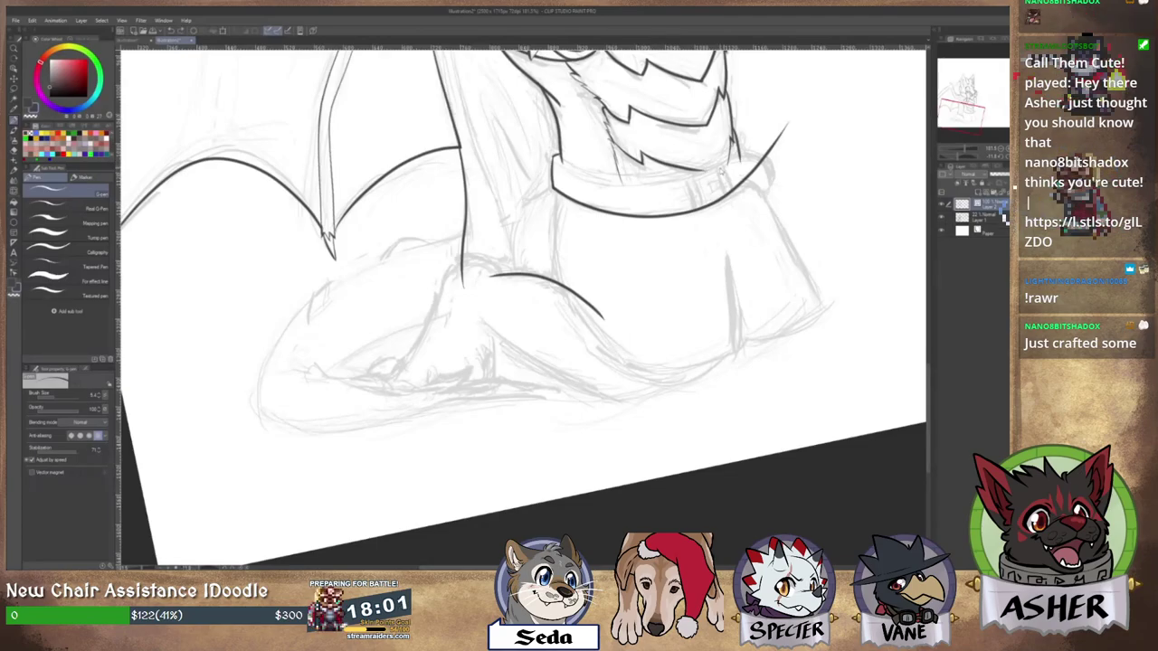
# Ink the waistband's upper edge parallel to the lower one, from the near end past the far side.
pyautogui.moveTo(703, 163); pyautogui.dragTo(710, 439)
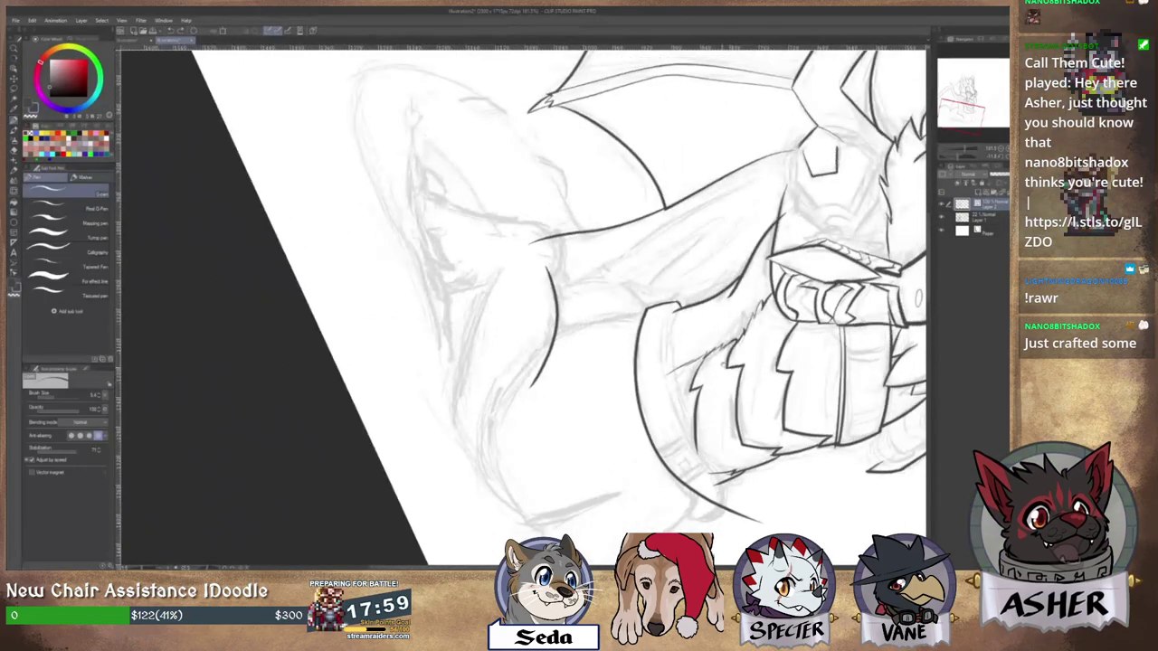
pyautogui.moveTo(713, 342); pyautogui.dragTo(665, 316)
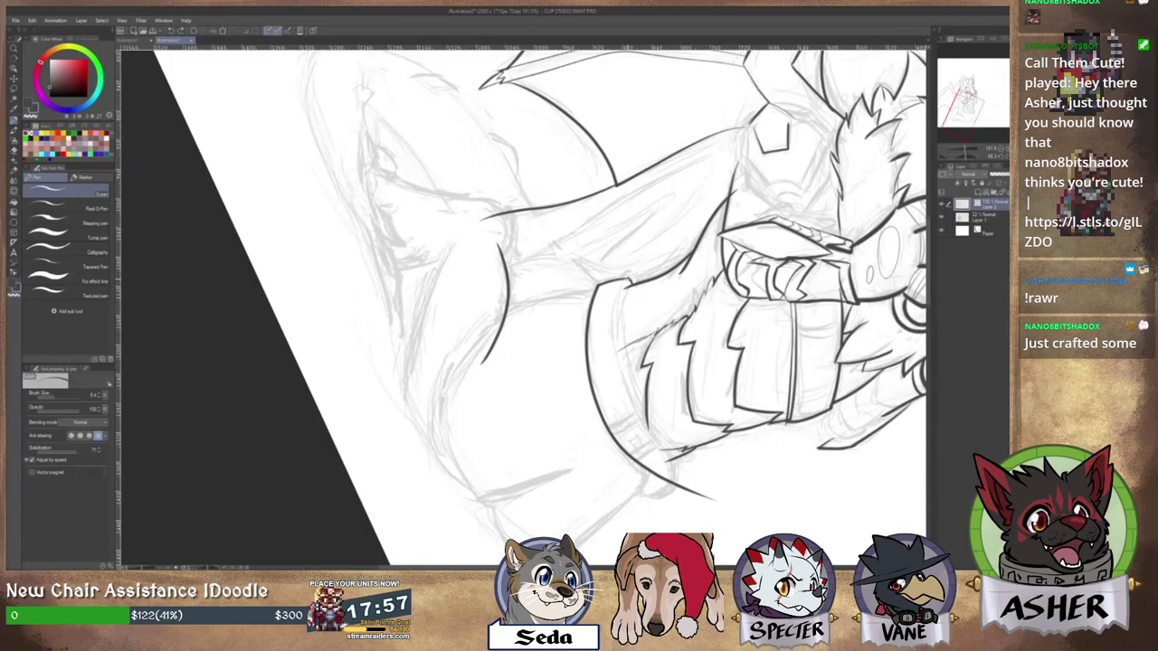
pyautogui.moveTo(616, 337)
pyautogui.mouseDown()
pyautogui.moveTo(637, 418)
pyautogui.moveTo(702, 475)
pyautogui.mouseUp()
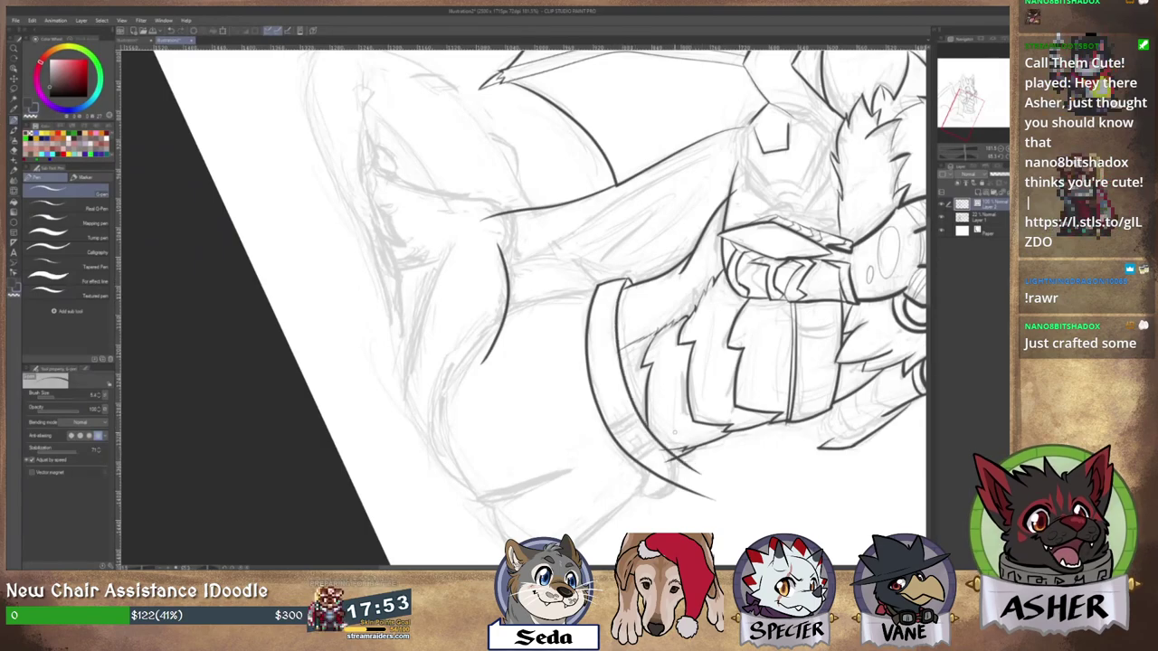
# Ink the rounded far end of the waistband and erase the edge lines overshooting it.
pyautogui.hotkey('shift', 'space')
pyautogui.moveTo(675, 433)
pyautogui.mouseDown()
pyautogui.moveTo(720, 299)
pyautogui.moveTo(706, 234)
pyautogui.moveTo(635, 263)
pyautogui.moveTo(677, 317)
pyautogui.moveTo(667, 324)
pyautogui.mouseUp()
pyautogui.press('space')
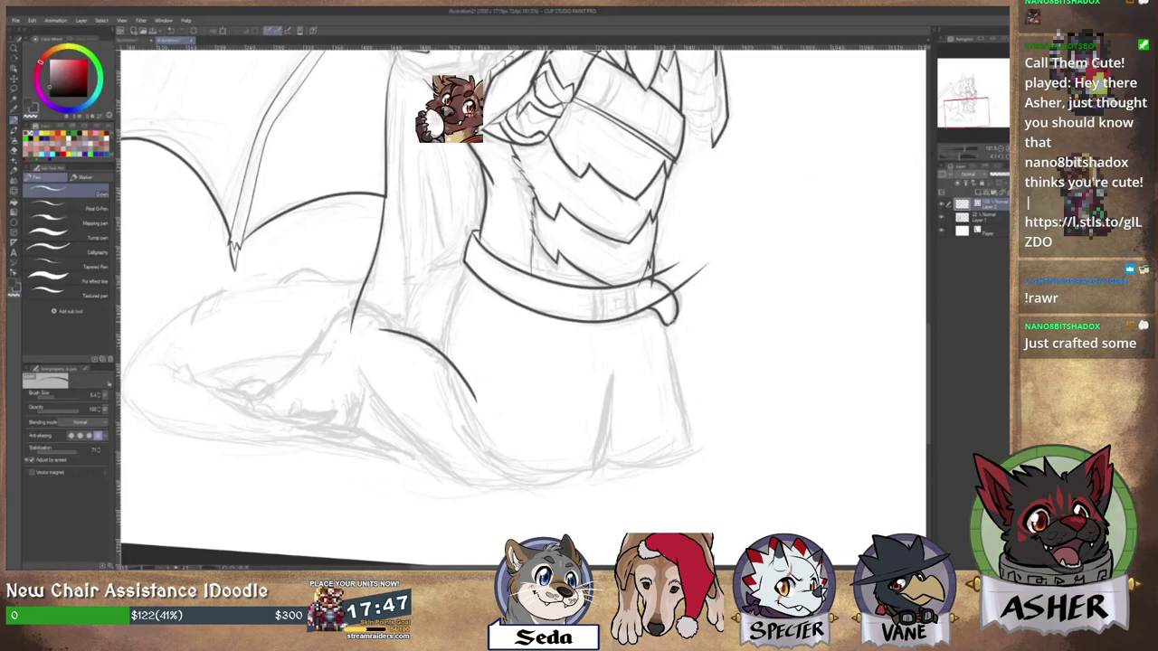
pyautogui.press('e')
pyautogui.moveTo(673, 262); pyautogui.dragTo(693, 282)
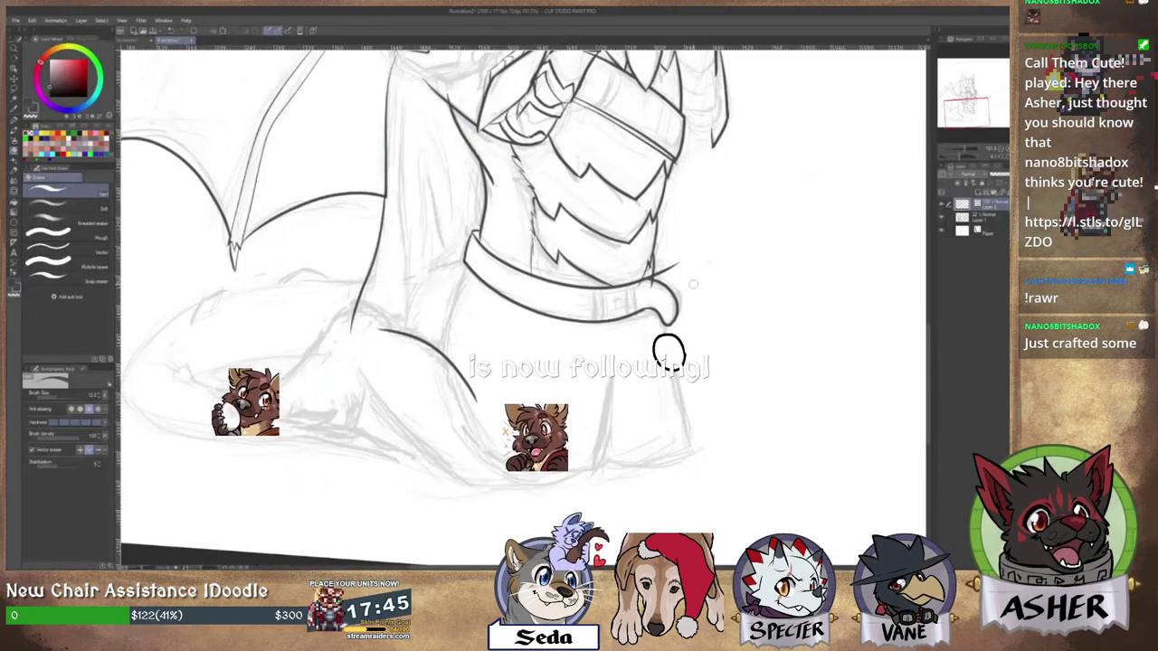
pyautogui.press('p')
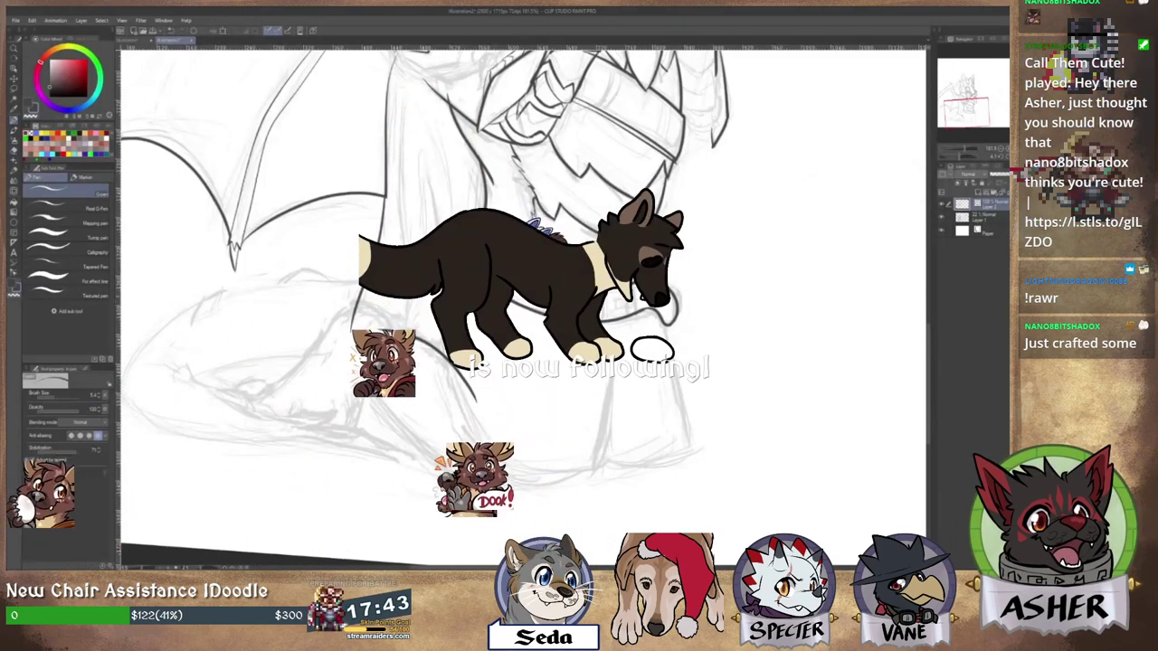
# Ink the near side of the shorts from the waistband down to the leg and erase the leg line crossing it.
pyautogui.moveTo(561, 362); pyautogui.dragTo(581, 306)
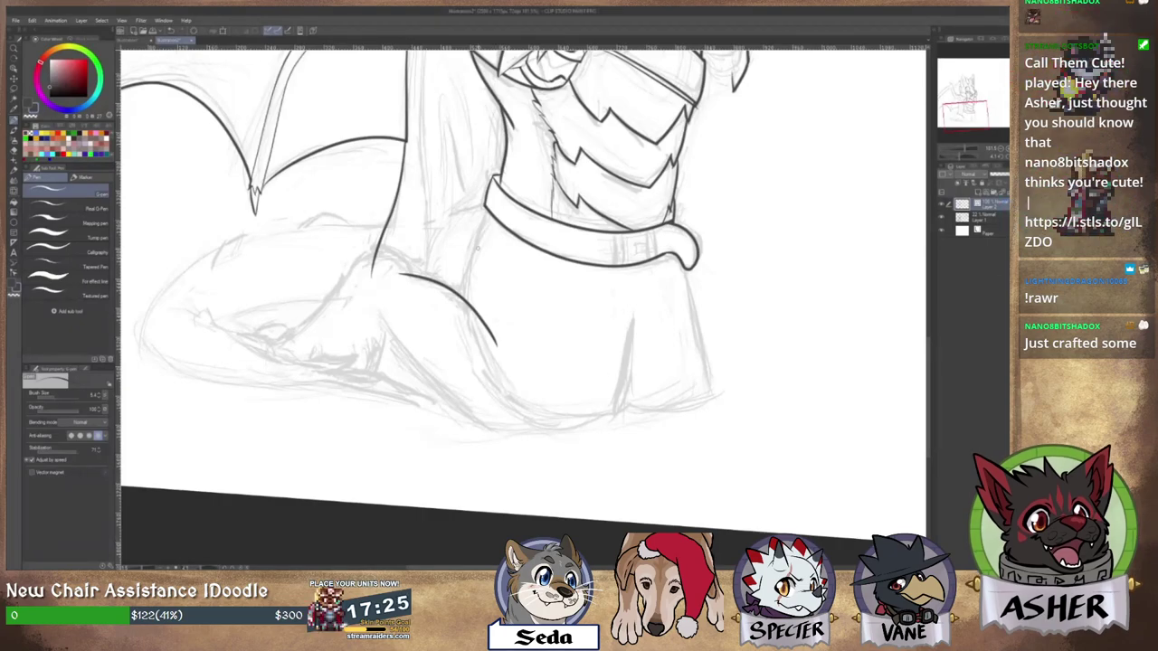
pyautogui.moveTo(477, 220)
pyautogui.mouseDown()
pyautogui.moveTo(469, 254)
pyautogui.moveTo(481, 323)
pyautogui.mouseUp()
pyautogui.press('e')
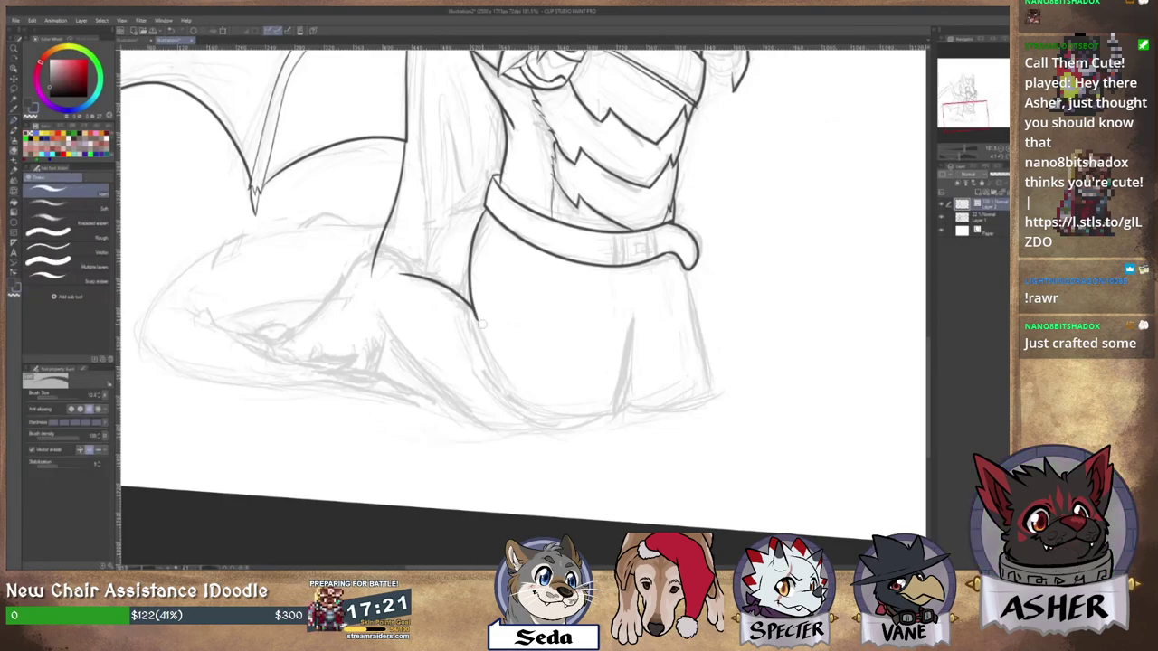
pyautogui.press('p')
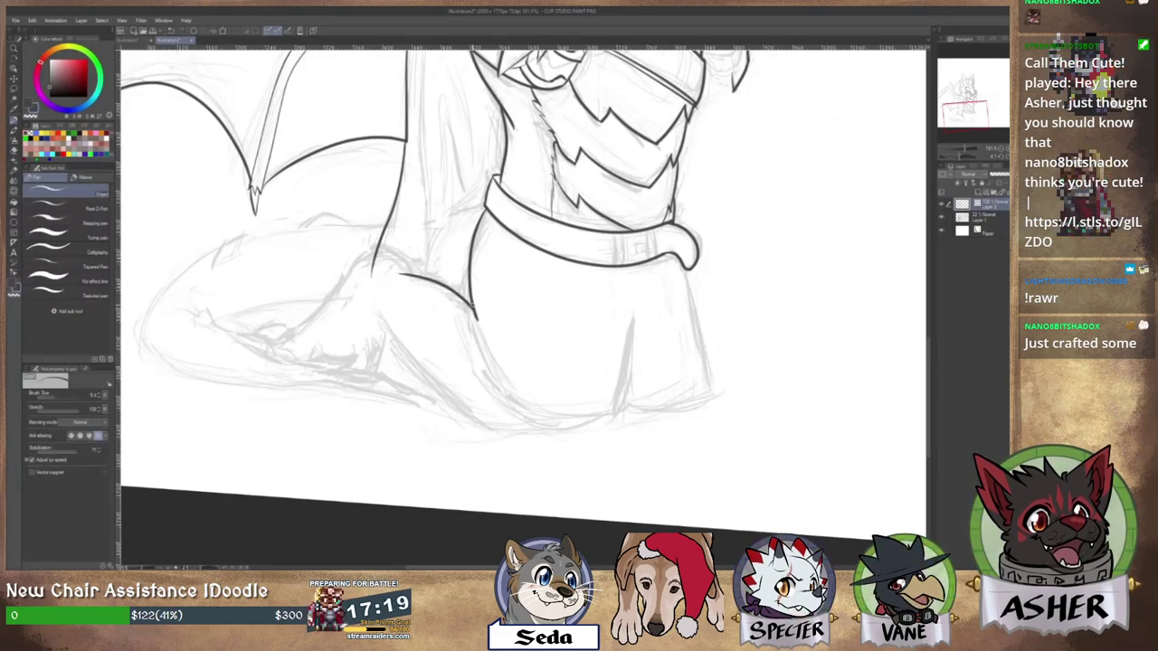
# Ink the curved lower edge of the shorts, the upright line dividing the legs, and the far leg's hem, redrawing the first curve once.
pyautogui.moveTo(475, 306)
pyautogui.mouseDown()
pyautogui.moveTo(499, 359)
pyautogui.moveTo(557, 408)
pyautogui.moveTo(597, 417)
pyautogui.mouseUp()
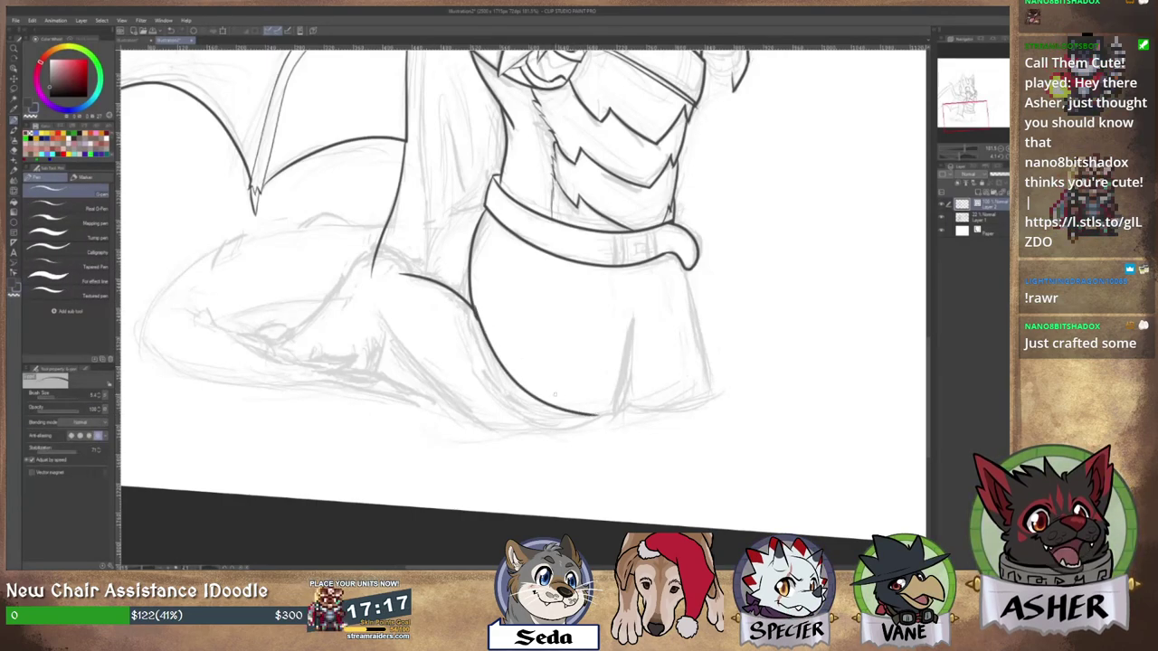
pyautogui.hotkey('ctrl', 'z')
pyautogui.moveTo(473, 303)
pyautogui.mouseDown()
pyautogui.moveTo(515, 398)
pyautogui.moveTo(557, 424)
pyautogui.moveTo(608, 429)
pyautogui.moveTo(630, 321)
pyautogui.mouseUp()
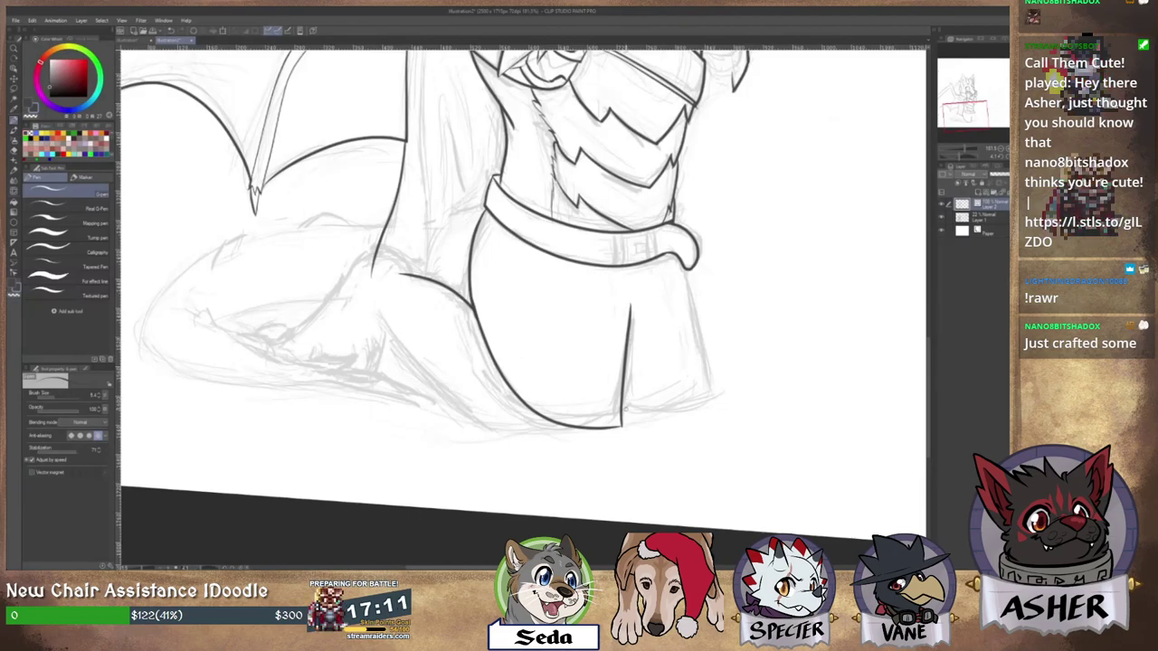
pyautogui.moveTo(656, 414); pyautogui.dragTo(709, 396)
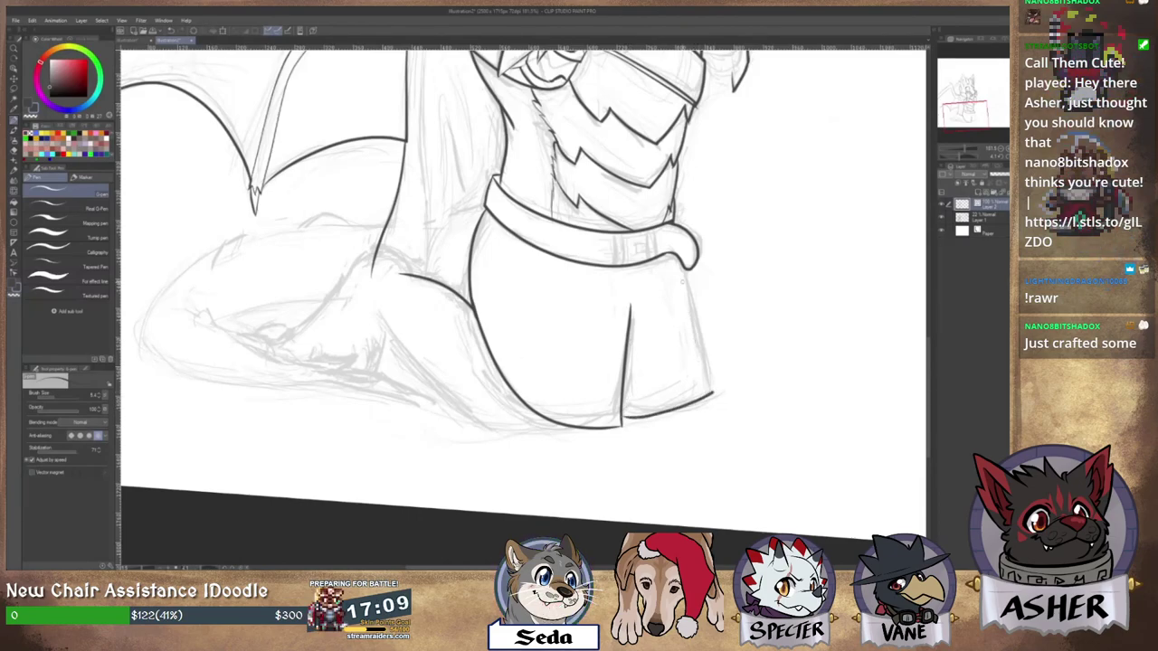
# Redraw the hem of the shorts' outer leg and ink its side edge up to the waistband.
pyautogui.moveTo(683, 268); pyautogui.dragTo(712, 392)
pyautogui.hotkey('ctrl', 'z')
pyautogui.hotkey('ctrl', 'z')
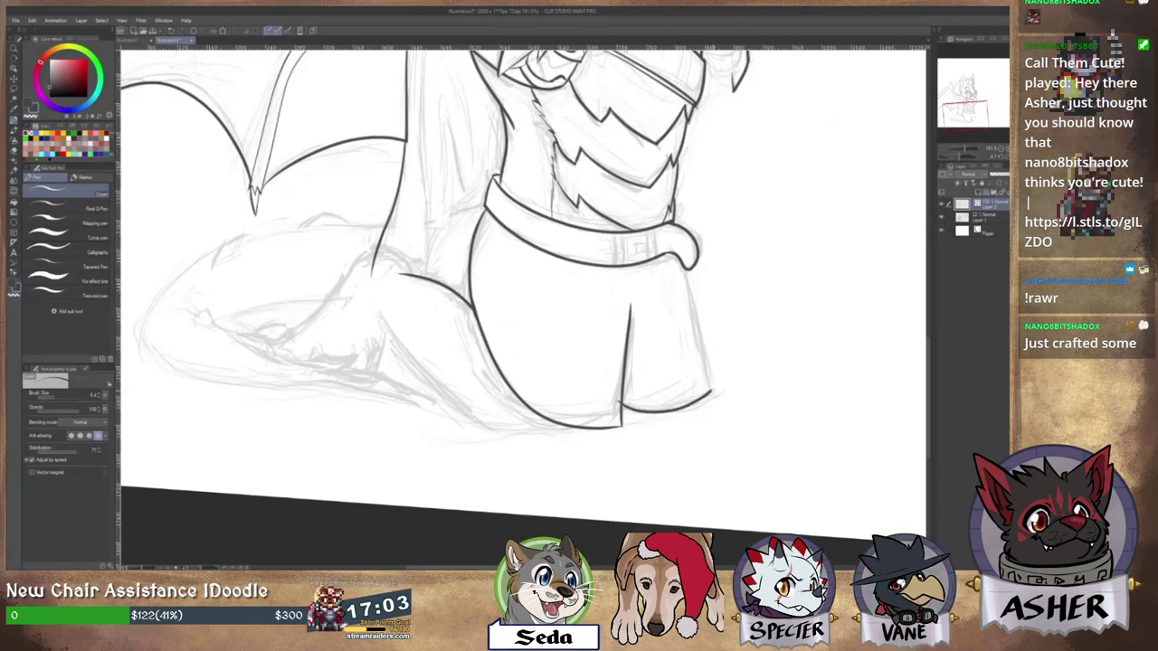
pyautogui.moveTo(712, 392); pyautogui.dragTo(686, 253)
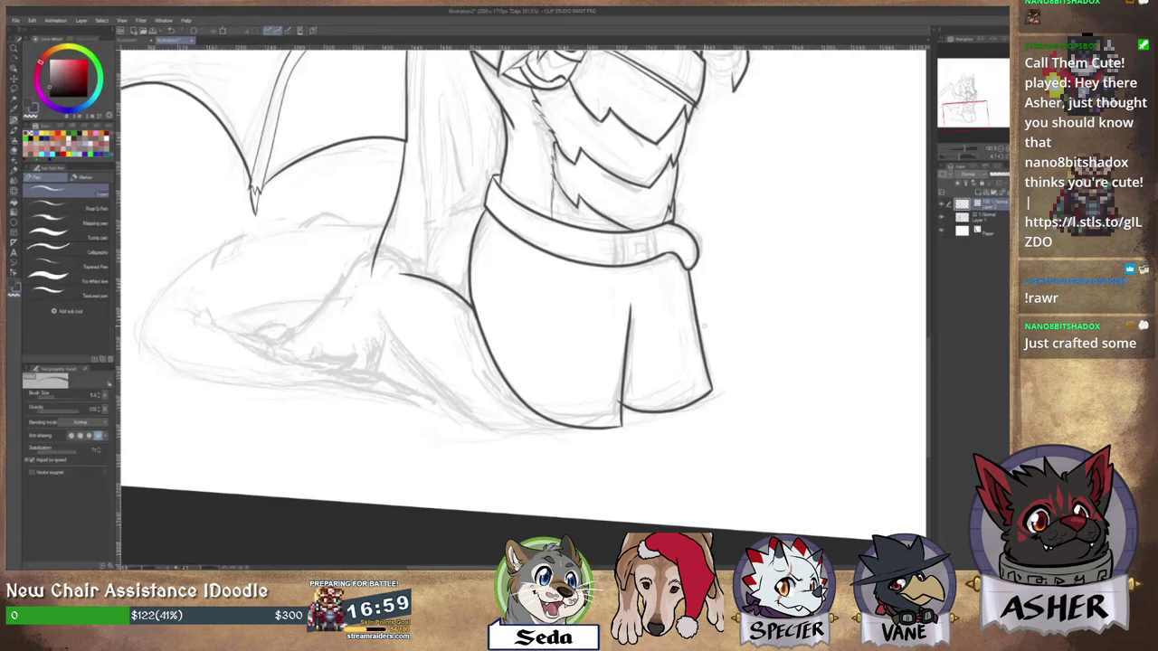
# Check the whole character's line art with the sketch layer hidden, and show the sketch layer again.
pyautogui.scroll(-1, 679, 284)
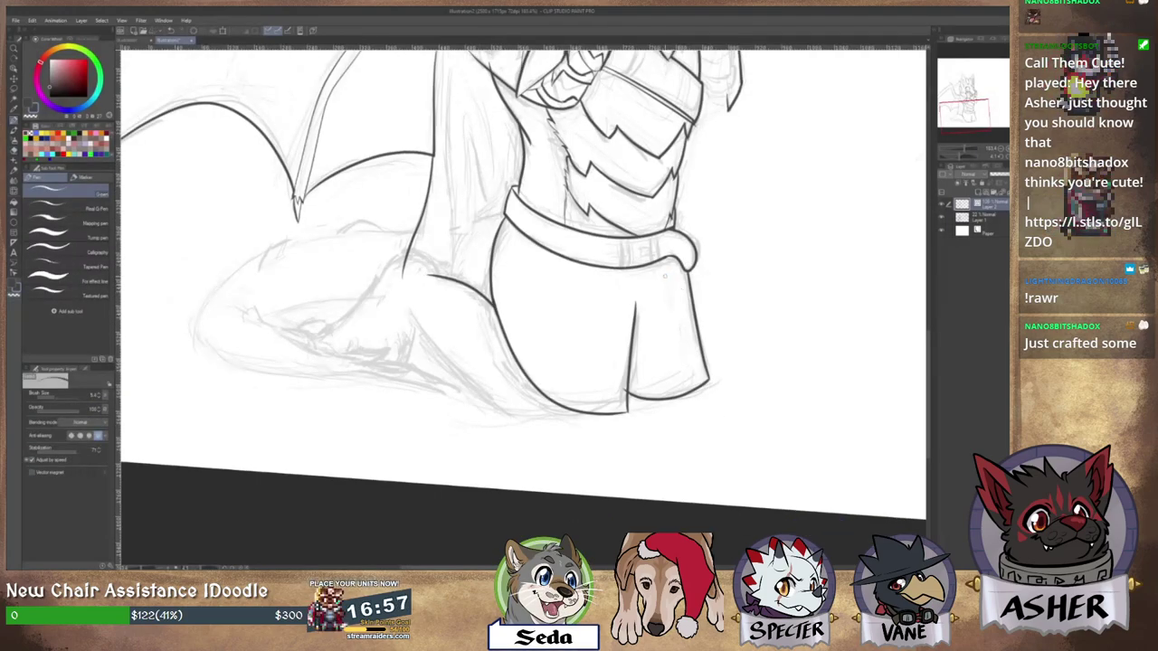
pyautogui.scroll(-4, 666, 275)
pyautogui.moveTo(667, 275); pyautogui.dragTo(630, 354)
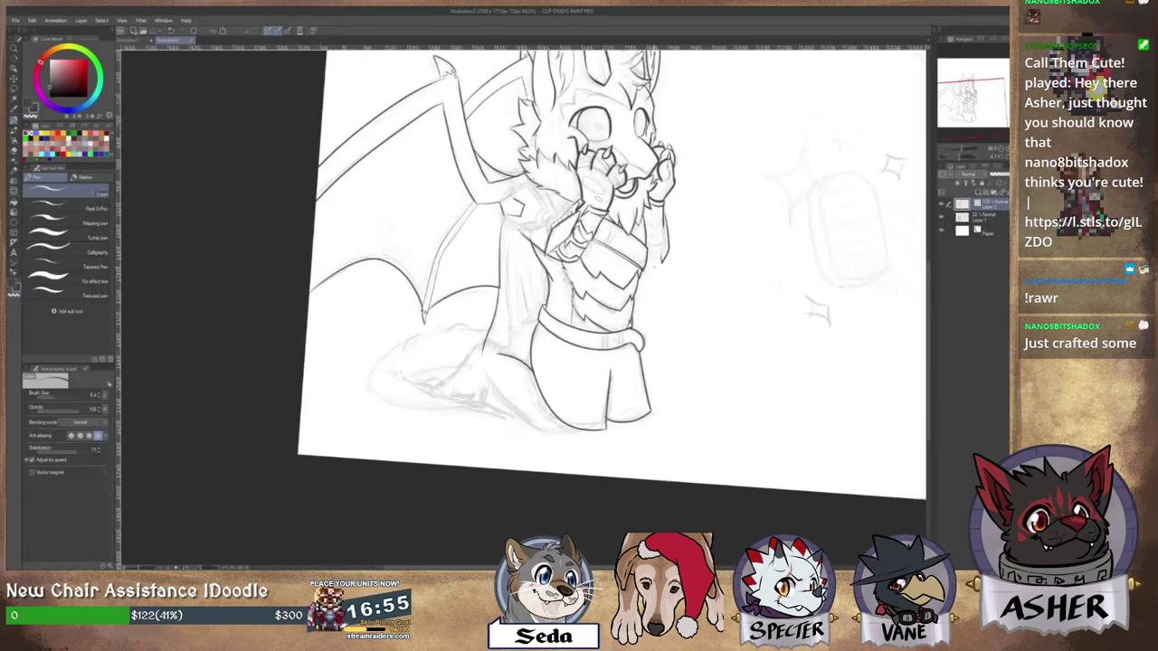
pyautogui.moveTo(684, 240)
pyautogui.mouseDown()
pyautogui.moveTo(584, 265)
pyautogui.moveTo(566, 306)
pyautogui.moveTo(610, 269)
pyautogui.mouseUp()
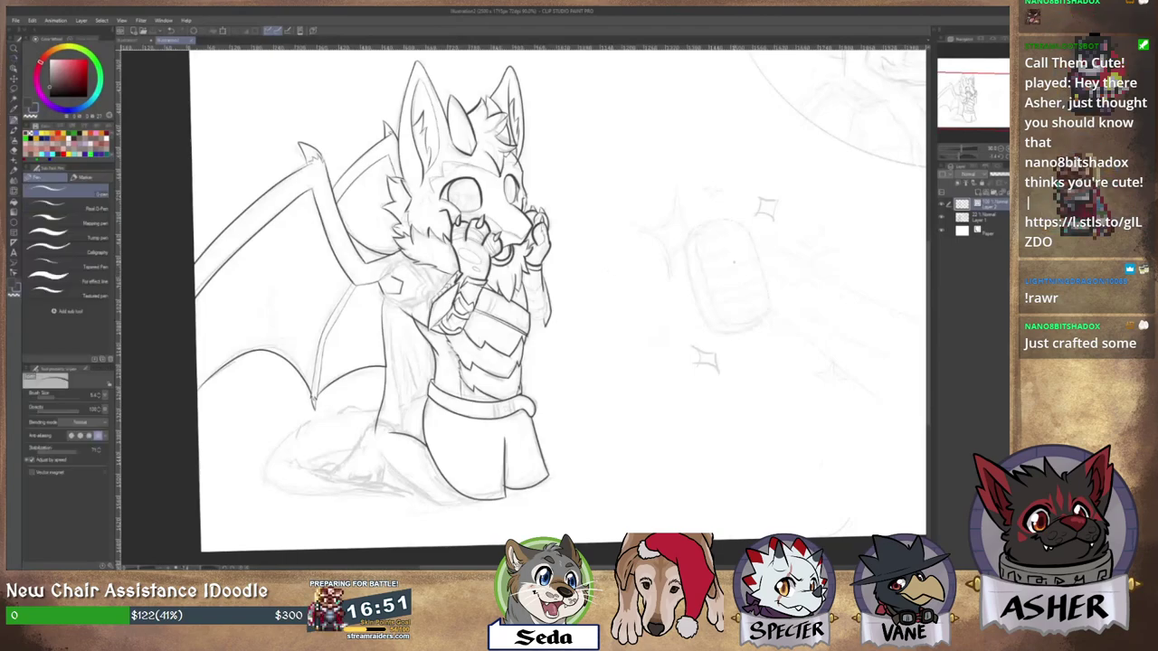
pyautogui.click(942, 218)
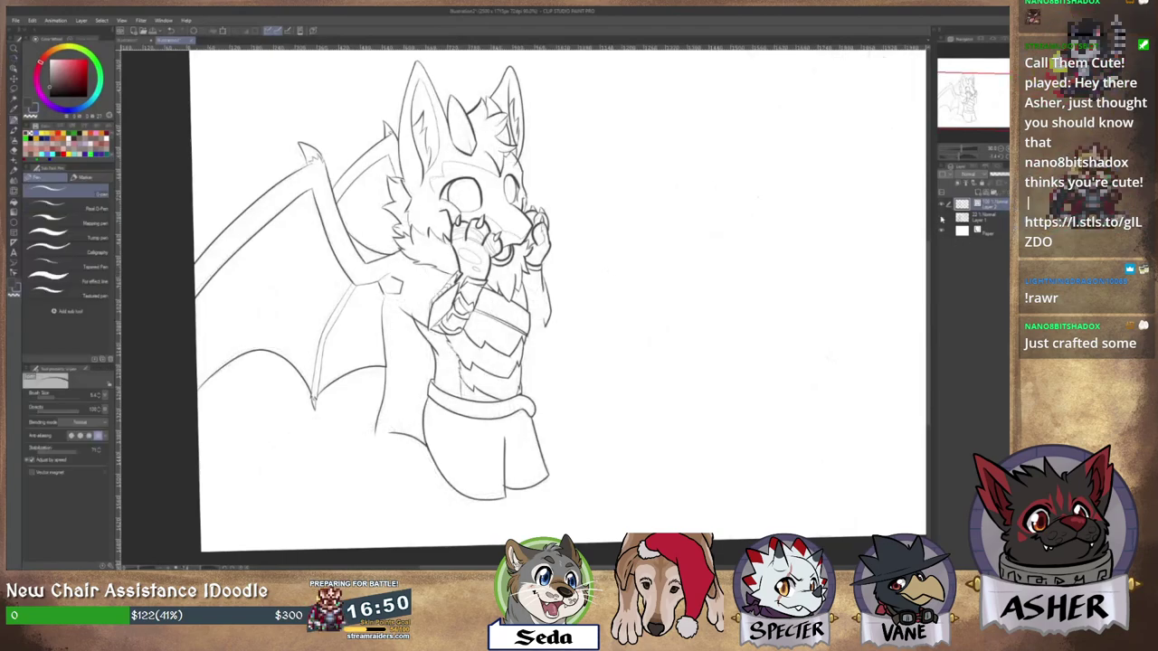
pyautogui.click(941, 218)
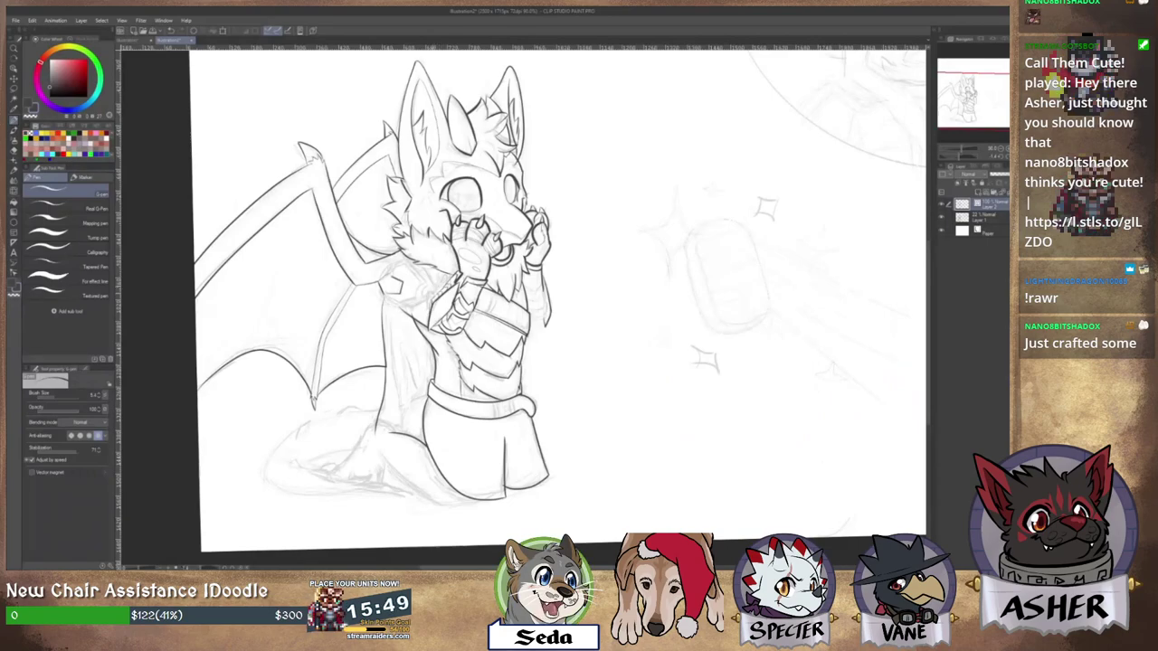
# Thicken the upper edge lines of the forearm below the raised paw with Adjust line width set to Thicken.
pyautogui.scroll(2, 424, 306)
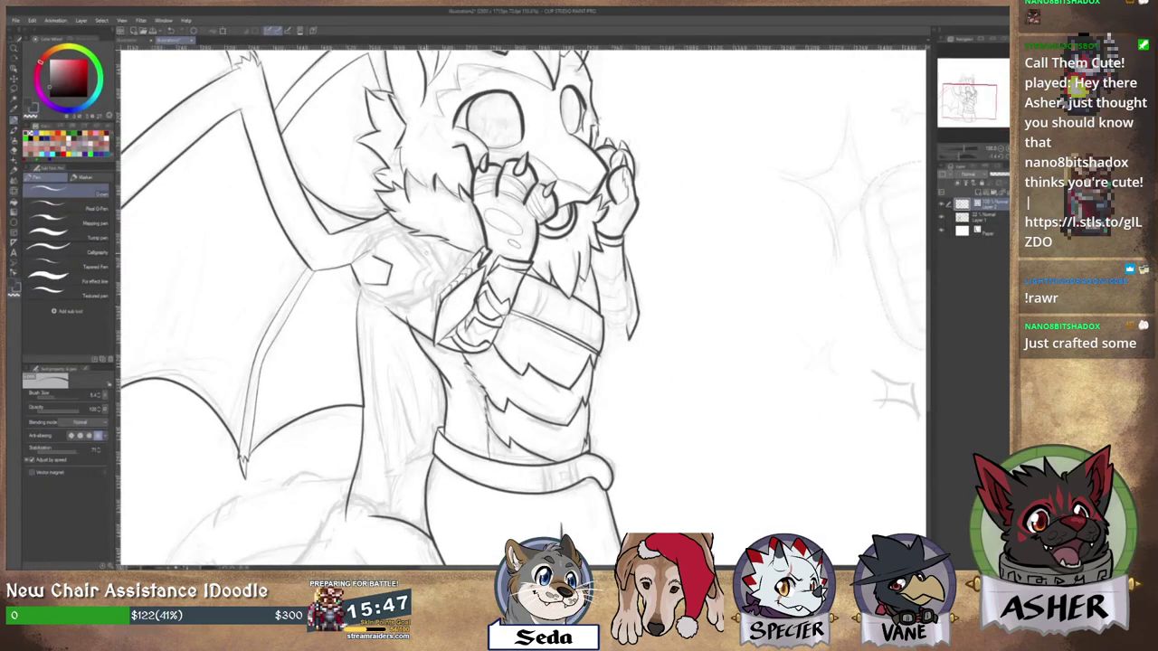
pyautogui.moveTo(434, 253); pyautogui.dragTo(465, 260)
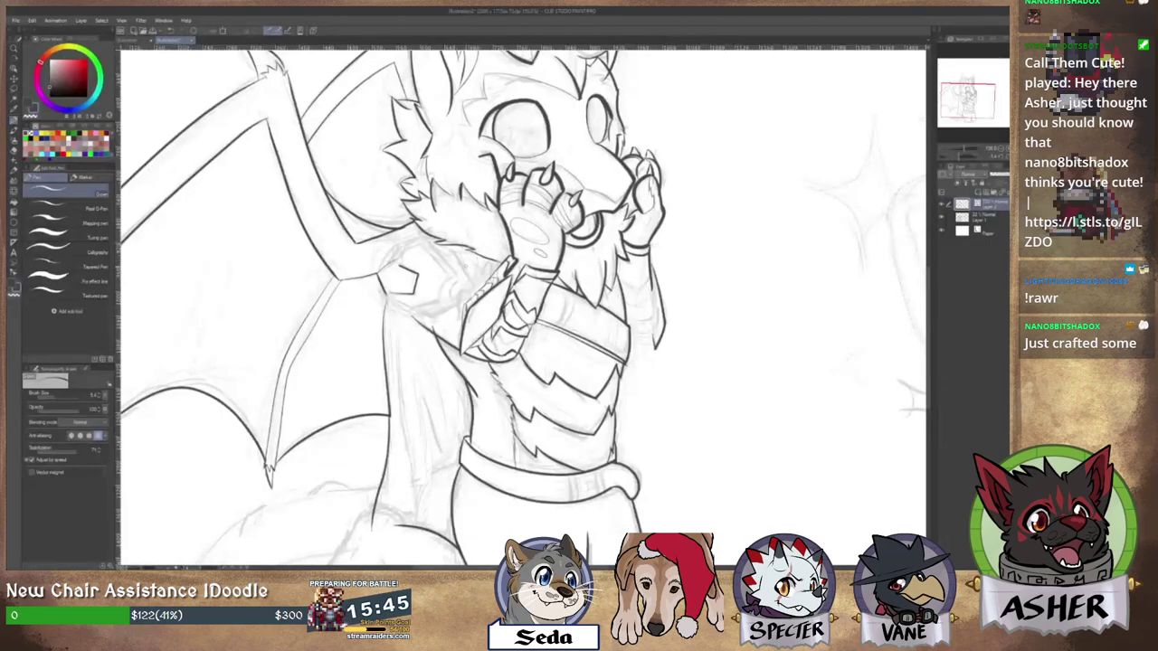
pyautogui.press('e')
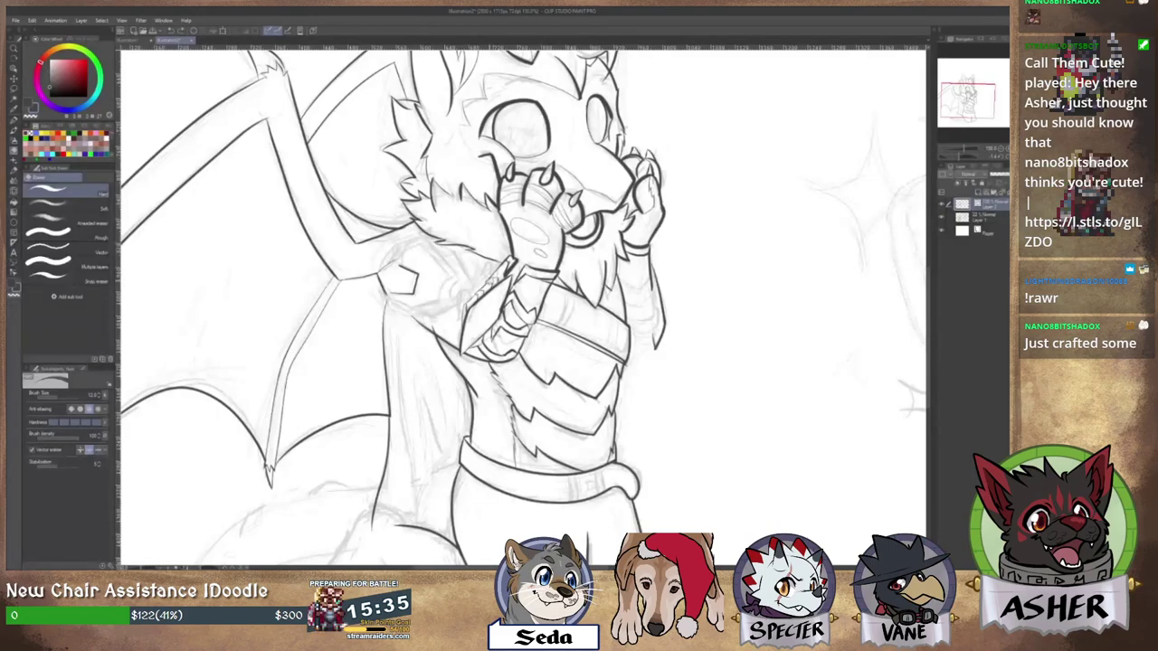
pyautogui.press('p')
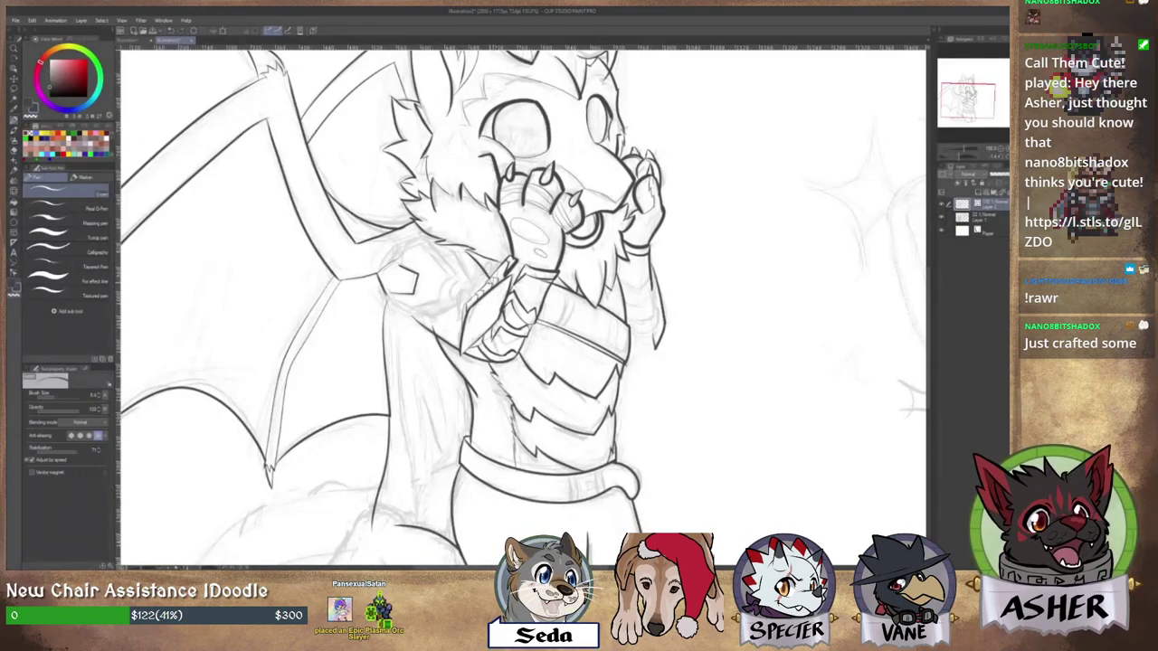
pyautogui.moveTo(507, 298); pyautogui.dragTo(534, 276)
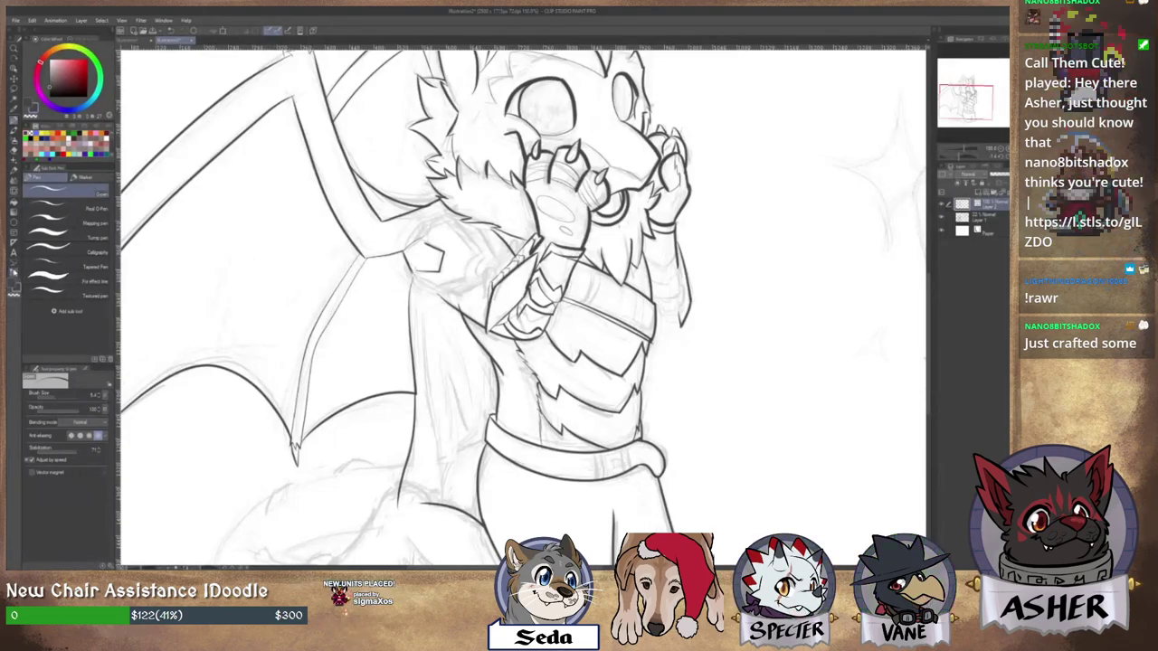
pyautogui.click(14, 272)
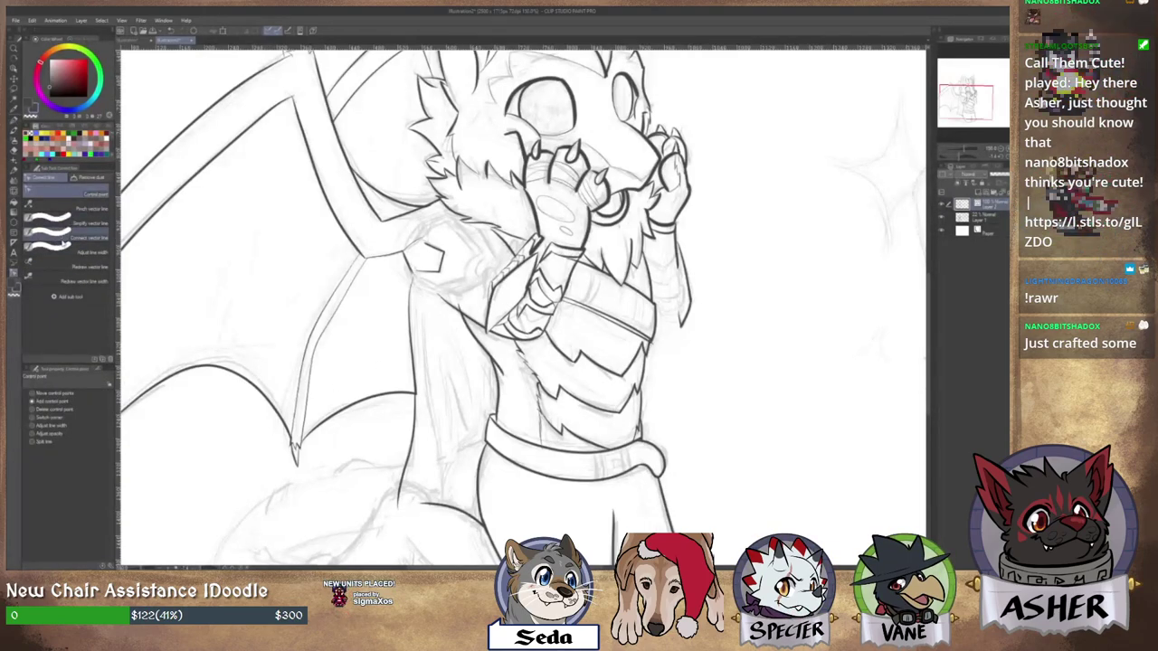
pyautogui.click(63, 249)
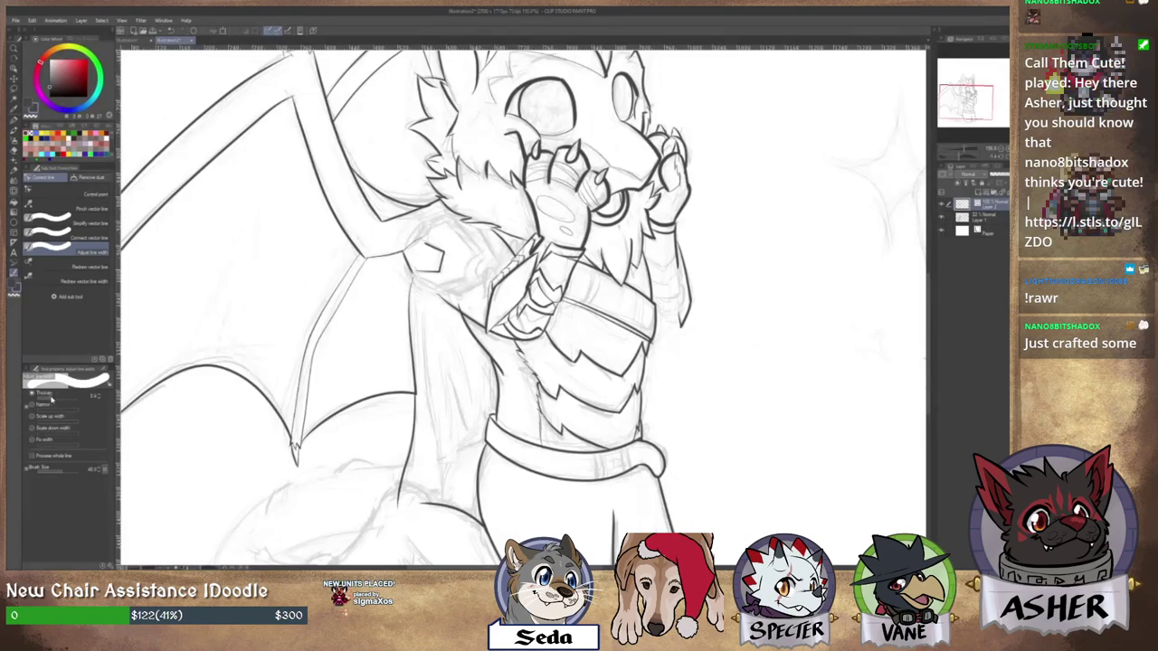
pyautogui.moveTo(522, 254); pyautogui.dragTo(489, 274)
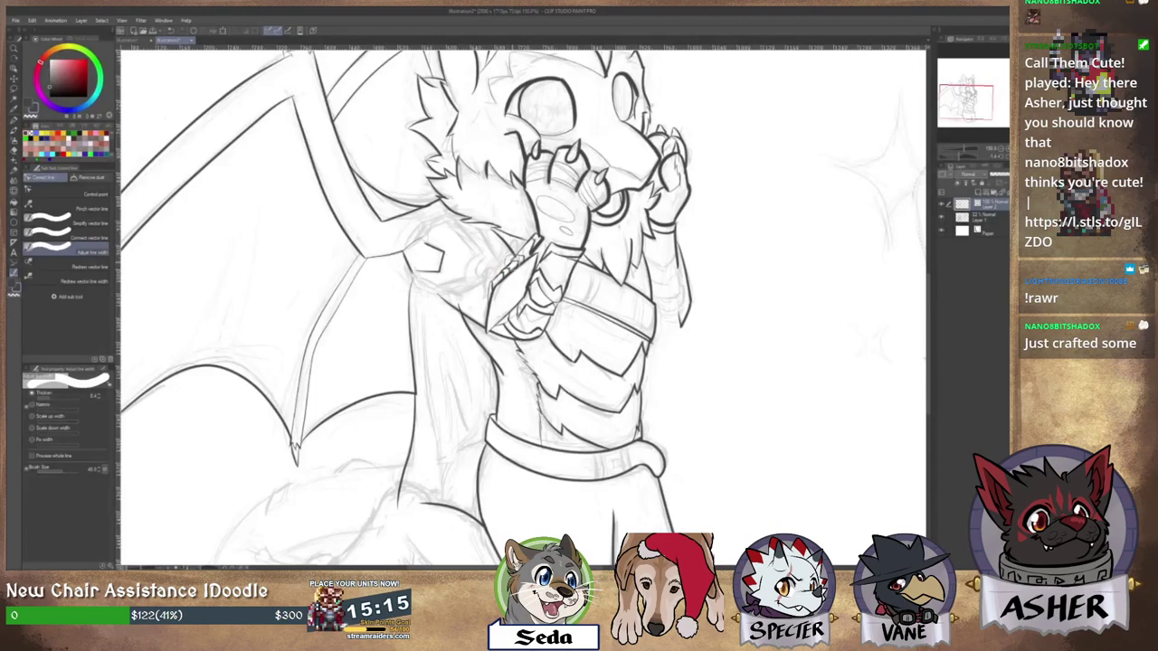
pyautogui.click(515, 262)
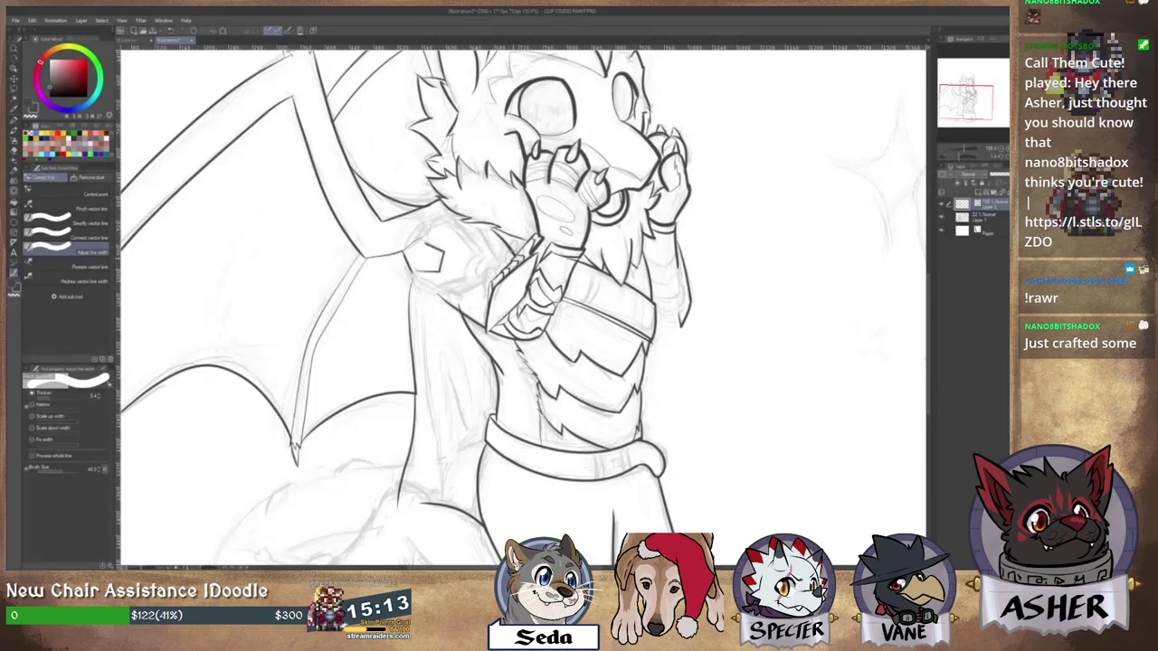
pyautogui.moveTo(485, 279); pyautogui.dragTo(459, 280)
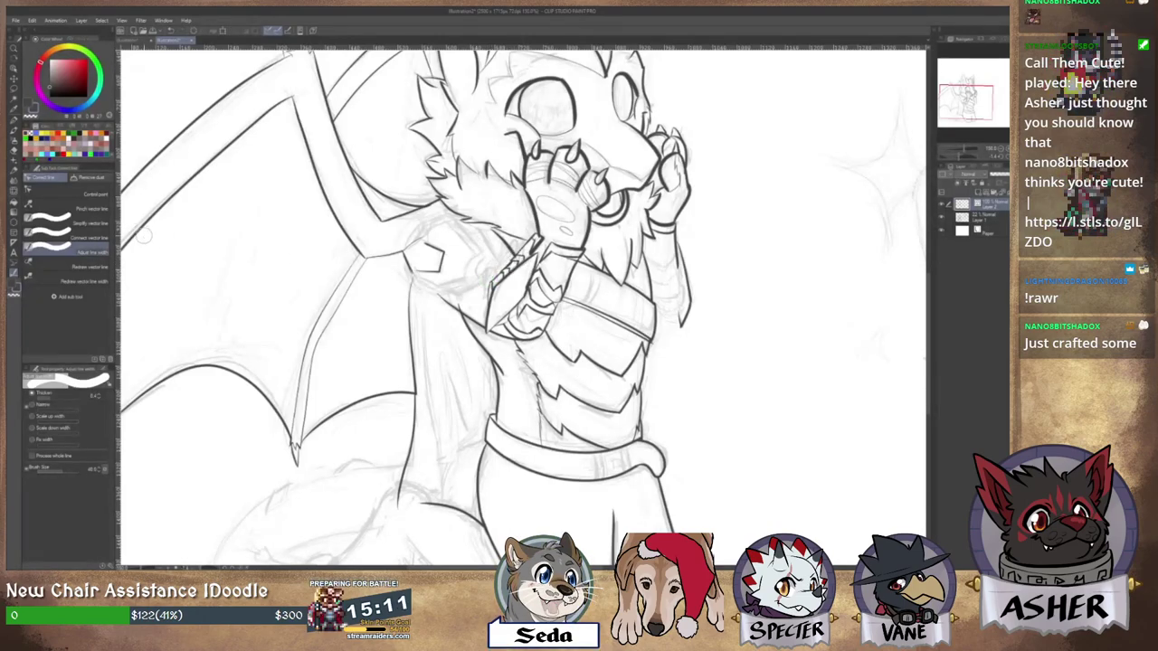
# Set the line width adjustment to Narrow and examine the line weights across the head, wing, torso and legs.
pyautogui.click(33, 407)
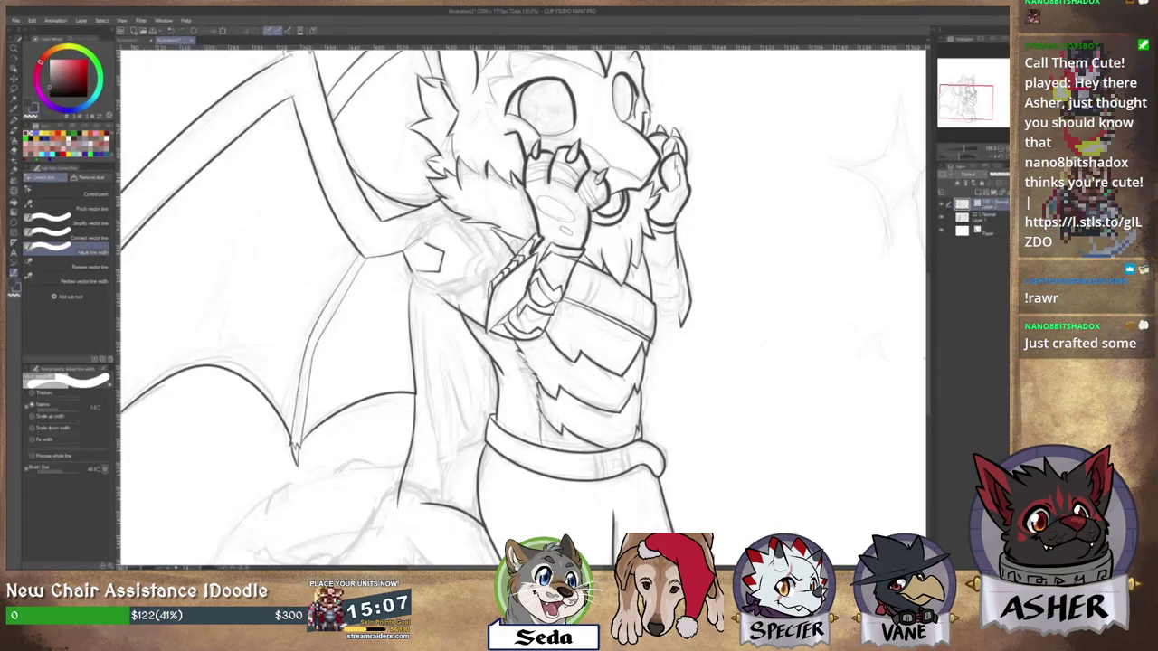
pyautogui.moveTo(594, 175); pyautogui.dragTo(581, 235)
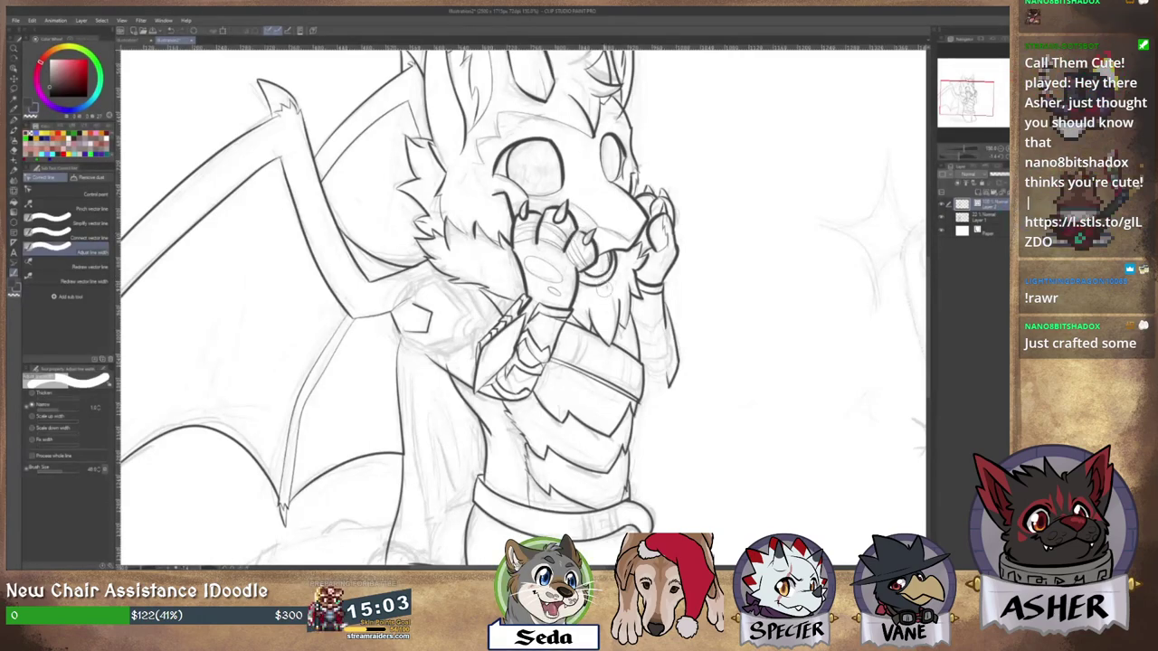
pyautogui.moveTo(718, 291); pyautogui.dragTo(694, 241)
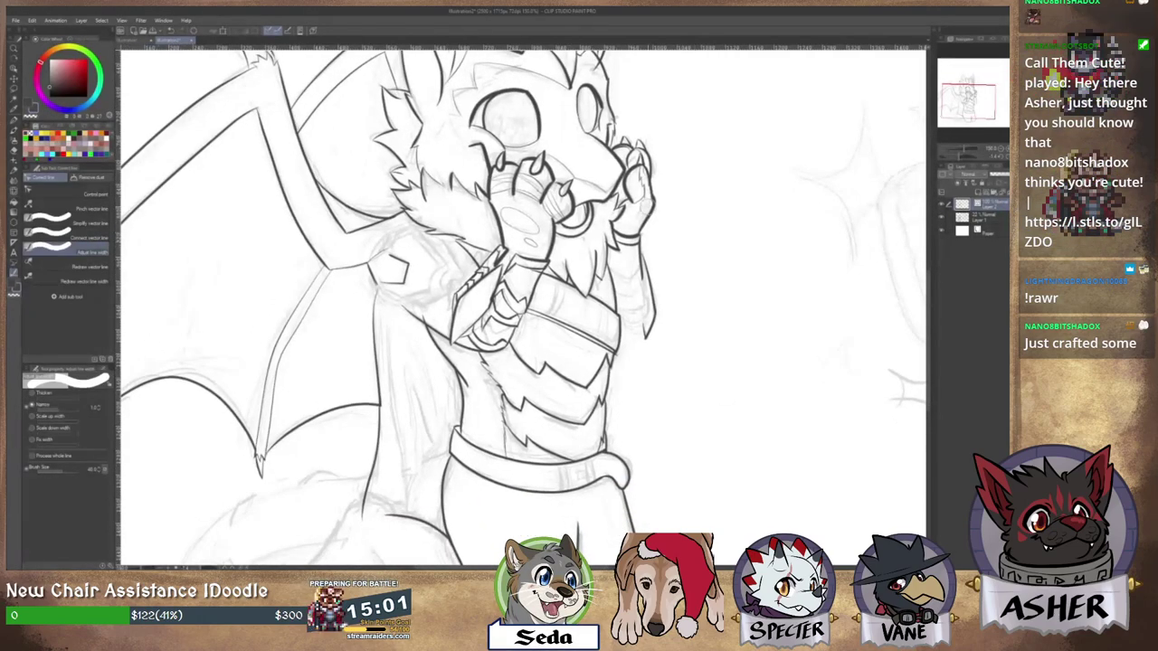
pyautogui.moveTo(687, 191); pyautogui.dragTo(722, 302)
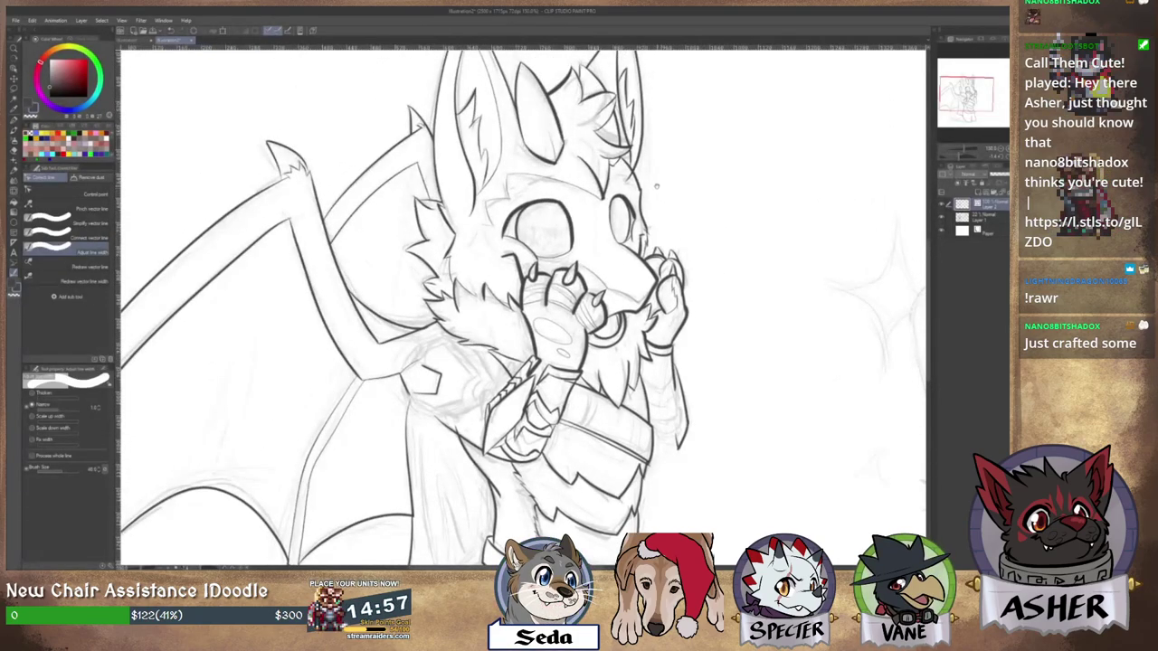
pyautogui.scroll(2, 665, 199)
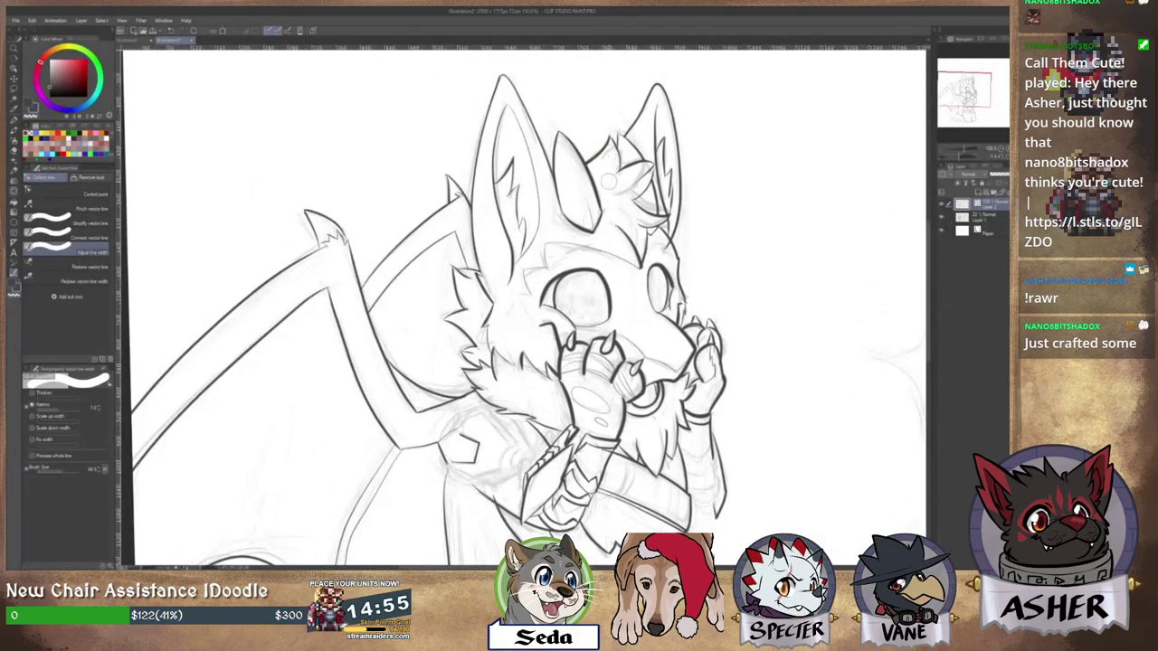
pyautogui.moveTo(738, 324); pyautogui.dragTo(725, 255)
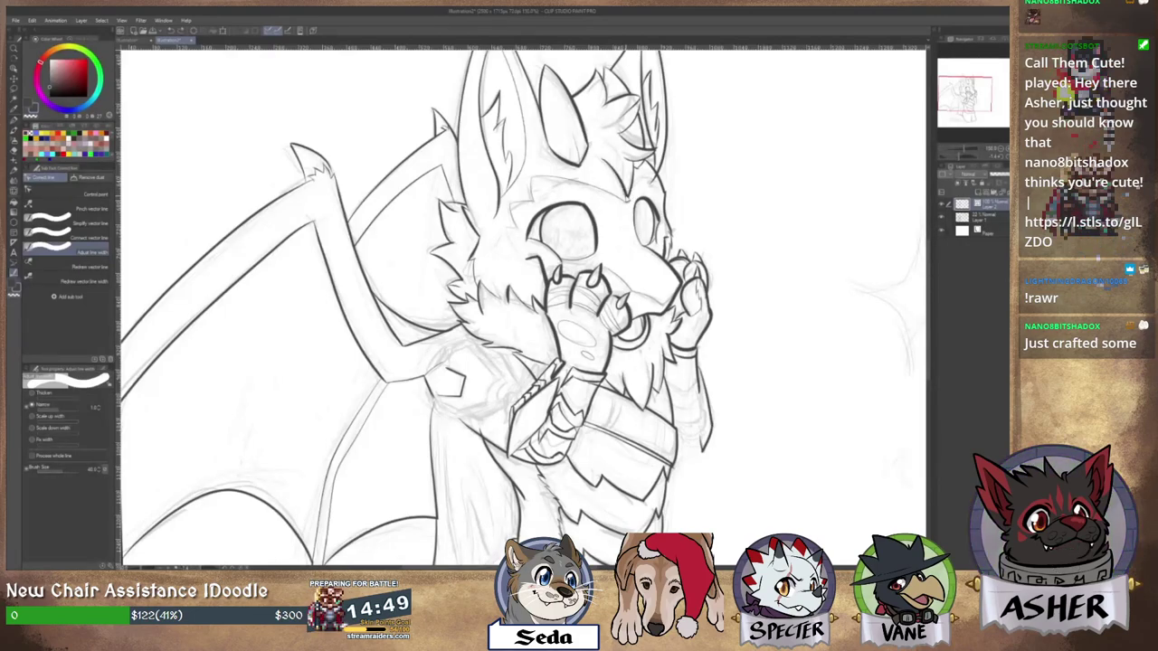
pyautogui.moveTo(279, 248); pyautogui.dragTo(253, 190)
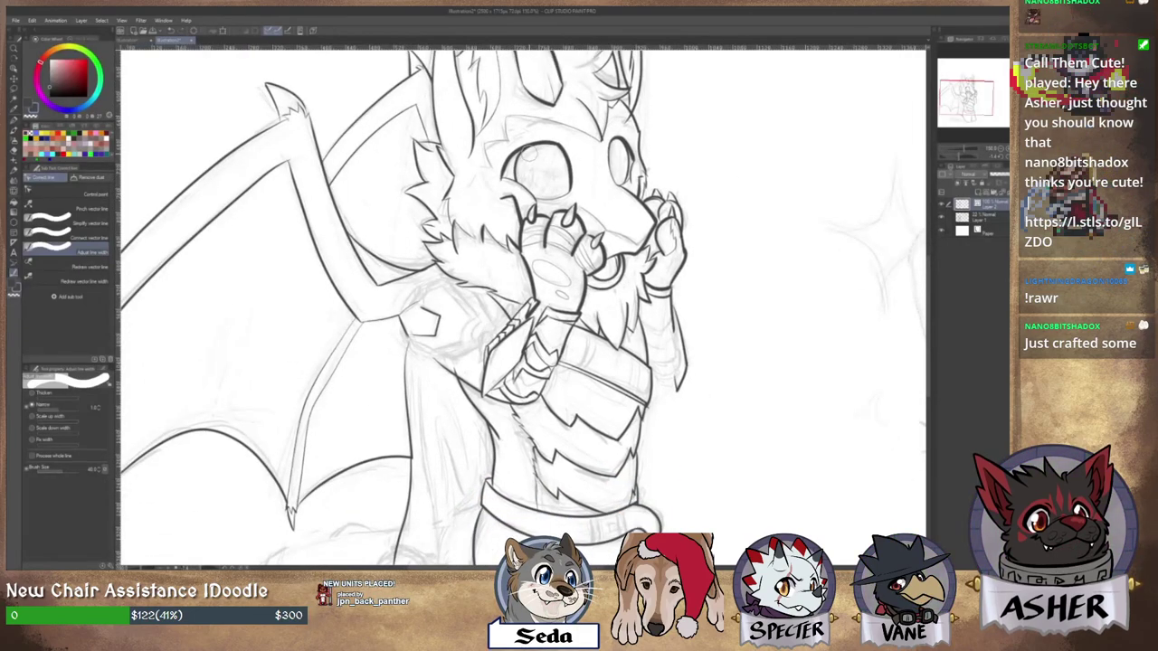
pyautogui.moveTo(543, 193)
pyautogui.mouseDown()
pyautogui.moveTo(615, 263)
pyautogui.moveTo(661, 179)
pyautogui.moveTo(658, 66)
pyautogui.mouseUp()
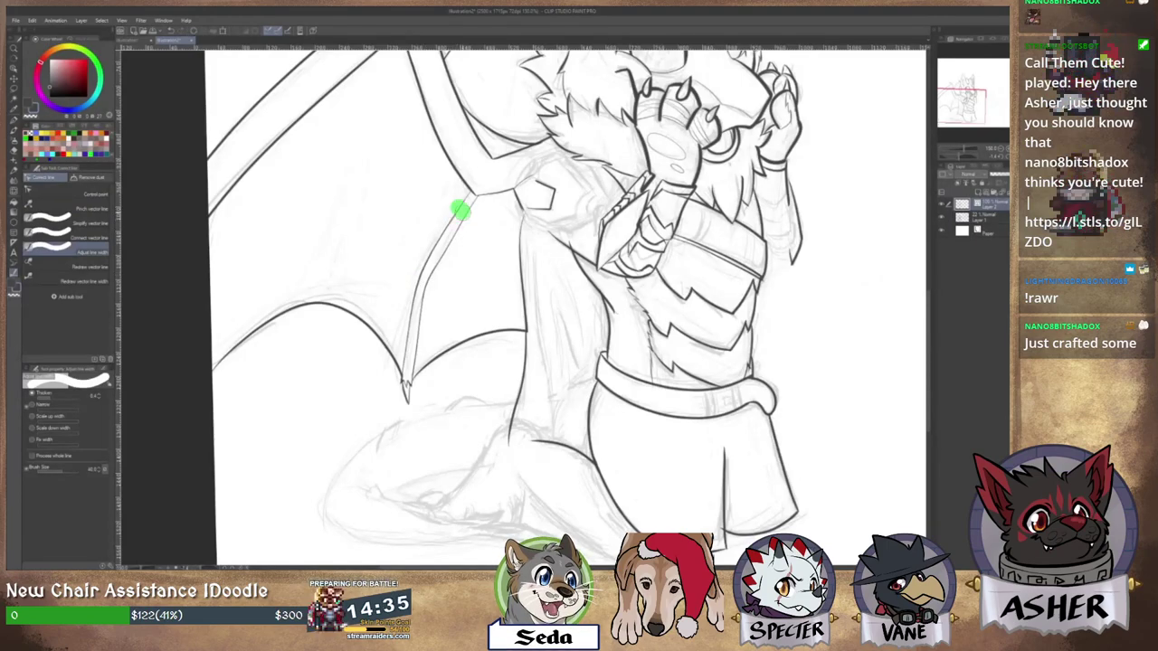
pyautogui.moveTo(525, 306); pyautogui.dragTo(462, 209)
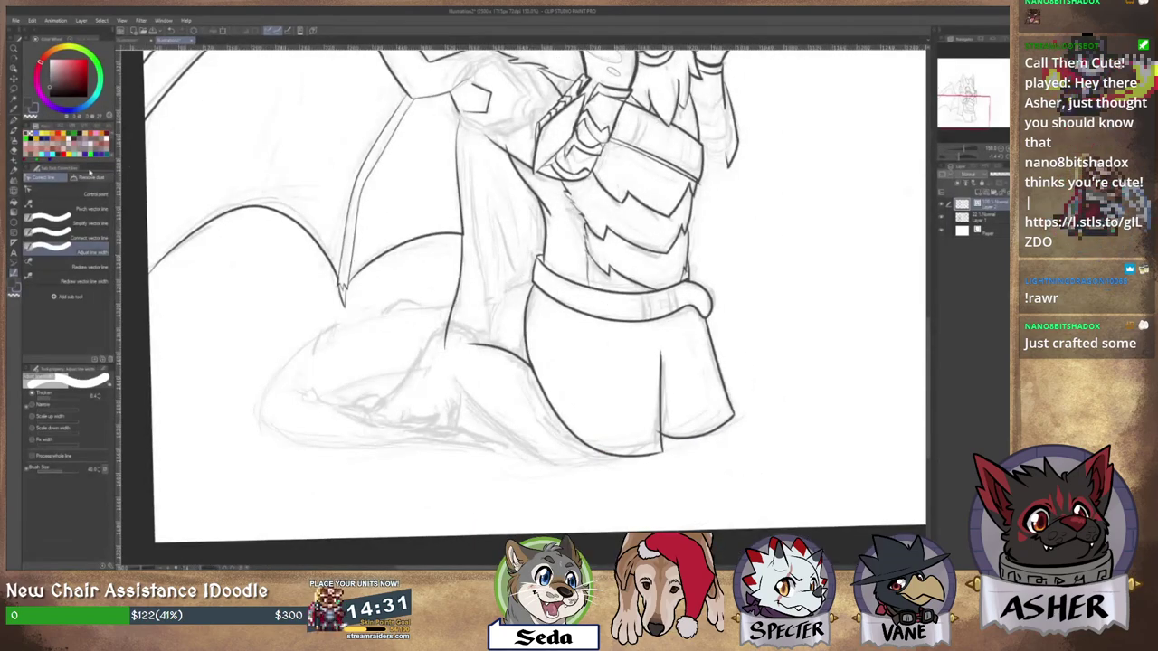
# Reselect Adjust line width in Narrow mode and review the line art of the shorts, torso, arms and head.
pyautogui.click(67, 222)
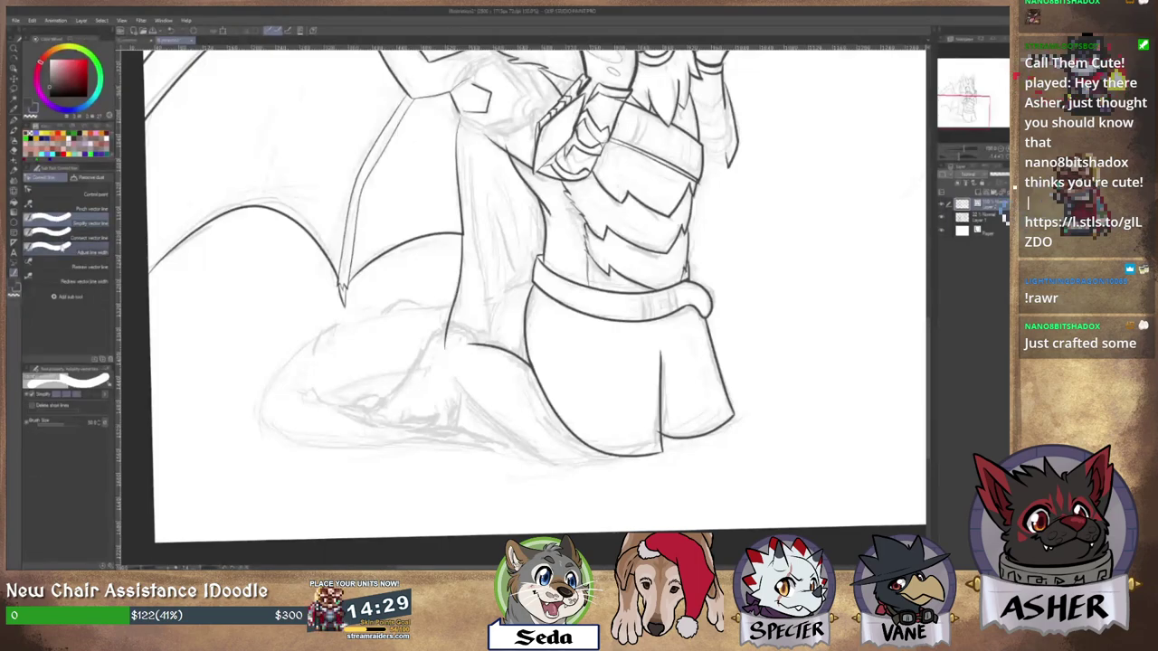
pyautogui.click(64, 252)
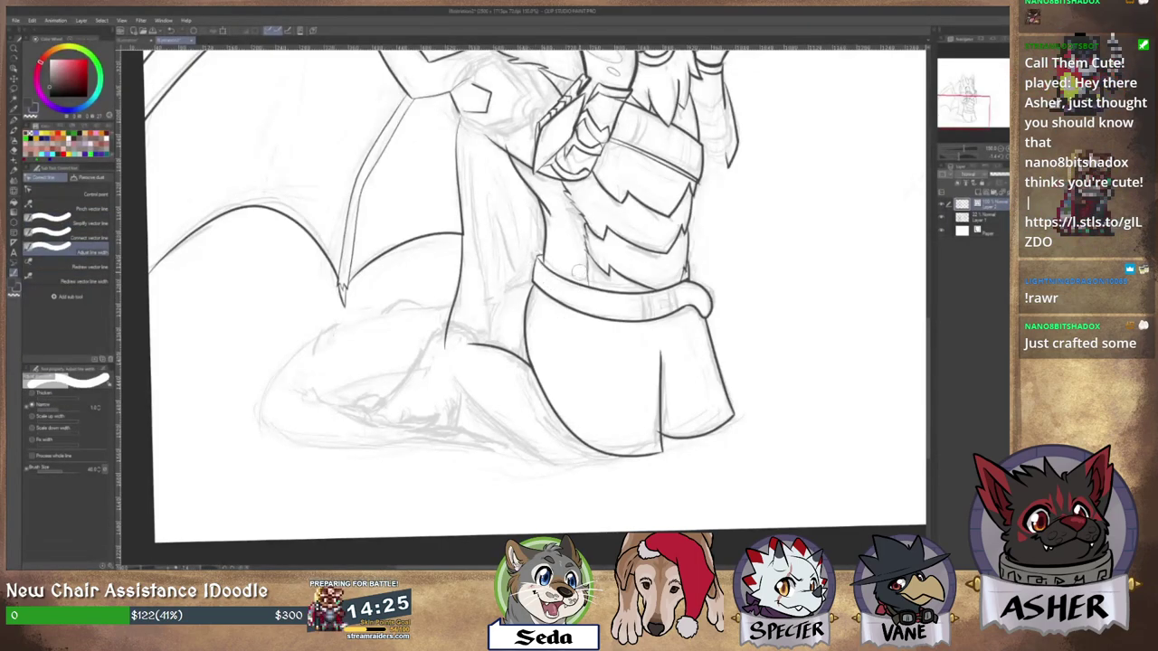
pyautogui.scroll(2, 579, 272)
pyautogui.moveTo(737, 230); pyautogui.dragTo(697, 233)
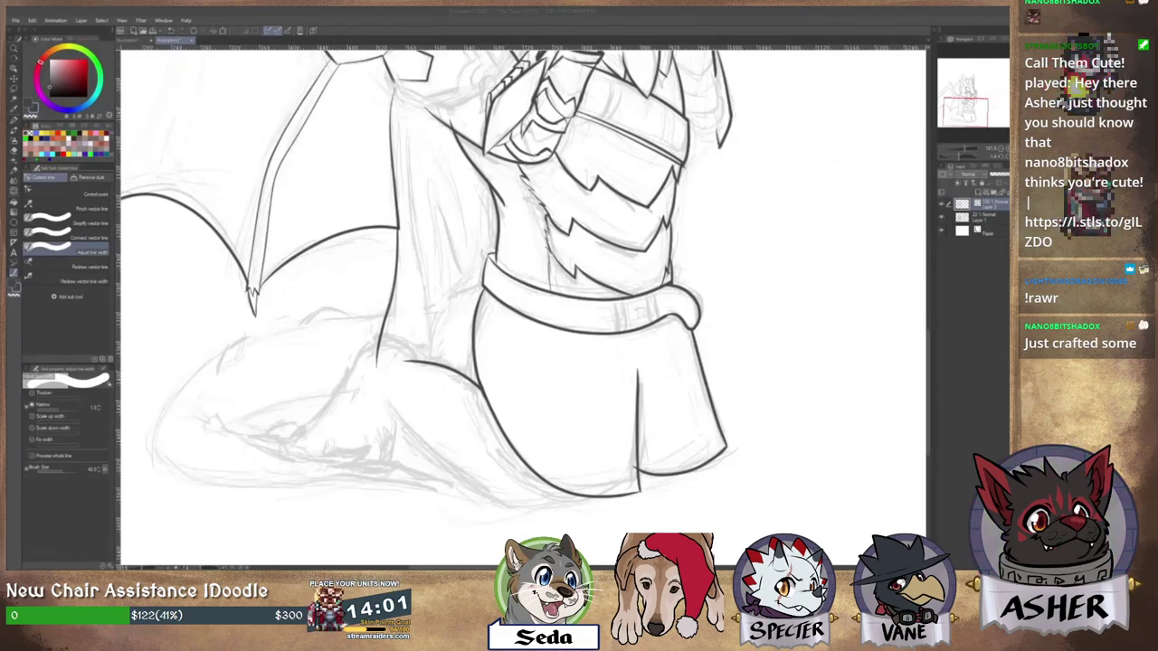
pyautogui.click(774, 252)
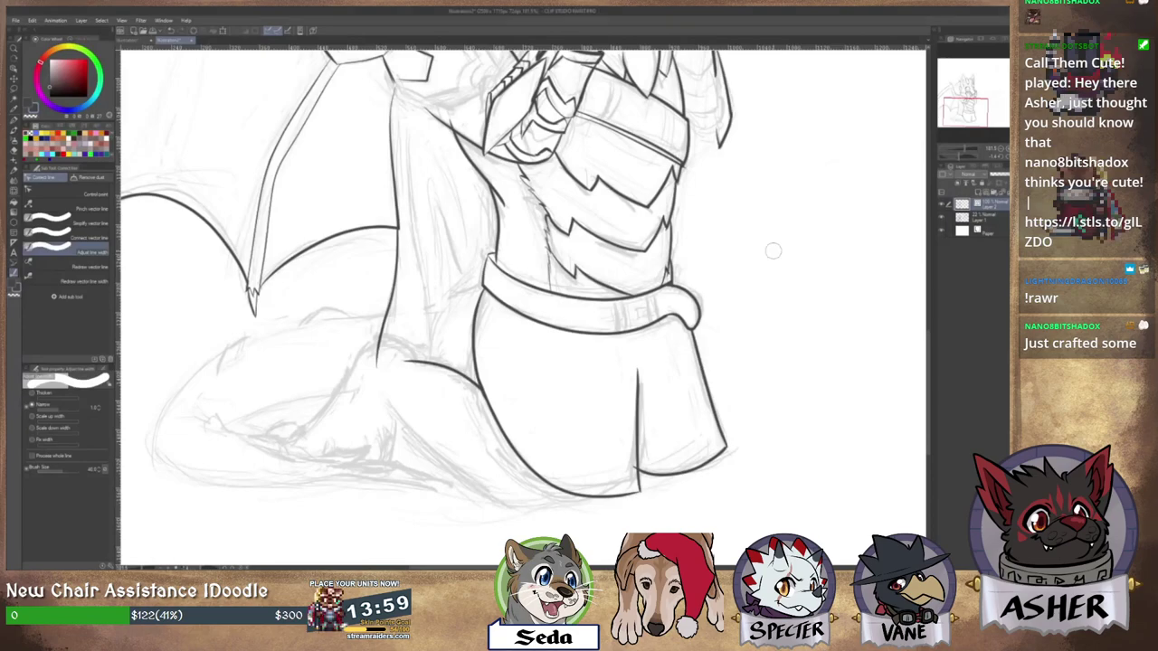
pyautogui.moveTo(775, 252); pyautogui.dragTo(767, 295)
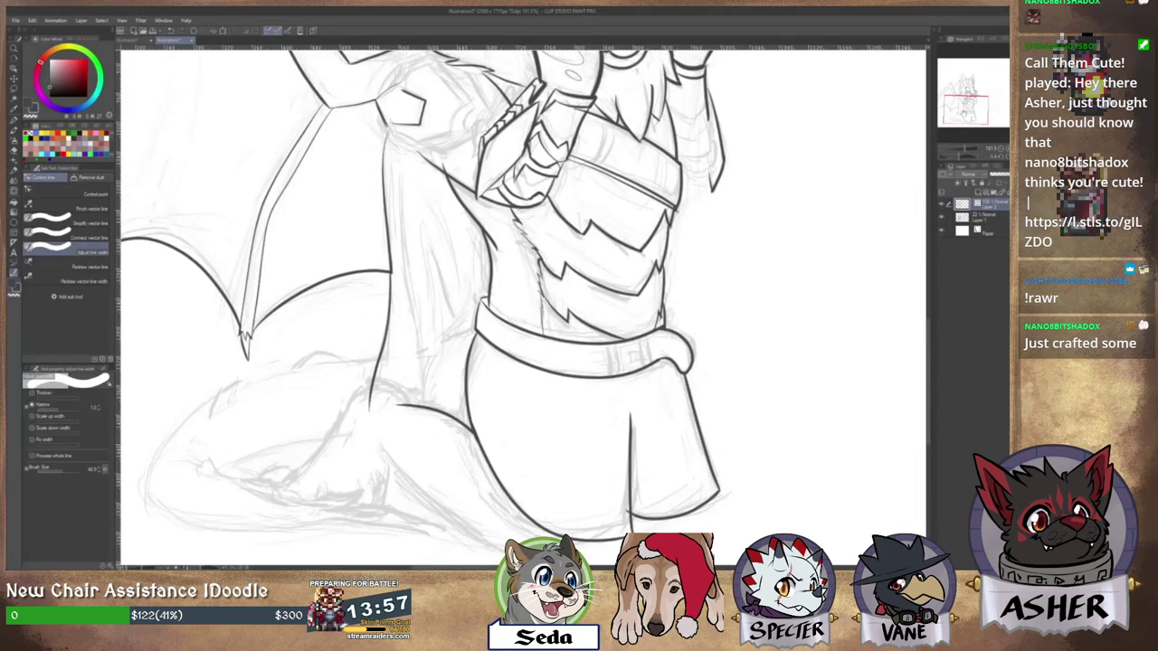
pyautogui.scroll(4, 915, 93)
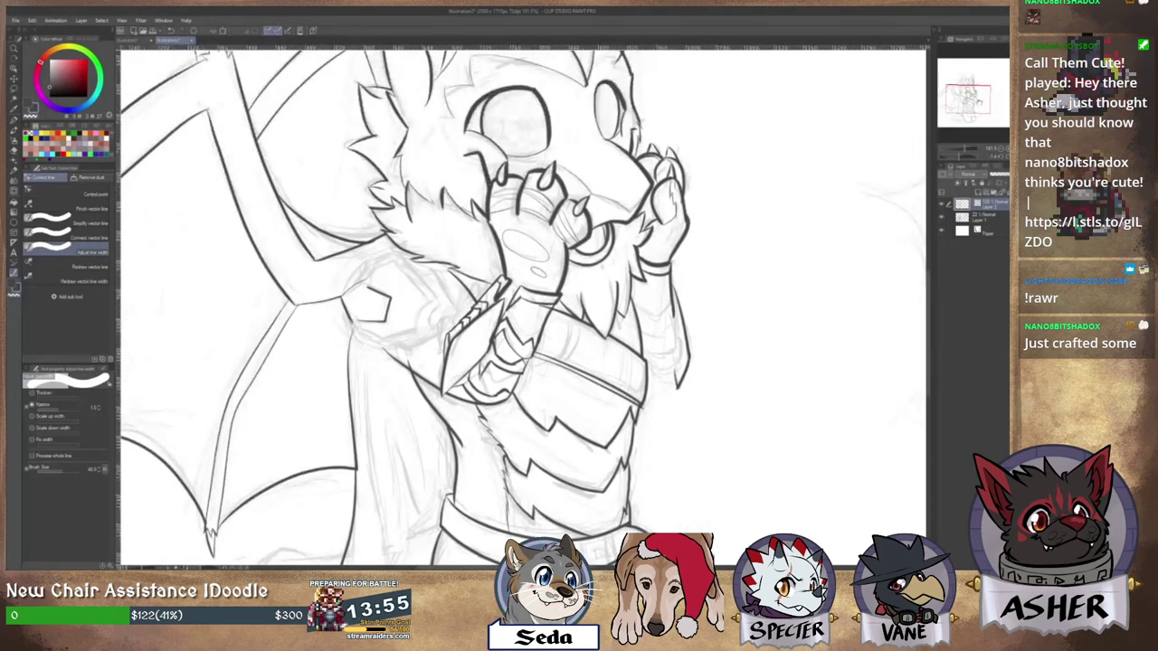
pyautogui.moveTo(543, 271); pyautogui.dragTo(514, 395)
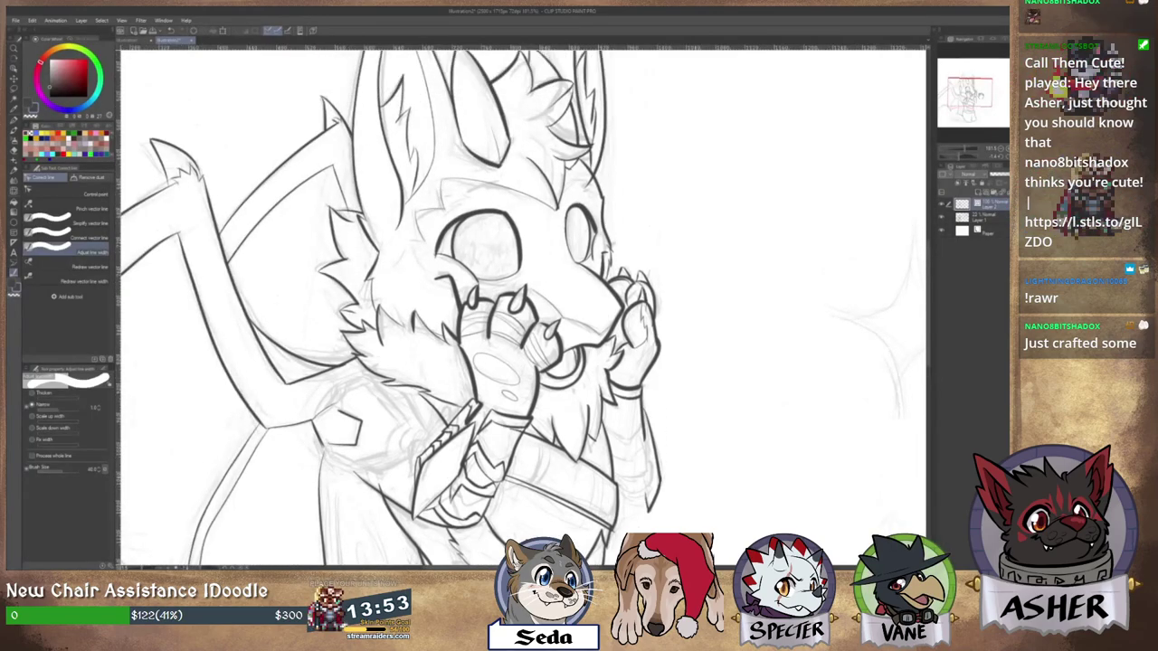
pyautogui.scroll(-6, 523, 307)
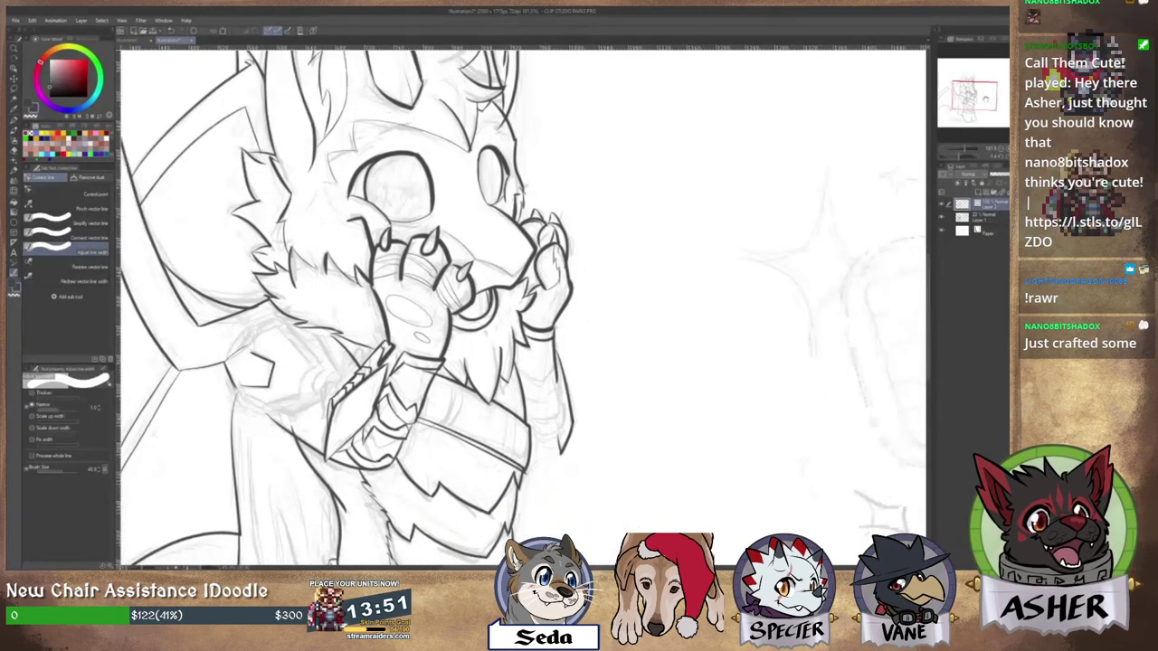
pyautogui.scroll(-3, 523, 308)
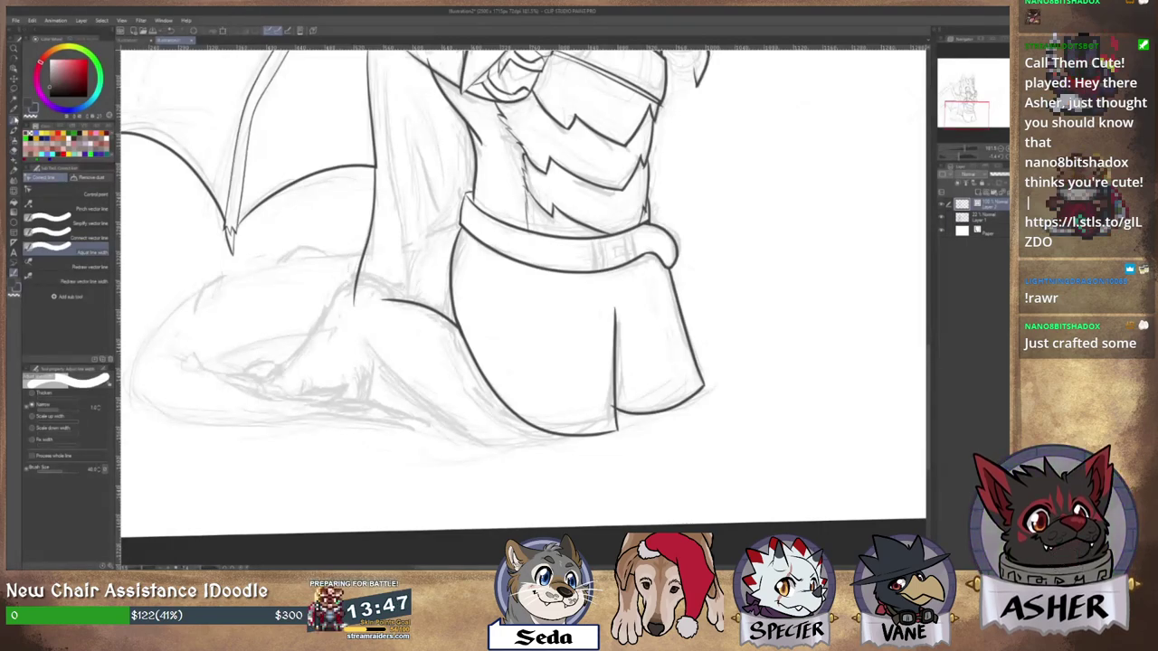
# Ink the long inner edge of the draped shape between the wing and torso with the Pen, and clean it up with the Eraser.
pyautogui.click(15, 120)
pyautogui.moveTo(375, 83); pyautogui.dragTo(378, 113)
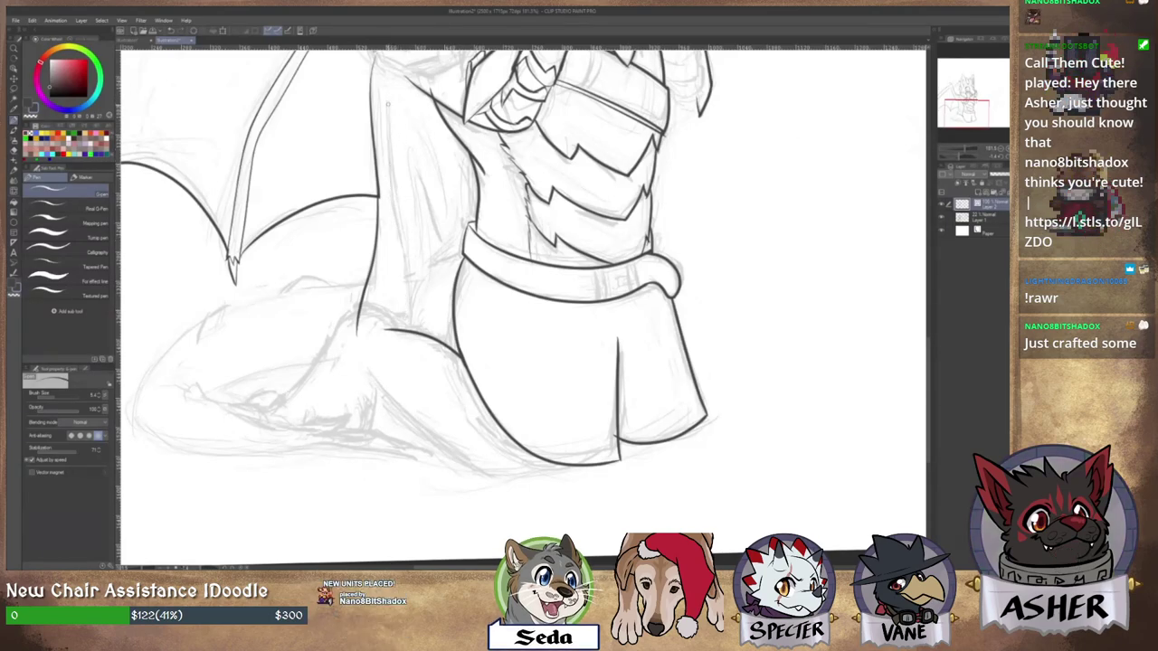
pyautogui.moveTo(400, 232)
pyautogui.mouseDown()
pyautogui.moveTo(406, 356)
pyautogui.moveTo(411, 348)
pyautogui.mouseUp()
pyautogui.press('e')
pyautogui.moveTo(411, 153); pyautogui.dragTo(422, 299)
pyautogui.scroll(-2, 421, 296)
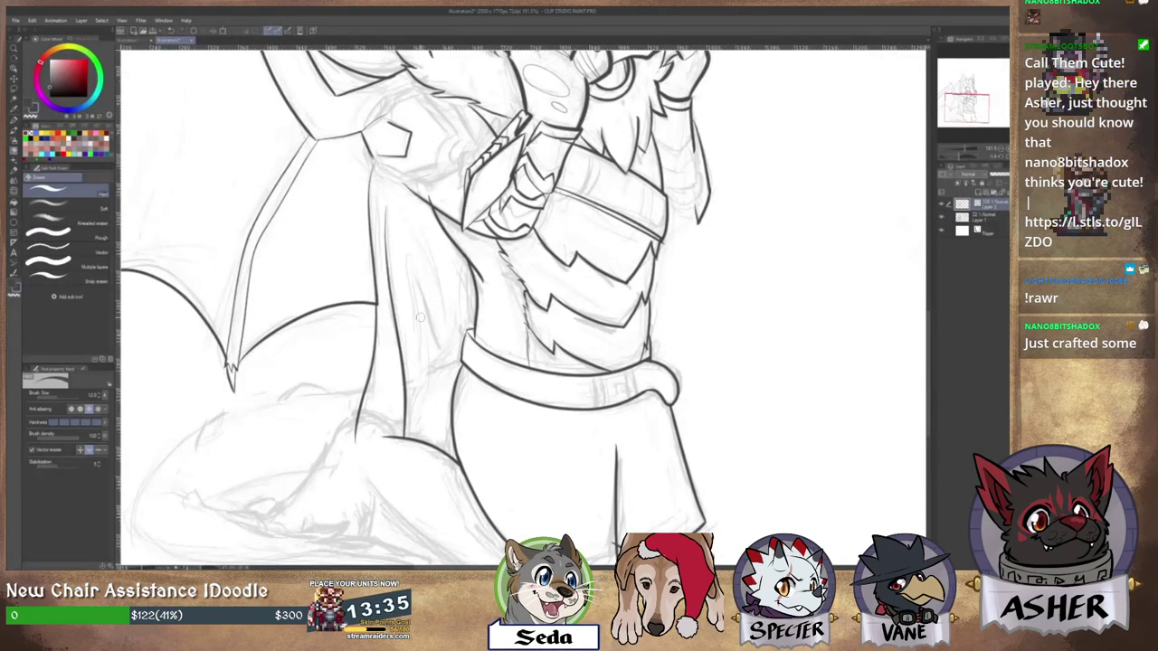
# Ink thin tapered fold lines inside the draped shape between the wing and torso.
pyautogui.press('p')
pyautogui.moveTo(420, 343)
pyautogui.mouseDown()
pyautogui.moveTo(405, 256)
pyautogui.moveTo(447, 348)
pyautogui.moveTo(451, 304)
pyautogui.moveTo(439, 283)
pyautogui.moveTo(442, 319)
pyautogui.moveTo(423, 232)
pyautogui.mouseUp()
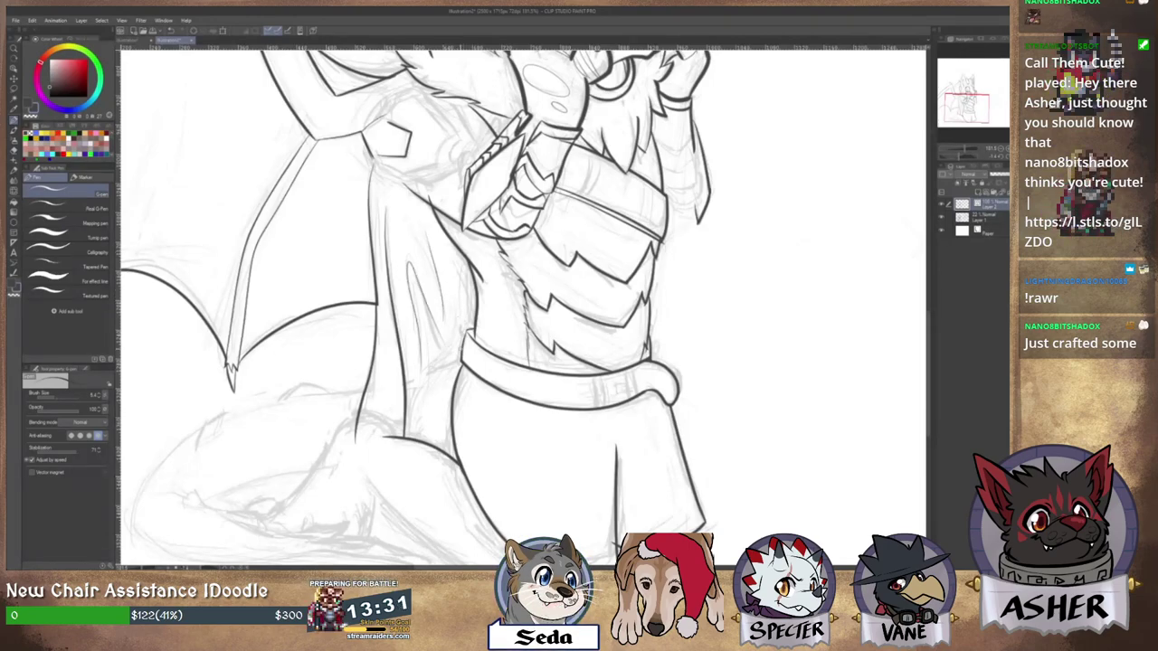
pyautogui.moveTo(418, 377); pyautogui.dragTo(455, 320)
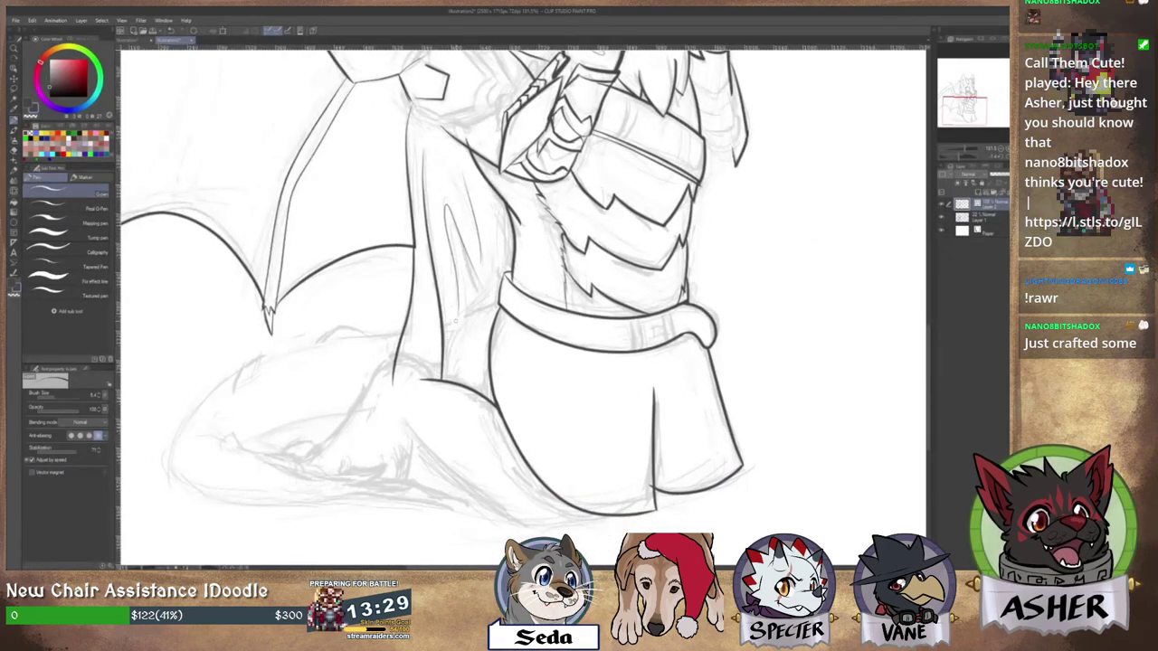
# Ink the rounded bend of the folded leg and its back contour down to the foot, and erase the line overlapping the bend.
pyautogui.moveTo(426, 399); pyautogui.dragTo(455, 388)
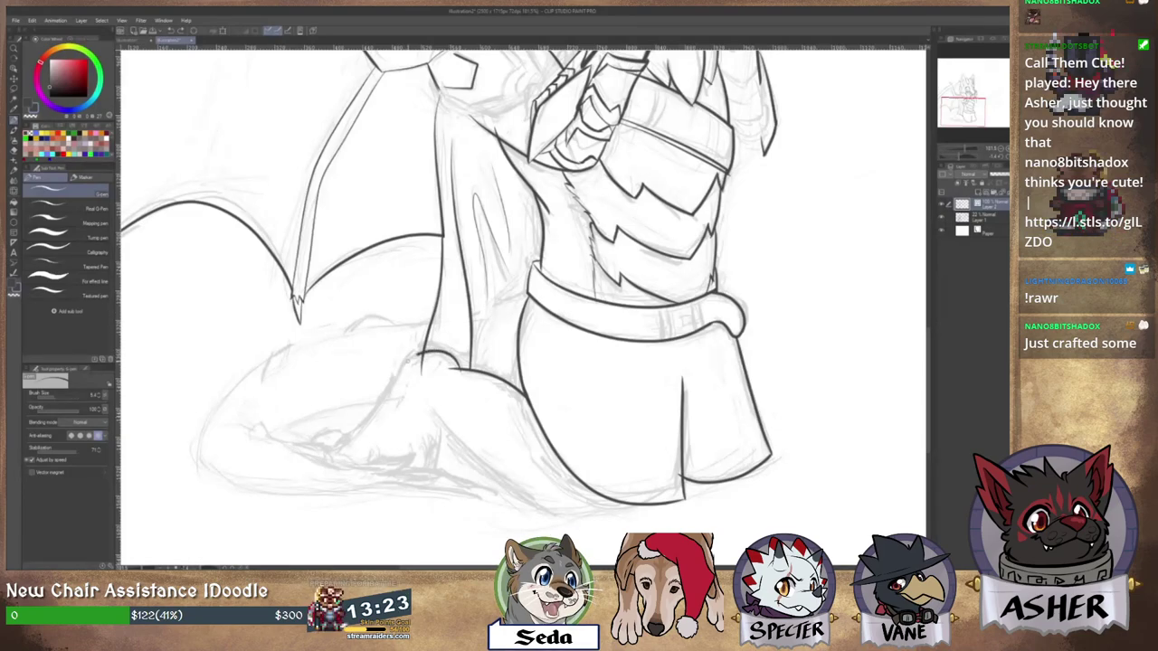
pyautogui.moveTo(459, 365)
pyautogui.mouseDown()
pyautogui.moveTo(418, 354)
pyautogui.moveTo(385, 412)
pyautogui.moveTo(344, 444)
pyautogui.mouseUp()
pyautogui.hotkey('ctrl', 'z')
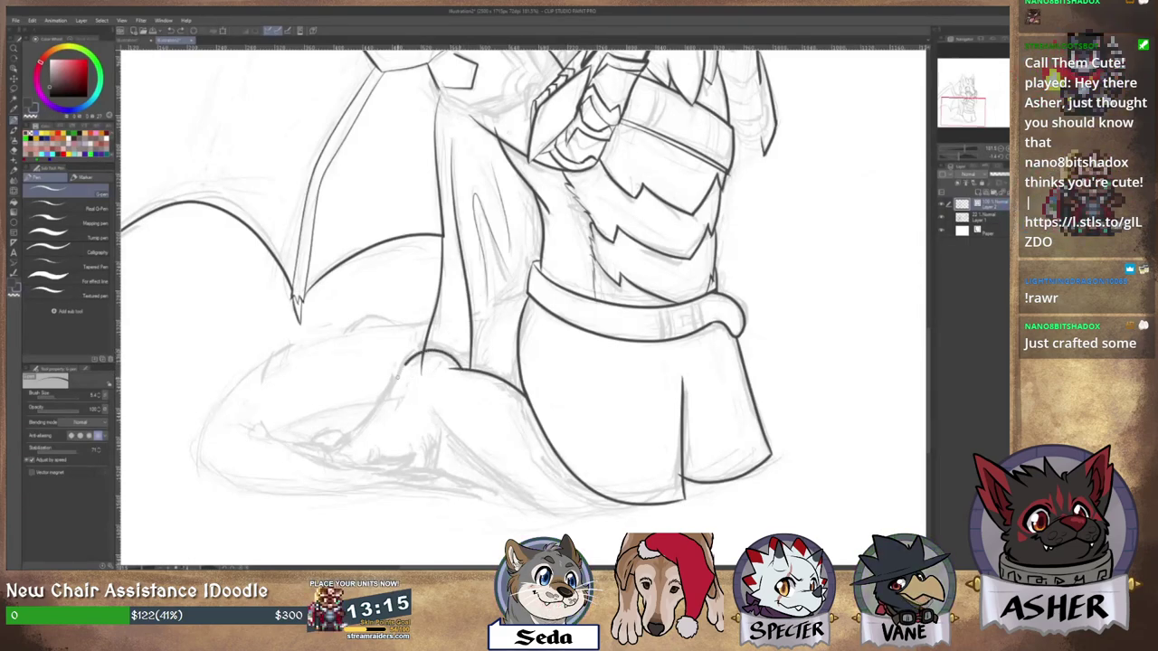
pyautogui.moveTo(451, 360)
pyautogui.mouseDown()
pyautogui.moveTo(394, 384)
pyautogui.moveTo(355, 435)
pyautogui.moveTo(313, 450)
pyautogui.mouseUp()
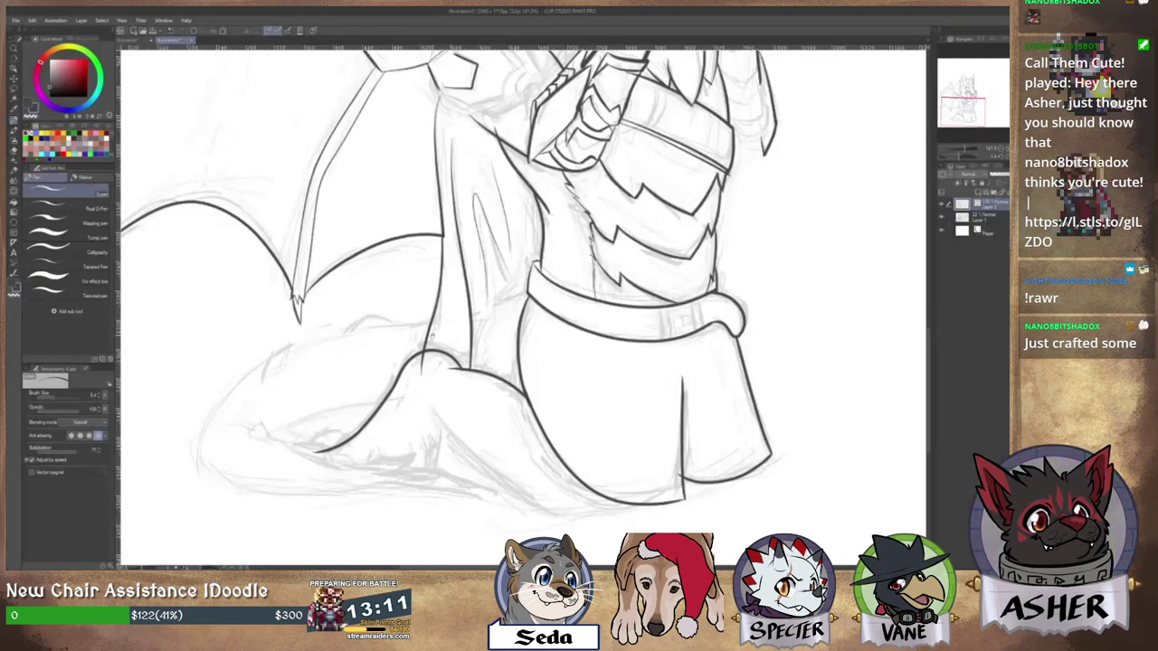
pyautogui.press('e')
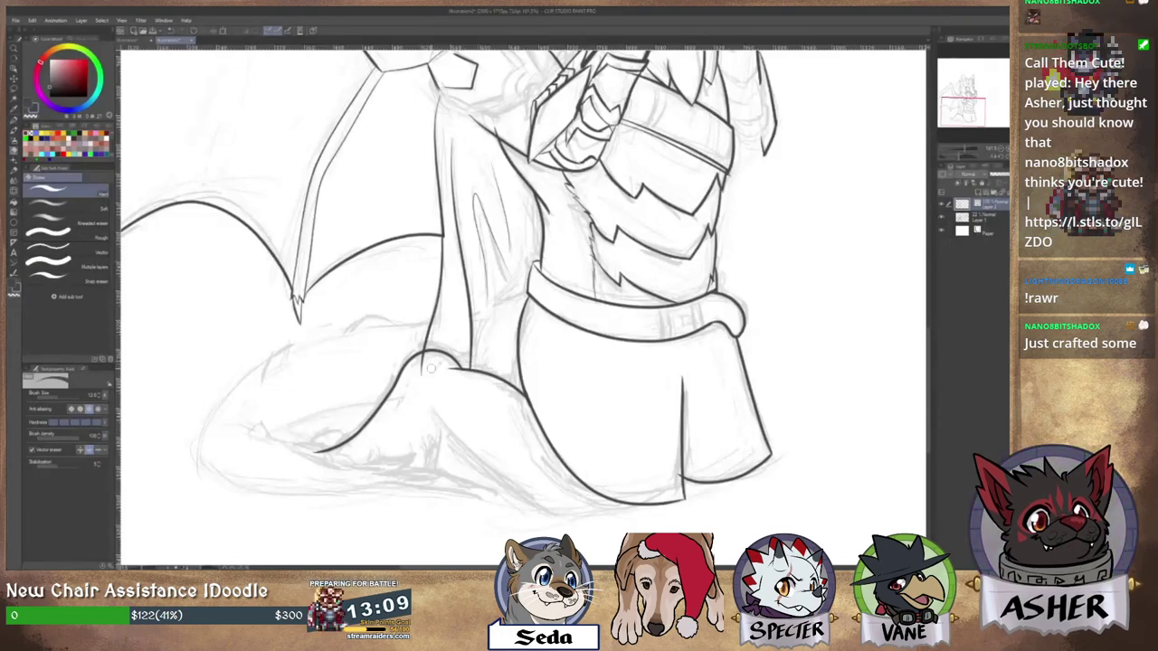
pyautogui.press('p')
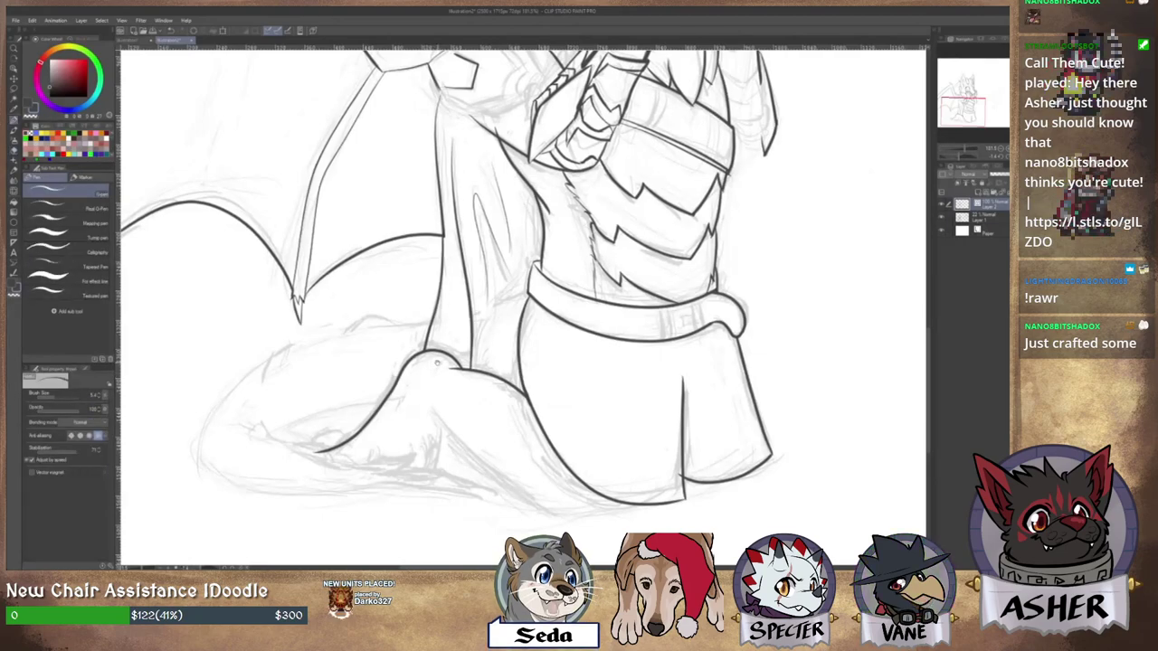
# Ink the underside of the folded leg up to the shorts, the short ankle line and the small toe at the foot's tip.
pyautogui.moveTo(437, 362); pyautogui.dragTo(462, 338)
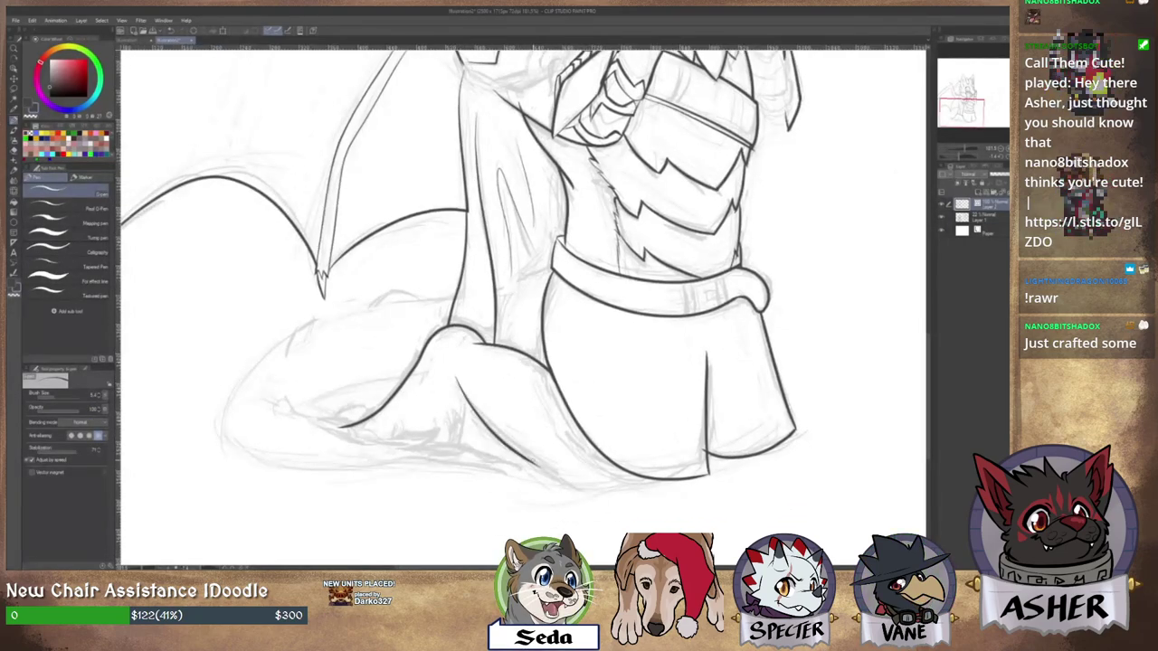
pyautogui.moveTo(532, 462); pyautogui.dragTo(583, 487)
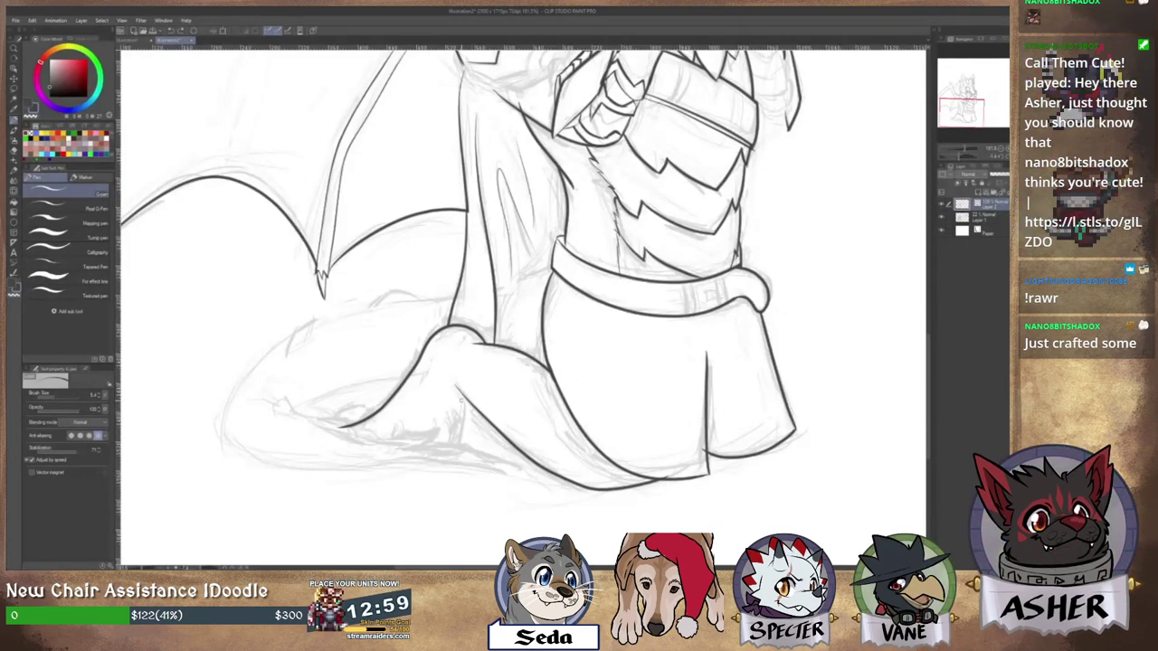
pyautogui.moveTo(463, 409); pyautogui.dragTo(452, 445)
pyautogui.hotkey('ctrl', 'z')
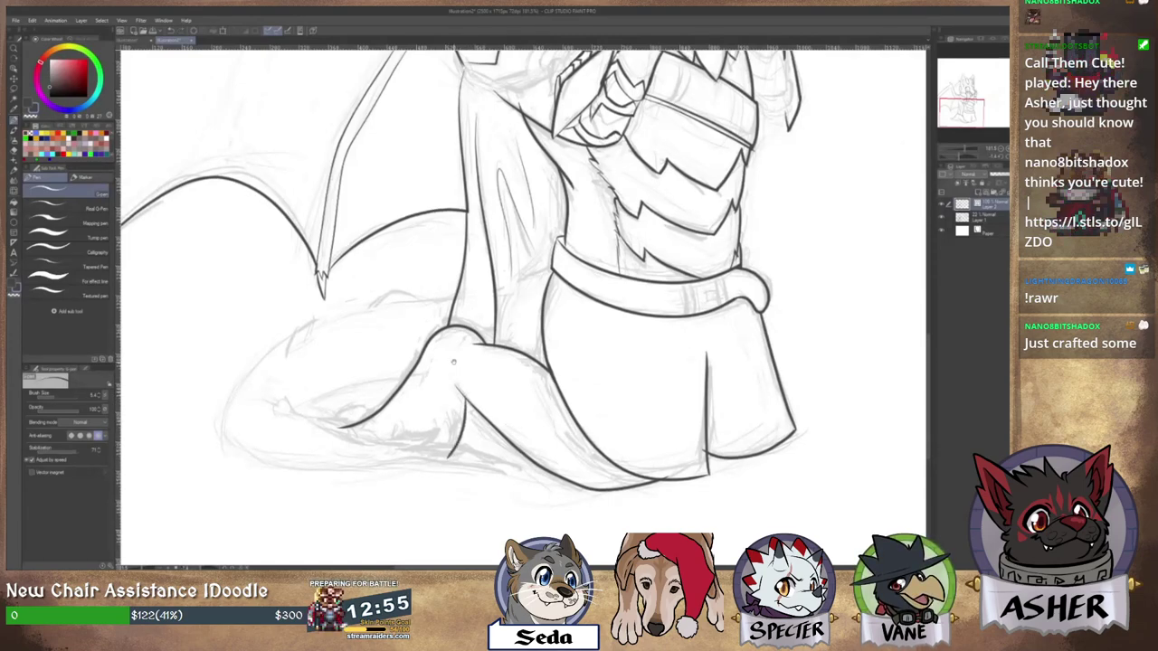
pyautogui.moveTo(455, 362); pyautogui.dragTo(495, 371)
pyautogui.hotkey('ctrl', 'z')
pyautogui.moveTo(502, 418)
pyautogui.mouseDown()
pyautogui.moveTo(478, 454)
pyautogui.moveTo(491, 457)
pyautogui.mouseUp()
pyautogui.moveTo(457, 406); pyautogui.dragTo(505, 388)
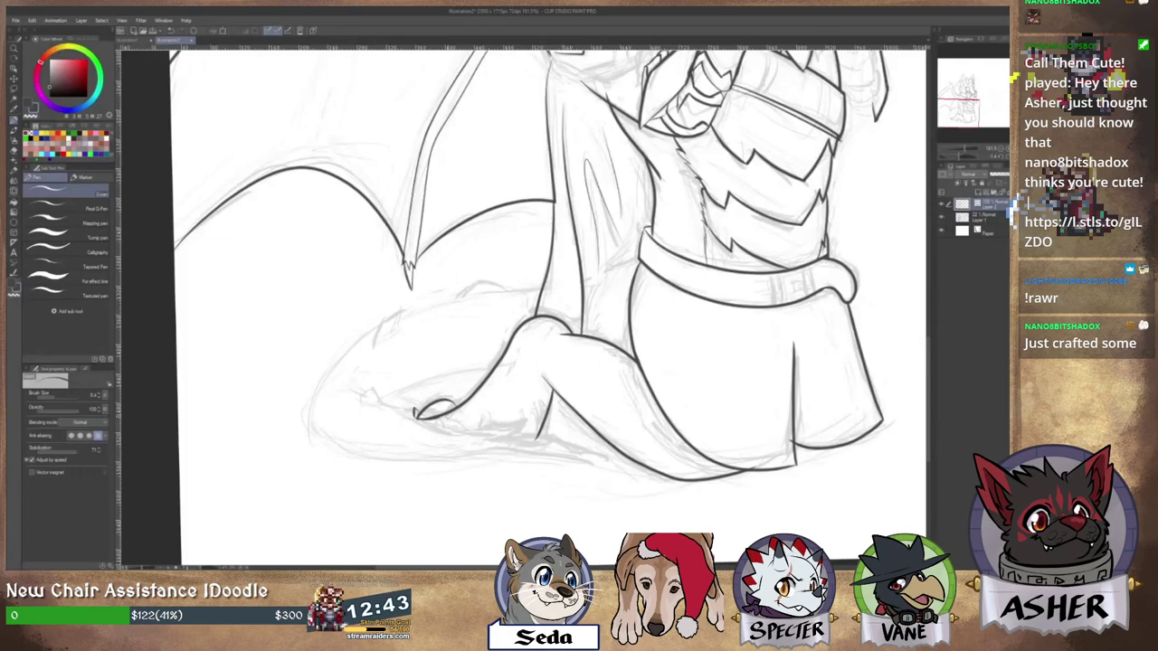
# Ink the tail's outer curve from below the wing around to its lowest bend, undoing and redrawing the stroke until it follows the sketch.
pyautogui.moveTo(471, 328); pyautogui.dragTo(498, 347)
pyautogui.moveTo(560, 276); pyautogui.dragTo(518, 262)
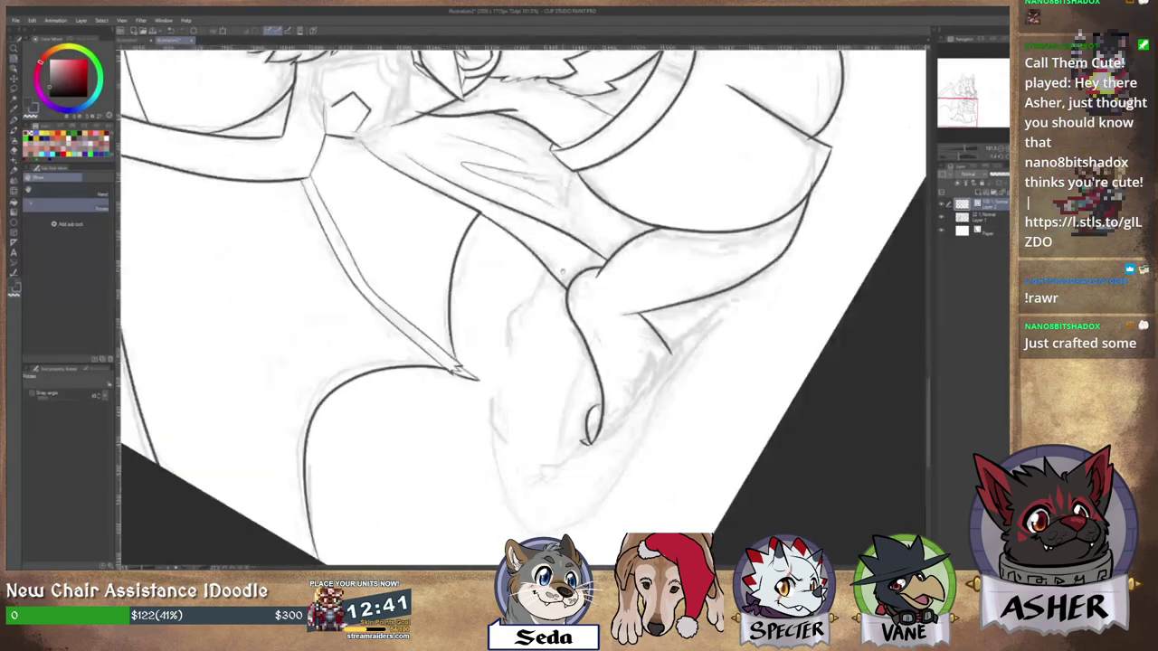
pyautogui.moveTo(535, 305); pyautogui.dragTo(507, 270)
pyautogui.press('p')
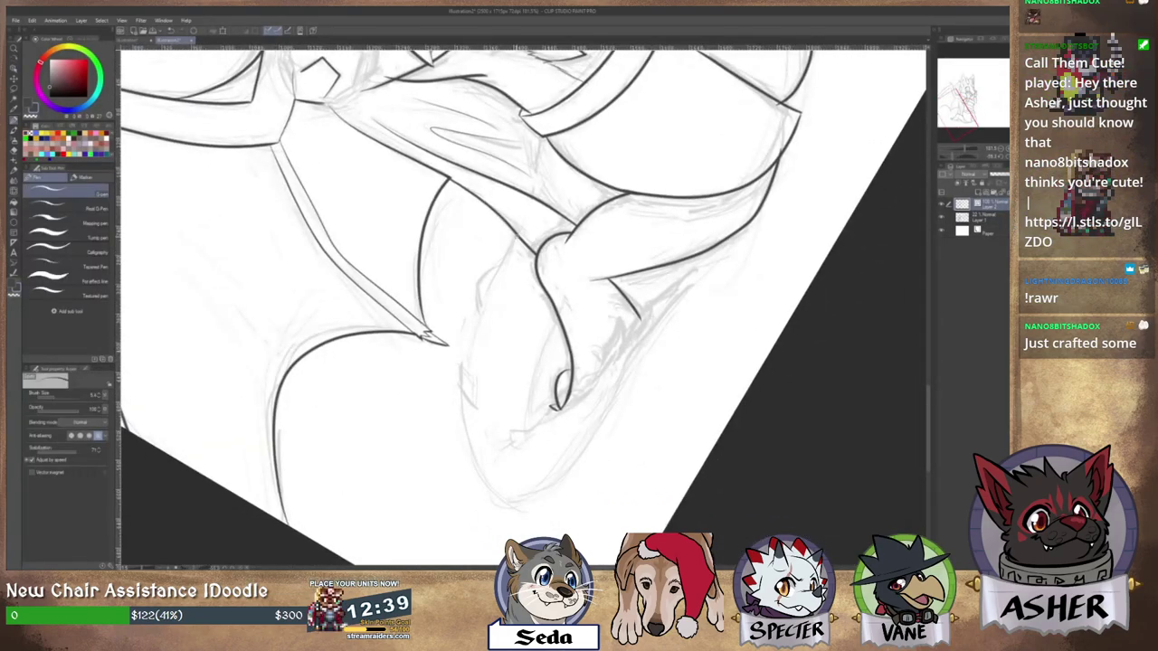
pyautogui.hotkey('ctrl', 'z')
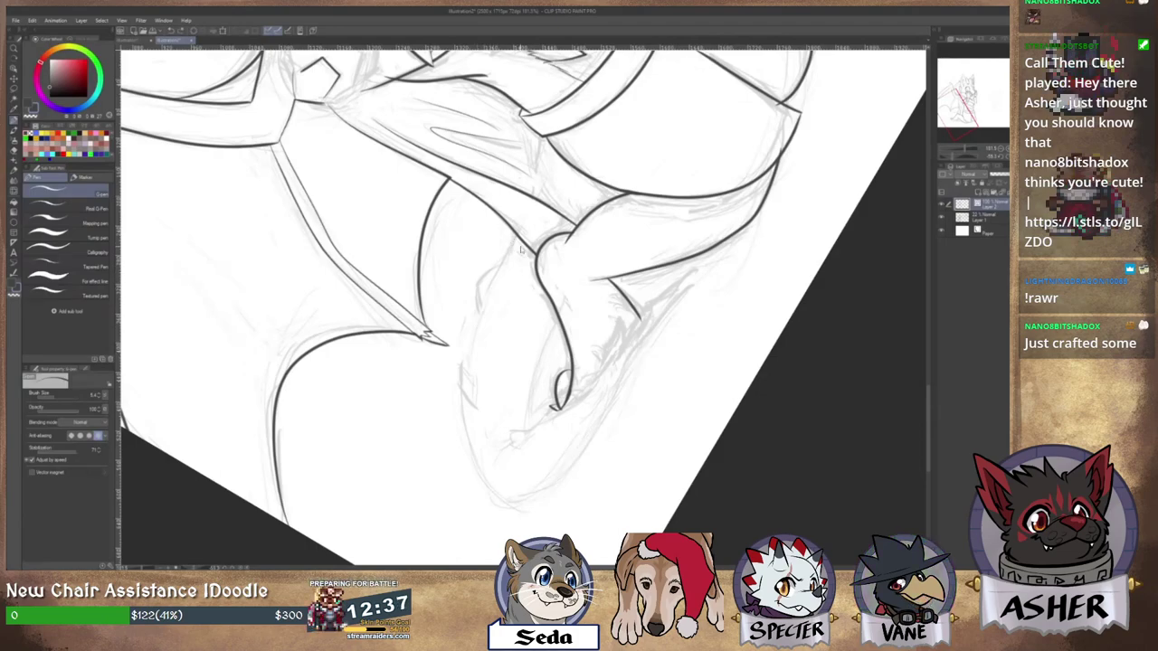
pyautogui.hotkey('ctrl', 'z')
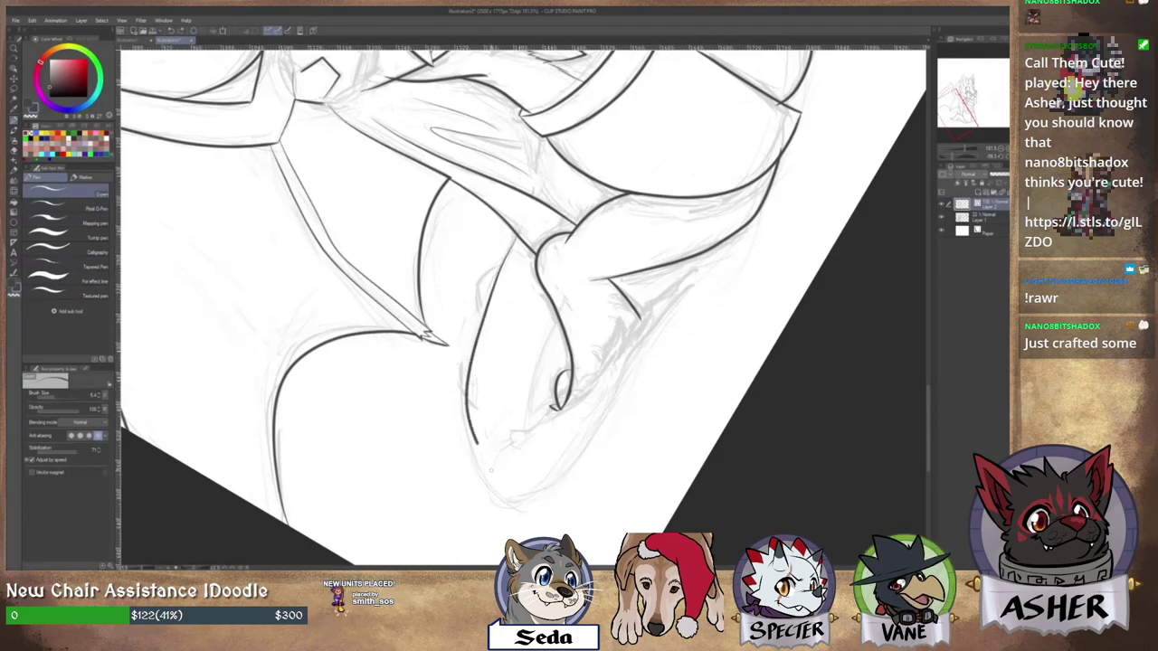
pyautogui.hotkey('ctrl', 'z')
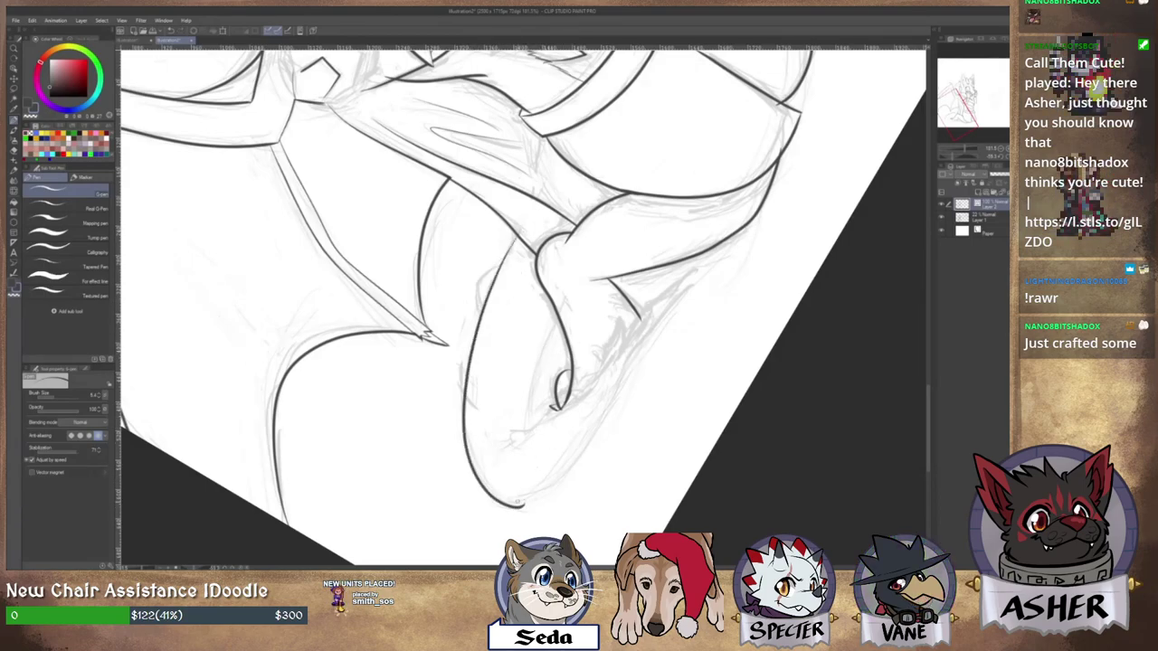
pyautogui.press('e')
pyautogui.press('p')
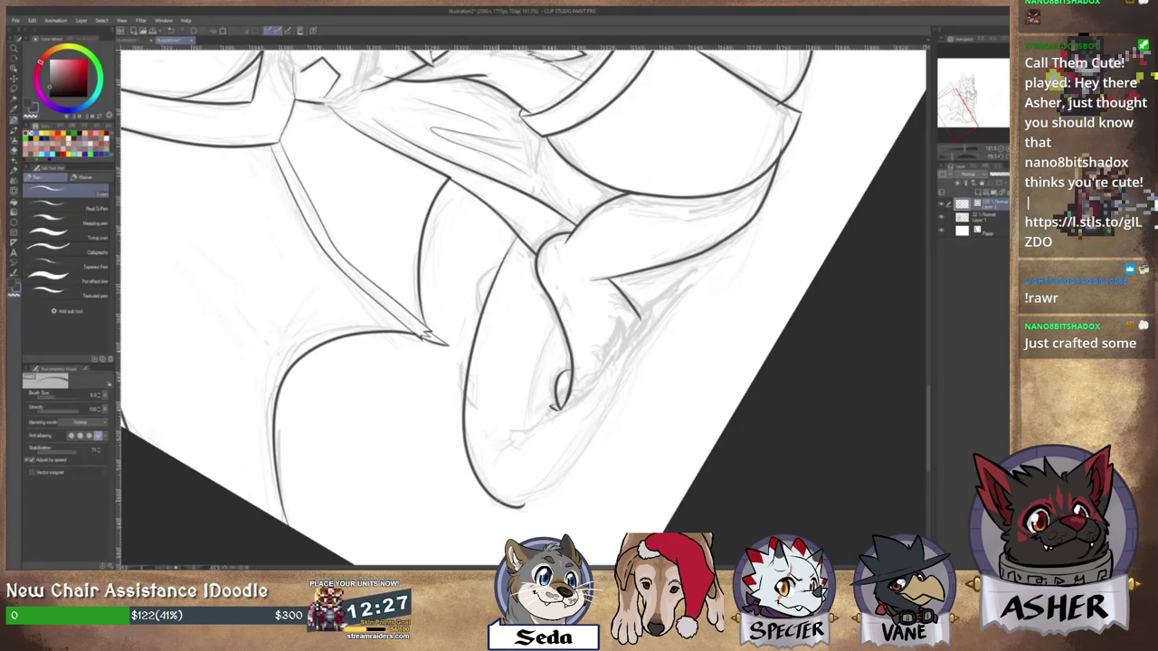
# Continue the tail's outer contour around the bend toward its tip, and erase the stray line end where the strokes overlap.
pyautogui.moveTo(491, 503)
pyautogui.mouseDown()
pyautogui.moveTo(510, 505)
pyautogui.moveTo(583, 453)
pyautogui.moveTo(608, 409)
pyautogui.mouseUp()
pyautogui.press('e')
pyautogui.moveTo(487, 499)
pyautogui.mouseDown()
pyautogui.moveTo(523, 509)
pyautogui.moveTo(507, 511)
pyautogui.mouseUp()
pyautogui.press('p')
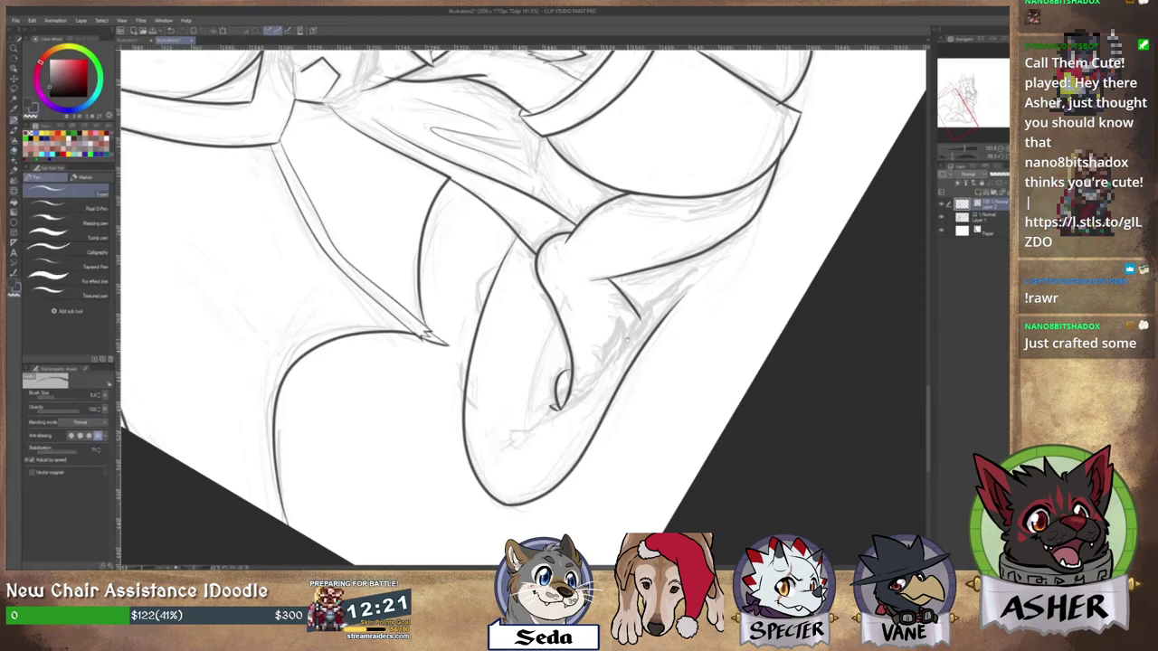
# Ink the tail's inner edge beneath the foot and the pointed fur at its tip.
pyautogui.moveTo(615, 330); pyautogui.dragTo(577, 358)
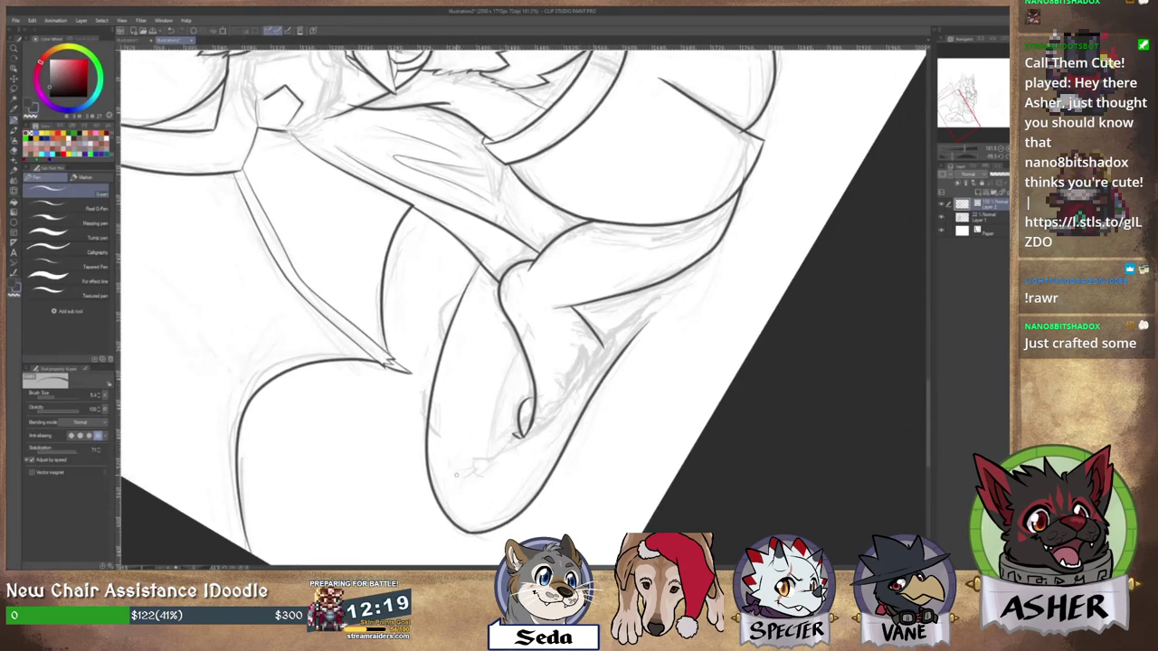
pyautogui.moveTo(457, 471); pyautogui.dragTo(510, 454)
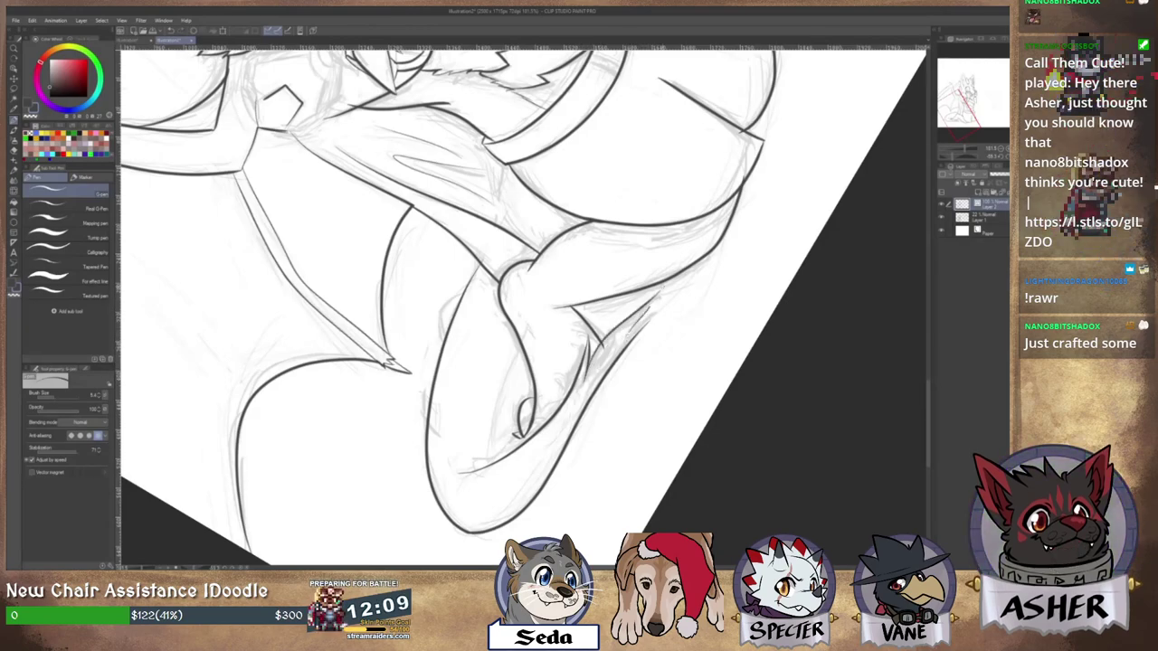
pyautogui.press('e')
pyautogui.press('p')
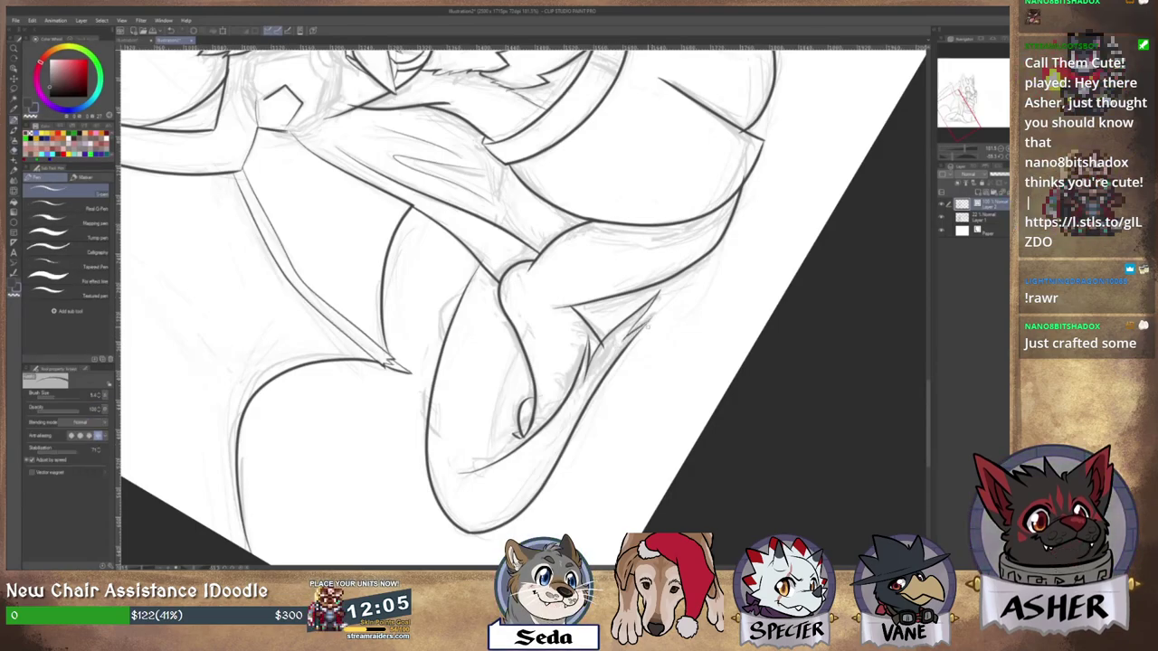
# Ink the remaining inner contour of the tail from the back of the leg to the existing inner edge line.
pyautogui.hotkey('shift', 'space')
pyautogui.moveTo(501, 124)
pyautogui.mouseDown()
pyautogui.moveTo(665, 188)
pyautogui.moveTo(605, 297)
pyautogui.moveTo(668, 250)
pyautogui.mouseUp()
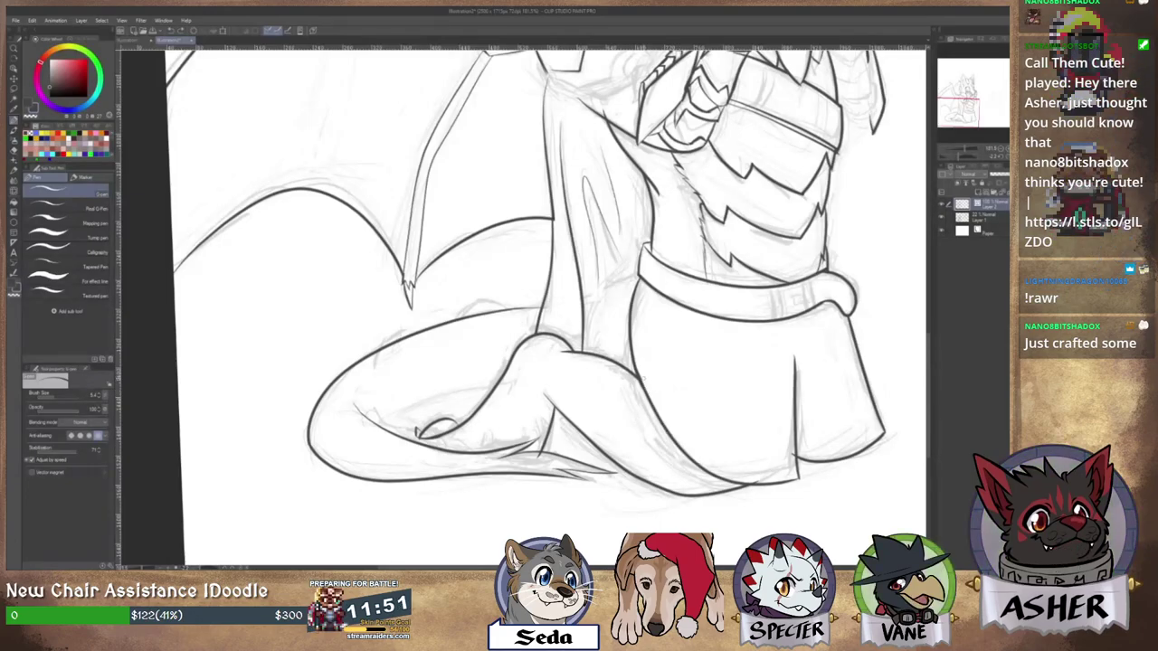
pyautogui.hotkey('ctrl', 'z')
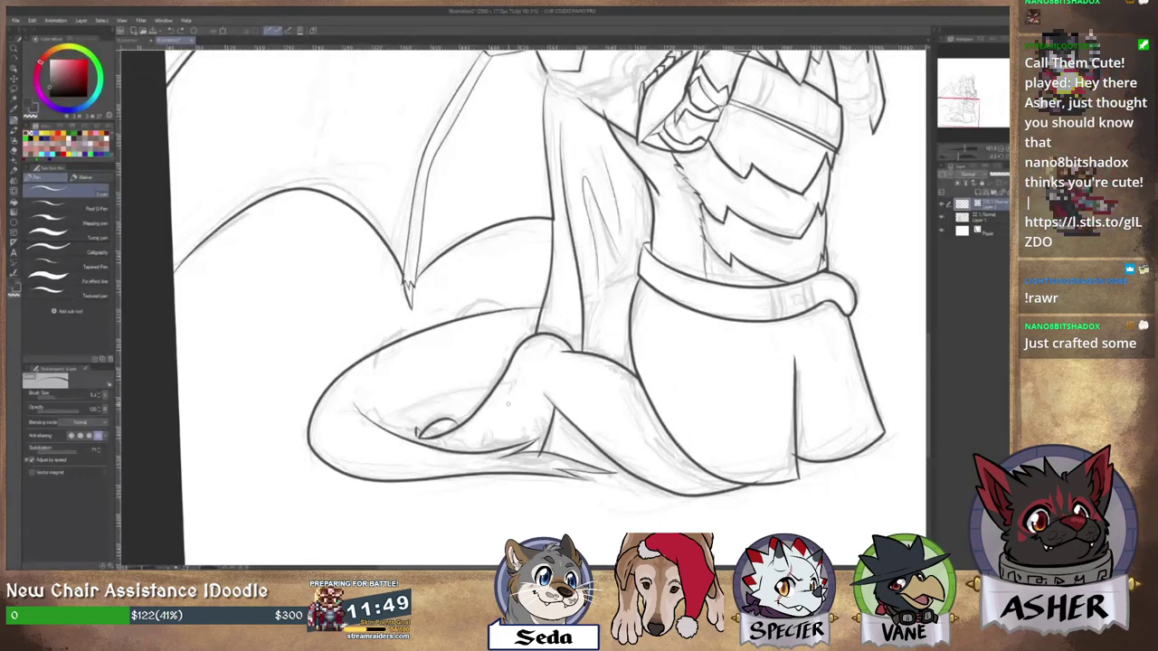
pyautogui.moveTo(508, 405); pyautogui.dragTo(611, 396)
pyautogui.press('r')
pyautogui.moveTo(475, 331); pyautogui.dragTo(546, 358)
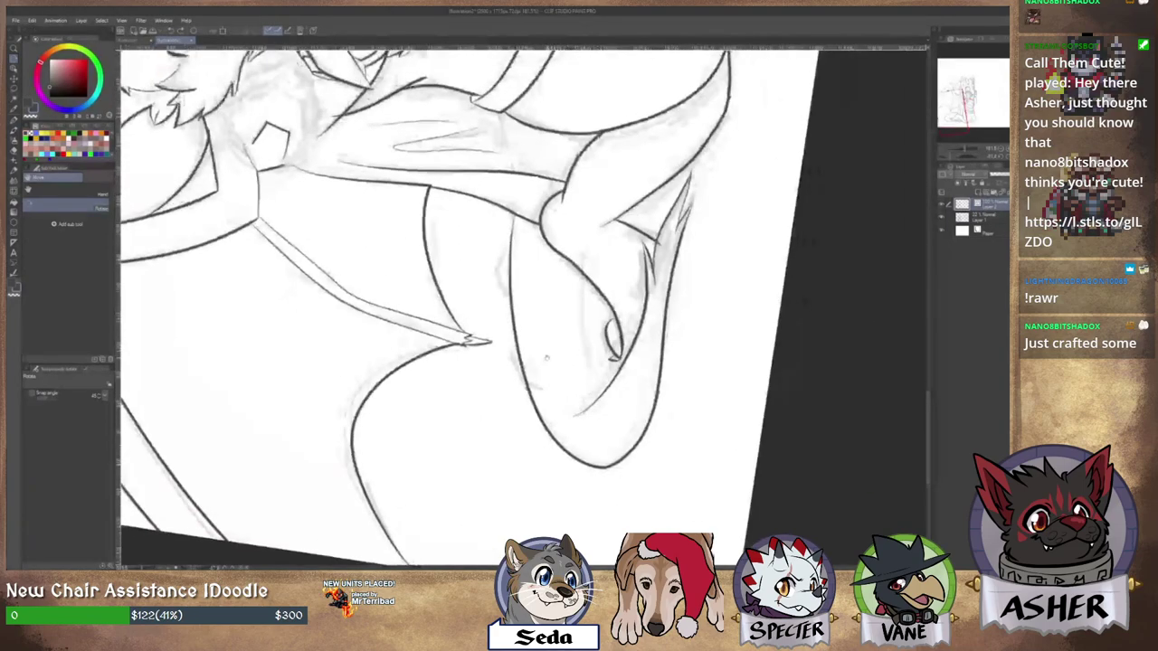
pyautogui.press('p')
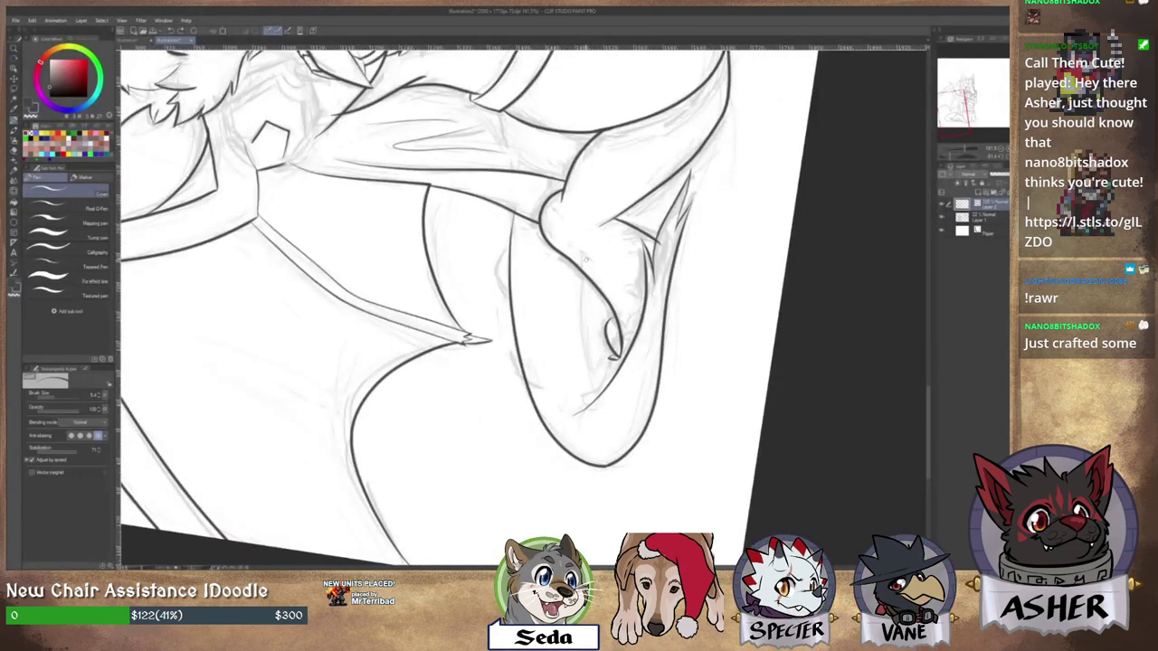
pyautogui.press('e')
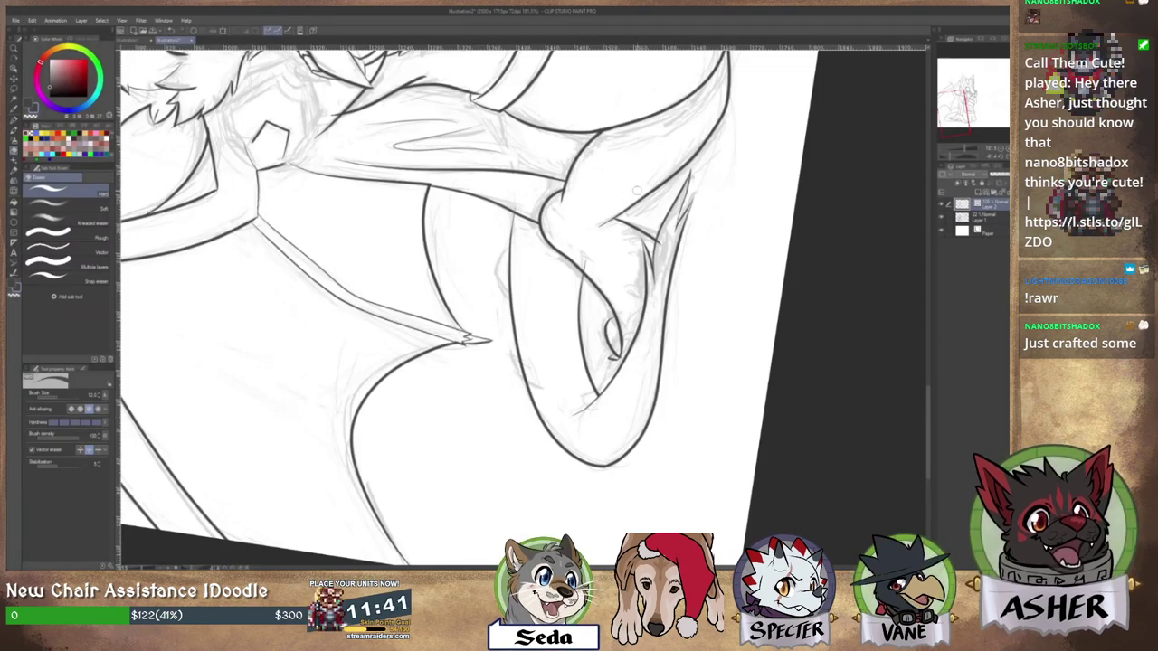
pyautogui.moveTo(611, 417); pyautogui.dragTo(624, 447)
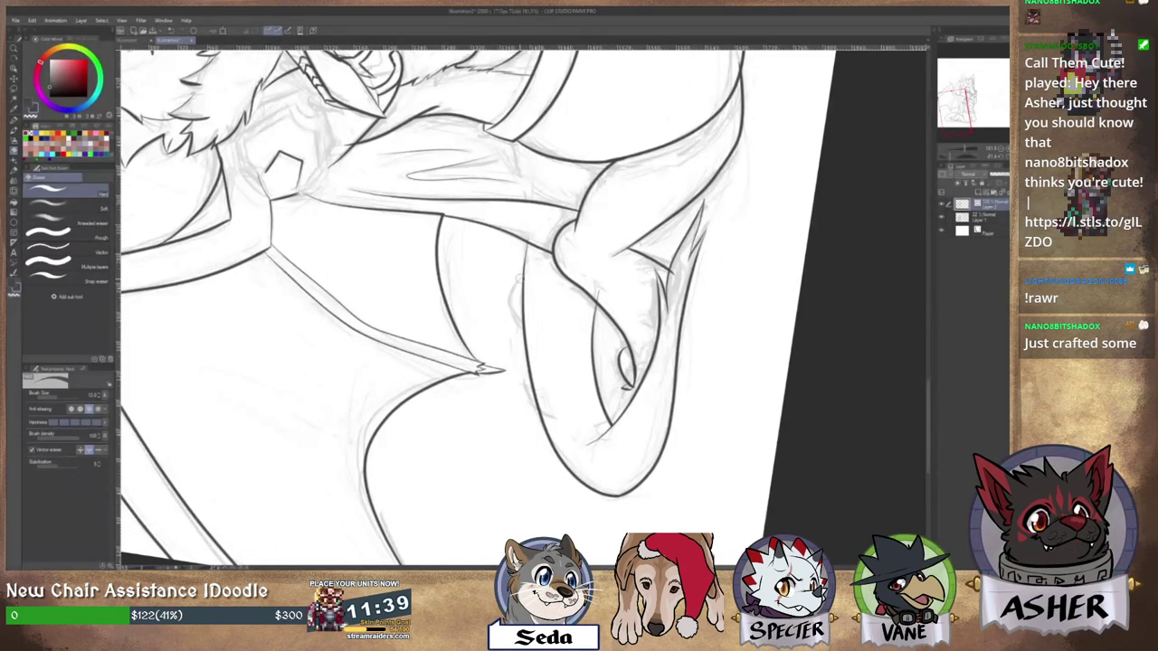
# Ink two small bumps on the tail's outer edge and erase the overlapping line sections.
pyautogui.press('p')
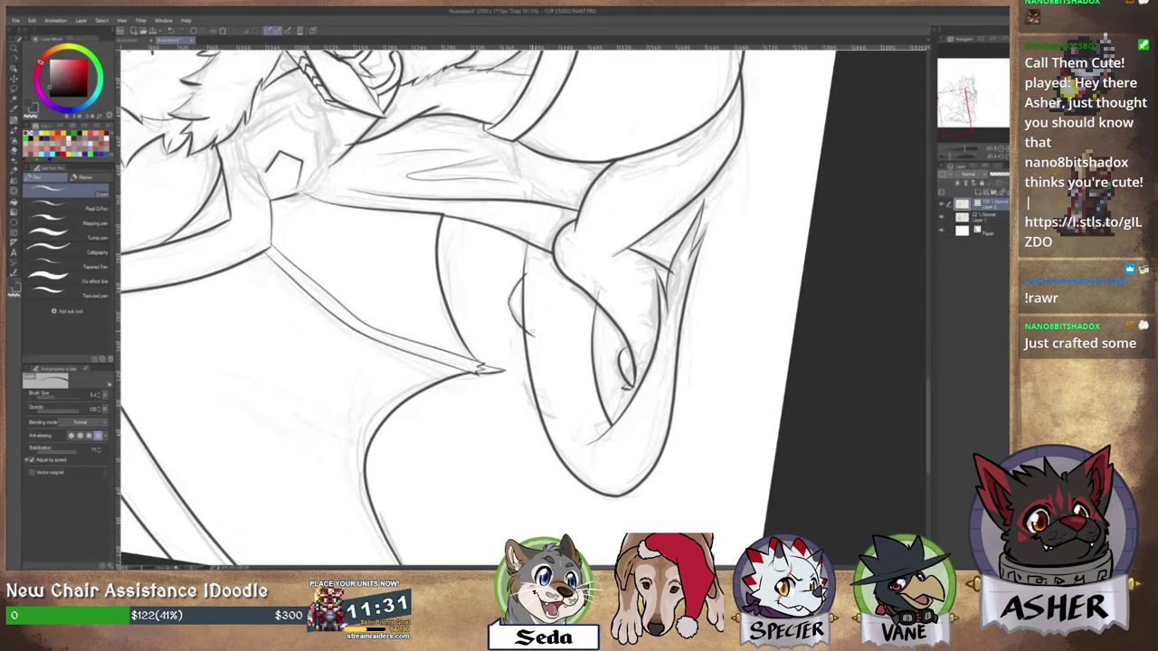
pyautogui.press('e')
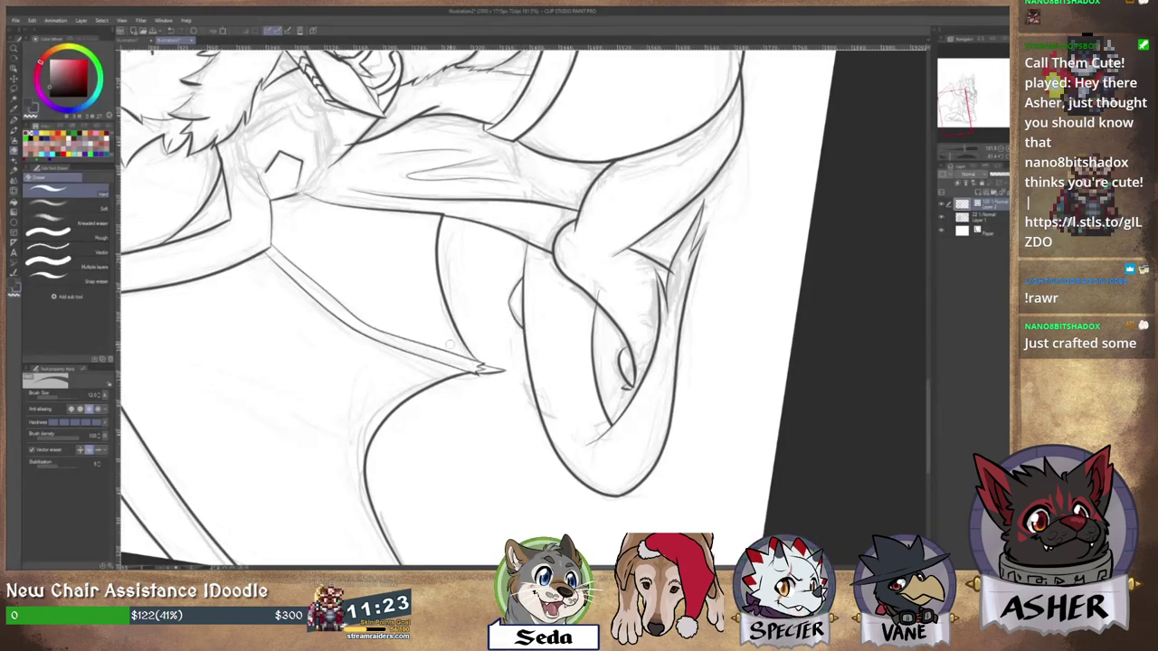
pyautogui.press('r')
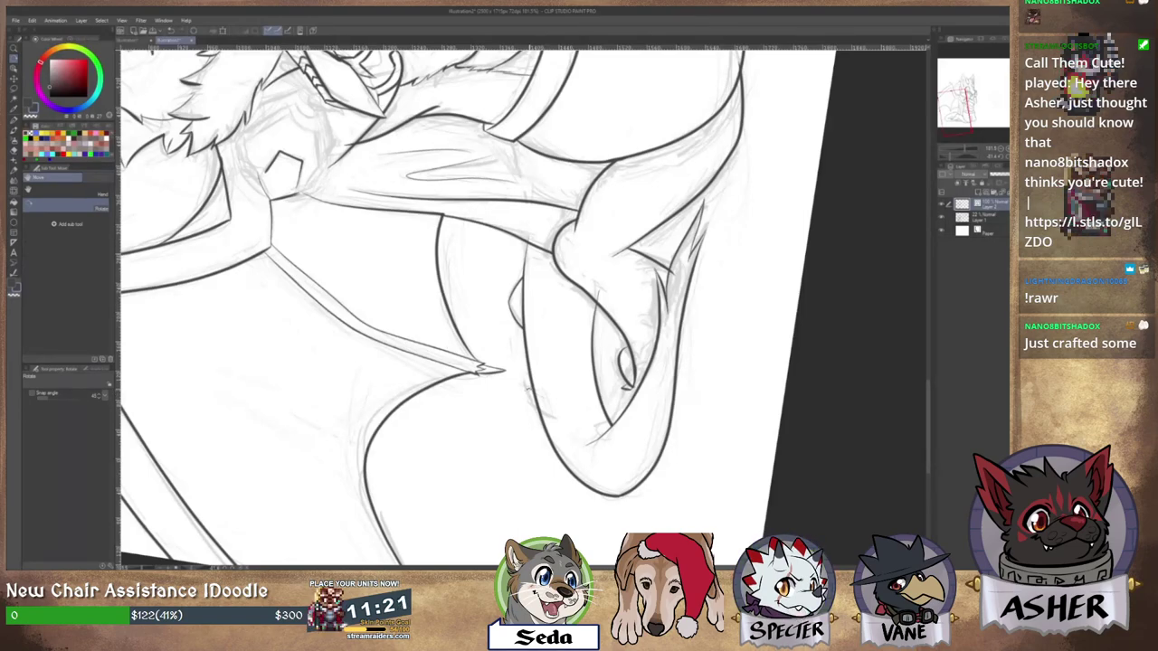
pyautogui.press('p')
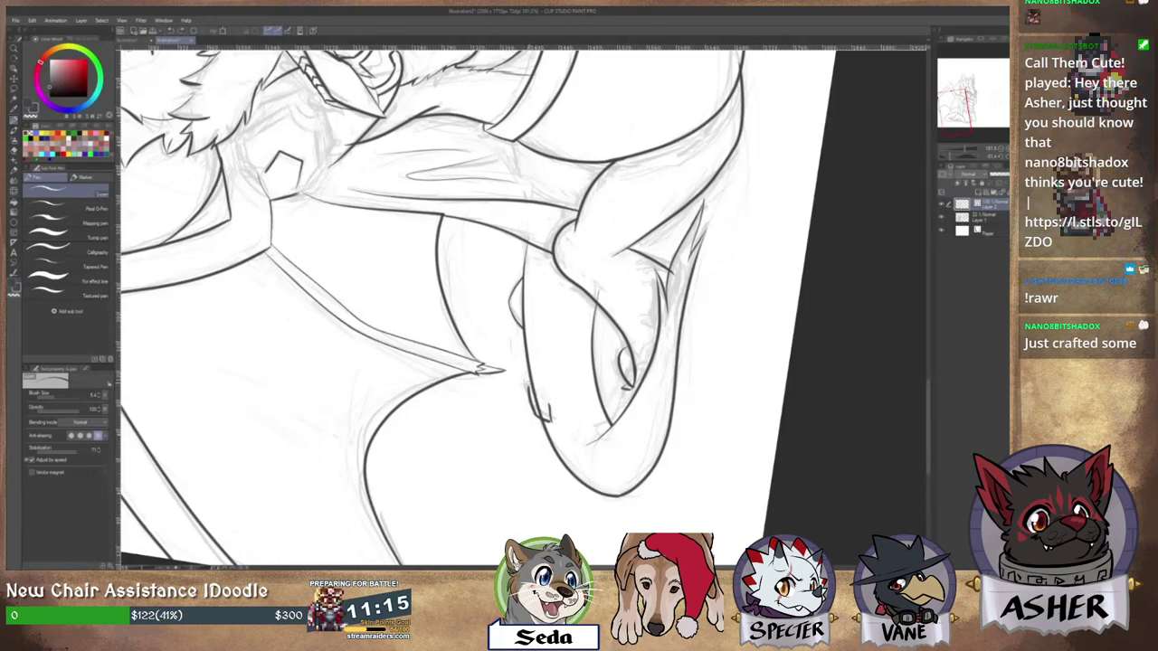
pyautogui.press('e')
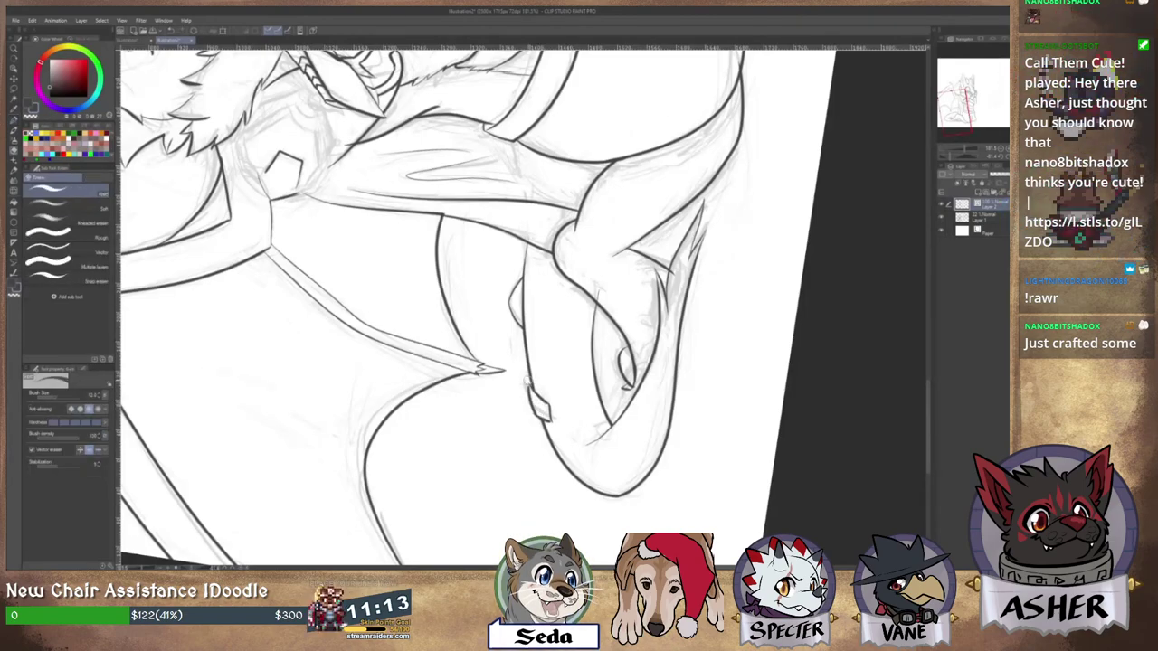
pyautogui.press('p')
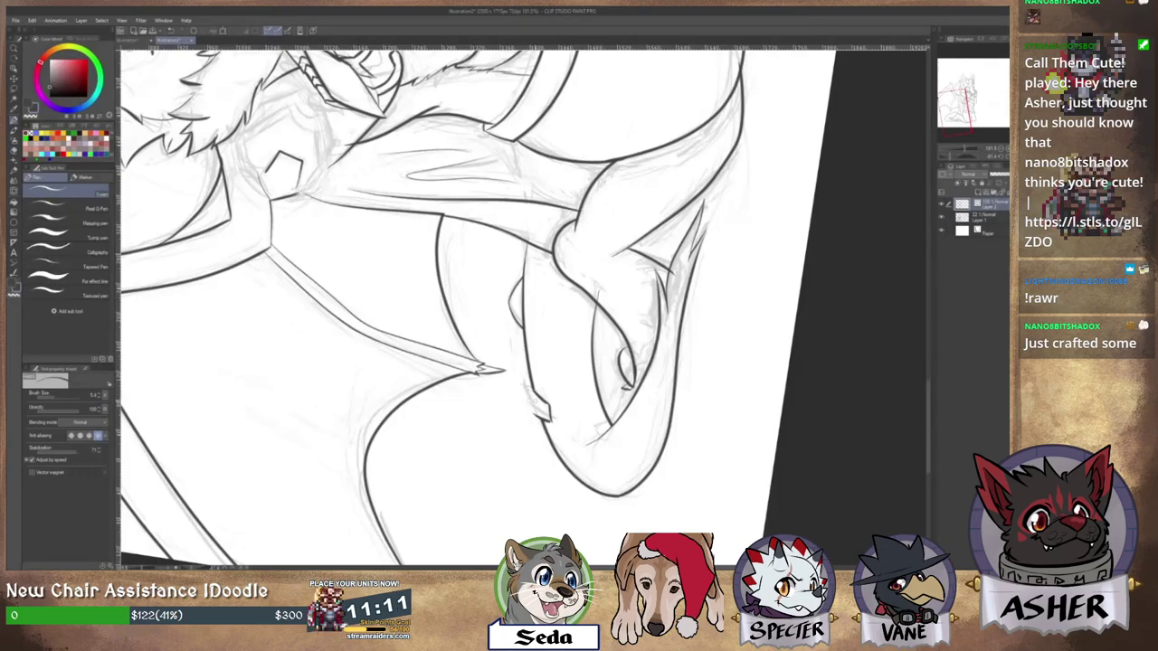
# Undo the last change at the lower bump on the tail's outer edge and touch up its outline with pen and eraser.
pyautogui.hotkey('ctrl', 'z')
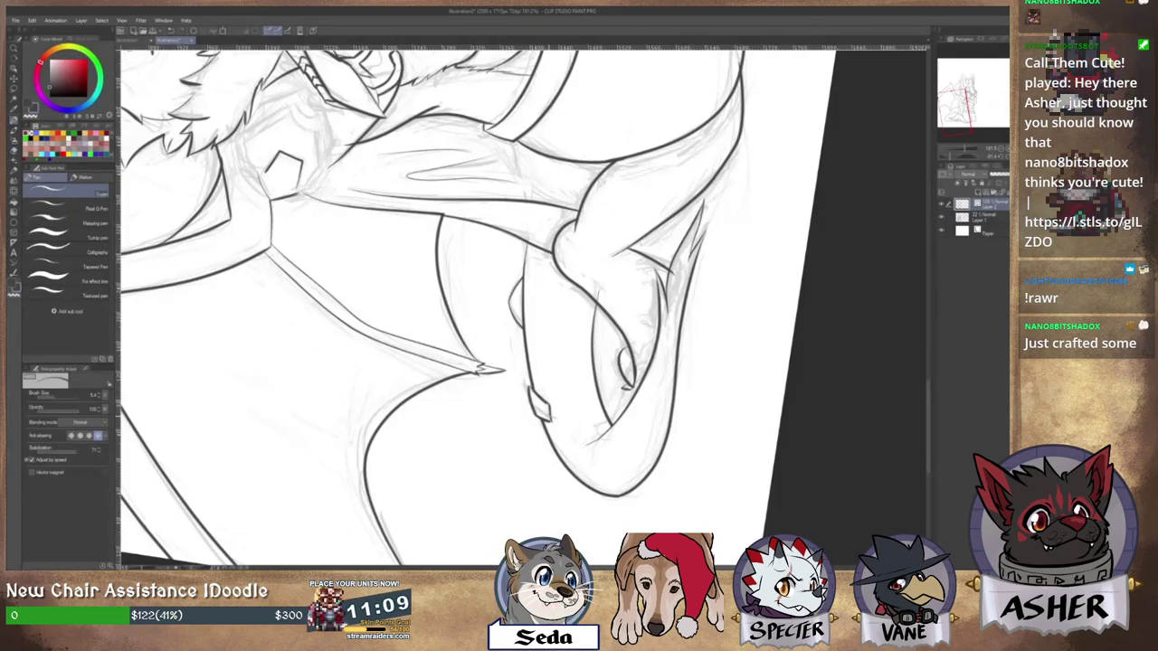
pyautogui.press('e')
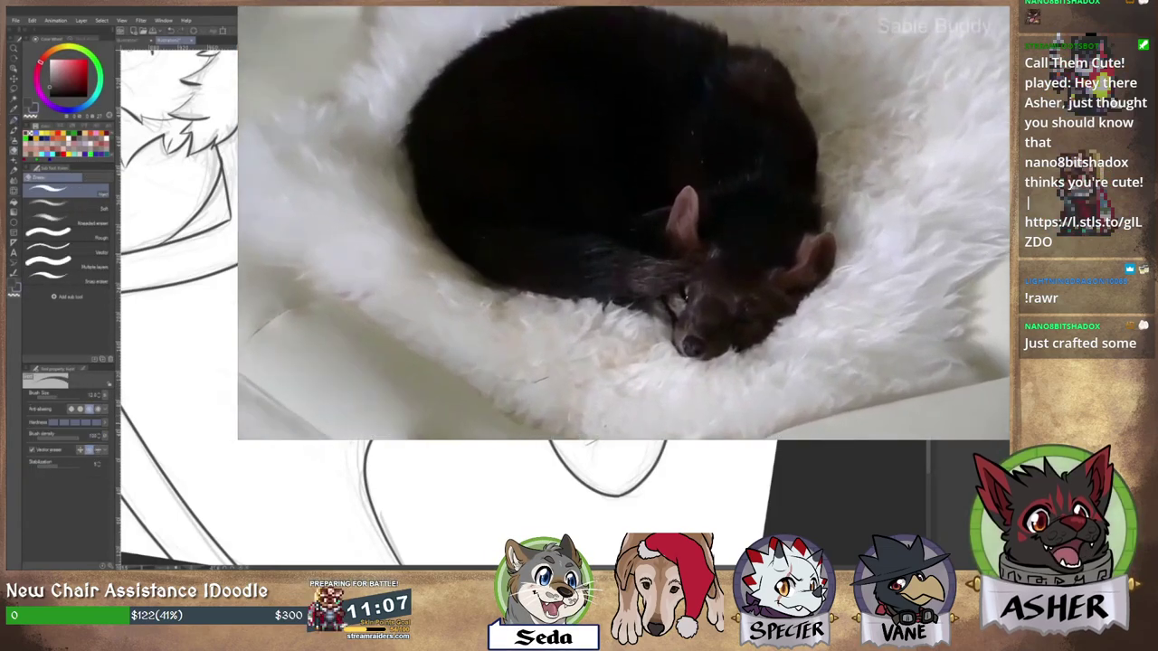
pyautogui.press('p')
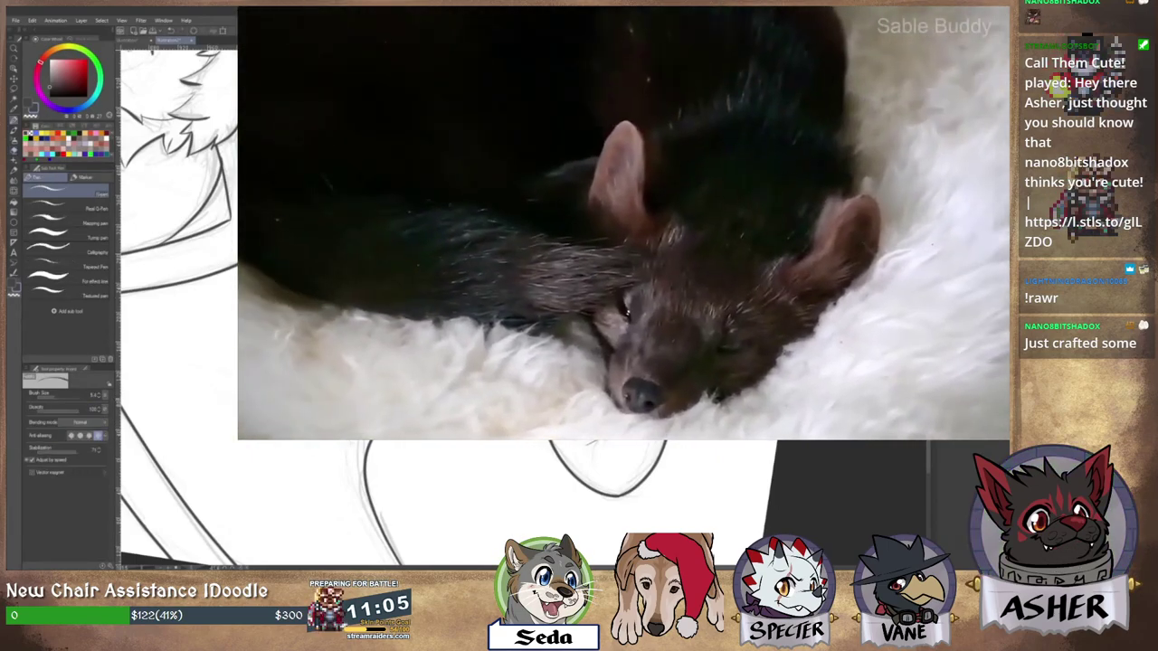
pyautogui.press('e')
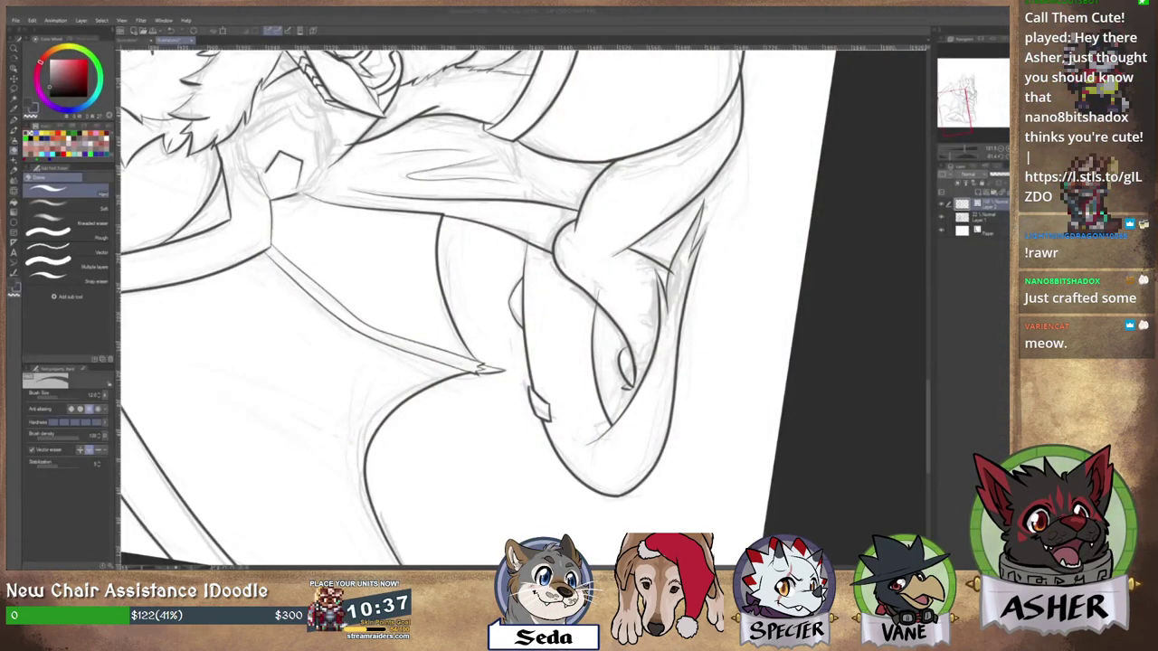
# Review the whole figure's line art from the tail up to the head and raised paws for unfinished areas.
pyautogui.moveTo(506, 272); pyautogui.dragTo(588, 390)
pyautogui.moveTo(652, 272)
pyautogui.mouseDown()
pyautogui.moveTo(656, 315)
pyautogui.moveTo(630, 386)
pyautogui.moveTo(600, 417)
pyautogui.mouseUp()
pyautogui.moveTo(600, 362); pyautogui.dragTo(501, 417)
pyautogui.scroll(-3, 593, 230)
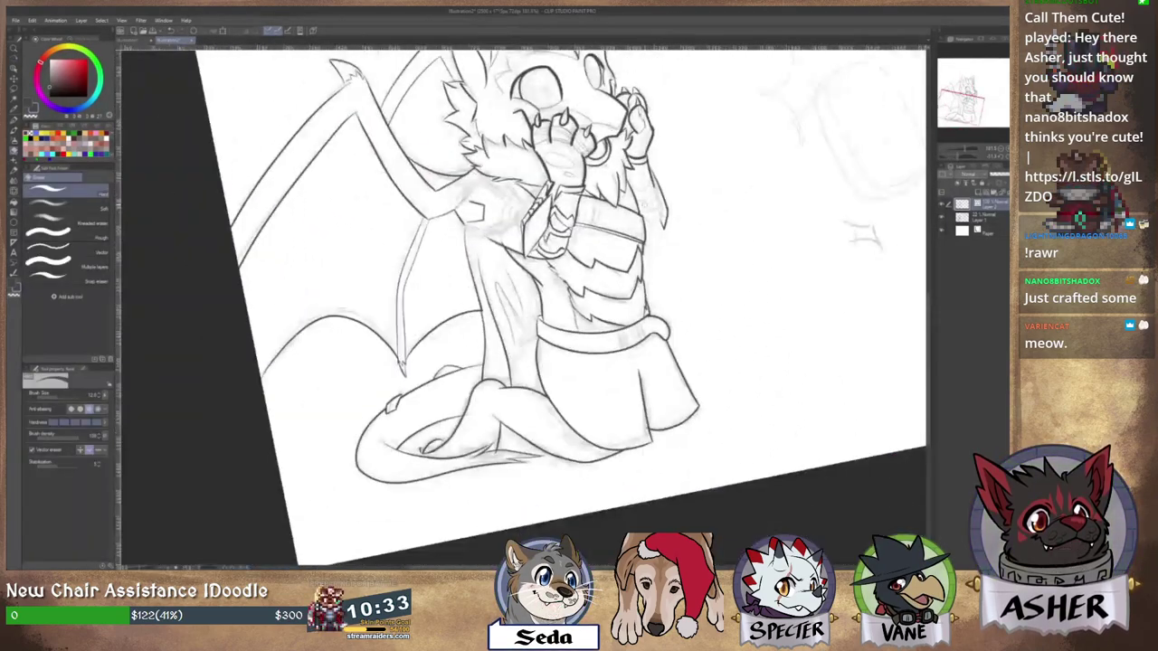
pyautogui.scroll(-2, 656, 218)
pyautogui.moveTo(709, 140); pyautogui.dragTo(583, 236)
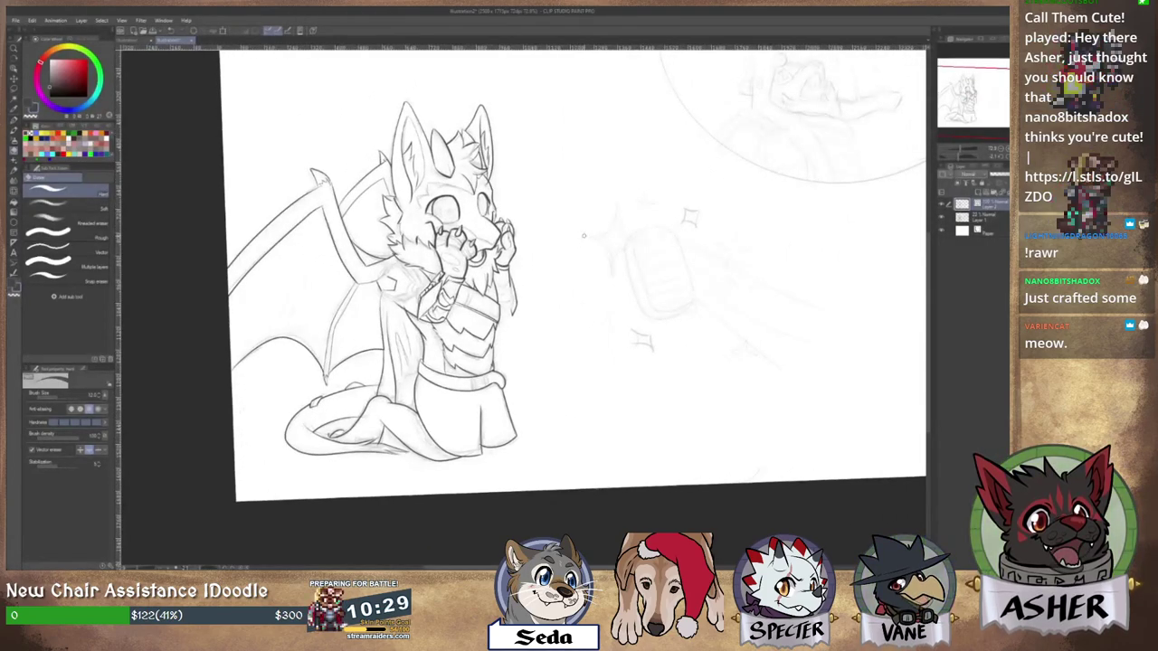
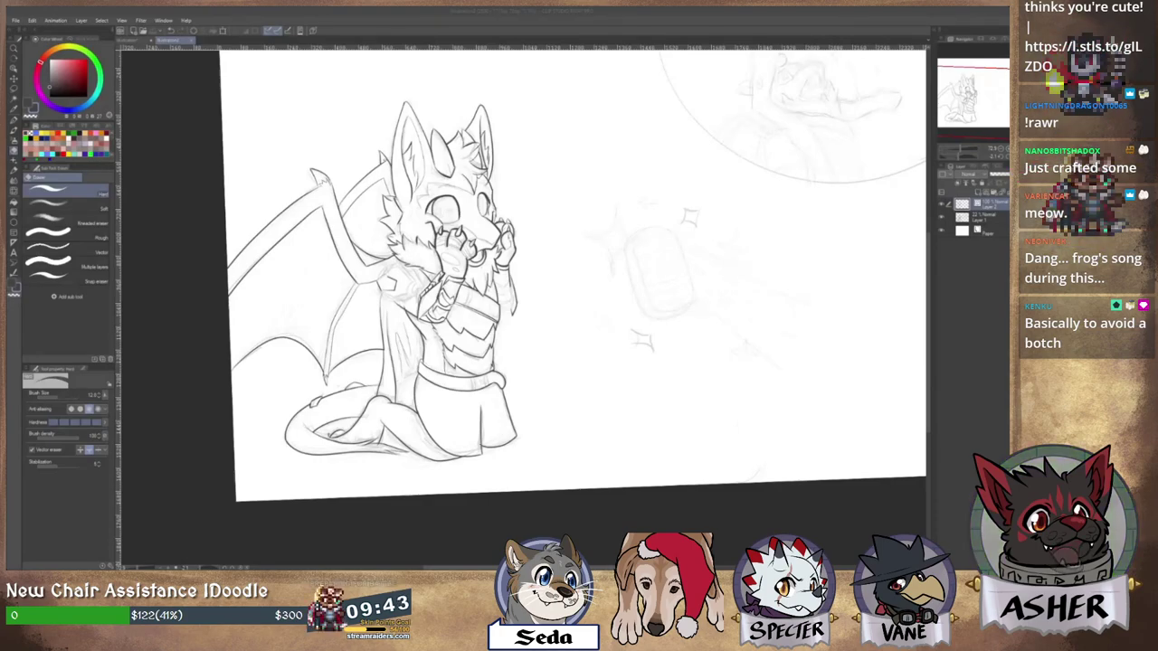
pyautogui.moveTo(525, 290); pyautogui.dragTo(557, 313)
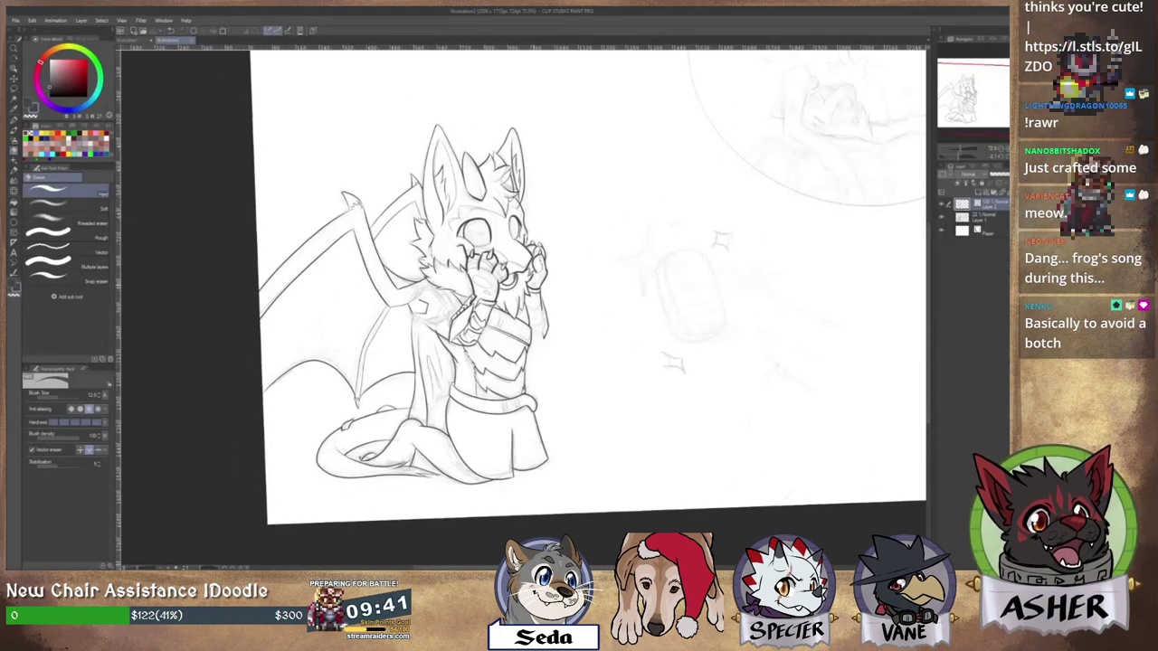
pyautogui.scroll(6, 469, 287)
pyautogui.scroll(-3, 469, 286)
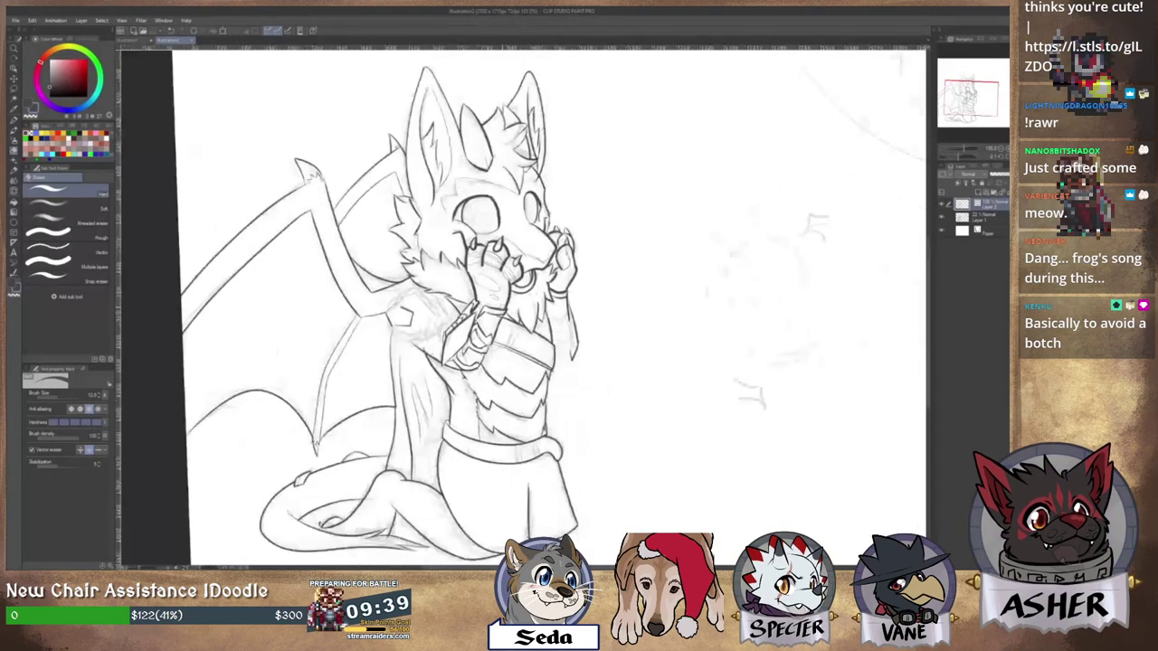
pyautogui.moveTo(506, 299); pyautogui.dragTo(528, 279)
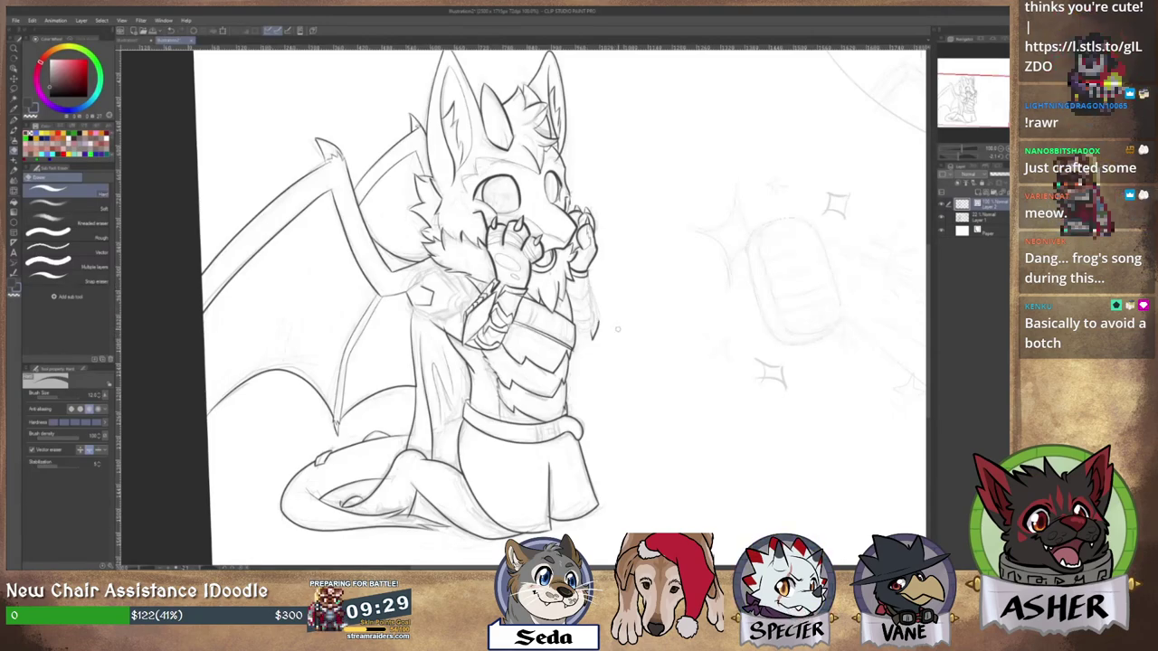
pyautogui.moveTo(610, 303); pyautogui.dragTo(630, 370)
pyautogui.hotkey('ctrl', '+')
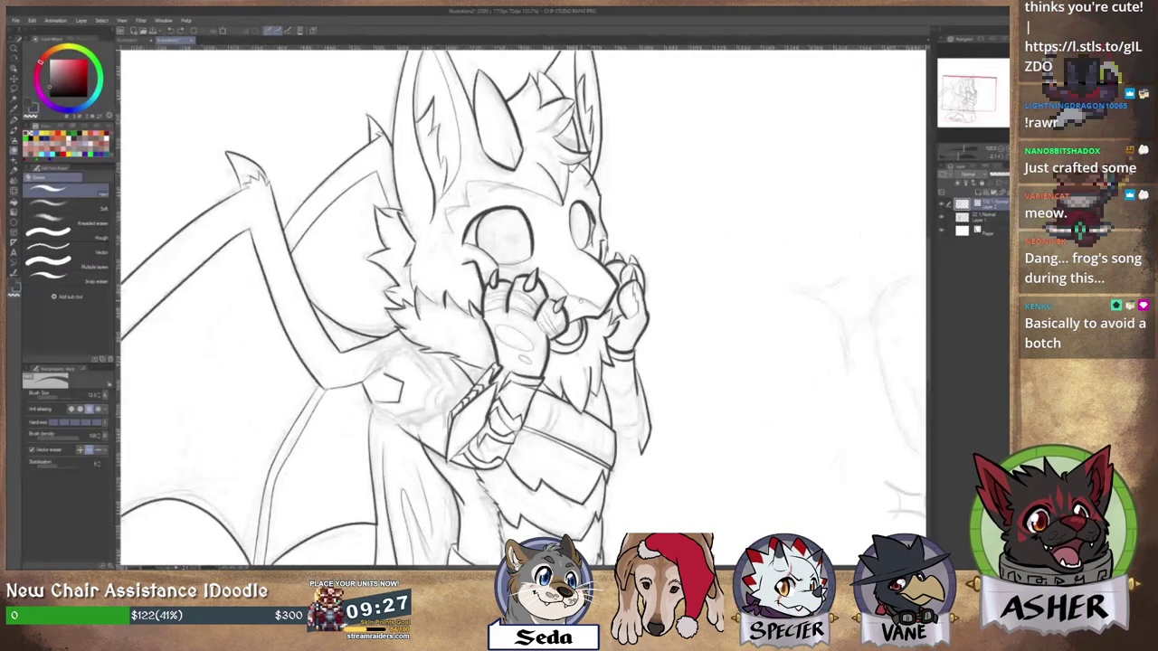
pyautogui.moveTo(582, 287)
pyautogui.mouseDown()
pyautogui.moveTo(610, 312)
pyautogui.moveTo(633, 305)
pyautogui.moveTo(667, 258)
pyautogui.moveTo(649, 324)
pyautogui.mouseUp()
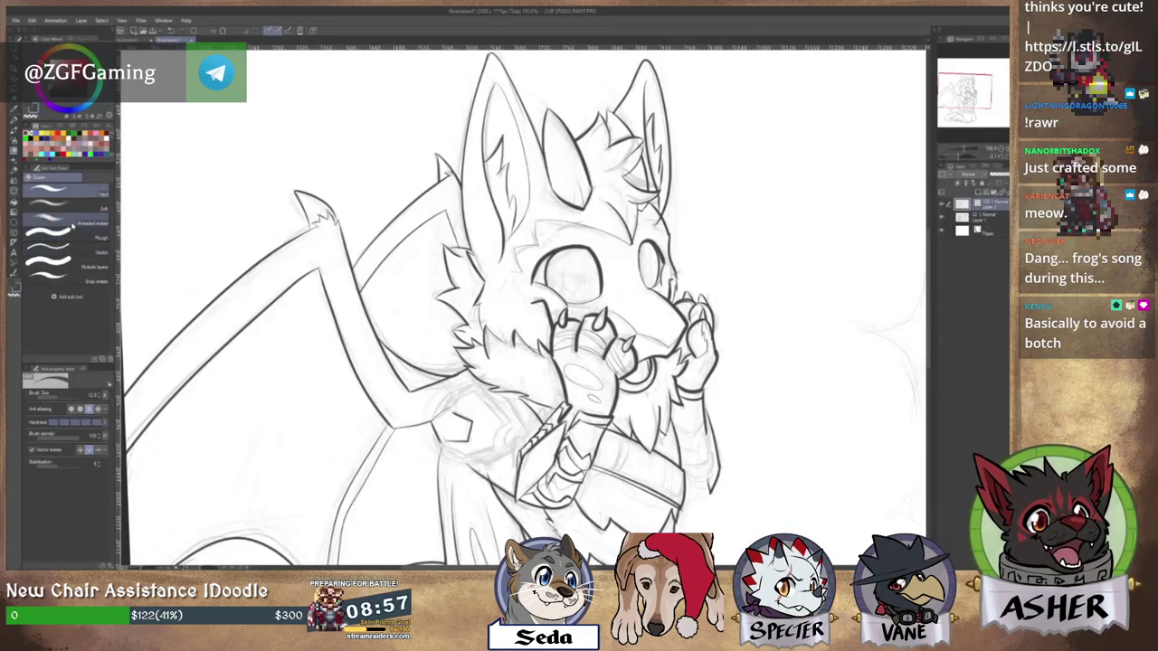
# Thicken the brow marking line above the near eye with the Adjust line width tool.
pyautogui.click(14, 263)
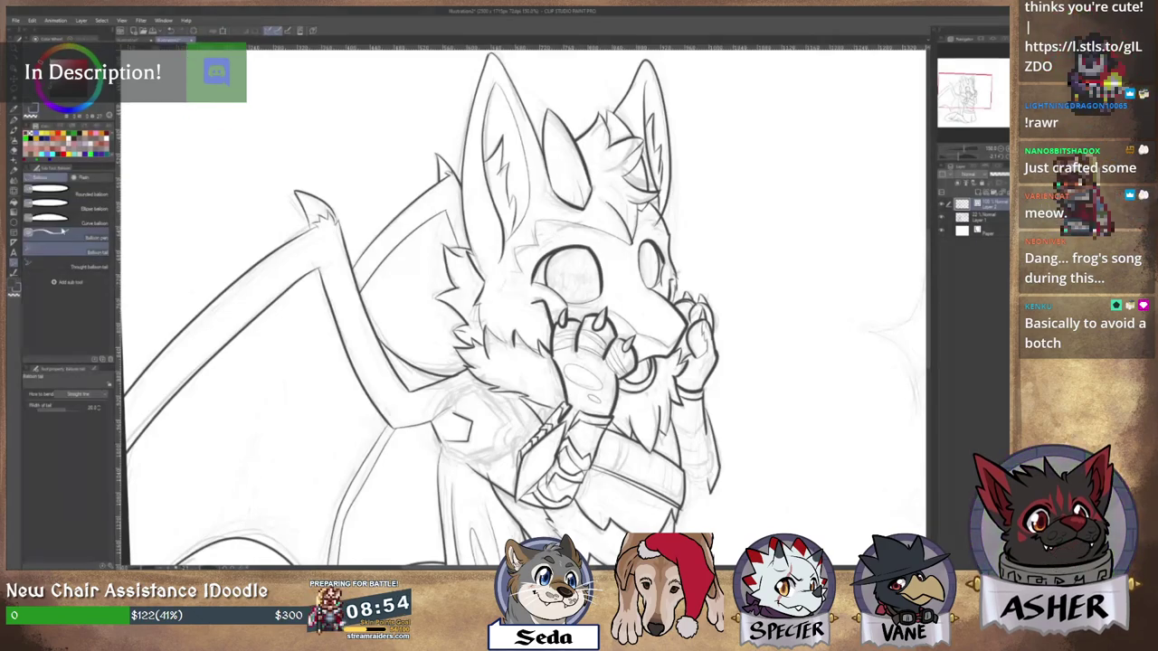
pyautogui.click(13, 274)
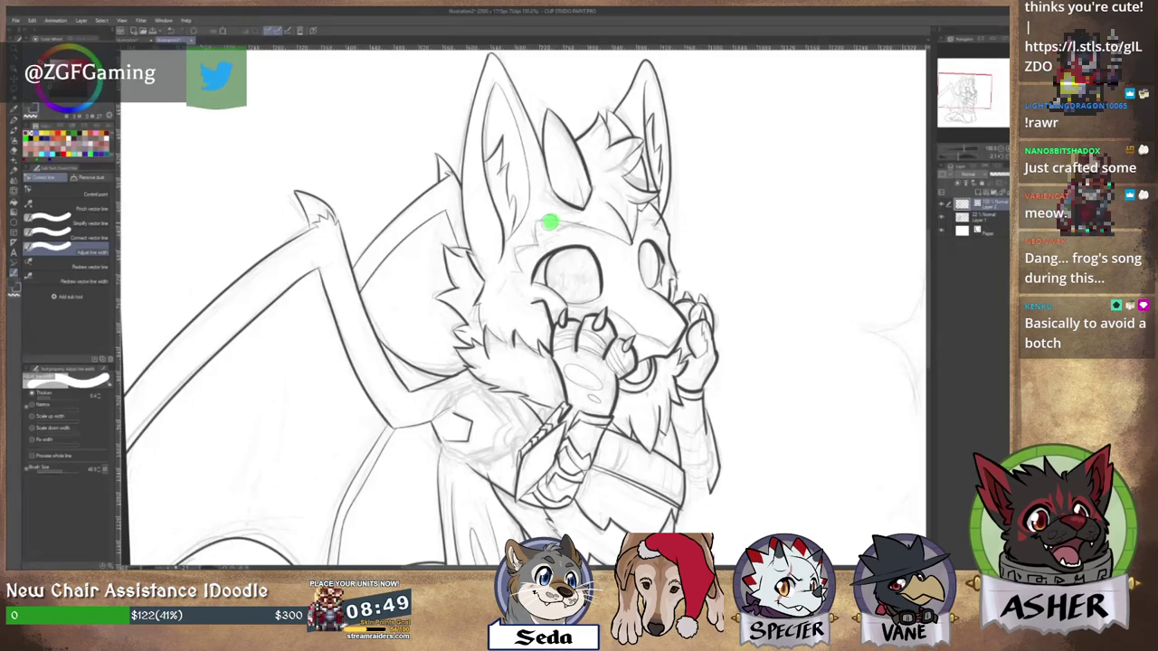
pyautogui.moveTo(550, 224); pyautogui.dragTo(512, 266)
pyautogui.moveTo(550, 221); pyautogui.dragTo(527, 243)
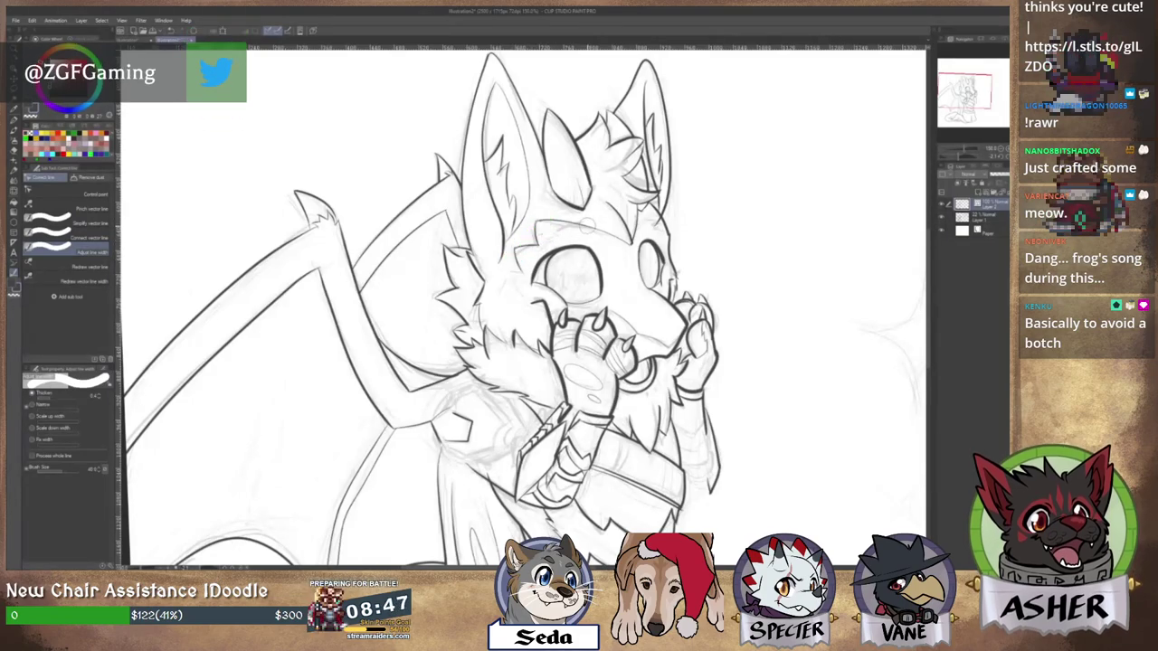
pyautogui.moveTo(631, 304)
pyautogui.mouseDown()
pyautogui.moveTo(641, 329)
pyautogui.moveTo(634, 322)
pyautogui.moveTo(670, 341)
pyautogui.mouseUp()
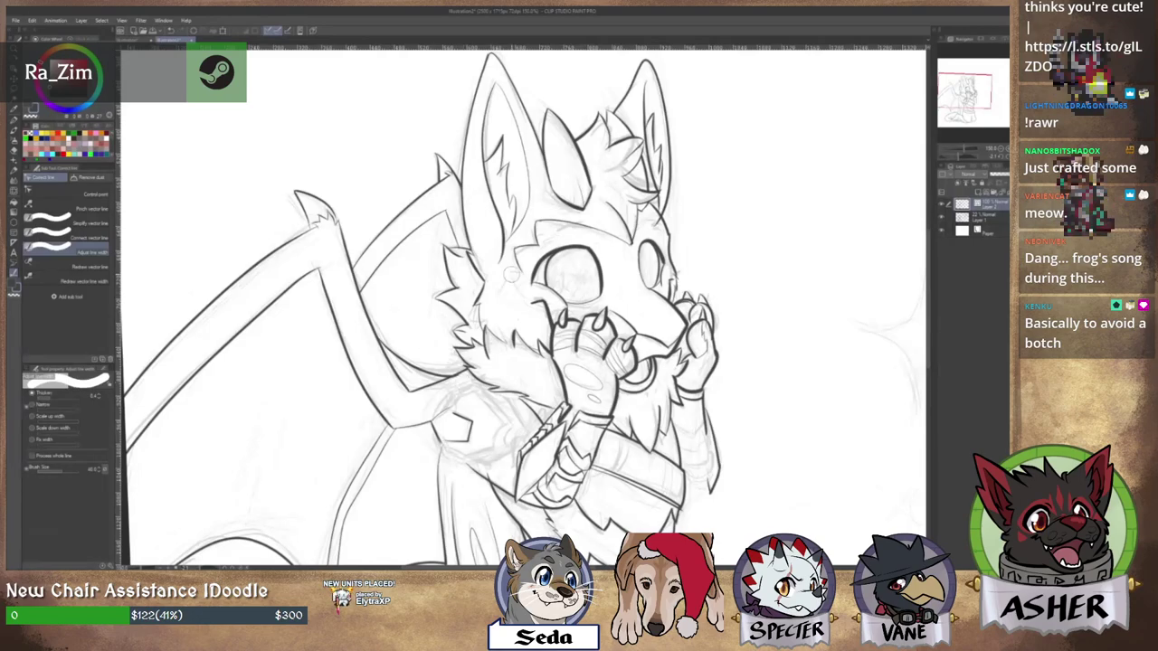
# Ink the short pointed edge of the face marking beside the far eye and erase its overlap with the head outline.
pyautogui.moveTo(727, 196); pyautogui.dragTo(648, 225)
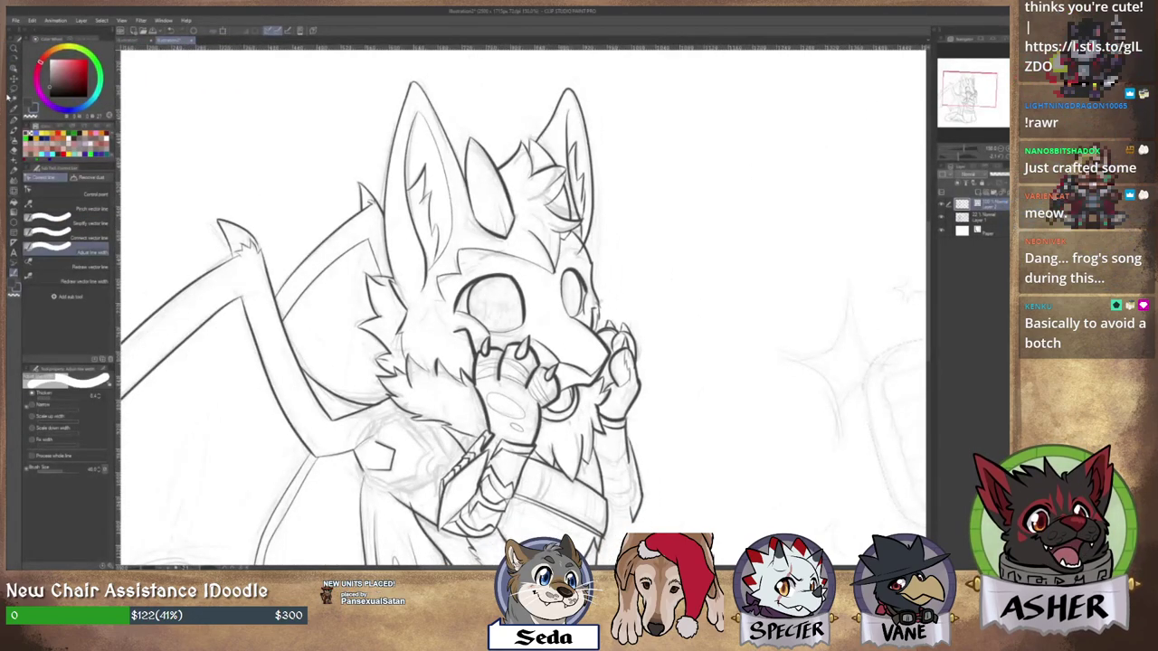
pyautogui.press('p')
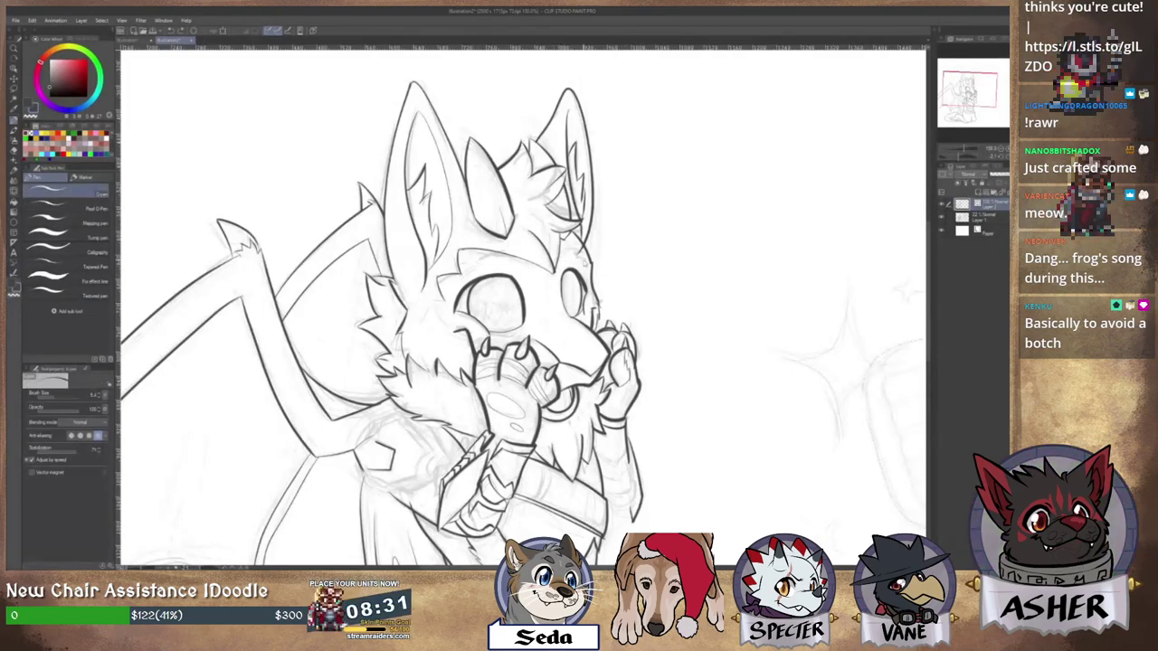
pyautogui.scroll(5, 590, 245)
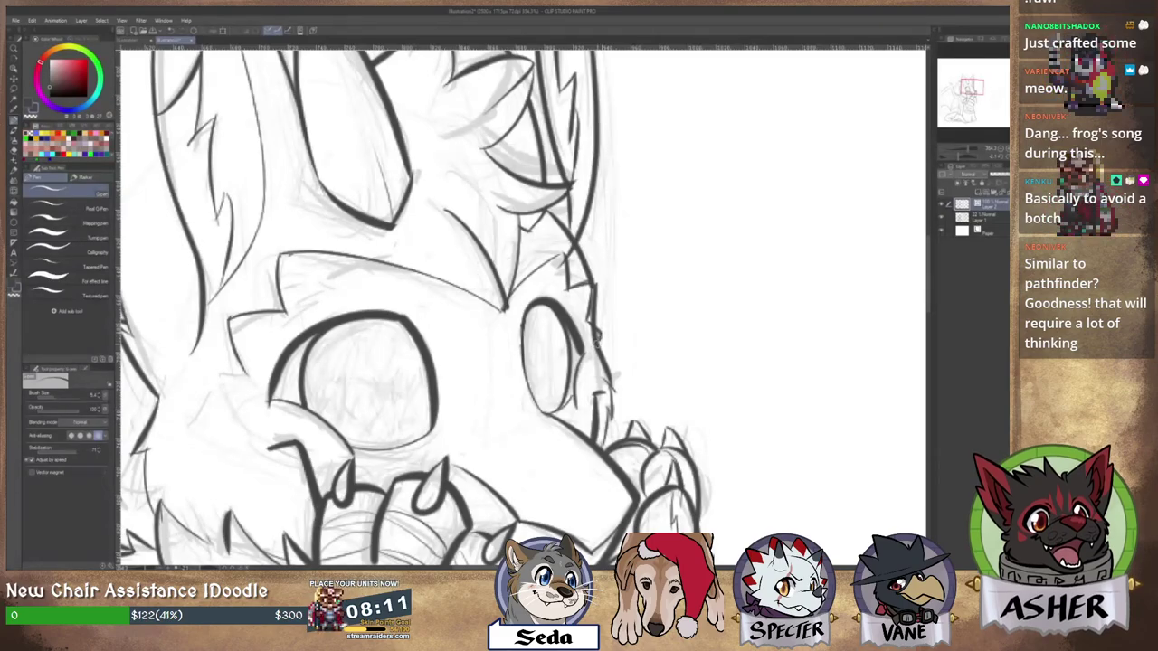
pyautogui.press('p')
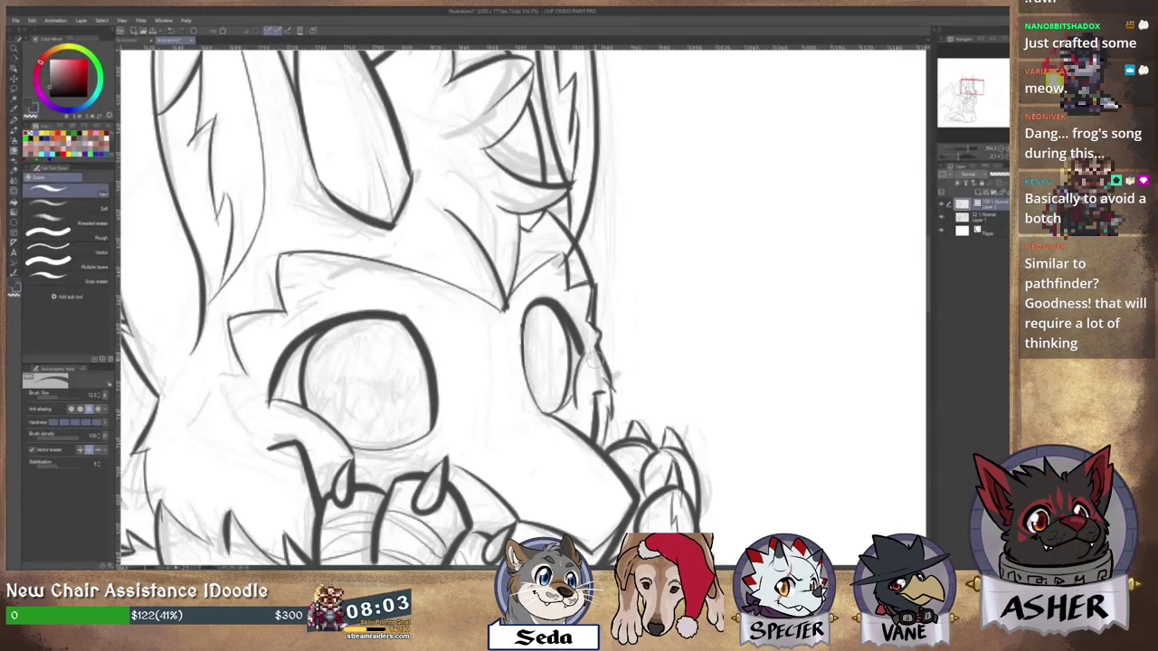
pyautogui.press('p')
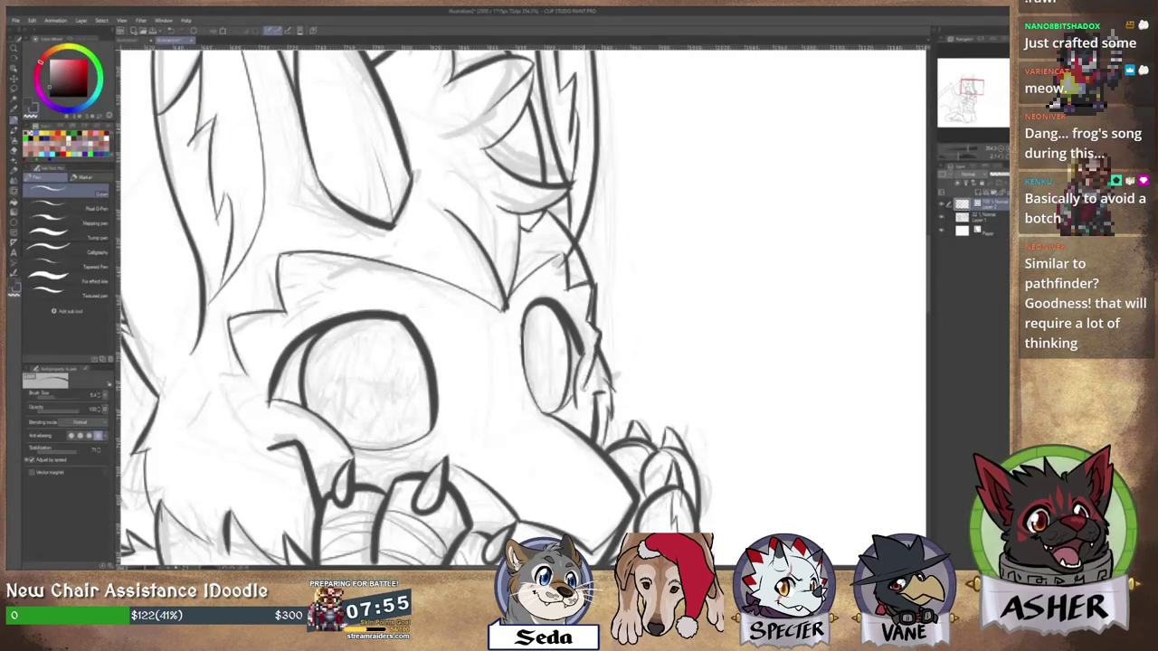
pyautogui.press('e')
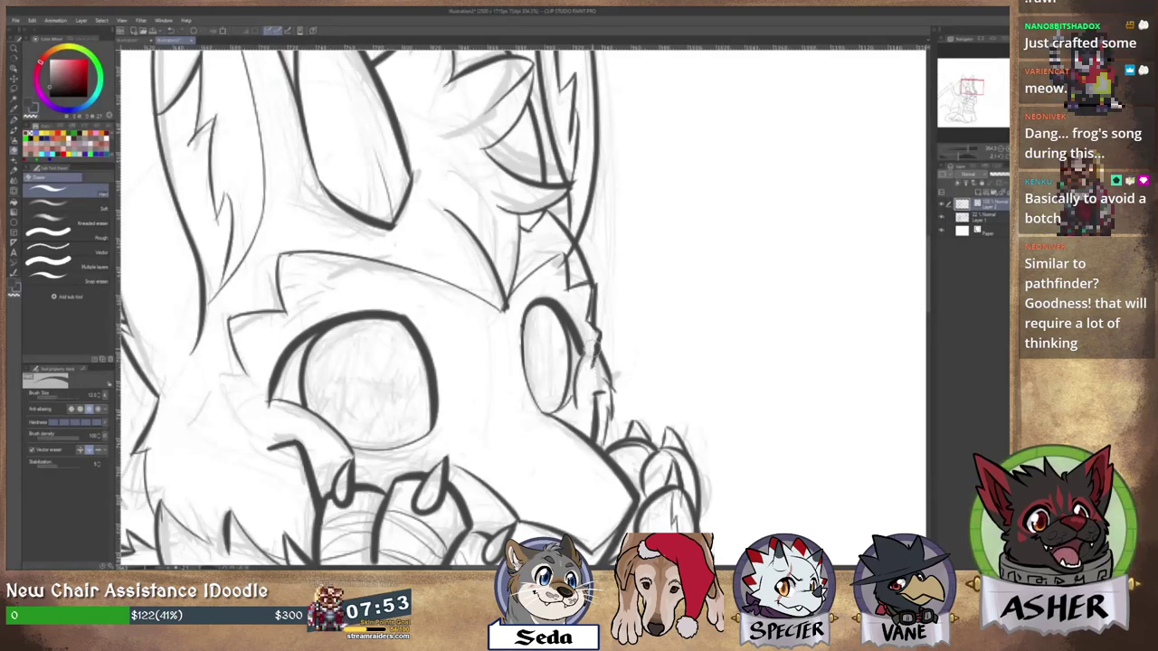
# Rework the marking's edge down along the far eye's outer side and erase the overlapping line ends.
pyautogui.press('p')
pyautogui.press('e')
pyautogui.moveTo(589, 341); pyautogui.dragTo(594, 360)
pyautogui.press('p')
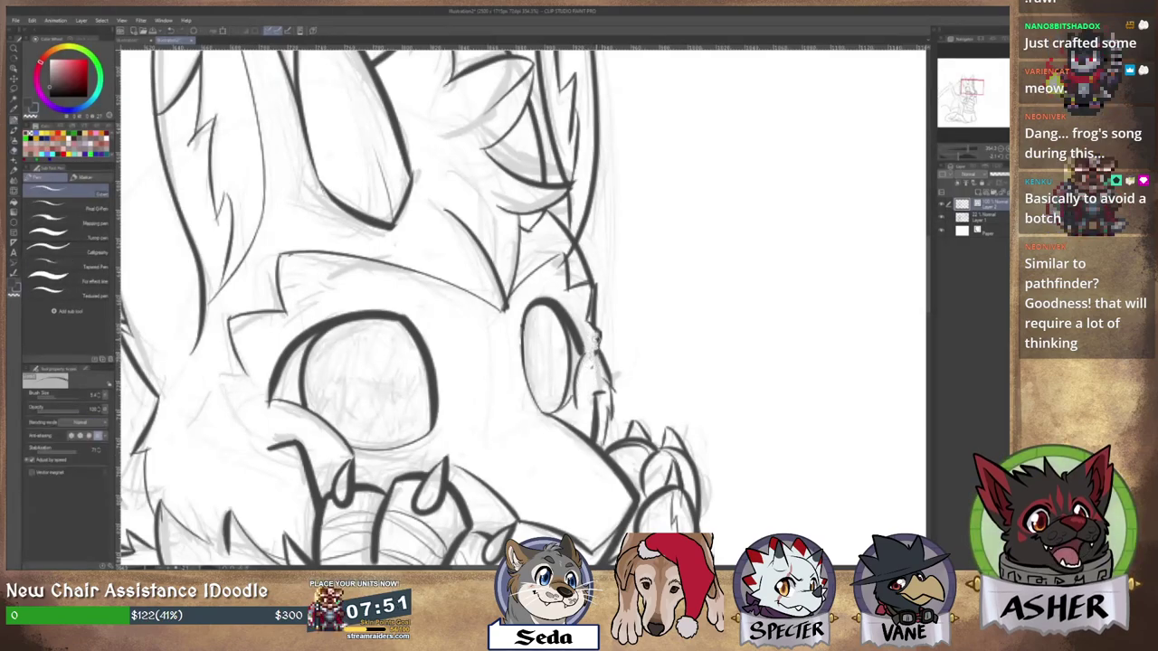
pyautogui.press('e')
pyautogui.press('p')
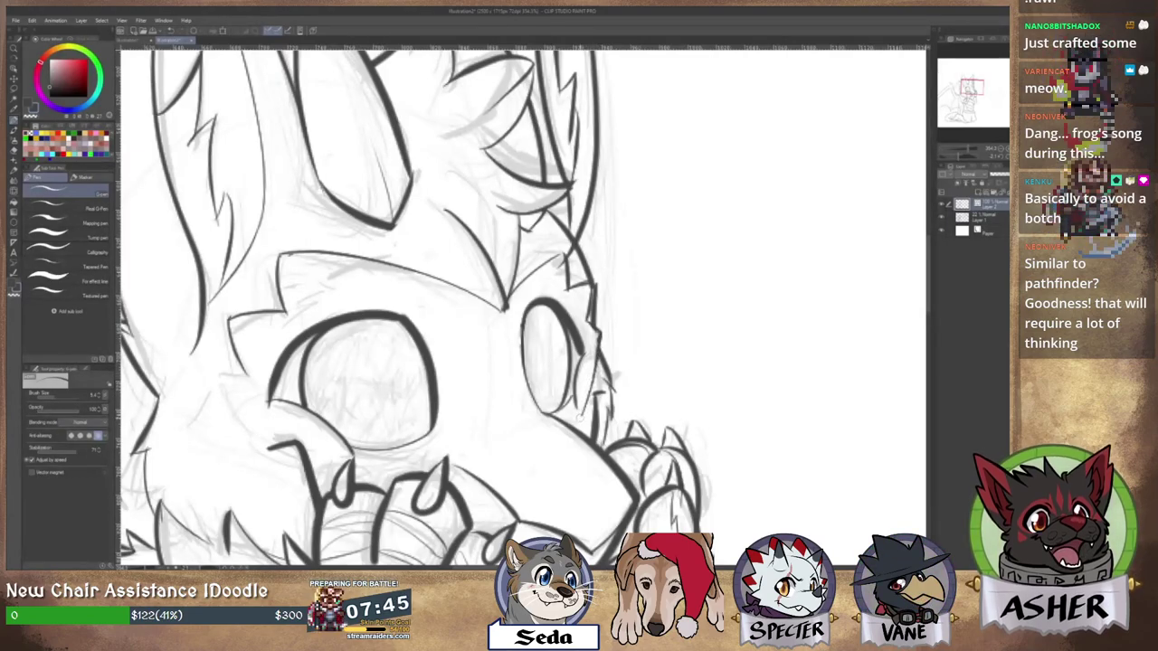
pyautogui.press('e')
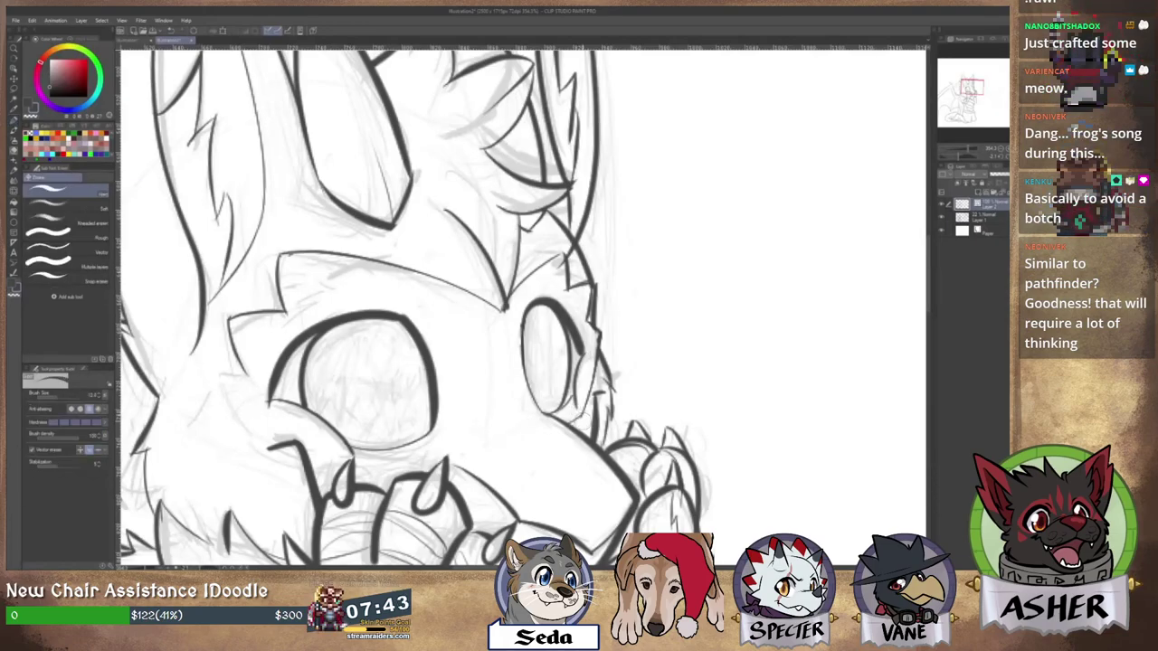
# Ink the face marking's lower edge from the near eye's outer corner to the muzzle, erasing where it crosses the paw's claws.
pyautogui.moveTo(546, 421); pyautogui.dragTo(616, 299)
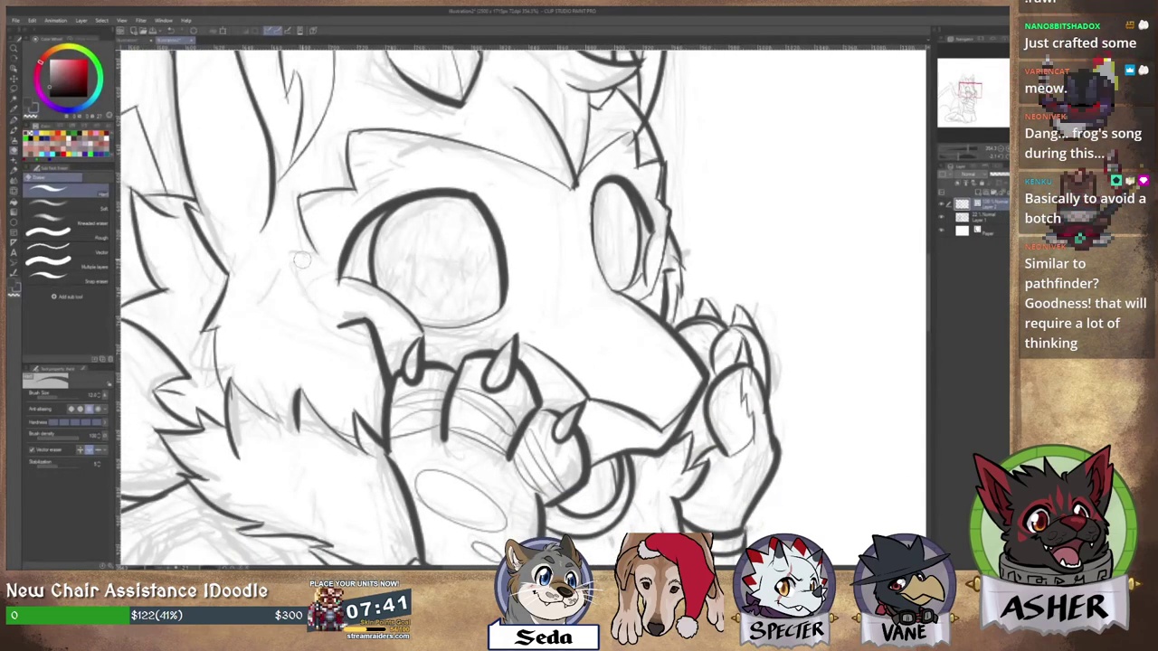
pyautogui.press('p')
pyautogui.moveTo(315, 253); pyautogui.dragTo(286, 295)
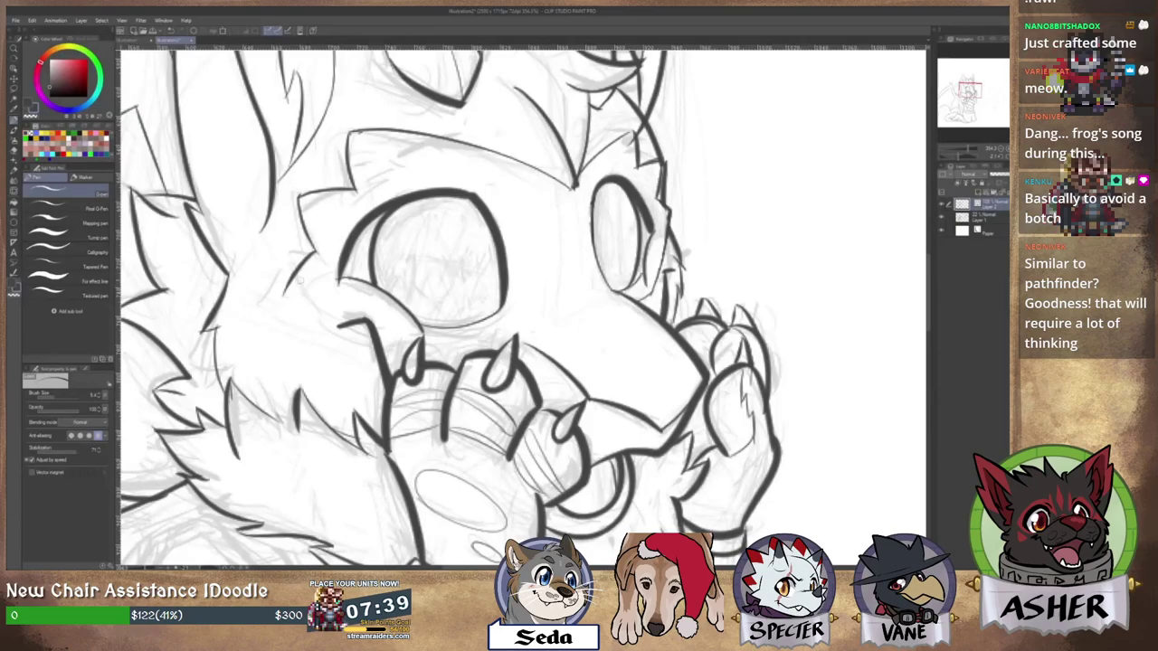
pyautogui.hotkey('ctrl', 'z')
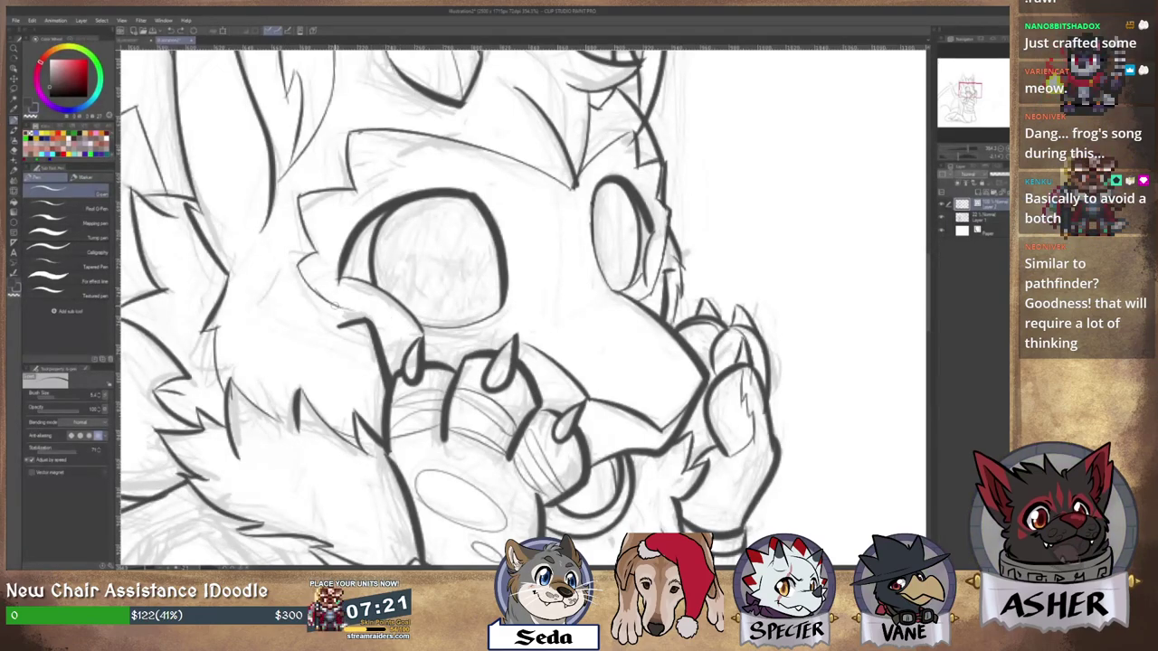
pyautogui.press('e')
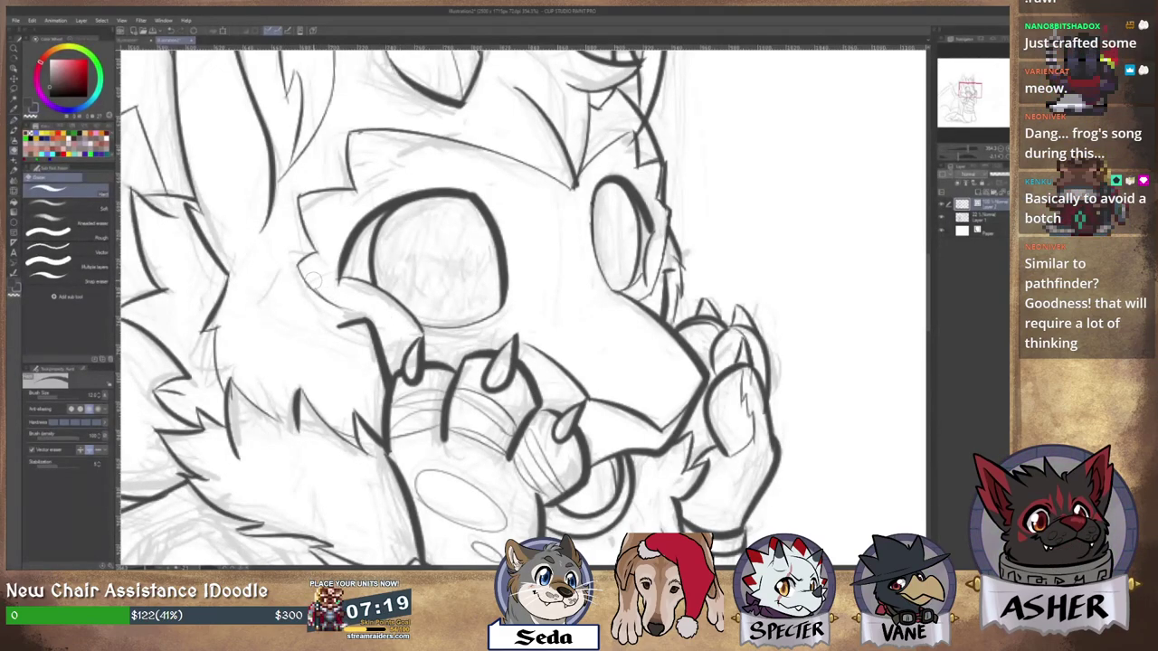
pyautogui.press('p')
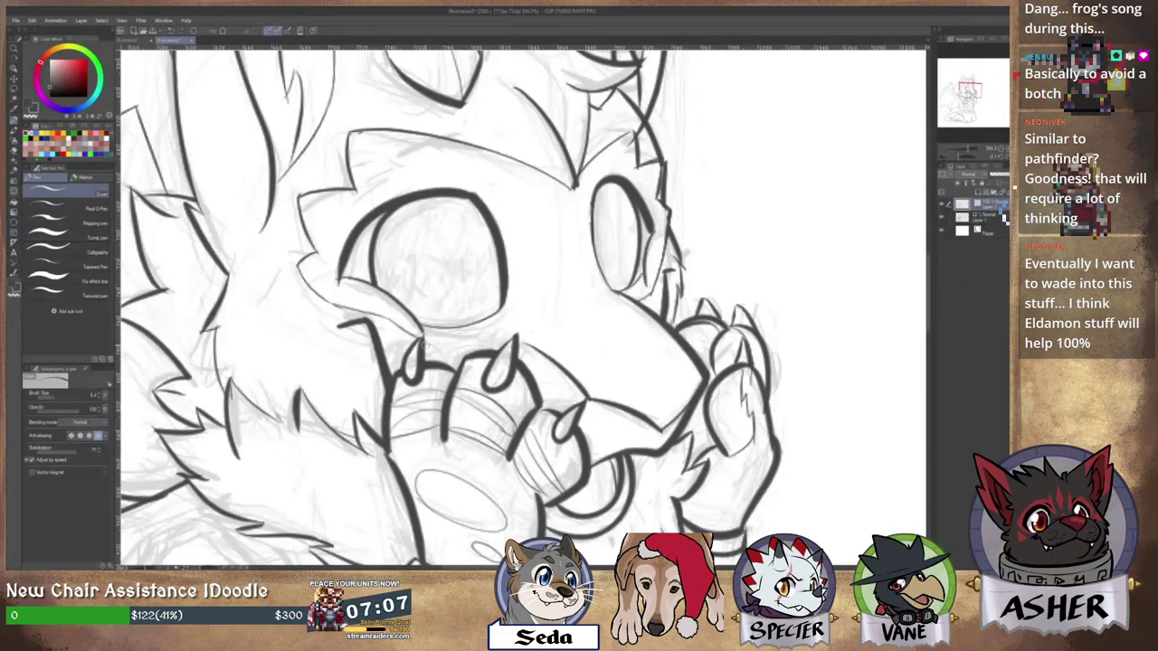
pyautogui.press('e')
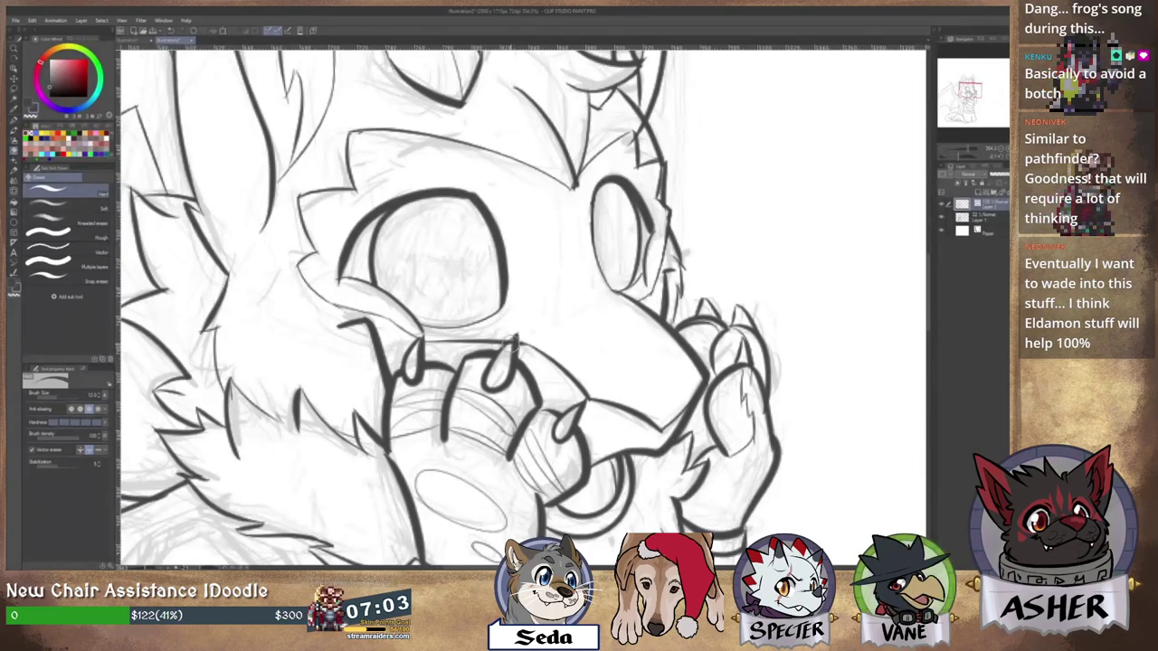
pyautogui.press('p')
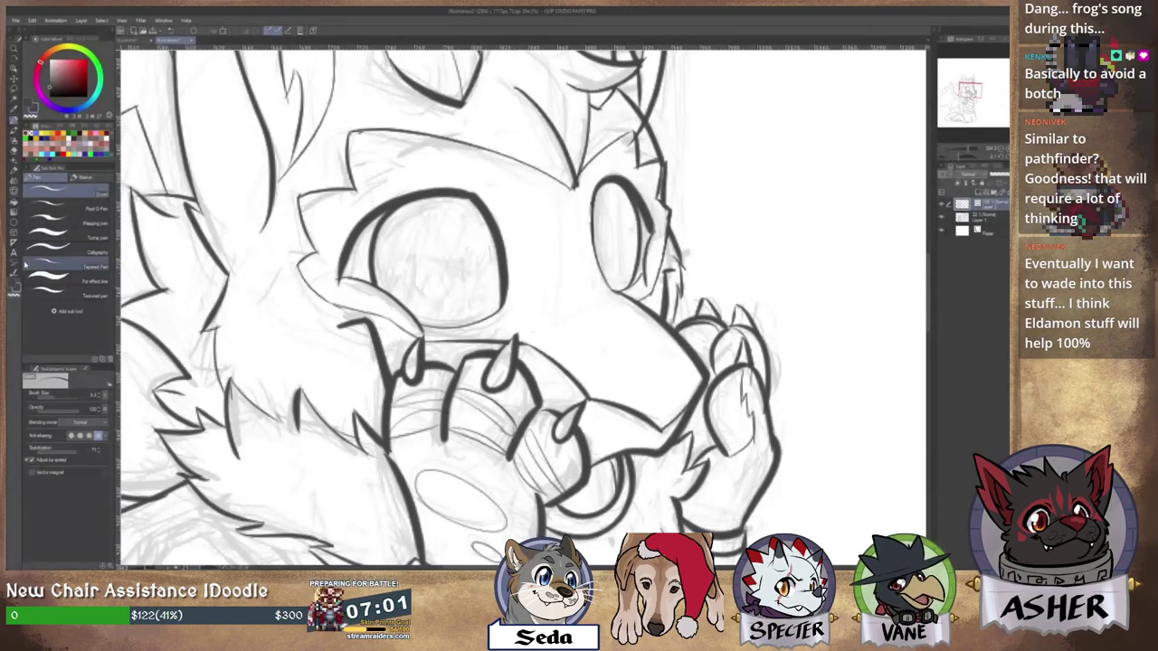
# Switch line width adjustment to Narrow and thin the outlines of the two raised-paw claws beneath the near eye.
pyautogui.press('y')
pyautogui.click(43, 404)
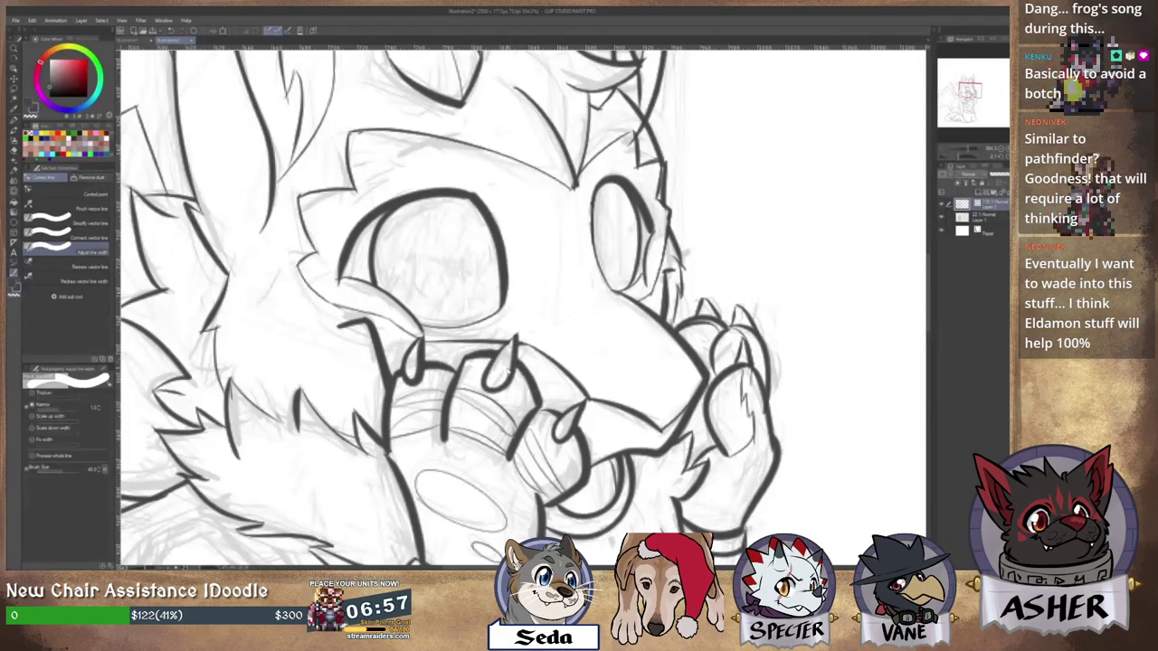
pyautogui.moveTo(509, 371)
pyautogui.mouseDown()
pyautogui.moveTo(489, 371)
pyautogui.moveTo(503, 369)
pyautogui.mouseUp()
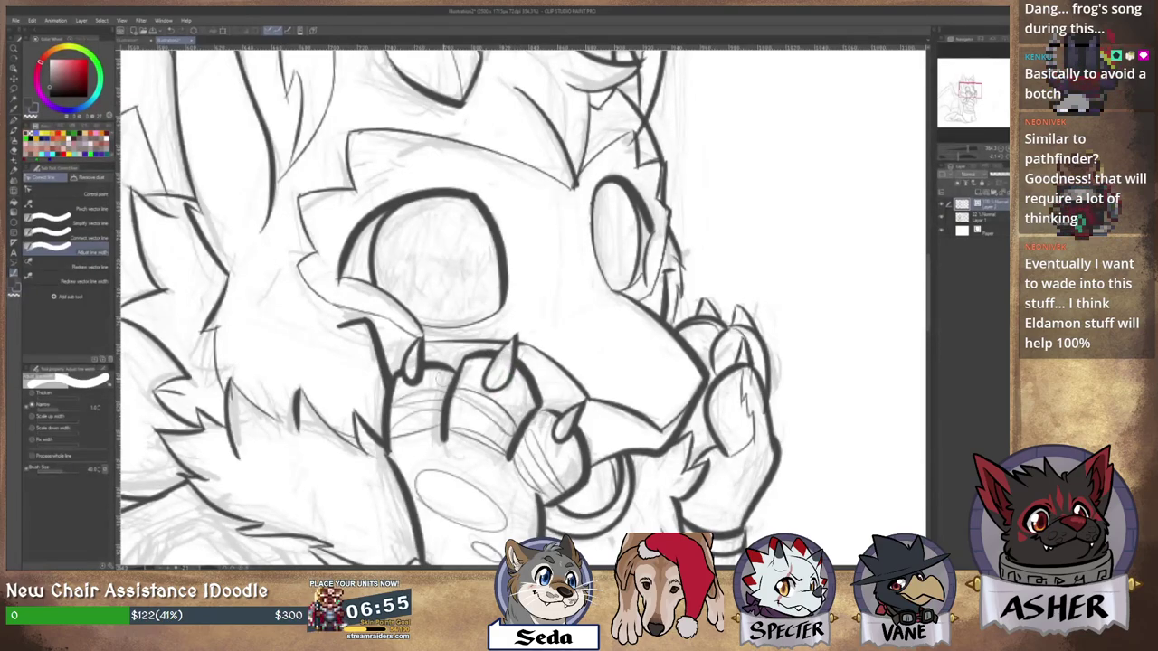
pyautogui.moveTo(420, 381); pyautogui.dragTo(413, 362)
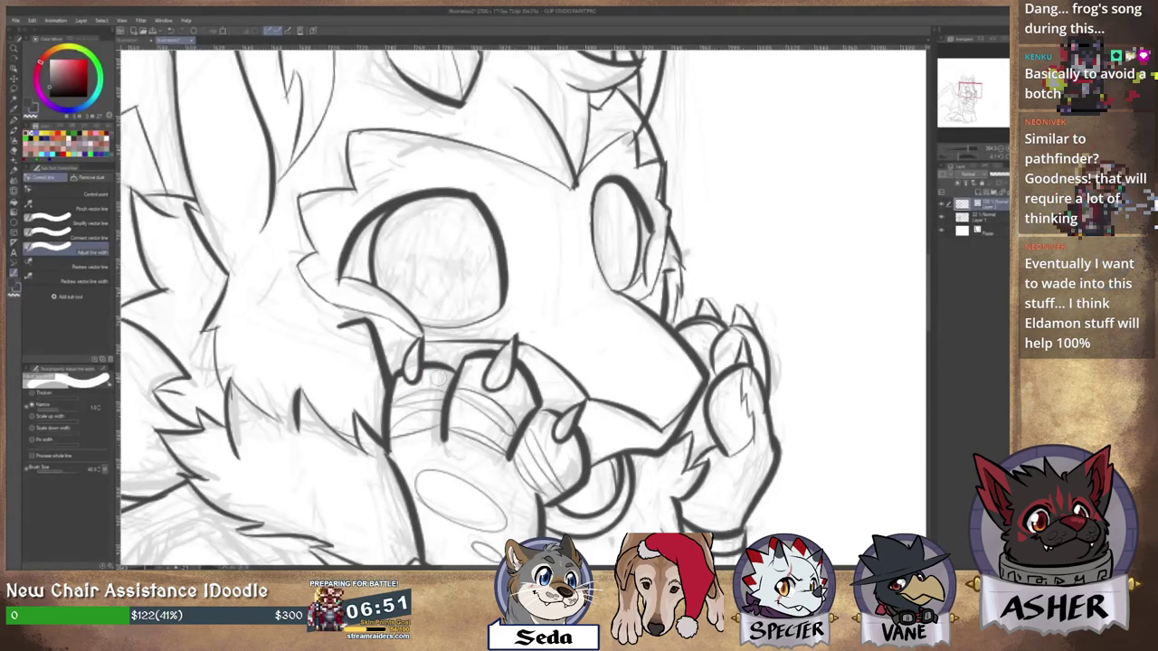
# Ink short fur strokes along the upper edge of the face marking above the near eye.
pyautogui.scroll(-2, 435, 374)
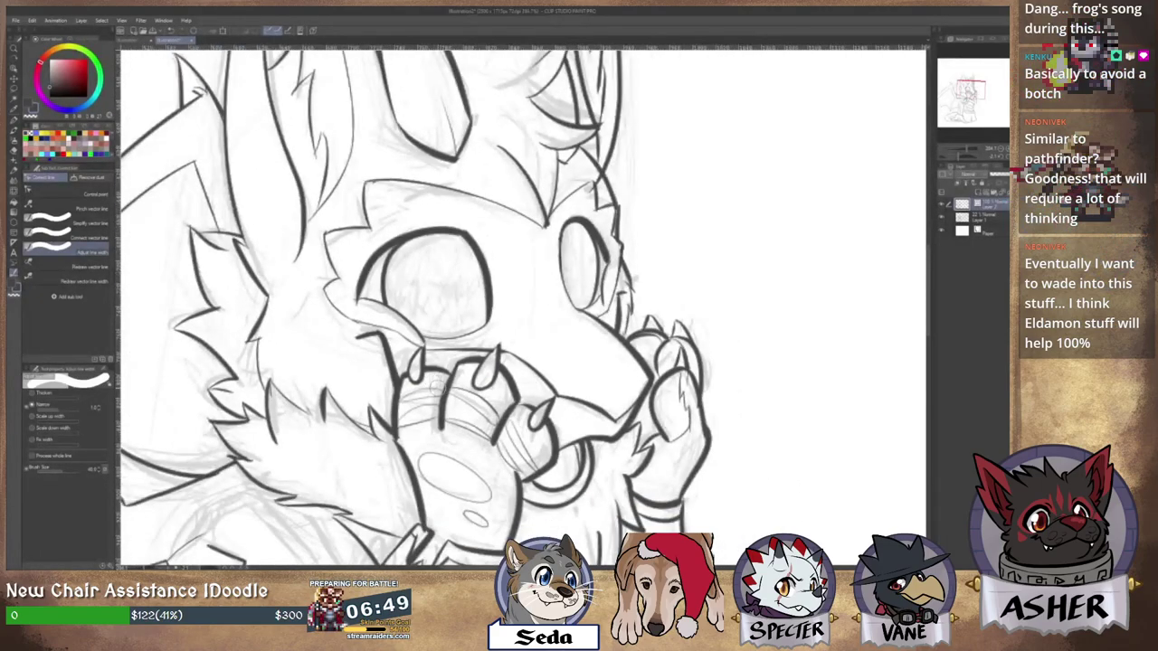
pyautogui.scroll(-4, 436, 308)
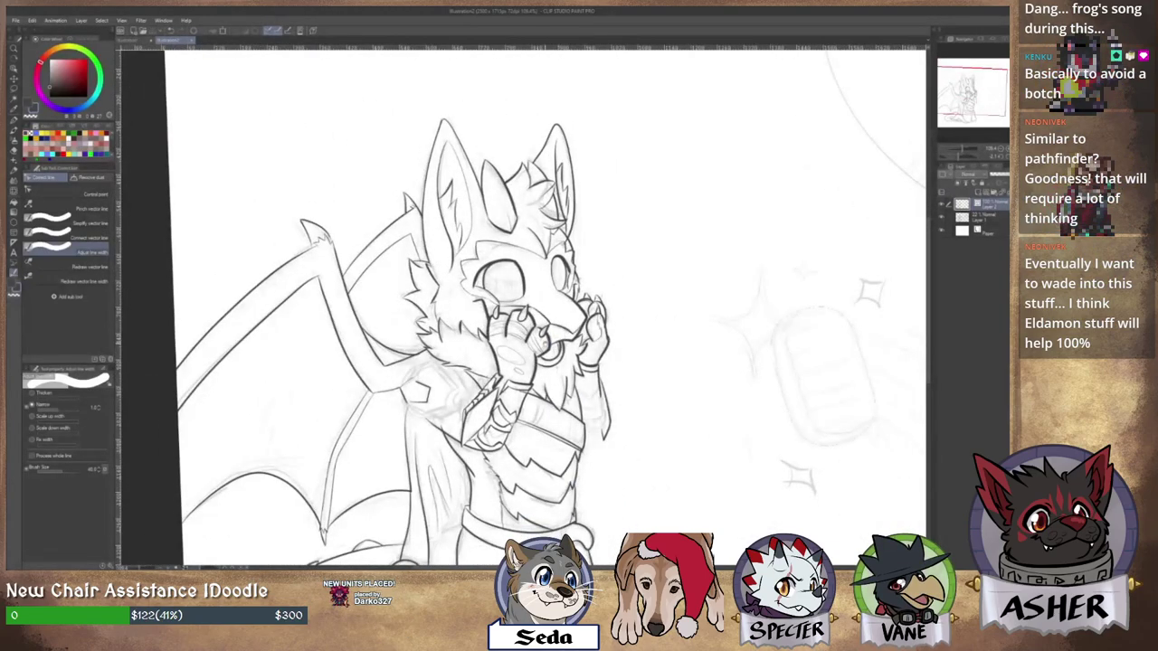
pyautogui.moveTo(544, 348)
pyautogui.mouseDown()
pyautogui.moveTo(578, 313)
pyautogui.moveTo(559, 350)
pyautogui.moveTo(606, 371)
pyautogui.mouseUp()
pyautogui.scroll(4, 592, 328)
pyautogui.scroll(2, 465, 209)
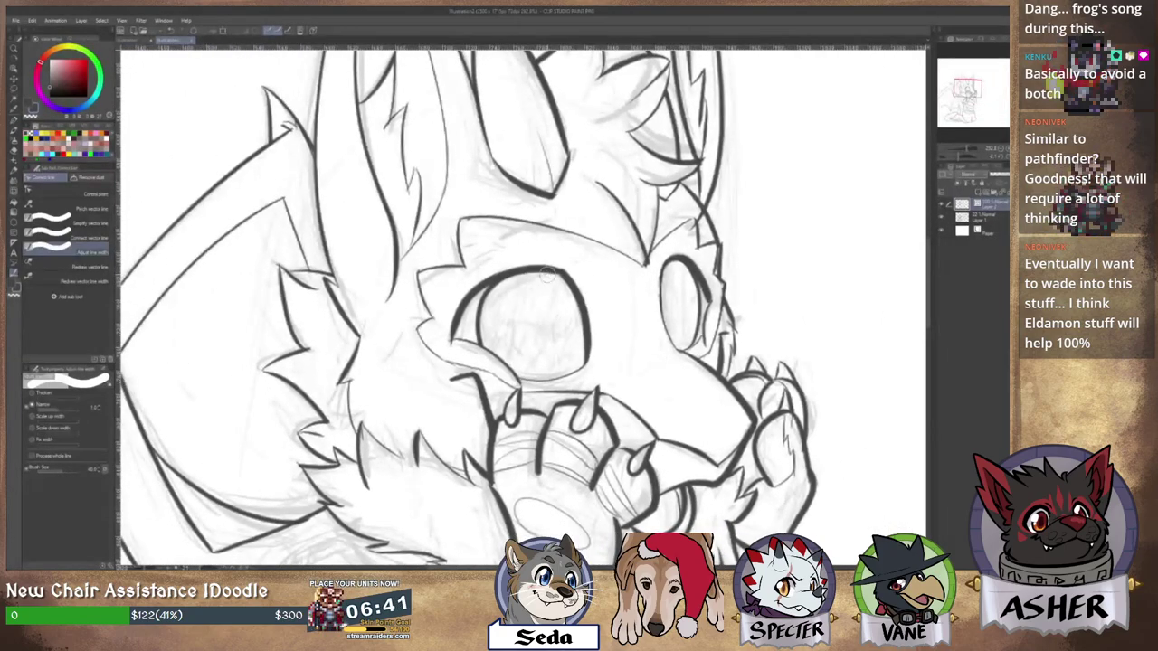
pyautogui.moveTo(465, 209)
pyautogui.mouseDown()
pyautogui.moveTo(483, 200)
pyautogui.moveTo(634, 272)
pyautogui.mouseUp()
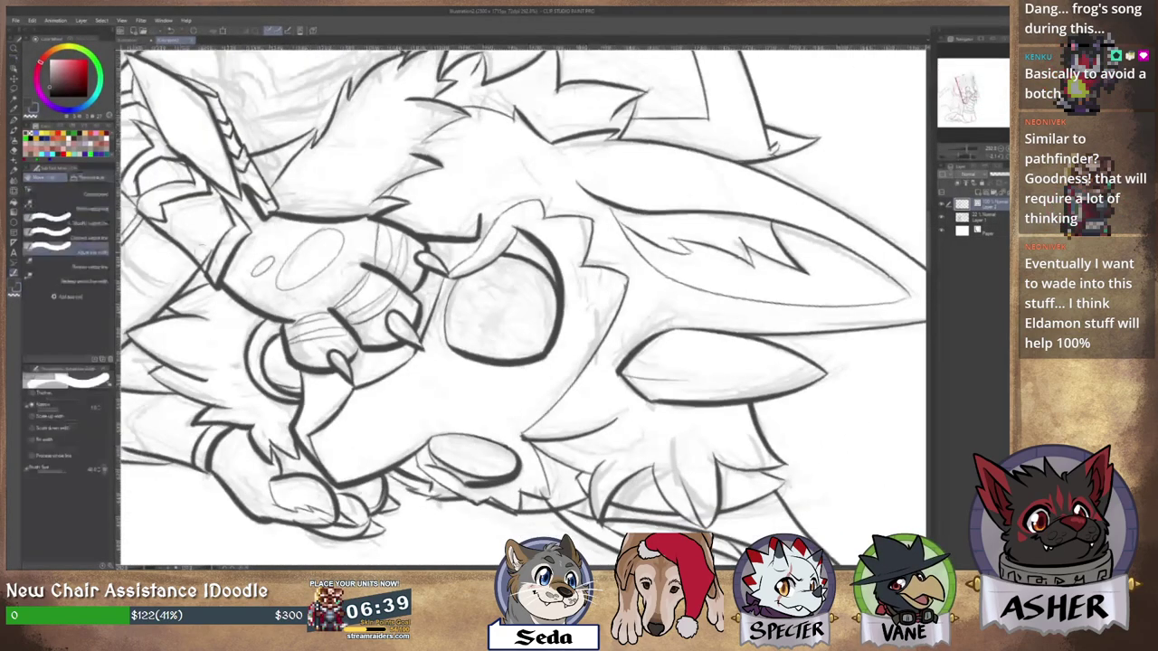
pyautogui.click(15, 124)
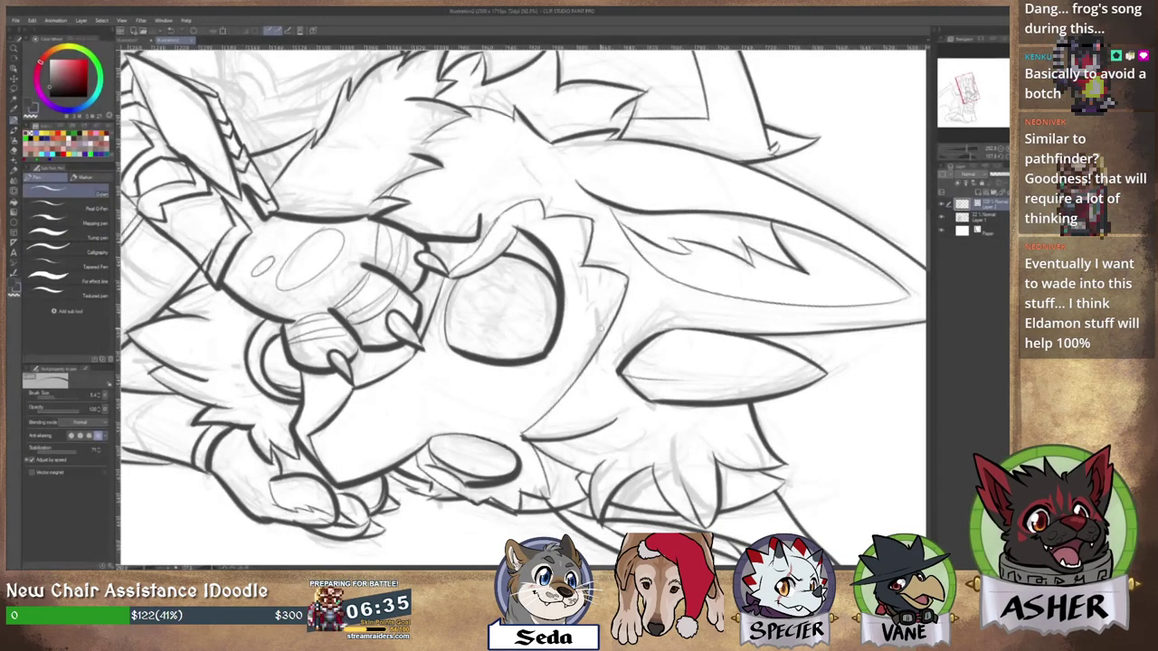
pyautogui.moveTo(598, 332); pyautogui.dragTo(585, 357)
pyautogui.moveTo(595, 297); pyautogui.dragTo(591, 315)
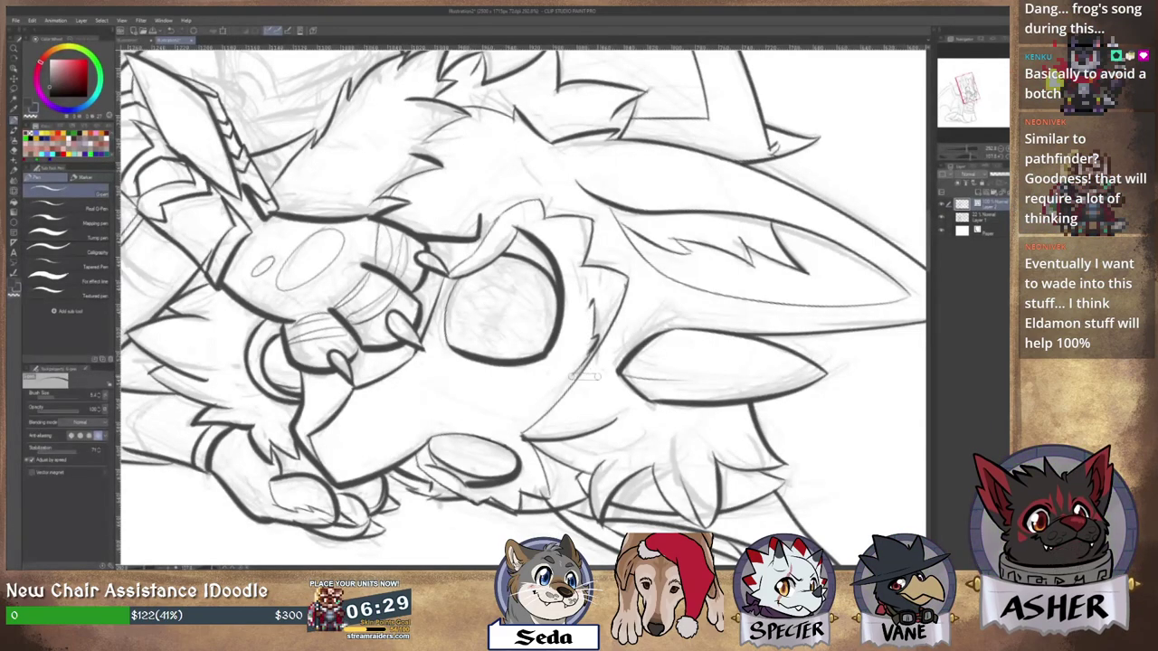
# Examine the inked face from several rotated views and the whole figure for missing or untidy linework.
pyautogui.moveTo(623, 396); pyautogui.dragTo(621, 275)
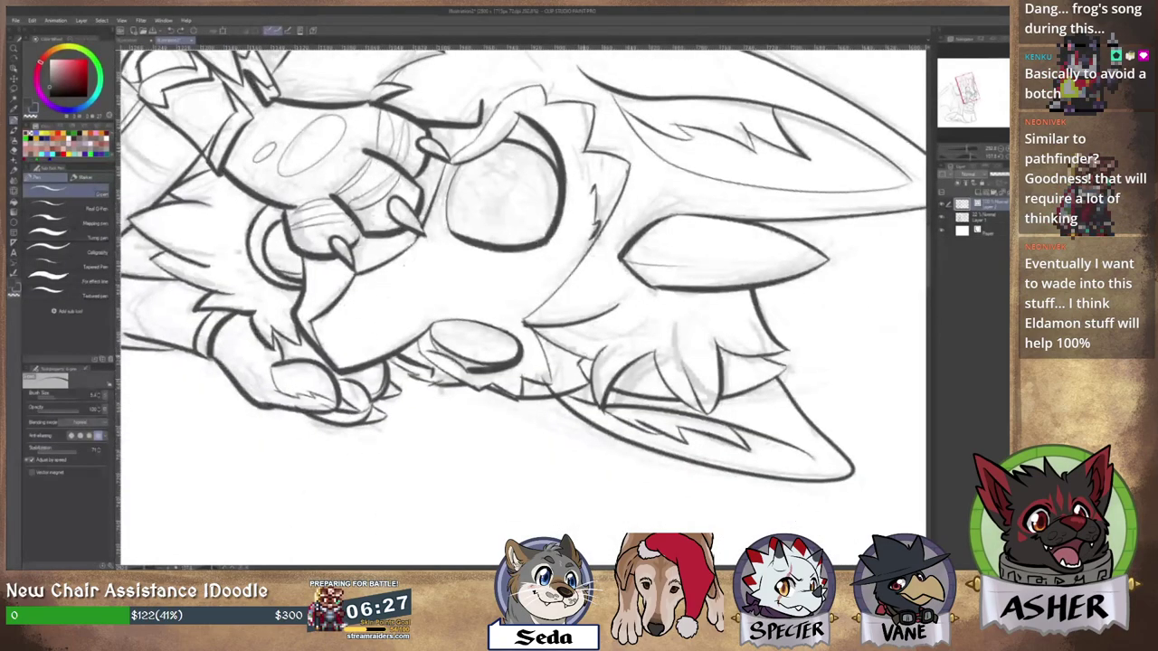
pyautogui.press('r')
pyautogui.moveTo(627, 407); pyautogui.dragTo(444, 144)
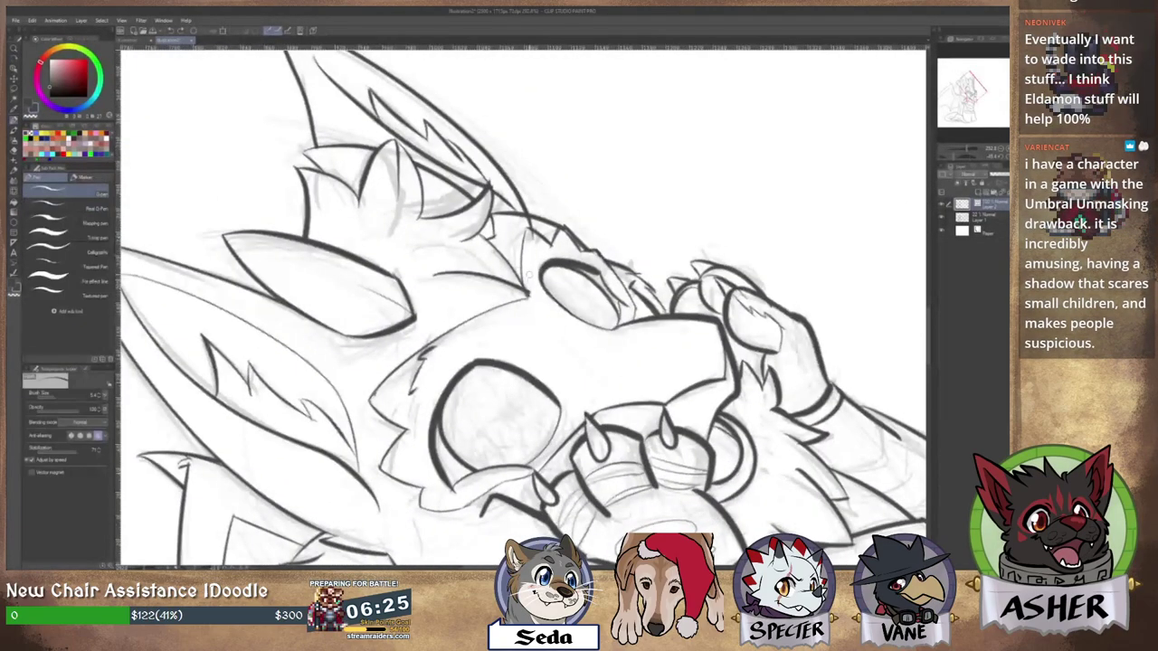
pyautogui.hotkey('shift', 'space')
pyautogui.moveTo(548, 232); pyautogui.dragTo(513, 253)
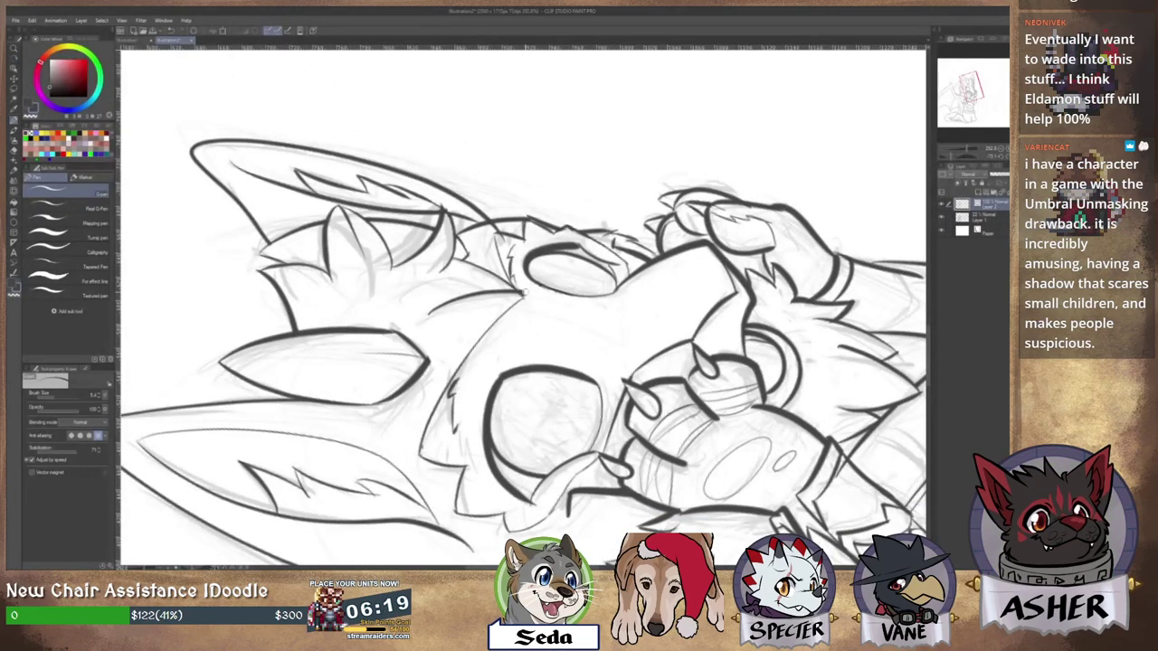
pyautogui.hotkey('shift', 'space')
pyautogui.moveTo(518, 217); pyautogui.dragTo(602, 219)
pyautogui.scroll(-3, 579, 304)
pyautogui.scroll(-3, 593, 274)
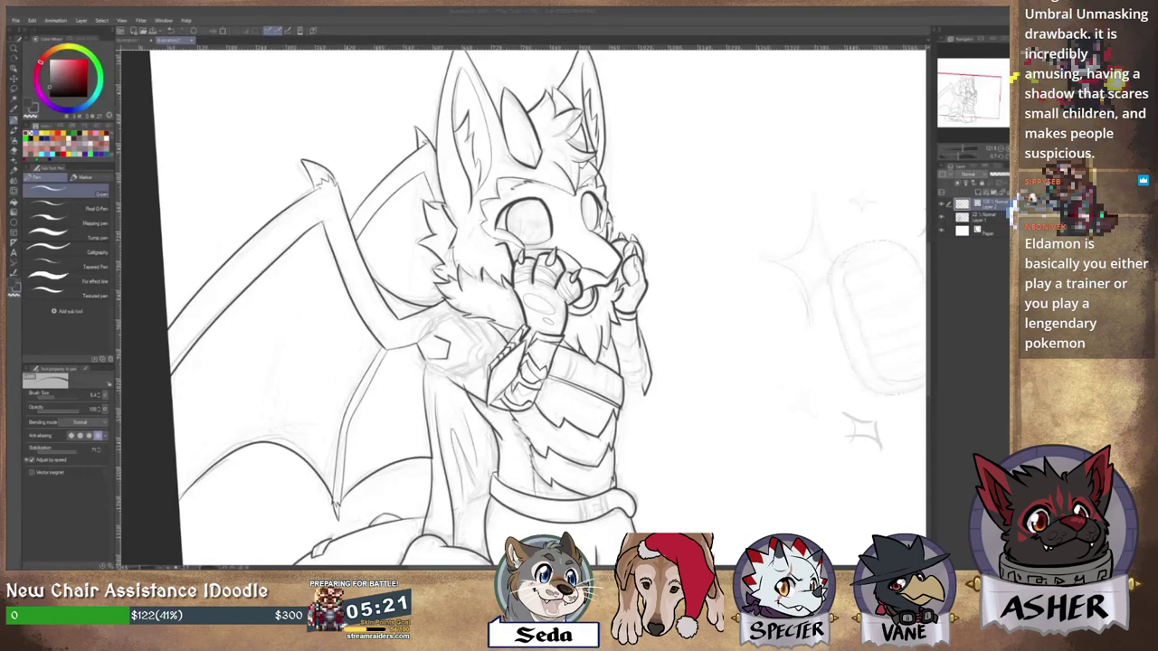
pyautogui.scroll(-3, 720, 352)
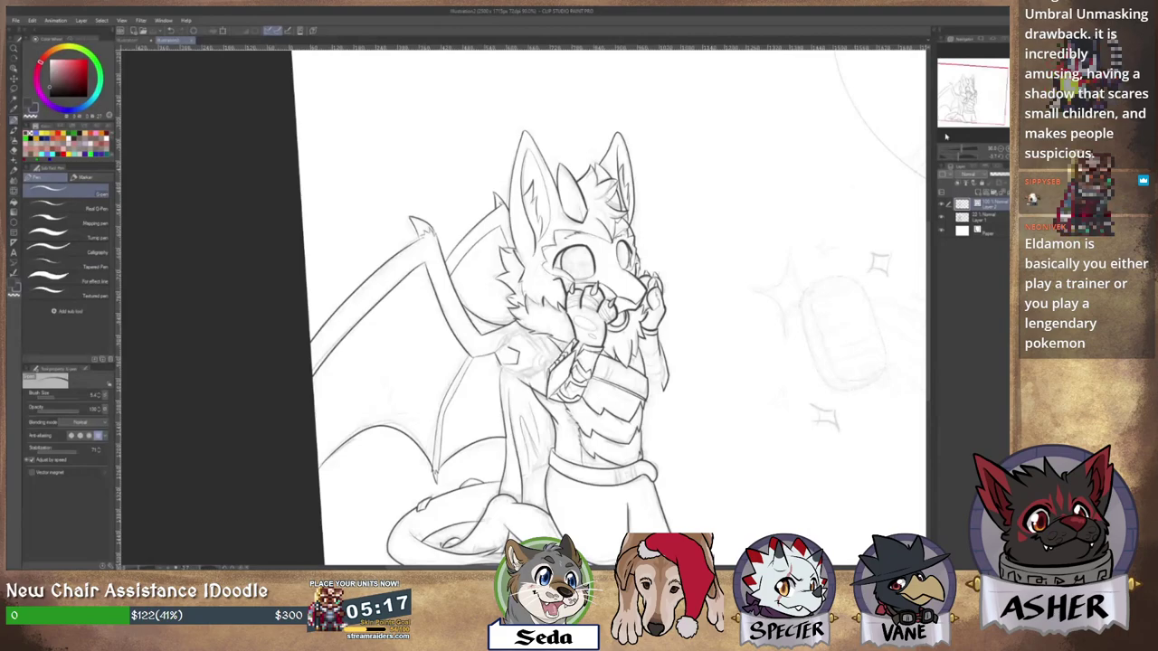
pyautogui.moveTo(726, 307); pyautogui.dragTo(689, 241)
pyautogui.scroll(3, 610, 373)
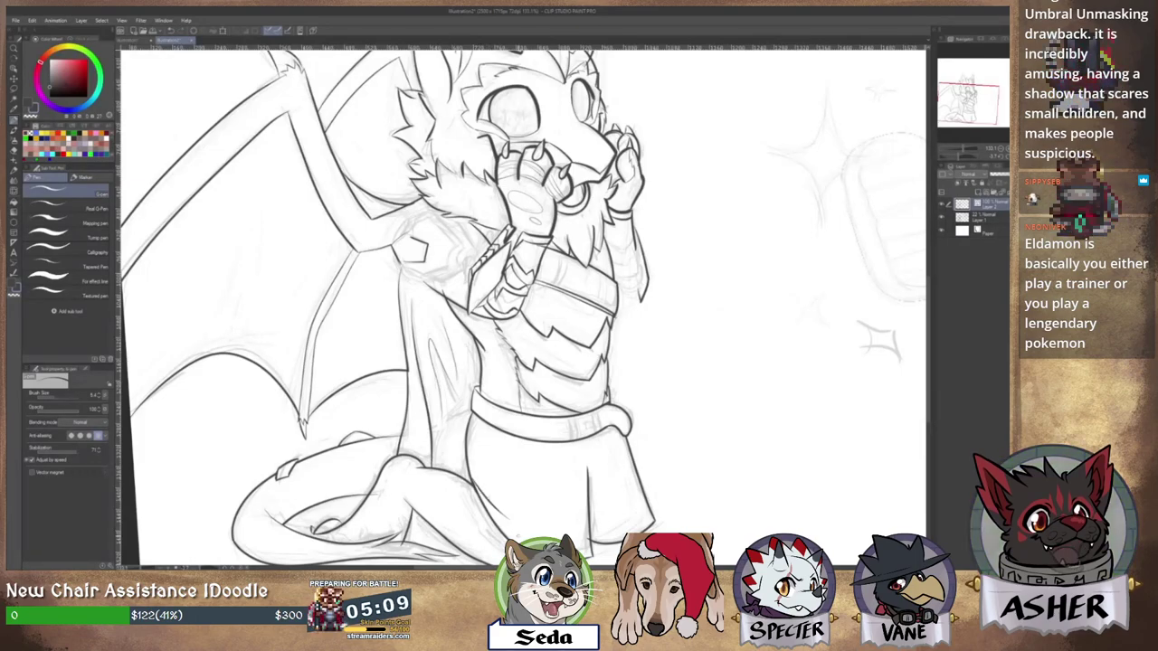
# Ink a short fold line above the skirt's lower hem, and undo the trial erasure of the hem's end.
pyautogui.moveTo(540, 504); pyautogui.dragTo(523, 443)
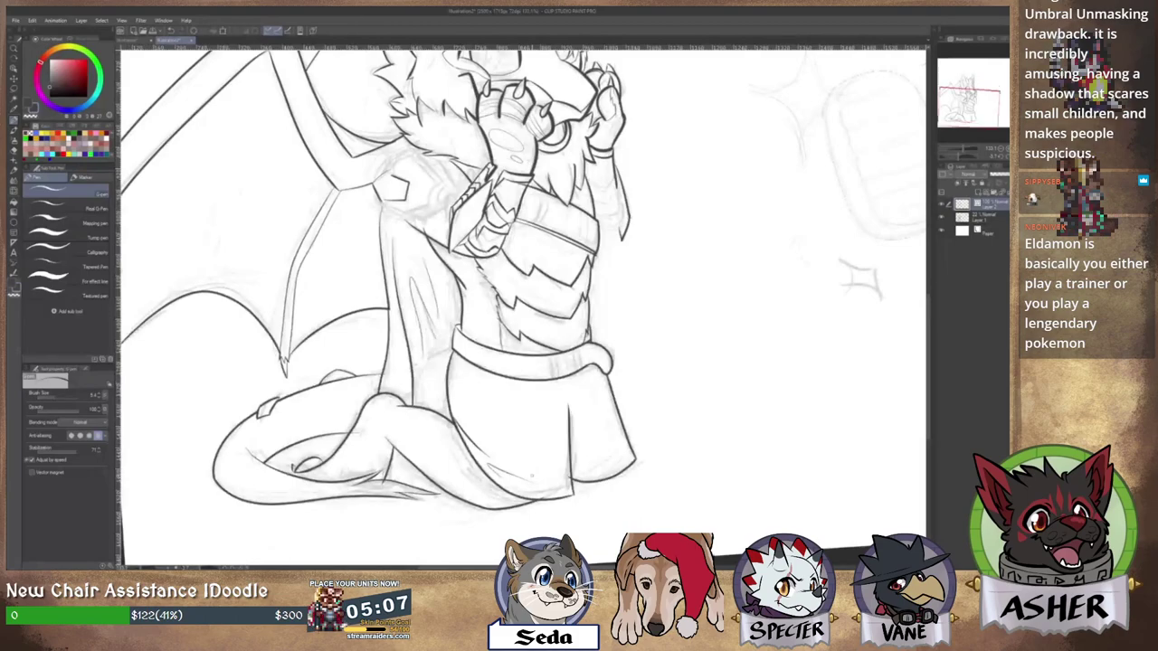
pyautogui.scroll(2, 559, 471)
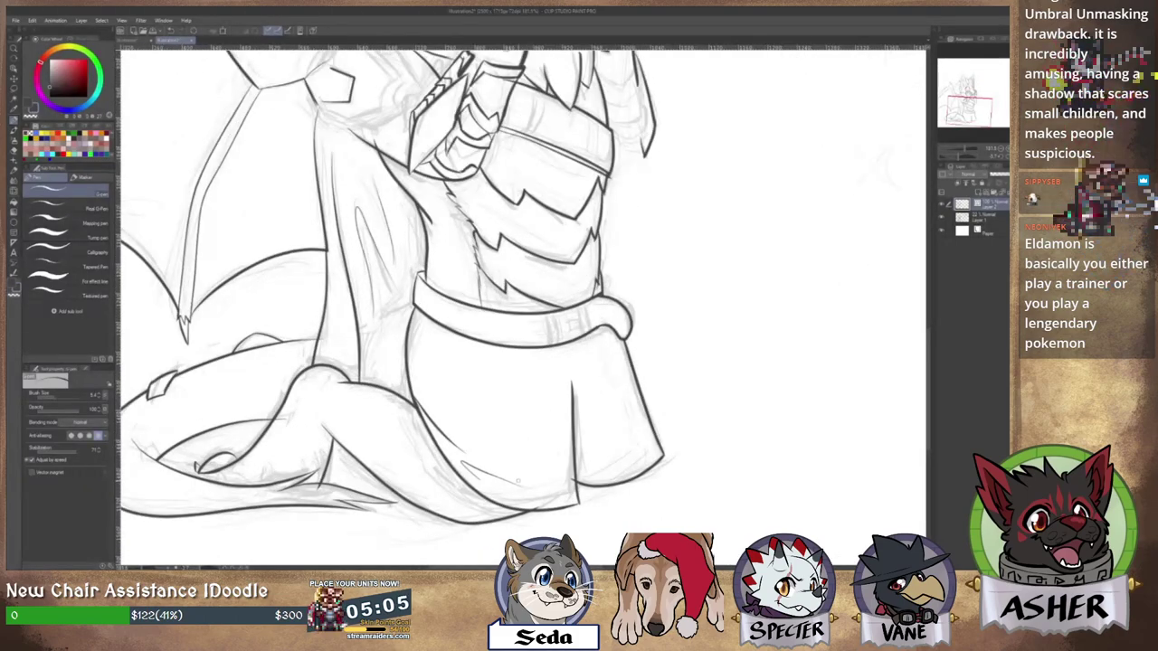
pyautogui.press('e')
pyautogui.moveTo(549, 505); pyautogui.dragTo(538, 507)
pyautogui.hotkey('ctrl', 'z')
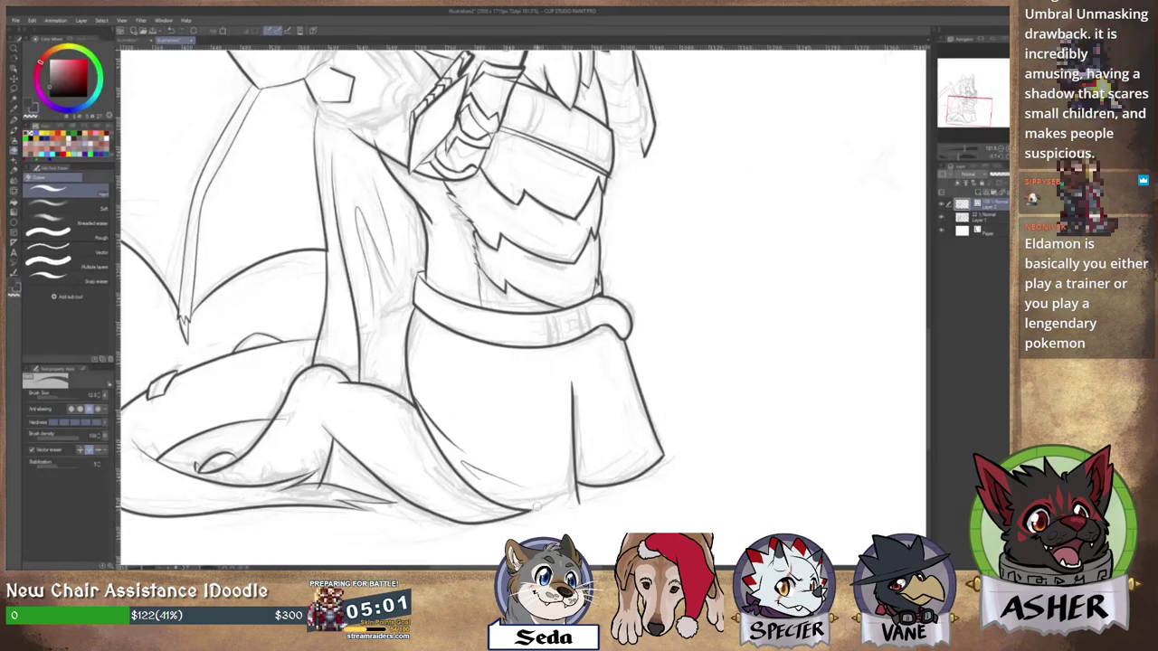
# Erase the short piece of the skirt's back edge where it runs into the thigh outline.
pyautogui.press('p')
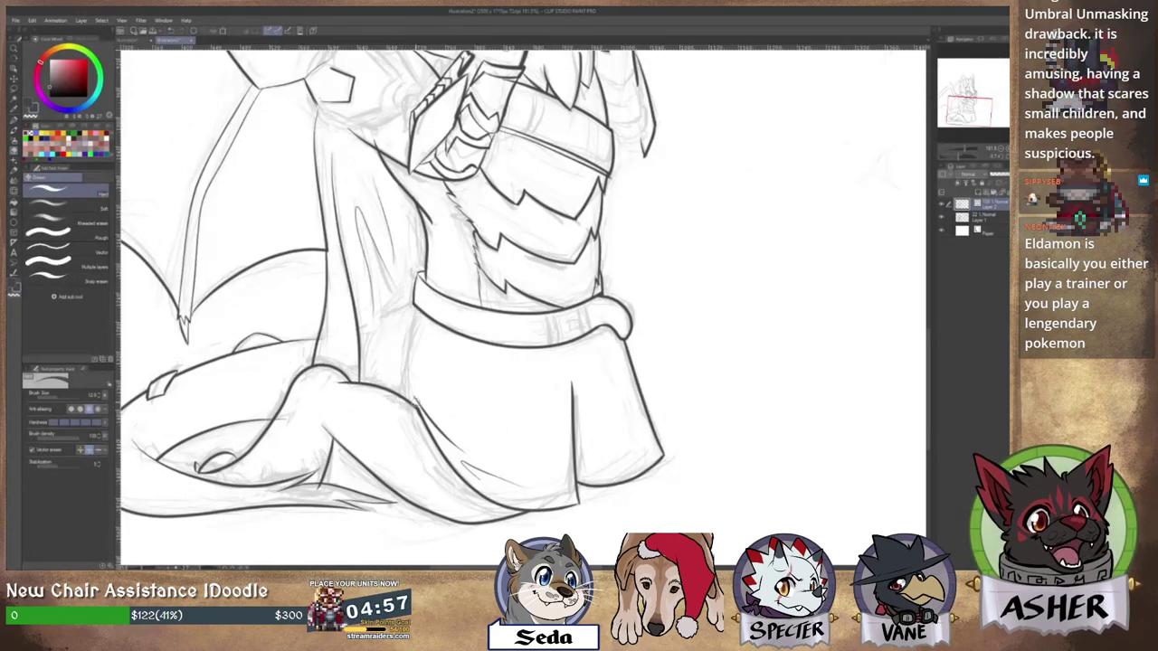
pyautogui.moveTo(416, 307)
pyautogui.mouseDown()
pyautogui.moveTo(418, 408)
pyautogui.moveTo(457, 344)
pyautogui.mouseUp()
pyautogui.scroll(4, 418, 390)
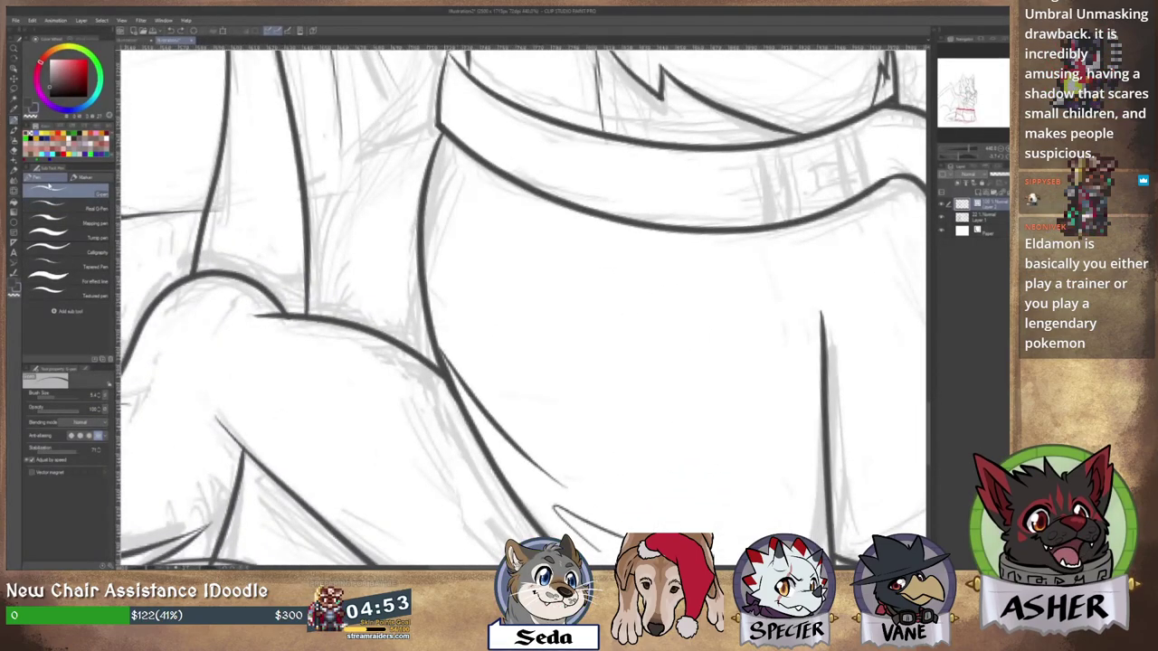
pyautogui.click(15, 152)
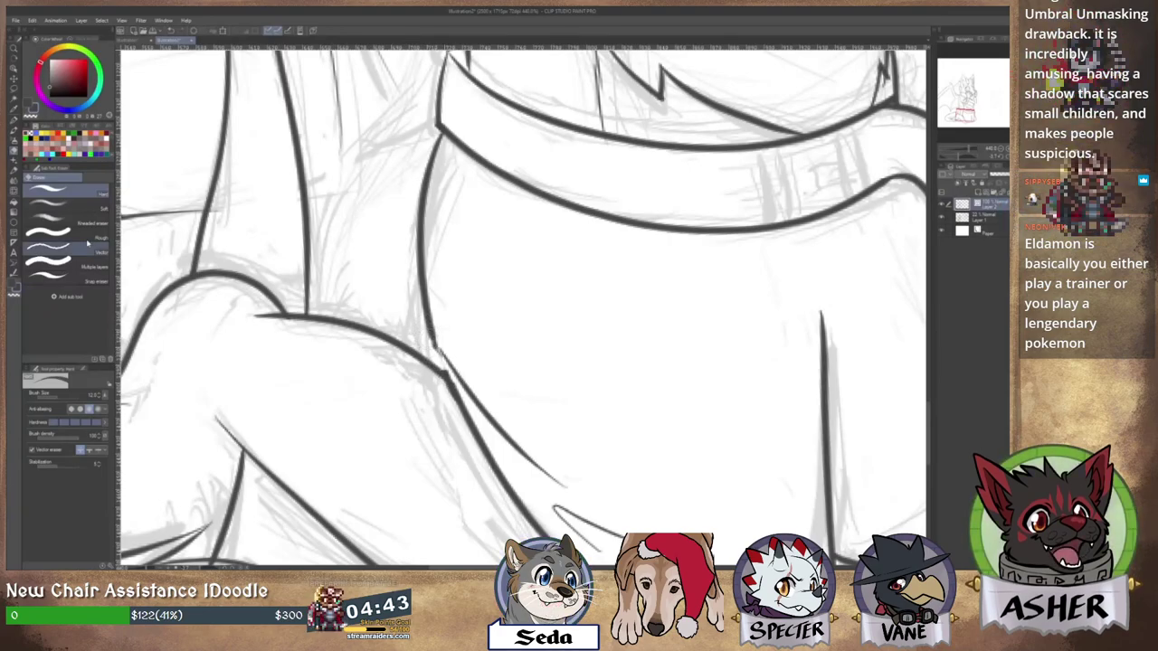
# Ink a thin line from the skirt's back edge down along the thigh, undoing and redrawing it until it fits.
pyautogui.click(14, 126)
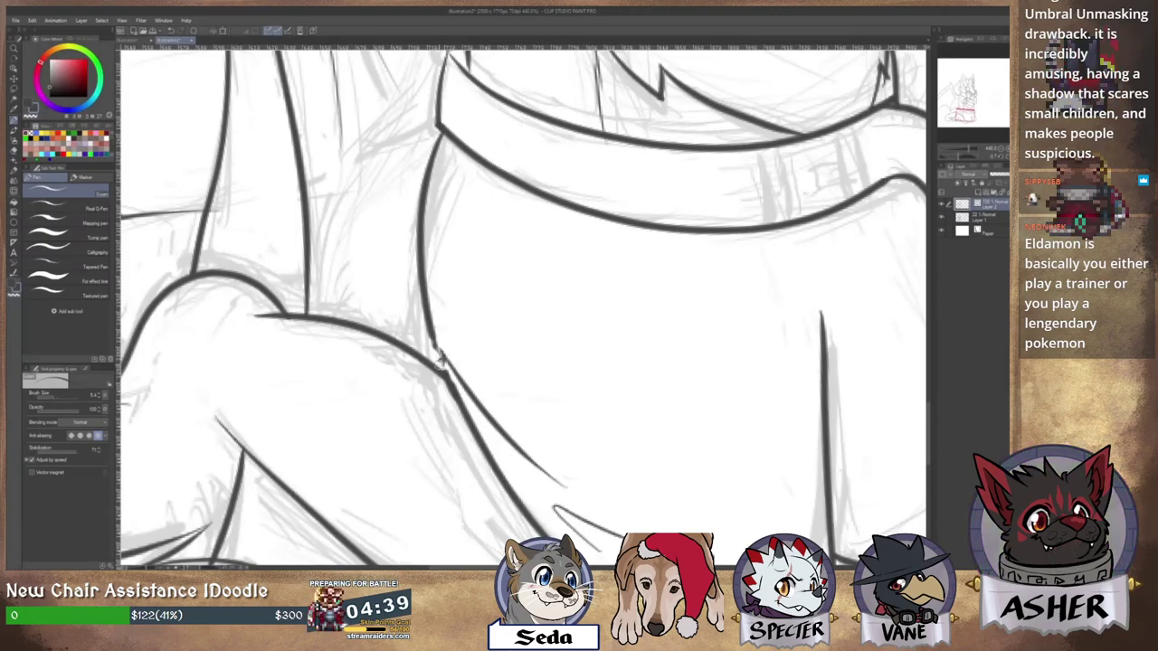
pyautogui.moveTo(443, 362); pyautogui.dragTo(526, 483)
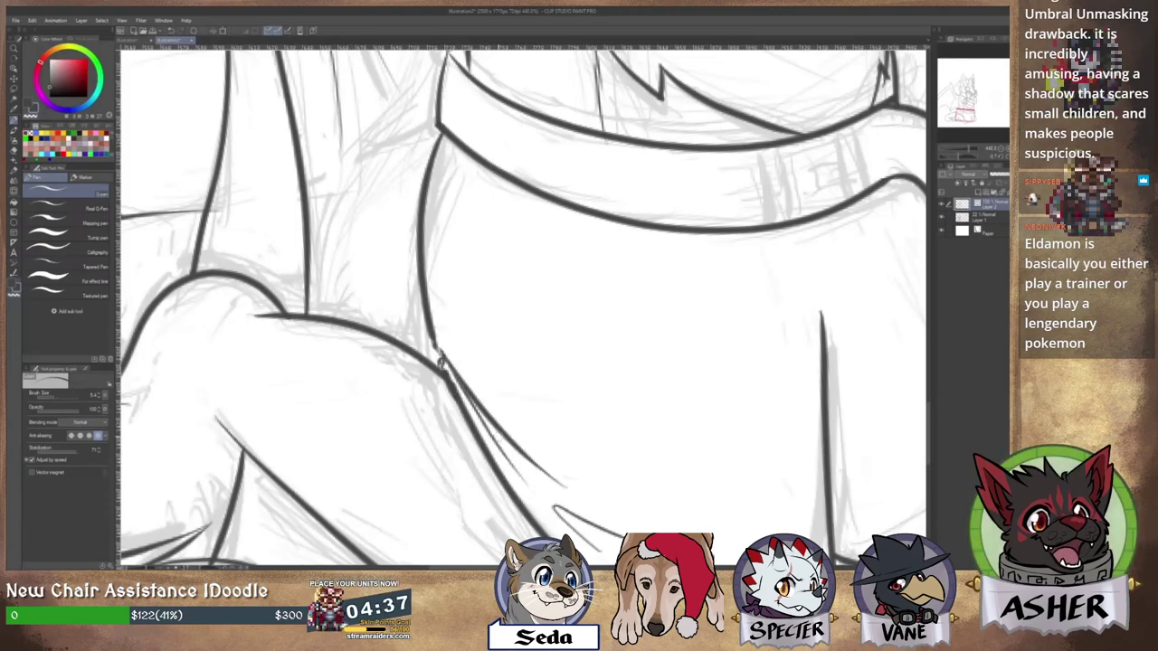
pyautogui.hotkey('ctrl', 'z')
pyautogui.moveTo(449, 369); pyautogui.dragTo(529, 509)
pyautogui.hotkey('ctrl', 'z')
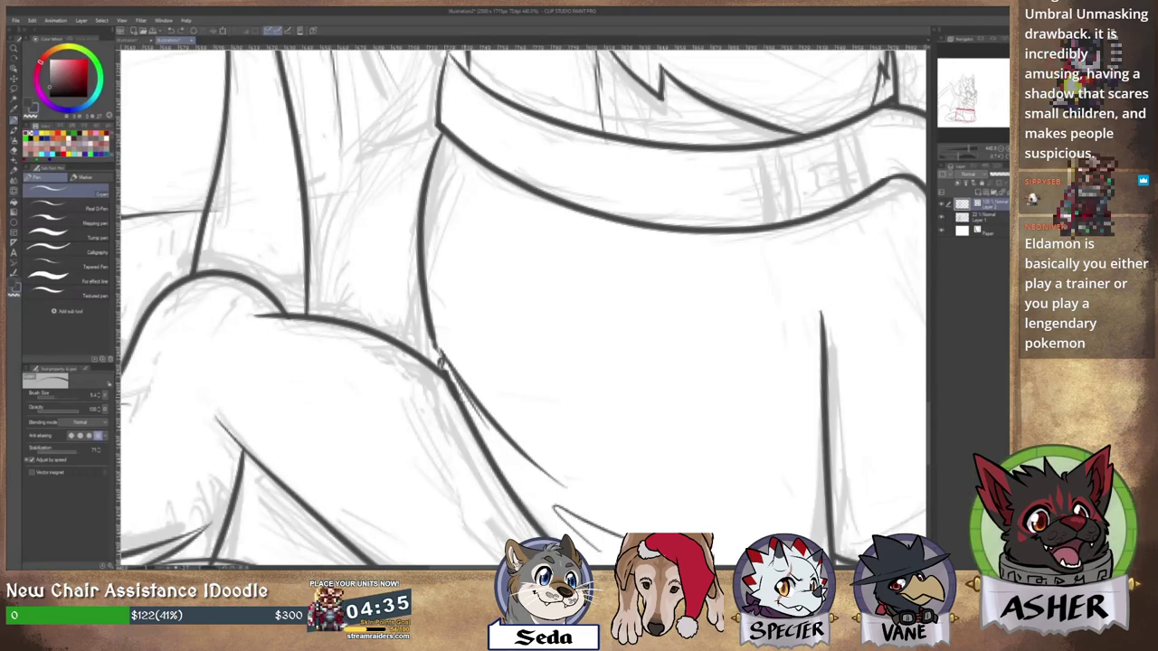
pyautogui.hotkey('ctrl', 'z')
pyautogui.moveTo(443, 364); pyautogui.dragTo(543, 523)
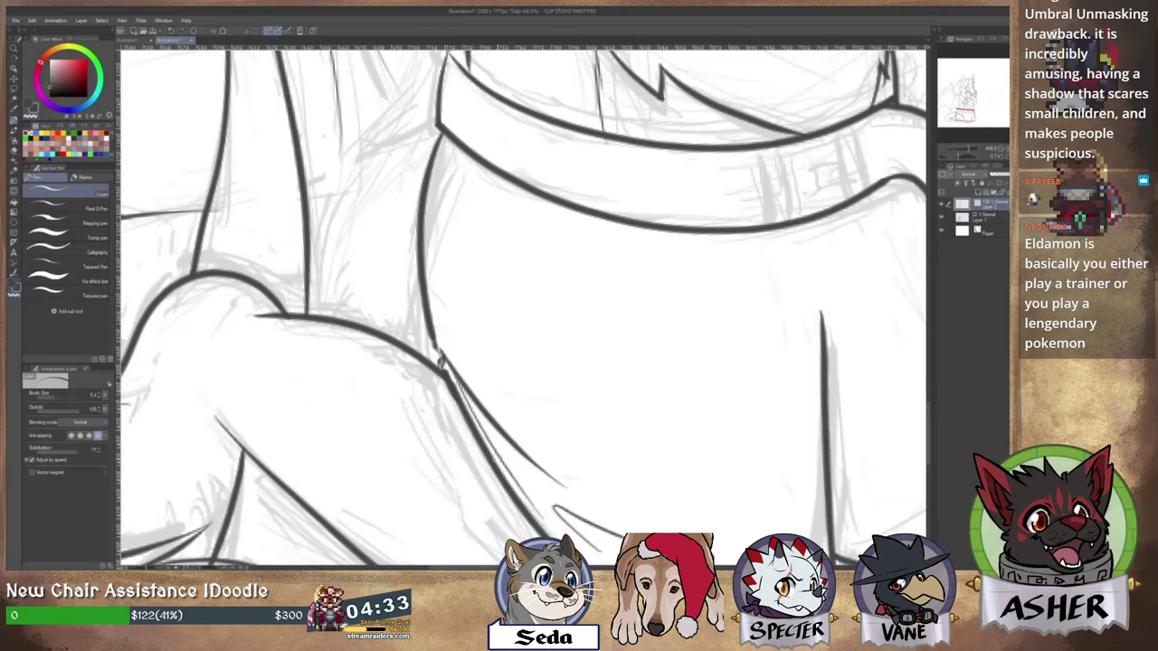
# Clean up and close the join between the skirt's back edge and the thigh outline.
pyautogui.scroll(-5, 575, 396)
pyautogui.moveTo(654, 310); pyautogui.dragTo(559, 297)
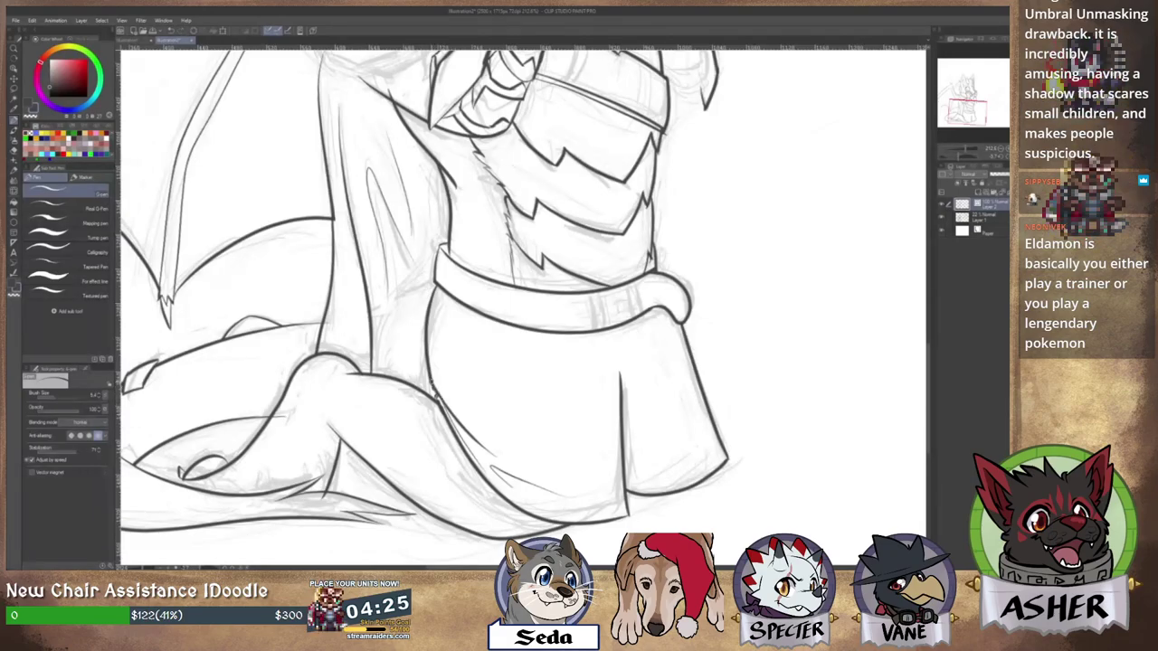
pyautogui.press('e')
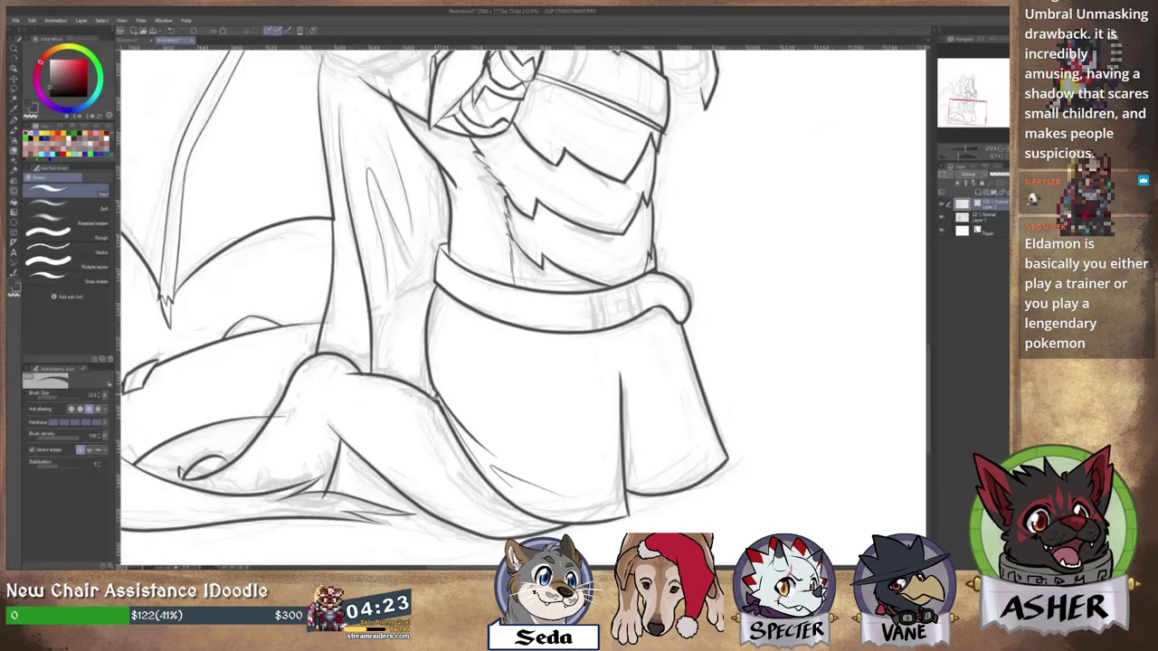
pyautogui.press('p')
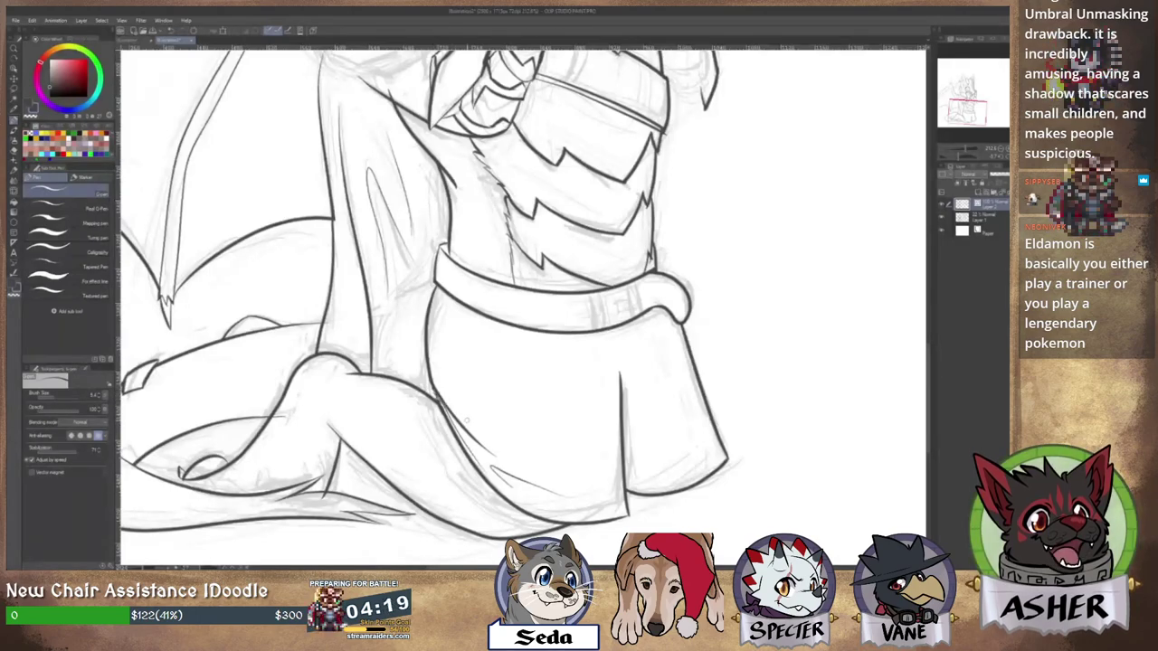
# Rework the belt's upper back corner into a small curved rim, and undo the trial inner line along the belt.
pyautogui.moveTo(664, 404); pyautogui.dragTo(653, 459)
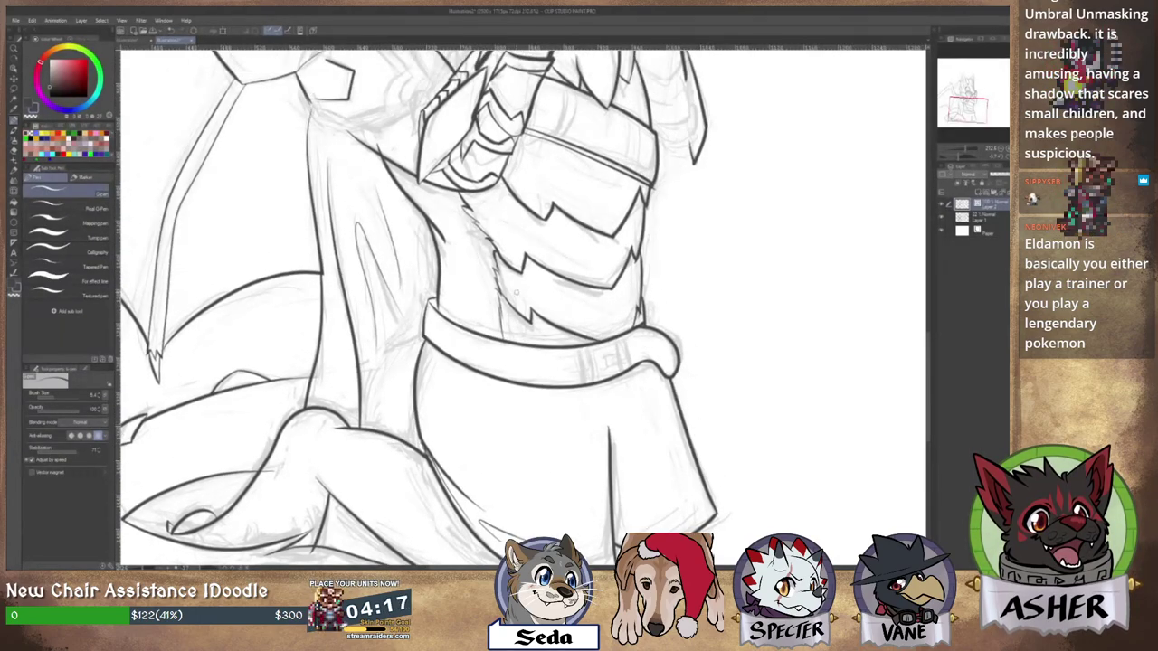
pyautogui.scroll(3, 398, 317)
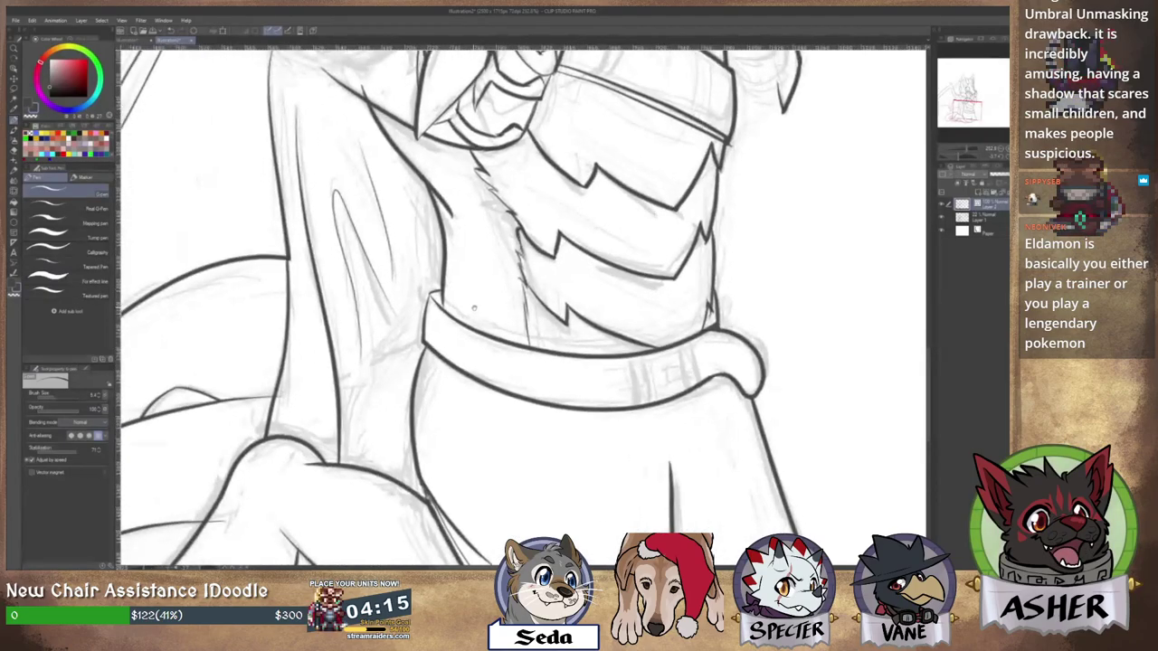
pyautogui.moveTo(473, 314); pyautogui.dragTo(503, 352)
pyautogui.moveTo(633, 245); pyautogui.dragTo(564, 369)
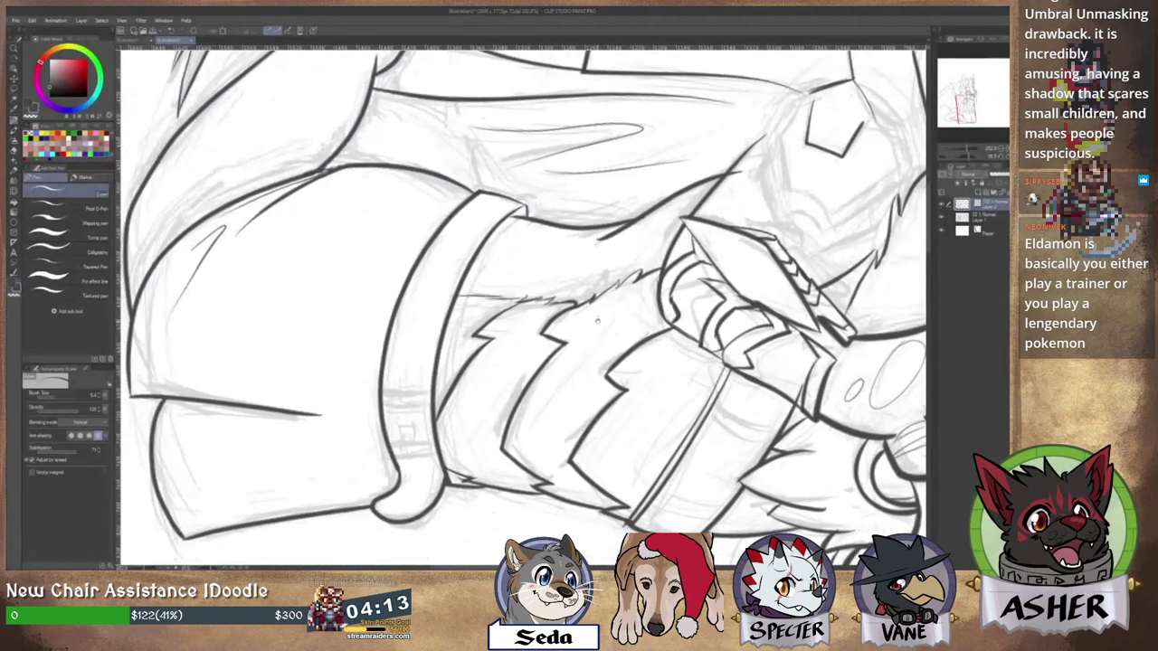
pyautogui.moveTo(633, 407); pyautogui.dragTo(672, 299)
pyautogui.moveTo(585, 327); pyautogui.dragTo(580, 312)
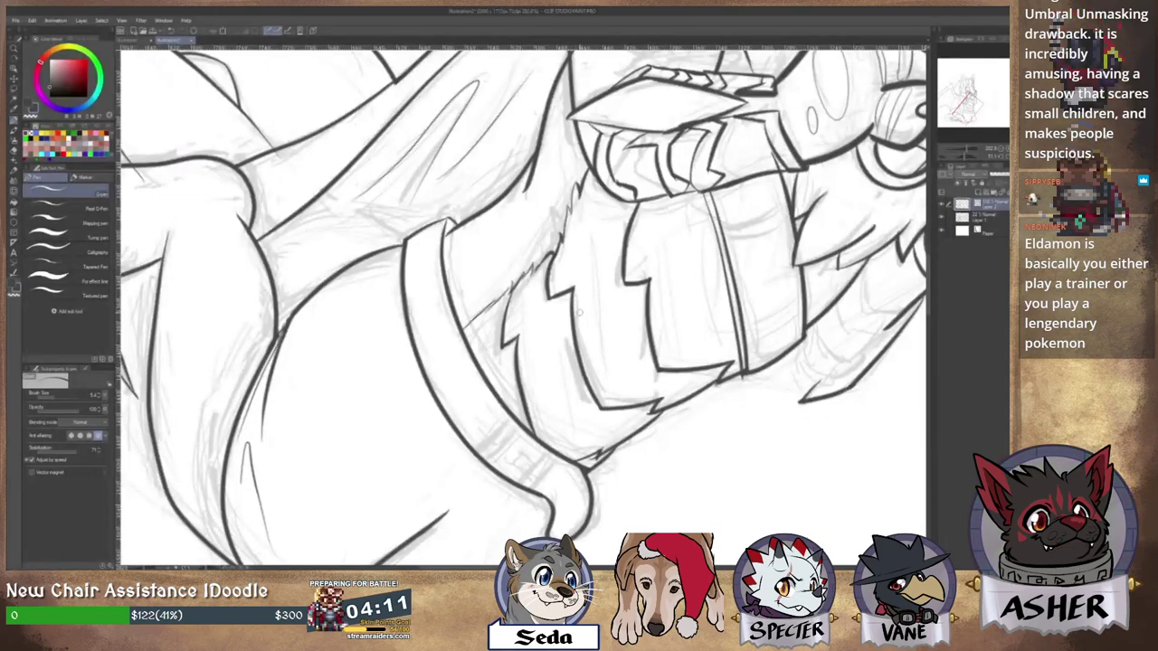
pyautogui.press('e')
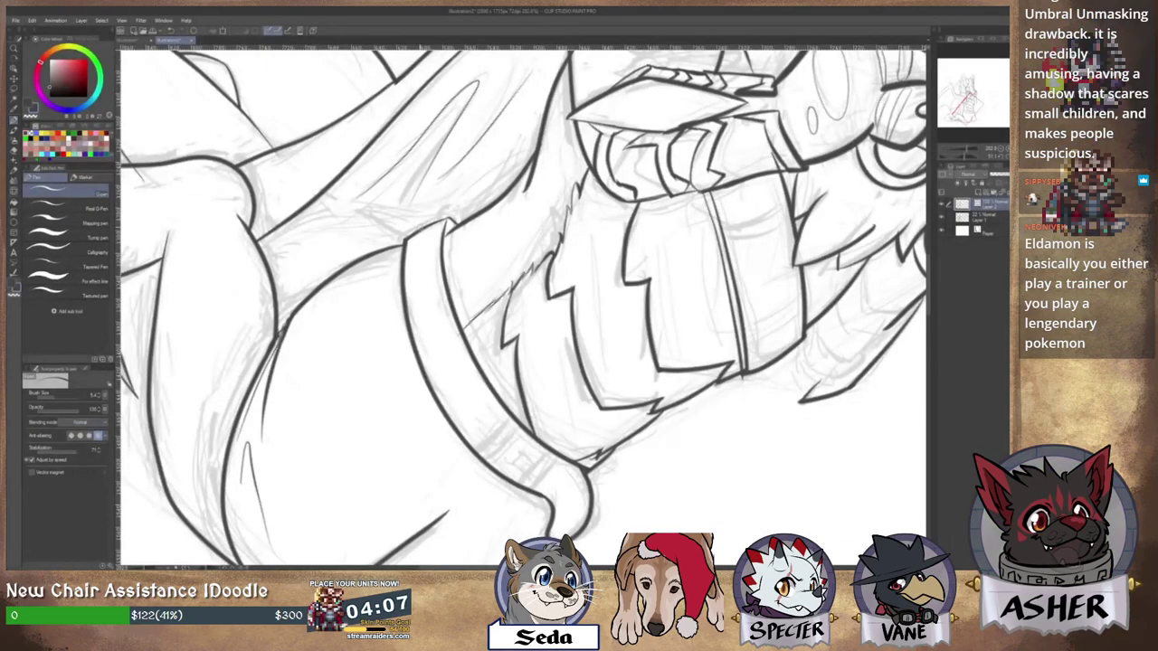
pyautogui.press('p')
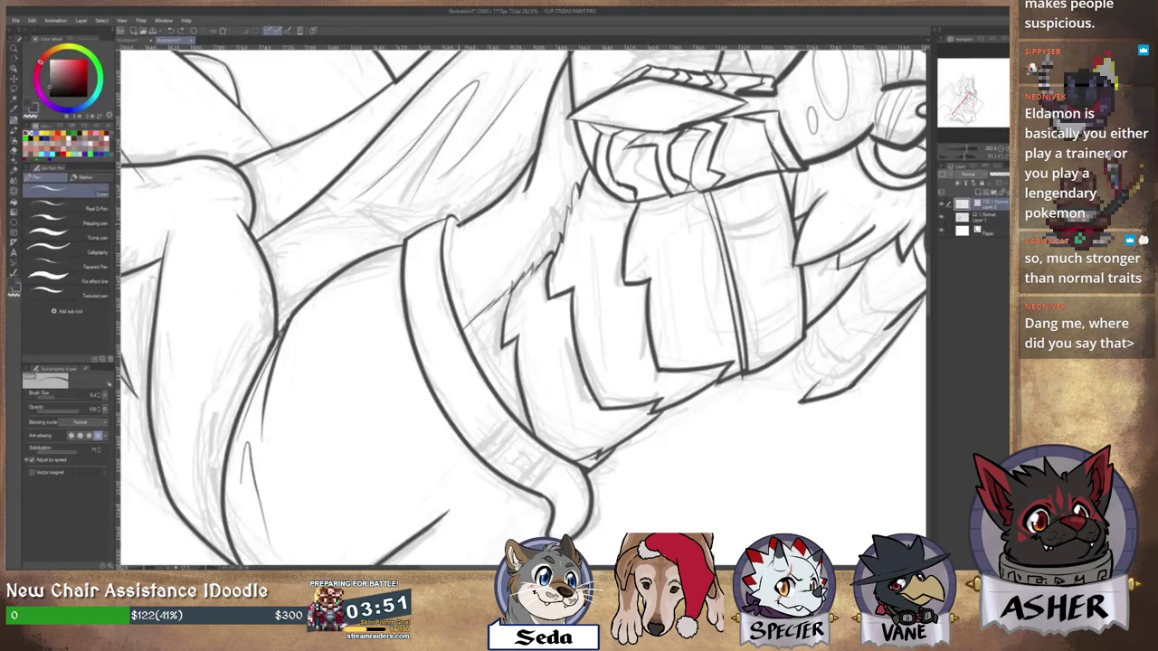
pyautogui.moveTo(448, 249); pyautogui.dragTo(462, 300)
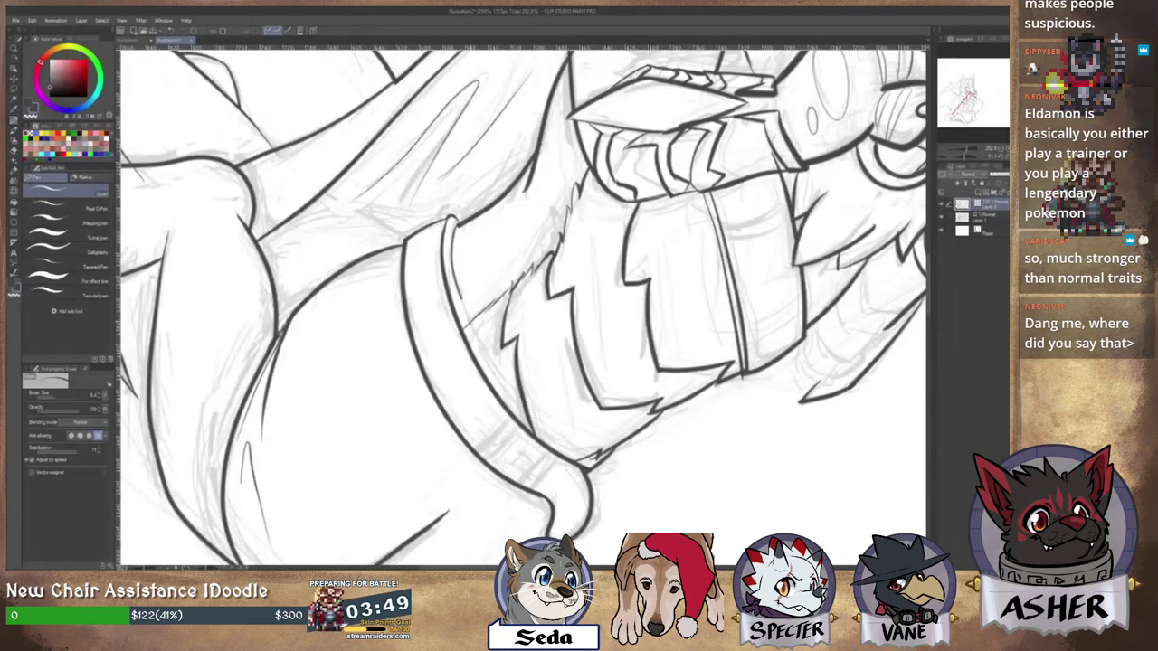
pyautogui.hotkey('ctrl', 'z')
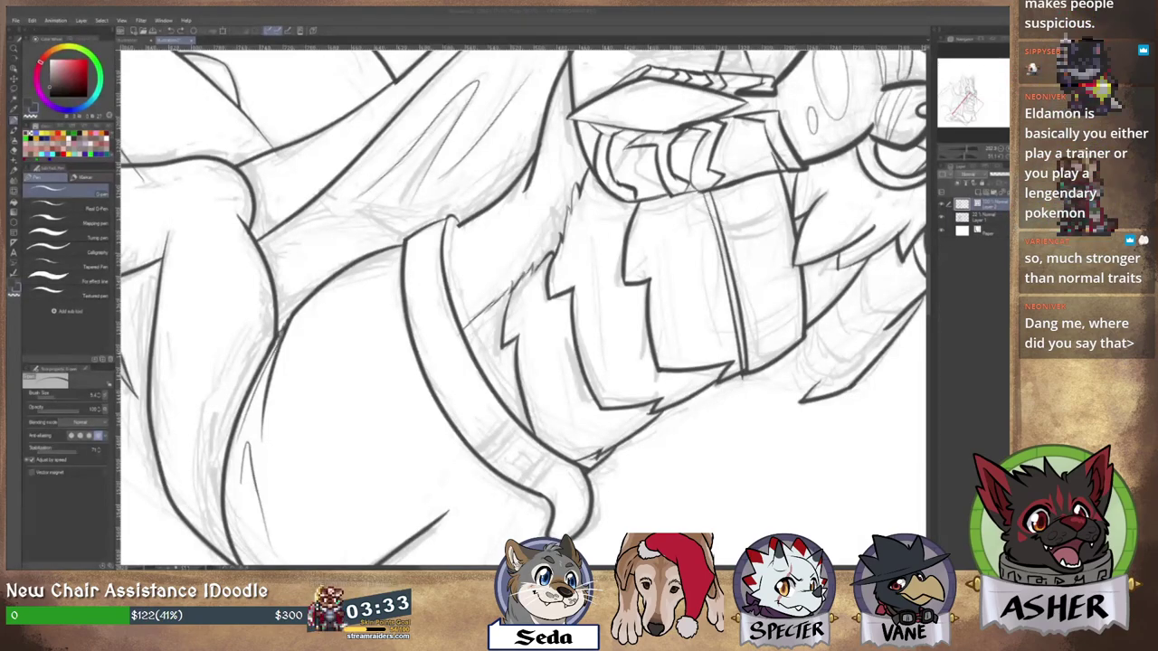
# Ink an inner line parallel to the belt's upper edge from the back rim to the front, undoing and redrawing it until it fits.
pyautogui.moveTo(552, 272); pyautogui.dragTo(522, 341)
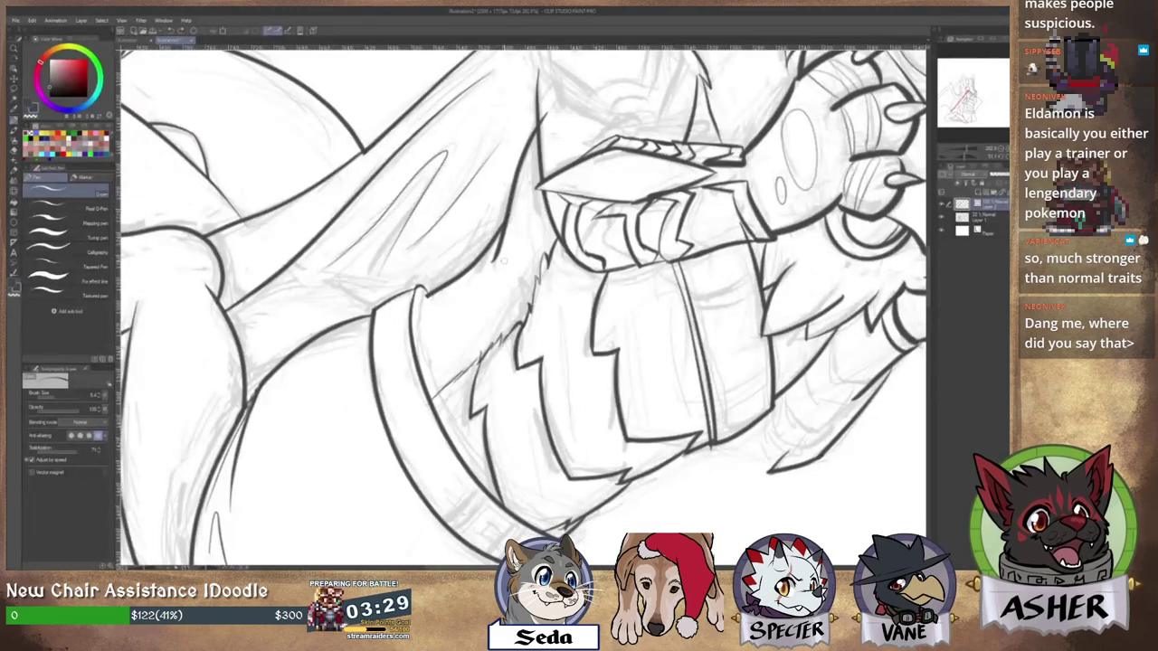
pyautogui.press('e')
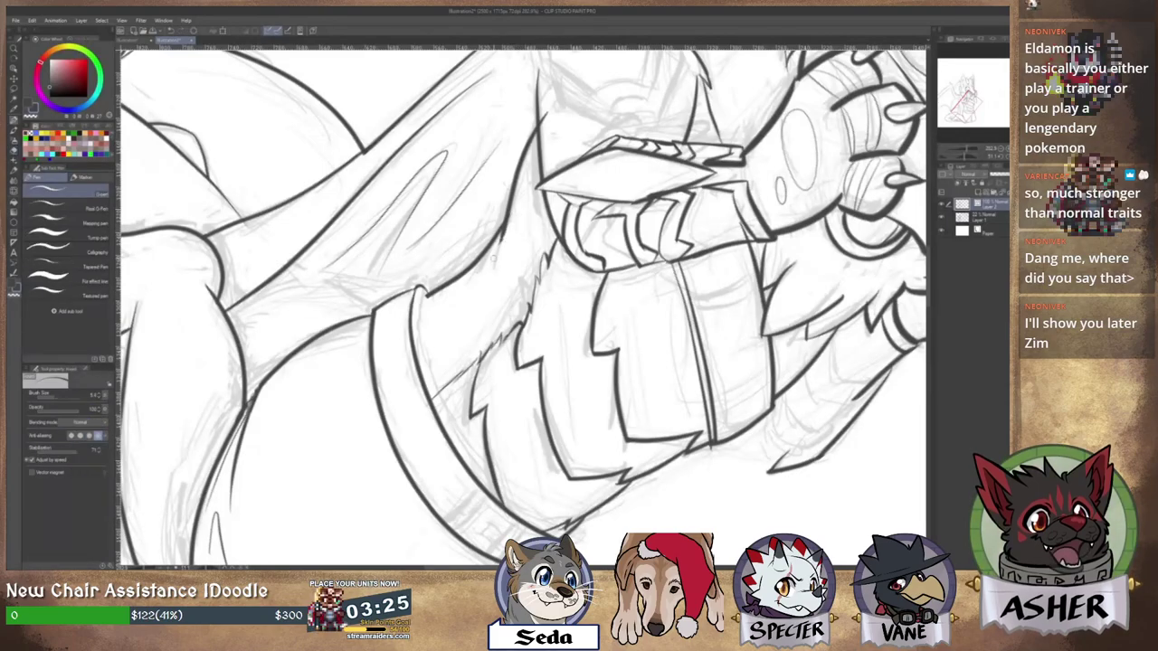
pyautogui.press('p')
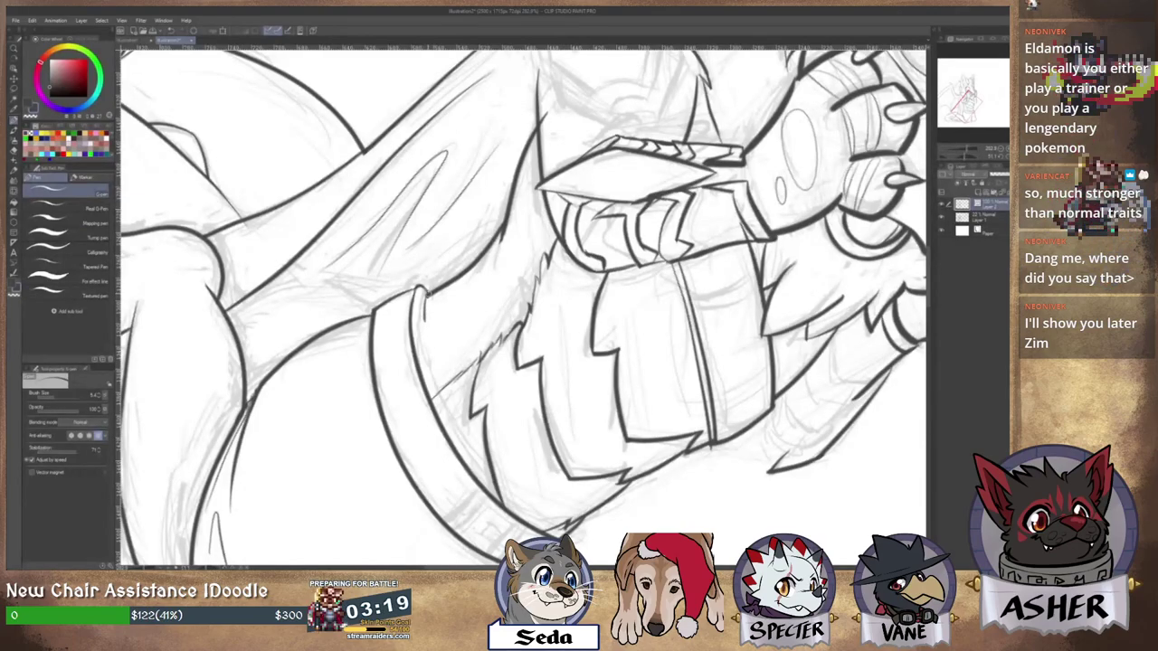
pyautogui.moveTo(424, 300); pyautogui.dragTo(456, 427)
pyautogui.hotkey('ctrl', 'z')
pyautogui.hotkey('ctrl', 'z')
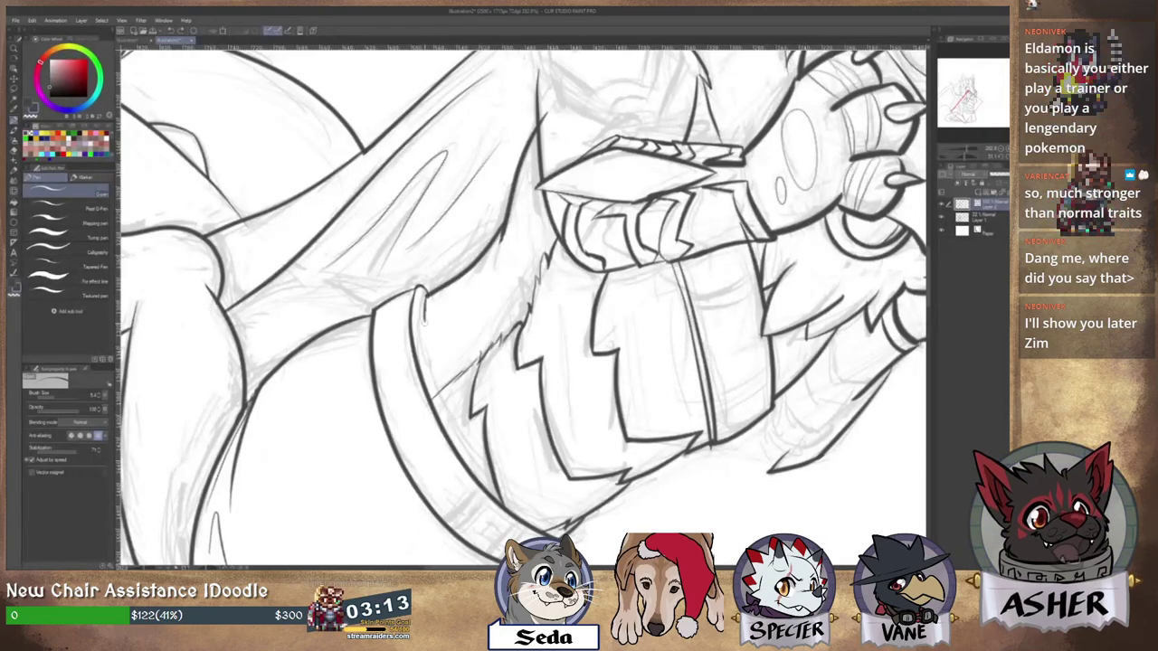
pyautogui.moveTo(422, 322); pyautogui.dragTo(457, 418)
pyautogui.hotkey('ctrl', 'z')
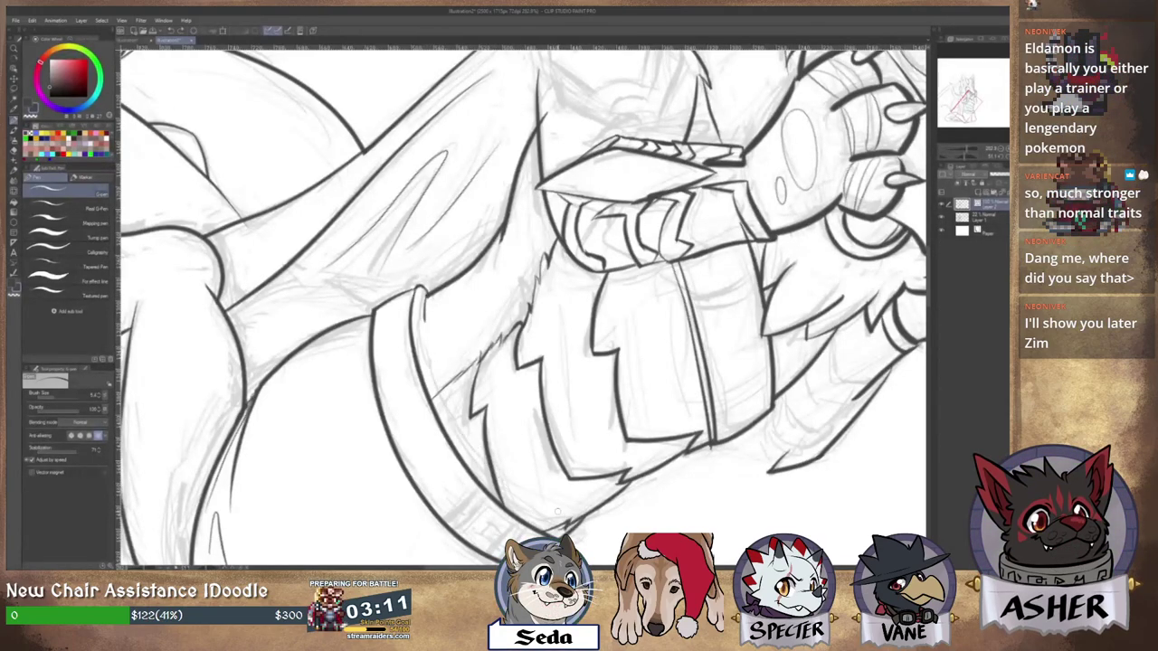
pyautogui.moveTo(436, 354); pyautogui.dragTo(398, 307)
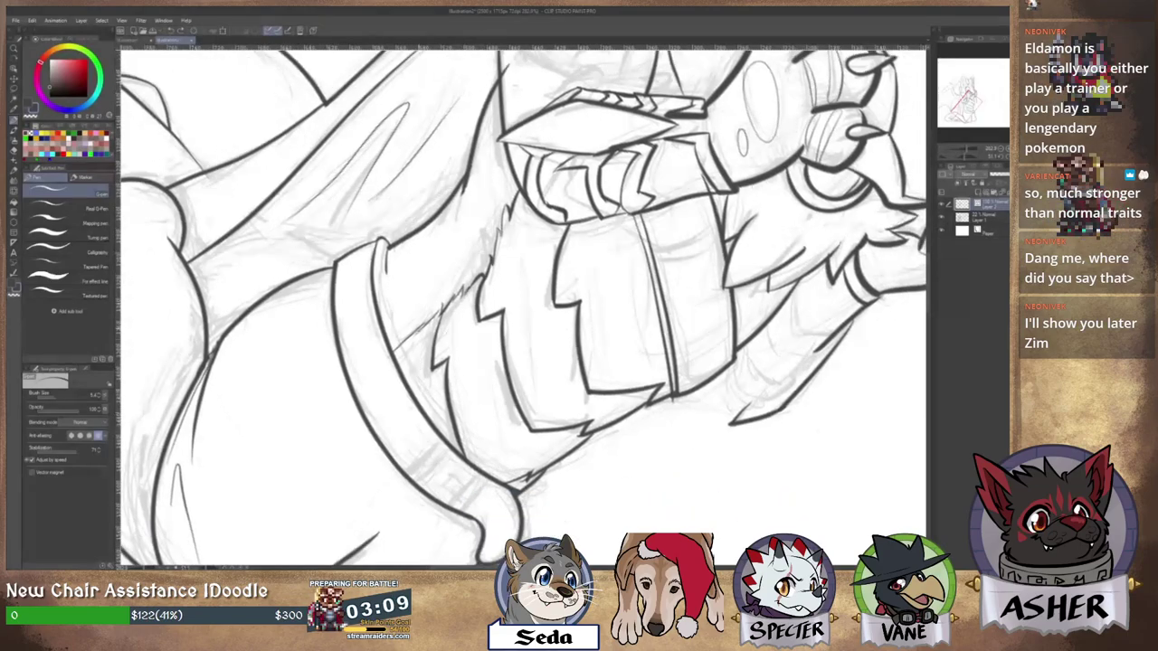
pyautogui.moveTo(384, 256); pyautogui.dragTo(443, 411)
pyautogui.hotkey('ctrl', 'z')
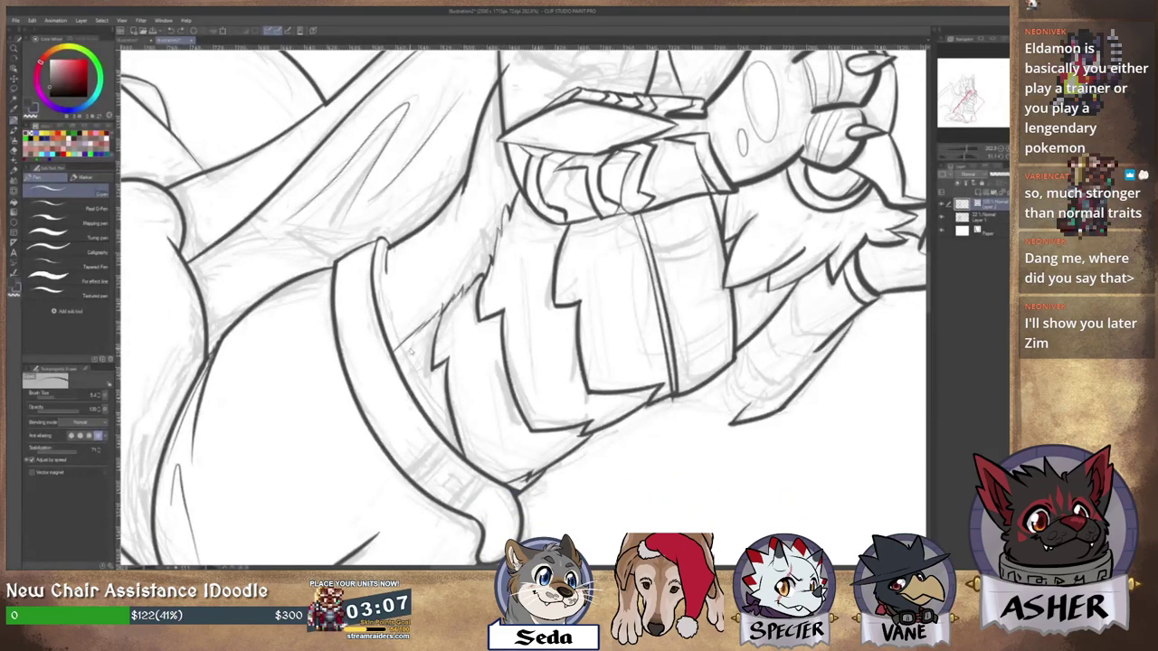
pyautogui.moveTo(386, 254)
pyautogui.mouseDown()
pyautogui.moveTo(390, 328)
pyautogui.moveTo(429, 396)
pyautogui.moveTo(486, 463)
pyautogui.moveTo(547, 493)
pyautogui.mouseUp()
pyautogui.hotkey('ctrl', 'z')
# Erase the ends of the torso lines that cross into the belt's new upper rim.
pyautogui.press('e')
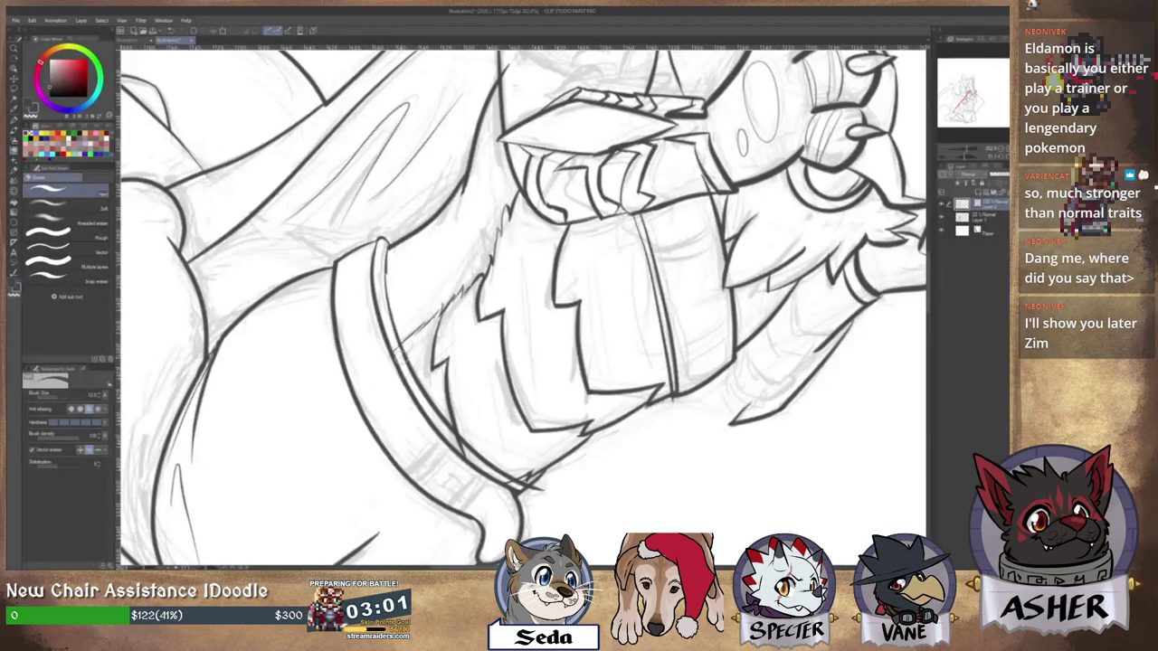
pyautogui.click(399, 353)
pyautogui.click(462, 445)
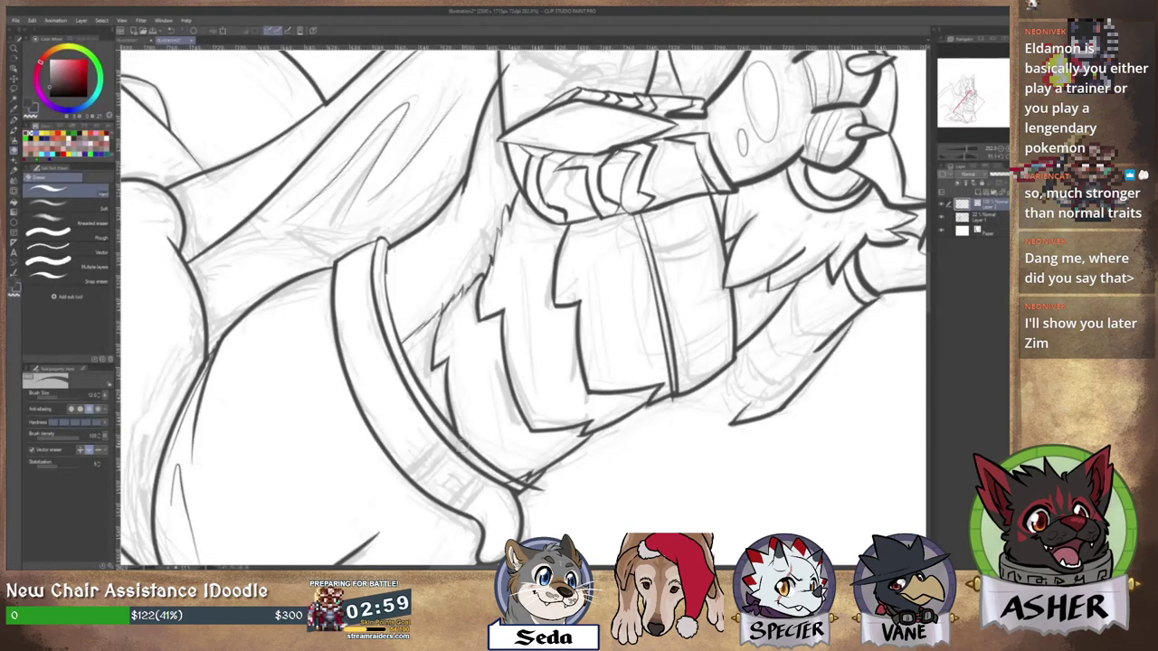
# Thin the belt's rim line, lower edge and back edge using Adjust line width set to Narrow.
pyautogui.press('p')
pyautogui.click(16, 275)
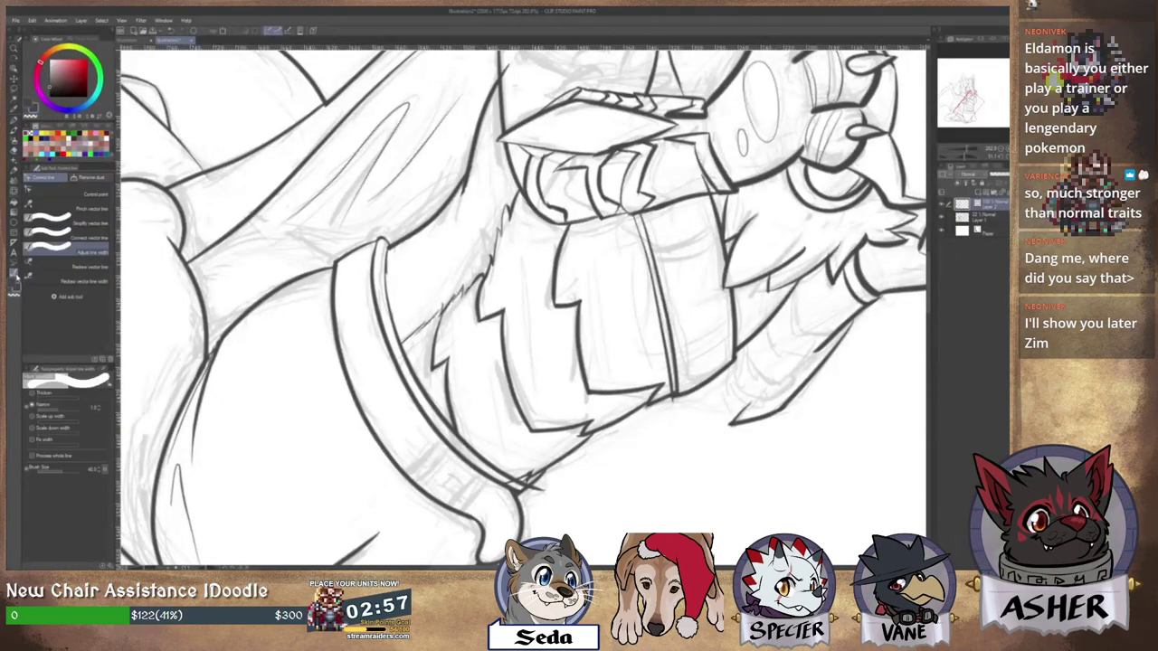
pyautogui.click(428, 392)
pyautogui.moveTo(426, 388); pyautogui.dragTo(434, 401)
pyautogui.moveTo(481, 444)
pyautogui.mouseDown()
pyautogui.moveTo(493, 456)
pyautogui.moveTo(450, 451)
pyautogui.mouseUp()
pyautogui.moveTo(413, 405); pyautogui.dragTo(422, 415)
pyautogui.moveTo(332, 317); pyautogui.dragTo(346, 369)
pyautogui.moveTo(343, 260); pyautogui.dragTo(368, 245)
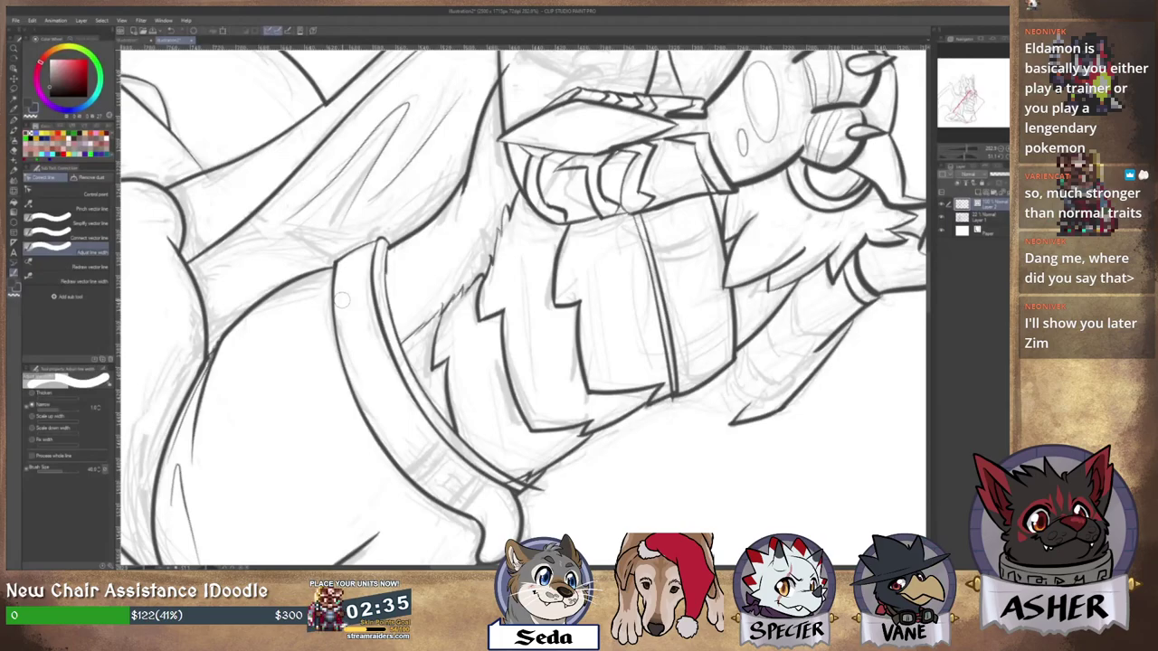
# Trim the overshooting lines at the front end of the belt's rim and ink a small cap closing it.
pyautogui.scroll(-3, 407, 322)
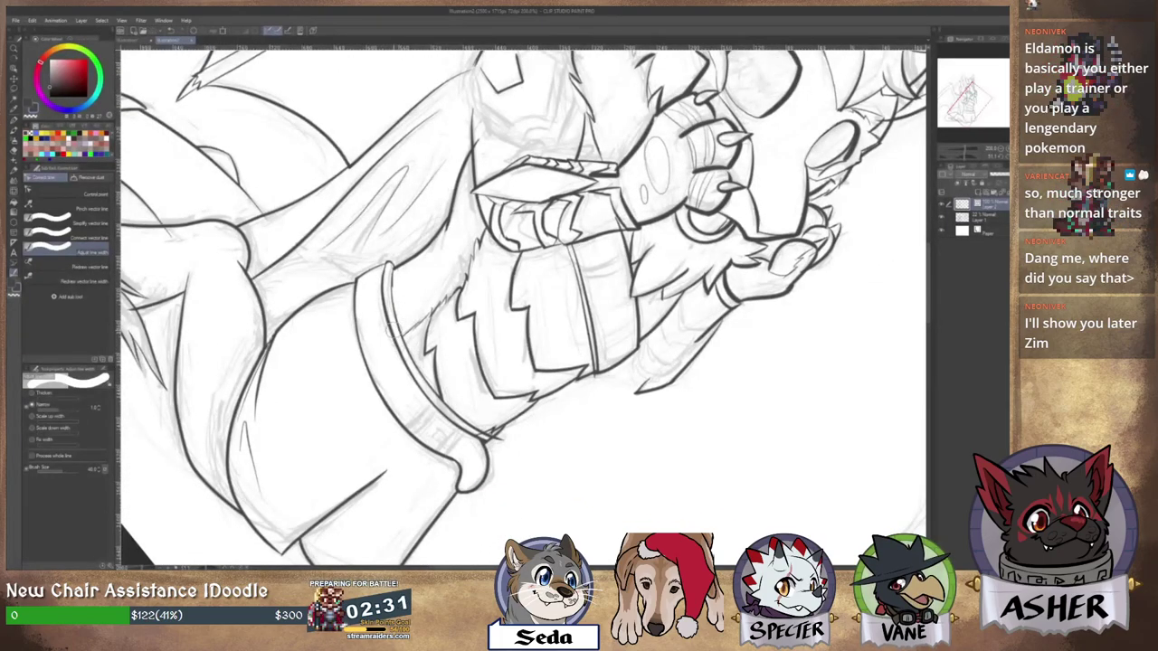
pyautogui.scroll(3, 395, 331)
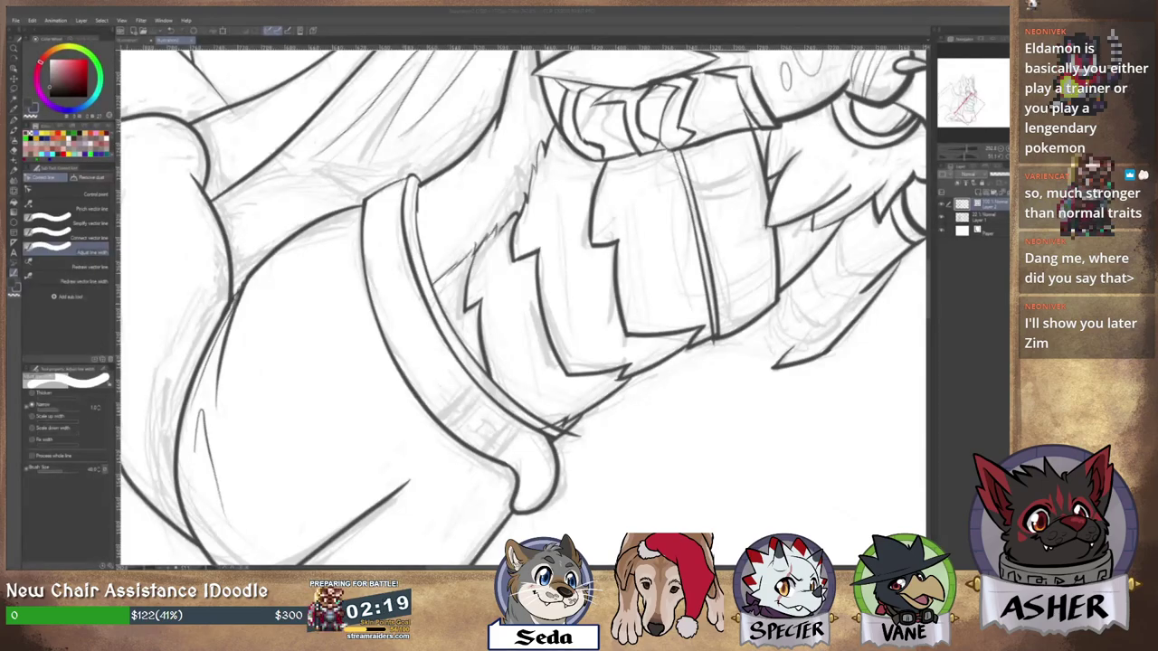
pyautogui.press('p')
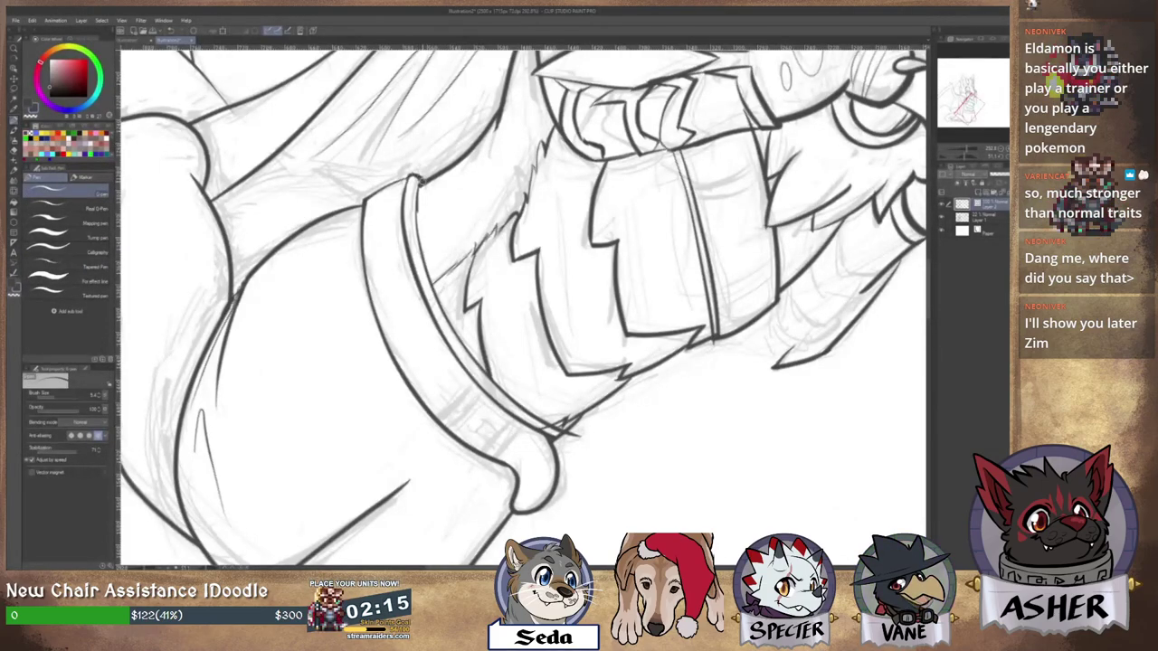
pyautogui.moveTo(580, 372); pyautogui.dragTo(554, 332)
pyautogui.press('e')
pyautogui.moveTo(525, 396); pyautogui.dragTo(556, 392)
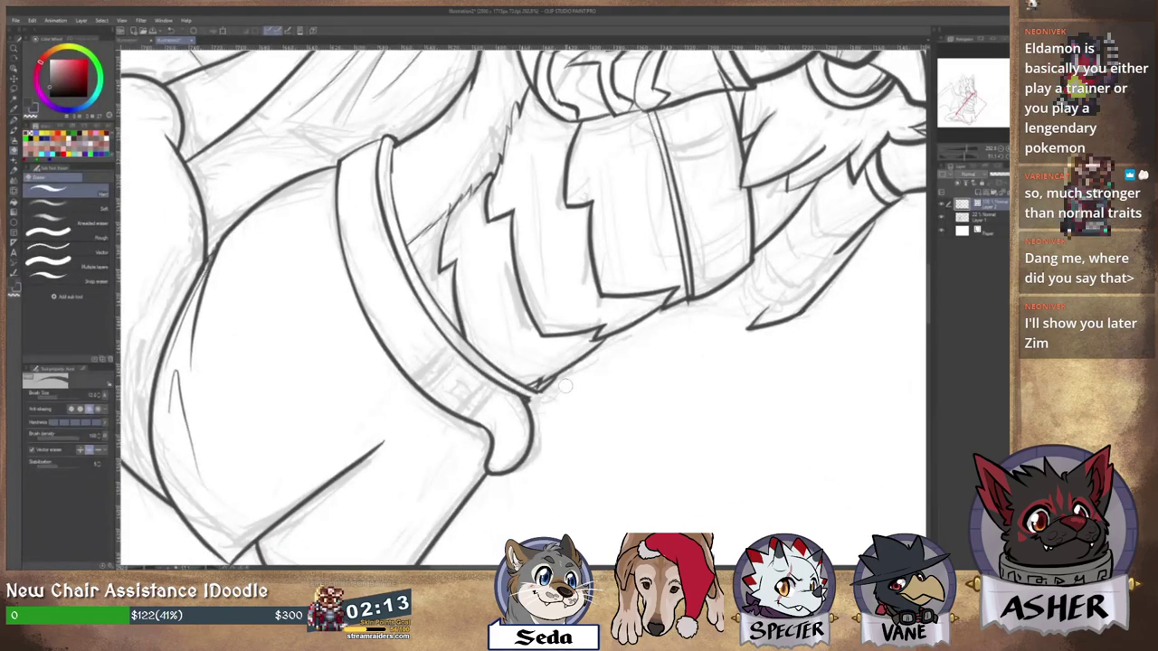
pyautogui.press('p')
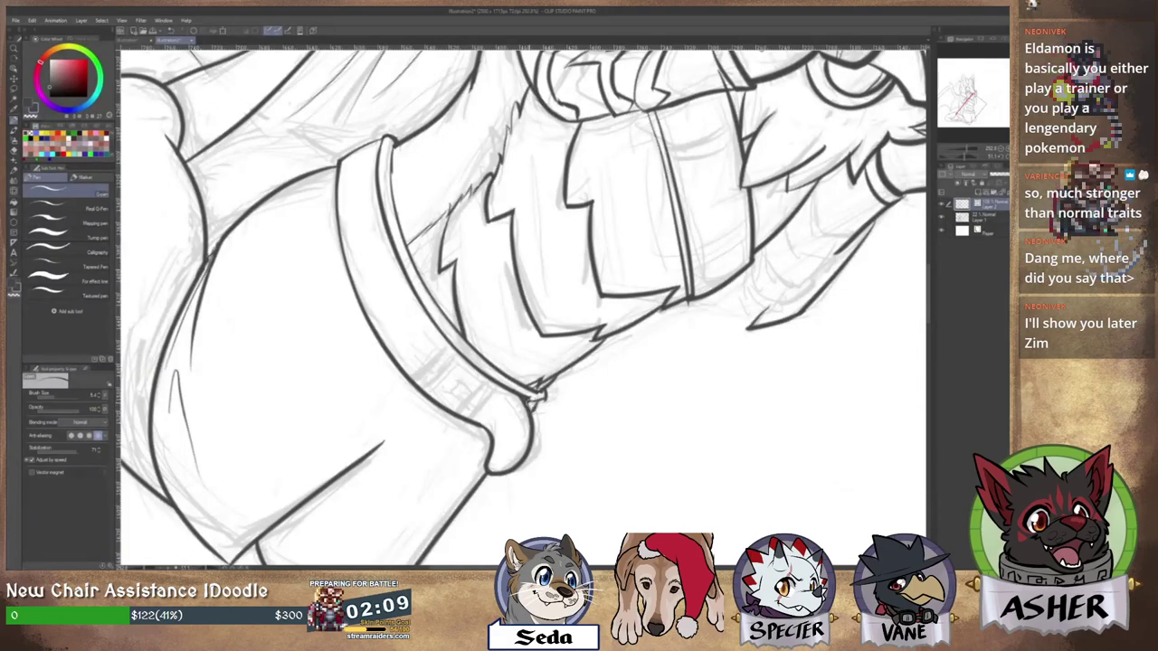
pyautogui.press('e')
pyautogui.press('p')
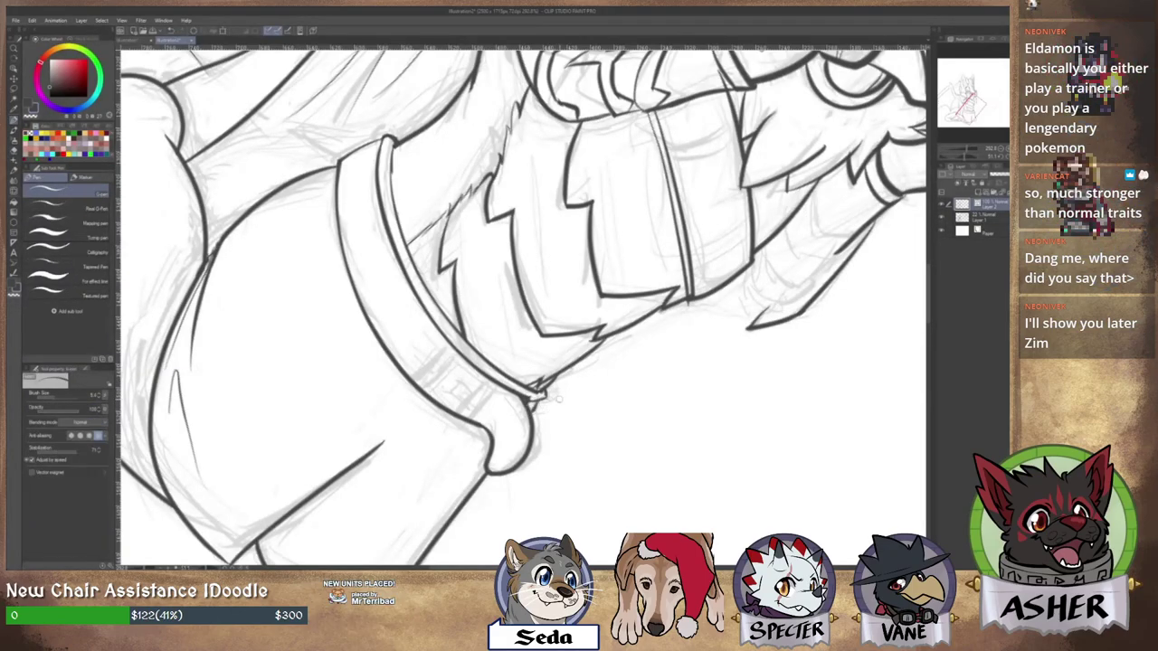
# Ink the vertical bands across the front of the belt and a square buckle frame between them.
pyautogui.press('r')
pyautogui.moveTo(615, 464); pyautogui.dragTo(694, 307)
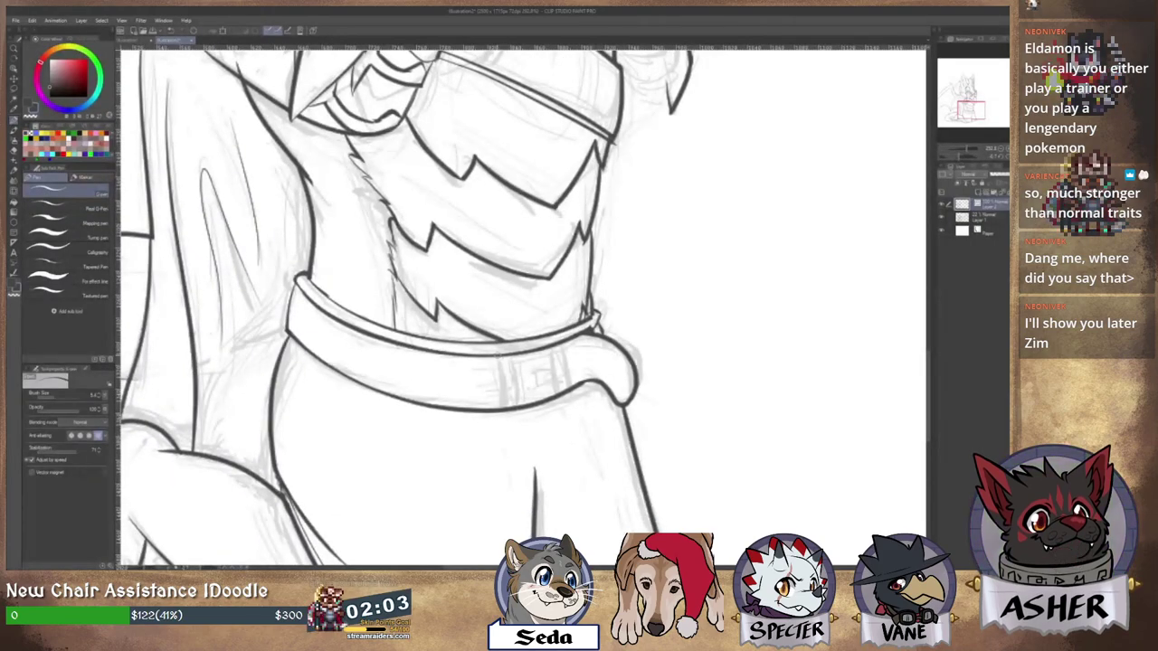
pyautogui.moveTo(501, 357); pyautogui.dragTo(503, 409)
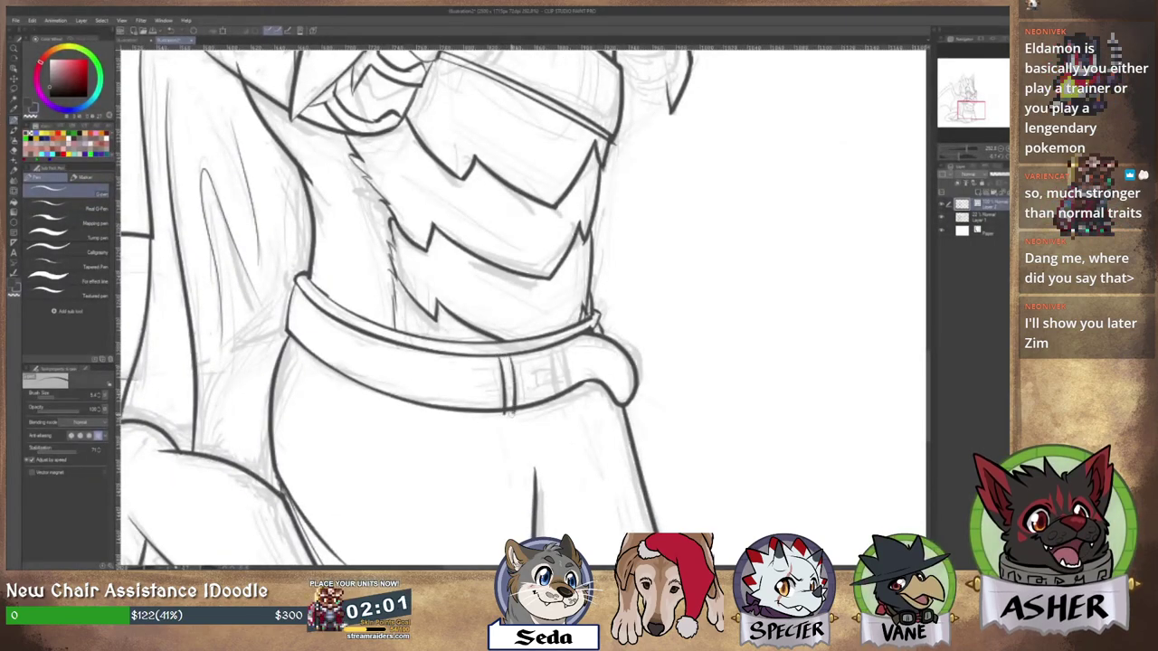
pyautogui.moveTo(516, 362); pyautogui.dragTo(518, 403)
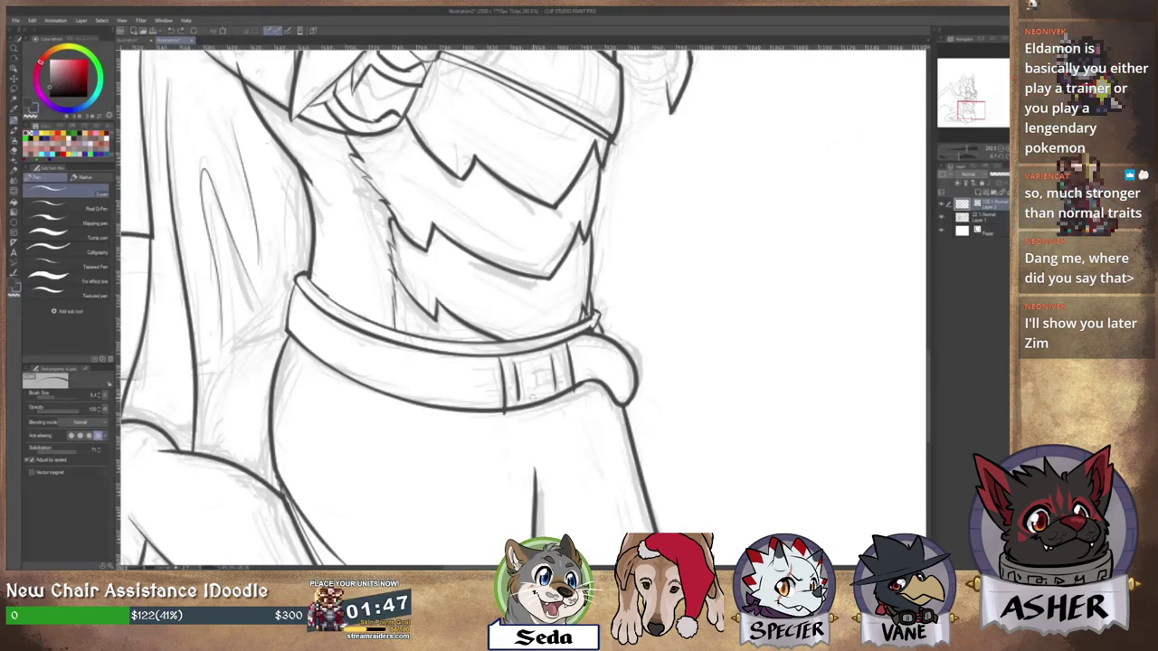
pyautogui.moveTo(548, 393); pyautogui.dragTo(554, 354)
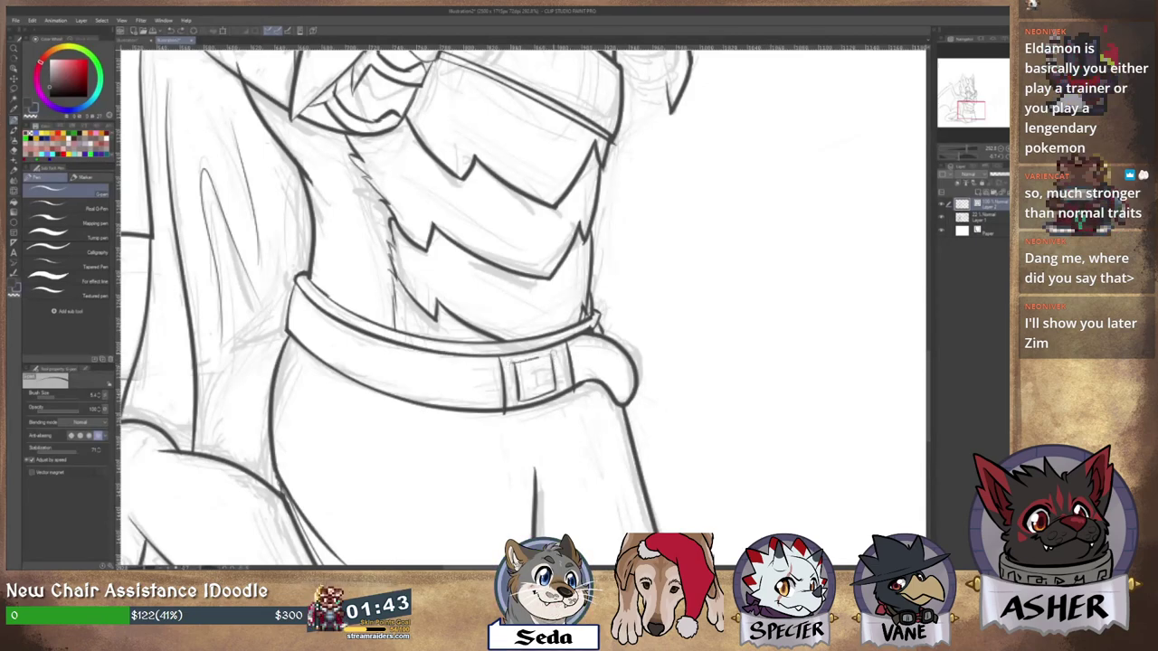
# Clean up the buckle frame and ink the small prong inside it.
pyautogui.press('e')
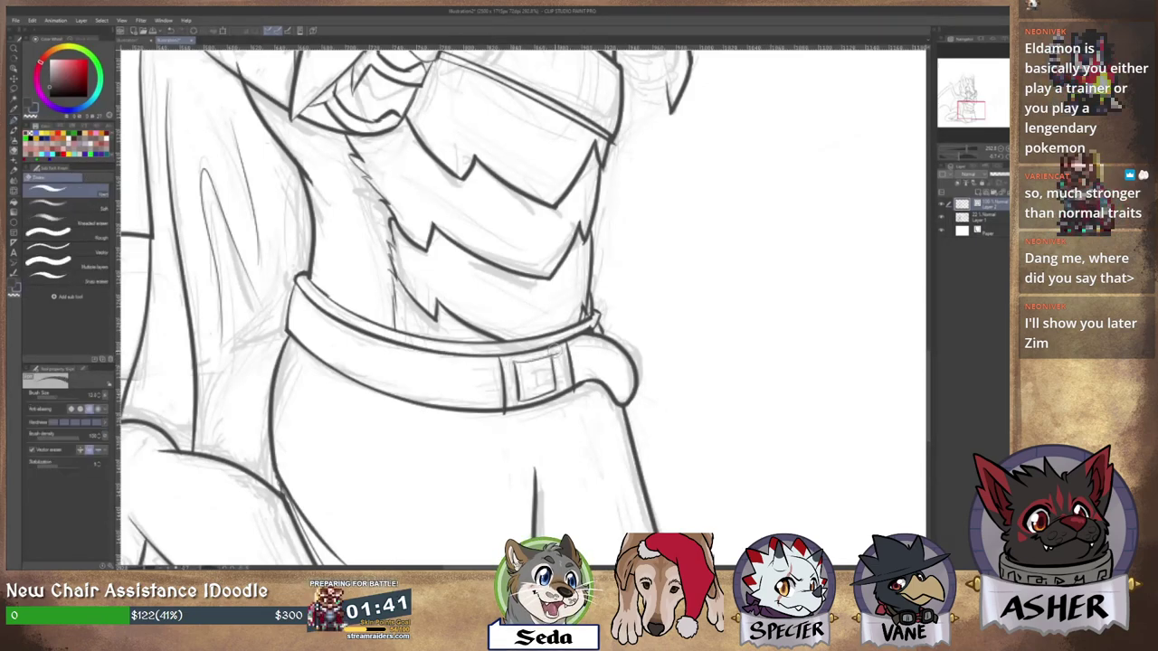
pyautogui.press('p')
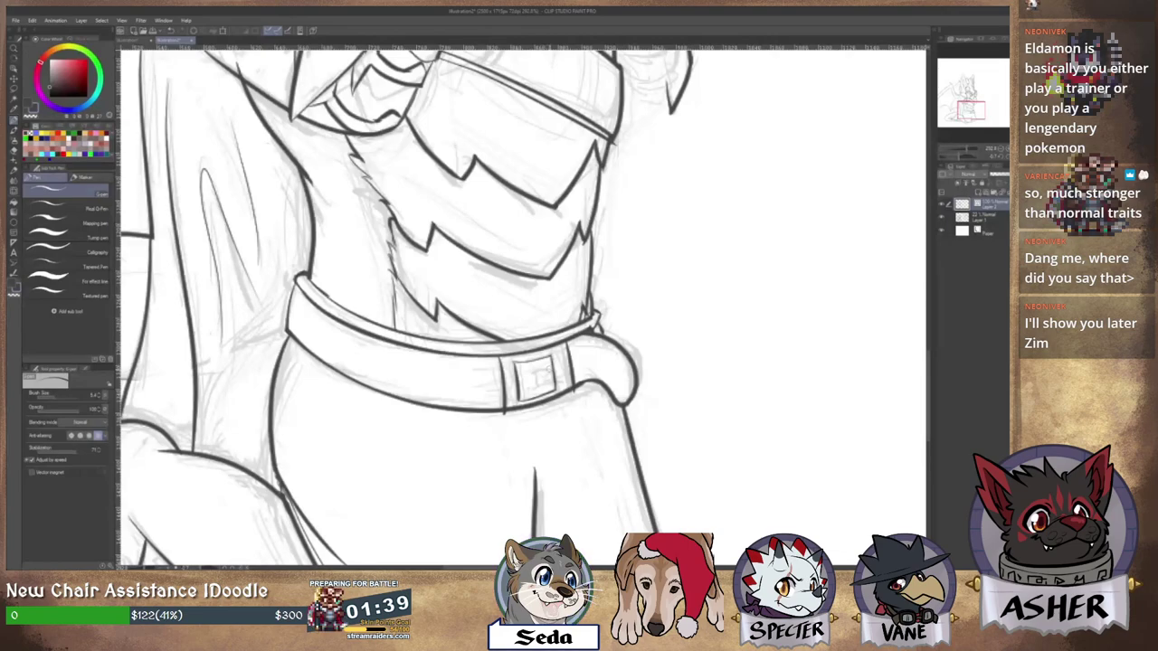
pyautogui.moveTo(532, 375); pyautogui.dragTo(541, 373)
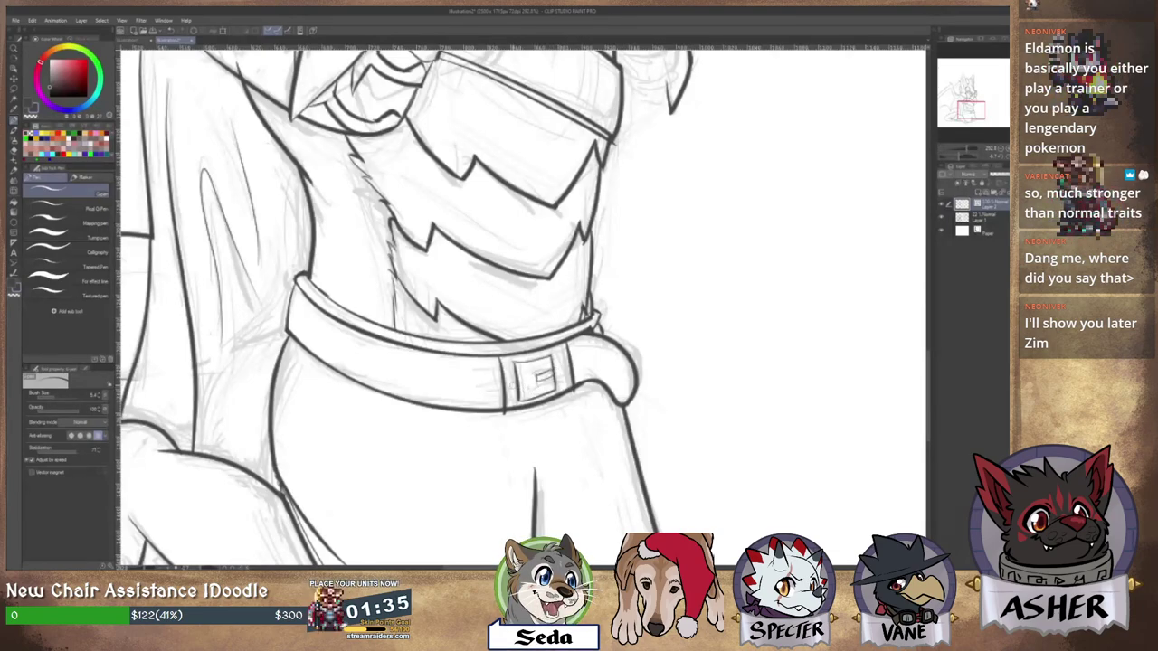
pyautogui.moveTo(488, 388); pyautogui.dragTo(579, 376)
pyautogui.press('e')
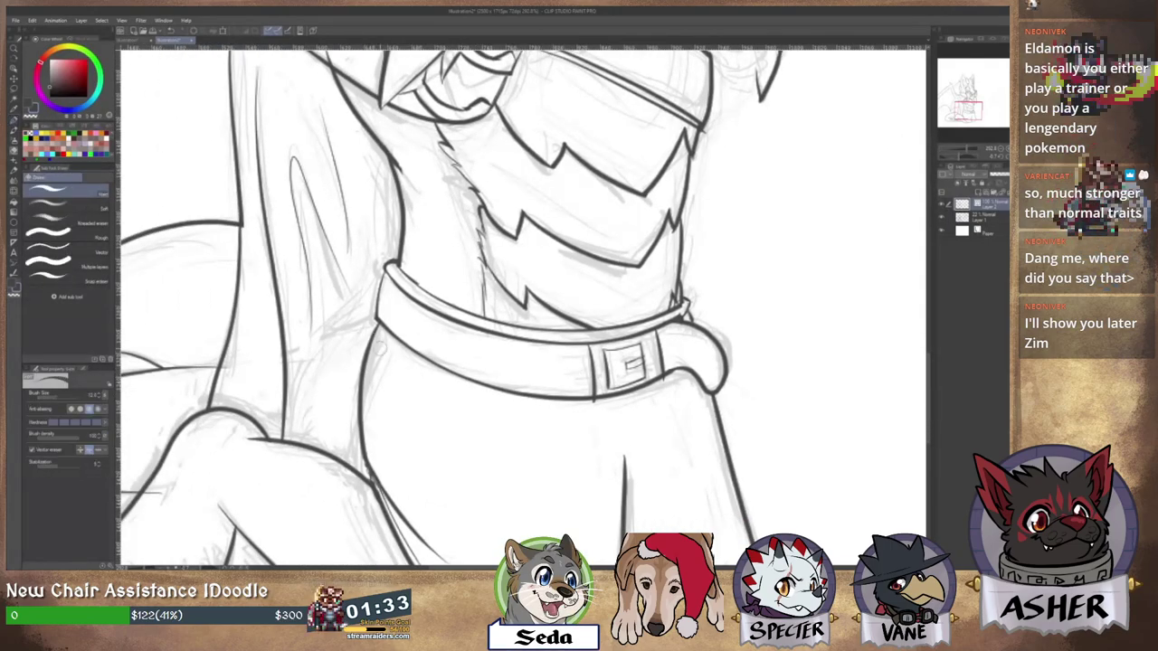
pyautogui.press('p')
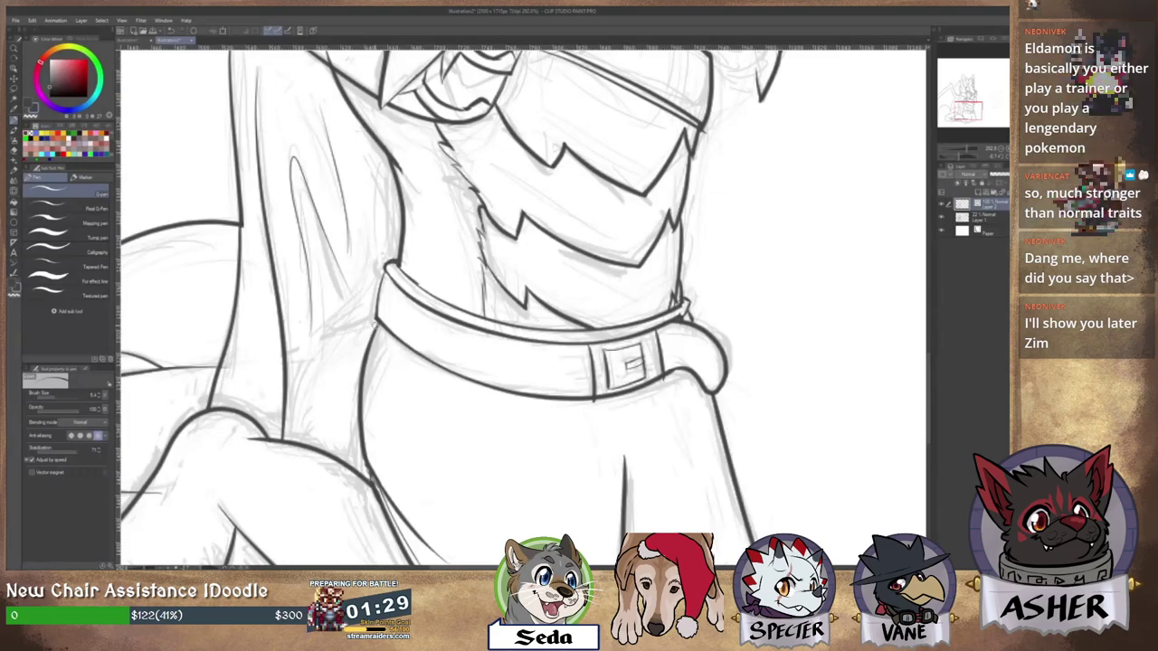
# Ink a short crease at the top of the skirt's front slit and a seam line from the belt down to it.
pyautogui.moveTo(512, 398); pyautogui.dragTo(473, 356)
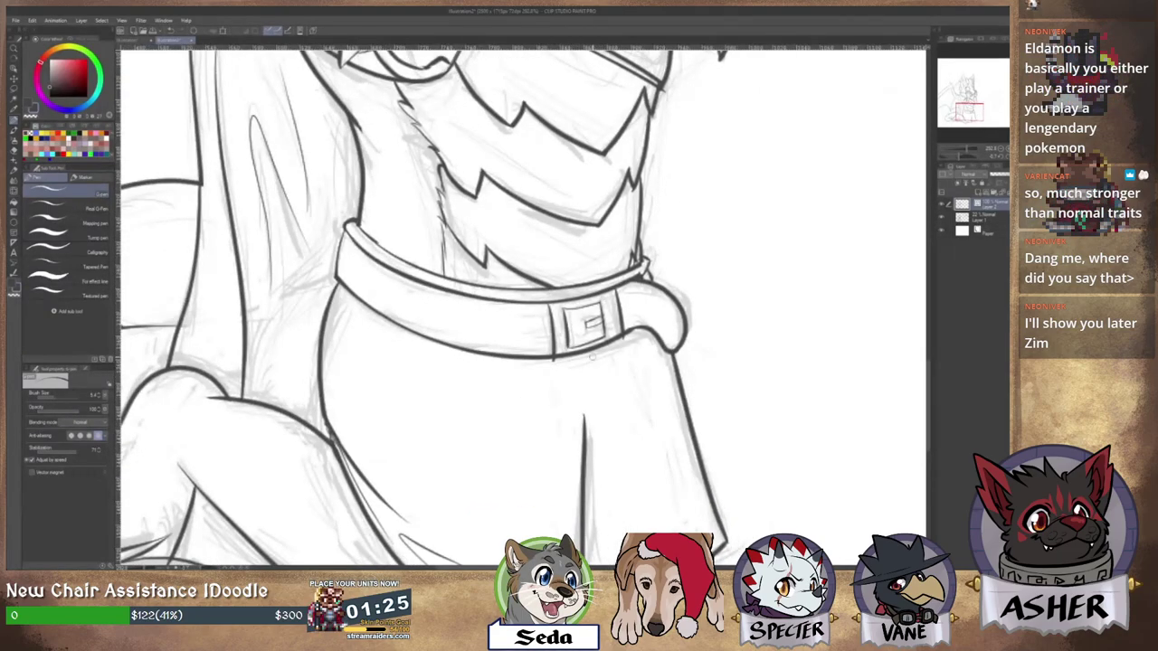
pyautogui.hotkey('ctrl', 'z')
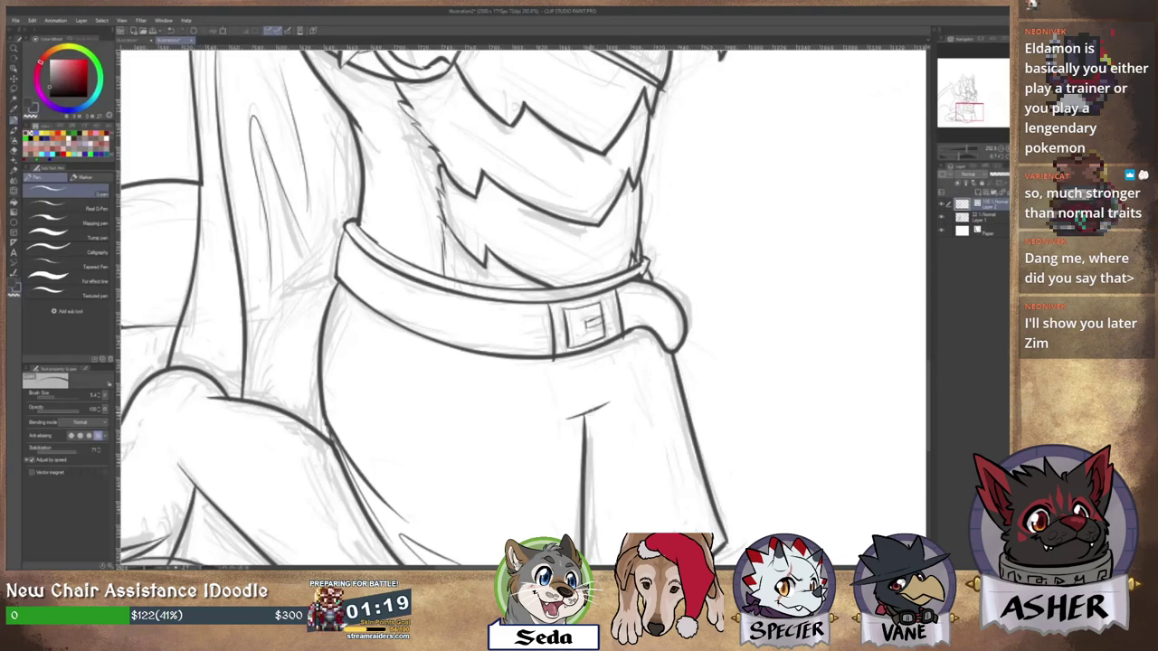
pyautogui.moveTo(596, 354); pyautogui.dragTo(597, 404)
pyautogui.moveTo(587, 355)
pyautogui.mouseDown()
pyautogui.moveTo(591, 396)
pyautogui.moveTo(601, 341)
pyautogui.mouseUp()
# Ink thin fold lines across the skirt's front and side panels, undoing the strokes that do not fit.
pyautogui.scroll(-3, 615, 384)
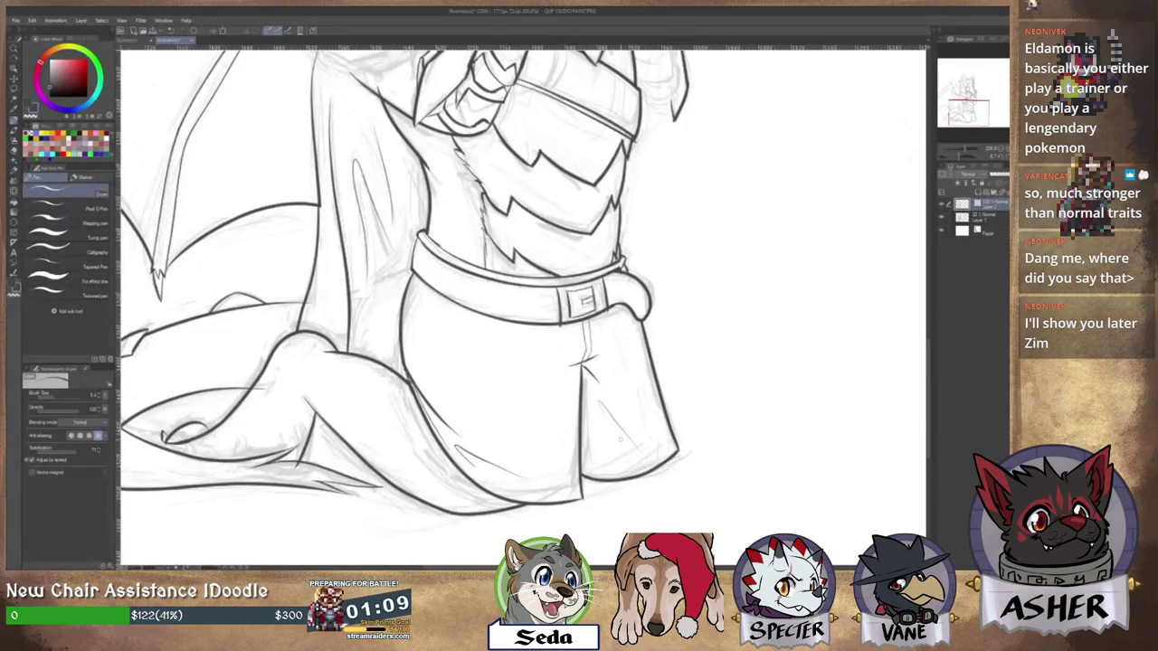
pyautogui.hotkey('ctrl', 'z')
pyautogui.moveTo(601, 435); pyautogui.dragTo(639, 448)
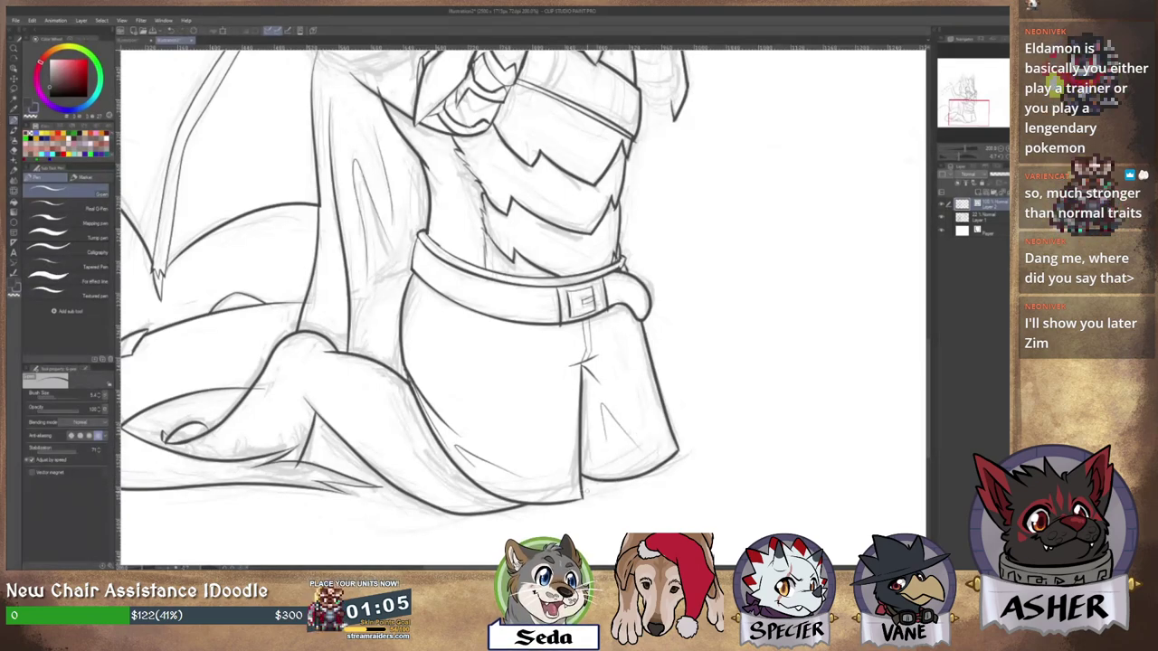
pyautogui.moveTo(629, 389); pyautogui.dragTo(663, 411)
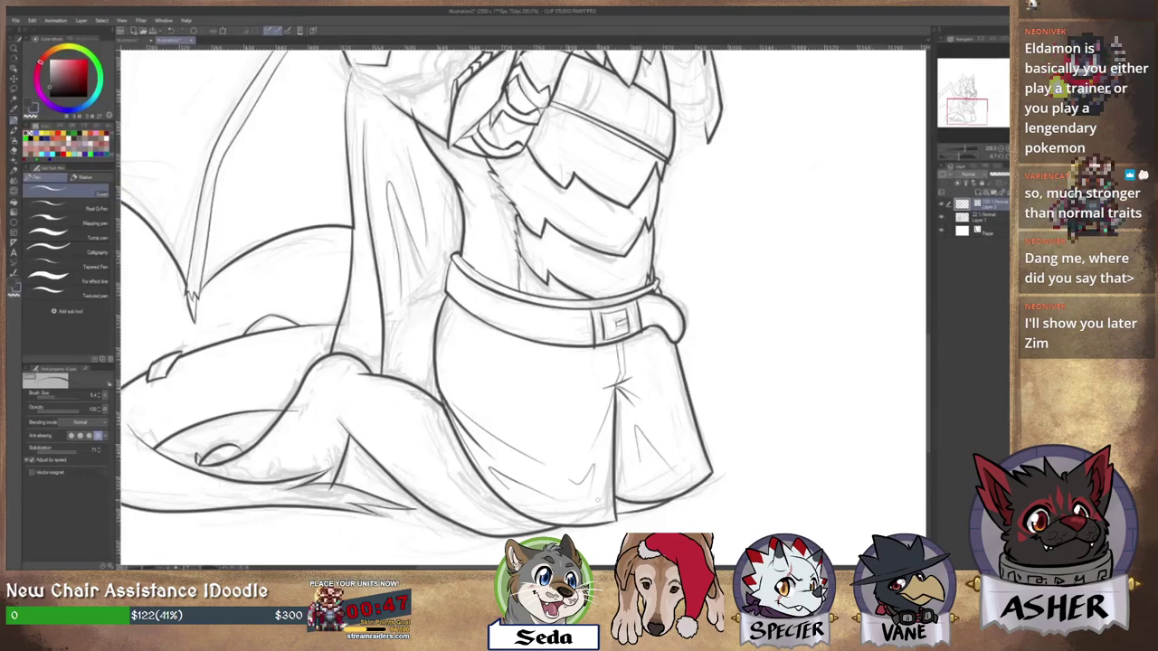
pyautogui.hotkey('ctrl', 'z')
pyautogui.scroll(-5, 619, 463)
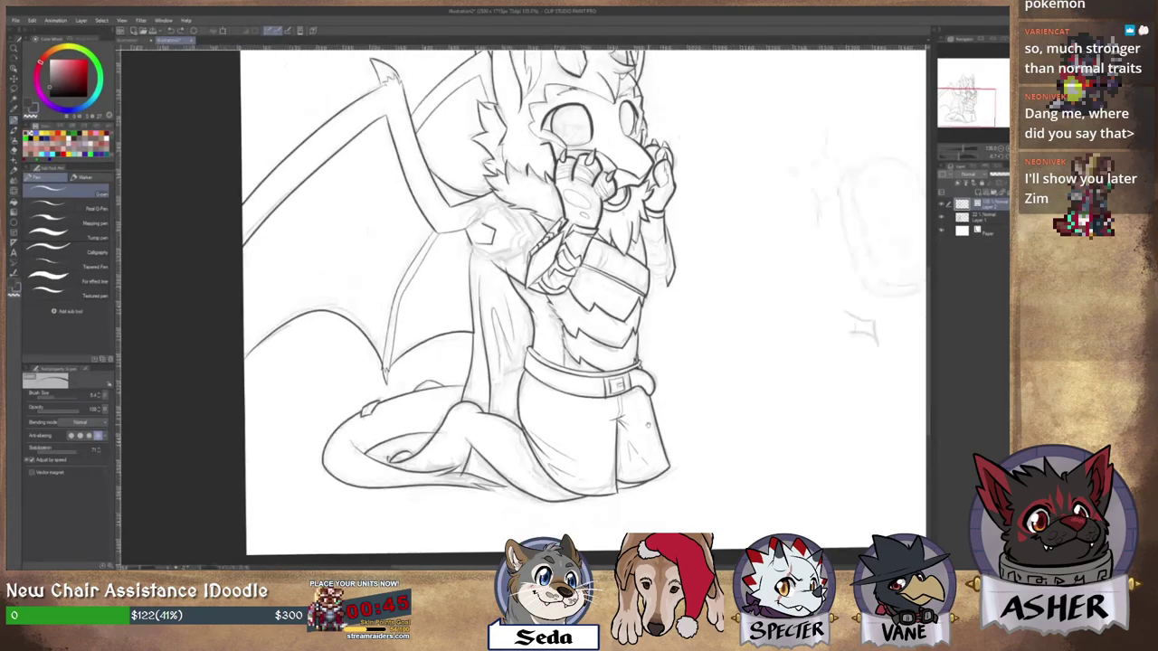
pyautogui.scroll(-1, 648, 425)
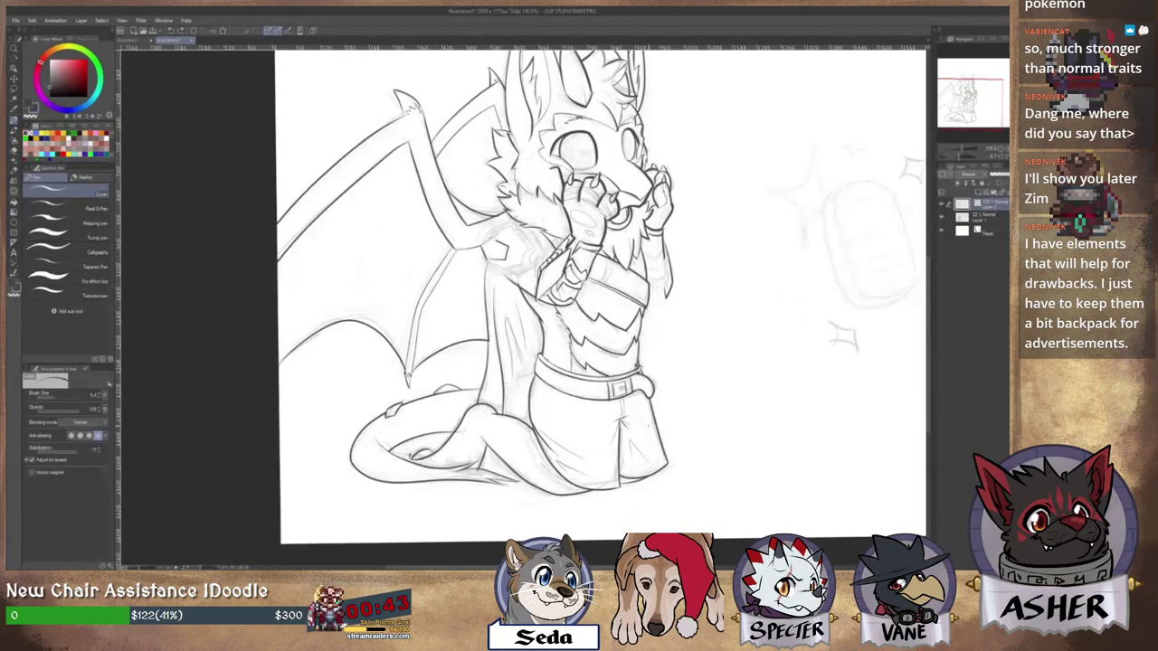
pyautogui.scroll(1, 645, 422)
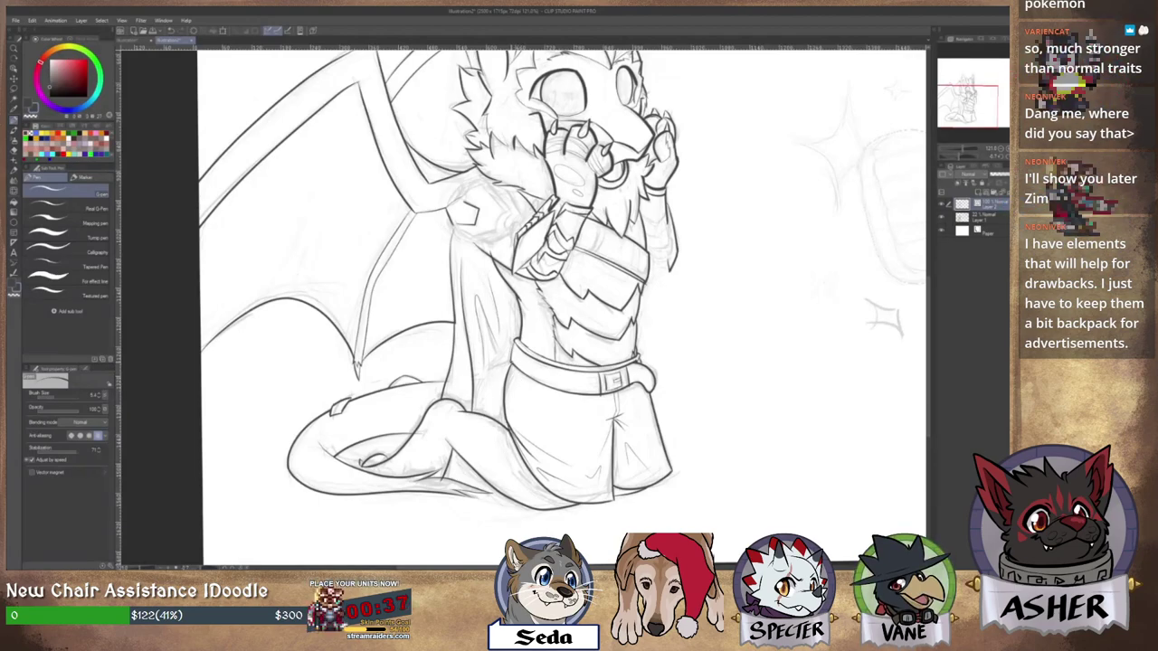
pyautogui.moveTo(521, 364)
pyautogui.mouseDown()
pyautogui.moveTo(572, 386)
pyautogui.moveTo(579, 403)
pyautogui.mouseUp()
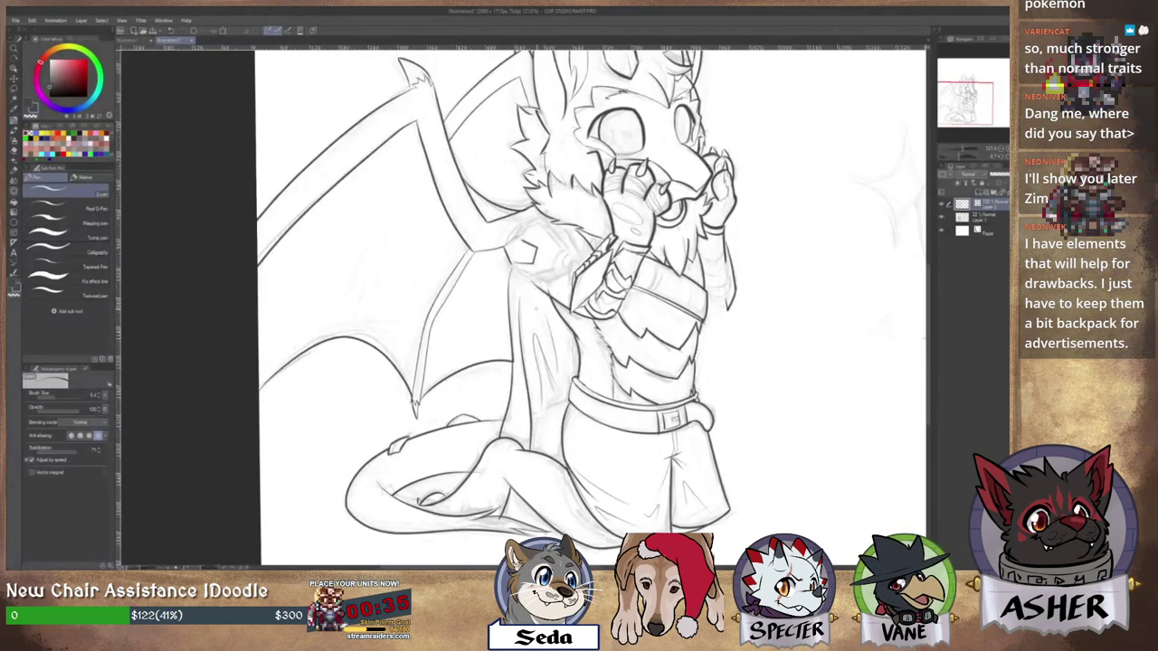
pyautogui.press('e')
pyautogui.press('p')
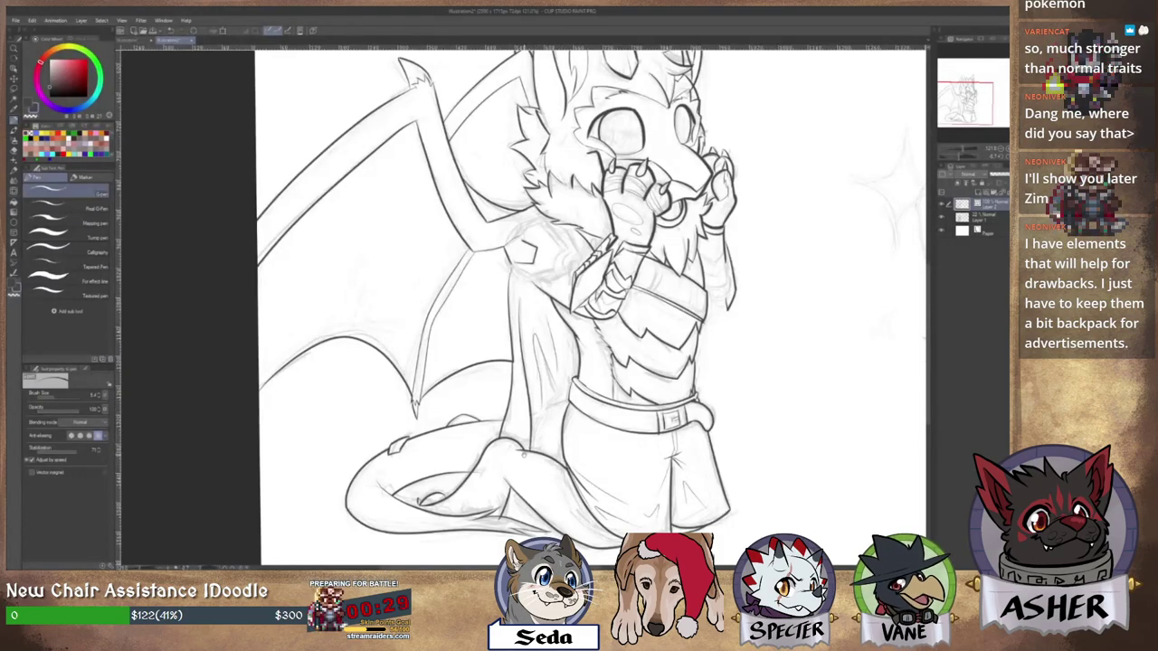
pyautogui.moveTo(524, 455); pyautogui.dragTo(569, 442)
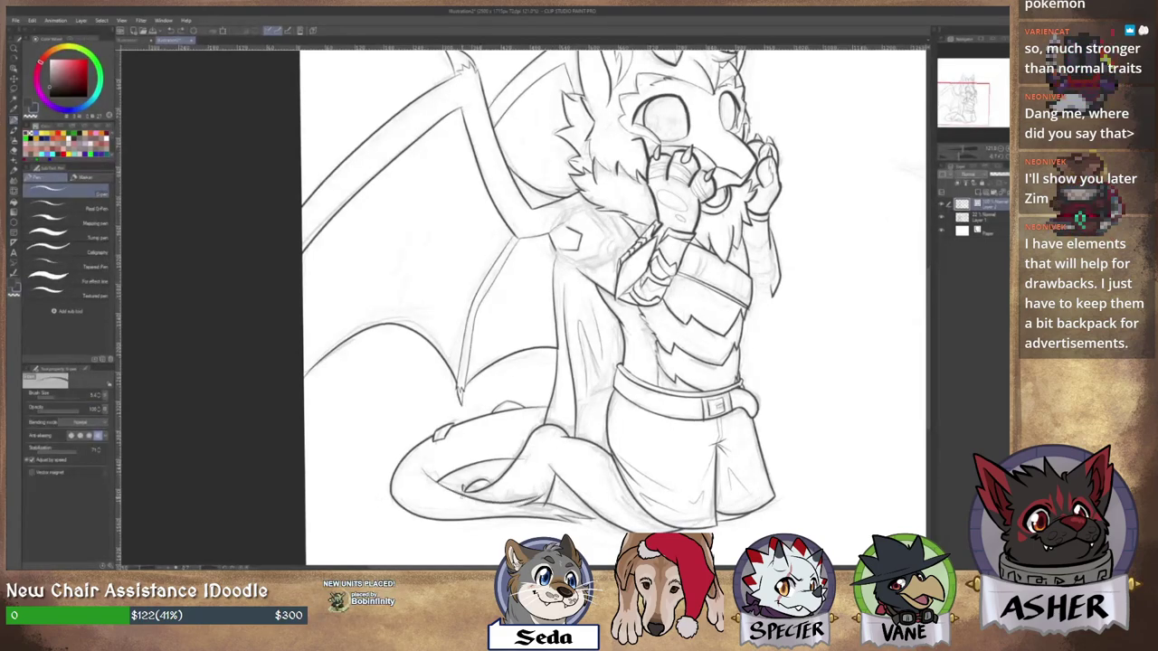
pyautogui.press('e')
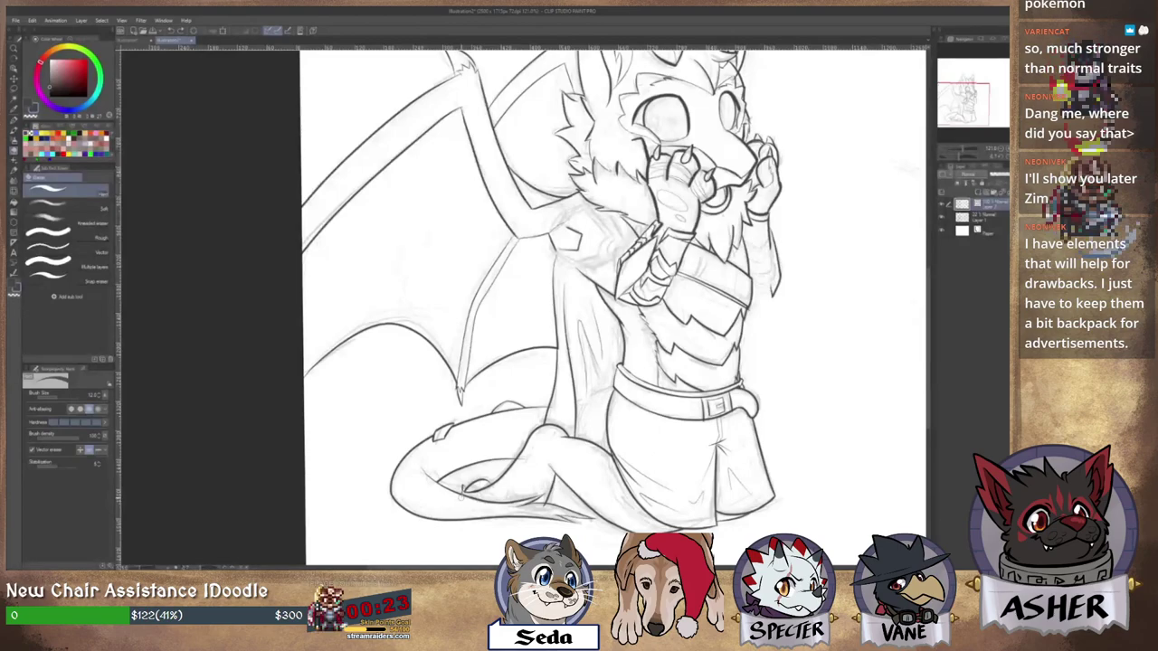
pyautogui.press('p')
# Draw a tilted rounded-rectangle outline over the sketched object among the sparkles with the Polygon shape tool, retrying with adjusted corner roundness.
pyautogui.moveTo(568, 353)
pyautogui.mouseDown()
pyautogui.moveTo(593, 402)
pyautogui.moveTo(513, 435)
pyautogui.moveTo(327, 445)
pyautogui.mouseUp()
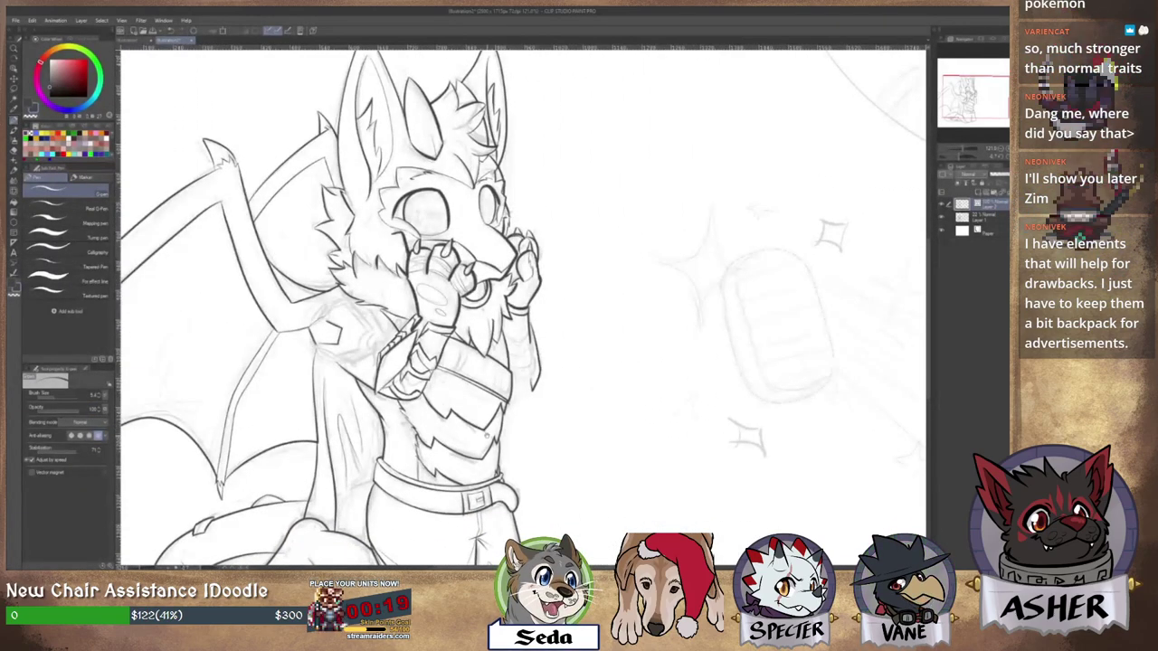
pyautogui.moveTo(540, 406)
pyautogui.mouseDown()
pyautogui.moveTo(444, 394)
pyautogui.moveTo(457, 339)
pyautogui.mouseUp()
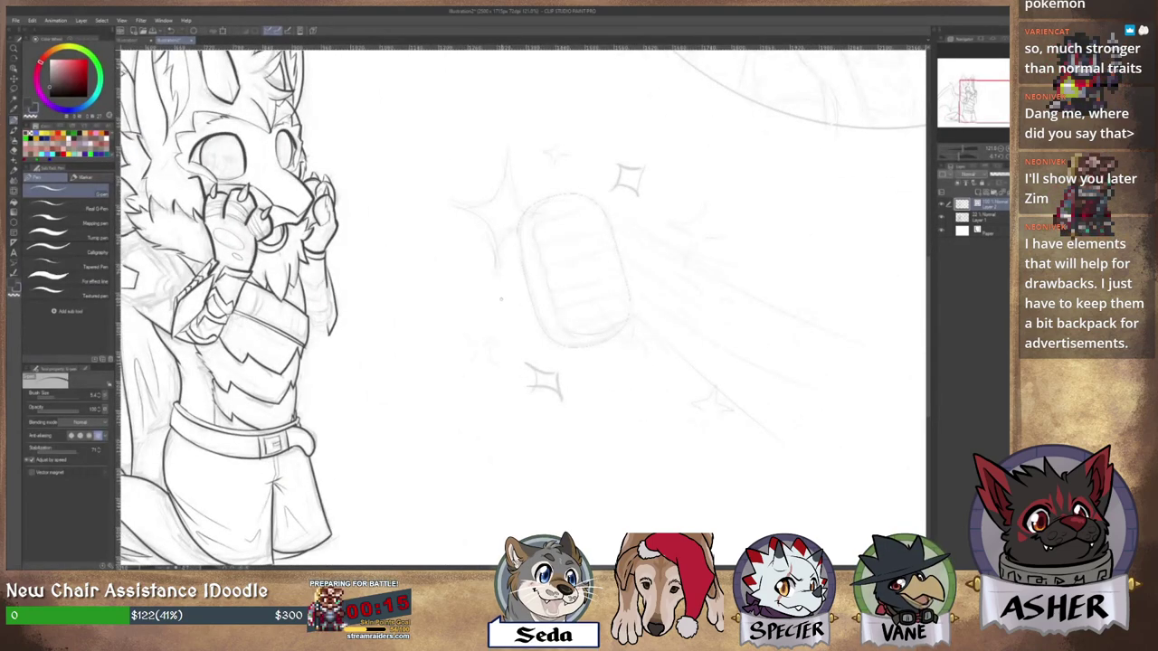
pyautogui.click(14, 220)
pyautogui.click(69, 299)
pyautogui.click(63, 308)
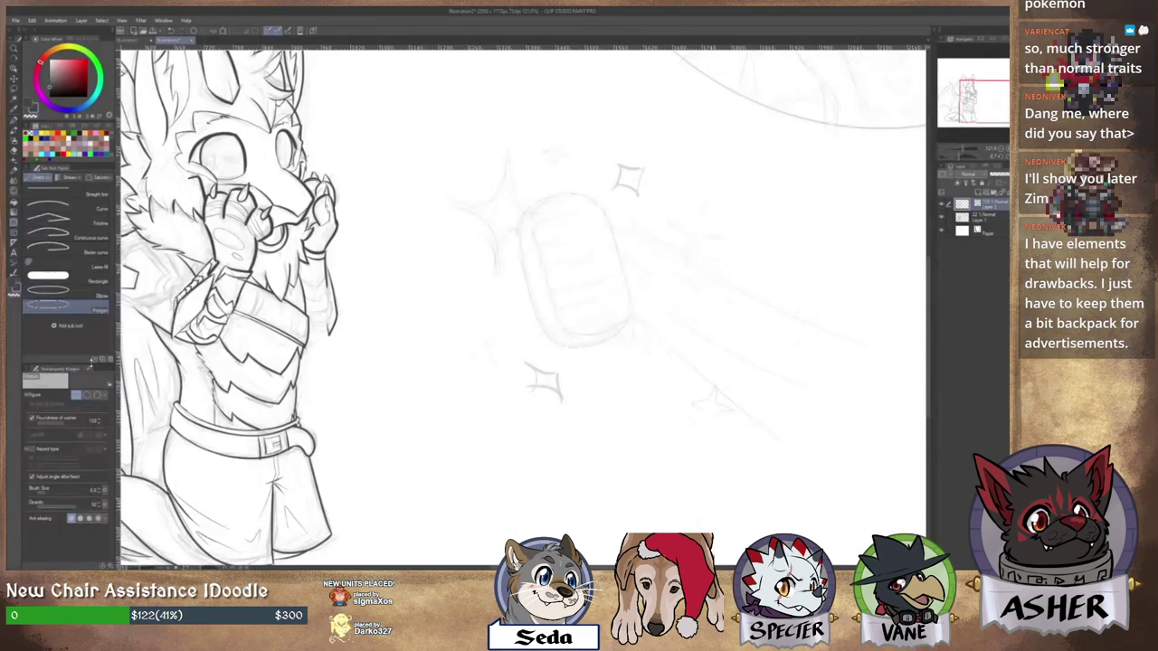
pyautogui.click(54, 495)
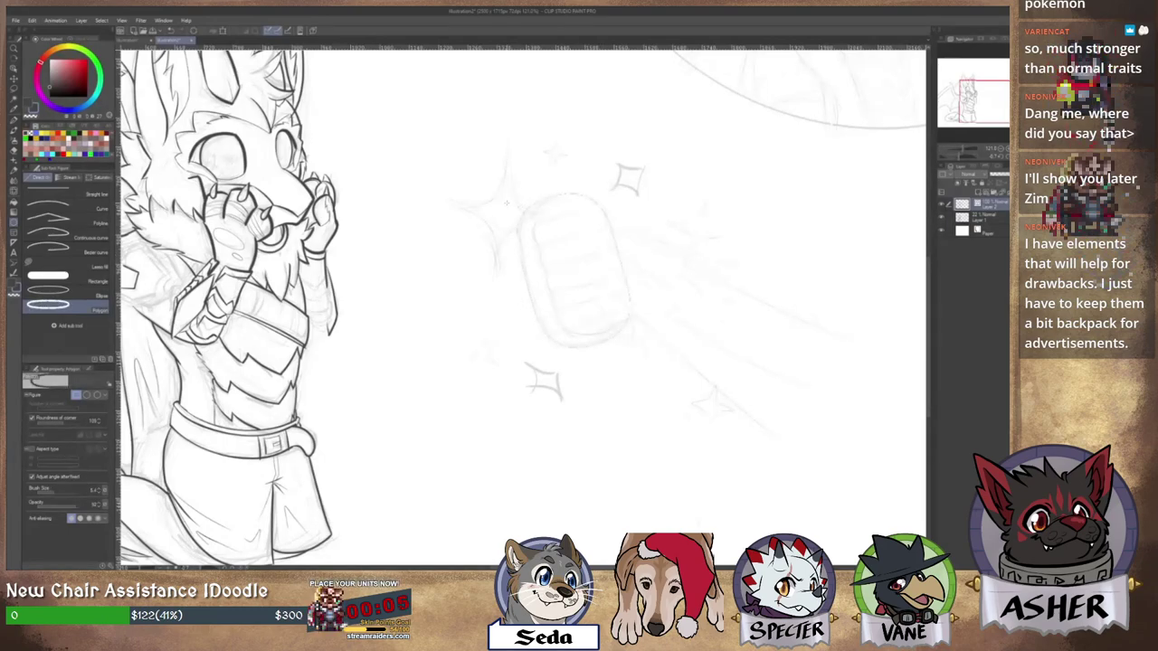
pyautogui.moveTo(513, 200); pyautogui.dragTo(592, 344)
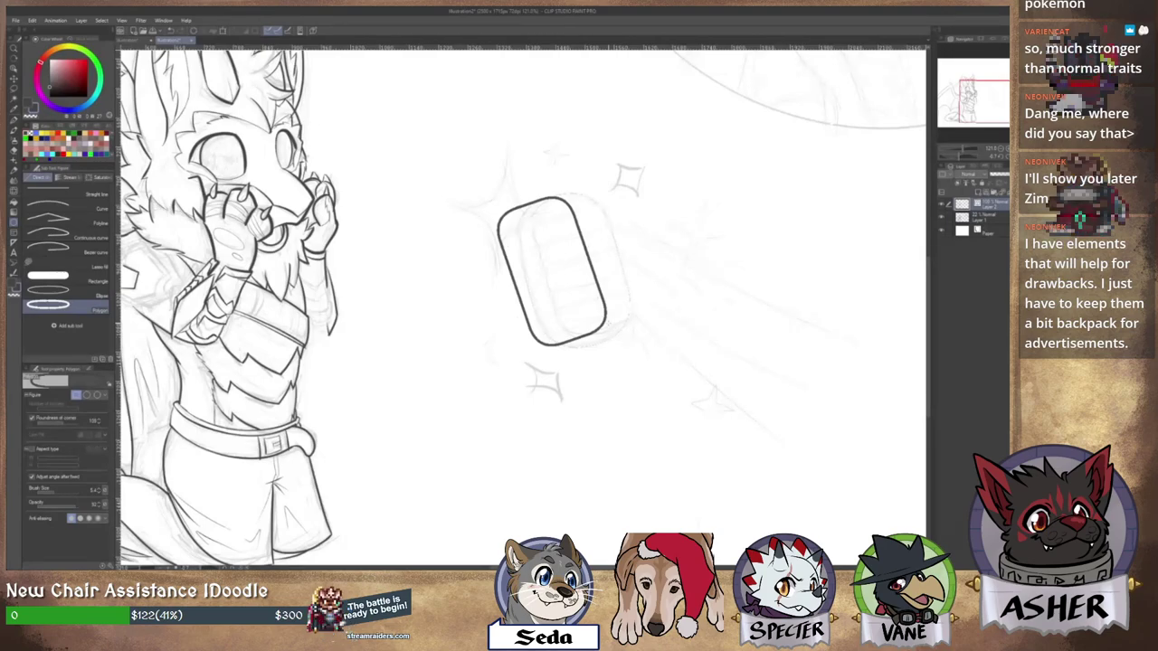
pyautogui.hotkey('ctrl', 'z')
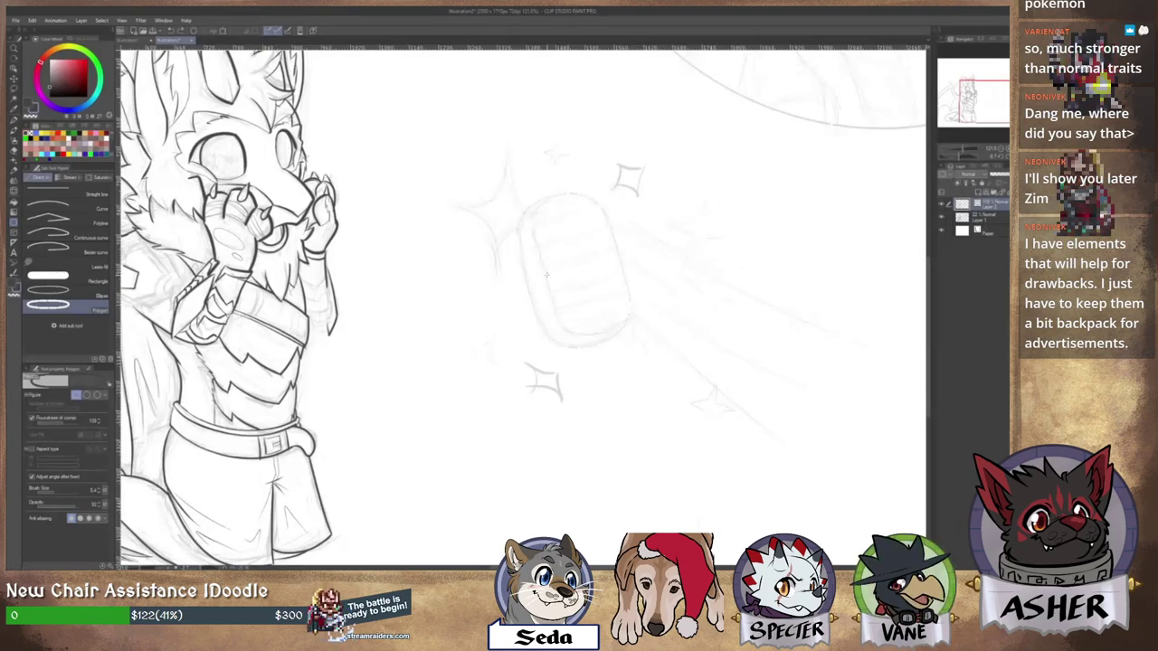
pyautogui.click(66, 423)
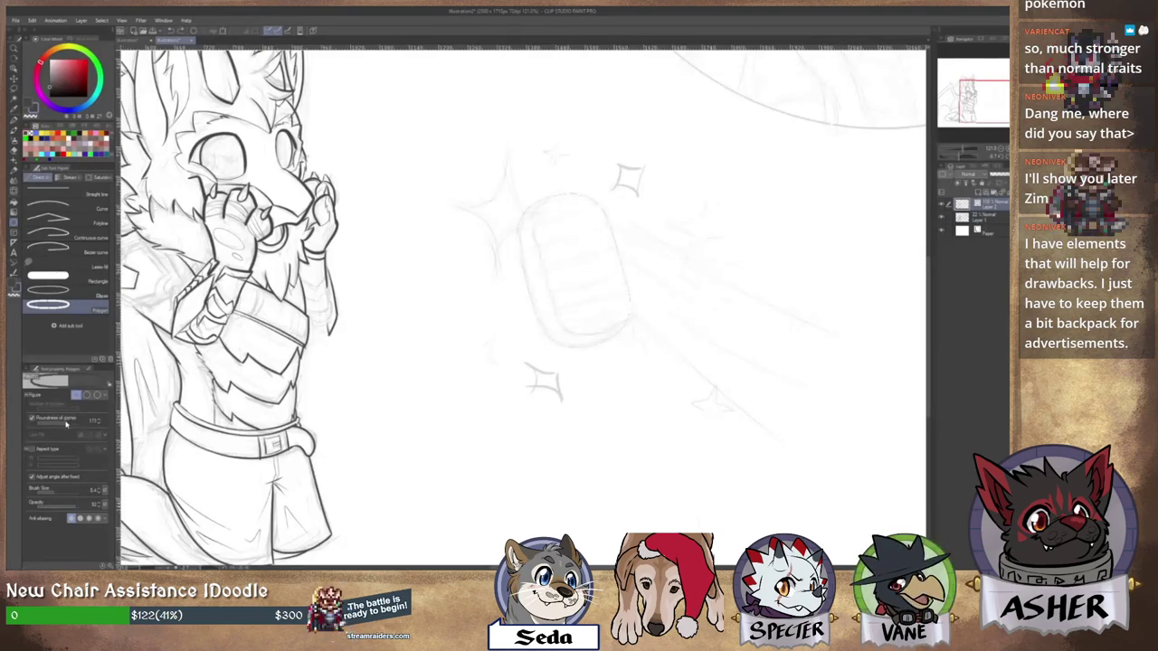
pyautogui.moveTo(514, 198); pyautogui.dragTo(598, 342)
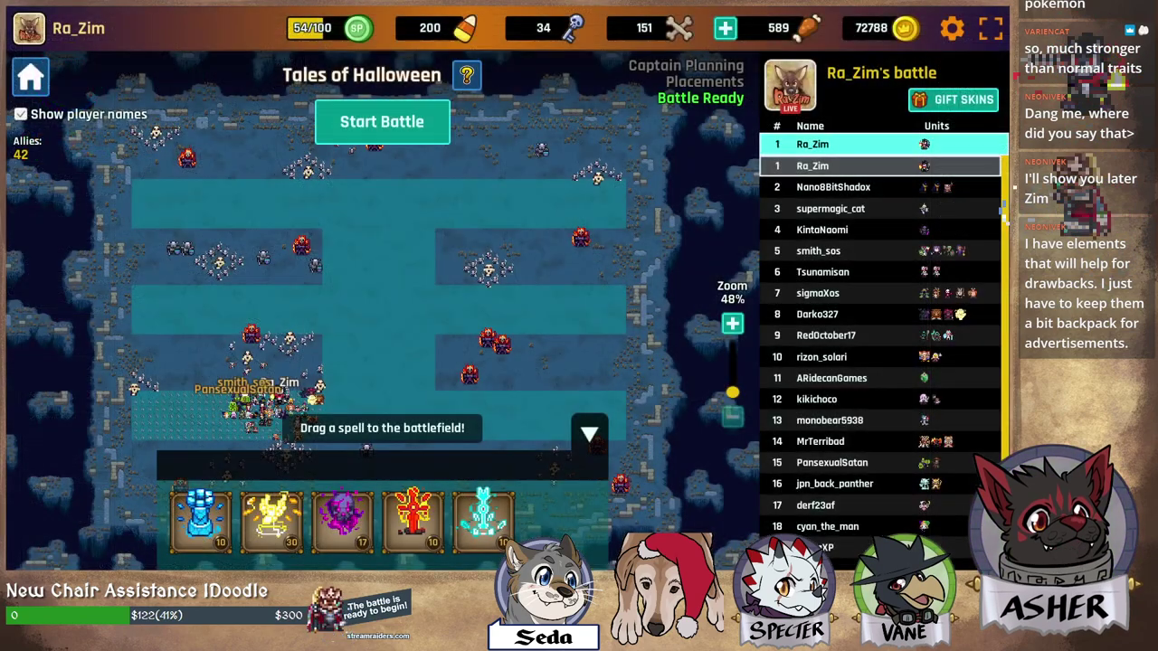
# Switch to Stream Raiders, place the yellow spell over the clustered allied units and start the Tales of Halloween battle.
pyautogui.moveTo(271, 522); pyautogui.dragTo(266, 409)
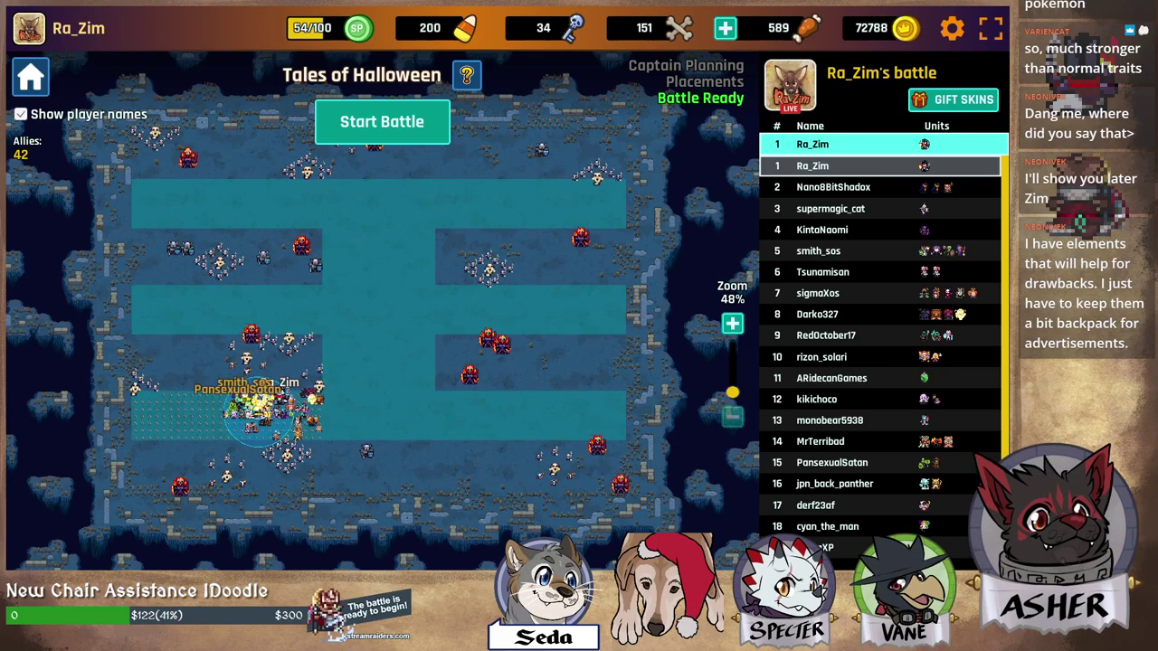
pyautogui.click(382, 121)
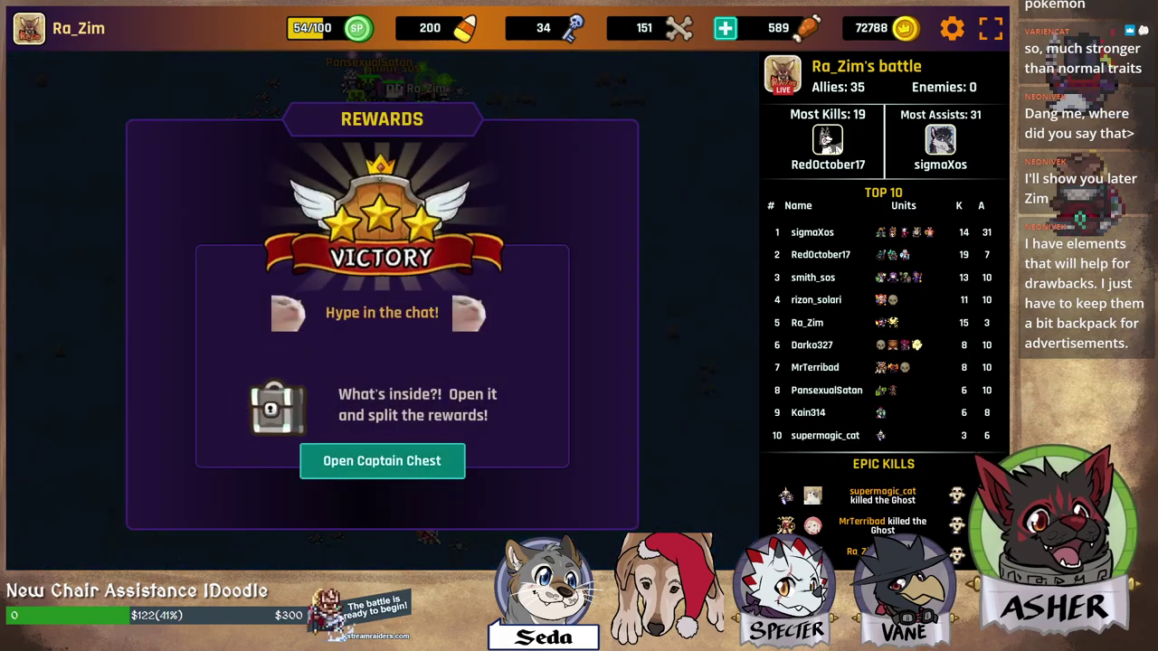
# Open the captain chest, grant its two item rewards to random viewers and return to the campaign map.
pyautogui.click(383, 461)
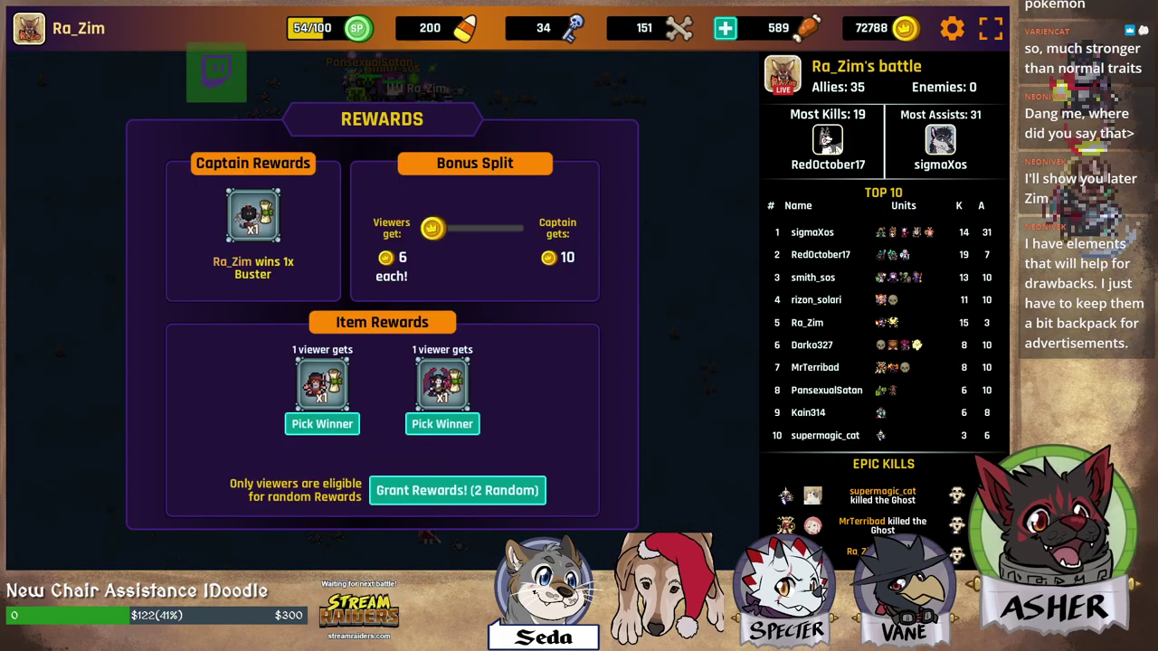
pyautogui.click(457, 491)
pyautogui.click(383, 490)
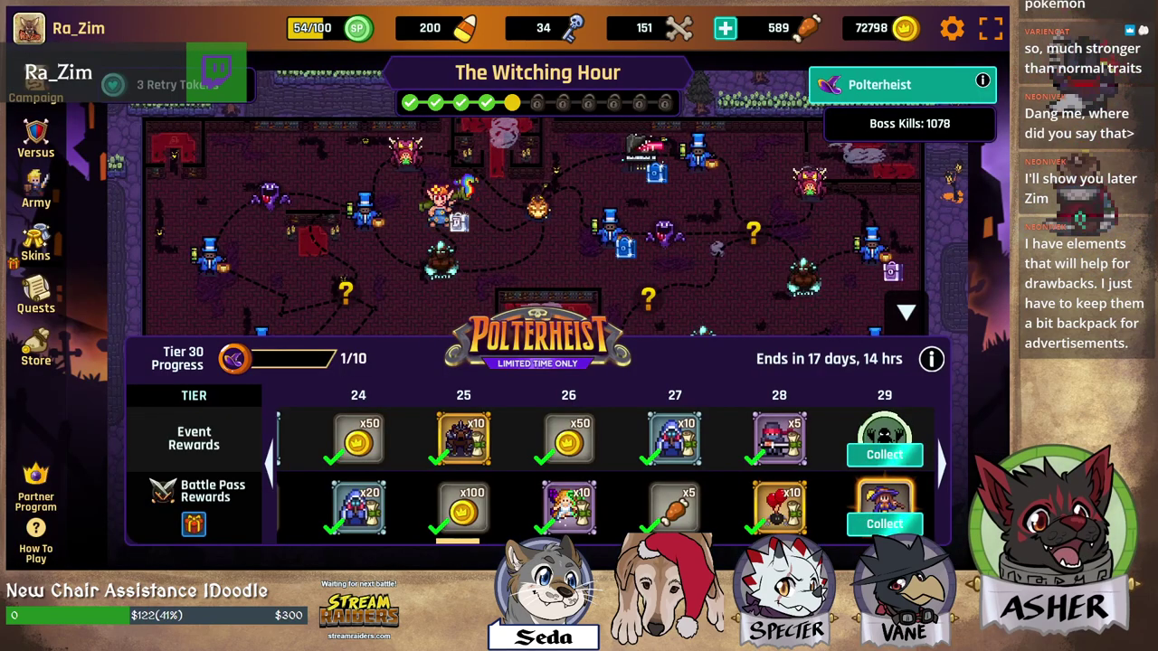
# Collect the tier 29 event reward and battle pass reward of the Polterheist event.
pyautogui.click(885, 455)
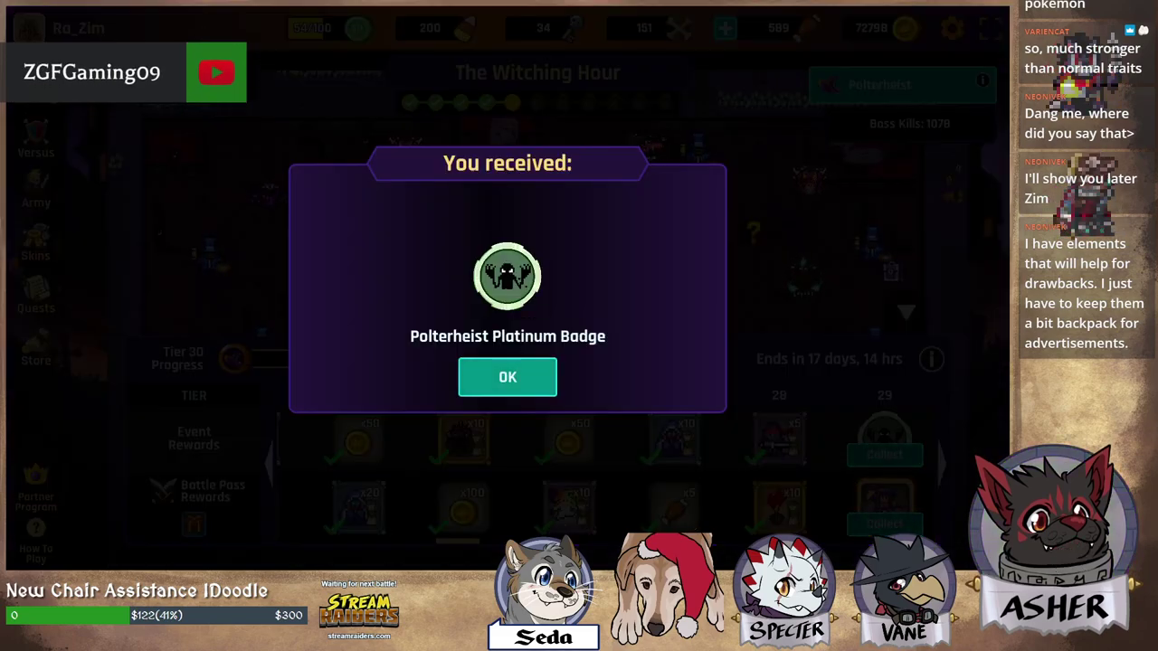
pyautogui.click(508, 377)
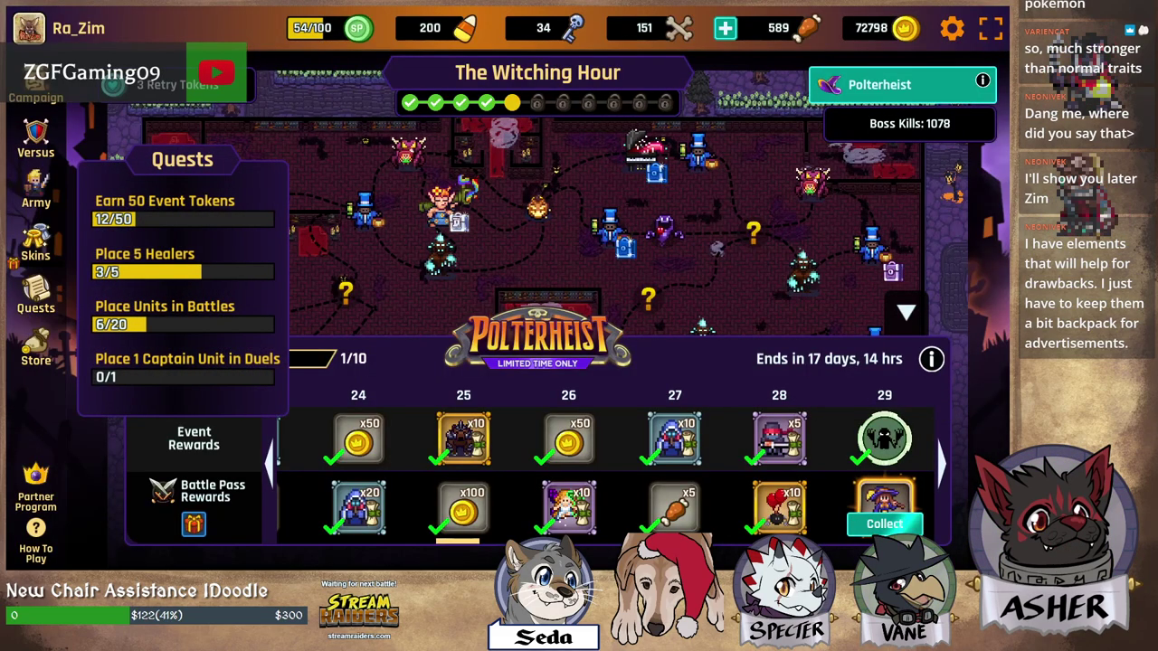
pyautogui.click(885, 524)
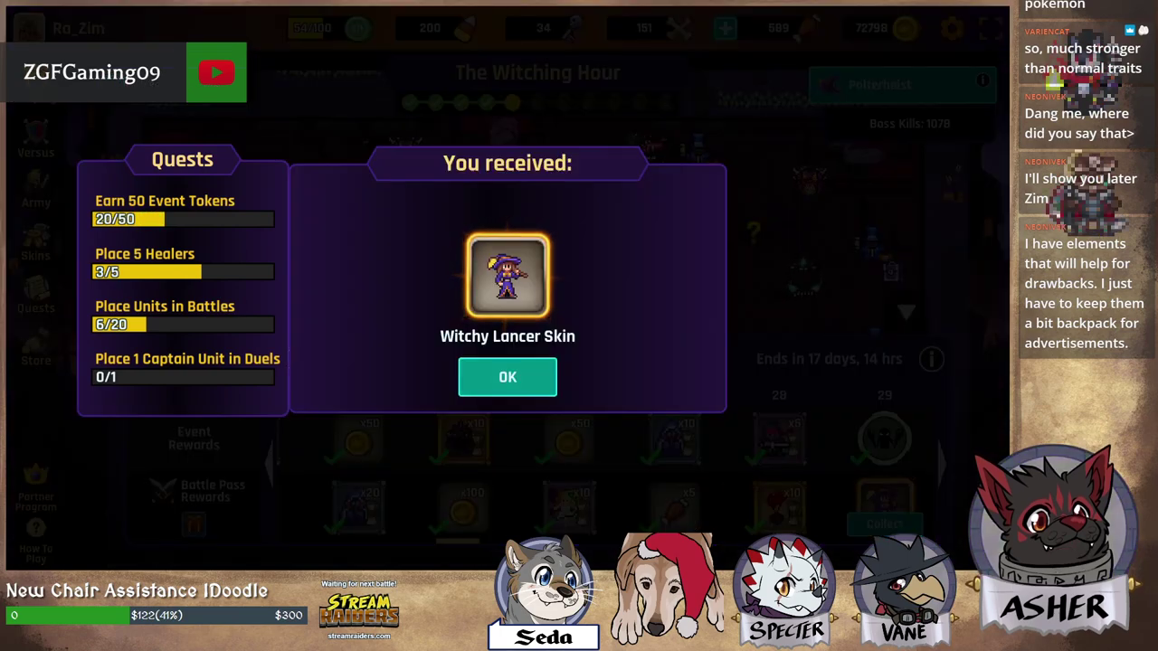
pyautogui.click(507, 377)
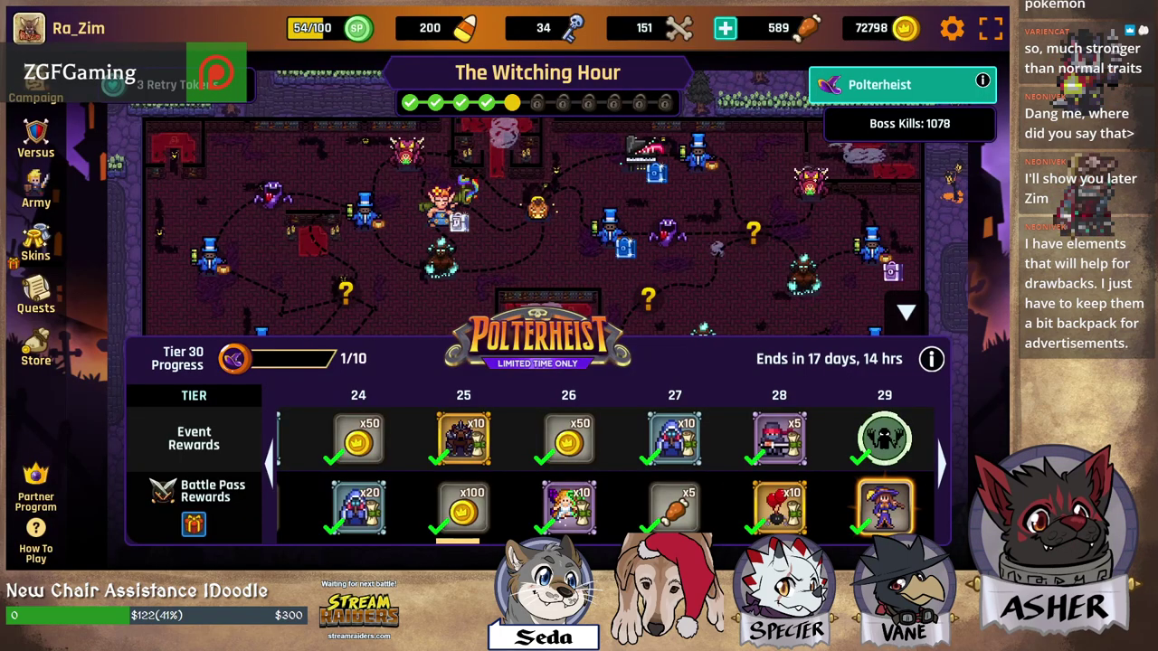
# Look through the Polterheist reward tiers and start the Midnight Mansion battle with the Gold Chest reward from the campaign map.
pyautogui.scroll(-5, 698, 441)
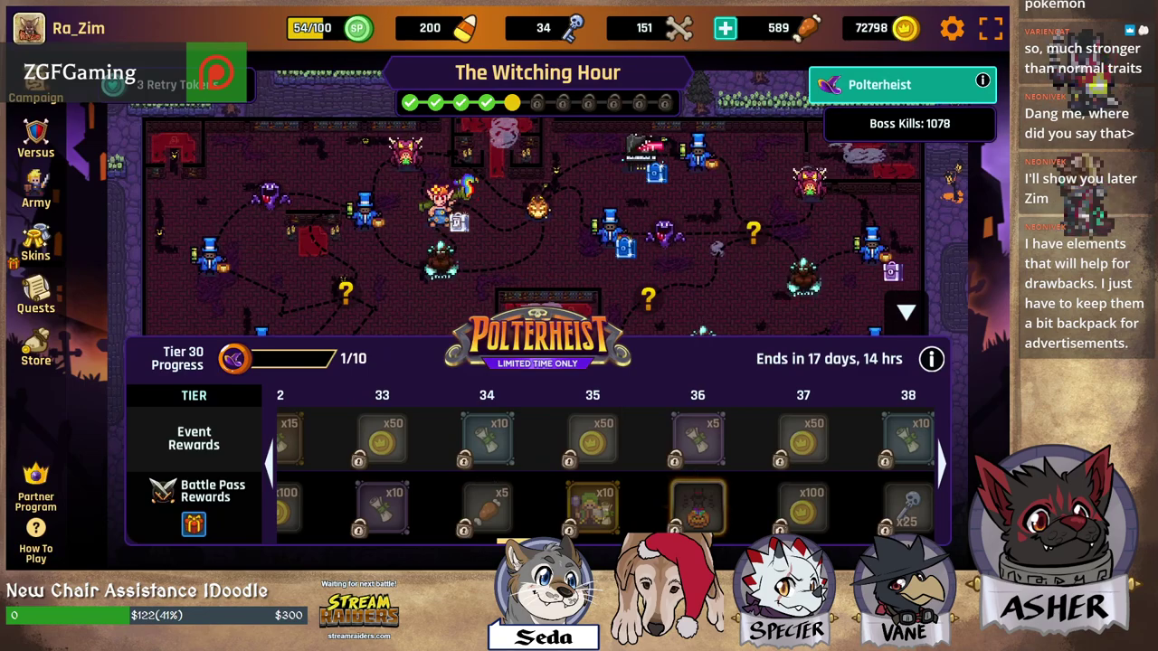
pyautogui.scroll(4, 488, 502)
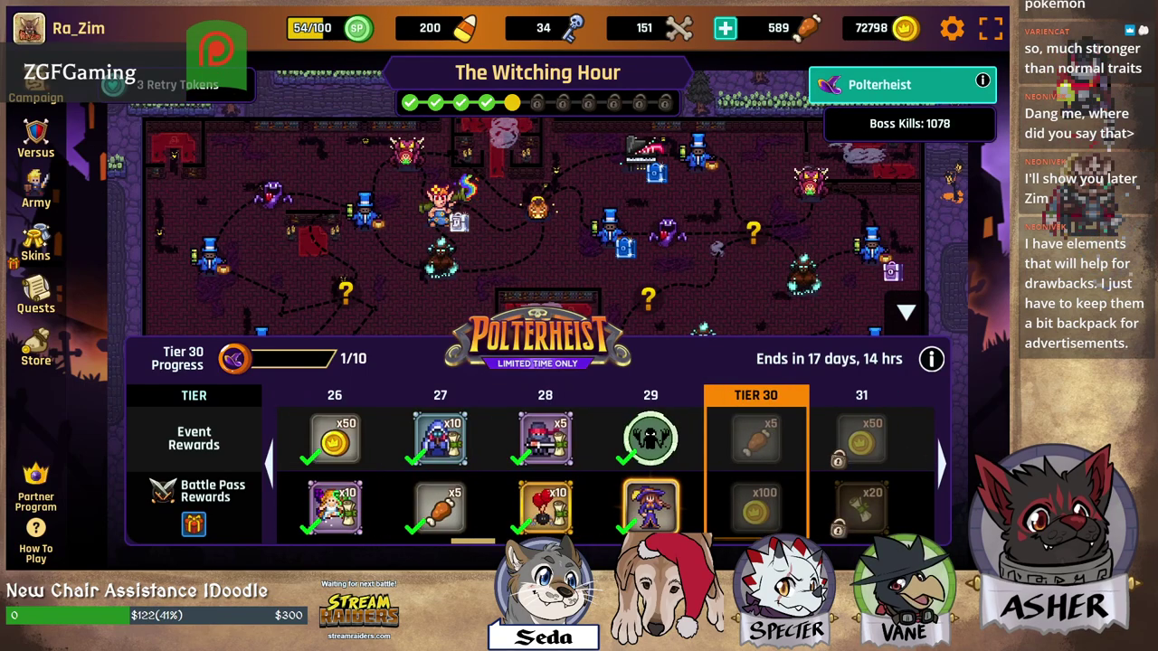
pyautogui.scroll(-1, 488, 506)
pyautogui.click(907, 312)
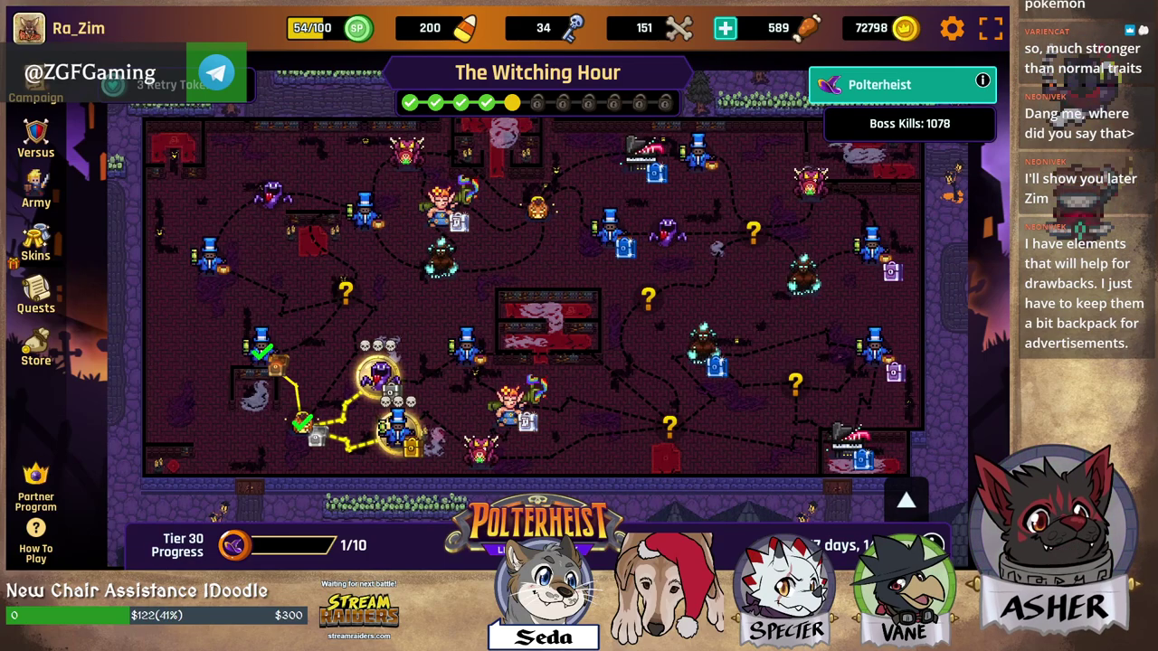
pyautogui.click(397, 431)
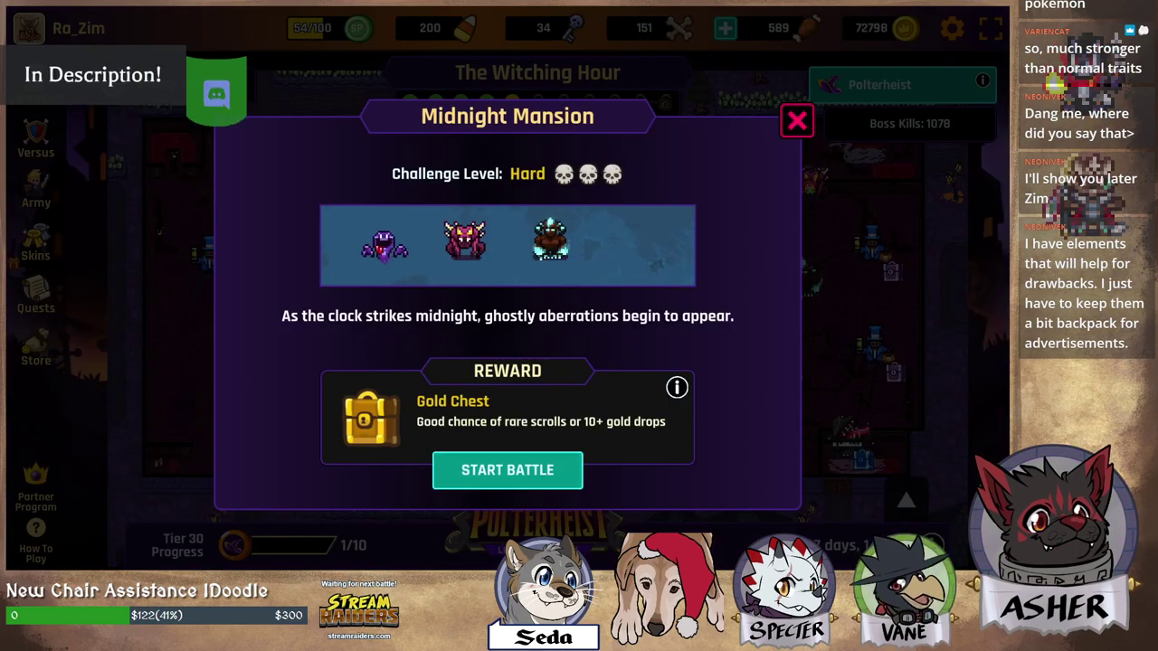
pyautogui.click(508, 470)
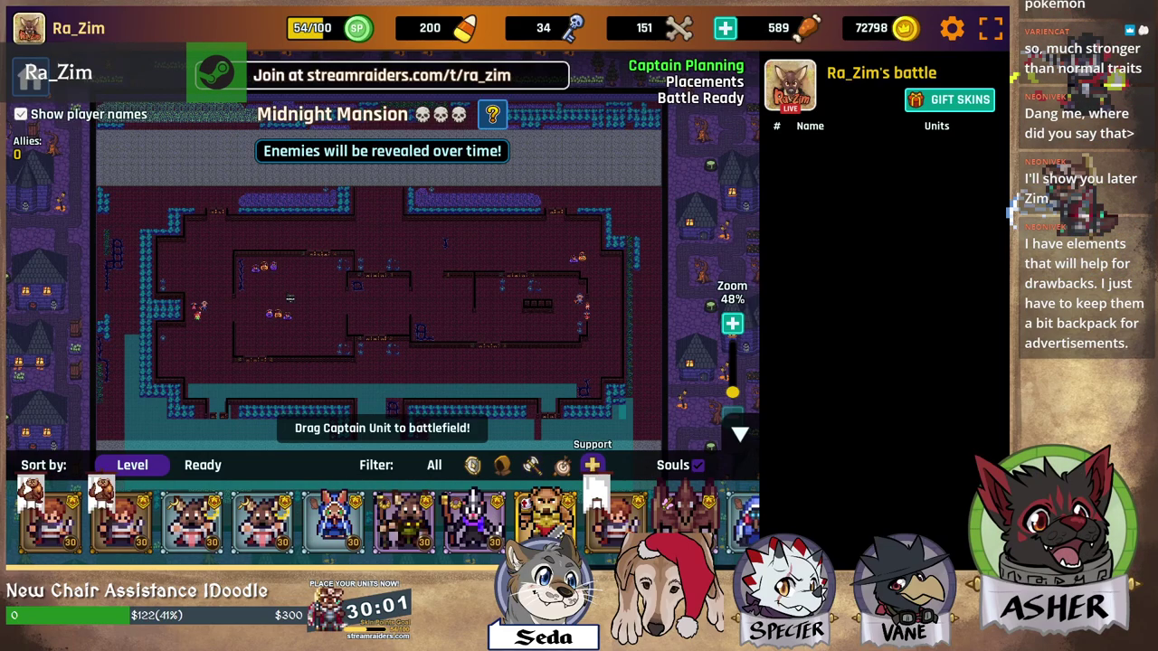
# Place a support captain unit at the lower central entrance of the Midnight Mansion map, and open and close the battle planning markers.
pyautogui.moveTo(191, 520)
pyautogui.mouseDown()
pyautogui.moveTo(227, 471)
pyautogui.moveTo(380, 413)
pyautogui.moveTo(372, 405)
pyautogui.mouseUp()
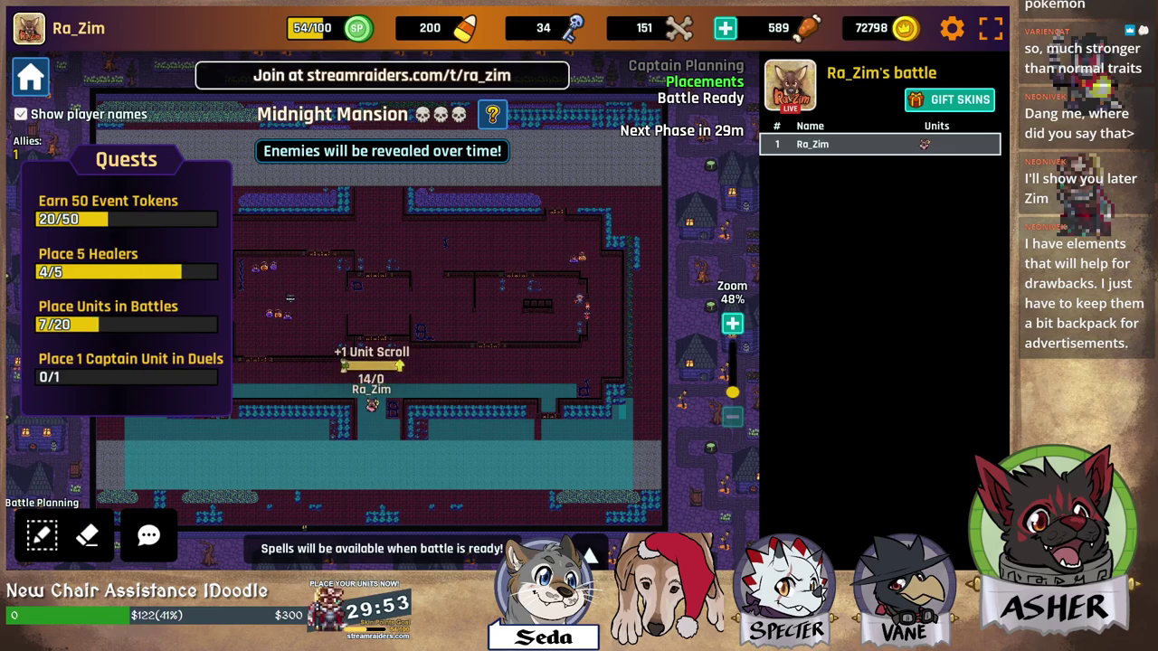
pyautogui.click(42, 536)
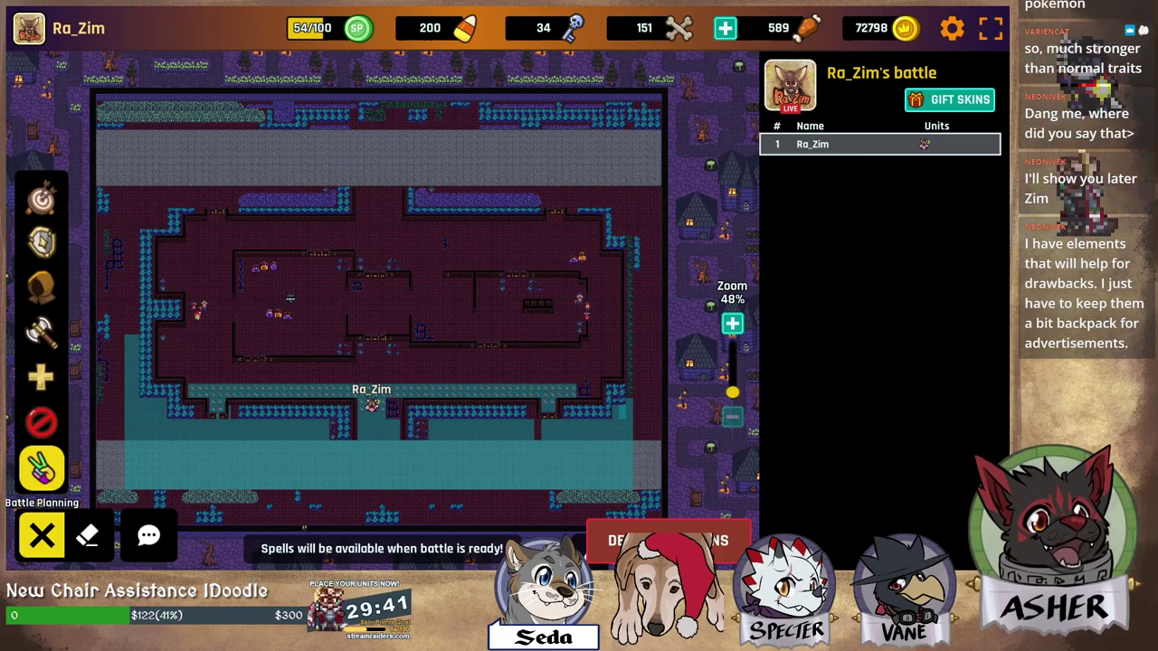
pyautogui.click(42, 536)
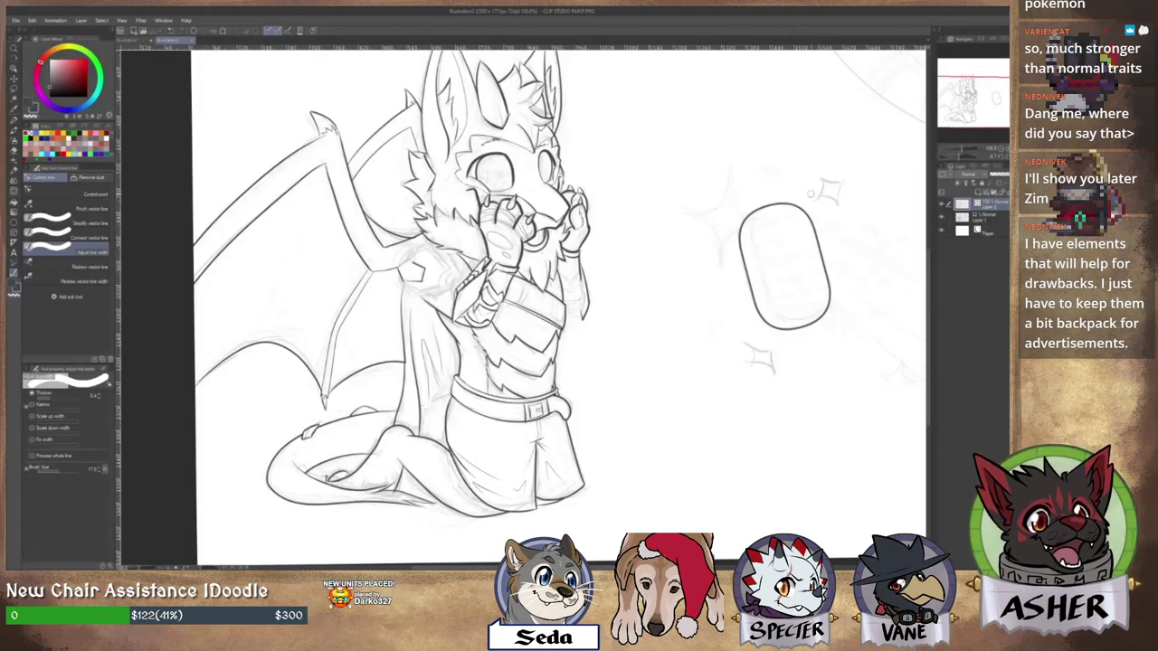
# Switch back to Clip Studio Paint, choose the pen and undo the stray strokes above the rounded object.
pyautogui.moveTo(966, 111); pyautogui.dragTo(984, 107)
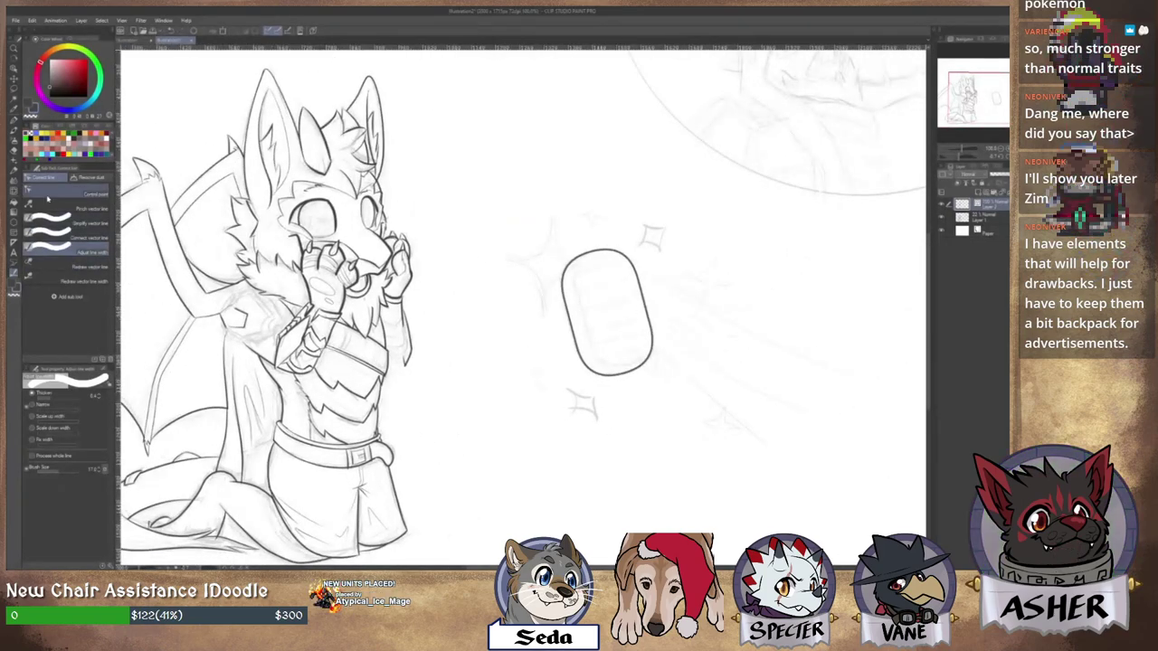
pyautogui.click(12, 128)
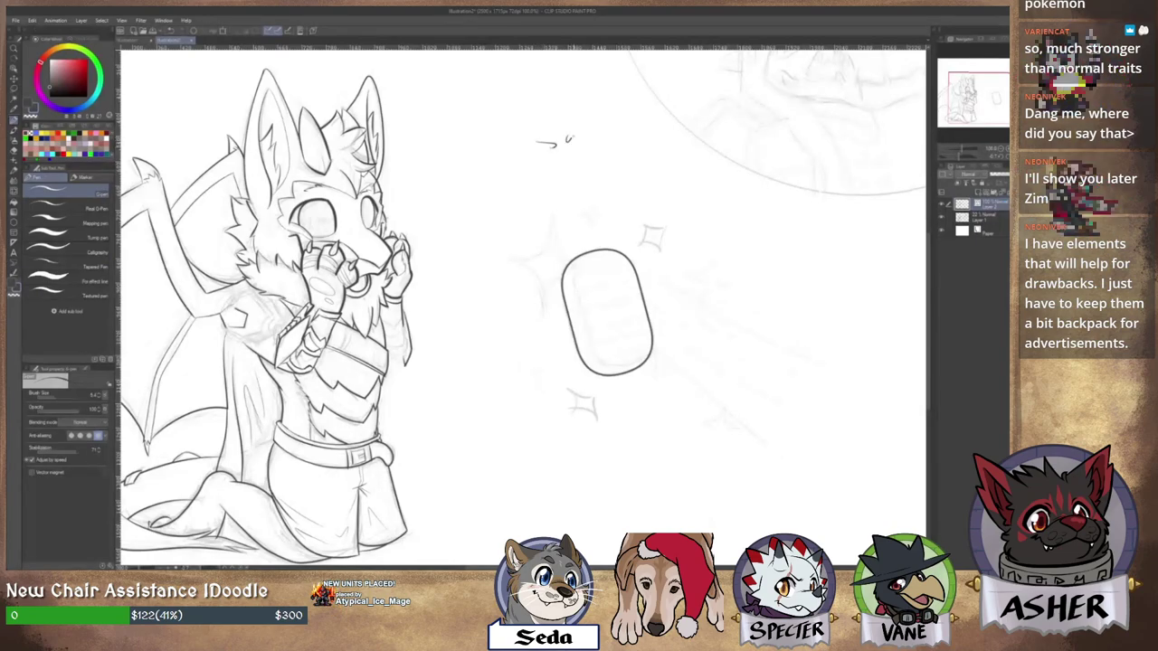
pyautogui.hotkey('ctrl', 'z')
pyautogui.hotkey('ctrl', 'z')
pyautogui.hotkey('ctrl', 'z')
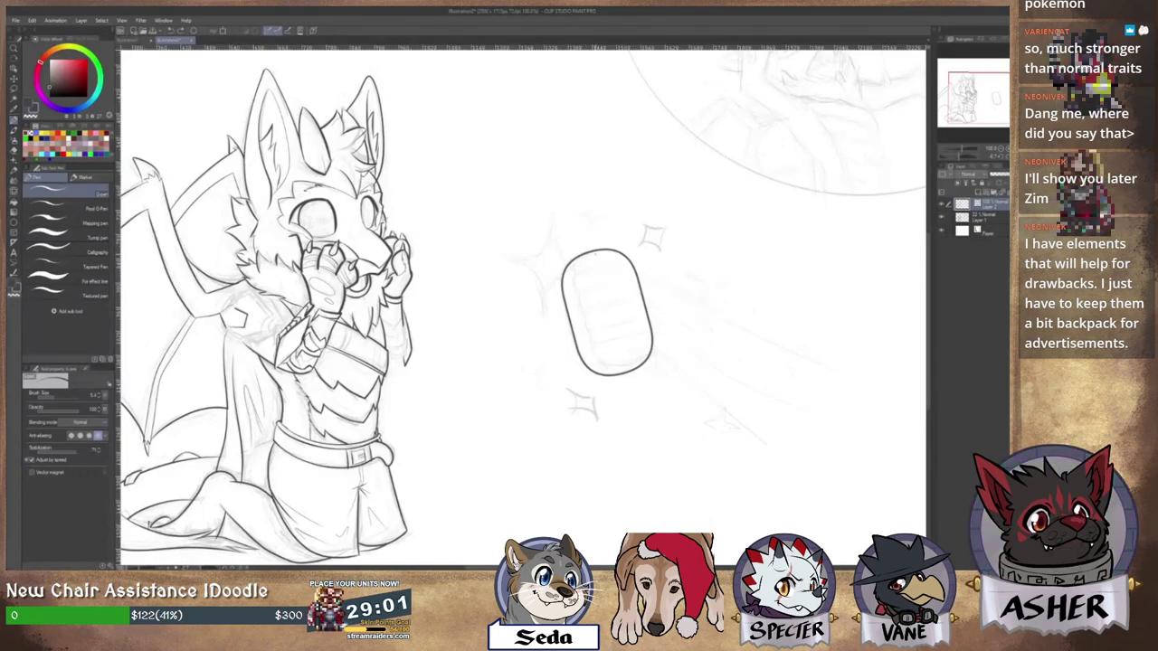
# Ink a curved inner line along the left and bottom edges of the rounded object to give it thickness.
pyautogui.scroll(3, 606, 285)
pyautogui.moveTo(607, 285); pyautogui.dragTo(591, 268)
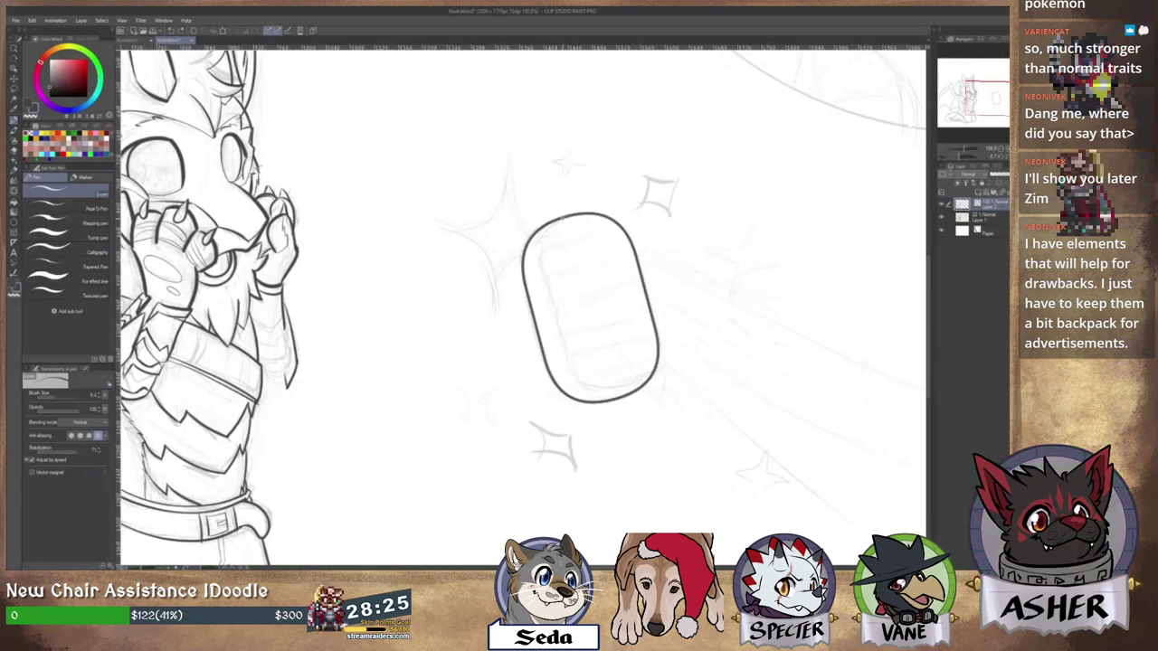
pyautogui.moveTo(542, 222)
pyautogui.mouseDown()
pyautogui.moveTo(550, 300)
pyautogui.moveTo(584, 378)
pyautogui.mouseUp()
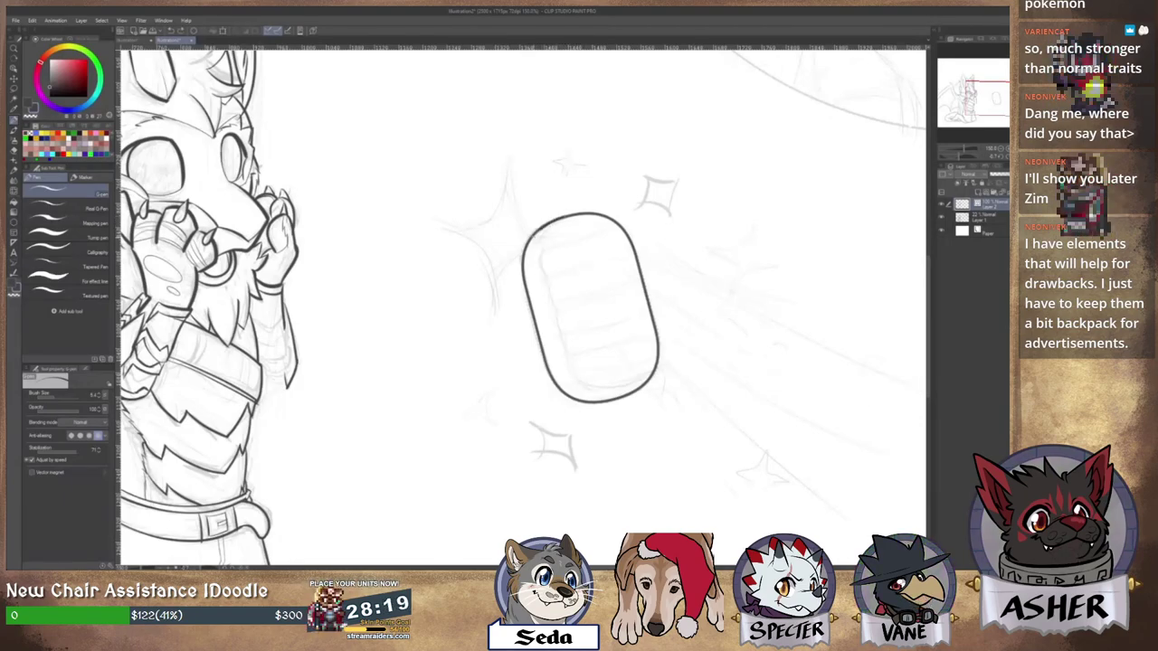
pyautogui.moveTo(534, 230); pyautogui.dragTo(565, 371)
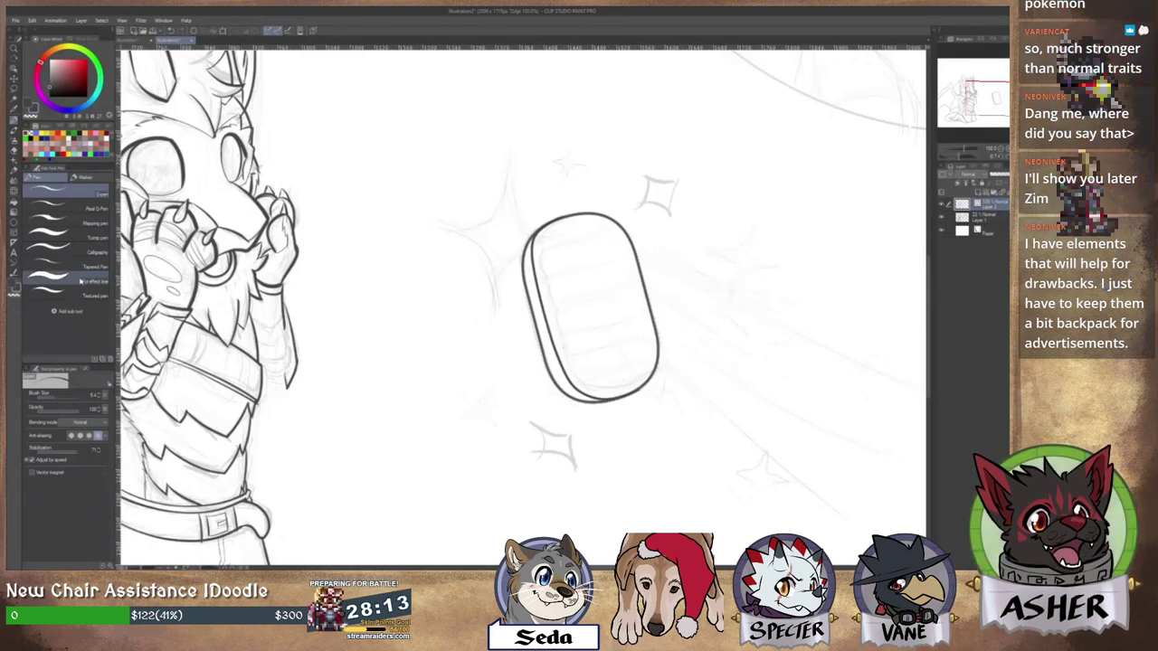
# Try to reshape the rounded object's lower-right edge with the Redraw vector line tool, and undo the stroke.
pyautogui.click(14, 273)
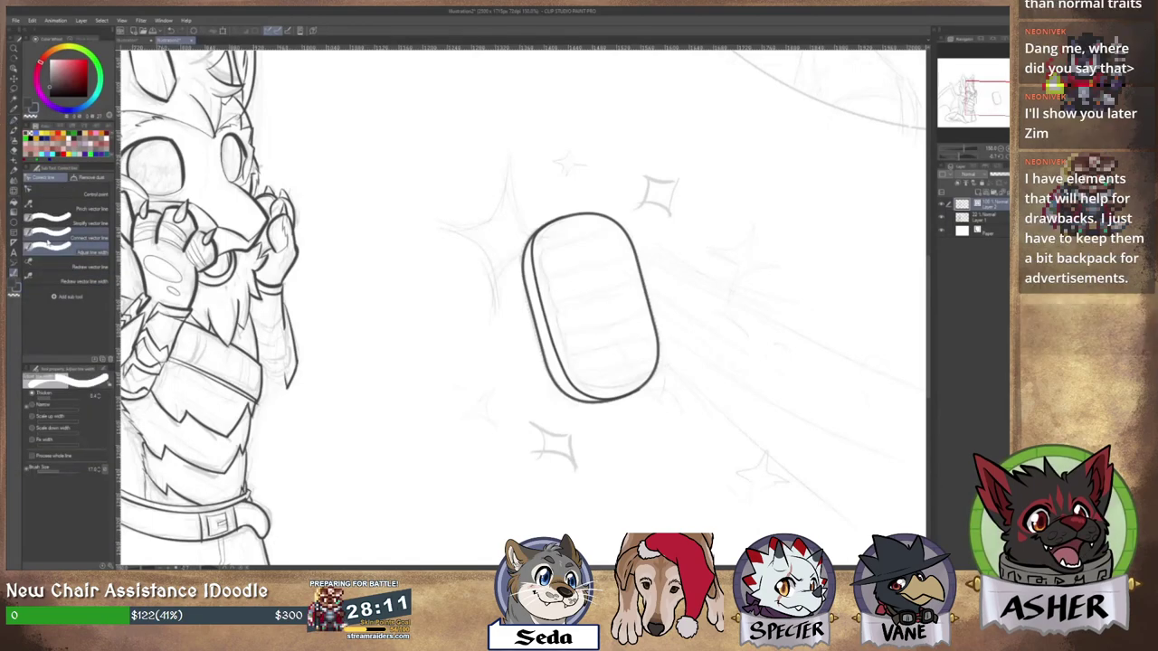
pyautogui.click(51, 223)
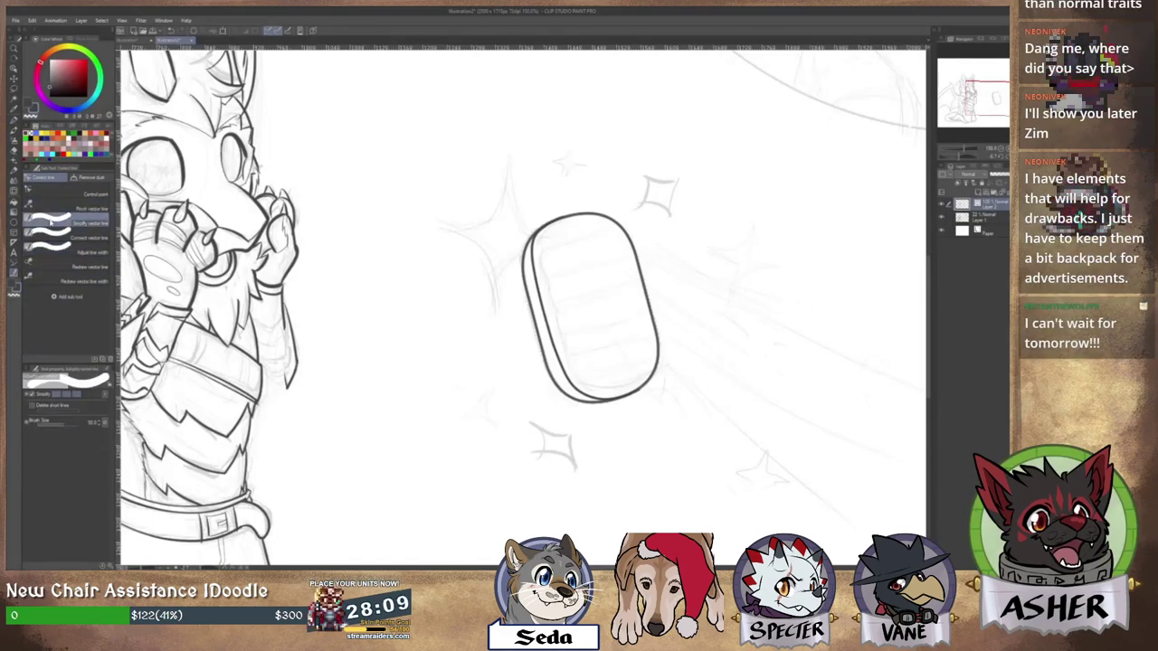
pyautogui.click(70, 267)
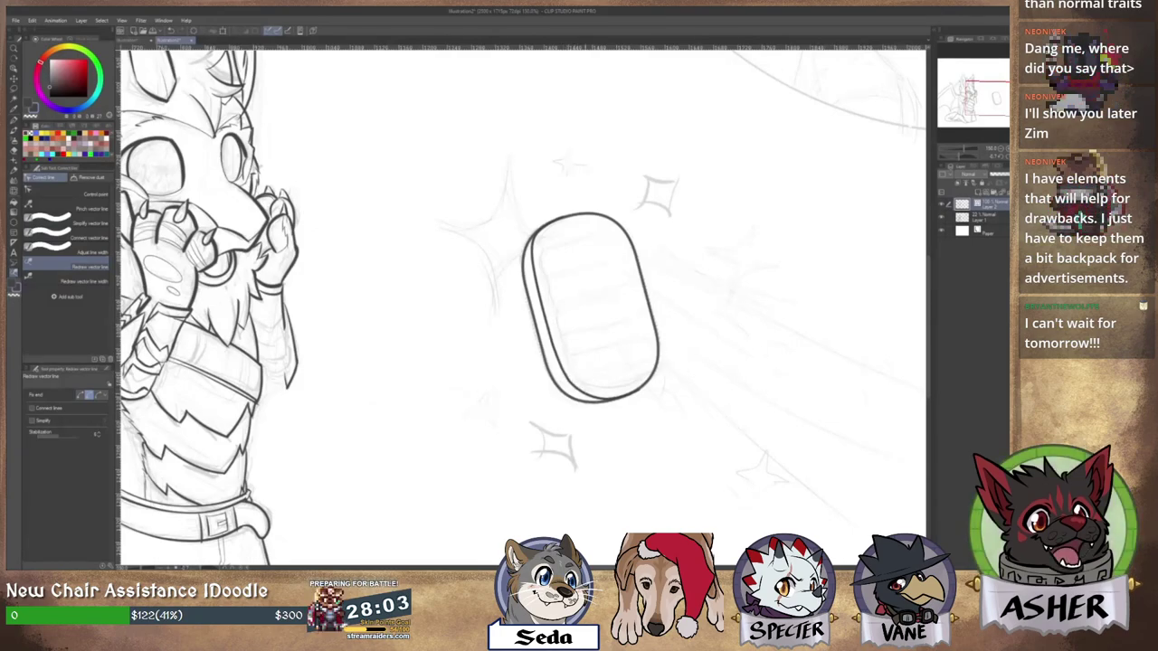
pyautogui.moveTo(586, 400)
pyautogui.mouseDown()
pyautogui.moveTo(631, 396)
pyautogui.moveTo(663, 375)
pyautogui.mouseUp()
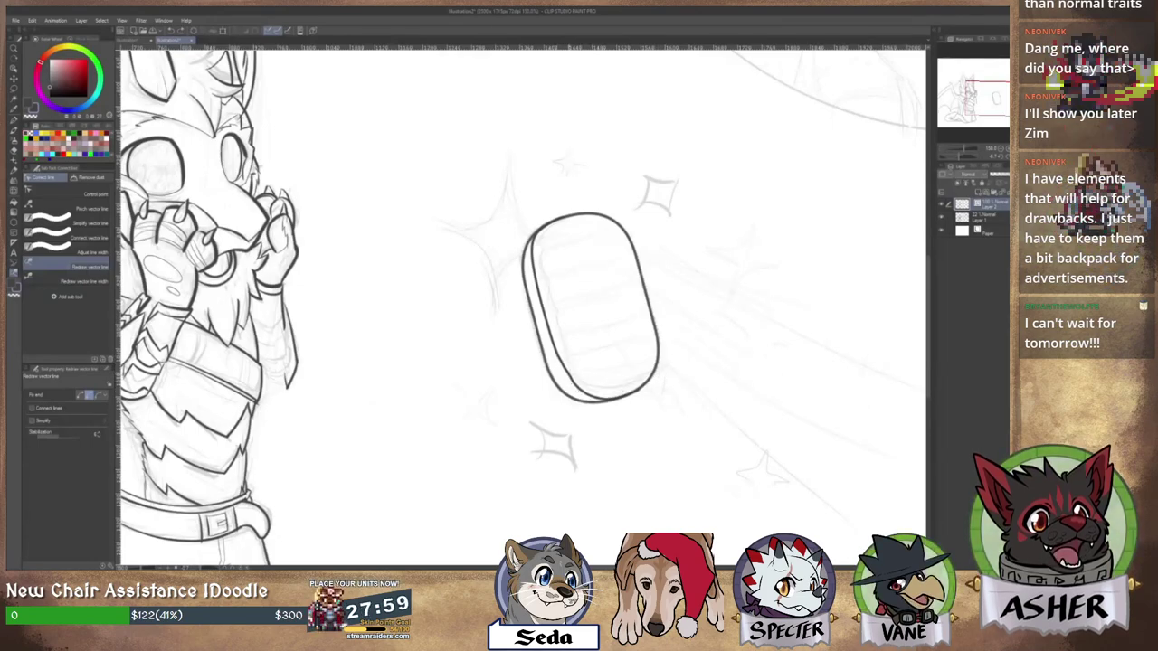
pyautogui.hotkey('ctrl', 'z')
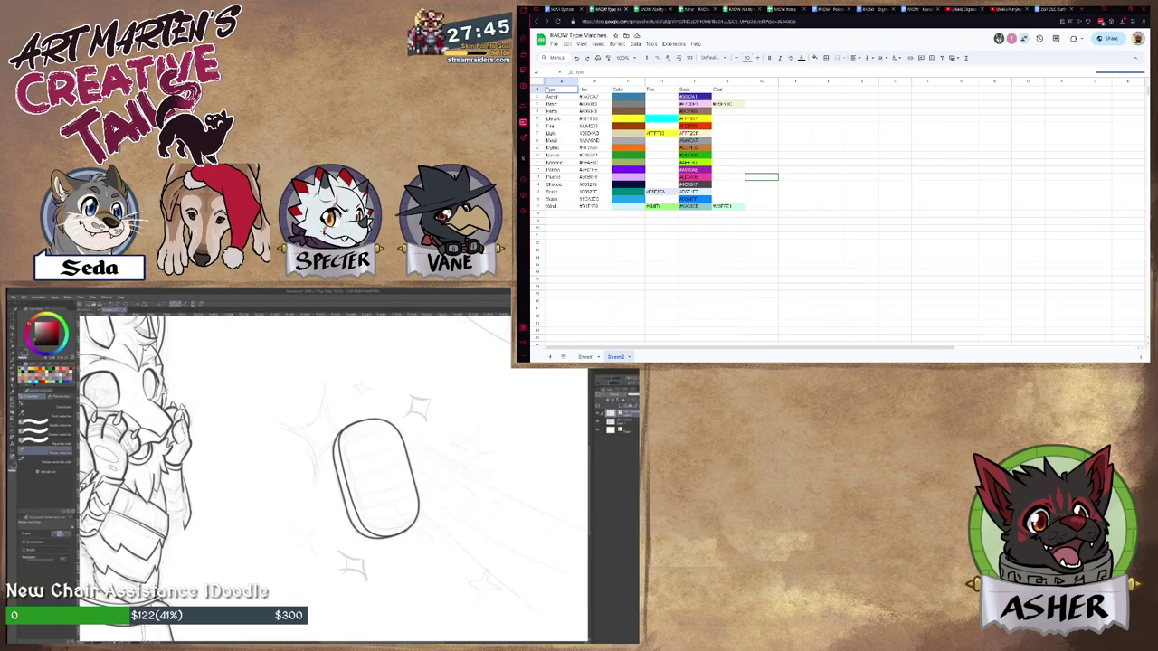
# Enlarge the zoom of the RAOW Type Matches spreadsheet in Google Sheets.
pyautogui.click(623, 57)
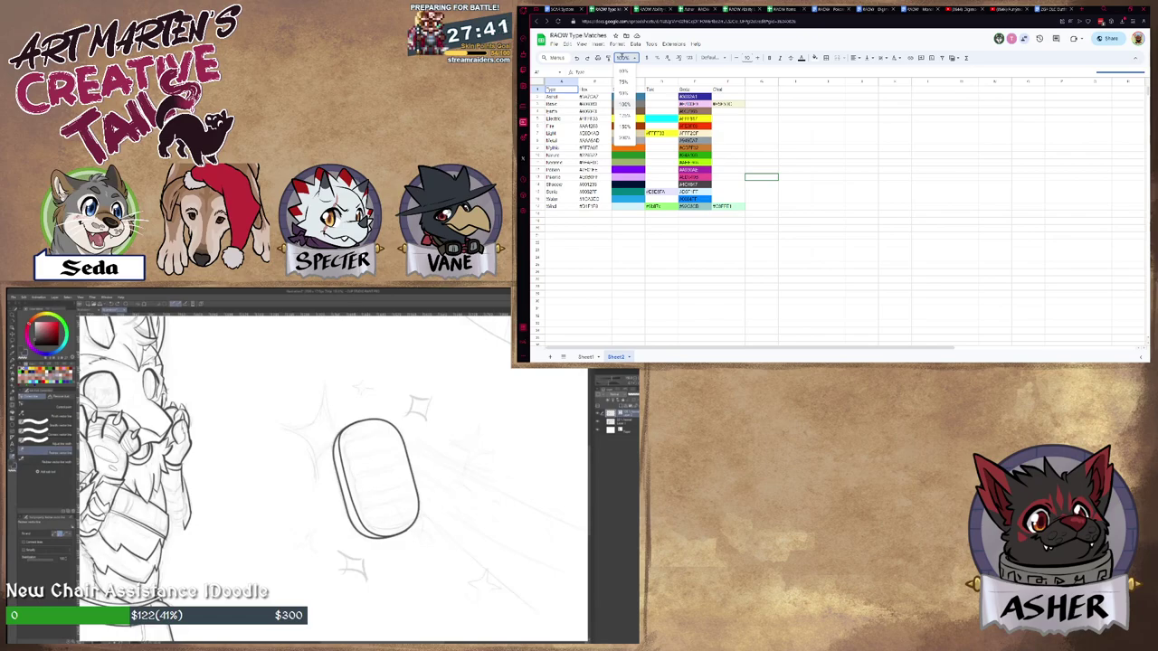
pyautogui.click(625, 115)
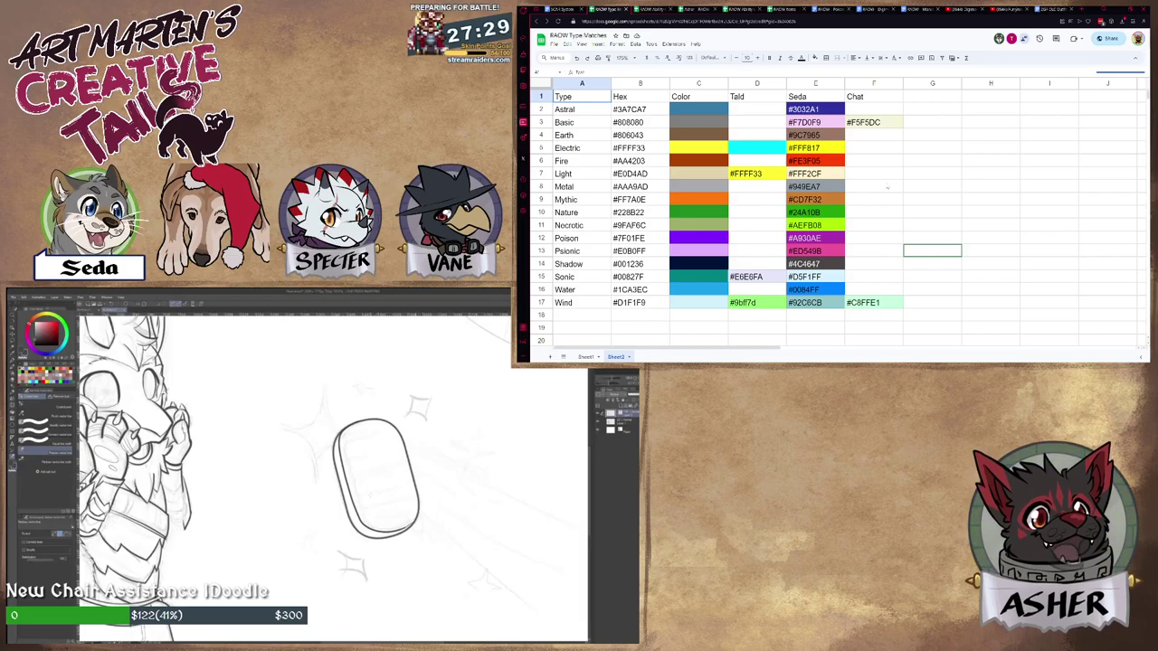
# Switch back to Clip Studio Paint and try to ink a freehand line across one end of the rounded object.
pyautogui.scroll(-4, 372, 497)
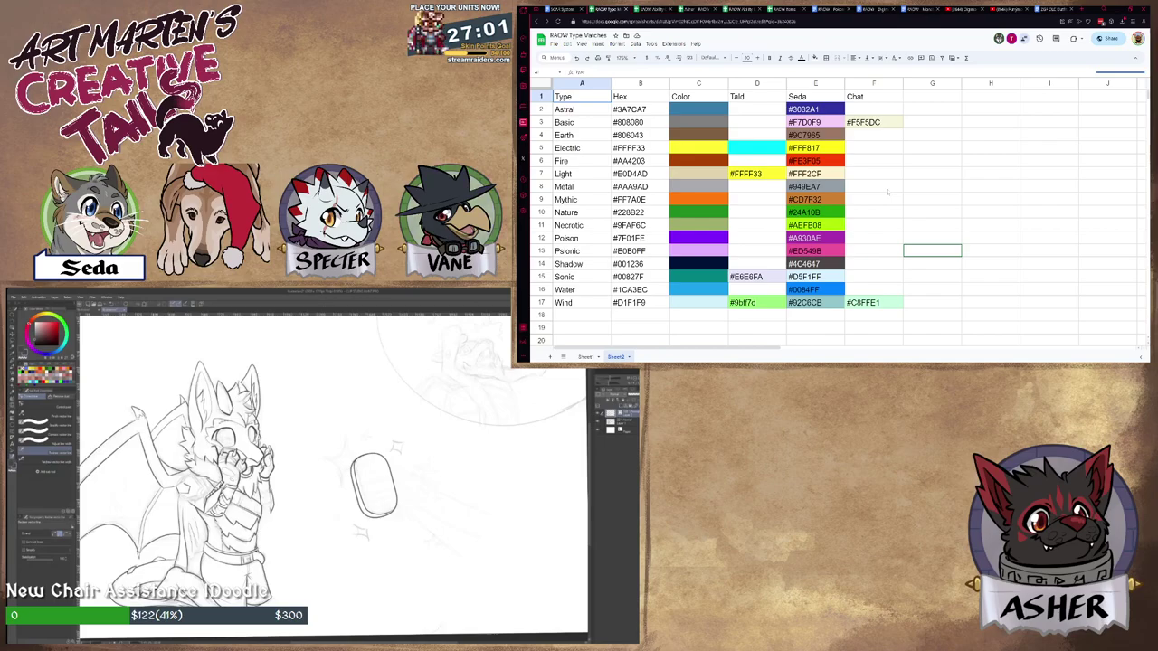
pyautogui.press('p')
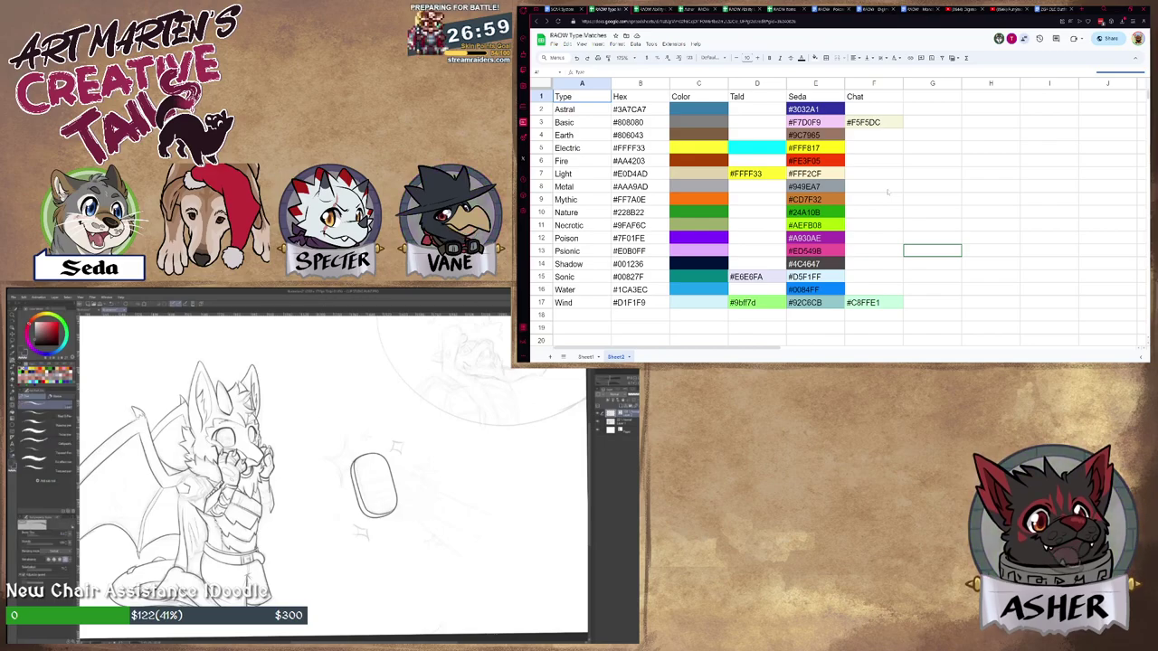
pyautogui.press('r')
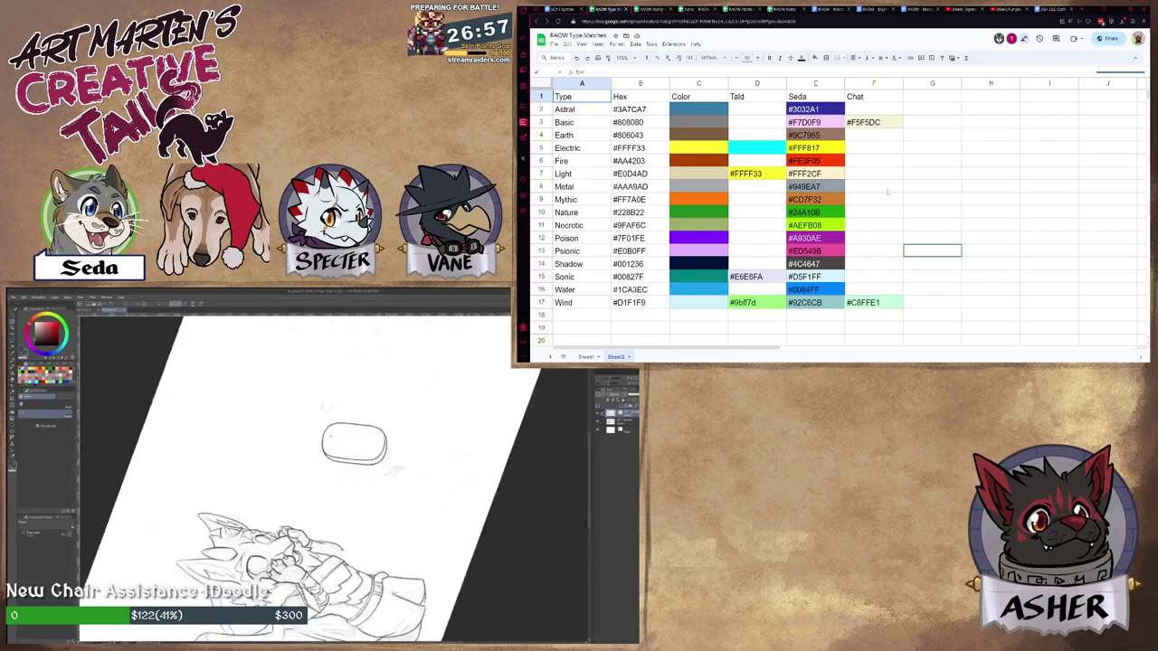
pyautogui.scroll(2, 350, 483)
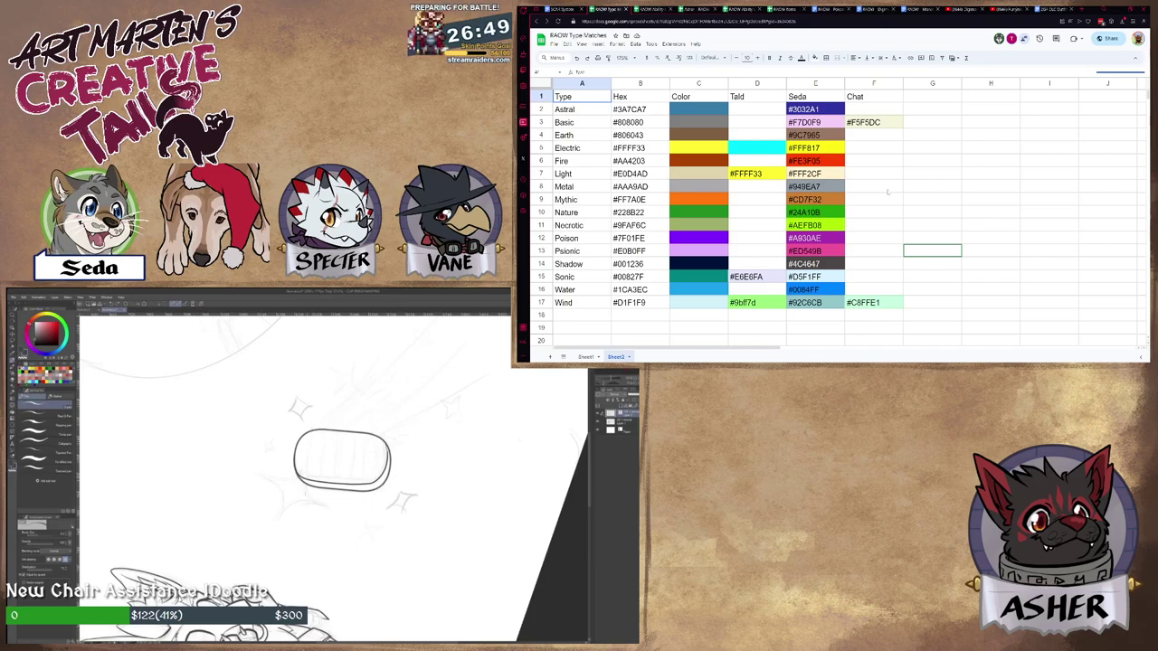
pyautogui.moveTo(305, 454); pyautogui.dragTo(306, 476)
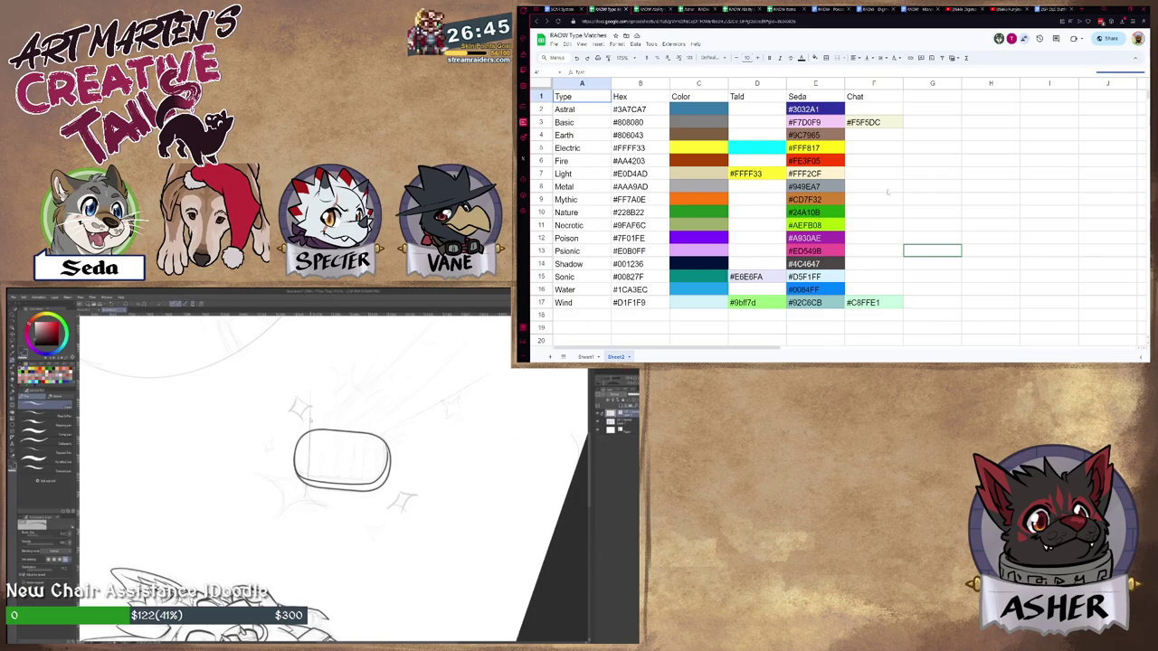
pyautogui.hotkey('ctrl', 'z')
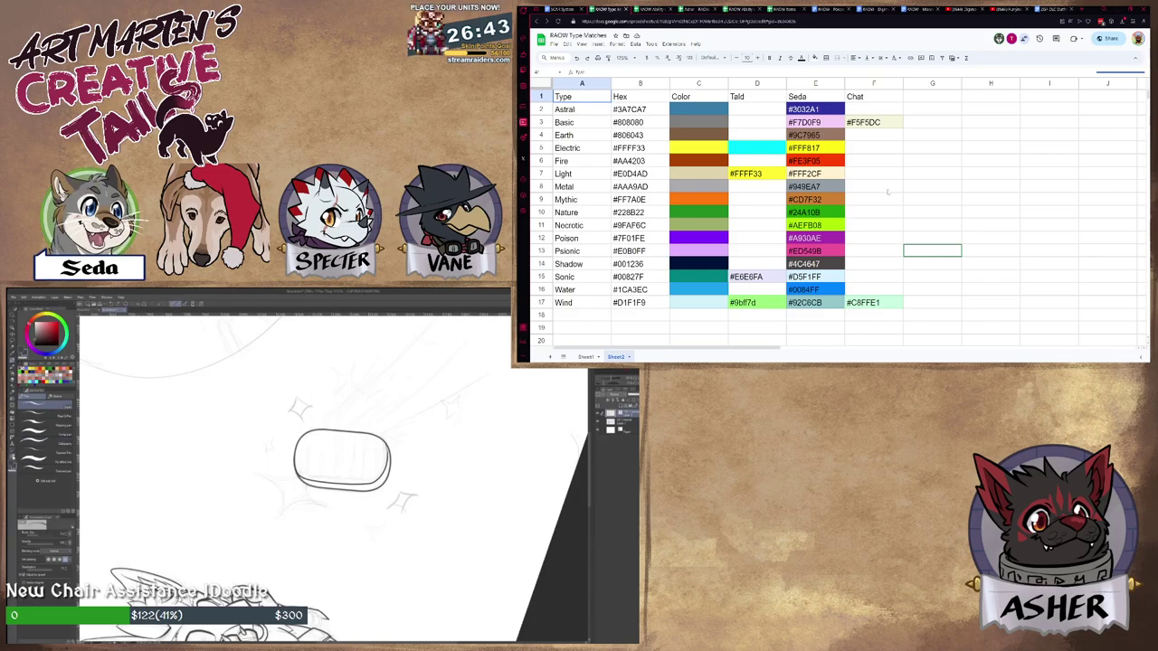
# Draw evenly spaced parallel straight lines across the rounded object's face, and erase the ends that overshoot its outline.
pyautogui.click(12, 445)
pyautogui.click(13, 425)
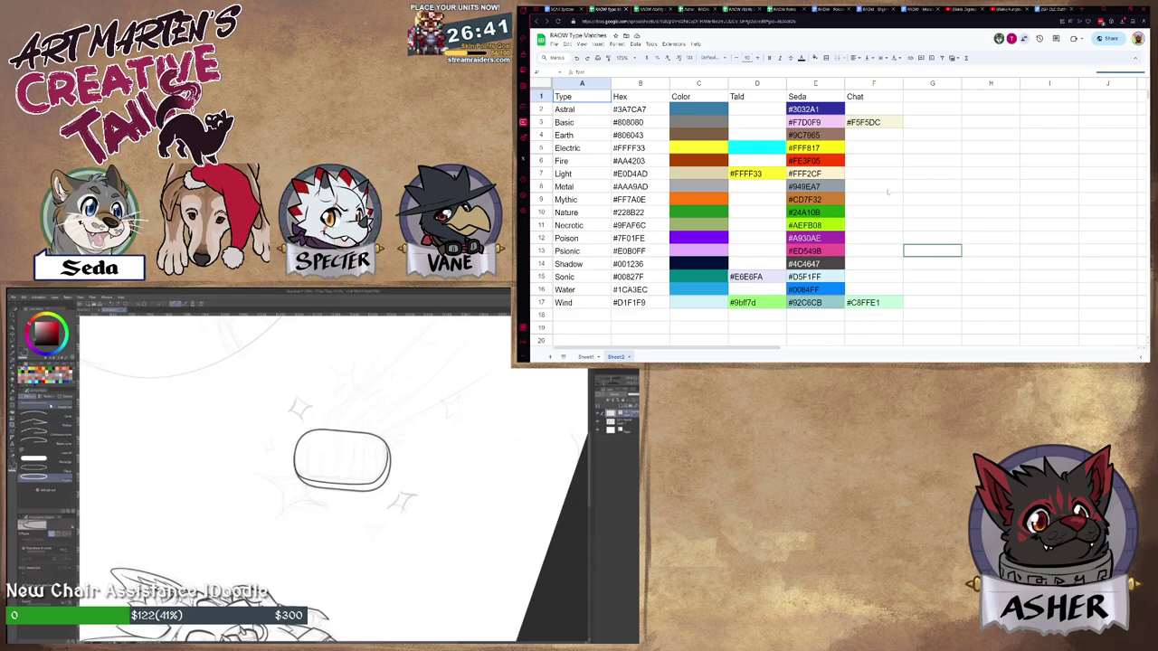
pyautogui.click(50, 406)
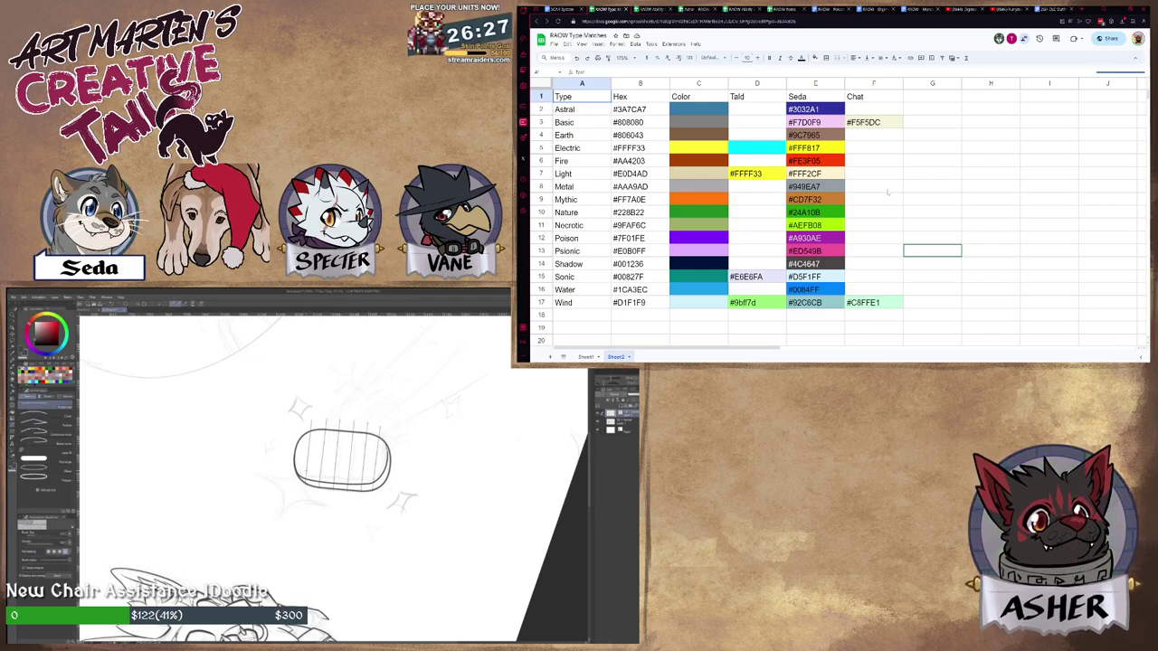
pyautogui.press('e')
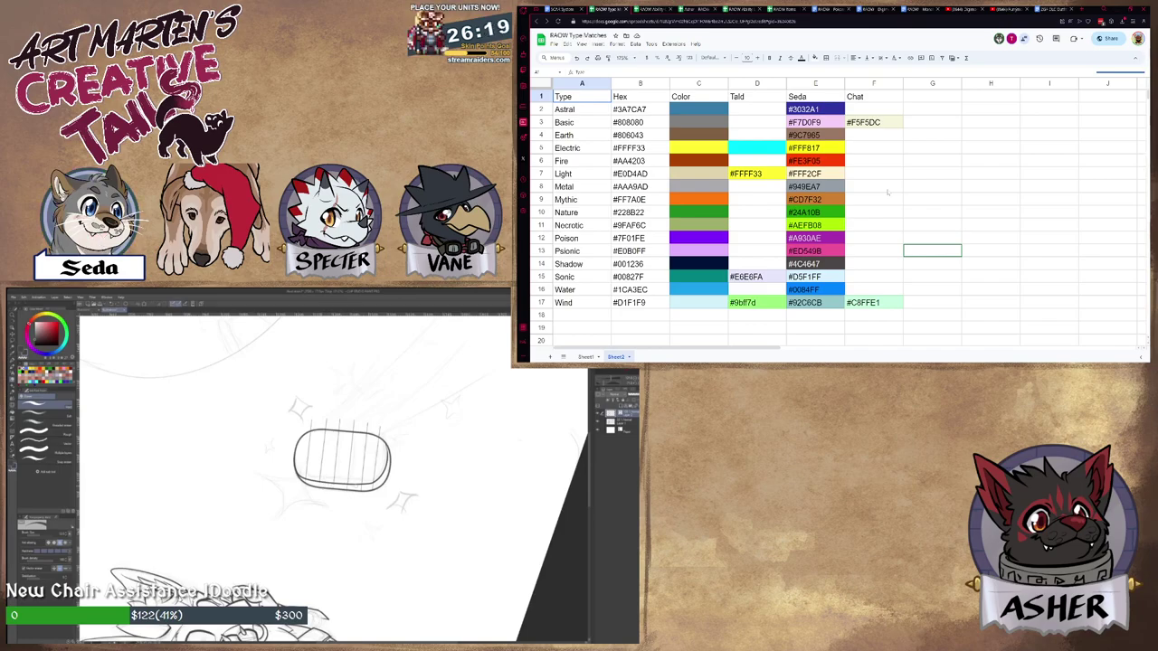
pyautogui.press('u')
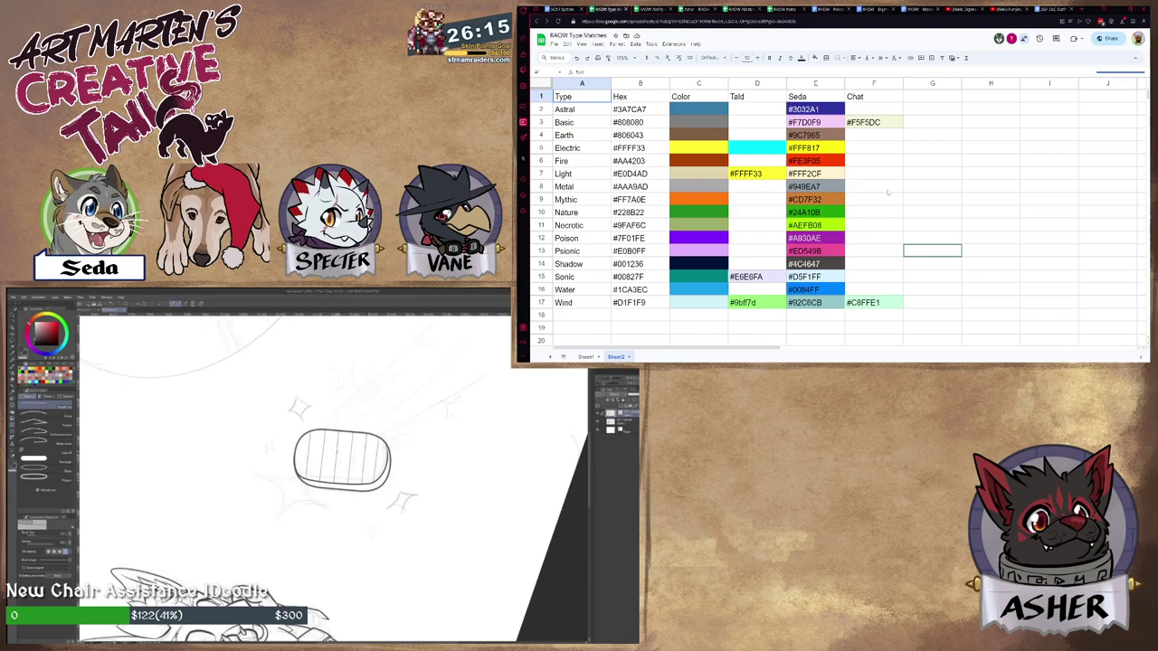
# Turn the canvas back upright and check the line art by hiding and showing the sketch layer.
pyautogui.press('r')
pyautogui.moveTo(410, 349); pyautogui.dragTo(485, 469)
pyautogui.scroll(-1, 410, 404)
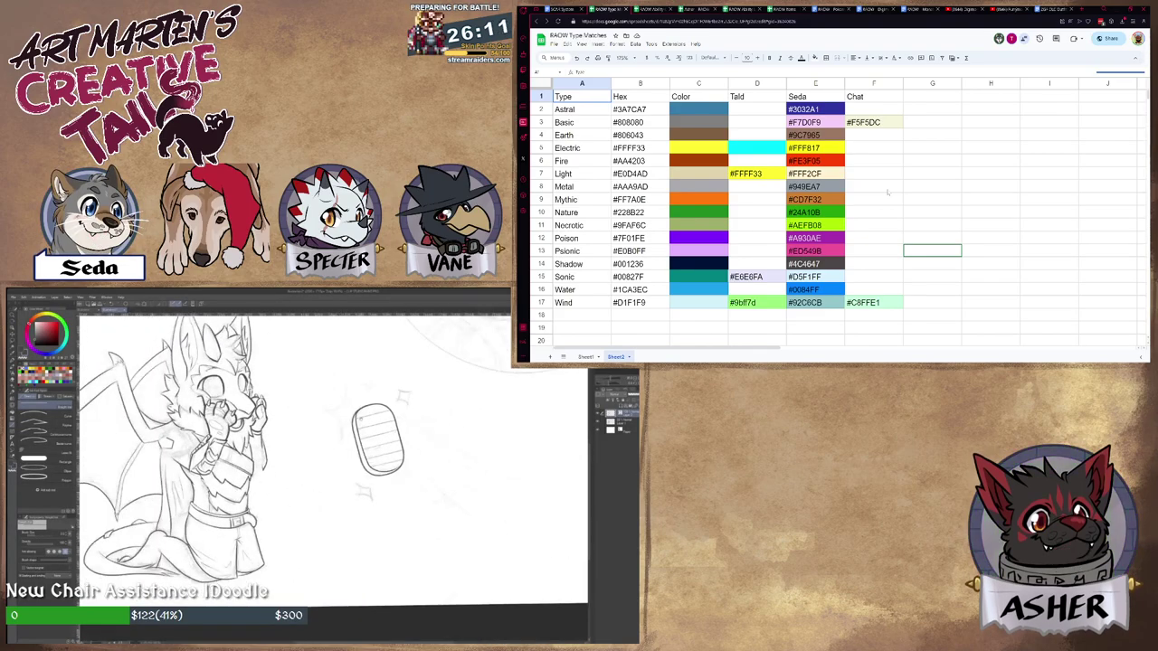
pyautogui.moveTo(410, 405); pyautogui.dragTo(492, 402)
pyautogui.moveTo(426, 420); pyautogui.dragTo(399, 412)
pyautogui.scroll(-1, 399, 411)
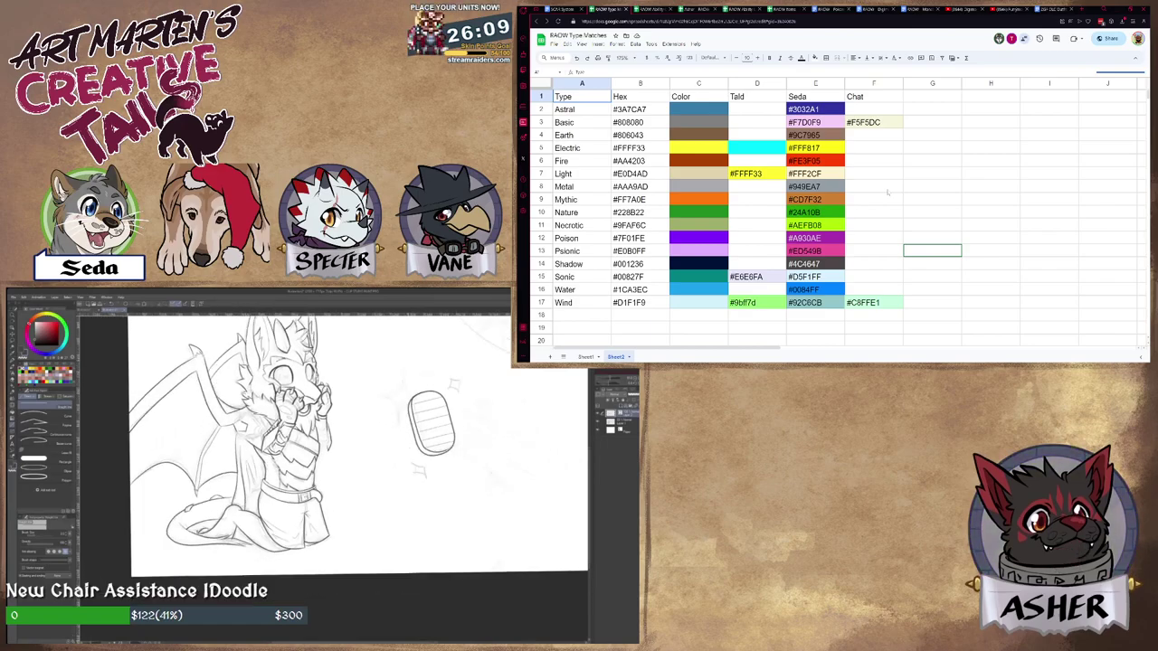
pyautogui.click(598, 423)
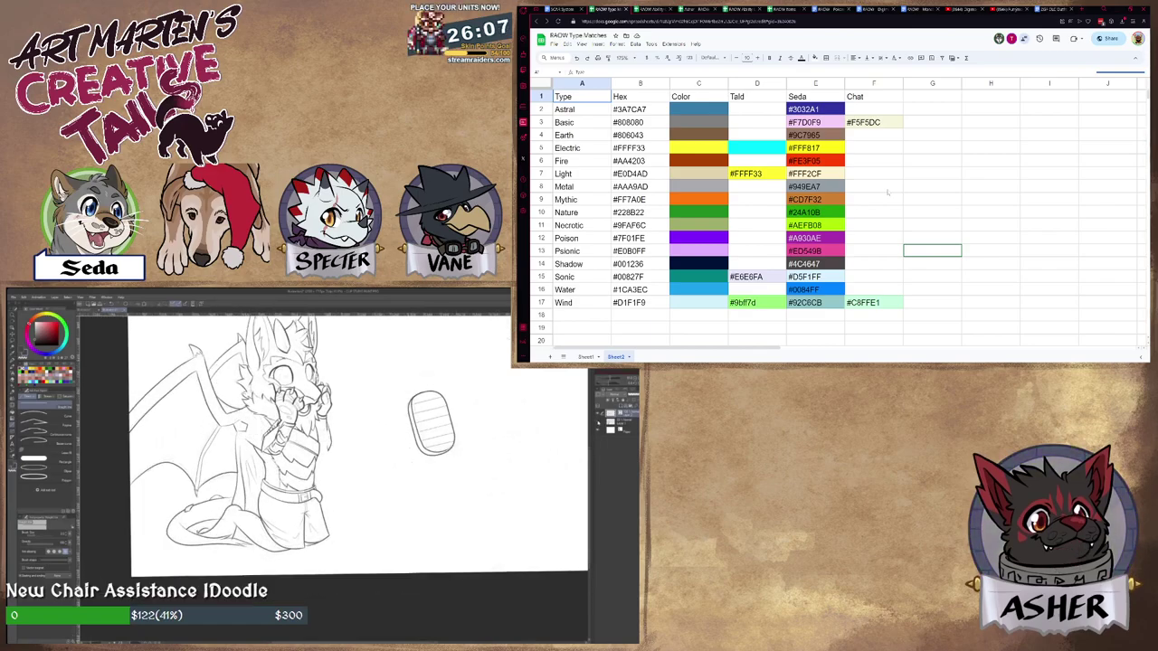
pyautogui.click(598, 422)
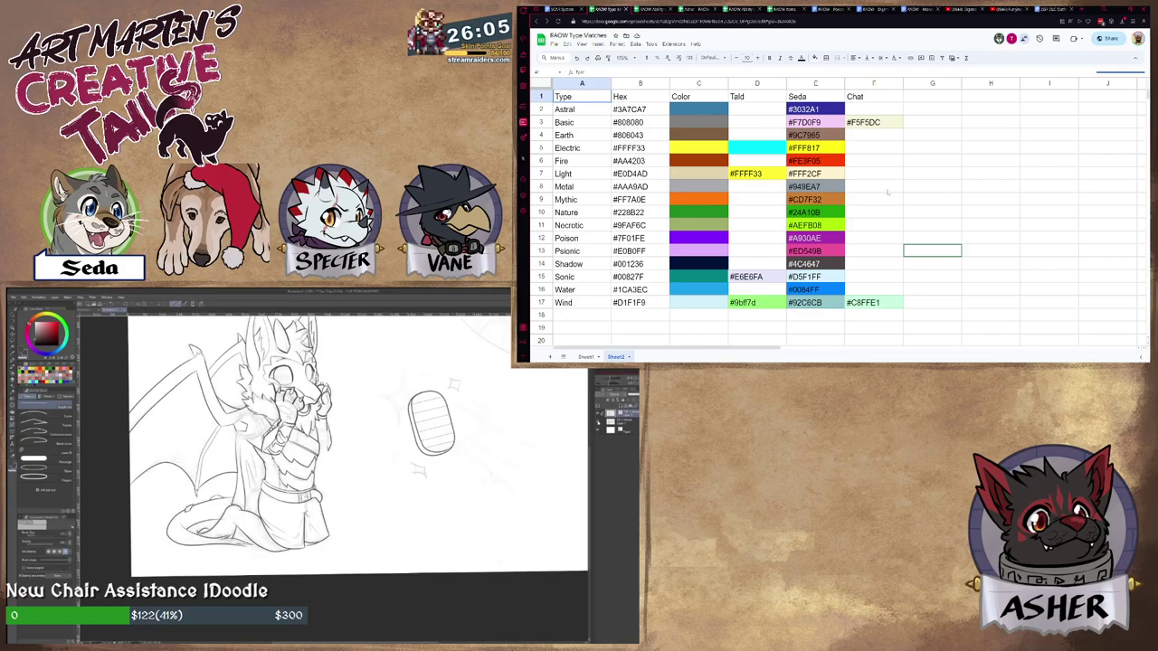
pyautogui.click(598, 422)
pyautogui.click(598, 422)
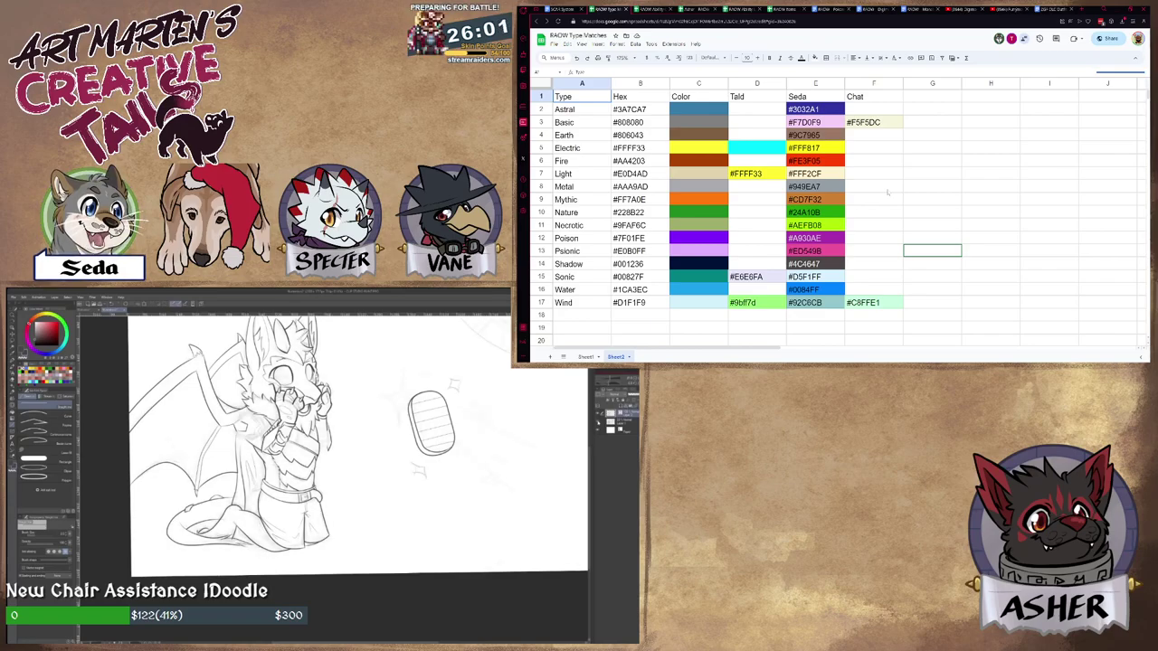
pyautogui.click(598, 423)
pyautogui.scroll(-1, 492, 408)
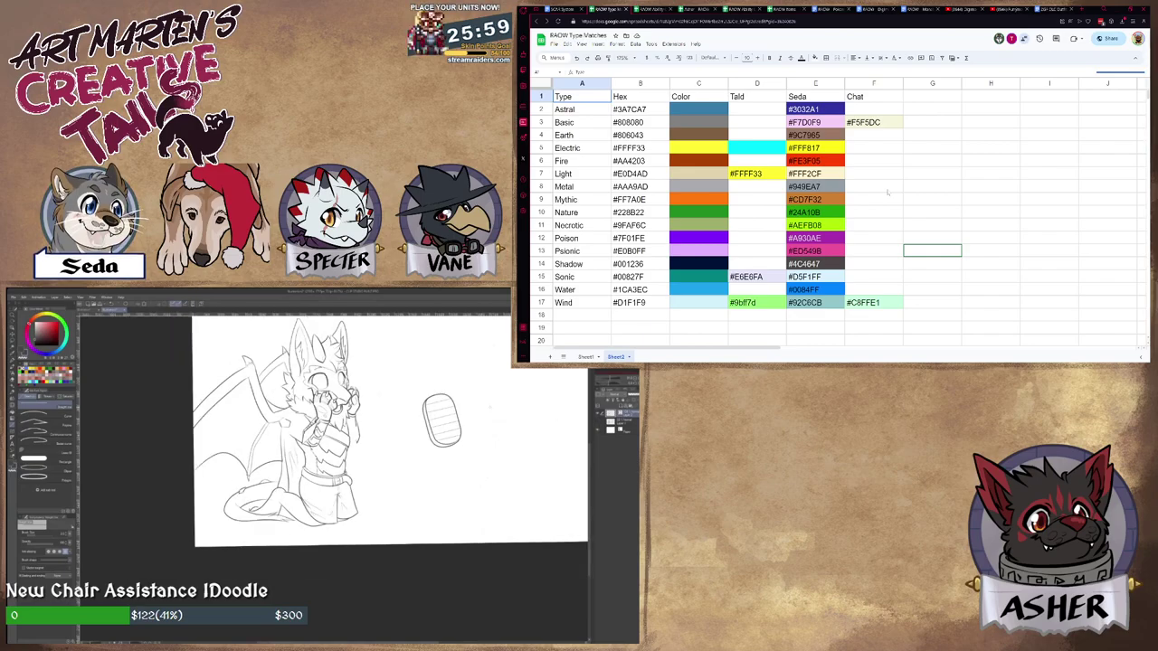
pyautogui.scroll(-2, 493, 407)
pyautogui.scroll(4, 496, 407)
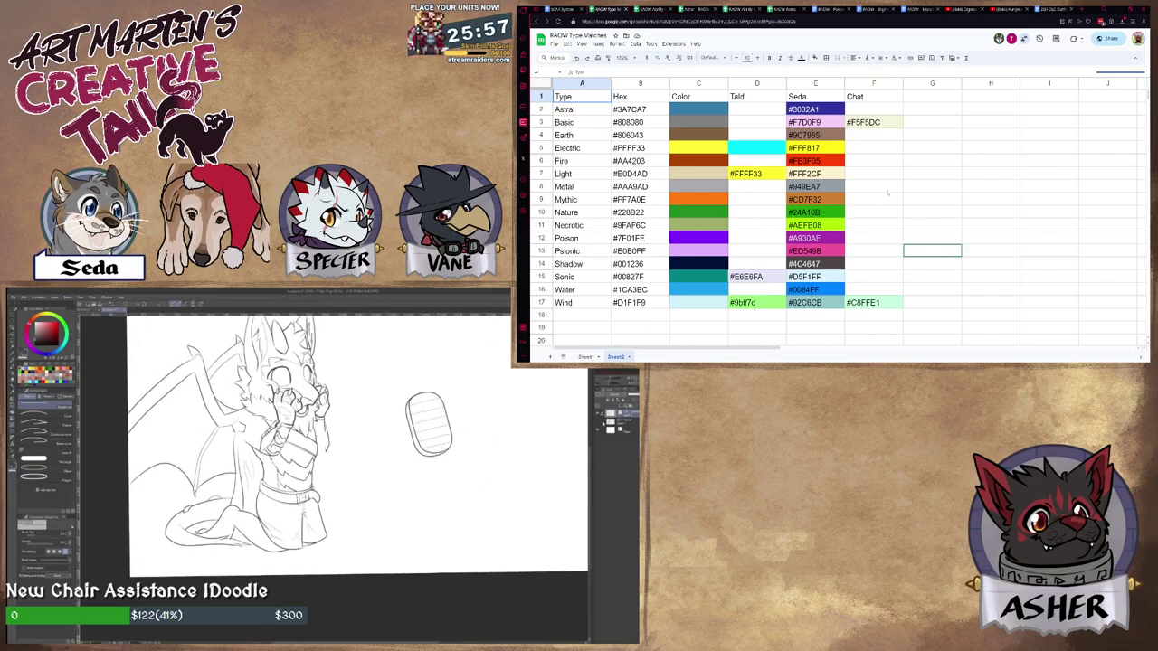
pyautogui.click(599, 423)
# Add two layers above the line art and fill the lower one with solid black clipped to the lines.
pyautogui.scroll(7, 277, 359)
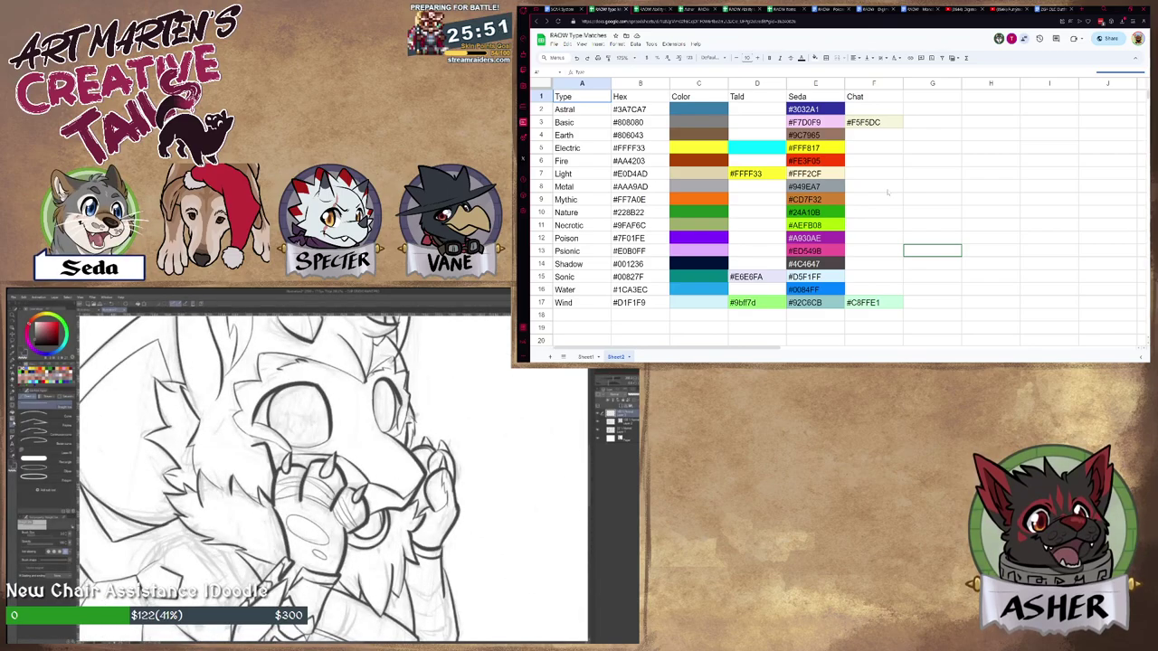
pyautogui.press('g')
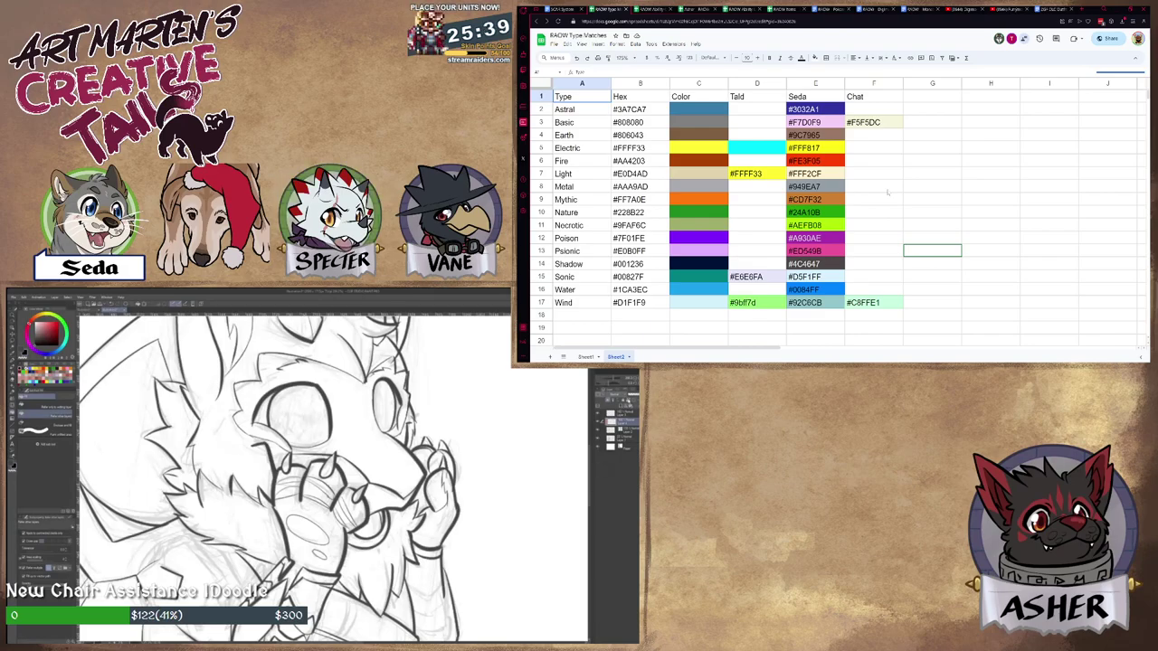
pyautogui.click(139, 305)
pyautogui.scroll(-3, 348, 391)
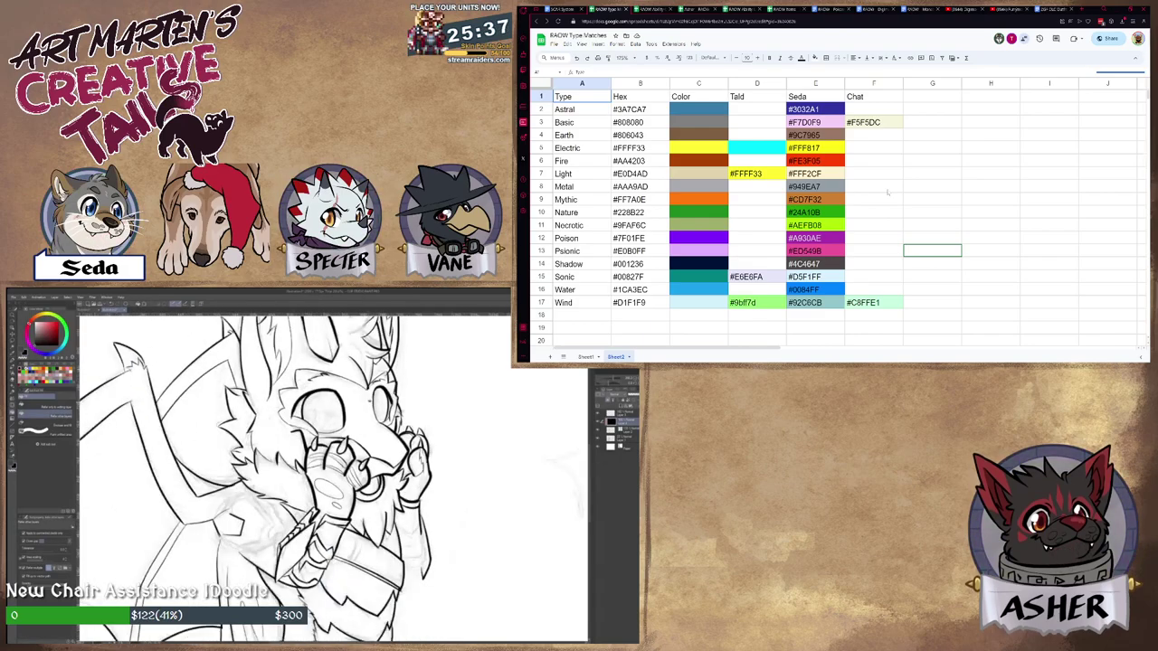
# Hide the sketch layer and fill both of the character's eyes with black on the top layer.
pyautogui.scroll(2, 349, 392)
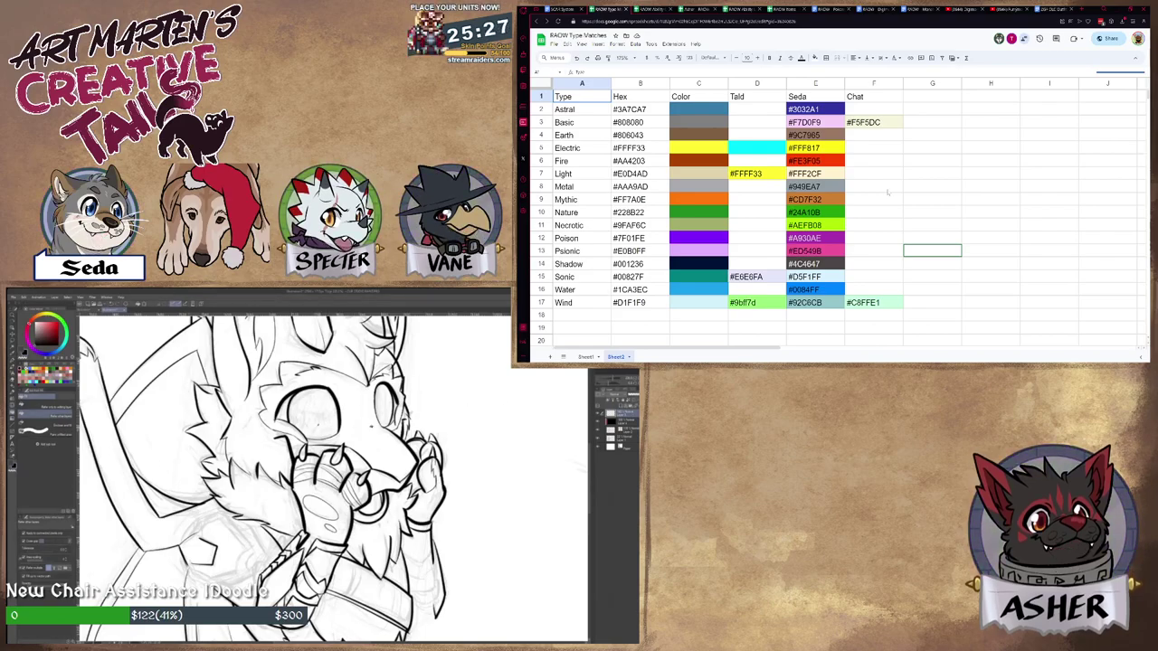
pyautogui.click(597, 439)
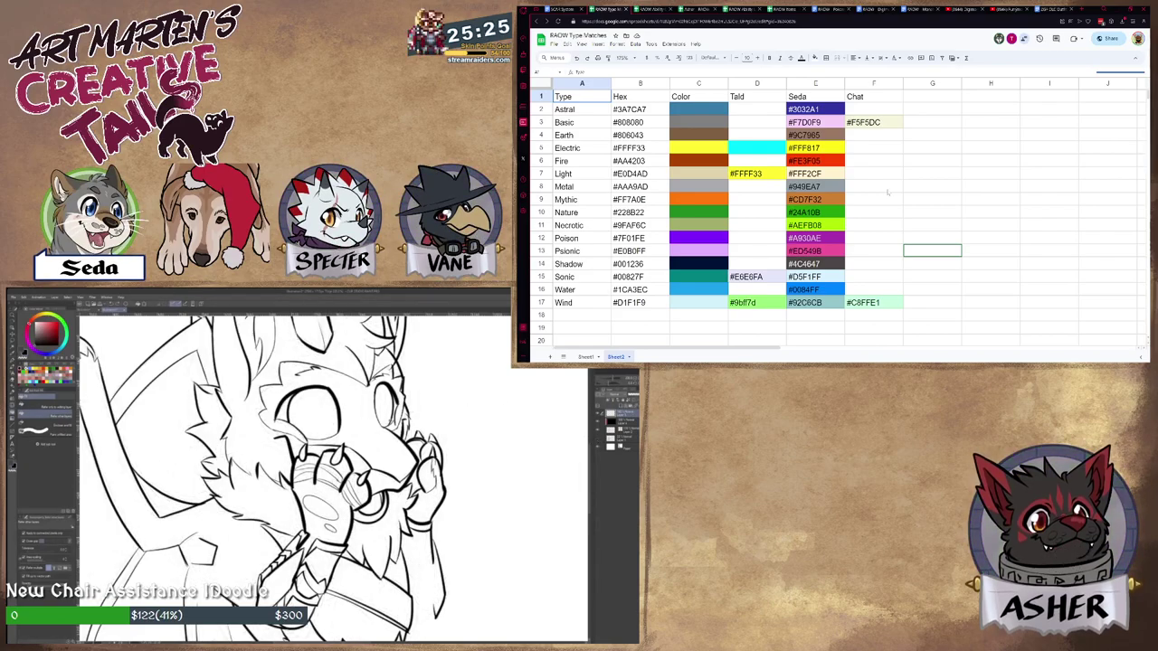
pyautogui.click(318, 415)
pyautogui.click(387, 409)
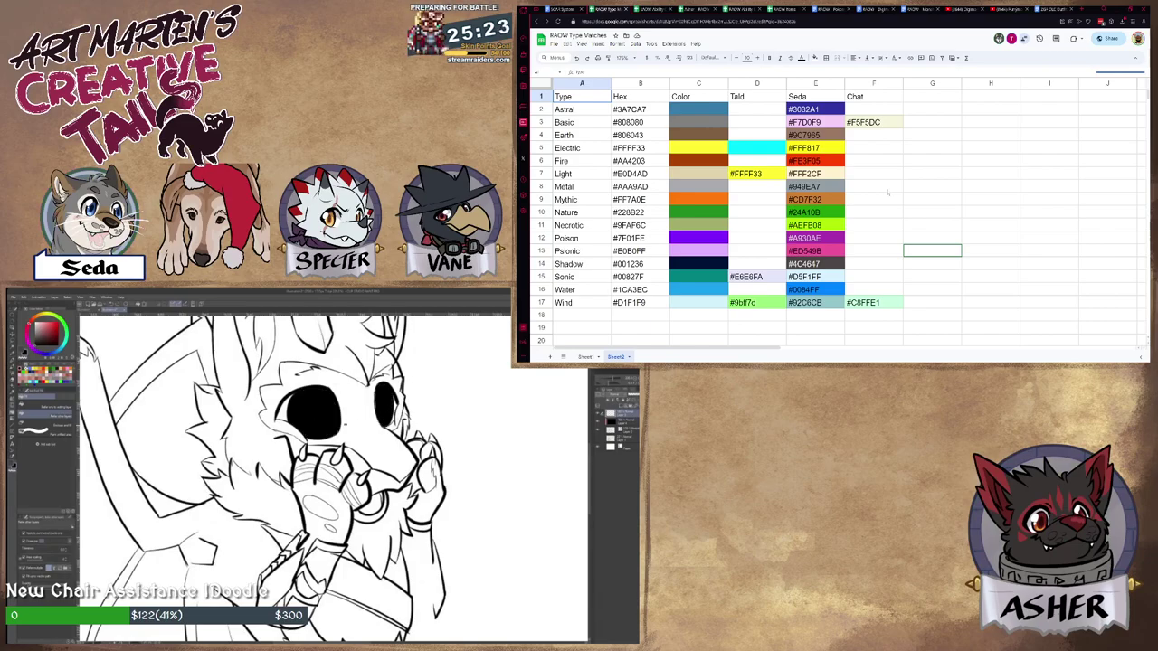
pyautogui.scroll(3, 409, 422)
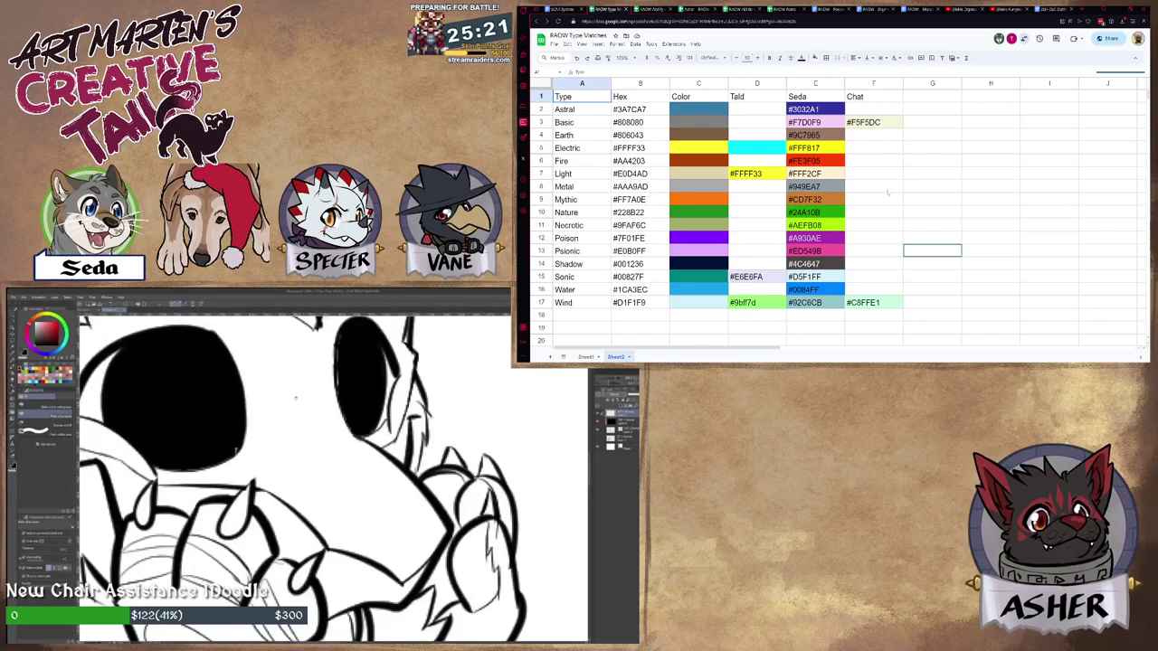
pyautogui.scroll(-4, 299, 434)
pyautogui.scroll(-3, 299, 471)
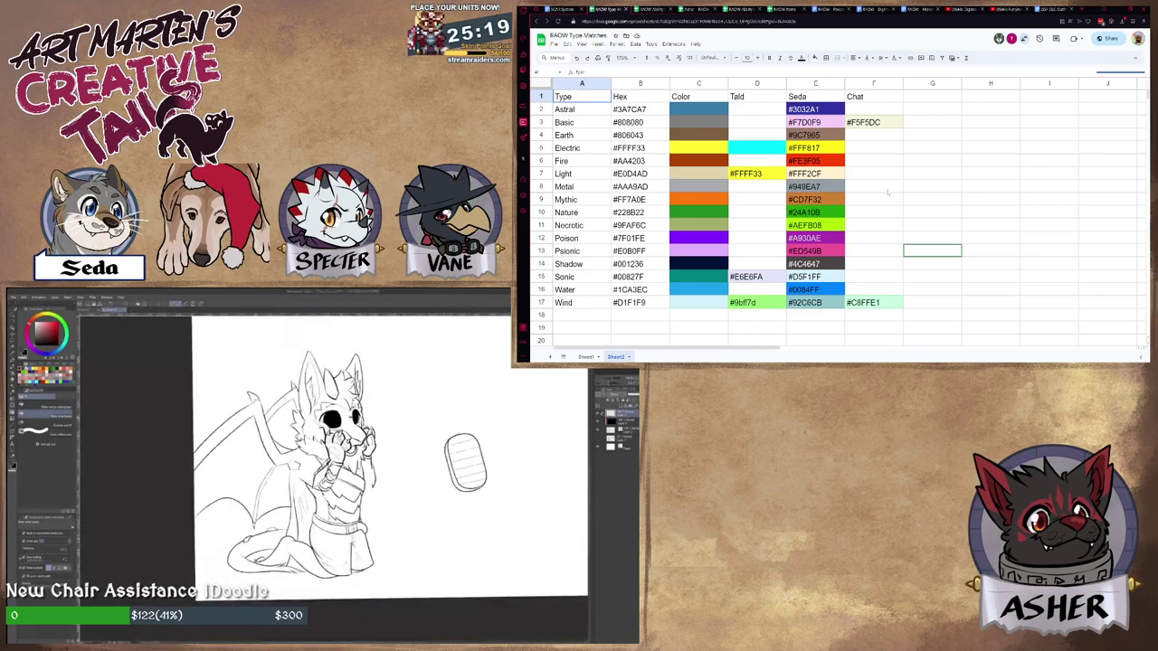
# Examine the black fill of both eyes and the surrounding line art up close.
pyautogui.scroll(5, 348, 439)
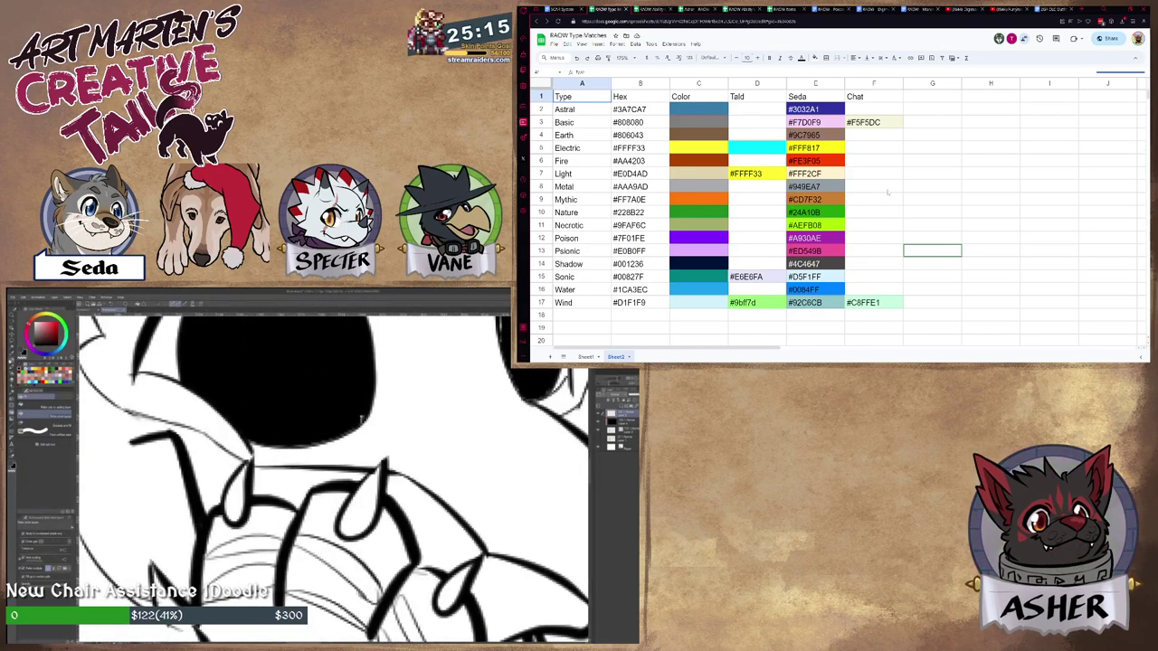
pyautogui.press('p')
pyautogui.scroll(-2, 285, 425)
pyautogui.scroll(-1, 280, 440)
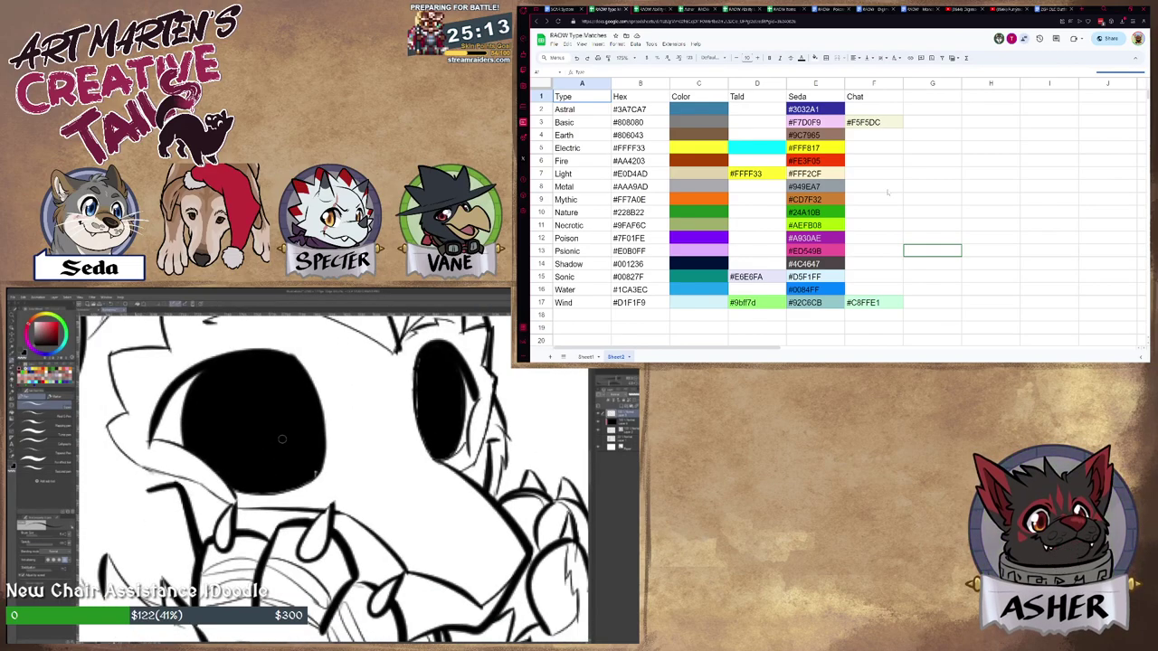
pyautogui.click(12, 392)
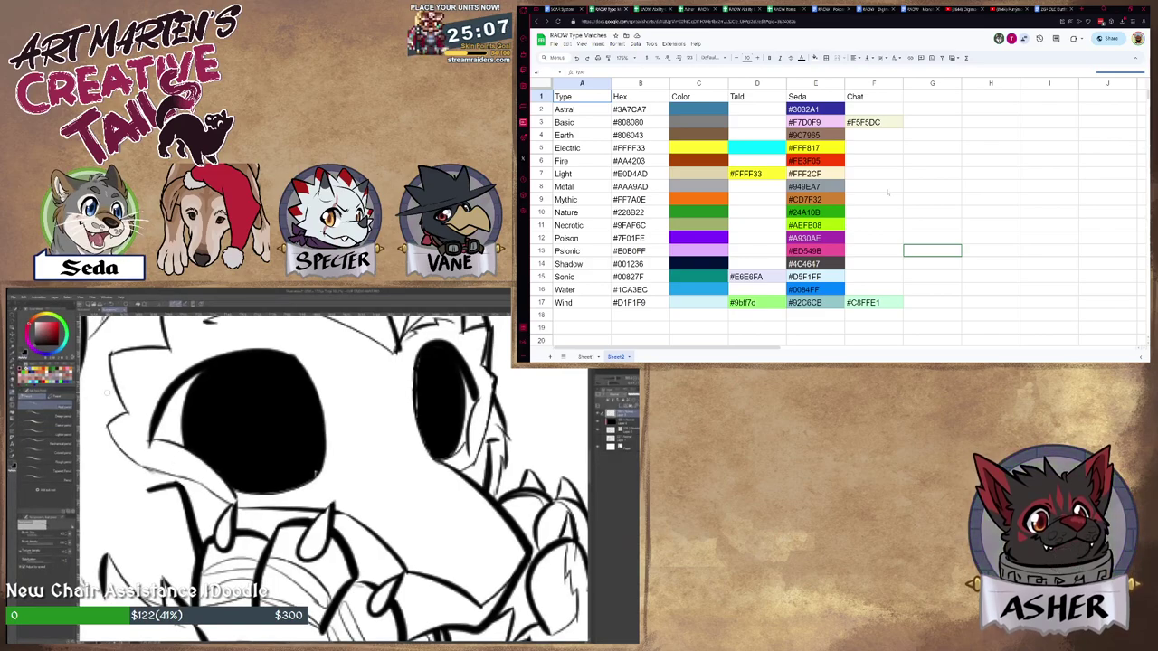
pyautogui.click(12, 385)
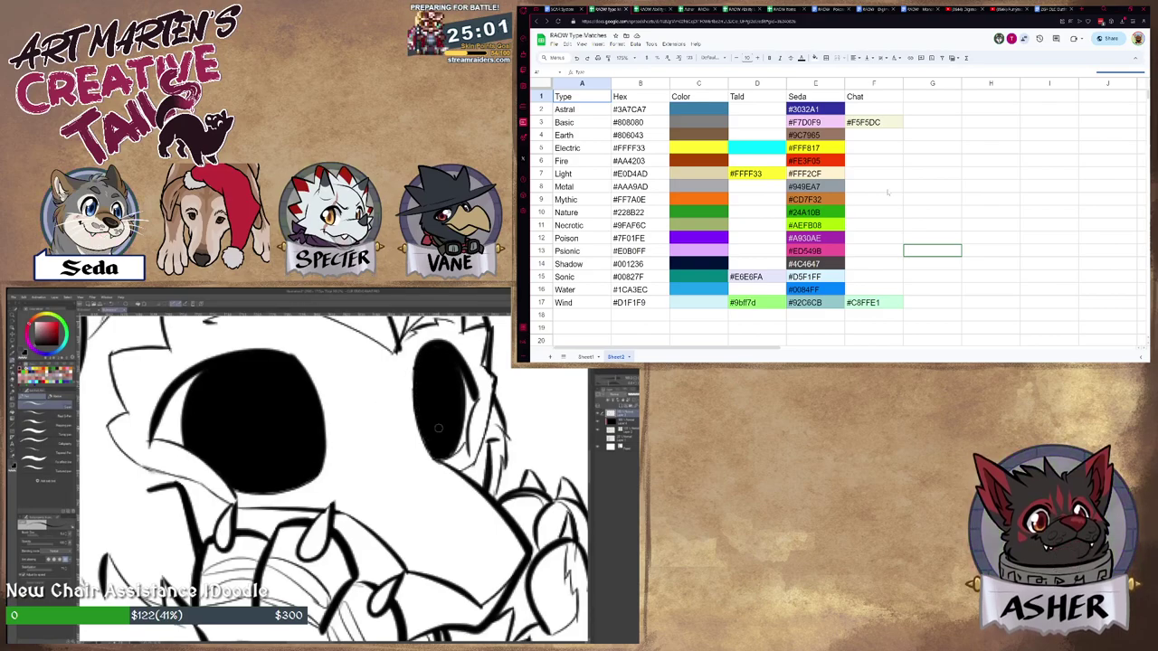
pyautogui.scroll(-5, 446, 391)
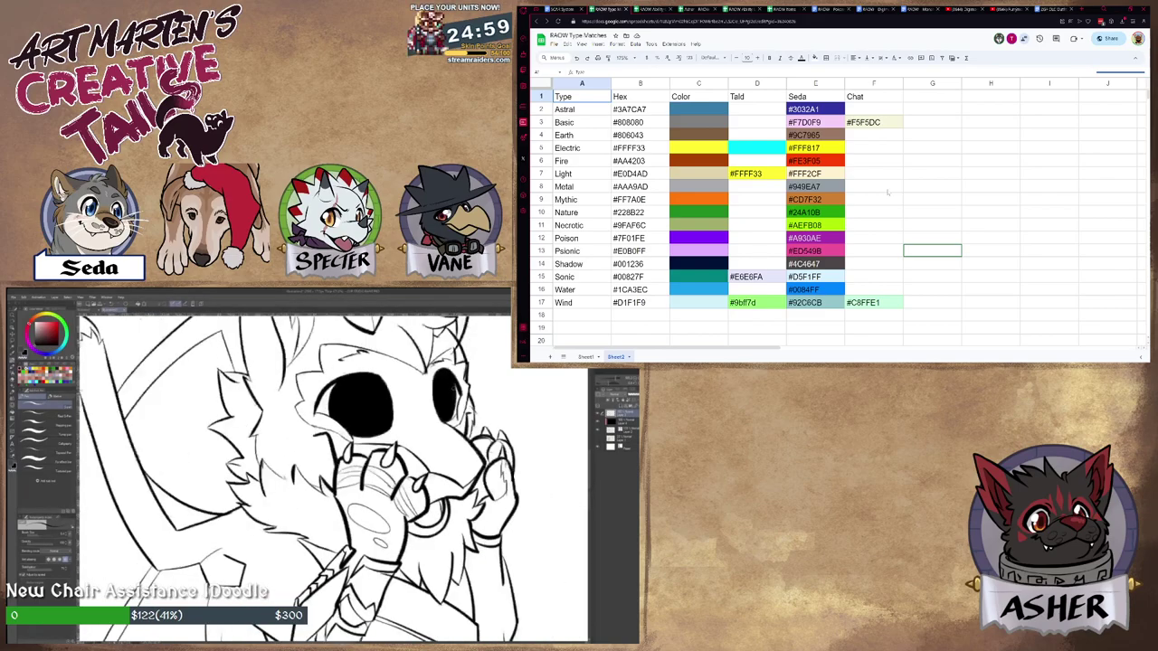
pyautogui.scroll(1, 393, 402)
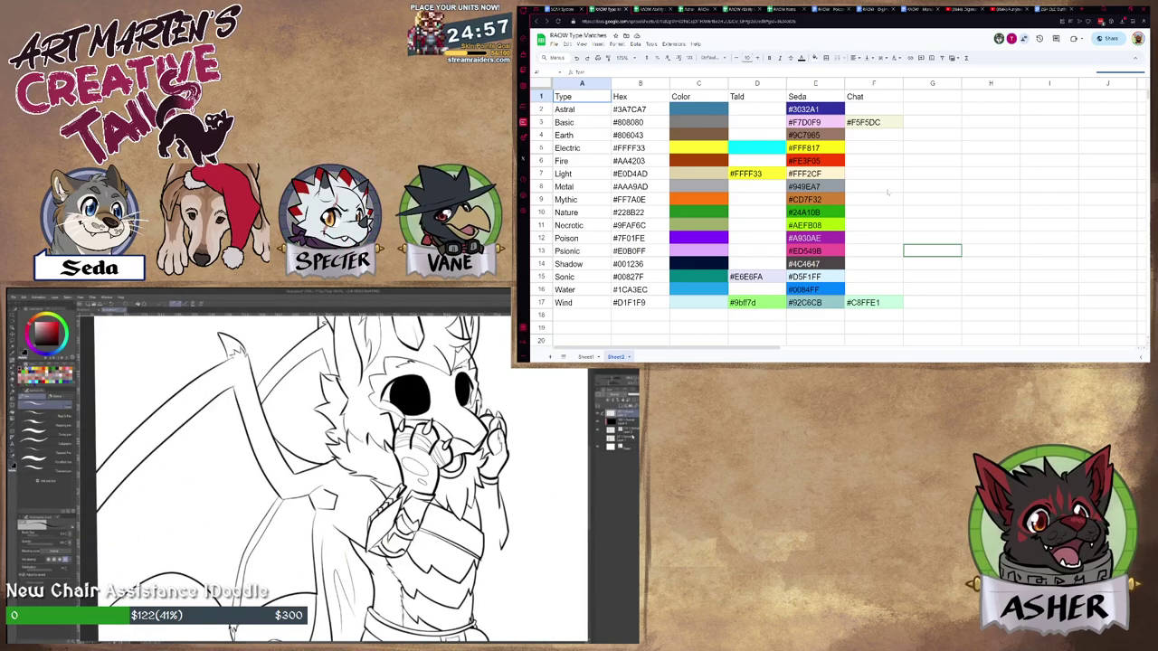
pyautogui.click(626, 429)
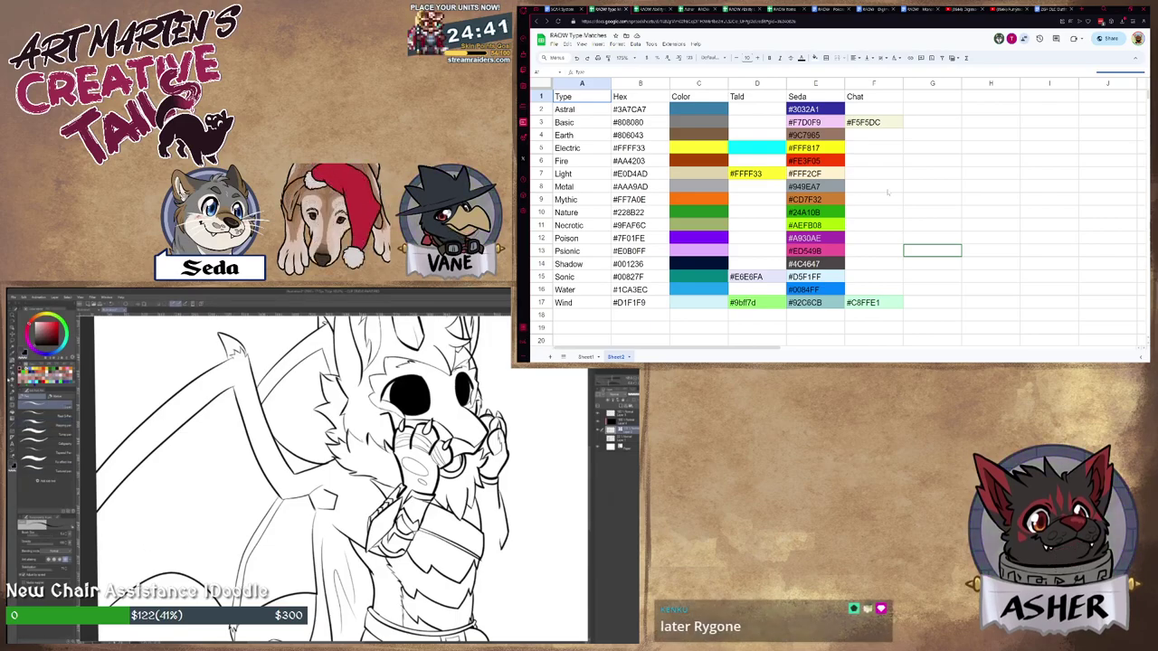
pyautogui.press('e')
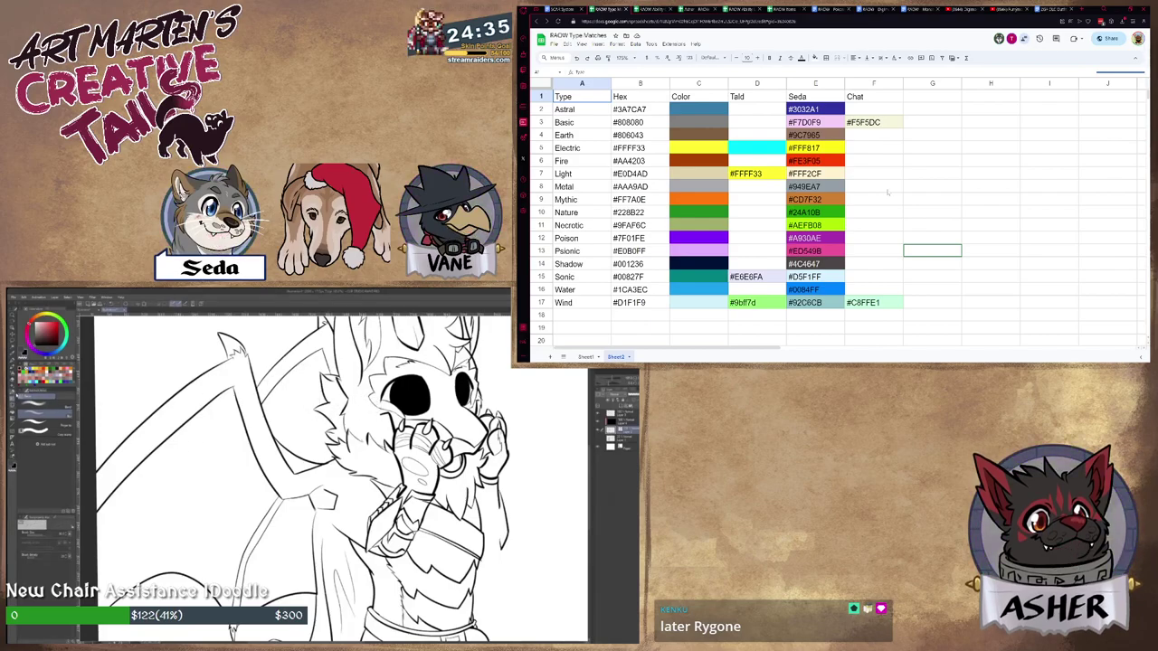
pyautogui.click(13, 383)
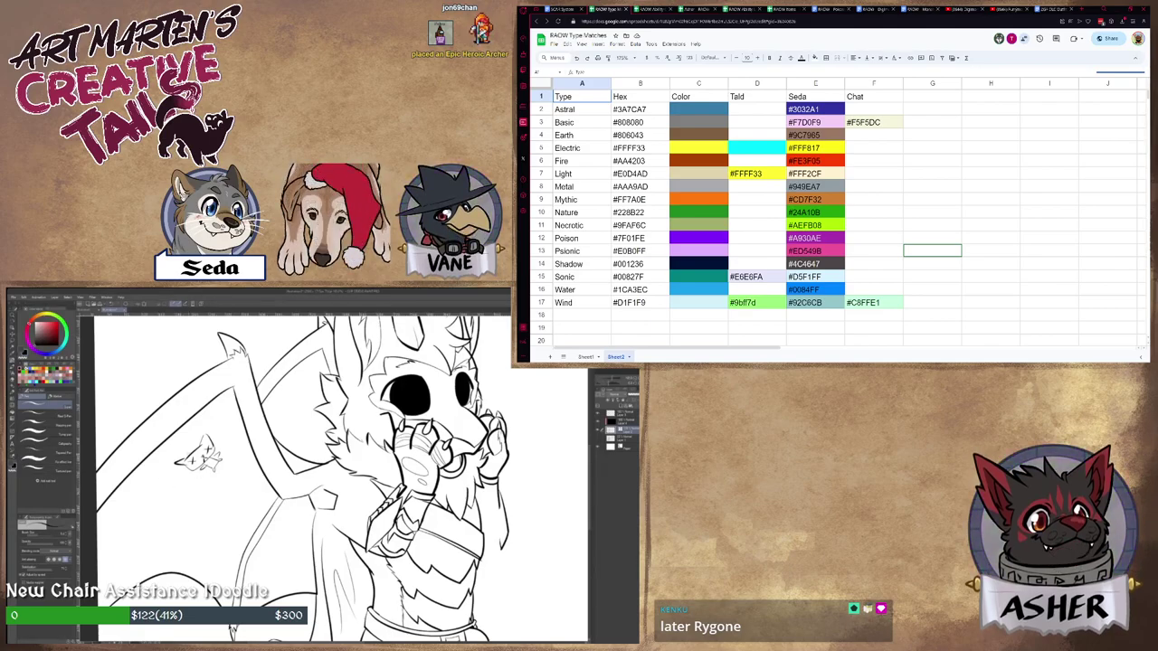
pyautogui.moveTo(179, 464)
pyautogui.mouseDown()
pyautogui.moveTo(212, 453)
pyautogui.moveTo(210, 468)
pyautogui.moveTo(220, 458)
pyautogui.mouseUp()
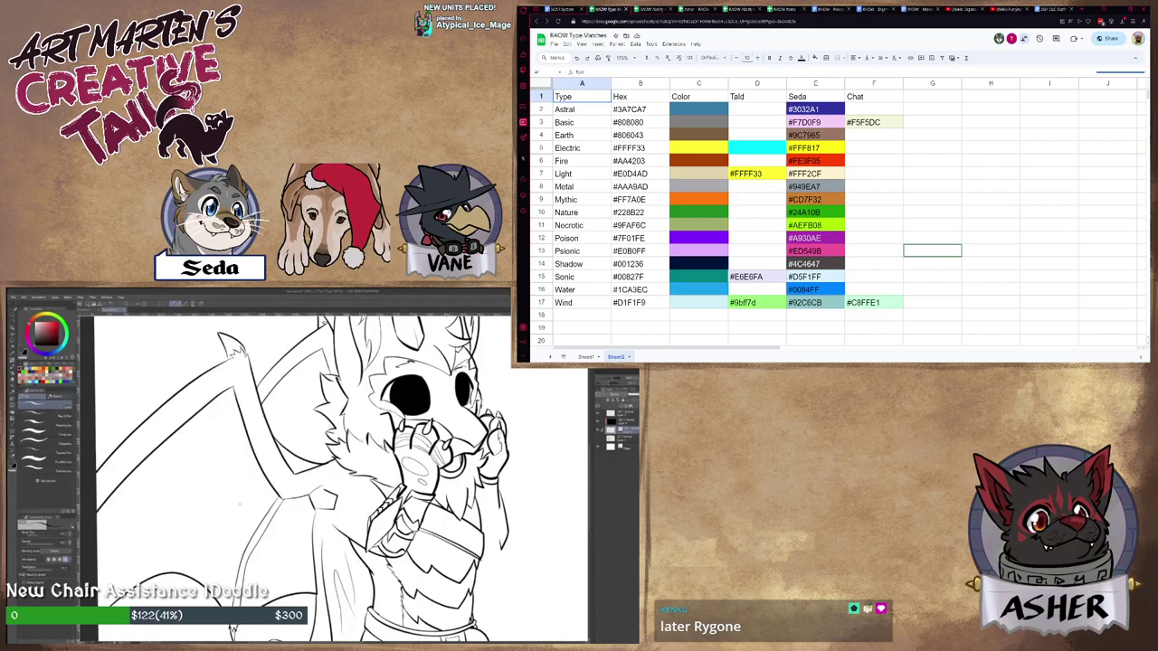
# Select the top layer and check the face by hiding and showing the line art layer.
pyautogui.scroll(-1, 334, 480)
pyautogui.moveTo(407, 434)
pyautogui.mouseDown()
pyautogui.moveTo(256, 441)
pyautogui.moveTo(198, 469)
pyautogui.mouseUp()
pyautogui.scroll(-2, 244, 434)
pyautogui.scroll(5, 217, 434)
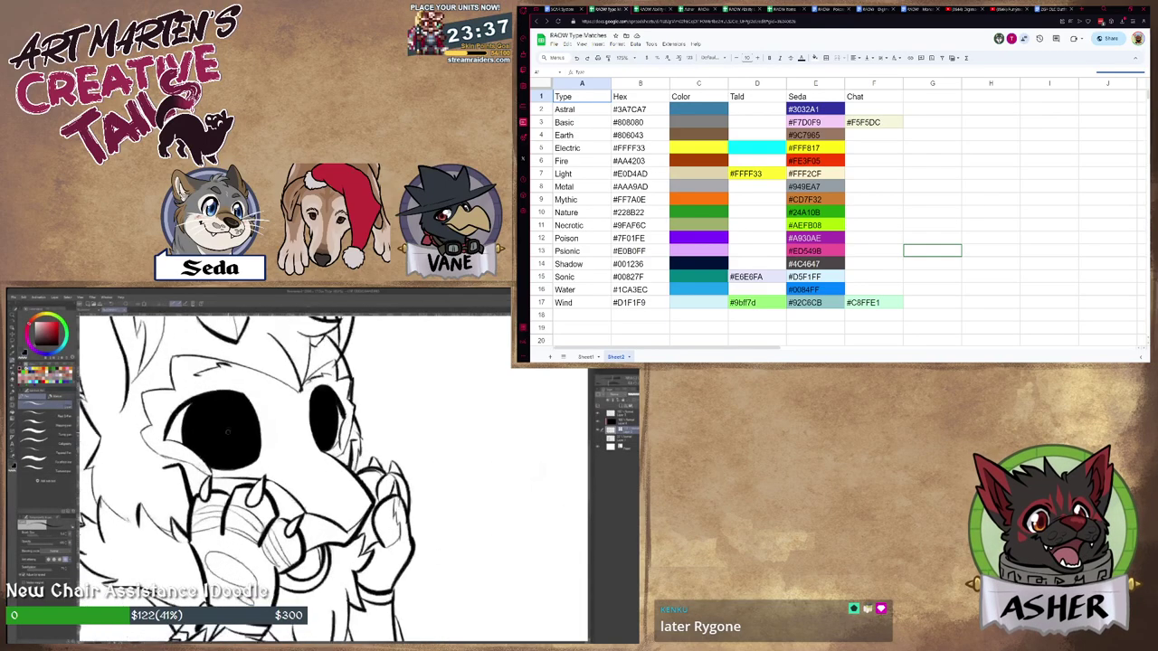
pyautogui.click(626, 413)
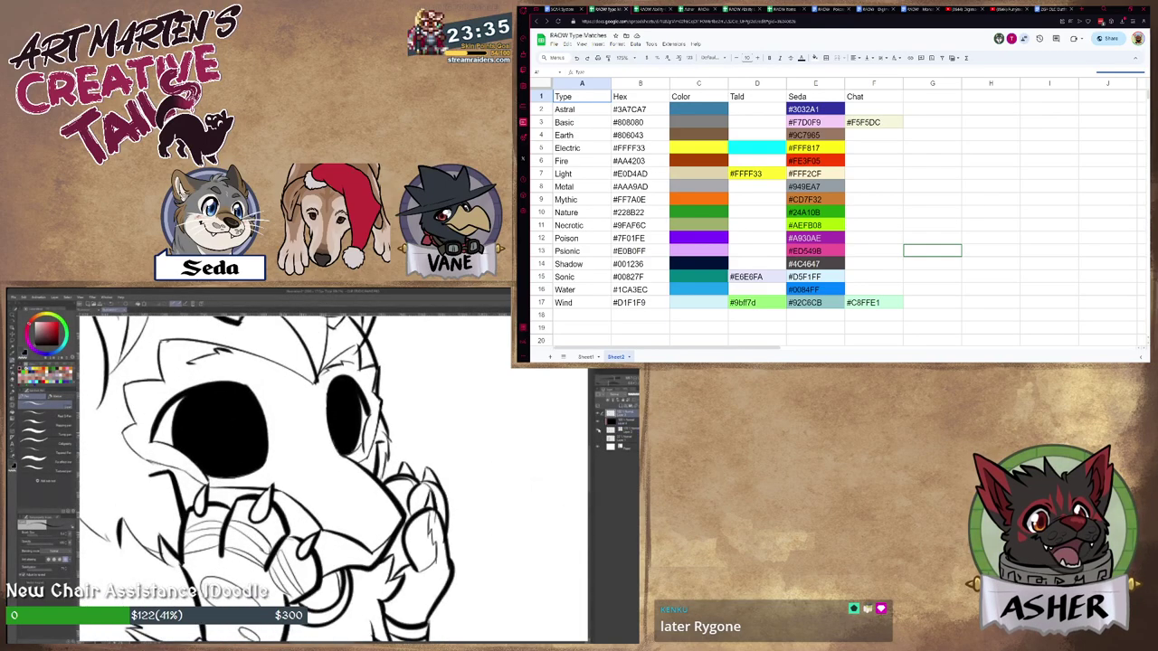
pyautogui.click(598, 431)
pyautogui.click(598, 430)
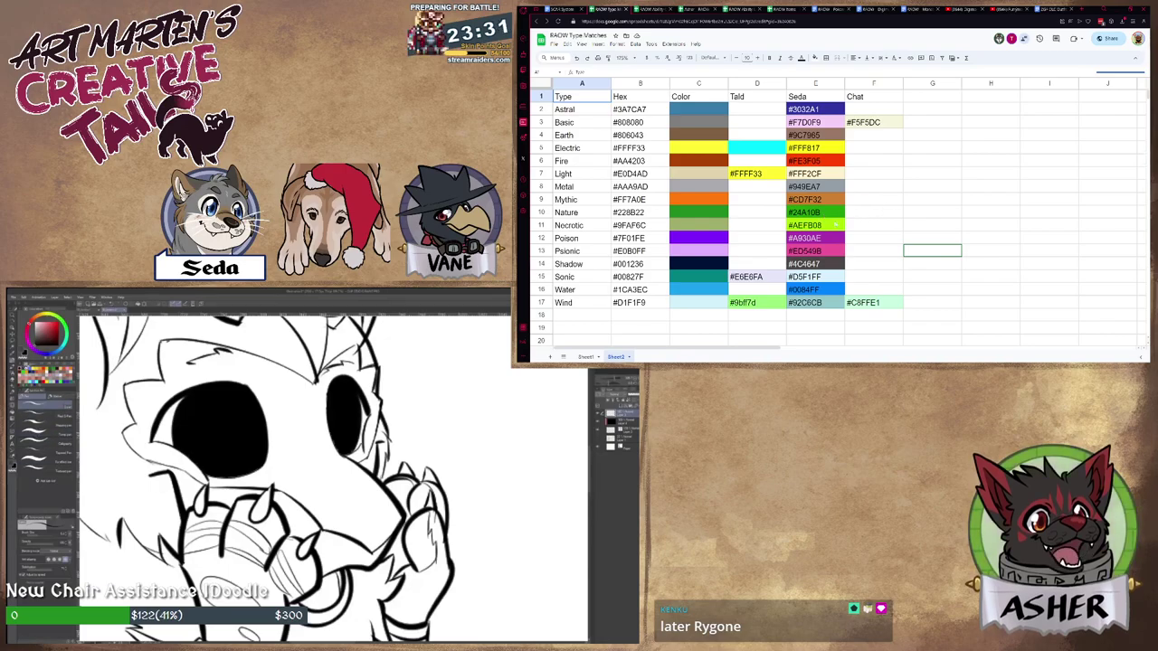
# Look up the Necrotic row's Seda and Color swatches in the type colour spreadsheet, and return to the drawing.
pyautogui.click(837, 226)
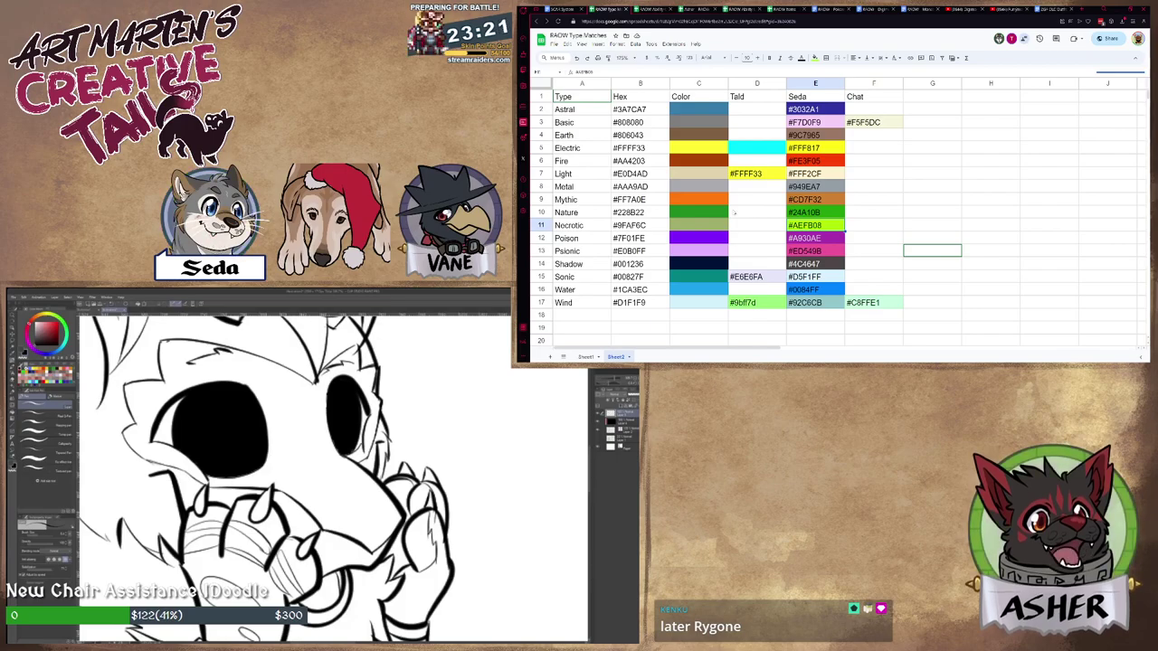
pyautogui.click(702, 228)
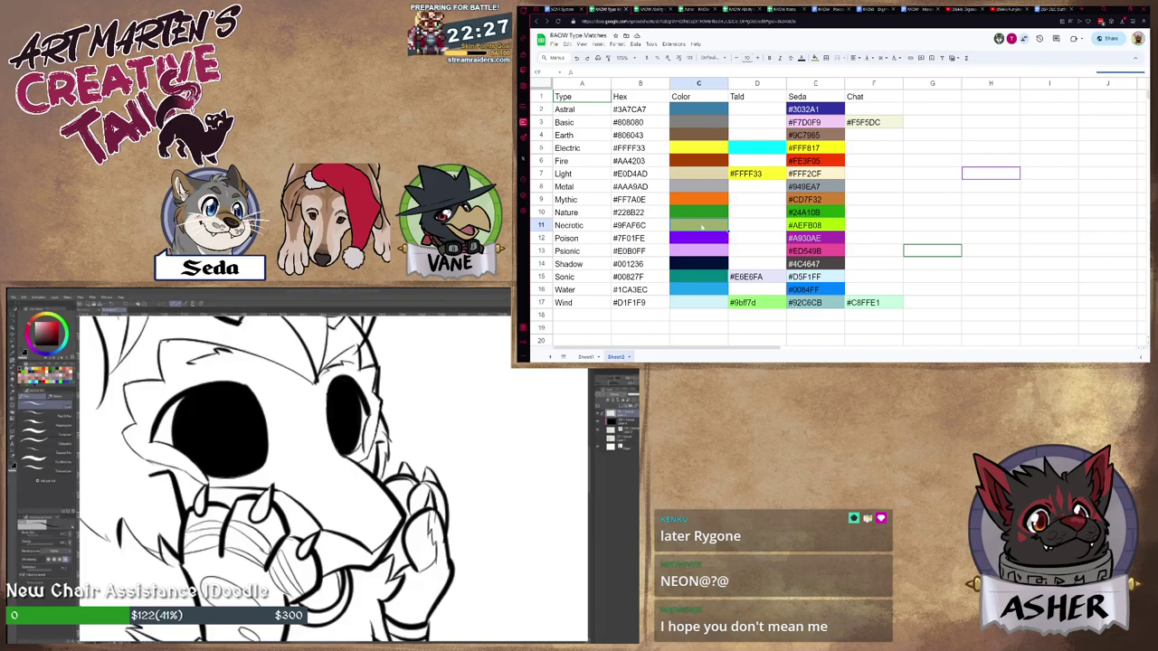
pyautogui.hotkey('alt', 'Tab')
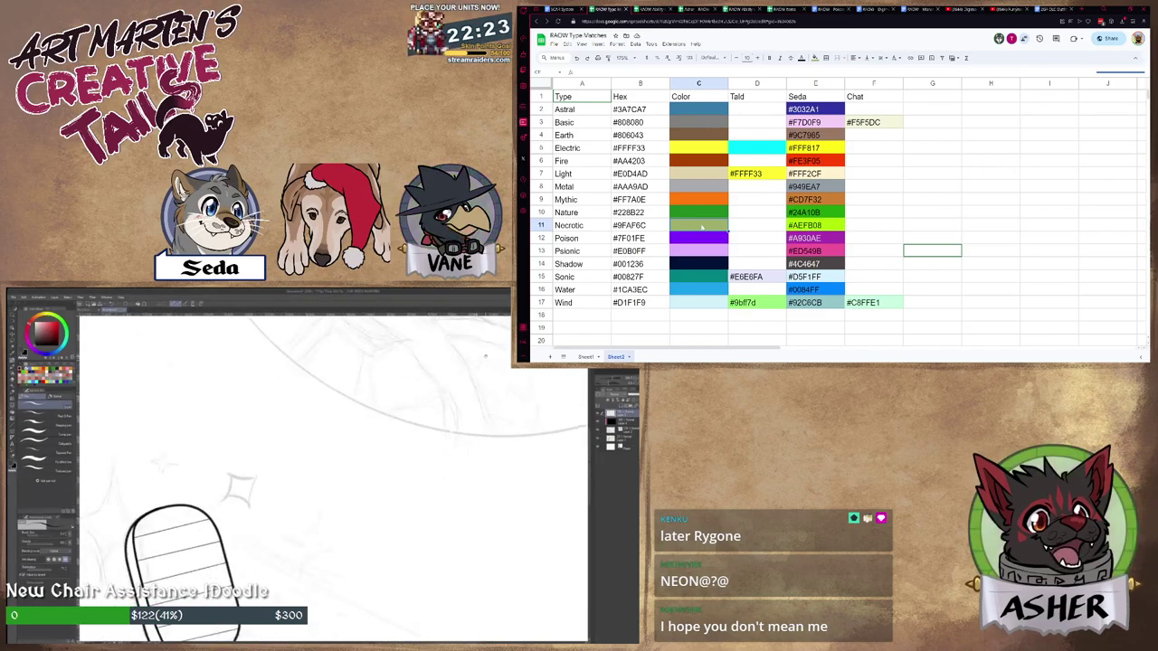
# On the line art layer, ink the large circular arc that frames the sketched falling figure, redrawing it to follow the sketch.
pyautogui.moveTo(486, 356); pyautogui.dragTo(441, 471)
pyautogui.scroll(-2, 444, 417)
pyautogui.moveTo(450, 394); pyautogui.dragTo(436, 423)
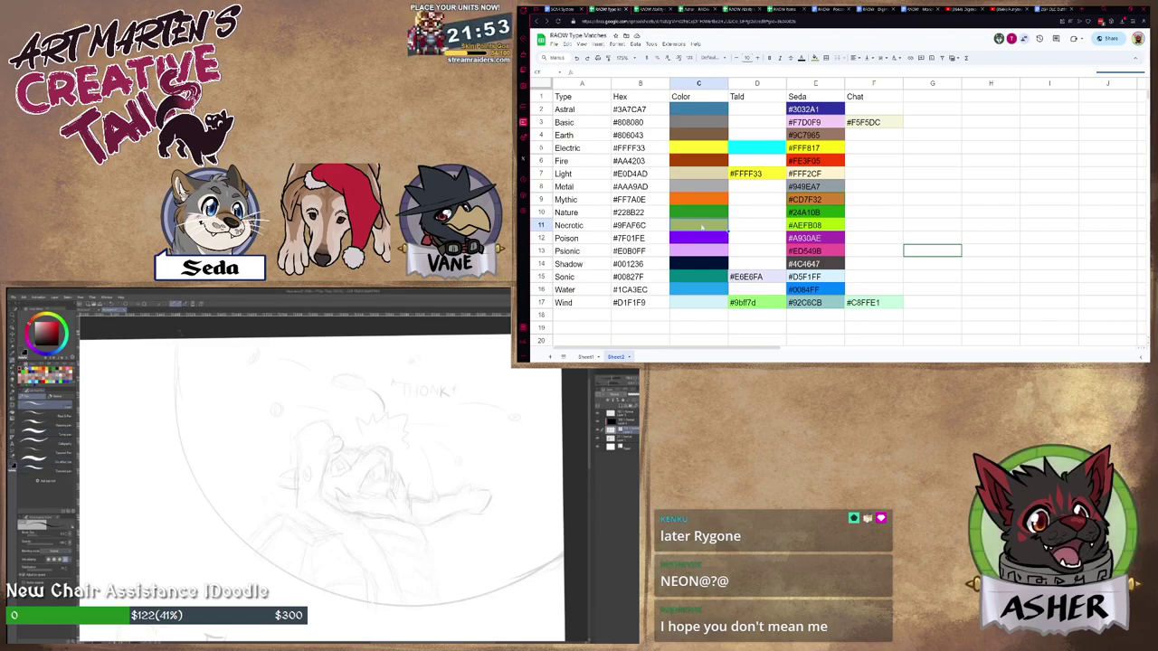
pyautogui.moveTo(176, 339)
pyautogui.mouseDown()
pyautogui.moveTo(179, 447)
pyautogui.moveTo(206, 524)
pyautogui.moveTo(425, 627)
pyautogui.mouseUp()
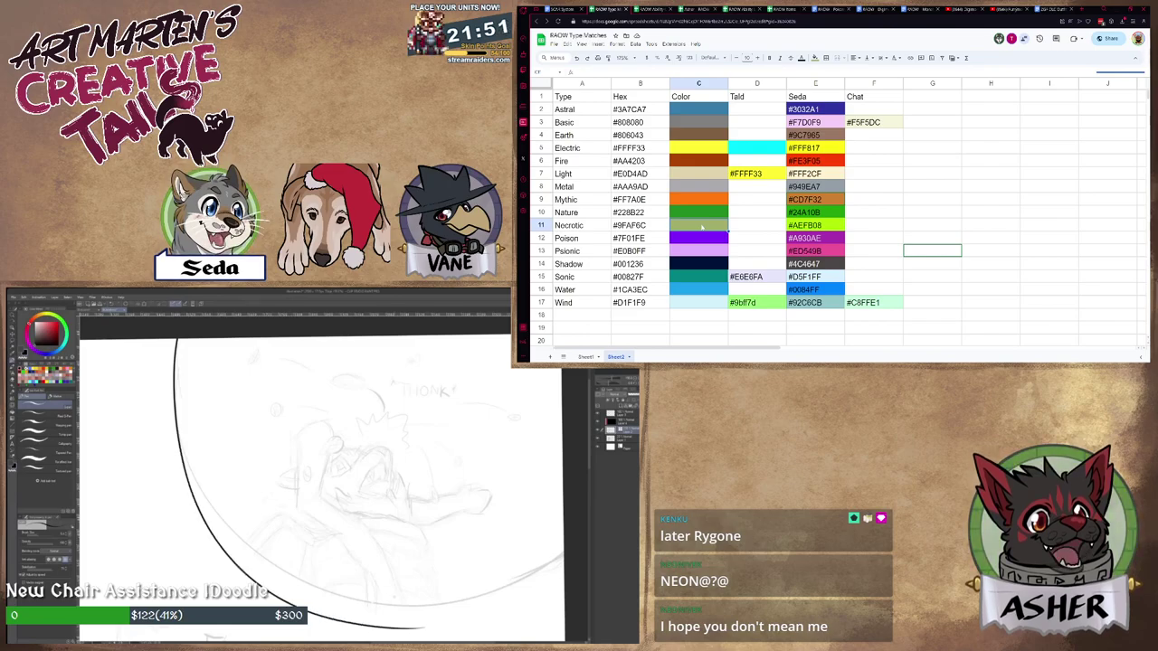
pyautogui.hotkey('ctrl', 'z')
pyautogui.moveTo(180, 339)
pyautogui.mouseDown()
pyautogui.moveTo(198, 466)
pyautogui.moveTo(236, 529)
pyautogui.moveTo(302, 578)
pyautogui.moveTo(388, 598)
pyautogui.moveTo(495, 572)
pyautogui.moveTo(563, 525)
pyautogui.mouseUp()
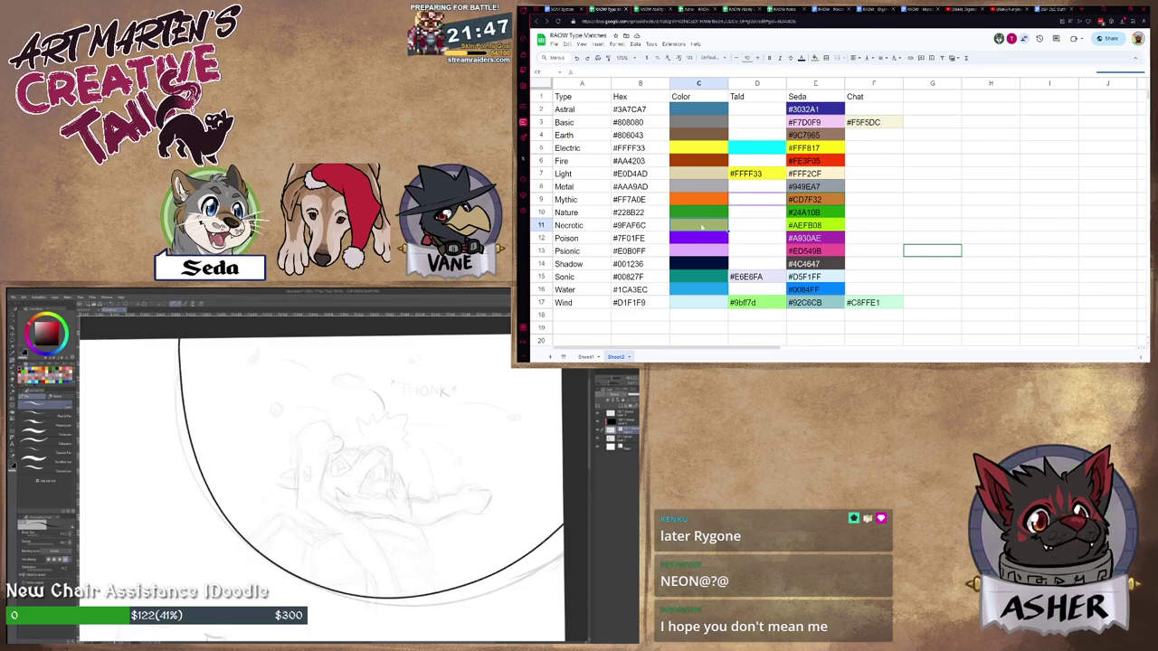
pyautogui.hotkey('ctrl', 'z')
pyautogui.moveTo(175, 342); pyautogui.dragTo(175, 355)
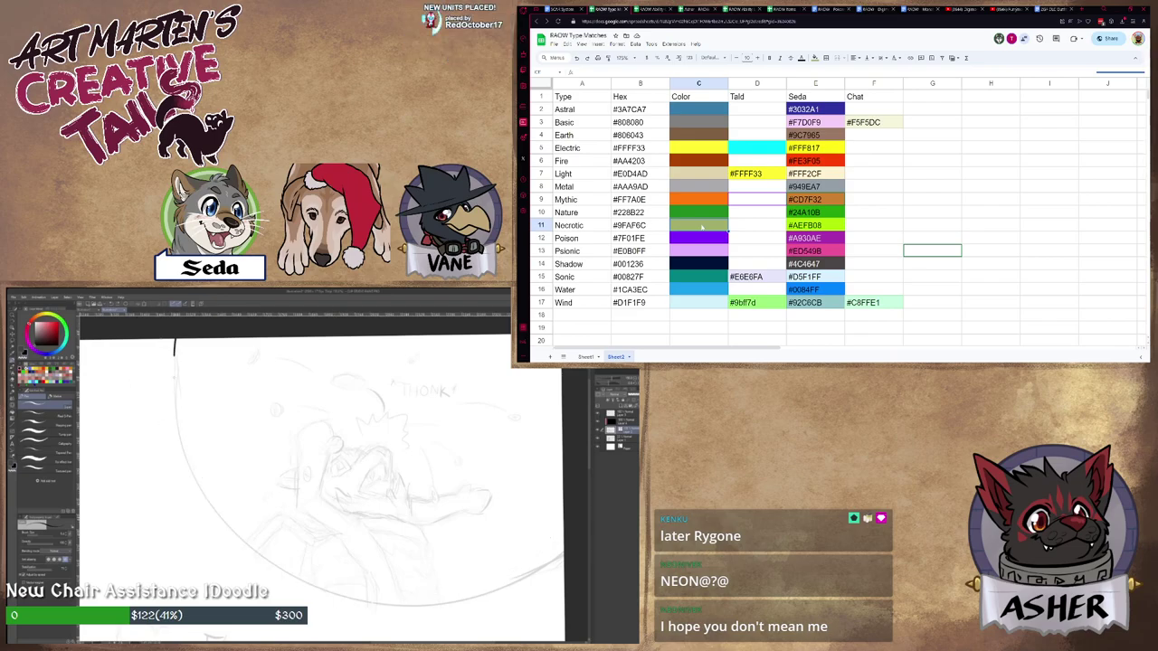
pyautogui.moveTo(188, 478)
pyautogui.mouseDown()
pyautogui.moveTo(235, 546)
pyautogui.moveTo(312, 589)
pyautogui.moveTo(418, 602)
pyautogui.moveTo(562, 570)
pyautogui.mouseUp()
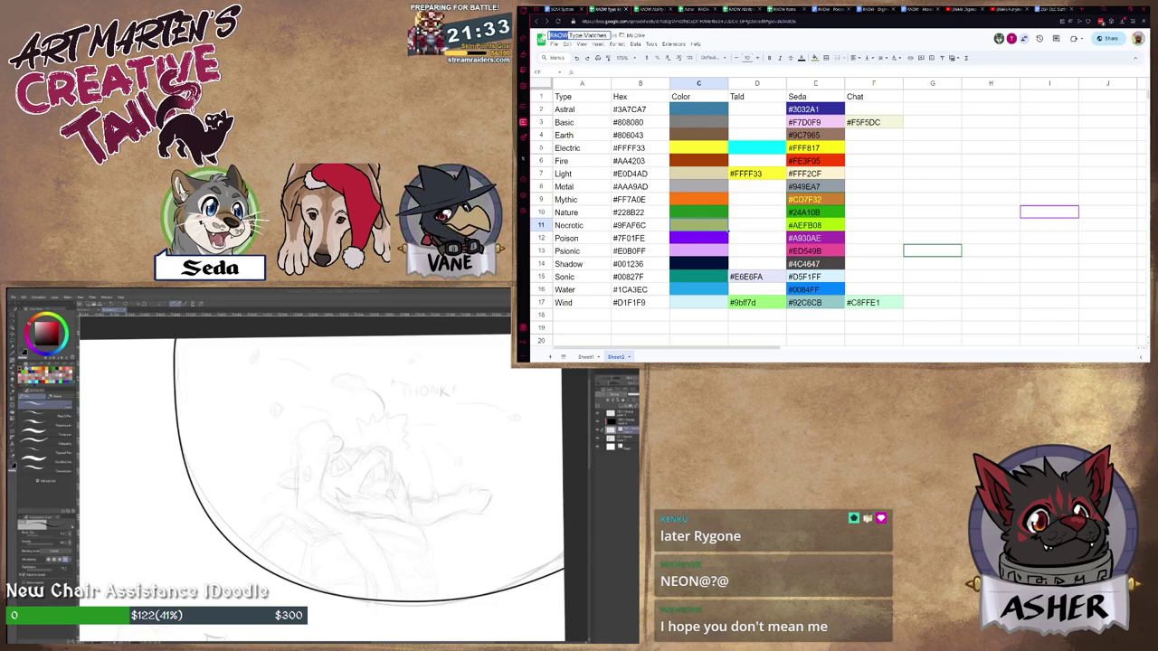
# Rename the spreadsheet as SCAR Type Matches.
pyautogui.write('SCAR')
pyautogui.press('Return')
# Ink the bent angular shape beside the falling figure's body, where it meets the lower part of the circular arc.
pyautogui.moveTo(362, 480); pyautogui.dragTo(374, 452)
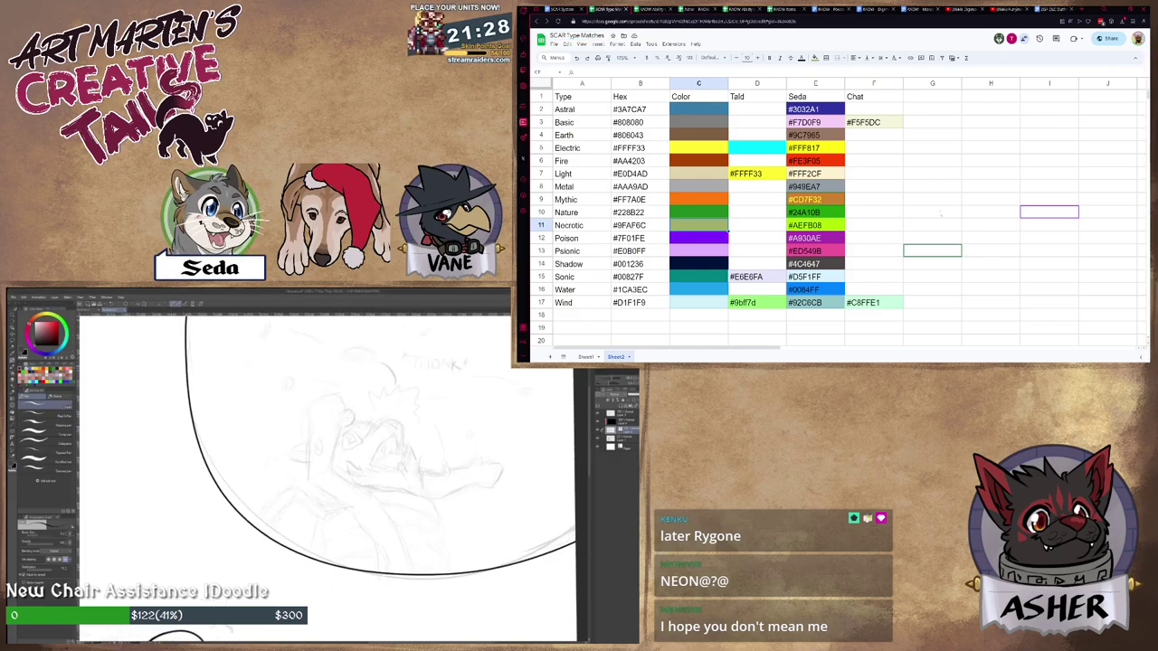
pyautogui.scroll(2, 396, 496)
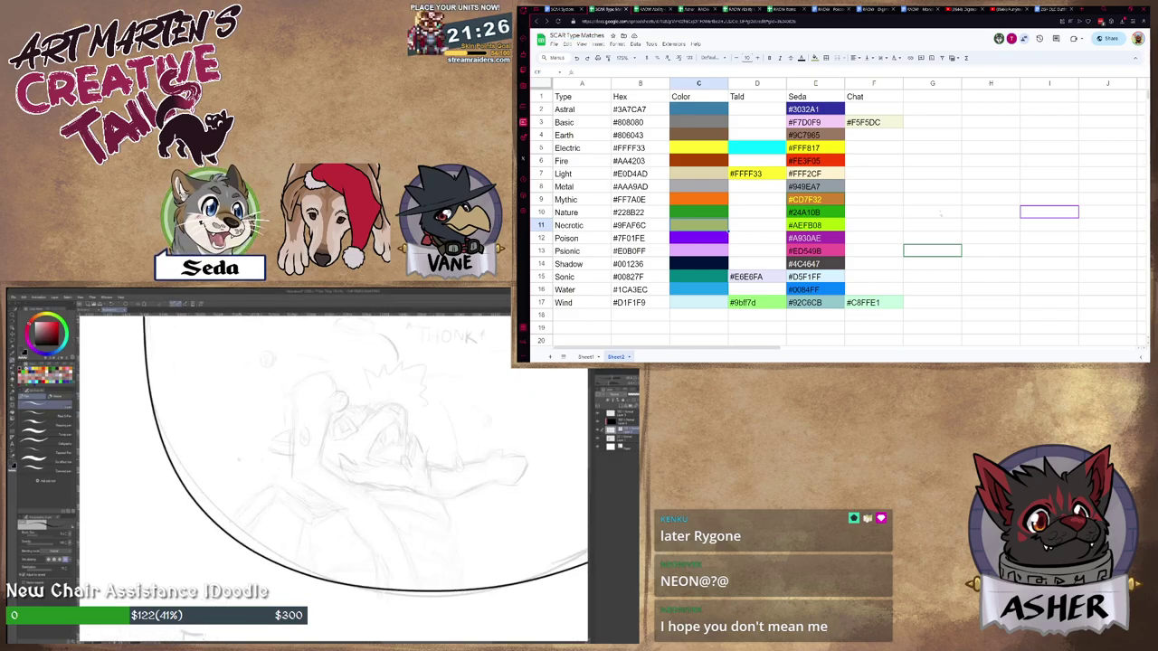
pyautogui.moveTo(246, 514)
pyautogui.mouseDown()
pyautogui.moveTo(272, 486)
pyautogui.moveTo(235, 550)
pyautogui.mouseUp()
pyautogui.hotkey('ctrl', 'z')
pyautogui.press('p')
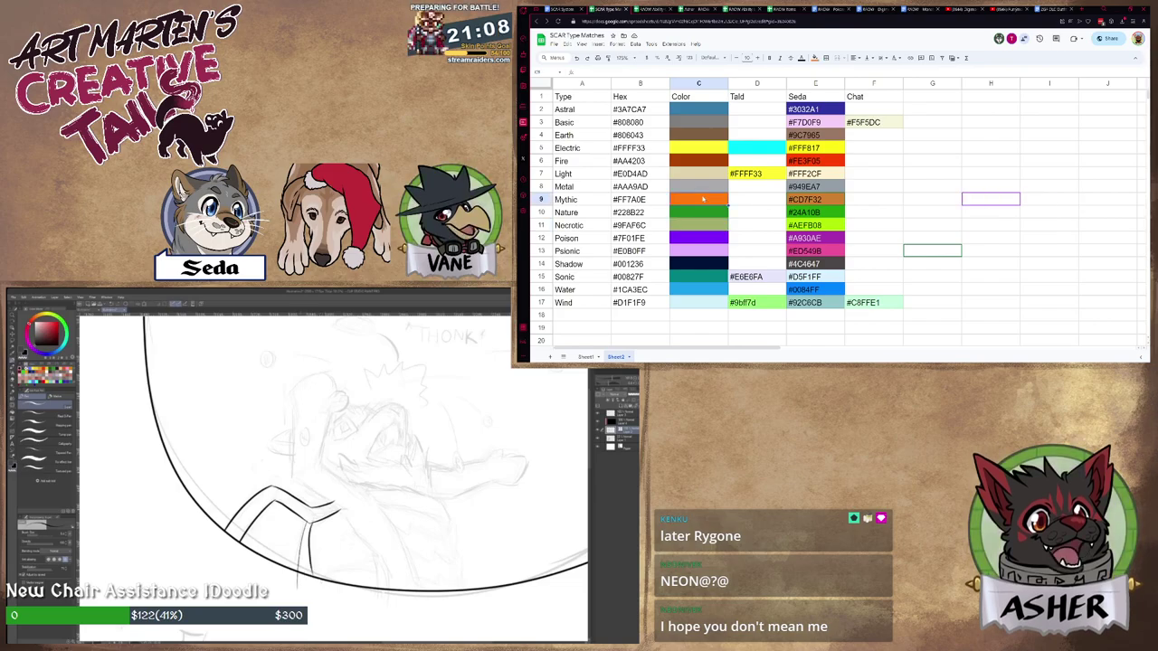
pyautogui.click(758, 200)
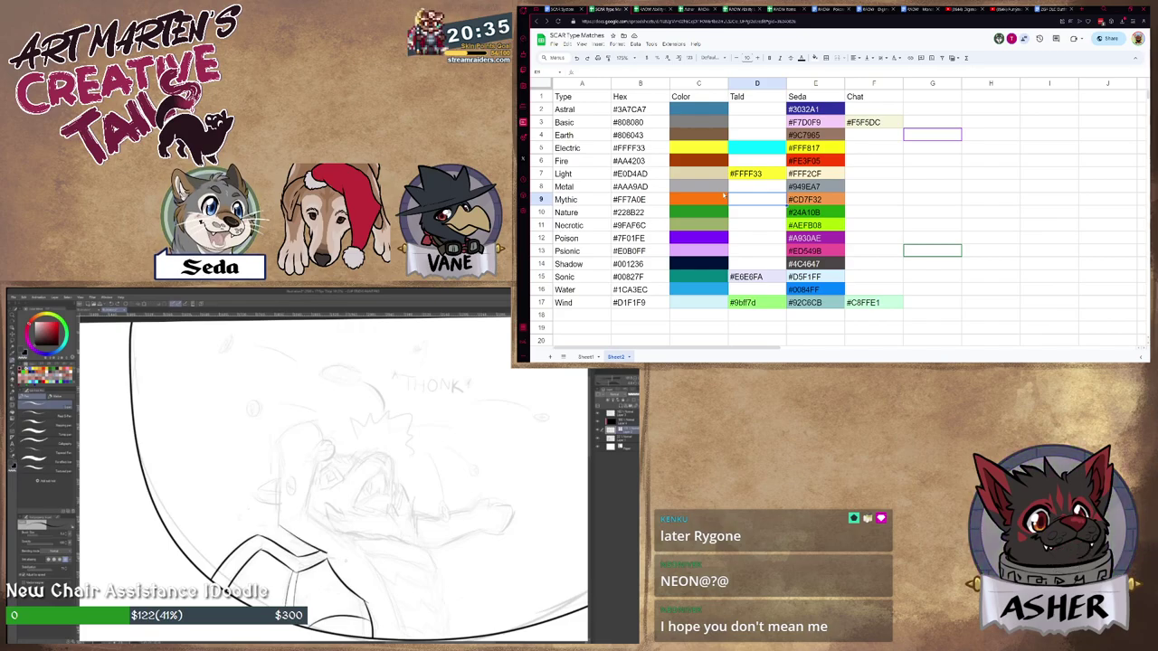
# Ink the falling figure's raised arm and finish it with a rounded paw and toes.
pyautogui.moveTo(335, 480); pyautogui.dragTo(369, 568)
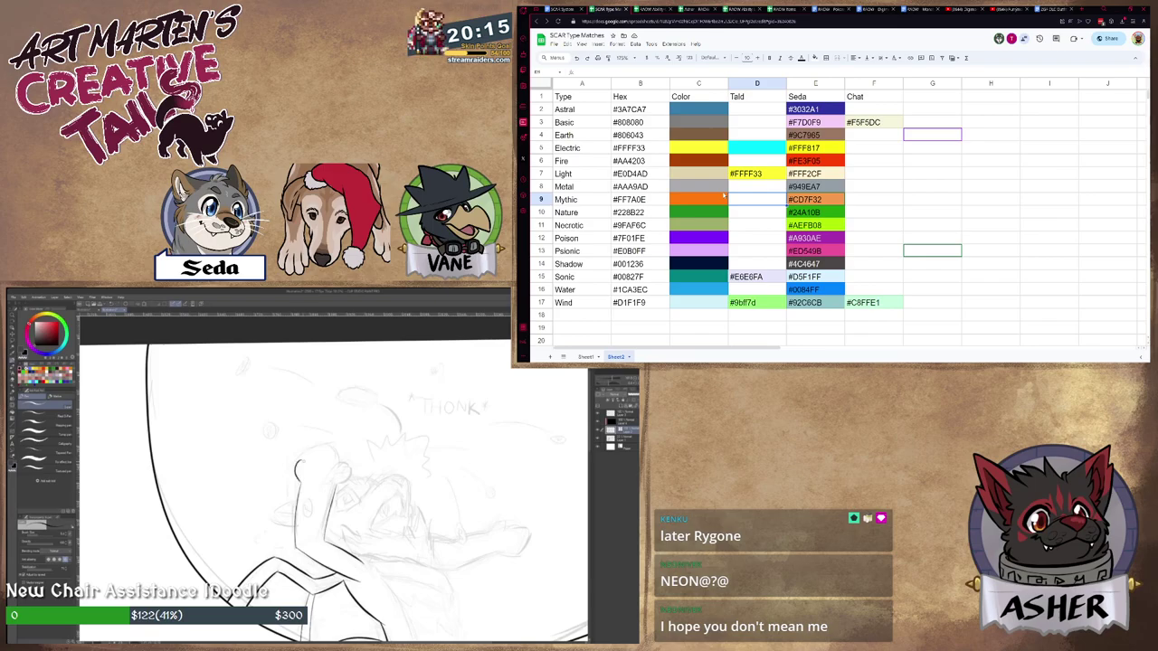
pyautogui.hotkey('ctrl', 'z')
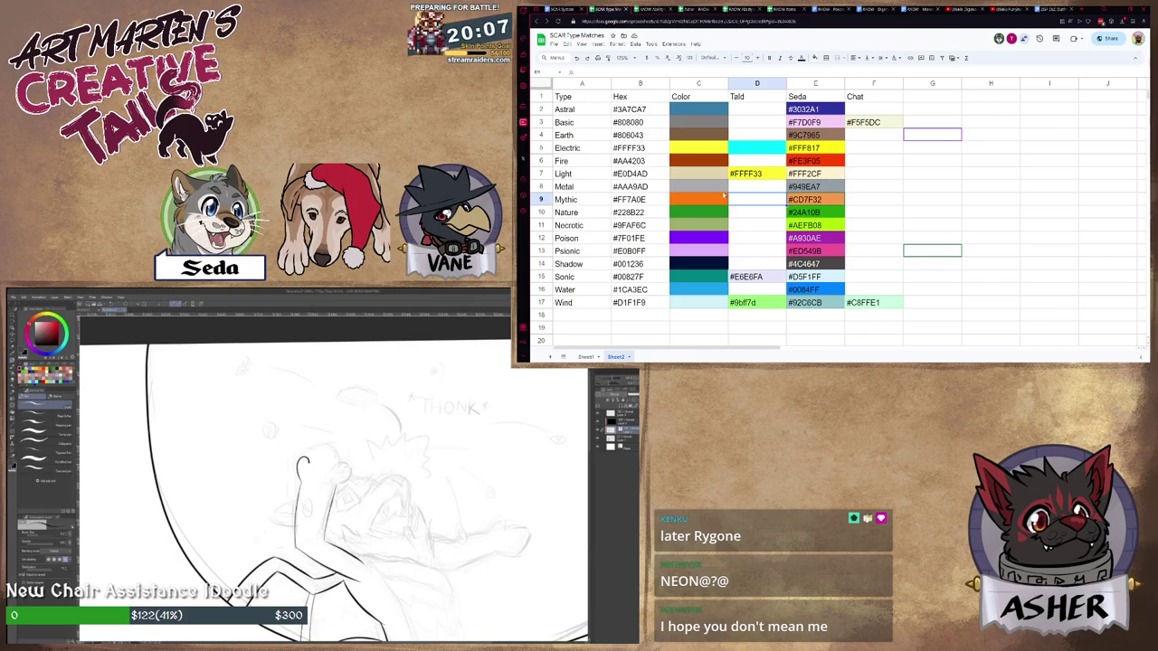
pyautogui.moveTo(308, 461); pyautogui.dragTo(321, 457)
pyautogui.moveTo(321, 452); pyautogui.dragTo(335, 484)
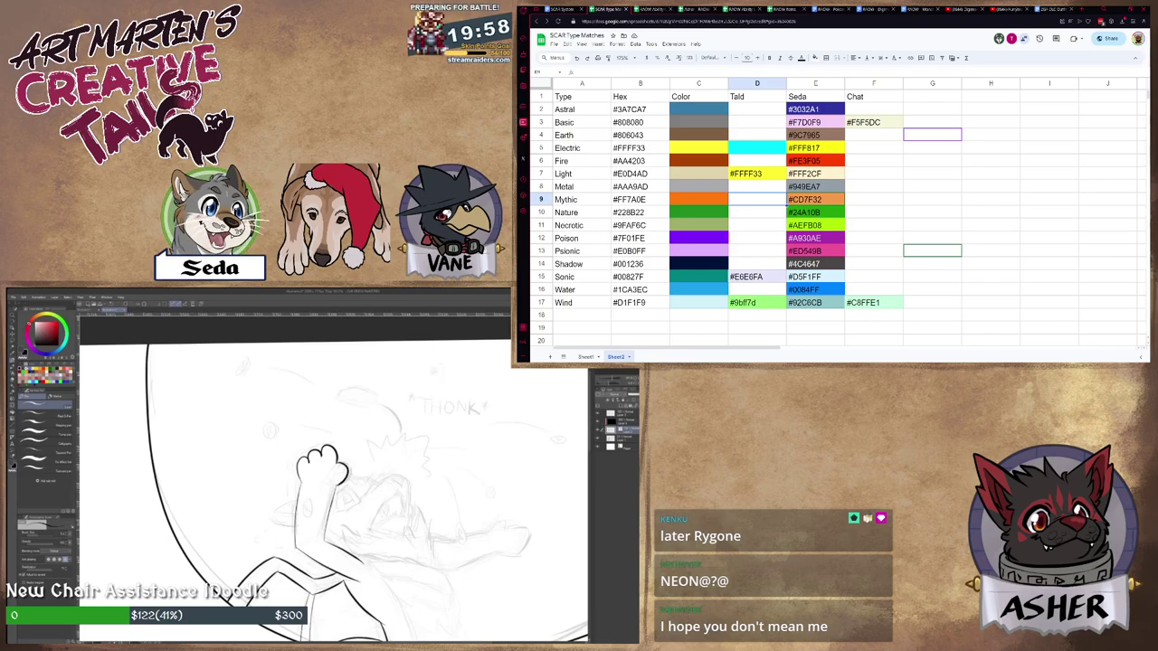
# Ink the falling figure's outstretched arm and its rounded paw over the sketch.
pyautogui.moveTo(379, 532)
pyautogui.mouseDown()
pyautogui.moveTo(309, 517)
pyautogui.moveTo(385, 529)
pyautogui.mouseUp()
pyautogui.hotkey('ctrl', 'z')
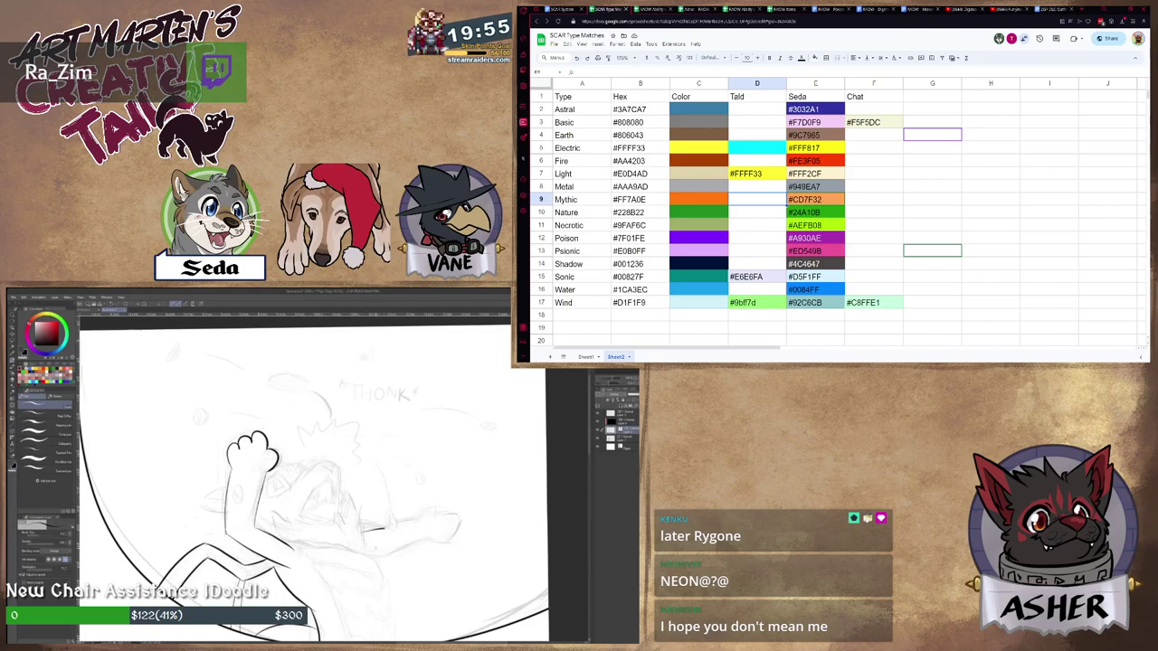
pyautogui.hotkey('ctrl', 'z')
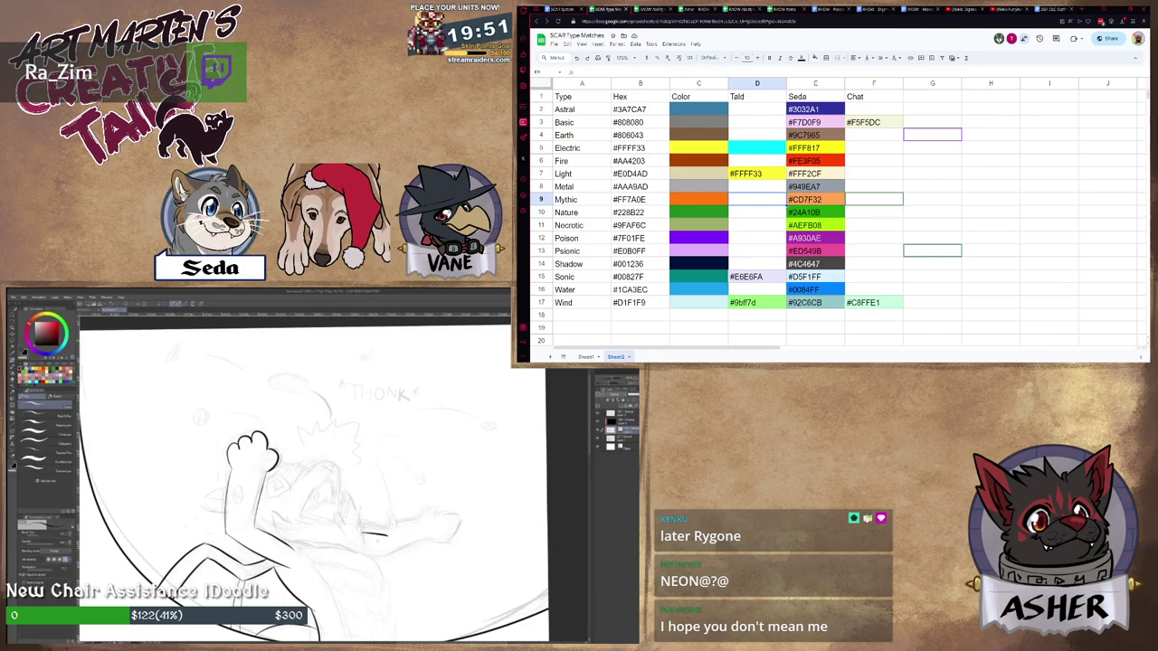
pyautogui.moveTo(360, 551)
pyautogui.mouseDown()
pyautogui.moveTo(385, 554)
pyautogui.moveTo(424, 518)
pyautogui.mouseUp()
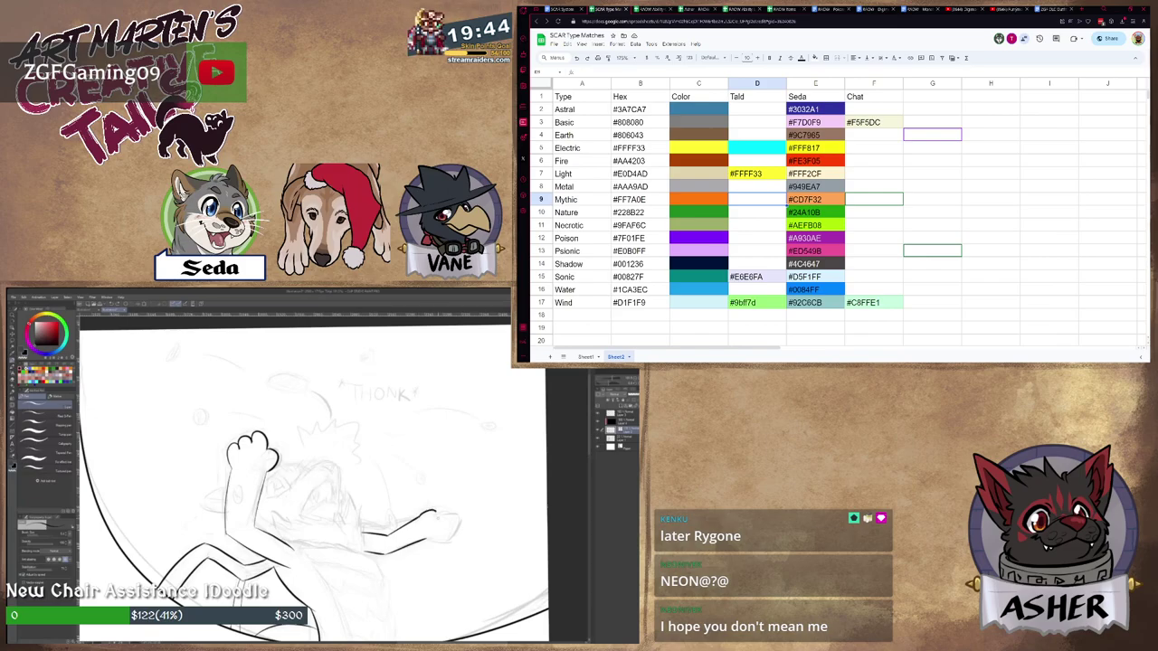
pyautogui.moveTo(422, 518); pyautogui.dragTo(438, 515)
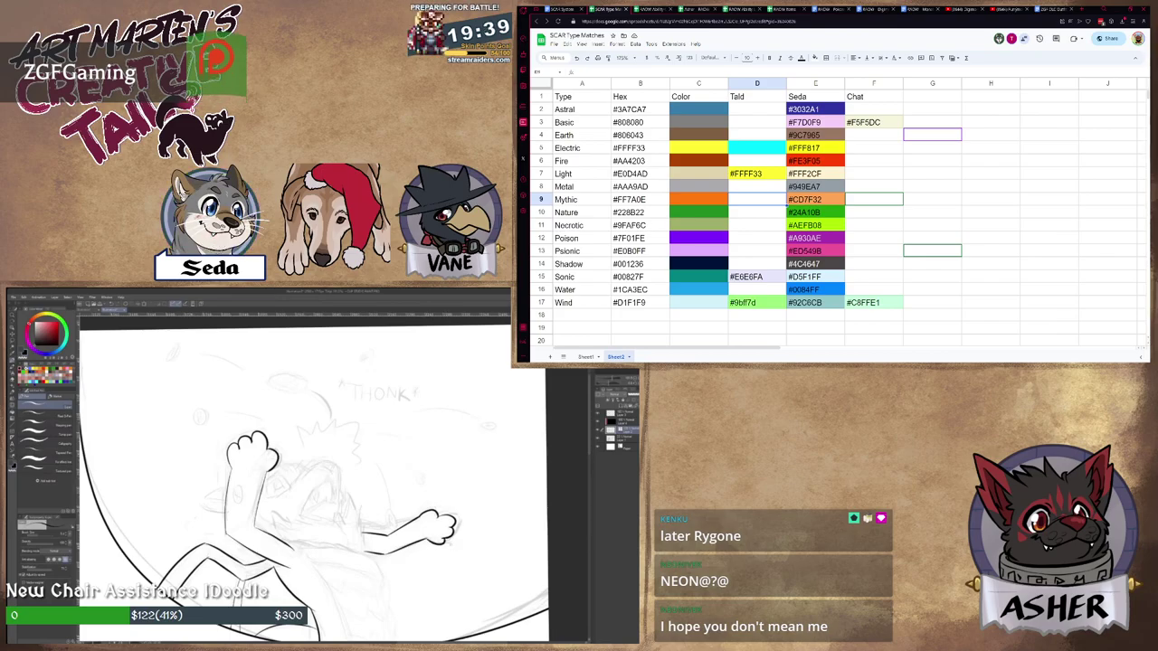
# Ink the falling figure's open mouth, upturned snout and jagged neck fur over the sketch.
pyautogui.moveTo(402, 522); pyautogui.dragTo(462, 521)
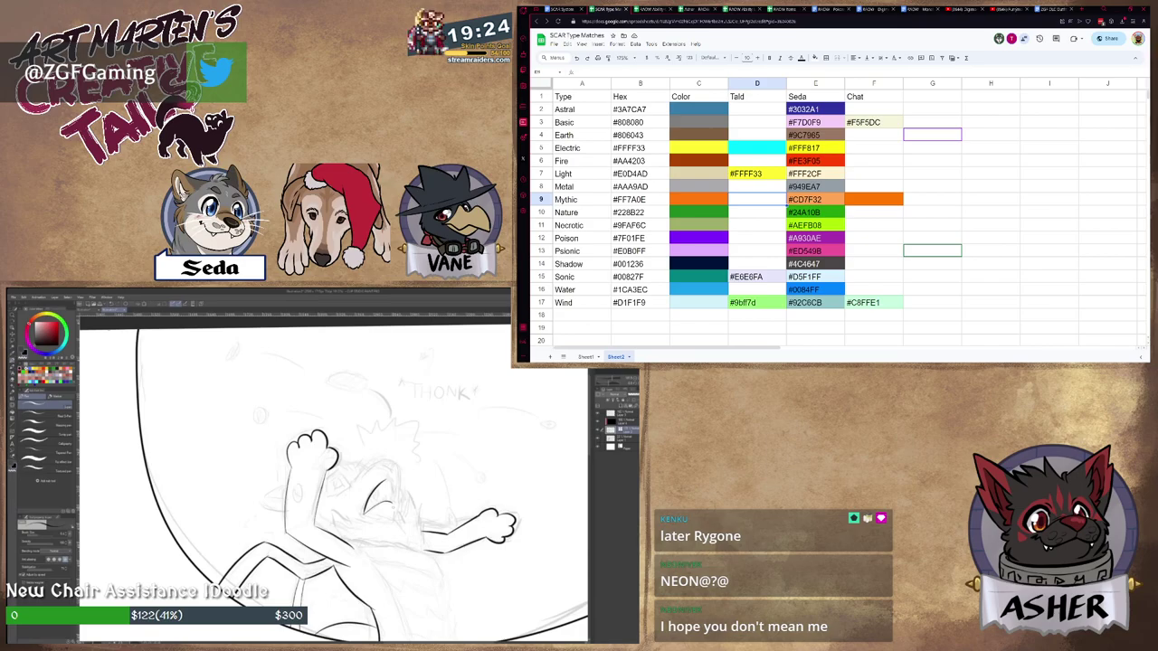
pyautogui.press('e')
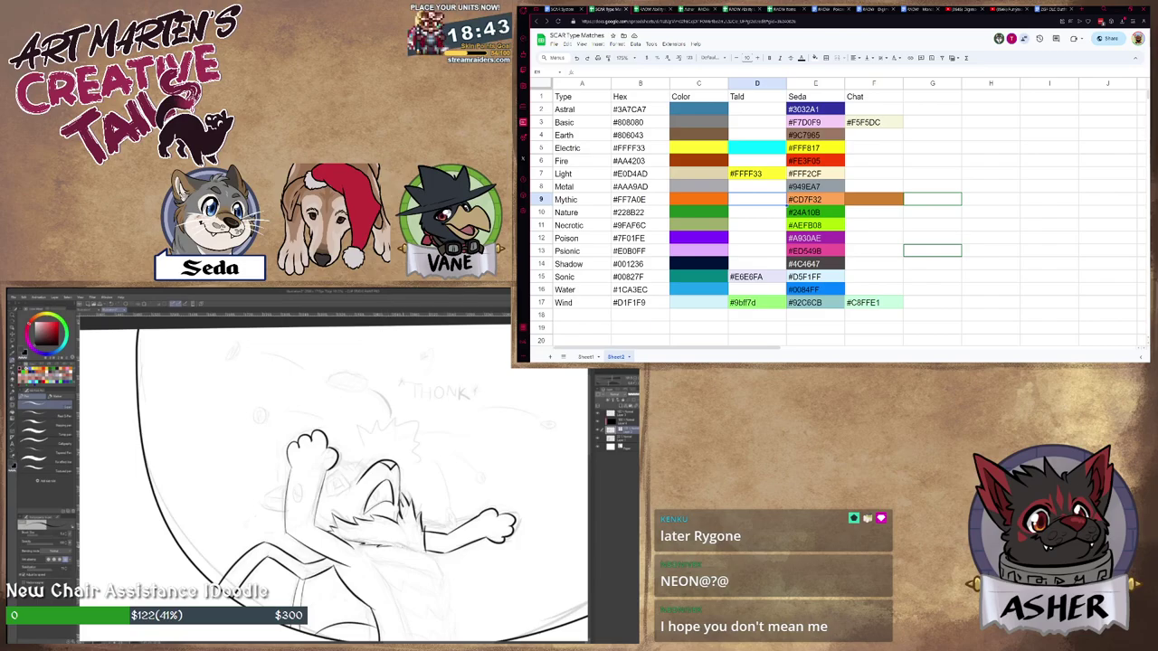
pyautogui.moveTo(344, 471); pyautogui.dragTo(376, 487)
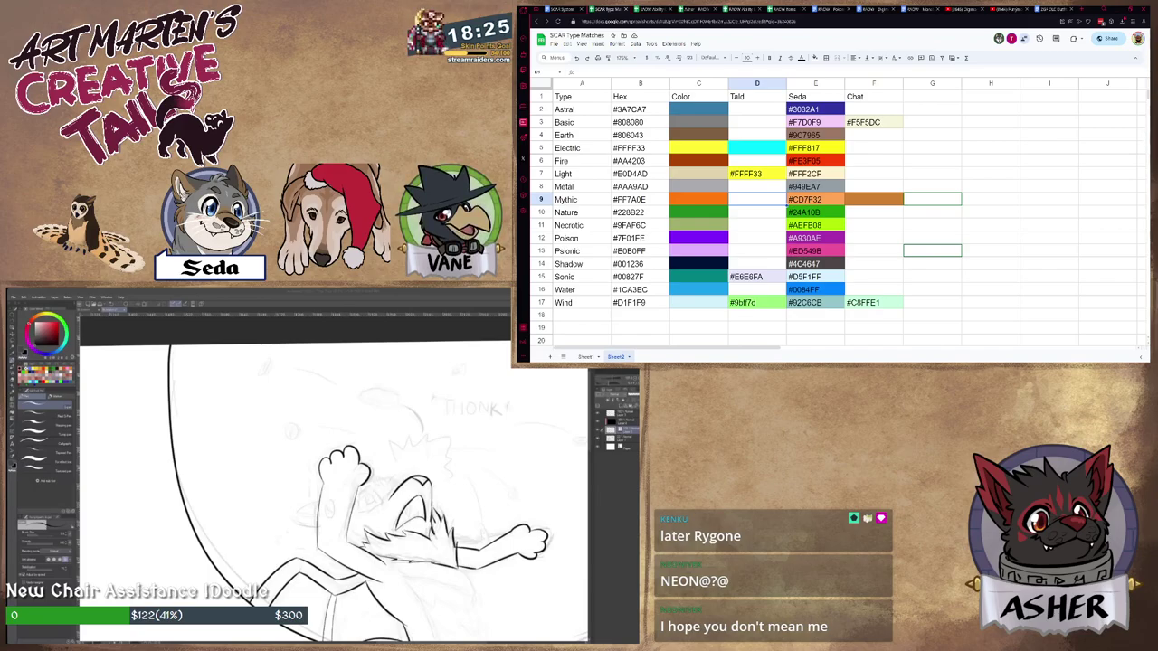
# Ink the falling figure's dazed spiral eye between the raised paw and the snout, and clean up its lines.
pyautogui.scroll(4, 373, 493)
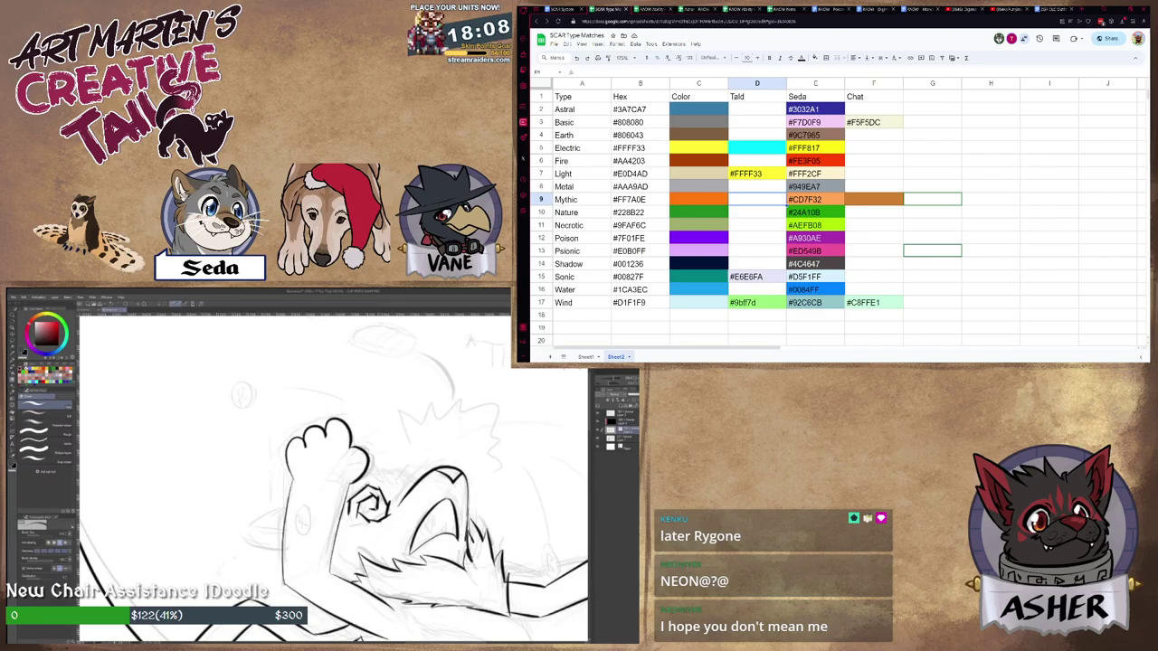
pyautogui.moveTo(381, 495); pyautogui.dragTo(372, 504)
pyautogui.press('p')
pyautogui.press('e')
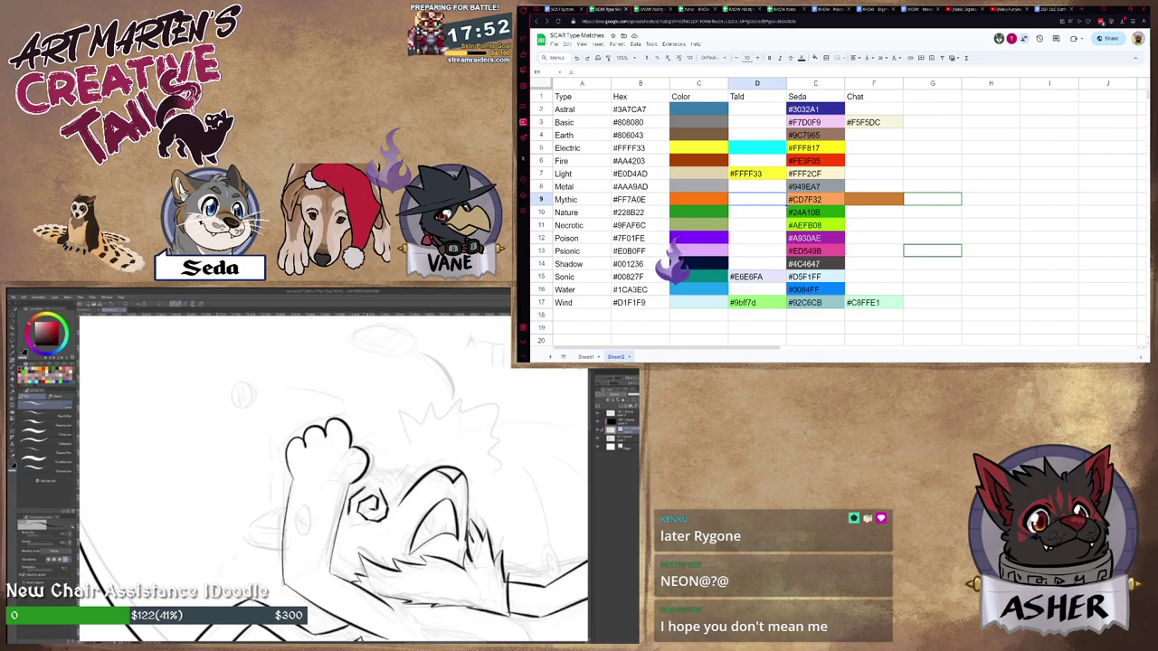
# Ink the spiky impact burst above the falling figure's head.
pyautogui.scroll(-2, 391, 482)
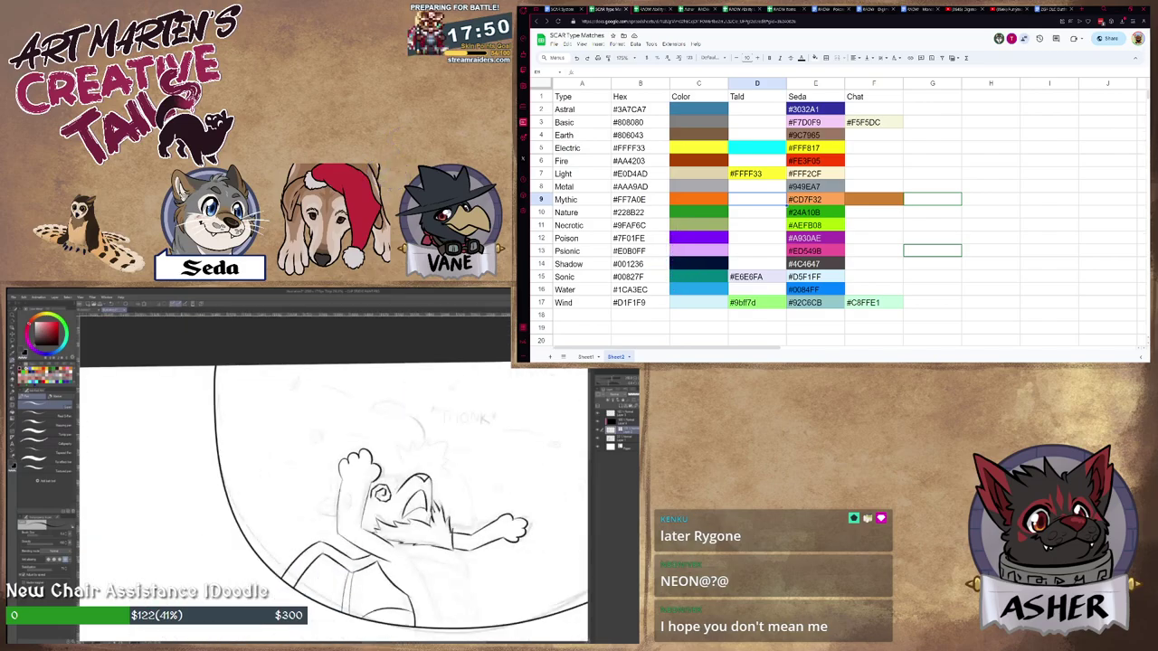
pyautogui.scroll(1, 398, 488)
pyautogui.scroll(-2, 398, 489)
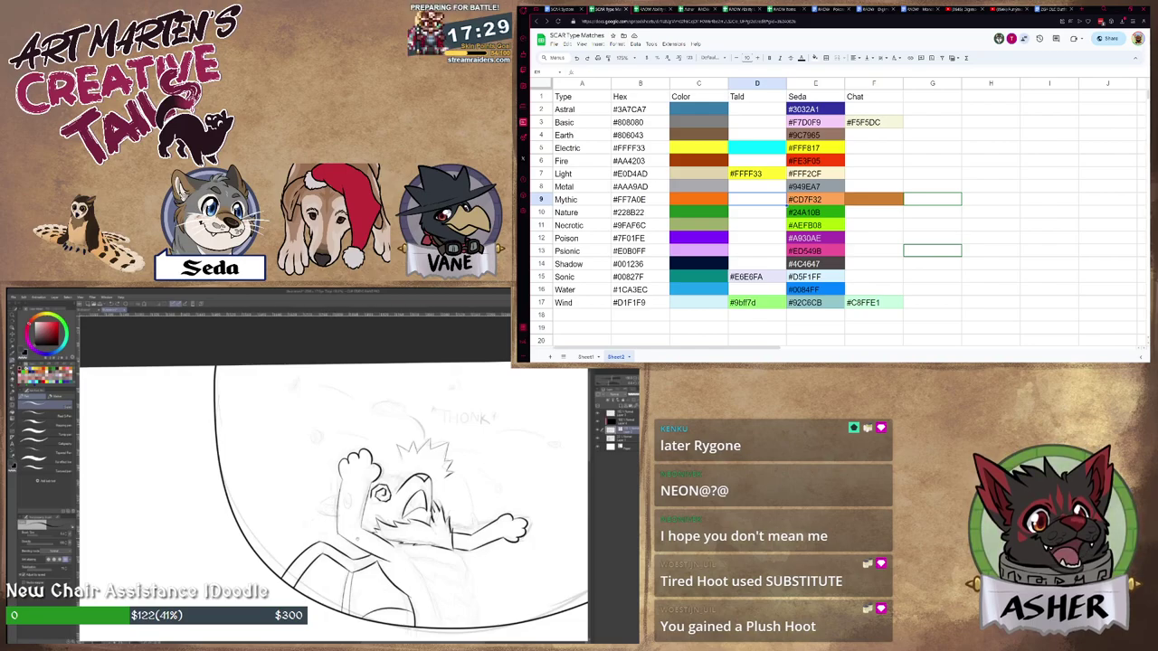
# Add the text THONK beside the impact burst, near the sketched lettering.
pyautogui.moveTo(380, 498); pyautogui.dragTo(336, 487)
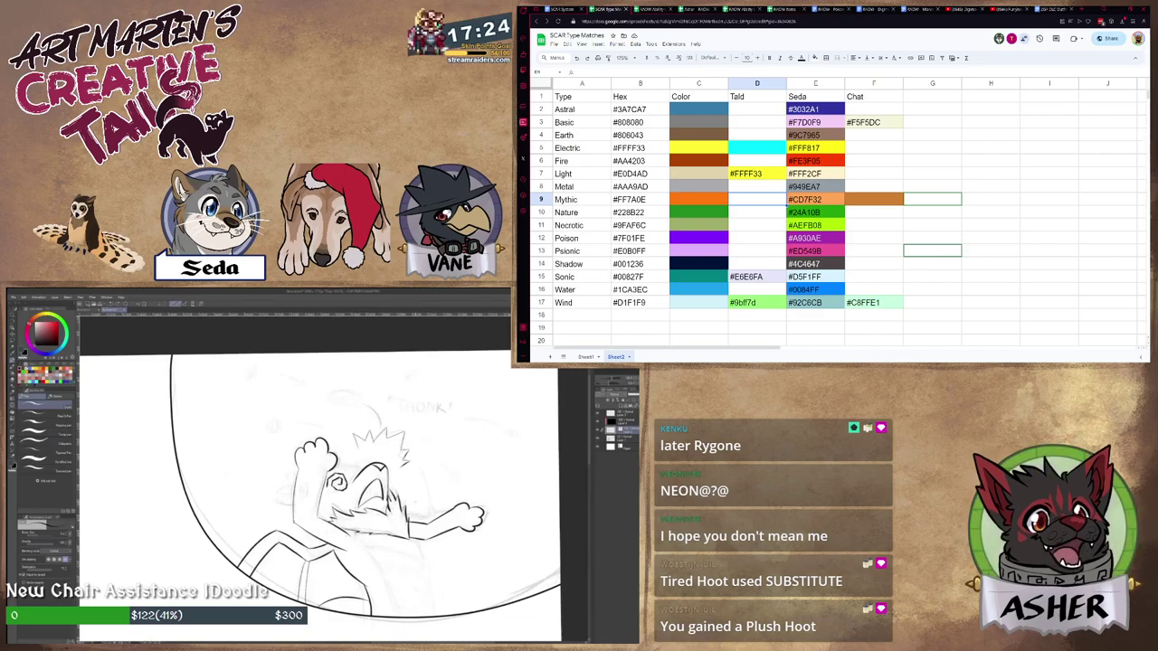
pyautogui.moveTo(403, 417); pyautogui.dragTo(392, 440)
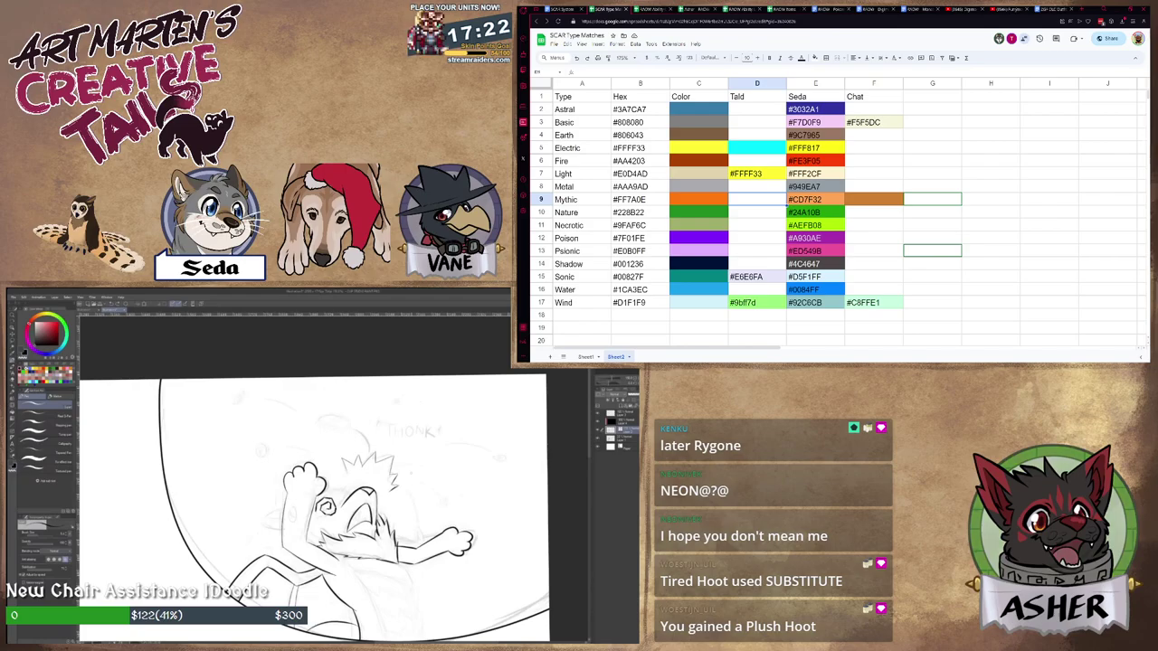
pyautogui.scroll(2, 392, 440)
pyautogui.scroll(1, 394, 441)
pyautogui.click(13, 444)
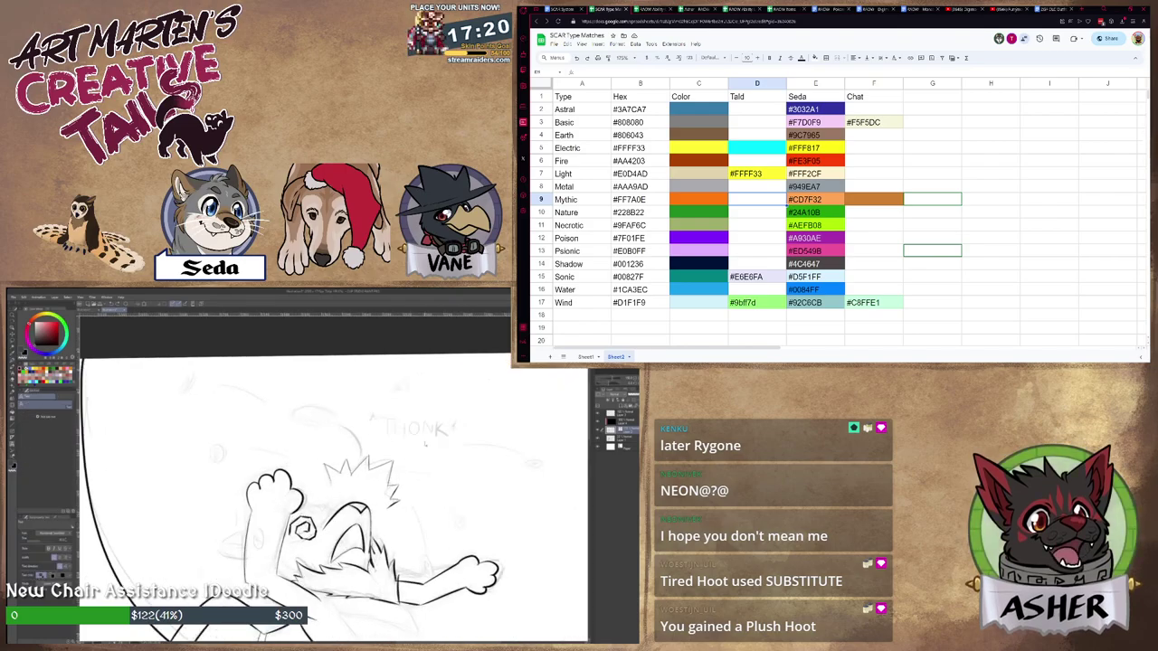
pyautogui.click(369, 462)
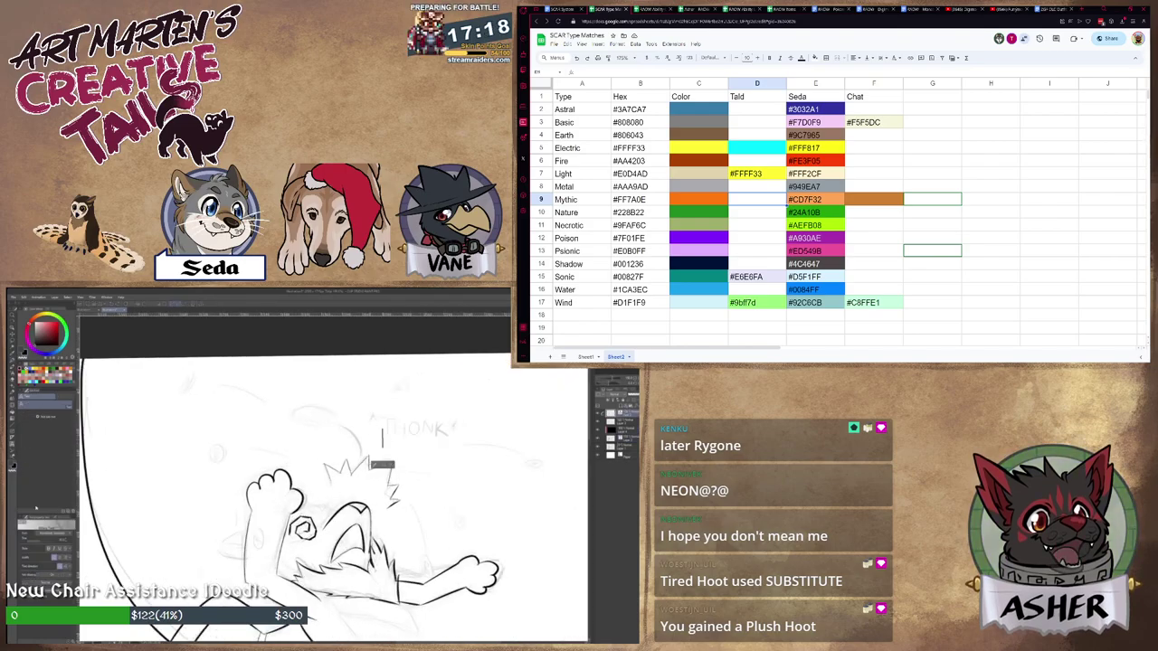
pyautogui.press('t')
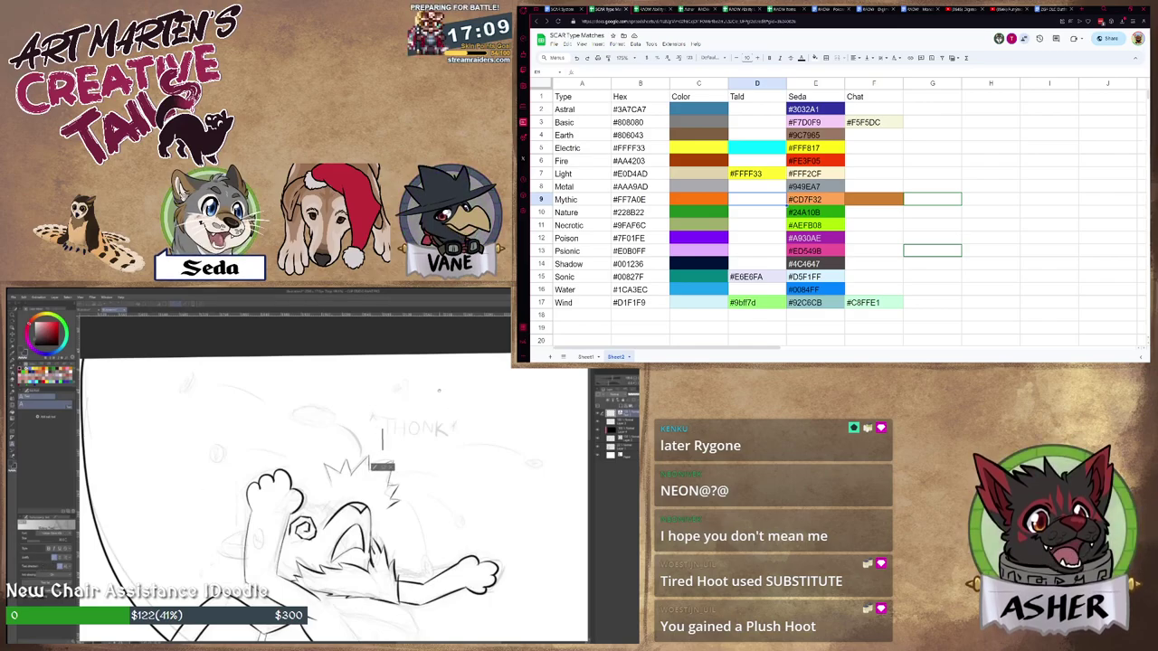
pyautogui.write('THINK')
pyautogui.press('BackSpace')
pyautogui.press('BackSpace')
pyautogui.press('BackSpace')
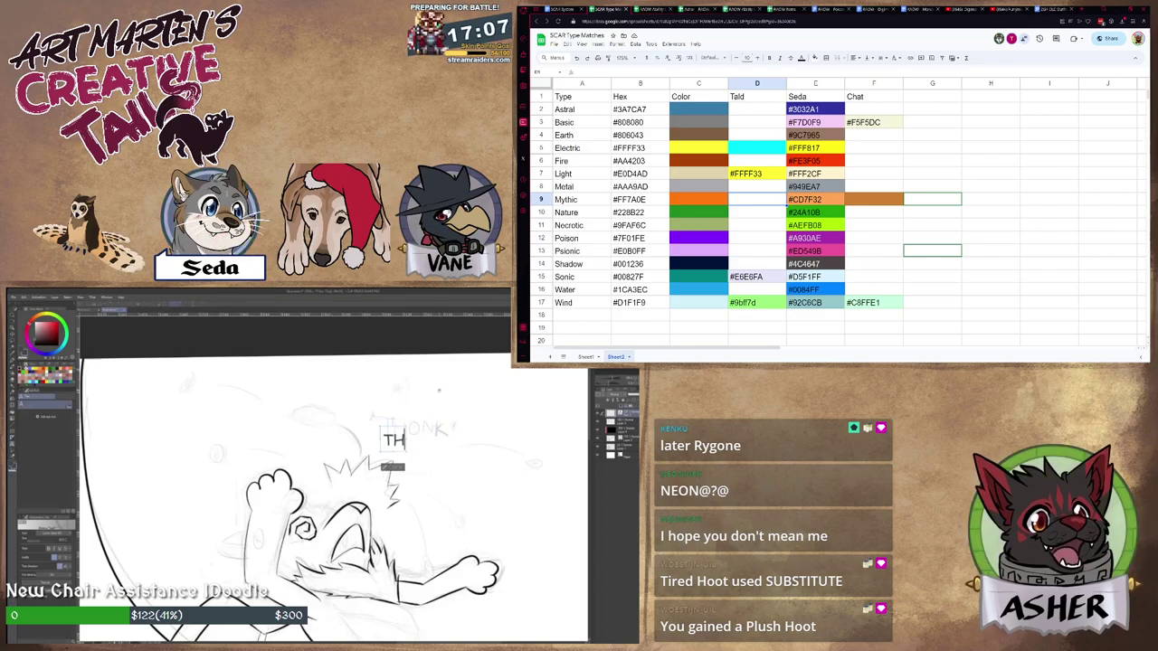
pyautogui.write('ONK')
pyautogui.press('Escape')
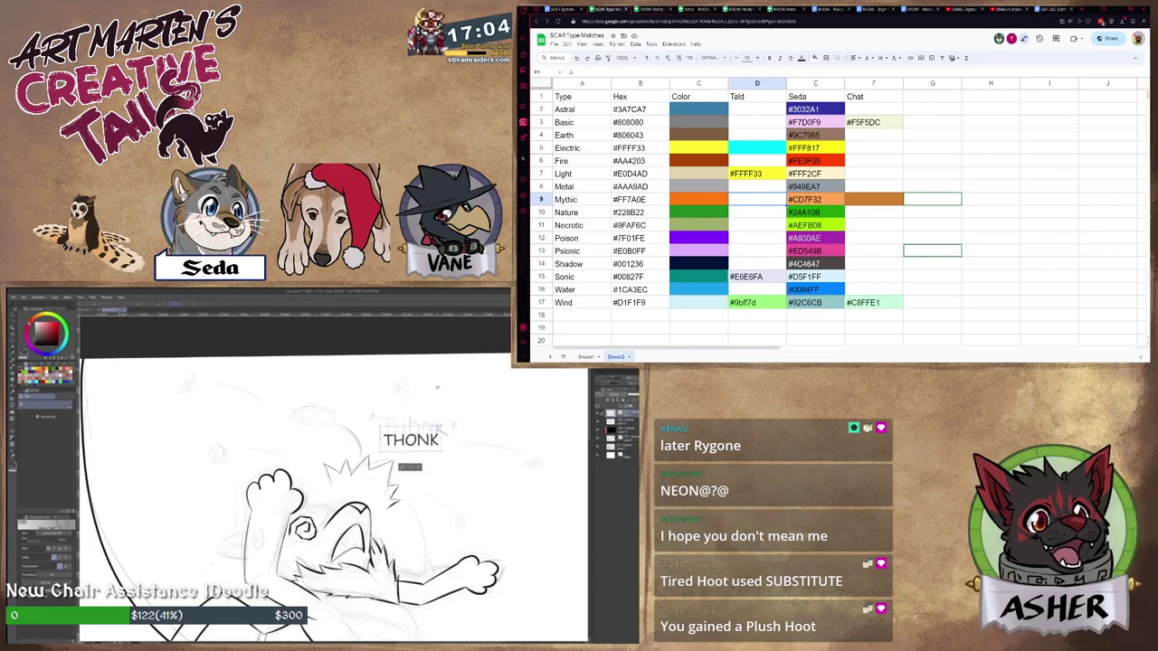
# Commit the THONK text and move it onto the sketched lettering.
pyautogui.press('Escape')
pyautogui.click(411, 469)
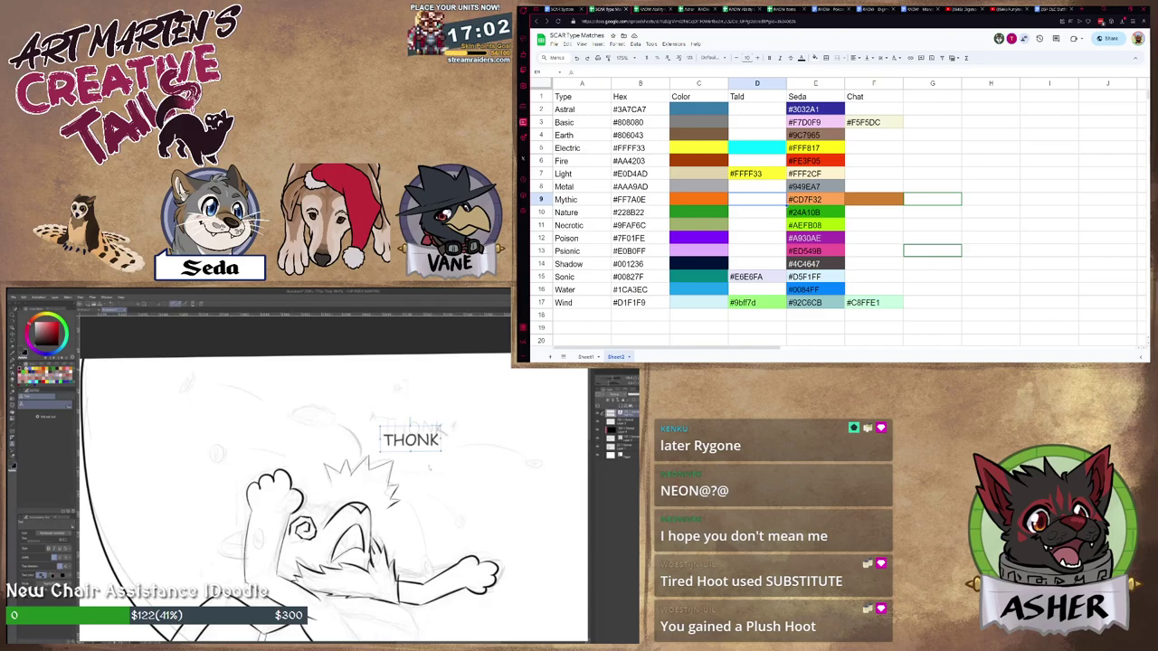
pyautogui.moveTo(441, 443); pyautogui.dragTo(445, 431)
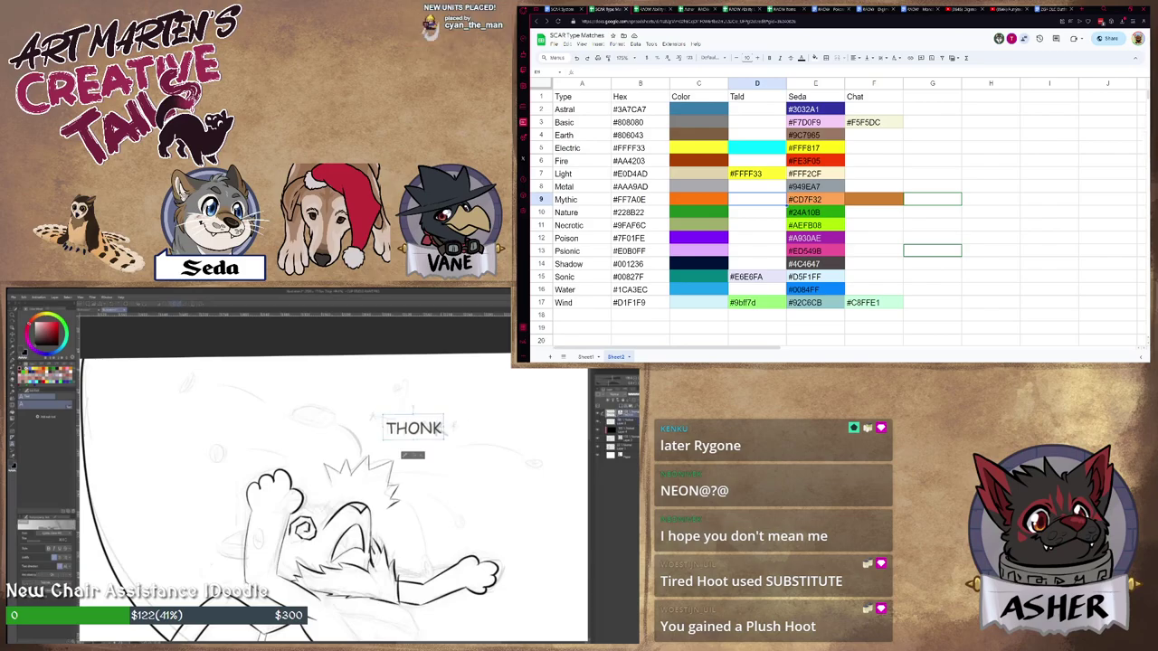
# Add an asterisk at each end of the THONK text and enlarge it to cover the sketched lettering.
pyautogui.write('*')
pyautogui.press('Home')
pyautogui.write('*')
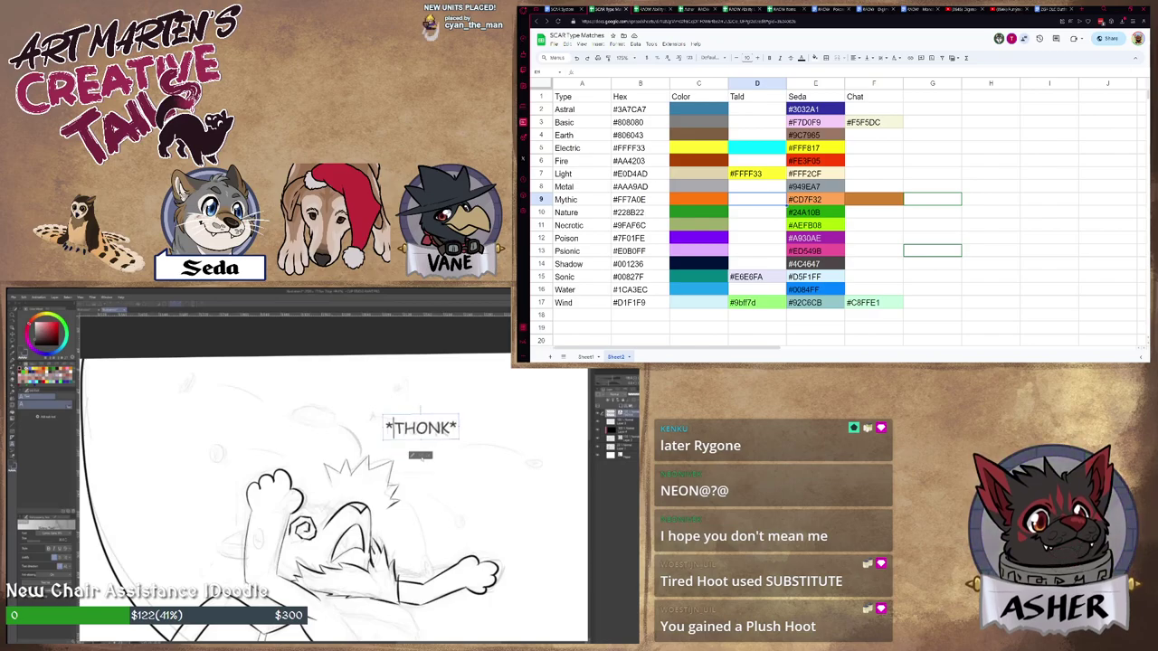
pyautogui.click(422, 458)
pyautogui.moveTo(421, 427)
pyautogui.mouseDown()
pyautogui.moveTo(407, 425)
pyautogui.moveTo(465, 400)
pyautogui.moveTo(413, 430)
pyautogui.moveTo(454, 405)
pyautogui.moveTo(439, 432)
pyautogui.mouseUp()
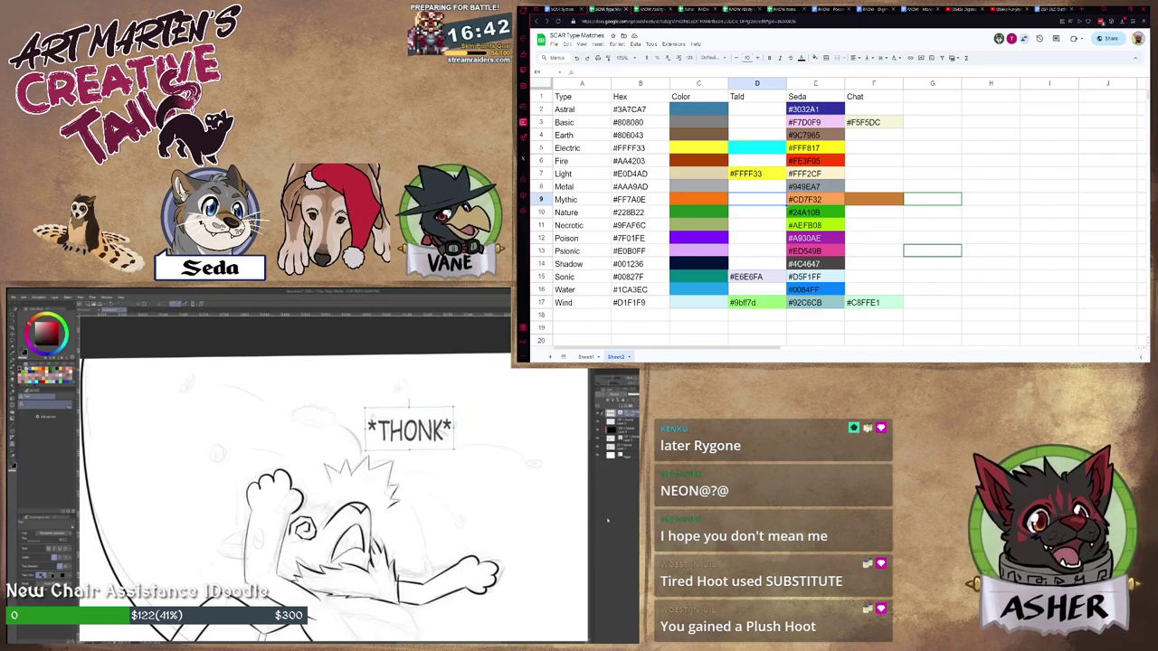
# Return to the falling figure's line art layer and ink curved motion lines radiating outward from the impact burst.
pyautogui.click(624, 423)
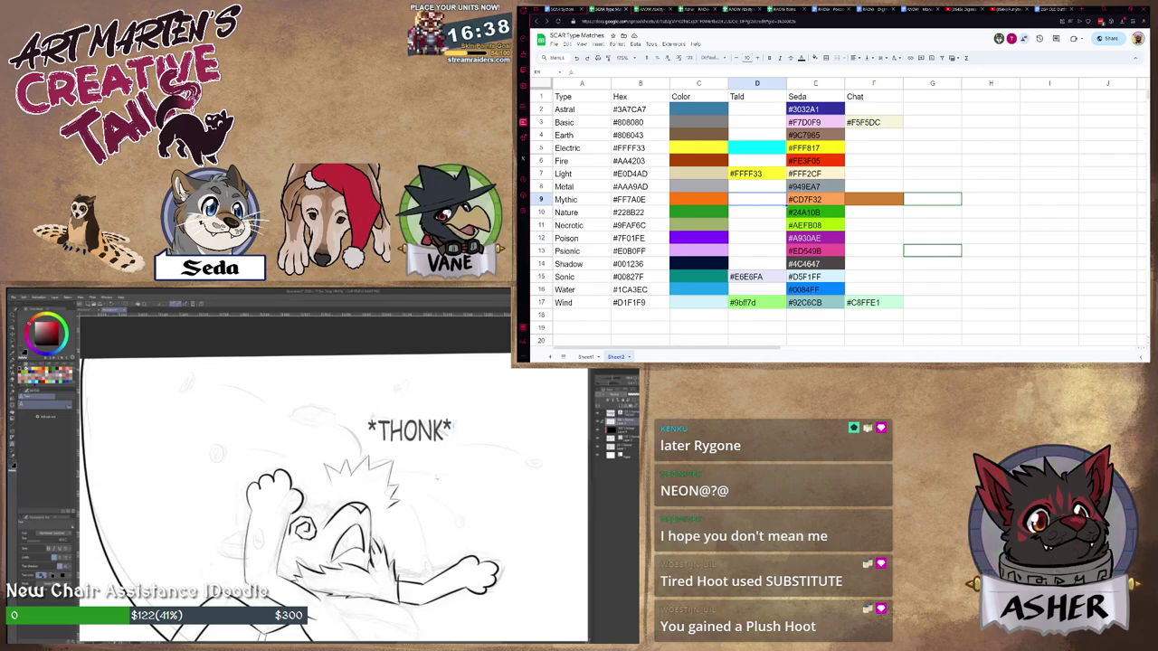
pyautogui.press('p')
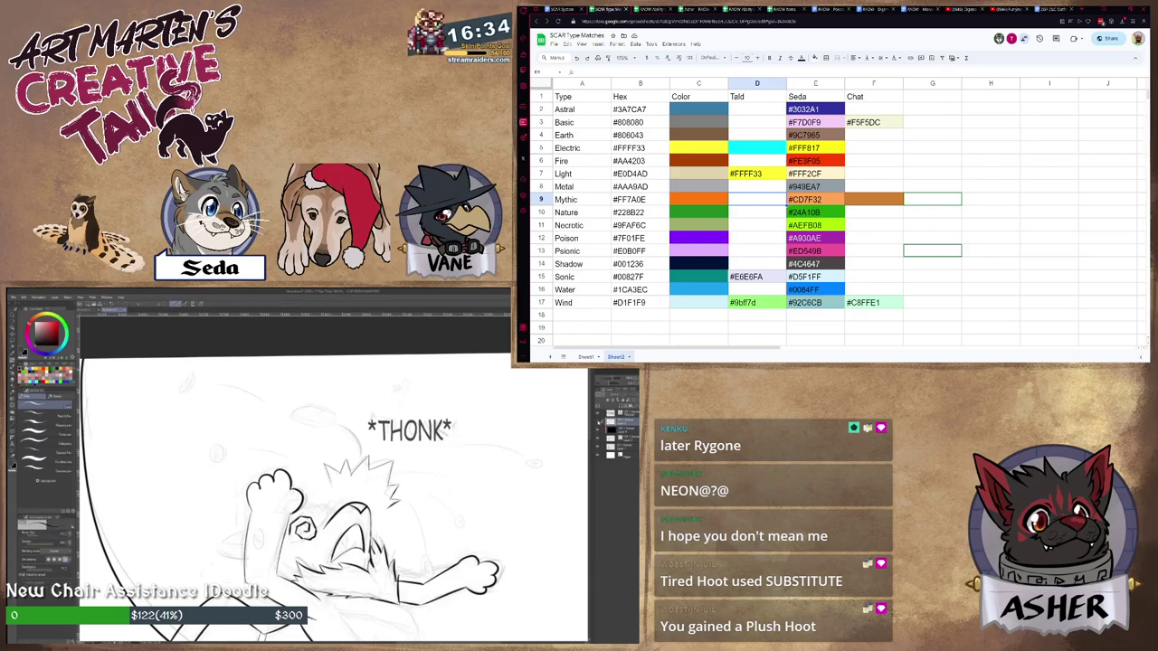
pyautogui.click(598, 423)
pyautogui.click(625, 439)
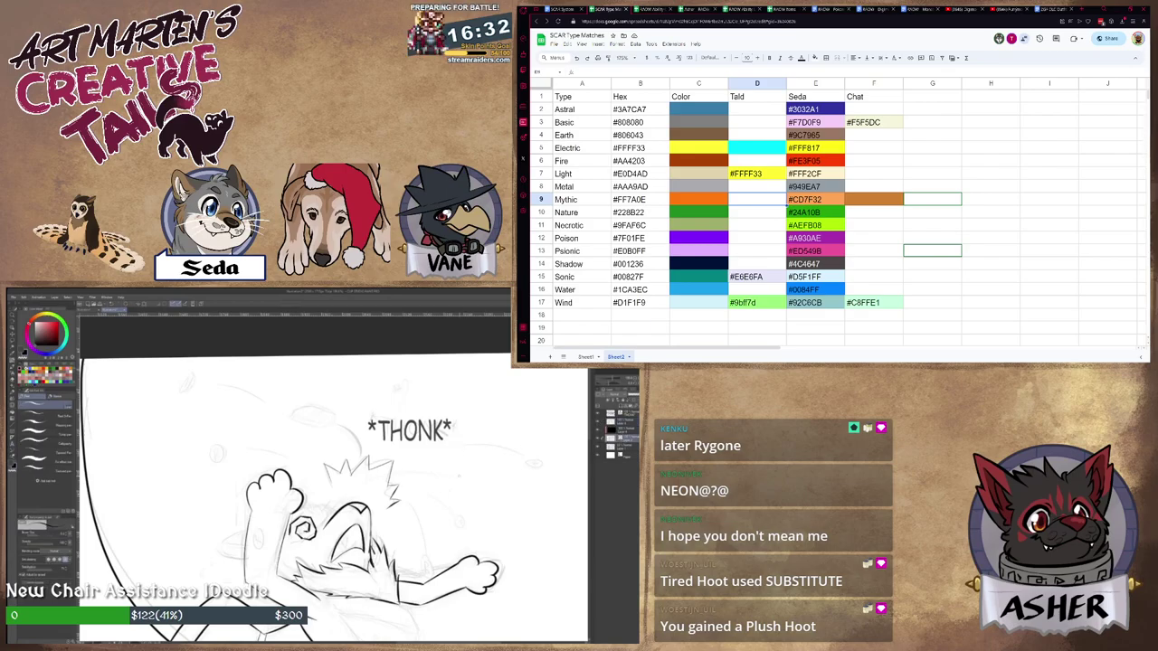
pyautogui.moveTo(467, 477)
pyautogui.mouseDown()
pyautogui.moveTo(390, 472)
pyautogui.moveTo(480, 482)
pyautogui.mouseUp()
pyautogui.hotkey('ctrl', 'z')
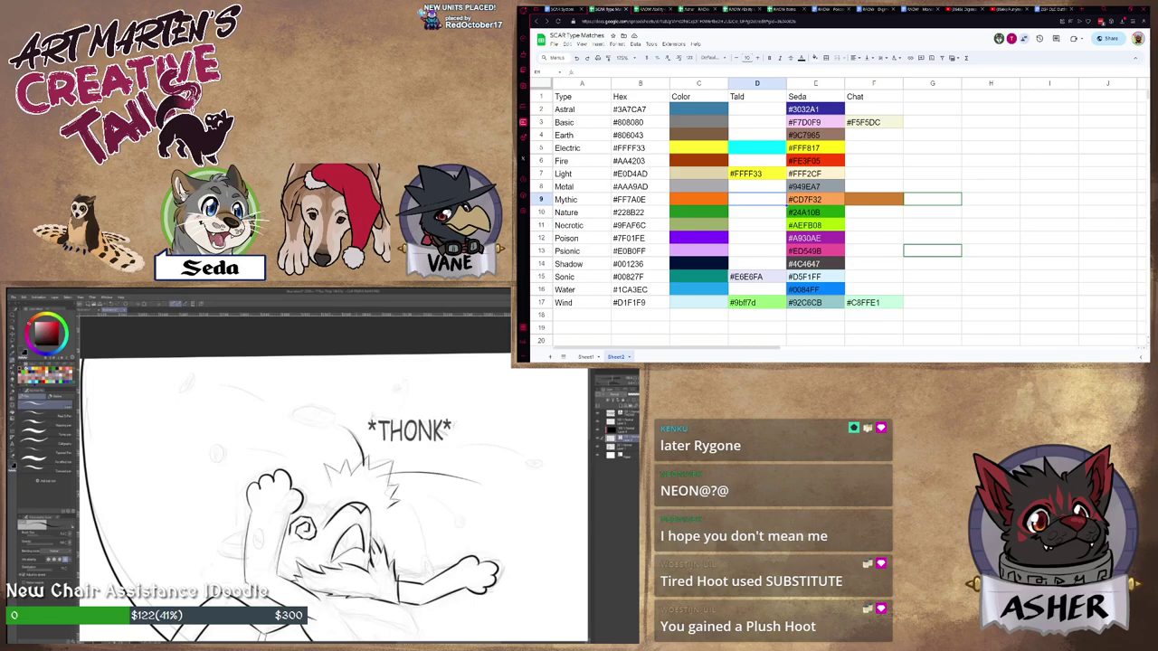
pyautogui.hotkey('ctrl', 'z')
pyautogui.moveTo(339, 425); pyautogui.dragTo(361, 460)
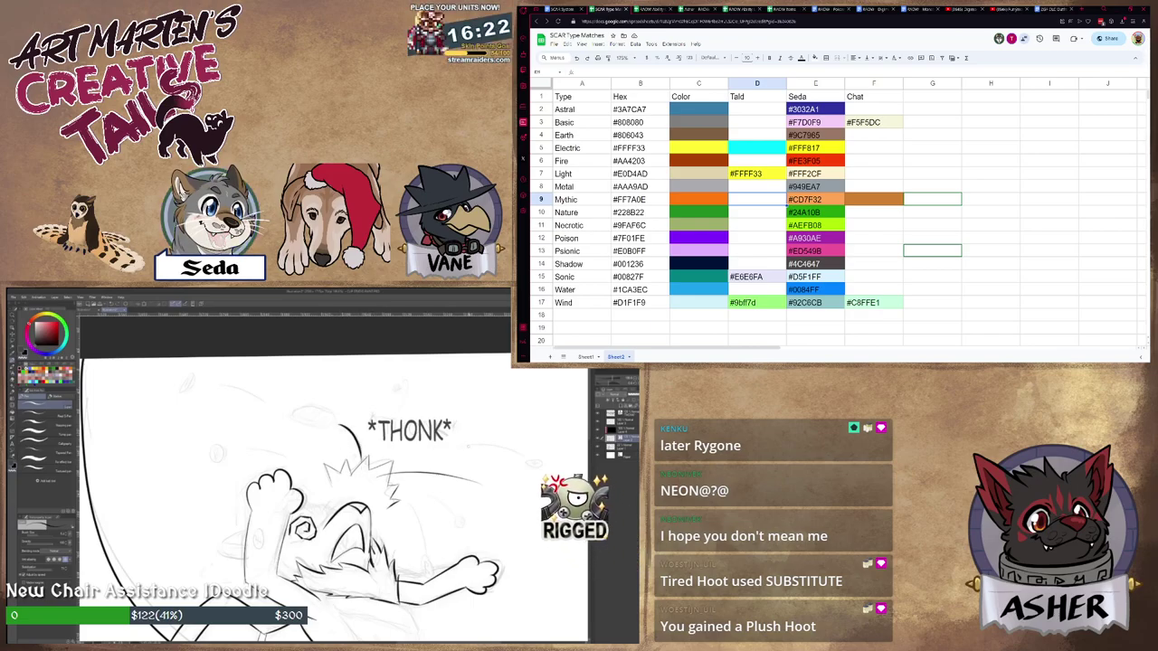
pyautogui.moveTo(461, 447); pyautogui.dragTo(530, 460)
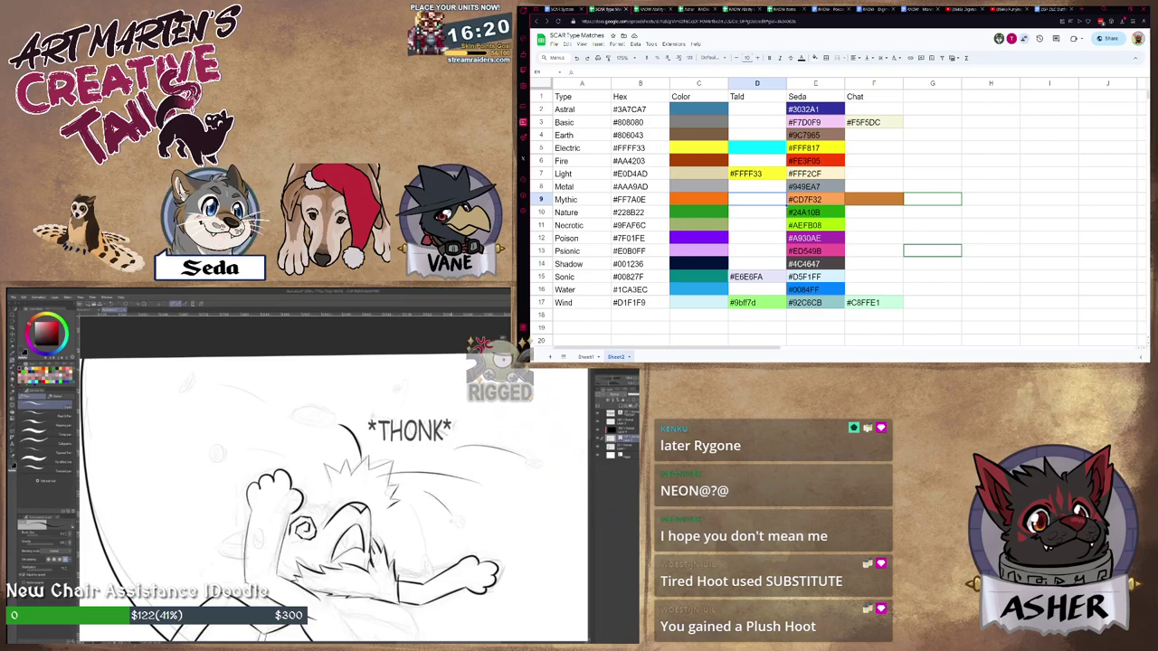
pyautogui.moveTo(424, 492); pyautogui.dragTo(455, 509)
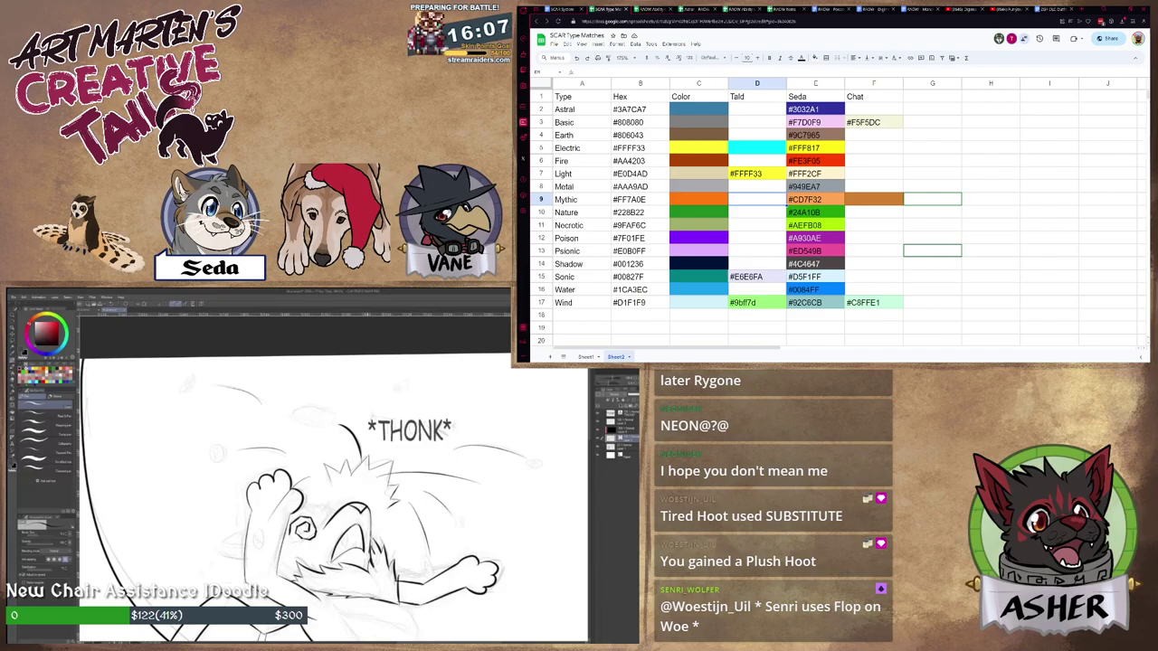
# Ink the top of the falling figure's head around the spiral eye and the ear behind the raised arm.
pyautogui.moveTo(392, 515); pyautogui.dragTo(397, 409)
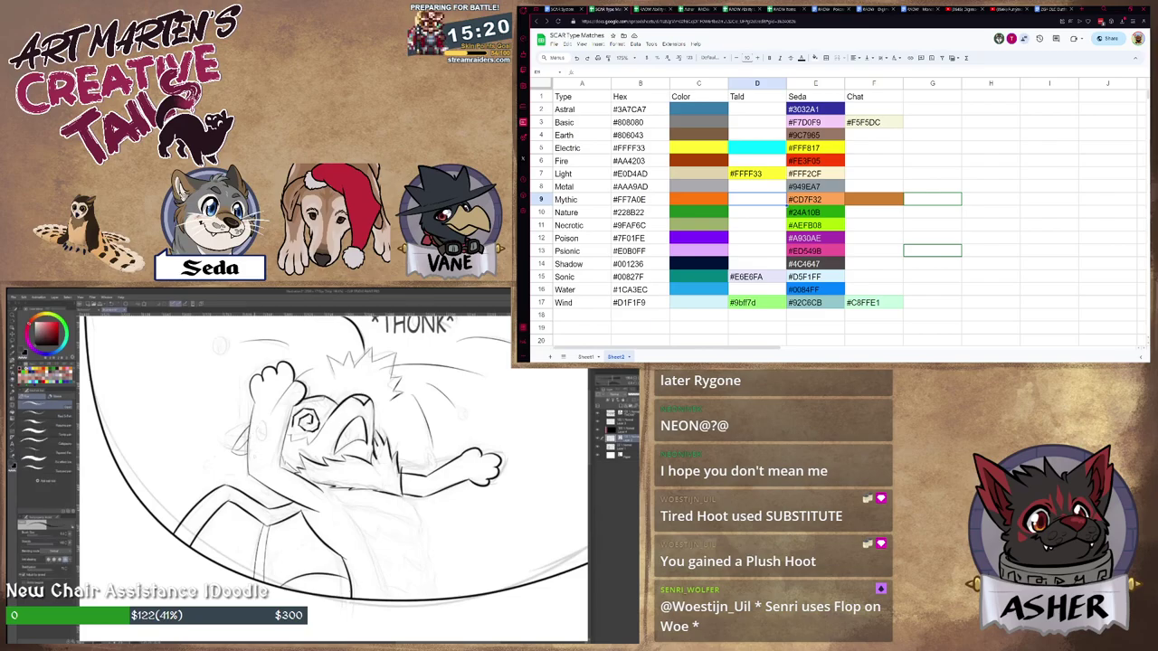
pyautogui.scroll(-2, 276, 439)
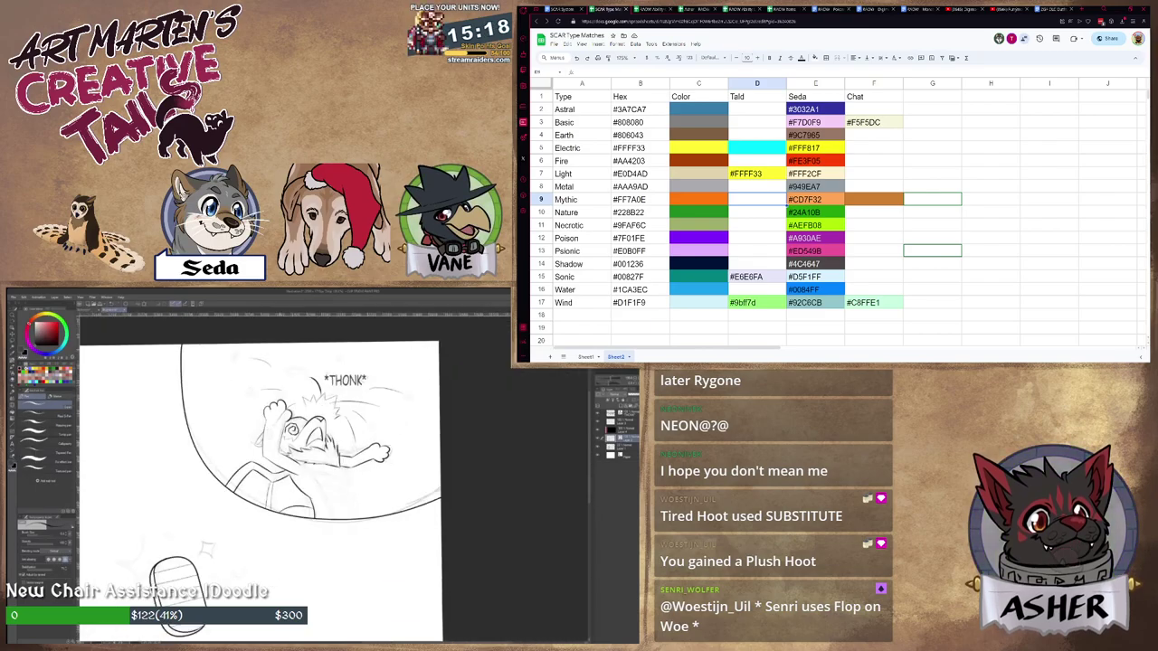
pyautogui.moveTo(298, 452)
pyautogui.mouseDown()
pyautogui.moveTo(292, 435)
pyautogui.moveTo(327, 456)
pyautogui.mouseUp()
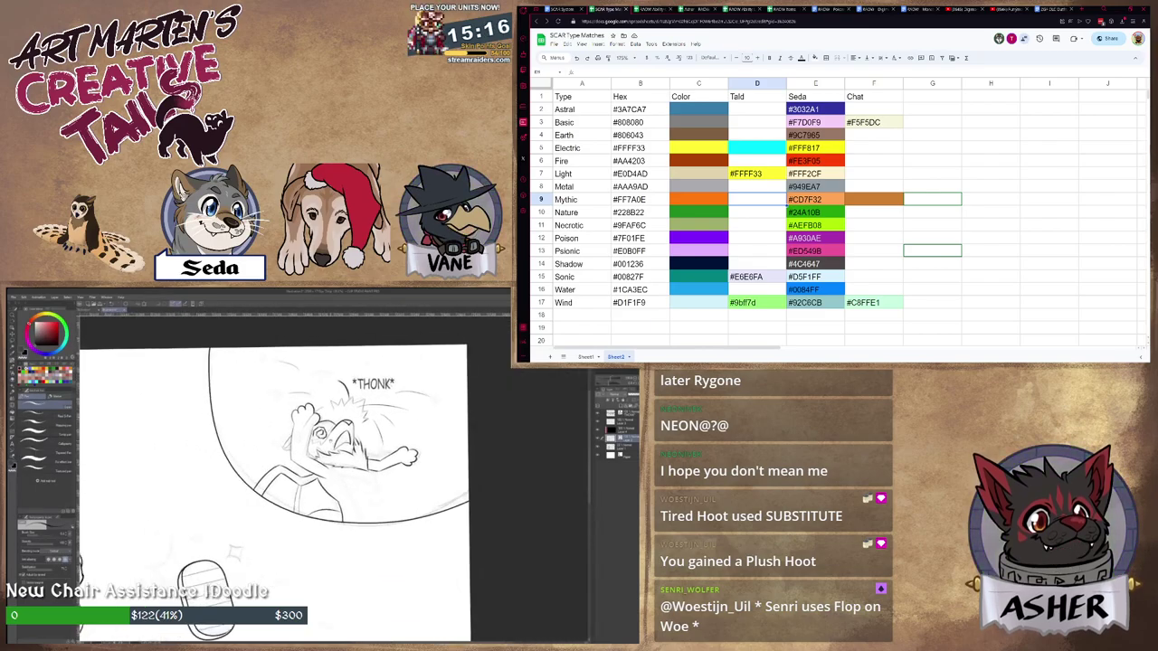
pyautogui.scroll(2, 327, 434)
pyautogui.scroll(-2, 334, 416)
pyautogui.moveTo(334, 416); pyautogui.dragTo(359, 439)
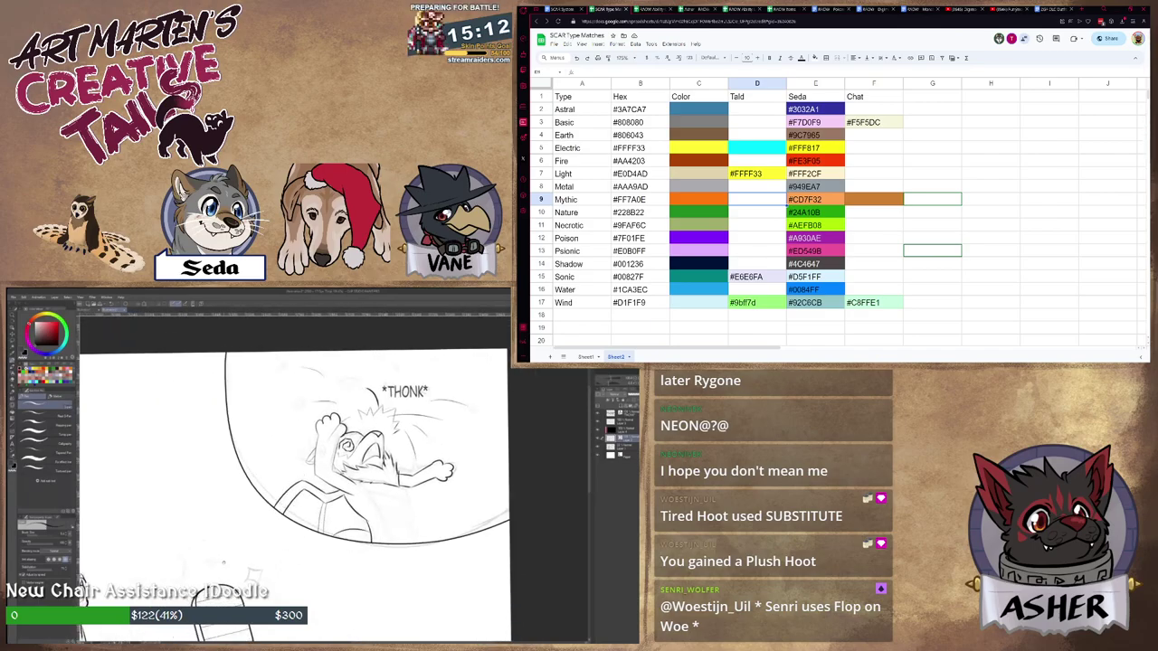
# Check which layer holds the winged character's black eye fill and add a new layer above it.
pyautogui.moveTo(223, 563)
pyautogui.mouseDown()
pyautogui.moveTo(305, 471)
pyautogui.moveTo(362, 443)
pyautogui.moveTo(405, 482)
pyautogui.mouseUp()
pyautogui.scroll(-3, 362, 444)
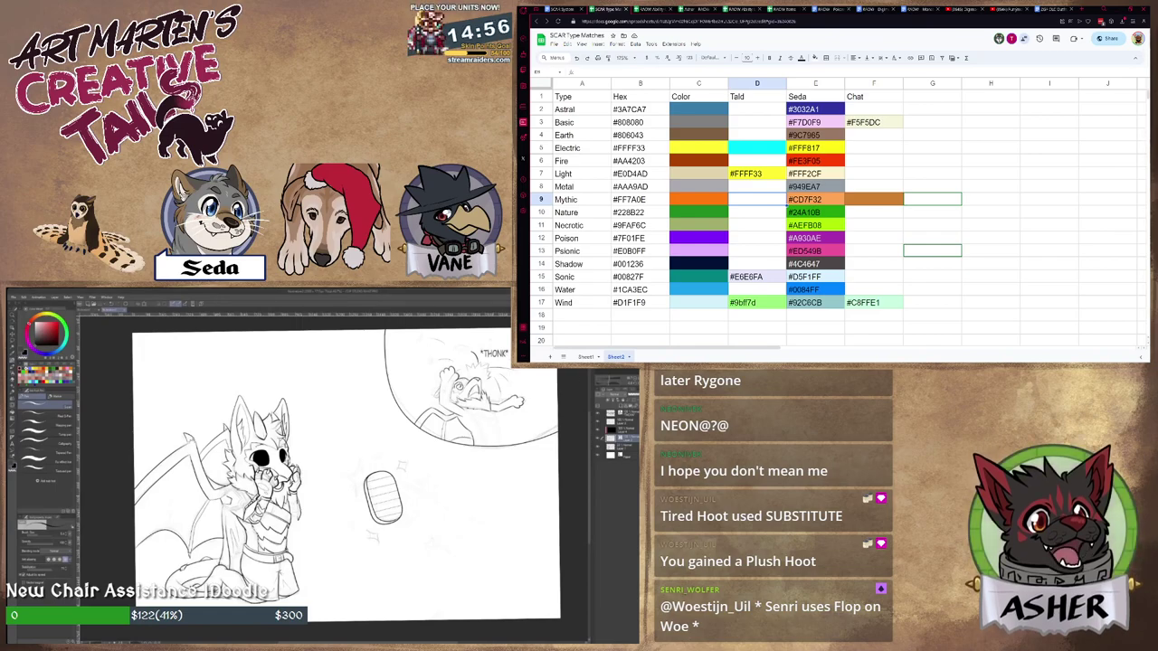
pyautogui.scroll(1, 346, 471)
pyautogui.moveTo(347, 470); pyautogui.dragTo(334, 490)
pyautogui.scroll(3, 271, 471)
pyautogui.scroll(3, 307, 452)
pyautogui.click(624, 422)
pyautogui.click(598, 422)
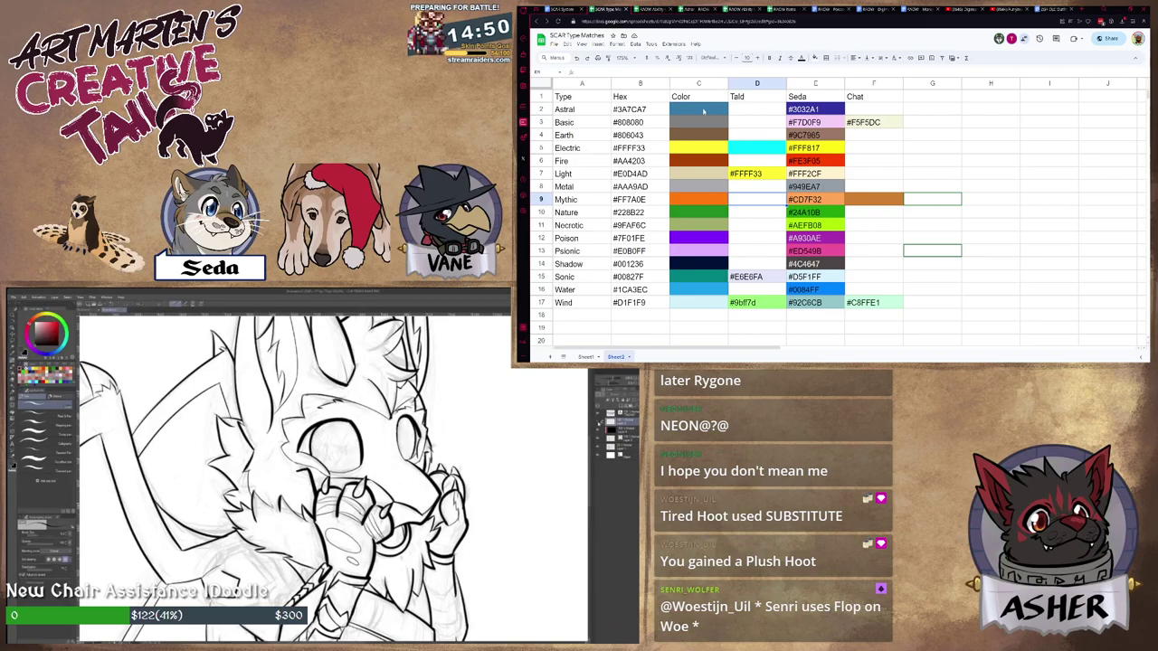
pyautogui.click(598, 421)
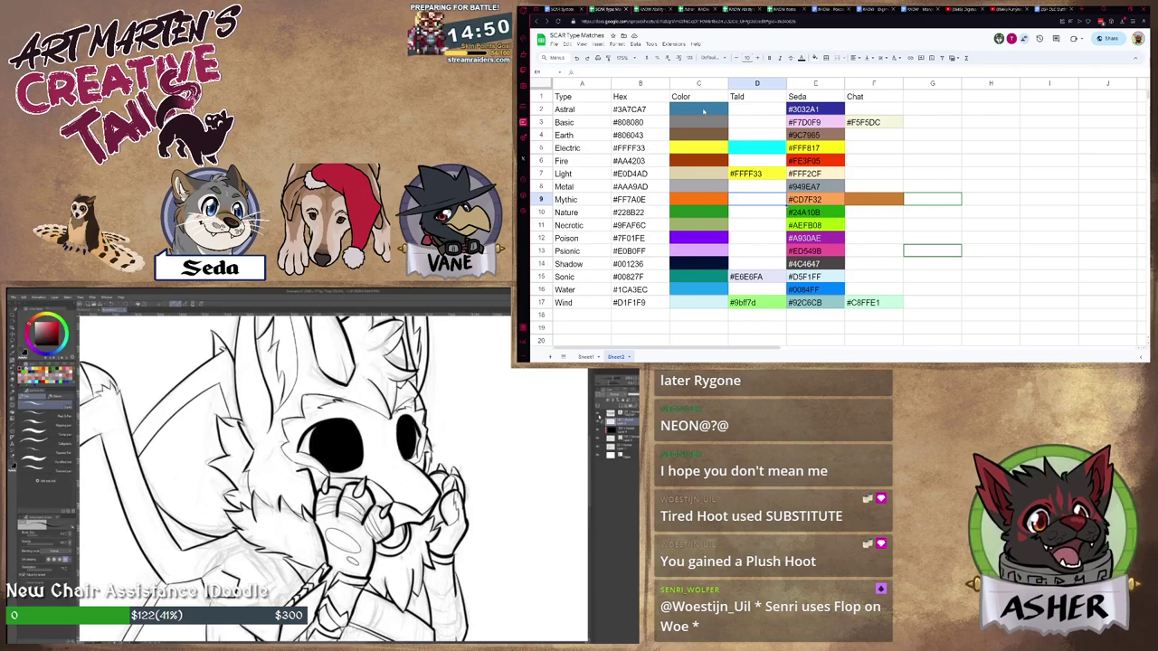
# Copy the Astral row's hex code #3032A1 from the colour spreadsheet, with the winged character's face in view.
pyautogui.click(823, 113)
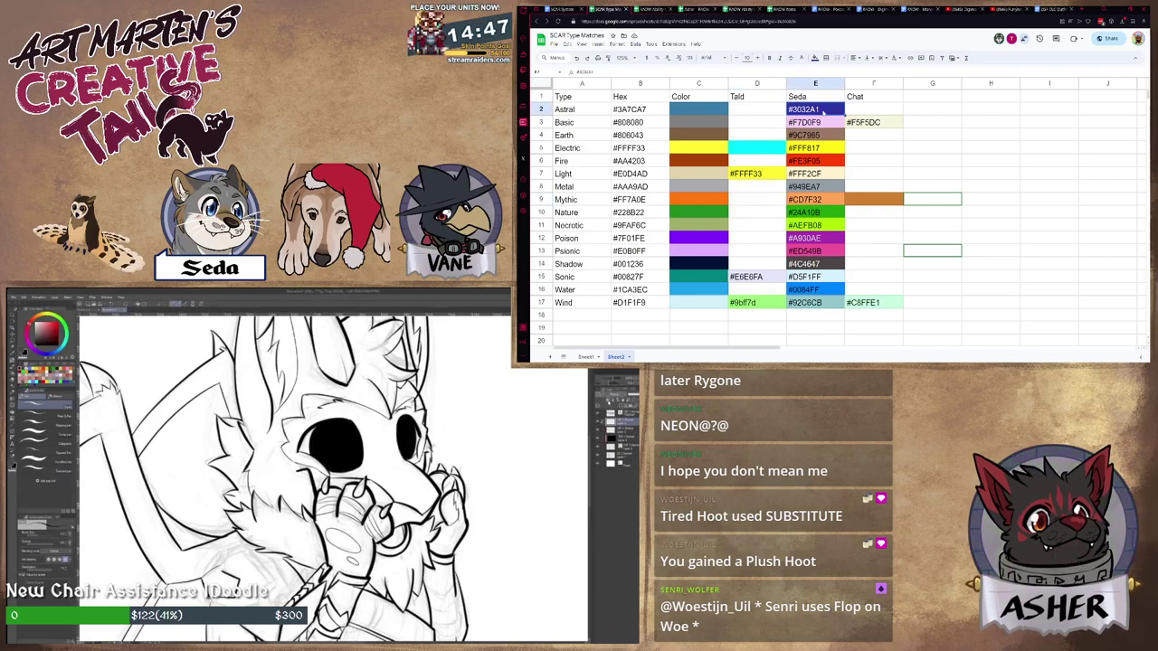
pyautogui.scroll(2, 411, 439)
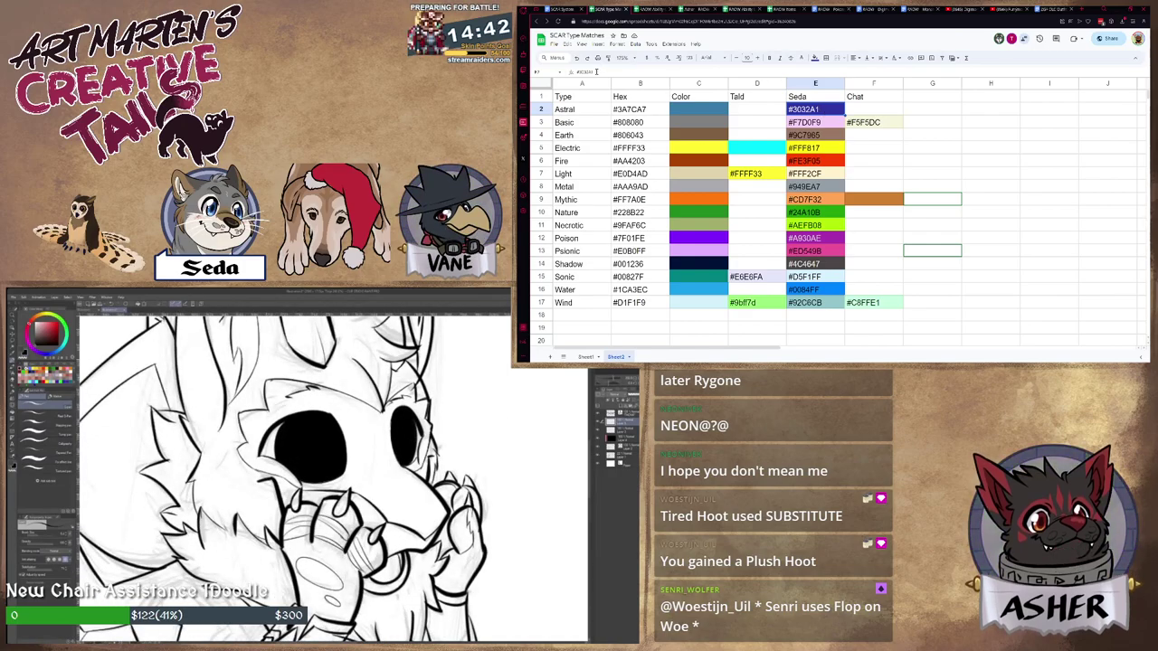
pyautogui.moveTo(596, 73); pyautogui.dragTo(575, 72)
pyautogui.hotkey('ctrl', 'c')
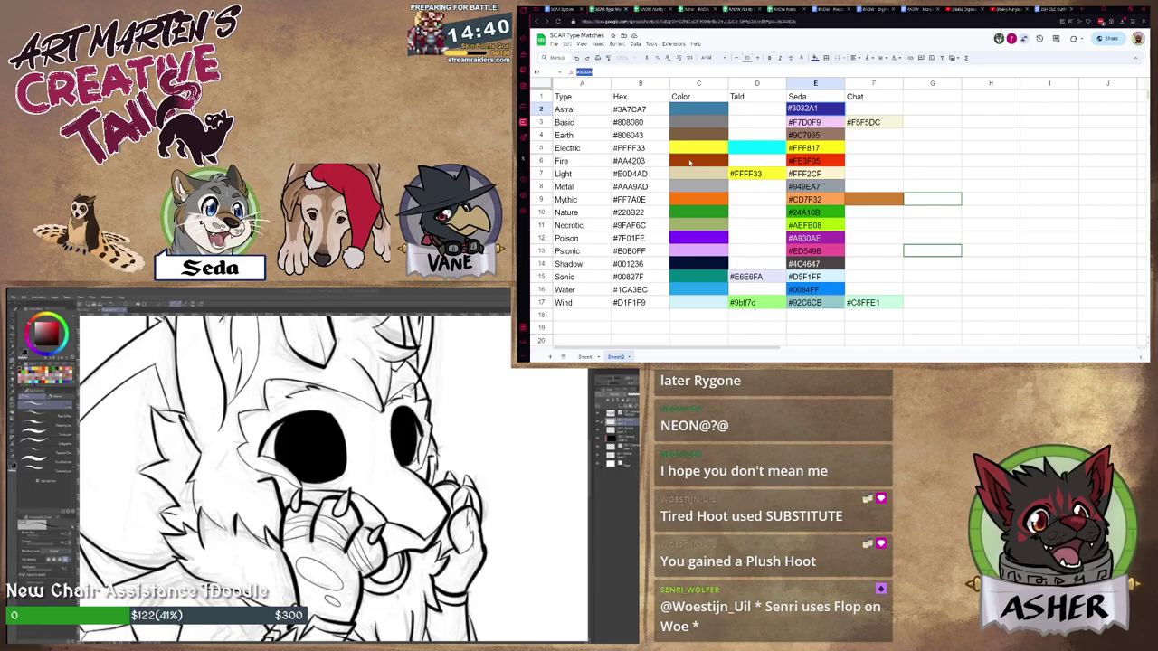
# Replace the Astral row's hex code with #3032A1 and fill its Color cell with the same custom colour.
pyautogui.click(645, 109)
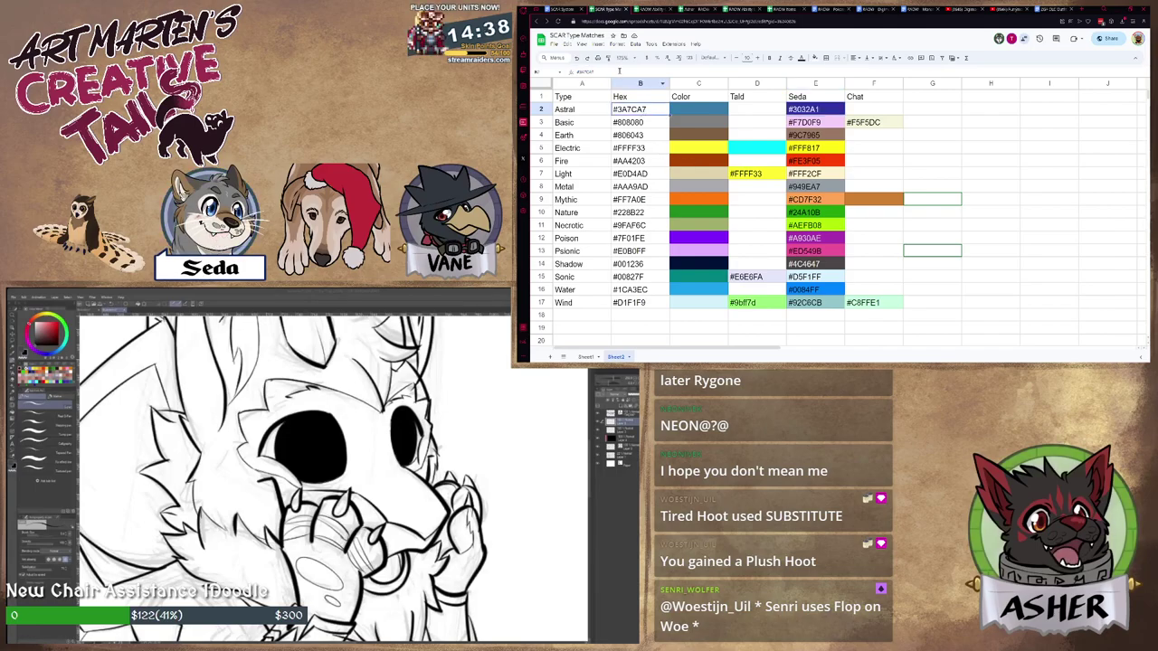
pyautogui.click(619, 72)
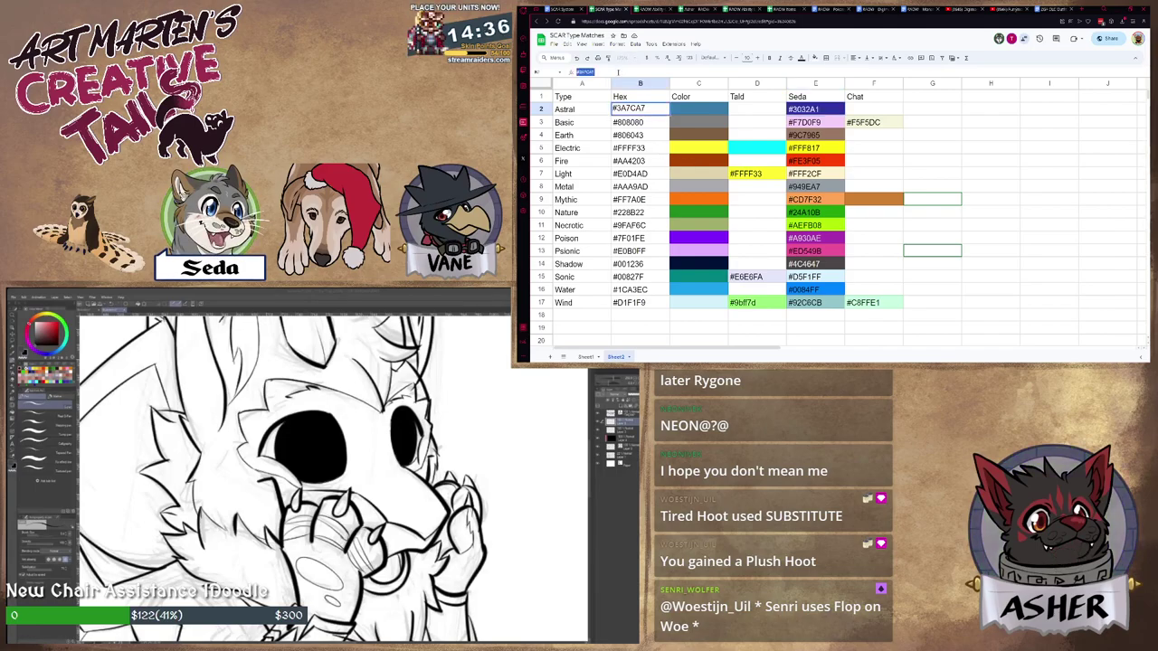
pyautogui.hotkey('ctrl', 'v')
pyautogui.click(690, 112)
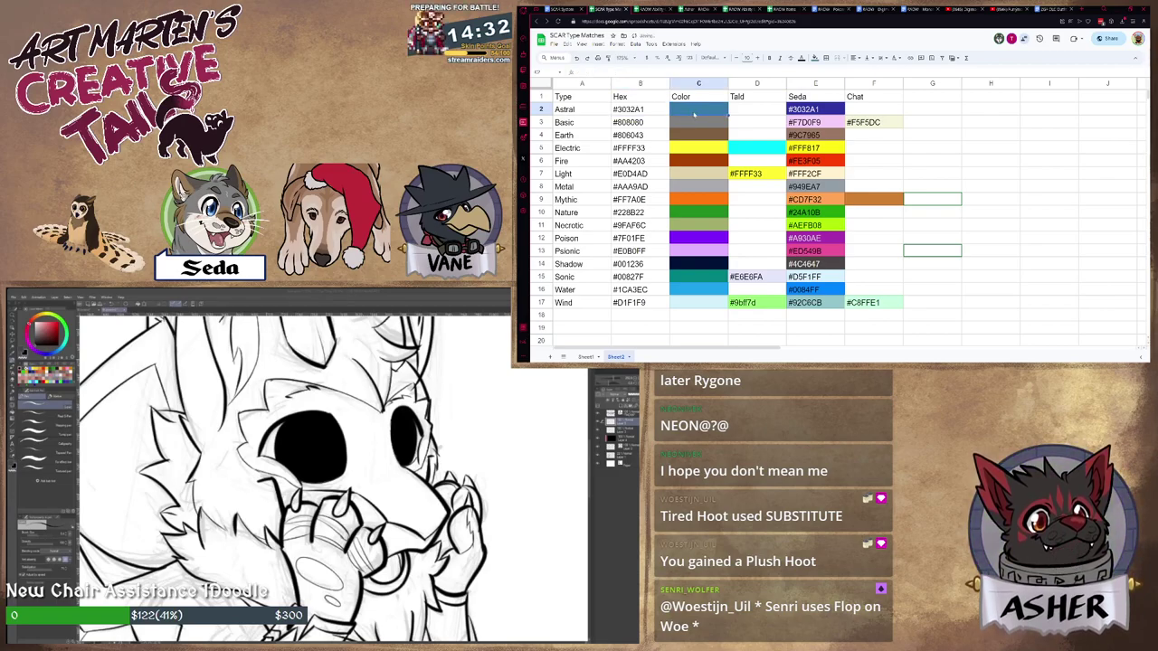
pyautogui.click(814, 57)
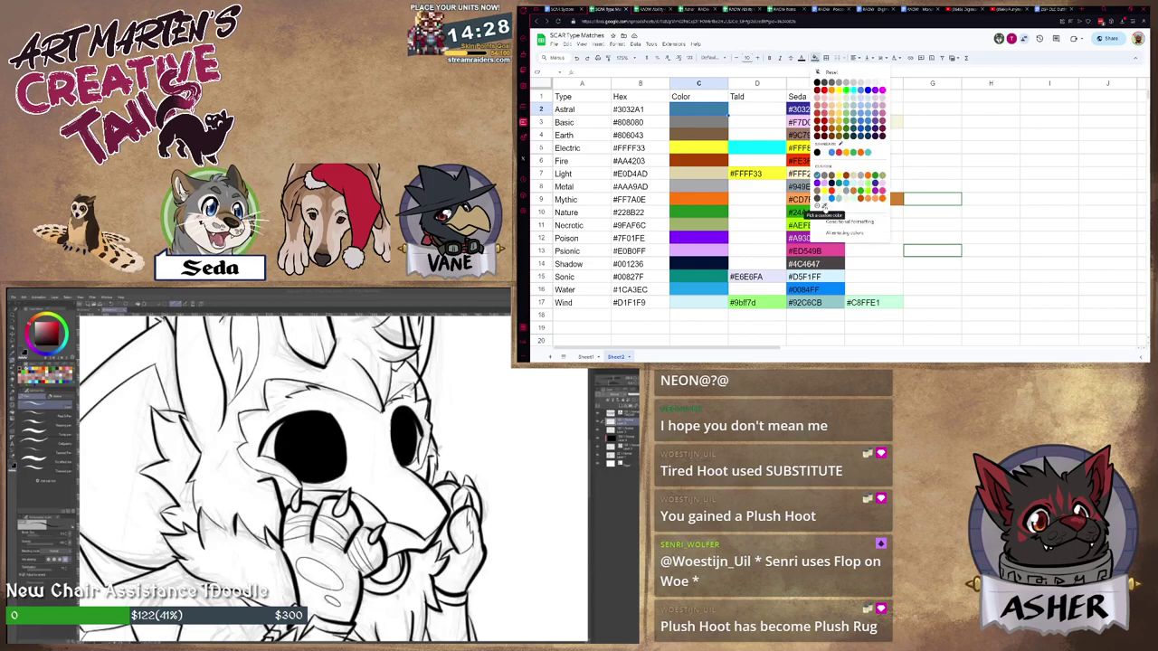
pyautogui.click(824, 207)
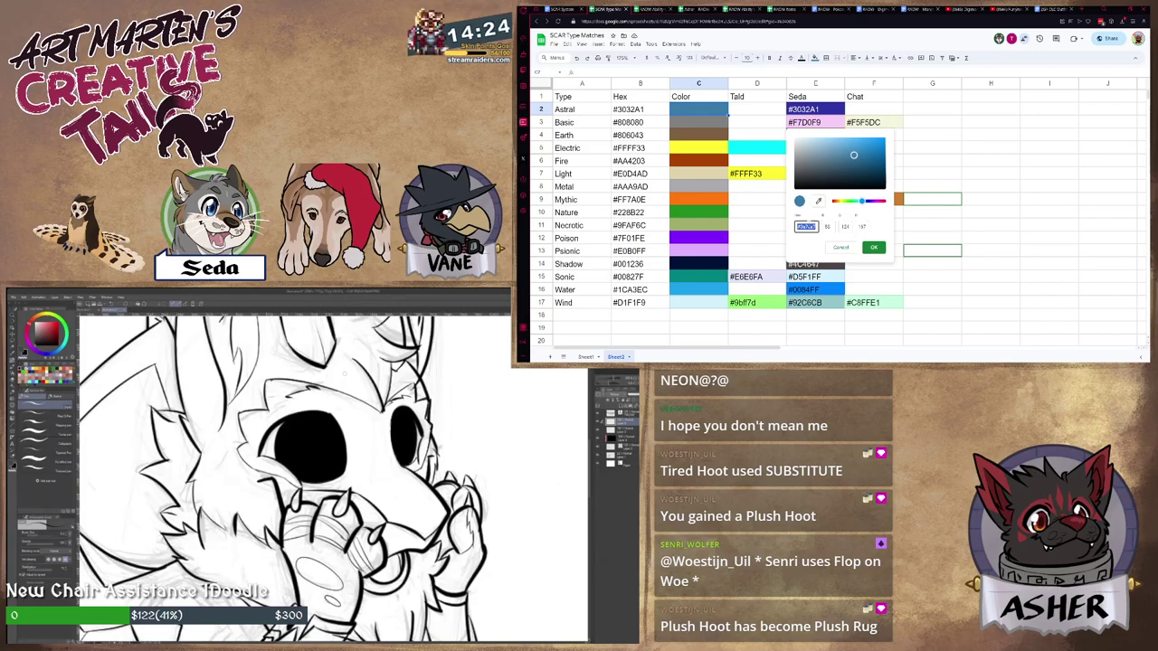
pyautogui.hotkey('ctrl', 'v')
pyautogui.click(871, 247)
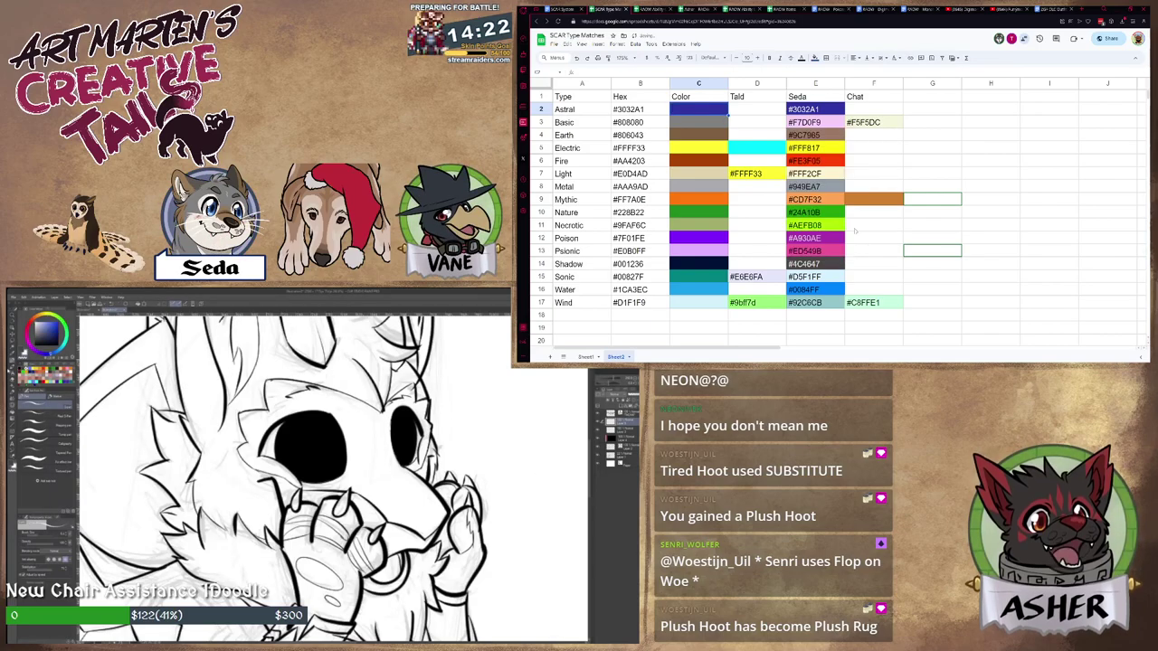
# Clear the hex code and reset the fill colour of the Astral cell in the Seda column.
pyautogui.click(817, 109)
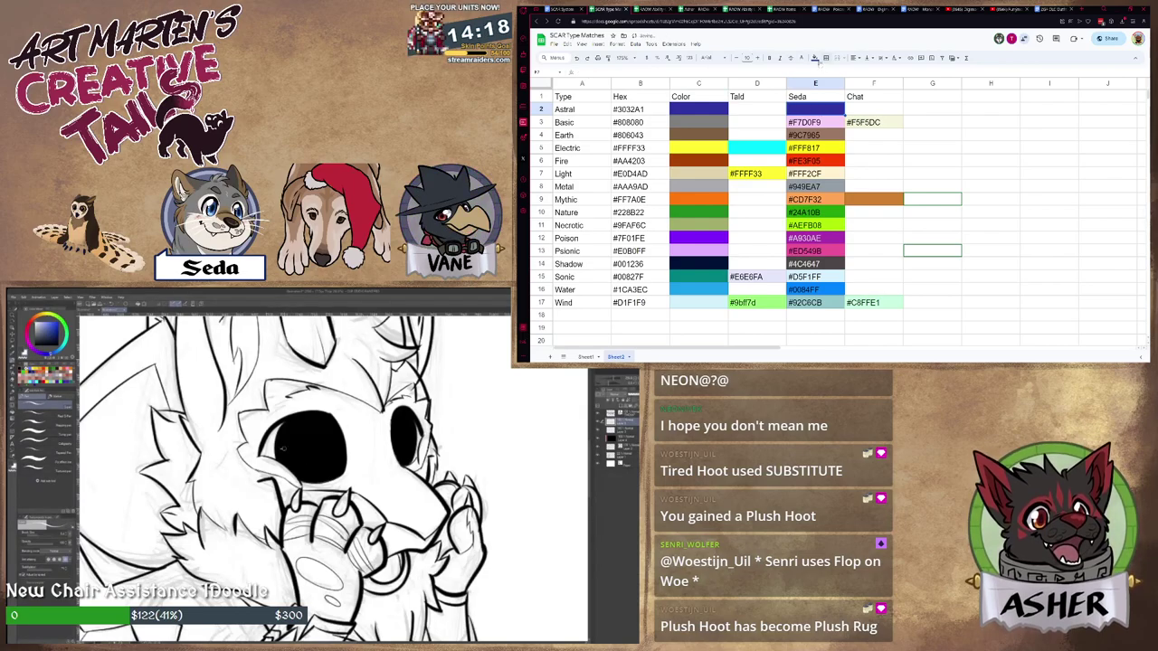
pyautogui.click(815, 57)
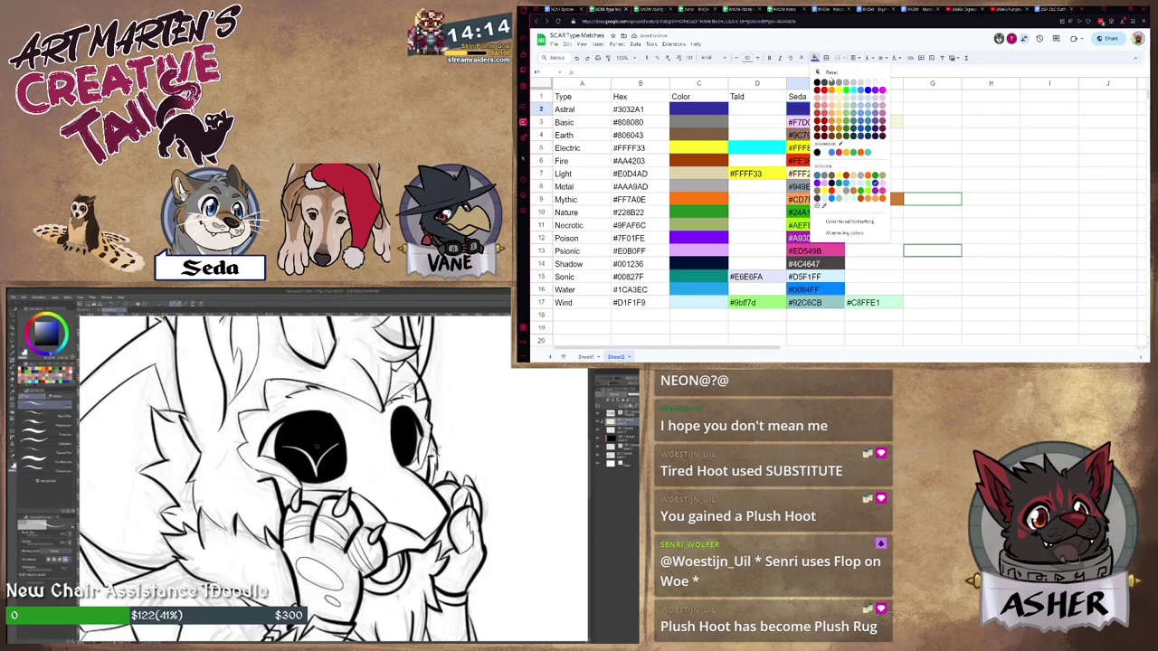
pyautogui.click(821, 72)
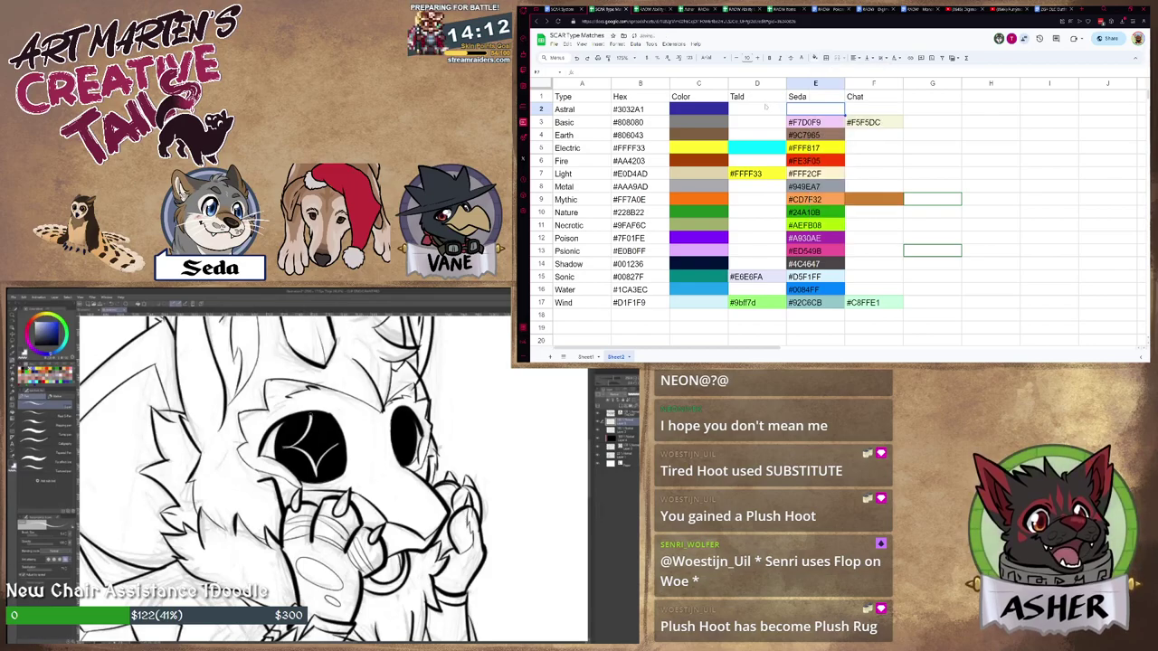
pyautogui.click(766, 107)
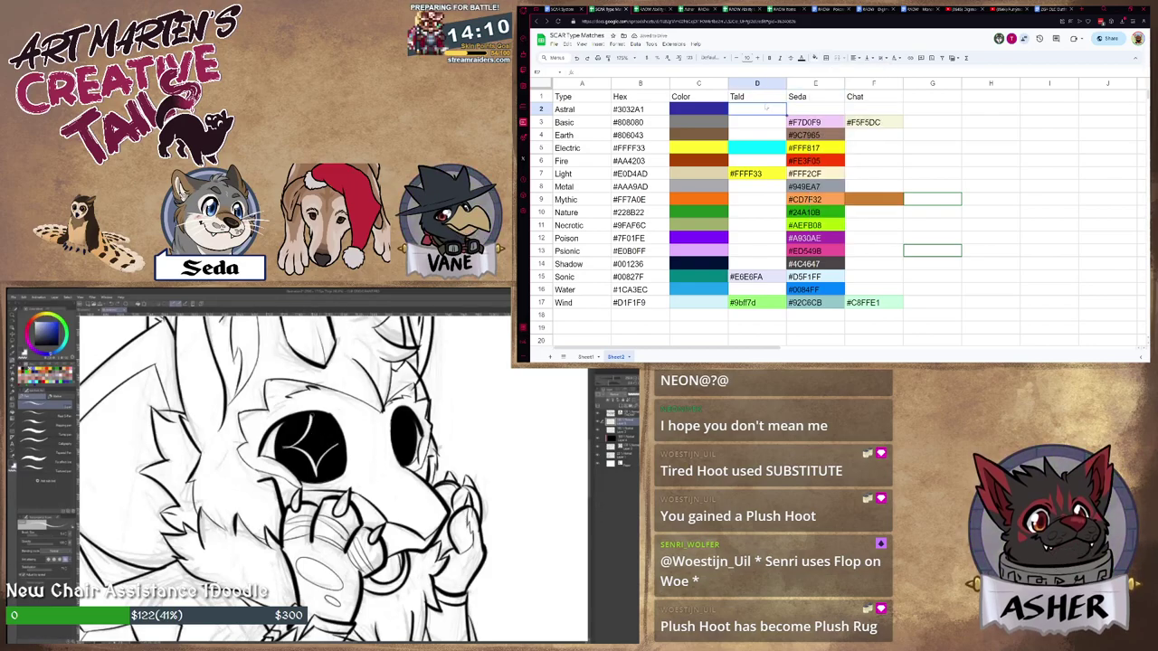
pyautogui.click(820, 124)
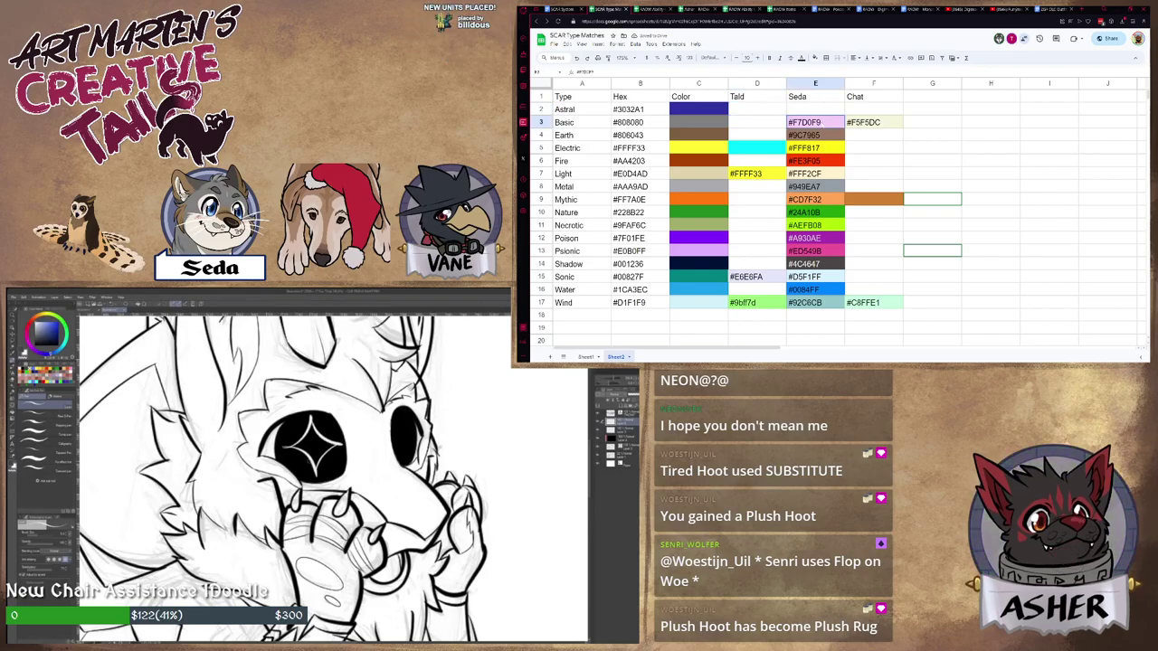
# Try to flood-fill the four-pointed star in the winged character's near eye with white.
pyautogui.press('g')
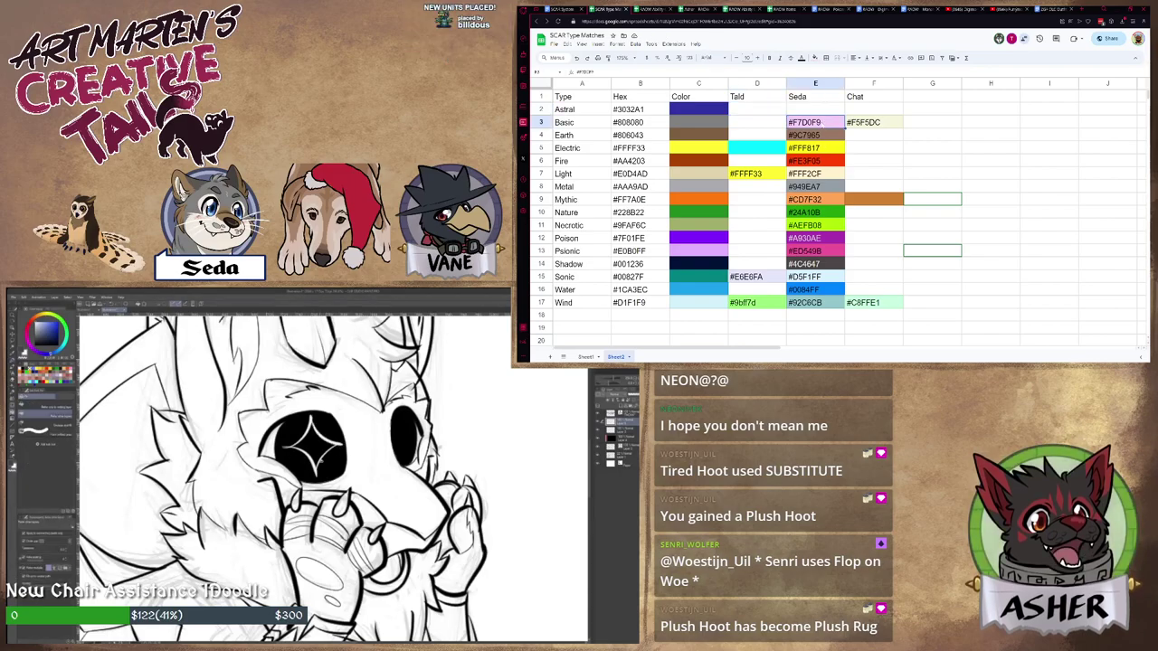
pyautogui.click(313, 445)
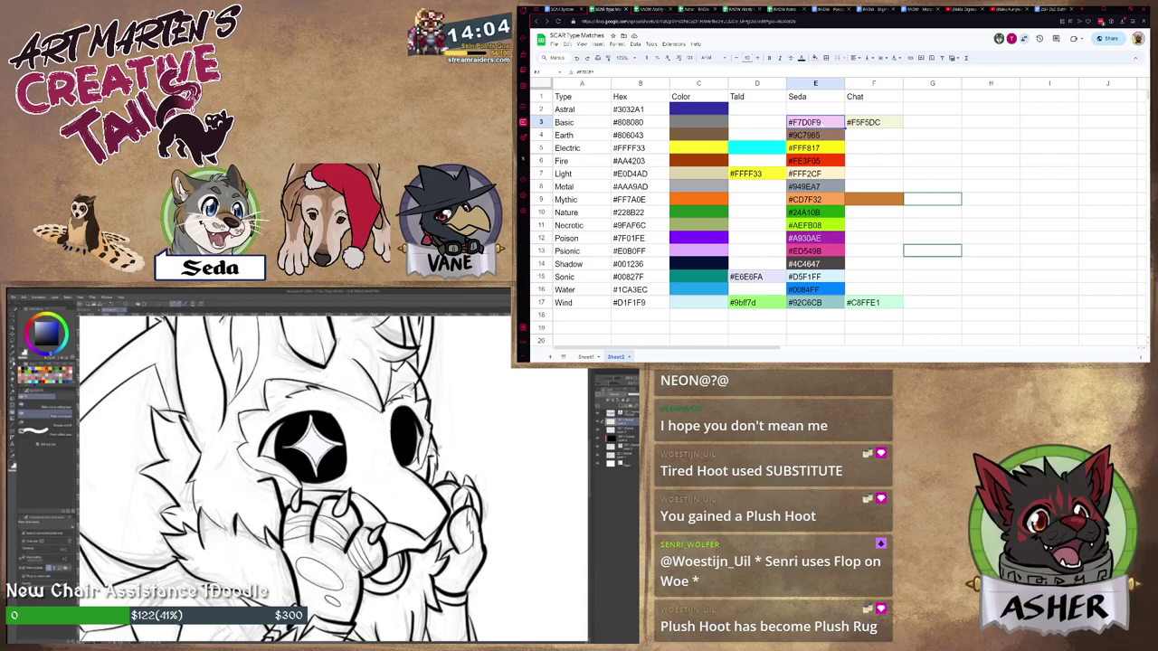
pyautogui.click(13, 362)
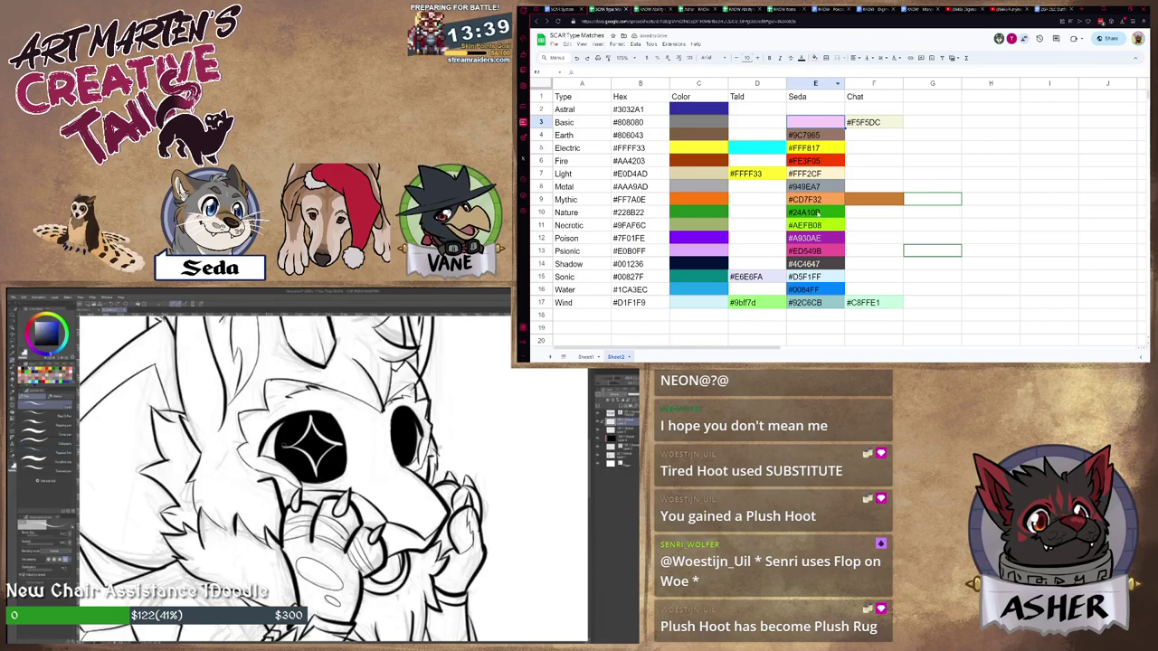
# Copy #4C4647 from the Shadow row's Seda column into the Basic row's Hex cell and fill its Color cell with that colour.
pyautogui.click(803, 264)
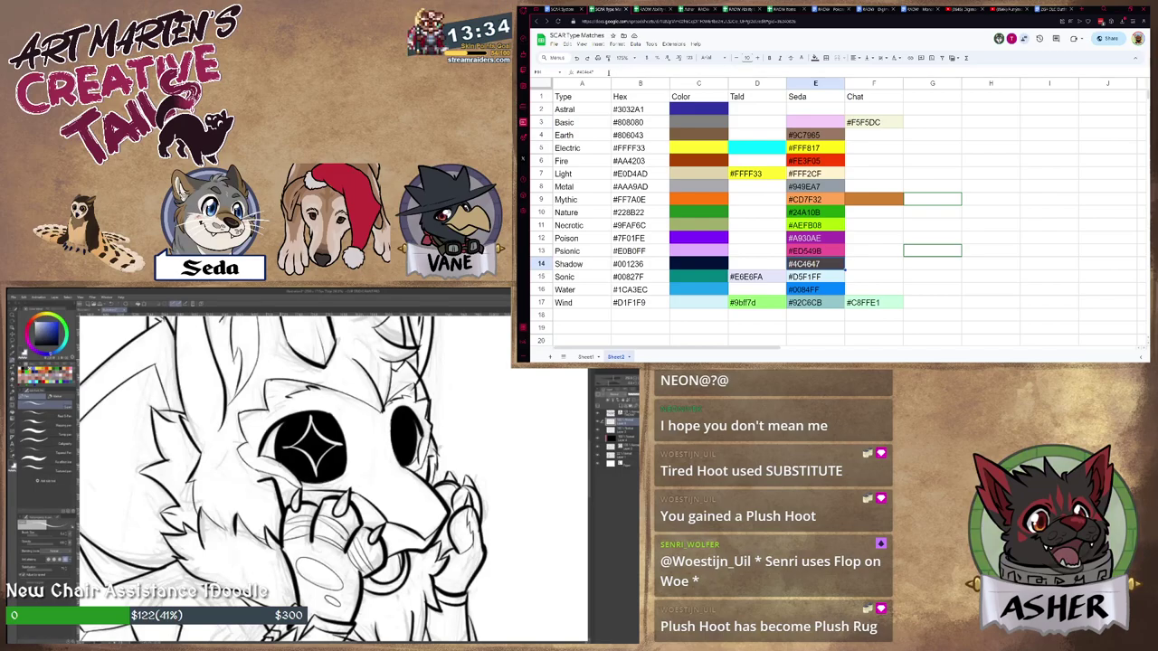
pyautogui.moveTo(597, 72); pyautogui.dragTo(575, 73)
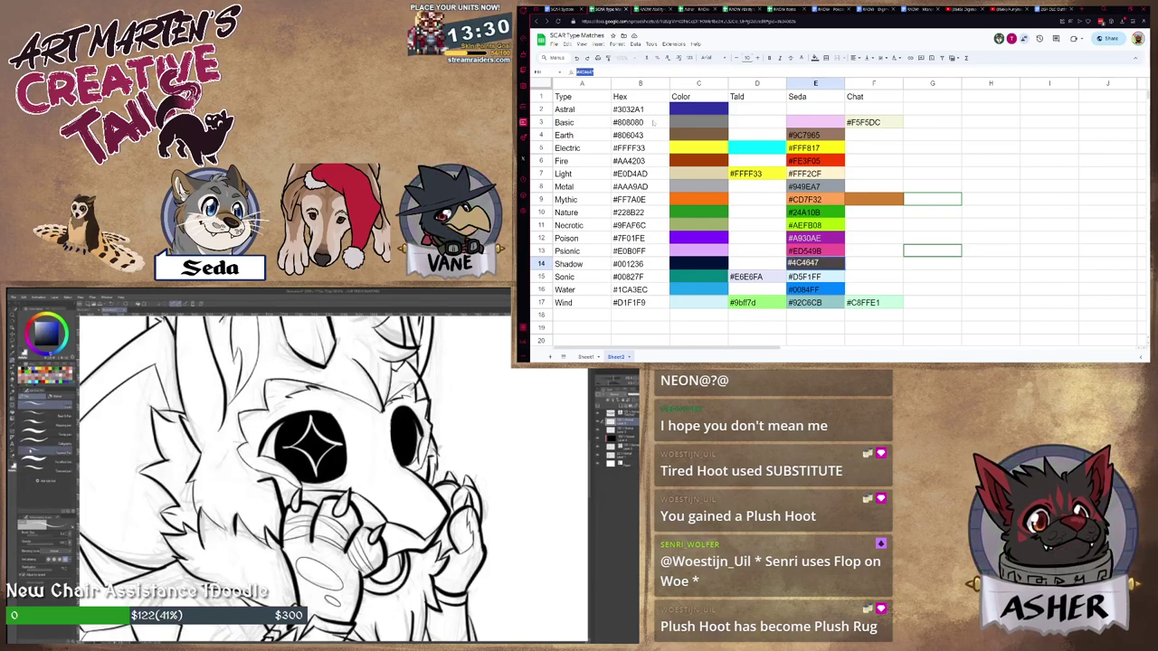
pyautogui.click(666, 124)
pyautogui.doubleClick(640, 70)
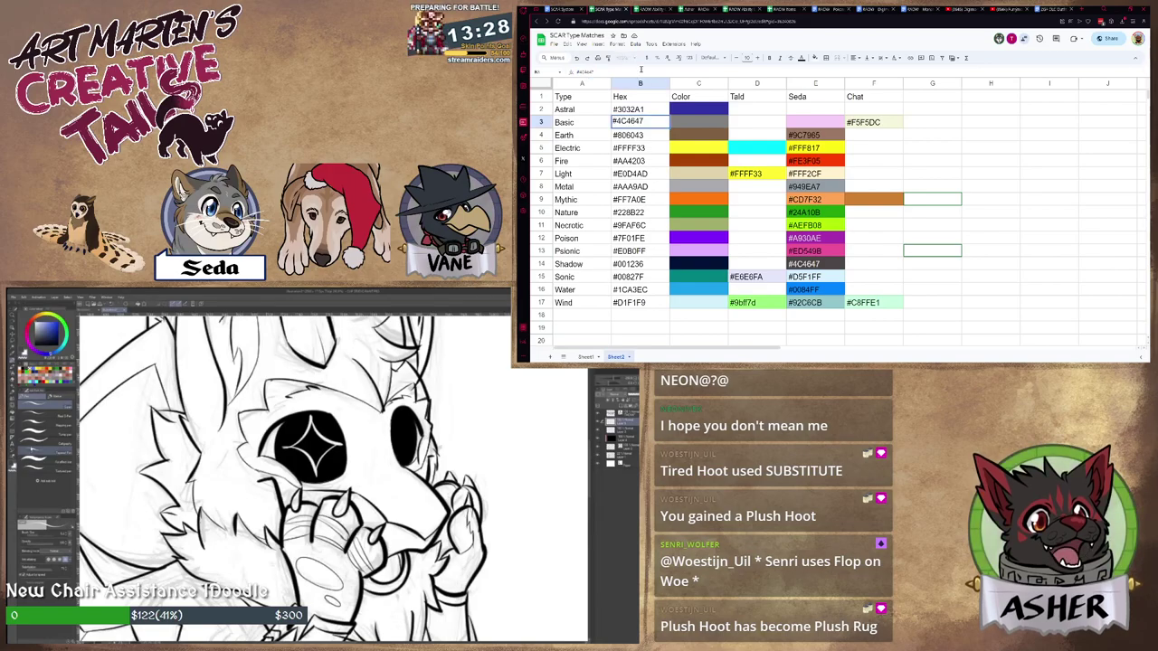
pyautogui.click(693, 123)
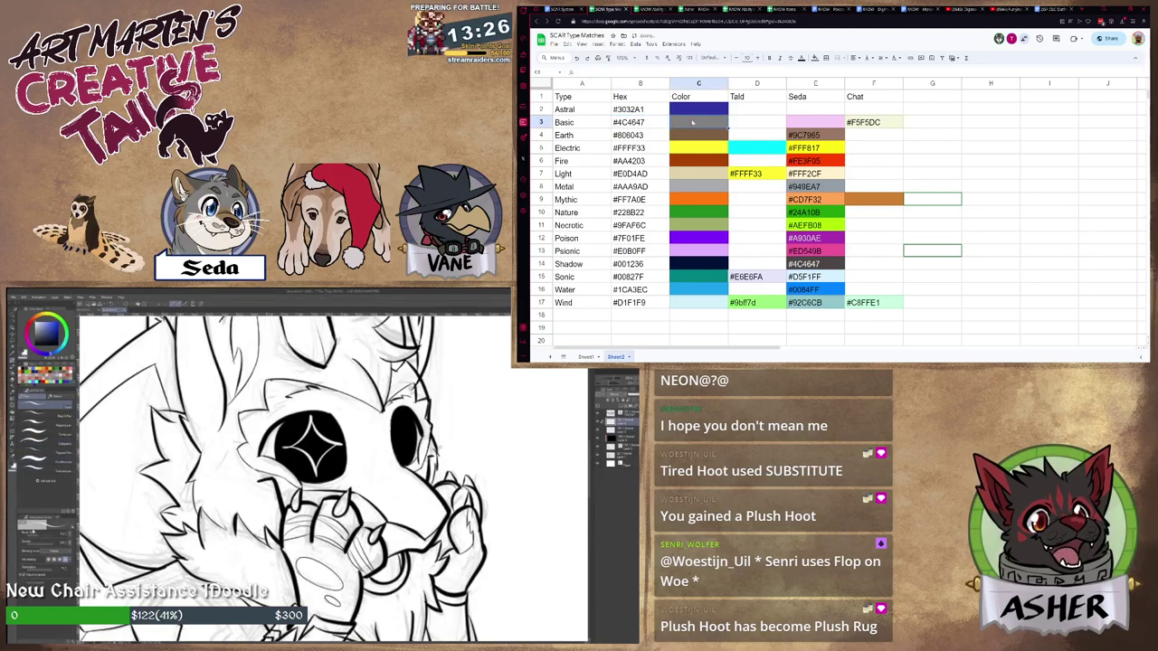
pyautogui.click(814, 57)
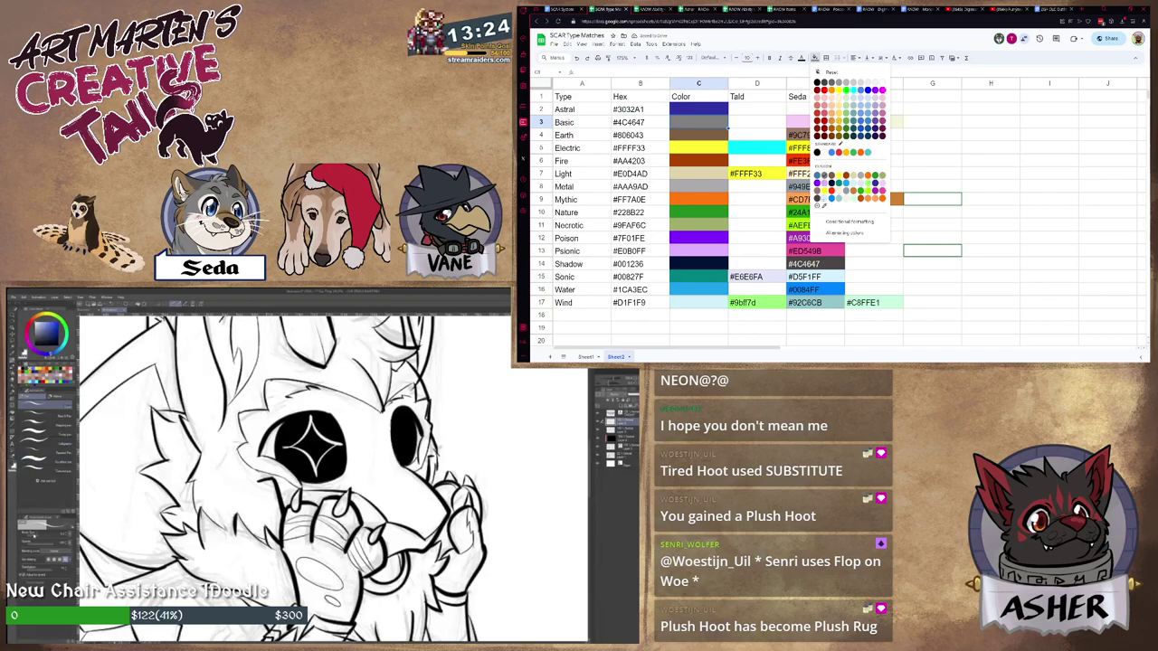
pyautogui.click(820, 207)
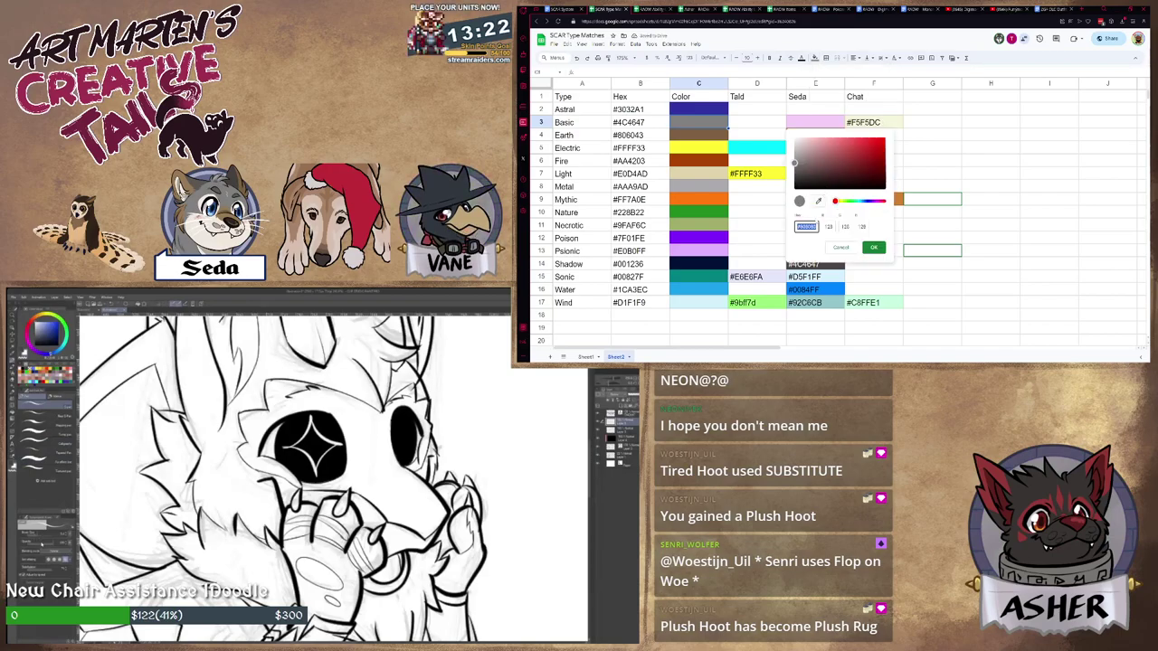
pyautogui.click(871, 247)
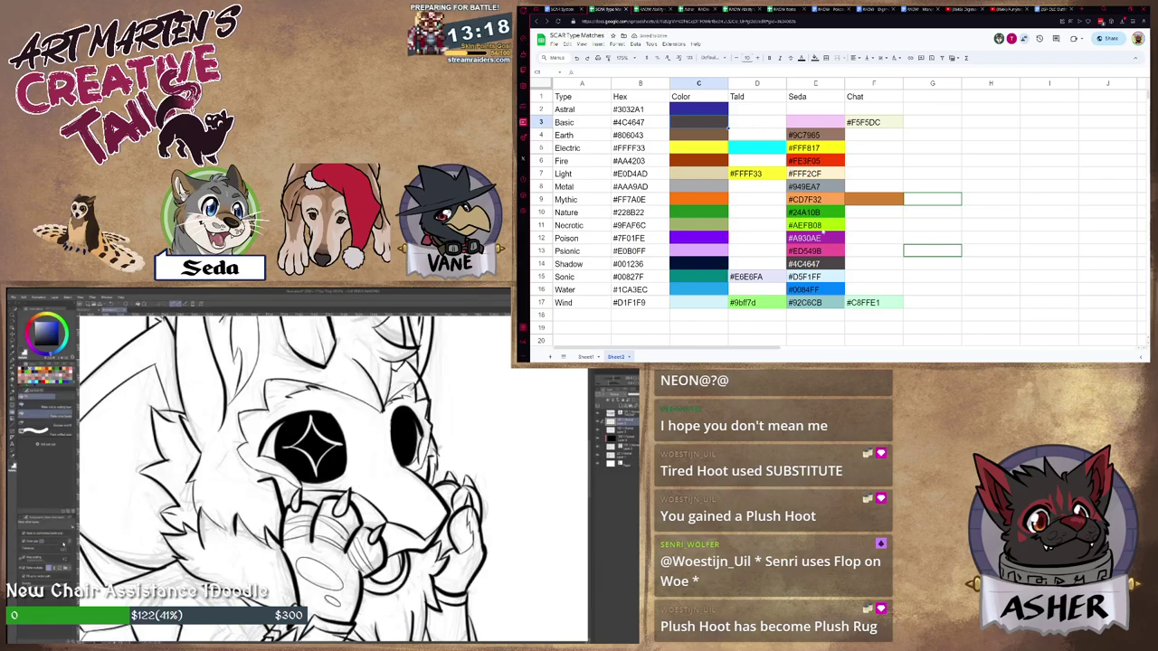
# Delete the hex code and reset the fill colour of the Shadow cell in the Seda column.
pyautogui.click(820, 265)
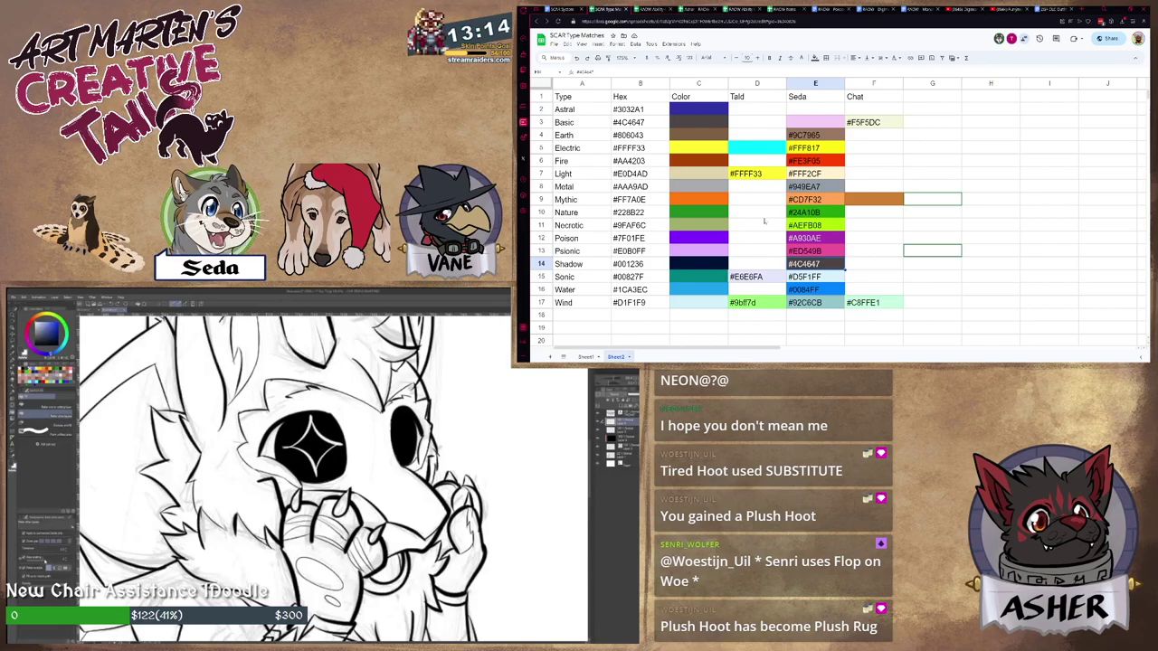
pyautogui.press('Delete')
pyautogui.click(814, 57)
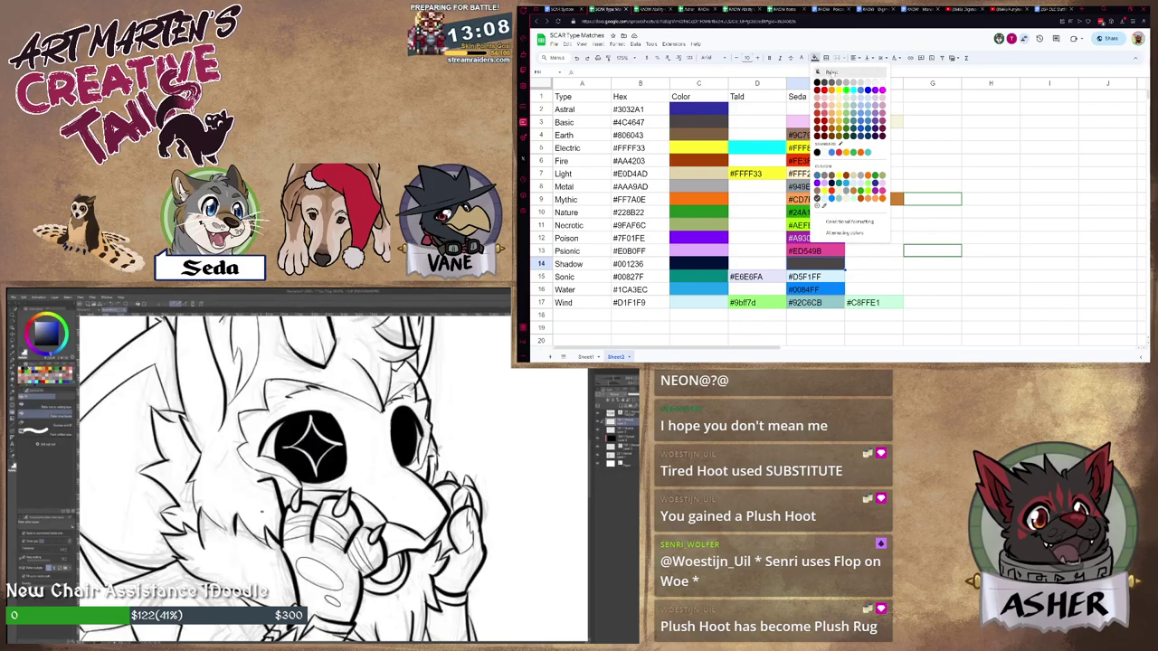
pyautogui.click(831, 72)
pyautogui.click(764, 214)
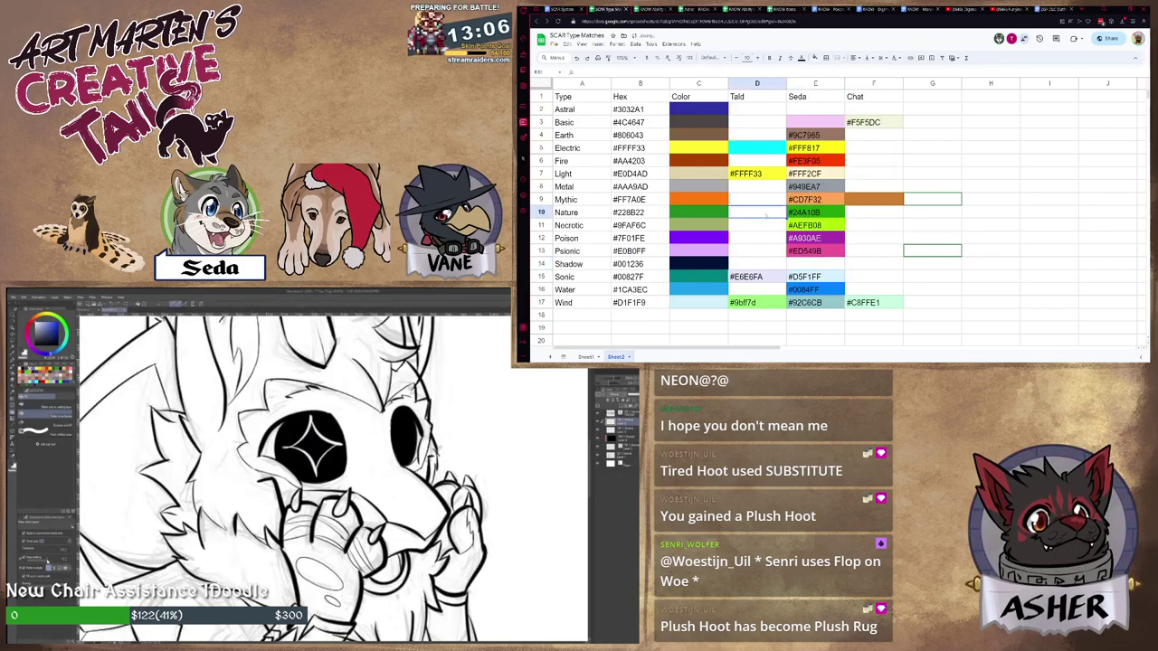
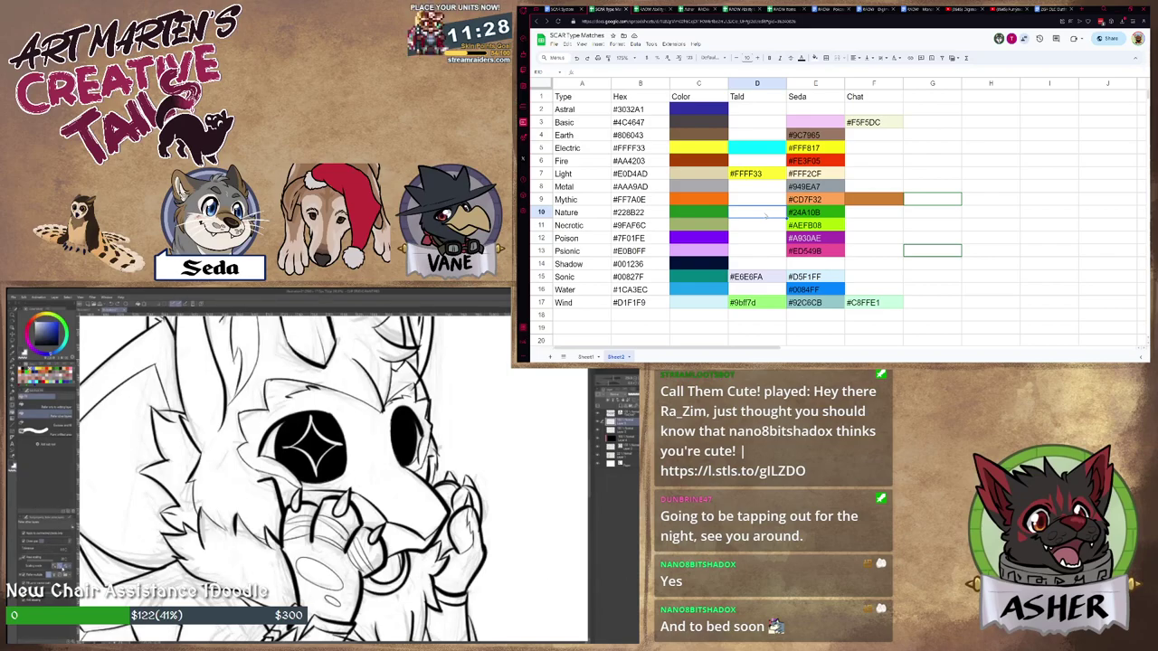
# Undo the overflowing fill, adjust the fill's area scaling, and fill the four-pointed star in the near eye with white.
pyautogui.click(316, 447)
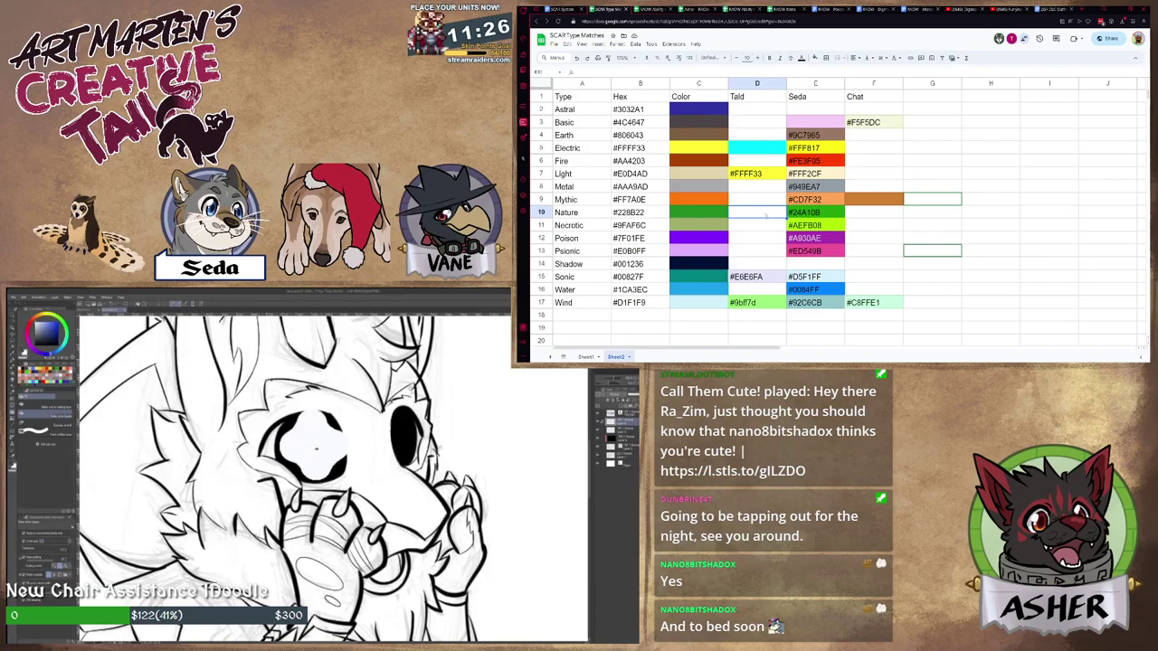
pyautogui.hotkey('ctrl', 'z')
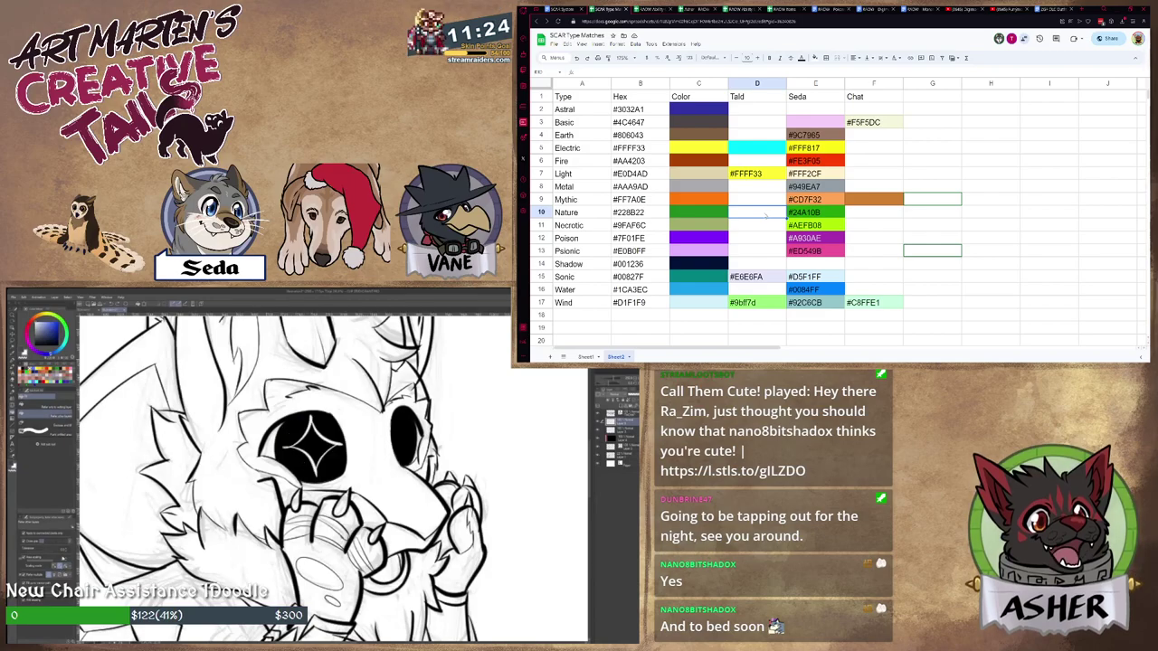
pyautogui.click(316, 447)
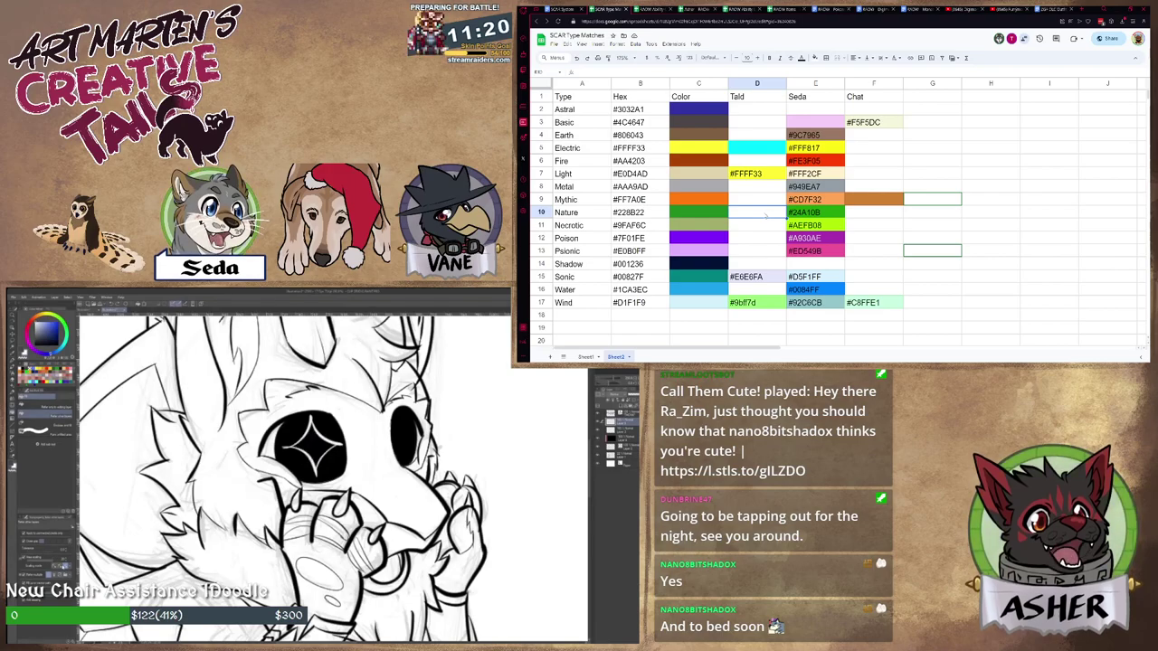
pyautogui.click(59, 566)
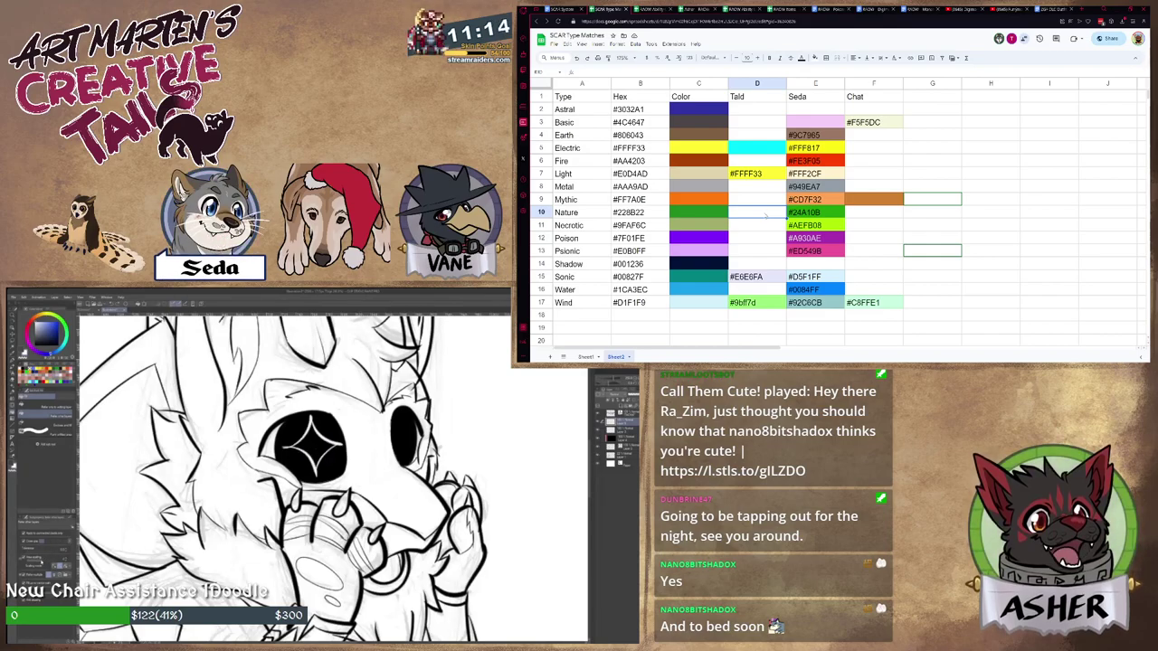
pyautogui.click(313, 443)
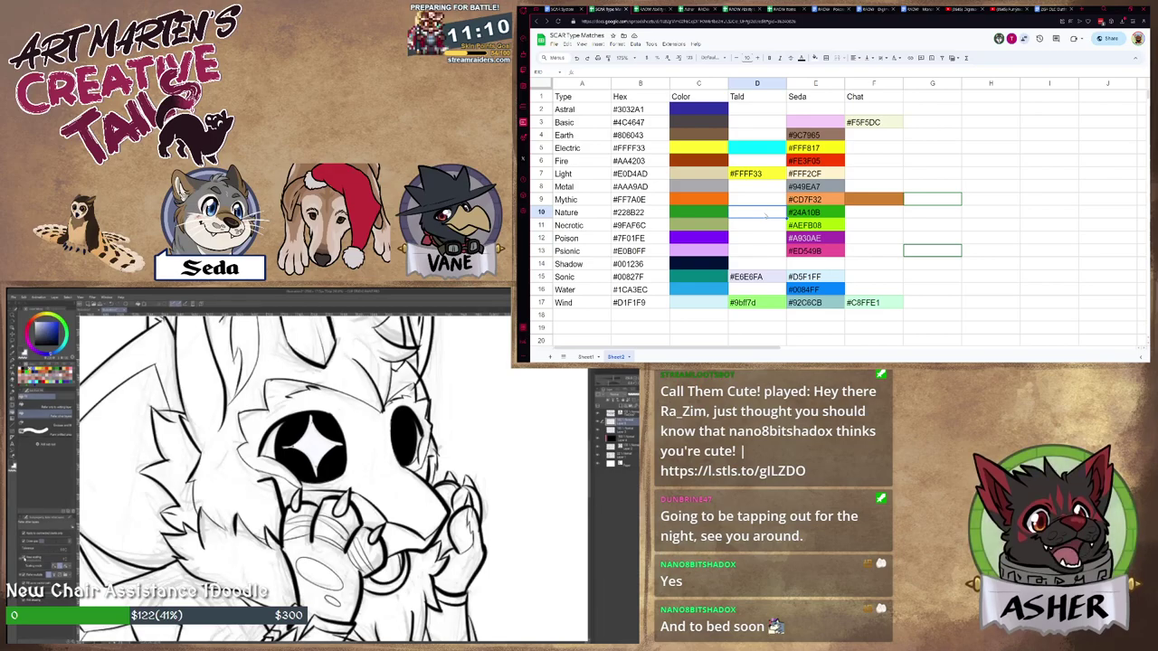
# Examine the near eye's white star up close and against the whole face, and switch back to the pen.
pyautogui.scroll(3, 314, 444)
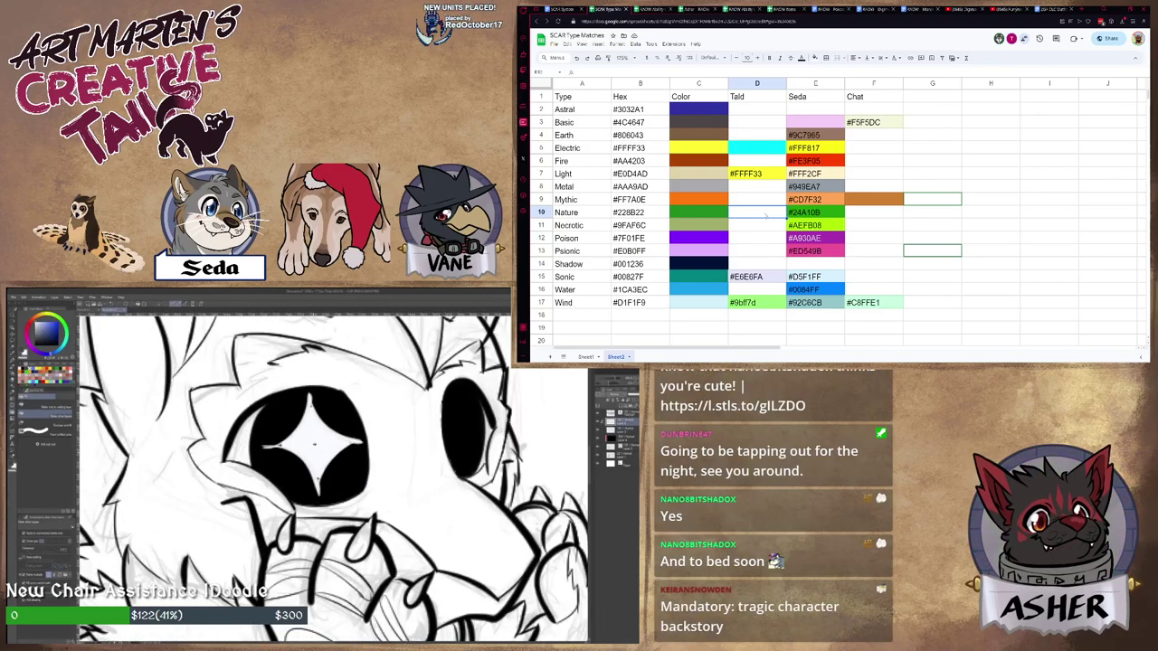
pyautogui.scroll(-2, 314, 444)
pyautogui.scroll(1, 314, 441)
pyautogui.scroll(-3, 314, 440)
pyautogui.scroll(2, 315, 436)
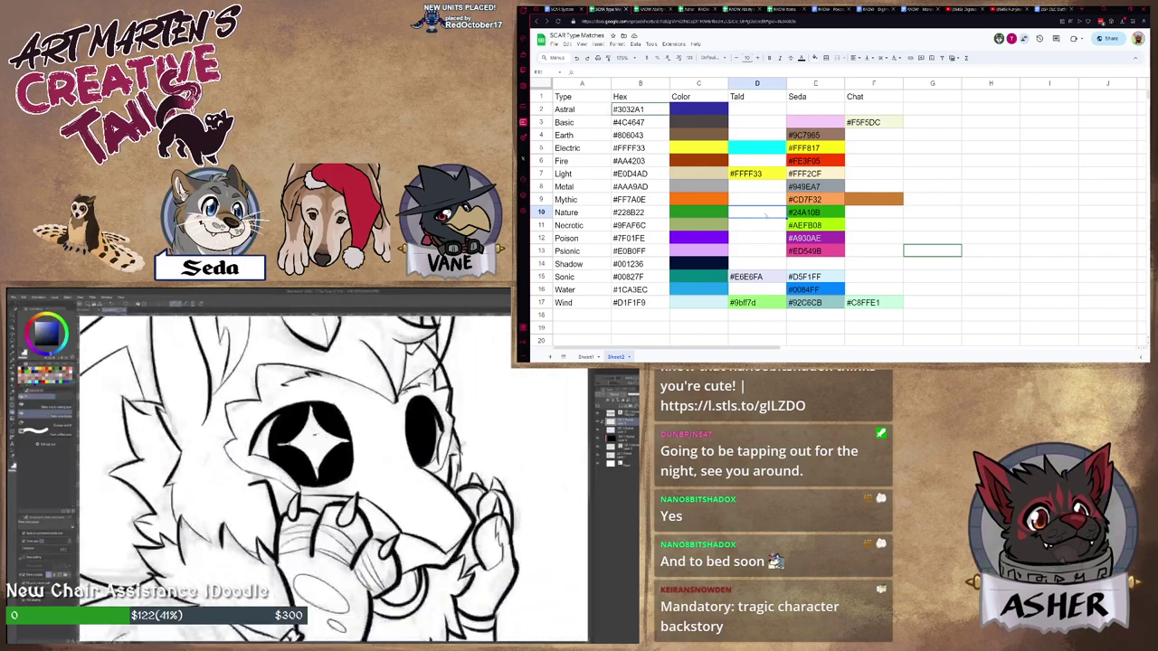
pyautogui.scroll(-3, 314, 436)
pyautogui.scroll(2, 310, 437)
pyautogui.scroll(-1, 306, 437)
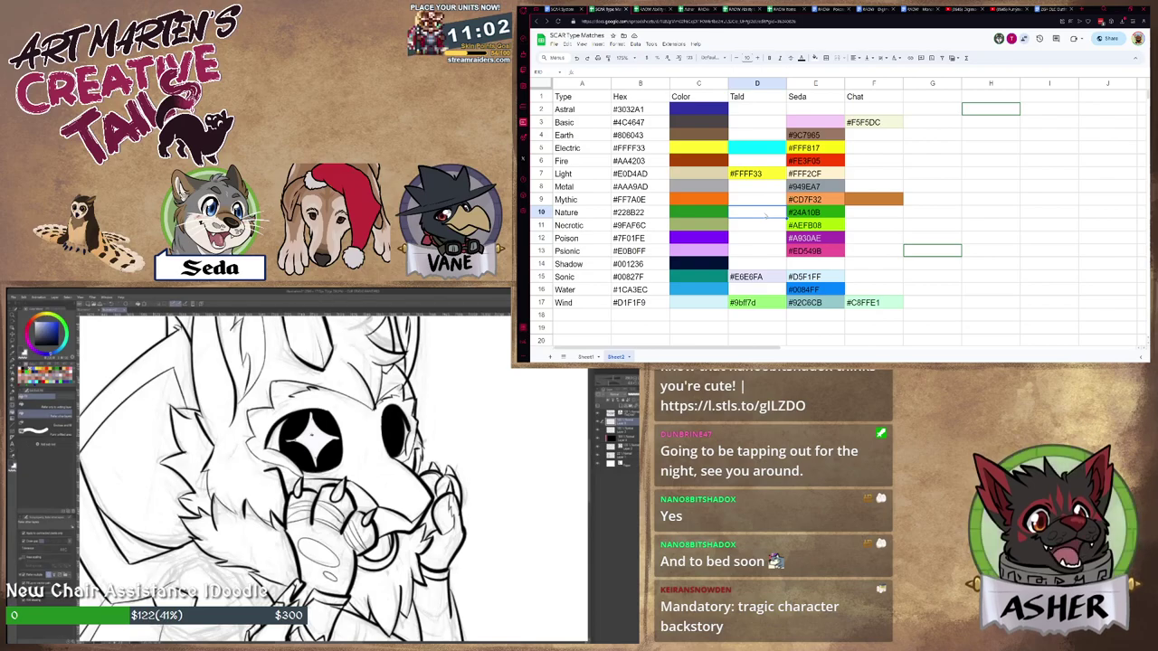
pyautogui.scroll(3, 299, 479)
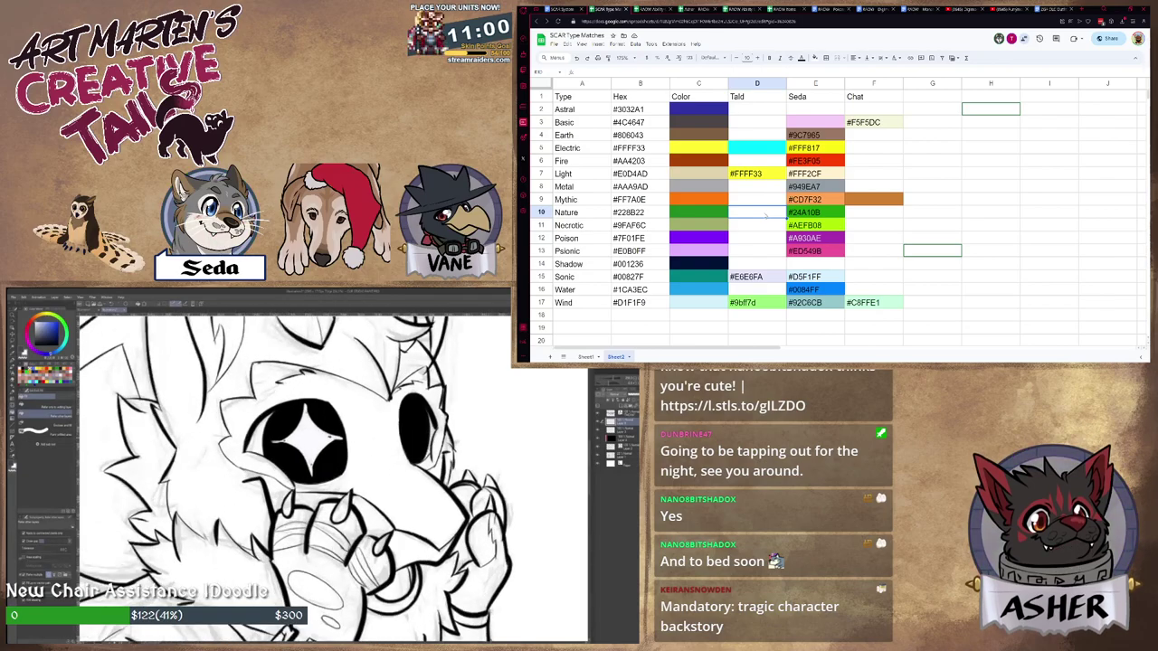
pyautogui.click(13, 362)
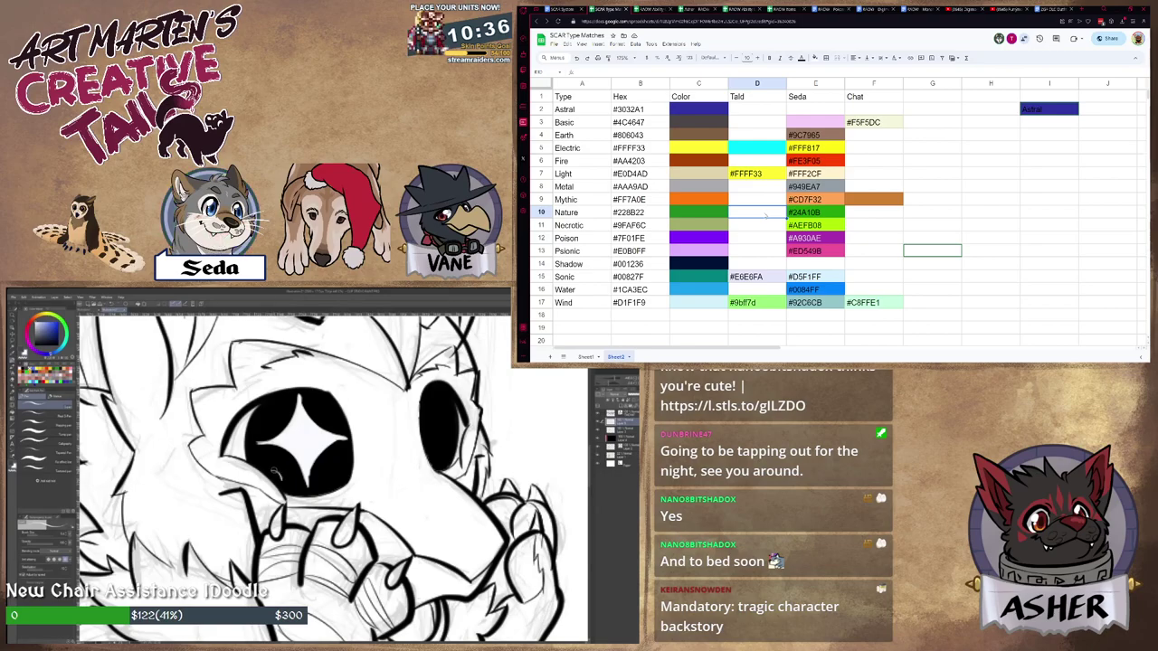
# Undo the last stroke in the near eye and draw small white sparkles around its large four-pointed star.
pyautogui.hotkey('ctrl', 'z')
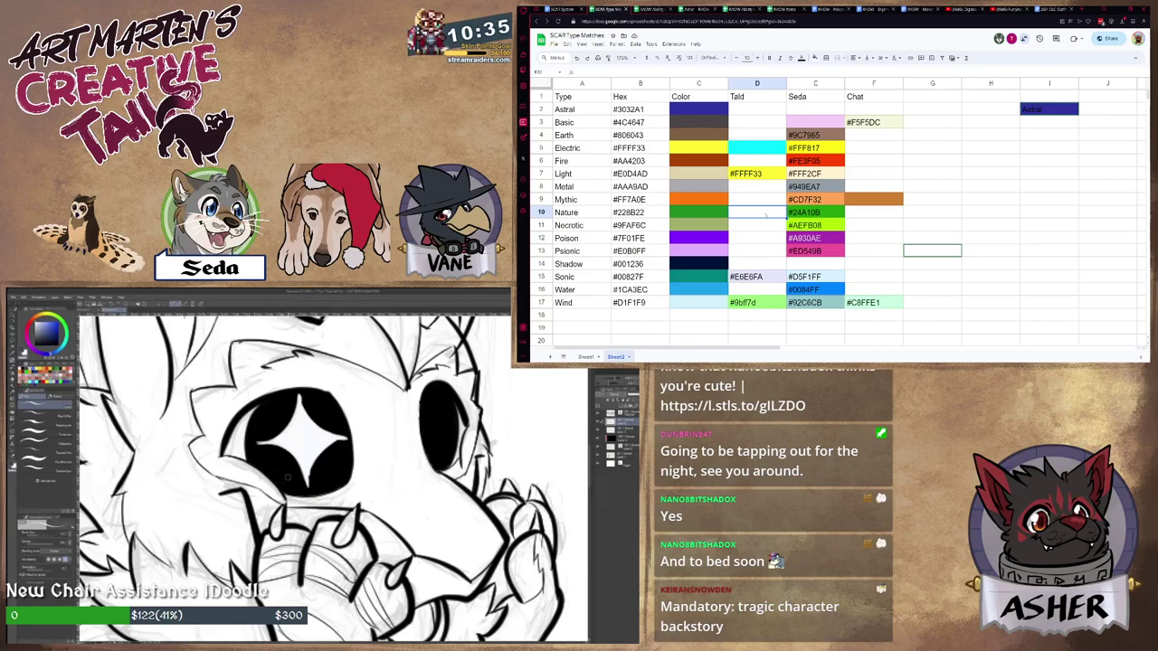
pyautogui.scroll(-3, 357, 449)
pyautogui.scroll(-1, 387, 441)
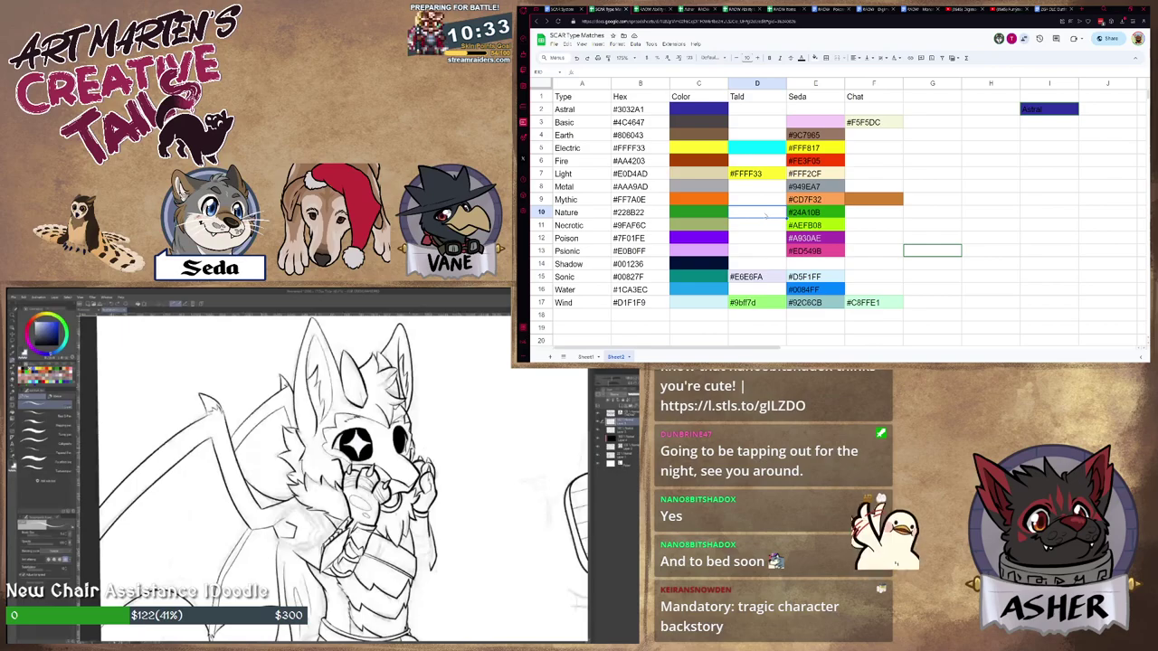
pyautogui.scroll(3, 387, 441)
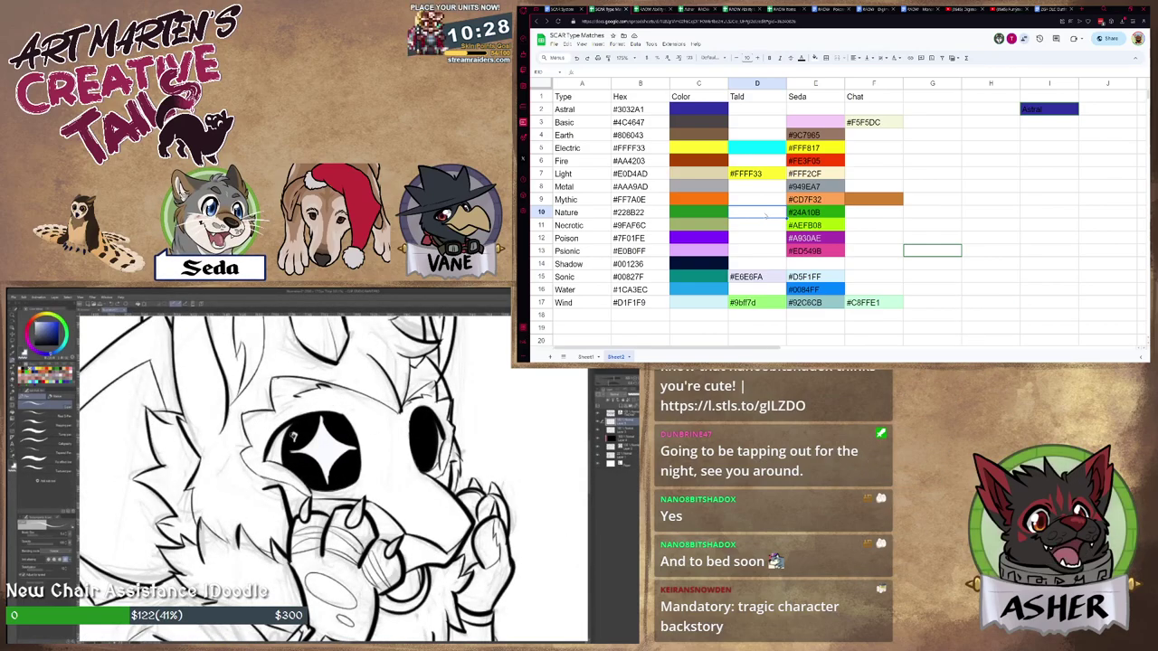
pyautogui.press('Return')
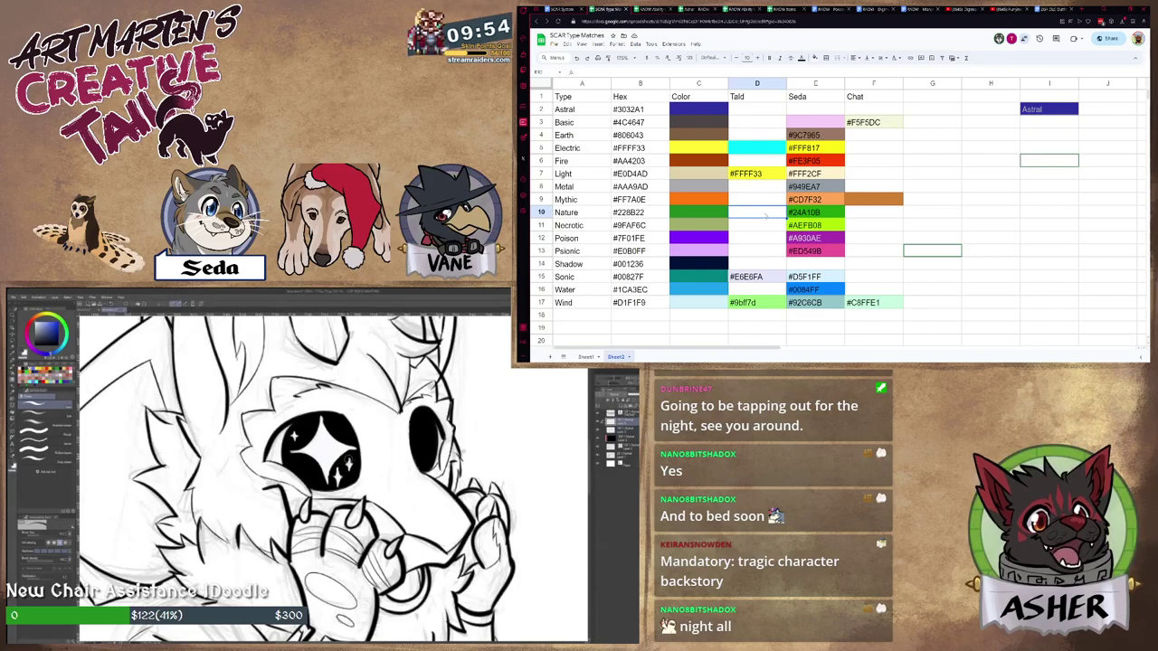
# Add more small sparkles and white oval highlights along the upper edge of the near eye.
pyautogui.press('p')
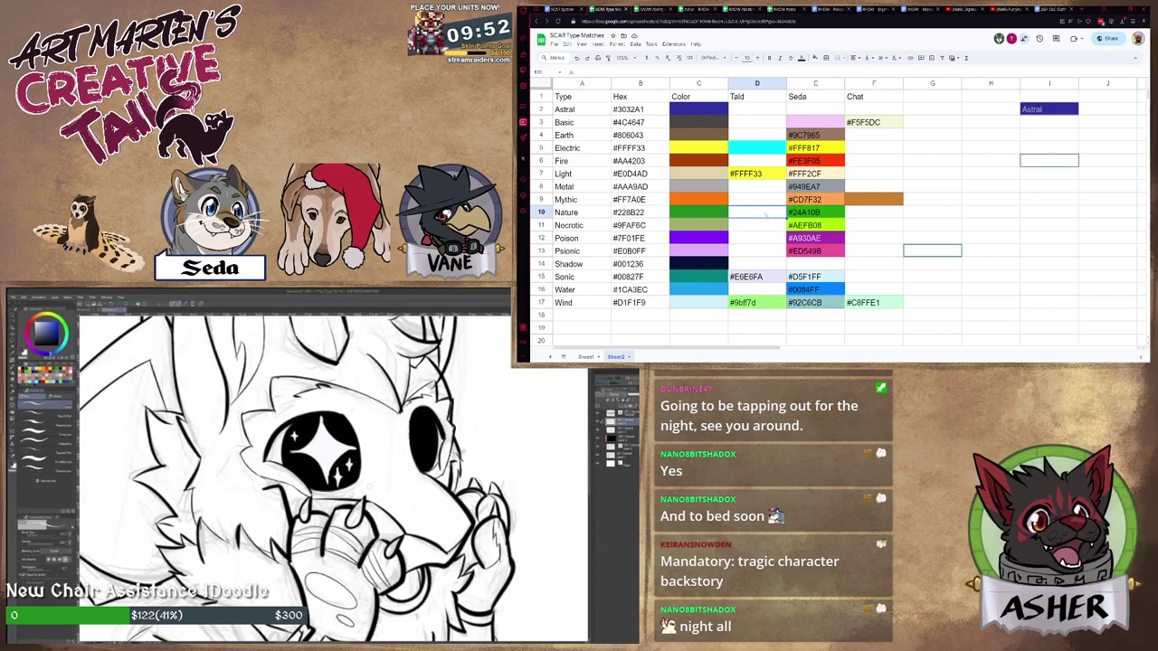
pyautogui.scroll(-4, 371, 483)
pyautogui.moveTo(393, 471); pyautogui.dragTo(364, 469)
pyautogui.scroll(1, 363, 469)
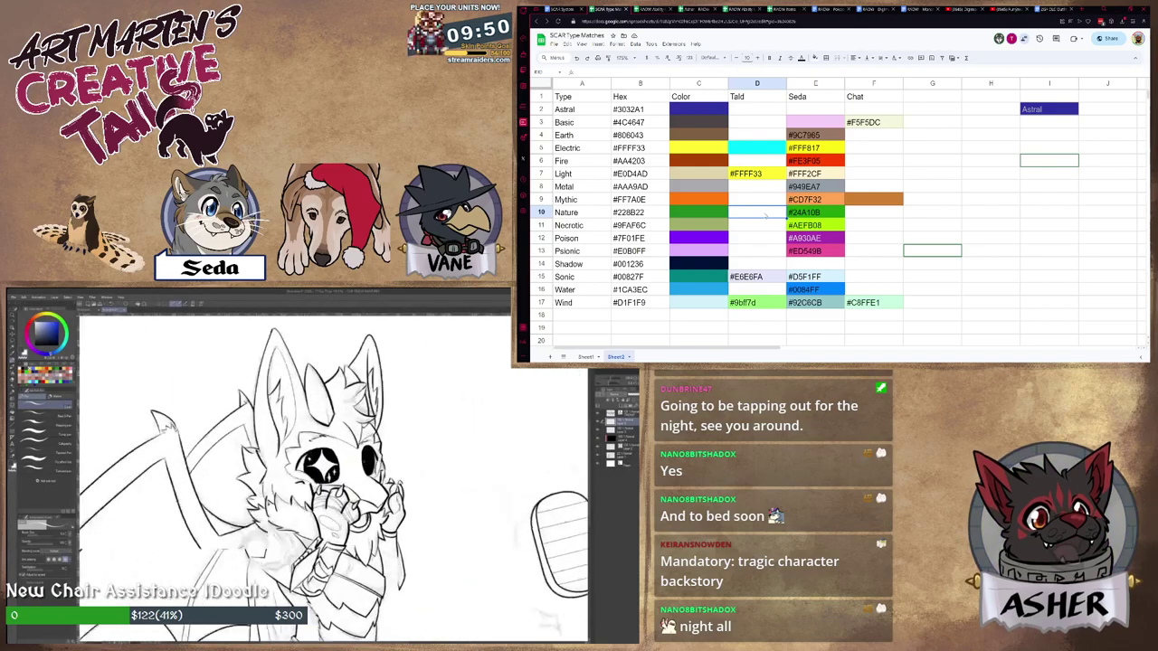
pyautogui.scroll(4, 376, 465)
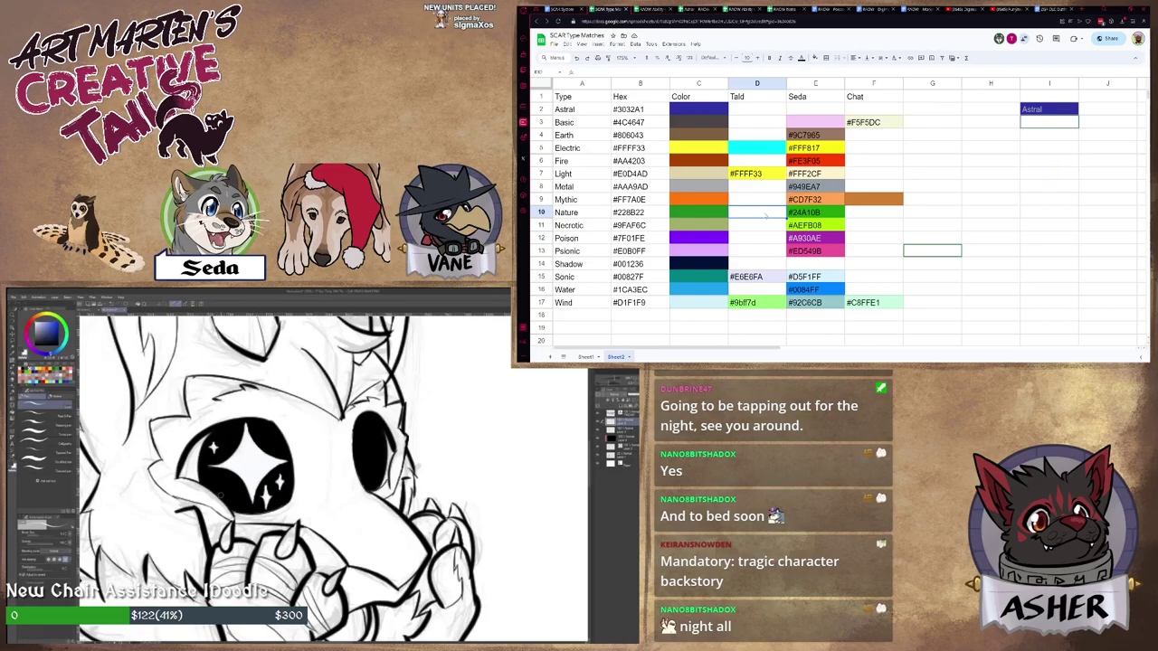
pyautogui.click(45, 433)
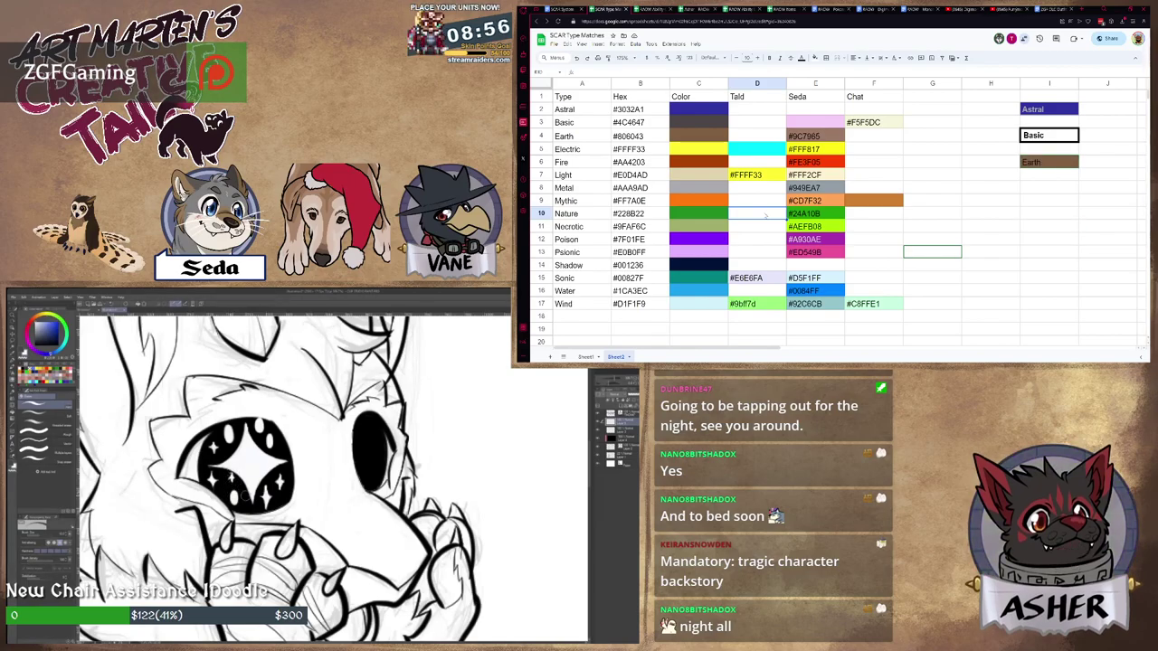
# Reshape the white oval below the near eye's large star into a small four-pointed sparkle.
pyautogui.scroll(4, 235, 475)
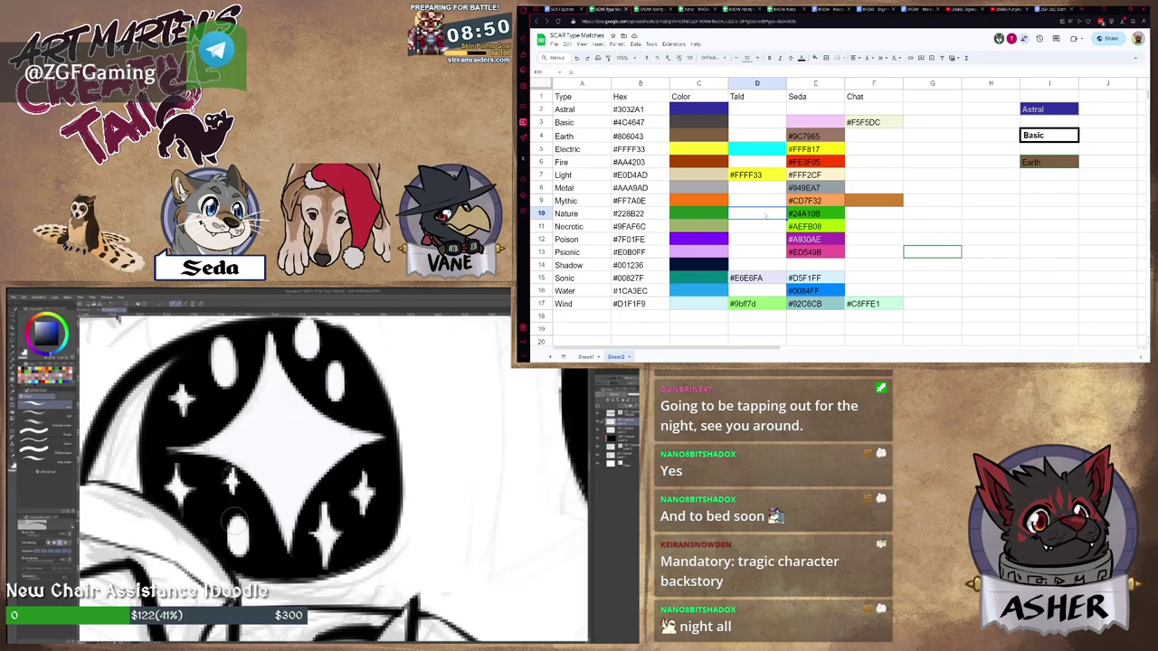
pyautogui.moveTo(247, 514)
pyautogui.mouseDown()
pyautogui.moveTo(248, 553)
pyautogui.moveTo(224, 543)
pyautogui.moveTo(242, 561)
pyautogui.mouseUp()
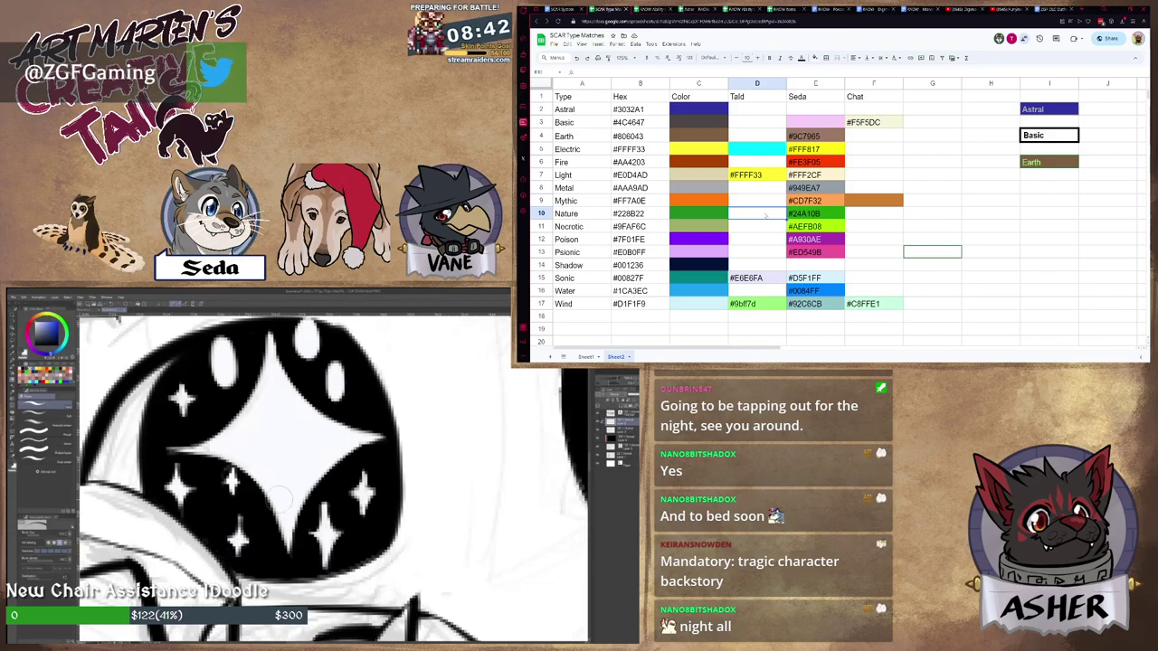
pyautogui.scroll(-2, 245, 543)
pyautogui.scroll(-5, 279, 496)
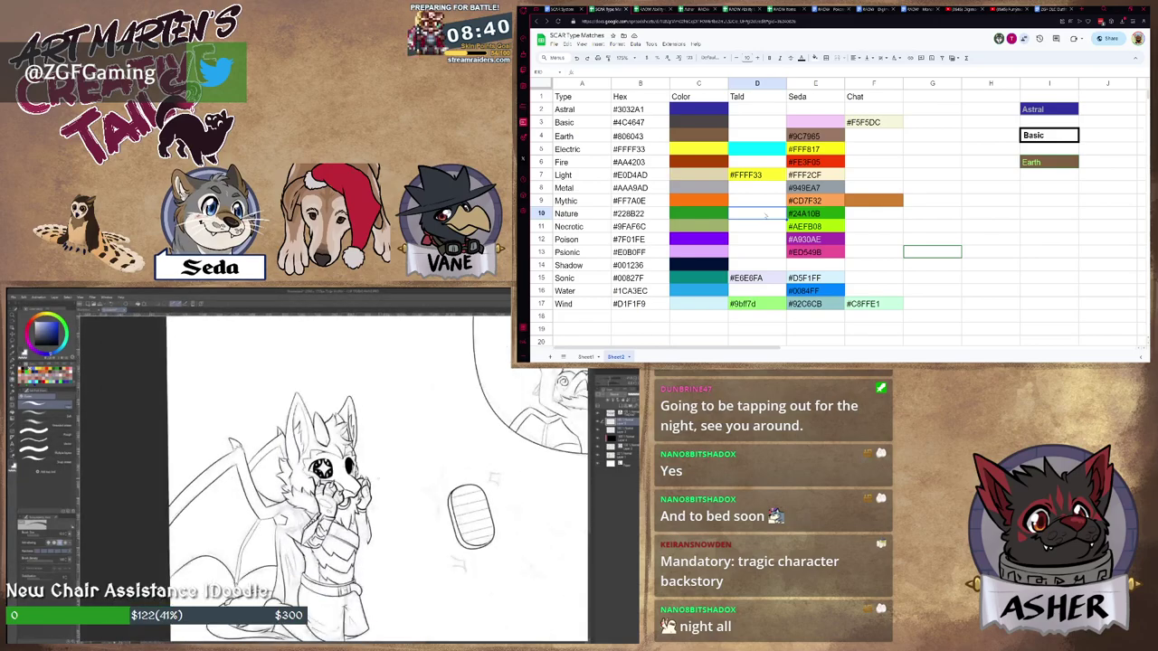
pyautogui.scroll(4, 317, 470)
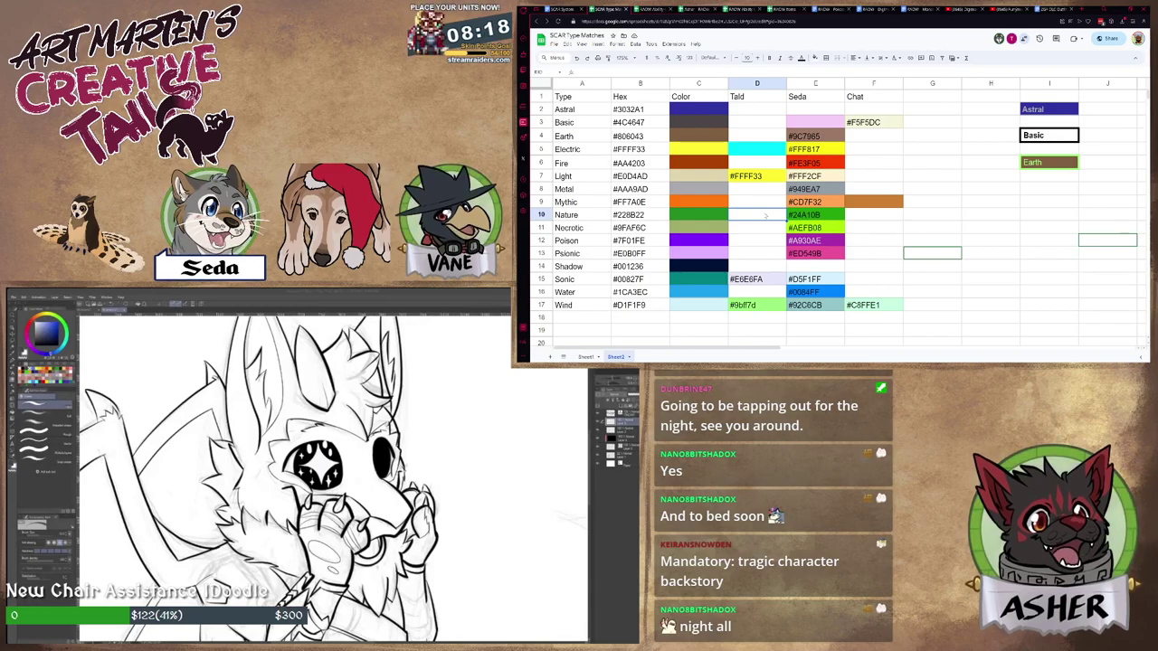
# Select the layer beneath the current one, try a sparkle brush stroke around the striped oval object, and undo it.
pyautogui.click(1049, 162)
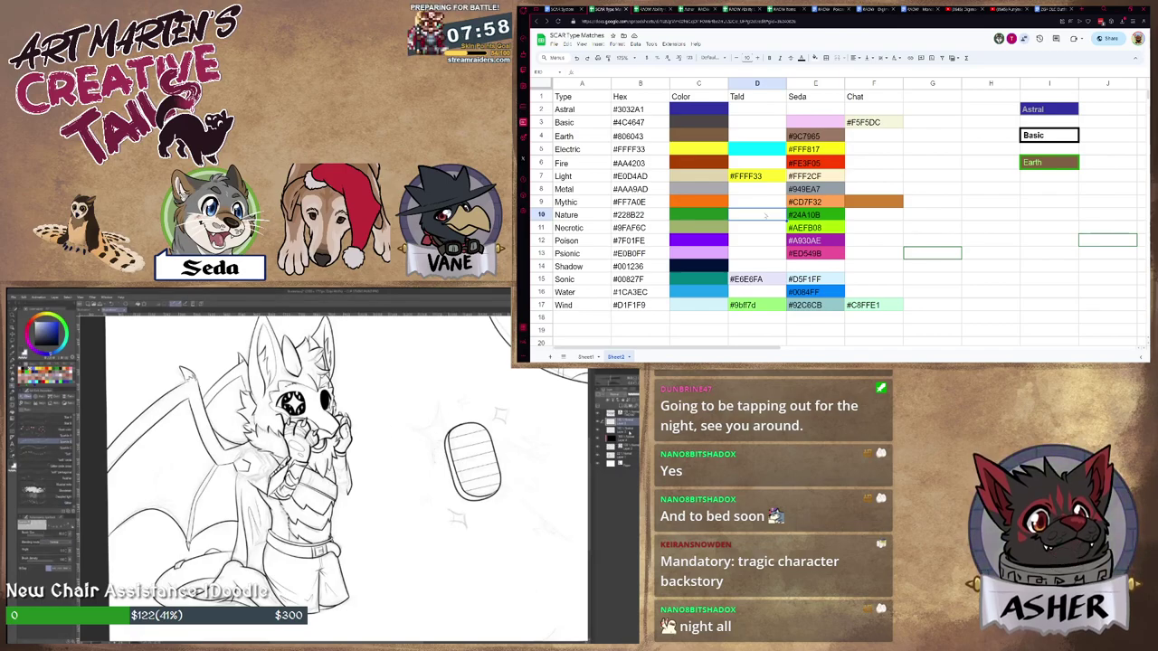
pyautogui.click(630, 431)
pyautogui.click(598, 430)
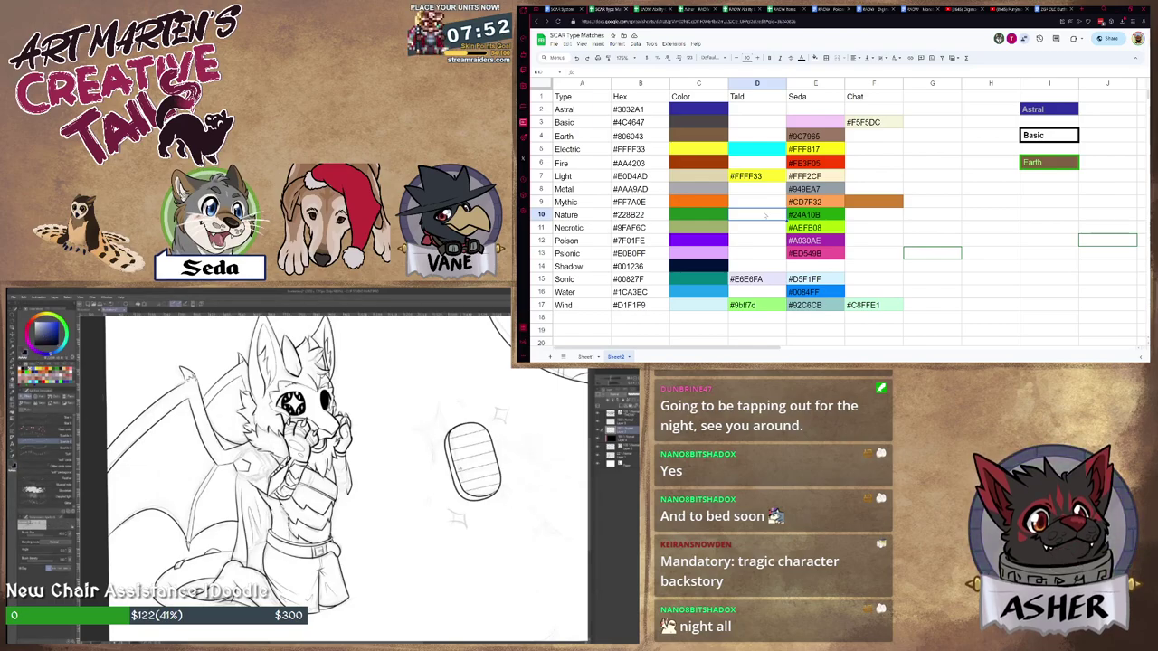
pyautogui.moveTo(461, 469); pyautogui.dragTo(354, 461)
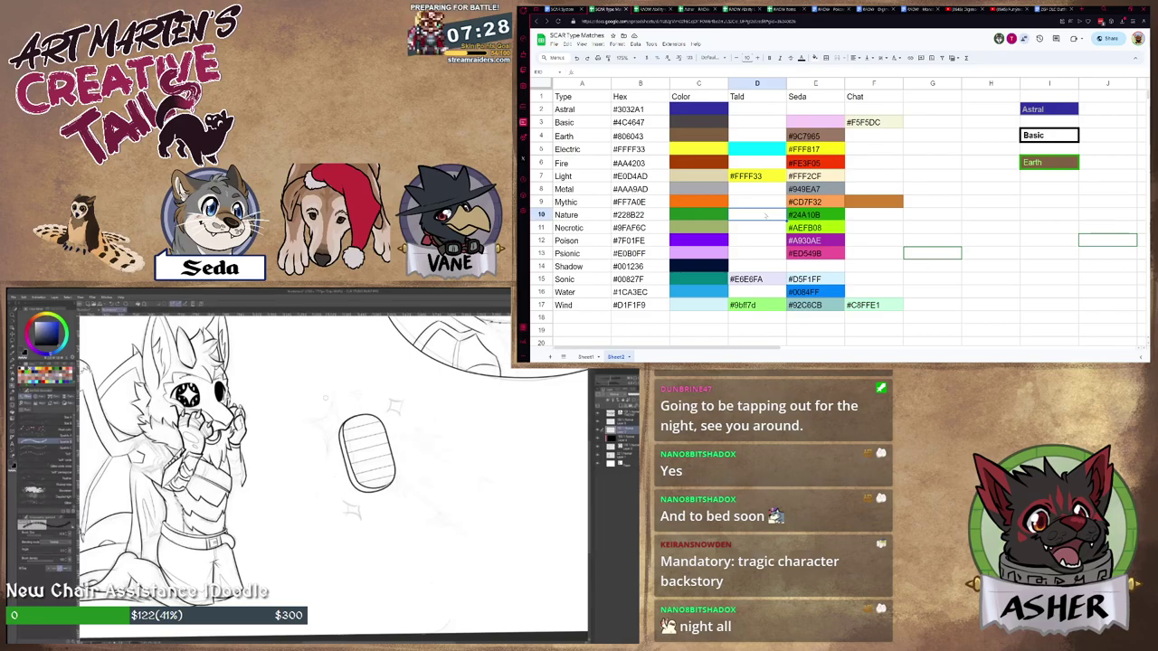
pyautogui.moveTo(364, 400)
pyautogui.mouseDown()
pyautogui.moveTo(395, 446)
pyautogui.moveTo(372, 535)
pyautogui.mouseUp()
pyautogui.hotkey('ctrl', 'z')
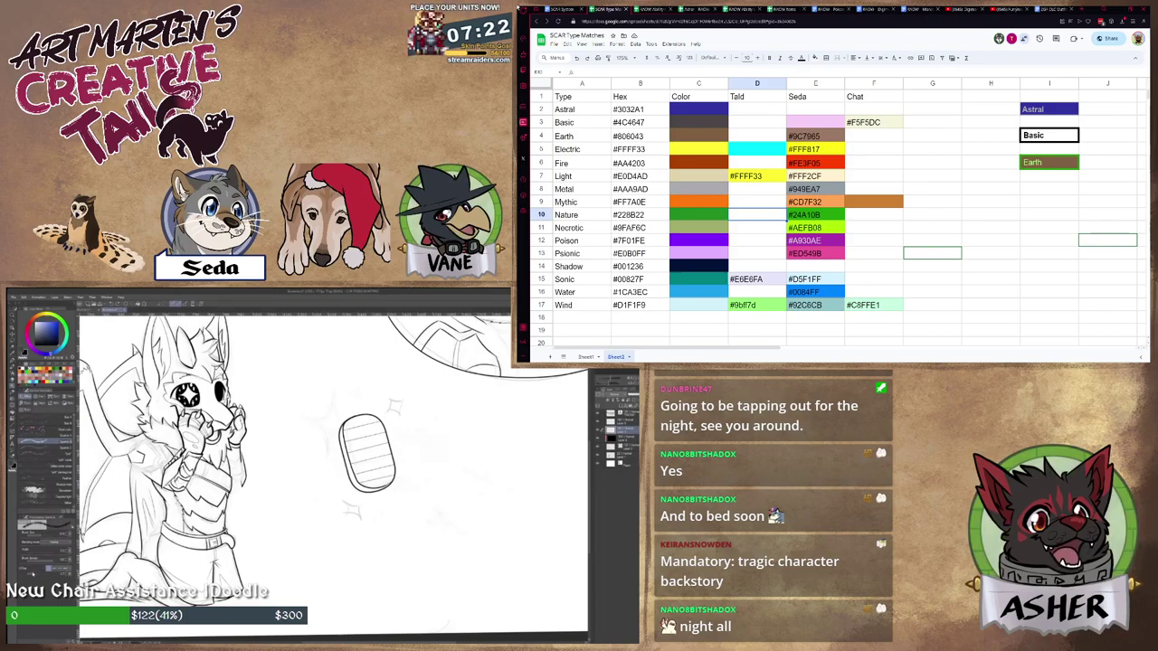
# Switch to the SCAR System document and go to its section on ability strengths and weaknesses.
pyautogui.click(562, 10)
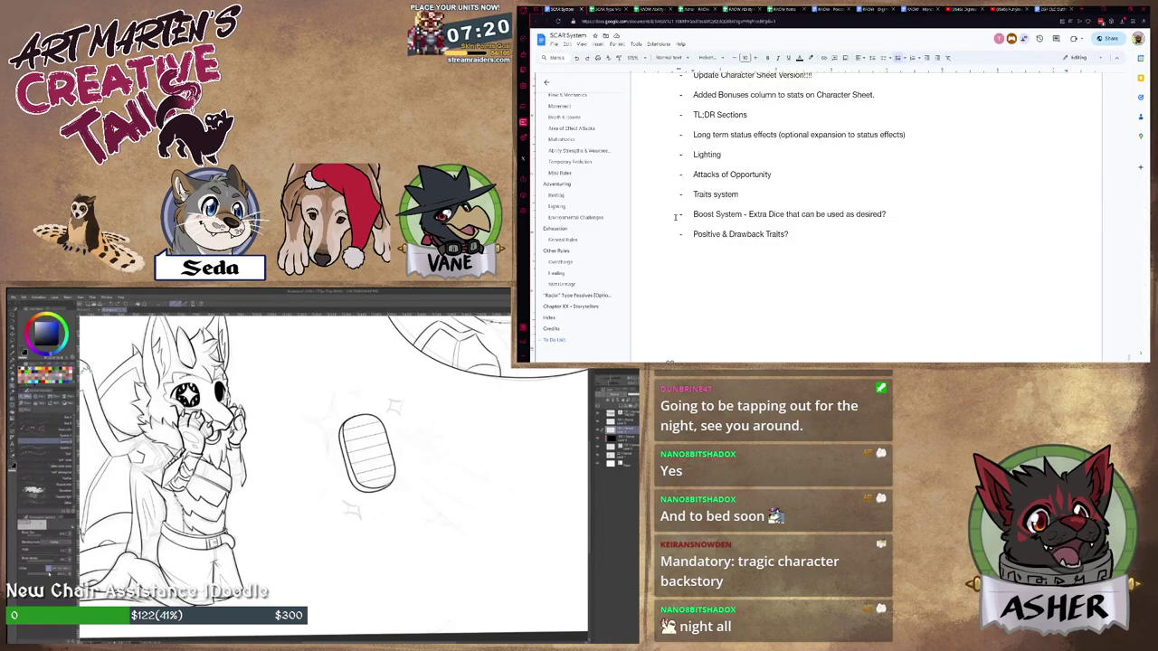
pyautogui.scroll(3, 570, 262)
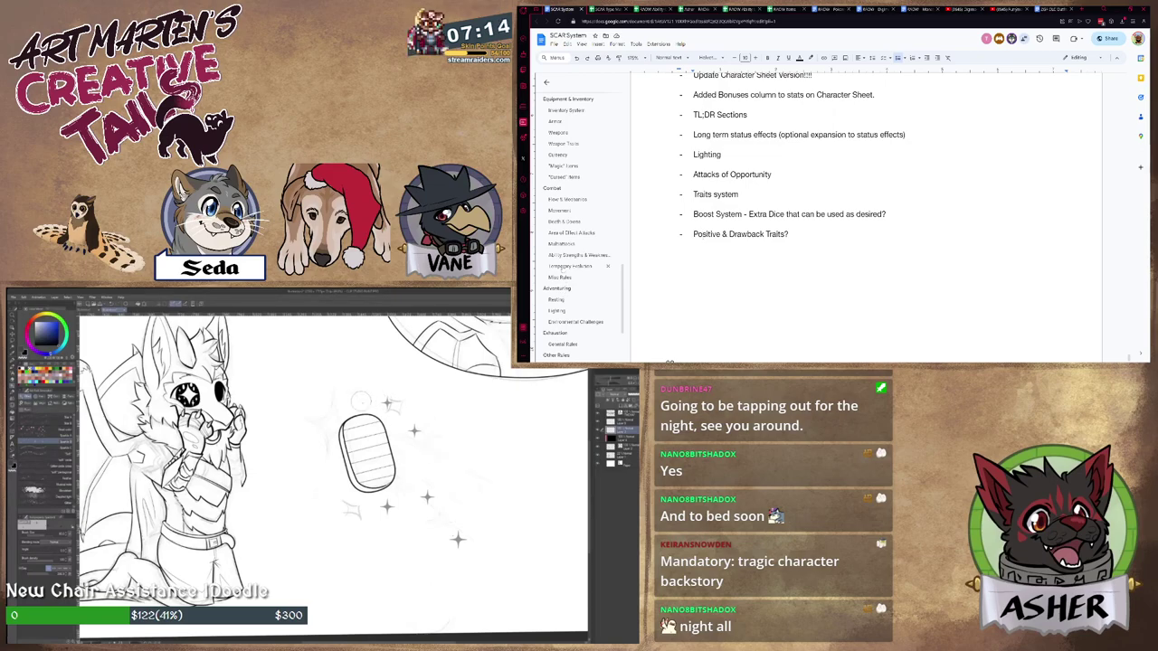
pyautogui.scroll(-3, 579, 289)
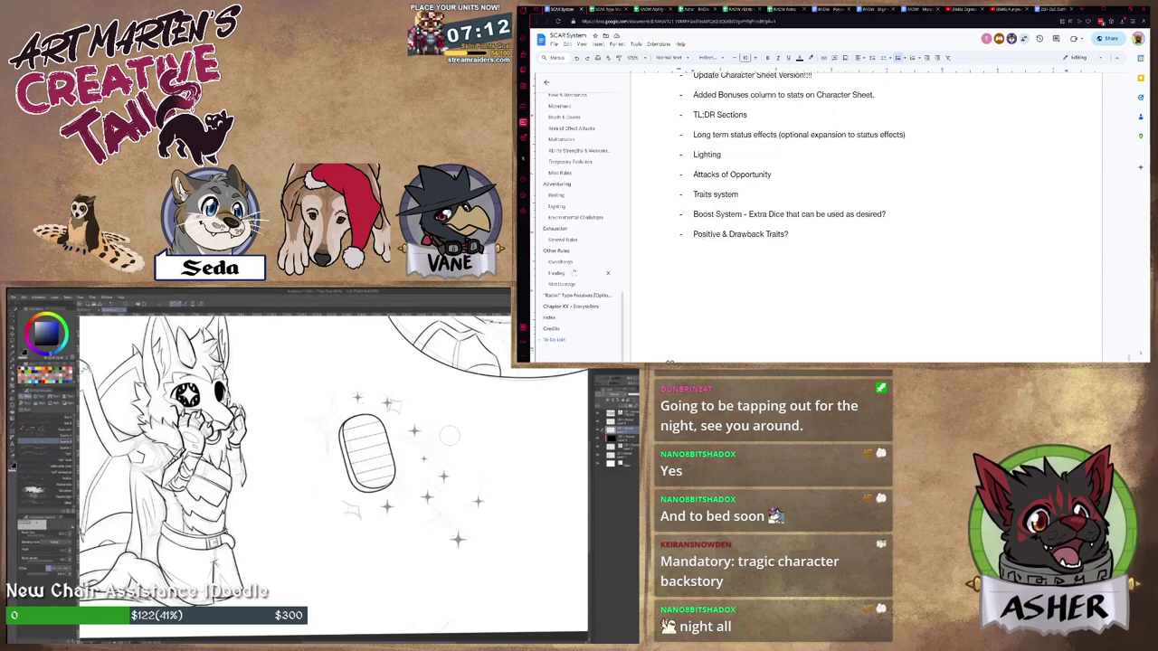
pyautogui.scroll(2, 584, 261)
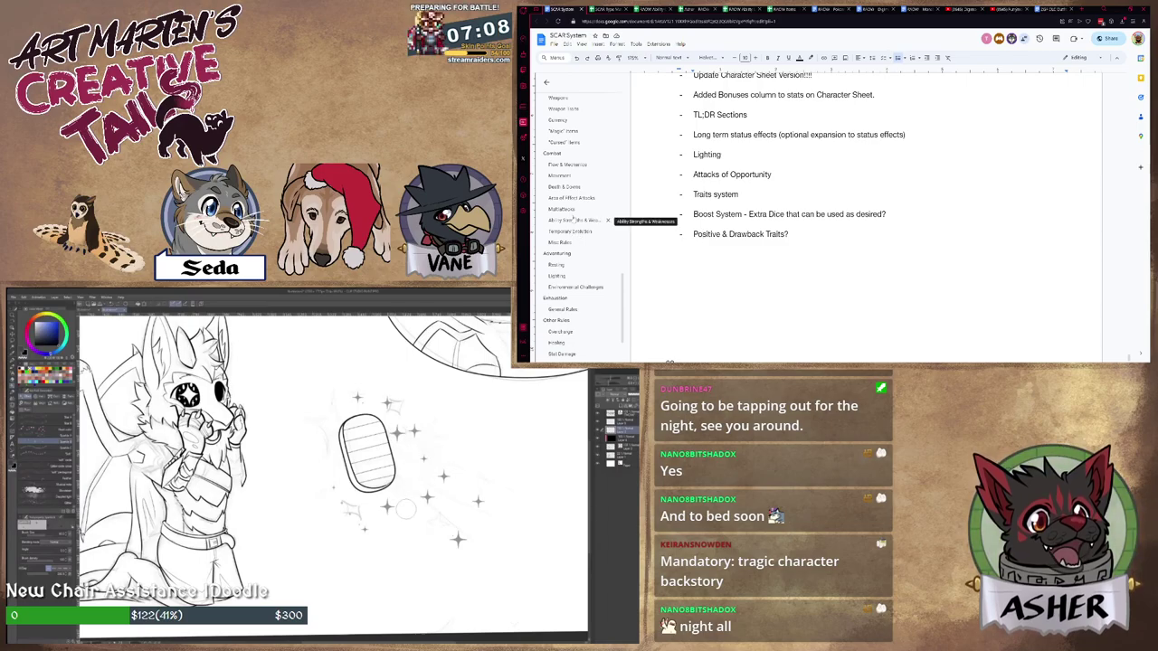
pyautogui.click(572, 220)
pyautogui.scroll(-3, 805, 206)
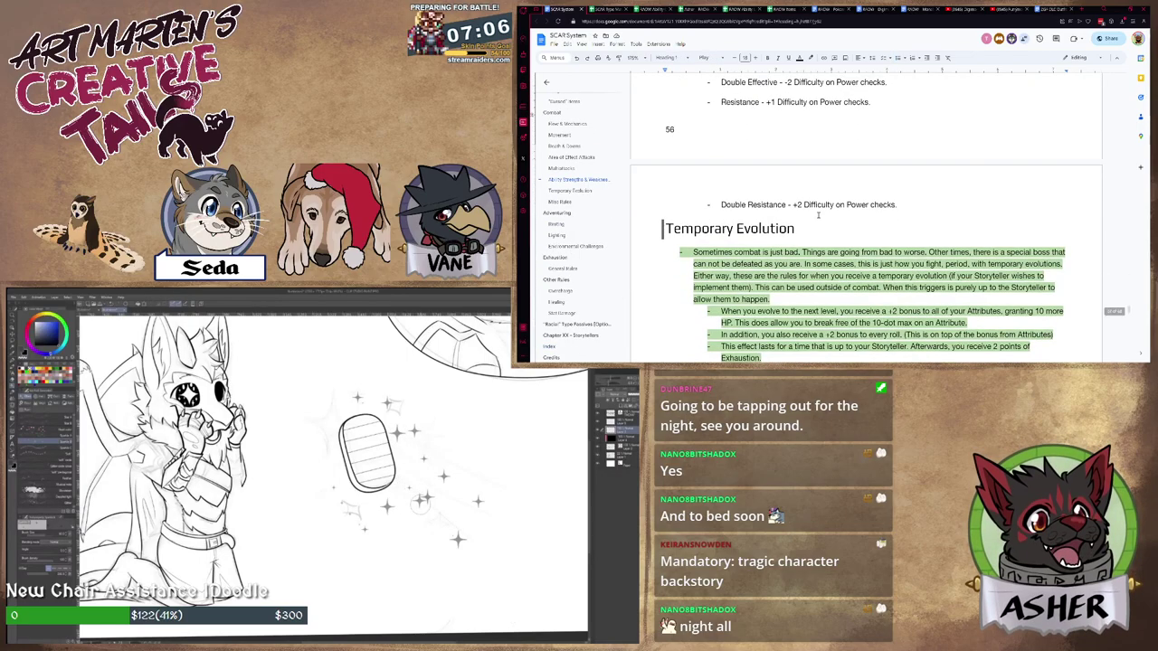
# Go to the Types section of the SCAR System document.
pyautogui.scroll(2, 566, 215)
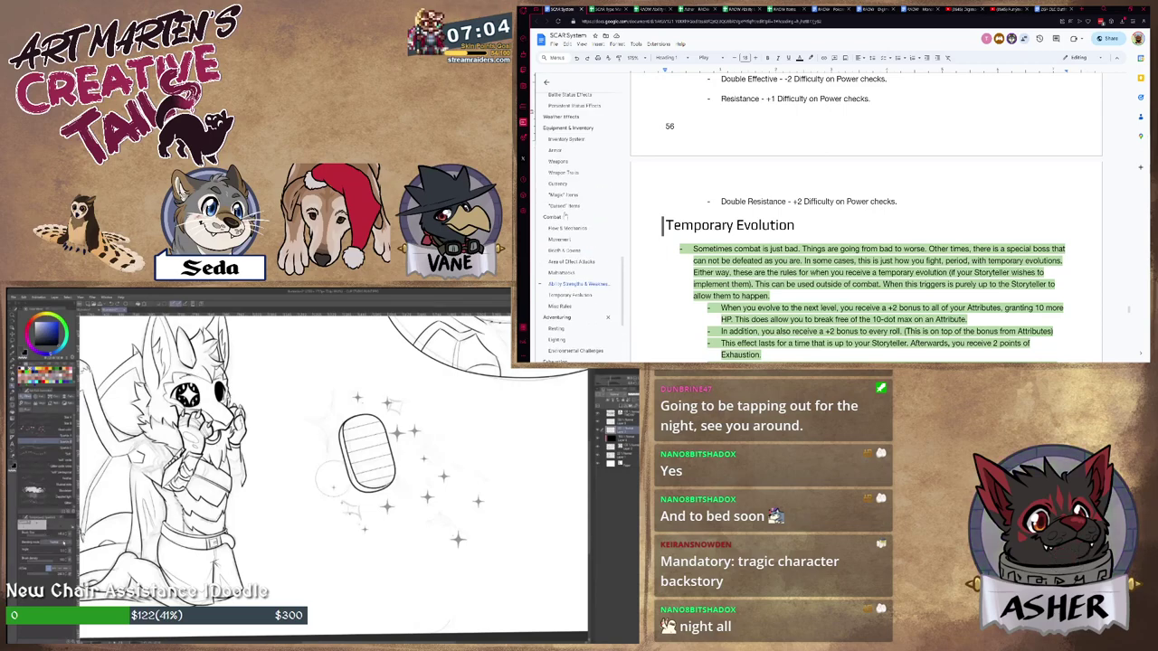
pyautogui.scroll(2, 575, 210)
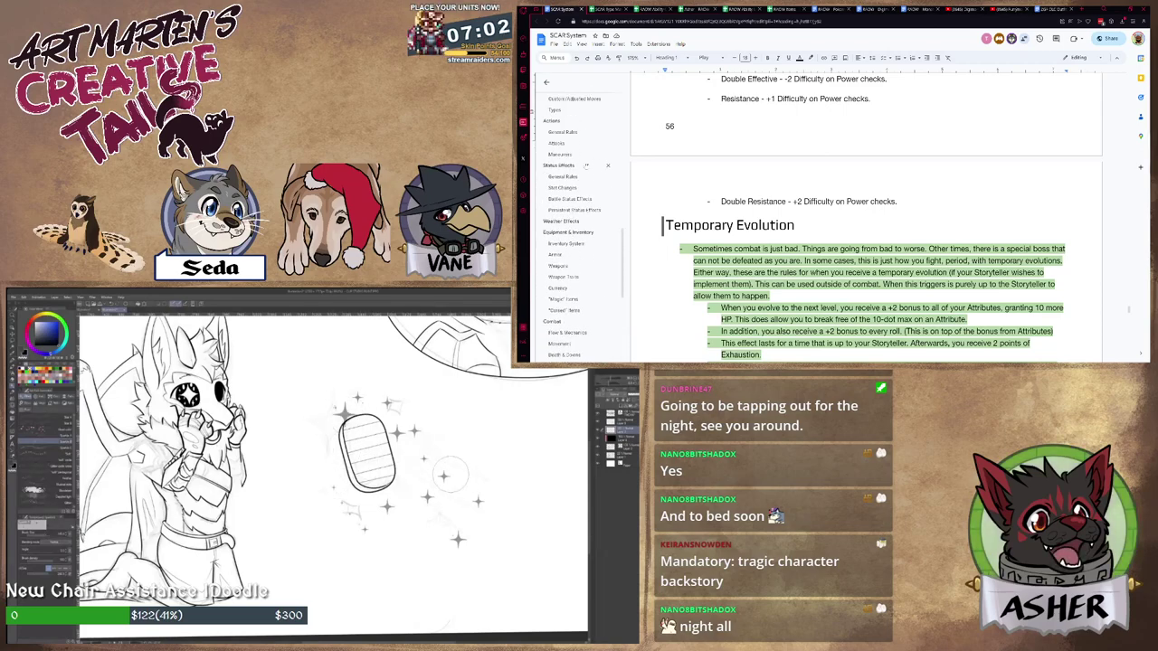
pyautogui.scroll(3, 585, 168)
pyautogui.click(561, 250)
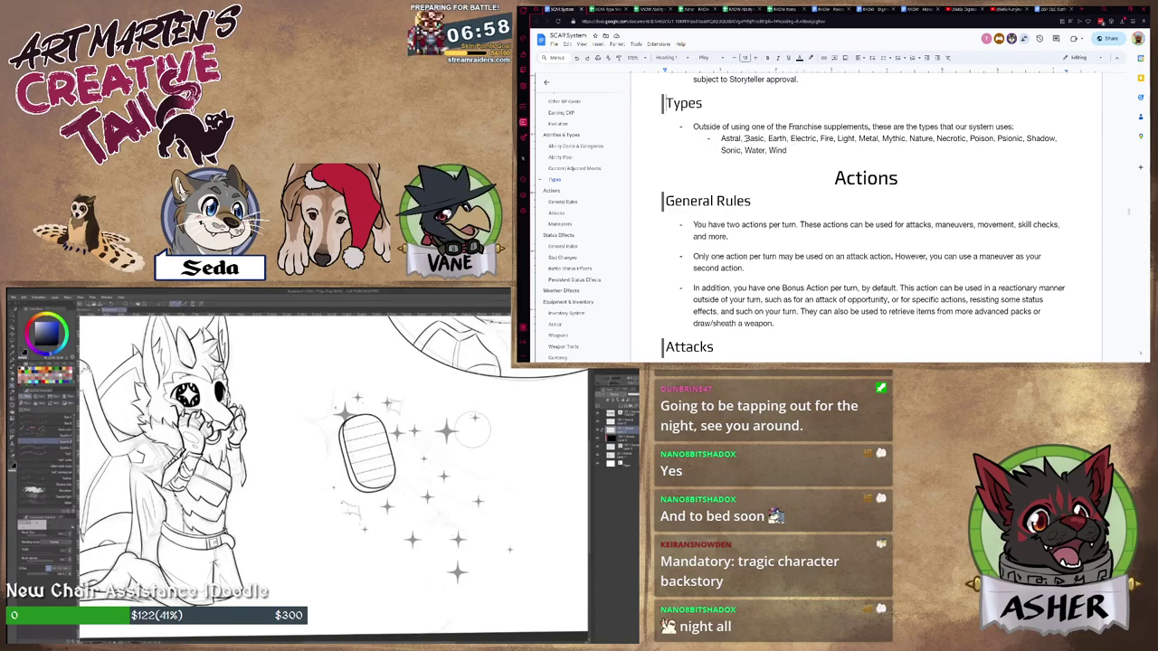
# Select the word Astral in the types list and look through the available formatting and insertion options for it.
pyautogui.doubleClick(731, 138)
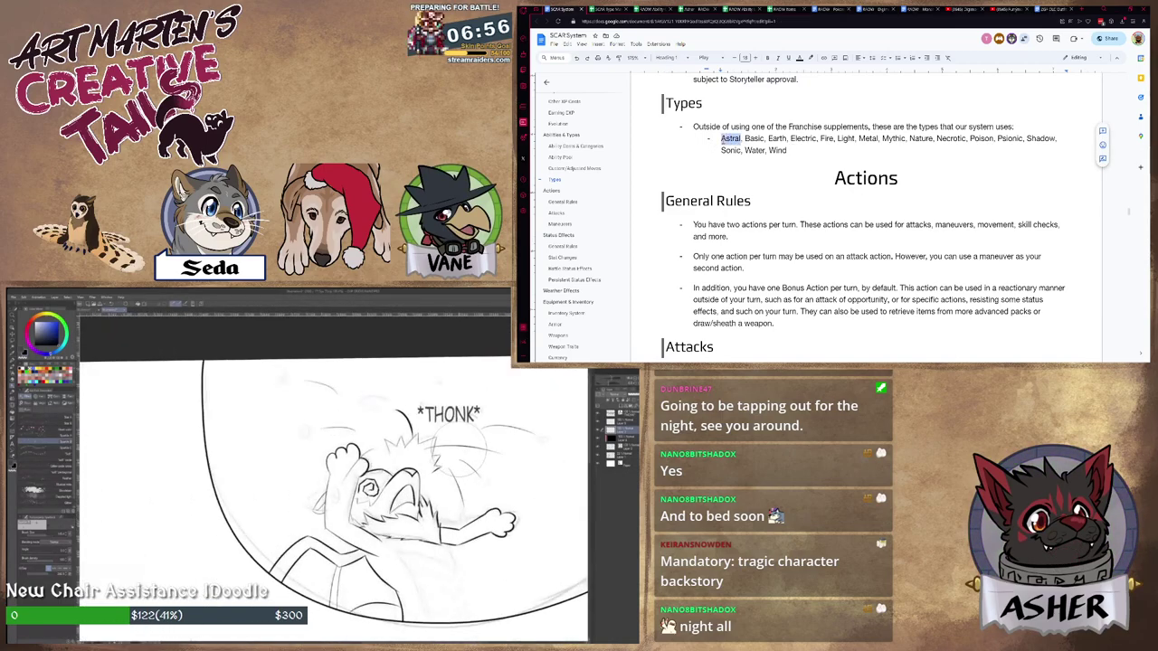
pyautogui.click(617, 43)
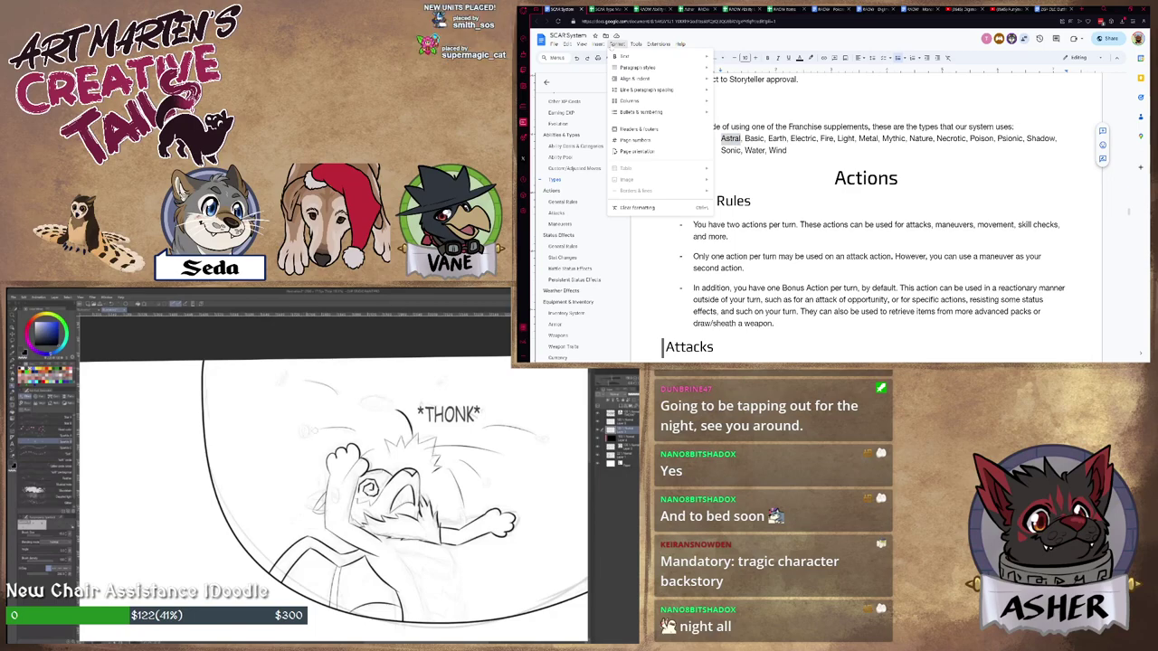
pyautogui.moveTo(638, 79)
pyautogui.moveTo(661, 106)
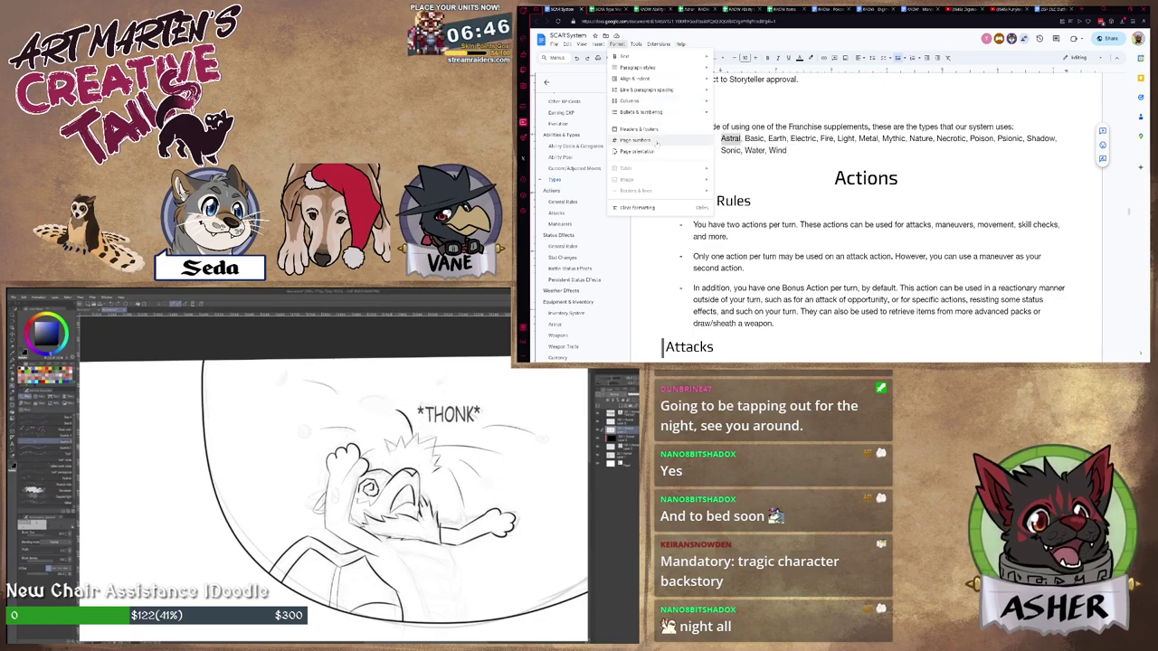
pyautogui.click(636, 43)
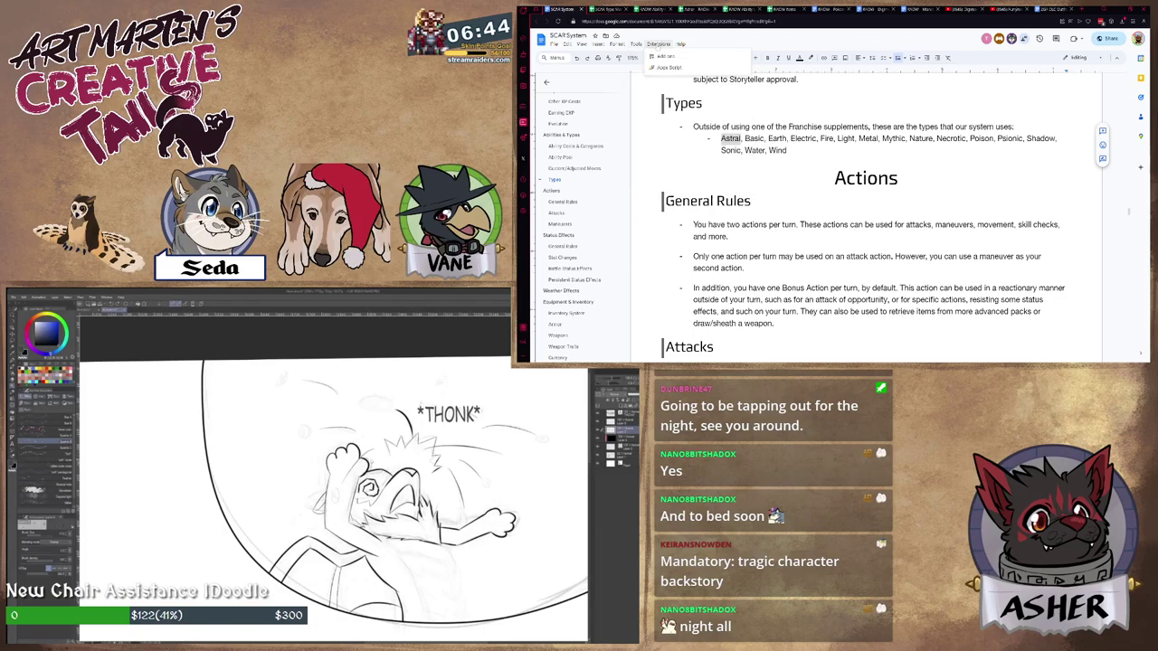
pyautogui.click(616, 43)
pyautogui.click(616, 43)
pyautogui.click(598, 43)
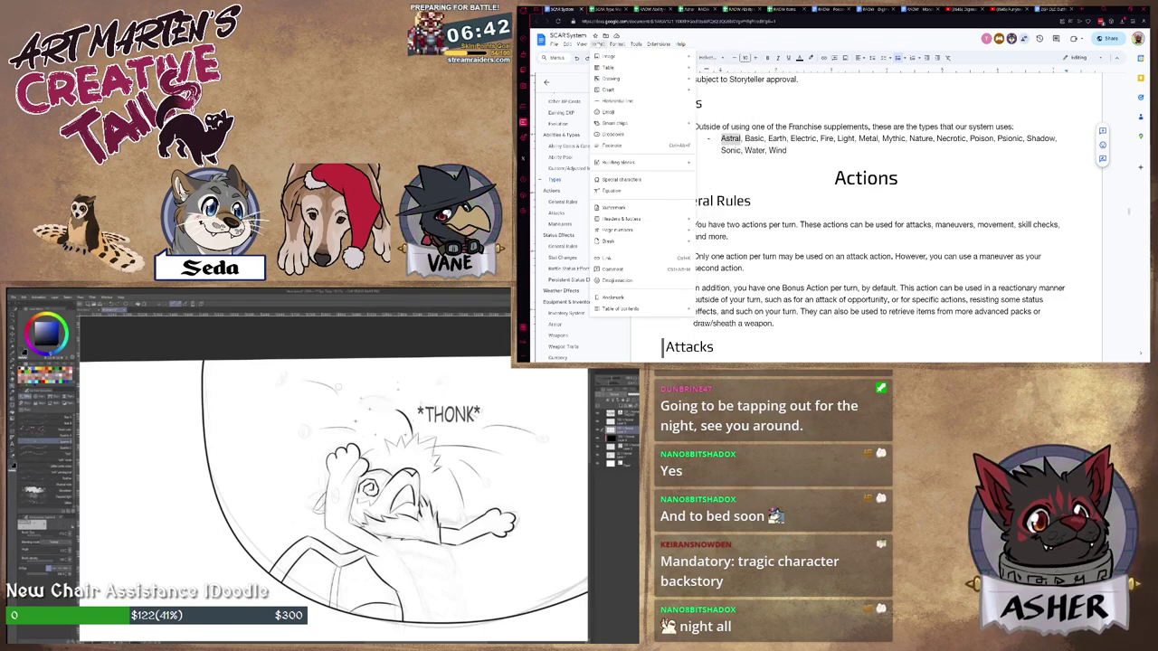
pyautogui.click(598, 44)
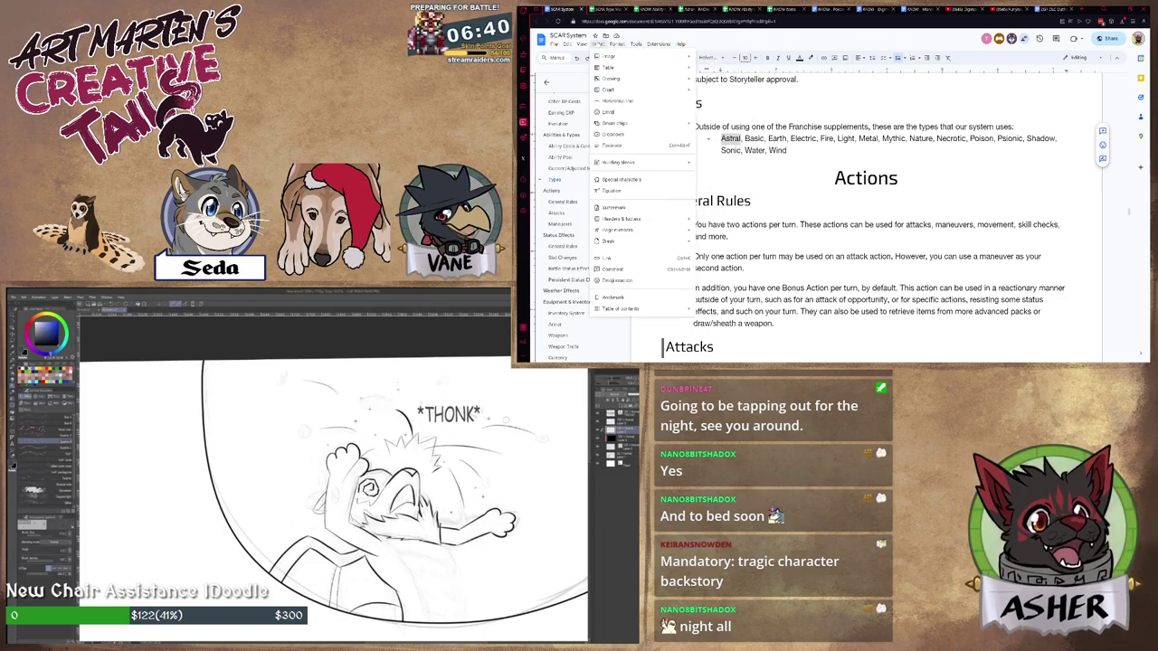
pyautogui.click(616, 44)
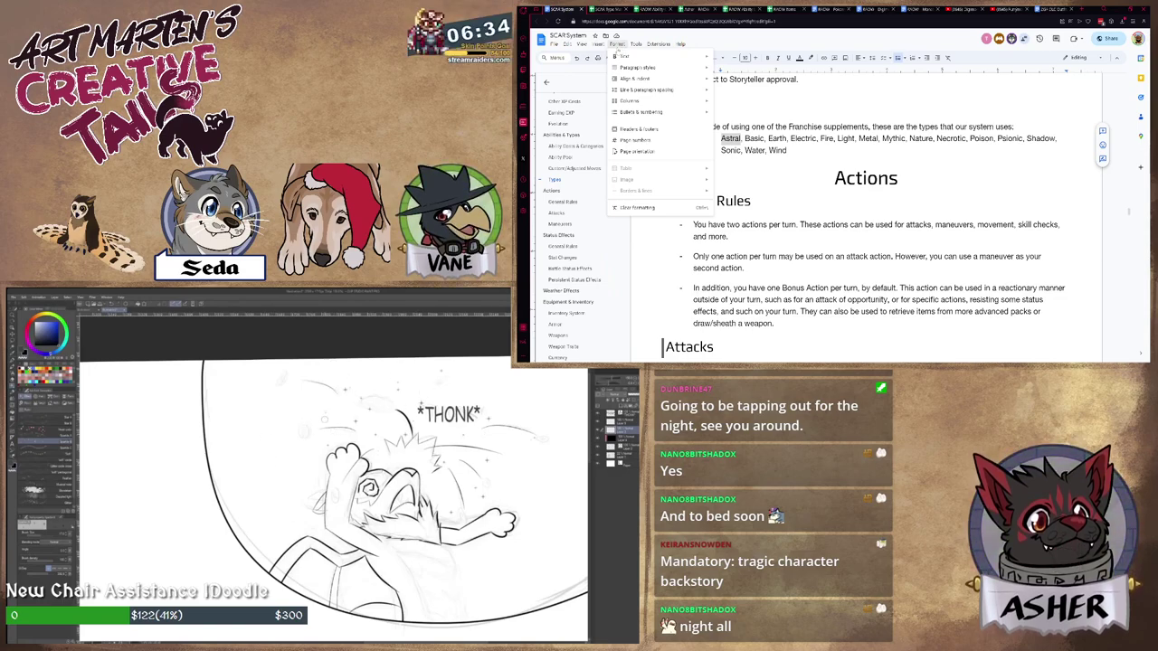
# Return to the winged character's face and draw white oval highlights in the far eye.
pyautogui.hotkey('ctrl', '-')
pyautogui.hotkey('ctrl', '-')
pyautogui.moveTo(226, 620)
pyautogui.mouseDown()
pyautogui.moveTo(331, 507)
pyautogui.moveTo(400, 472)
pyautogui.mouseUp()
pyautogui.hotkey('ctrl', '-')
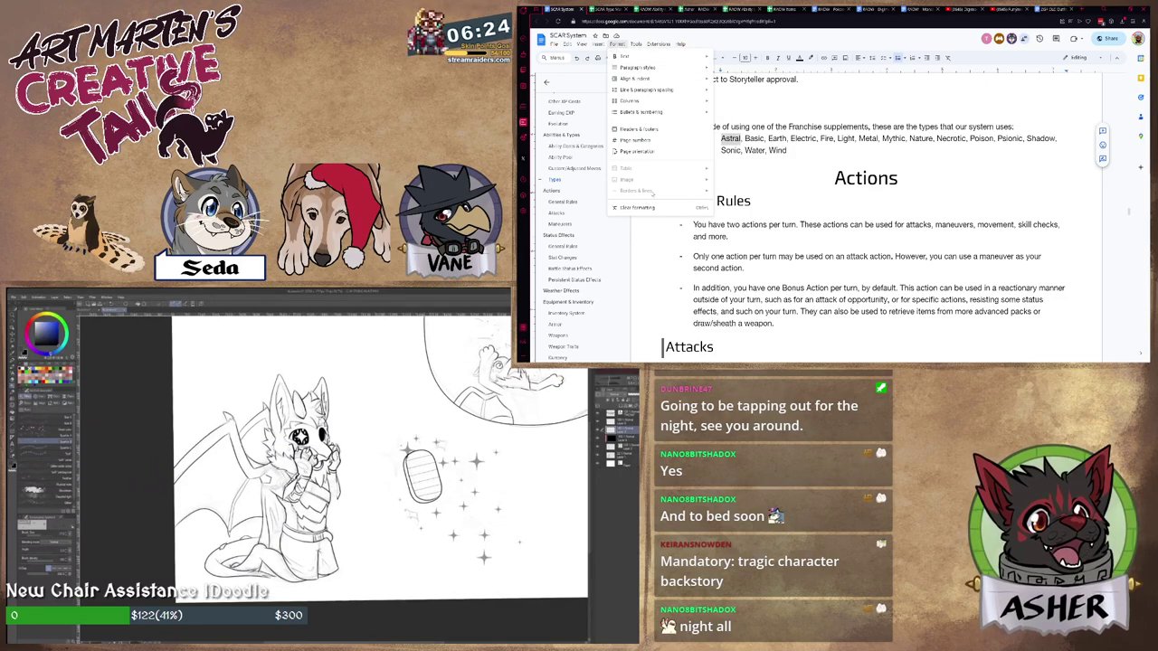
pyautogui.scroll(5, 288, 452)
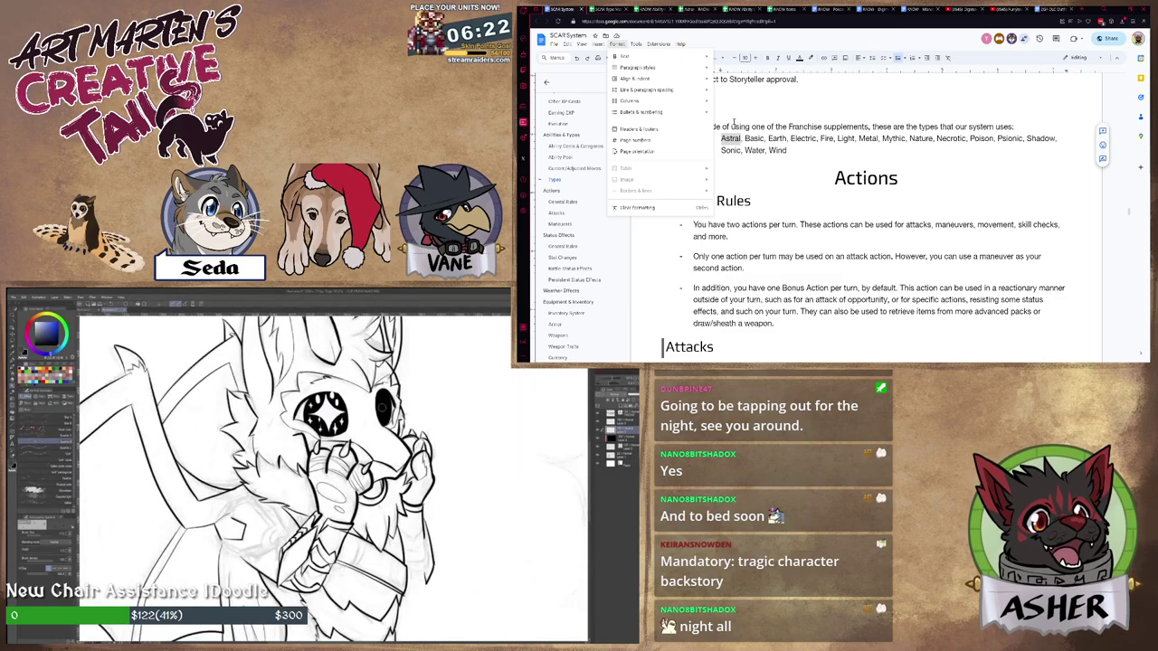
pyautogui.click(739, 125)
pyautogui.scroll(4, 382, 408)
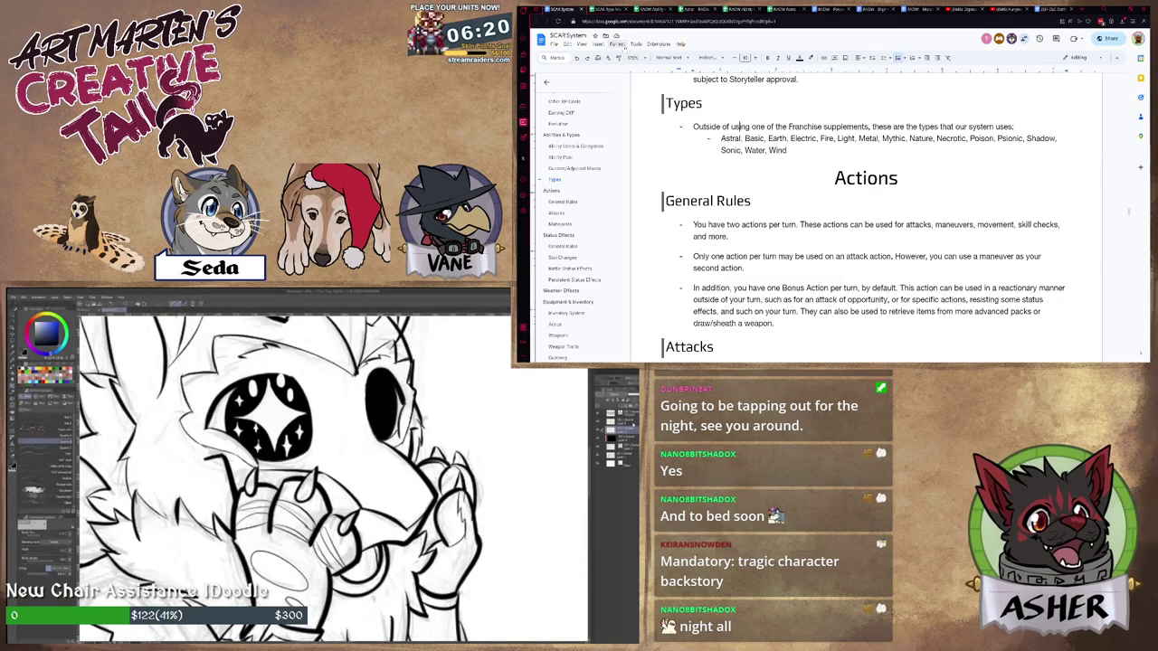
pyautogui.click(618, 43)
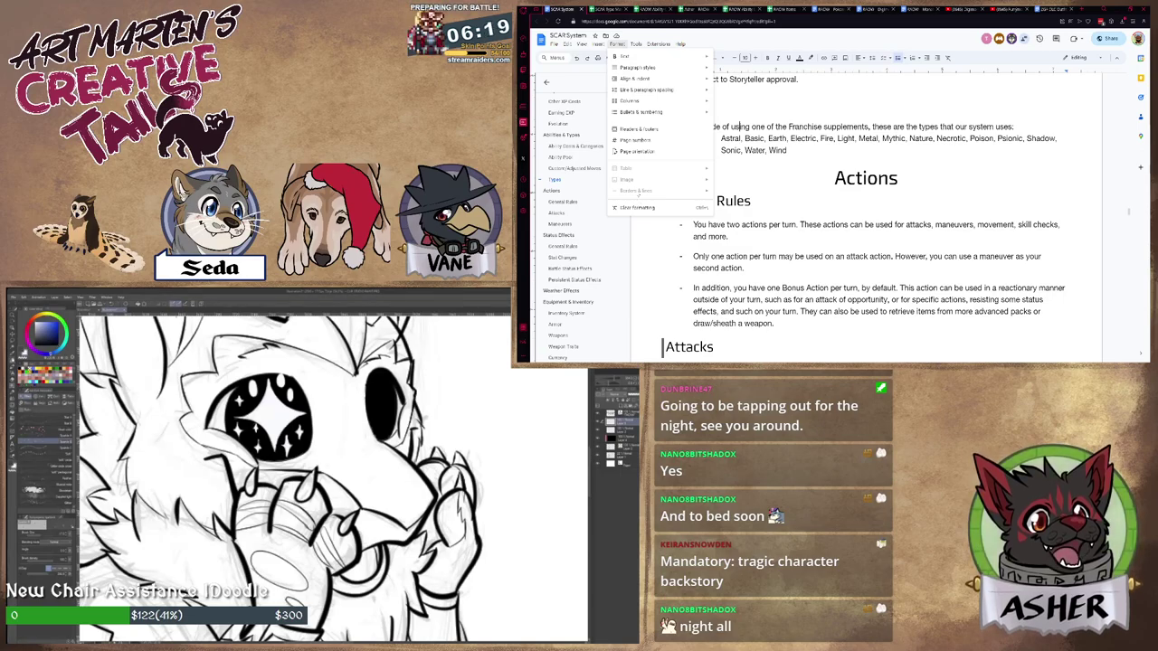
pyautogui.click(784, 129)
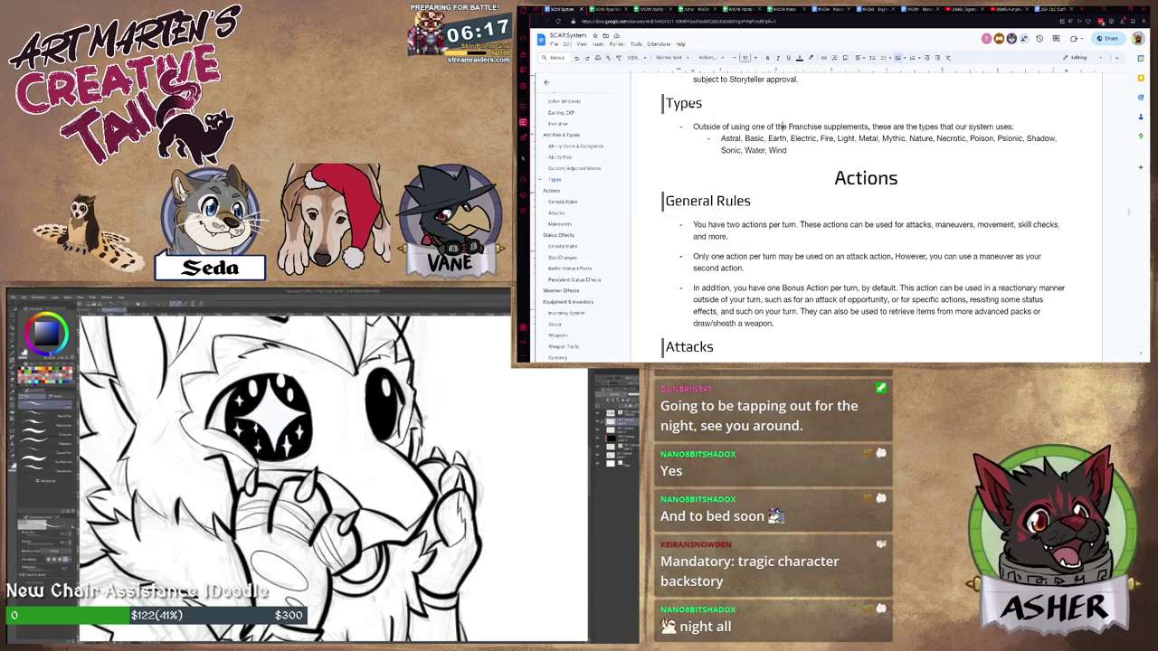
# Select the Types heading and look through the formatting and view options available for it.
pyautogui.click(618, 44)
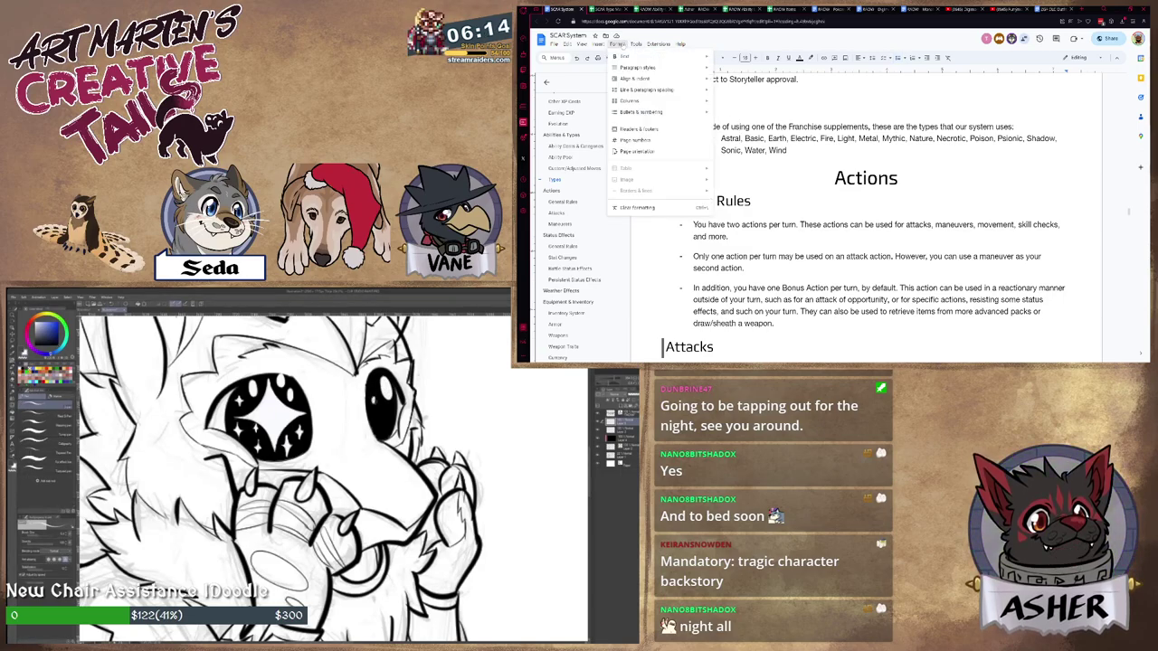
pyautogui.click(728, 110)
pyautogui.moveTo(704, 103); pyautogui.dragTo(666, 103)
pyautogui.click(617, 43)
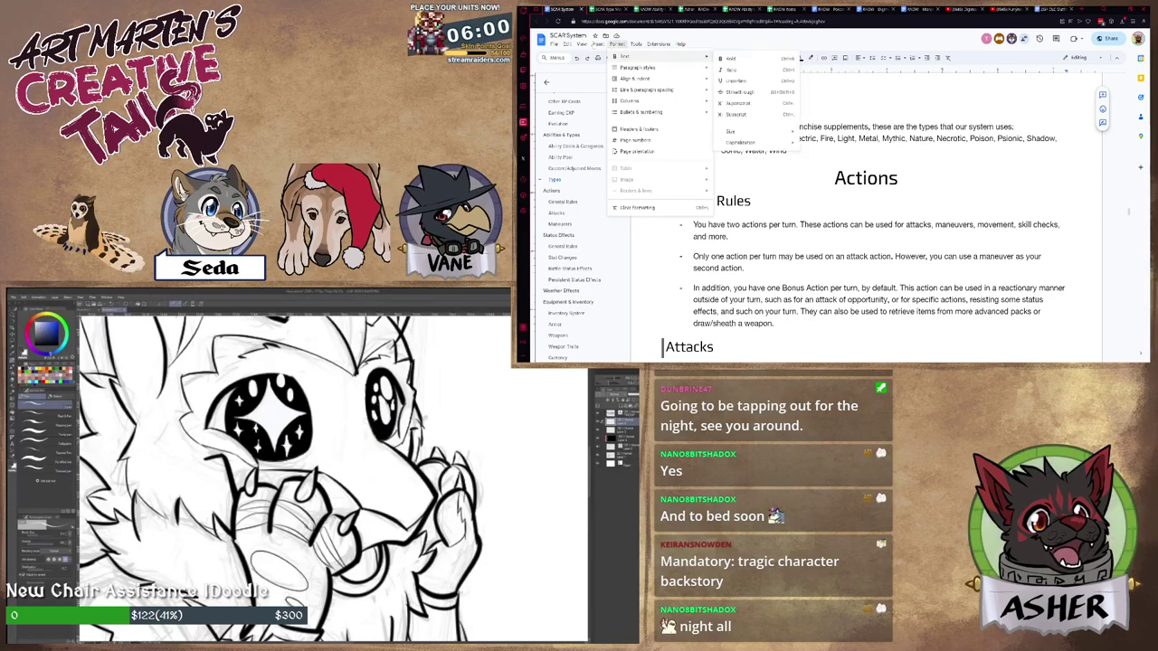
pyautogui.moveTo(593, 44)
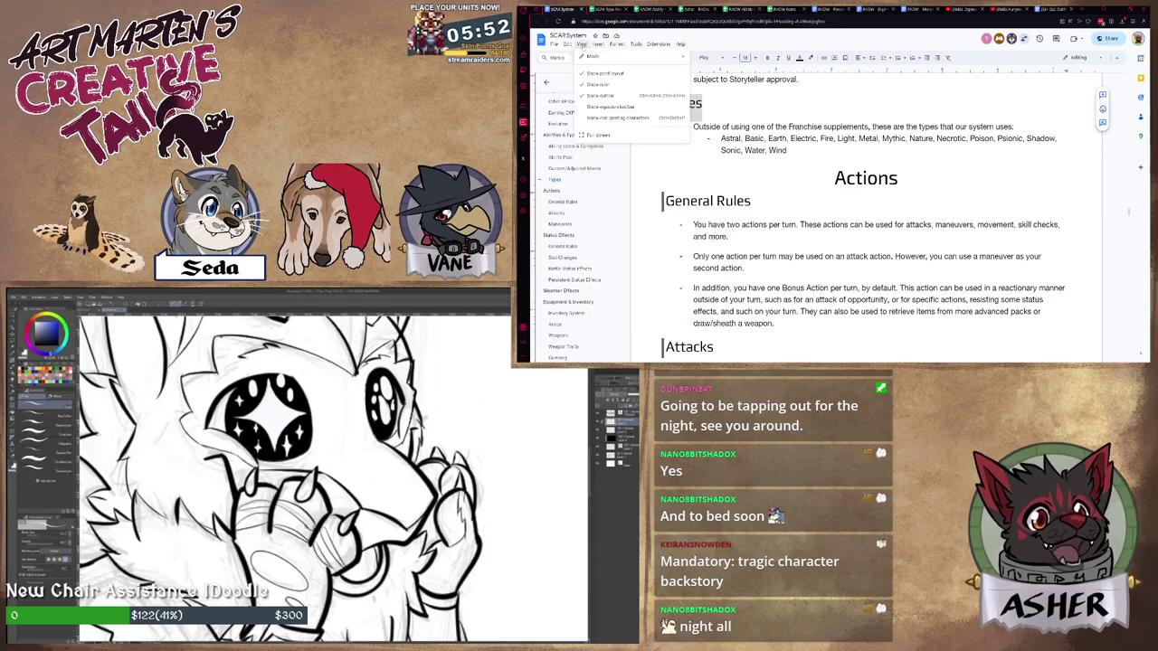
pyautogui.click(720, 127)
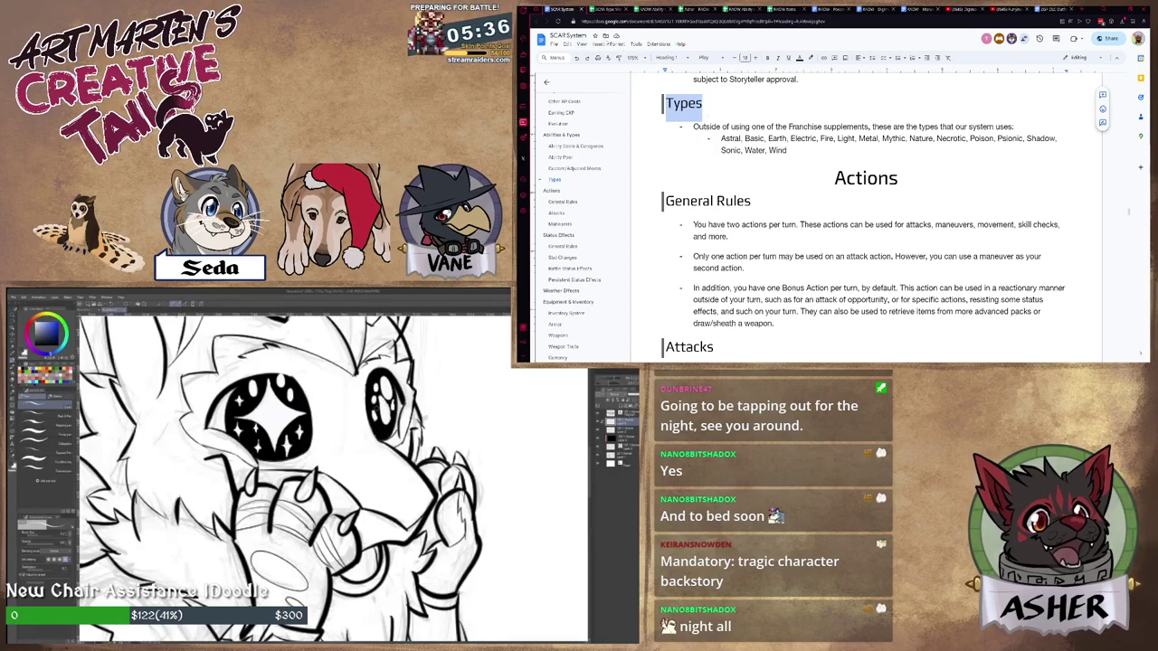
pyautogui.click(597, 43)
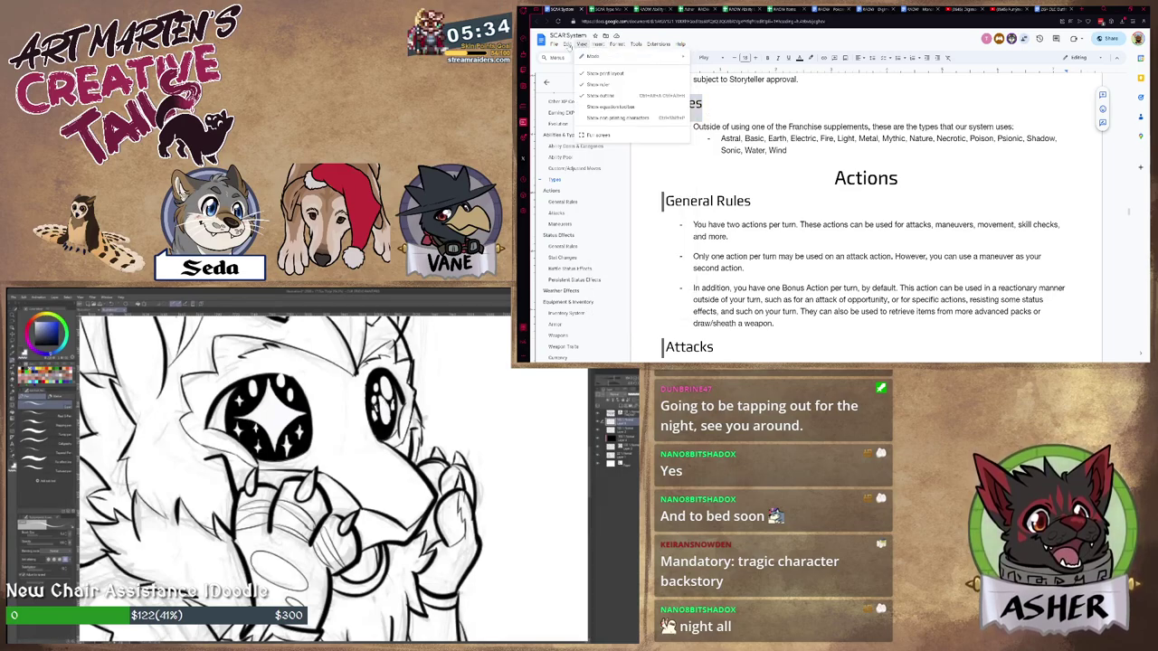
pyautogui.click(582, 43)
pyautogui.click(597, 44)
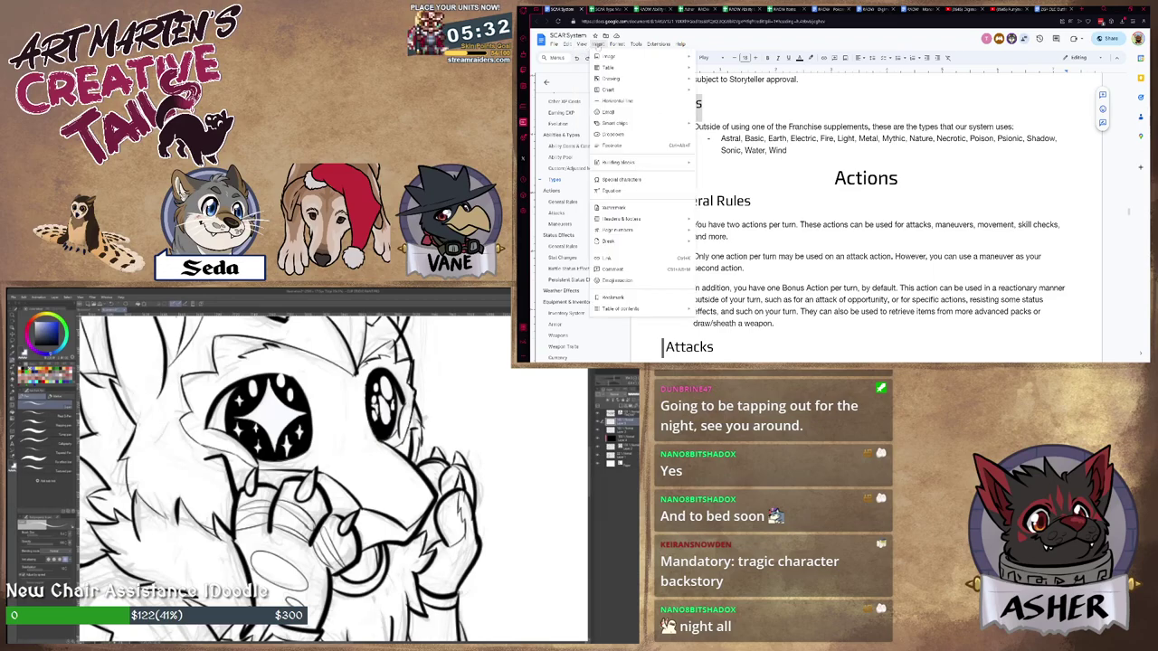
pyautogui.scroll(-5, 397, 417)
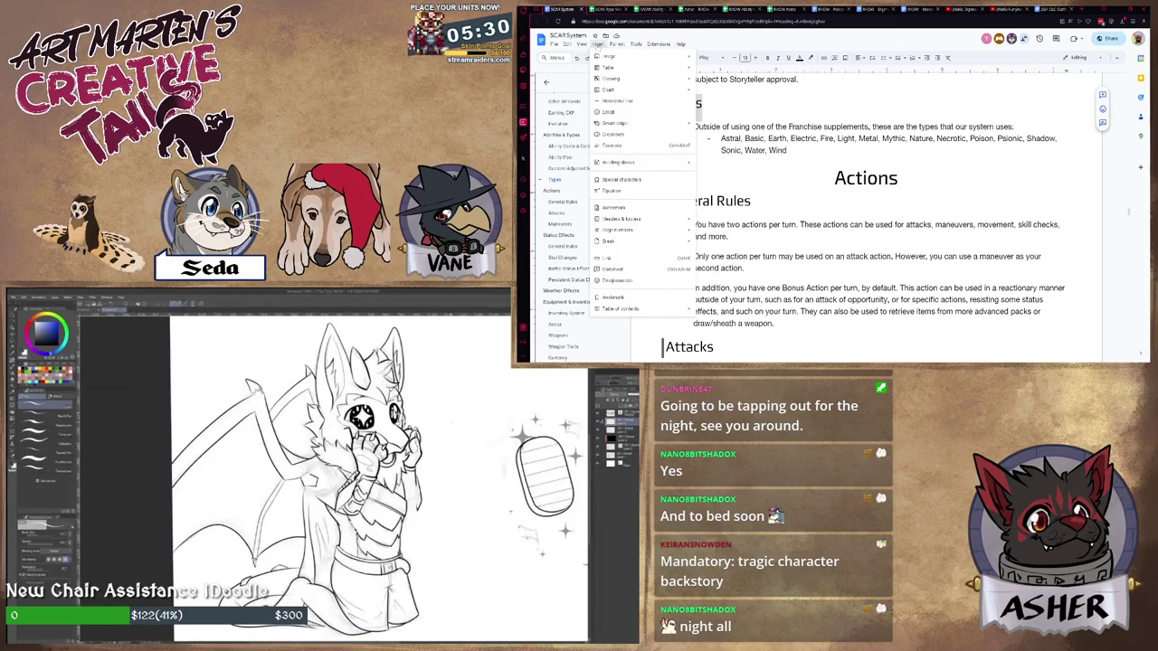
pyautogui.scroll(5, 413, 420)
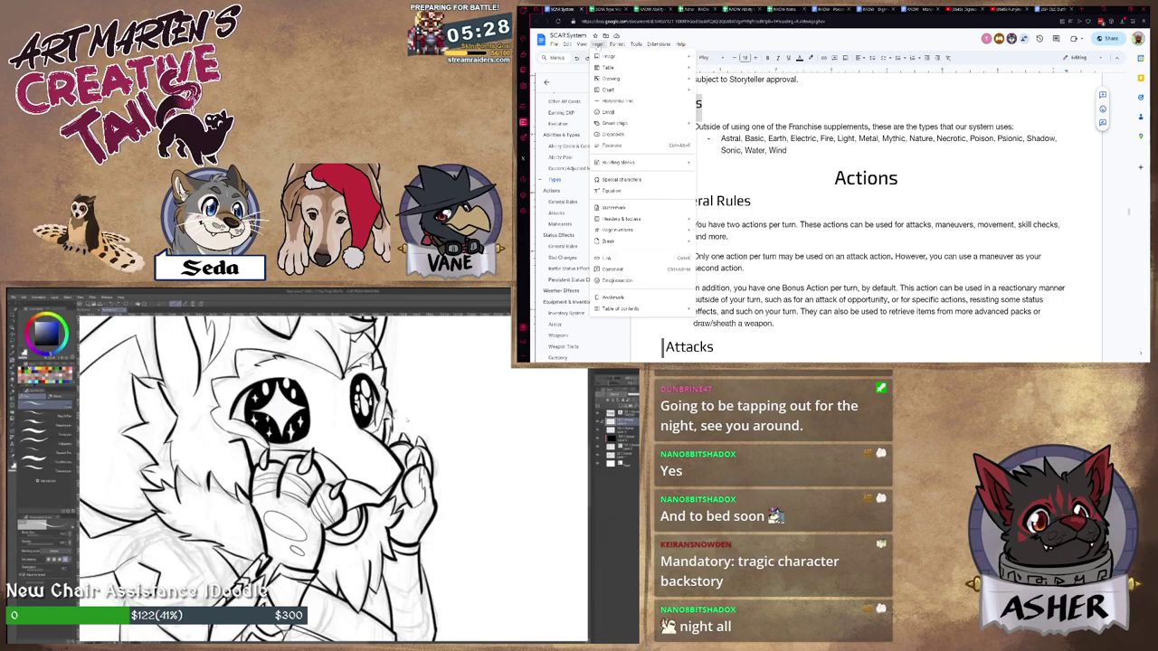
# Put a 1 pt black border on all four sides of the list of types under the Types heading.
pyautogui.moveTo(621, 47)
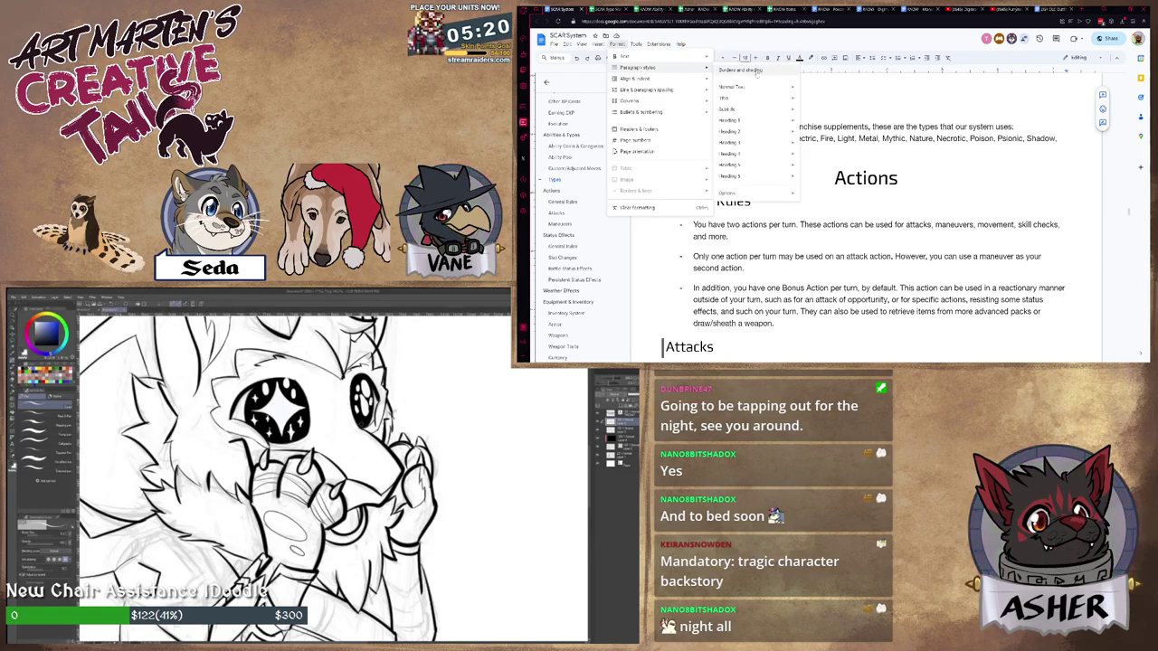
pyautogui.click(745, 138)
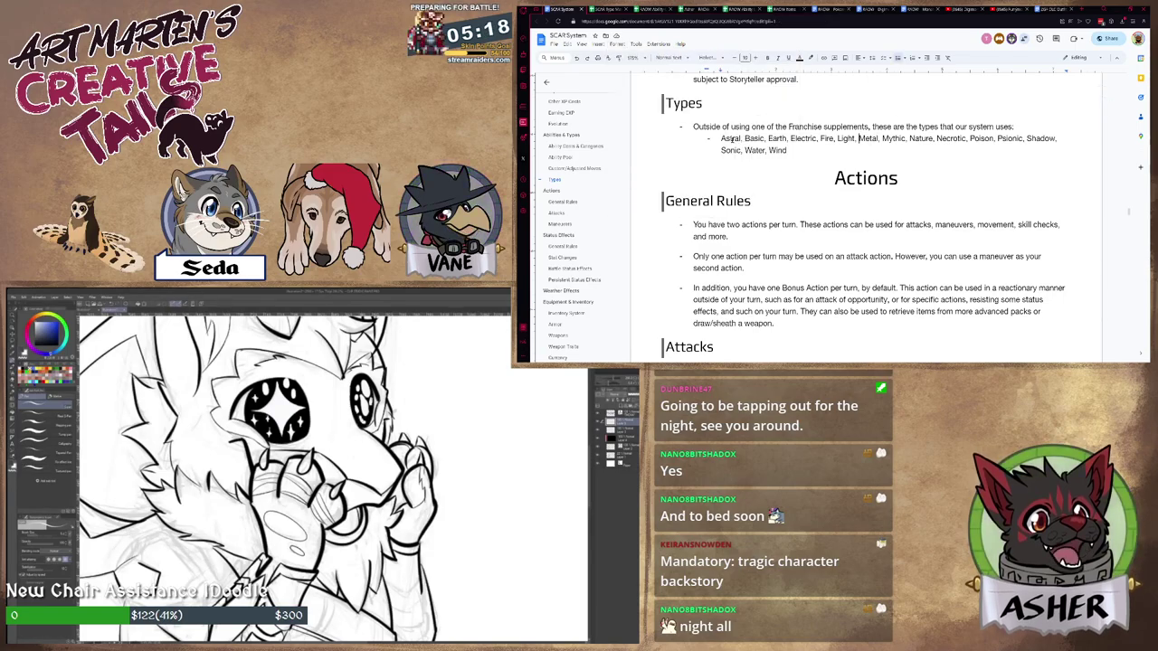
pyautogui.click(617, 43)
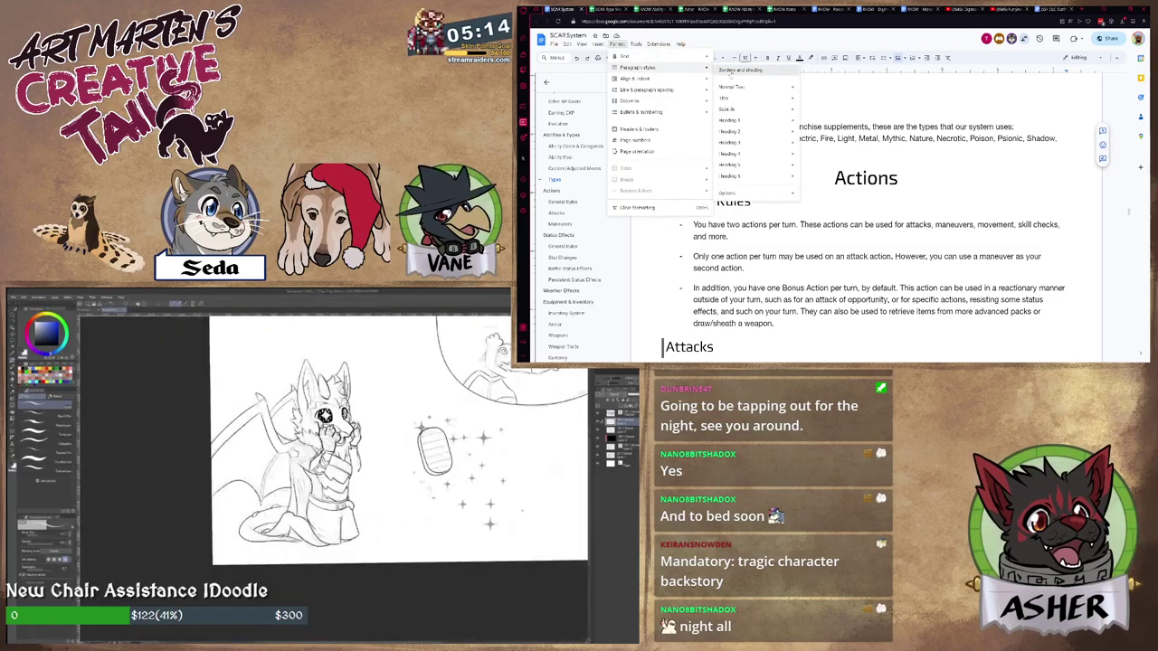
pyautogui.click(731, 72)
pyautogui.click(827, 147)
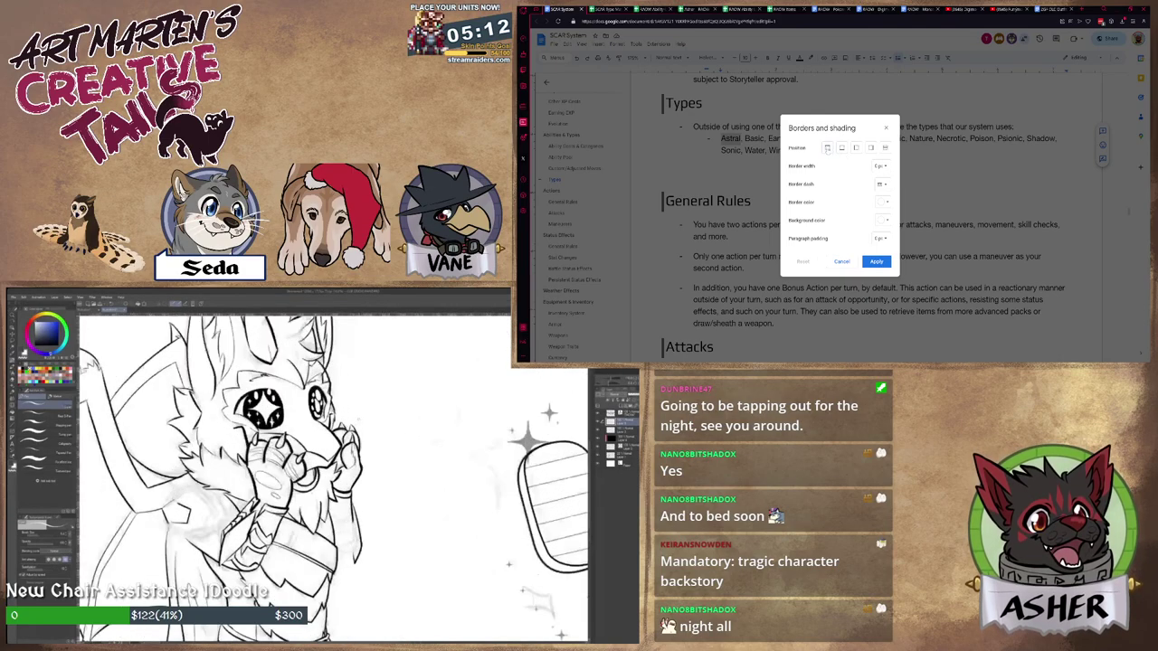
pyautogui.click(841, 147)
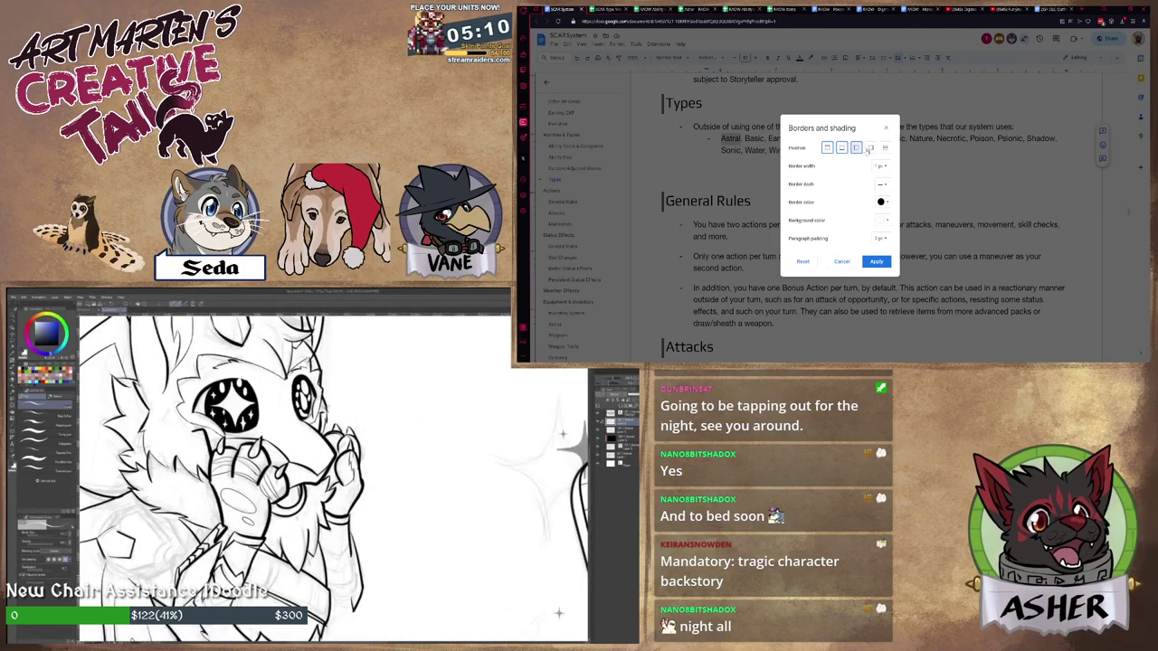
pyautogui.click(876, 263)
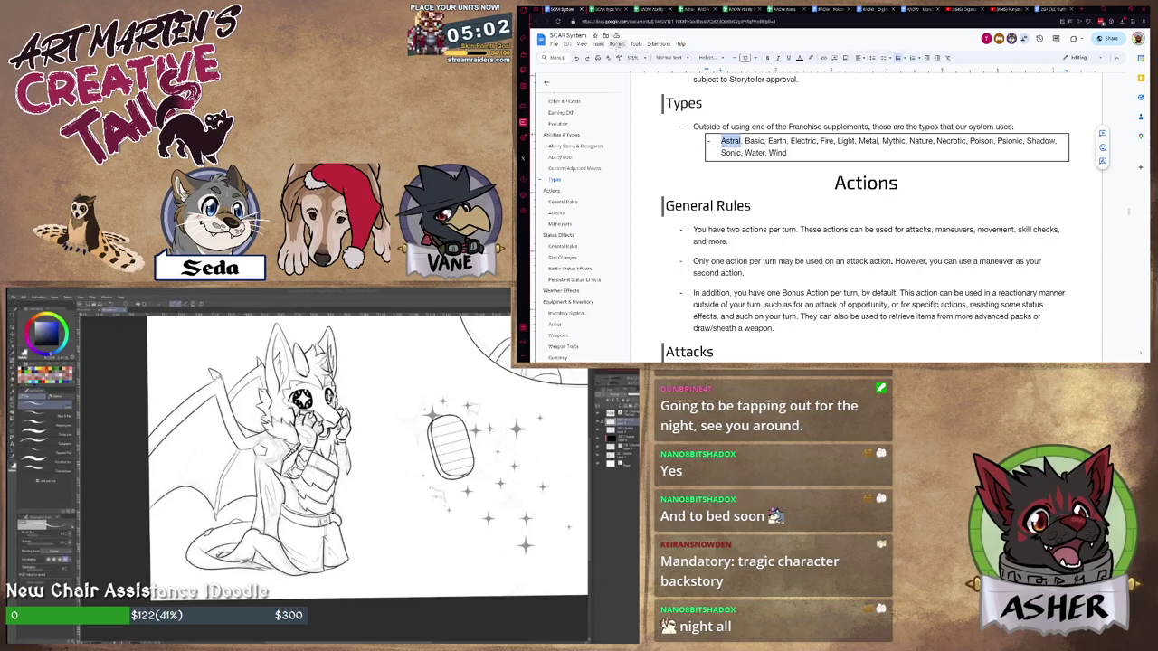
# Zoom in on the character's face in the drawing and rework the highlights inside the farther eye as small stars.
pyautogui.click(617, 44)
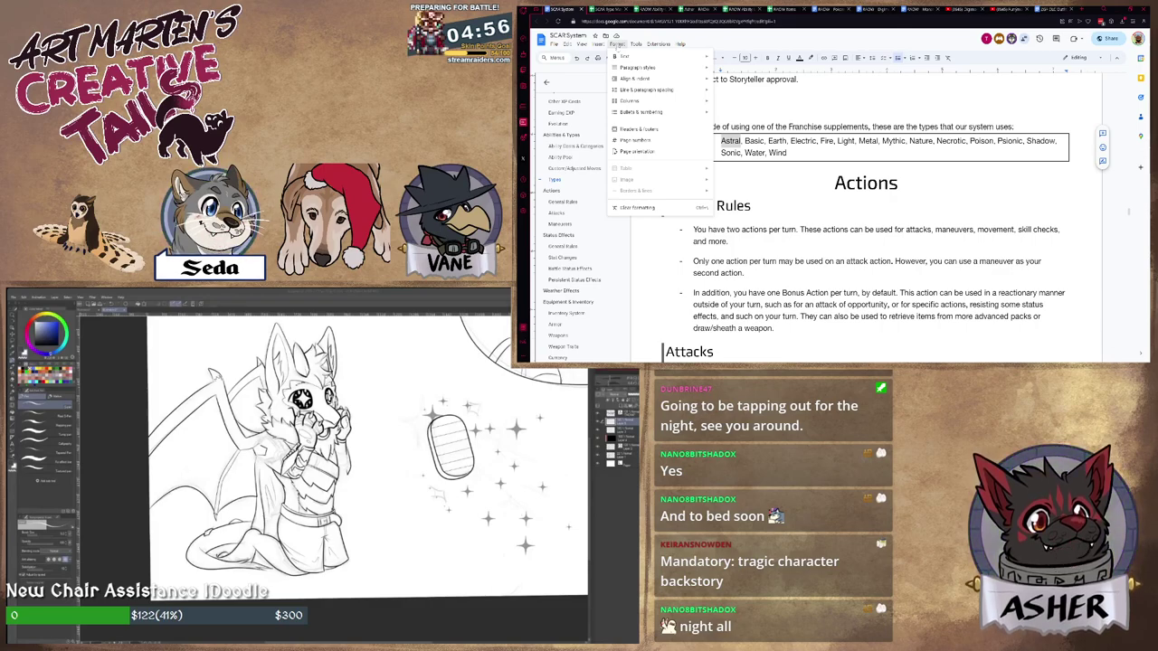
pyautogui.moveTo(658, 101)
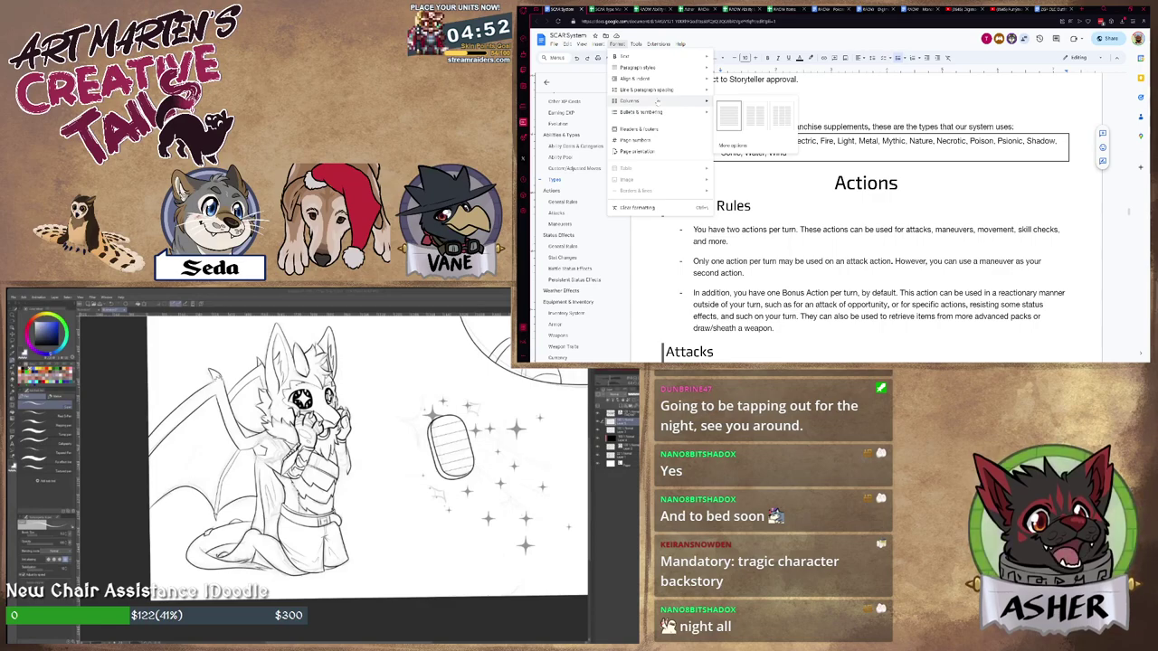
pyautogui.scroll(-3, 376, 430)
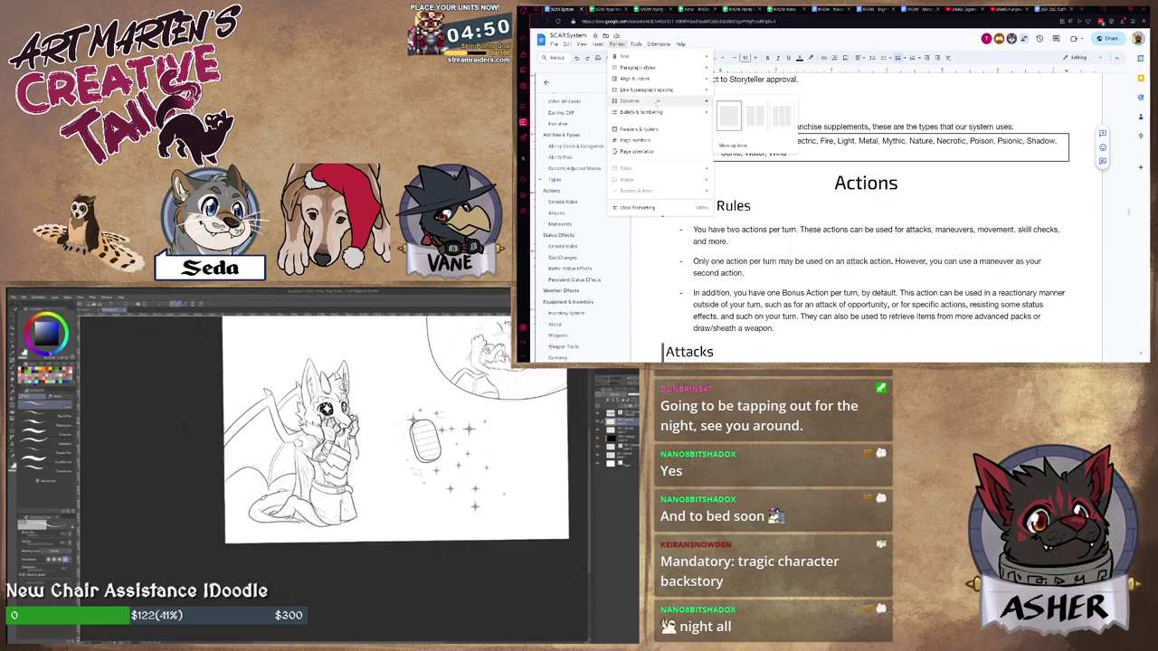
pyautogui.hotkey('ctrl', '+')
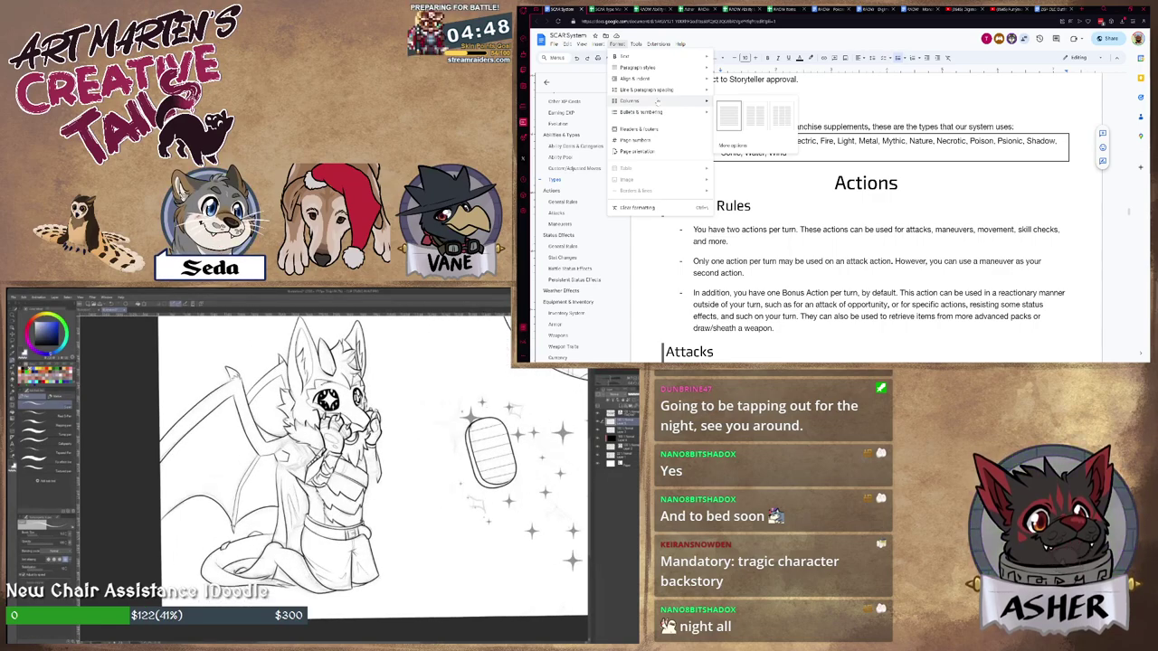
pyautogui.scroll(5, 344, 399)
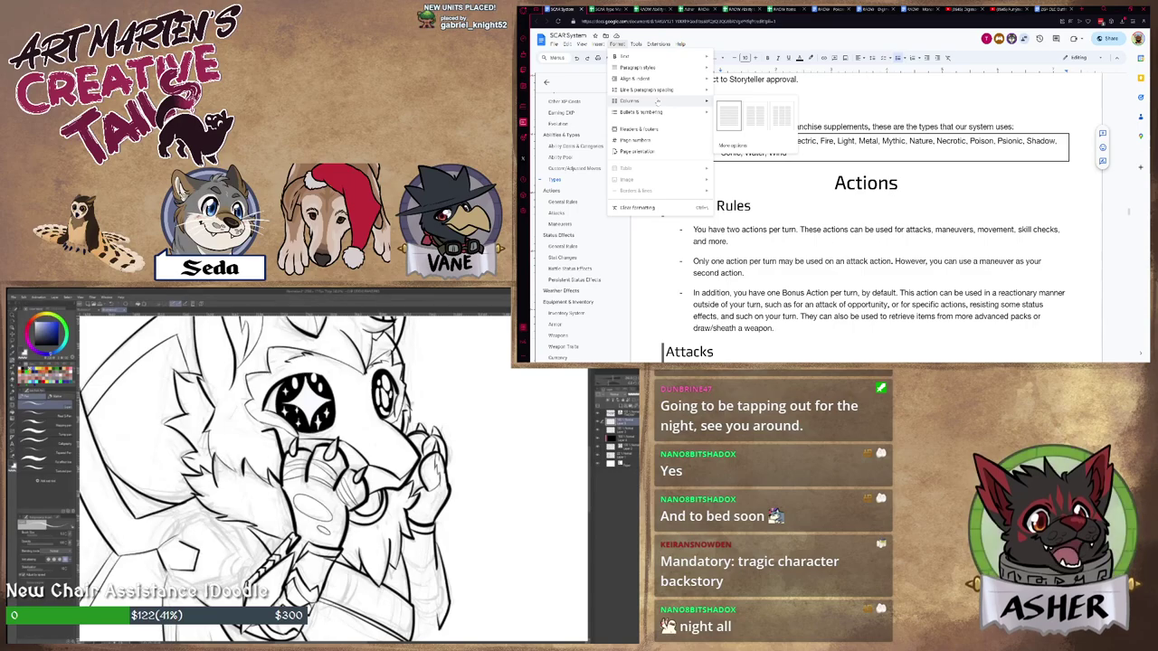
pyautogui.scroll(1, 401, 399)
pyautogui.hotkey('ctrl', '+')
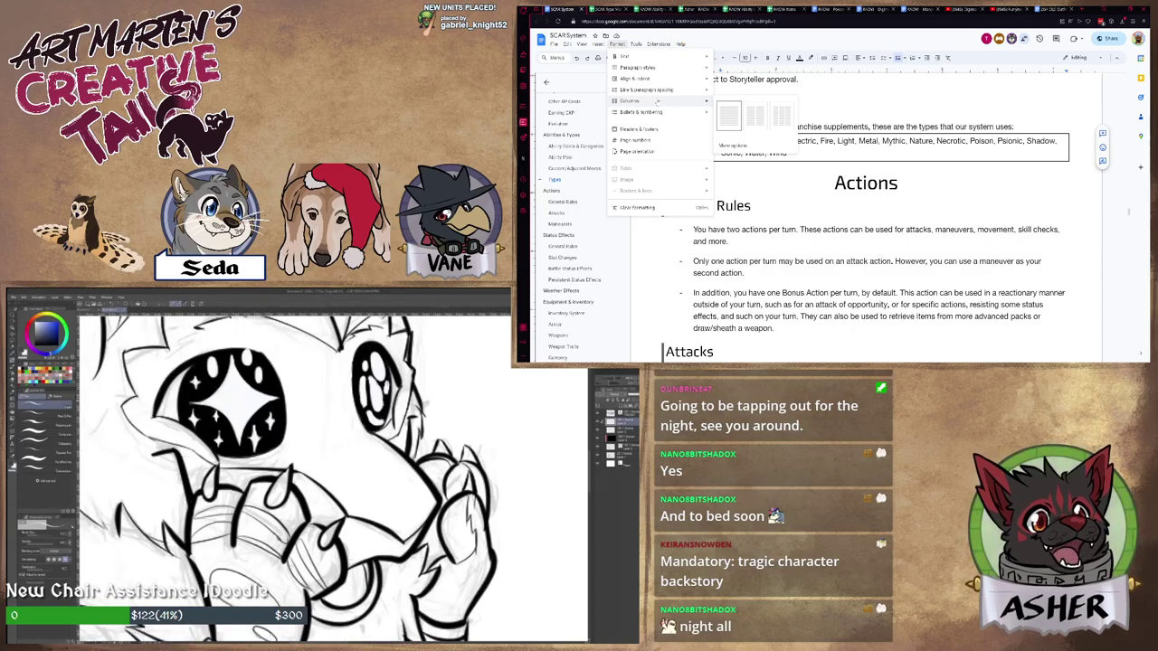
pyautogui.moveTo(310, 398); pyautogui.dragTo(321, 420)
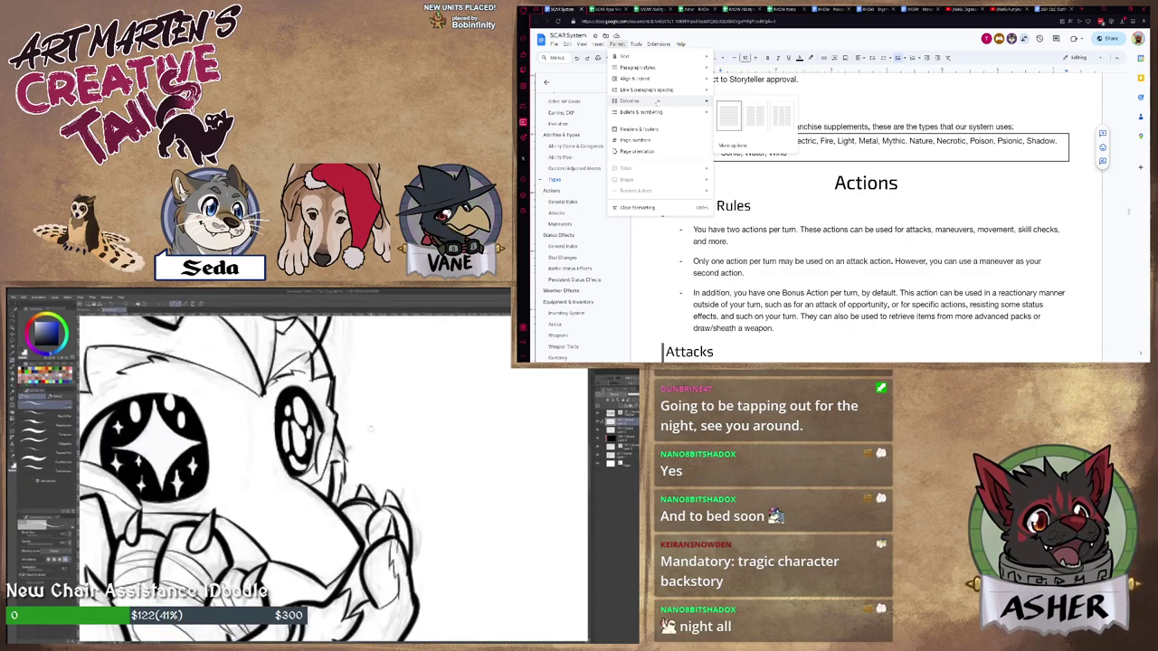
pyautogui.click(13, 384)
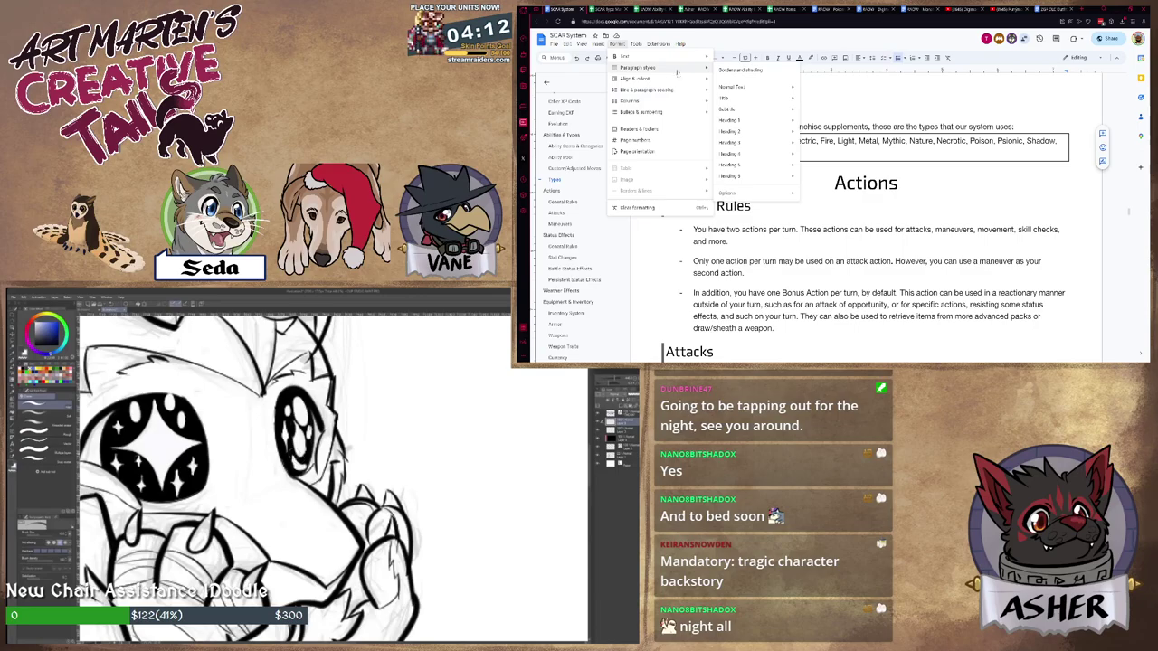
# Remove the border from the list of types in the SCAR System document.
pyautogui.click(722, 72)
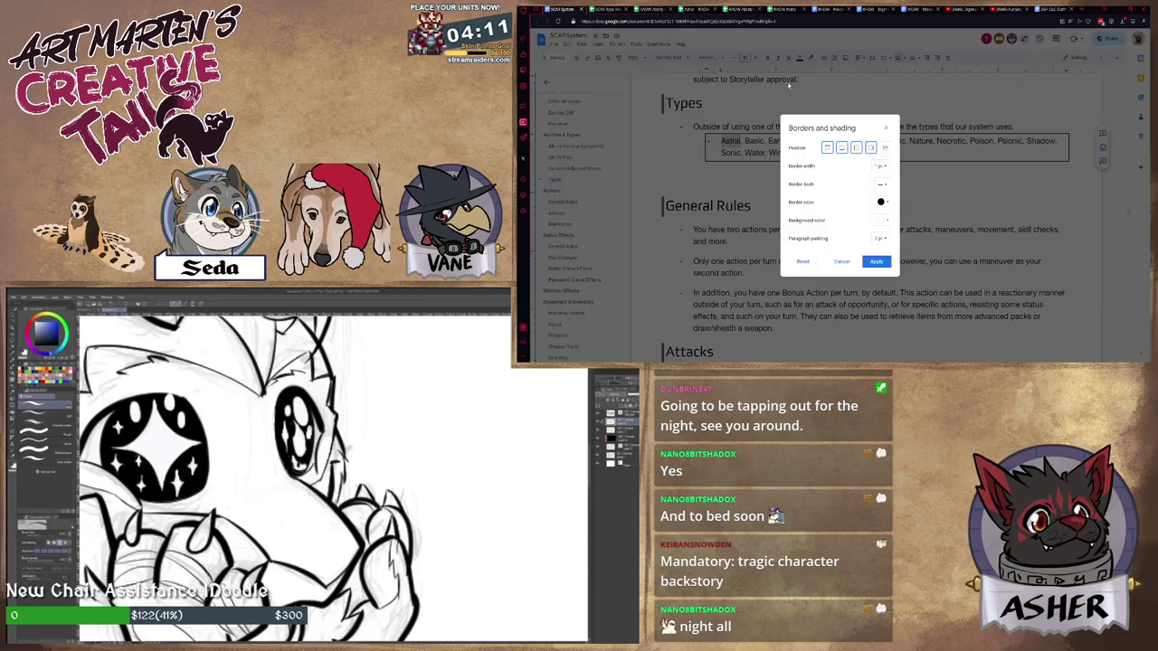
pyautogui.click(842, 150)
pyautogui.click(856, 150)
pyautogui.click(871, 149)
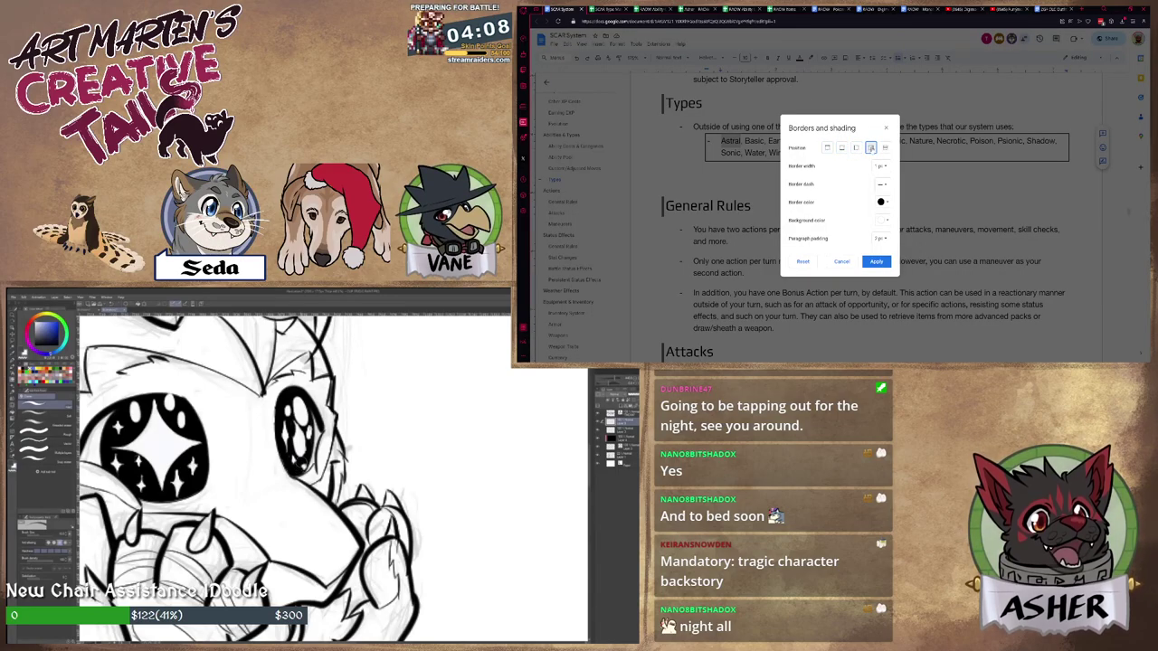
pyautogui.click(869, 263)
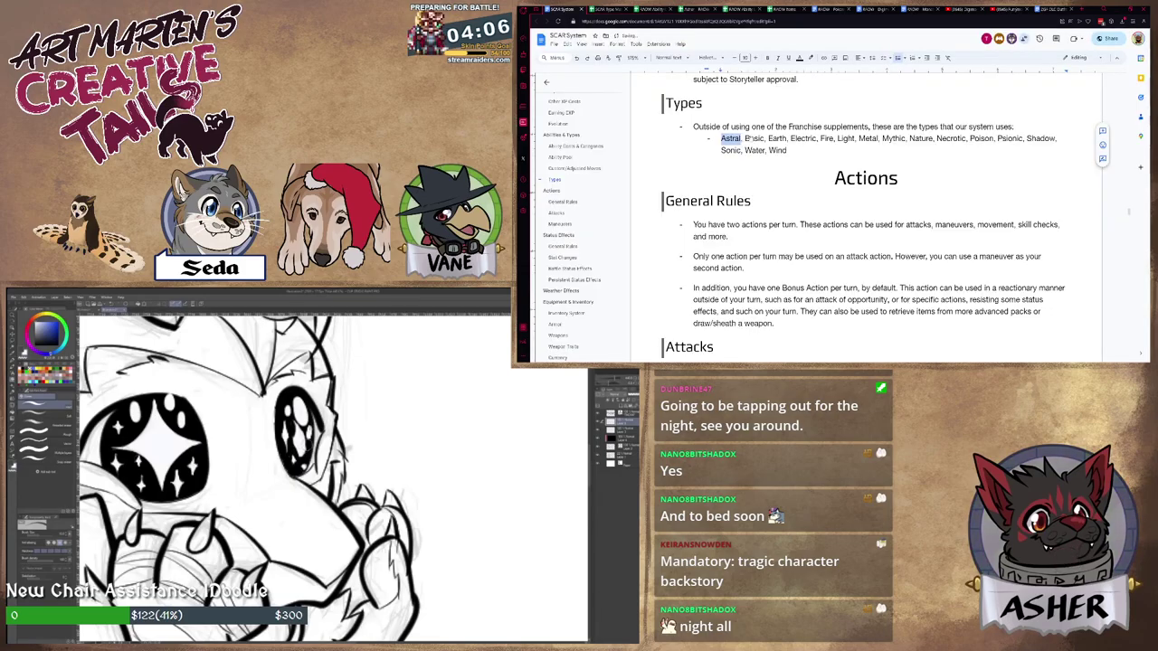
# Go to the To Do List section at the end of the document and look through its items.
pyautogui.scroll(-5, 600, 290)
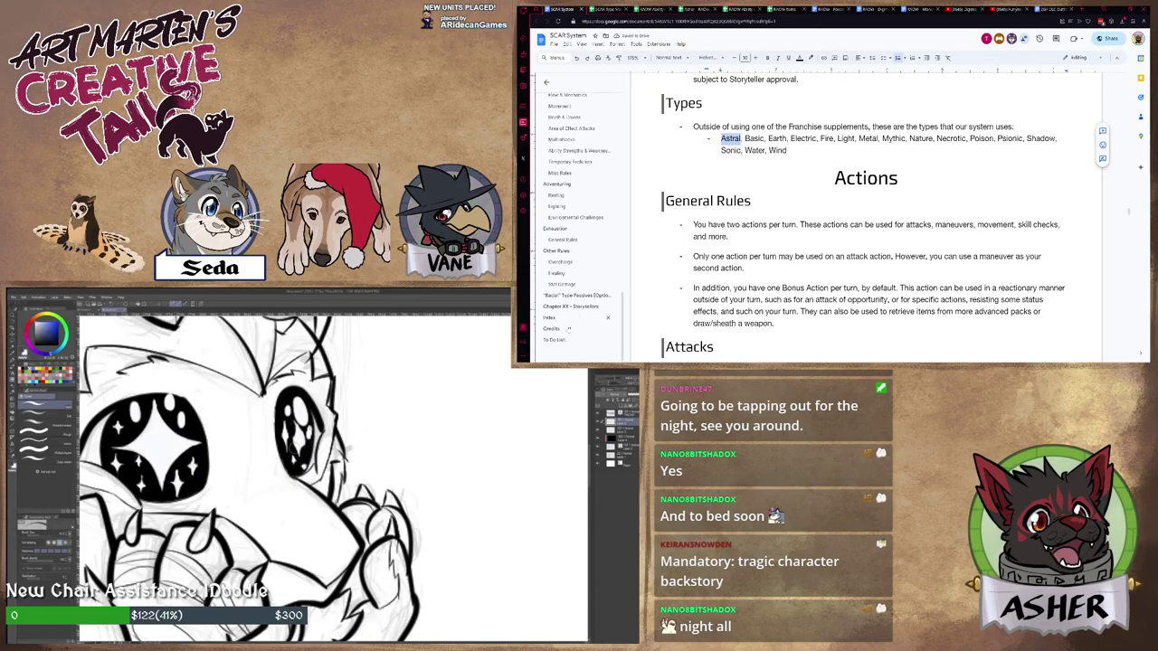
pyautogui.click(555, 340)
pyautogui.scroll(-10, 763, 274)
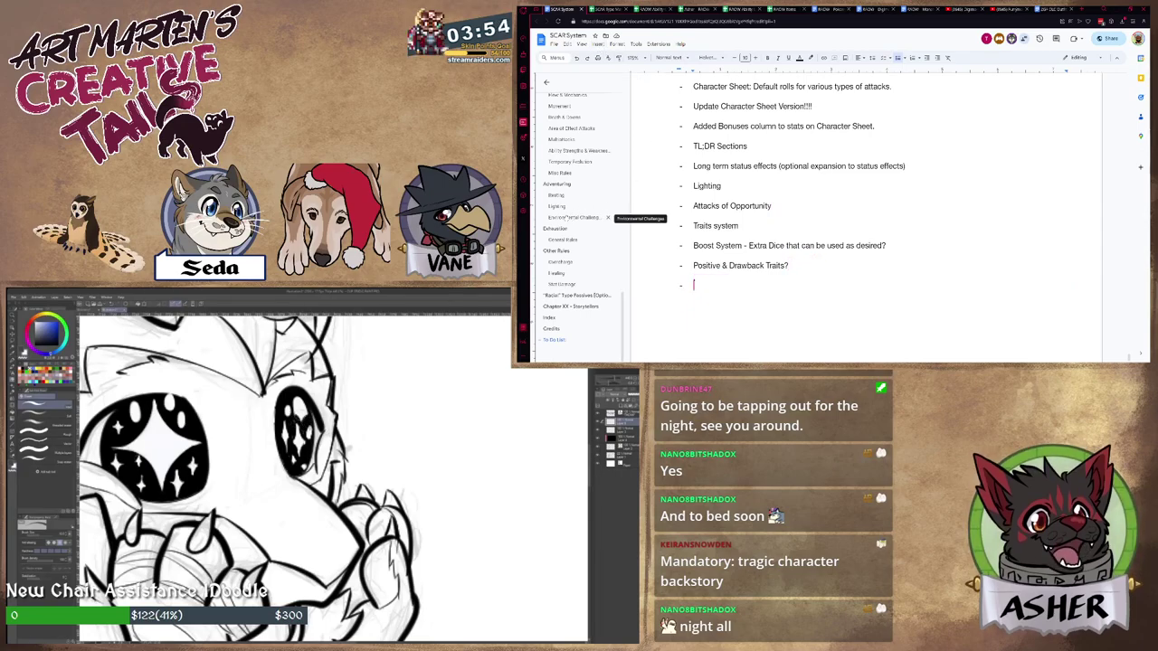
pyautogui.scroll(5, 585, 265)
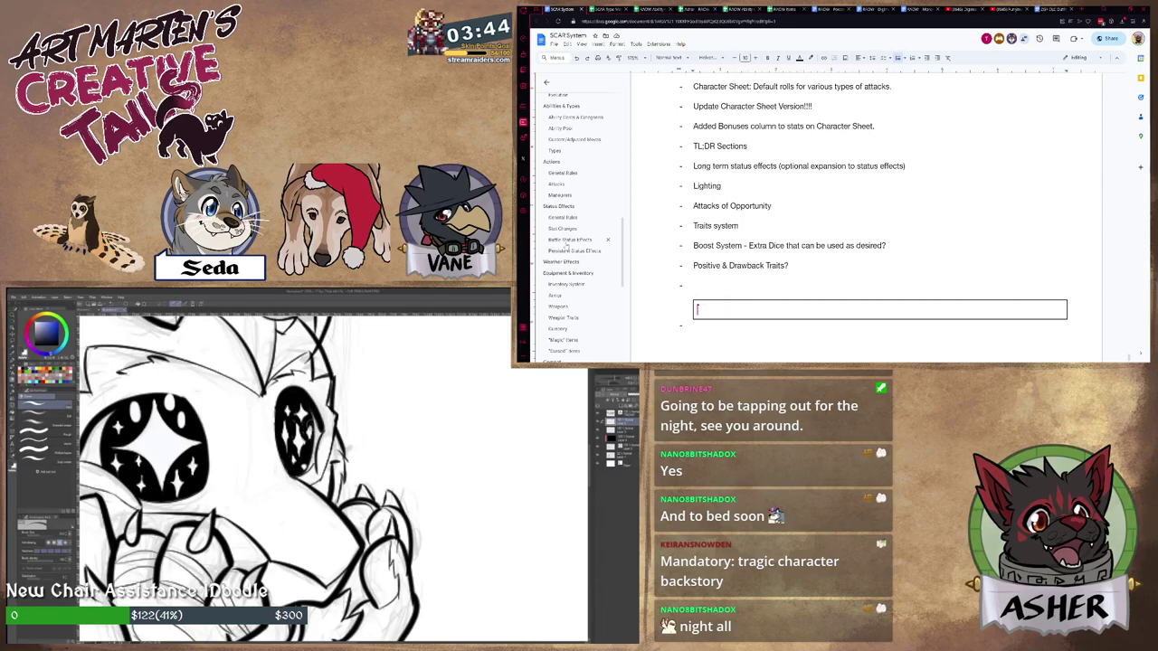
# Add fine white speckles to the black areas of the character's eyes in the drawing with a spray-type brush.
pyautogui.hotkey('ctrl', '-')
pyautogui.hotkey('ctrl', '-')
pyautogui.hotkey('ctrl', '-')
pyautogui.hotkey('ctrl', '-')
pyautogui.hotkey('ctrl', '-')
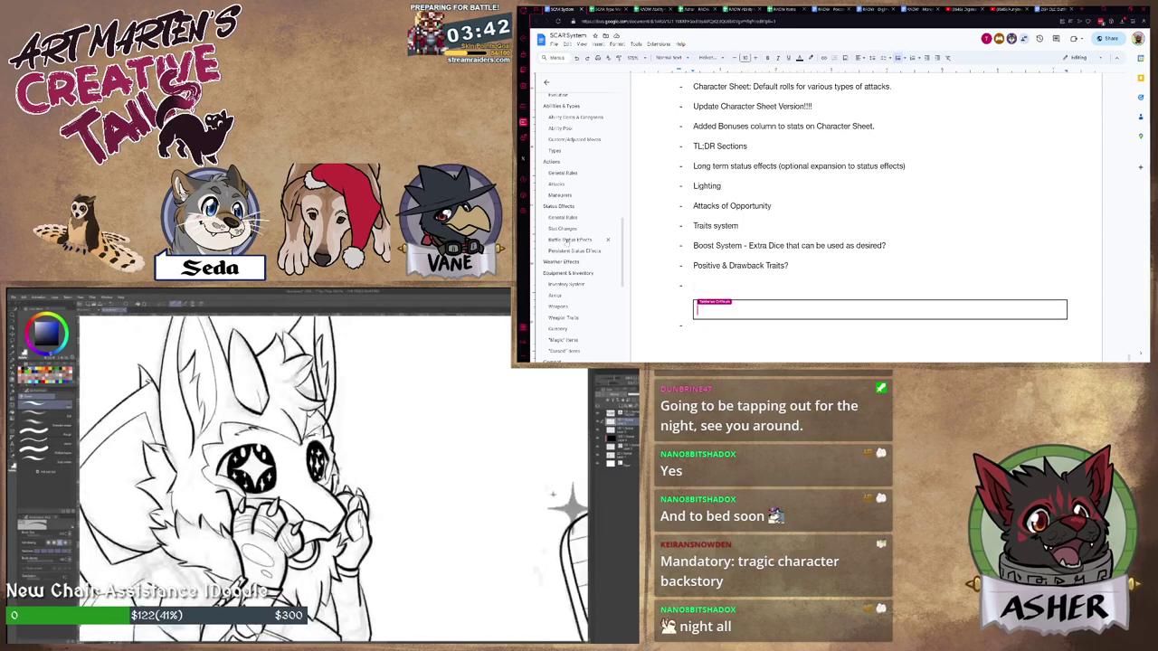
pyautogui.hotkey('ctrl', '+')
pyautogui.hotkey('ctrl', '+')
pyautogui.hotkey('ctrl', '+')
pyautogui.hotkey('ctrl', '+')
pyautogui.hotkey('ctrl', '+')
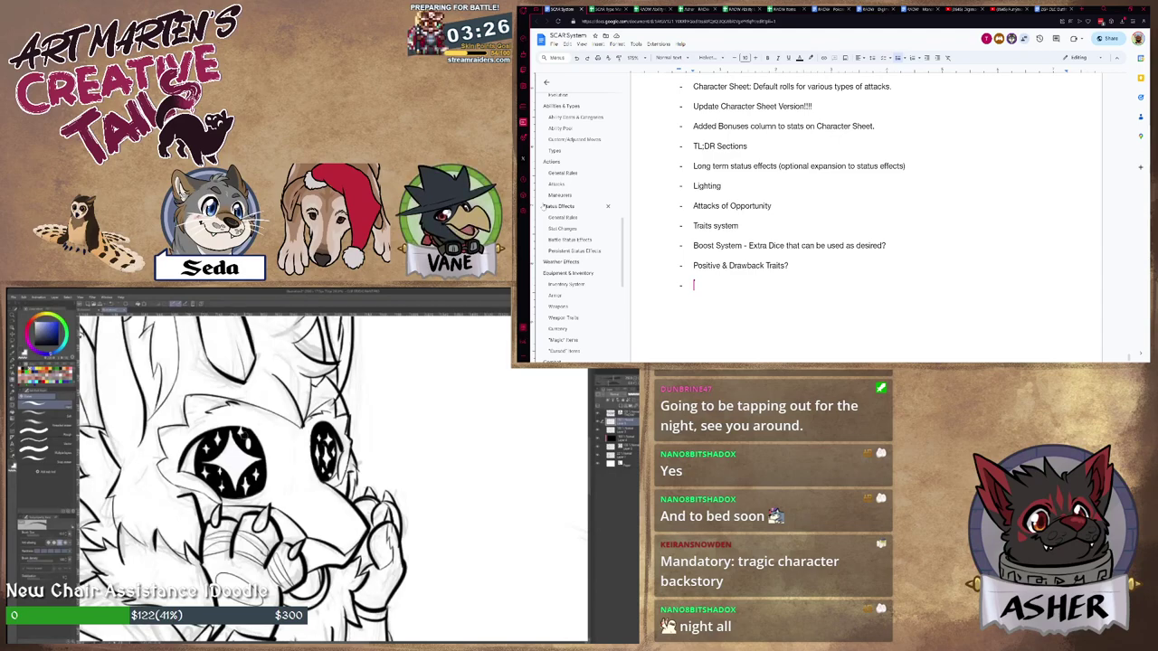
pyautogui.scroll(5, 579, 226)
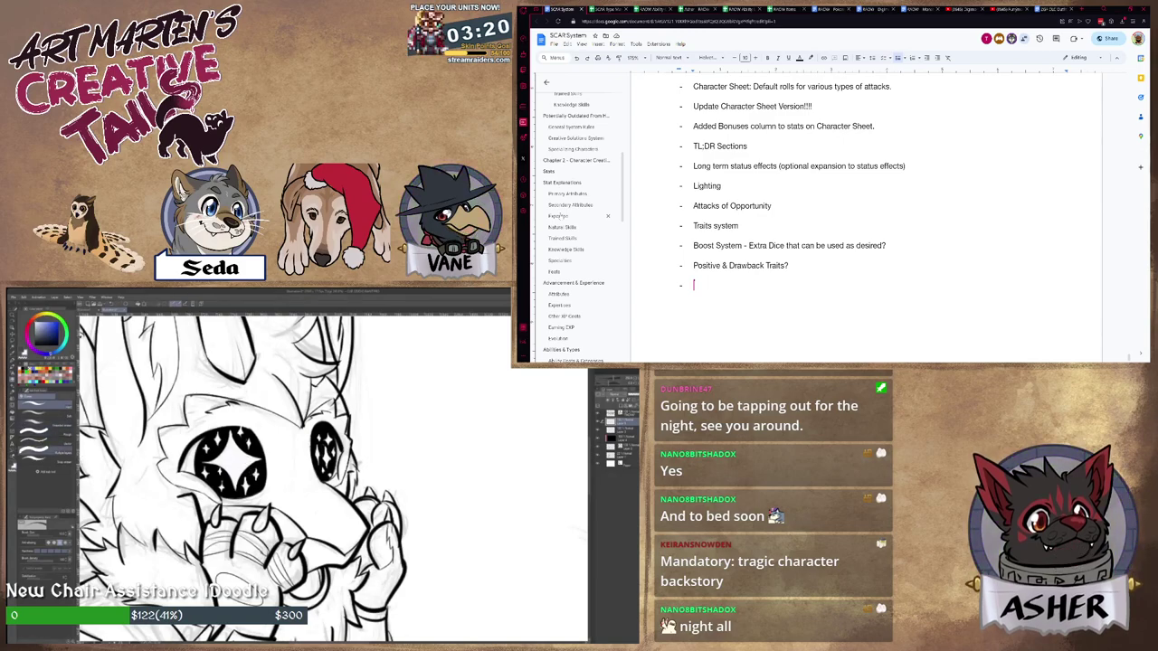
pyautogui.click(13, 386)
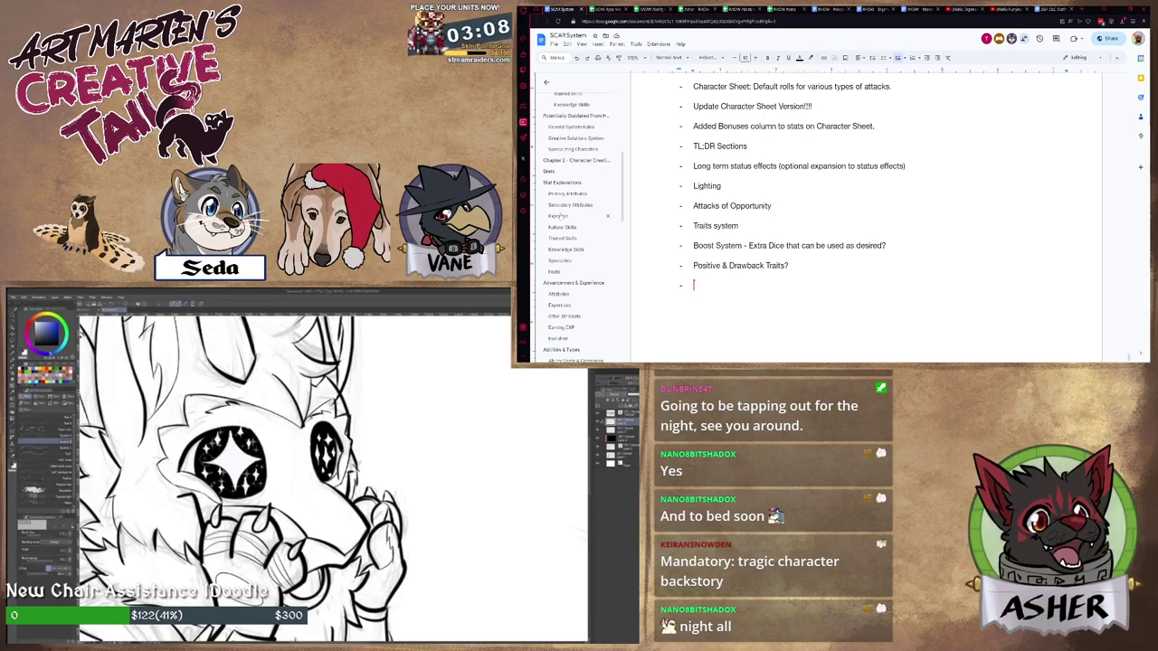
# Switch to the SCAR Type Matches spreadsheet and inspect the formatting of the Earth and Astral sample cells in column I.
pyautogui.click(604, 9)
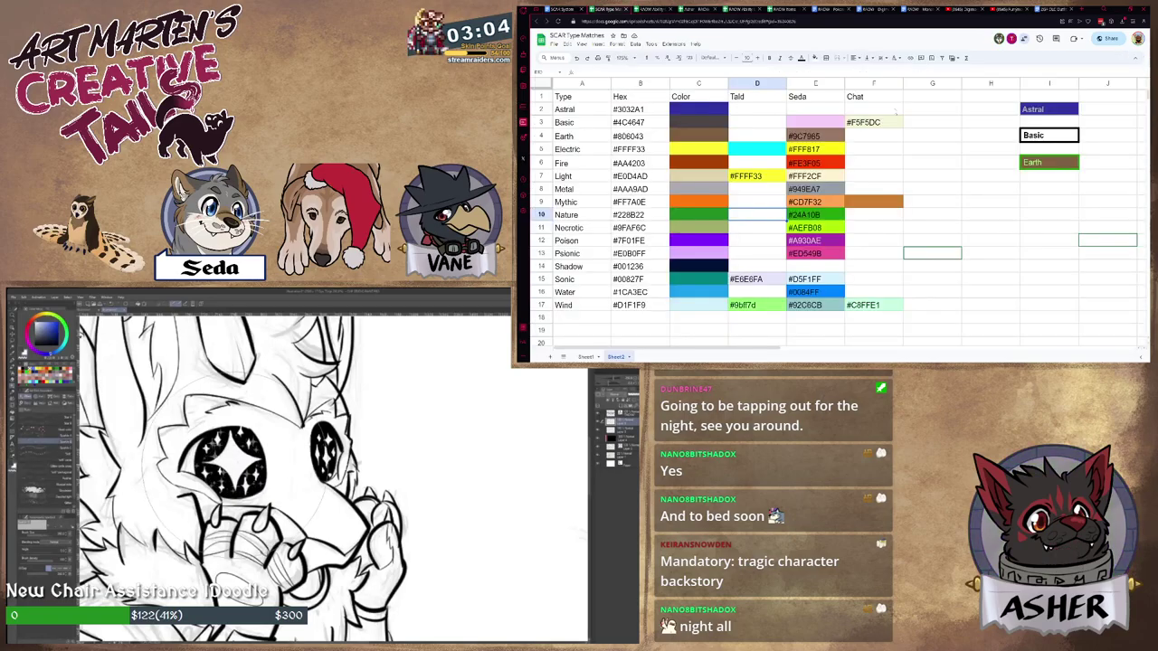
pyautogui.click(1056, 162)
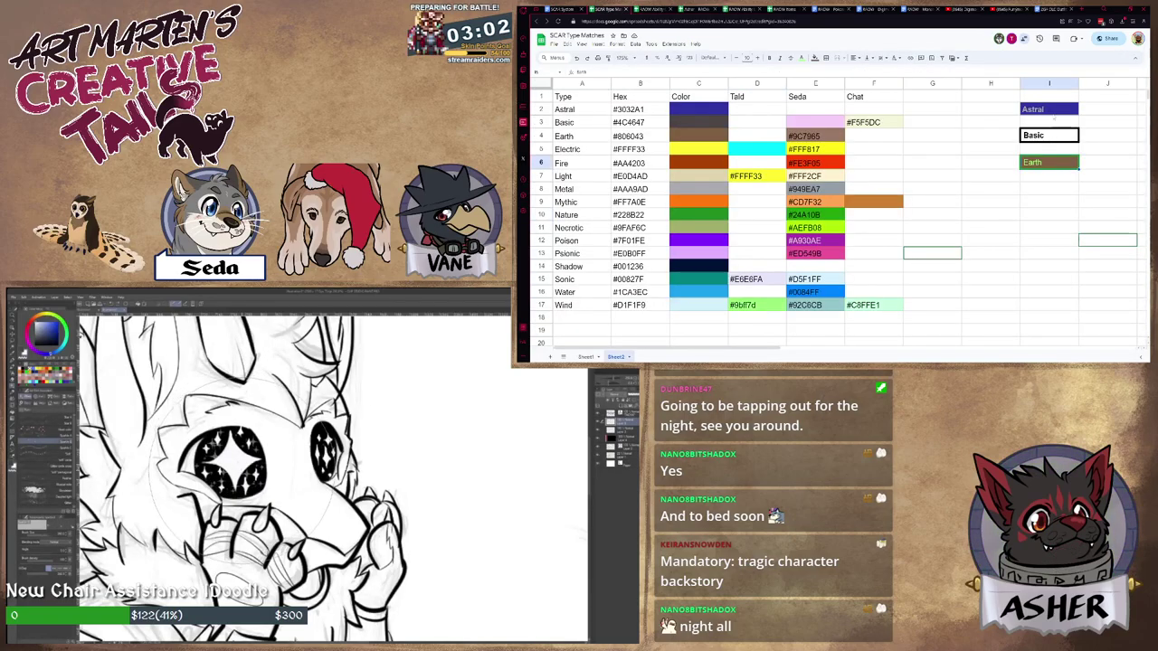
pyautogui.click(1056, 108)
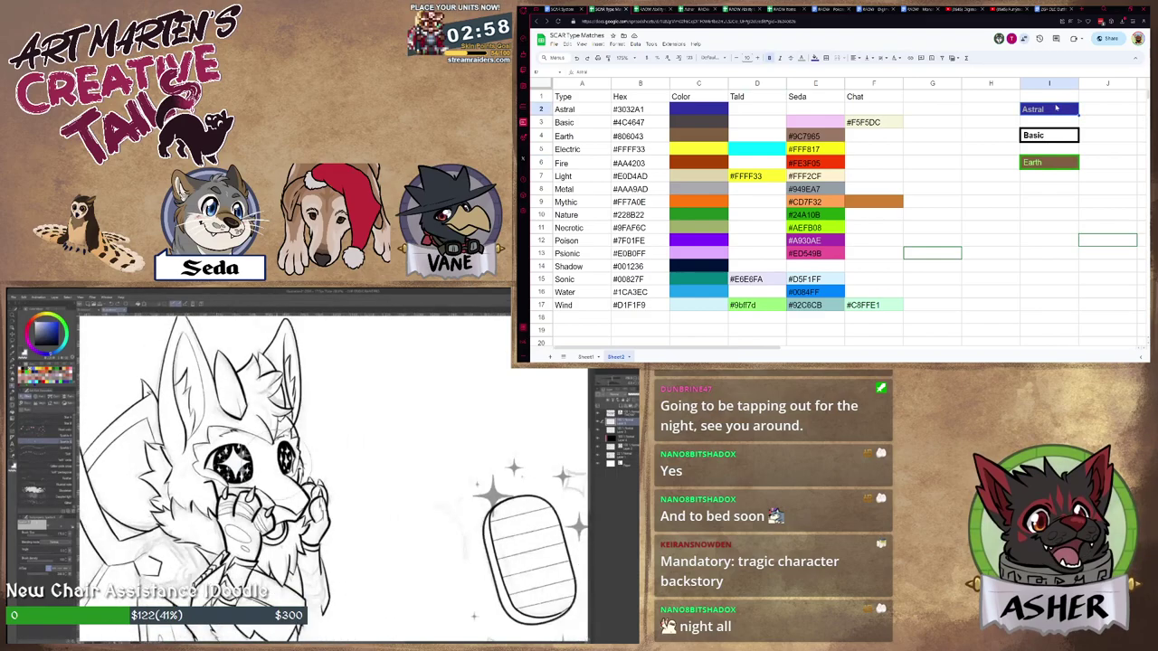
pyautogui.click(1048, 162)
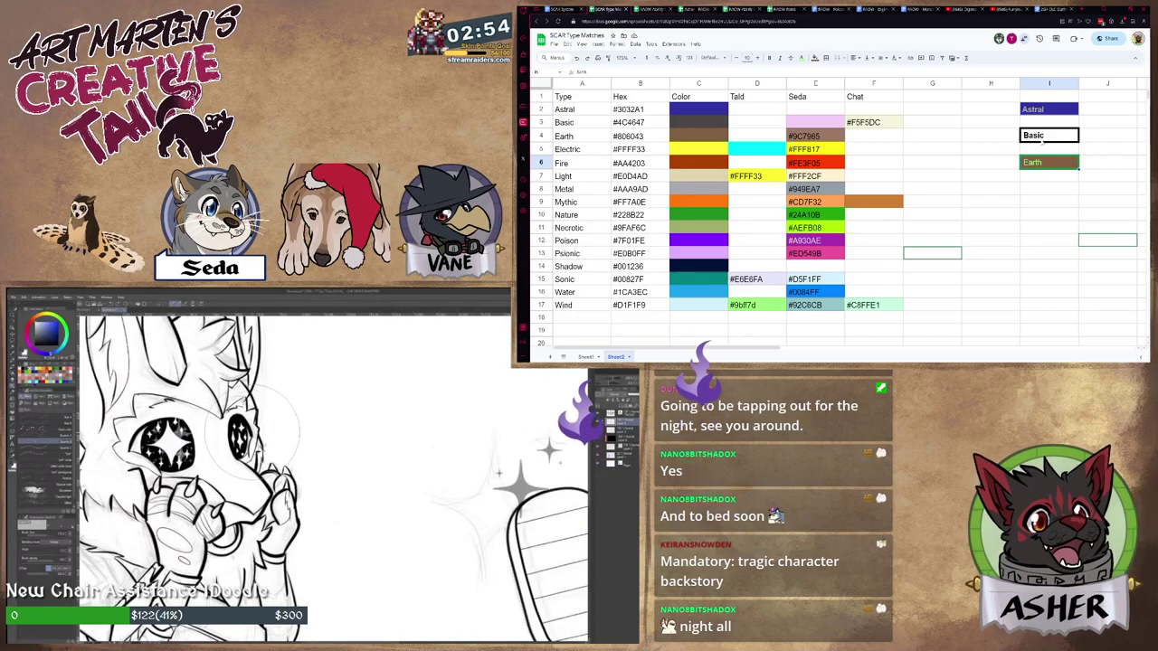
pyautogui.click(1045, 187)
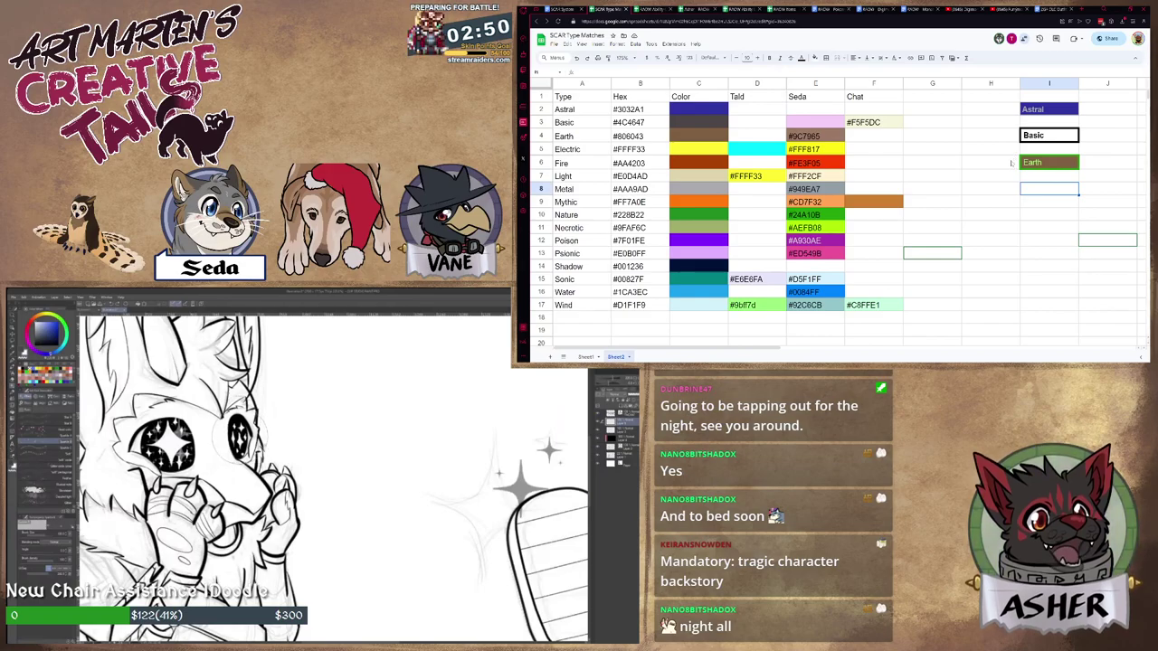
# Redo the fine white speckles in the black area of the large character's second eye with the spray-type brush.
pyautogui.press('e')
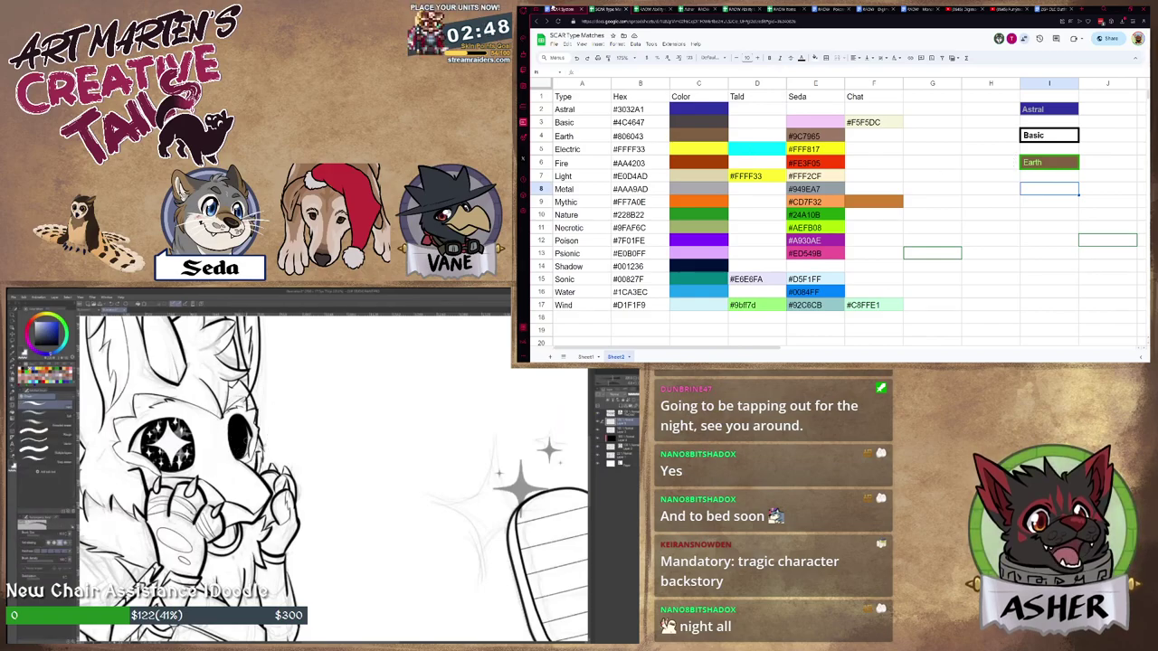
pyautogui.press('b')
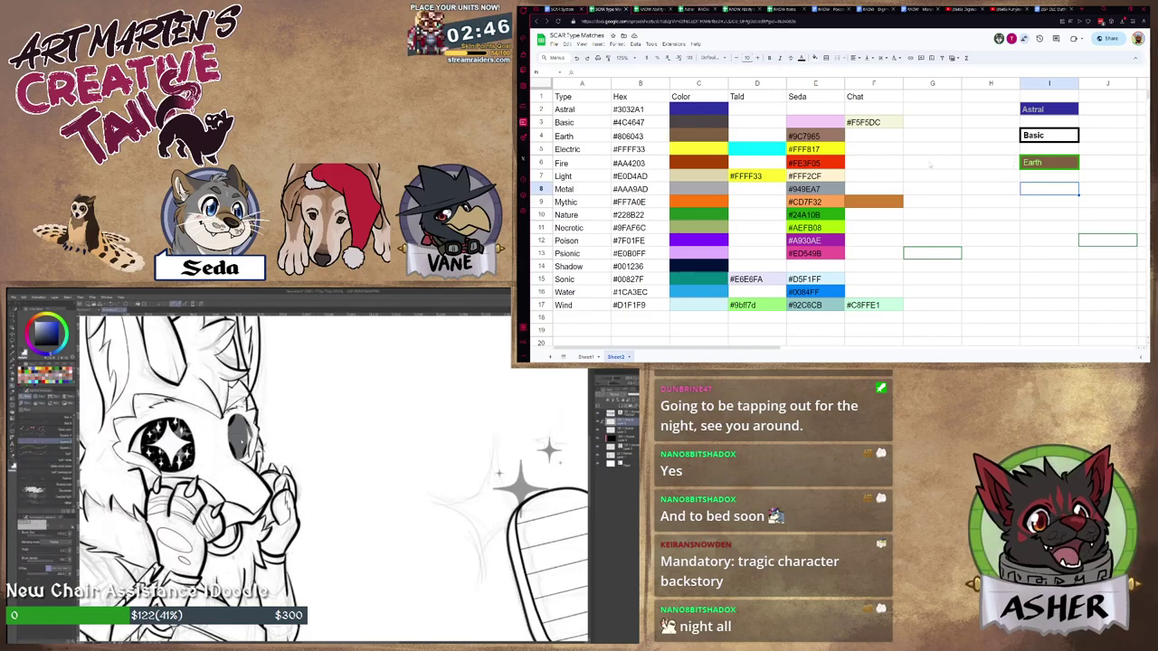
pyautogui.click(1044, 162)
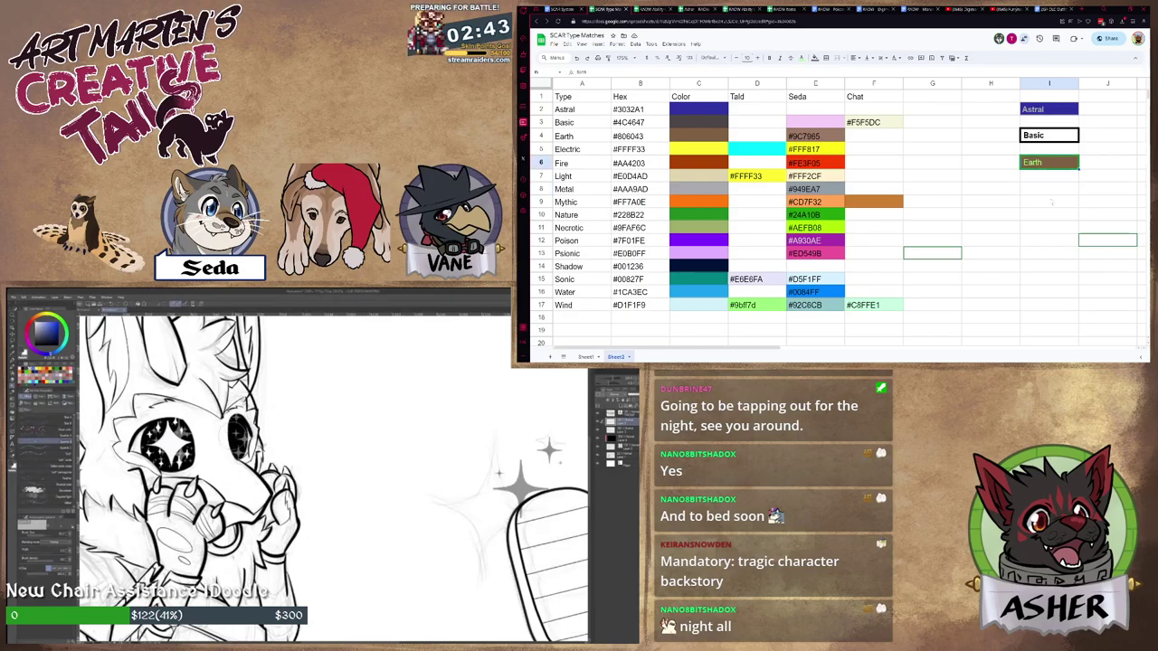
pyautogui.click(947, 179)
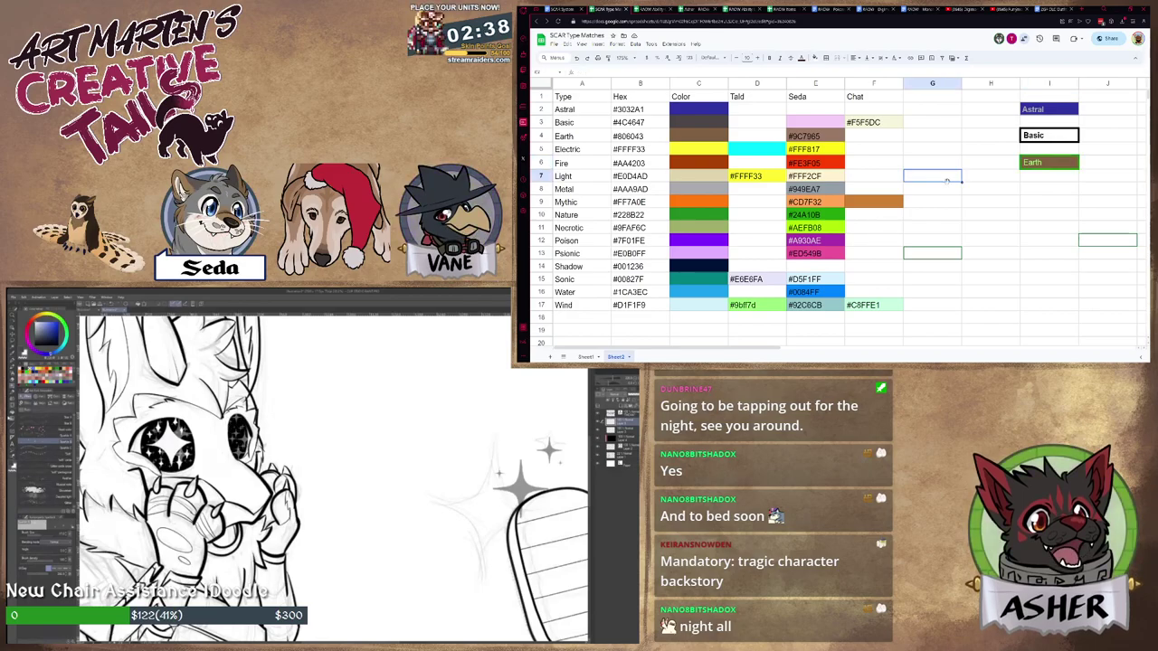
# Clear the hex code text from the Earth cell in the Seda column of the type colour sheet.
pyautogui.press('m')
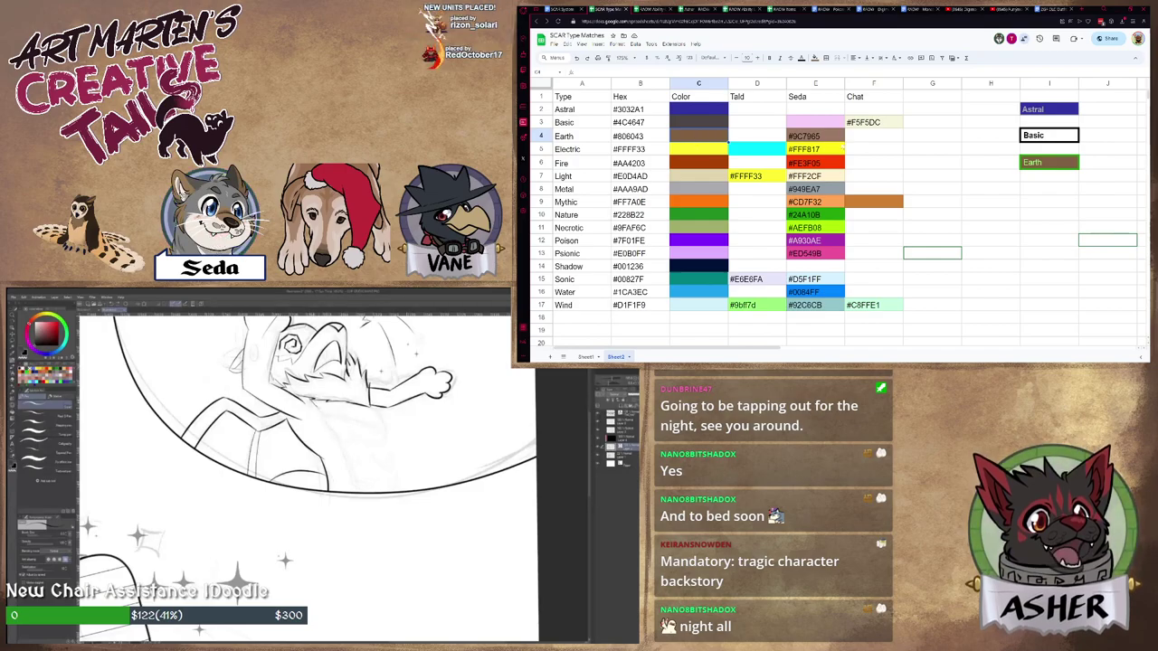
pyautogui.click(842, 141)
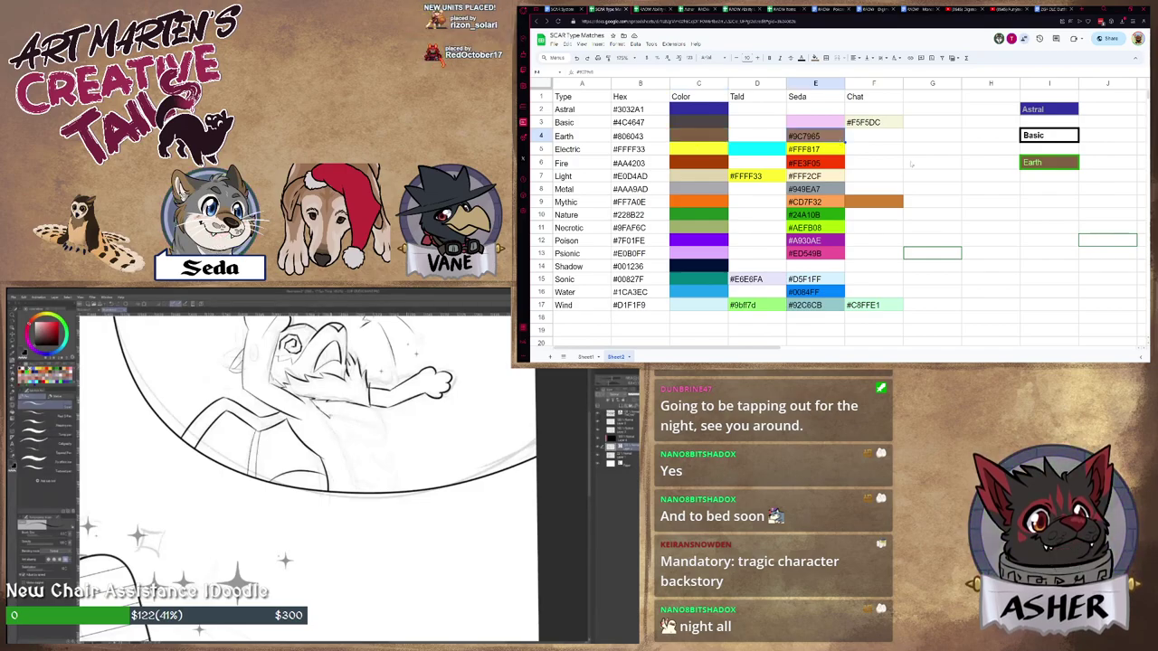
pyautogui.click(880, 150)
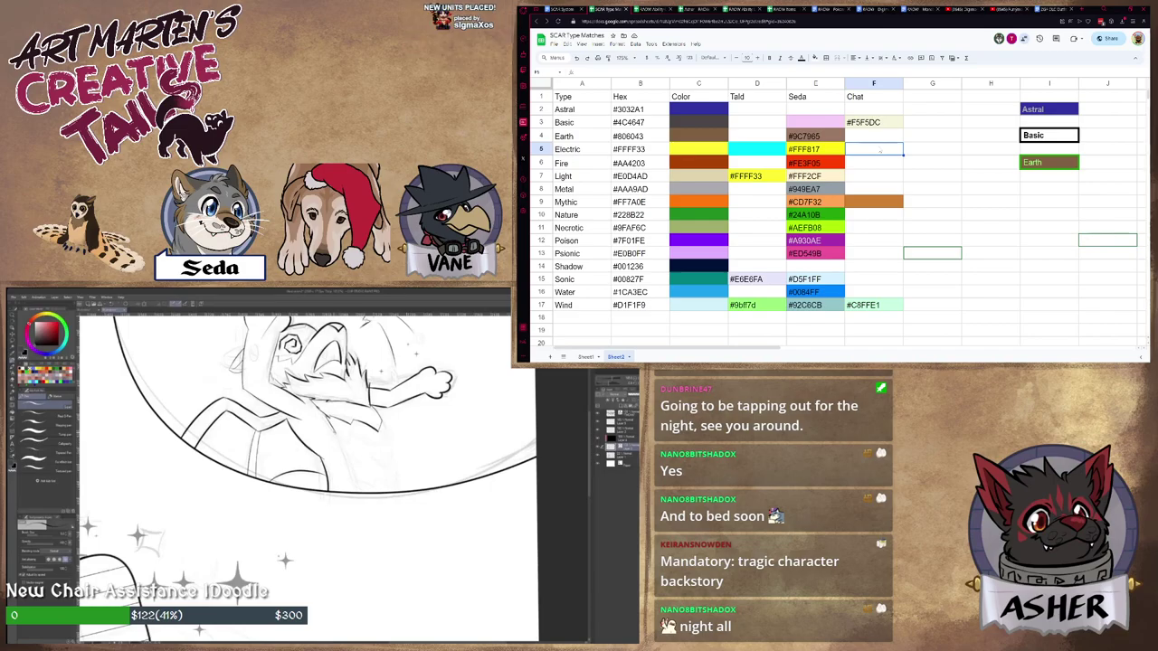
pyautogui.click(834, 133)
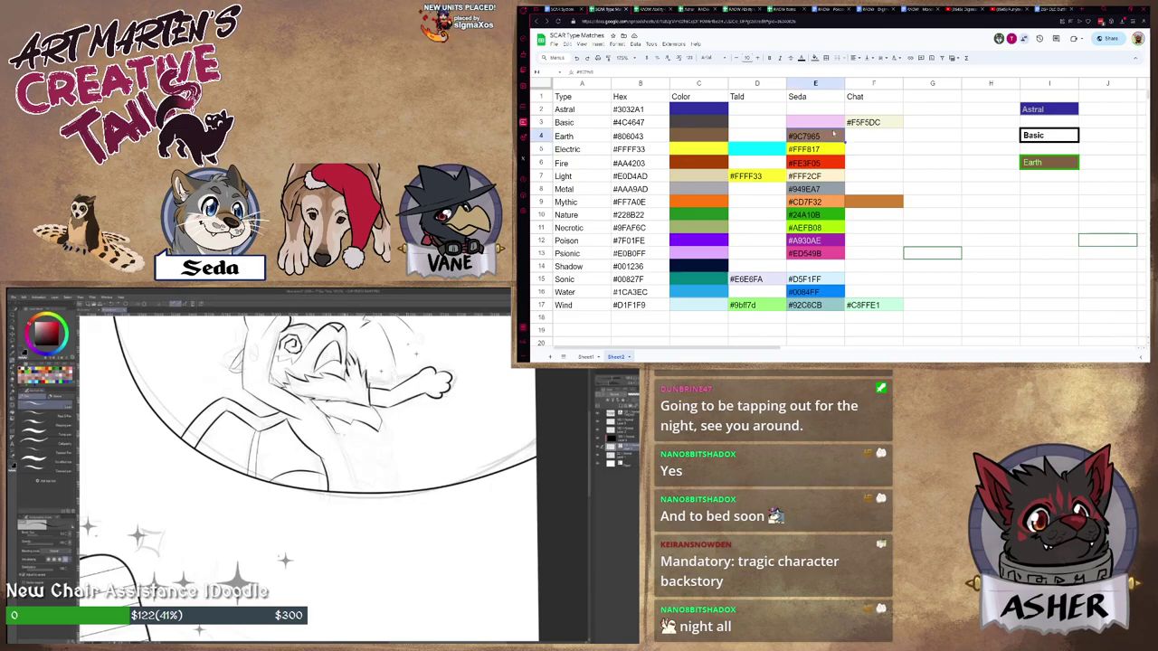
pyautogui.press('Delete')
pyautogui.click(865, 152)
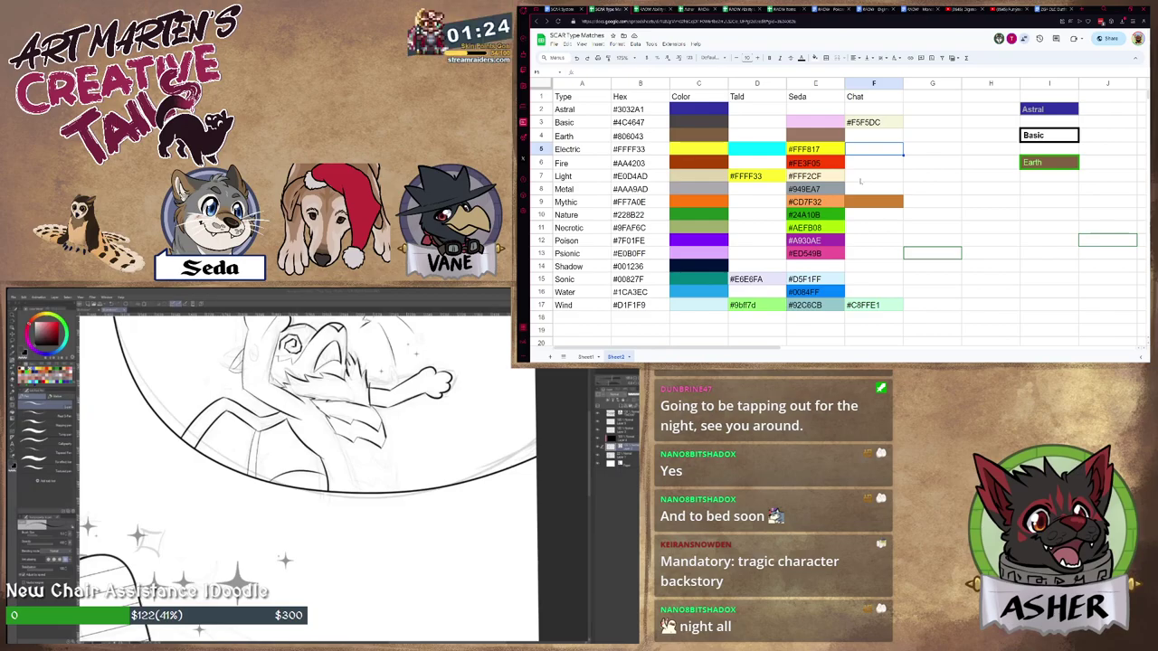
# Ink the layered belly plates and lower torso of the small character in the circular inset.
pyautogui.click(703, 151)
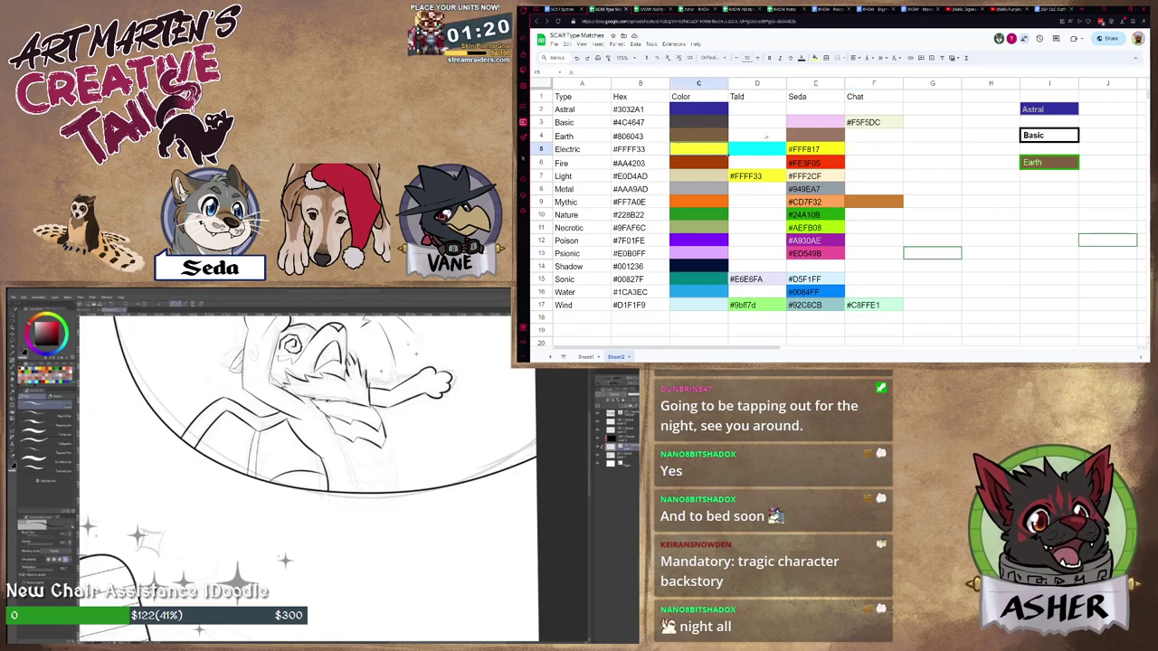
pyautogui.click(766, 135)
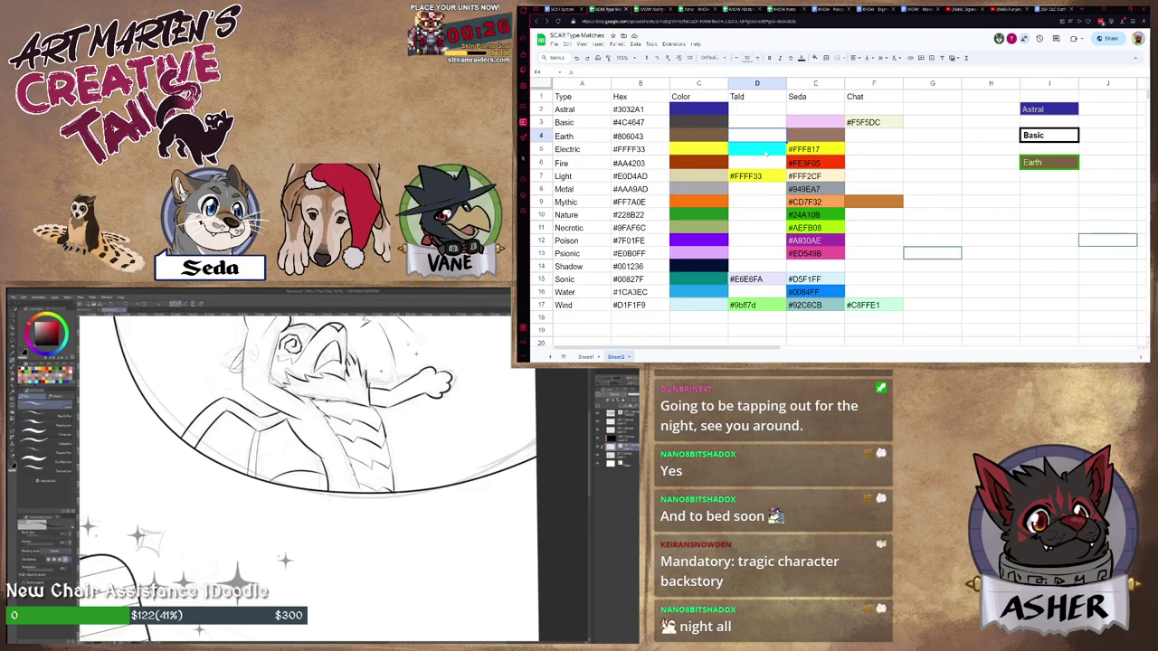
pyautogui.scroll(-3, 362, 452)
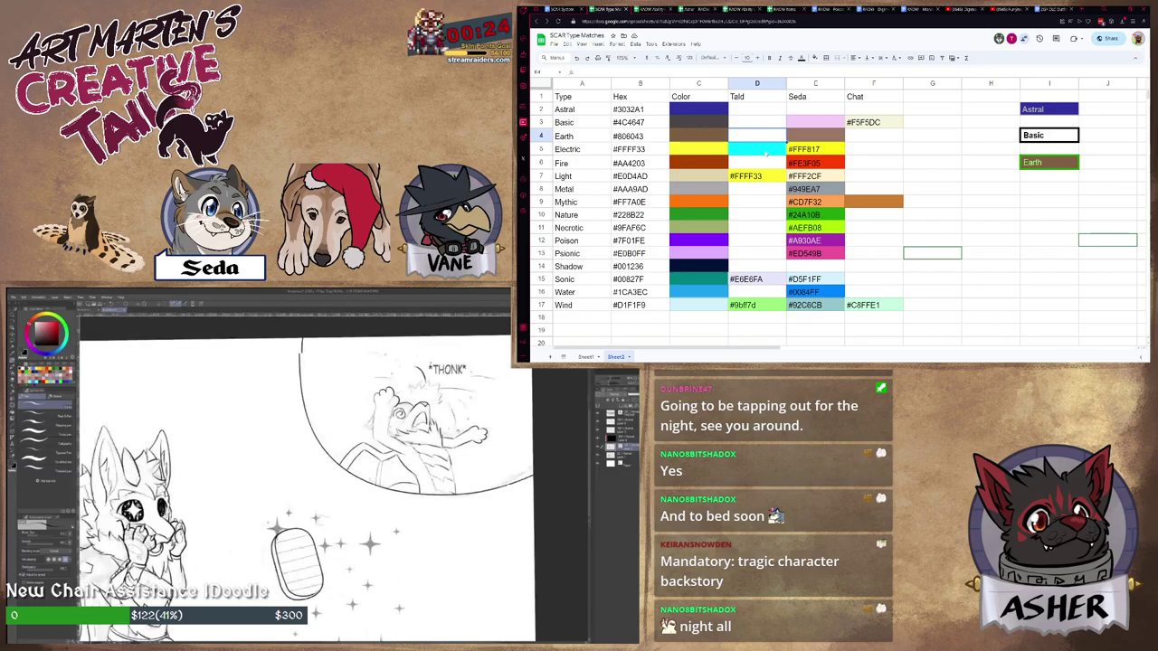
pyautogui.scroll(-2, 362, 452)
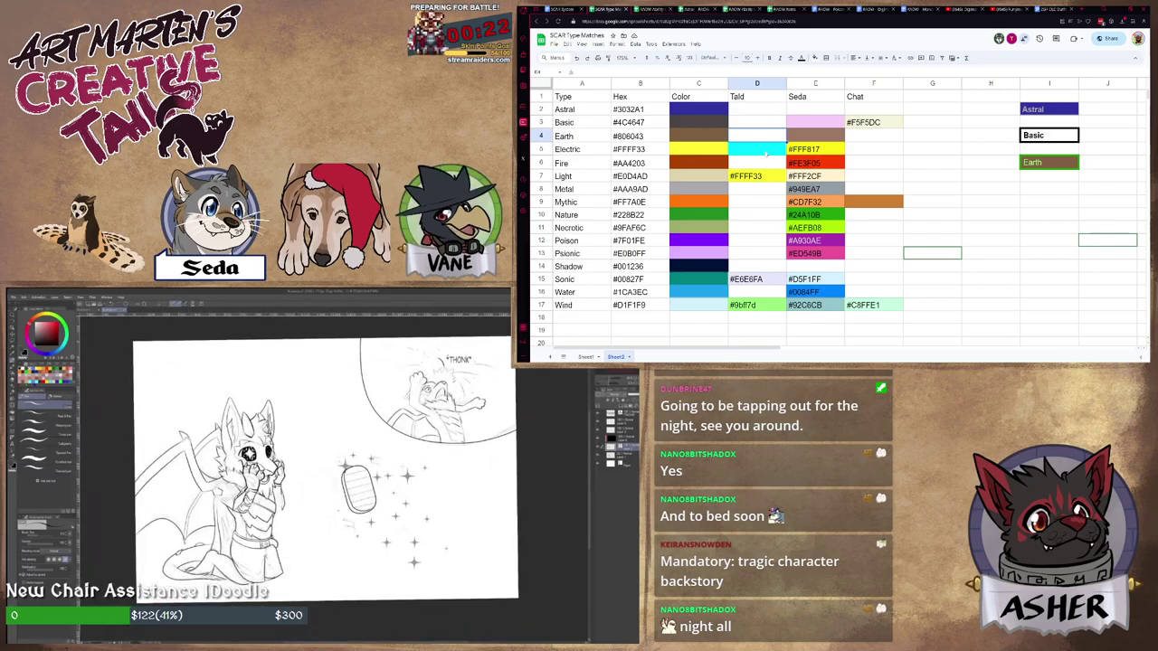
# Ink outlined four-pointed stars around the striped oblong object and check the text colour options for the Astral sample cell.
pyautogui.scroll(3, 307, 471)
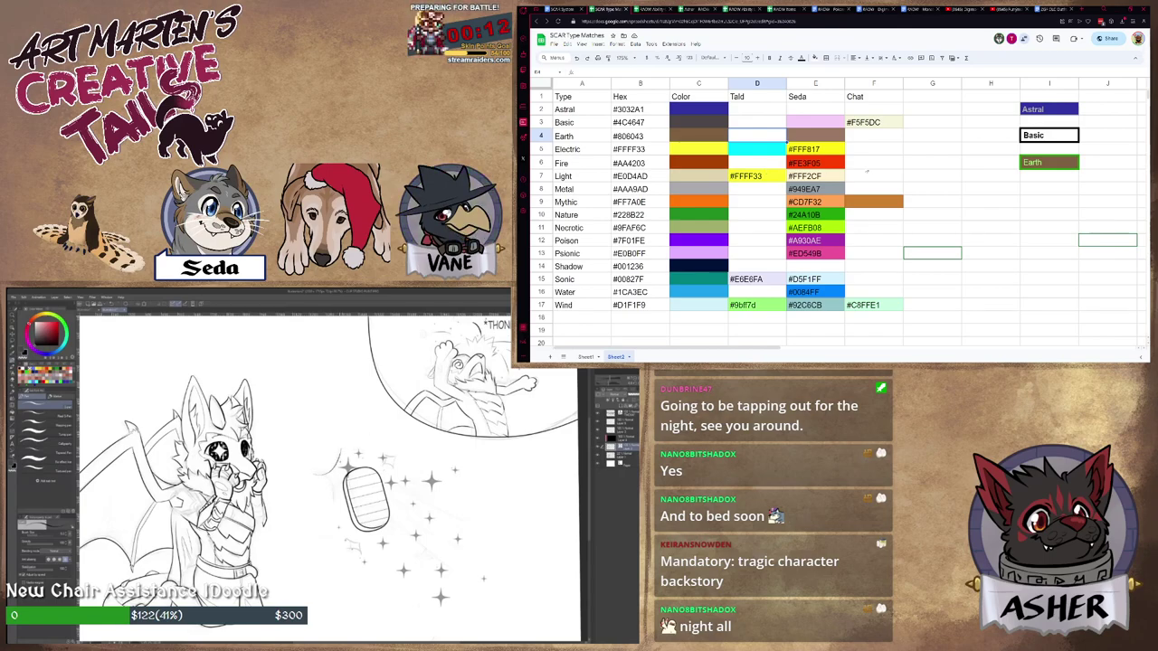
pyautogui.click(1040, 109)
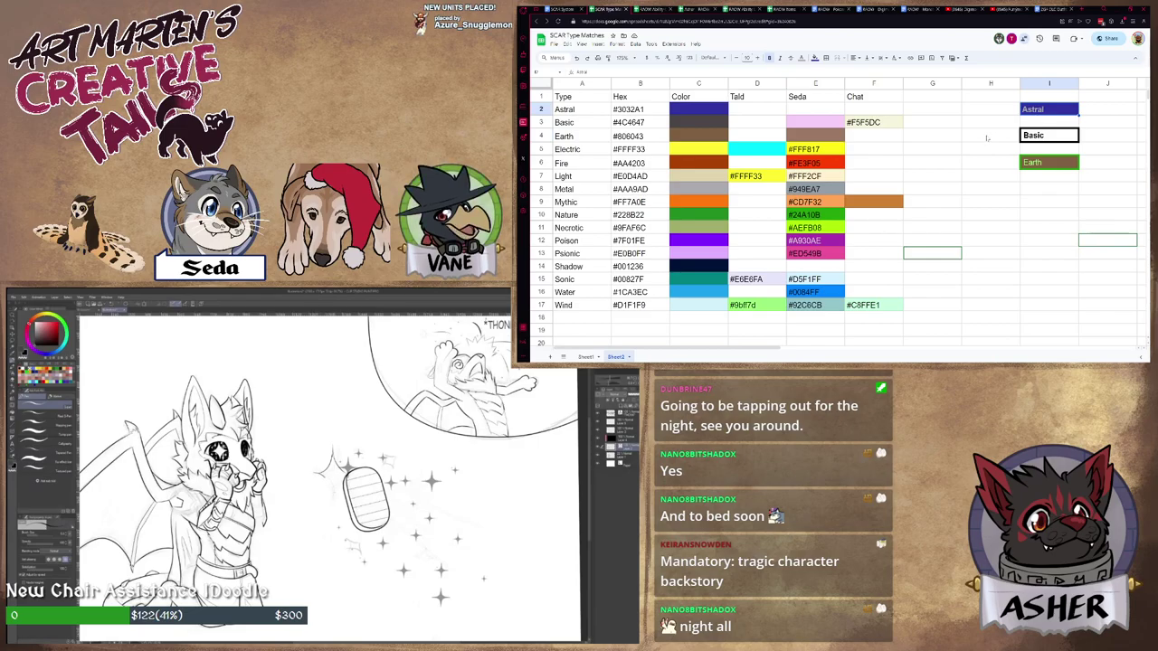
pyautogui.click(802, 58)
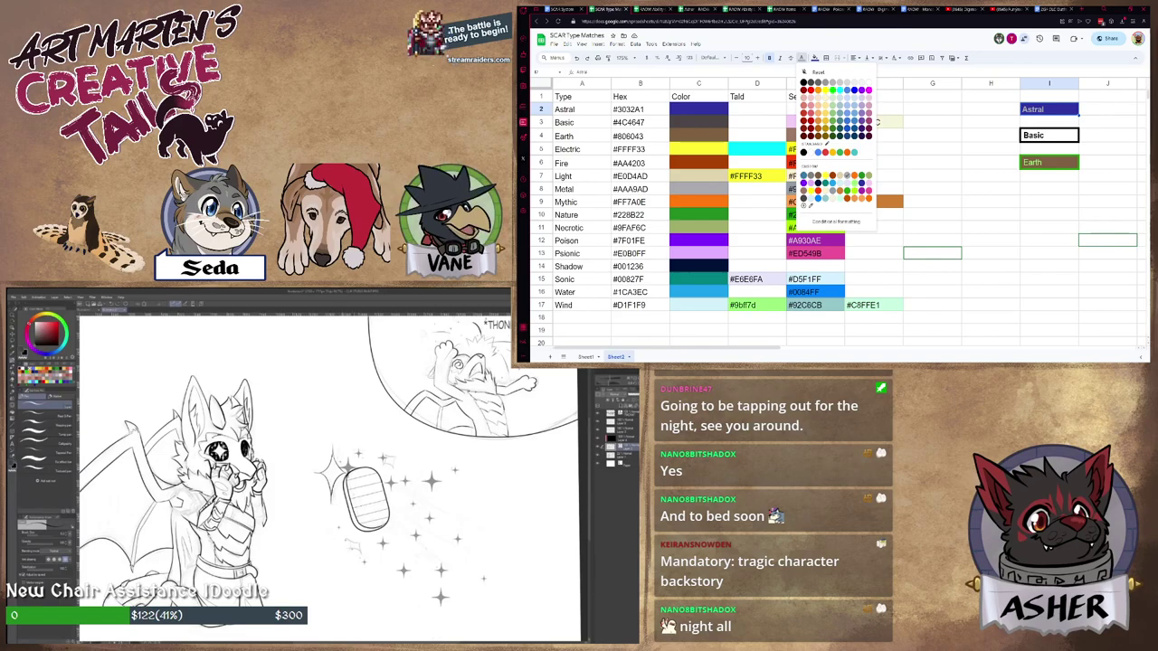
pyautogui.press('Escape')
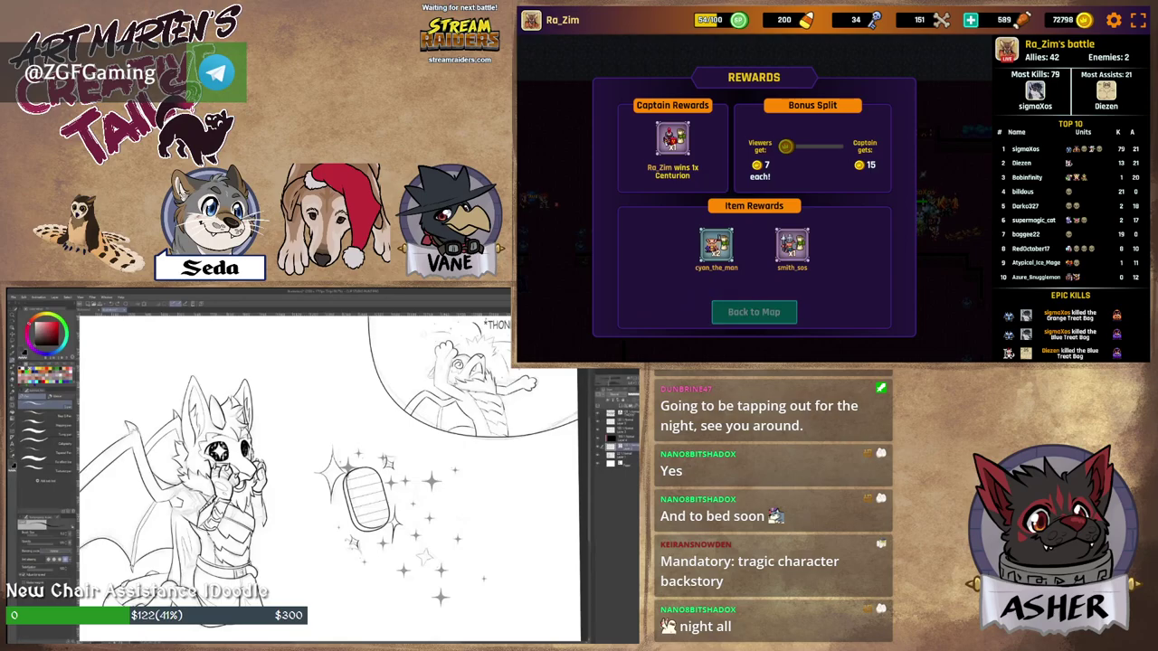
# Switch to Stream Raiders, start the Cemetery Square battle and place a captain unit beside the central square of the battlefield.
pyautogui.scroll(-1, 479, 370)
pyautogui.click(598, 455)
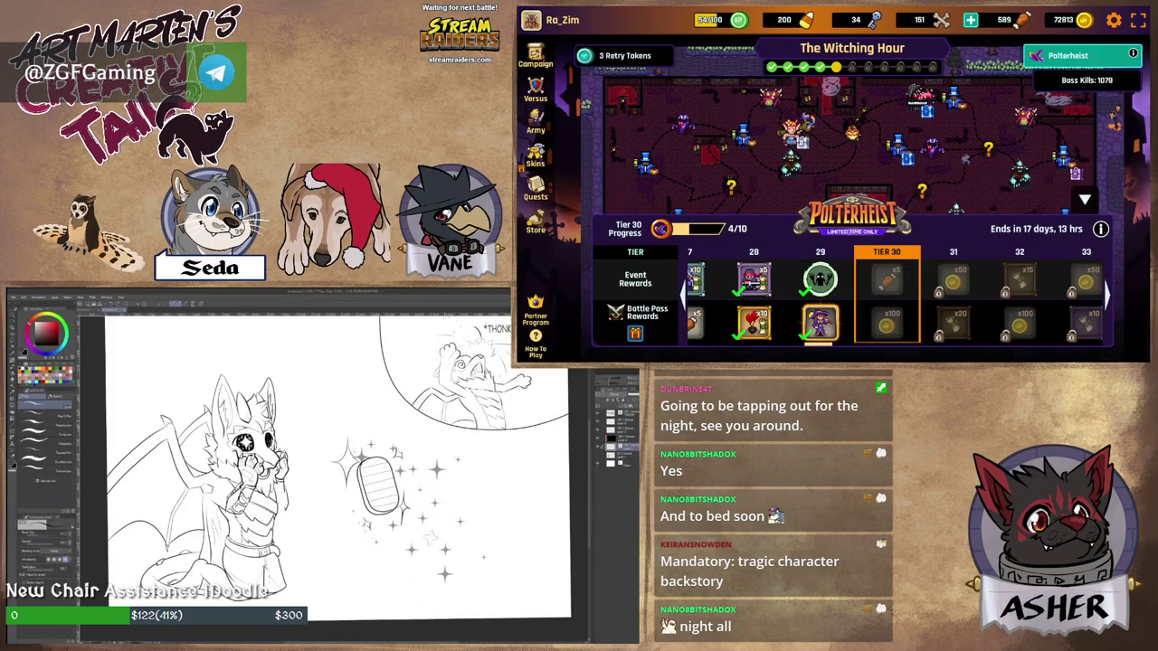
pyautogui.scroll(-1, 335, 362)
pyautogui.moveTo(371, 470)
pyautogui.mouseDown()
pyautogui.moveTo(398, 457)
pyautogui.moveTo(367, 446)
pyautogui.moveTo(324, 476)
pyautogui.mouseUp()
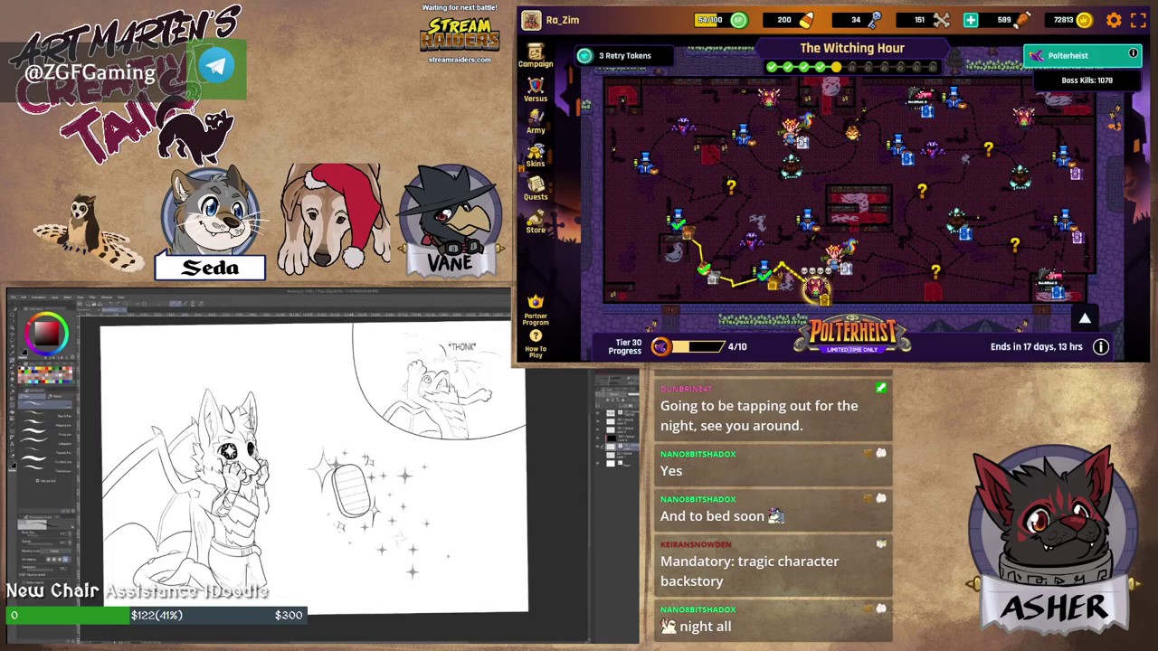
pyautogui.click(817, 288)
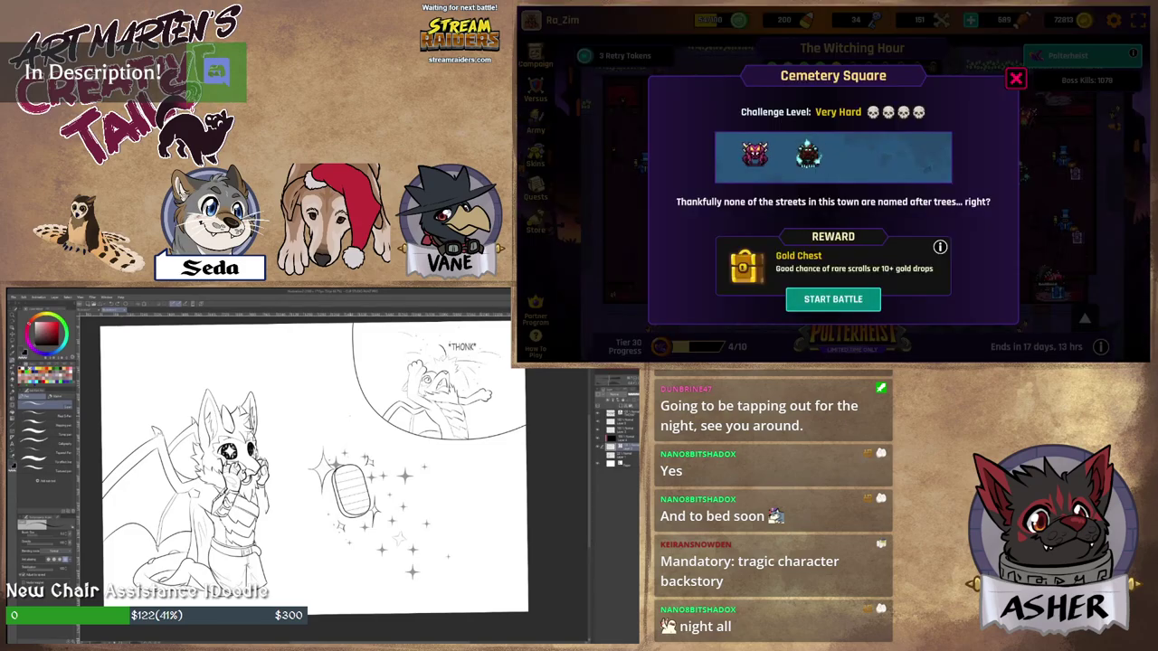
pyautogui.click(833, 300)
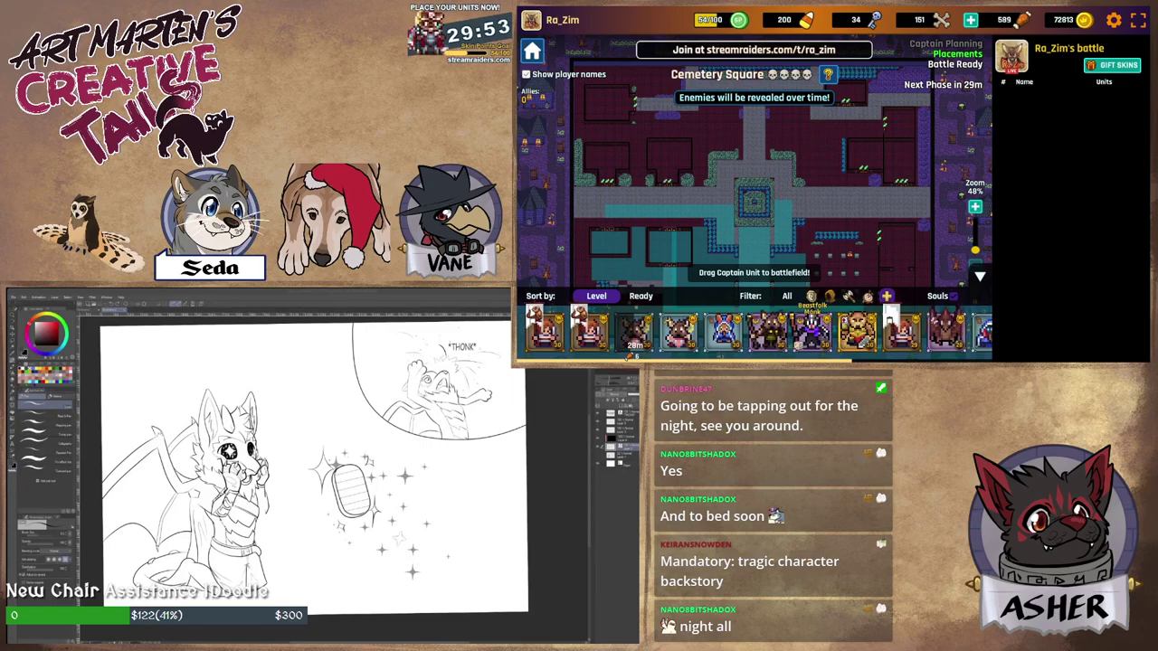
pyautogui.moveTo(768, 331); pyautogui.dragTo(784, 204)
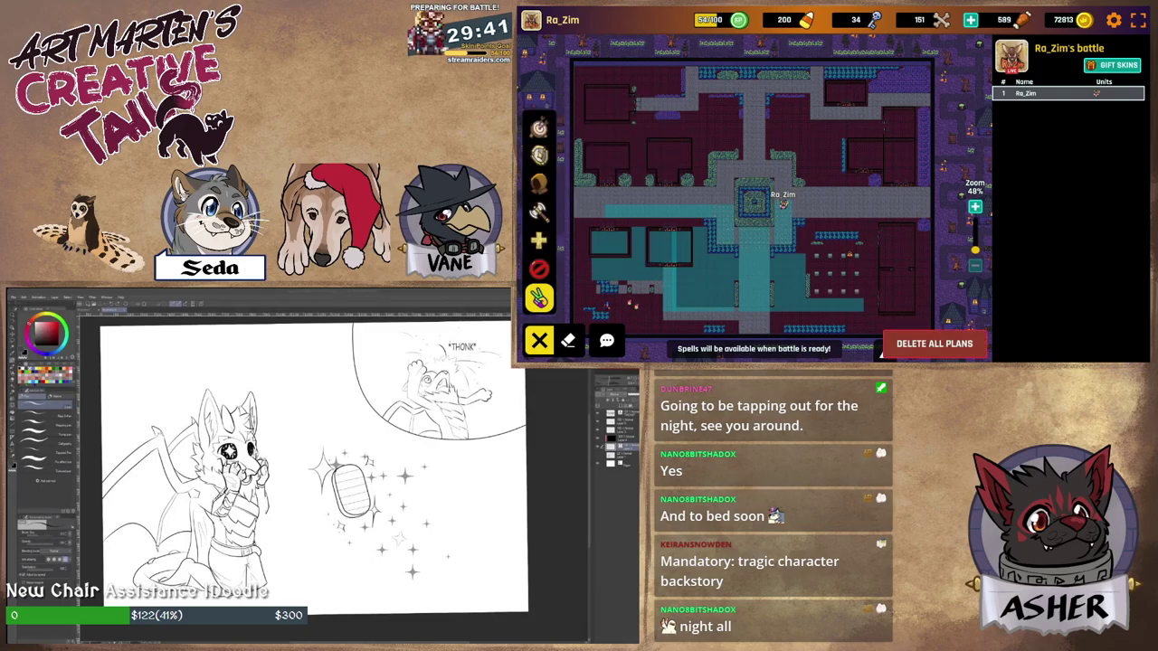
# Return to the SCAR System document and inspect the Astral Star Attack graphic at the end of the To Do List.
pyautogui.hotkey('alt', 'Tab')
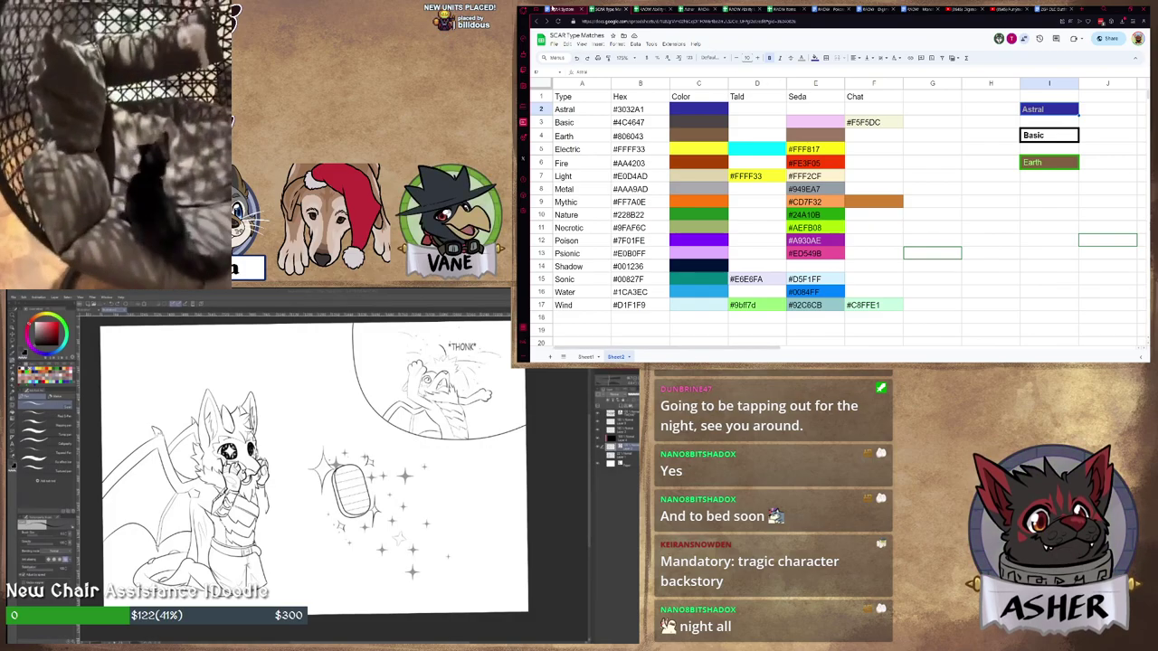
pyautogui.click(559, 8)
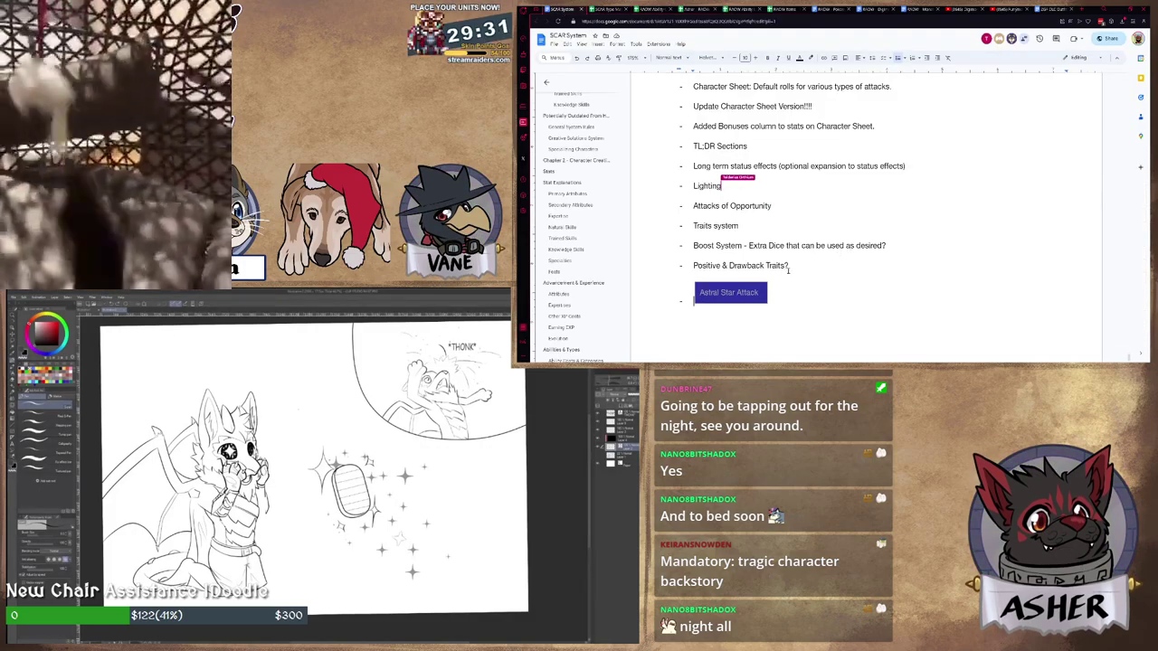
pyautogui.click(754, 289)
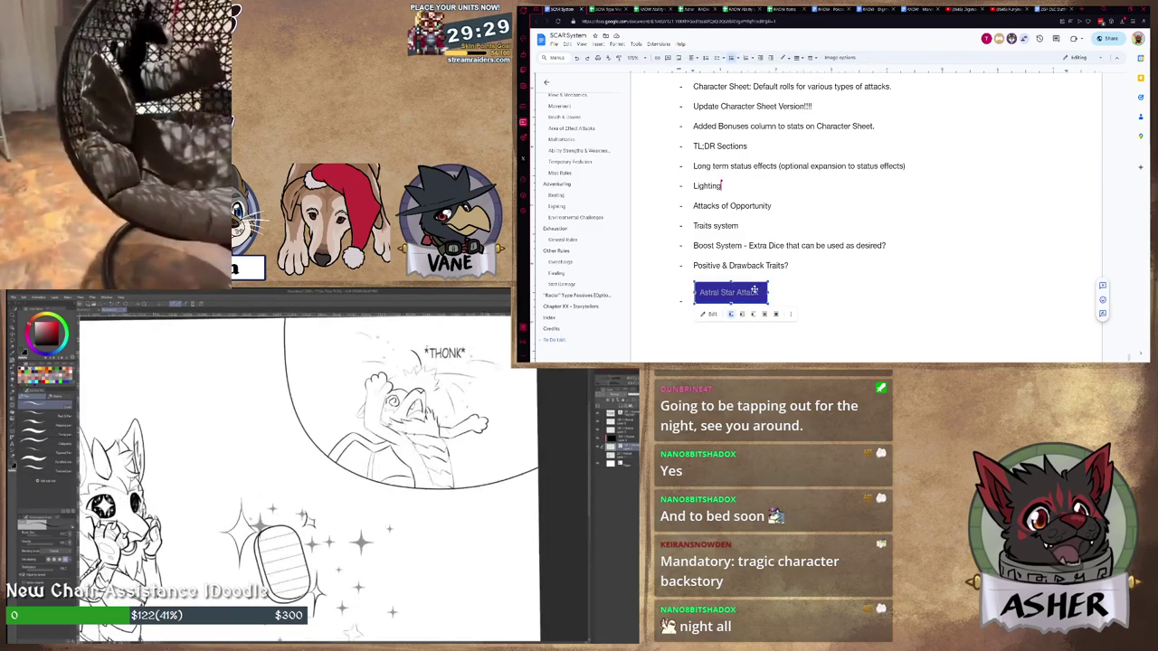
pyautogui.click(793, 286)
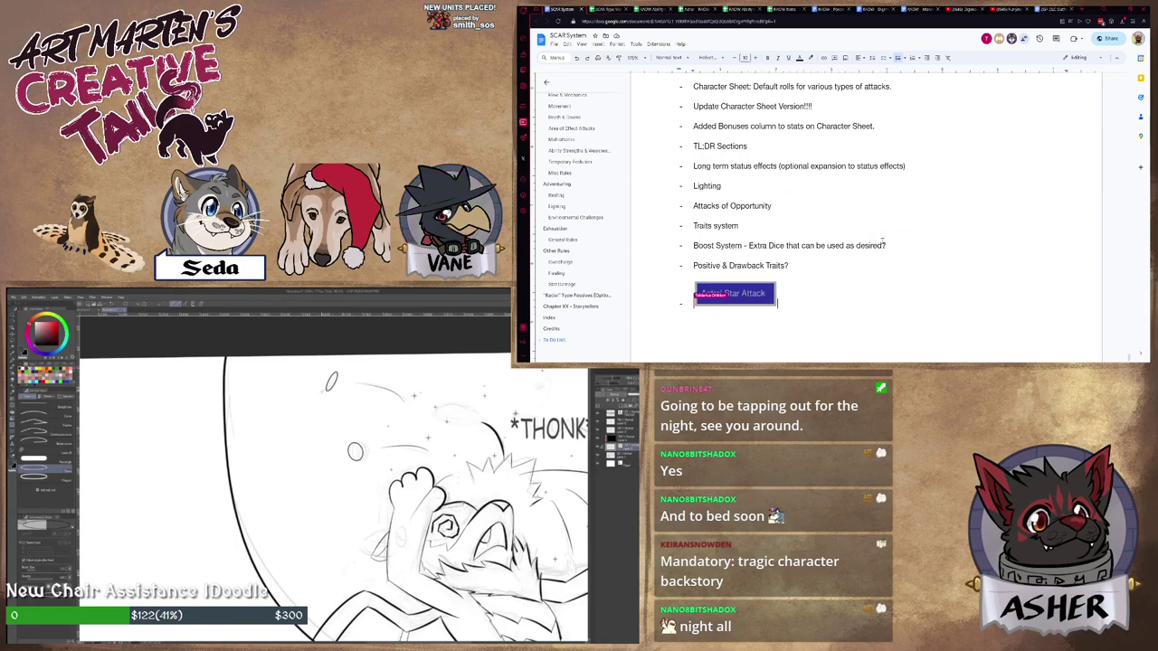
# Add small ellipses at the ends of the motion arcs around the small character in the circular inset.
pyautogui.moveTo(380, 488); pyautogui.dragTo(332, 437)
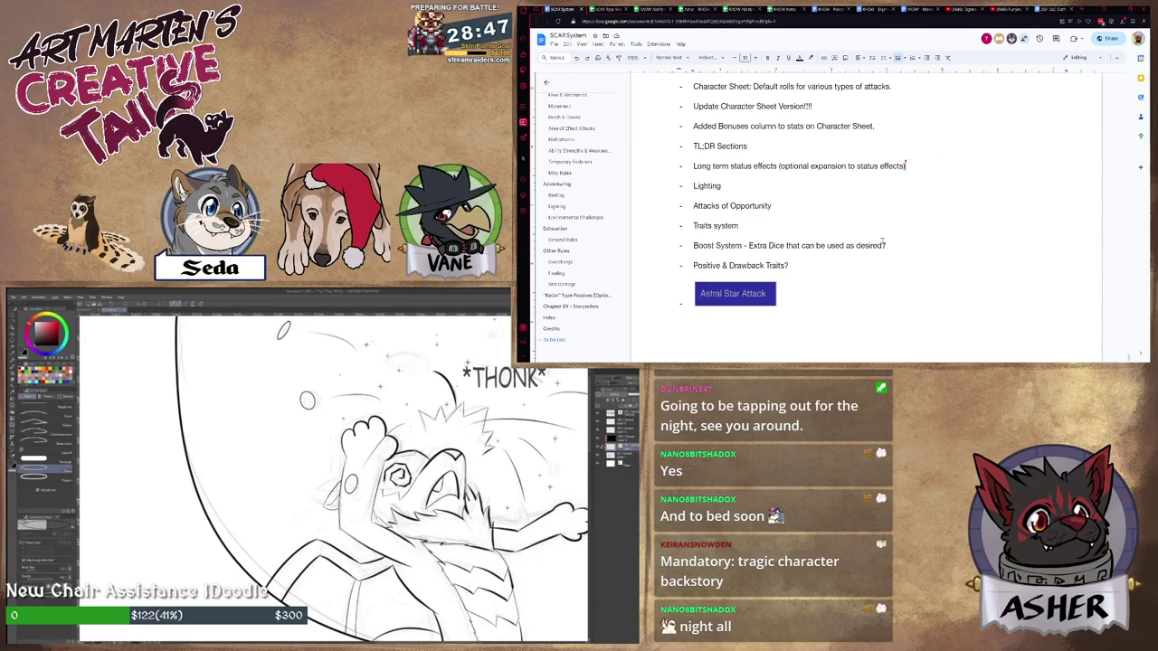
pyautogui.moveTo(434, 471)
pyautogui.mouseDown()
pyautogui.moveTo(425, 456)
pyautogui.moveTo(323, 451)
pyautogui.mouseUp()
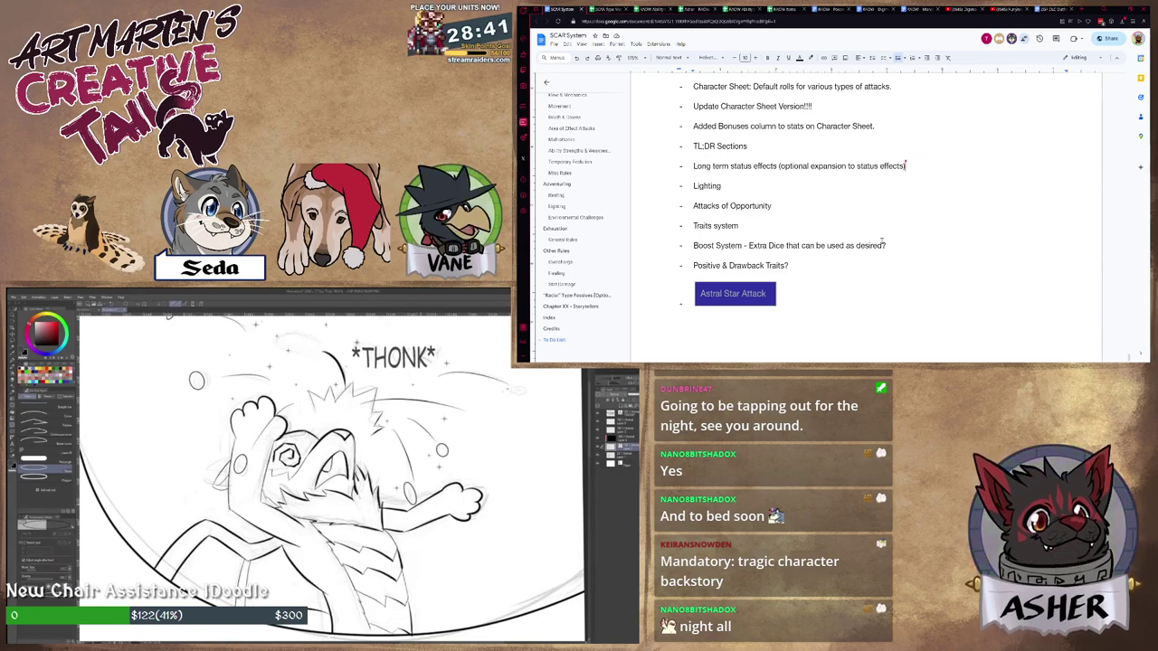
pyautogui.moveTo(362, 452); pyautogui.dragTo(293, 495)
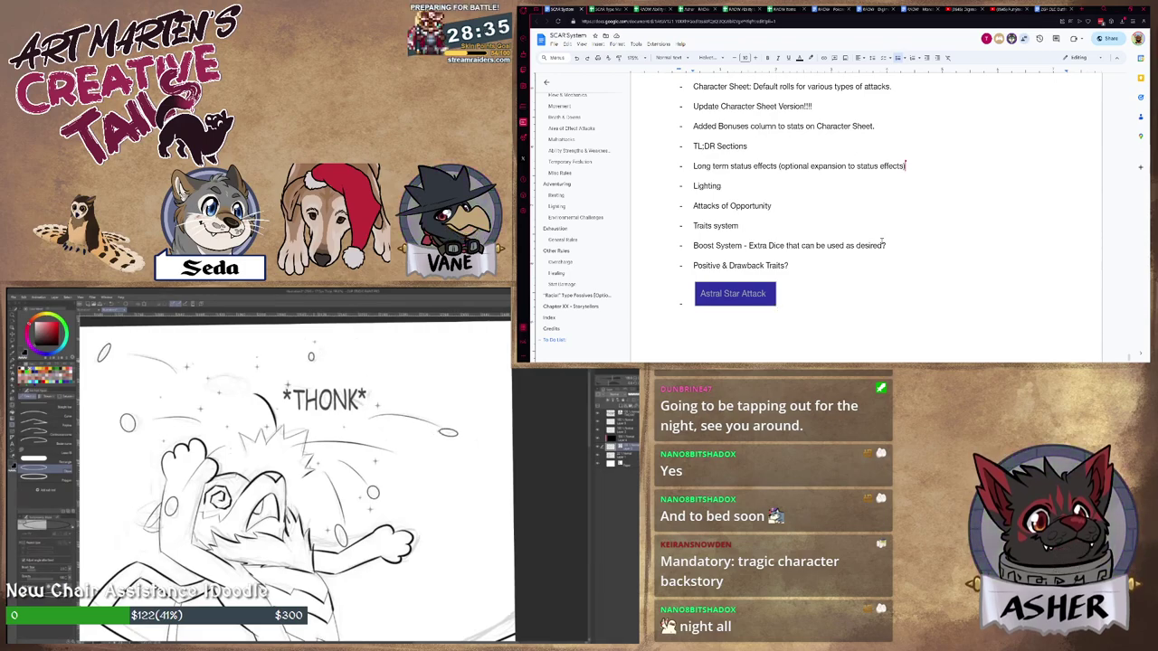
pyautogui.moveTo(362, 452); pyautogui.dragTo(376, 396)
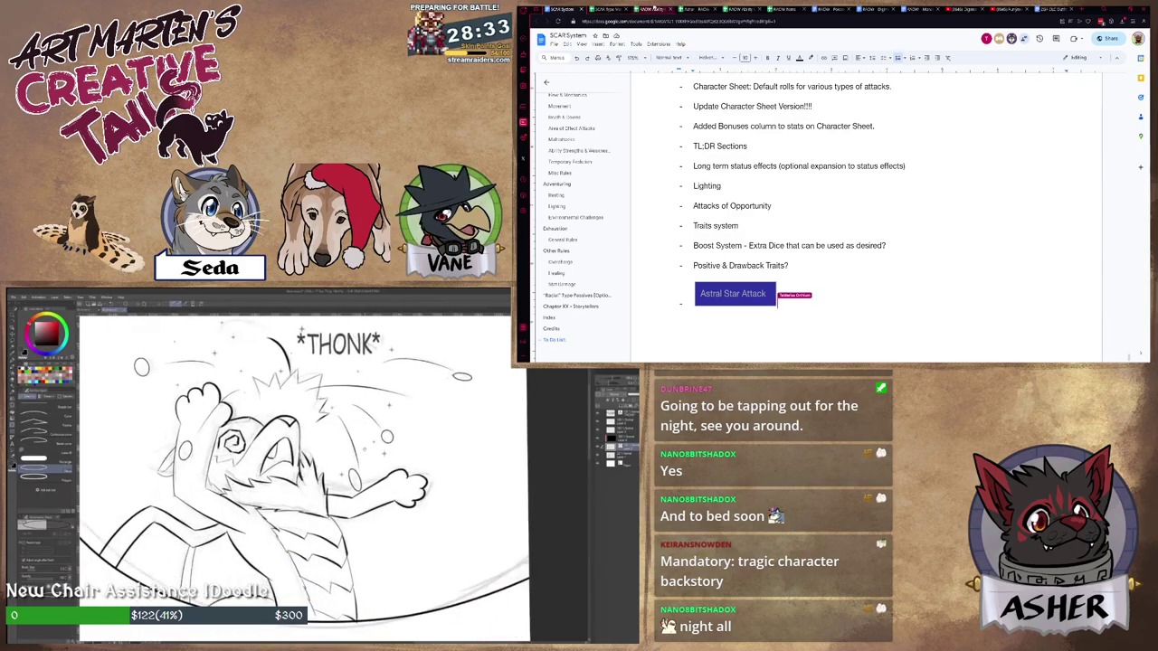
pyautogui.scroll(-1, 344, 439)
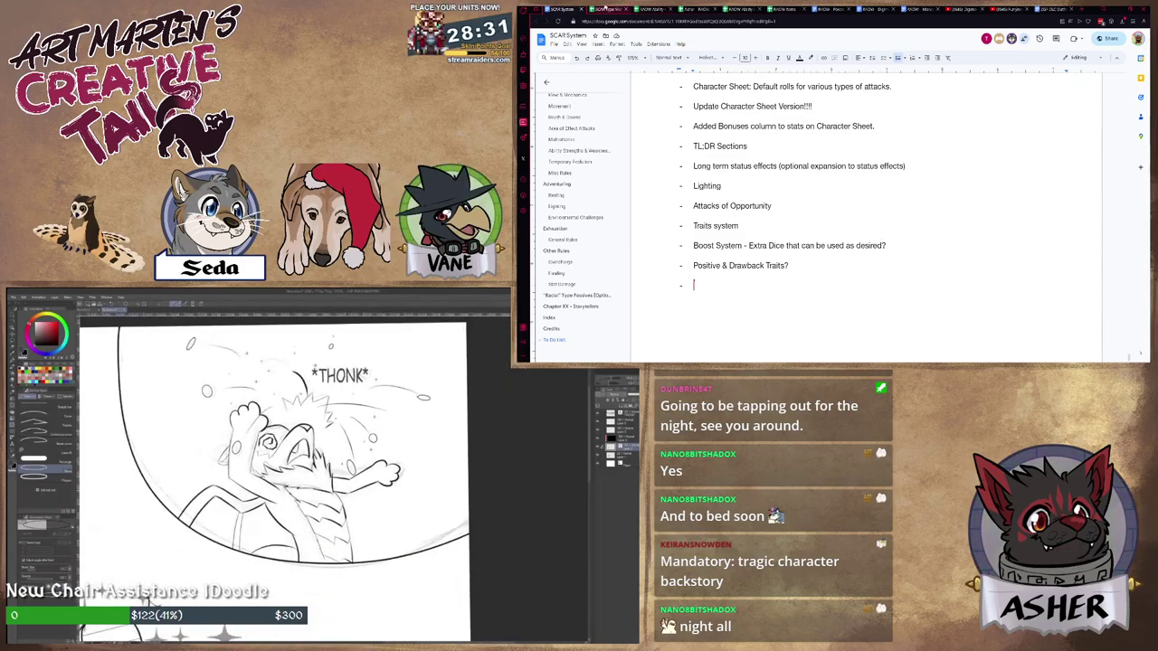
# Switch to the SCAR Type Matches spreadsheet and compare the Electric colours in the Color and Seda columns.
pyautogui.click(608, 9)
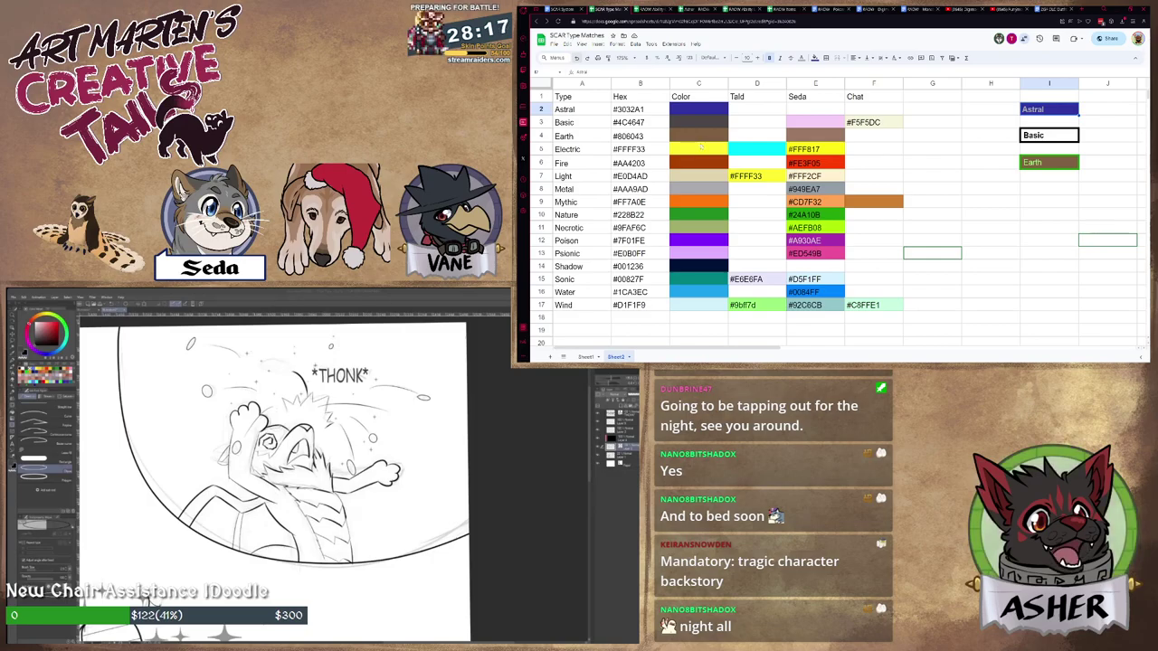
pyautogui.click(701, 148)
pyautogui.click(814, 148)
# Undo the wide flat ellipse drawn beneath the *THONK* lettering in the inset.
pyautogui.scroll(2, 346, 380)
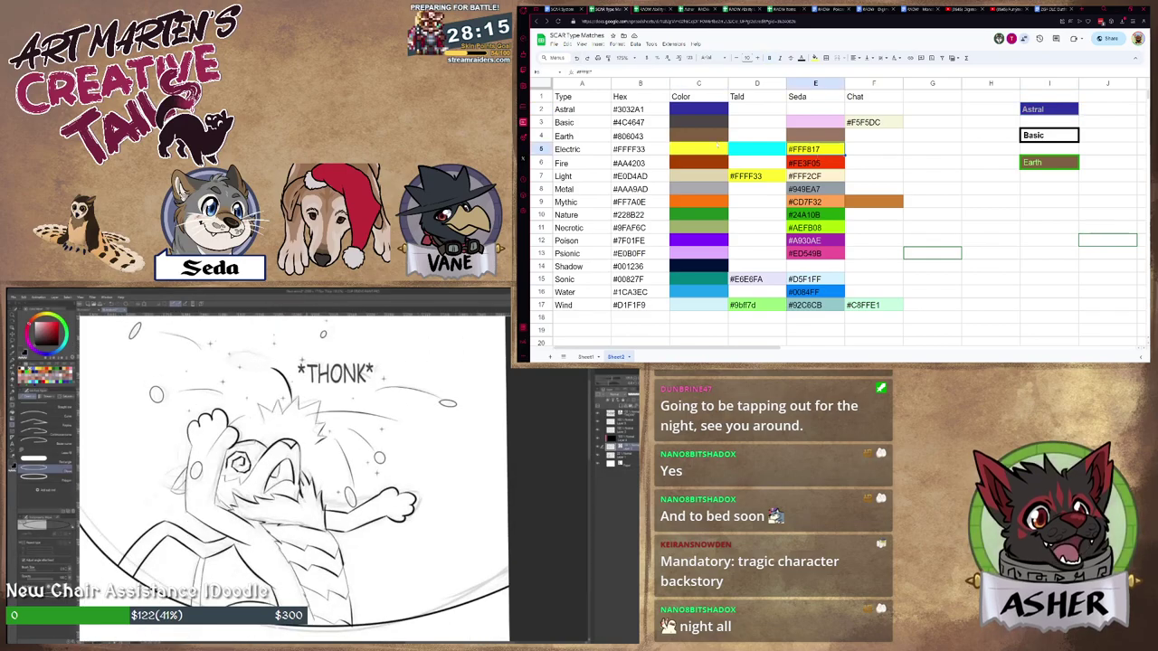
pyautogui.click(715, 150)
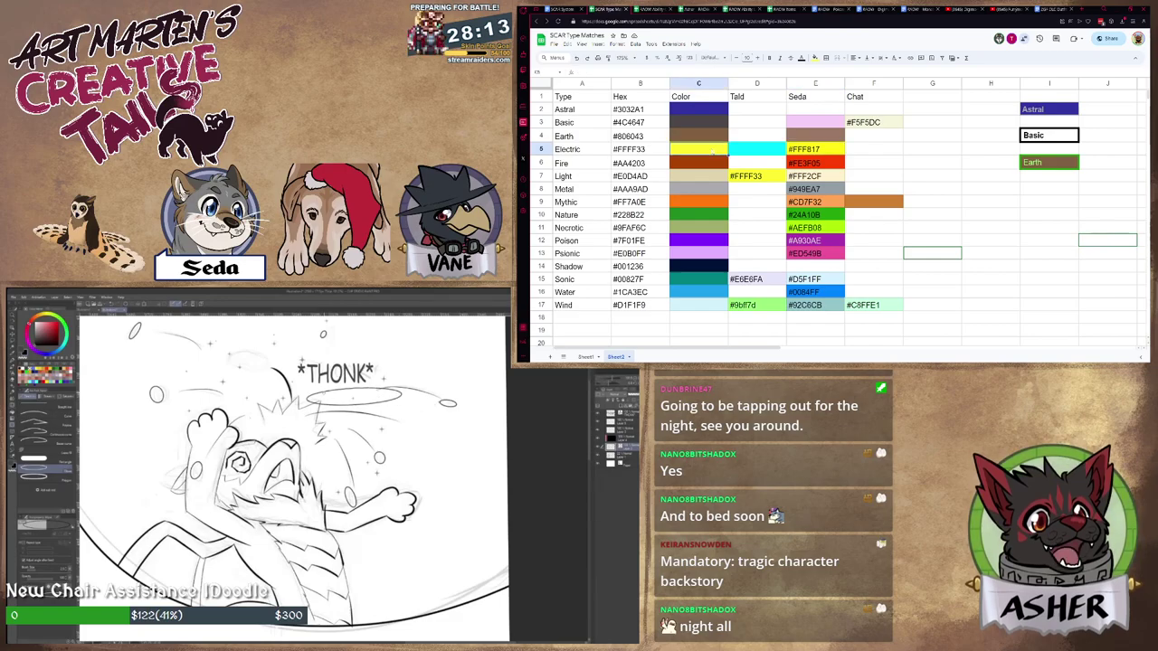
pyautogui.hotkey('ctrl', 'z')
pyautogui.scroll(2, 335, 480)
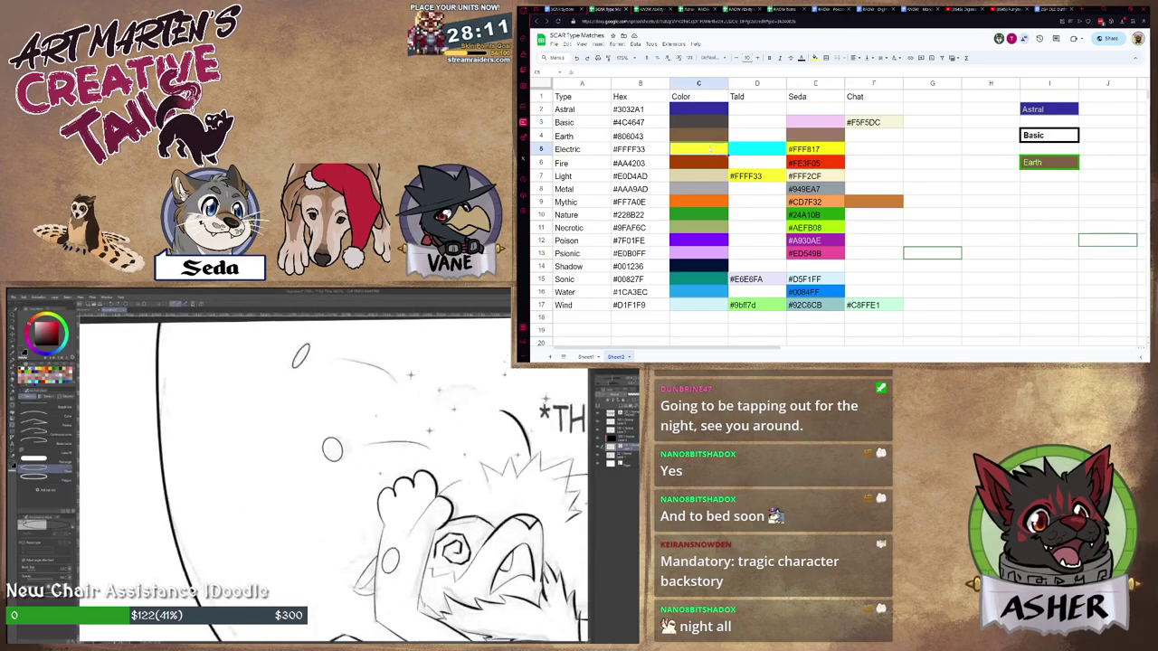
# Sketch a small P-shaped marking inside the round coin beside the small character's raised paw in the inset, retrying the strokes.
pyautogui.click(12, 363)
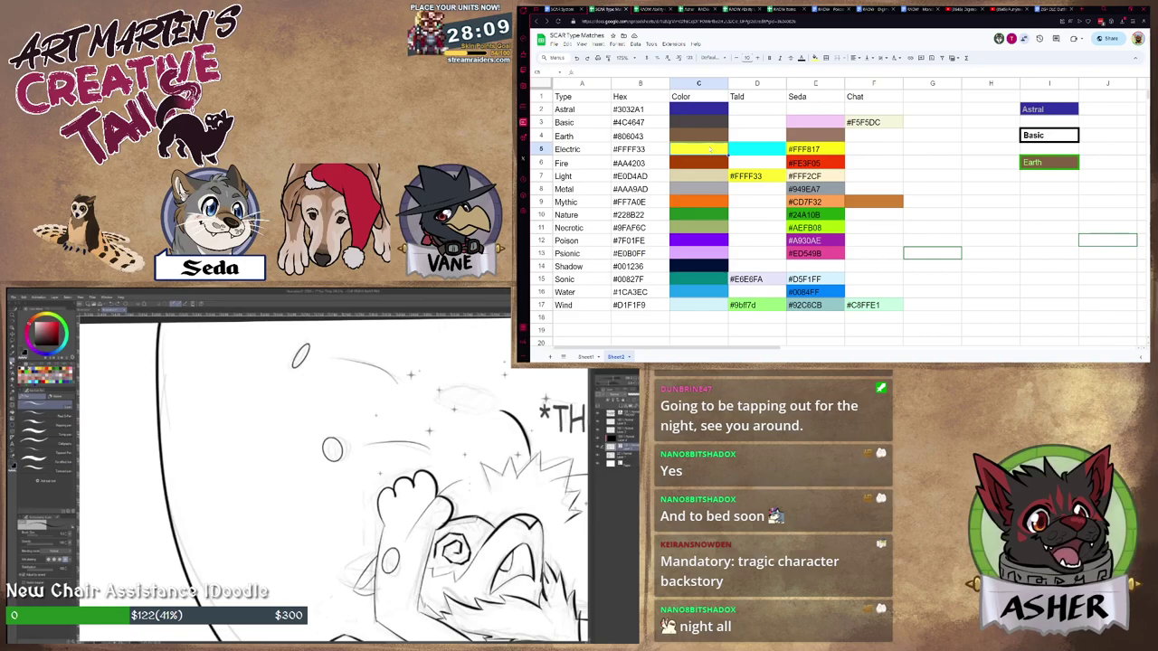
pyautogui.moveTo(328, 444); pyautogui.dragTo(330, 455)
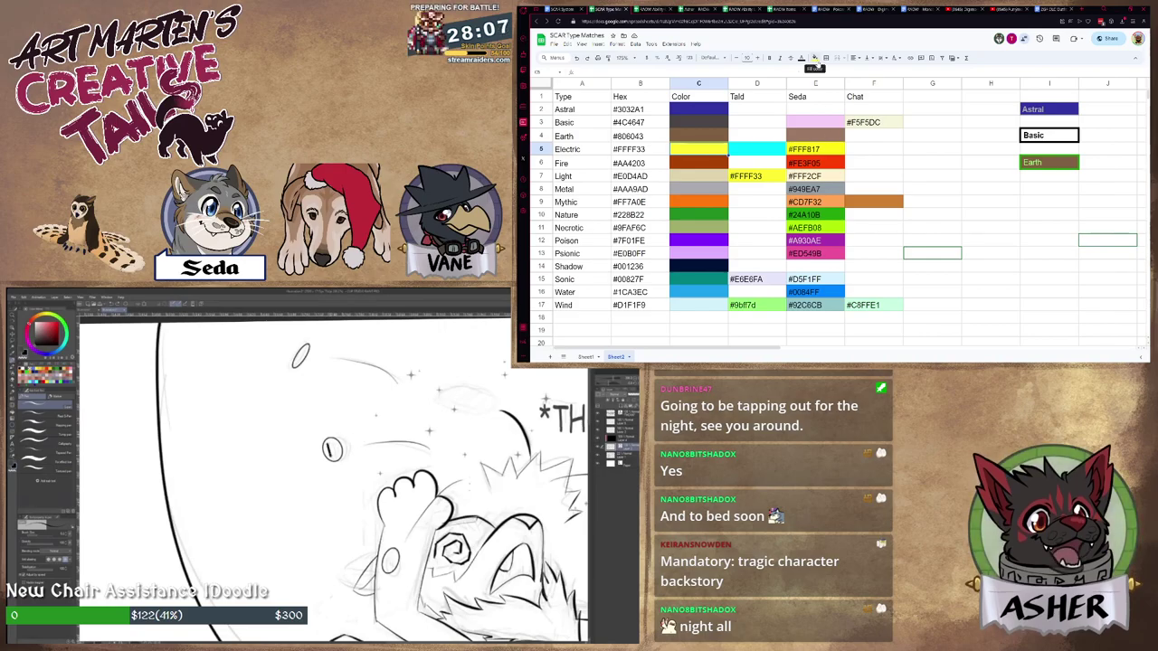
pyautogui.hotkey('ctrl', 'z')
pyautogui.click(829, 152)
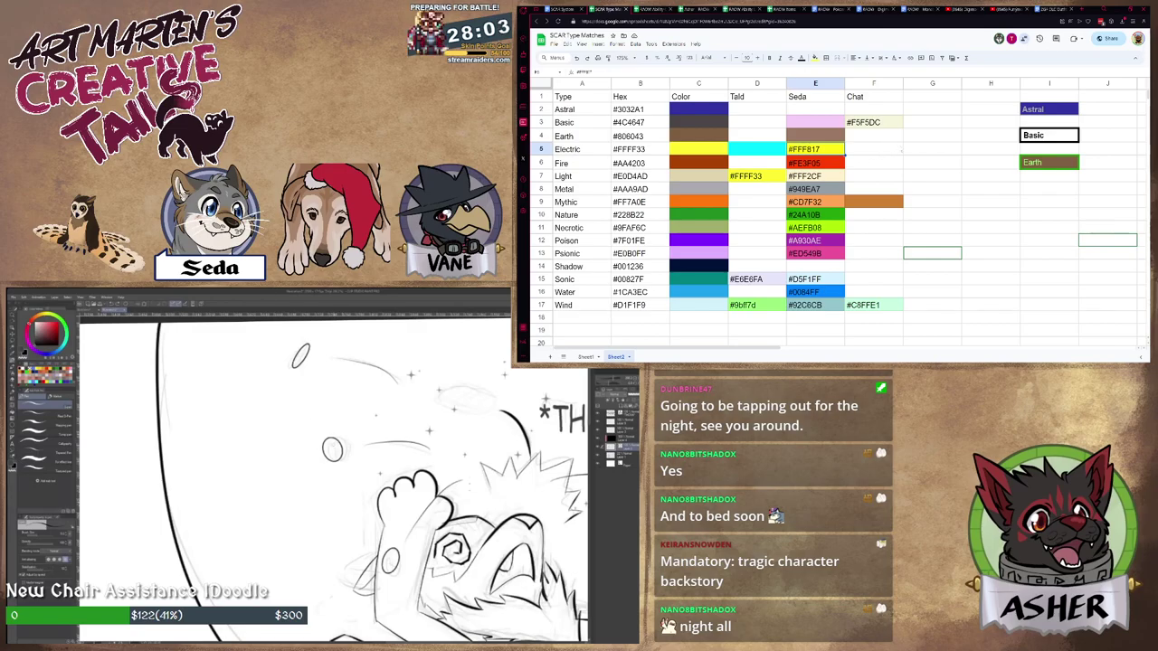
pyautogui.moveTo(331, 445); pyautogui.dragTo(331, 450)
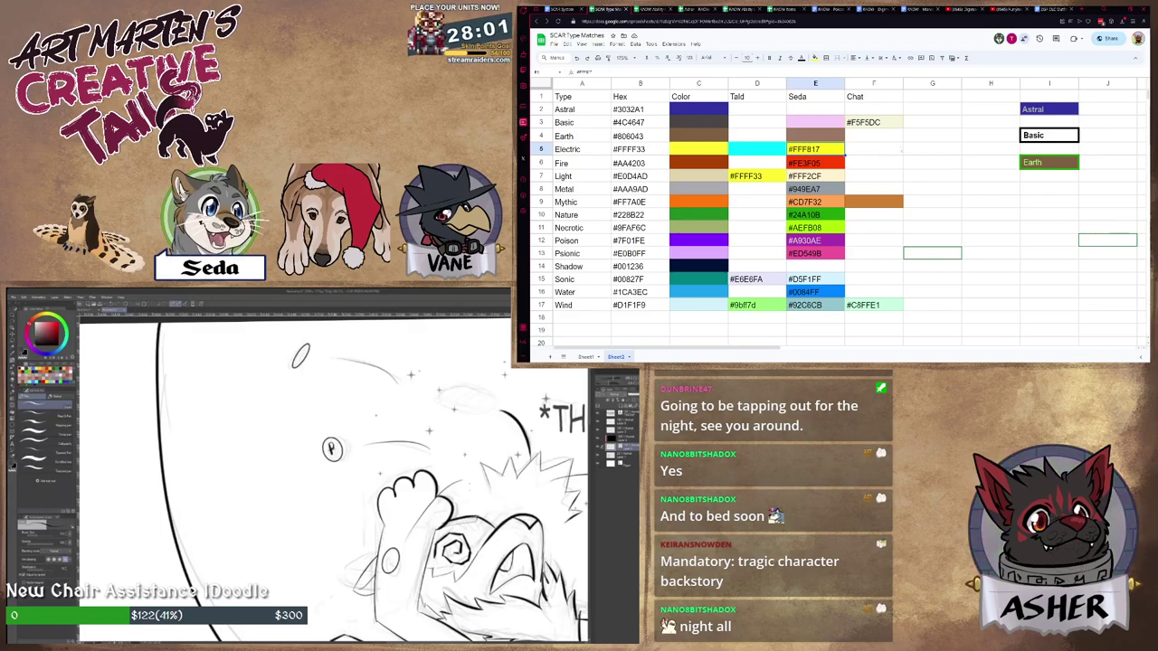
pyautogui.hotkey('ctrl', 'z')
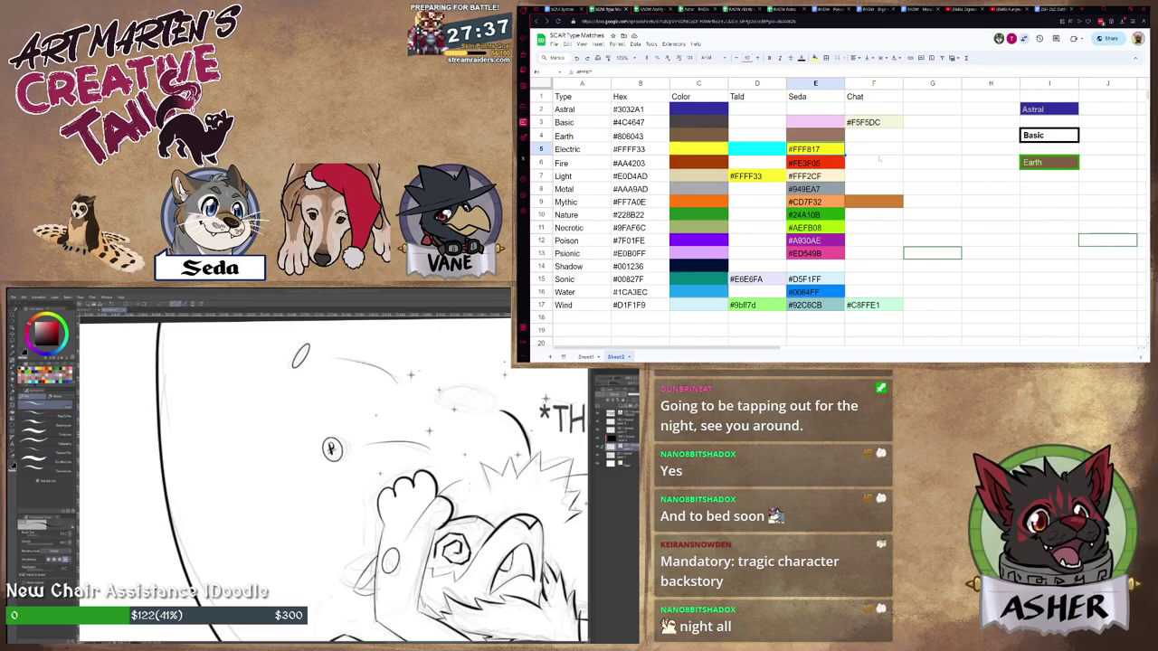
# Compare the Fire type's colours in the Color and Seda columns of the SCAR Type Matches spreadsheet.
pyautogui.click(715, 161)
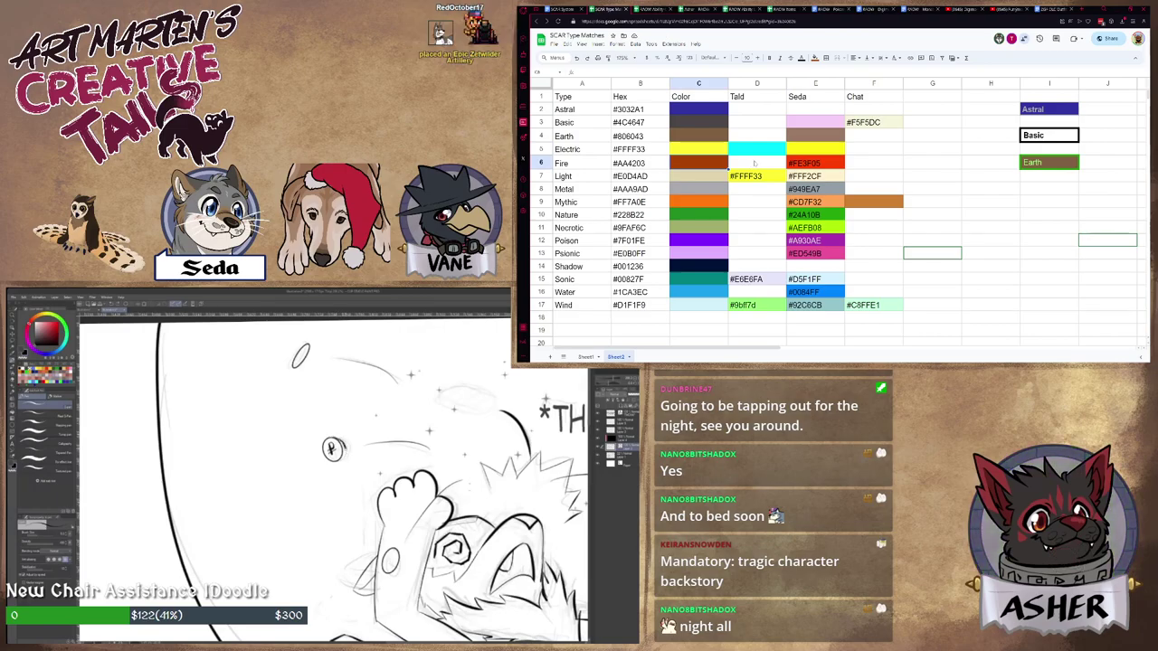
pyautogui.click(832, 164)
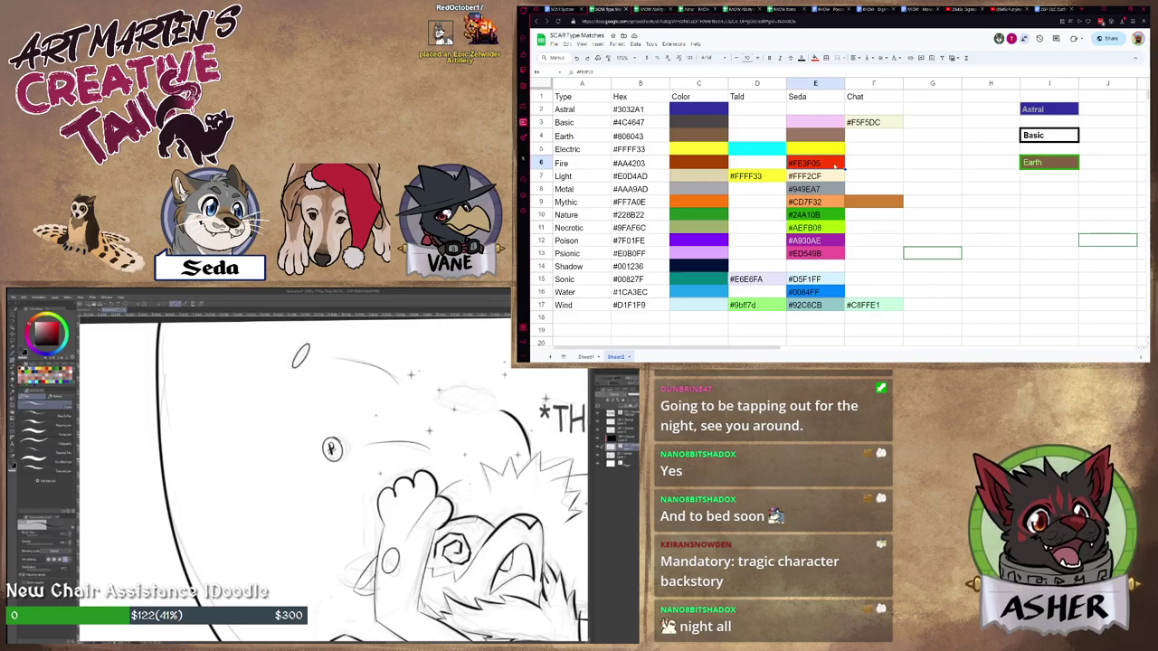
pyautogui.click(726, 167)
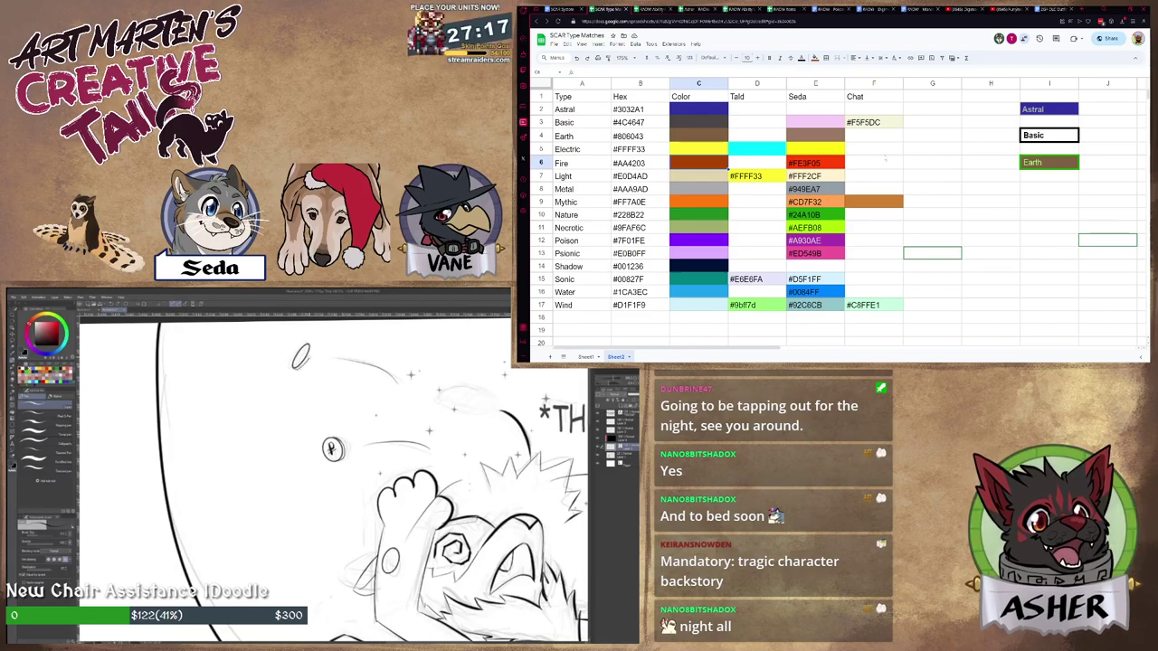
pyautogui.click(884, 152)
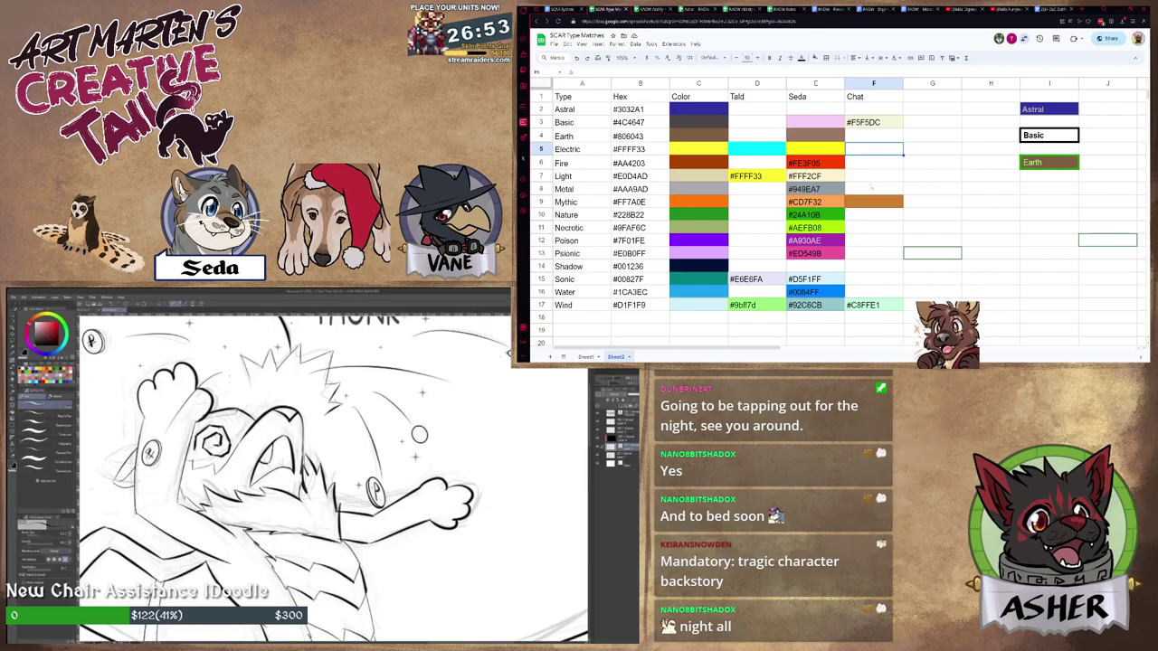
# Add matching markings to the remaining coins around the small character in the *THONK* inset and check the full page.
pyautogui.moveTo(433, 446); pyautogui.dragTo(404, 471)
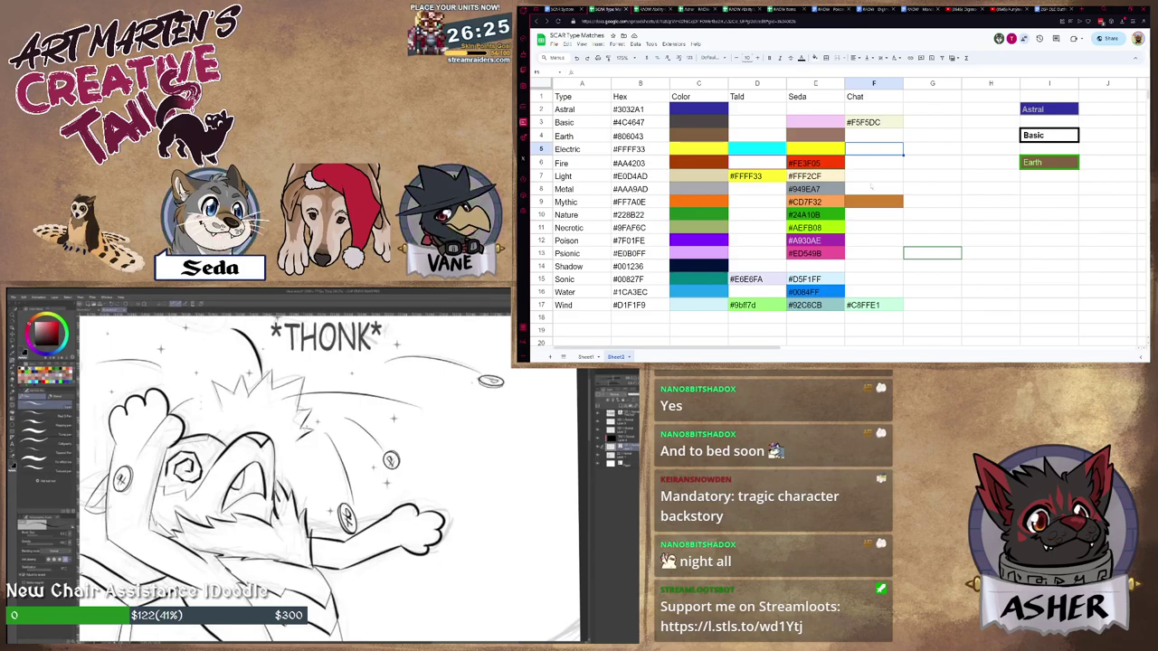
pyautogui.moveTo(298, 453)
pyautogui.mouseDown()
pyautogui.moveTo(379, 469)
pyautogui.moveTo(446, 535)
pyautogui.mouseUp()
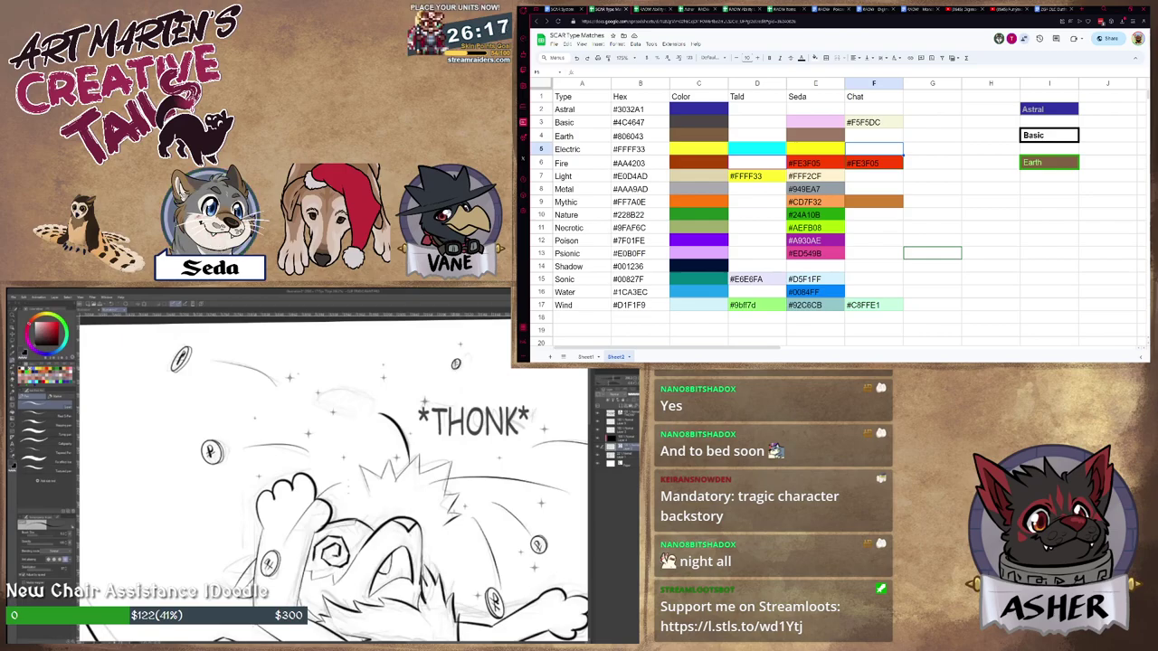
pyautogui.scroll(-4, 401, 464)
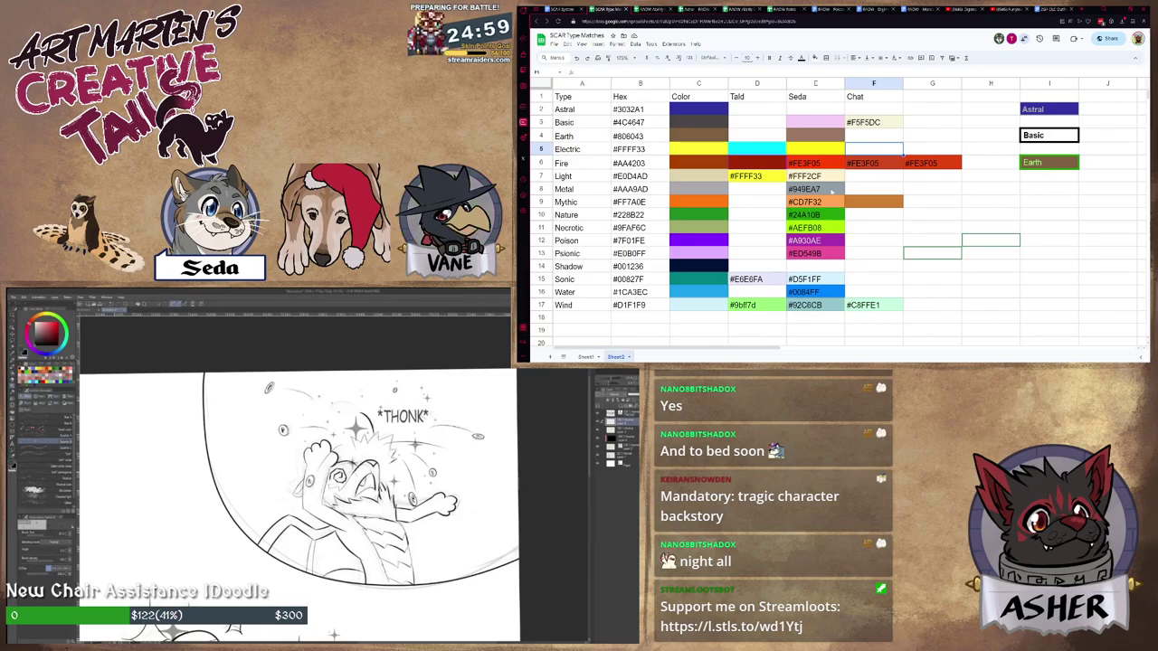
pyautogui.scroll(-3, 407, 470)
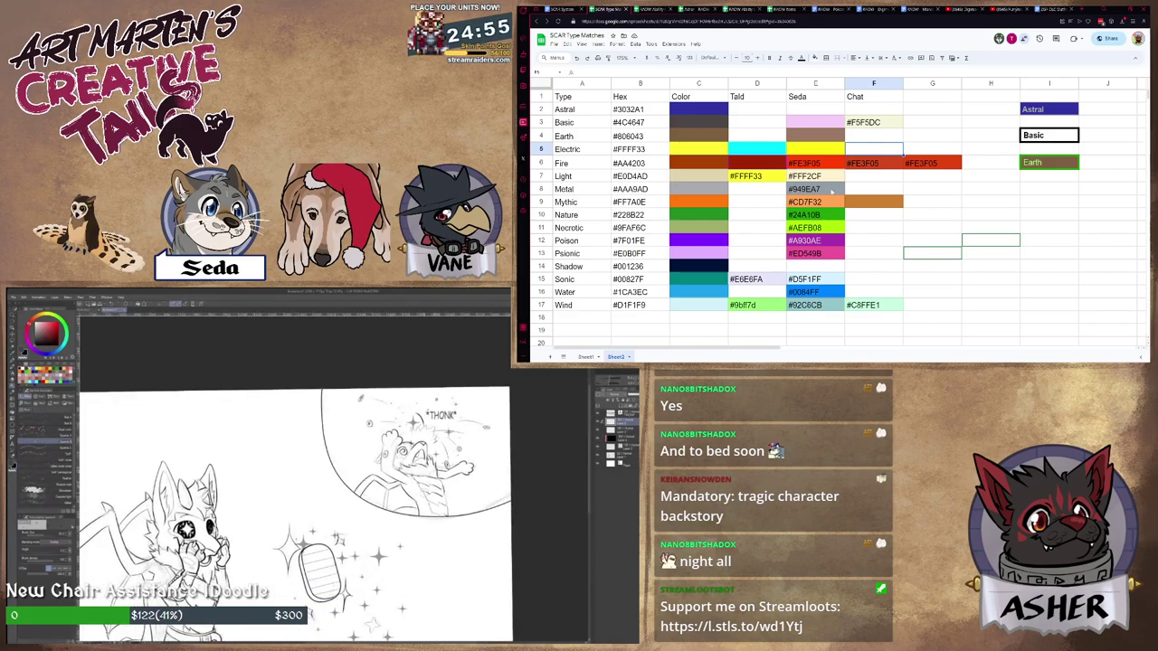
pyautogui.scroll(-2, 398, 469)
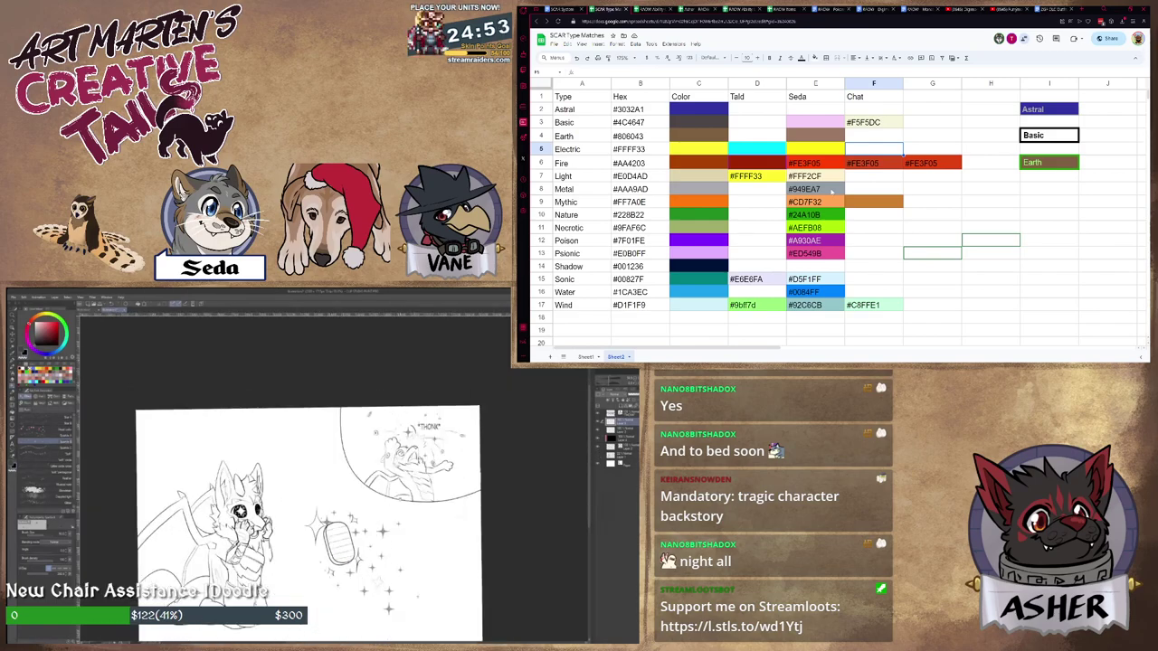
pyautogui.moveTo(392, 535); pyautogui.dragTo(430, 485)
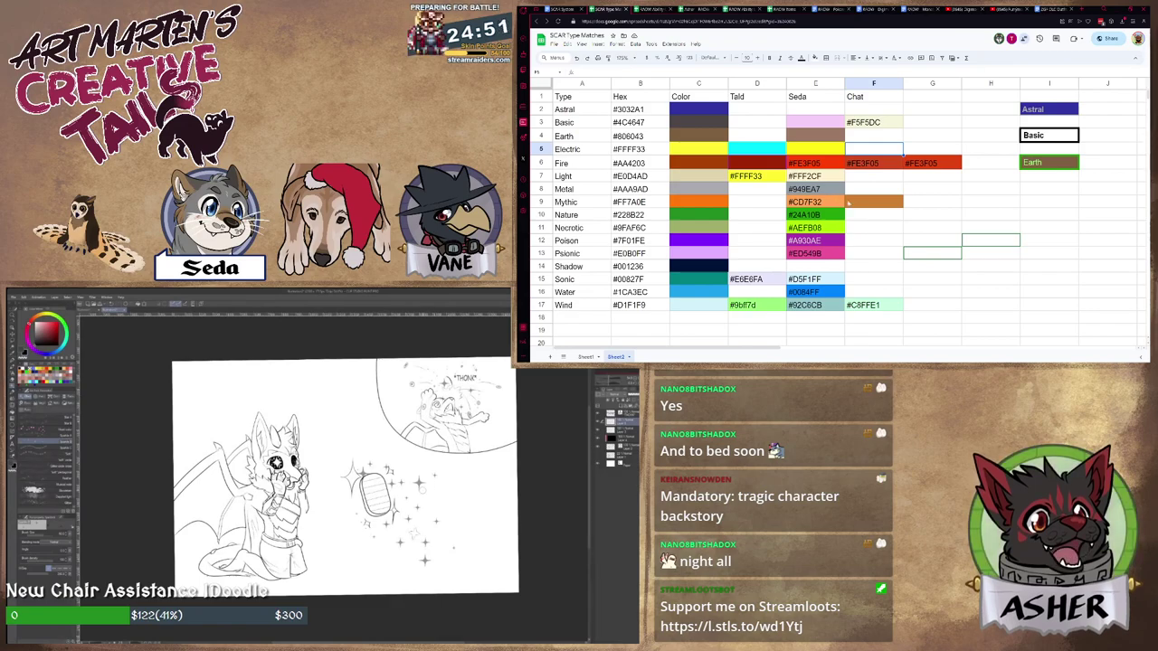
# Inspect the fill colour choices for the Fire cell in the Tald column.
pyautogui.click(872, 223)
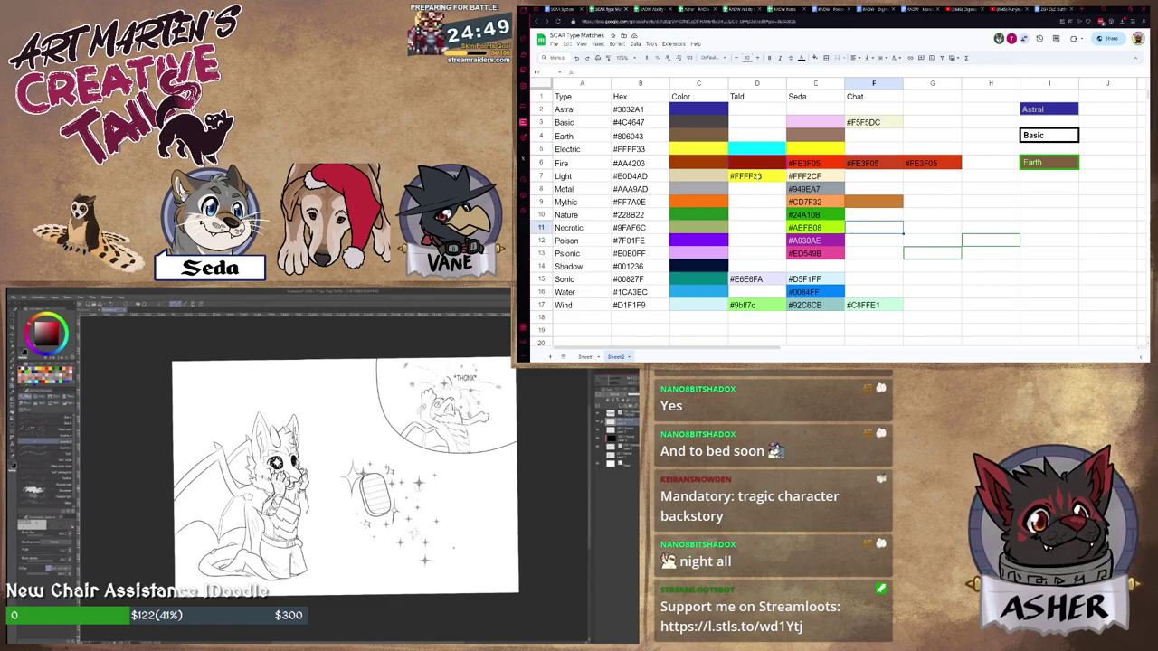
pyautogui.click(762, 167)
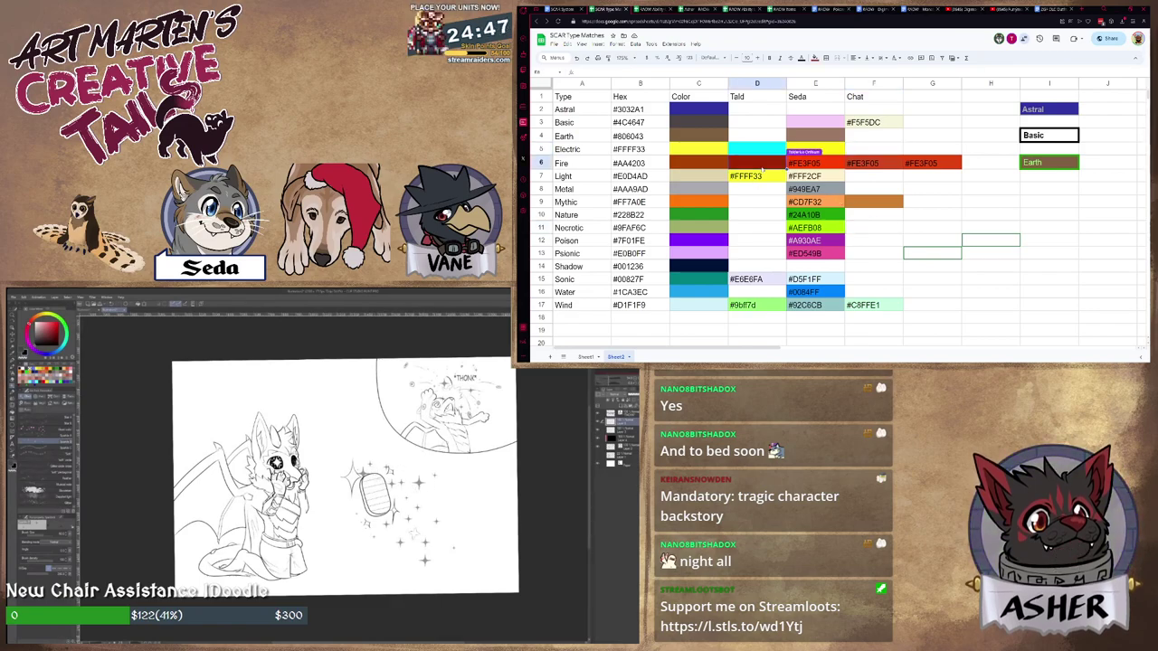
pyautogui.scroll(4, 448, 439)
pyautogui.moveTo(448, 439); pyautogui.dragTo(442, 468)
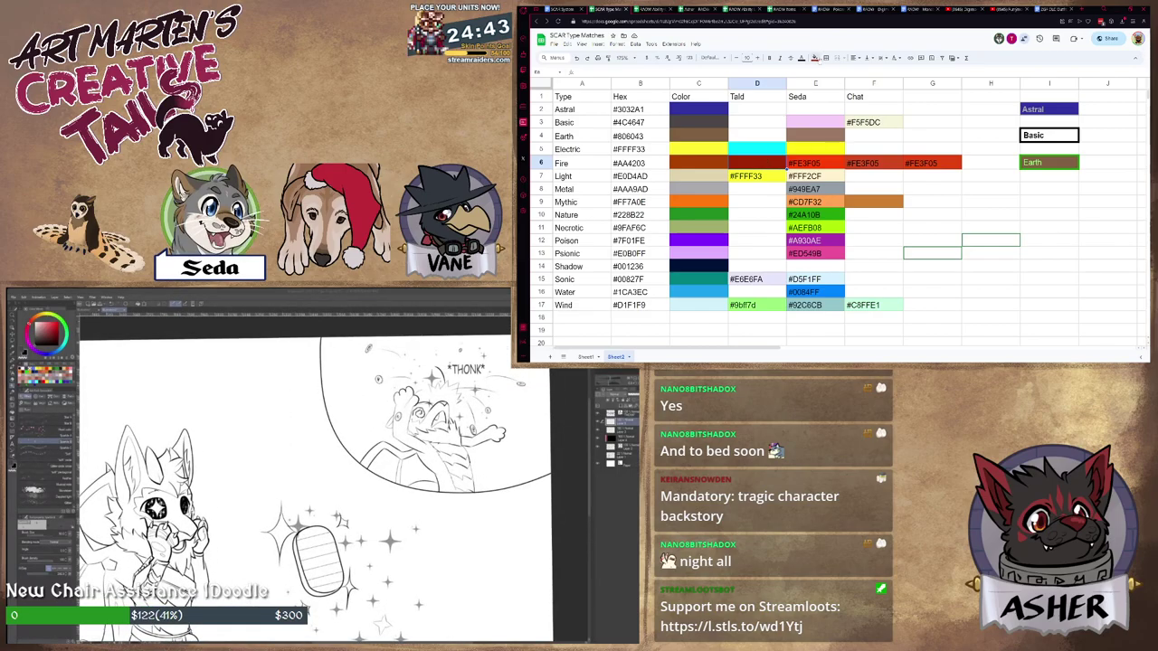
pyautogui.click(815, 58)
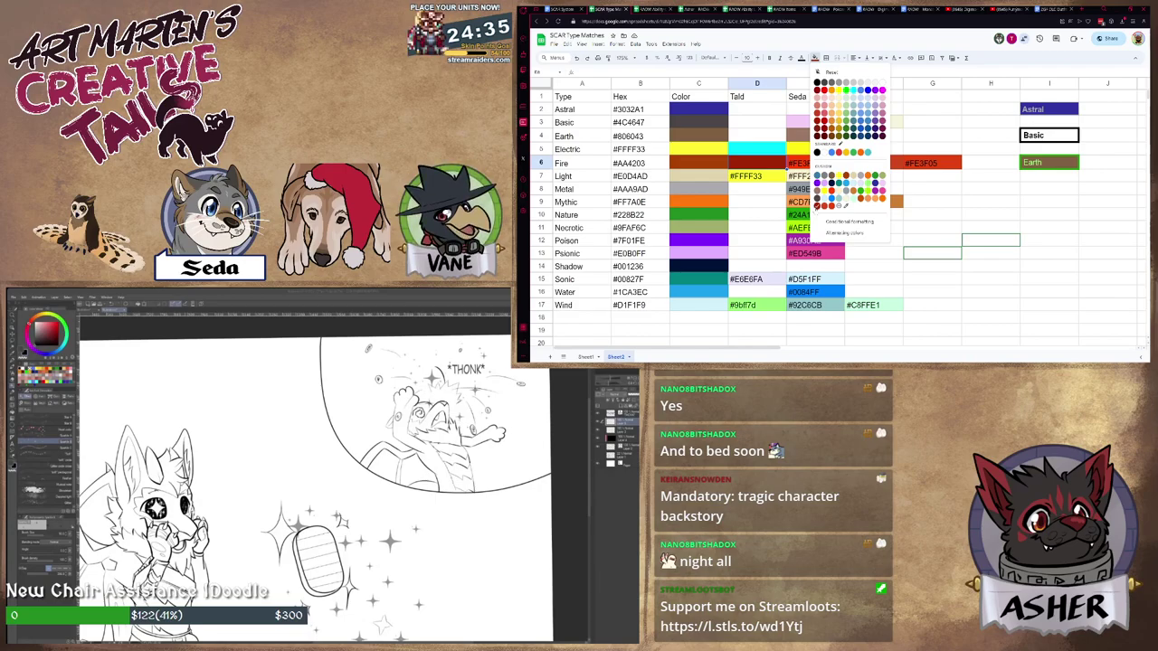
pyautogui.click(763, 205)
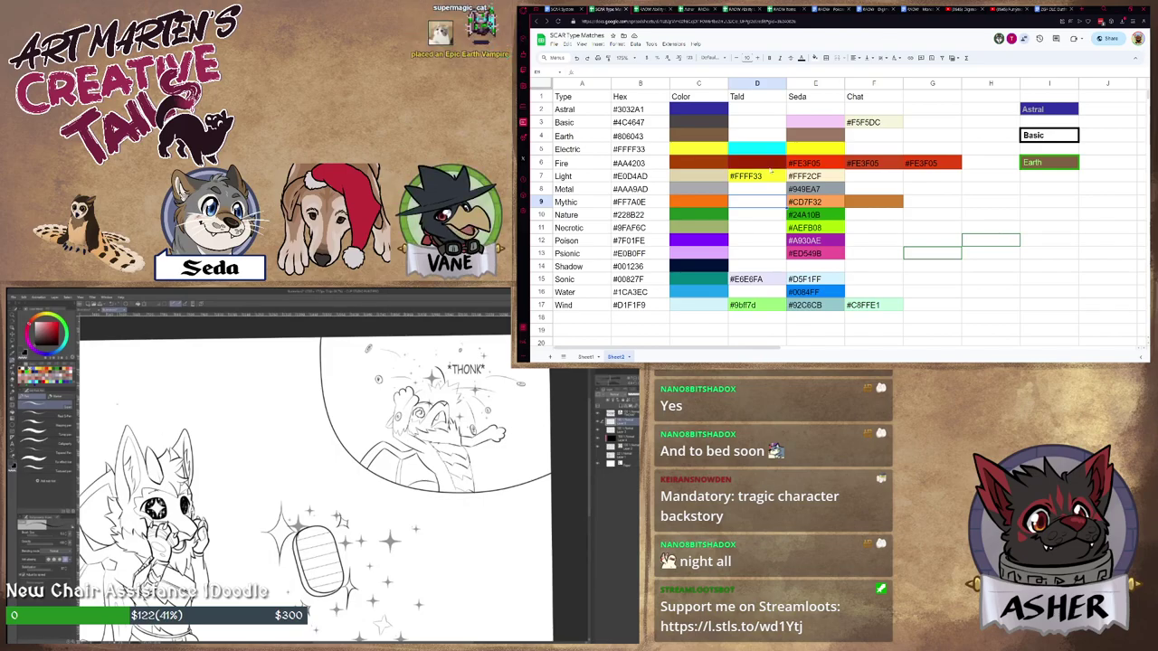
pyautogui.click(814, 58)
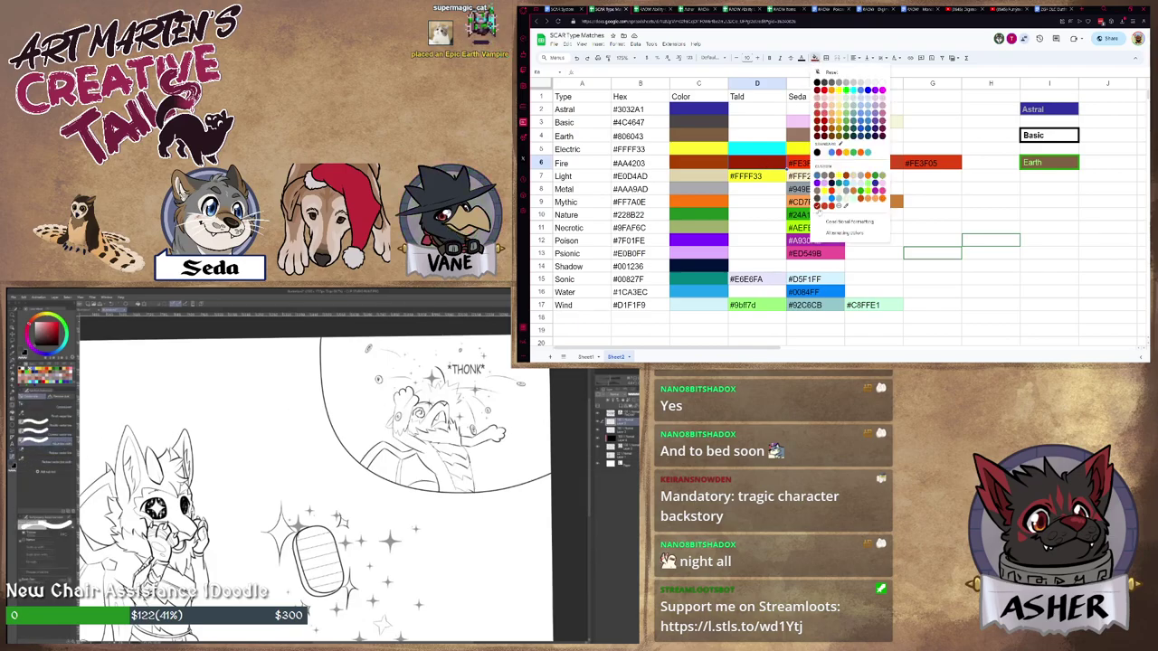
pyautogui.click(738, 212)
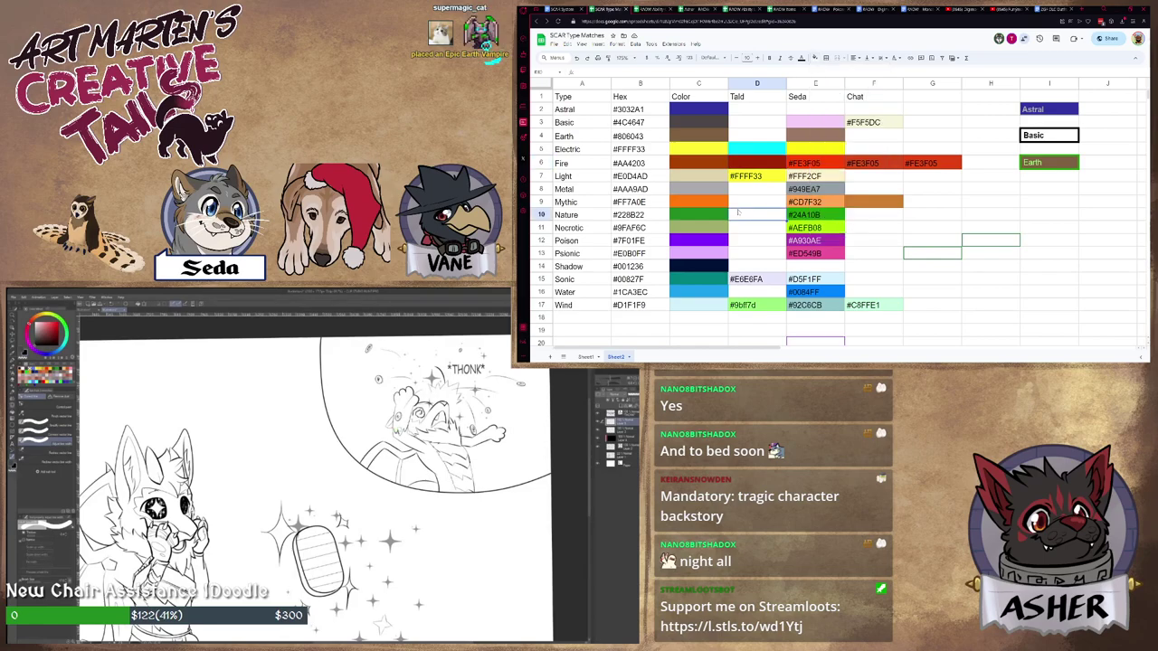
# Adjust the line width around the small character's raised arm in the *THONK* inset.
pyautogui.moveTo(394, 424); pyautogui.dragTo(395, 437)
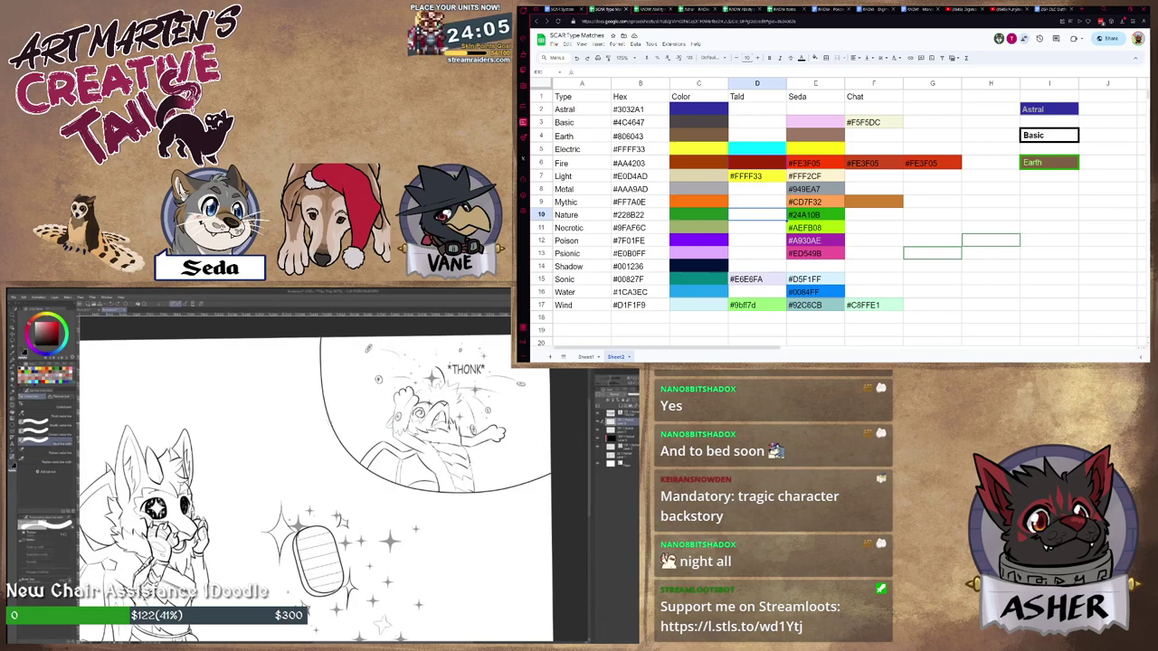
pyautogui.click(641, 318)
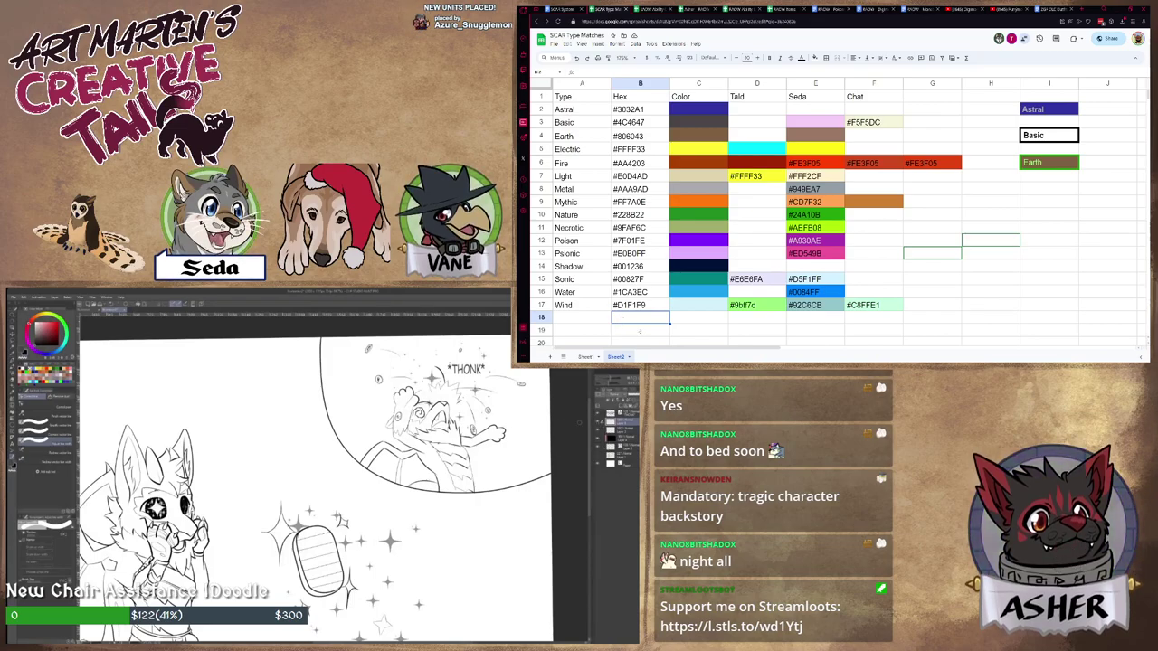
pyautogui.press('p')
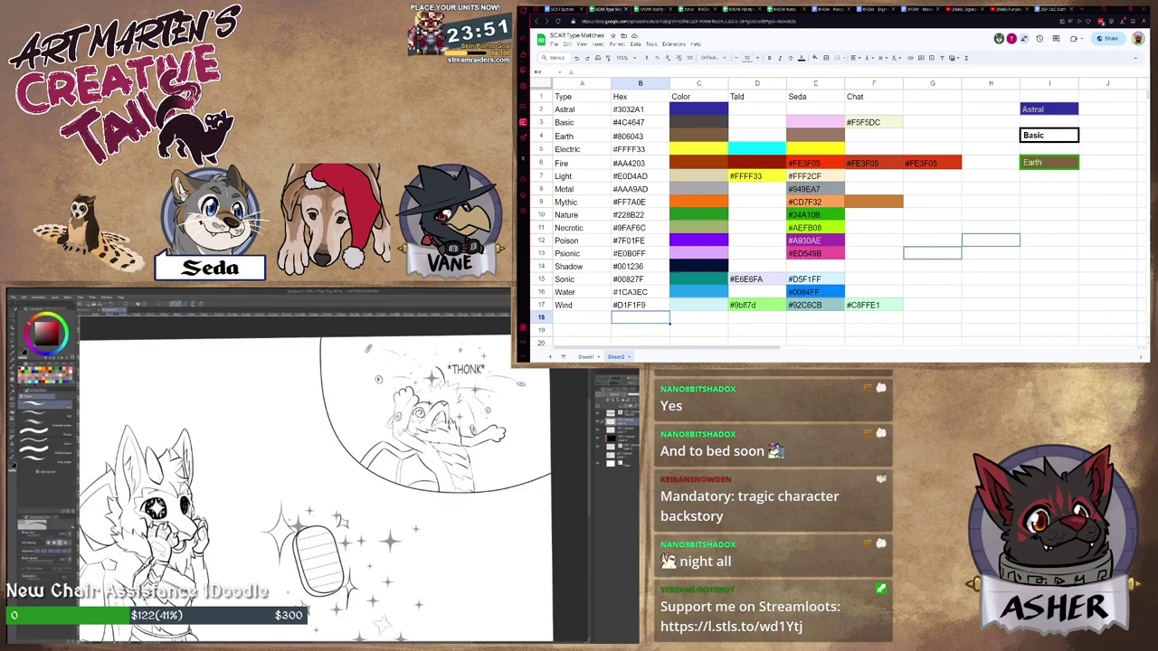
pyautogui.press('y')
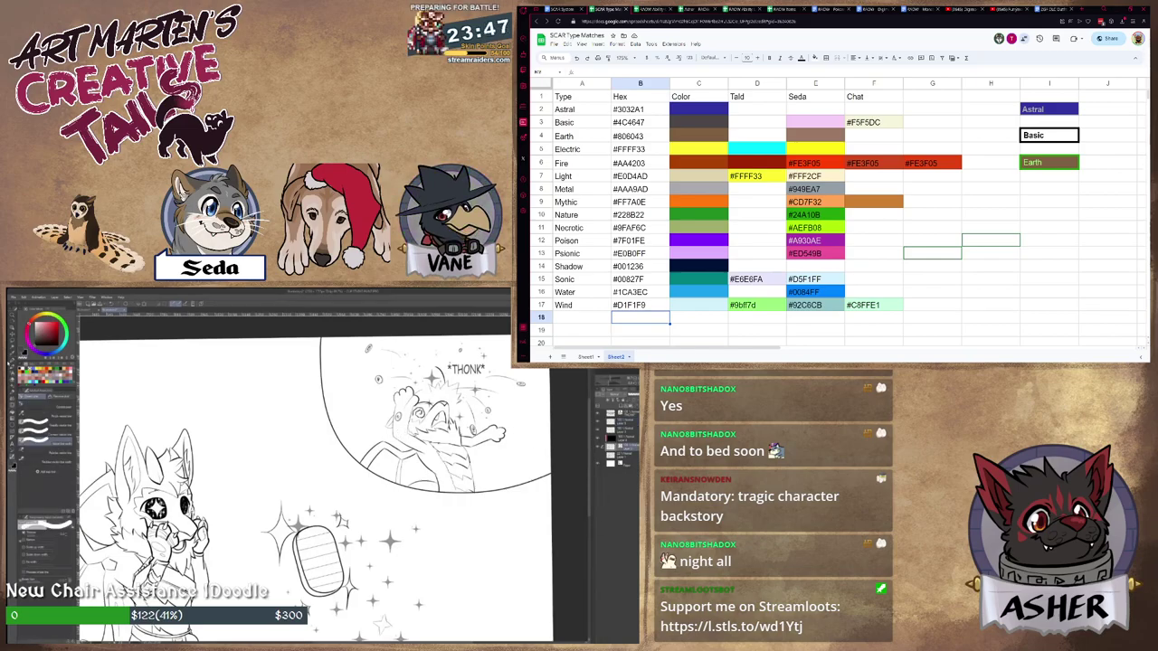
pyautogui.click(11, 362)
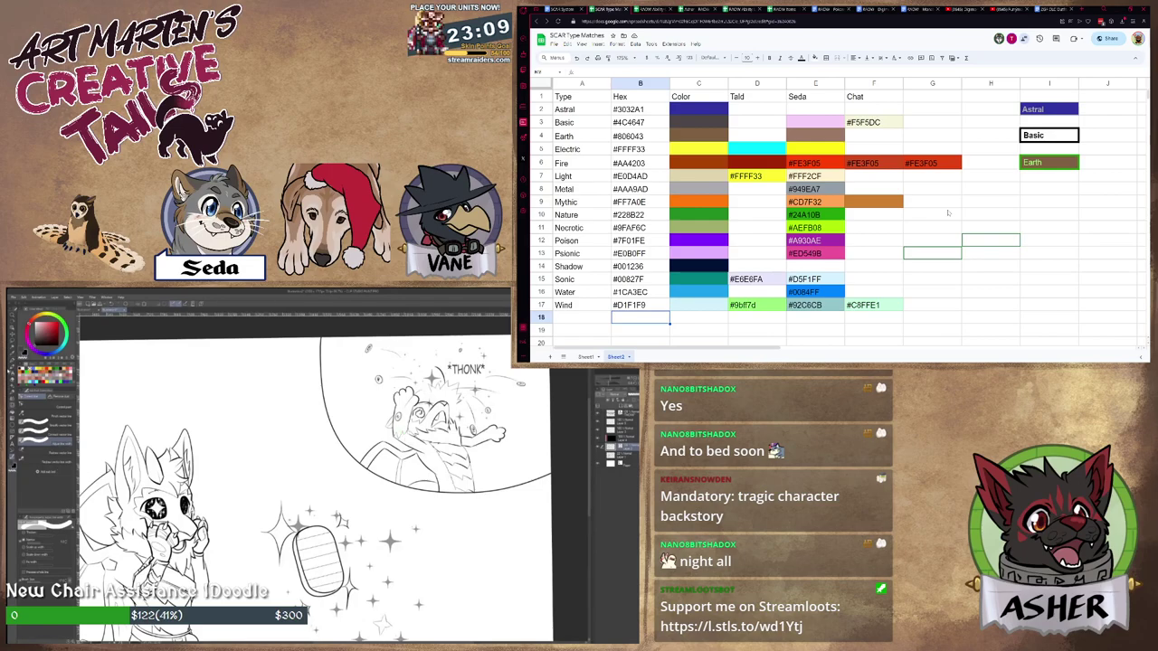
pyautogui.press('p')
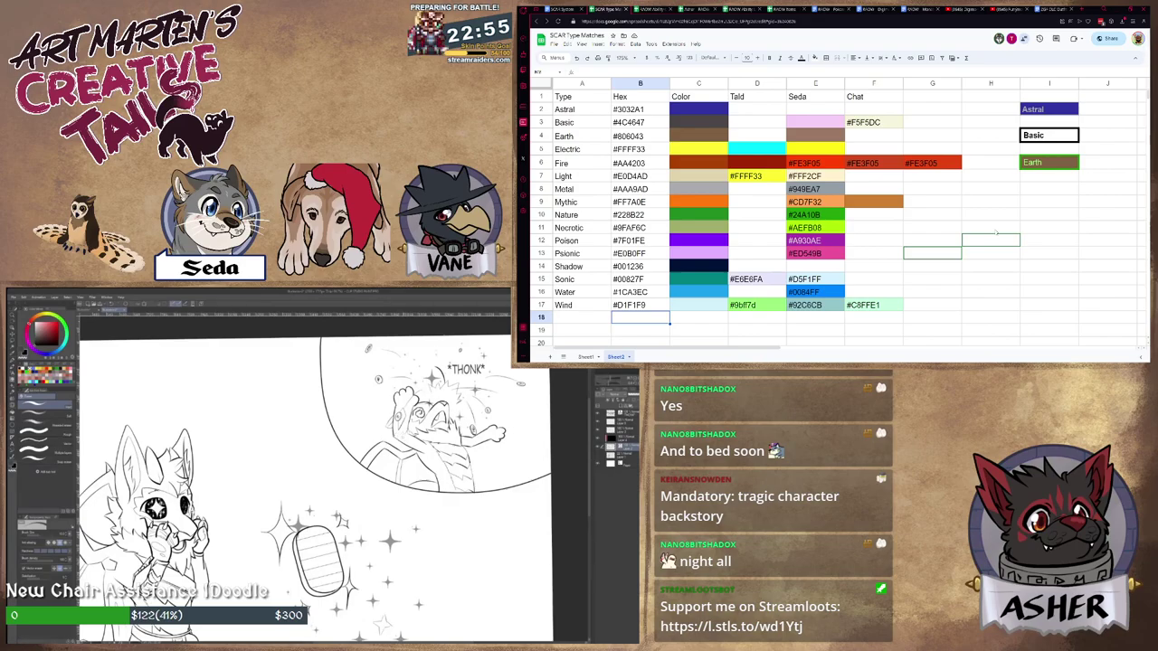
# Compare the Light type's colours in the Color and Seda columns and select its hex value.
pyautogui.click(699, 175)
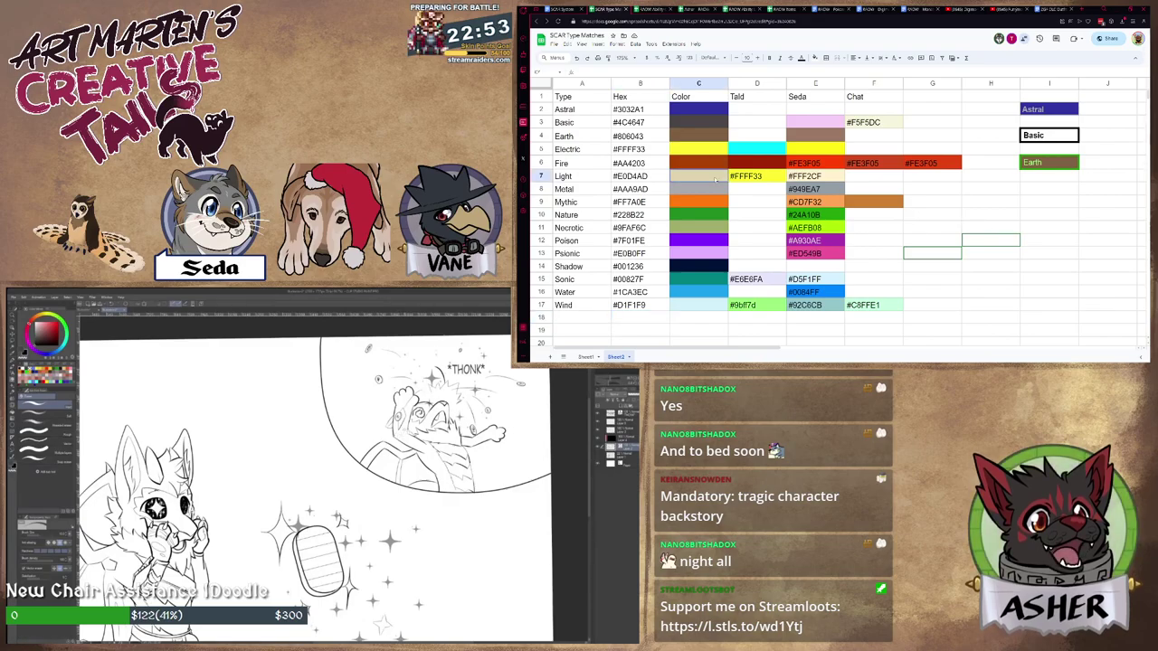
pyautogui.click(823, 177)
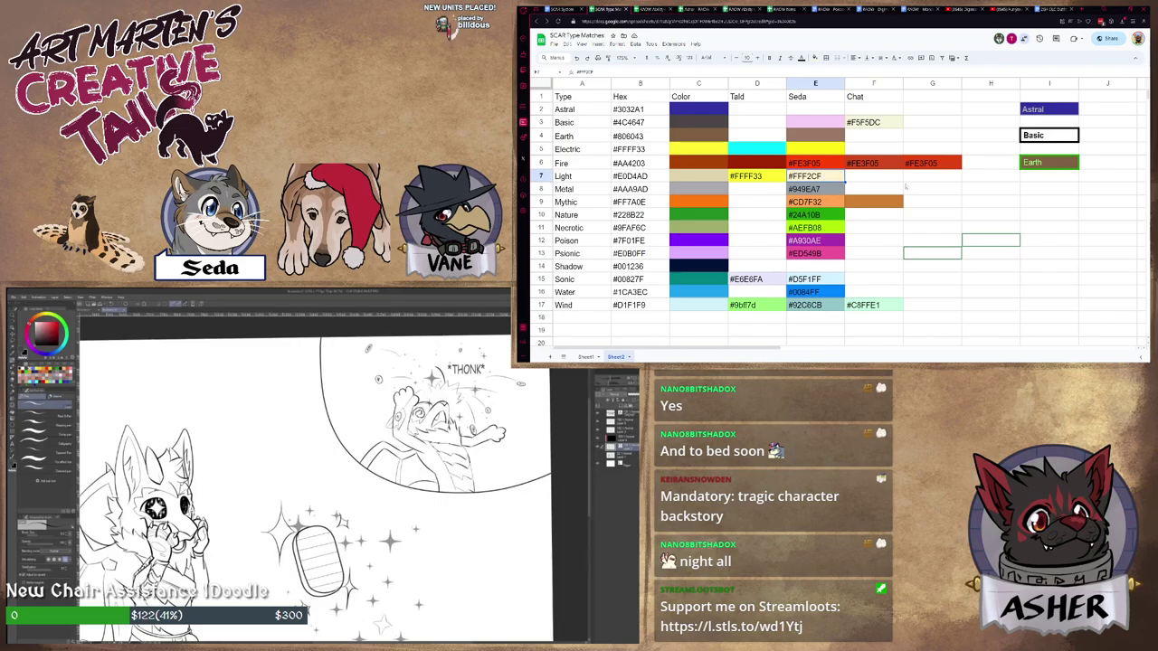
pyautogui.click(930, 190)
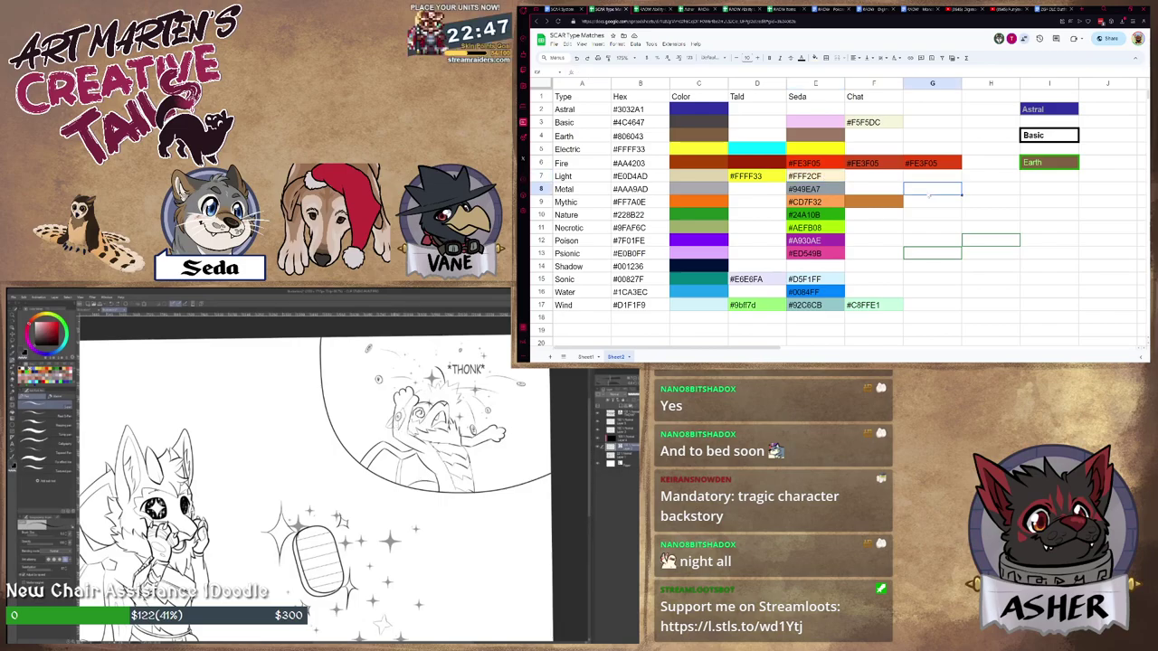
pyautogui.click(936, 239)
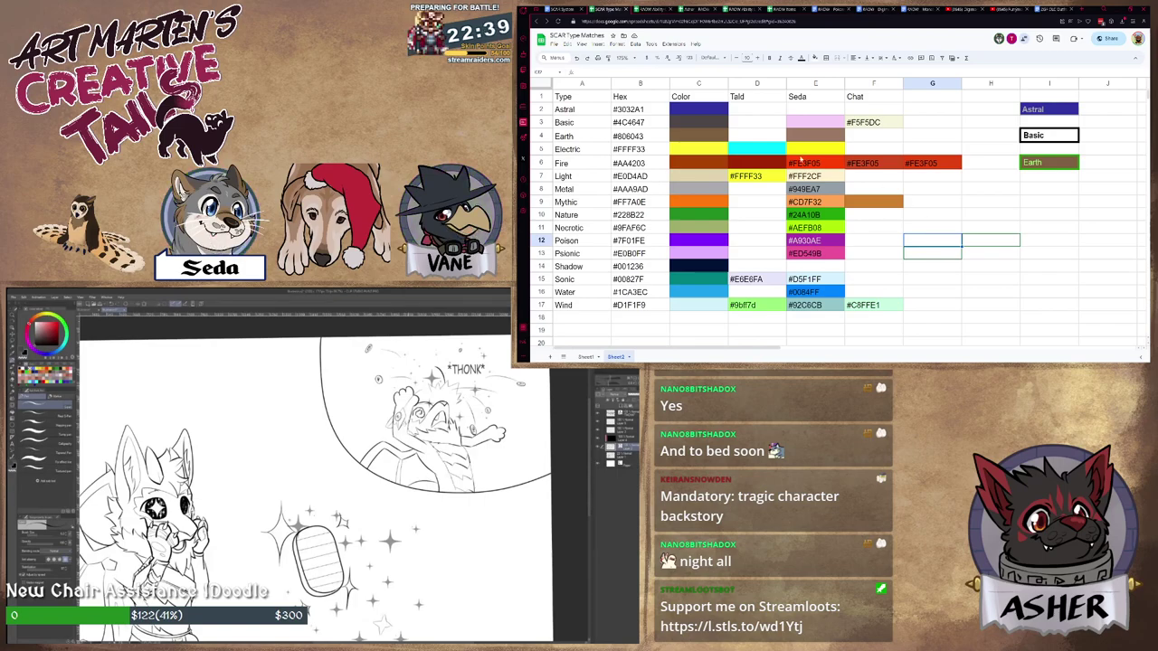
pyautogui.click(817, 178)
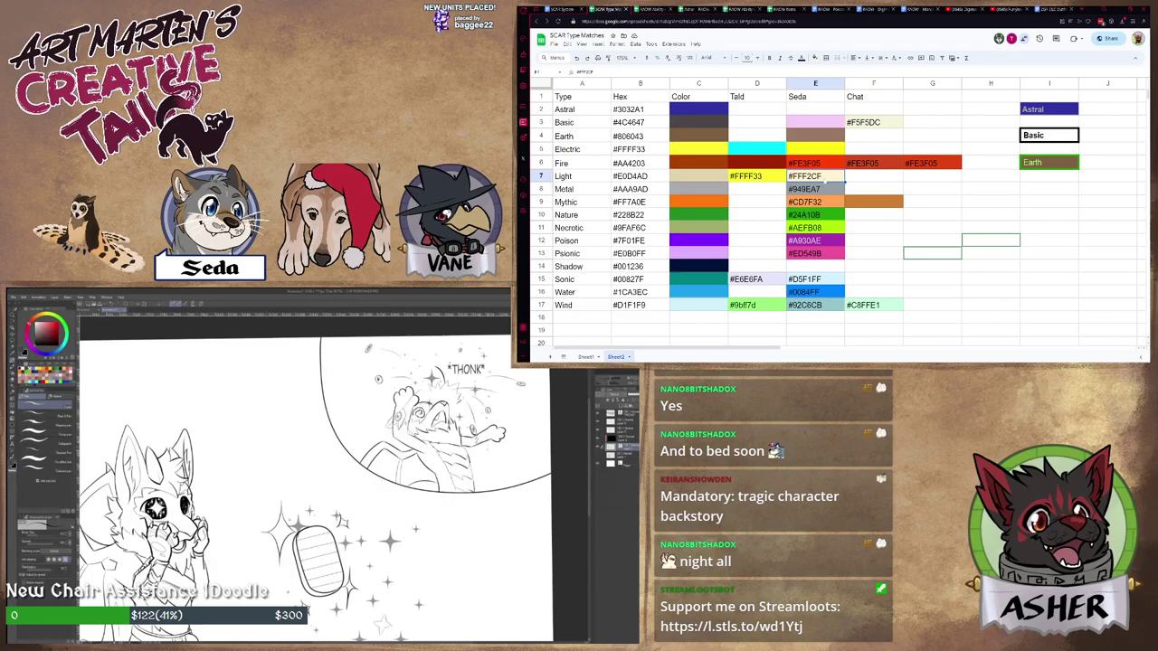
pyautogui.moveTo(322, 507); pyautogui.dragTo(303, 511)
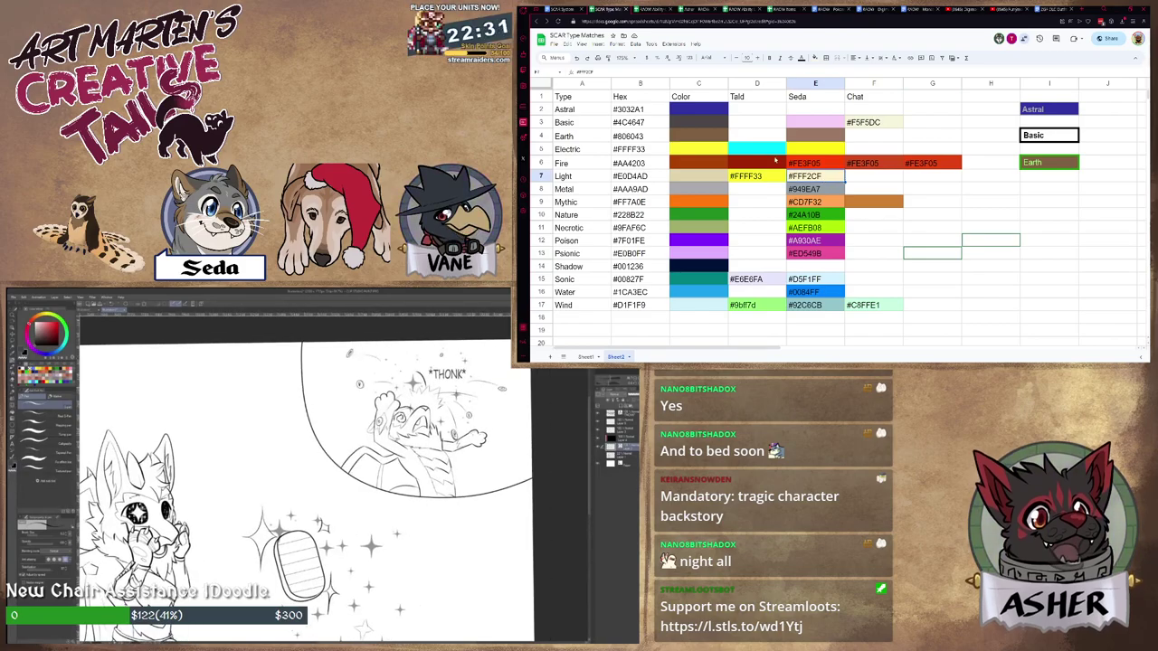
pyautogui.click(640, 175)
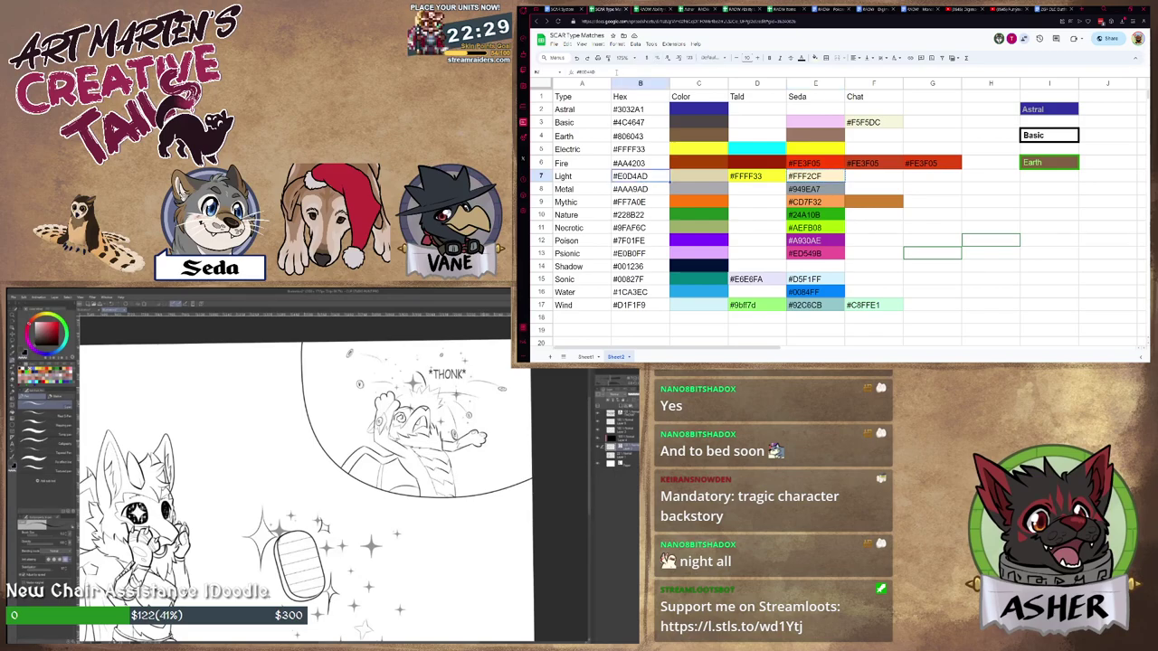
# Set the Light type's hex value to #FFF2CF and fill its Color cell with the same colour.
pyautogui.write('#FFF2CF')
pyautogui.press('Right')
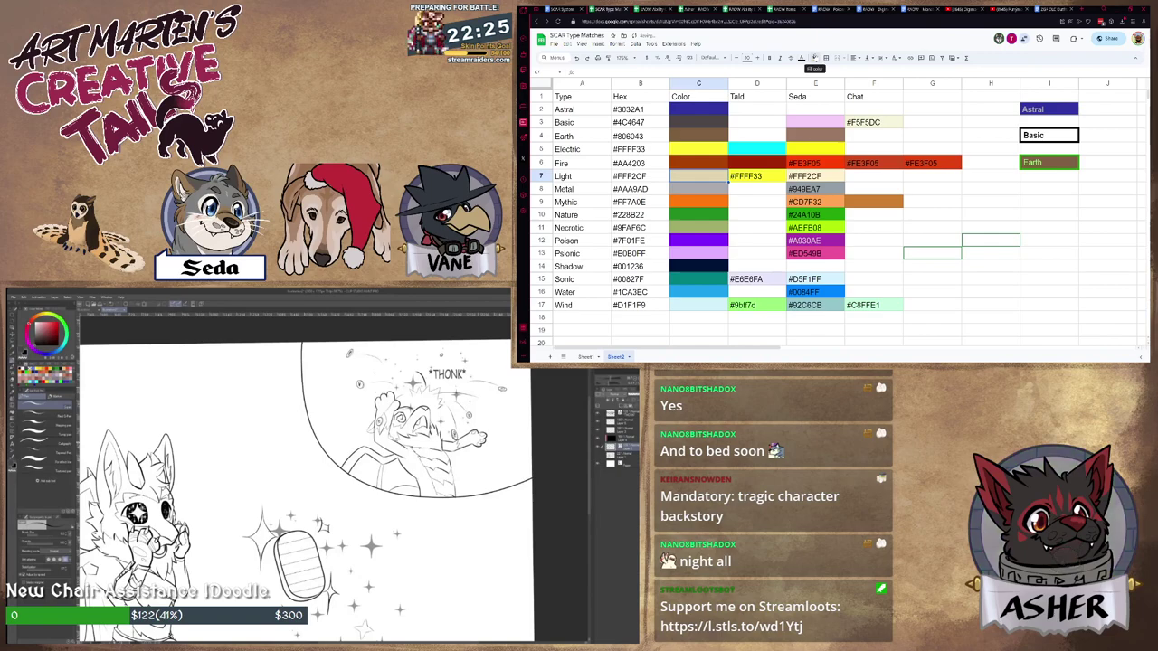
pyautogui.click(814, 57)
pyautogui.click(839, 204)
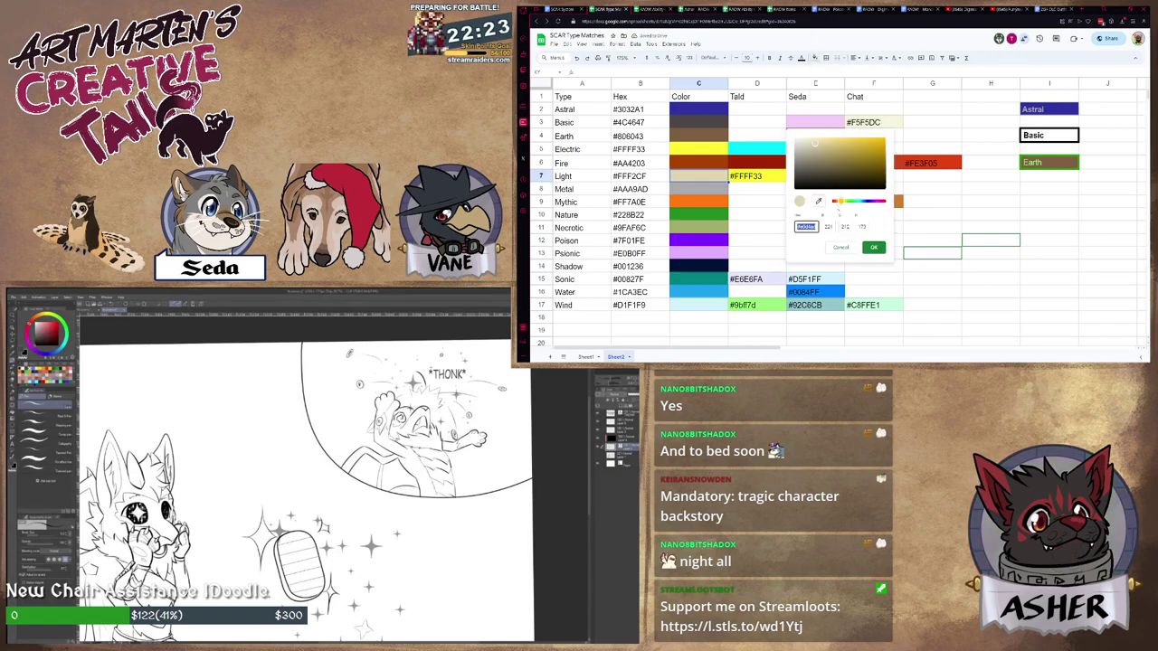
pyautogui.click(876, 248)
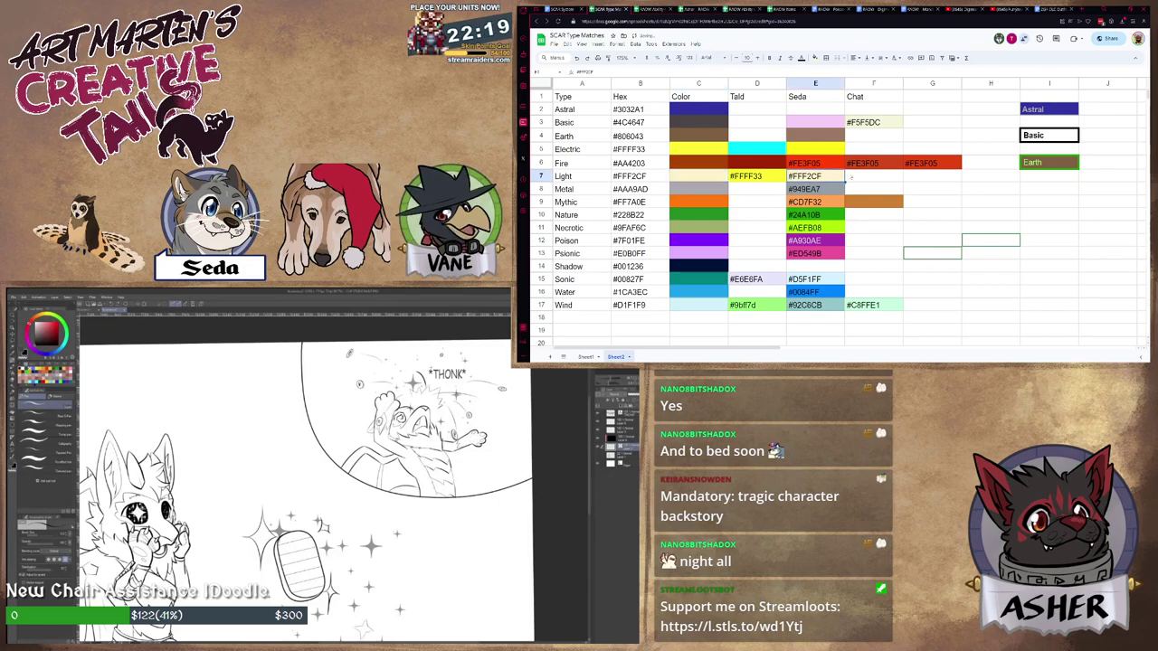
# Clear the hex values from the Light row's Seda and Tald cells.
pyautogui.click(821, 179)
pyautogui.press('Delete')
pyautogui.click(757, 176)
pyautogui.press('Delete')
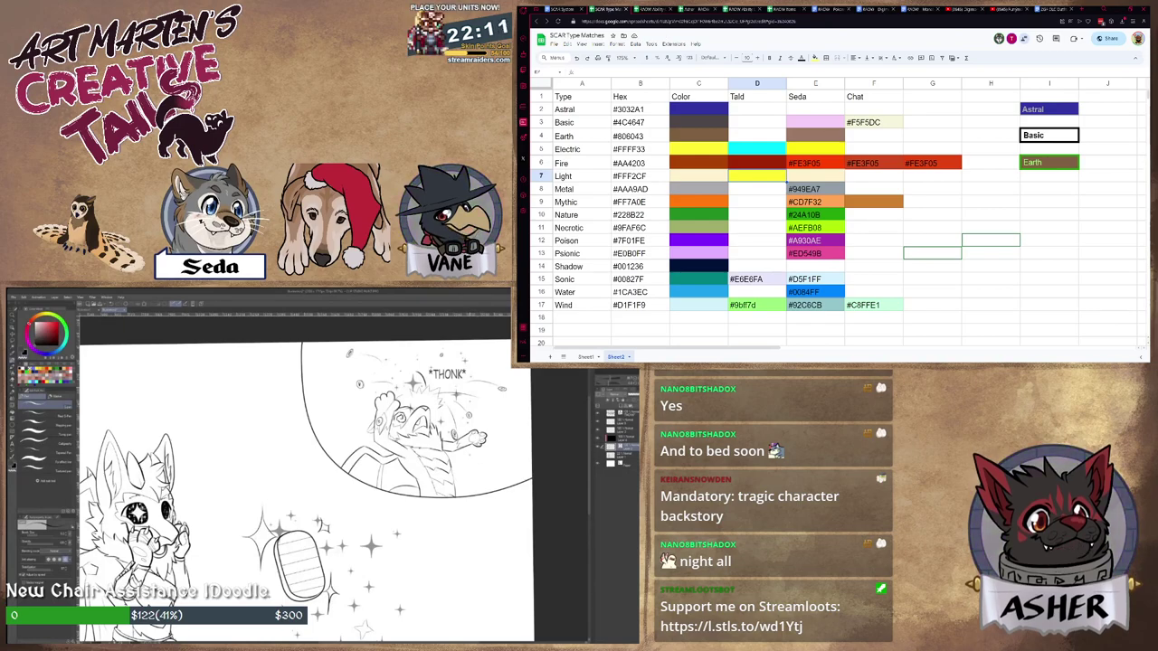
# Examine the winged character, sparkles and *THONK* inset in close-up and across the full page.
pyautogui.scroll(-3, 371, 443)
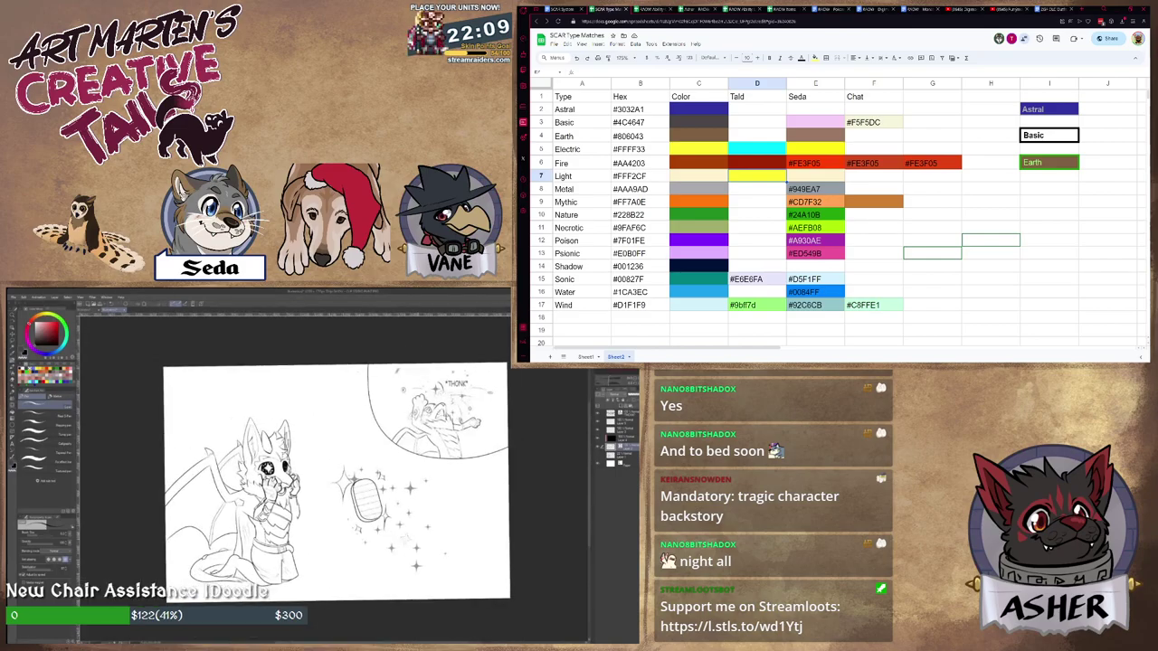
pyautogui.scroll(3, 415, 398)
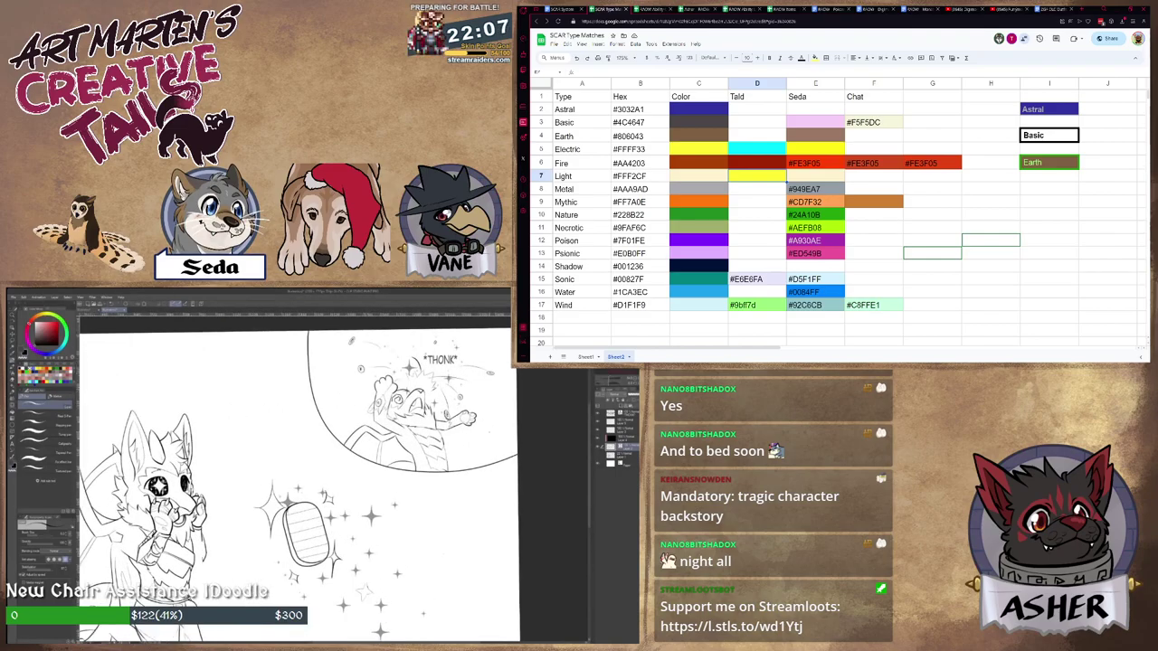
pyautogui.scroll(-2, 507, 380)
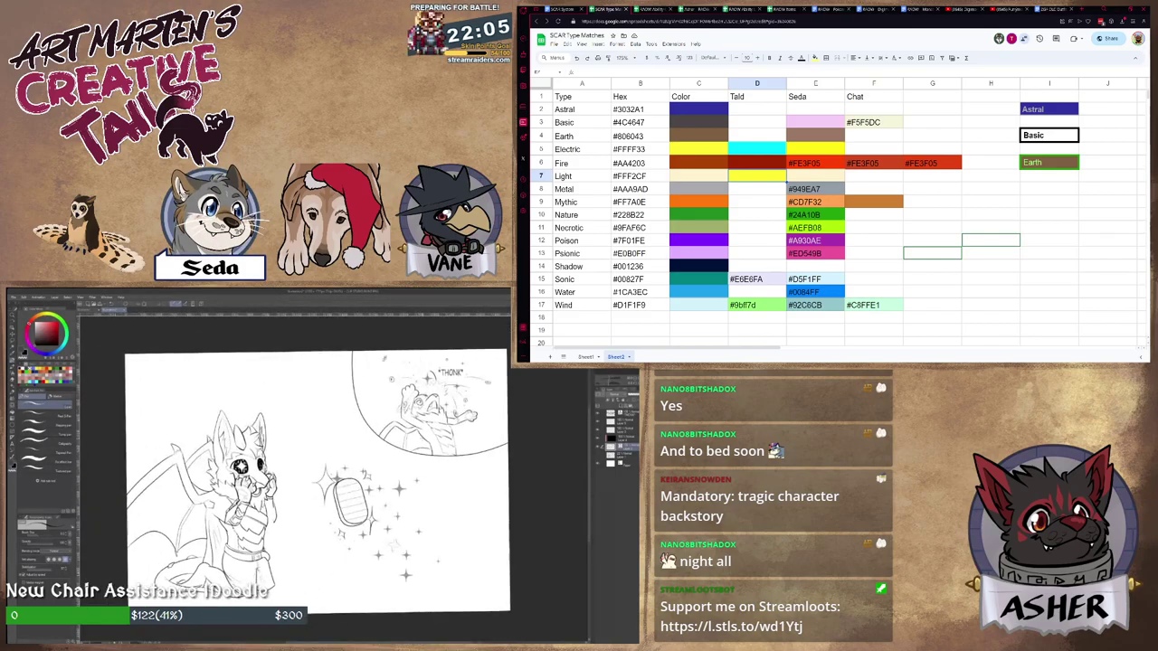
pyautogui.scroll(1, 262, 466)
pyautogui.scroll(3, 230, 457)
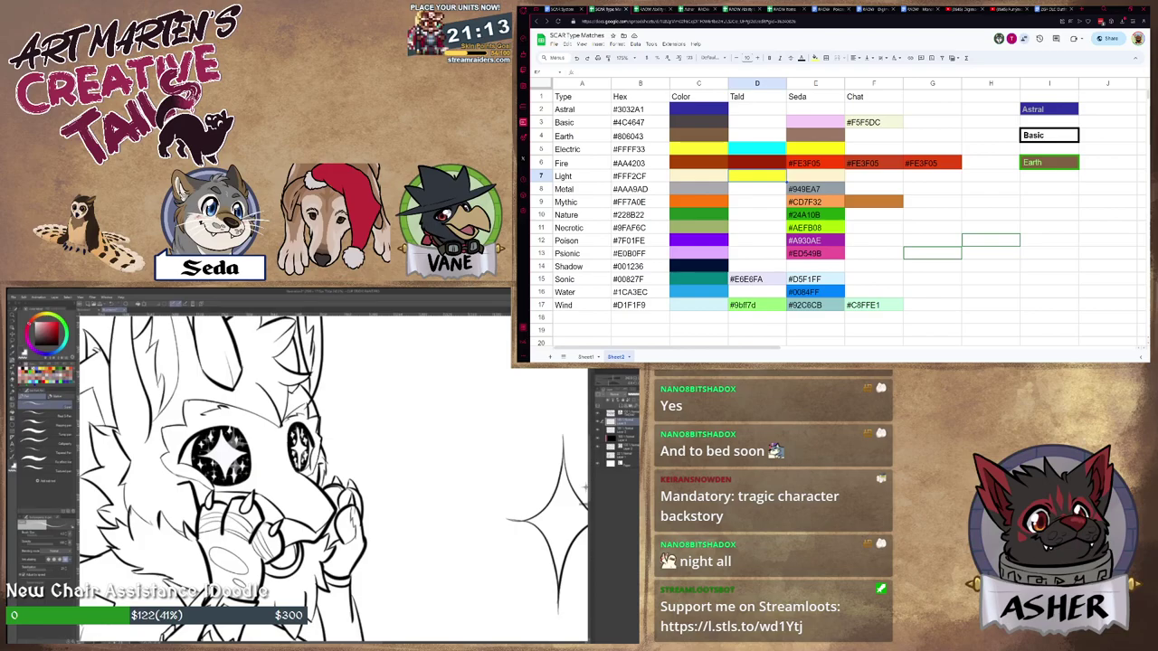
pyautogui.scroll(-4, 336, 442)
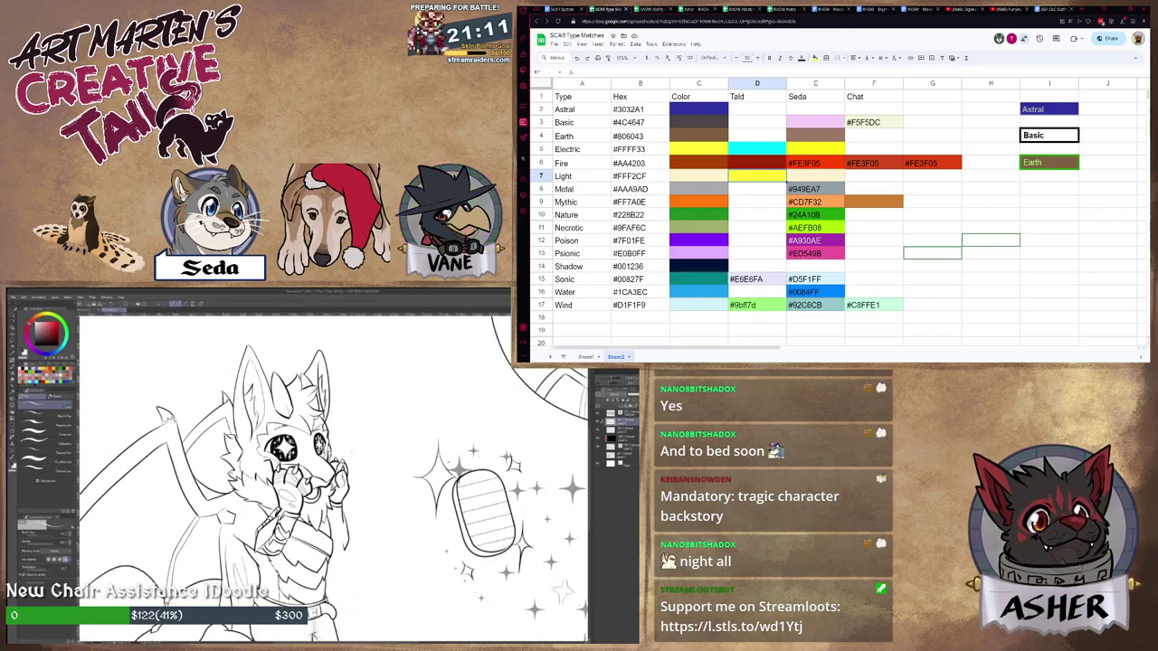
pyautogui.scroll(-4, 335, 480)
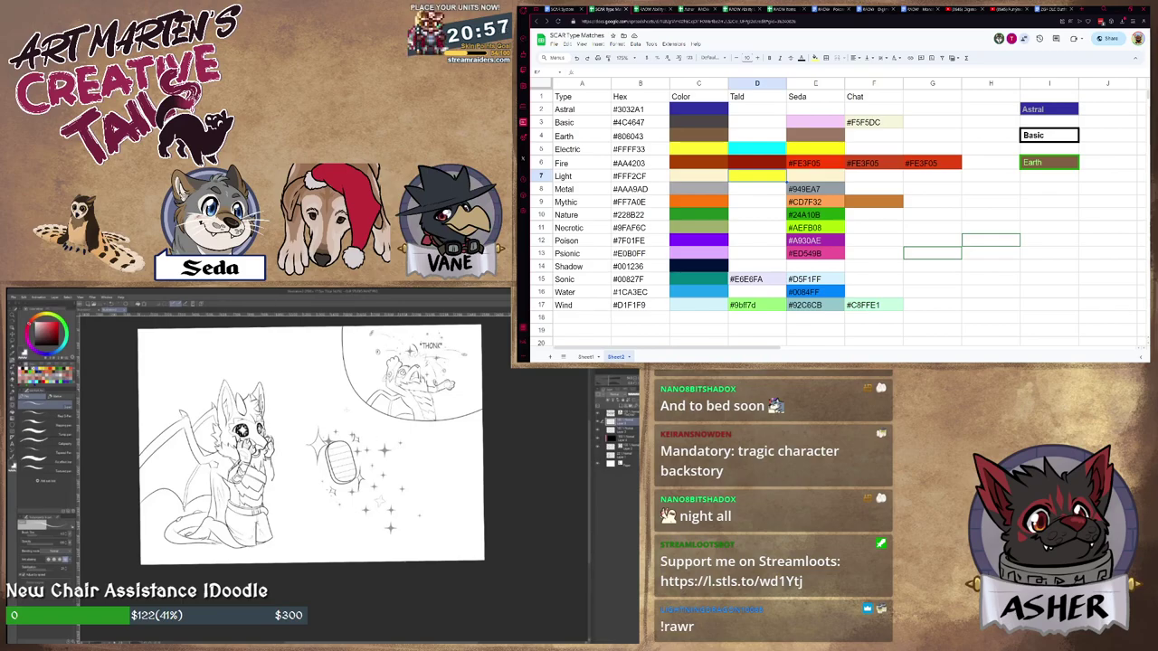
pyautogui.scroll(4, 413, 412)
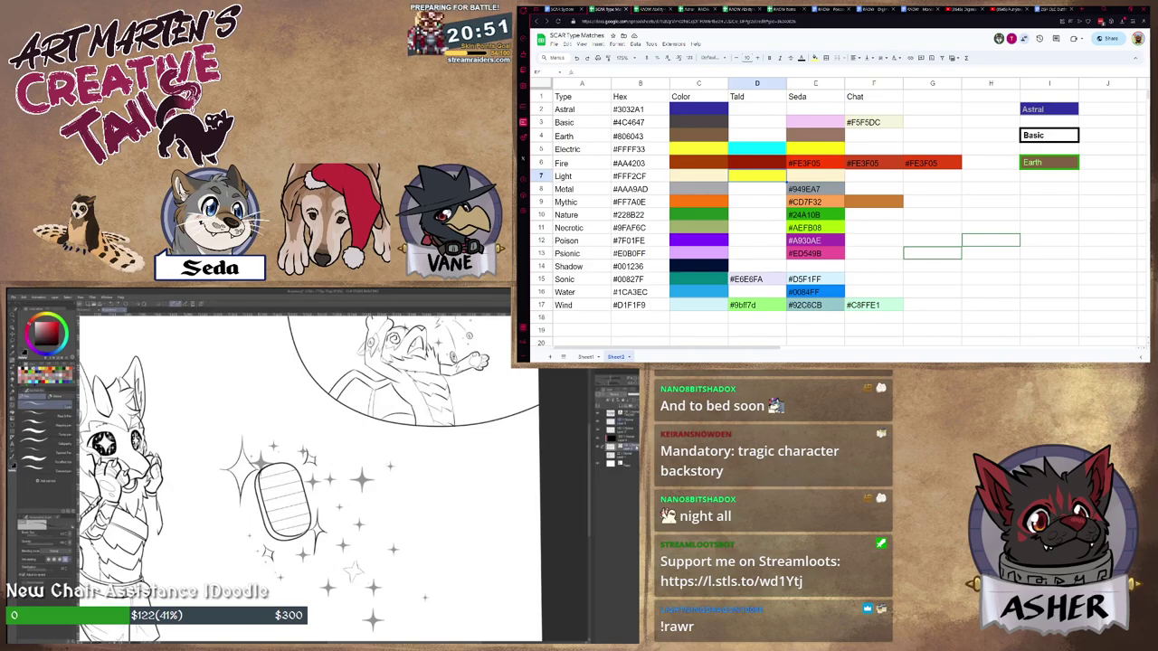
pyautogui.click(738, 163)
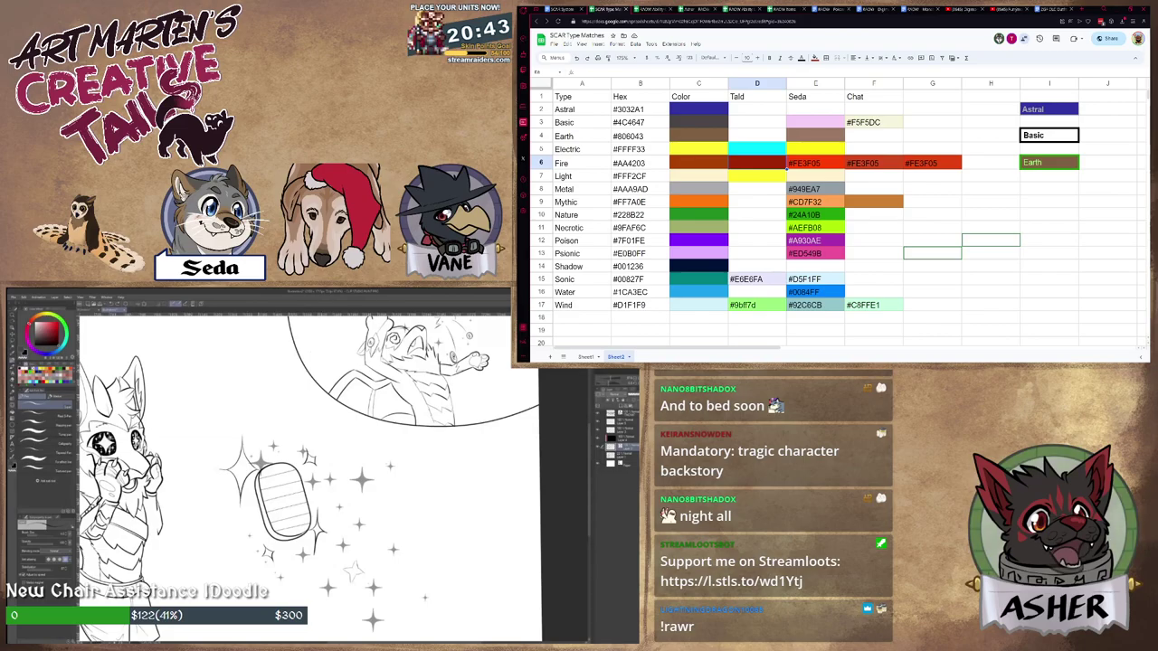
pyautogui.moveTo(286, 502)
pyautogui.mouseDown()
pyautogui.moveTo(447, 404)
pyautogui.moveTo(365, 522)
pyautogui.moveTo(333, 491)
pyautogui.moveTo(351, 467)
pyautogui.mouseUp()
pyautogui.scroll(-4, 389, 489)
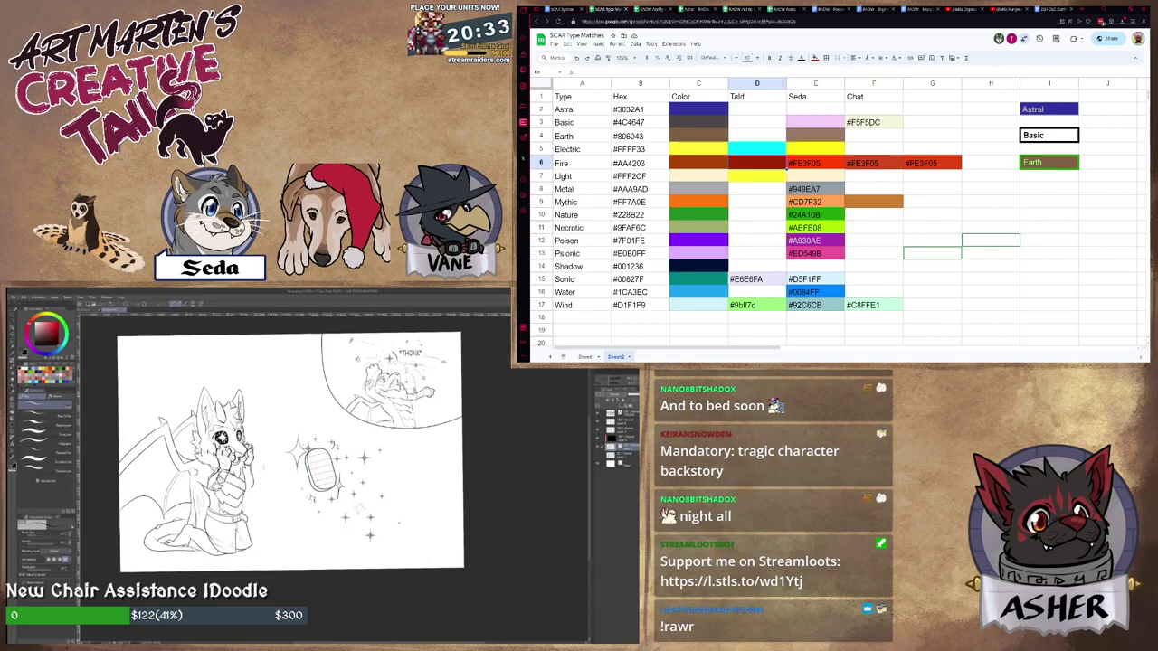
pyautogui.moveTo(262, 492); pyautogui.dragTo(392, 494)
pyautogui.scroll(3, 334, 484)
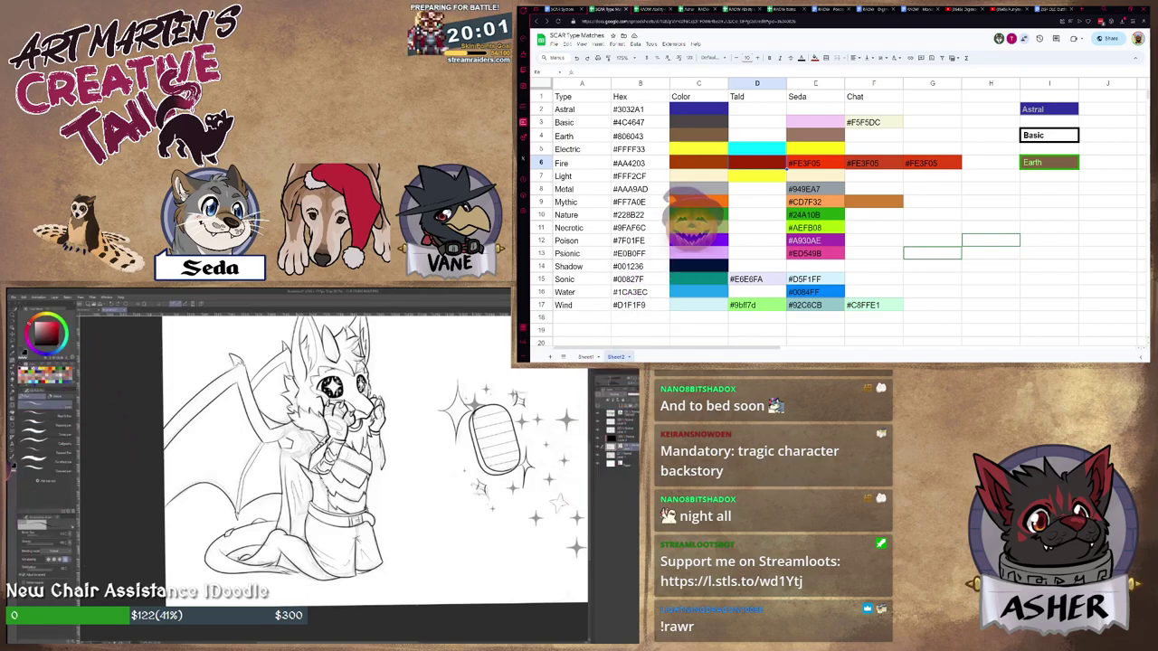
pyautogui.scroll(1, 369, 450)
pyautogui.scroll(4, 388, 442)
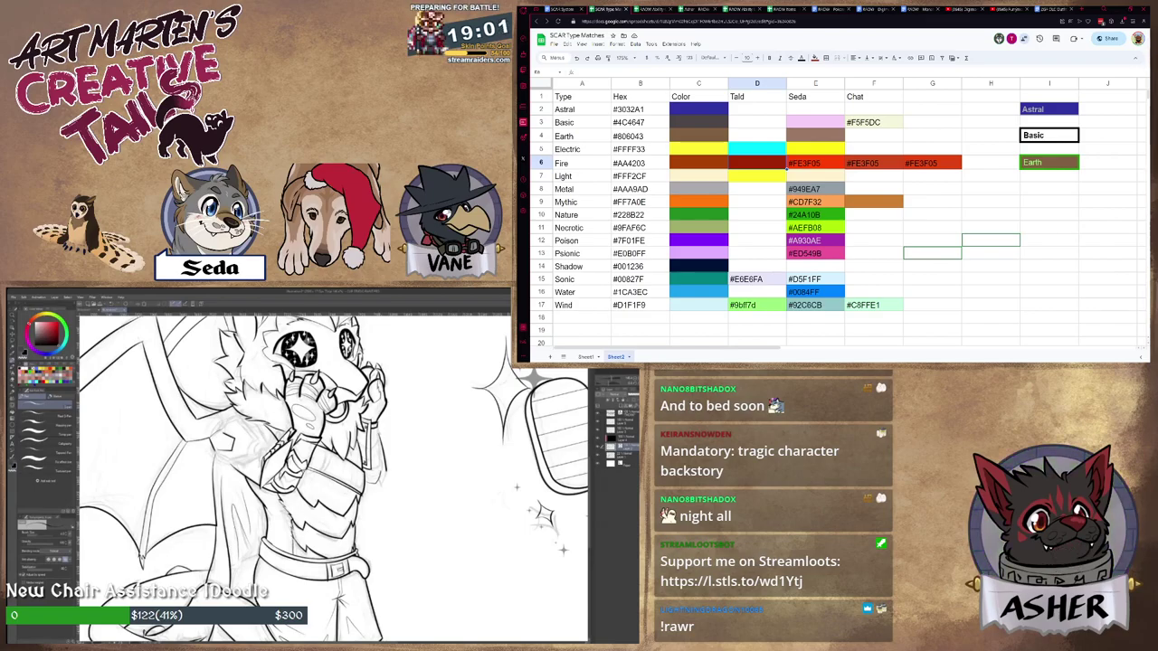
# Turn the canvas sideways and mirror it to inspect the winged character's arms and torso.
pyautogui.press('r')
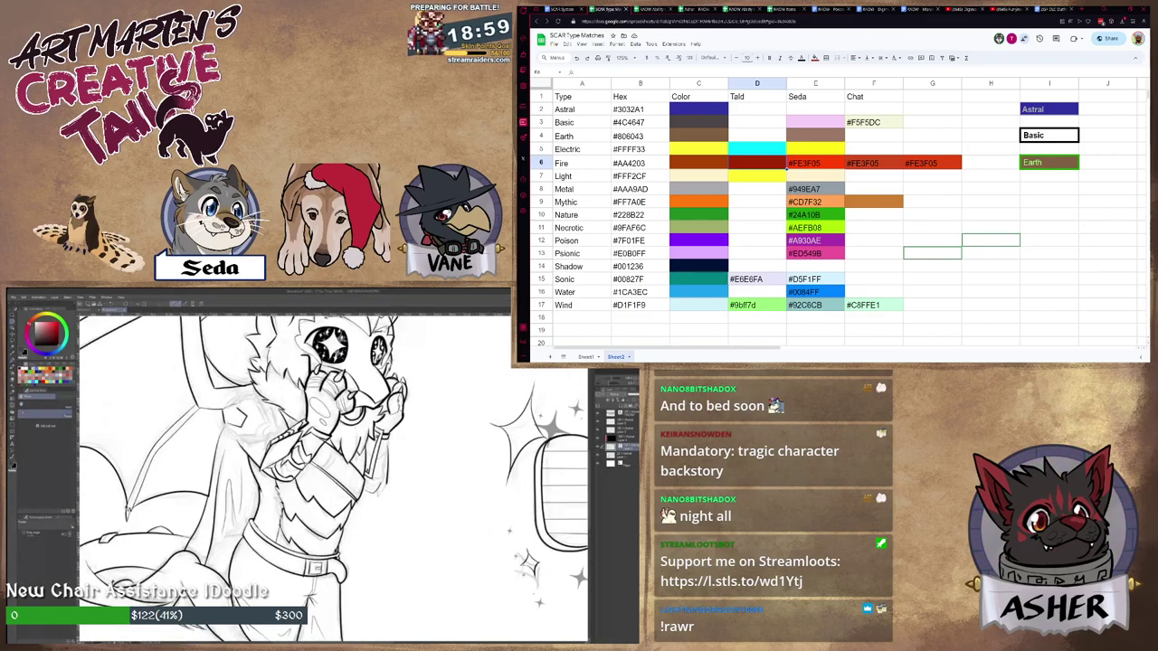
pyautogui.moveTo(434, 407); pyautogui.dragTo(450, 437)
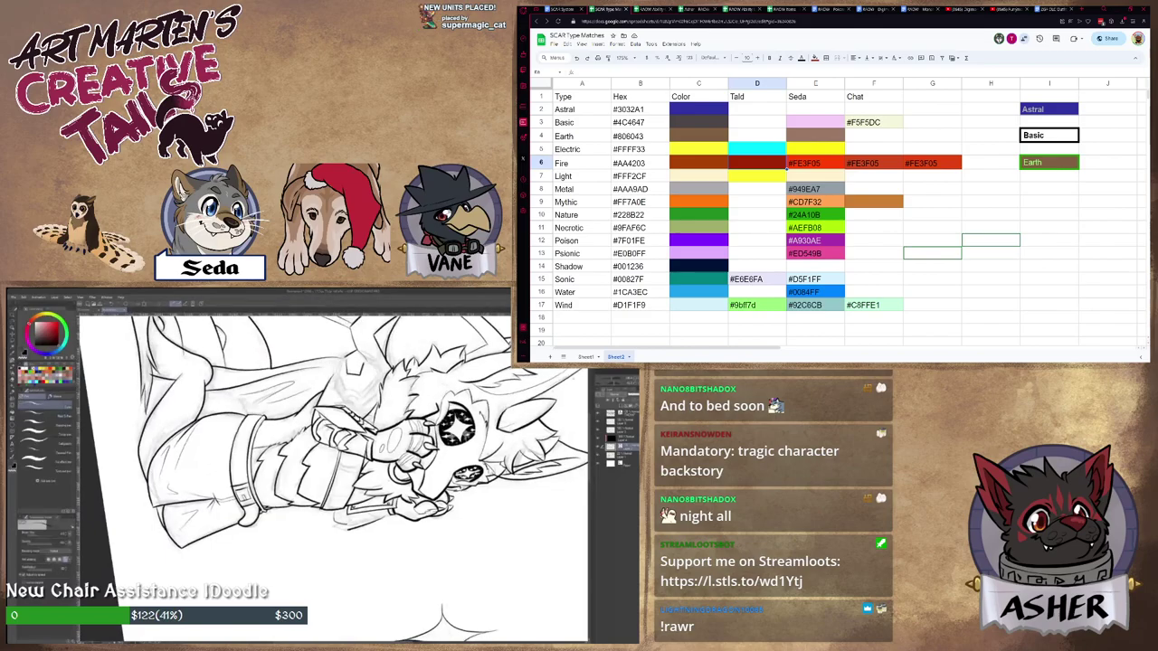
pyautogui.press('=')
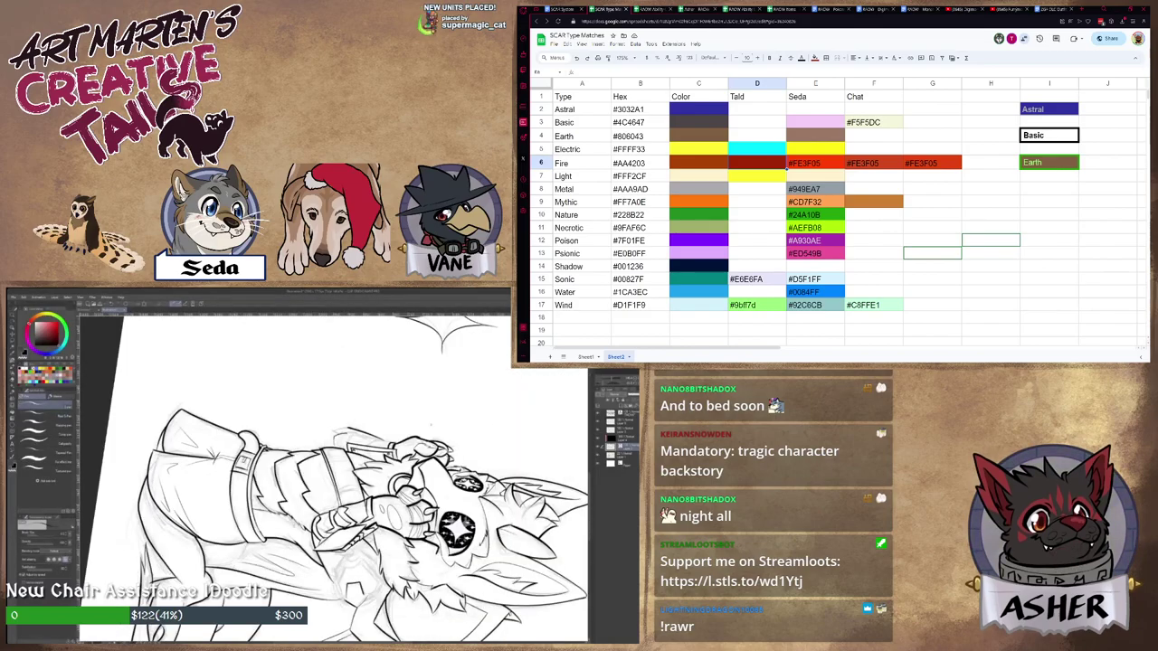
pyautogui.press('=')
pyautogui.press('=')
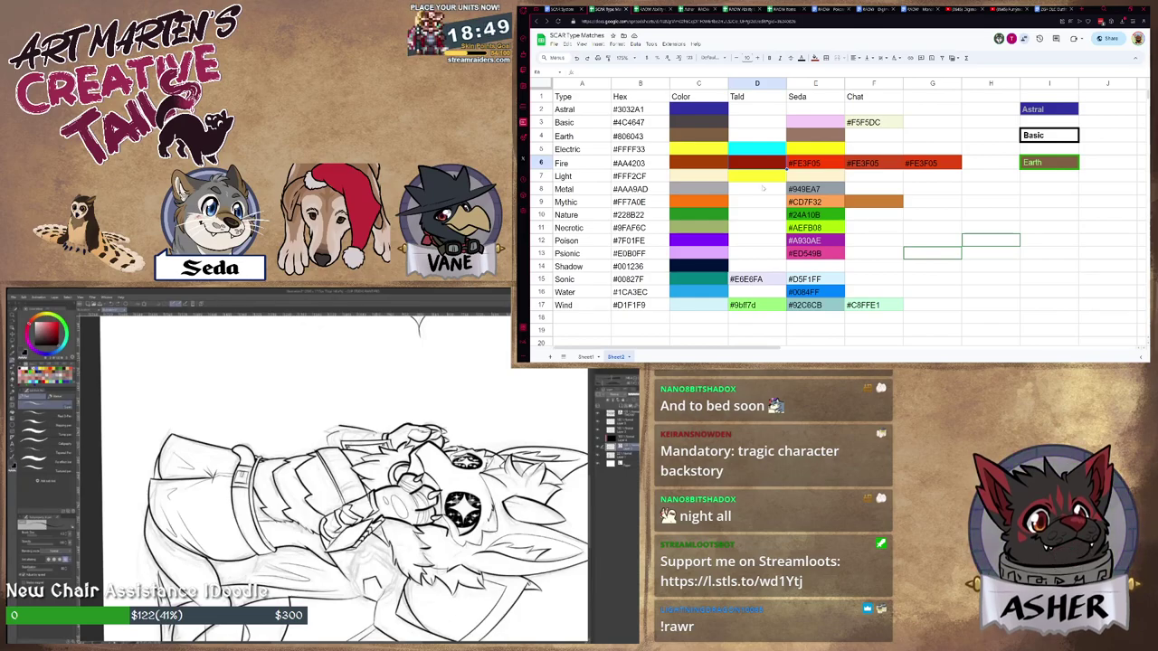
# Reset the fill colour of the Light and Electric cells in the Tald and Seda columns.
pyautogui.click(763, 188)
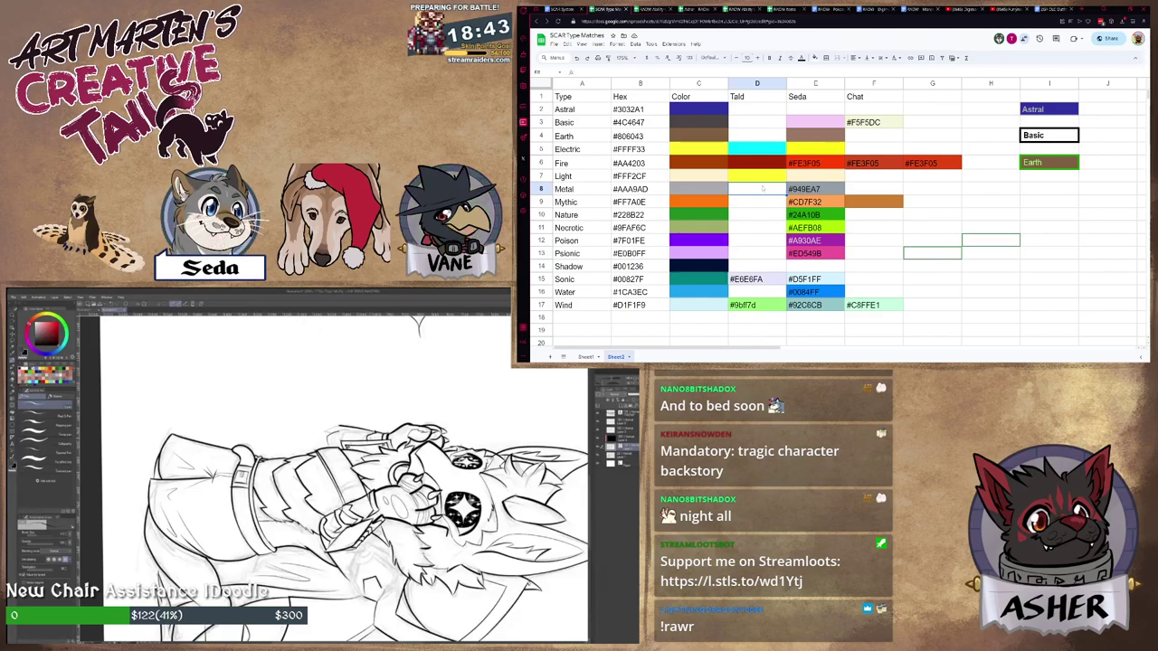
pyautogui.moveTo(766, 177); pyautogui.dragTo(802, 177)
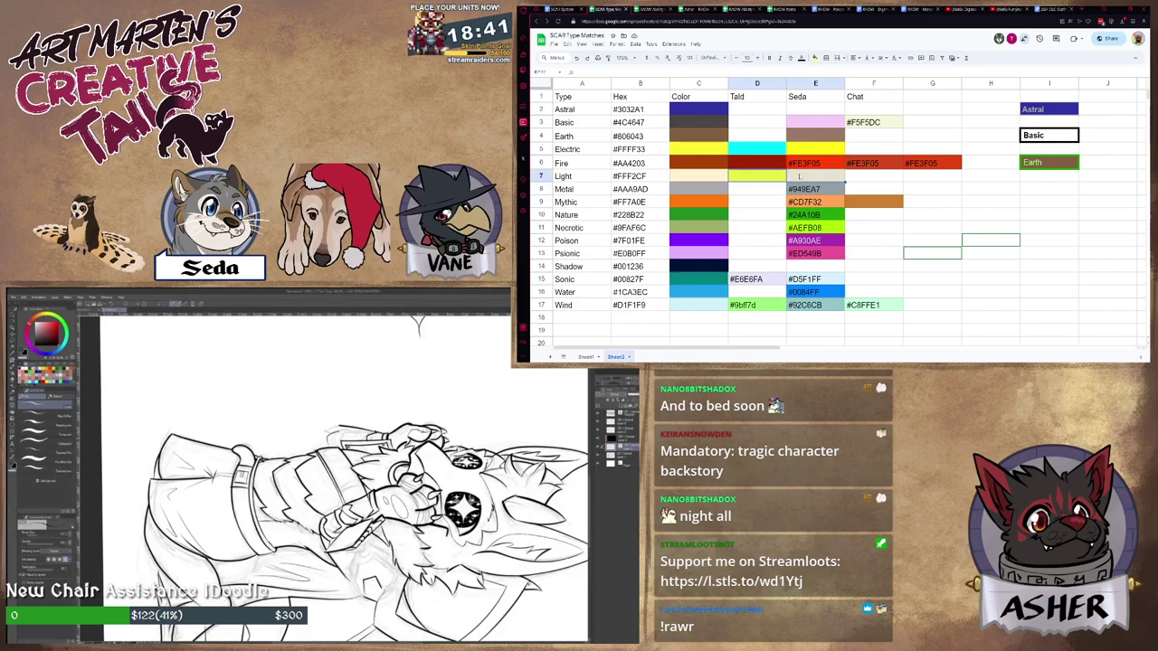
pyautogui.click(815, 58)
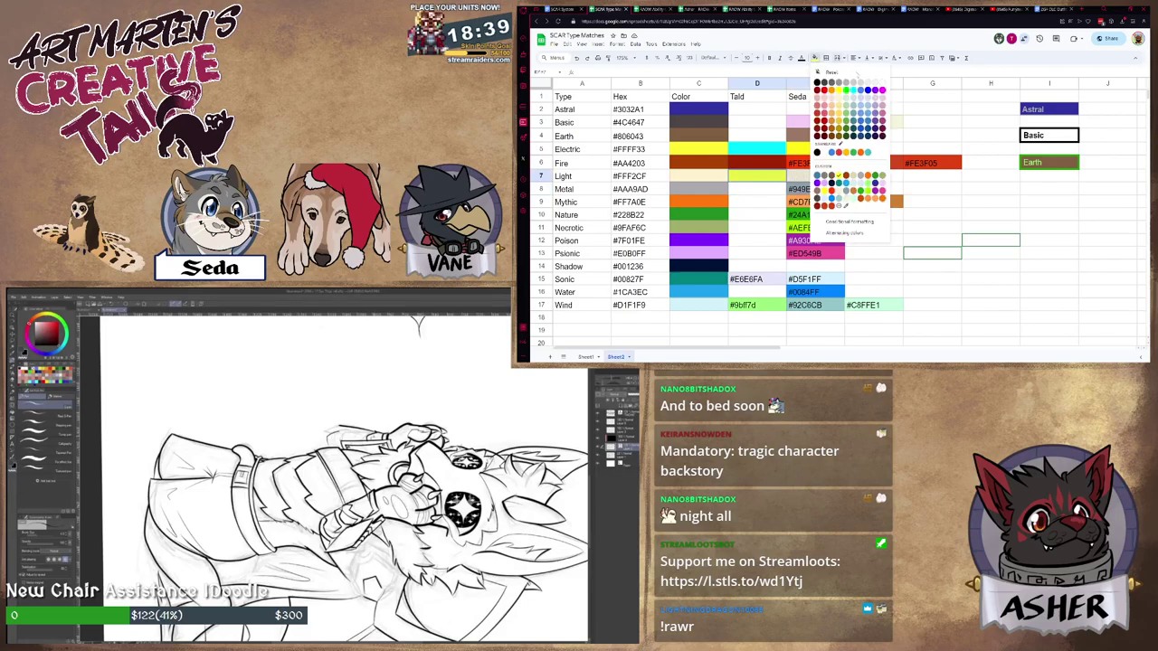
pyautogui.click(841, 72)
pyautogui.moveTo(767, 150); pyautogui.dragTo(802, 150)
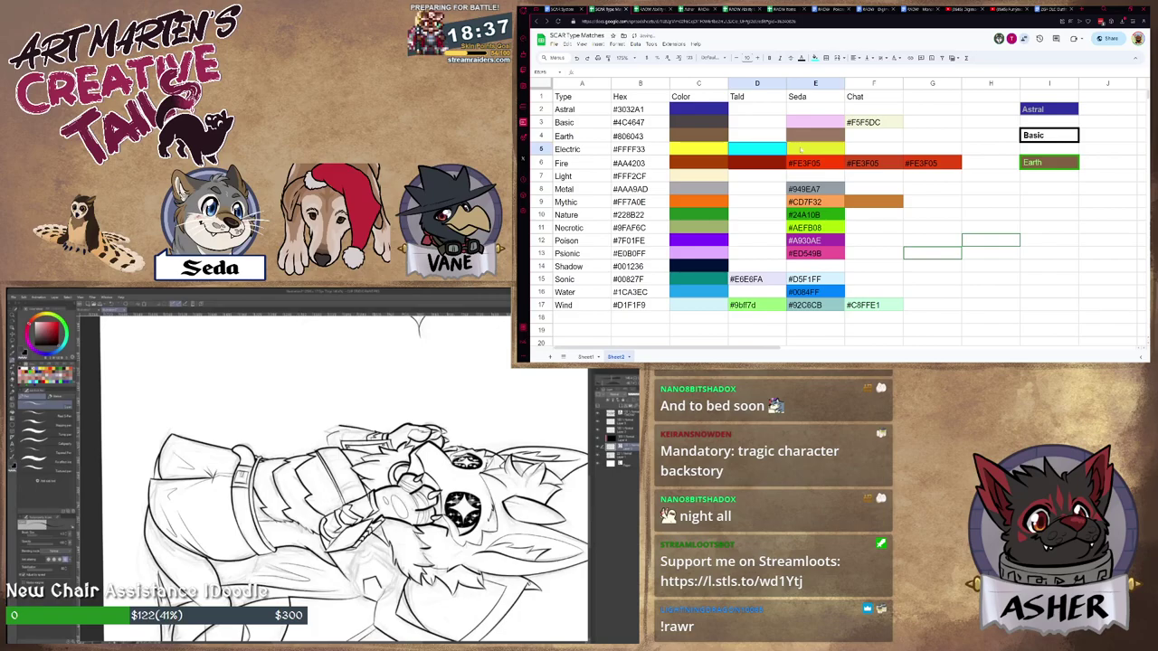
pyautogui.click(814, 58)
pyautogui.click(823, 73)
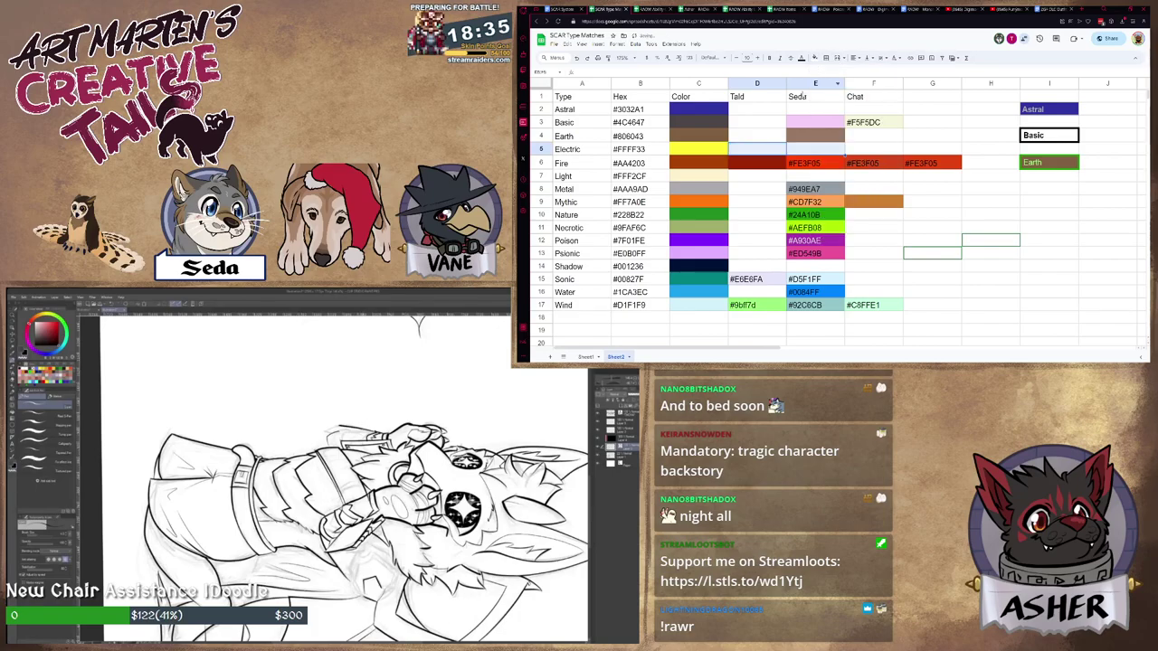
# Reset the fills of the Basic and Earth cells under Seda, and clear the fill and hex value of Basic's Chat cell.
pyautogui.moveTo(814, 136); pyautogui.dragTo(813, 122)
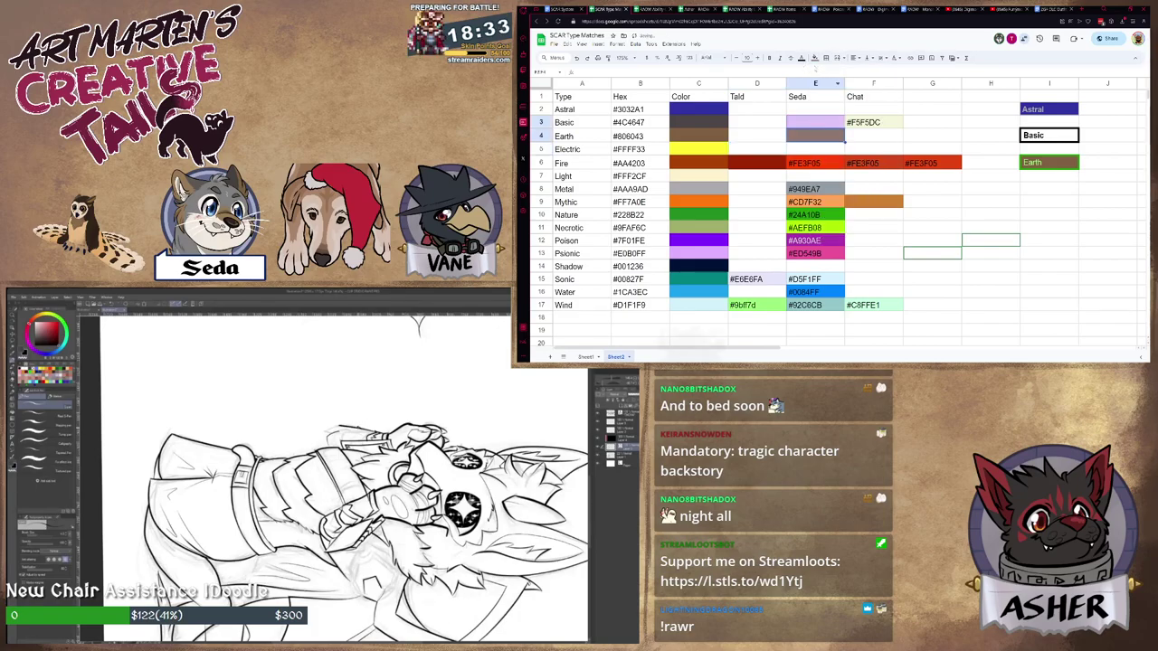
pyautogui.click(814, 58)
pyautogui.click(822, 72)
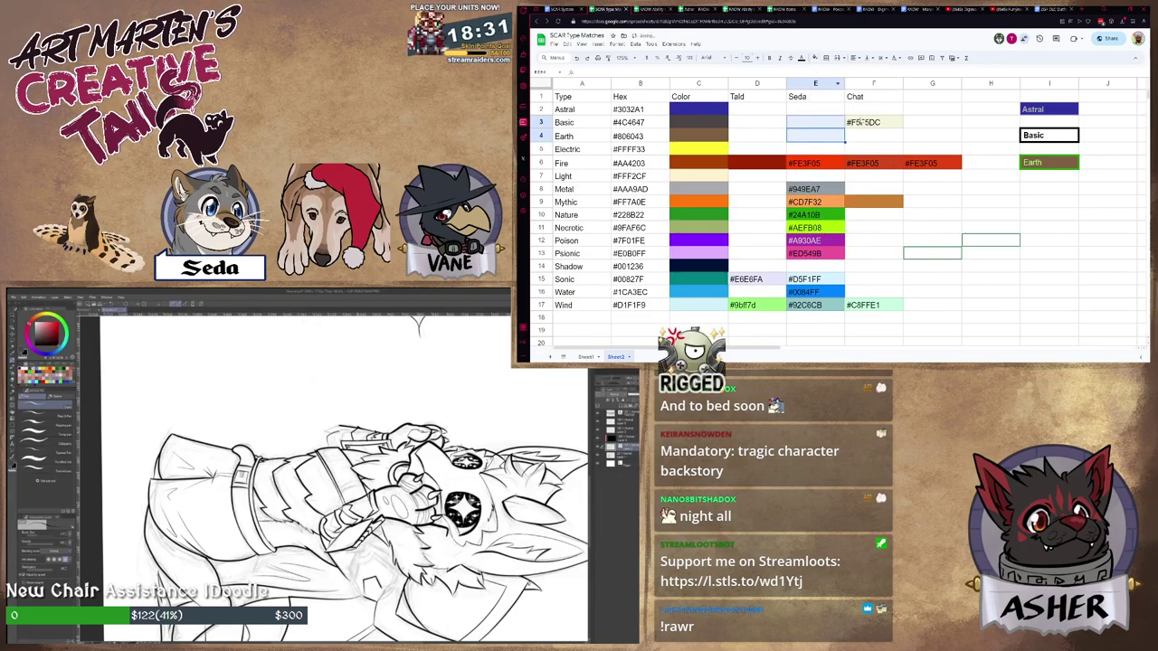
pyautogui.click(861, 121)
pyautogui.click(814, 58)
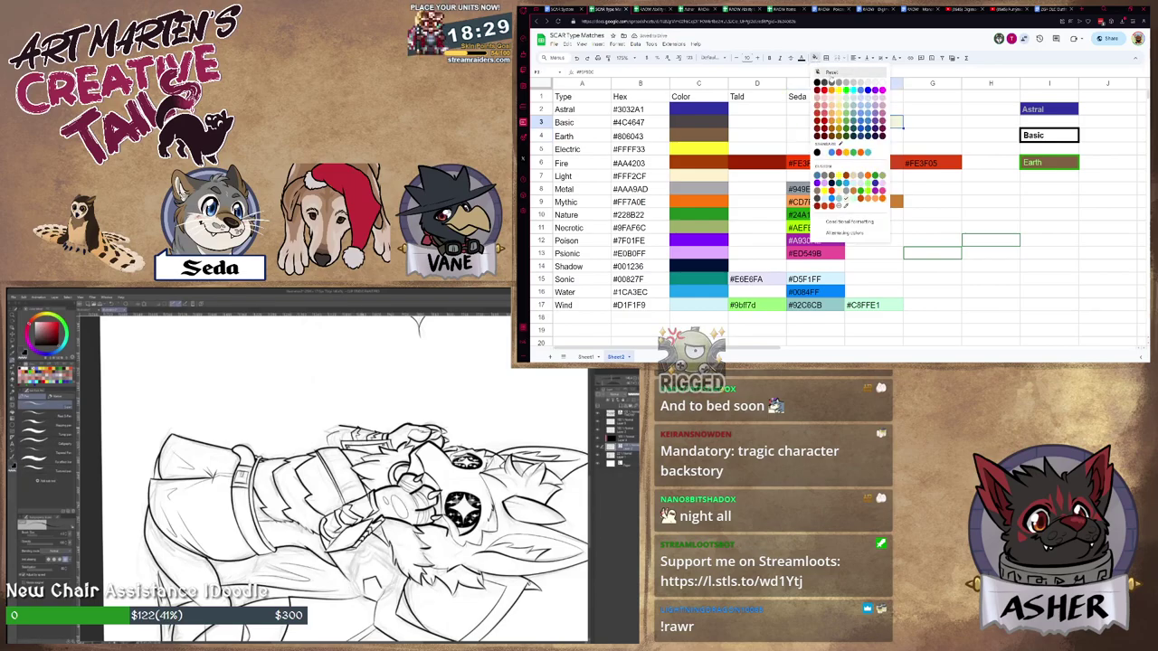
pyautogui.click(842, 72)
pyautogui.press('Delete')
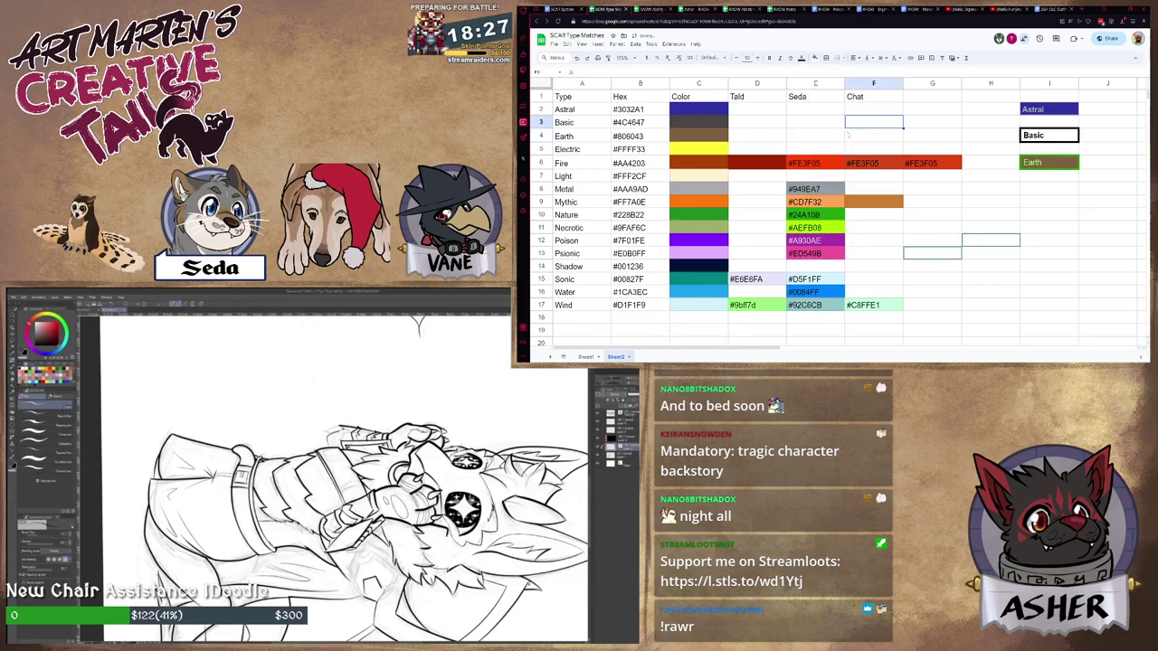
pyautogui.click(843, 136)
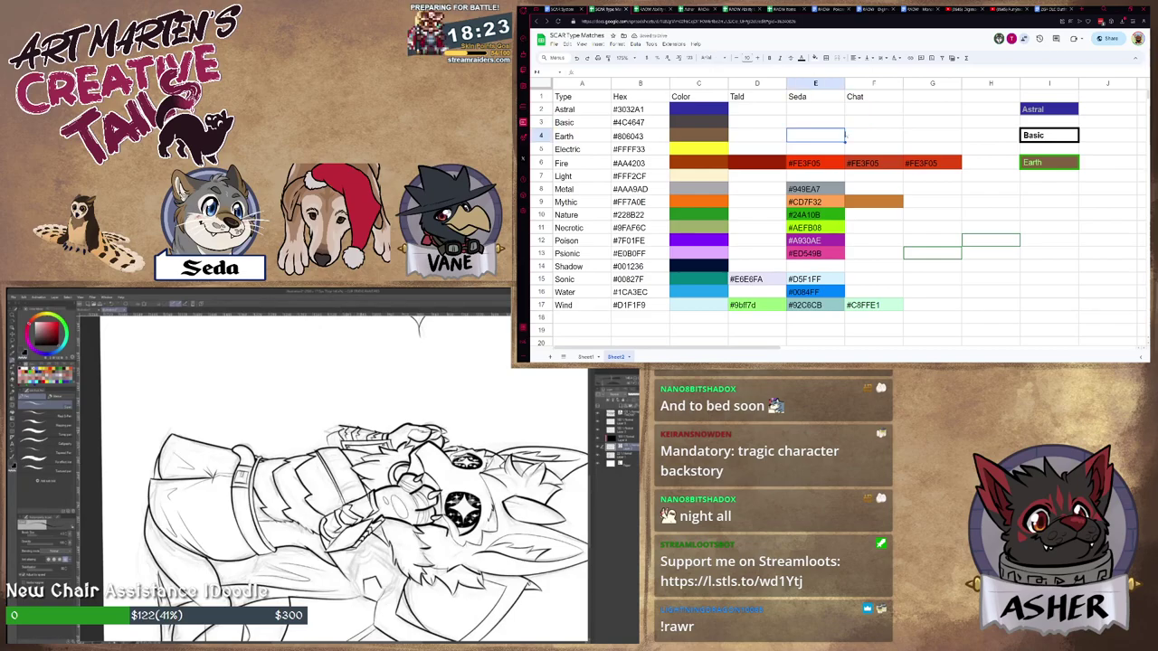
# Check the drawing's overall composition by viewing the page rotated, upside down and mirrored.
pyautogui.press('r')
pyautogui.moveTo(458, 539)
pyautogui.mouseDown()
pyautogui.moveTo(477, 472)
pyautogui.moveTo(421, 361)
pyautogui.mouseUp()
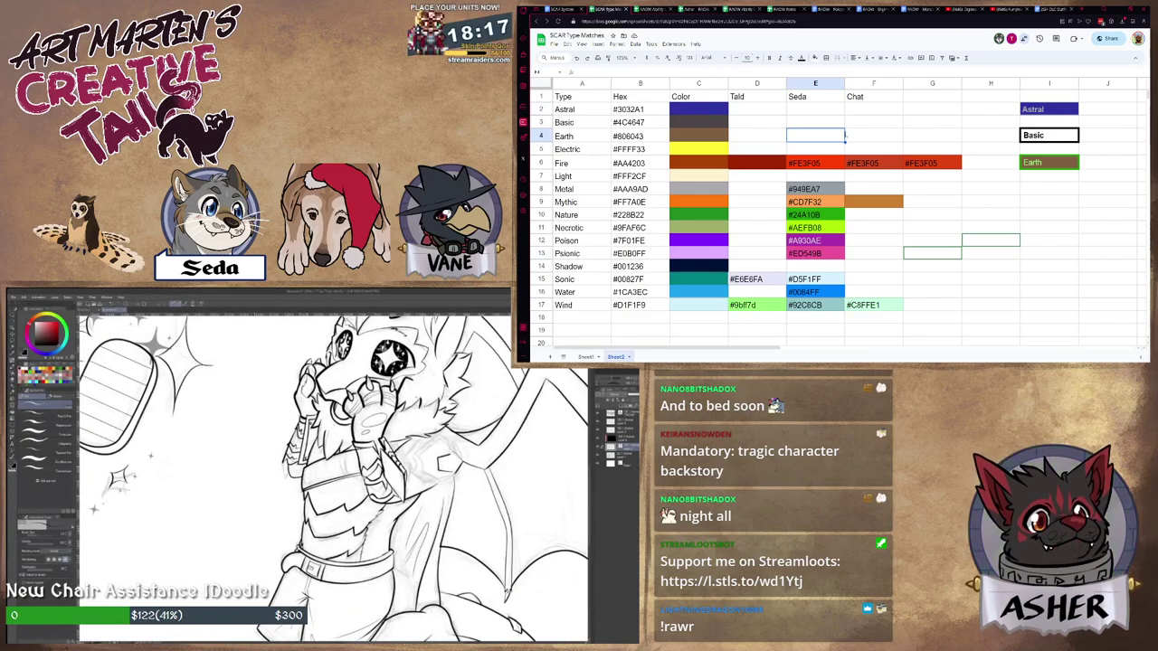
pyautogui.scroll(-3, 399, 423)
pyautogui.press('h')
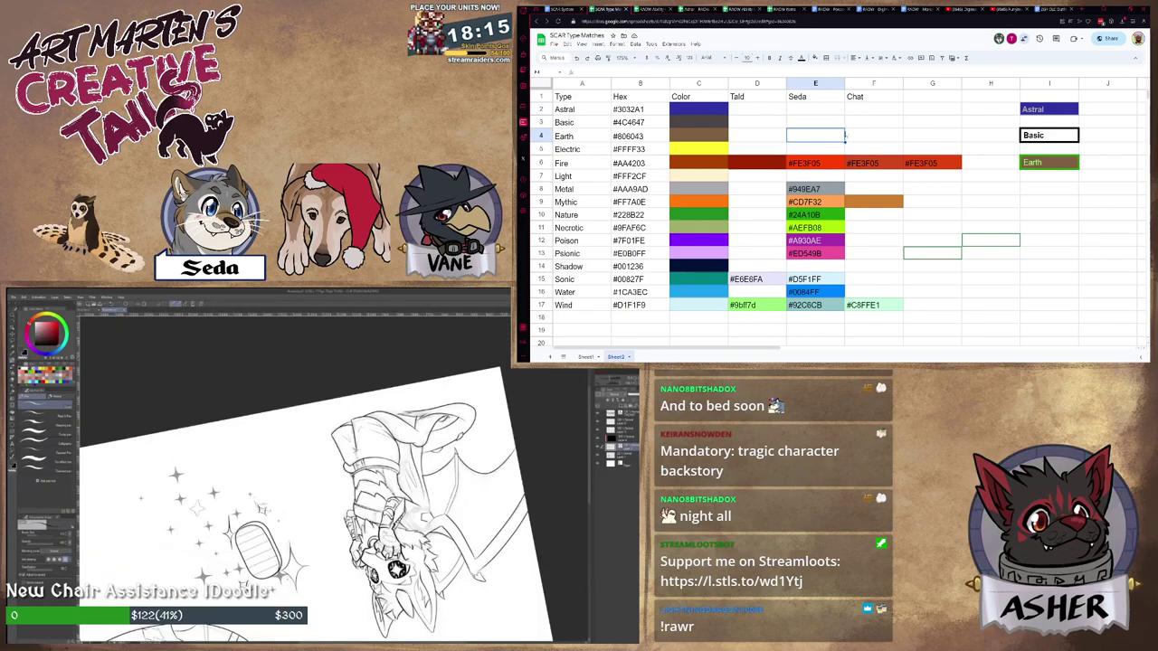
pyautogui.press('v')
pyautogui.press('h')
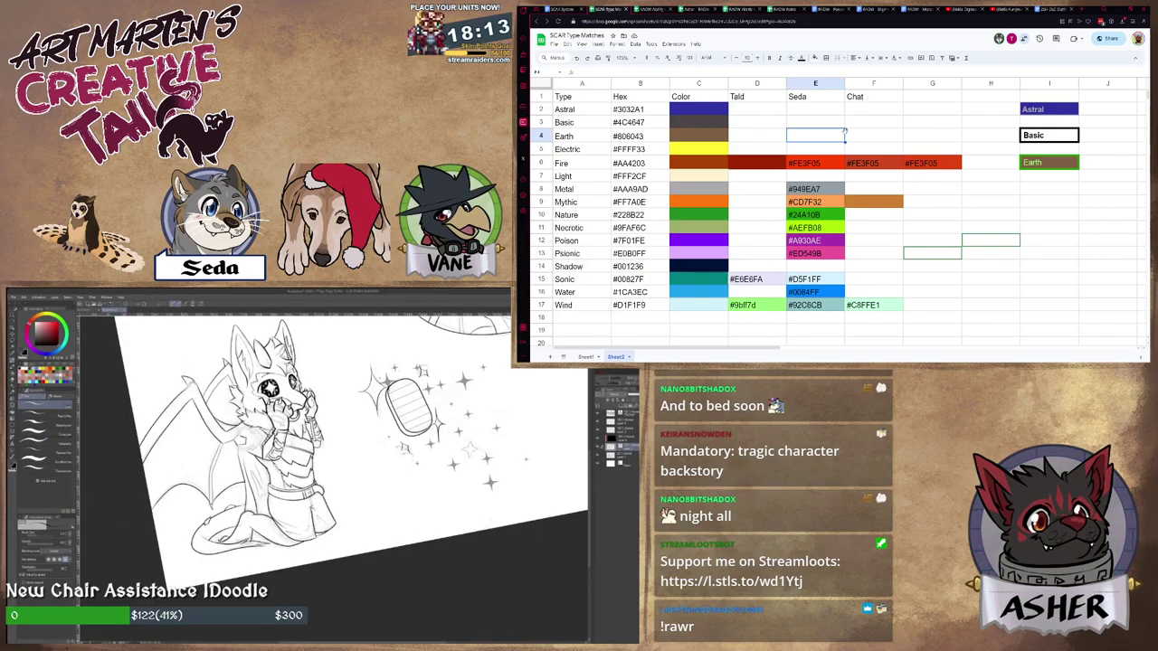
pyautogui.hotkey('ctrl', '-')
pyautogui.hotkey('ctrl', '+')
pyautogui.hotkey('ctrl', '+')
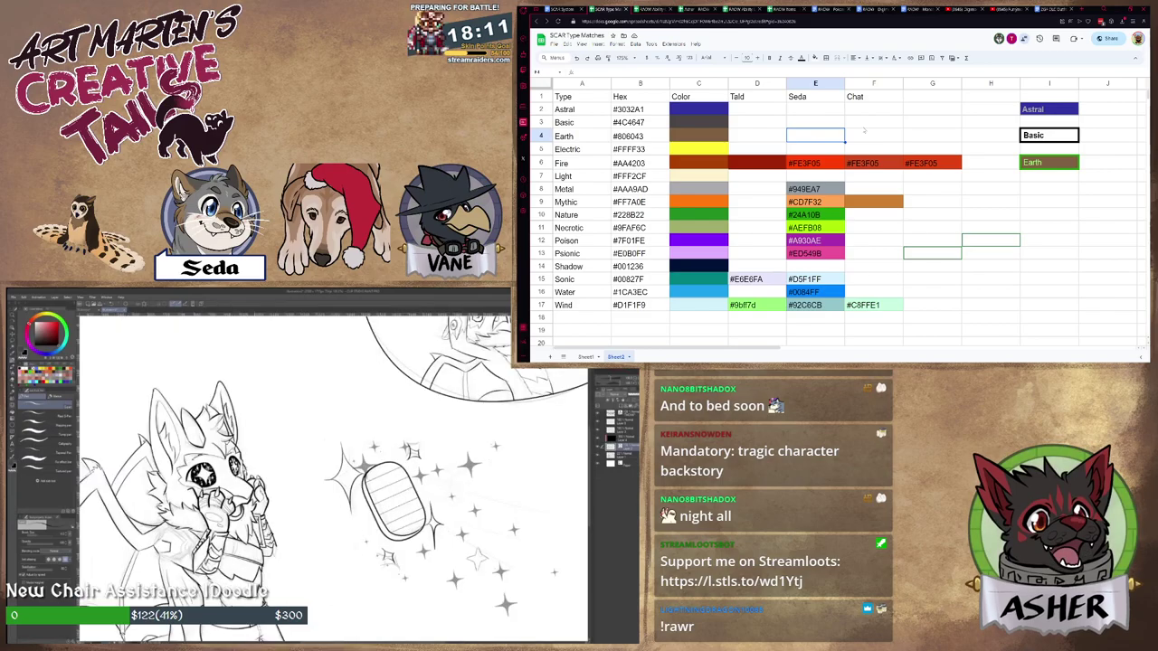
pyautogui.press('v')
pyautogui.press('h')
pyautogui.scroll(-2, 450, 425)
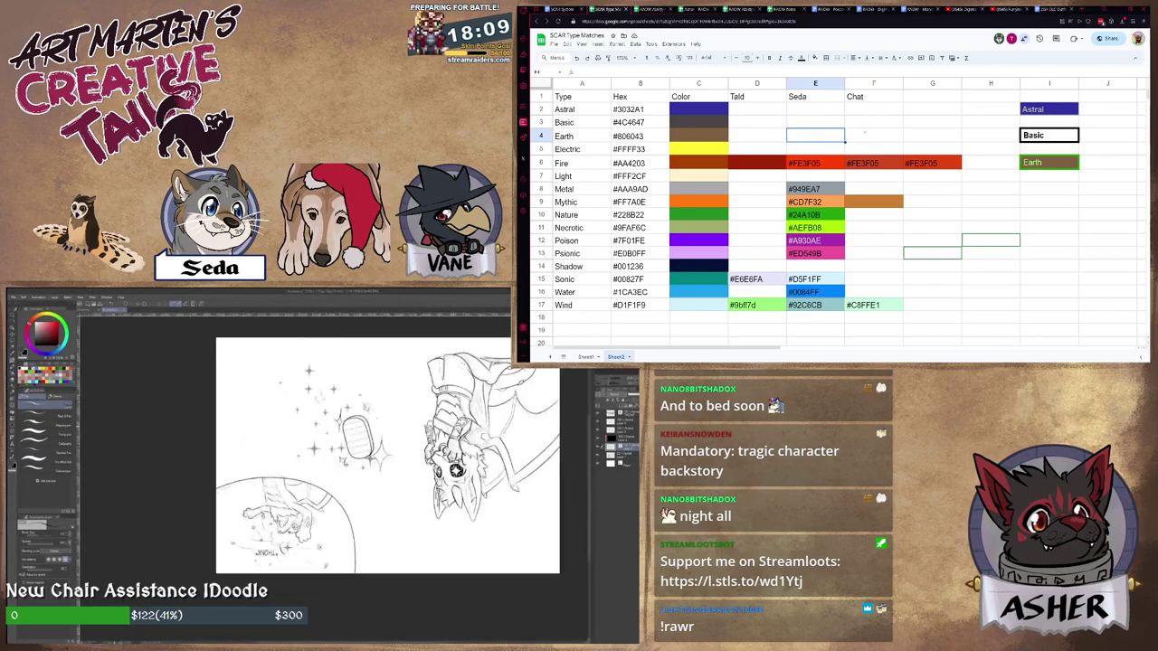
pyautogui.scroll(1, 456, 428)
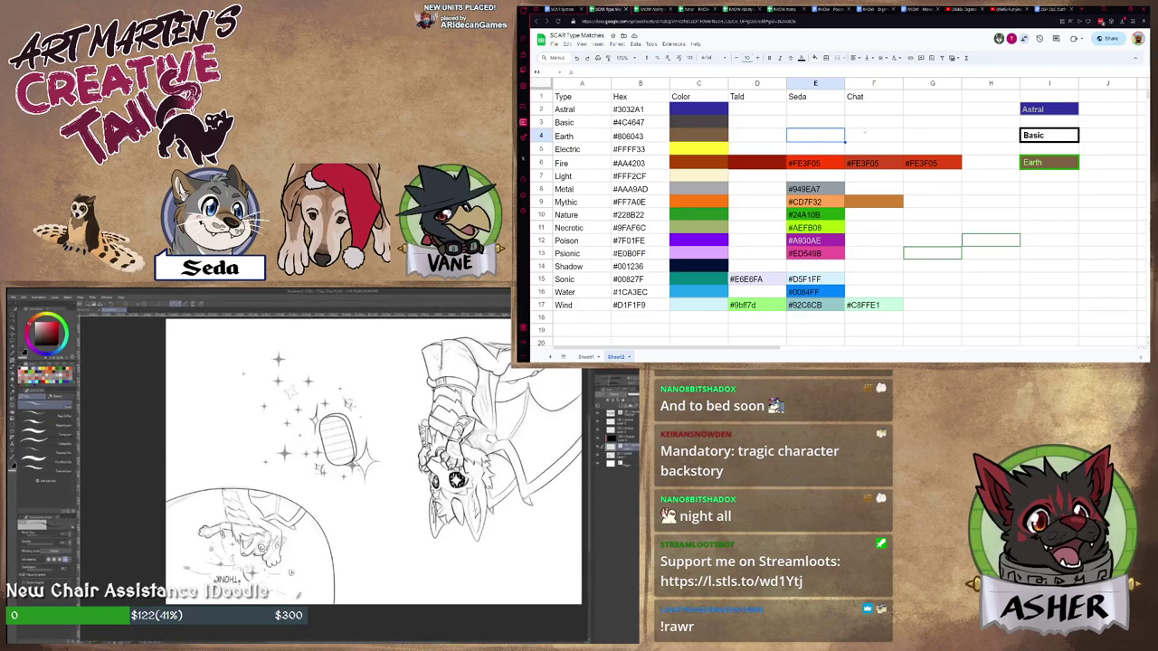
# Return the page to its upright, unmirrored view and examine the winged character's torso, arms and tail up close.
pyautogui.press('h')
pyautogui.press('v')
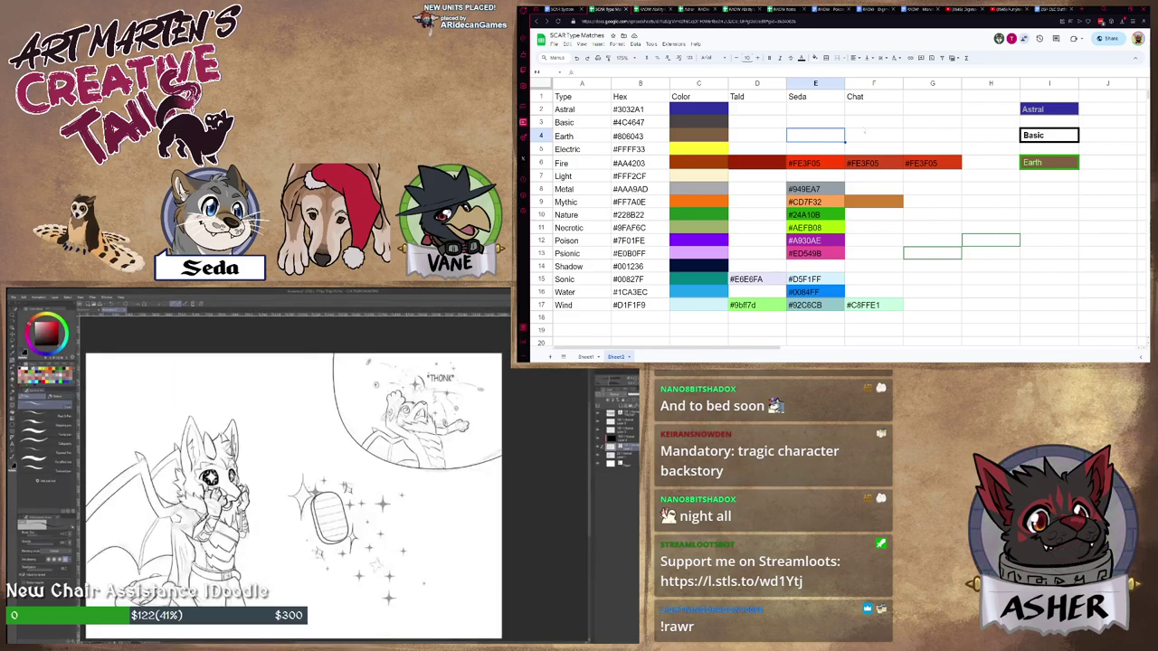
pyautogui.moveTo(380, 506); pyautogui.dragTo(427, 454)
pyautogui.scroll(1, 326, 489)
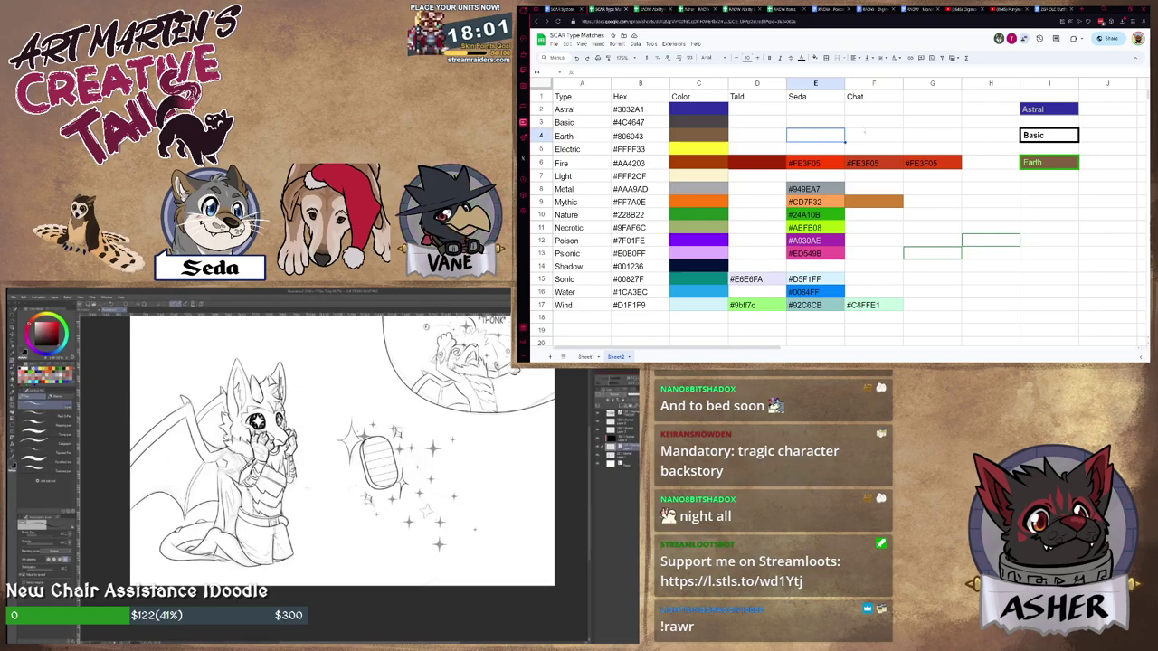
pyautogui.moveTo(258, 485); pyautogui.dragTo(318, 475)
pyautogui.scroll(1, 317, 475)
pyautogui.scroll(2, 337, 428)
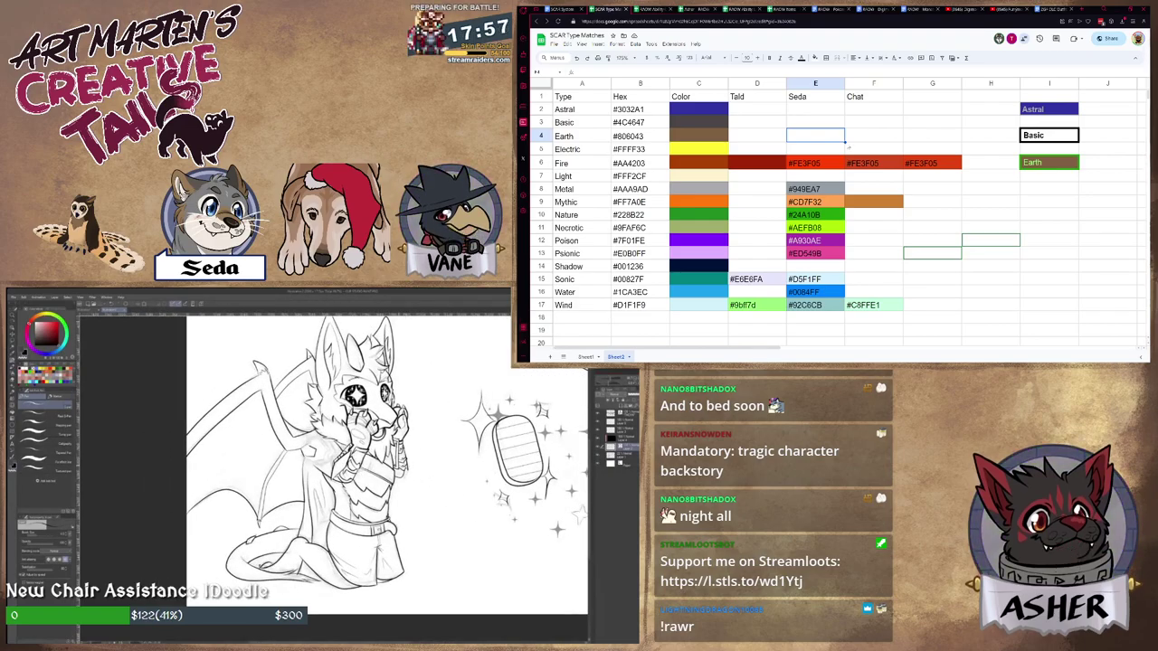
pyautogui.moveTo(337, 452); pyautogui.dragTo(370, 454)
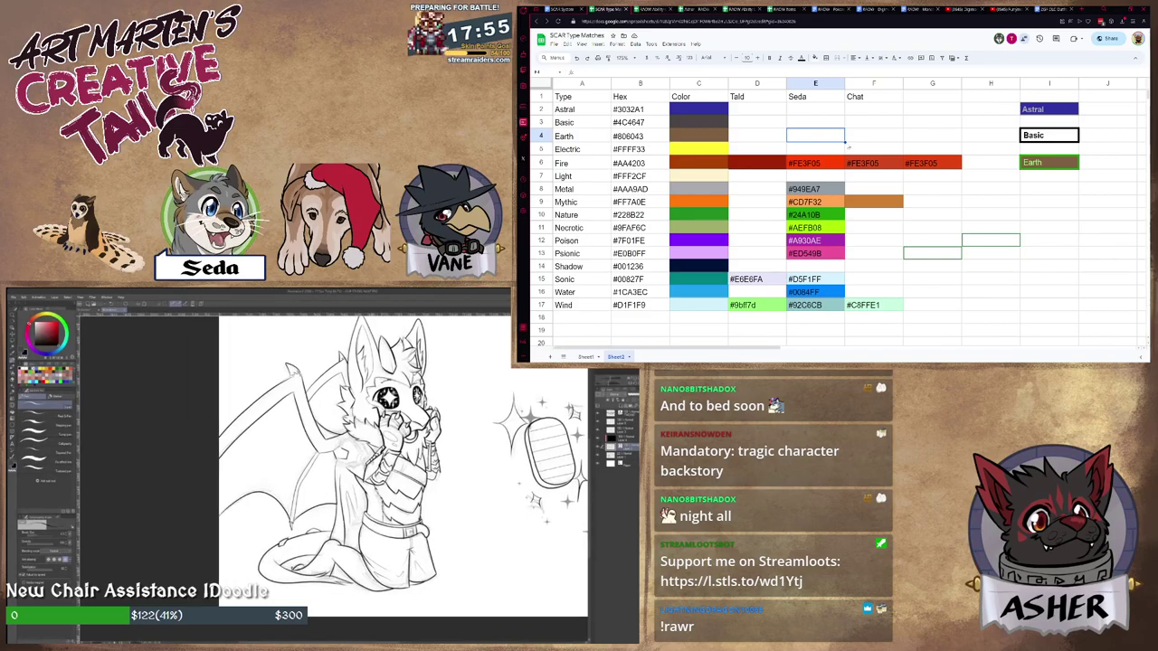
pyautogui.scroll(4, 353, 536)
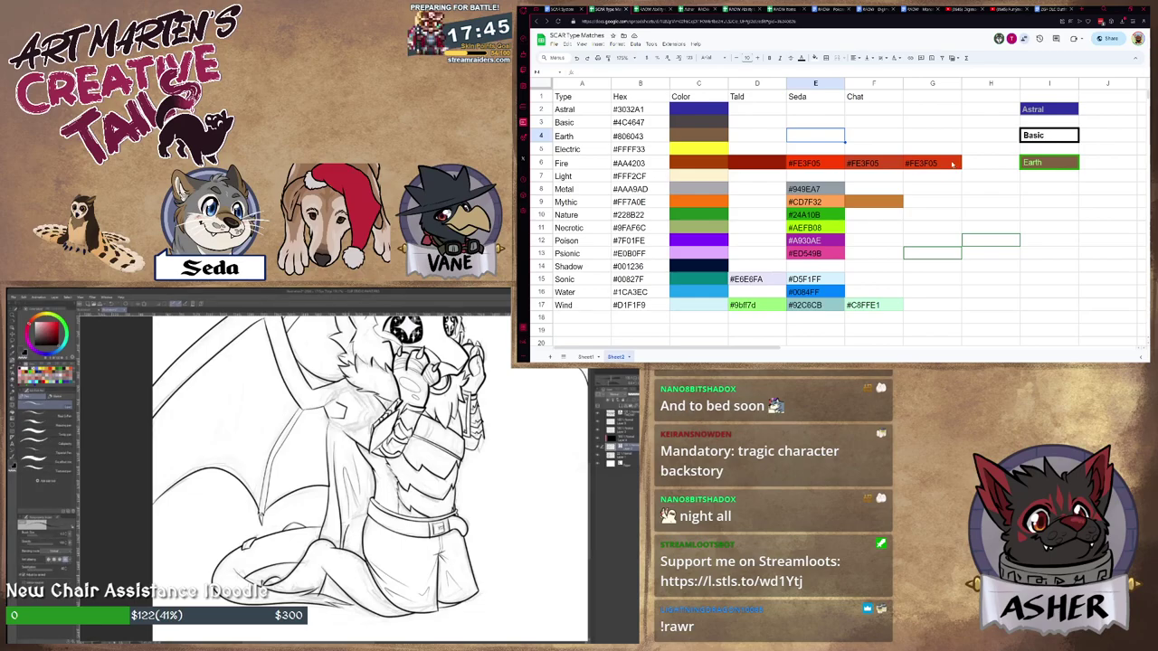
# Check the fill colour choices for the last Fire suggestion, in column G.
pyautogui.click(952, 164)
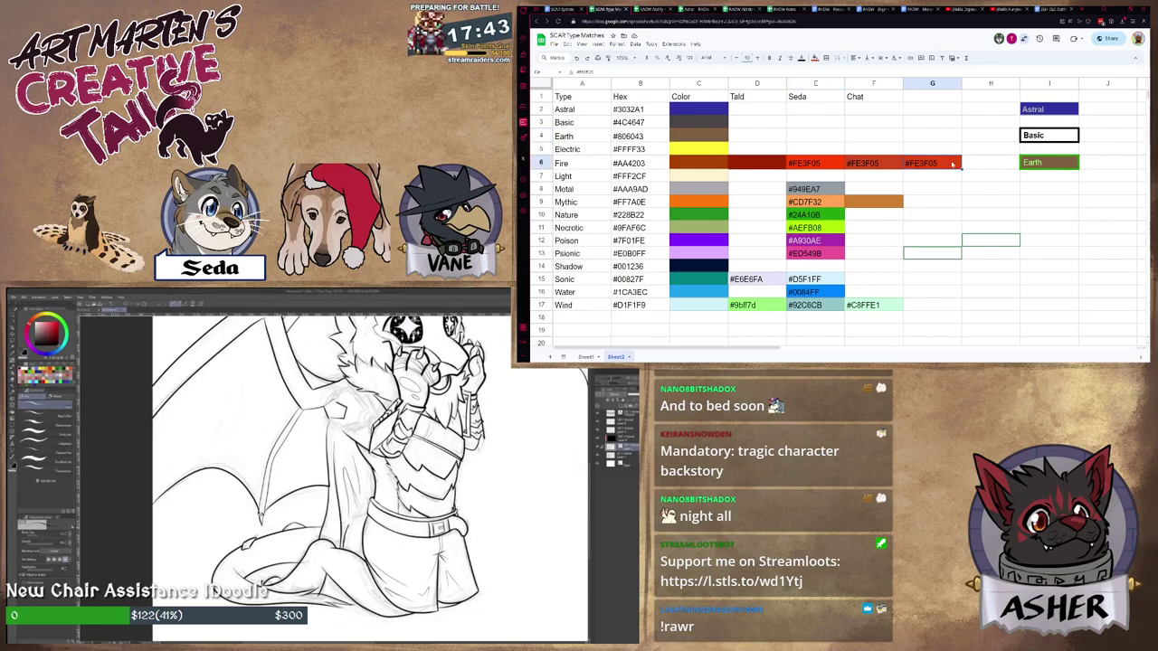
pyautogui.click(815, 57)
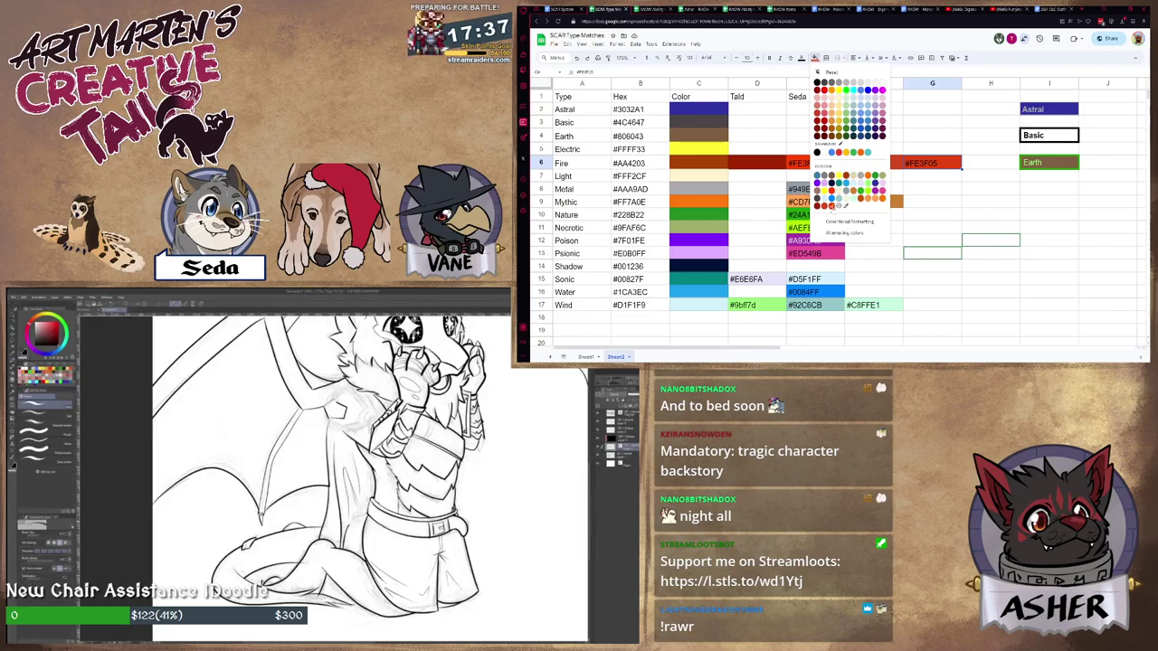
pyautogui.click(928, 205)
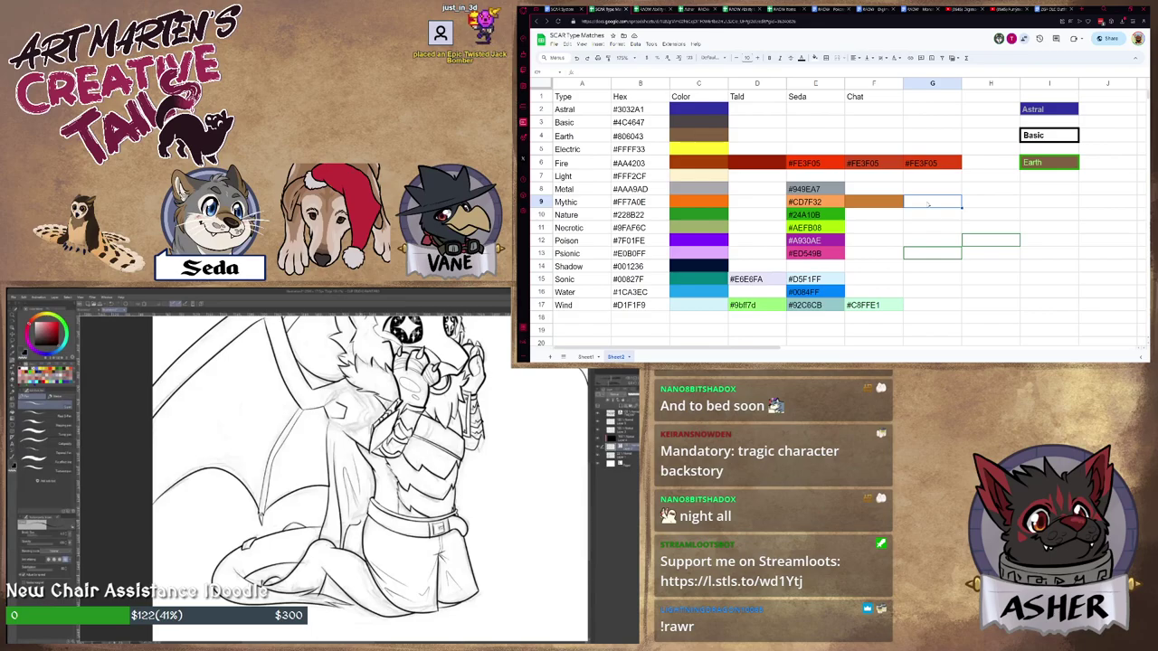
pyautogui.click(954, 159)
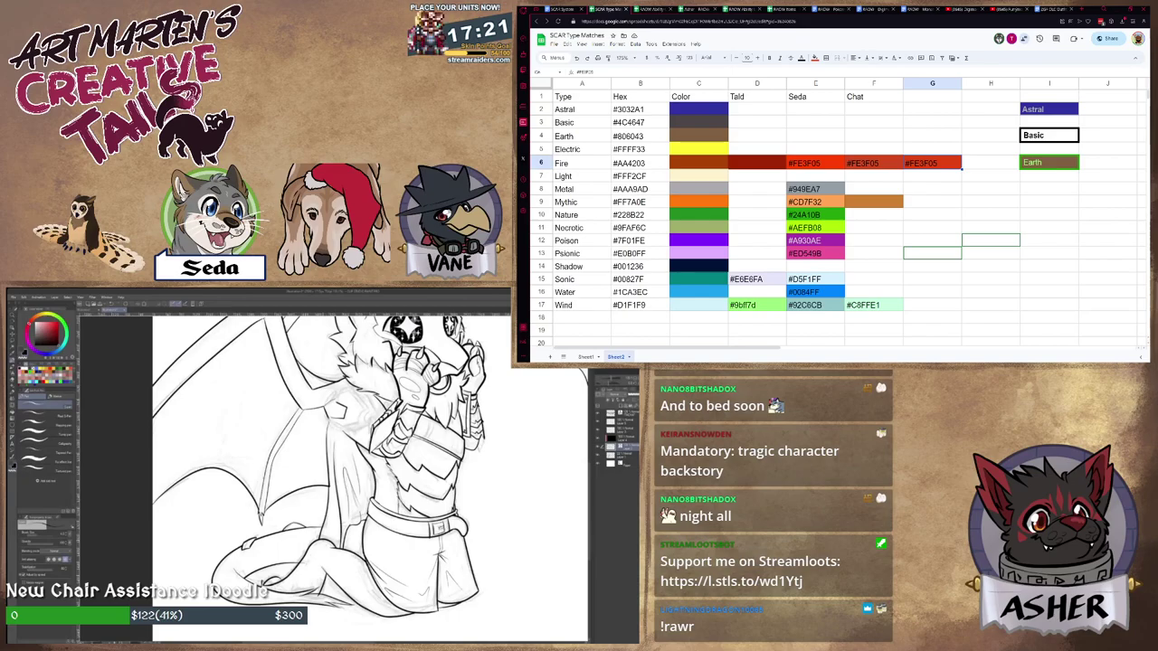
# Ink the shoulder armour outline around the angular plate on the winged character's near shoulder, working with the canvas rotated.
pyautogui.moveTo(380, 452); pyautogui.dragTo(385, 496)
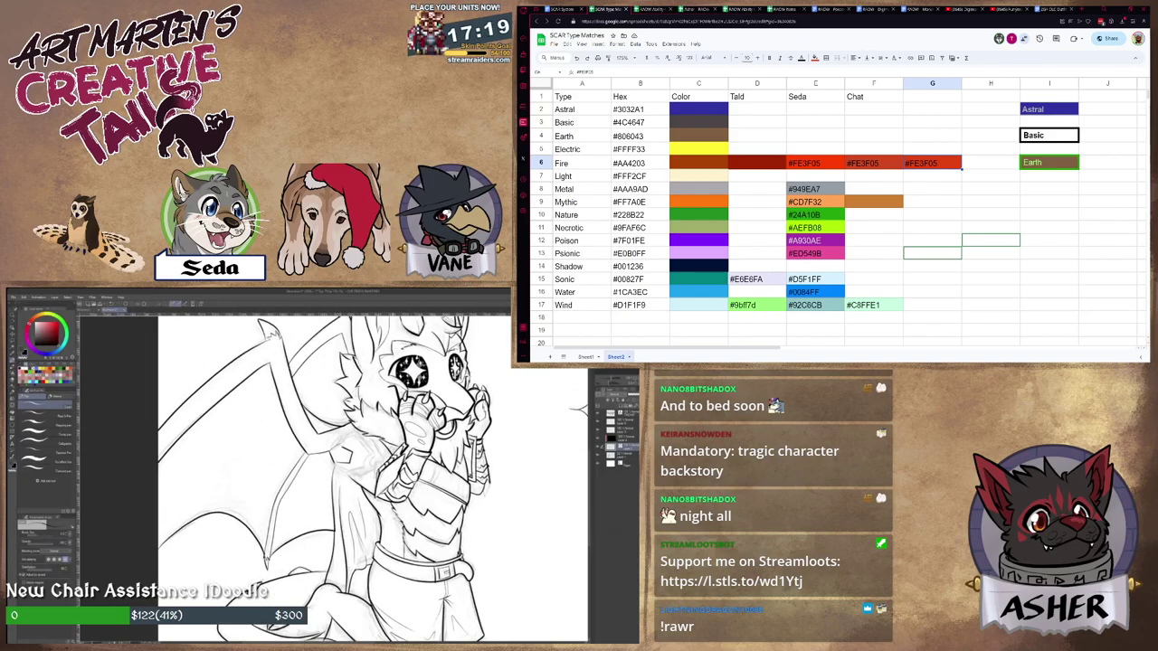
pyautogui.moveTo(389, 398)
pyautogui.mouseDown()
pyautogui.moveTo(429, 451)
pyautogui.moveTo(435, 479)
pyautogui.moveTo(416, 512)
pyautogui.mouseUp()
pyautogui.scroll(1, 361, 469)
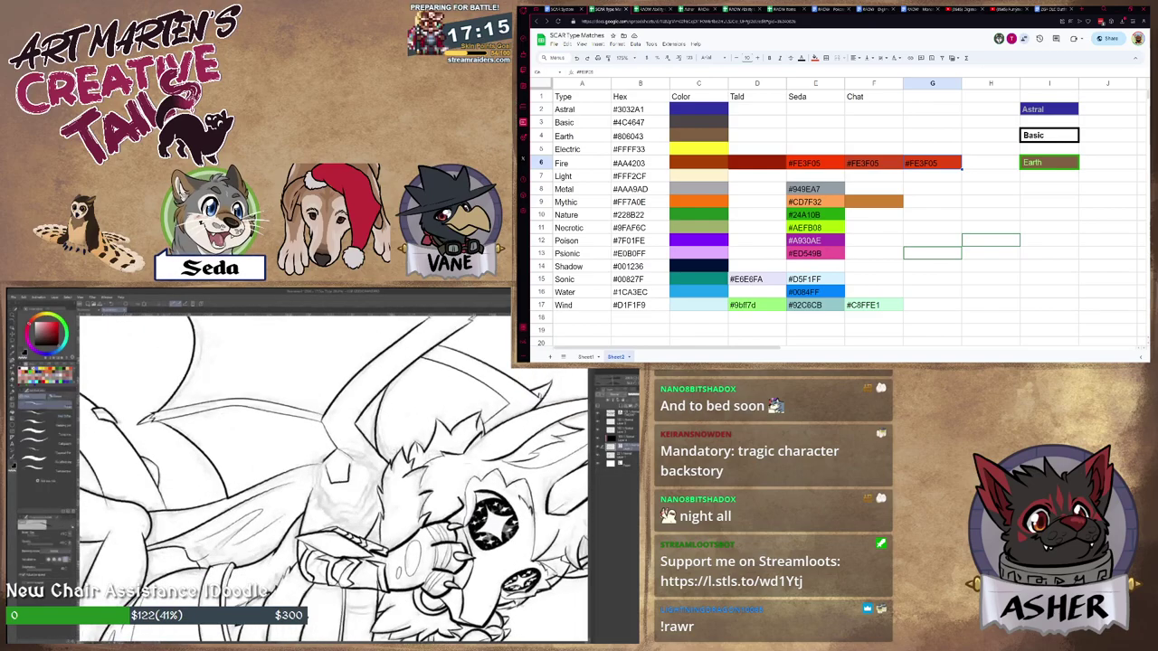
pyautogui.scroll(1, 375, 461)
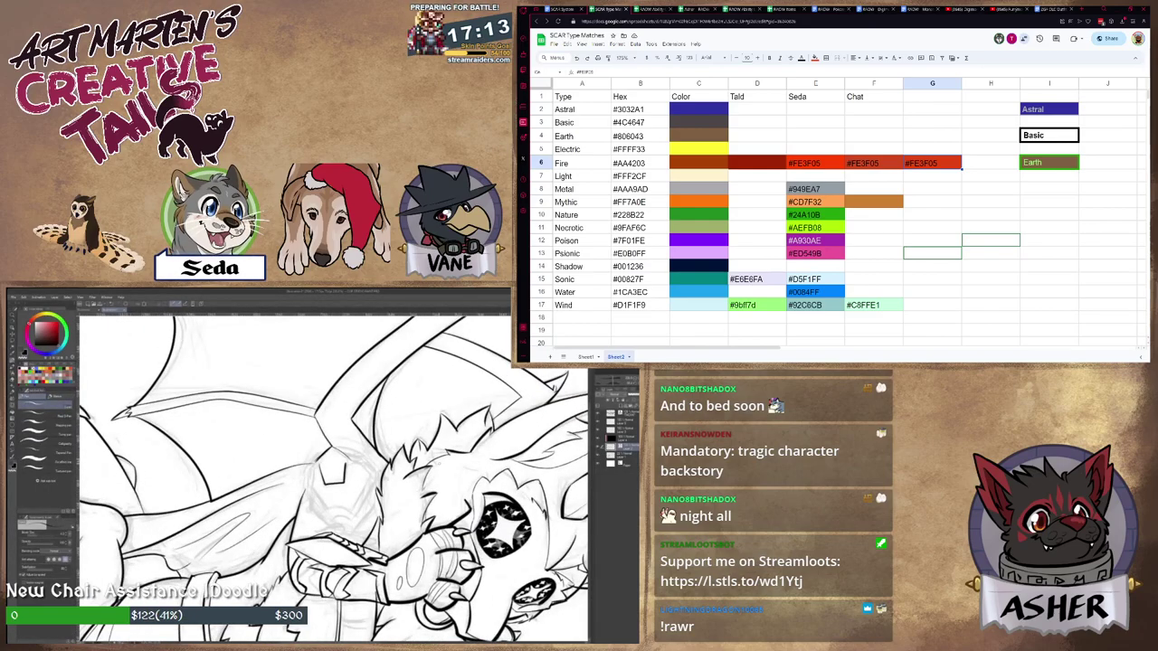
pyautogui.press('r')
pyautogui.moveTo(478, 389)
pyautogui.mouseDown()
pyautogui.moveTo(503, 460)
pyautogui.moveTo(494, 533)
pyautogui.moveTo(461, 516)
pyautogui.moveTo(453, 481)
pyautogui.mouseUp()
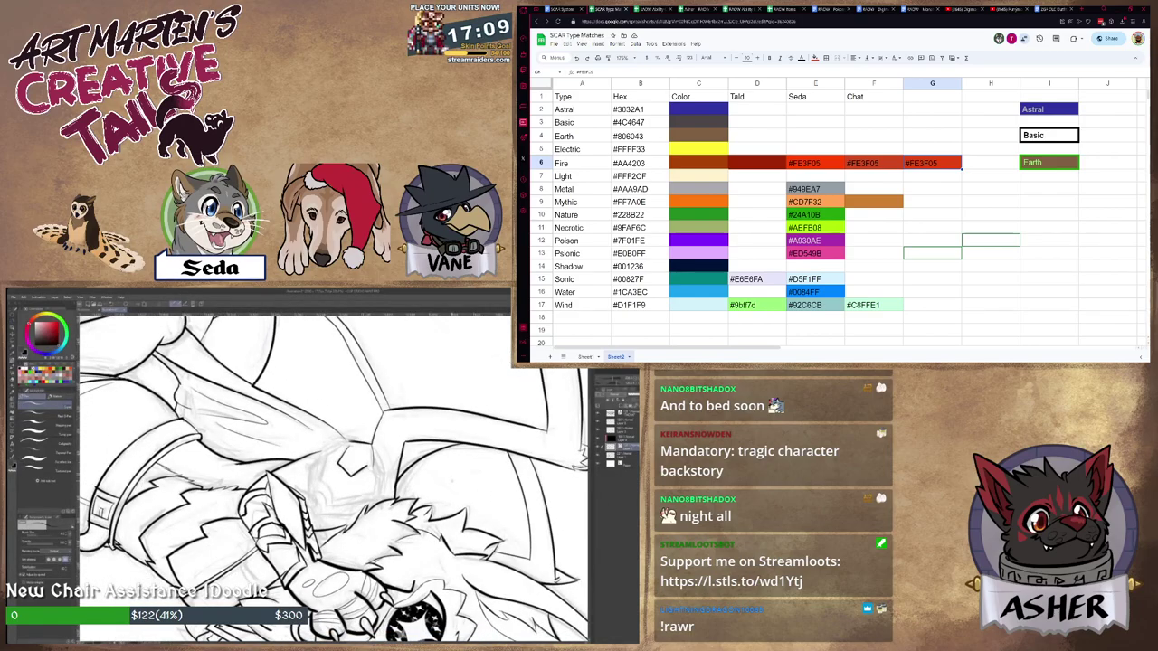
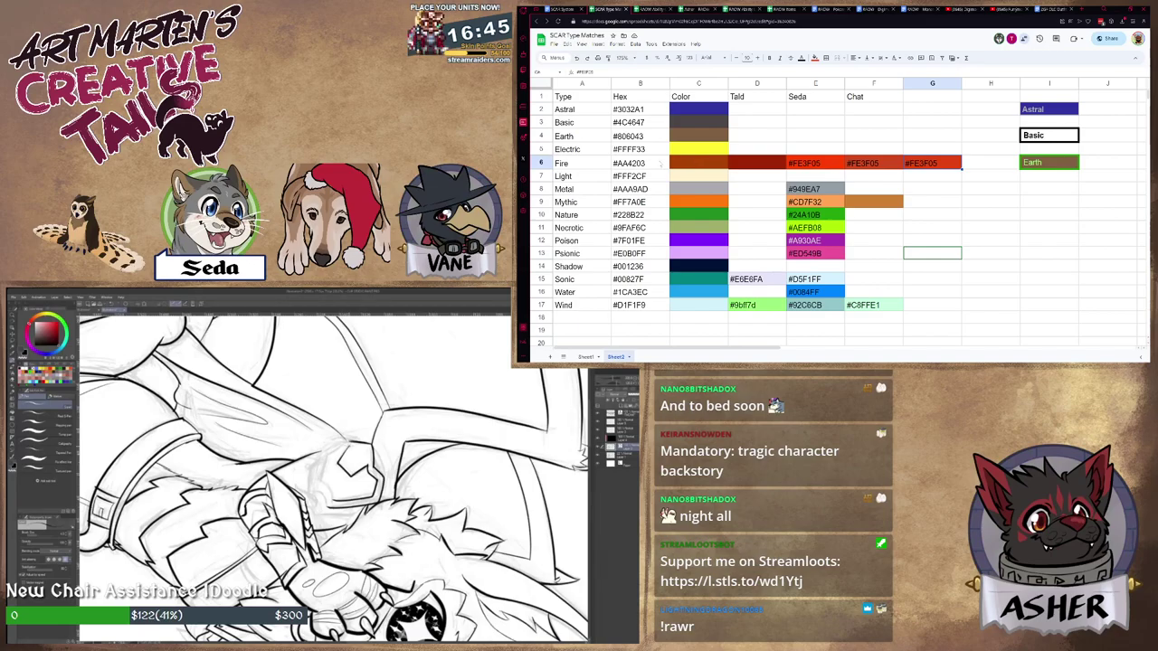
# Set the Fire type's hex value to #E24312.
pyautogui.click(661, 163)
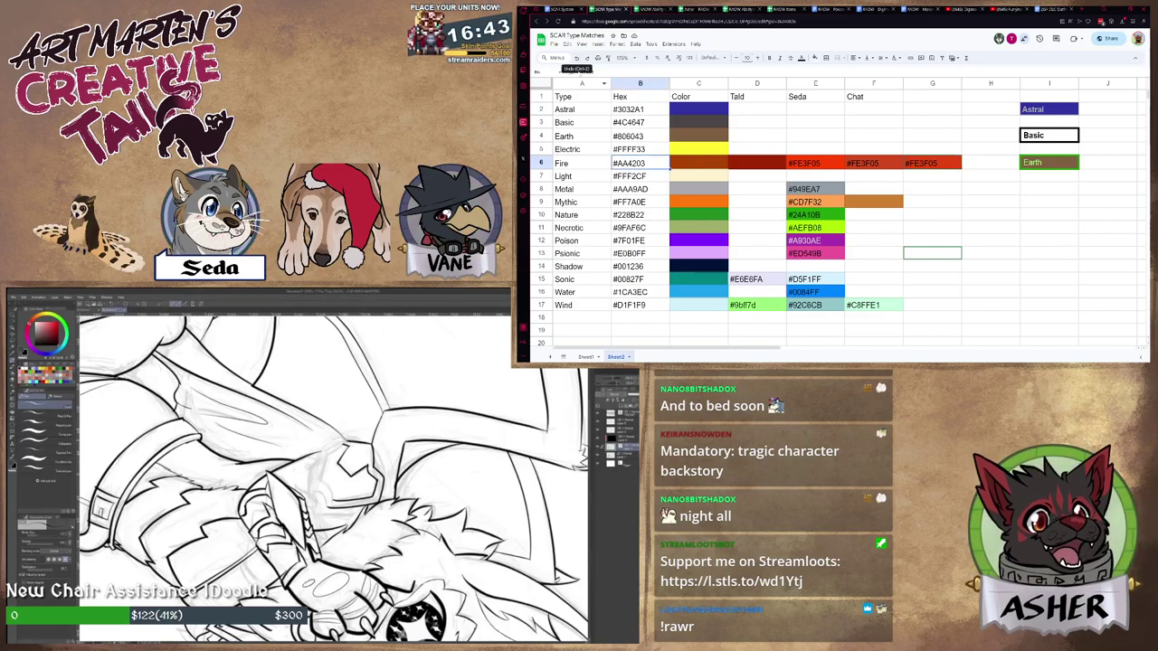
pyautogui.moveTo(595, 72); pyautogui.dragTo(575, 71)
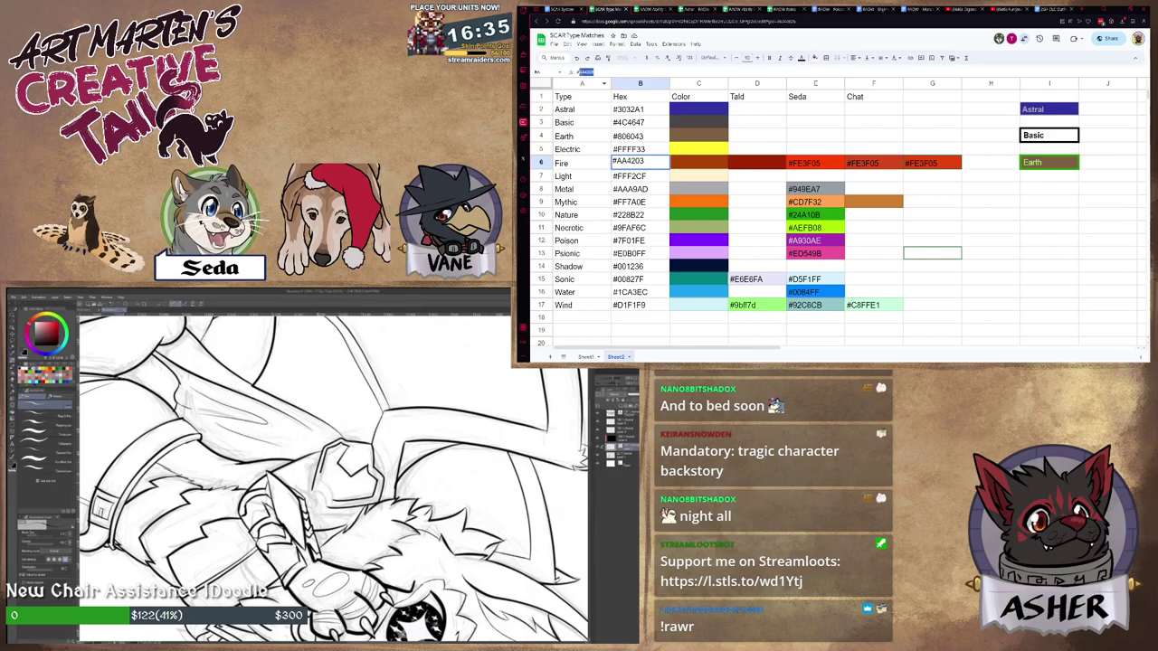
pyautogui.write('#E24312')
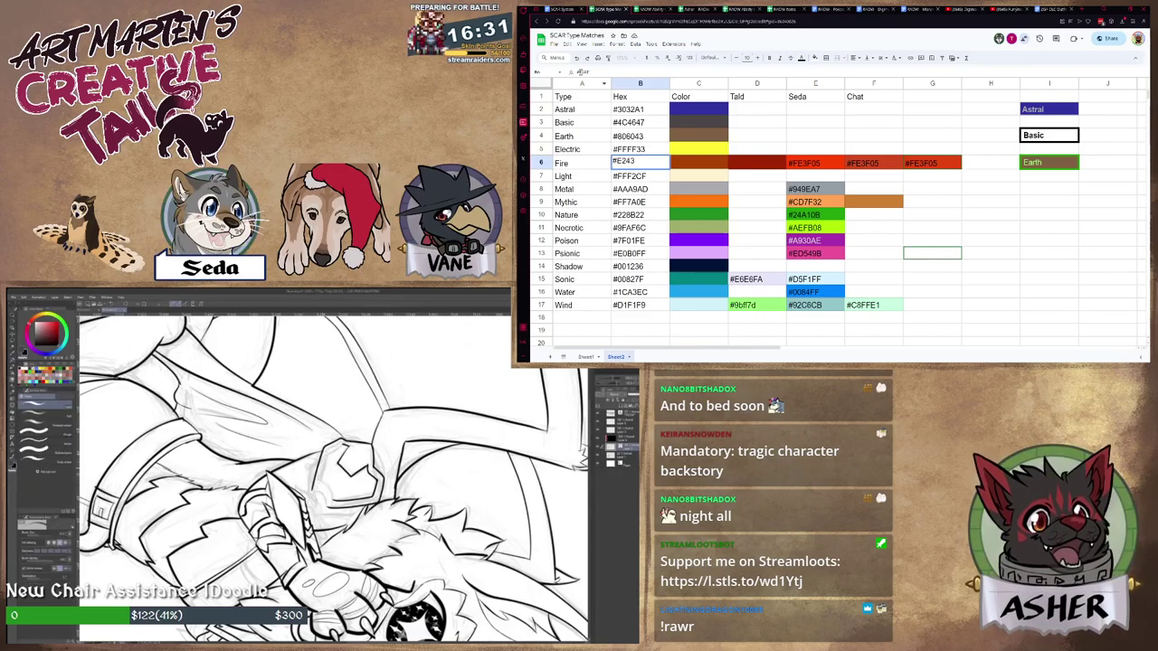
pyautogui.write('p')
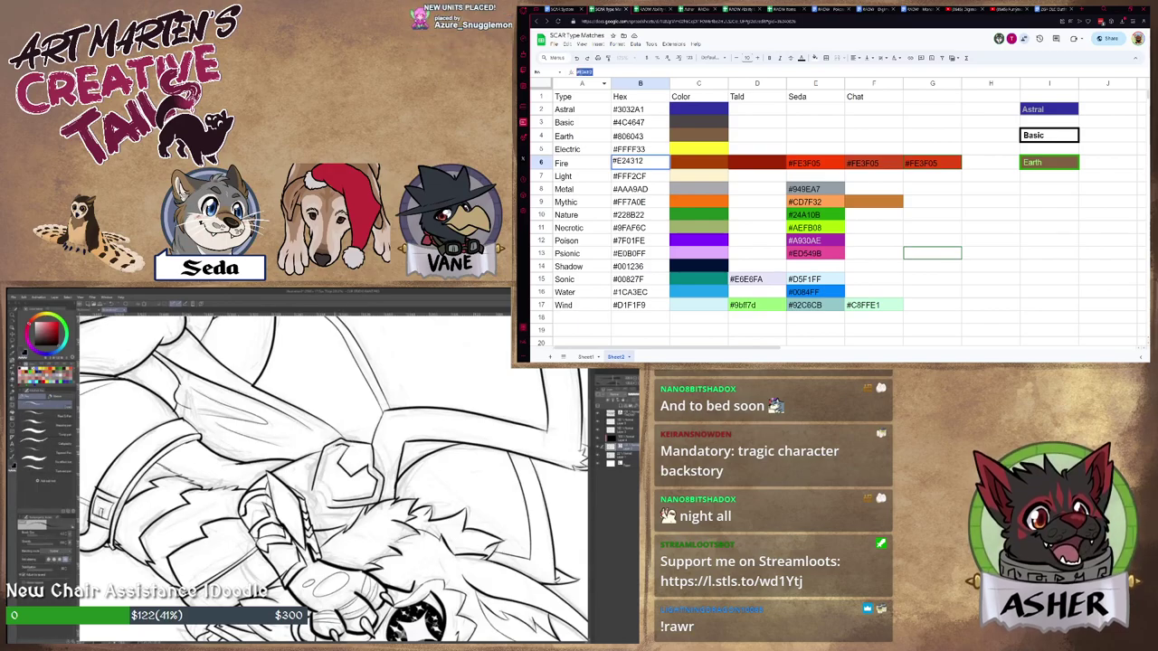
pyautogui.press('Tab')
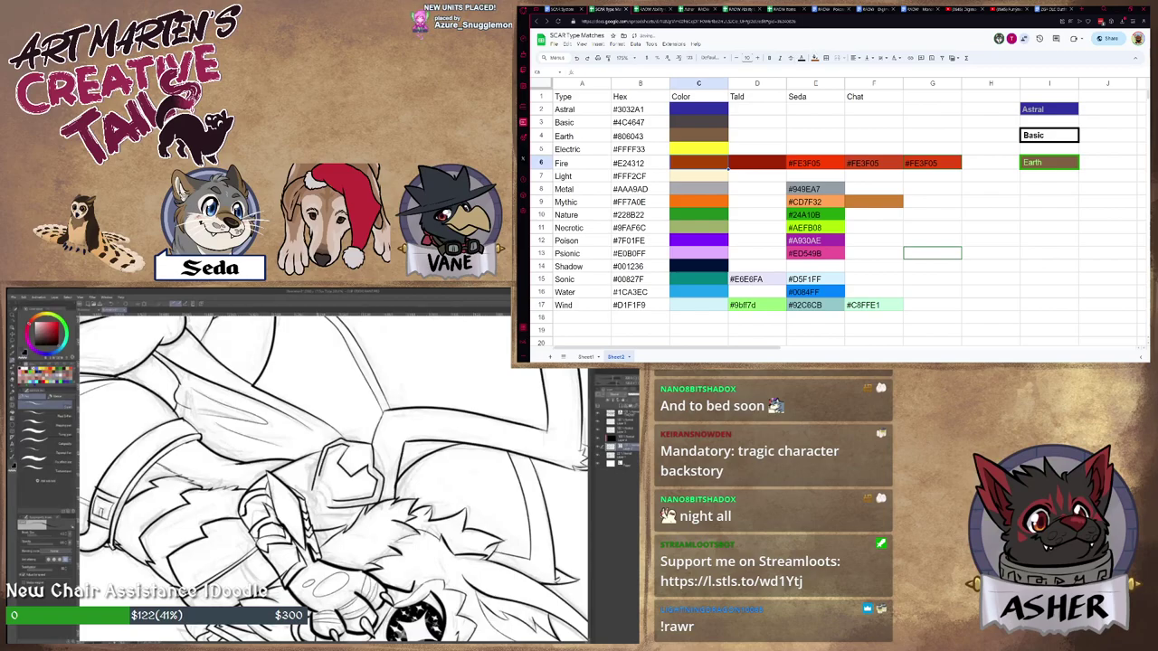
# Fill Fire's Color cell with the custom colour #E24312.
pyautogui.click(815, 58)
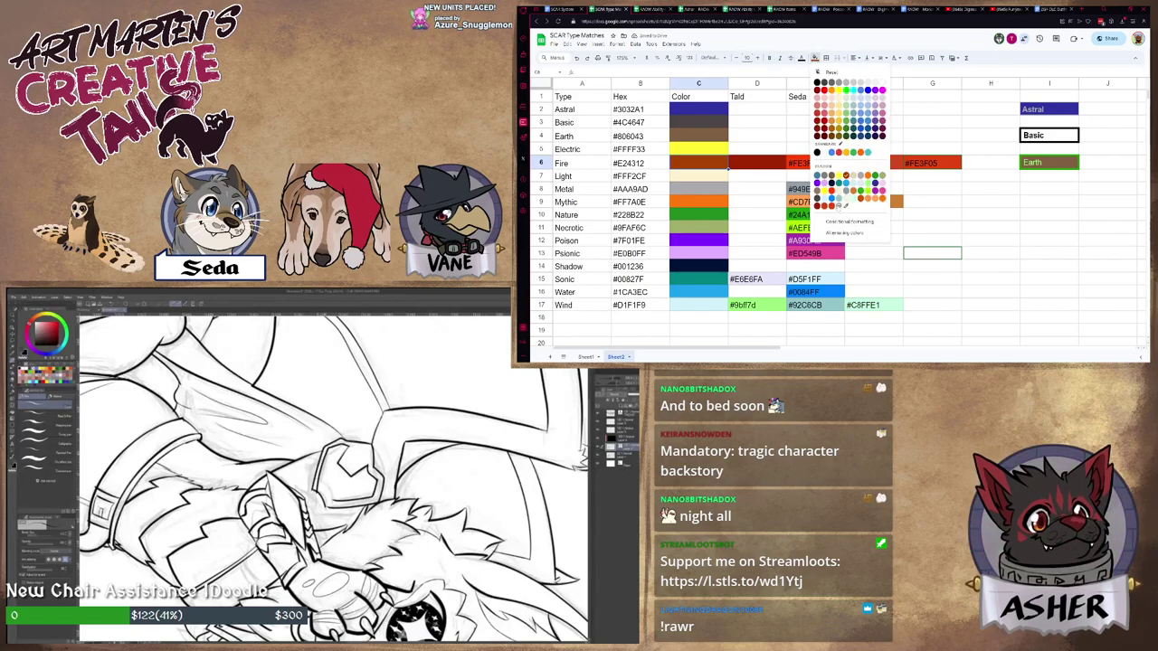
pyautogui.click(838, 206)
pyautogui.write('#E24312')
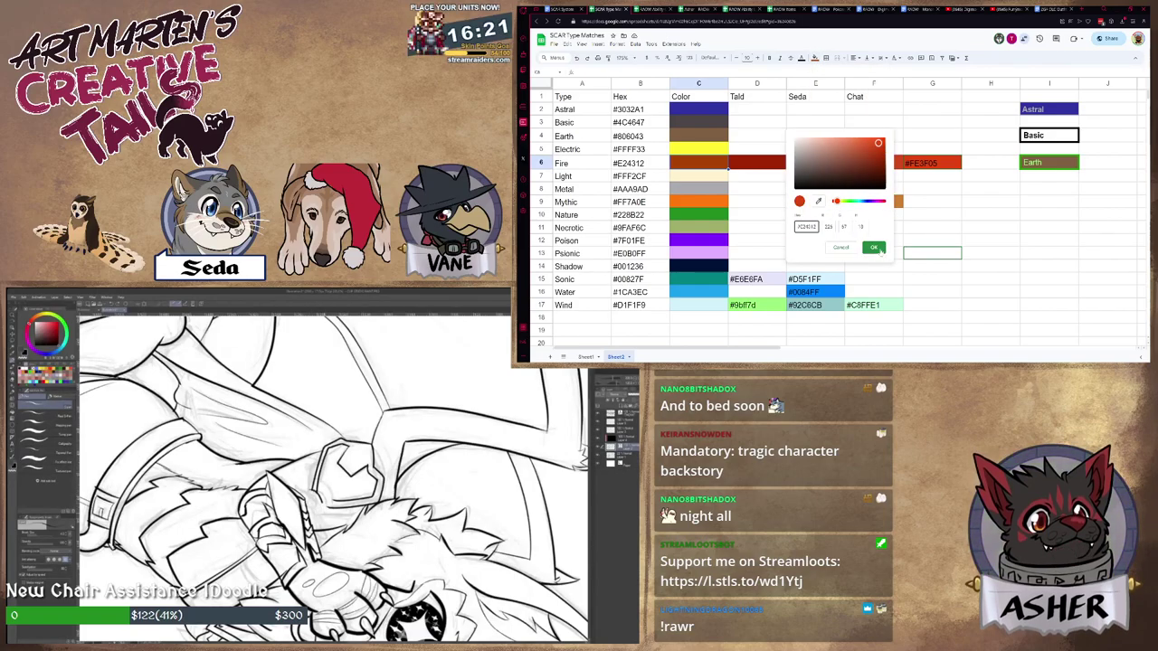
pyautogui.click(873, 248)
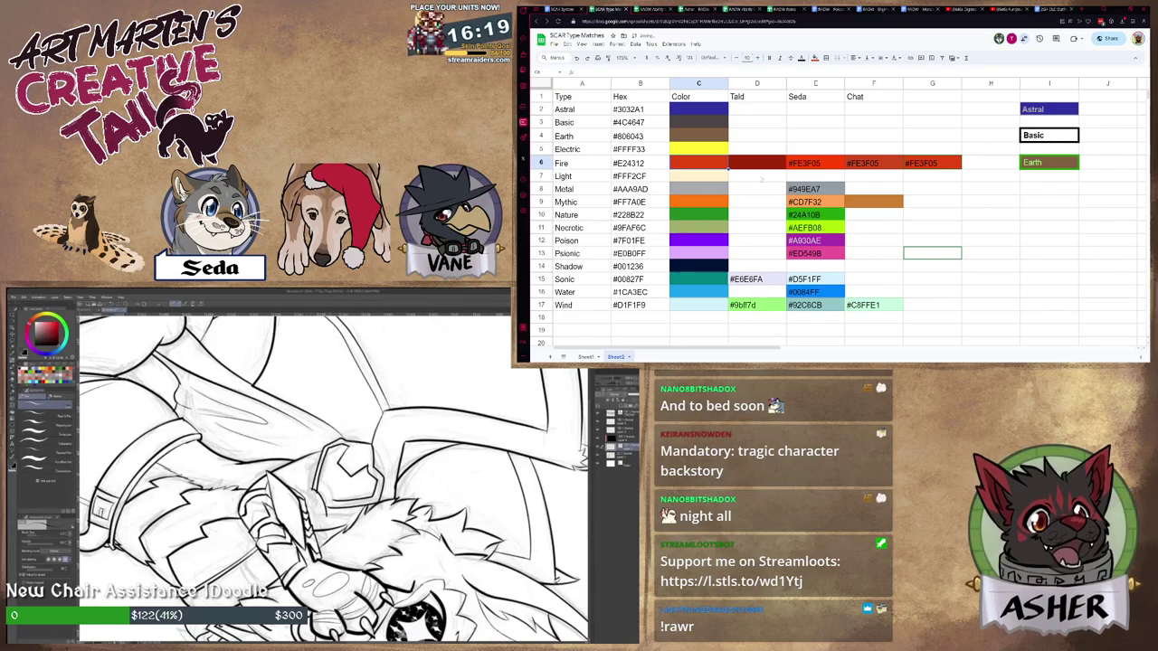
# Clear the Fire suggestions from the Tald column through column G and reset their fill colours.
pyautogui.moveTo(758, 162); pyautogui.dragTo(921, 163)
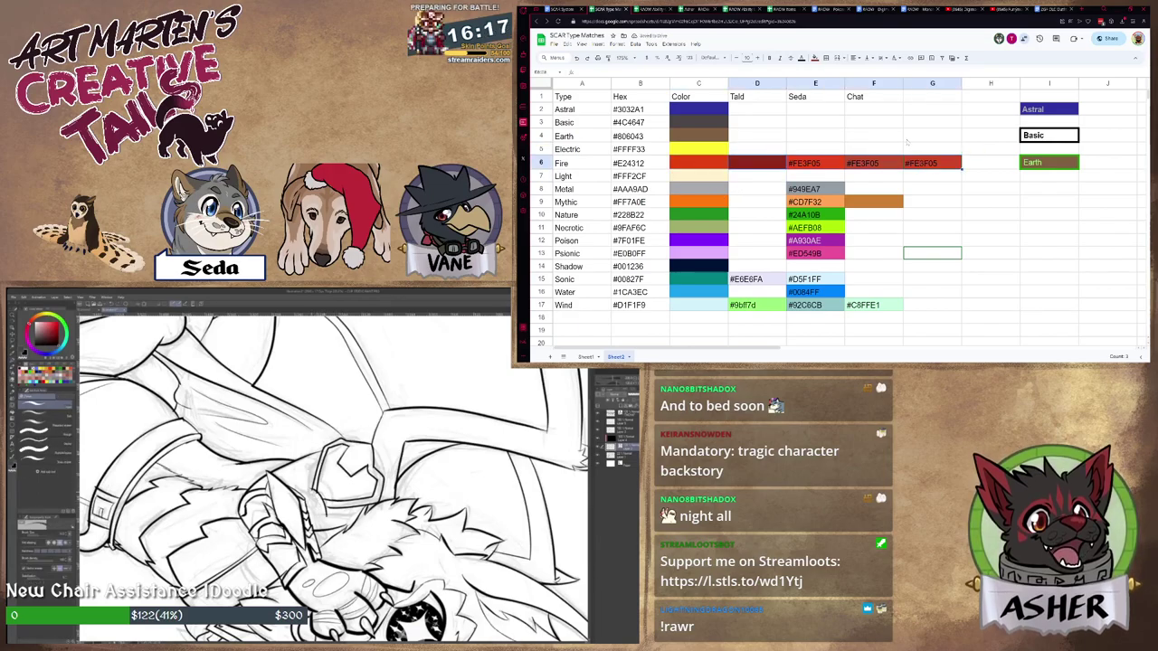
pyautogui.press('Delete')
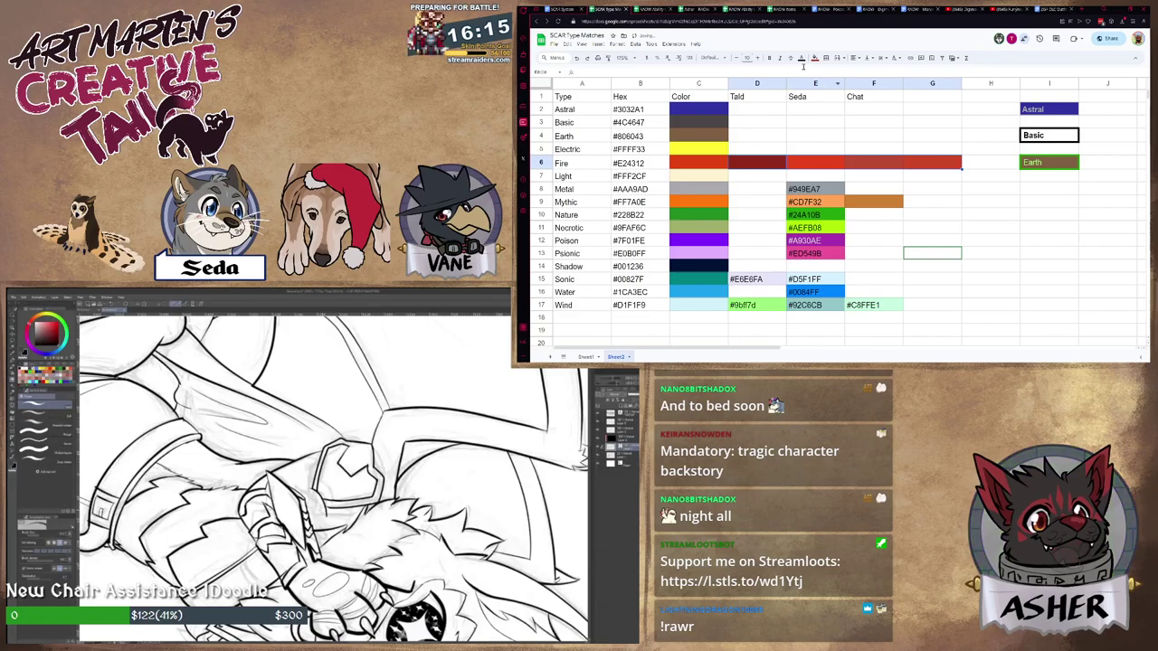
pyautogui.click(814, 57)
pyautogui.click(849, 72)
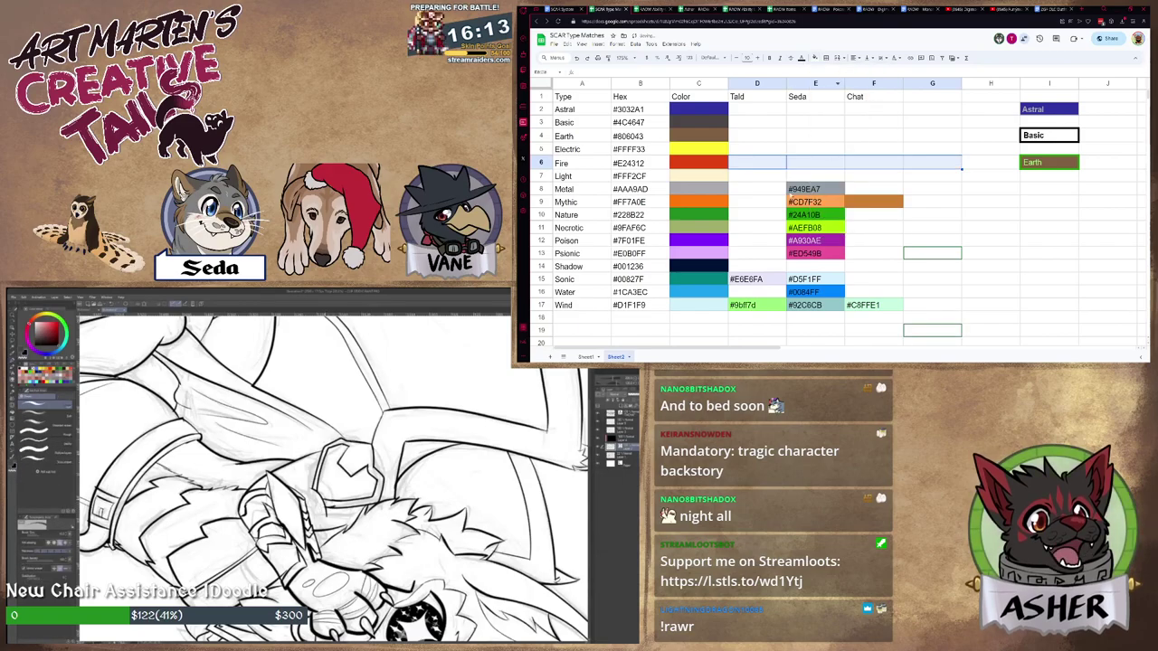
pyautogui.click(764, 200)
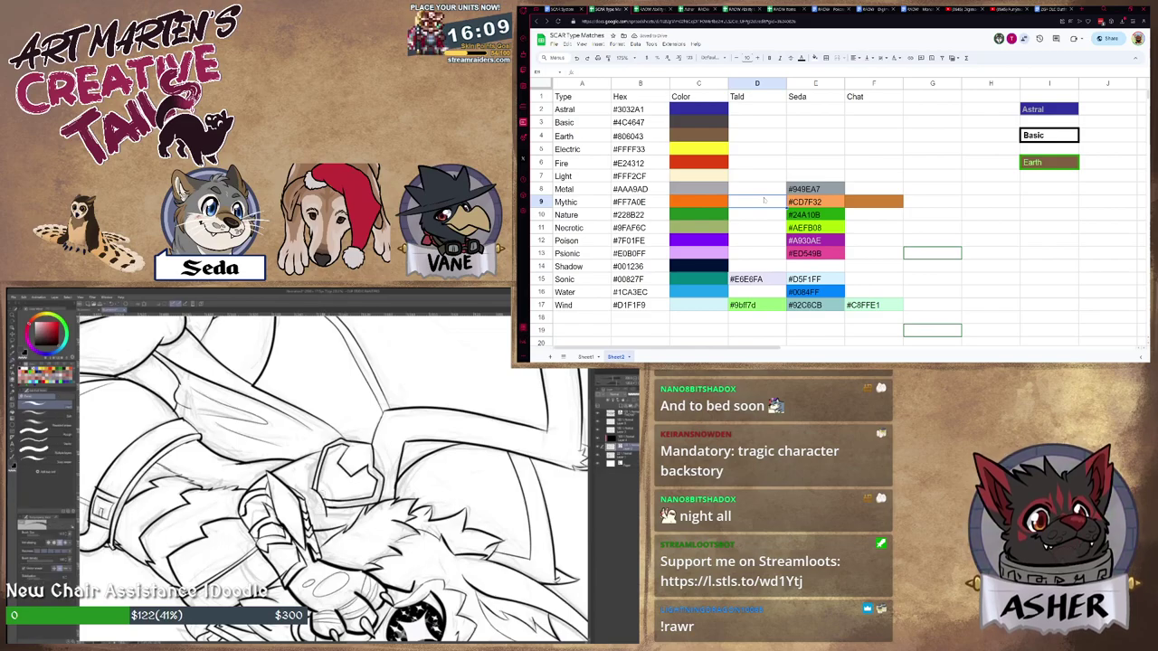
# Set the Metal type's hex value to Seda's suggestion, #949EA7.
pyautogui.click(801, 190)
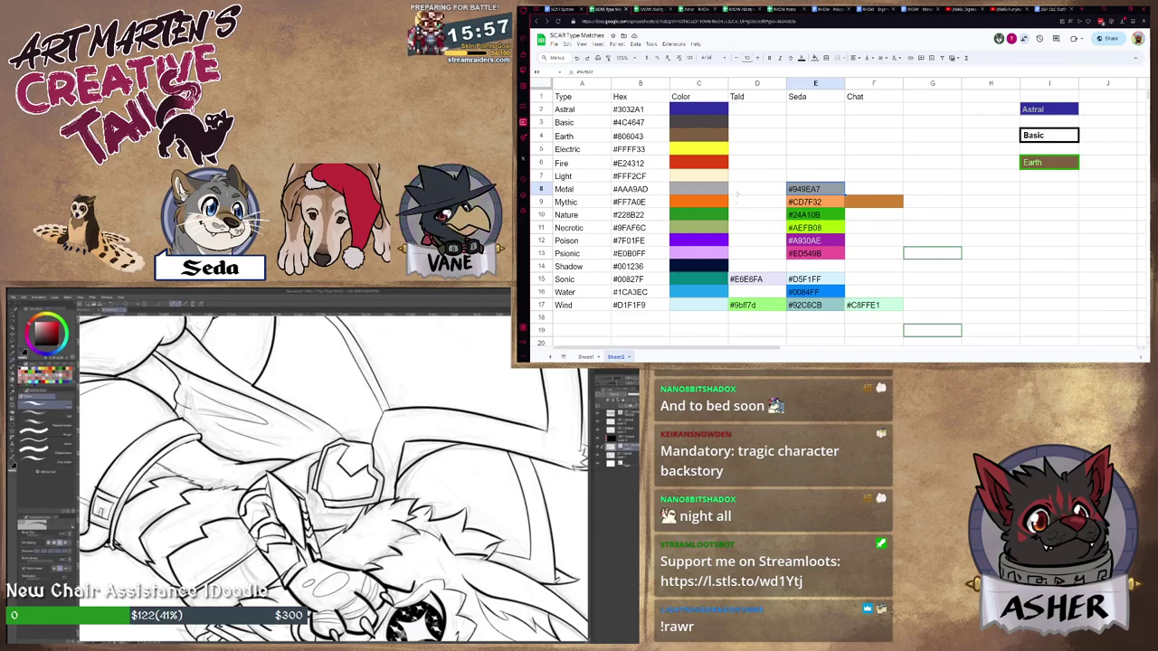
pyautogui.click(816, 58)
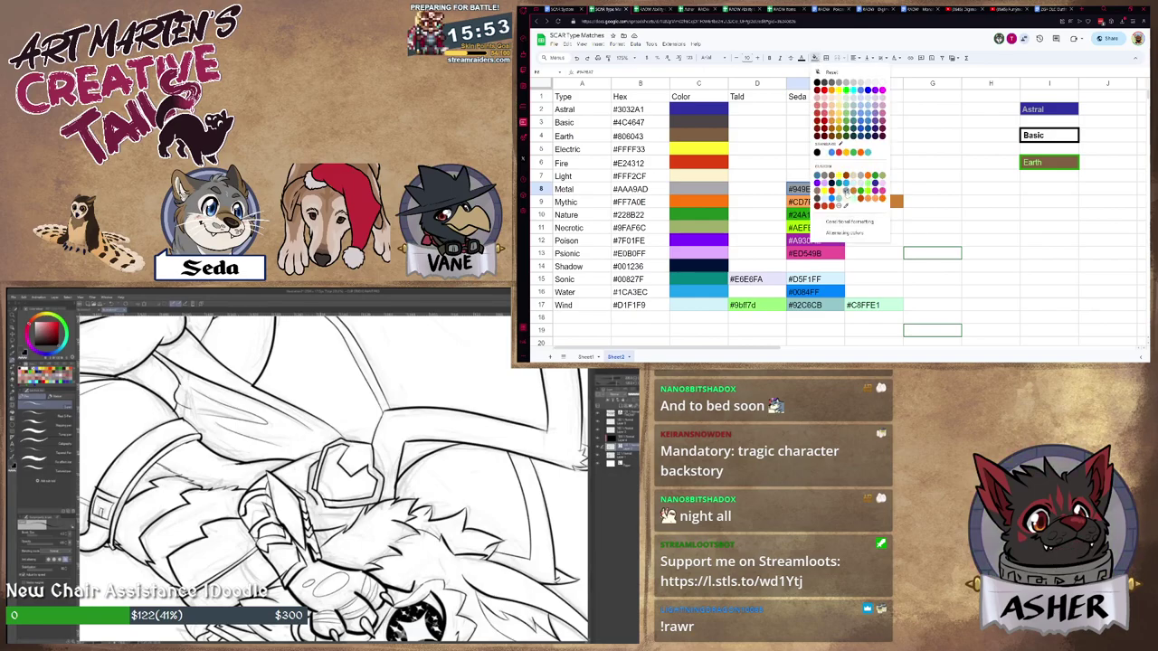
pyautogui.click(817, 182)
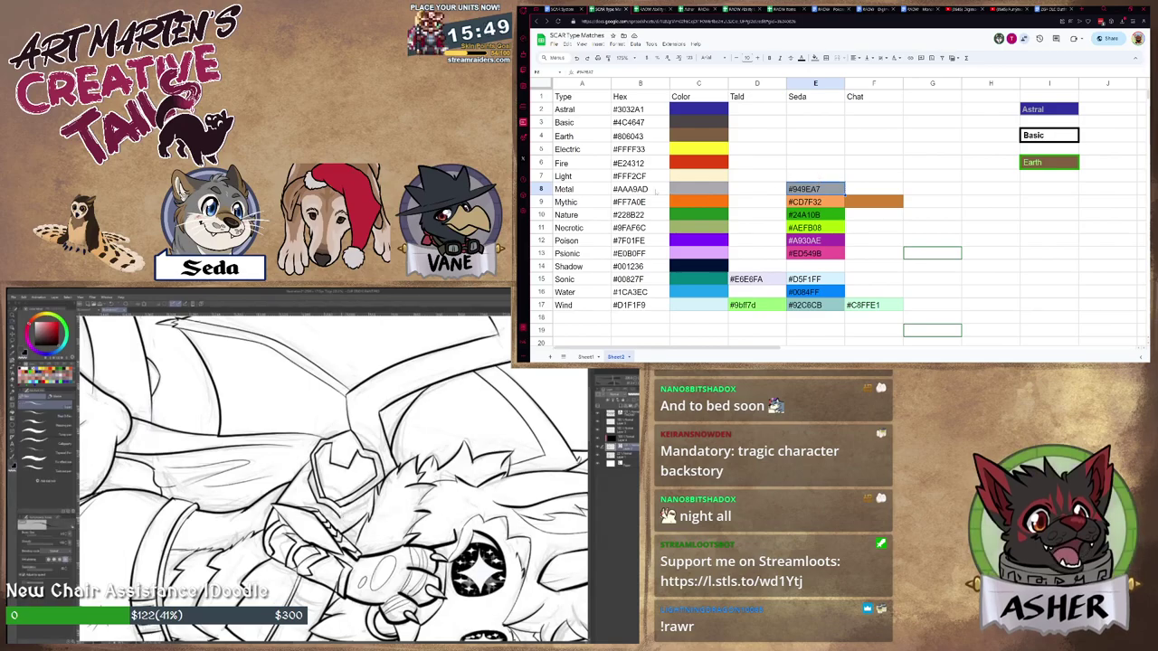
pyautogui.click(641, 190)
pyautogui.write('#949EA7')
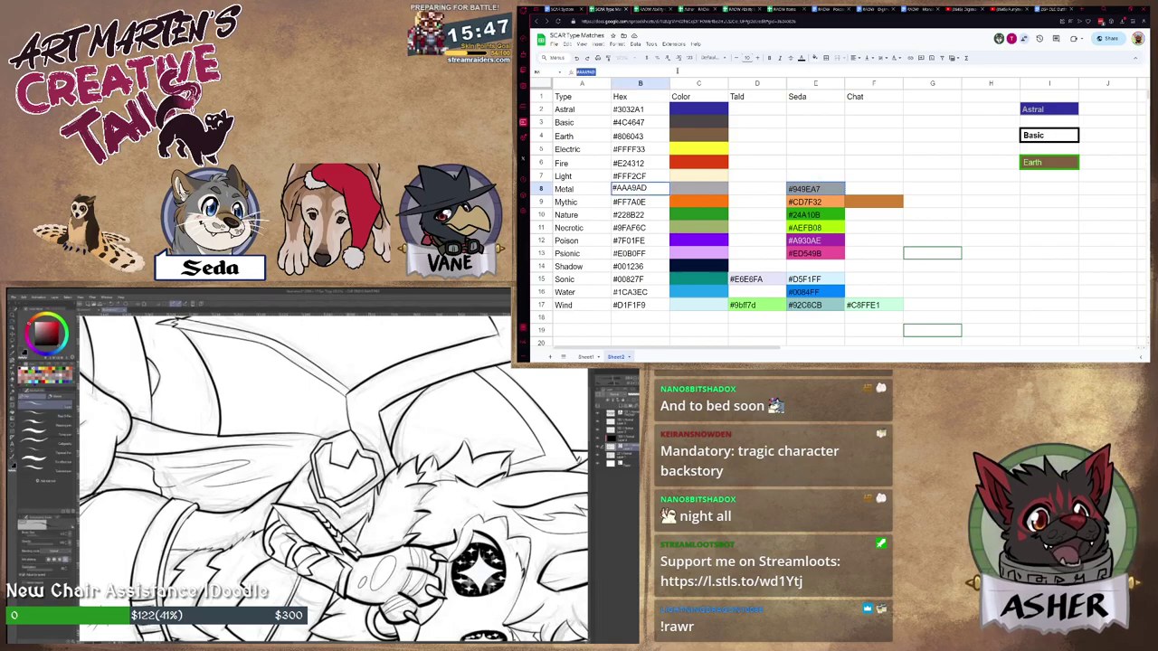
# Fill Metal's Color cell with the custom colour #949EA7.
pyautogui.click(708, 190)
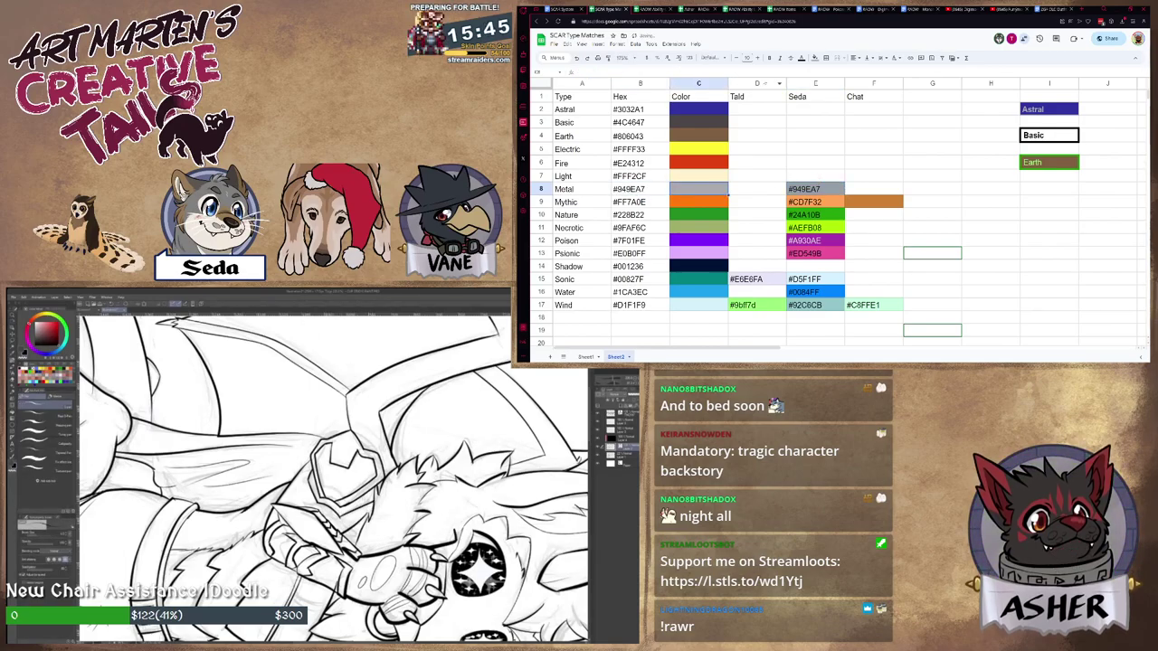
pyautogui.click(814, 56)
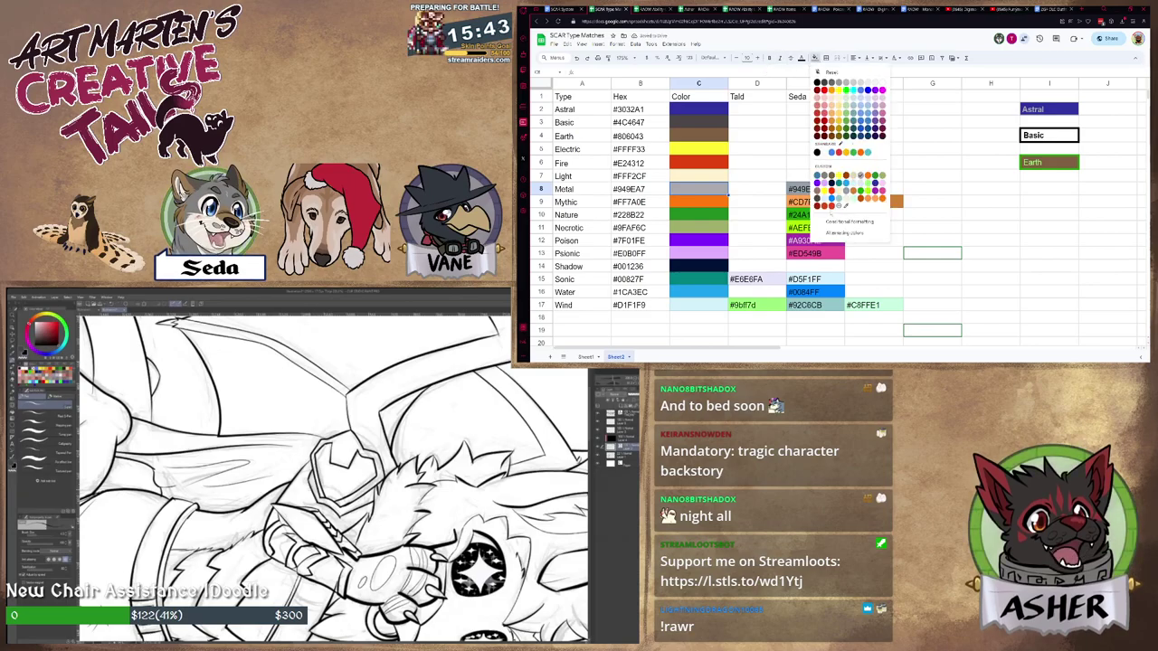
pyautogui.click(840, 210)
pyautogui.write('#949EA7')
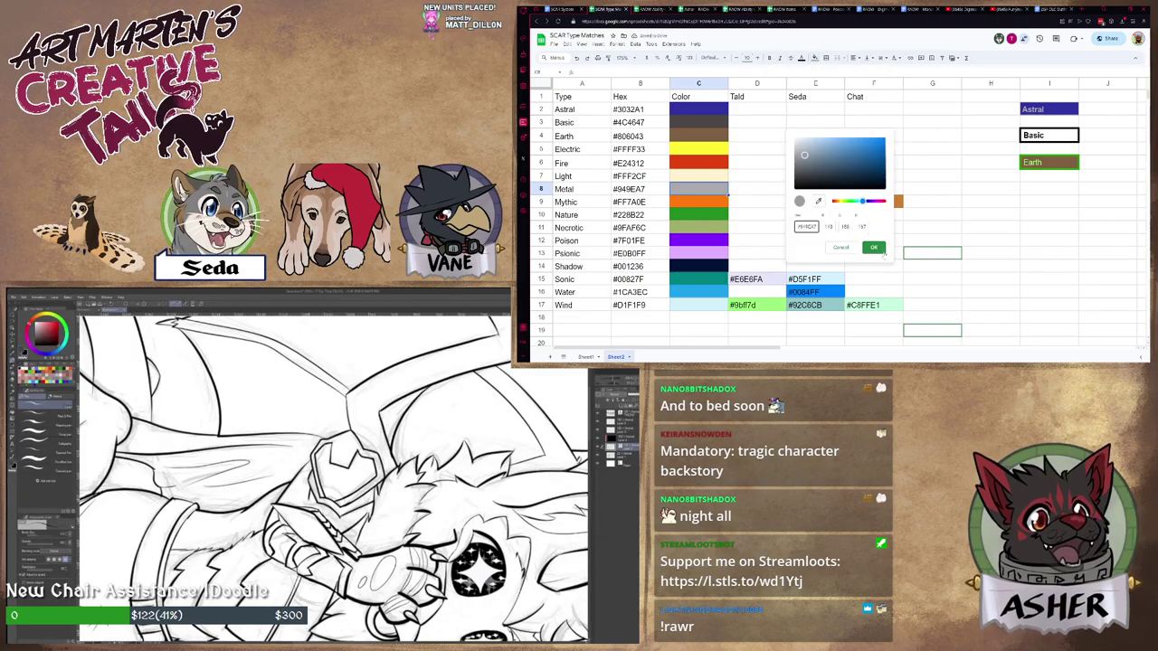
pyautogui.click(874, 248)
# Clear Seda's suggestion for the Metal type and reset that cell's fill colour.
pyautogui.click(812, 190)
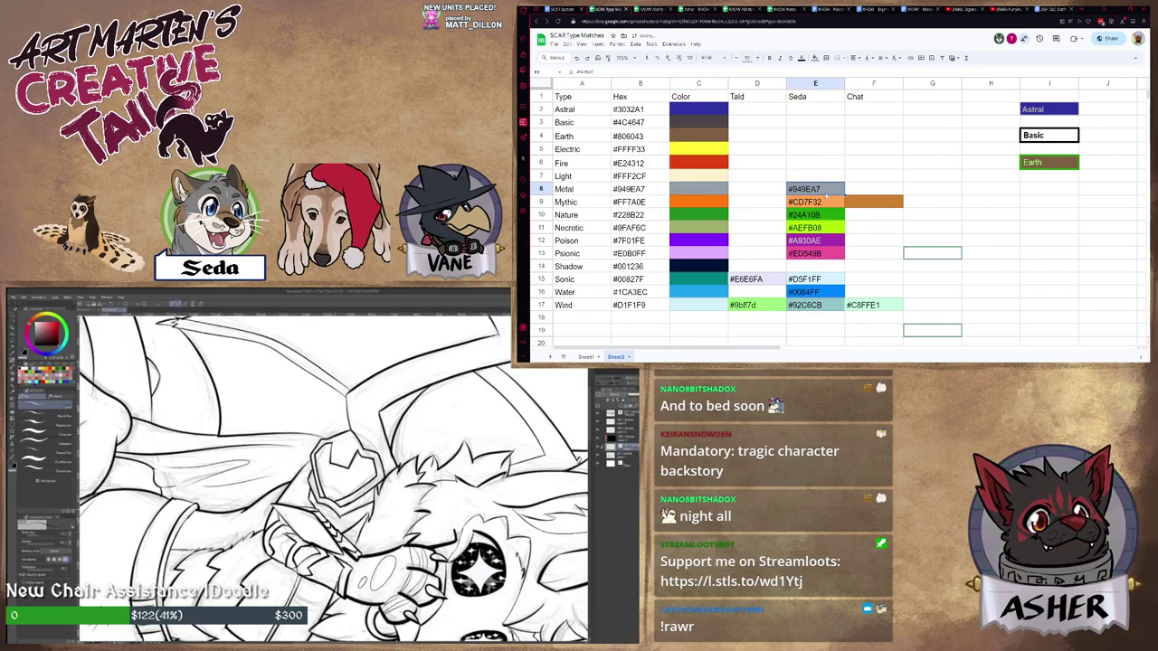
pyautogui.click(814, 57)
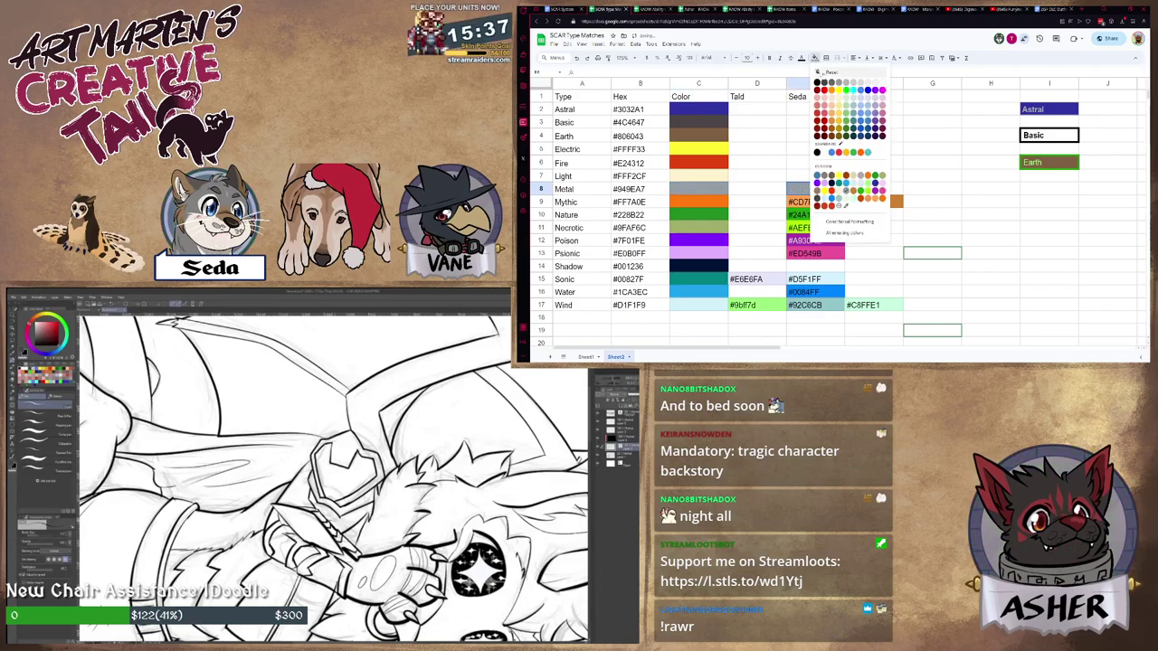
pyautogui.click(826, 72)
pyautogui.click(759, 190)
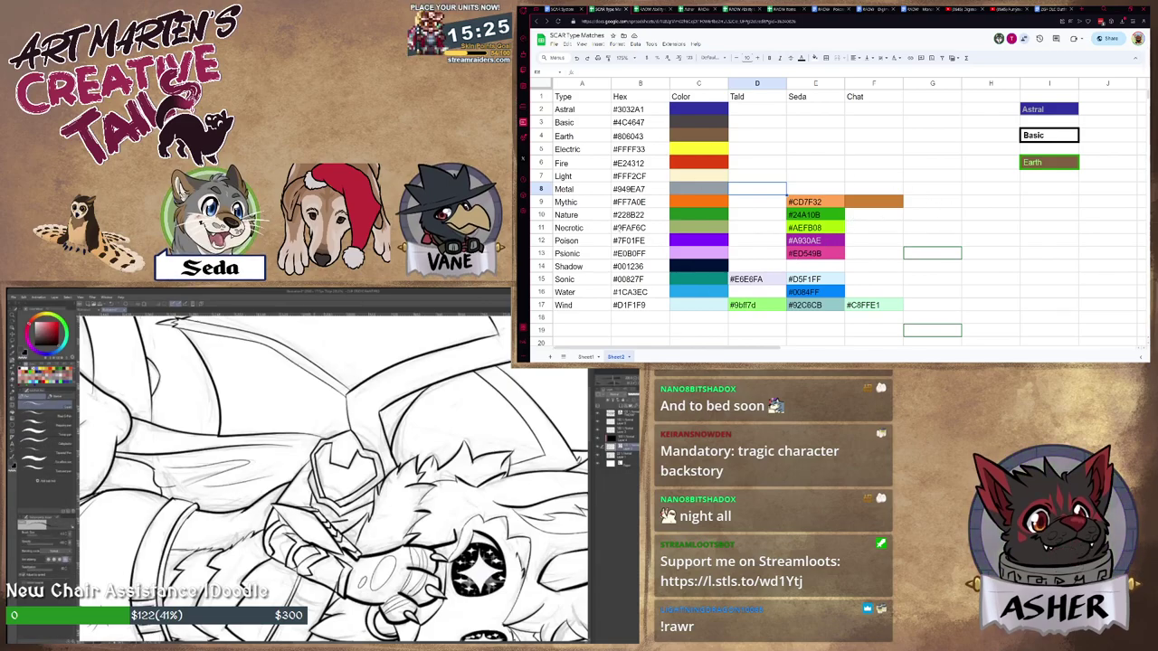
# Compare the Mythic type's colour with its suggestions in the Seda and Chat columns.
pyautogui.click(711, 202)
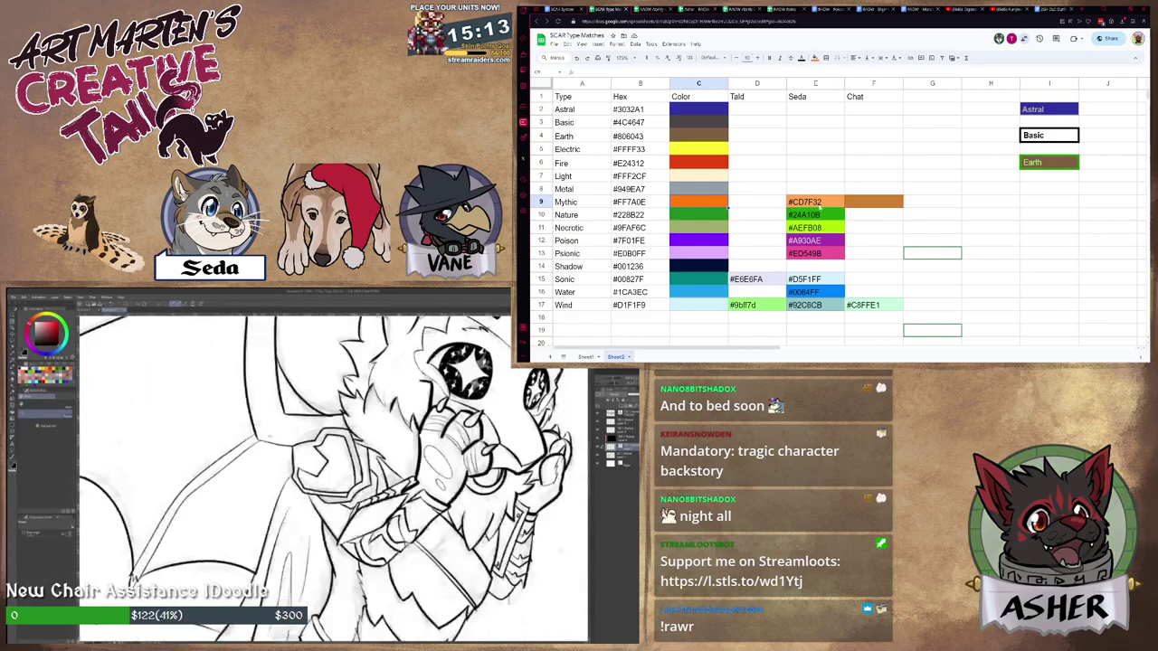
pyautogui.click(838, 203)
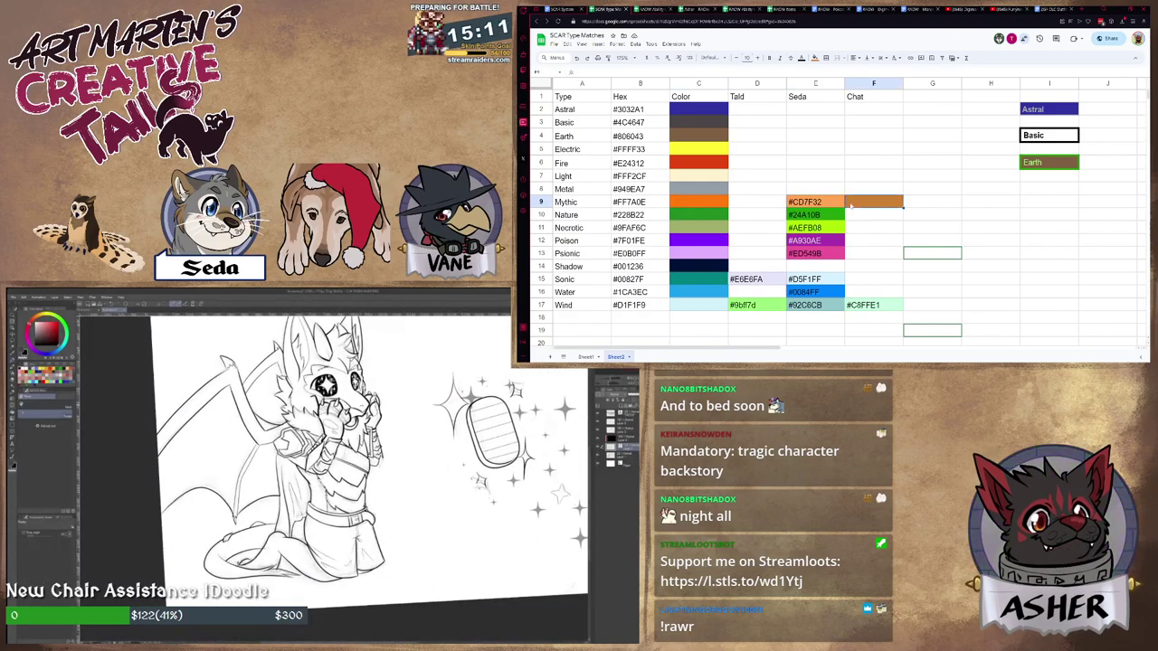
pyautogui.scroll(1, 333, 461)
pyautogui.click(853, 203)
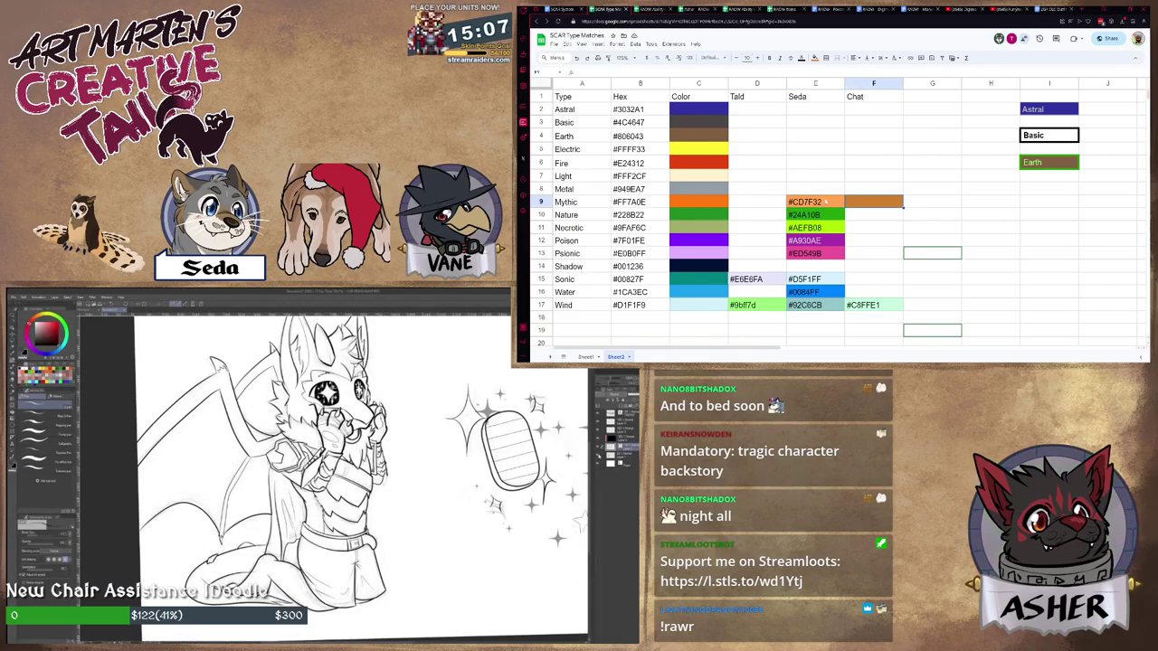
pyautogui.scroll(3, 347, 454)
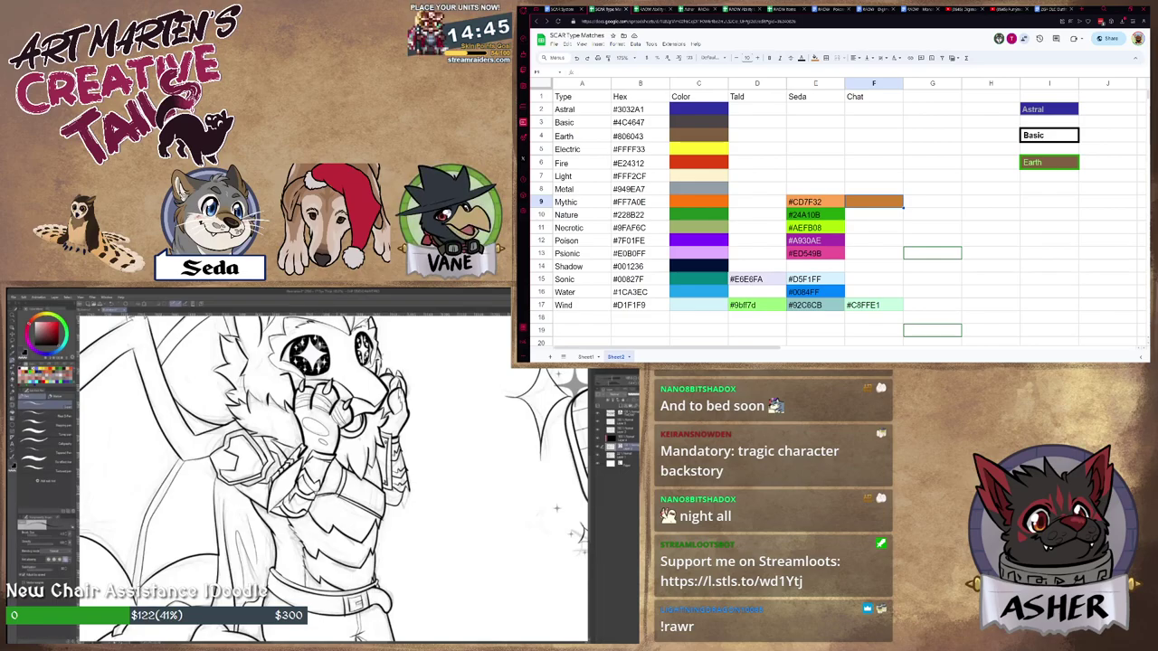
pyautogui.click(874, 171)
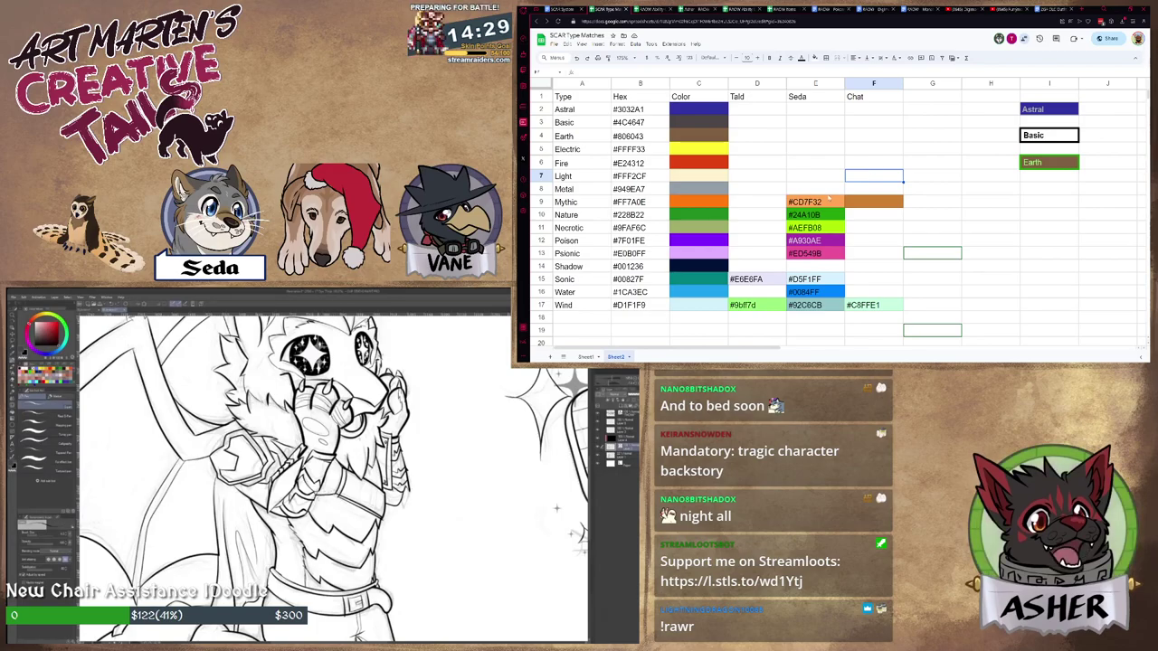
pyautogui.click(828, 198)
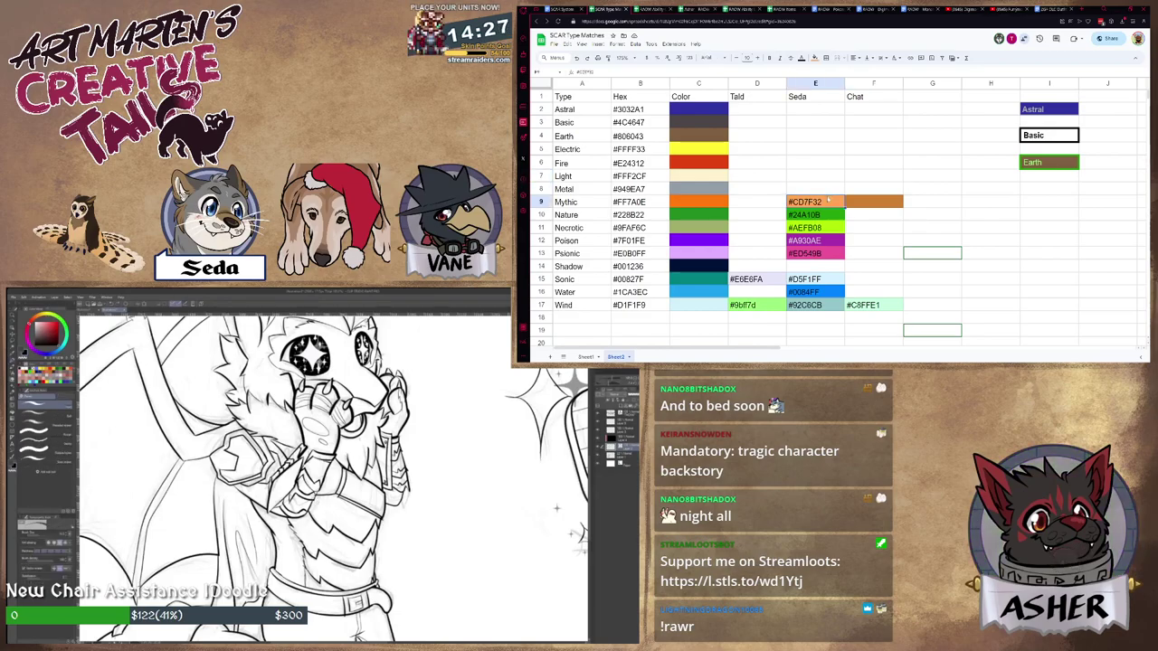
pyautogui.press('p')
pyautogui.click(815, 58)
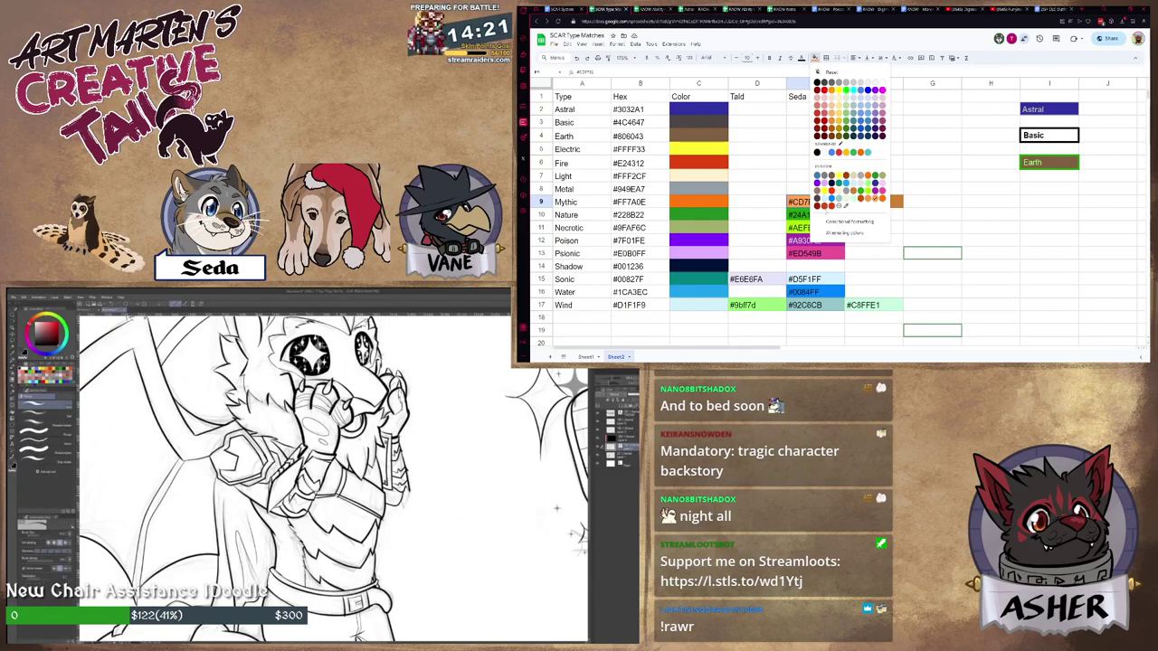
pyautogui.click(757, 189)
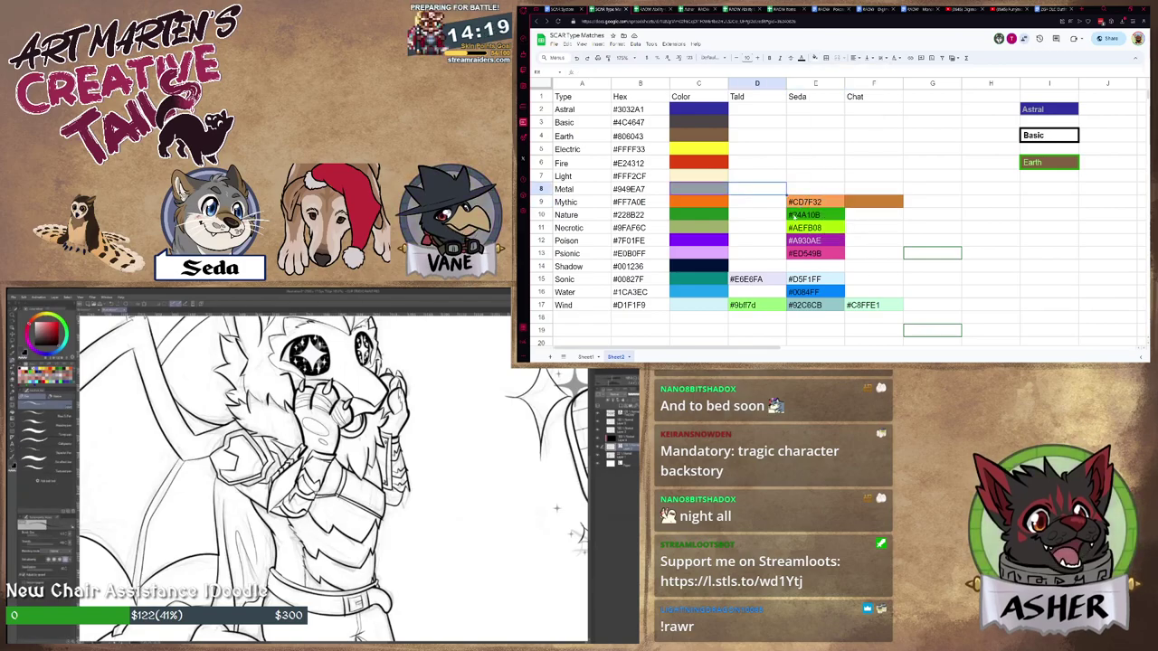
# Set the Mythic type's hex value to #FFA556.
pyautogui.click(644, 203)
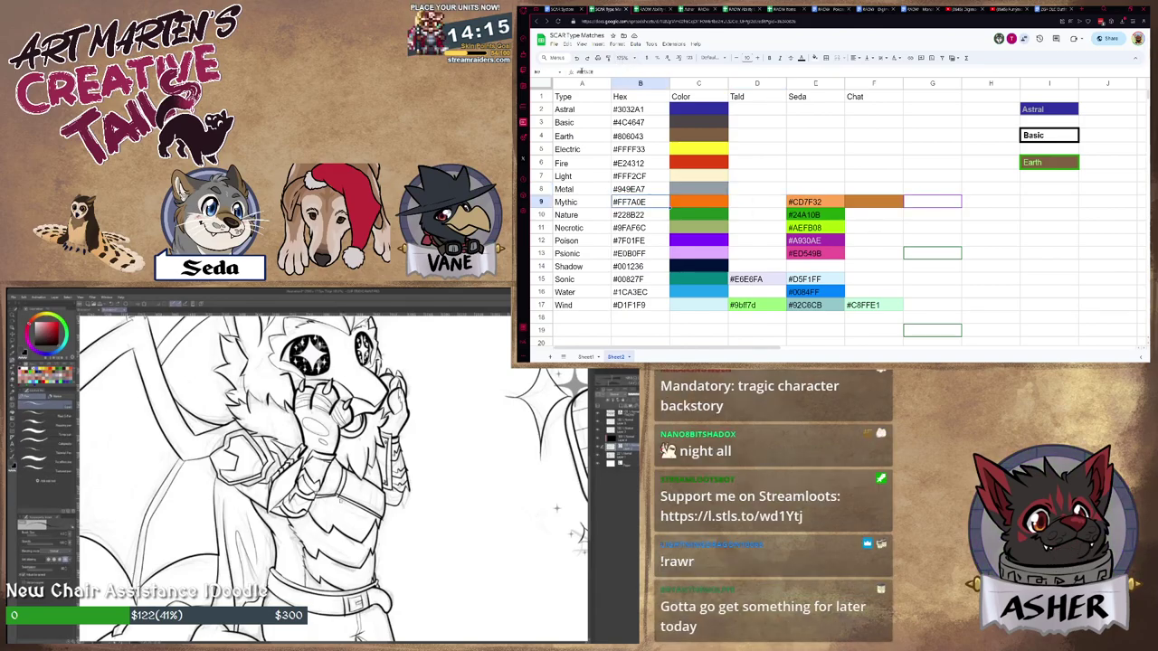
pyautogui.moveTo(580, 71); pyautogui.dragTo(610, 73)
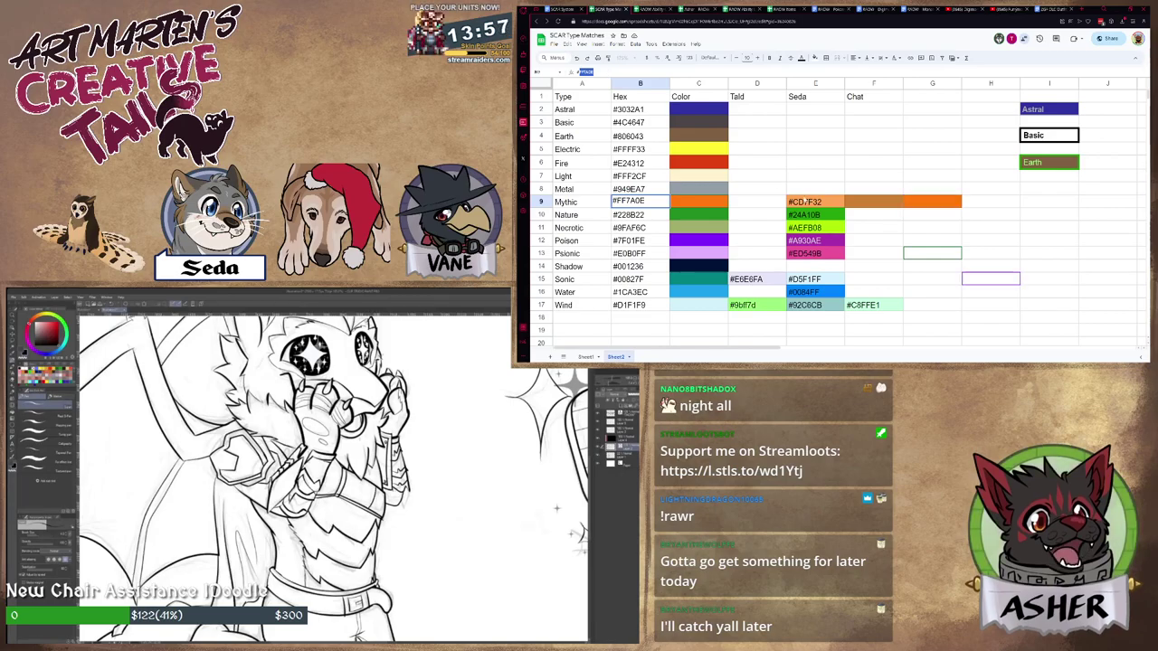
pyautogui.click(807, 201)
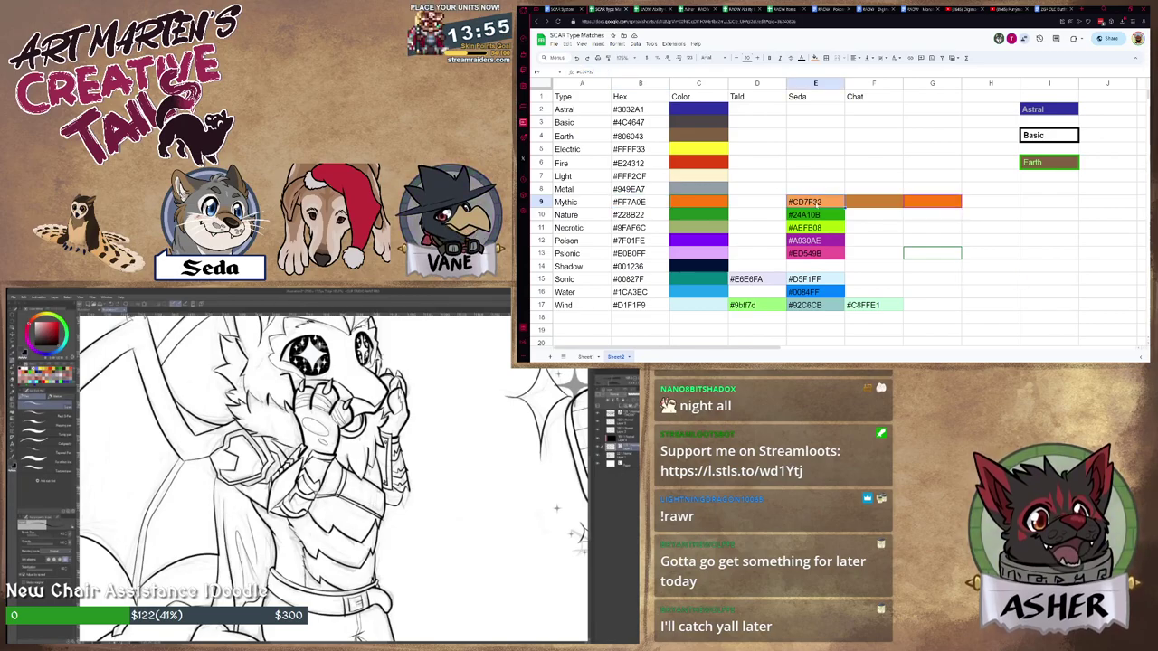
pyautogui.click(666, 205)
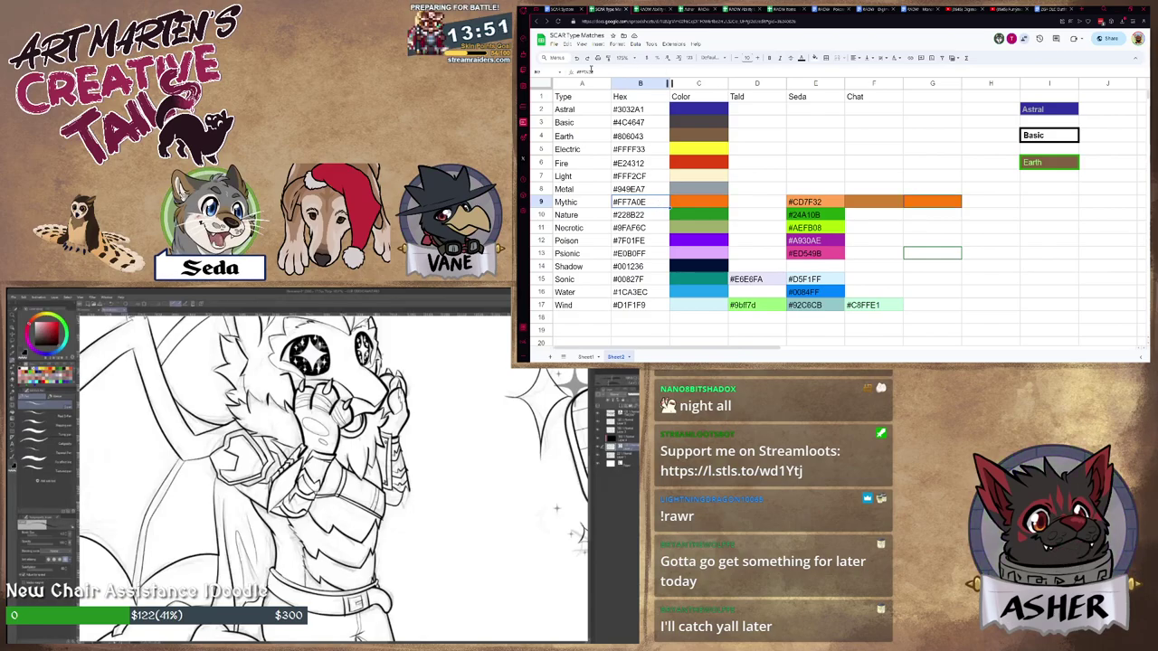
pyautogui.moveTo(580, 71); pyautogui.dragTo(599, 71)
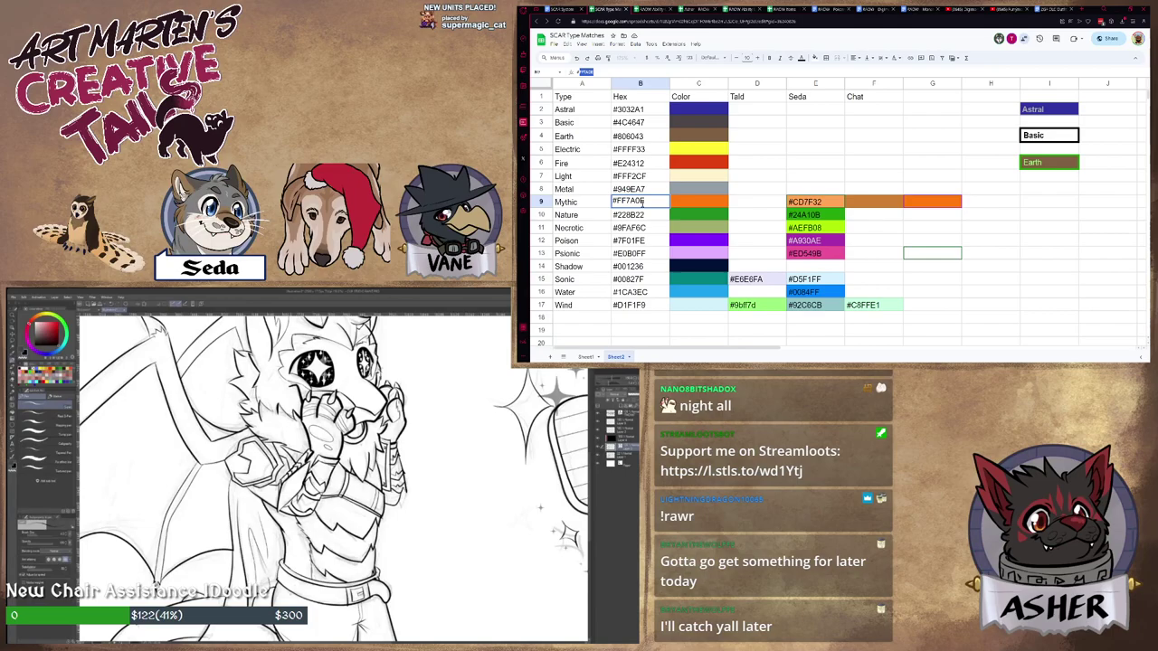
pyautogui.scroll(-1, 313, 575)
pyautogui.scroll(-3, 344, 514)
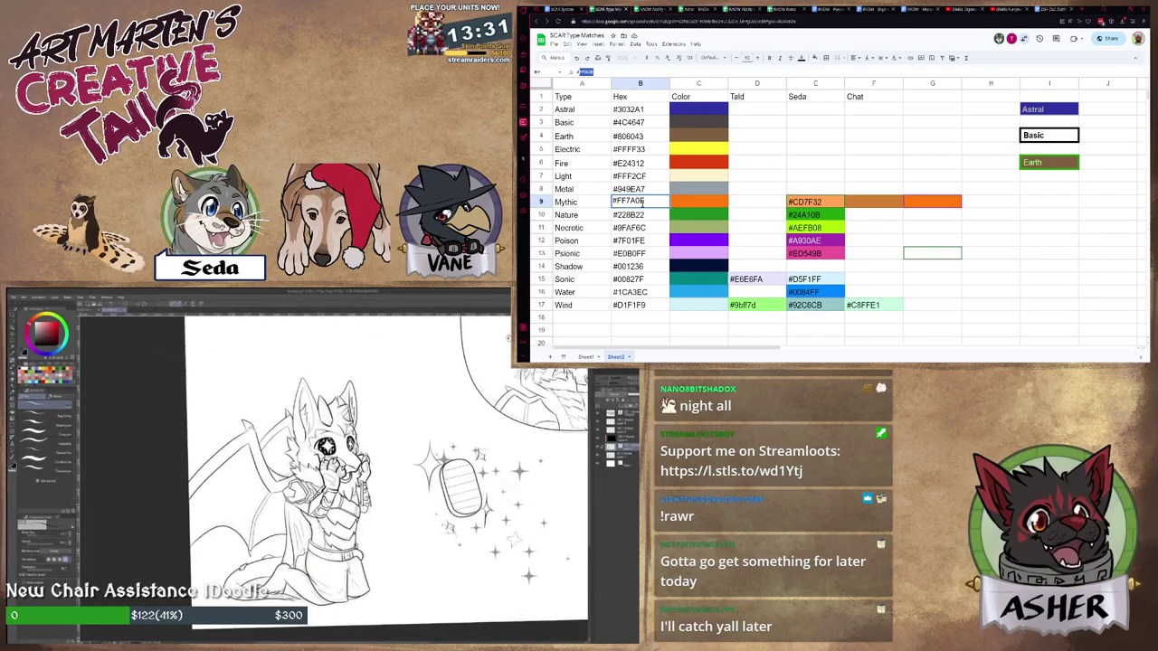
pyautogui.scroll(-1, 372, 541)
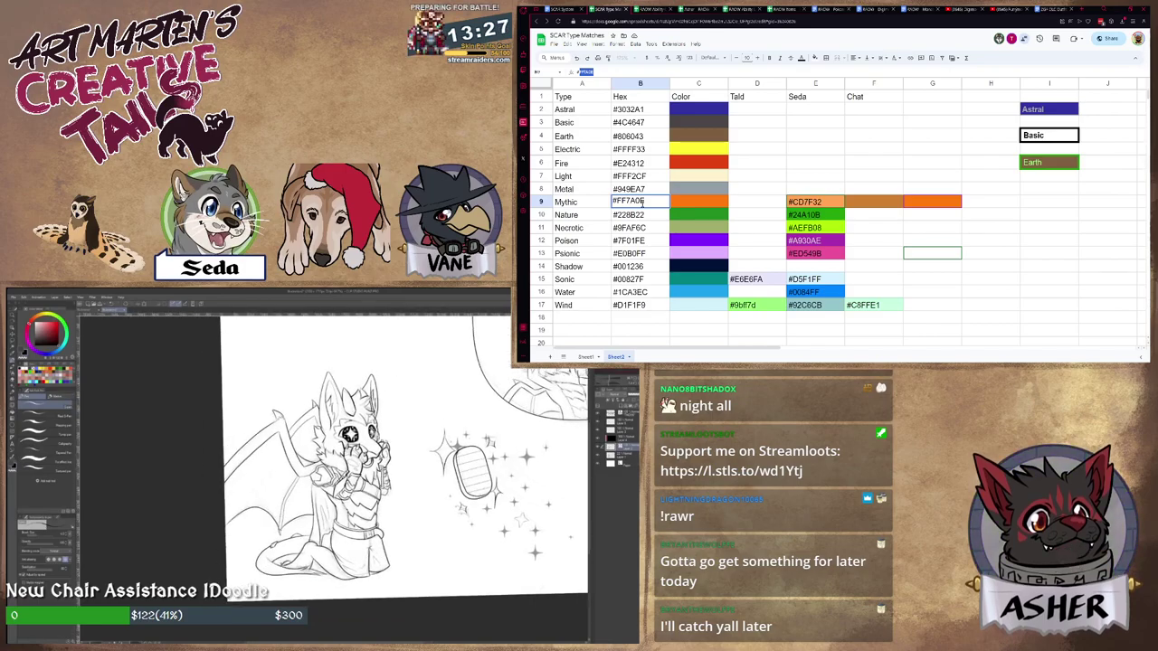
pyautogui.write('FA')
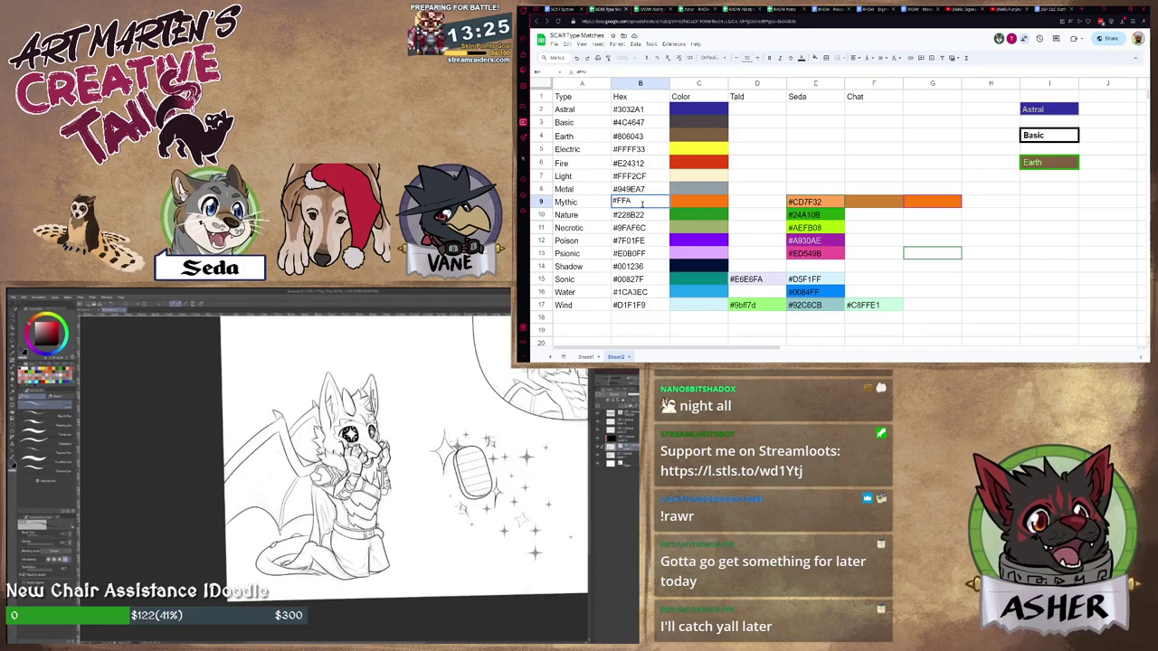
pyautogui.write('556')
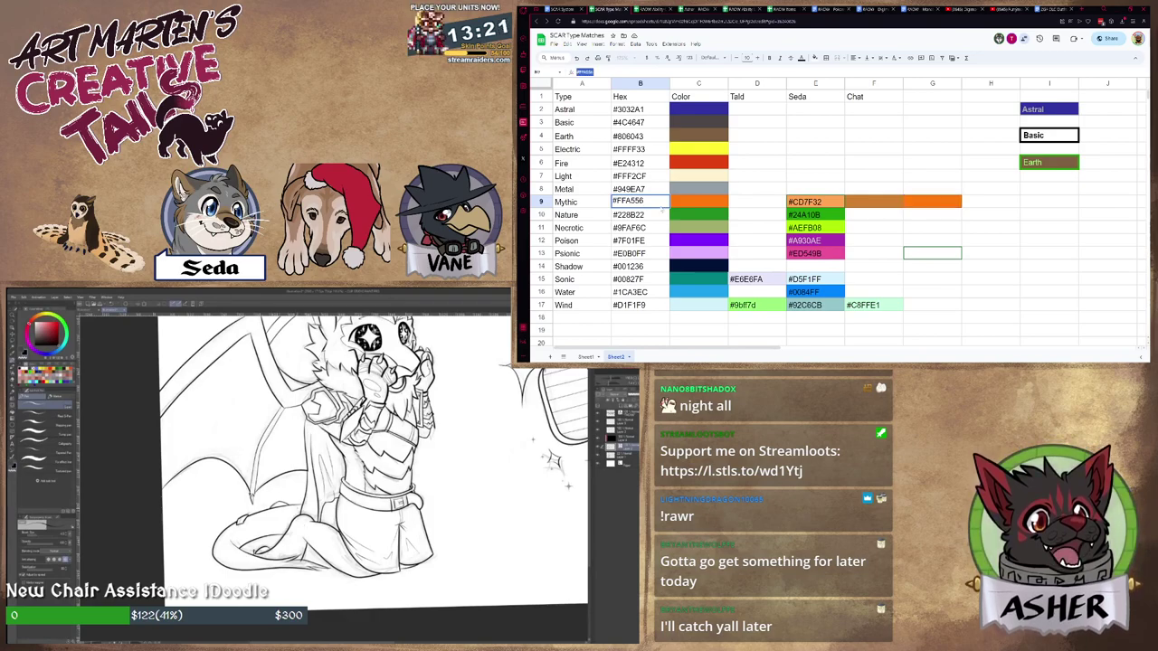
# Fill Mythic's Color cell with the custom colour #FFA556.
pyautogui.click(704, 204)
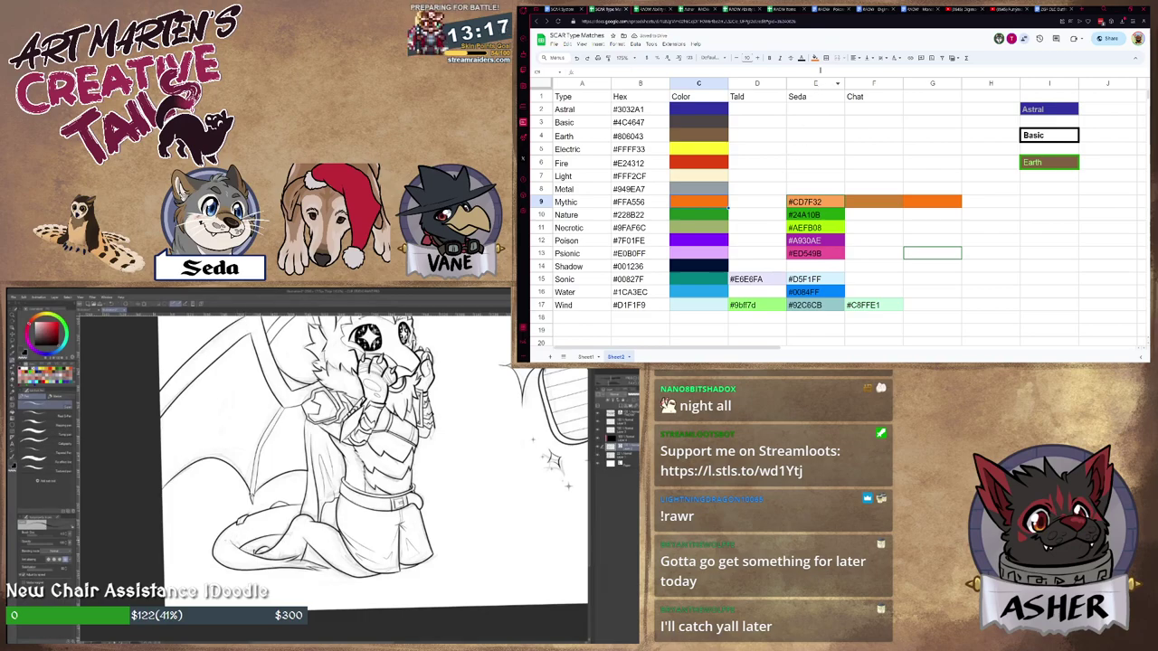
pyautogui.click(814, 58)
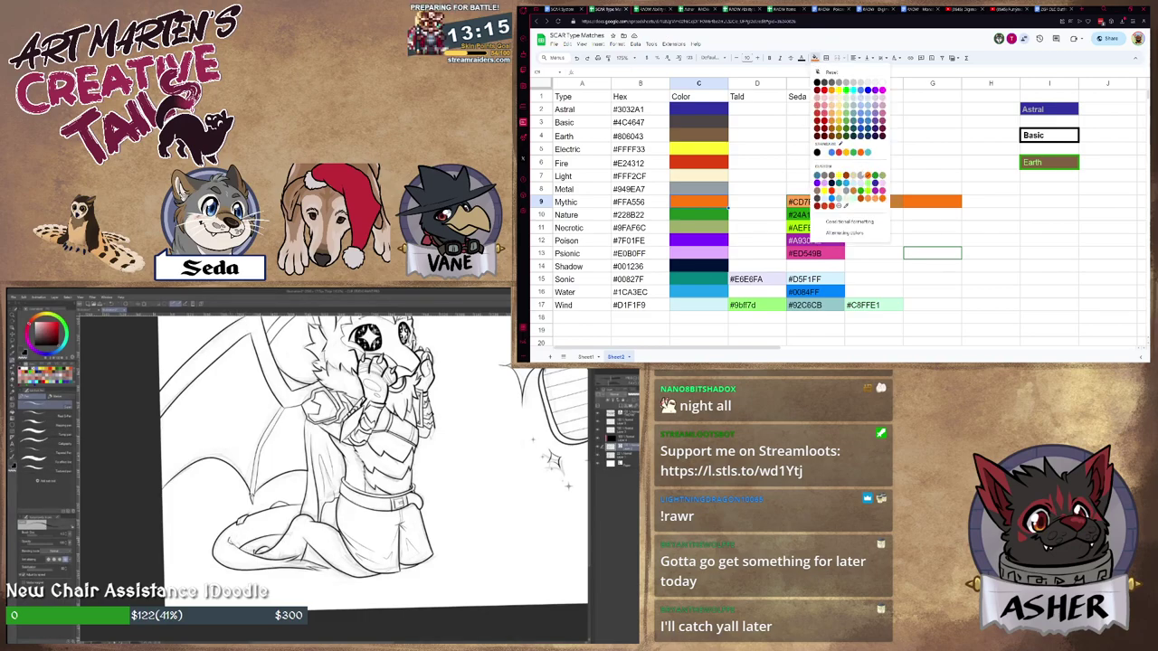
pyautogui.click(840, 206)
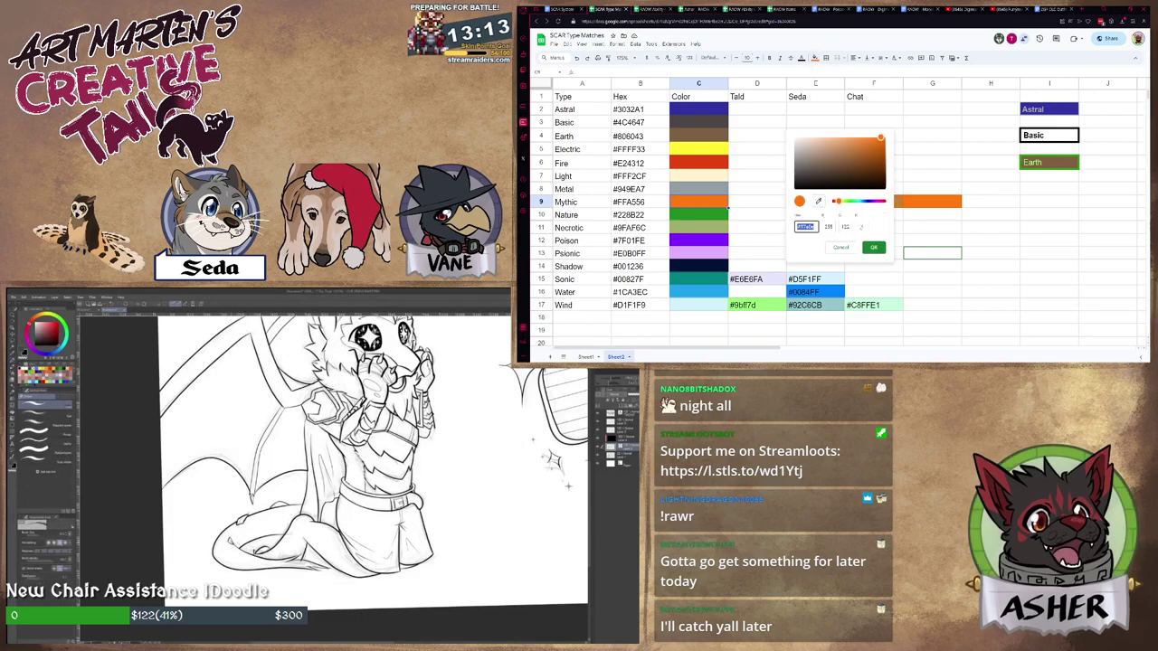
pyautogui.click(873, 247)
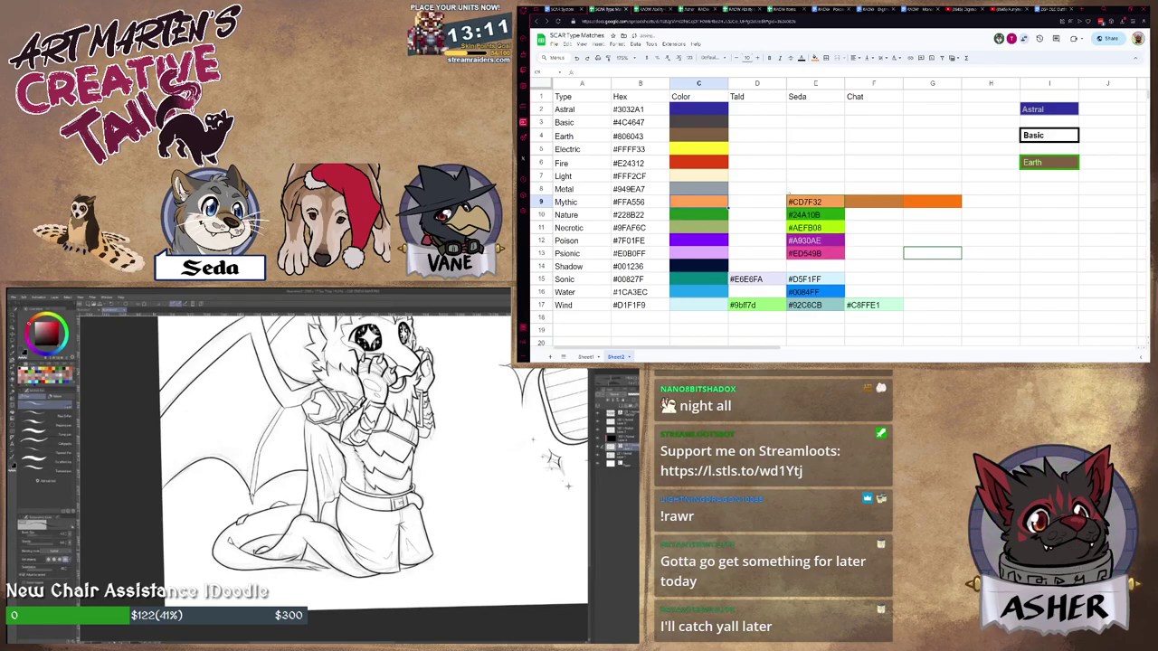
# Clear the Mythic suggestions from the Seda column through column G and reset their fill colours.
pyautogui.click(789, 192)
pyautogui.moveTo(809, 200); pyautogui.dragTo(919, 202)
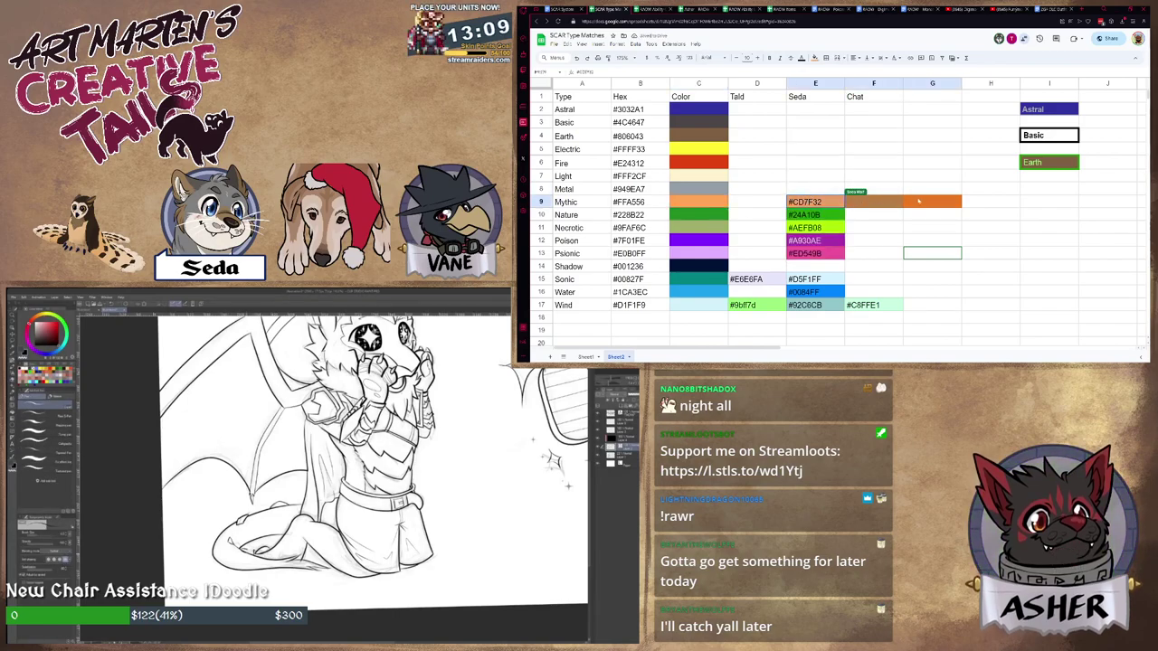
pyautogui.press('Delete')
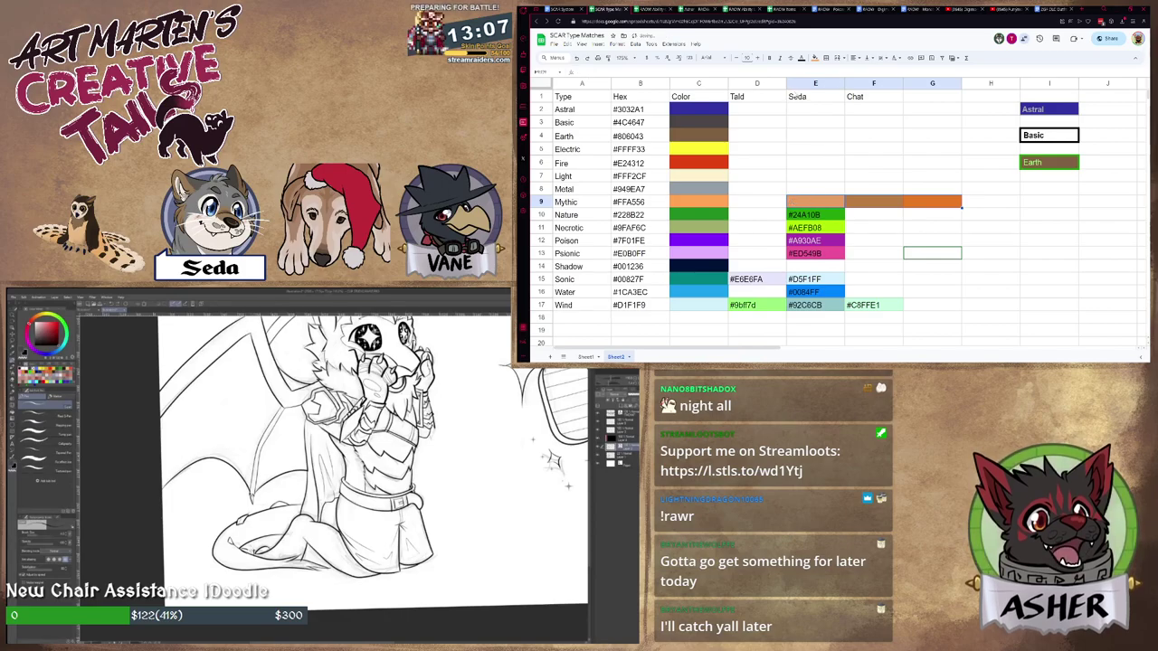
pyautogui.scroll(2, 313, 461)
pyautogui.click(816, 58)
pyautogui.click(827, 75)
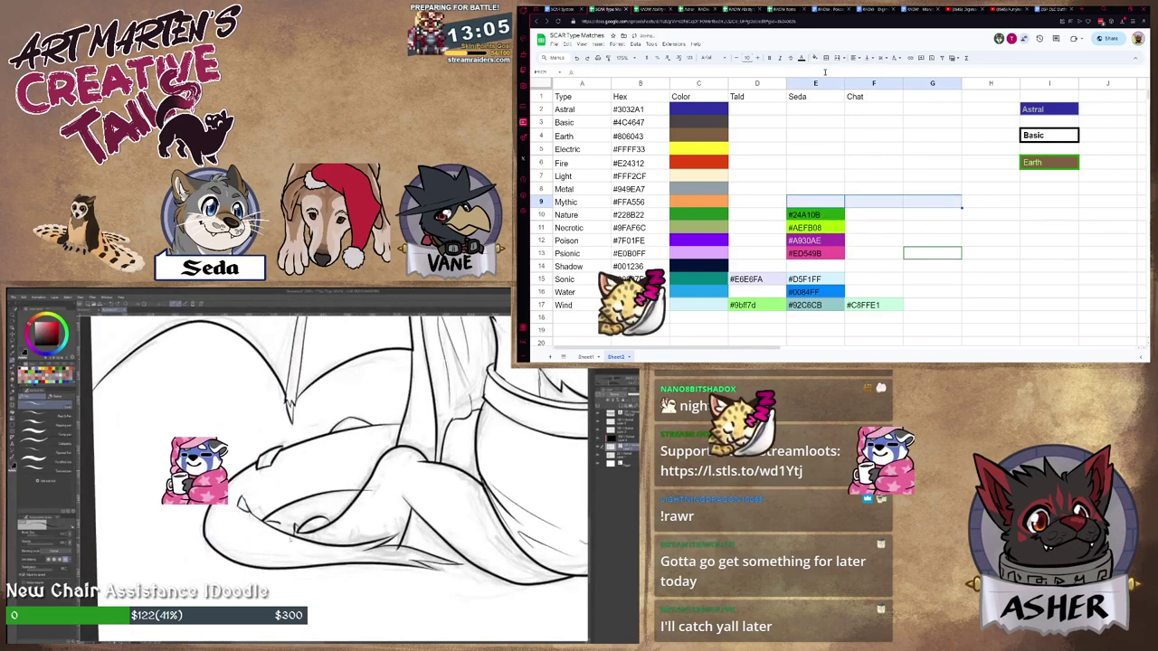
pyautogui.click(766, 216)
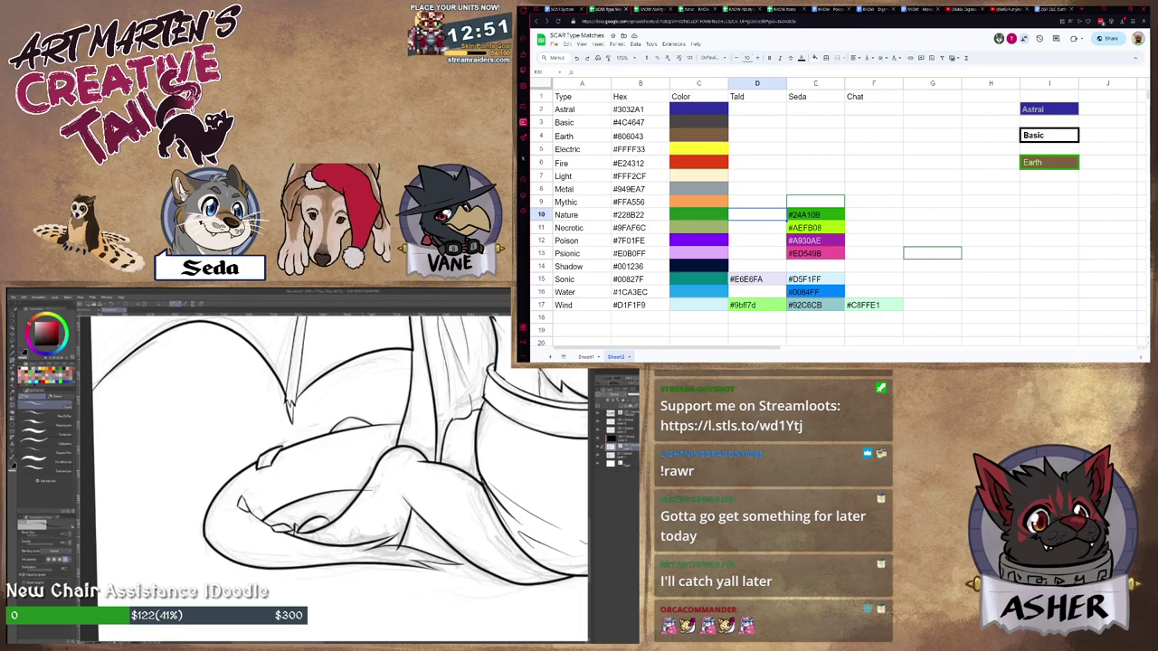
# Ink a jagged fur tuft on the character's leg just beyond the hem of the shorts.
pyautogui.moveTo(342, 480)
pyautogui.mouseDown()
pyautogui.moveTo(314, 492)
pyautogui.moveTo(334, 482)
pyautogui.mouseUp()
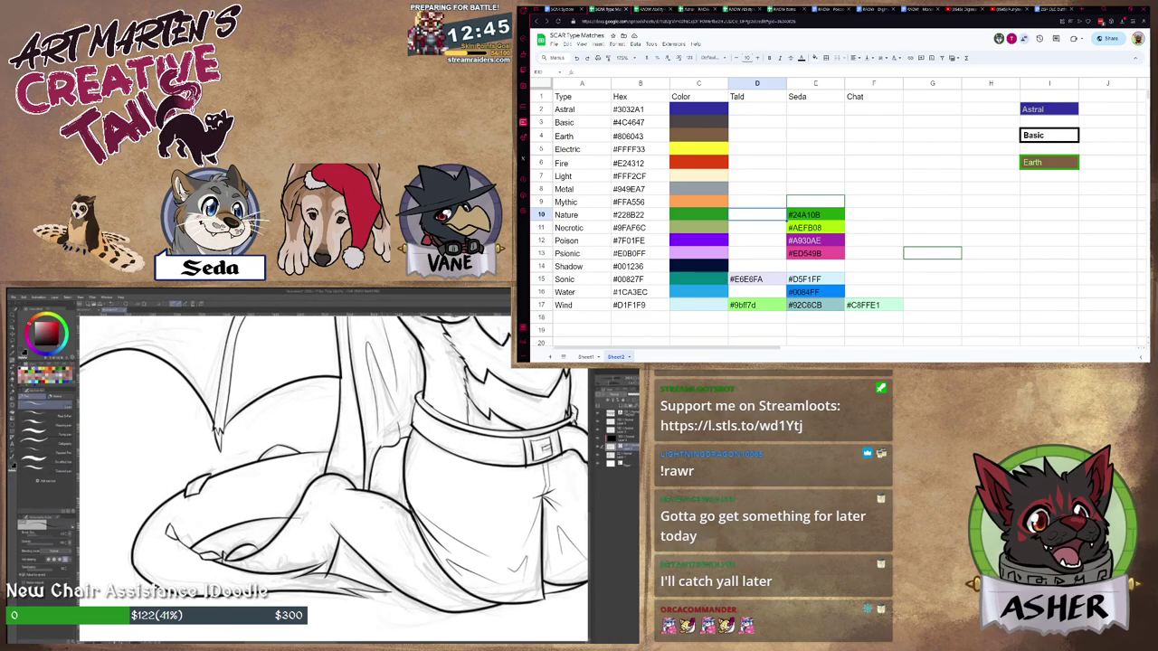
pyautogui.moveTo(424, 561)
pyautogui.mouseDown()
pyautogui.moveTo(457, 469)
pyautogui.moveTo(380, 367)
pyautogui.moveTo(339, 357)
pyautogui.mouseUp()
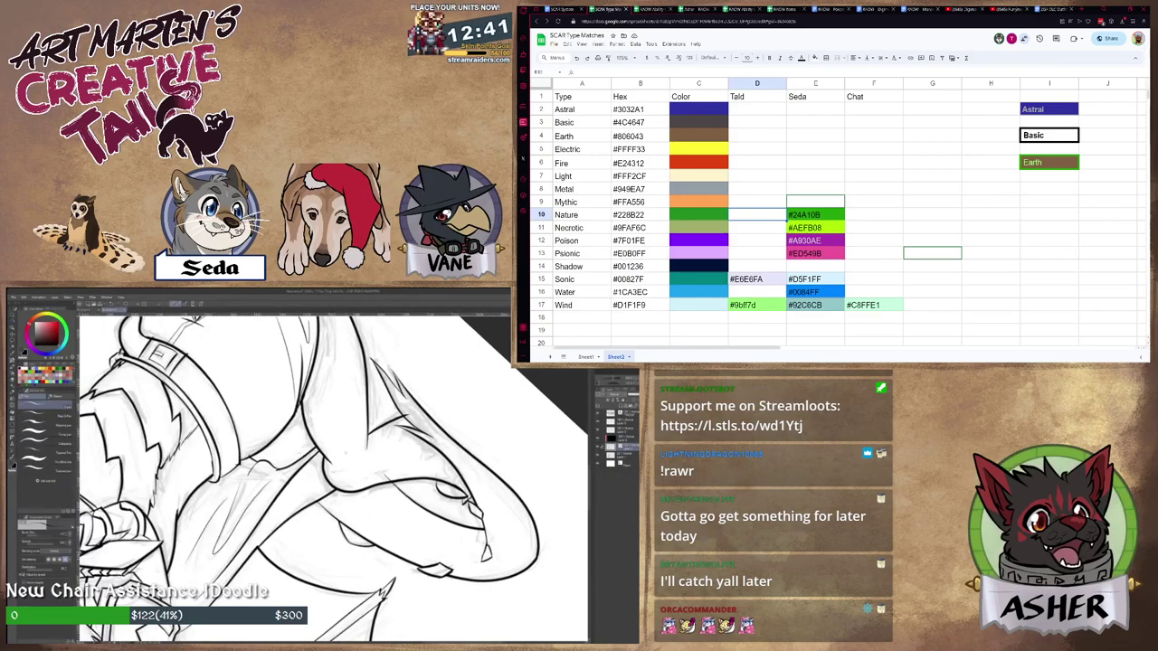
pyautogui.scroll(3, 332, 478)
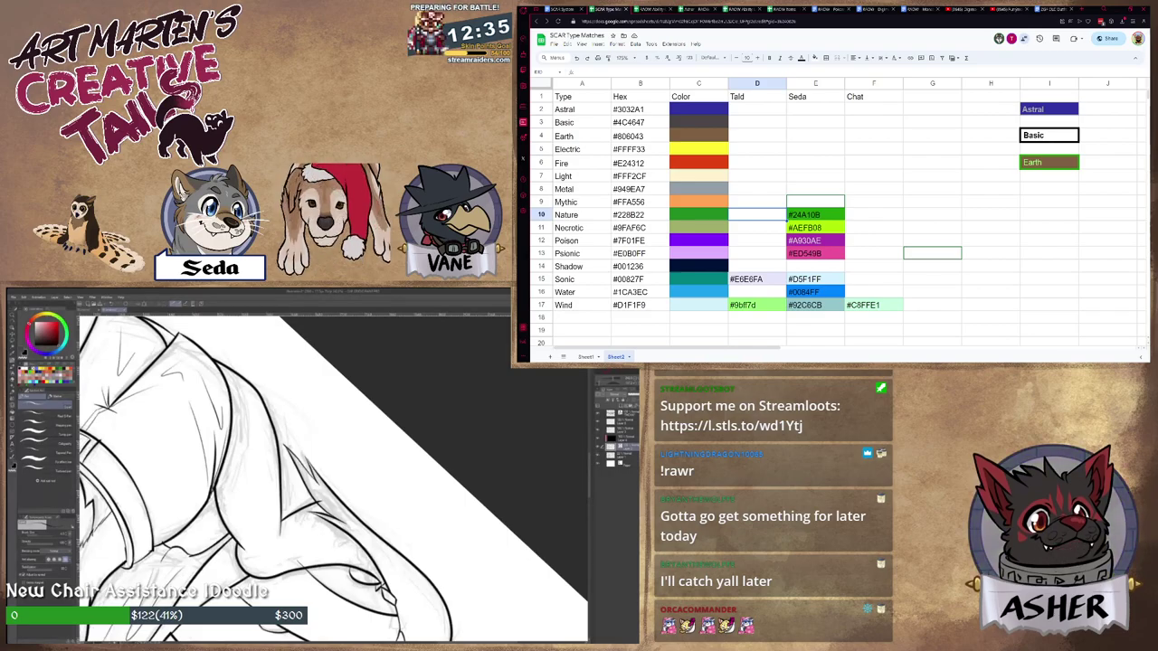
pyautogui.moveTo(206, 440); pyautogui.dragTo(462, 517)
pyautogui.moveTo(357, 479)
pyautogui.mouseDown()
pyautogui.moveTo(361, 436)
pyautogui.moveTo(383, 494)
pyautogui.moveTo(339, 445)
pyautogui.mouseUp()
pyautogui.moveTo(456, 421); pyautogui.dragTo(405, 376)
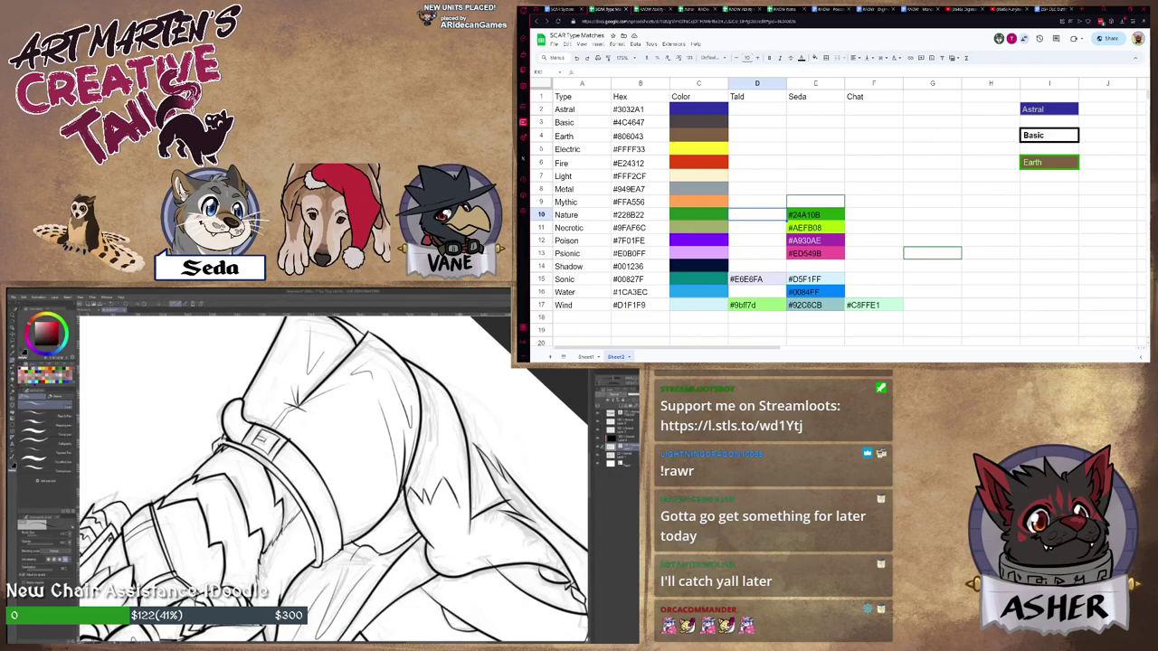
# Examine the whole winged character drawing at a reduced size and upright orientation.
pyautogui.scroll(-3, 453, 506)
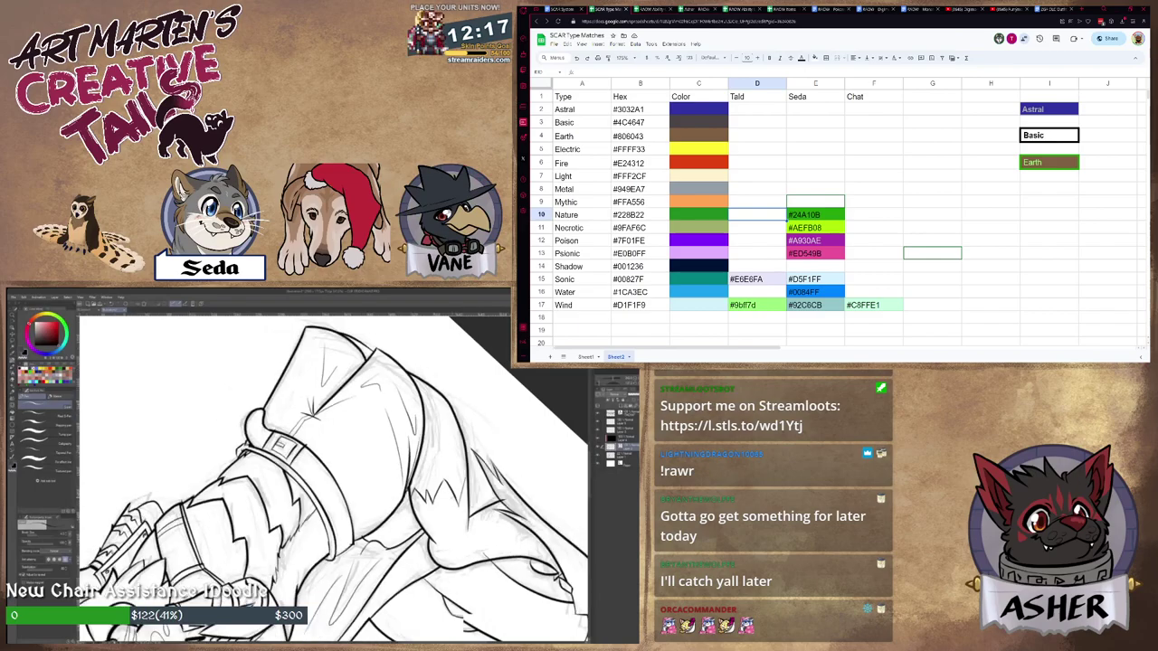
pyautogui.press('r')
pyautogui.moveTo(455, 508)
pyautogui.mouseDown()
pyautogui.moveTo(459, 461)
pyautogui.moveTo(220, 426)
pyautogui.moveTo(209, 495)
pyautogui.moveTo(219, 531)
pyautogui.mouseUp()
pyautogui.scroll(-2, 283, 500)
pyautogui.moveTo(283, 500); pyautogui.dragTo(341, 526)
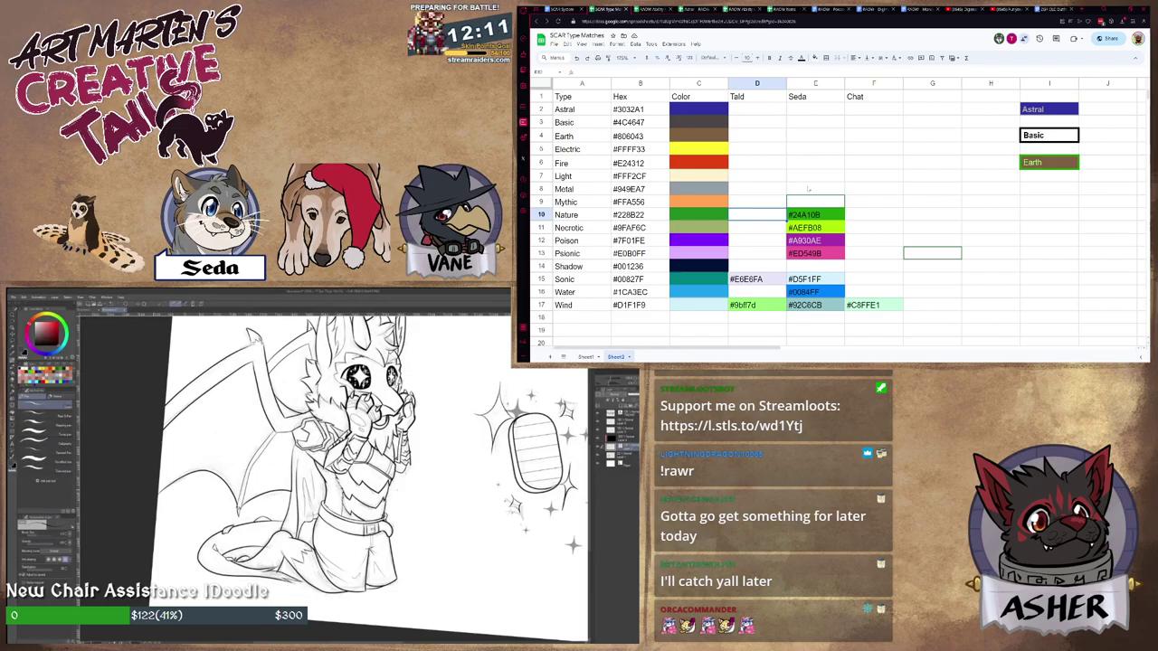
pyautogui.scroll(-2, 404, 484)
pyautogui.moveTo(434, 461)
pyautogui.mouseDown()
pyautogui.moveTo(431, 450)
pyautogui.moveTo(390, 471)
pyautogui.mouseUp()
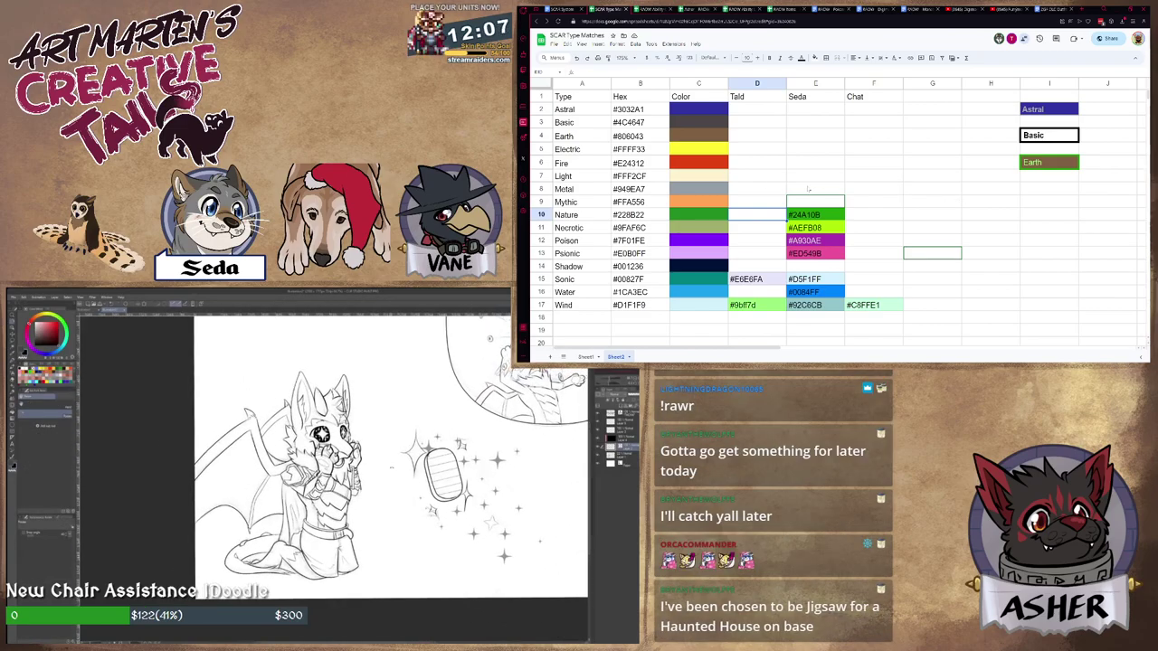
# Draw thin straight motion lines trailing diagonally from the striped oval object through the sparkles.
pyautogui.hotkey('ctrl', '-')
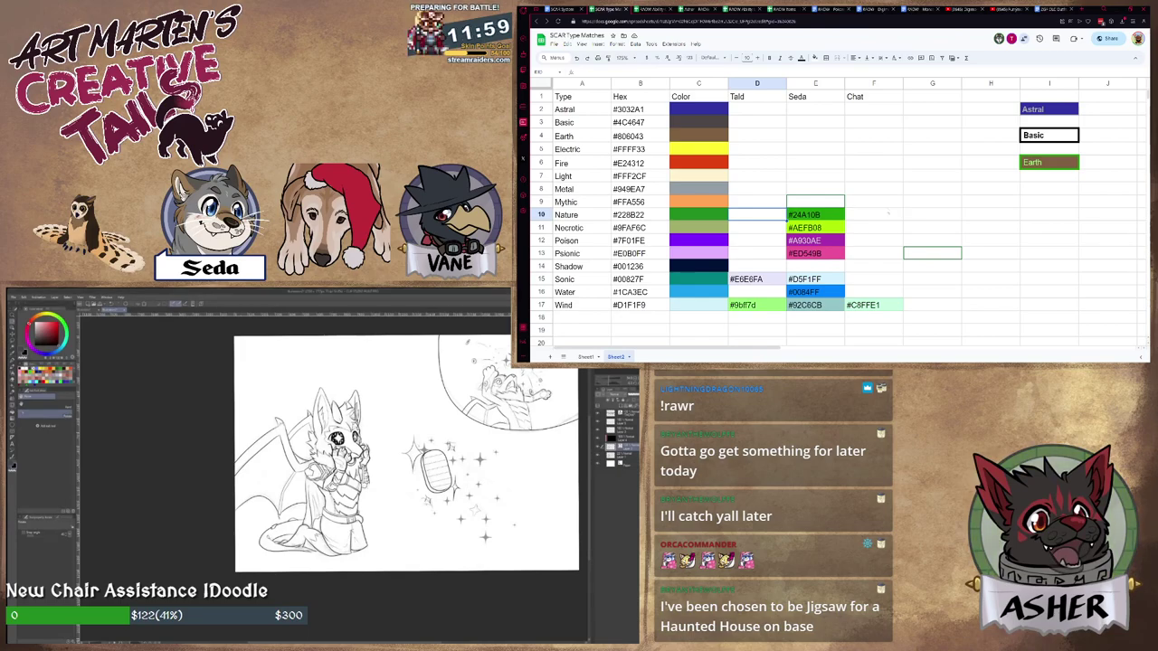
pyautogui.click(701, 217)
pyautogui.scroll(1, 489, 434)
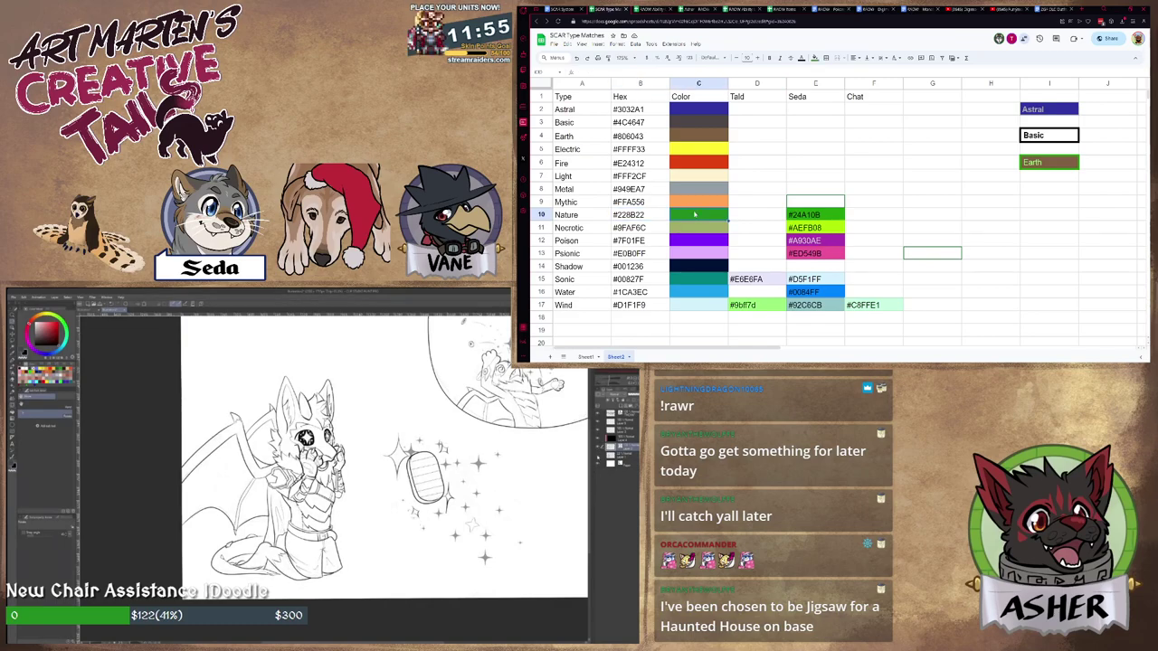
pyautogui.scroll(-1, 377, 453)
pyautogui.click(598, 456)
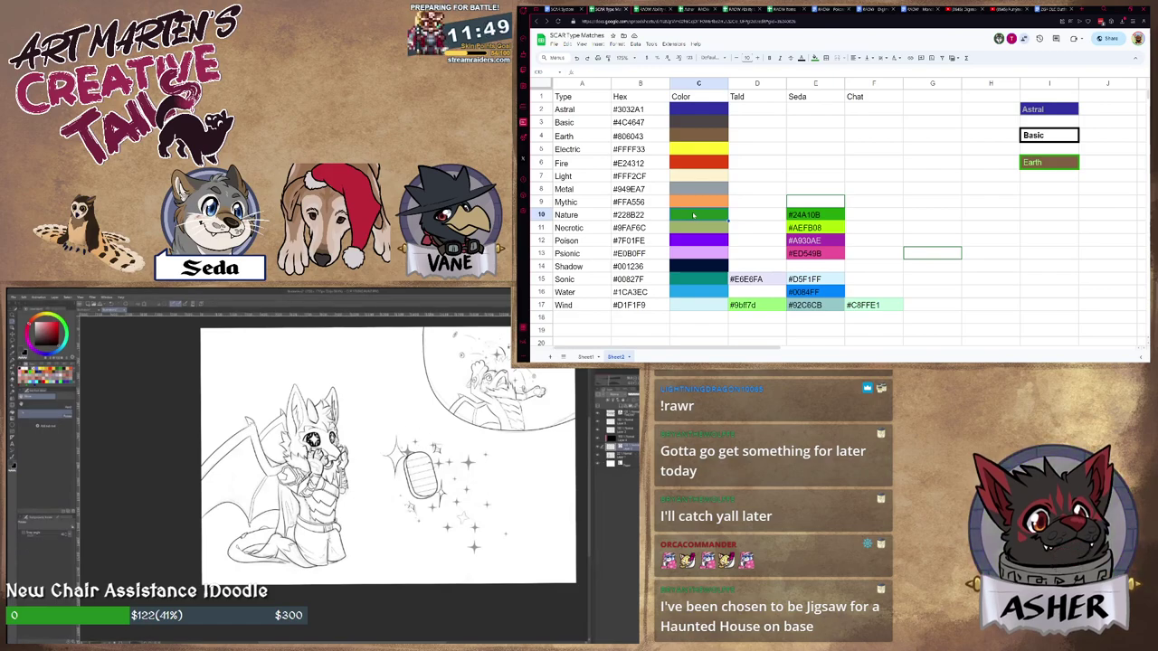
pyautogui.press('p')
pyautogui.moveTo(439, 461); pyautogui.dragTo(485, 479)
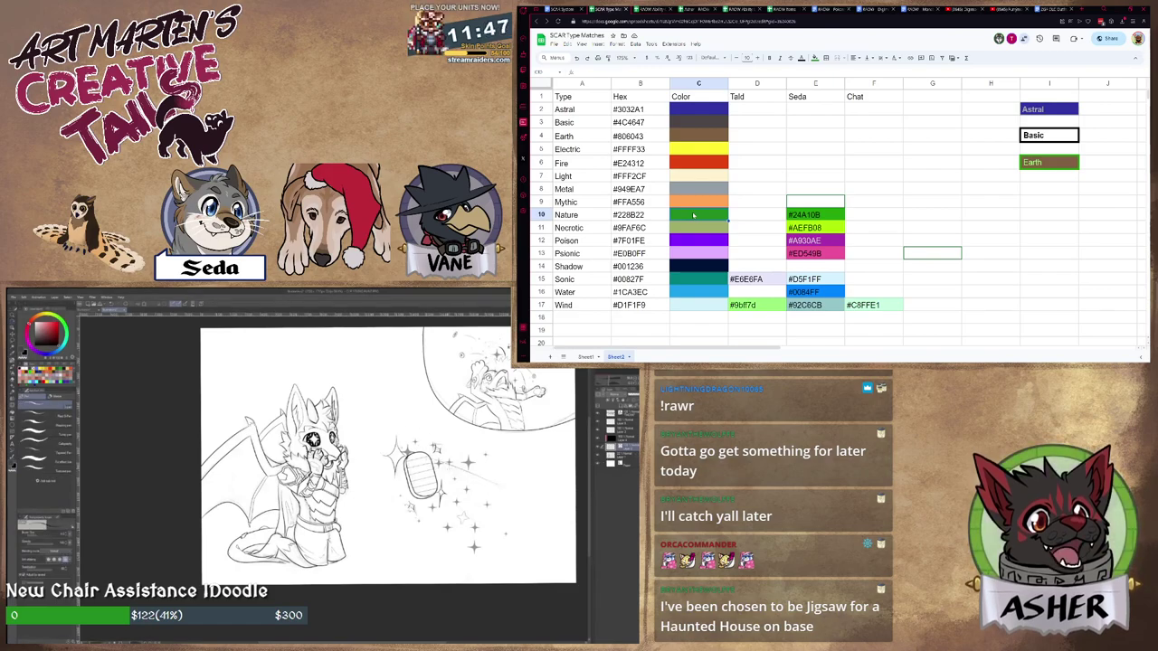
pyautogui.click(630, 217)
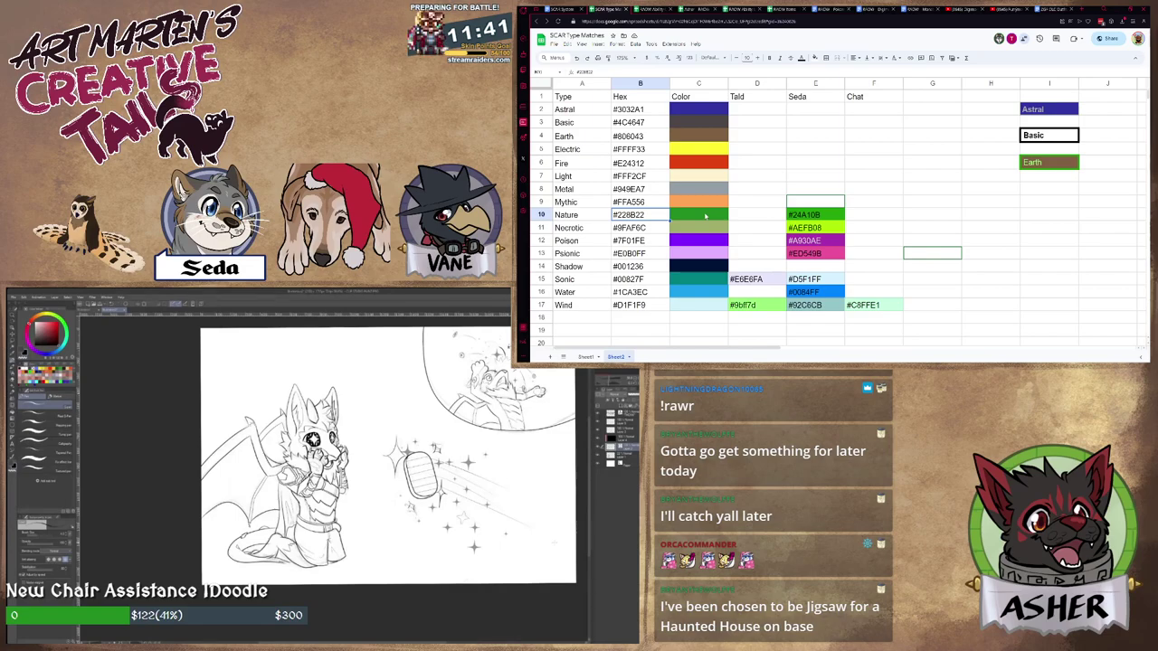
pyautogui.click(706, 216)
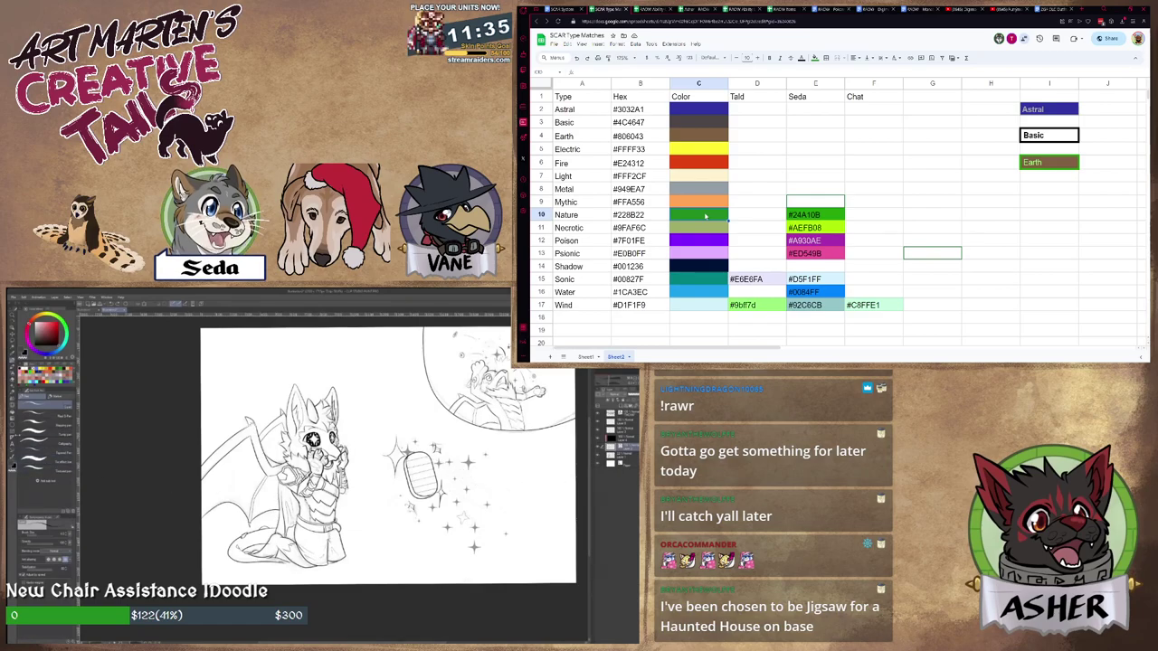
pyautogui.press('u')
pyautogui.click(45, 406)
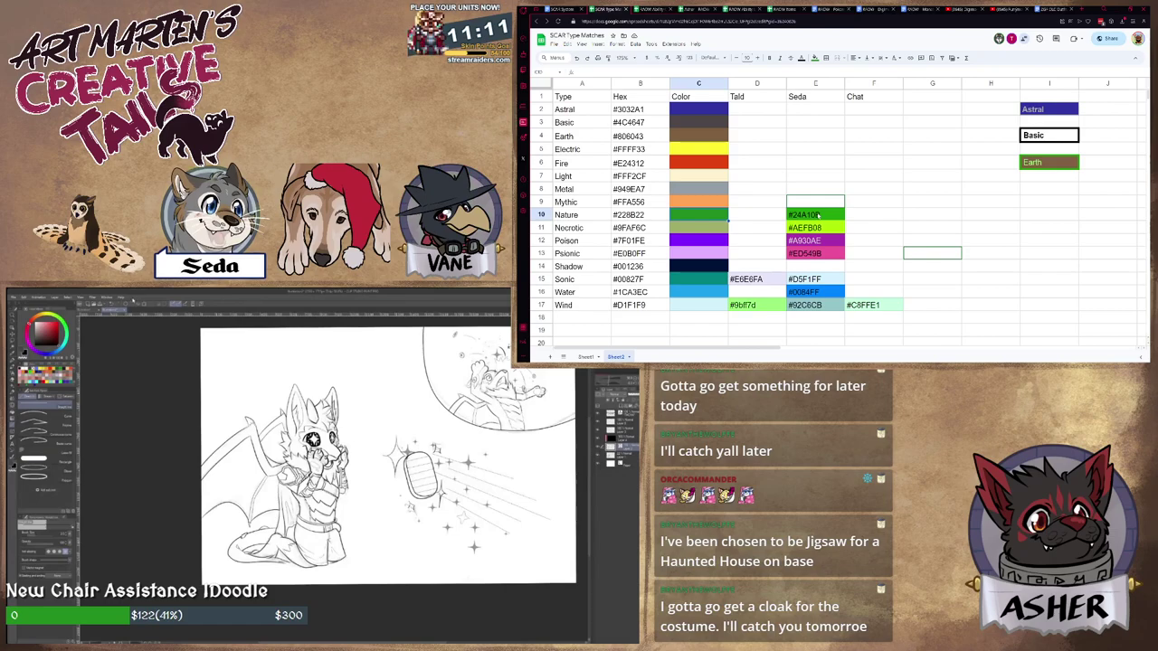
# Clear Nature's suggestion in the Seda column and reset the cell's fill colour.
pyautogui.click(817, 215)
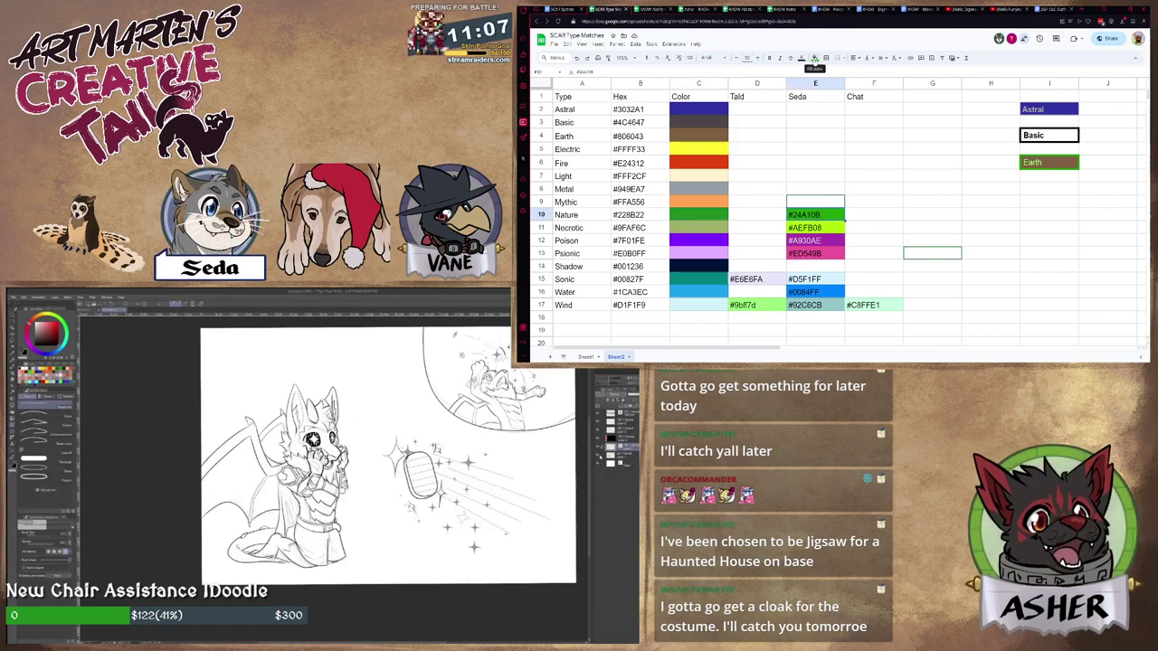
pyautogui.click(815, 57)
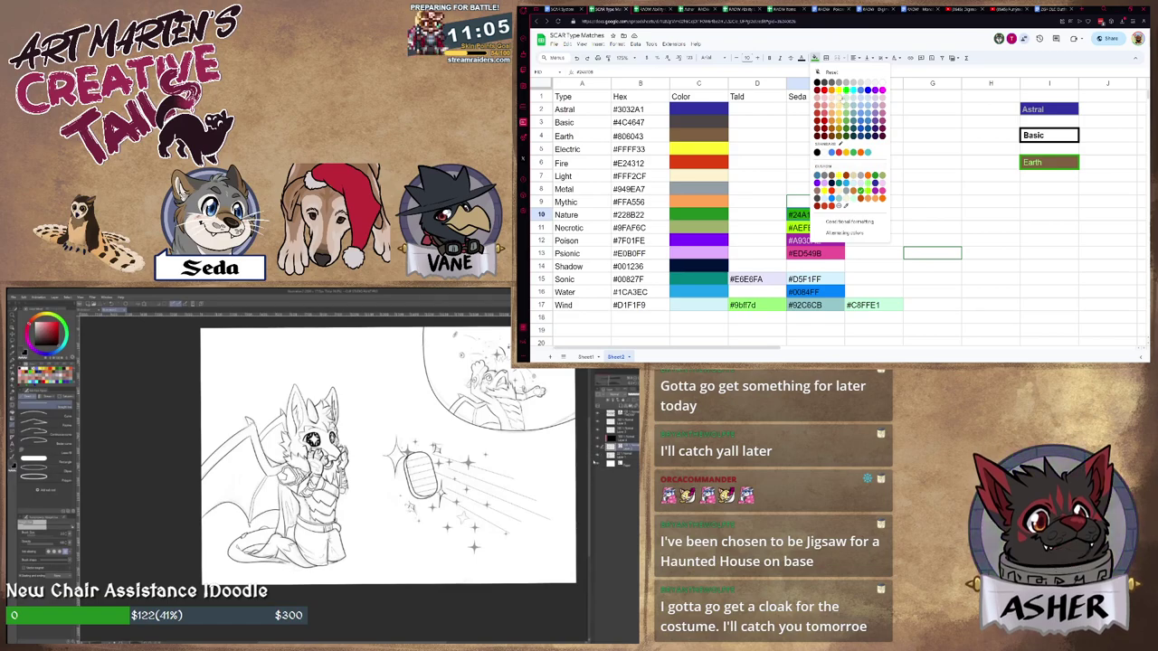
pyautogui.click(843, 73)
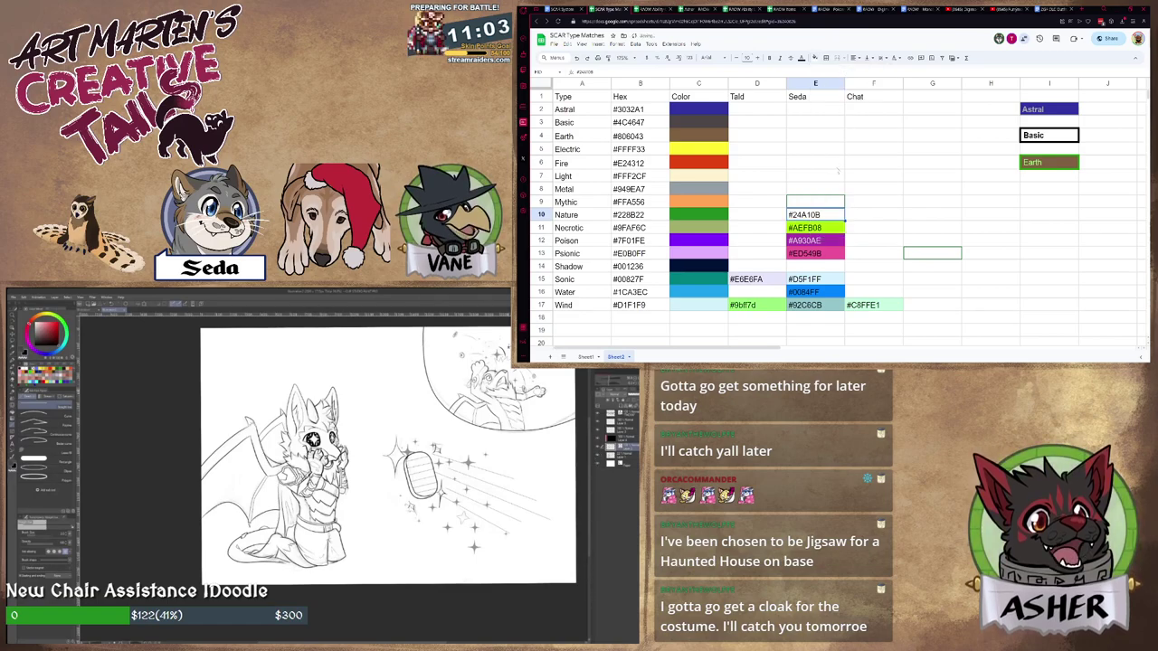
pyautogui.press('Delete')
# Compare Necrotic's Color swatch with its suggestions and check the motion lines around the sparkling oval object.
pyautogui.click(768, 229)
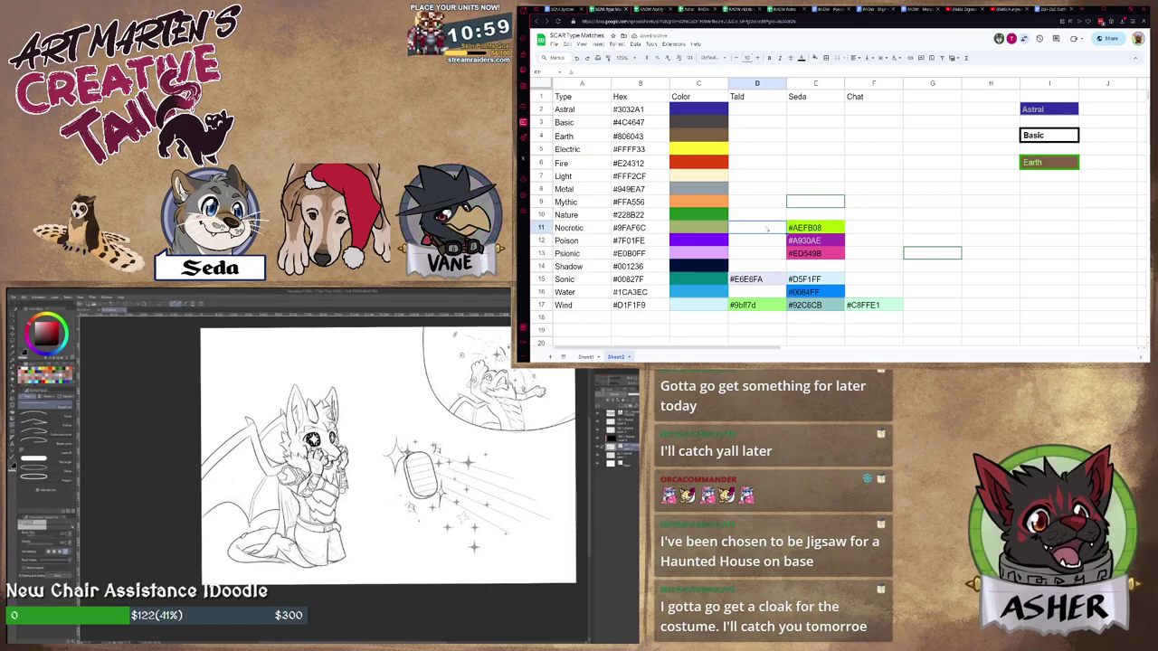
pyautogui.click(723, 229)
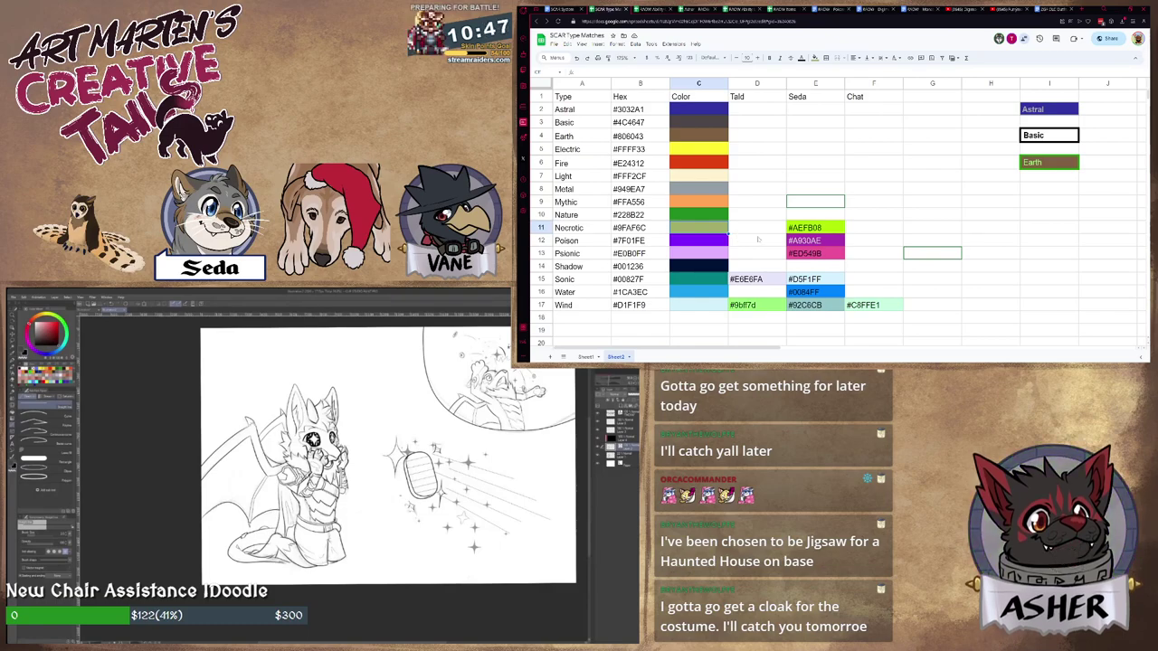
pyautogui.click(826, 230)
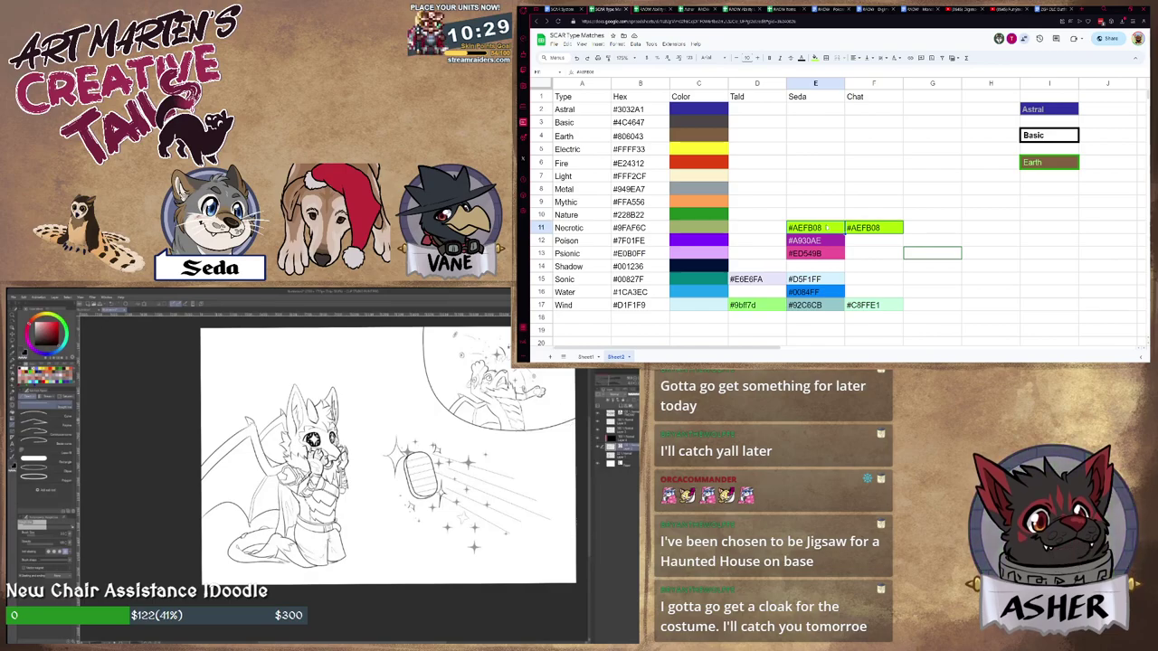
pyautogui.scroll(3, 517, 373)
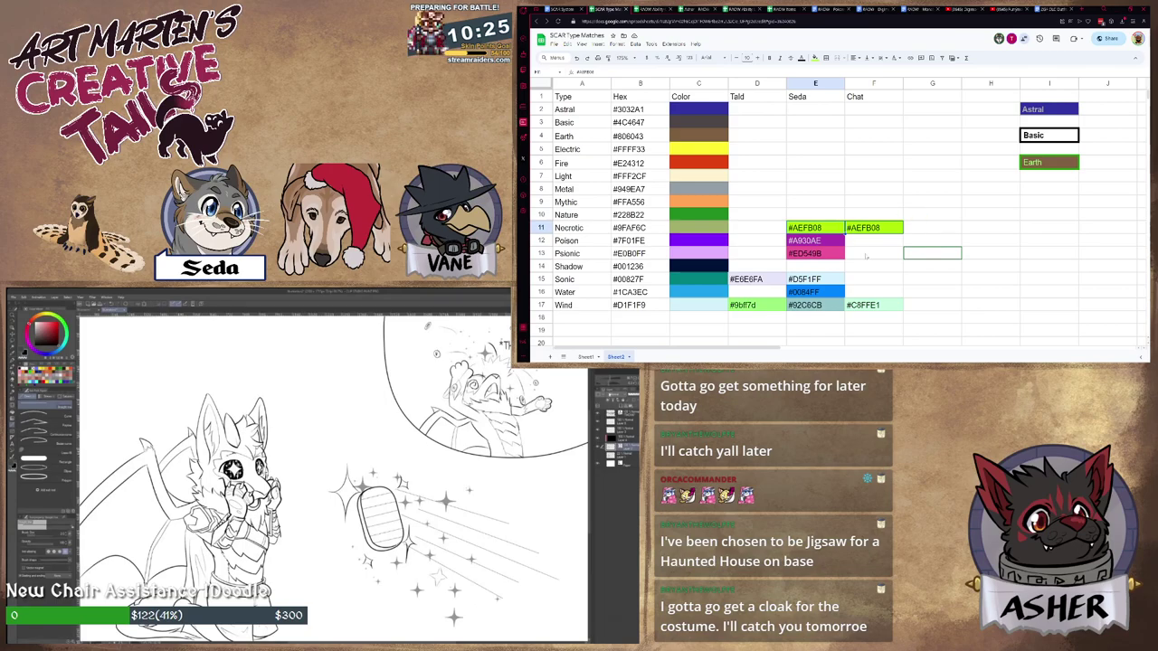
pyautogui.click(11, 363)
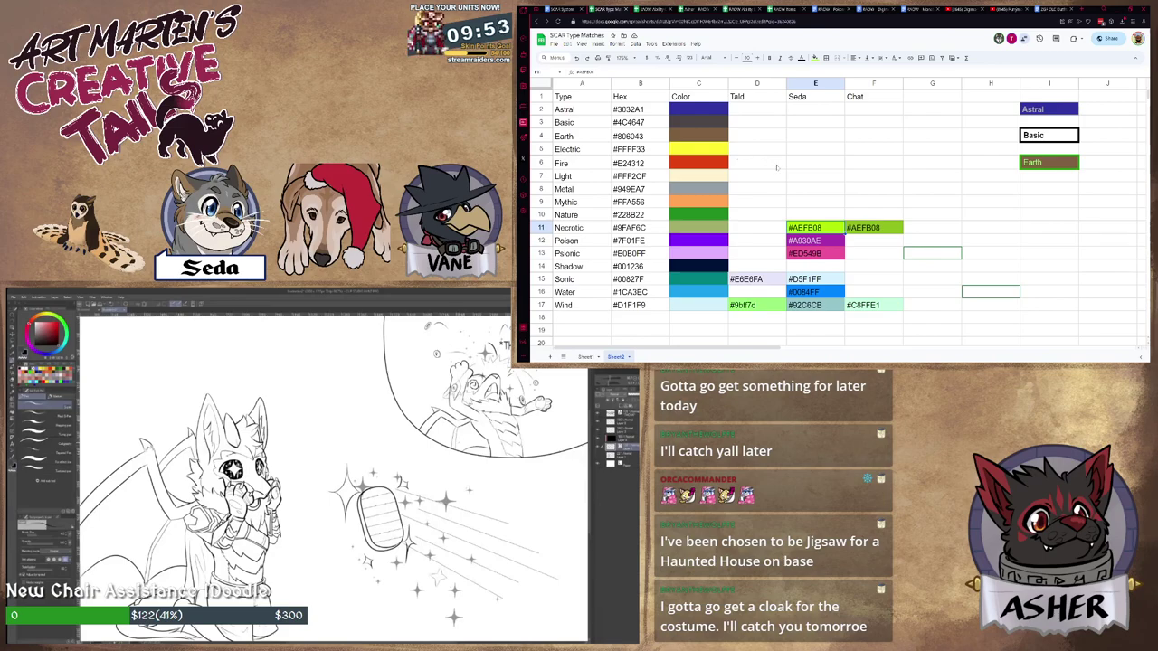
pyautogui.press('e')
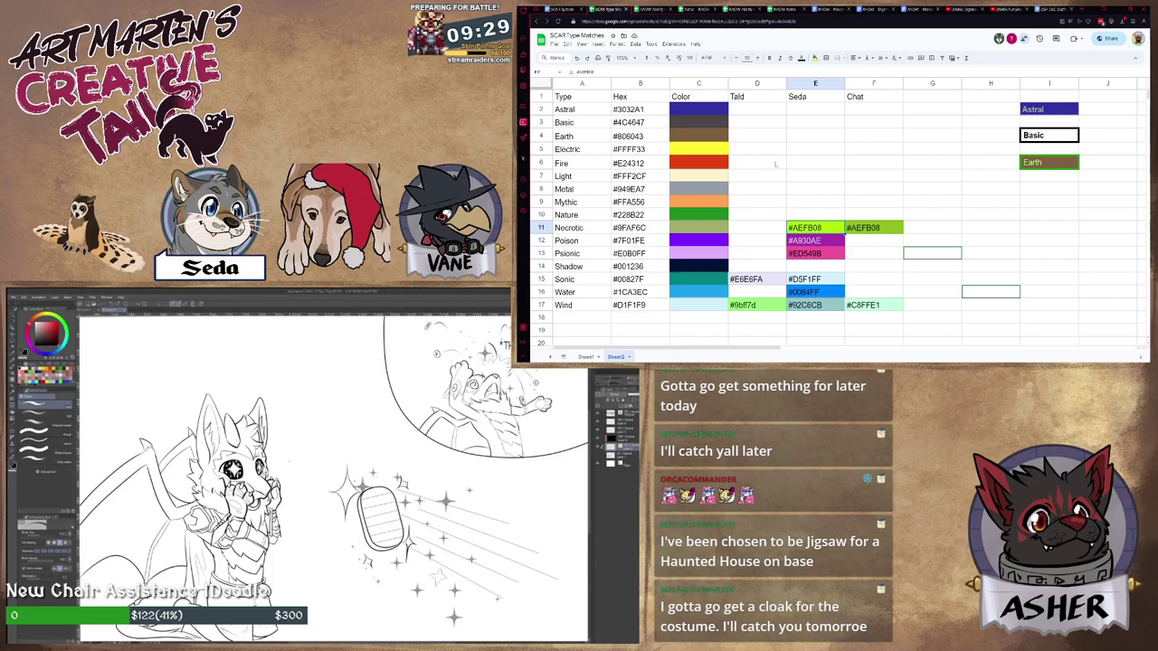
pyautogui.scroll(-4, 291, 465)
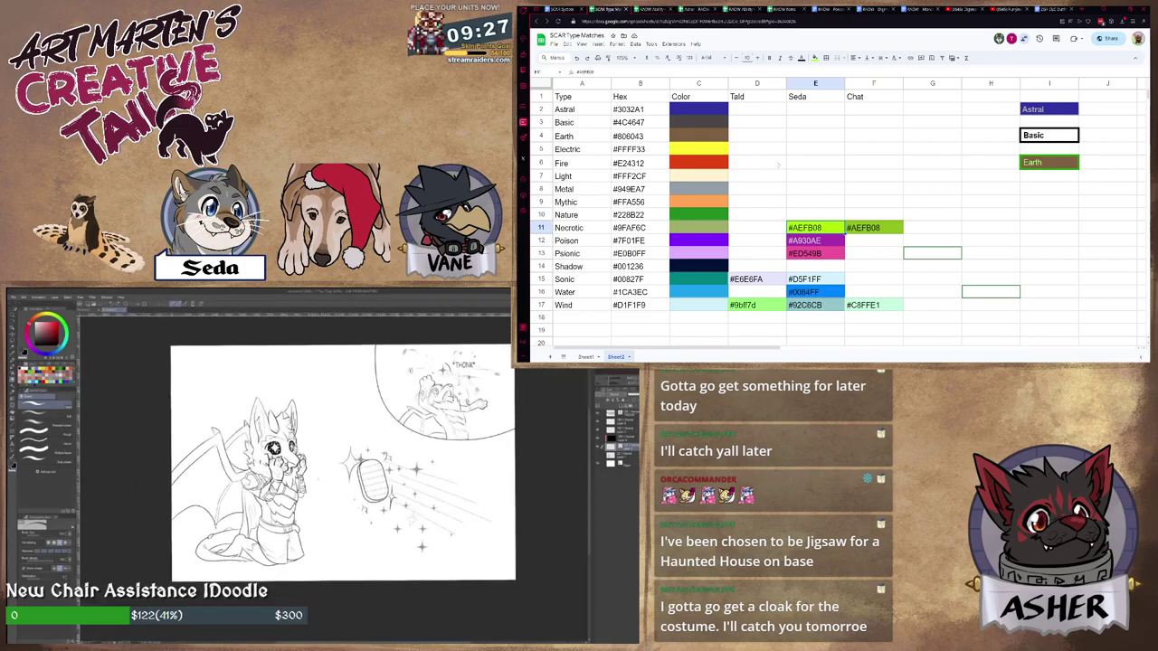
pyautogui.scroll(1, 323, 480)
# Clear the Necrotic suggestions in the Seda and Chat columns and reset both cells' fill colours.
pyautogui.moveTo(841, 229); pyautogui.dragTo(864, 229)
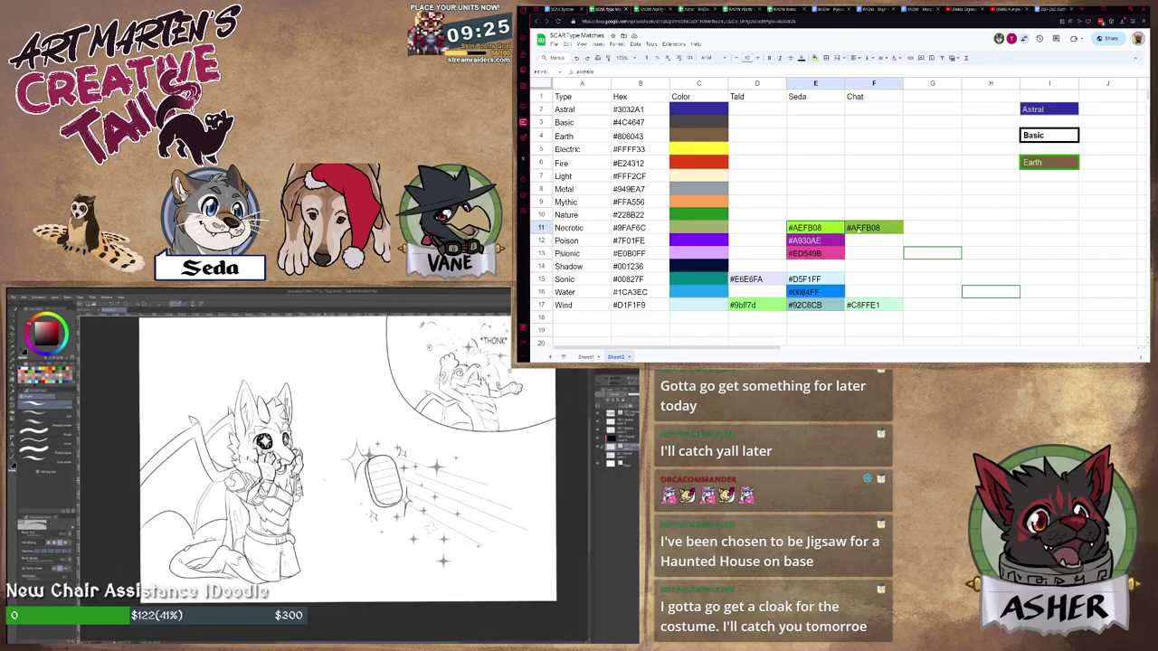
pyautogui.press('Delete')
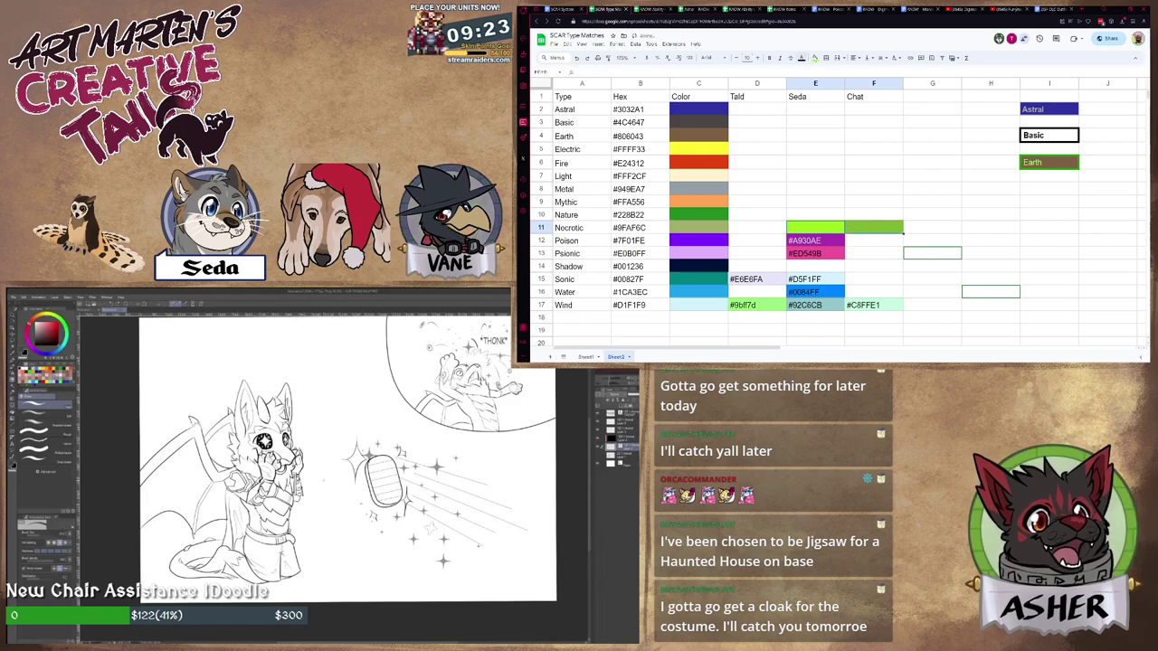
pyautogui.click(815, 57)
pyautogui.click(823, 72)
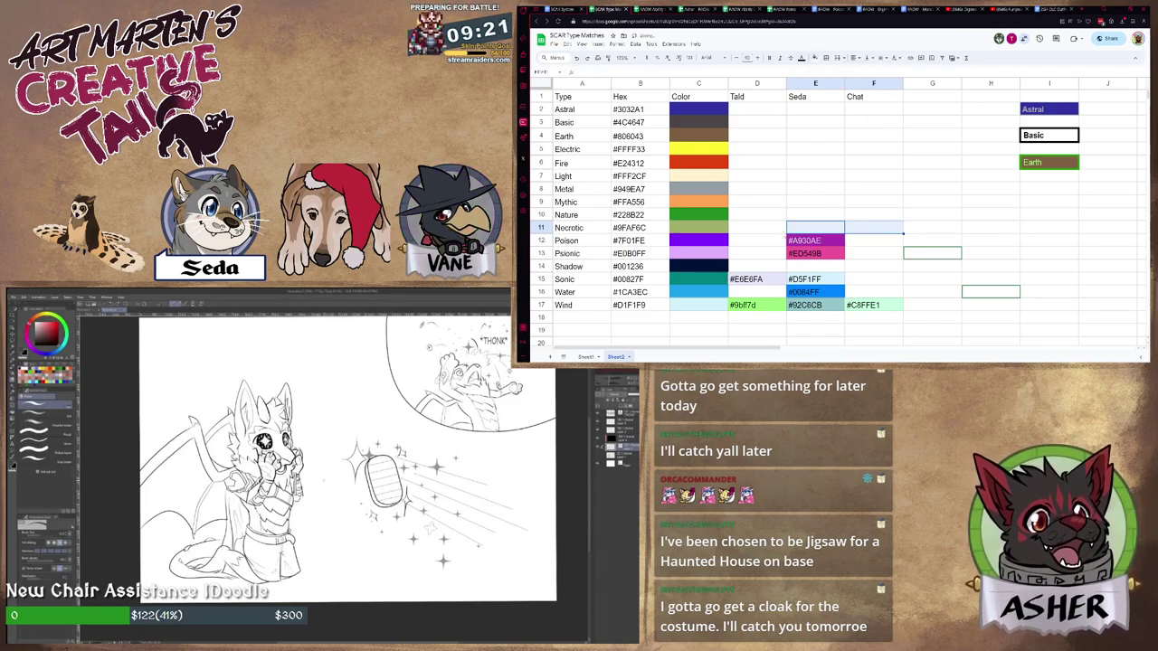
# Add the two-line caption "payday'd so hard / his armour vanished" inside the circular inset, beside the character's torso and below the outstretched paw.
pyautogui.click(766, 242)
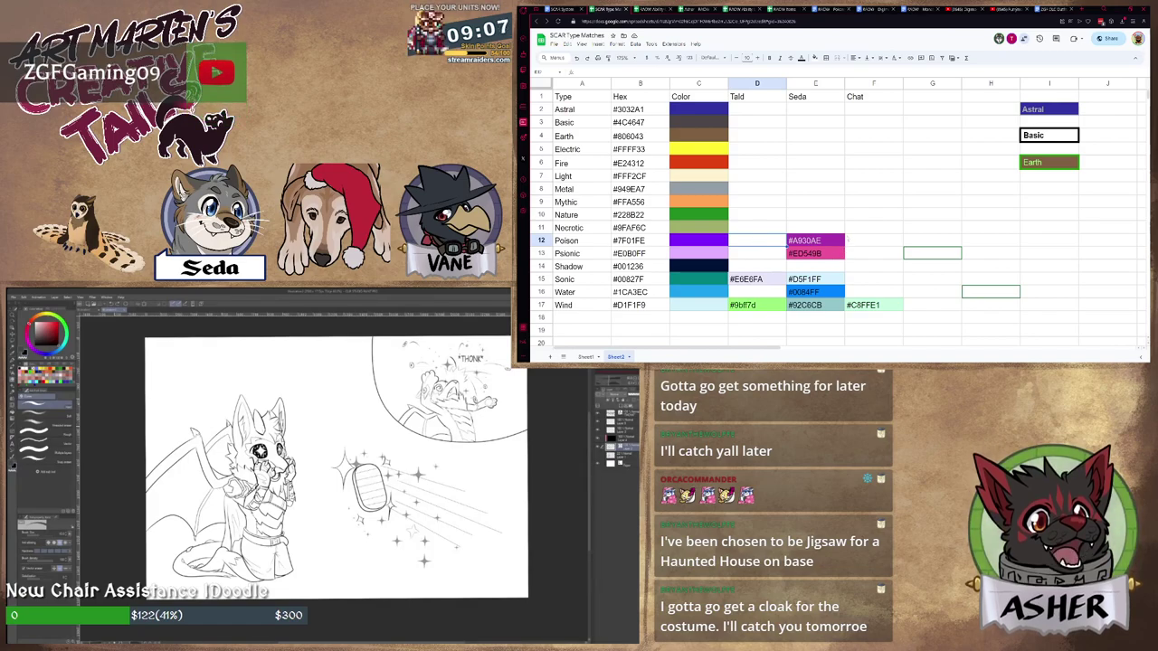
pyautogui.click(878, 229)
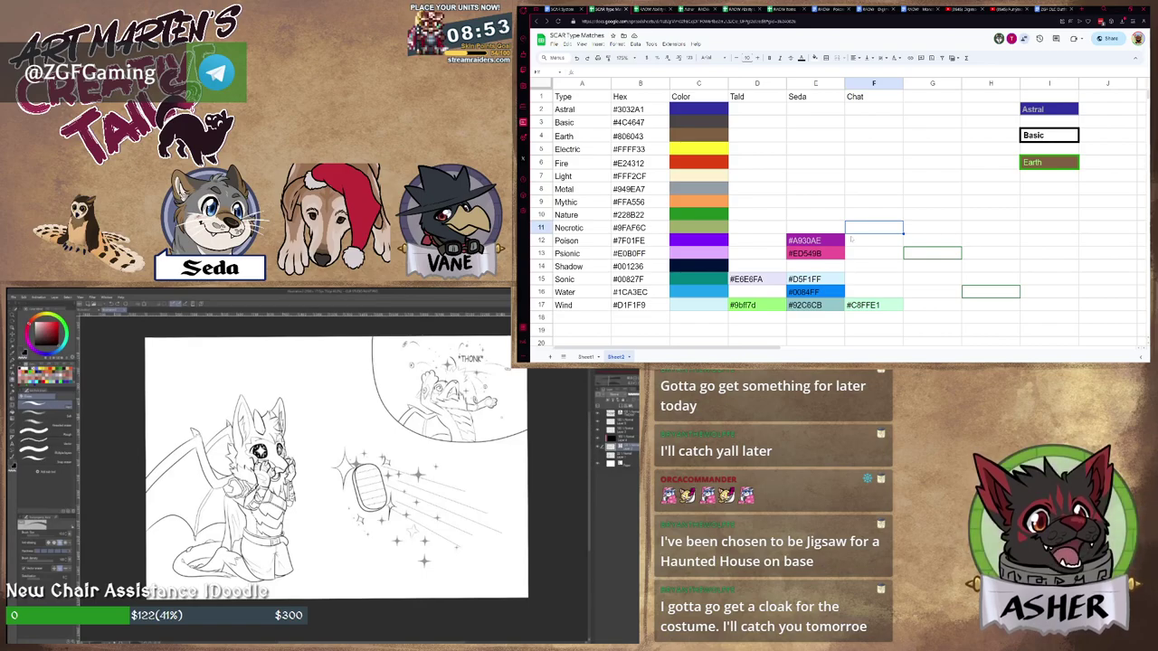
pyautogui.scroll(1, 502, 420)
pyautogui.scroll(10, 500, 417)
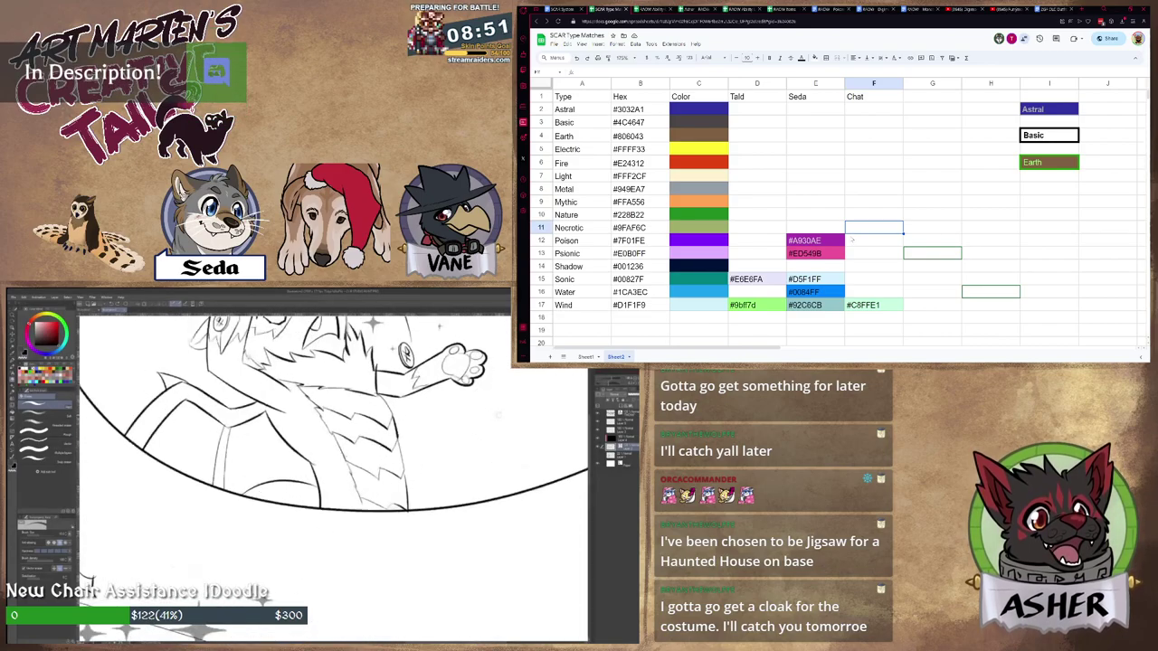
pyautogui.click(13, 444)
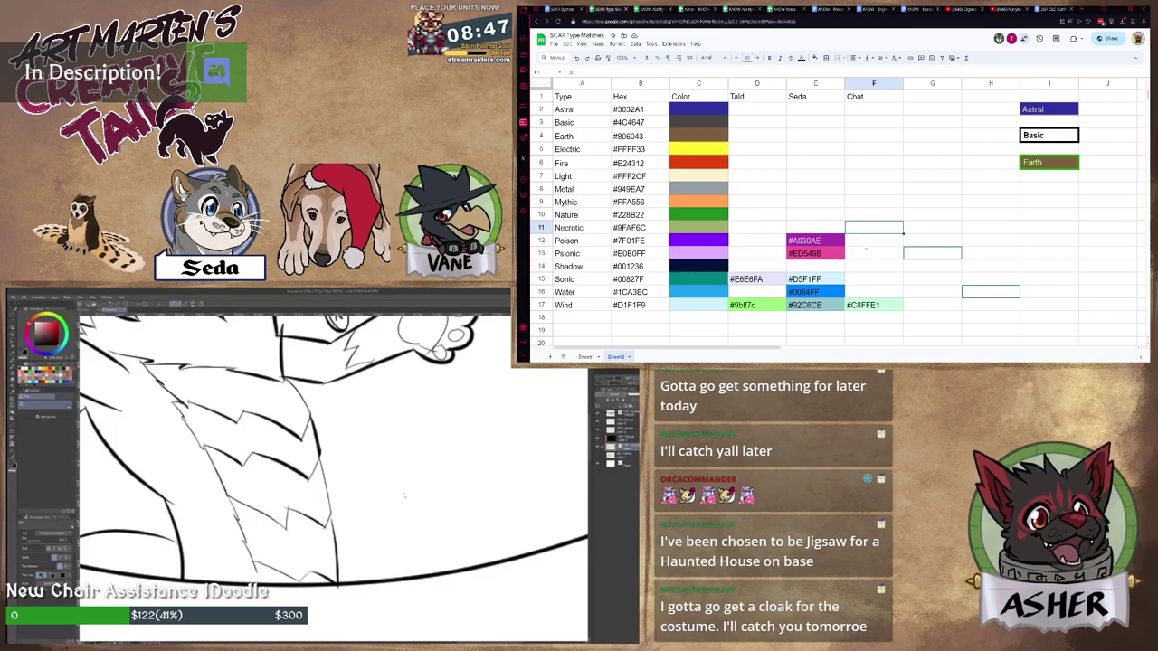
pyautogui.click(409, 490)
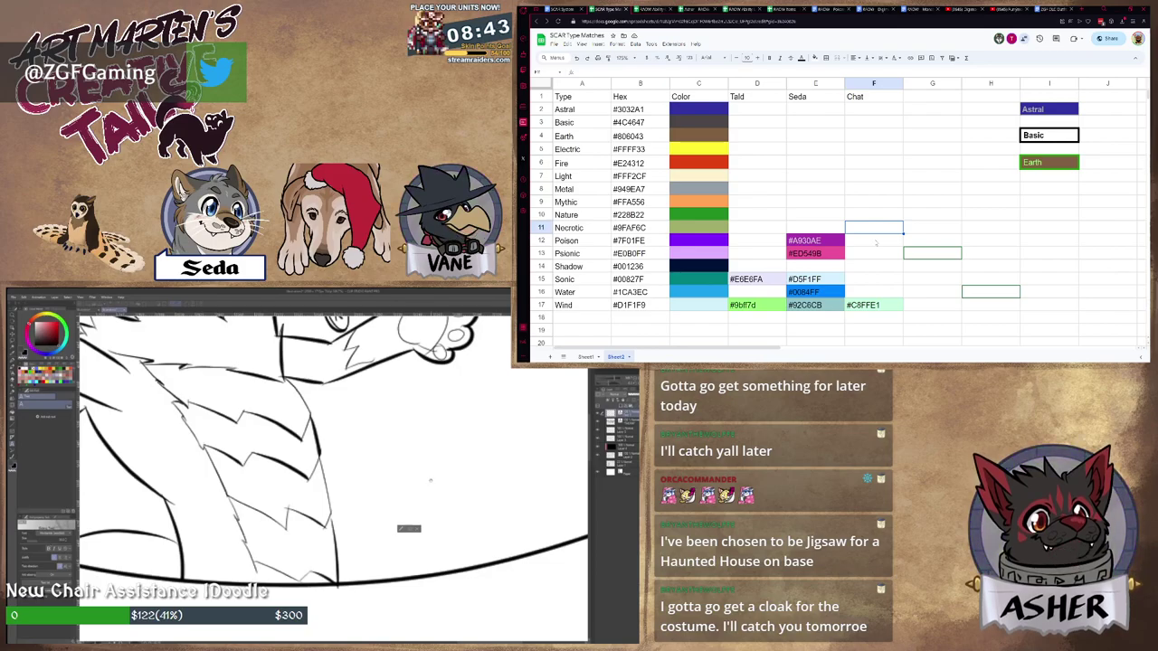
pyautogui.write('ayda')
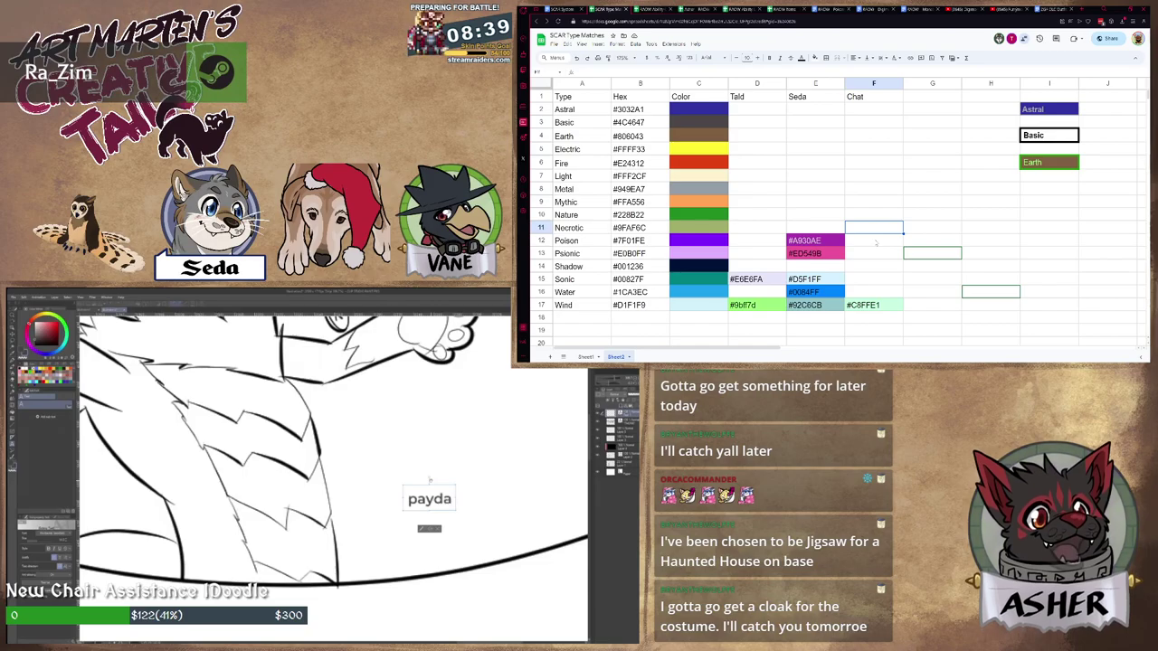
pyautogui.write("iy'd")
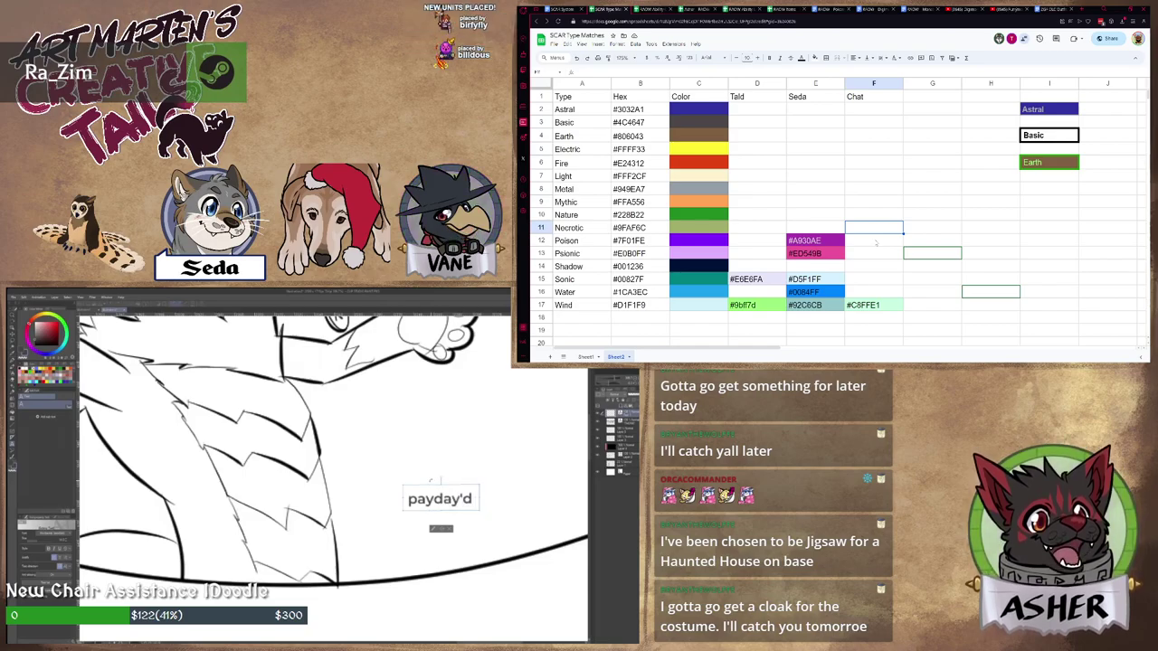
pyautogui.write(' so hard his')
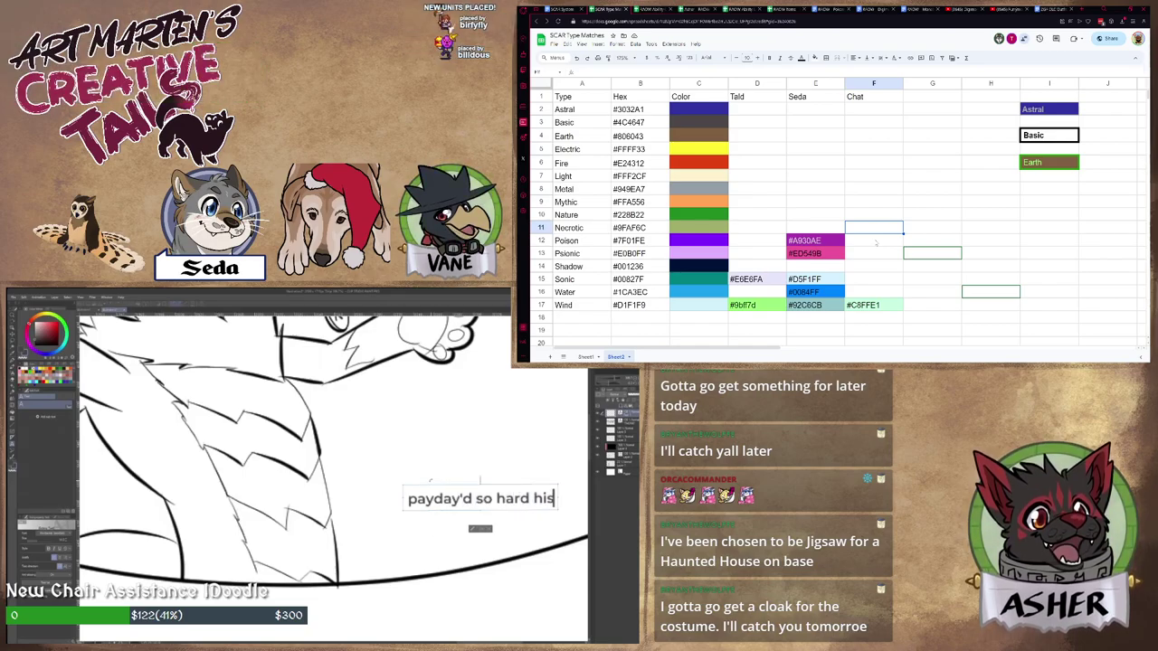
pyautogui.write(' armour vanished')
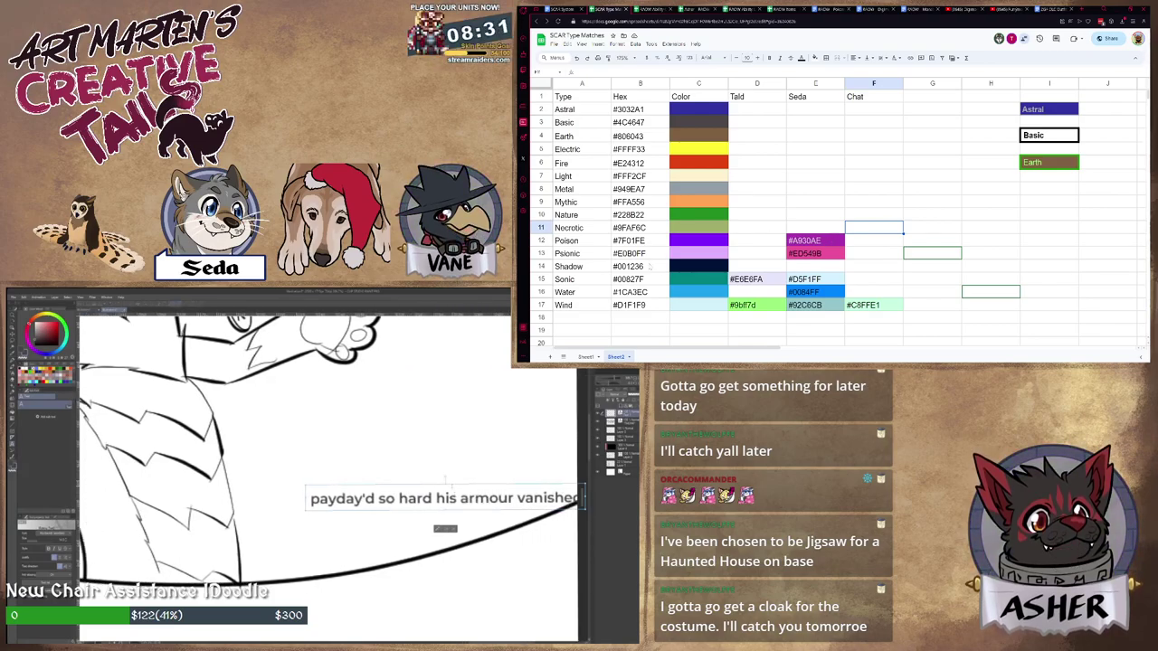
pyautogui.click(436, 499)
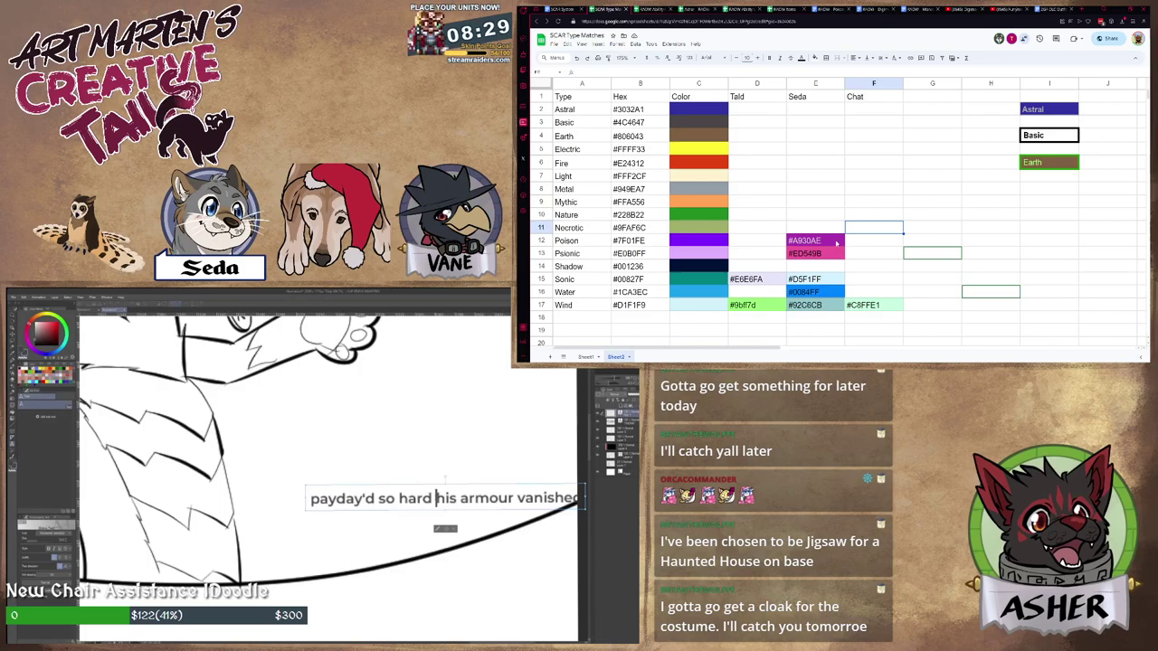
pyautogui.press('Return')
pyautogui.click(837, 242)
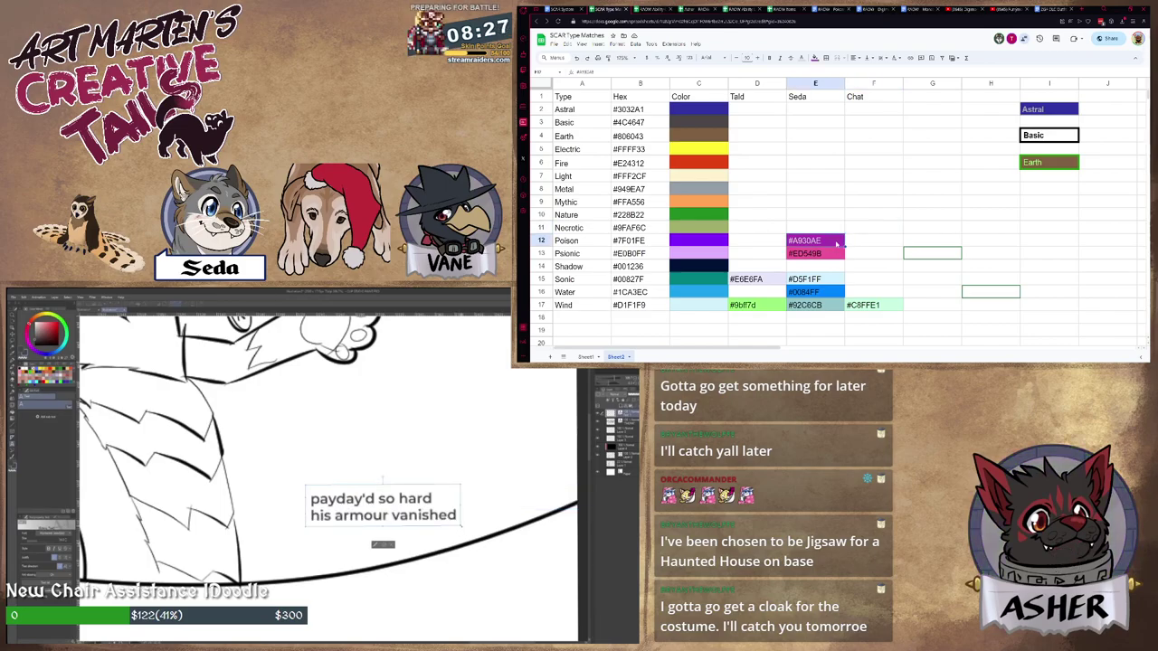
pyautogui.click(872, 240)
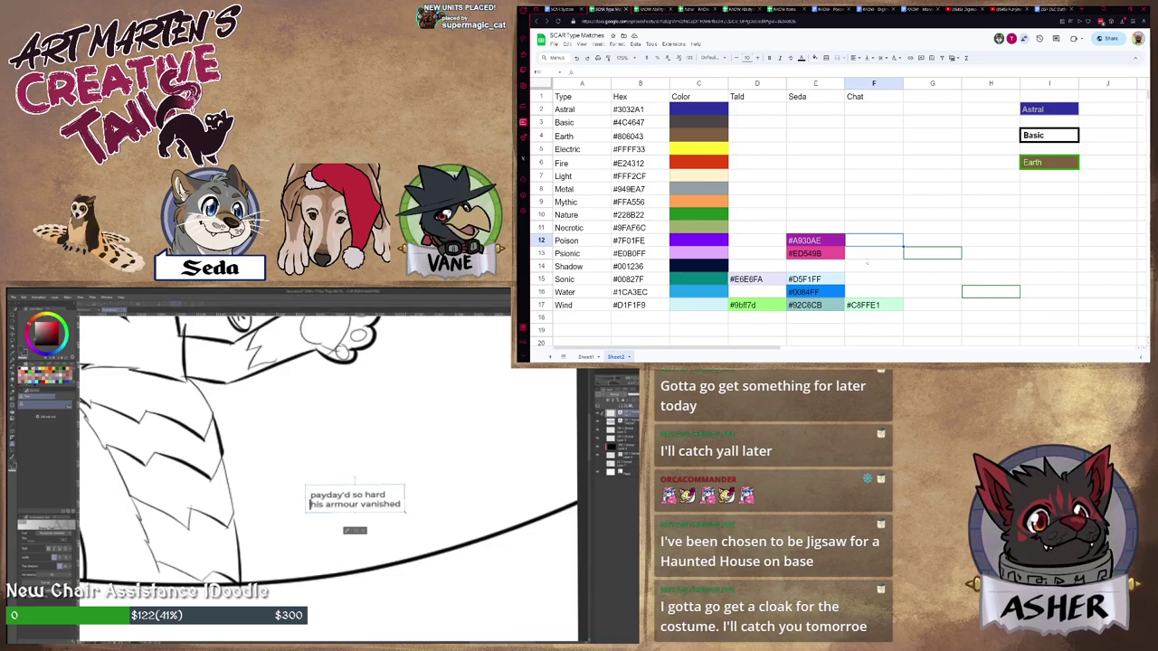
pyautogui.click(823, 243)
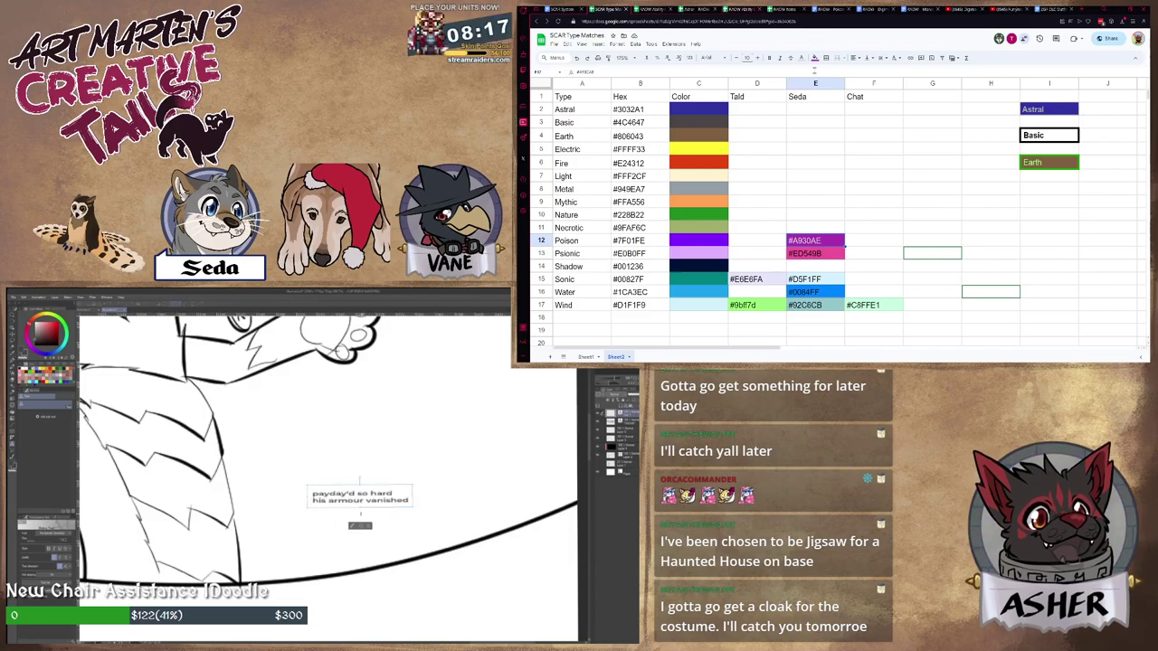
pyautogui.click(815, 58)
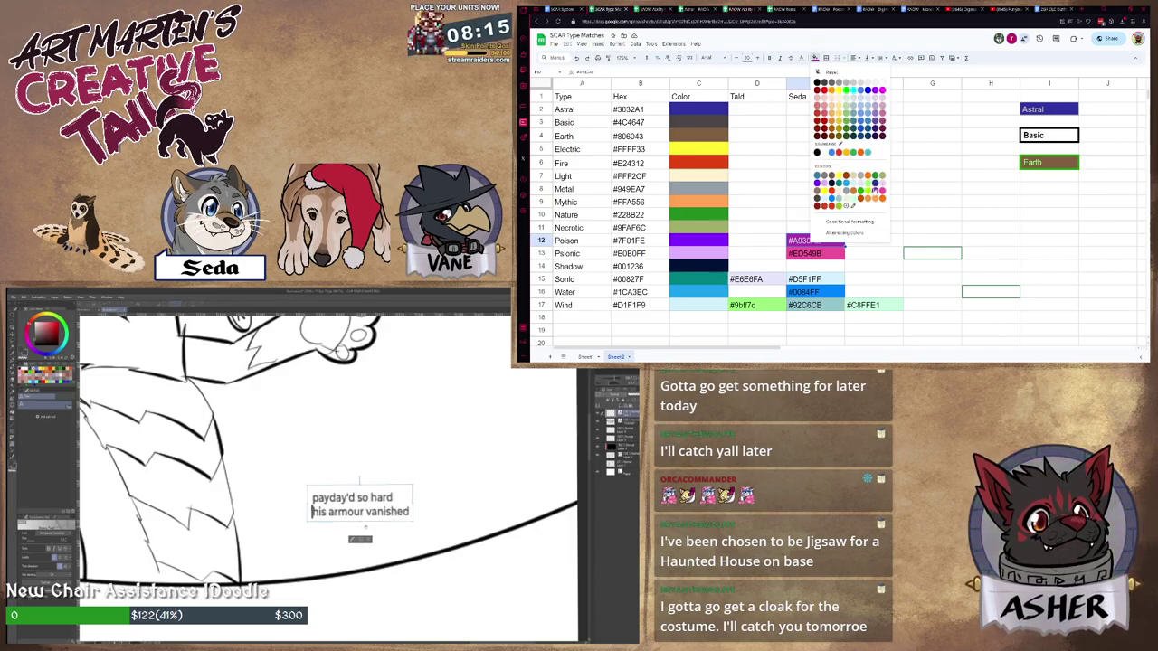
pyautogui.click(765, 189)
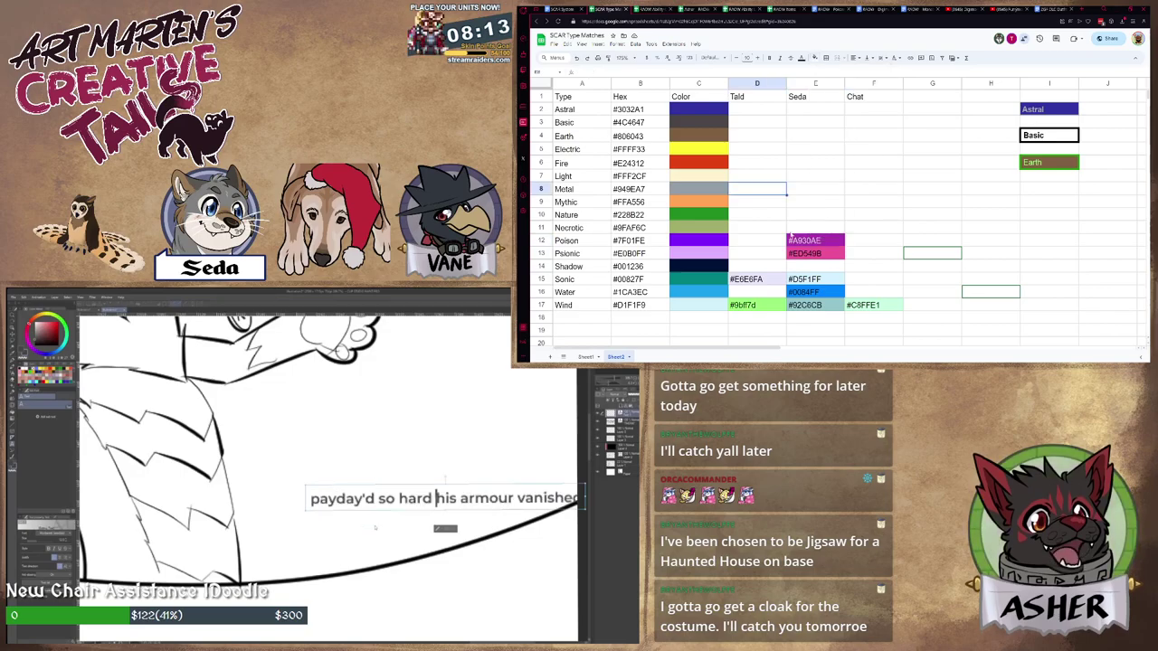
# Replace Poison's Hex value with the Seda column's suggestion, #A930AE.
pyautogui.click(808, 241)
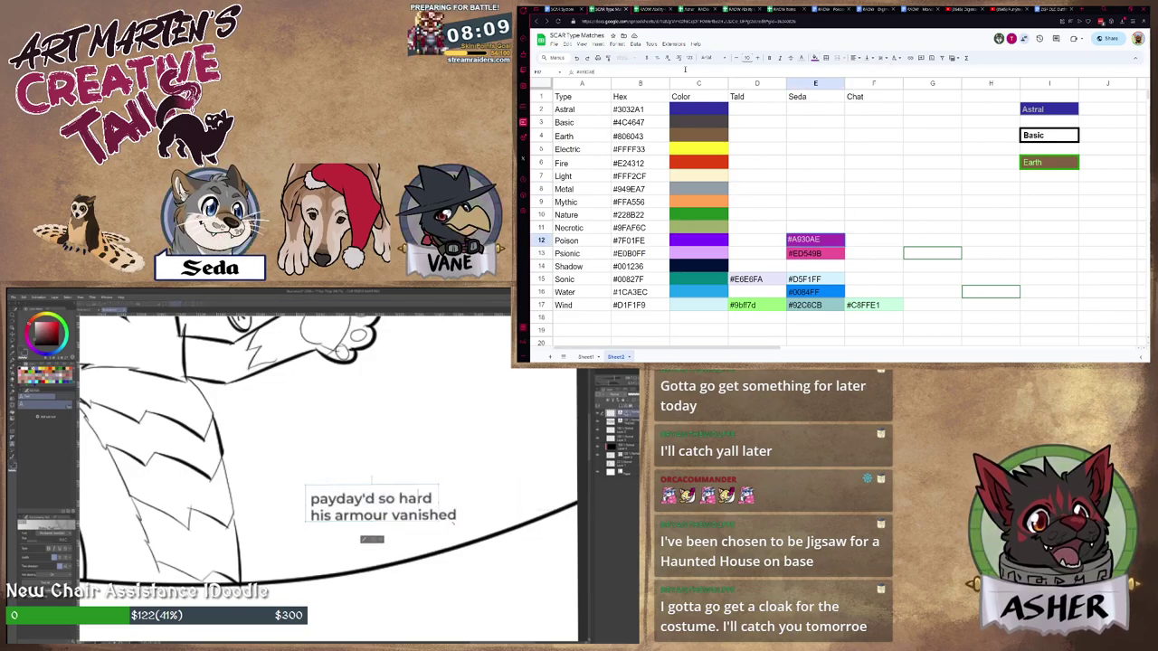
pyautogui.moveTo(685, 70); pyautogui.dragTo(576, 71)
pyautogui.hotkey('ctrl', 'c')
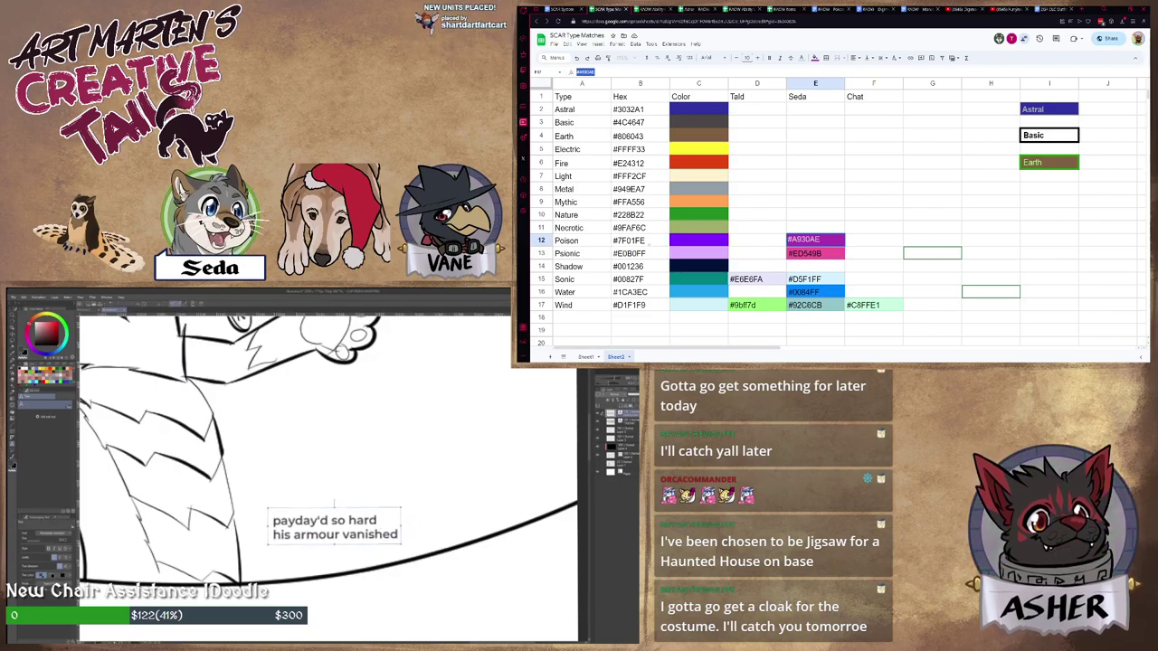
pyautogui.click(648, 243)
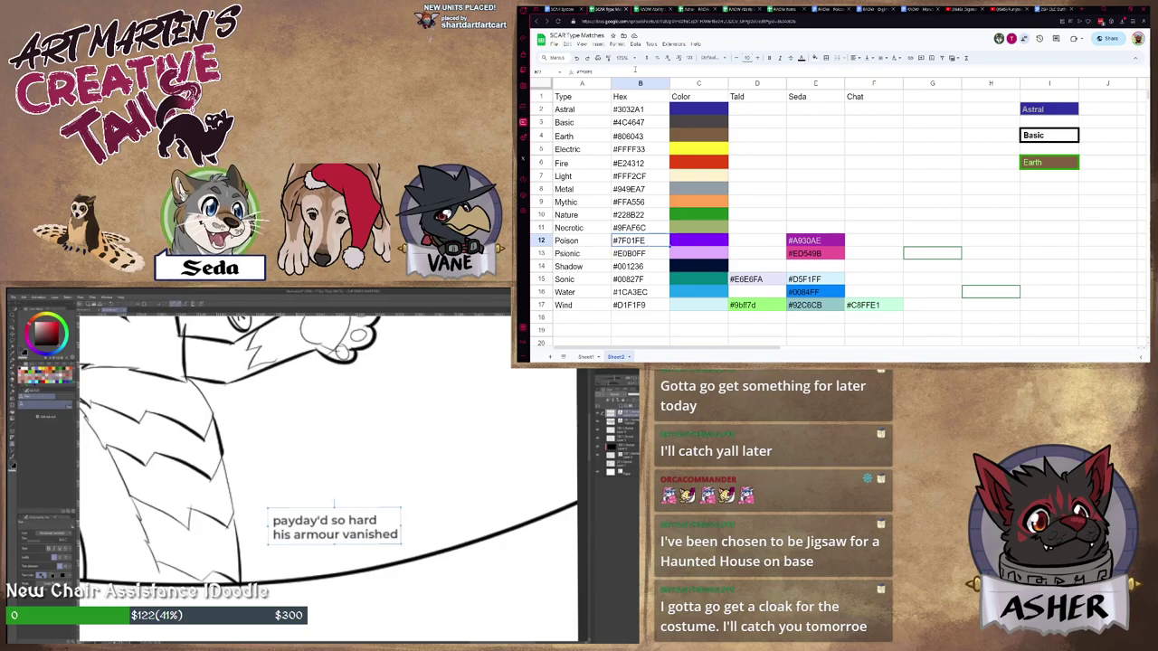
pyautogui.moveTo(635, 70); pyautogui.dragTo(575, 72)
pyautogui.hotkey('ctrl', 'v')
# Set the fill of Poison's Color cell to the custom colour #A930AE.
pyautogui.click(695, 242)
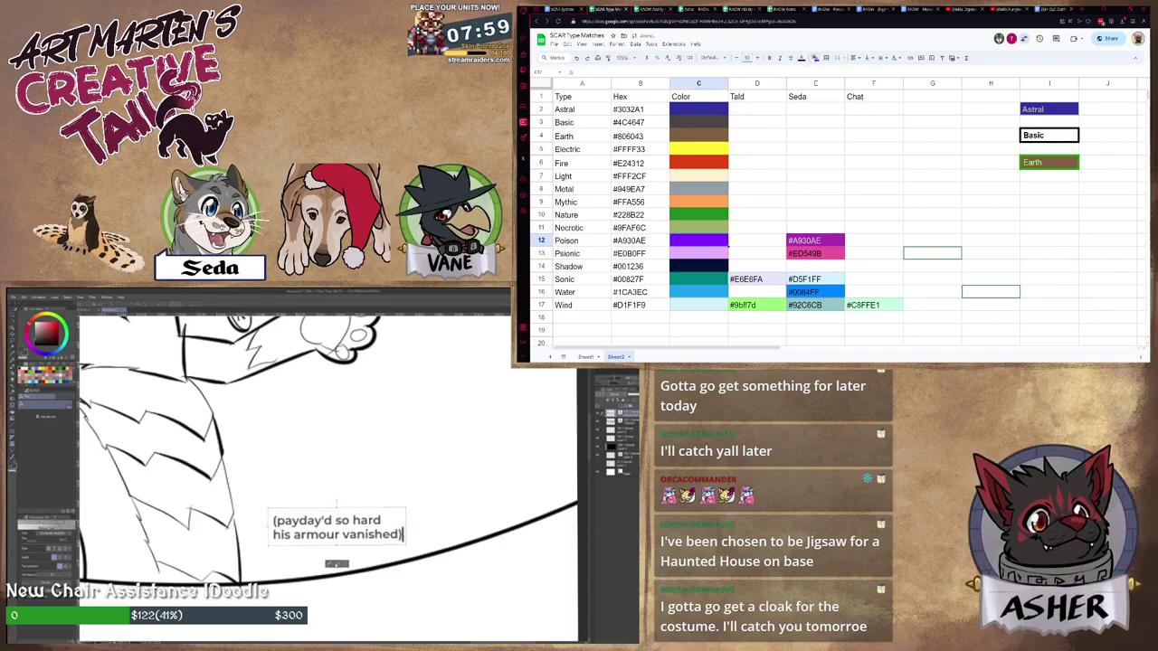
pyautogui.click(815, 58)
pyautogui.click(847, 206)
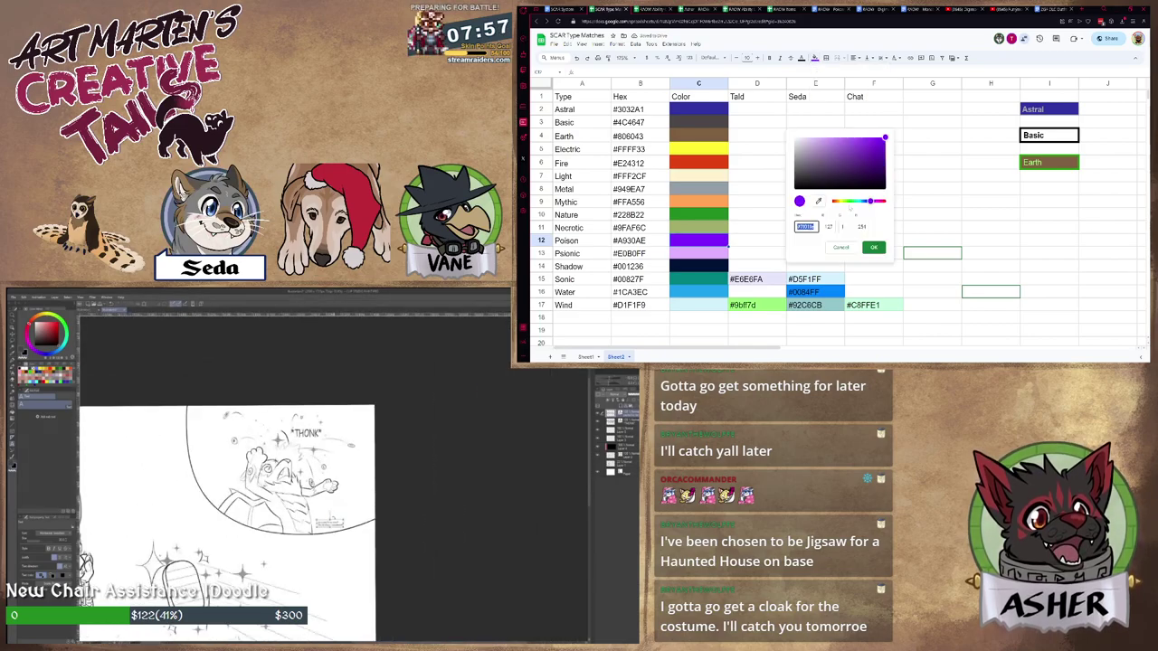
pyautogui.hotkey('ctrl', 'v')
pyautogui.click(874, 249)
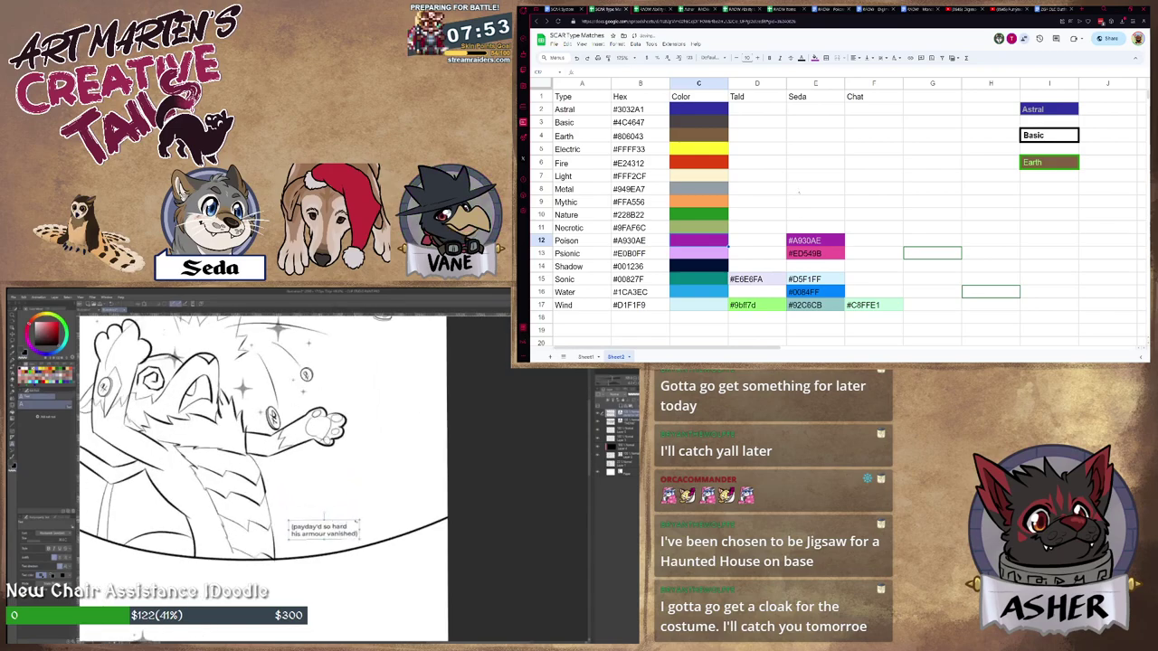
# Clear the Poison suggestion in the Seda column and reset the cell's fill colour.
pyautogui.click(763, 242)
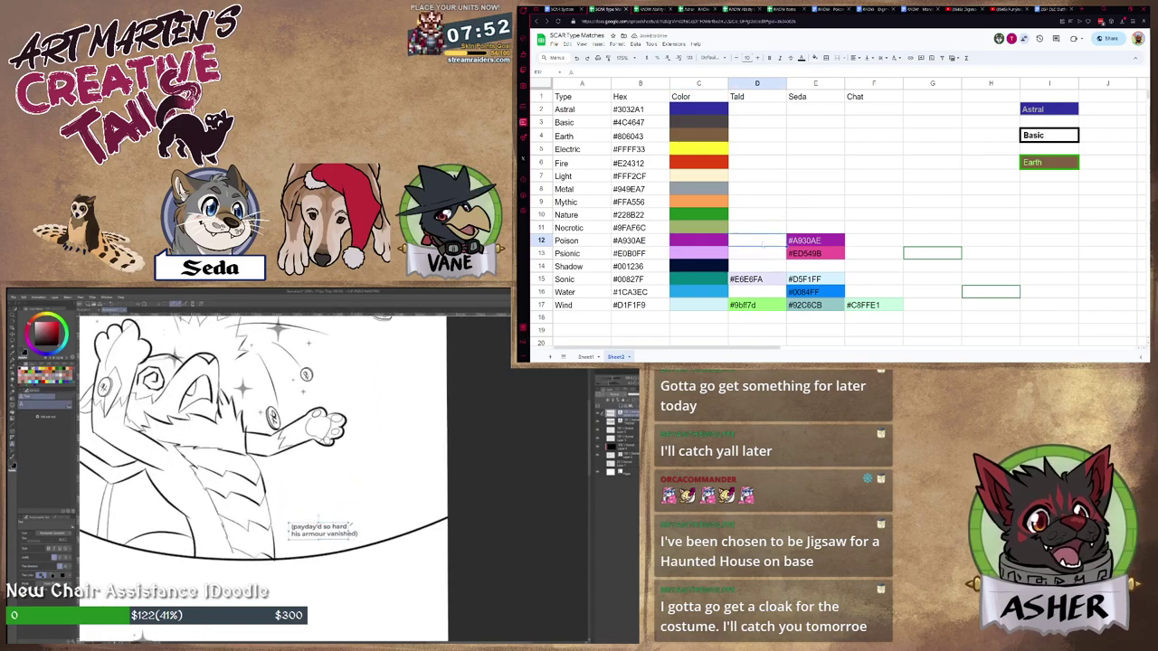
pyautogui.click(812, 240)
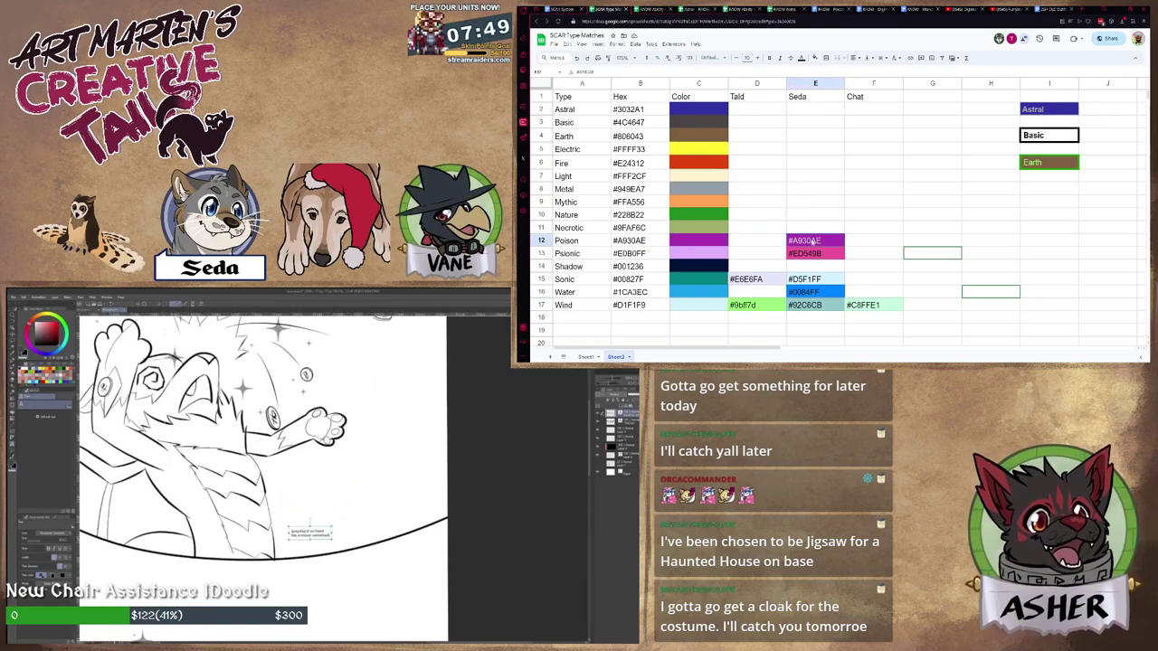
pyautogui.press('Delete')
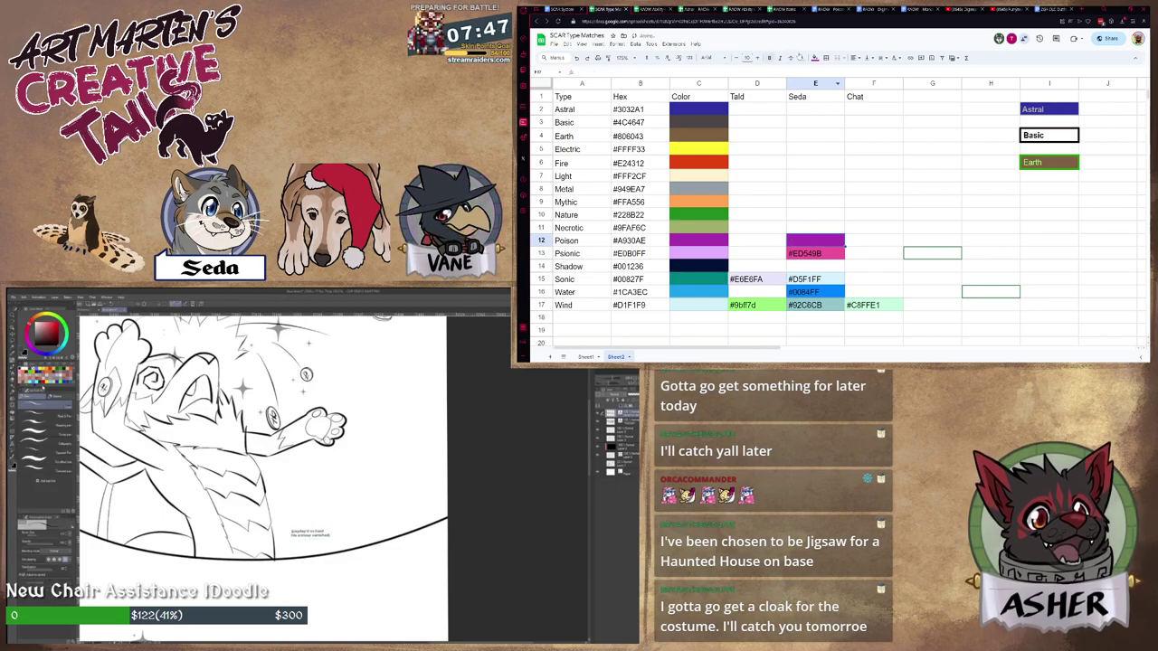
pyautogui.click(815, 58)
pyautogui.click(826, 71)
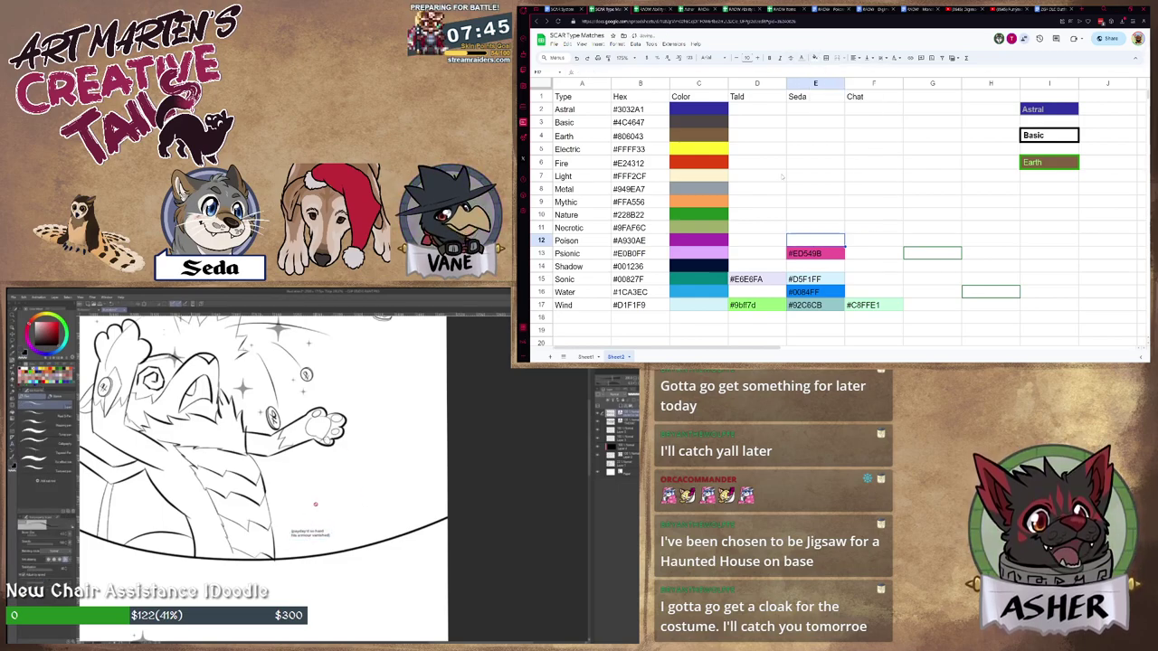
# Examine the small armour caption in the circular inset up close and within the whole drawing.
pyautogui.click(749, 255)
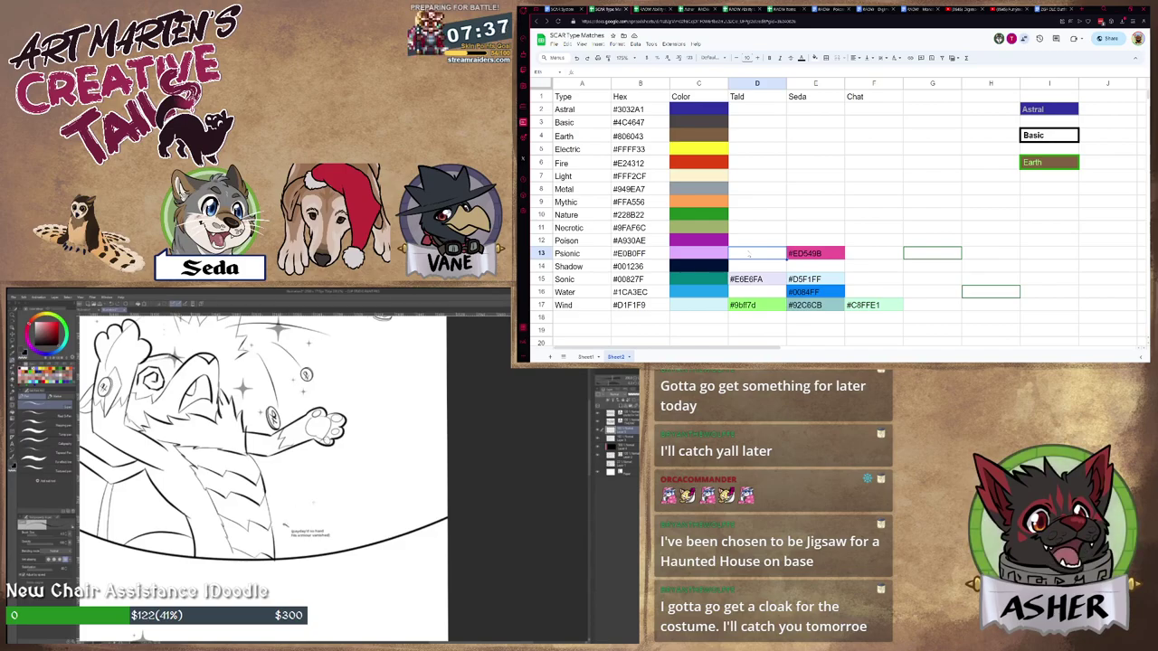
pyautogui.scroll(-1, 313, 506)
pyautogui.scroll(3, 307, 505)
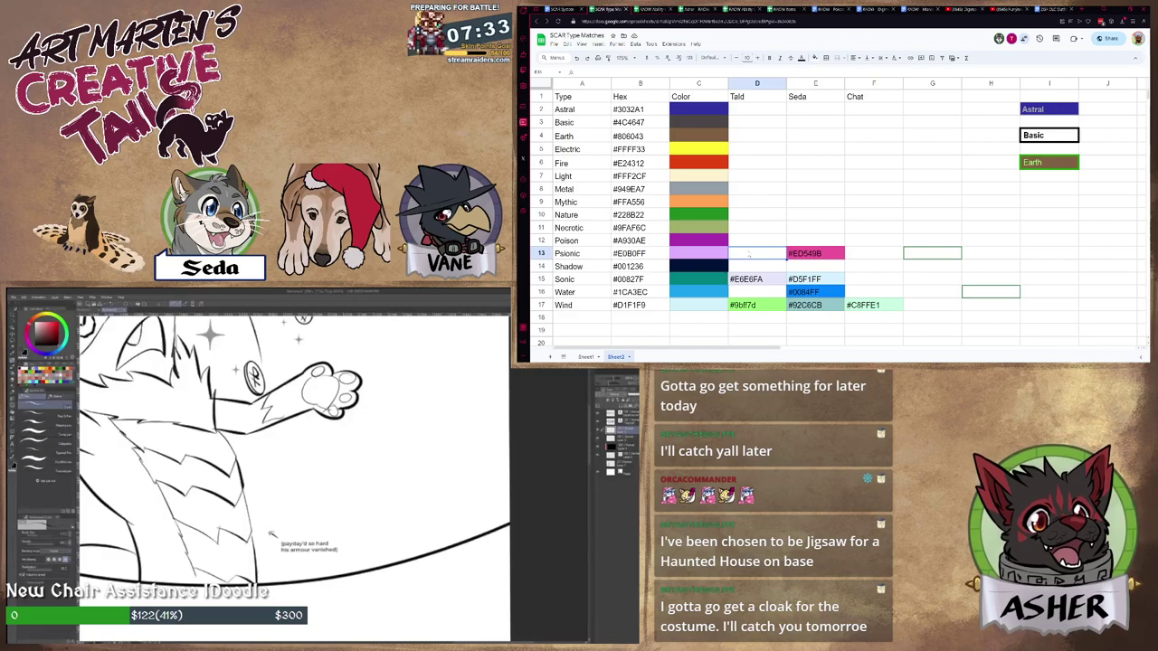
pyautogui.scroll(-1, 291, 520)
pyautogui.scroll(-3, 291, 519)
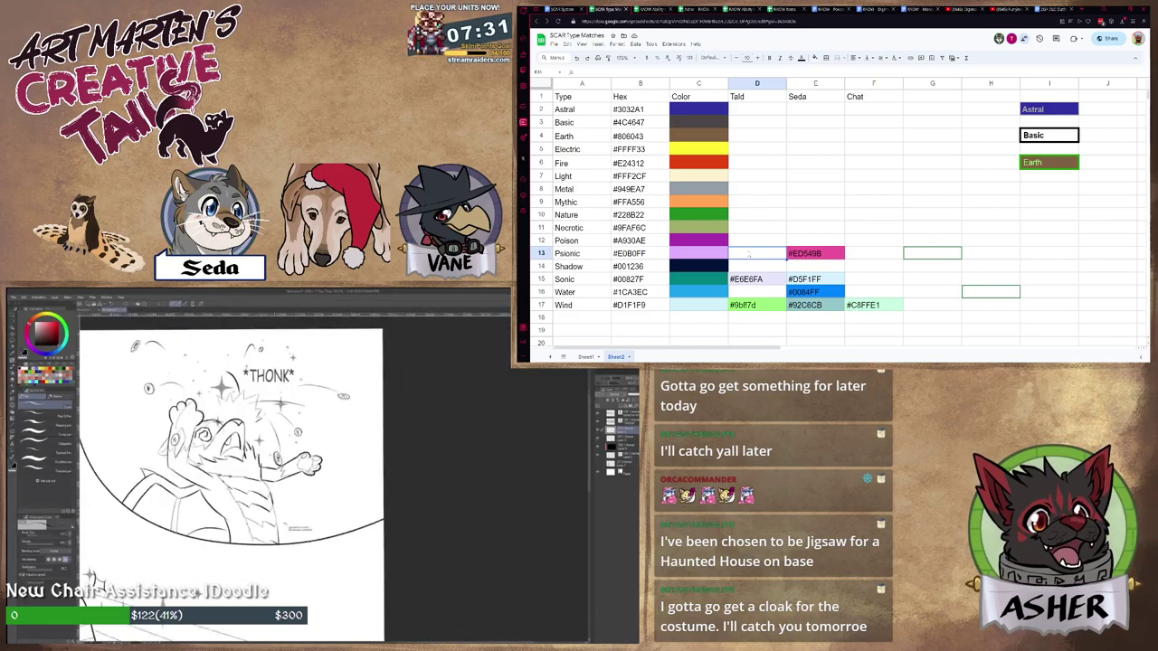
pyautogui.moveTo(291, 520)
pyautogui.mouseDown()
pyautogui.moveTo(451, 472)
pyautogui.moveTo(454, 453)
pyautogui.mouseUp()
pyautogui.scroll(-1, 344, 448)
pyautogui.scroll(-3, 409, 489)
pyautogui.scroll(-2, 434, 461)
pyautogui.scroll(3, 299, 480)
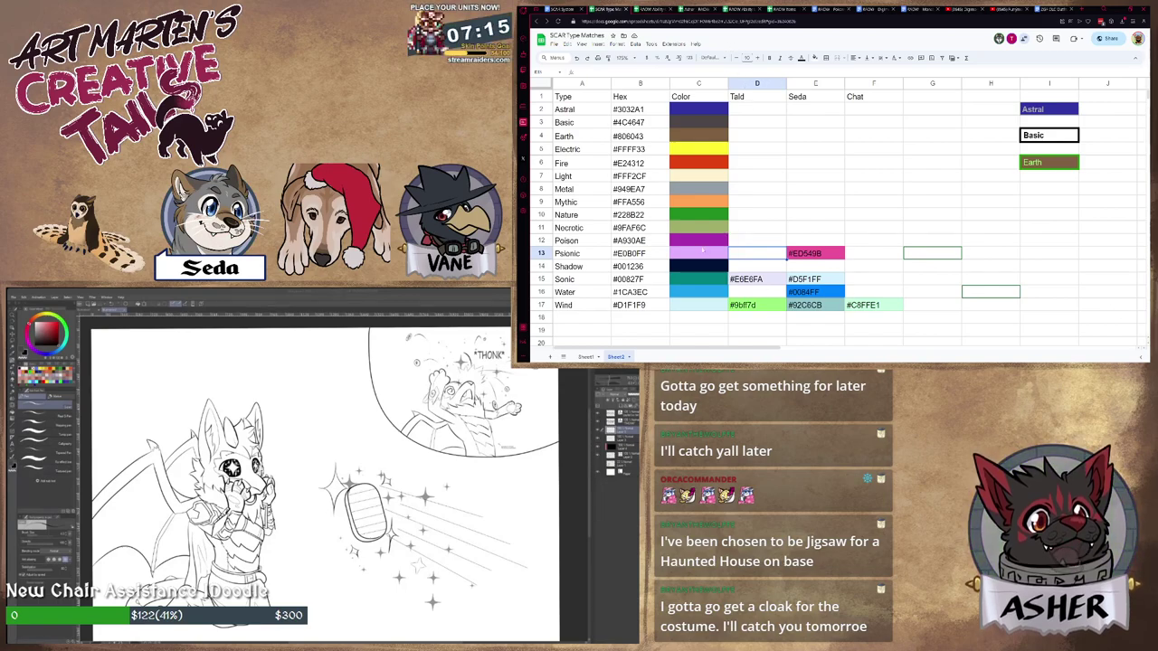
# Compare Psionic's Color swatch with the Seda suggestion and check the overall drawing and the main character's face.
pyautogui.click(833, 255)
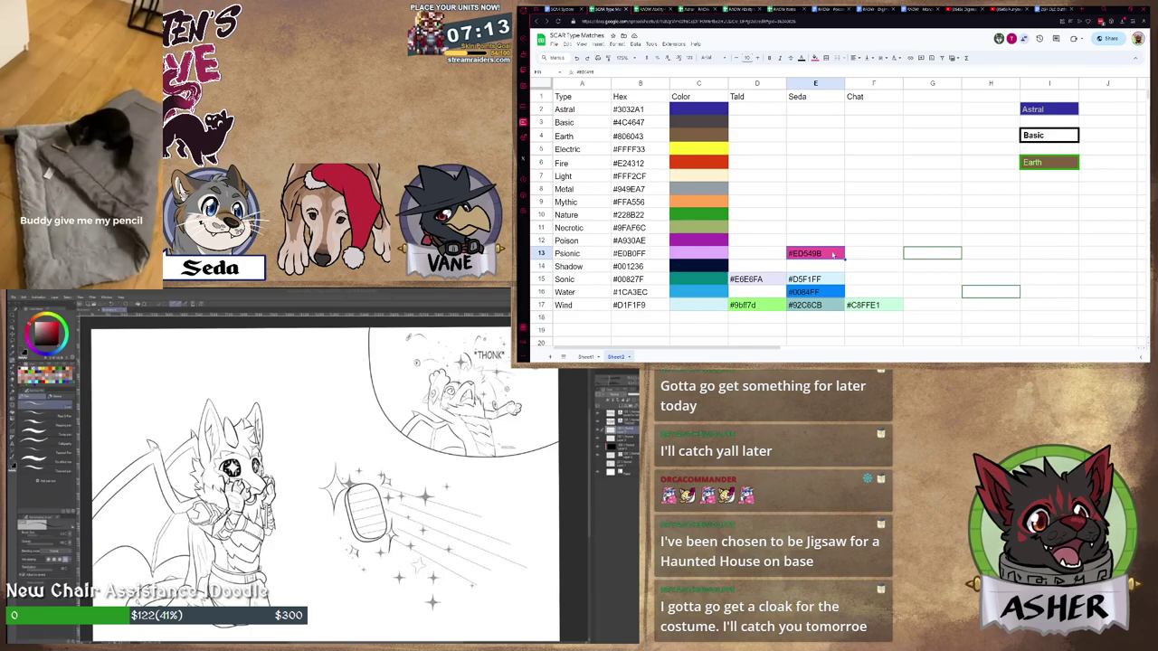
pyautogui.click(721, 259)
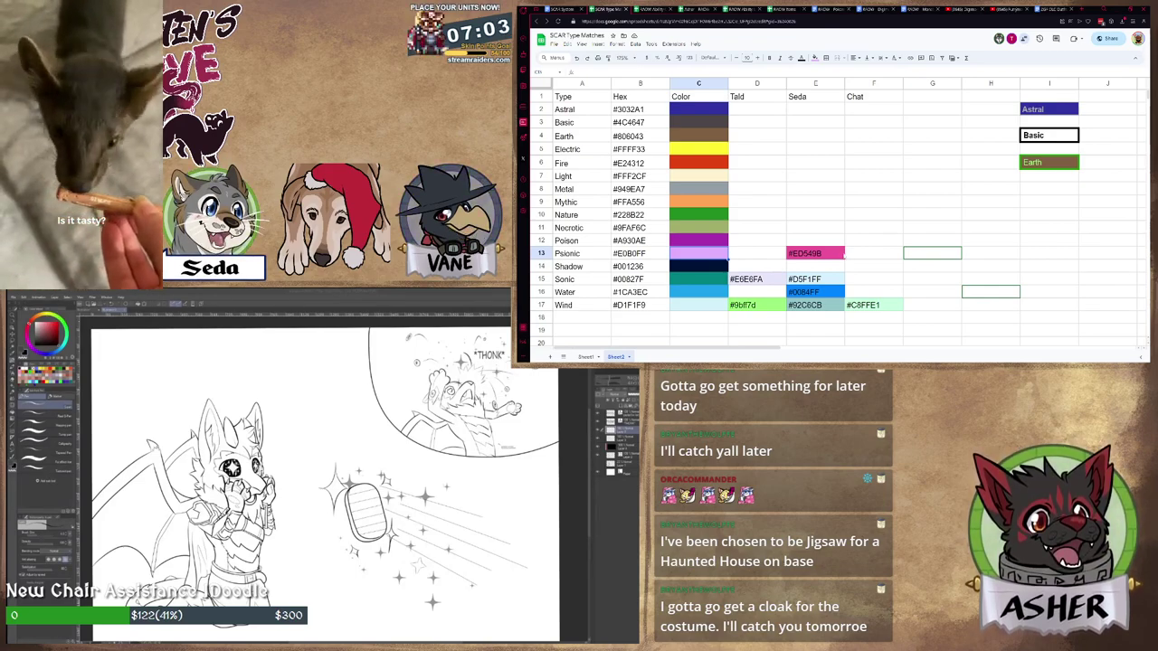
pyautogui.click(841, 257)
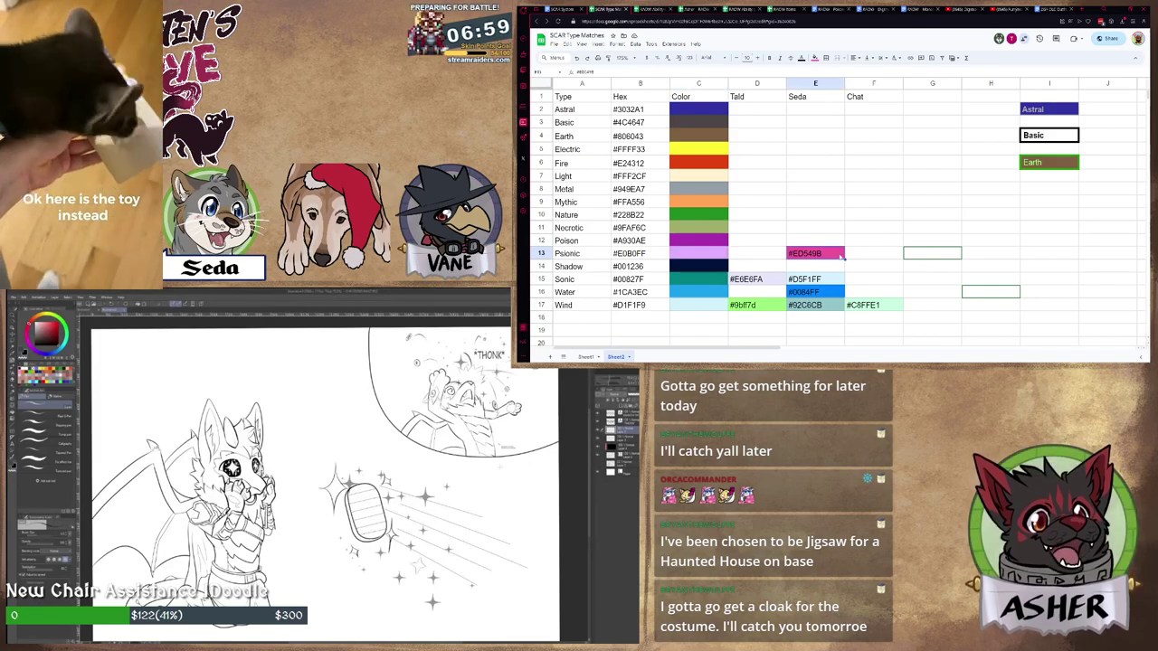
pyautogui.scroll(-1, 487, 470)
pyautogui.scroll(-1, 487, 470)
pyautogui.moveTo(487, 470); pyautogui.dragTo(477, 463)
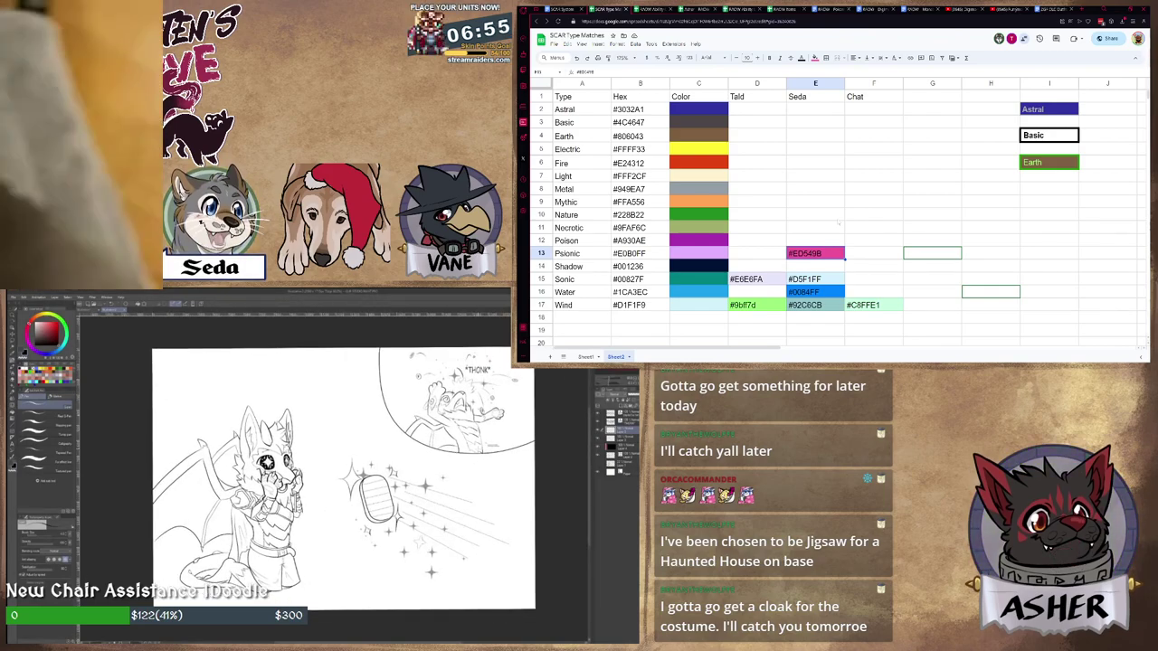
pyautogui.scroll(-1, 268, 461)
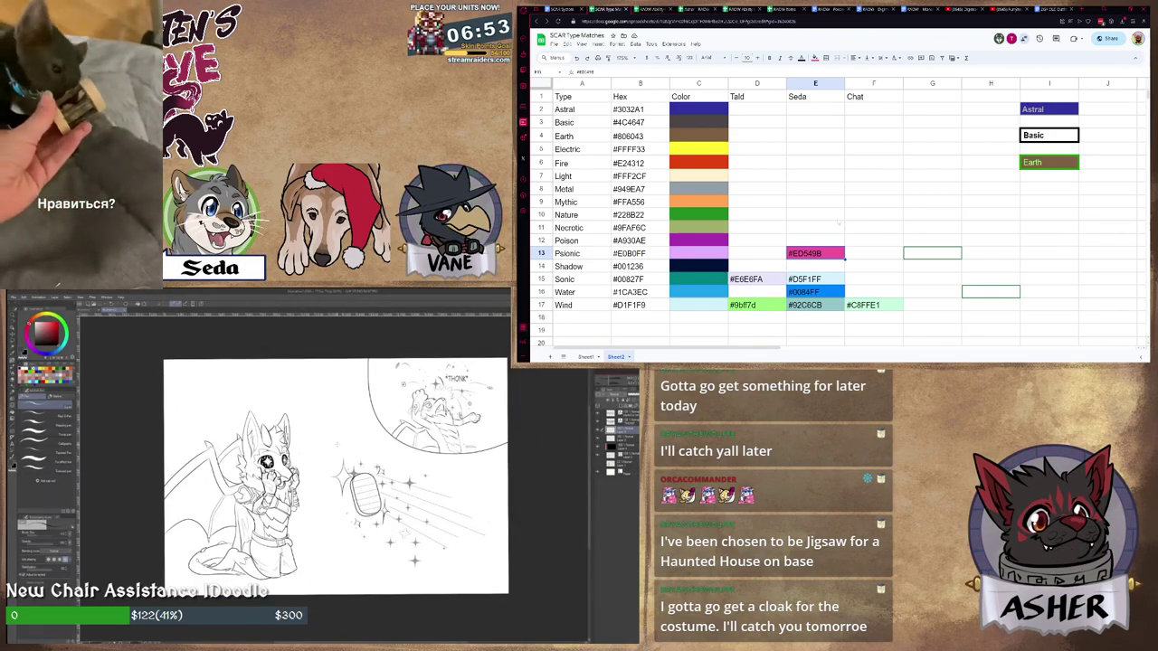
pyautogui.scroll(4, 268, 454)
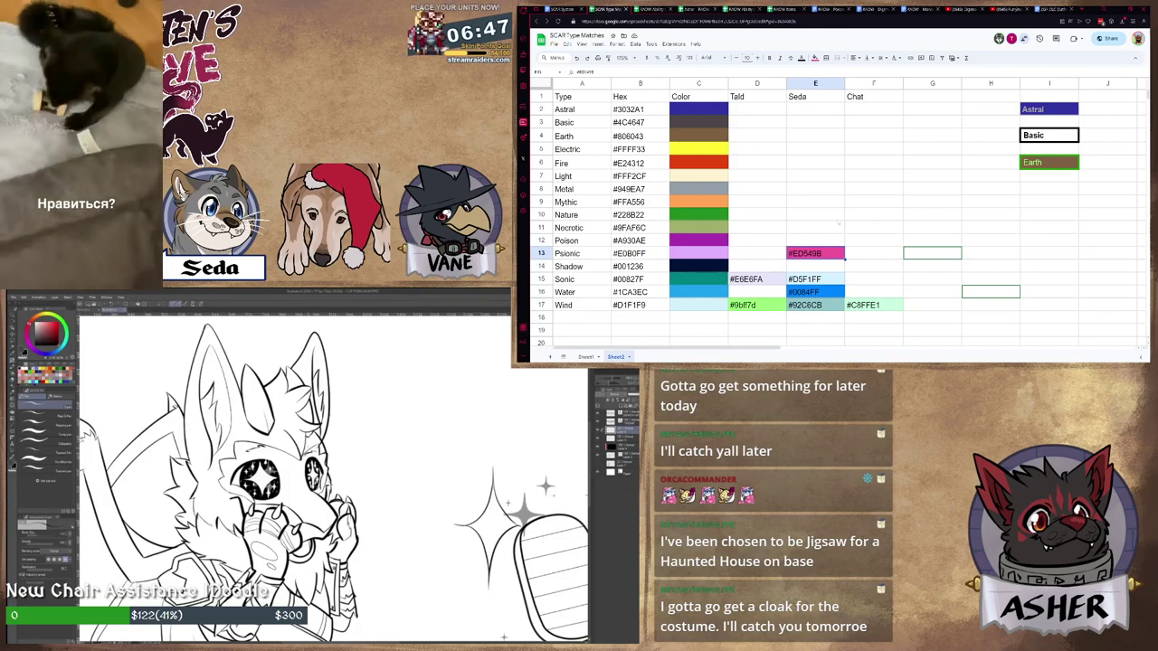
pyautogui.press('m')
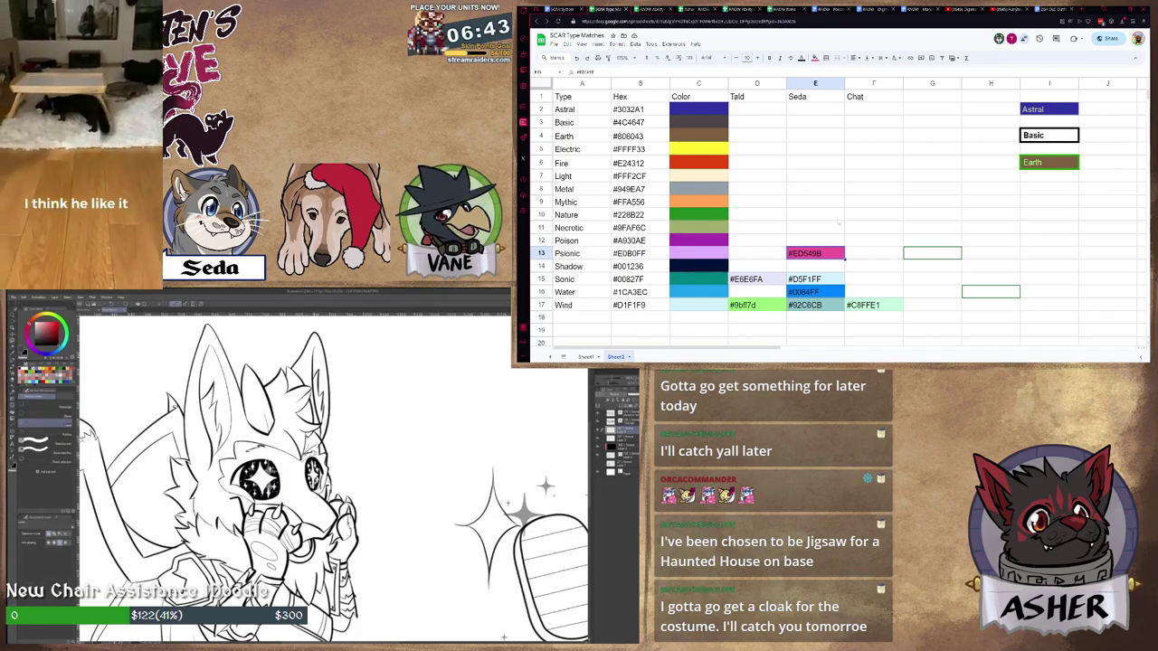
pyautogui.press('p')
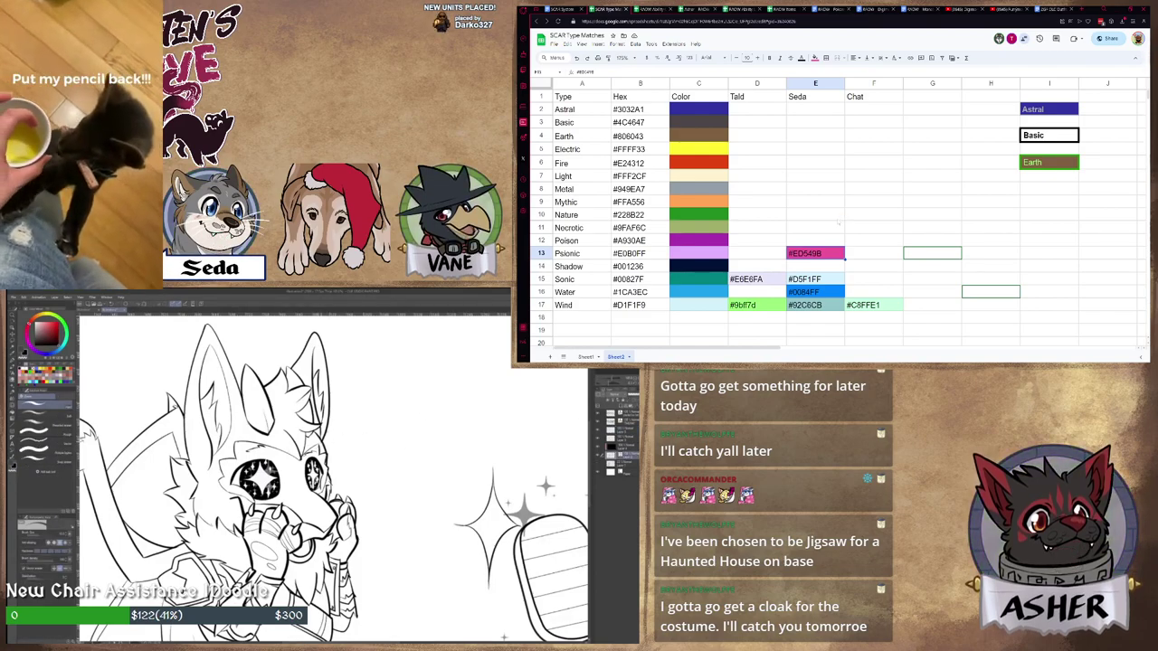
pyautogui.press('p')
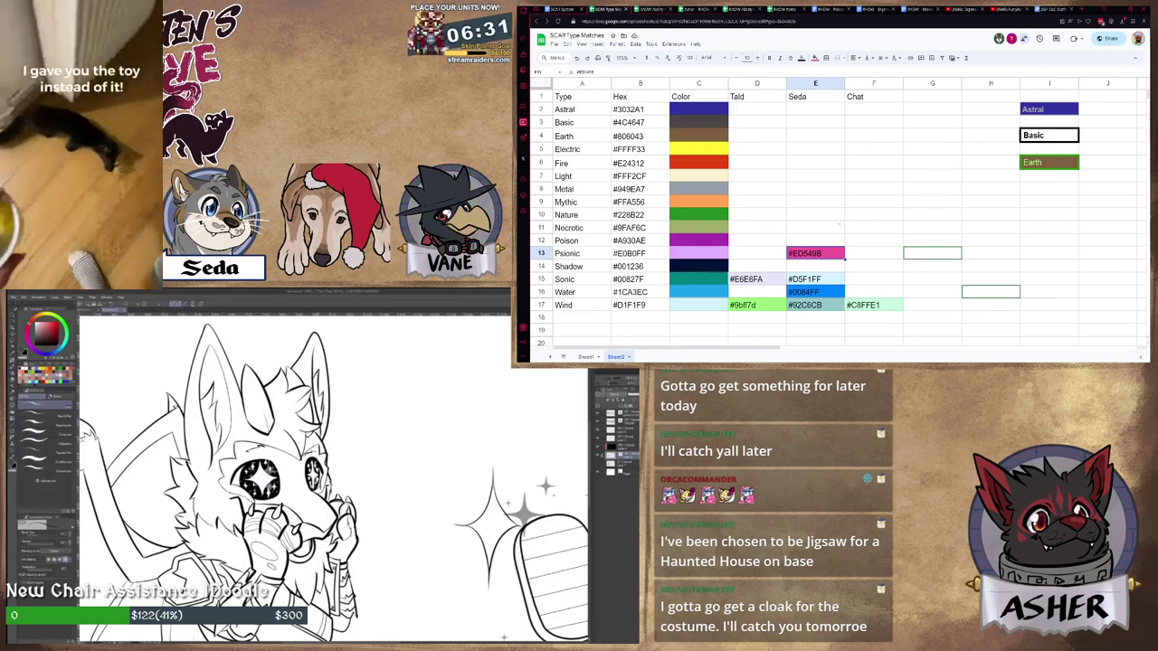
pyautogui.press('m')
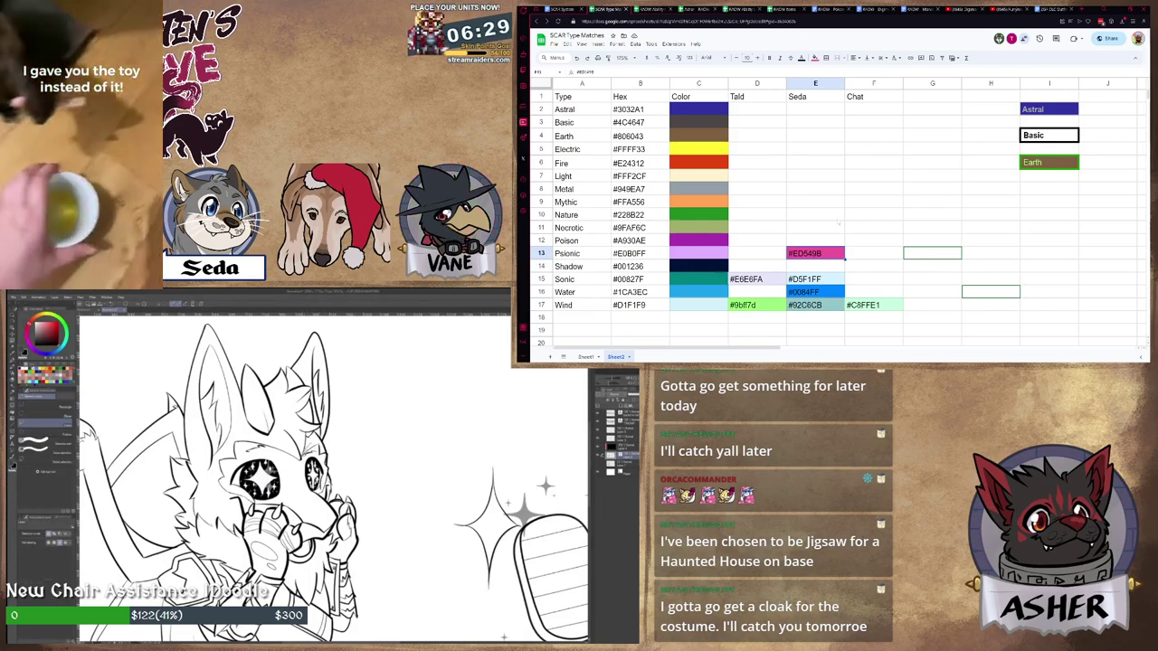
# Clear the Psionic suggestion in the Seda column and reset the cell's fill colour.
pyautogui.press('Delete')
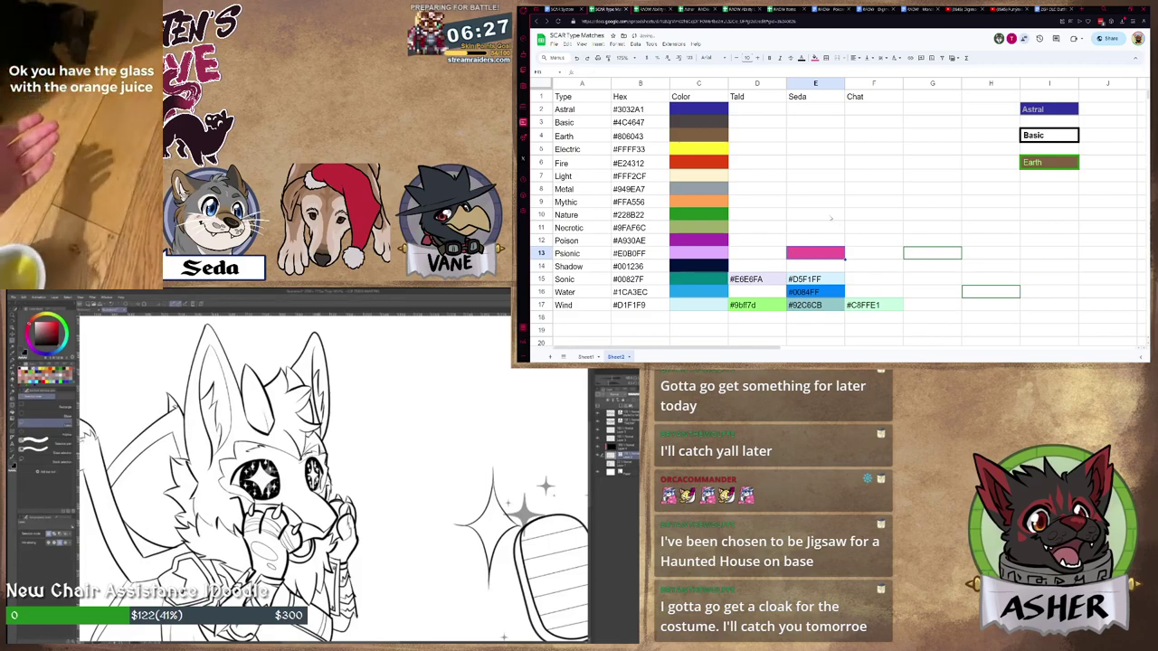
pyautogui.press('p')
pyautogui.click(815, 58)
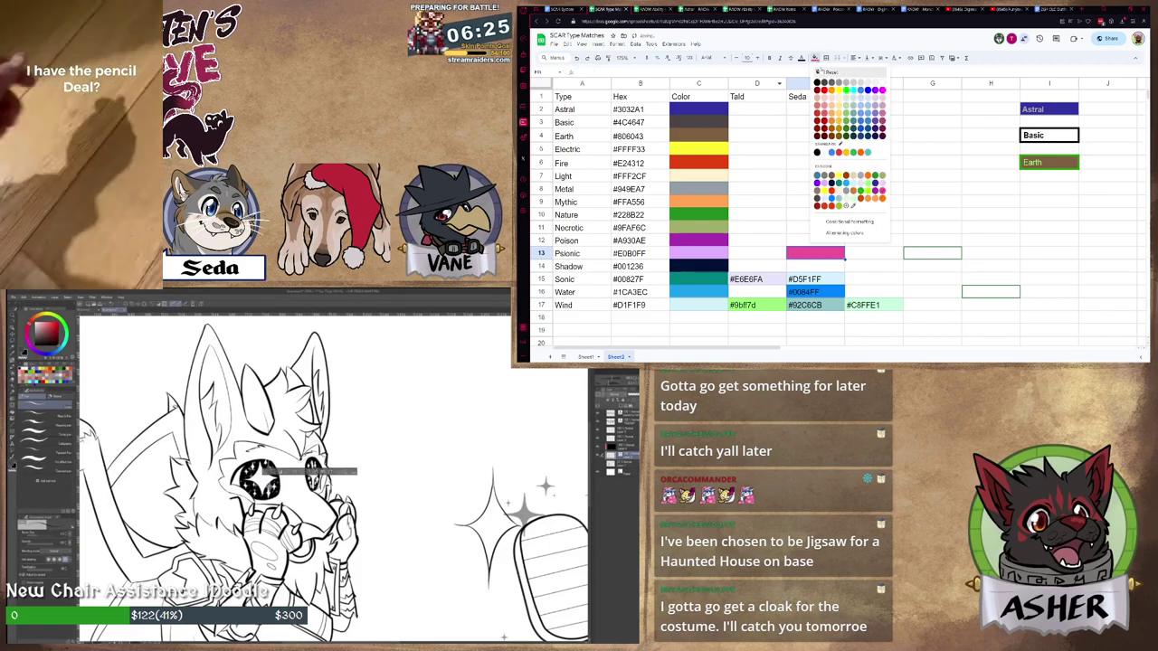
pyautogui.click(834, 72)
# Transform the selected sparkle details in the main character's eyes and compare the Sonic and Wind Color swatches with their suggestions.
pyautogui.hotkey('ctrl', 't')
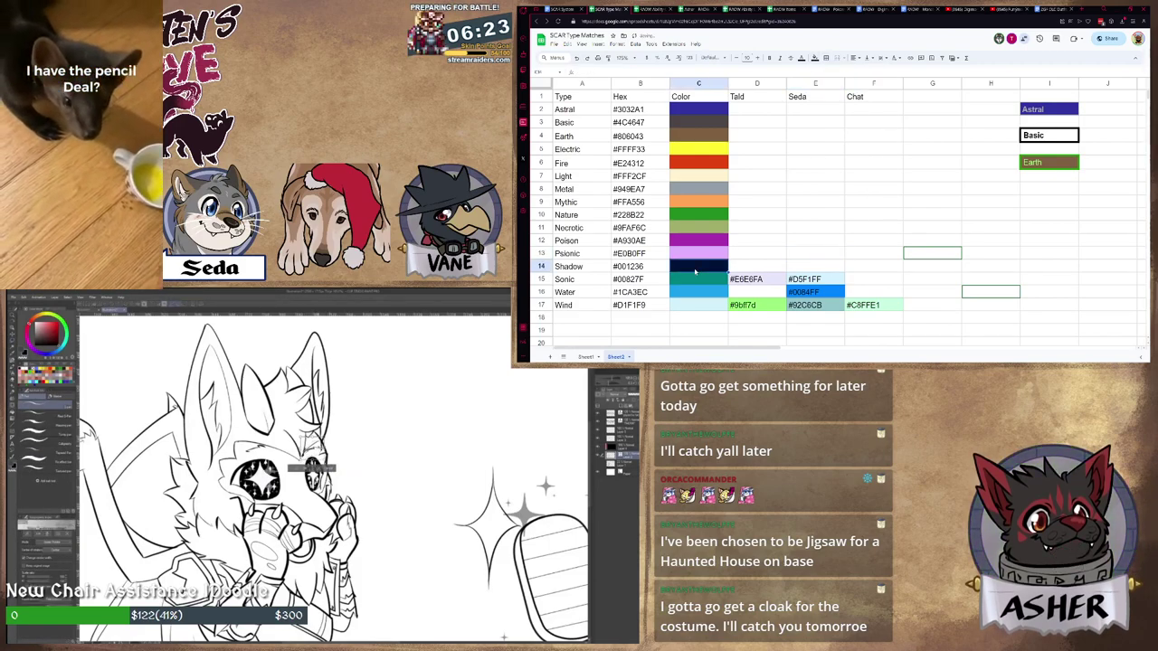
pyautogui.click(694, 283)
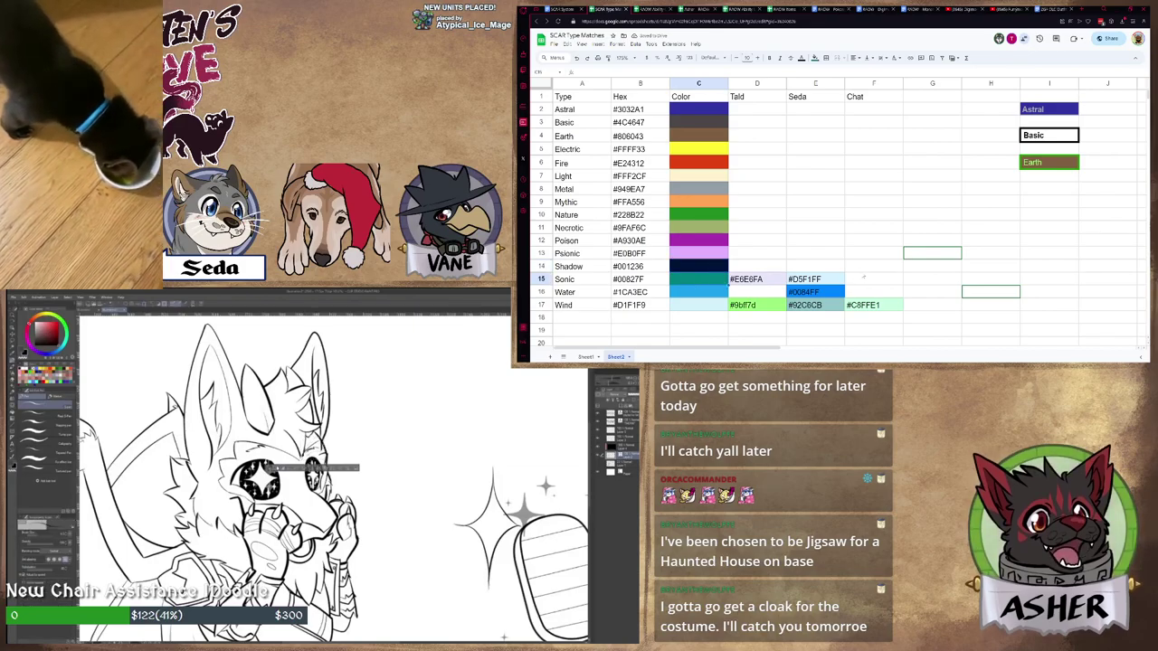
pyautogui.press('m')
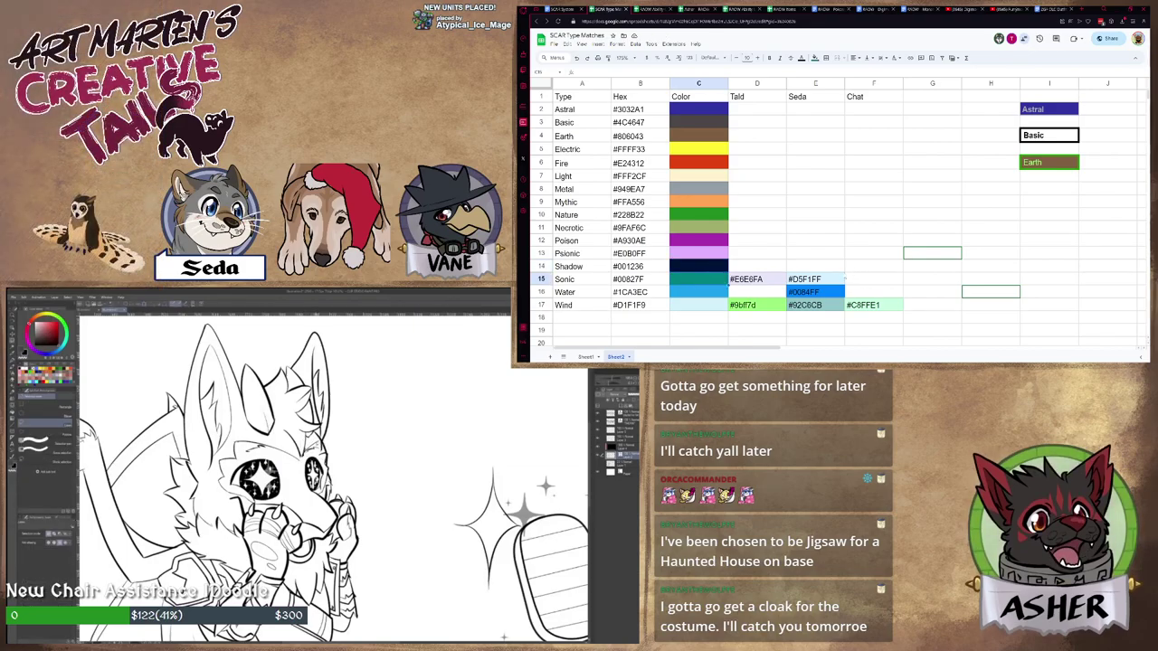
pyautogui.click(769, 267)
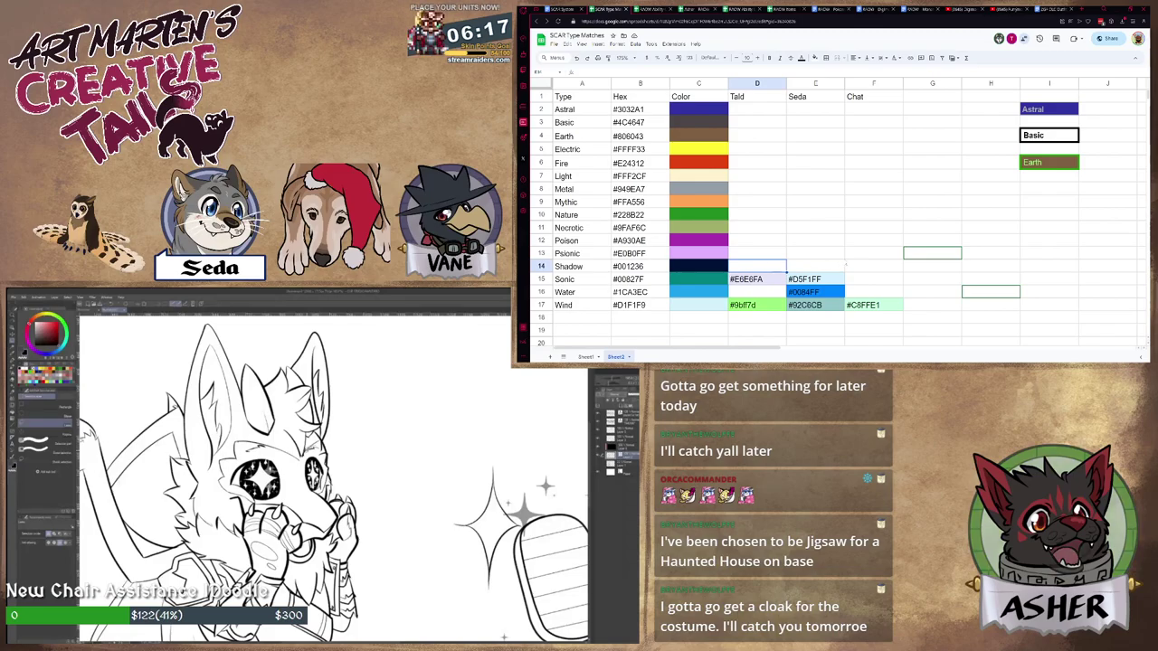
pyautogui.press('p')
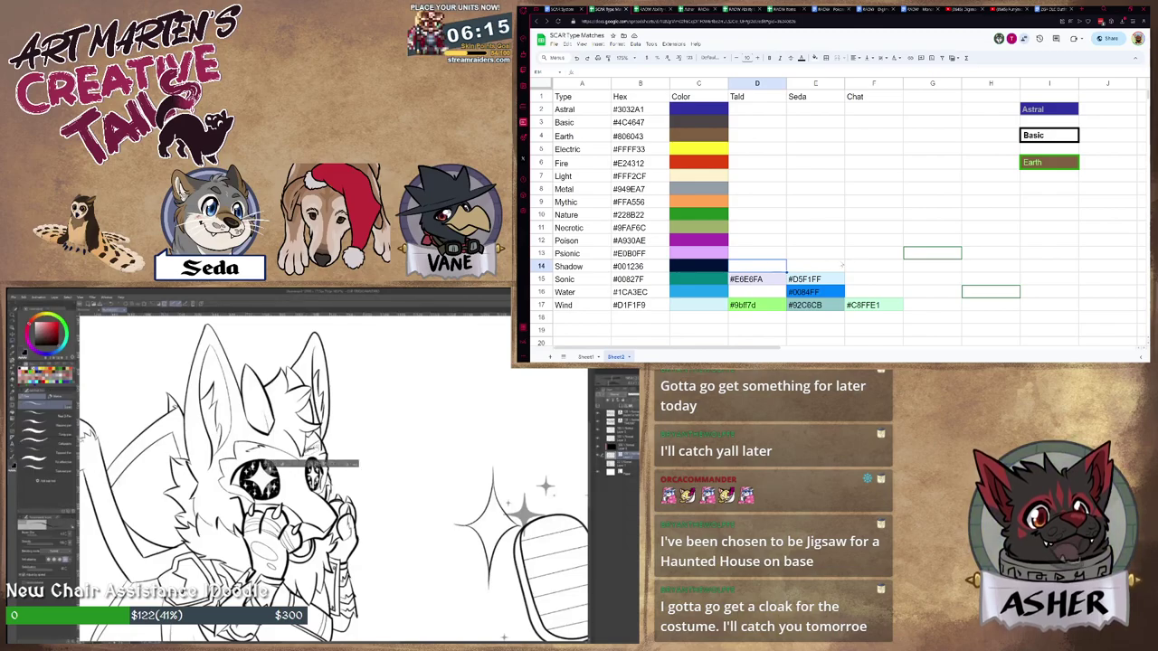
pyautogui.click(823, 281)
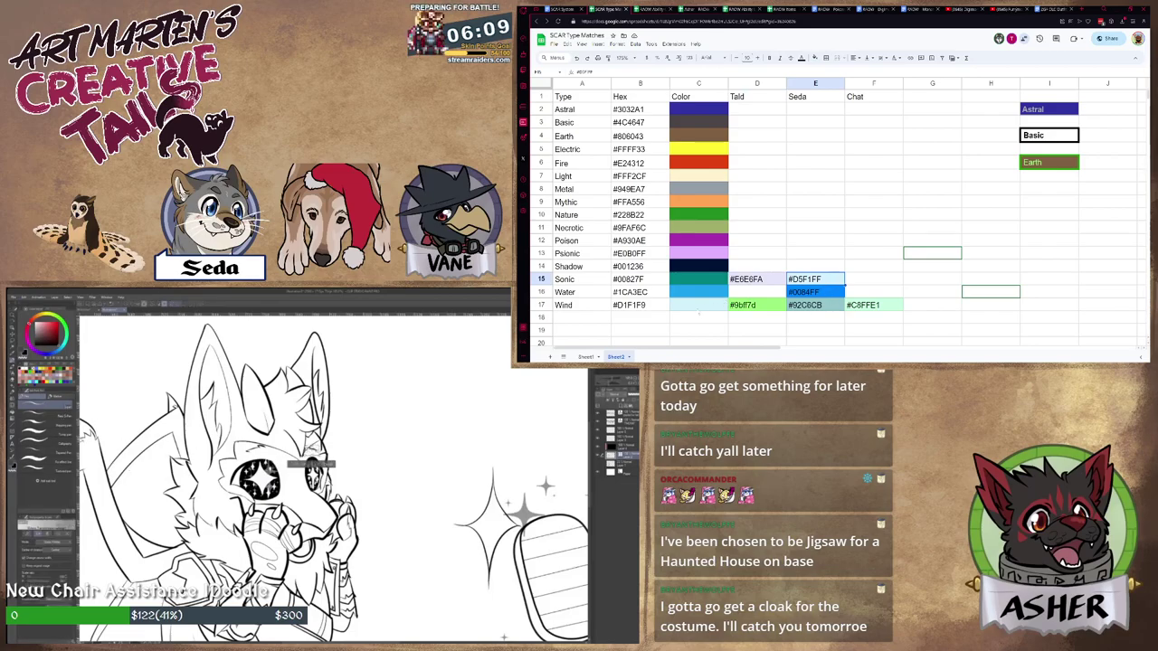
pyautogui.click(698, 307)
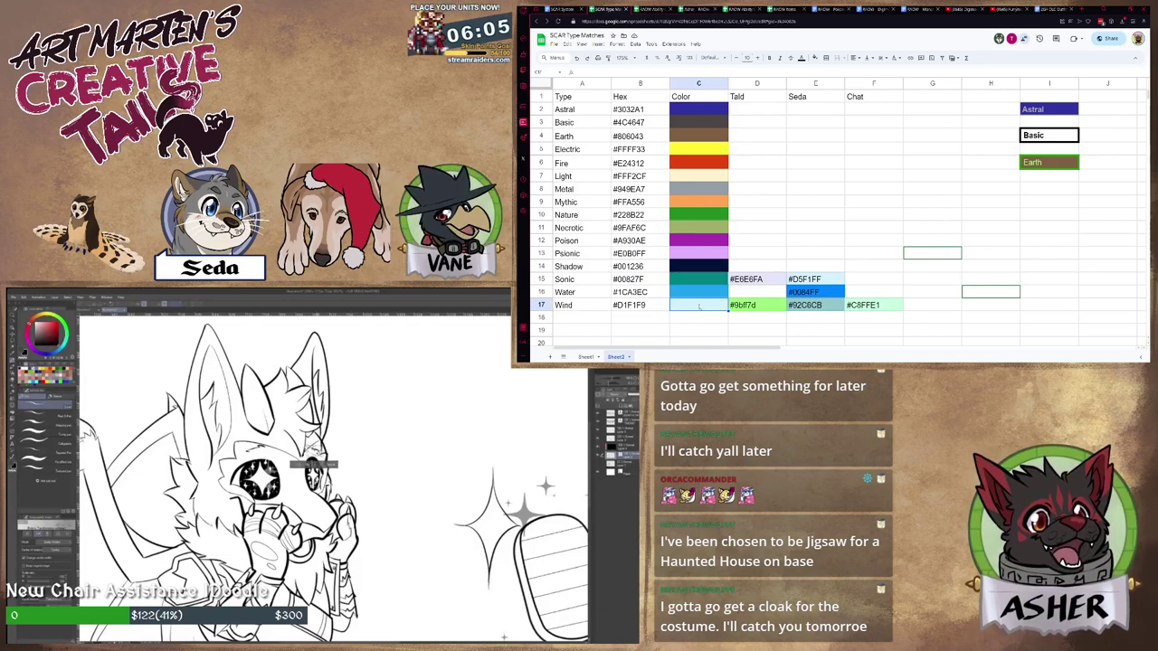
pyautogui.click(825, 265)
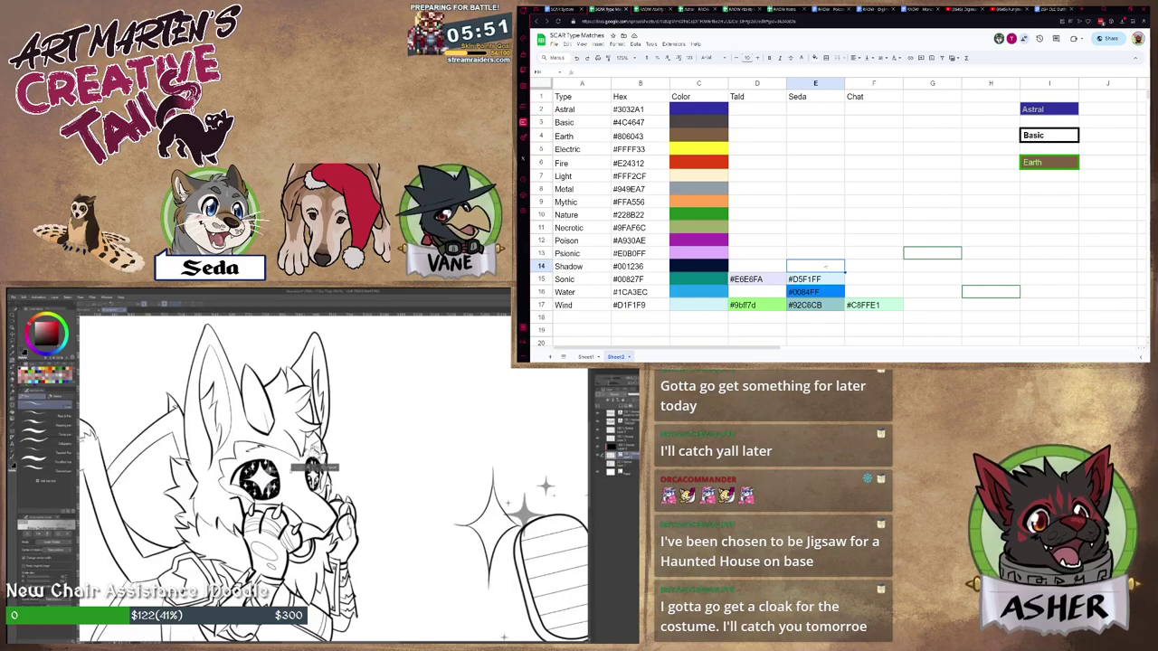
pyautogui.scroll(2, 326, 455)
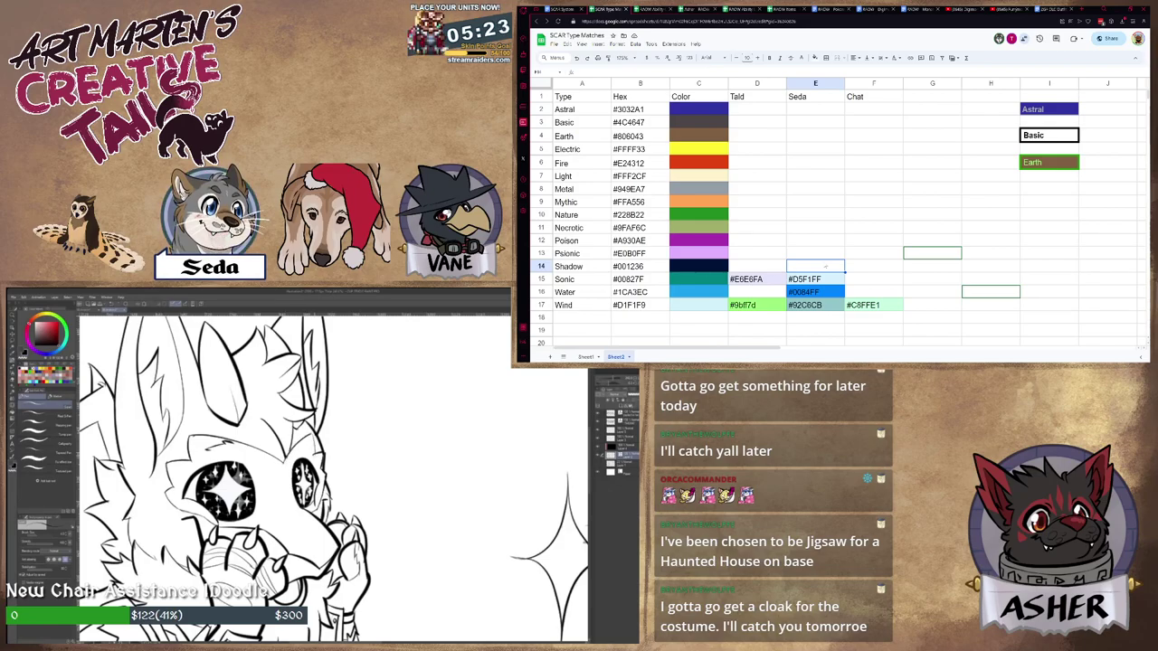
pyautogui.press('e')
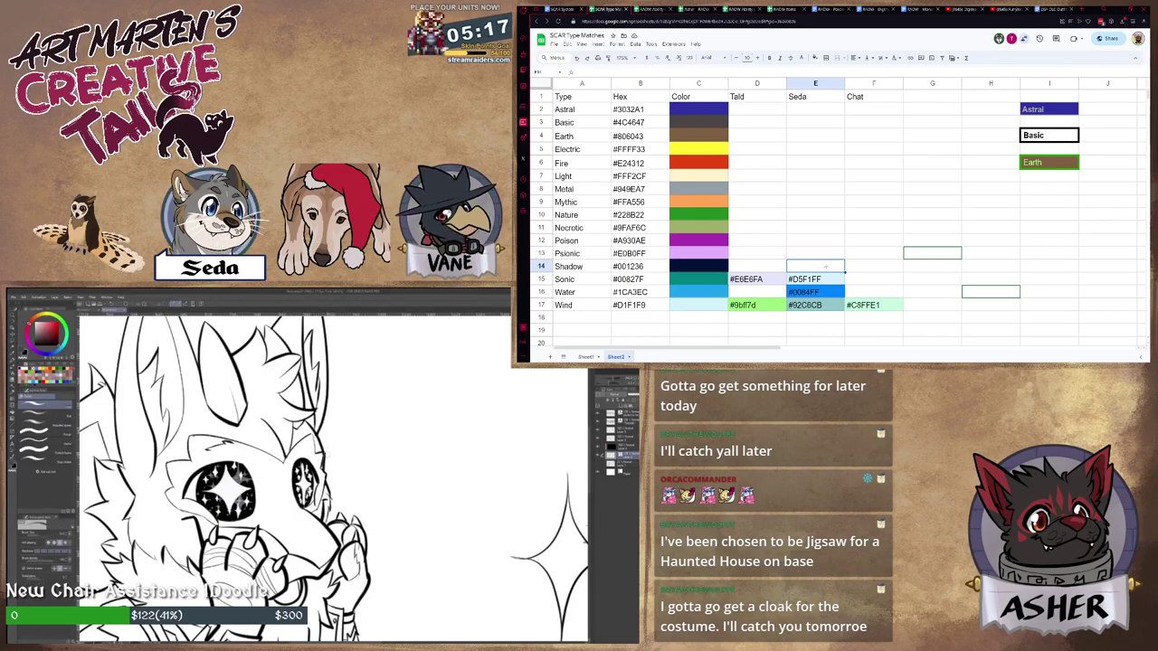
pyautogui.press('p')
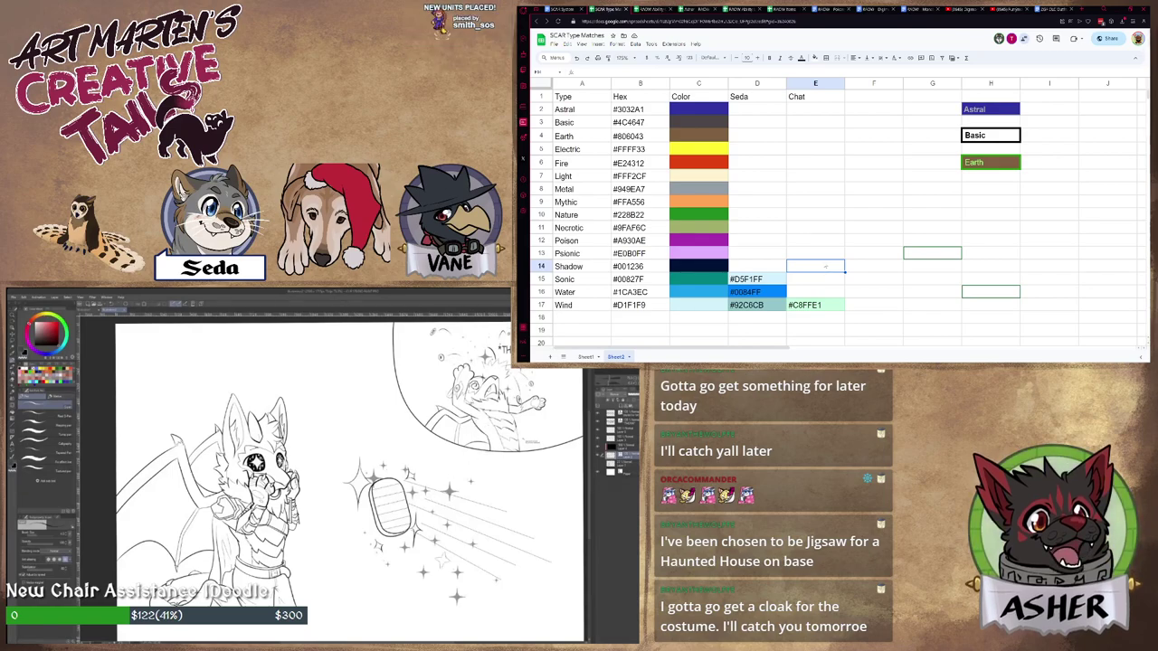
pyautogui.scroll(-2, 348, 480)
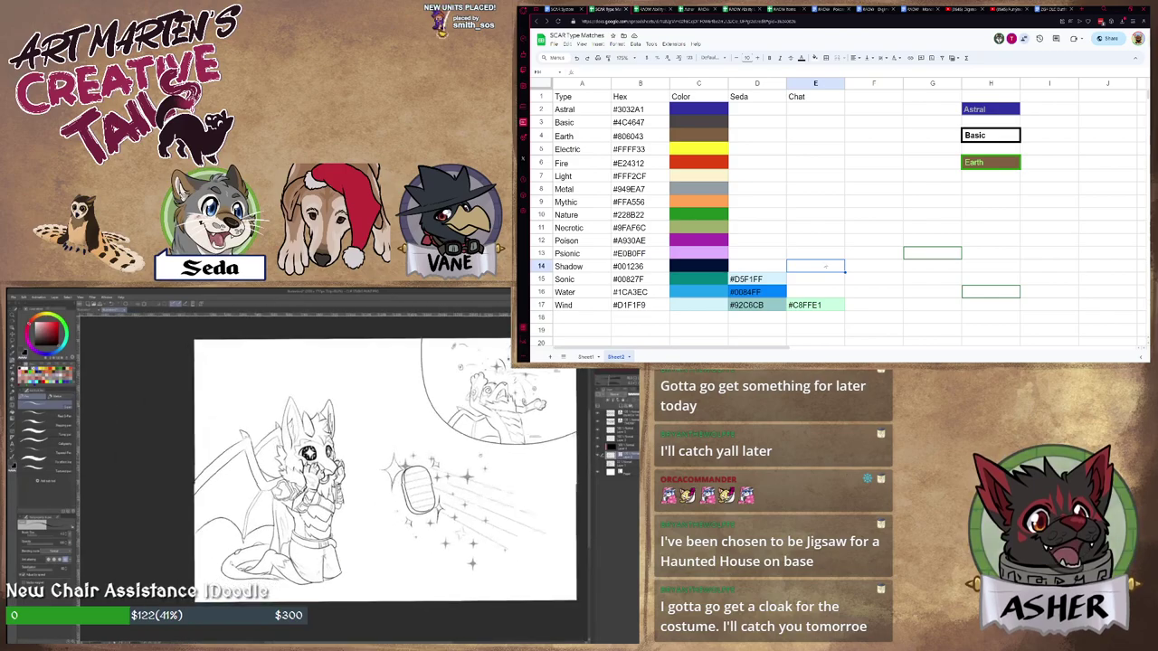
# Clear the Water suggestion in the Seda column, reset the cell's fill colour, and bring up the rough sketch canvas.
pyautogui.click(773, 294)
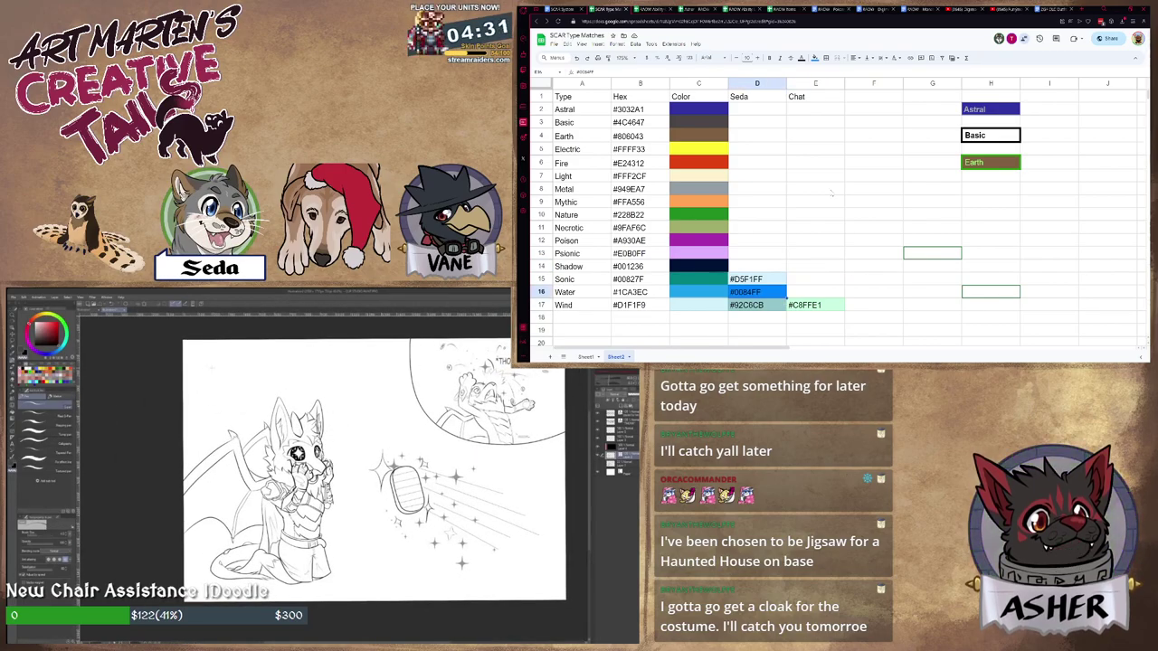
pyautogui.press('Delete')
pyautogui.click(88, 312)
pyautogui.click(814, 58)
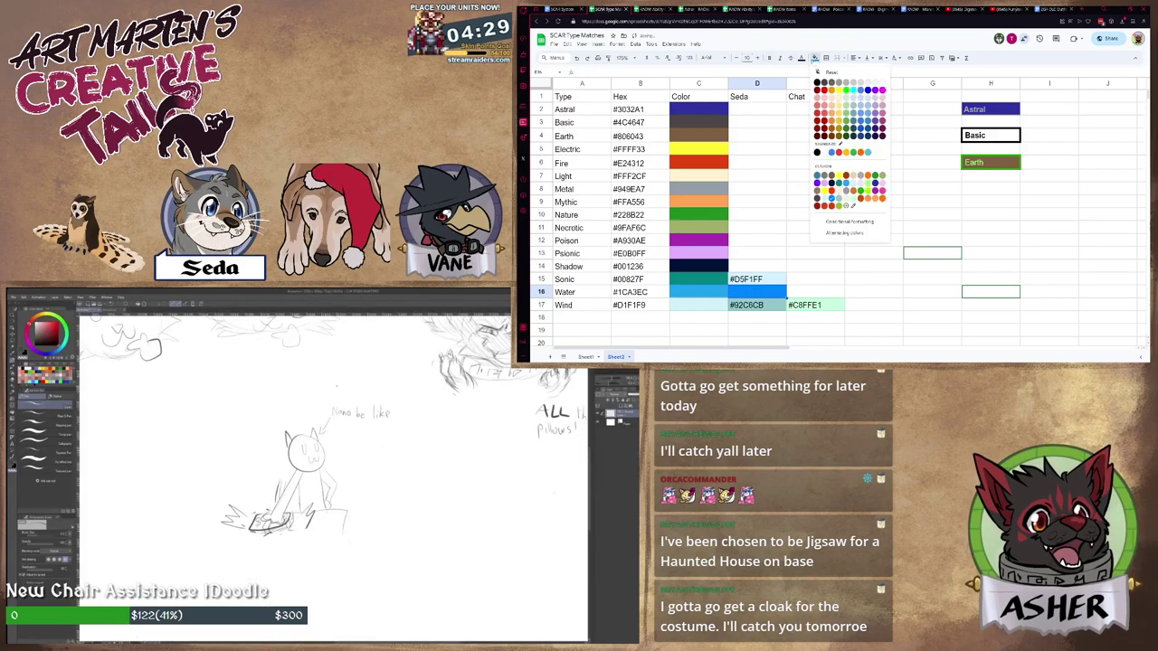
pyautogui.scroll(-3, 321, 438)
pyautogui.click(834, 72)
pyautogui.click(773, 258)
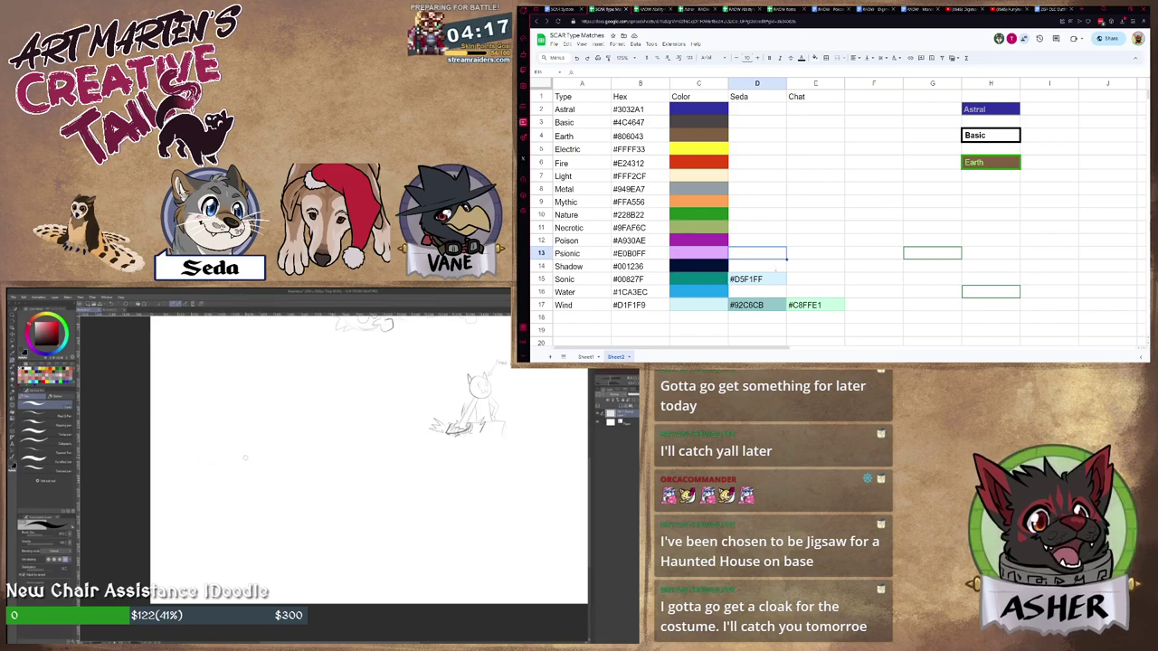
# Sketch a smiling animal face with closed eyes, muzzle and two pointed ears, plus a waving paw, on the sketch canvas.
pyautogui.moveTo(244, 458); pyautogui.dragTo(273, 462)
pyautogui.moveTo(297, 461)
pyautogui.mouseDown()
pyautogui.moveTo(312, 451)
pyautogui.moveTo(285, 476)
pyautogui.moveTo(349, 458)
pyautogui.moveTo(348, 489)
pyautogui.mouseUp()
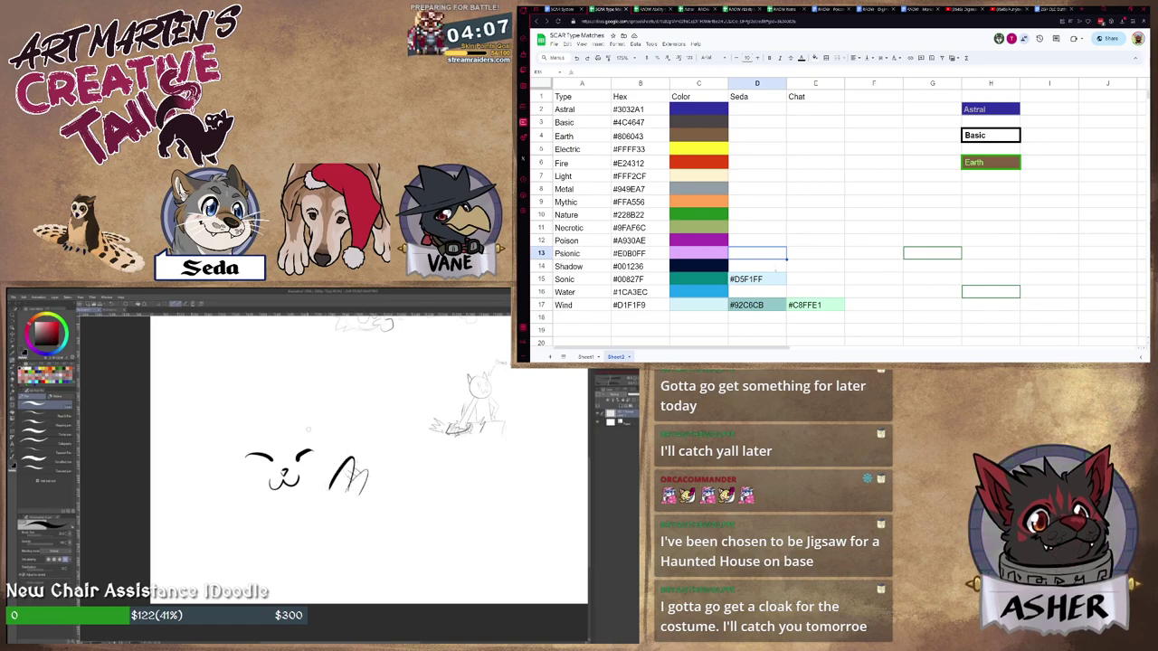
pyautogui.moveTo(328, 402); pyautogui.dragTo(327, 443)
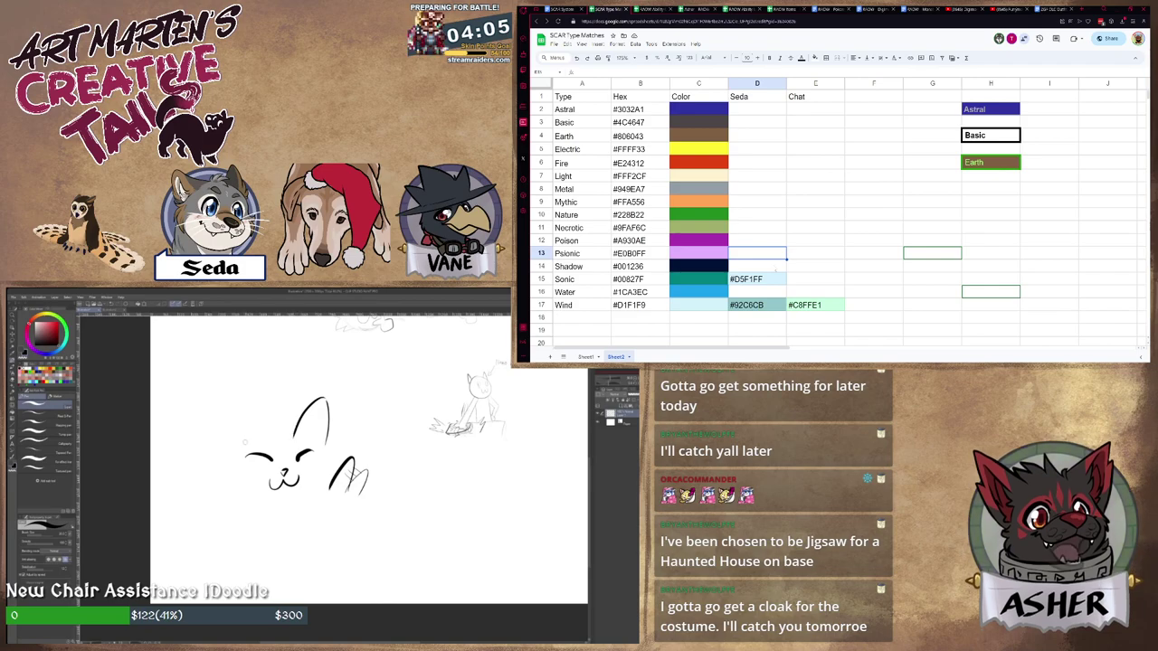
pyautogui.moveTo(221, 413); pyautogui.dragTo(251, 439)
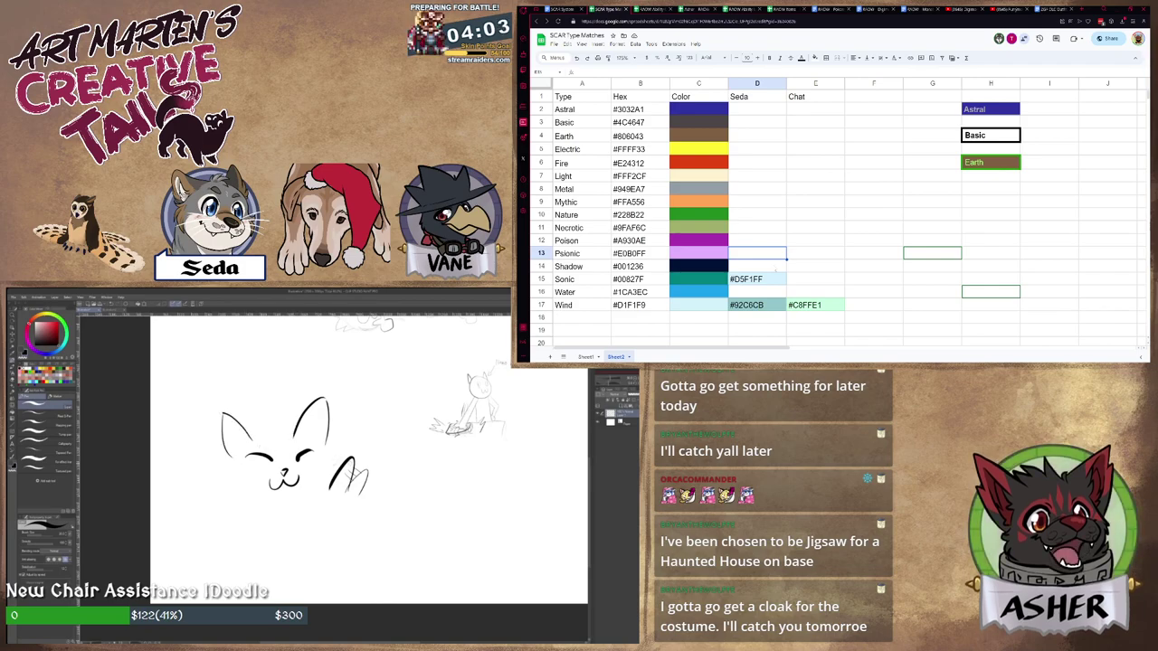
pyautogui.moveTo(344, 458); pyautogui.dragTo(350, 468)
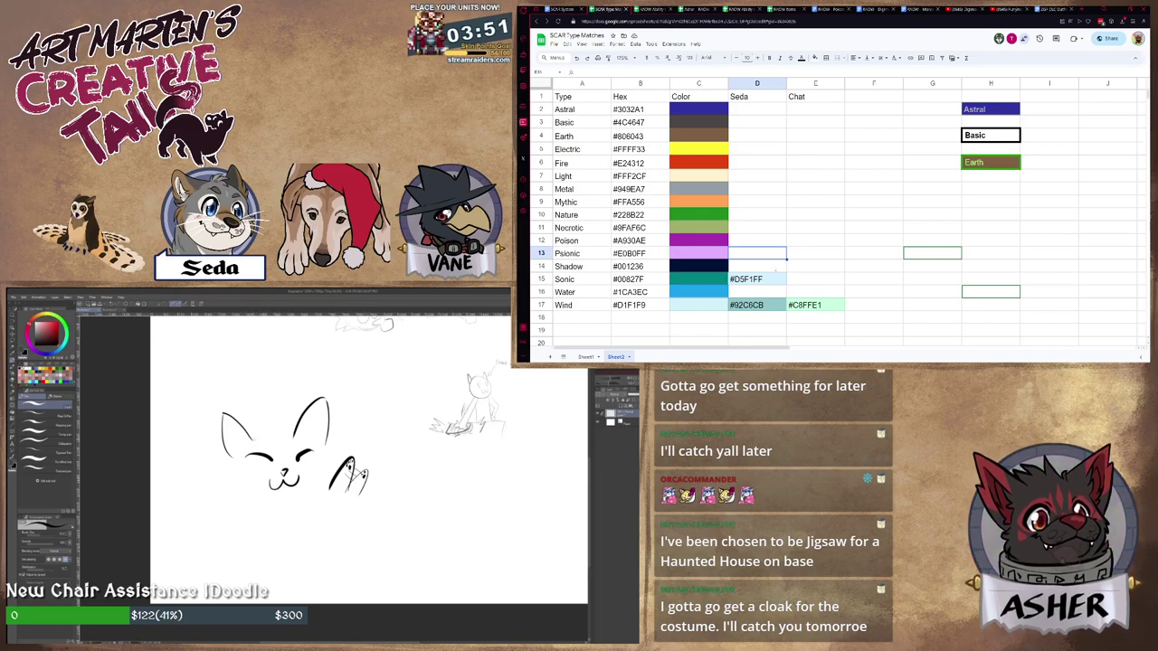
# Add the forehead tuft, cheek fur and tongue to the waving face and letter "BYE" beside its ear.
pyautogui.moveTo(268, 432); pyautogui.dragTo(294, 443)
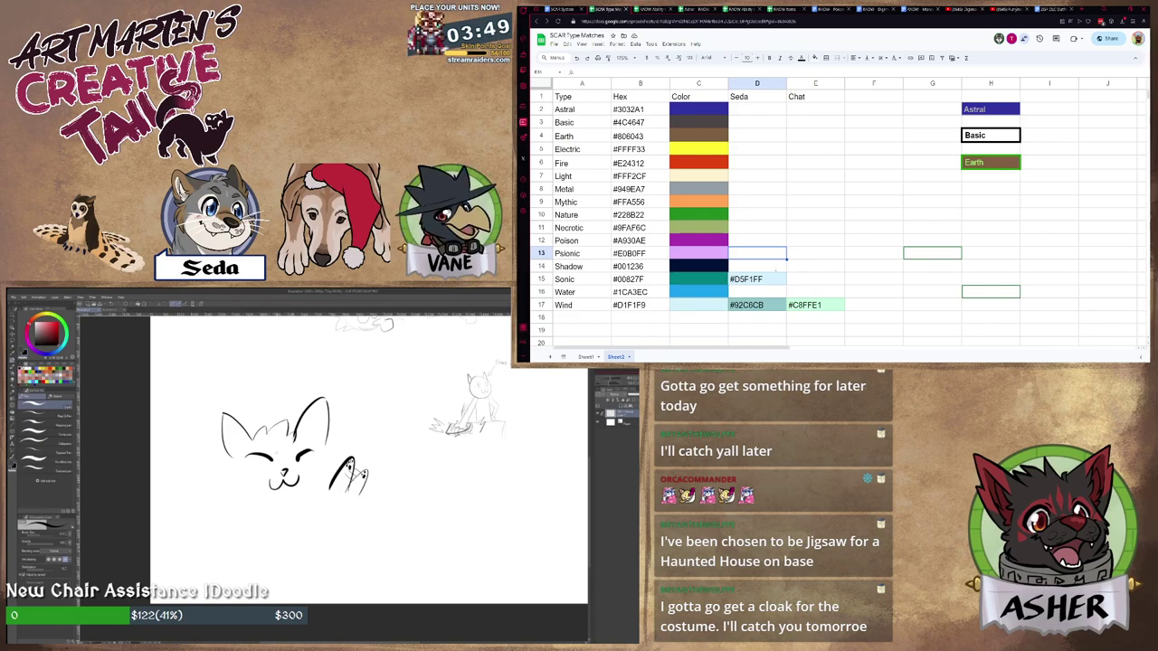
pyautogui.moveTo(229, 476); pyautogui.dragTo(238, 485)
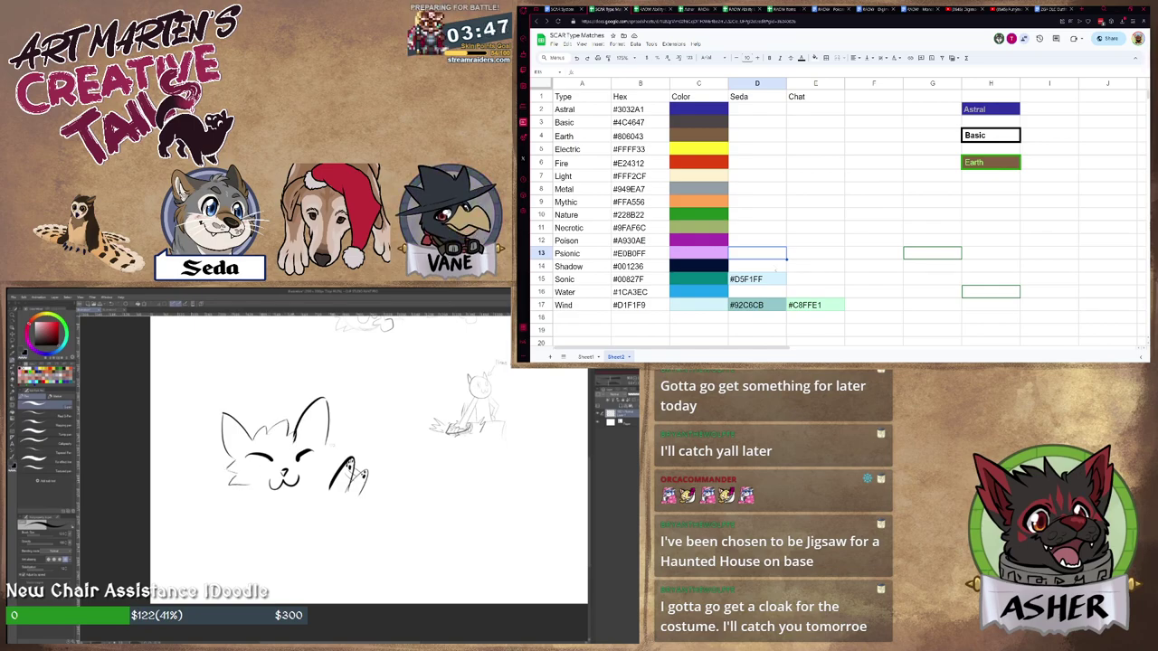
pyautogui.moveTo(327, 478)
pyautogui.mouseDown()
pyautogui.moveTo(337, 463)
pyautogui.moveTo(284, 494)
pyautogui.mouseUp()
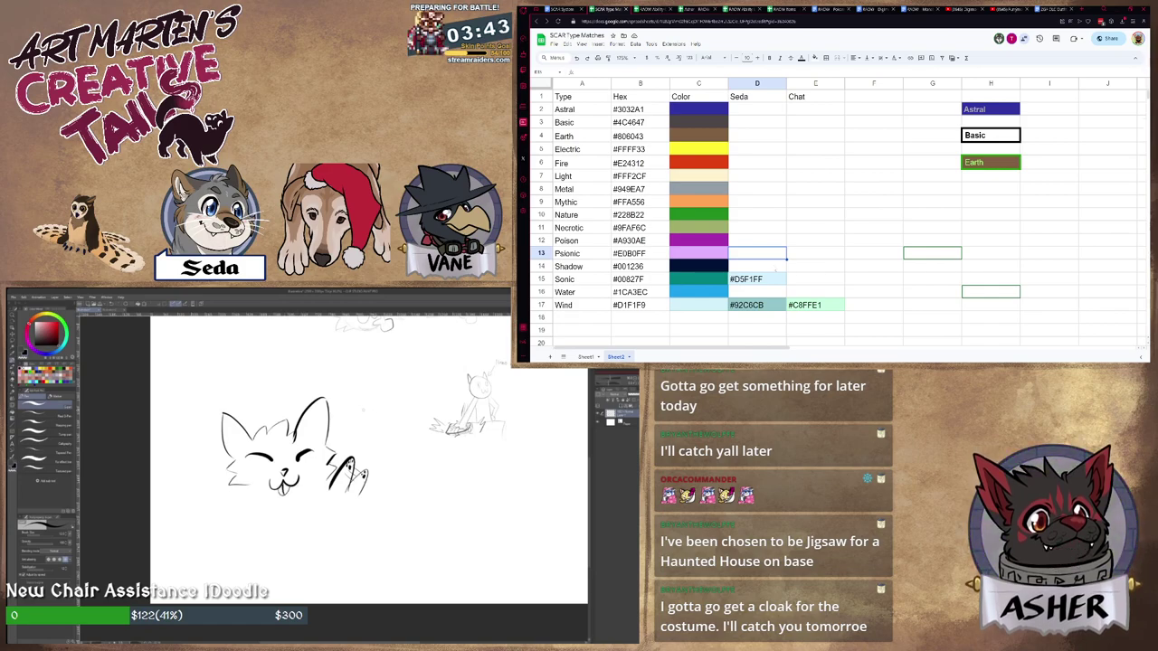
pyautogui.moveTo(353, 417); pyautogui.dragTo(386, 429)
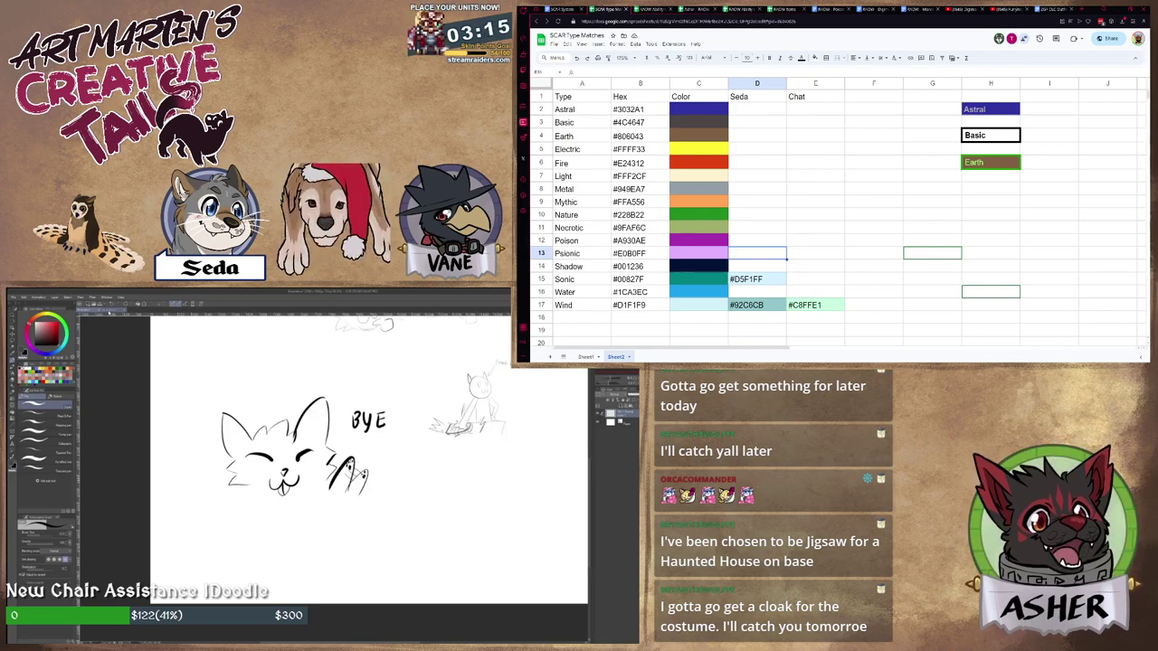
# Check the winged character drawing and the waving doodle on the sketch canvas, then return to the type colour spreadsheet.
pyautogui.click(109, 312)
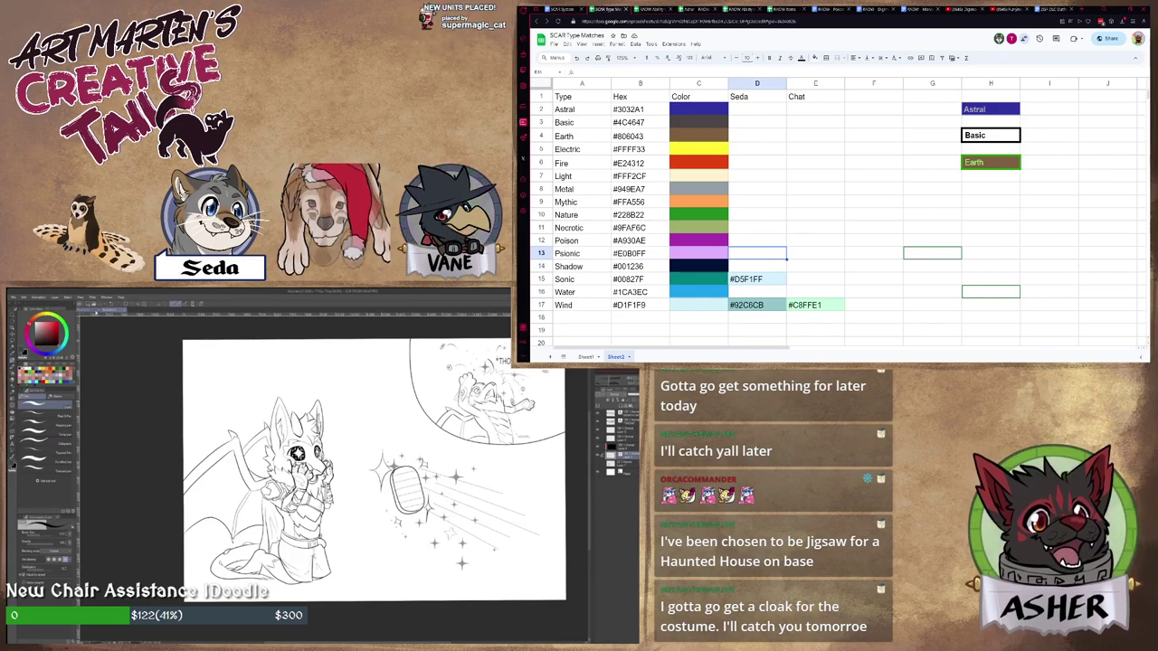
pyautogui.click(87, 310)
pyautogui.scroll(-1, 277, 403)
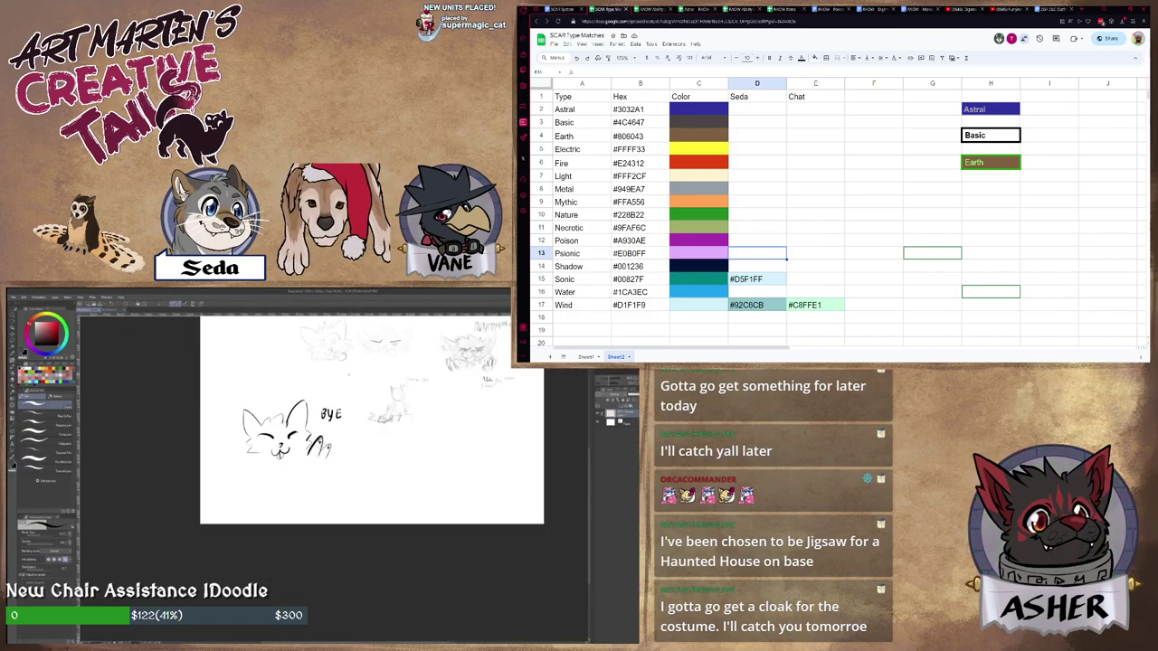
pyautogui.hotkey('ctrl', 'Tab')
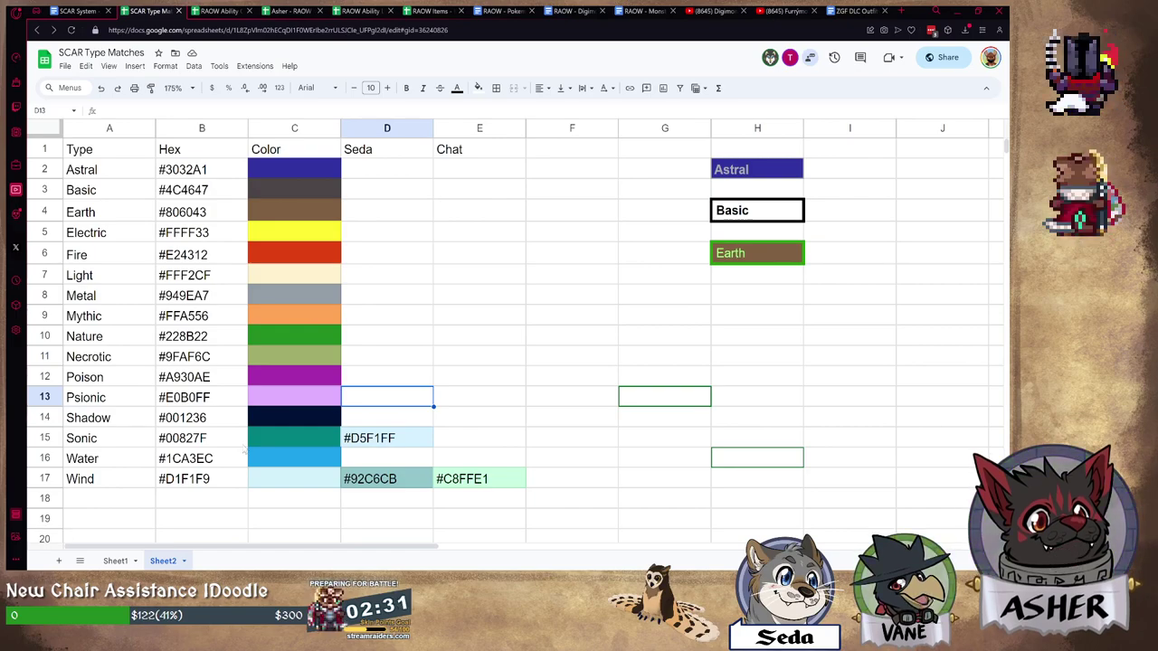
# Delete the Astral, Basic and Earth sample labels in H2:H6 and reset the fill colour of those cells.
pyautogui.moveTo(758, 179); pyautogui.dragTo(749, 259)
pyautogui.press('Delete')
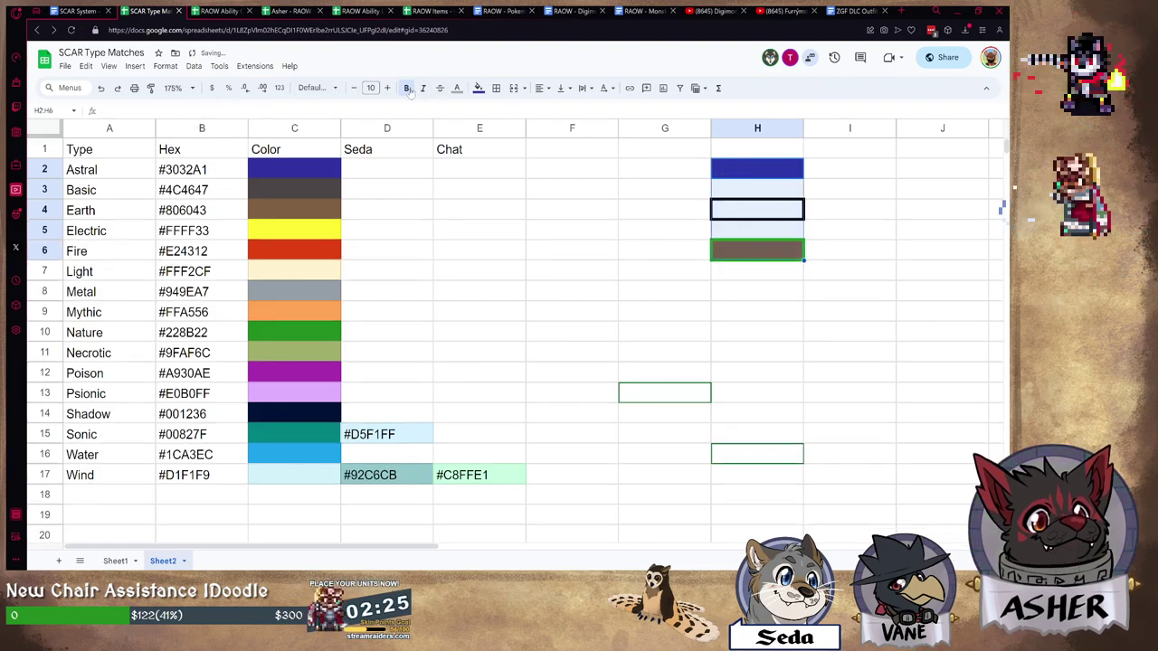
pyautogui.click(478, 88)
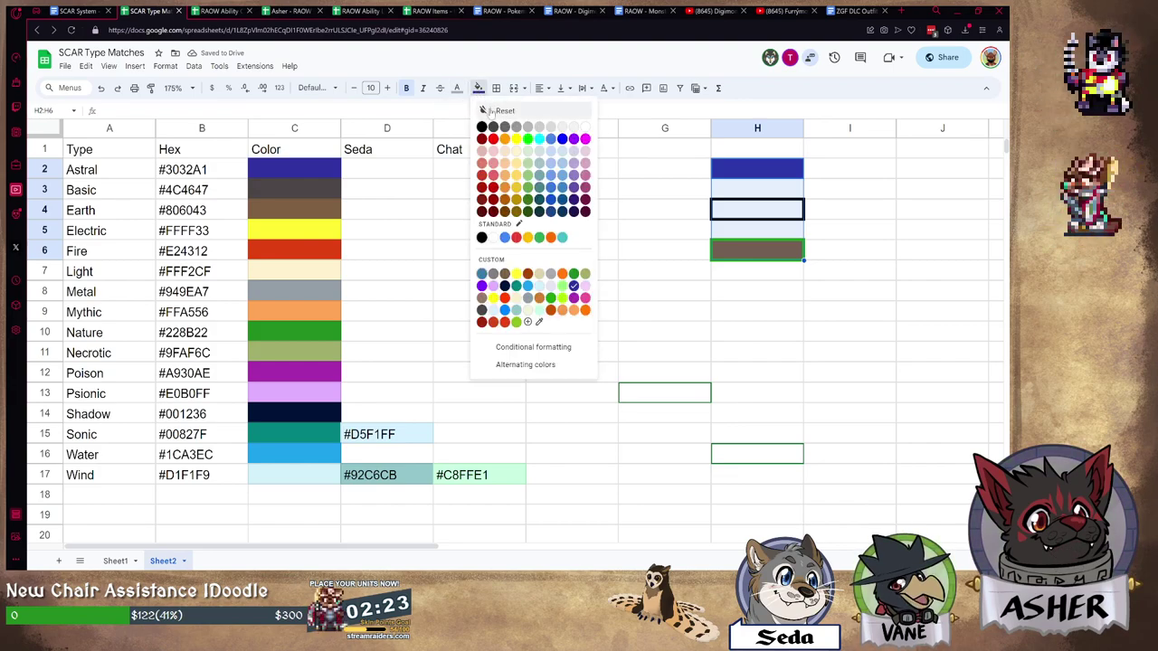
pyautogui.click(497, 112)
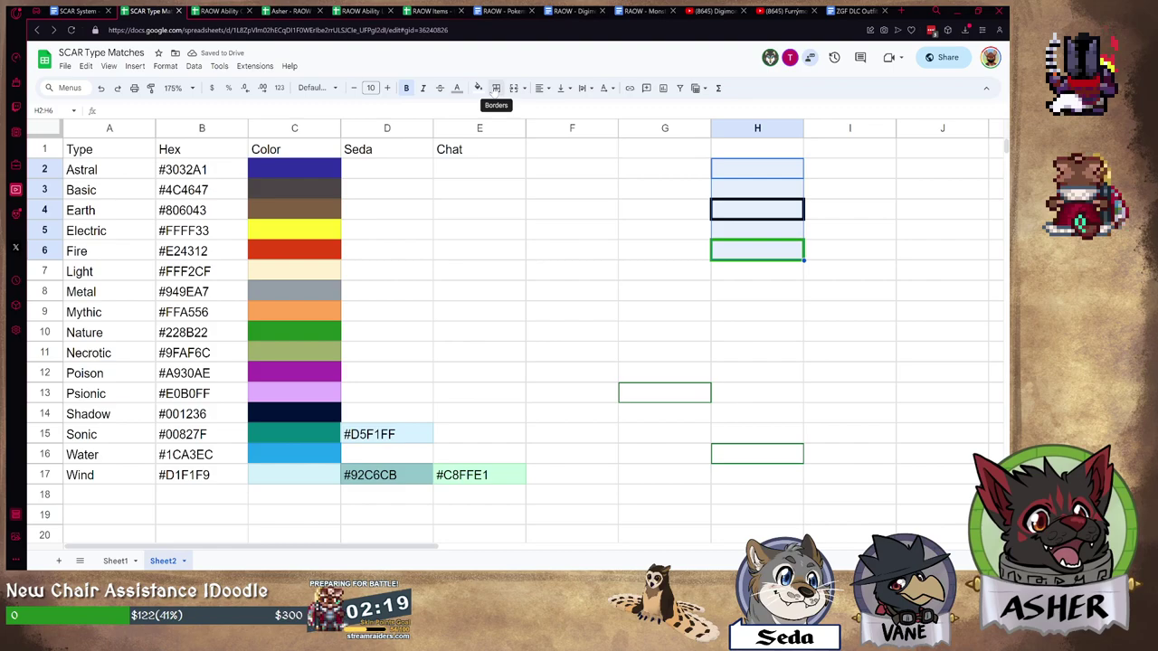
# Remove all borders from the former sample label cells H2:H6.
pyautogui.click(496, 88)
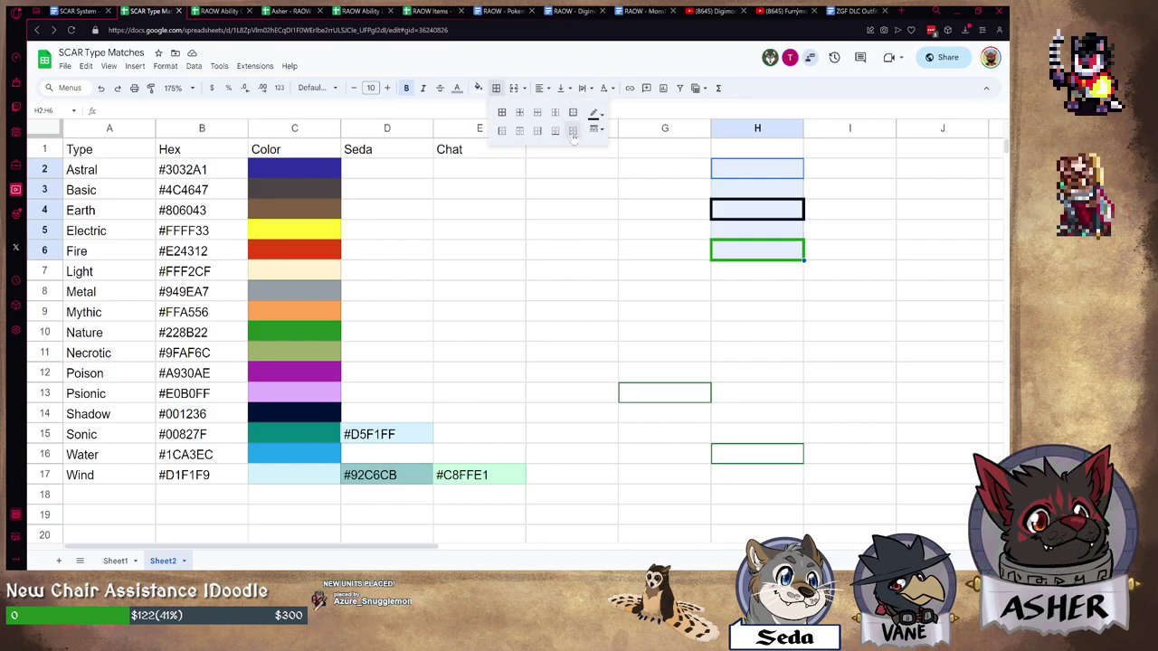
pyautogui.click(573, 131)
pyautogui.click(629, 254)
pyautogui.click(521, 292)
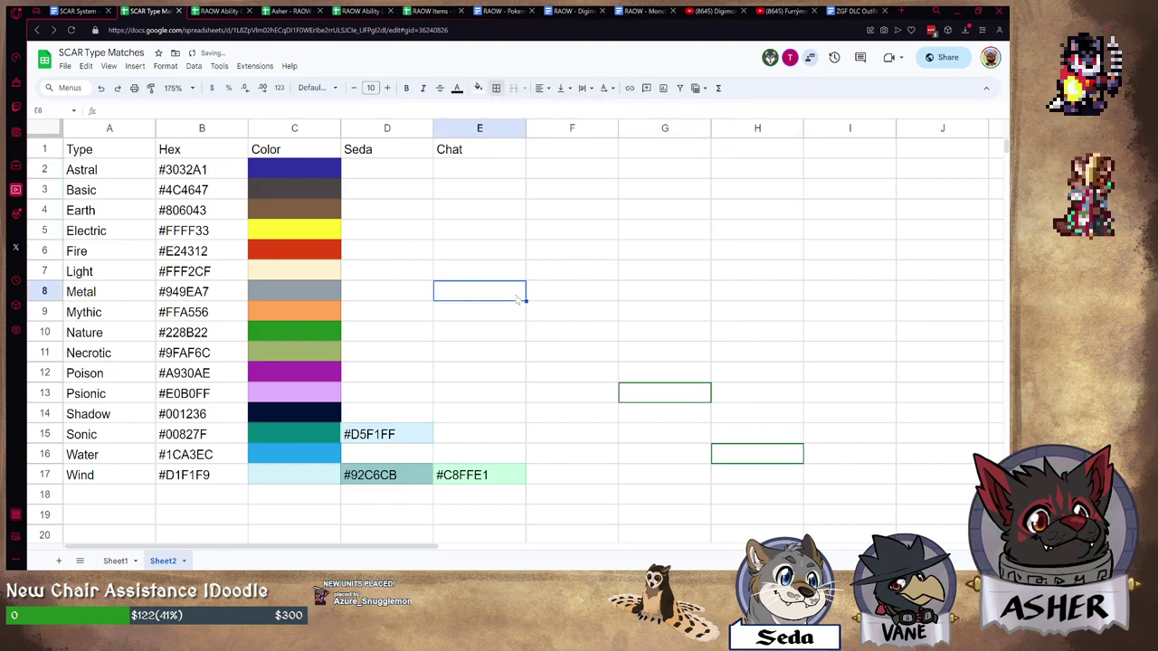
# Try to remove the green outline around cell G13 by changing its borders.
pyautogui.click(674, 399)
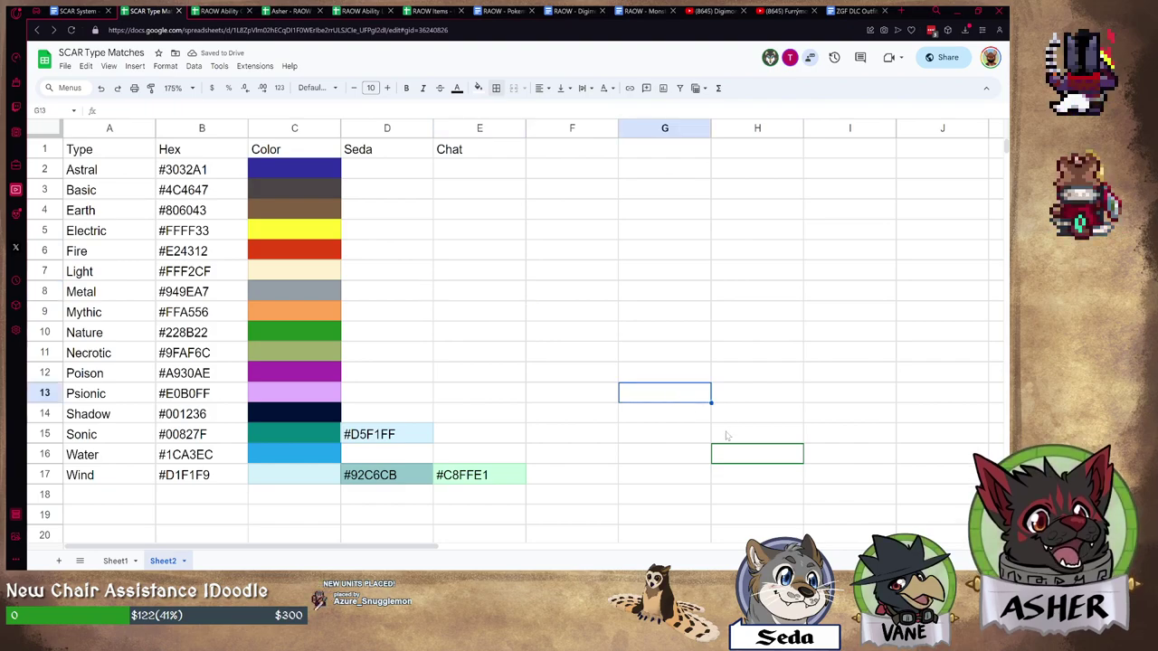
pyautogui.click(496, 87)
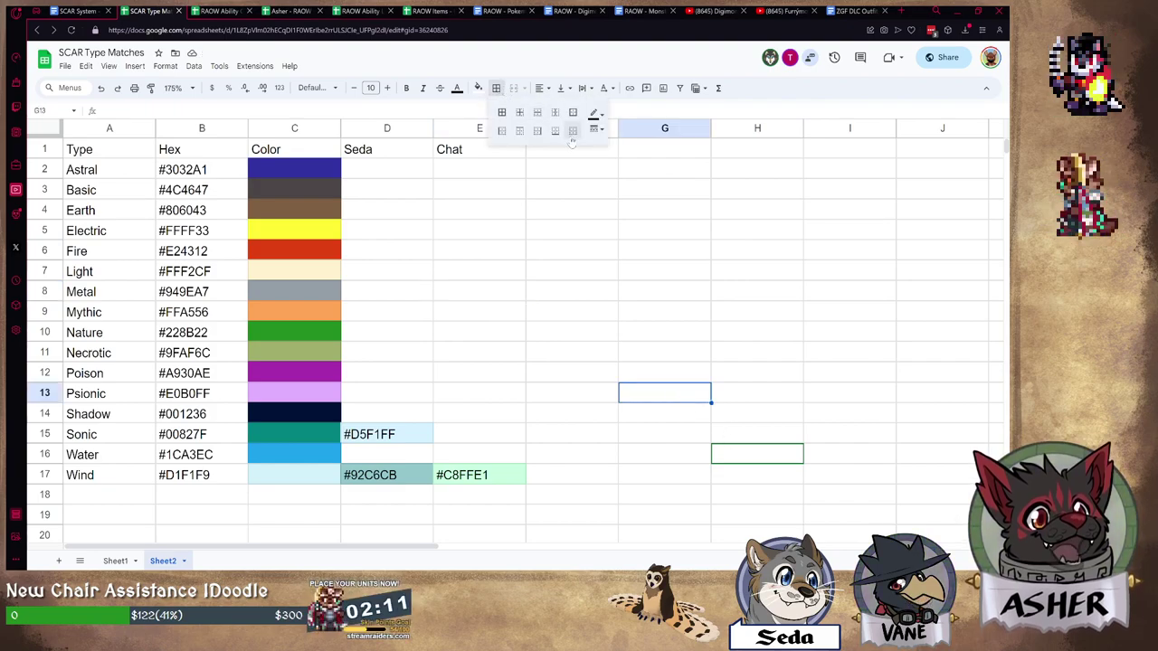
pyautogui.click(573, 112)
pyautogui.click(663, 378)
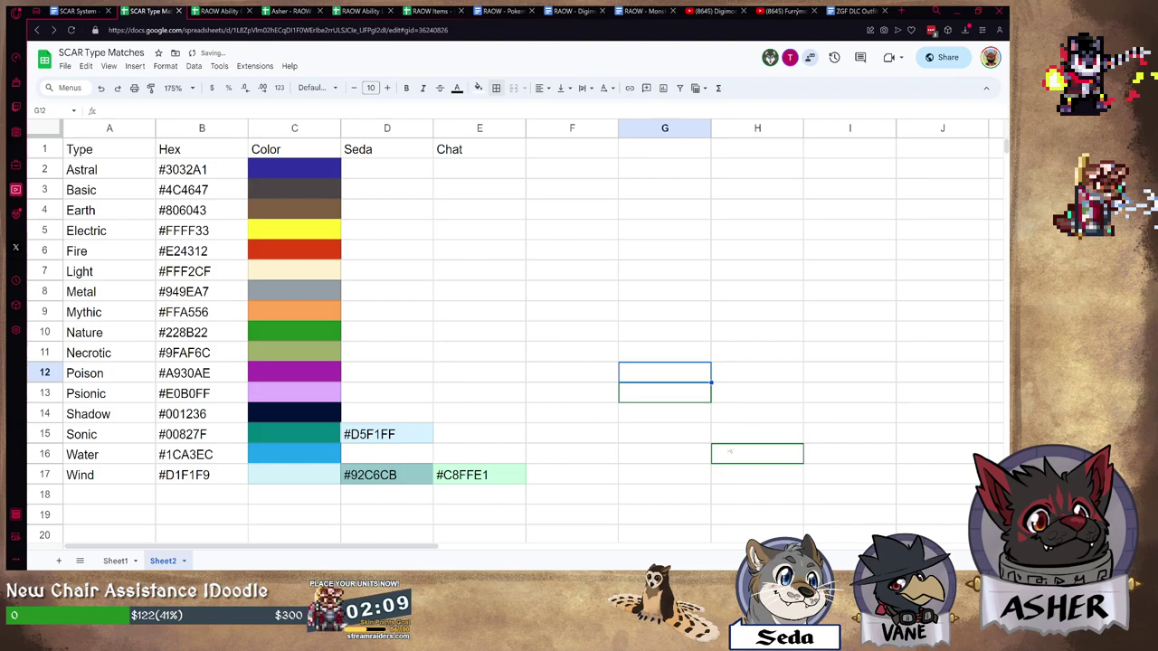
pyautogui.click(686, 398)
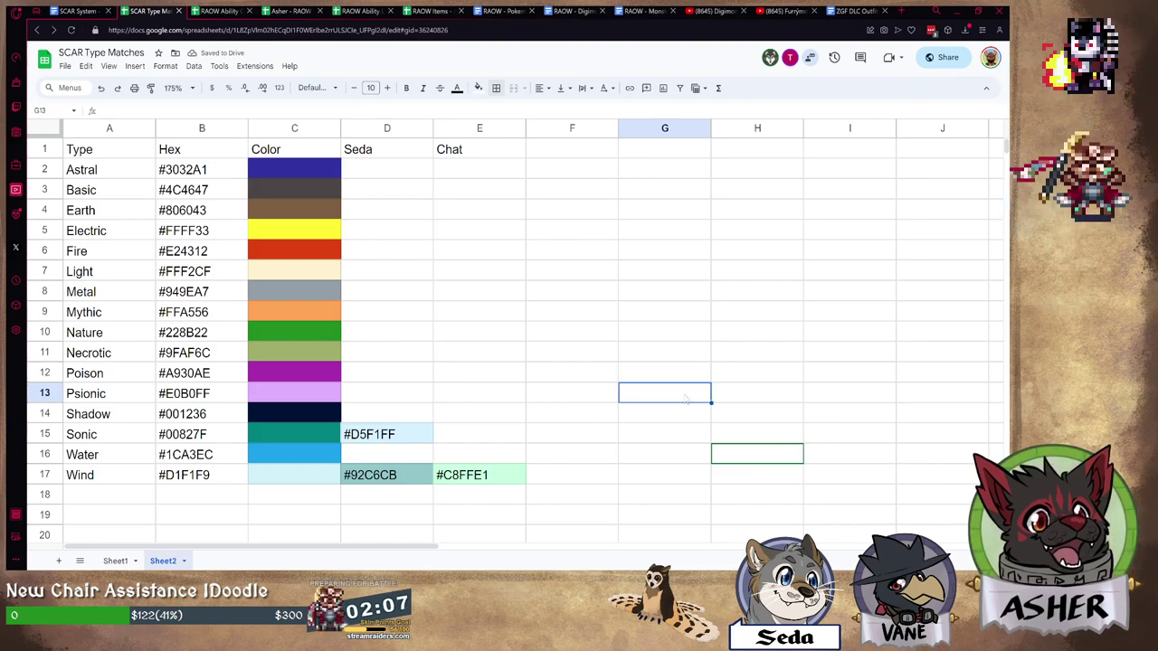
# Try to remove the green outline at G13 by clearing the borders of the range G12:G14.
pyautogui.moveTo(697, 367); pyautogui.dragTo(639, 419)
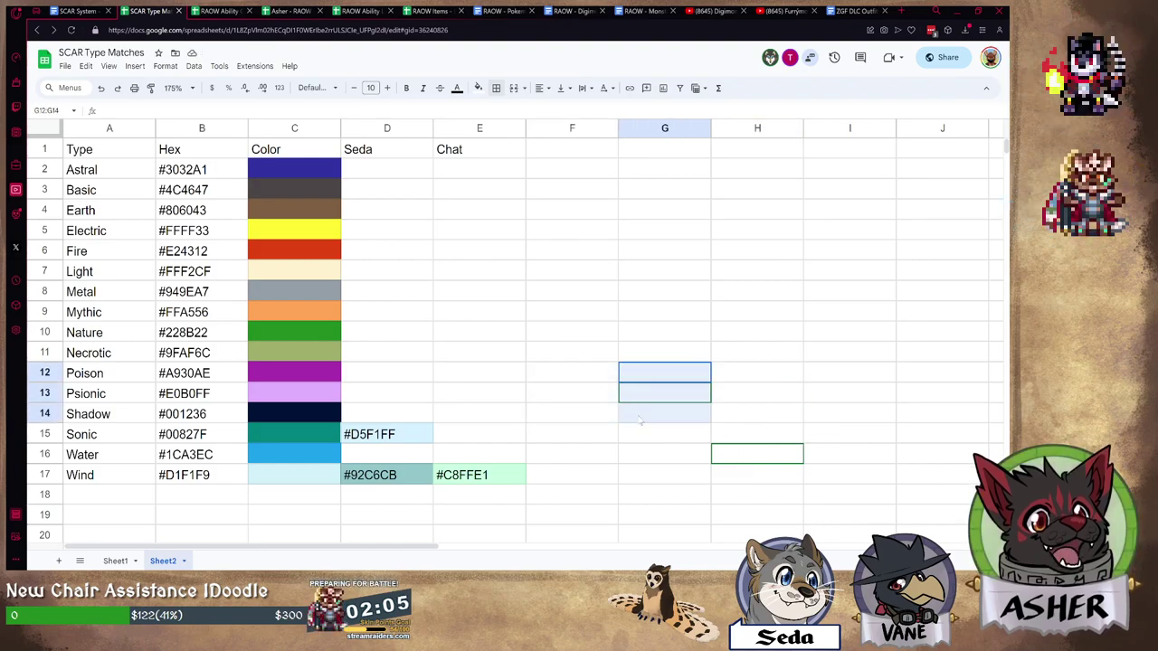
pyautogui.click(496, 88)
pyautogui.click(573, 131)
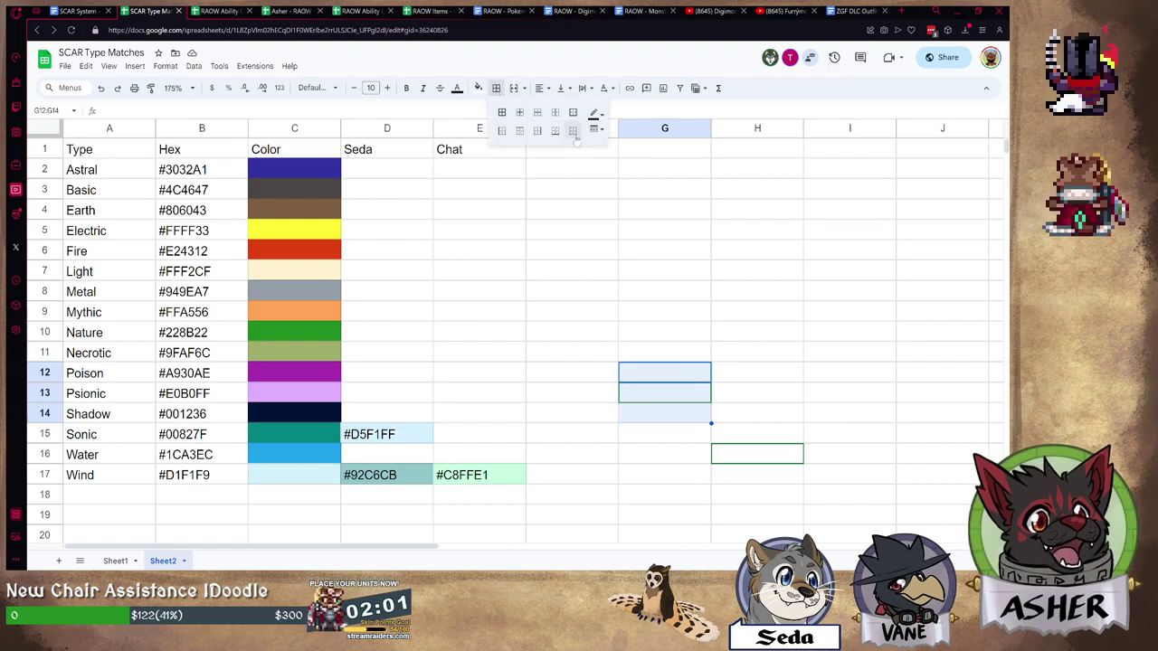
pyautogui.click(630, 298)
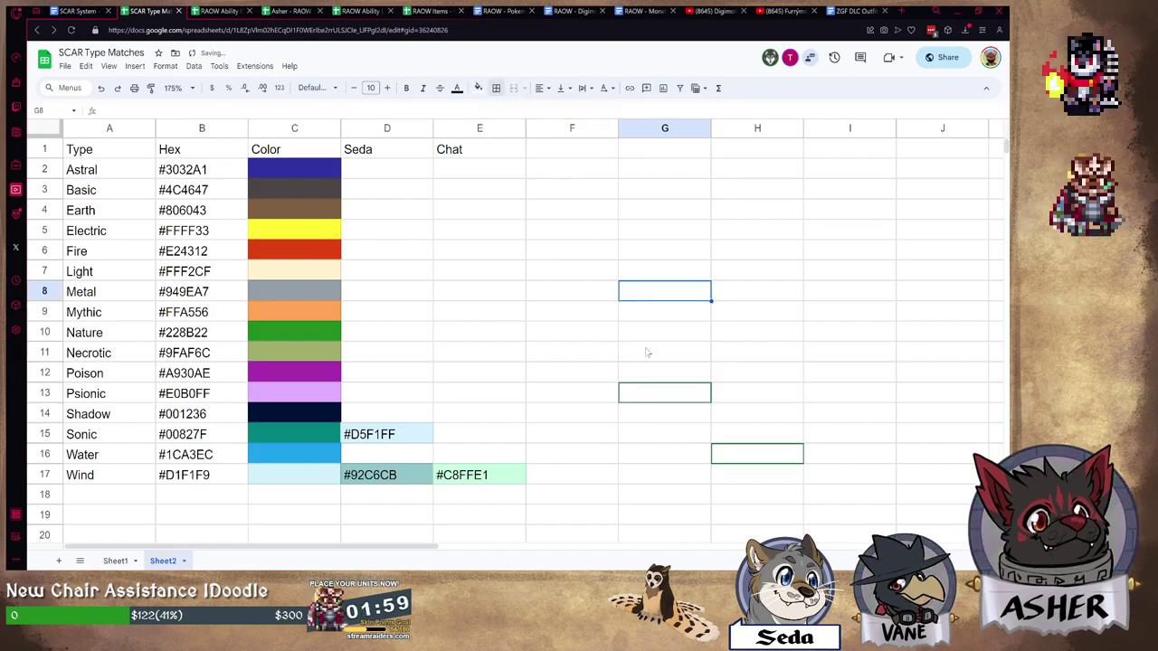
pyautogui.click(652, 392)
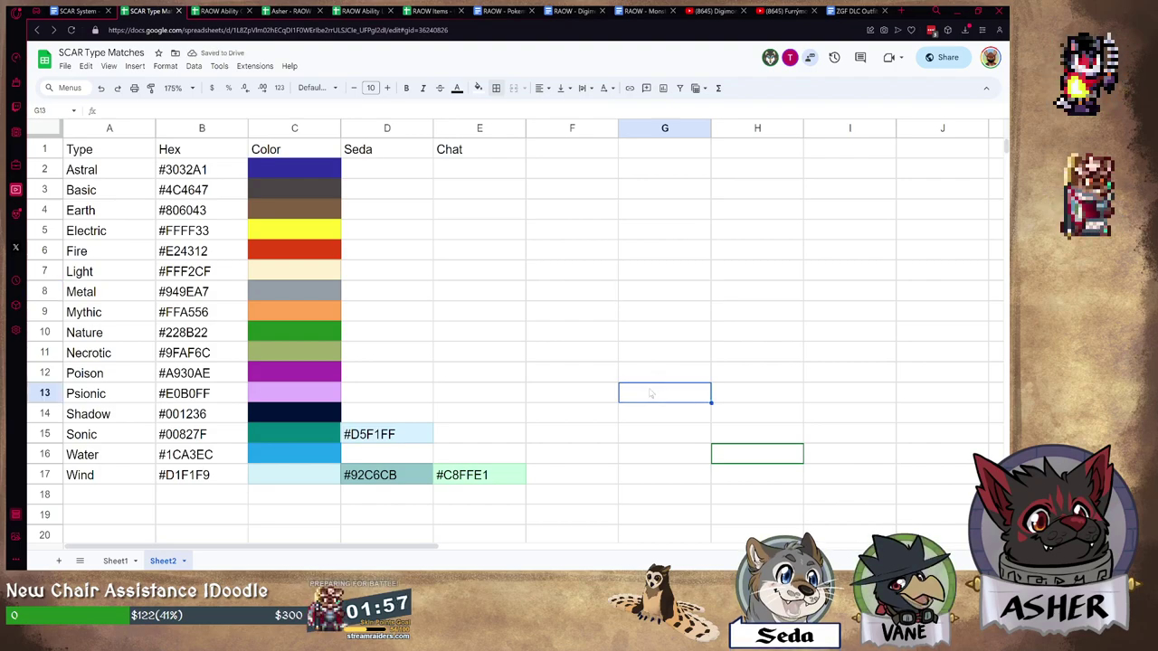
pyautogui.click(567, 381)
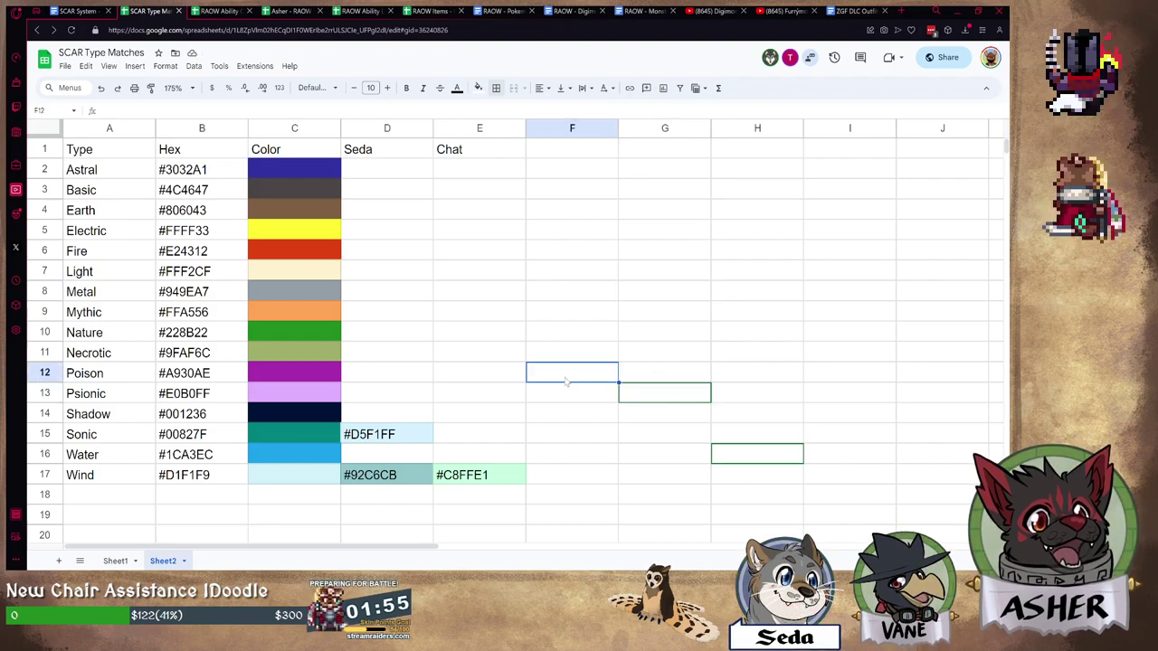
pyautogui.click(645, 400)
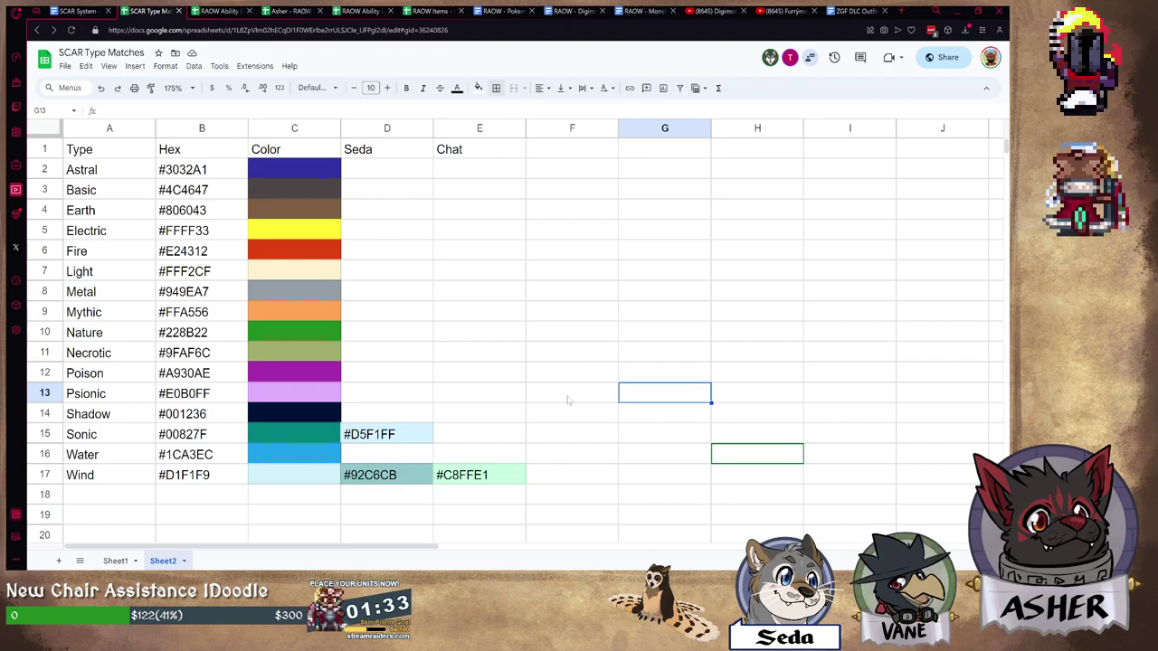
pyautogui.click(509, 474)
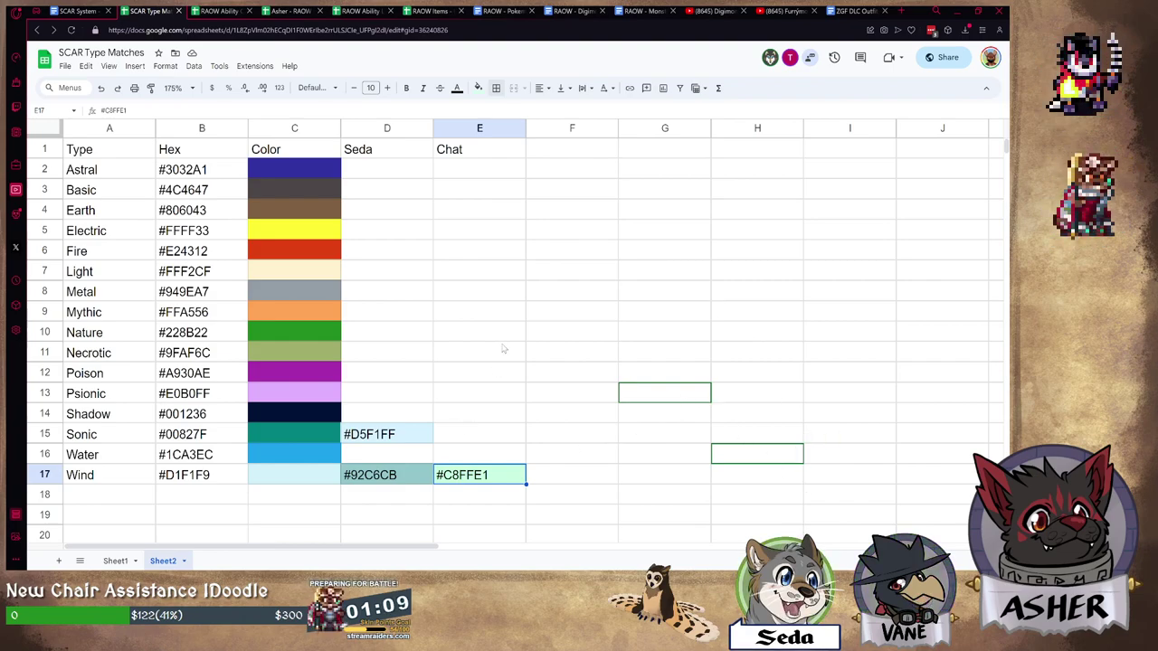
pyautogui.click(468, 417)
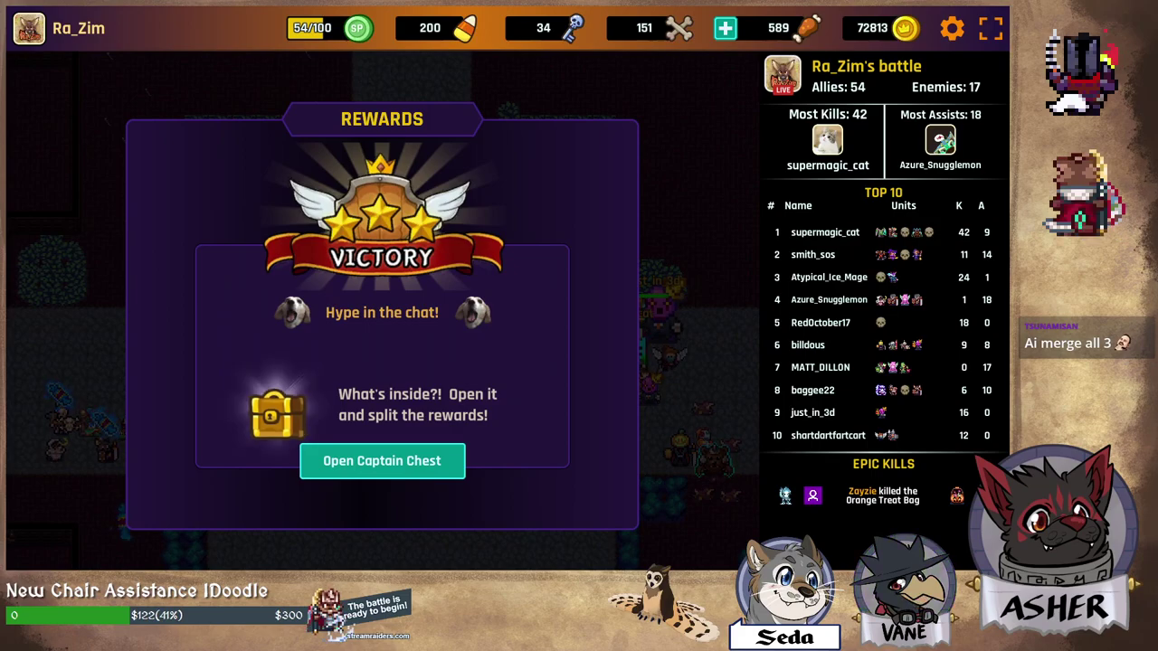
# Open the Captain Chest from the won Stream Raiders battle.
pyautogui.click(383, 462)
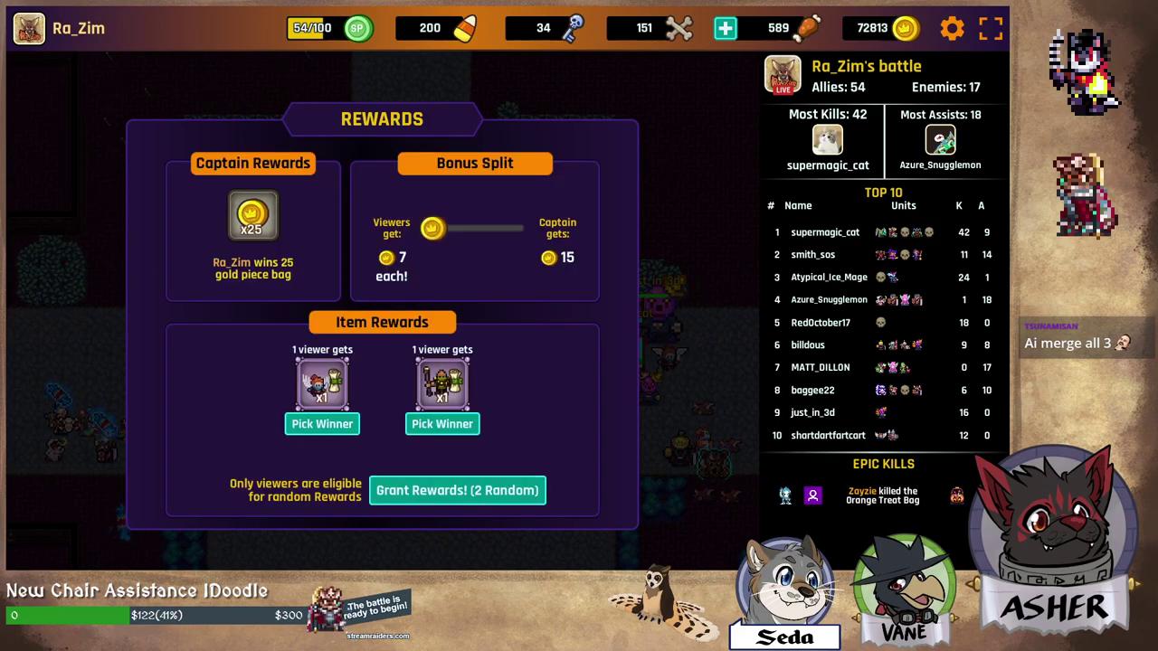
# Grant the two item rewards to random viewers and return to the campaign map.
pyautogui.click(458, 490)
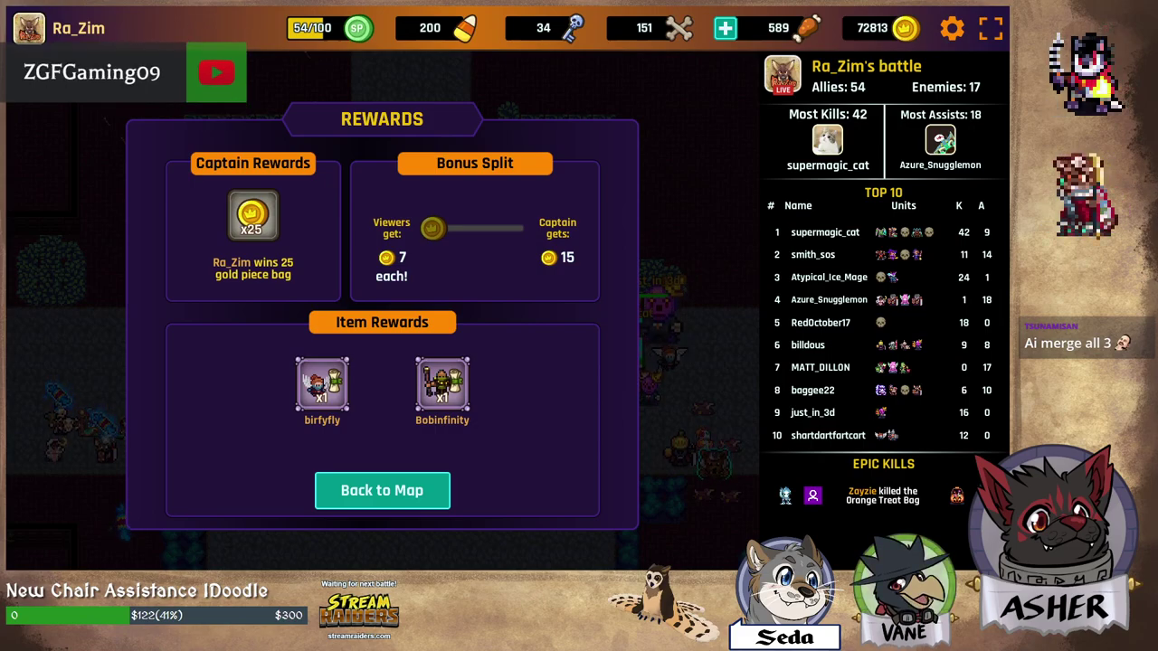
pyautogui.click(382, 491)
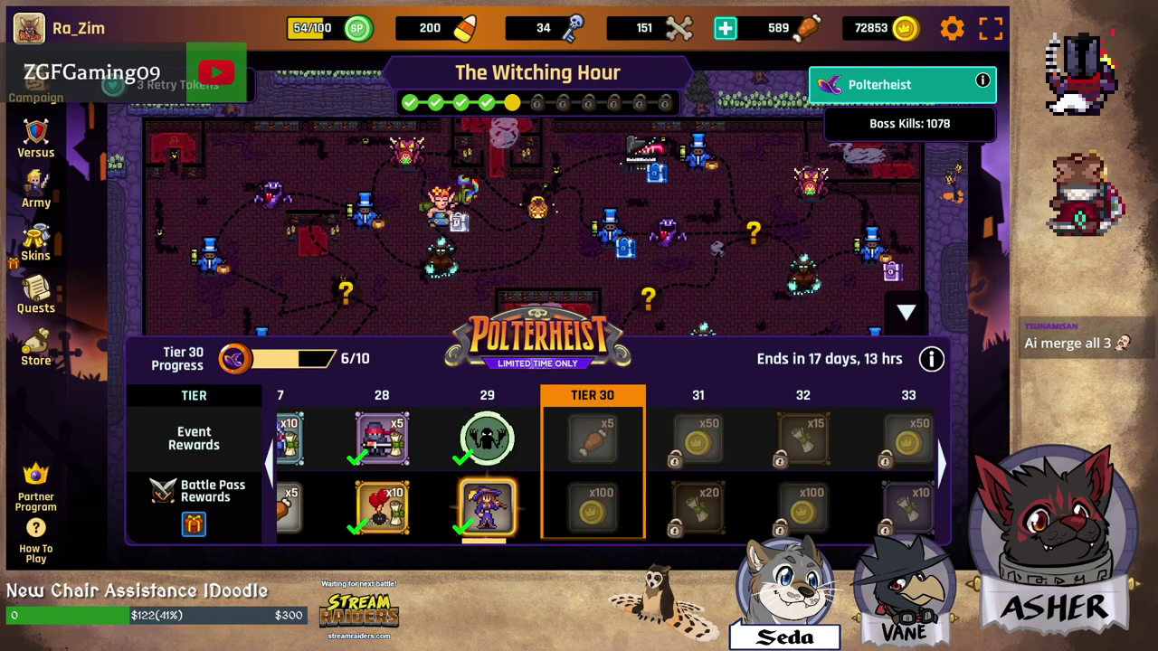
# Start a battle at the four-skull Special Boss node on The Witching Hour map.
pyautogui.click(906, 312)
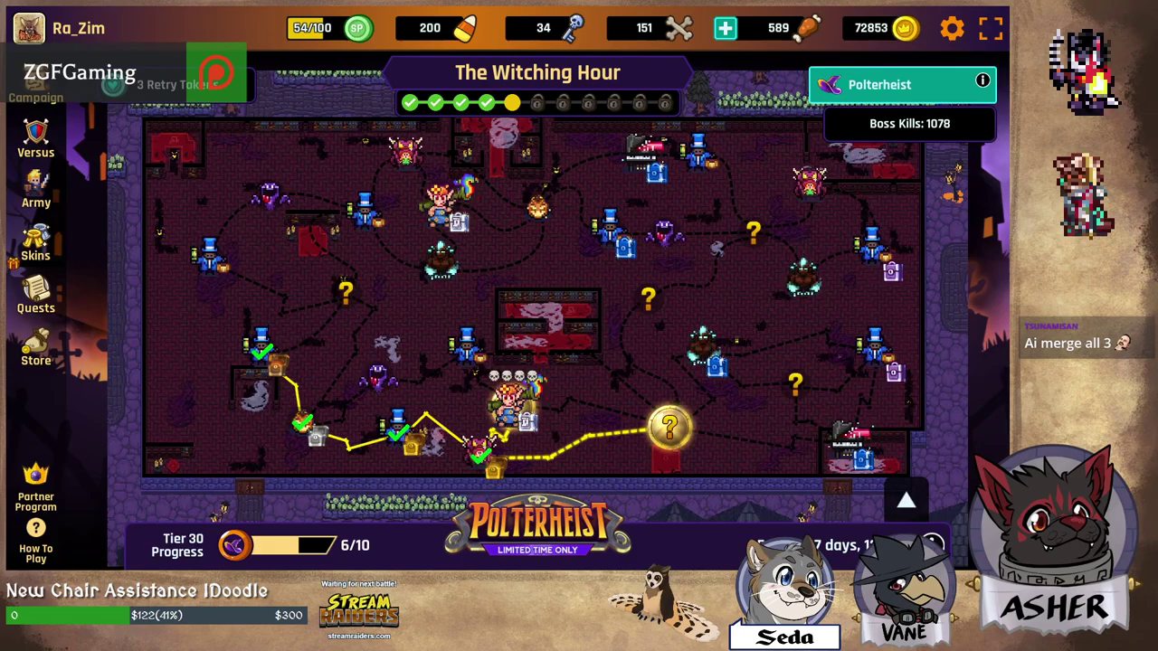
pyautogui.click(510, 406)
pyautogui.click(797, 120)
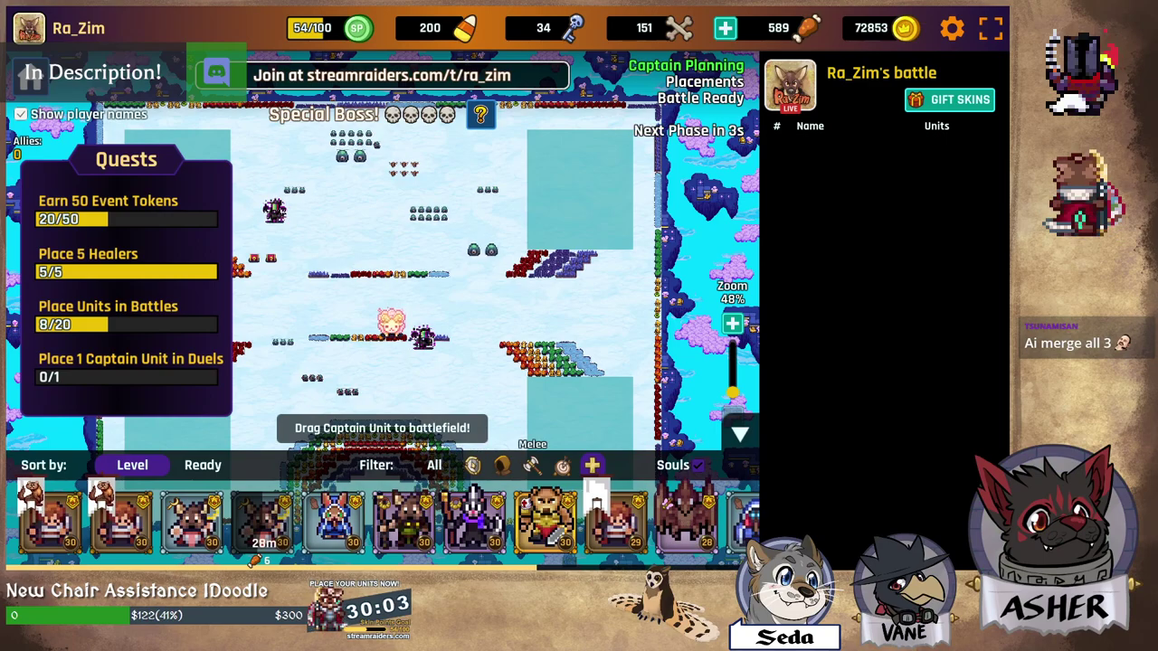
# Place a captain unit on the battlefield and mark a battle planning area over its left side.
pyautogui.click(532, 465)
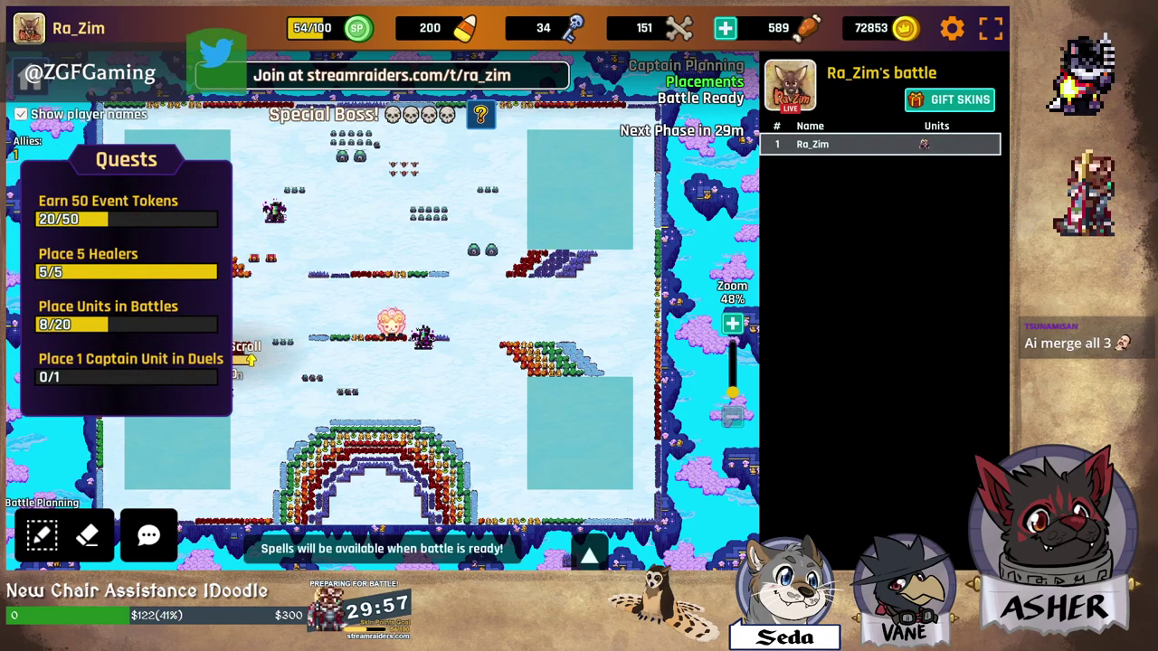
pyautogui.click(41, 535)
pyautogui.moveTo(124, 506); pyautogui.dragTo(288, 311)
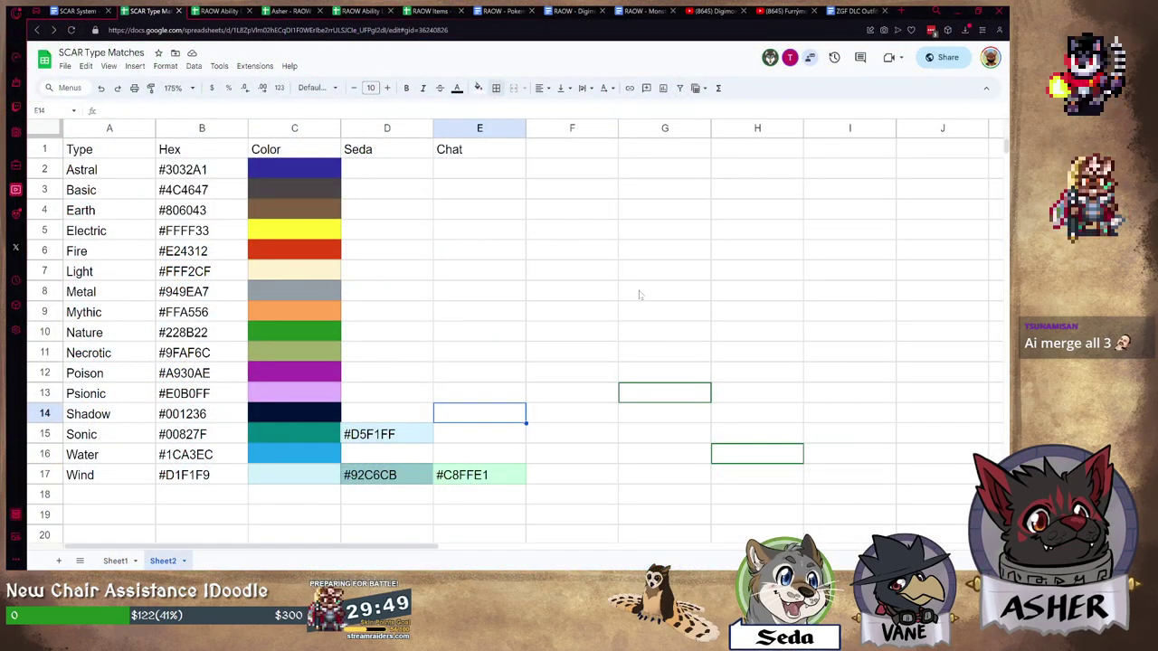
# Copy the Sonic suggestion #D5F1FF from D15 into the Sonic hex cell B15.
pyautogui.click(406, 439)
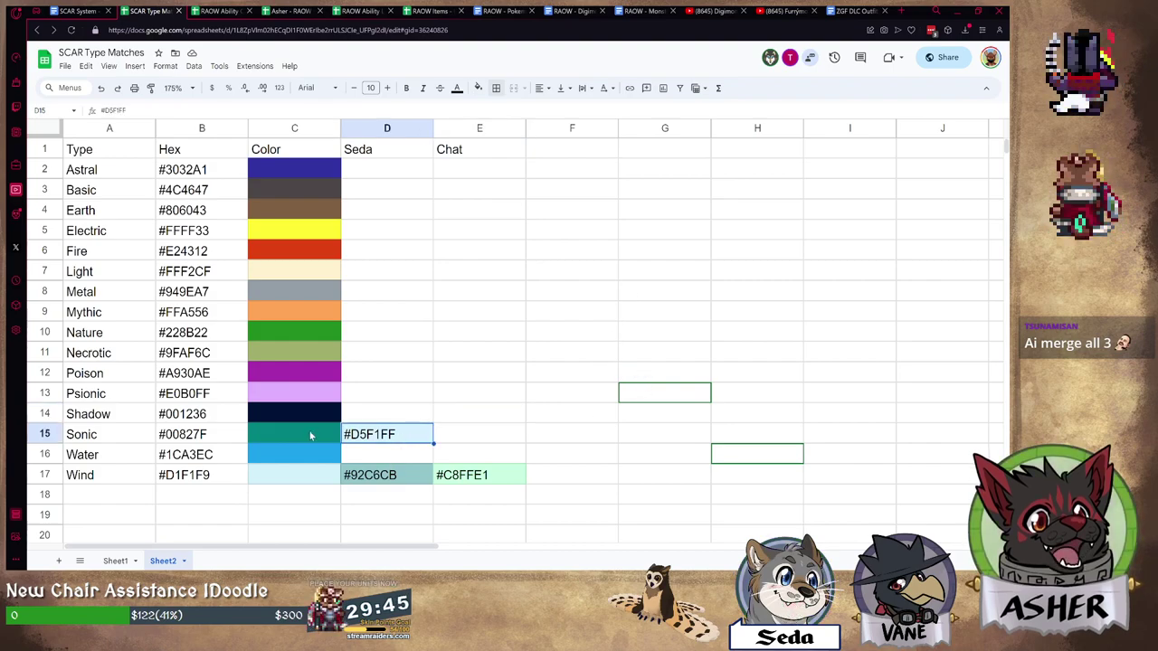
pyautogui.click(457, 477)
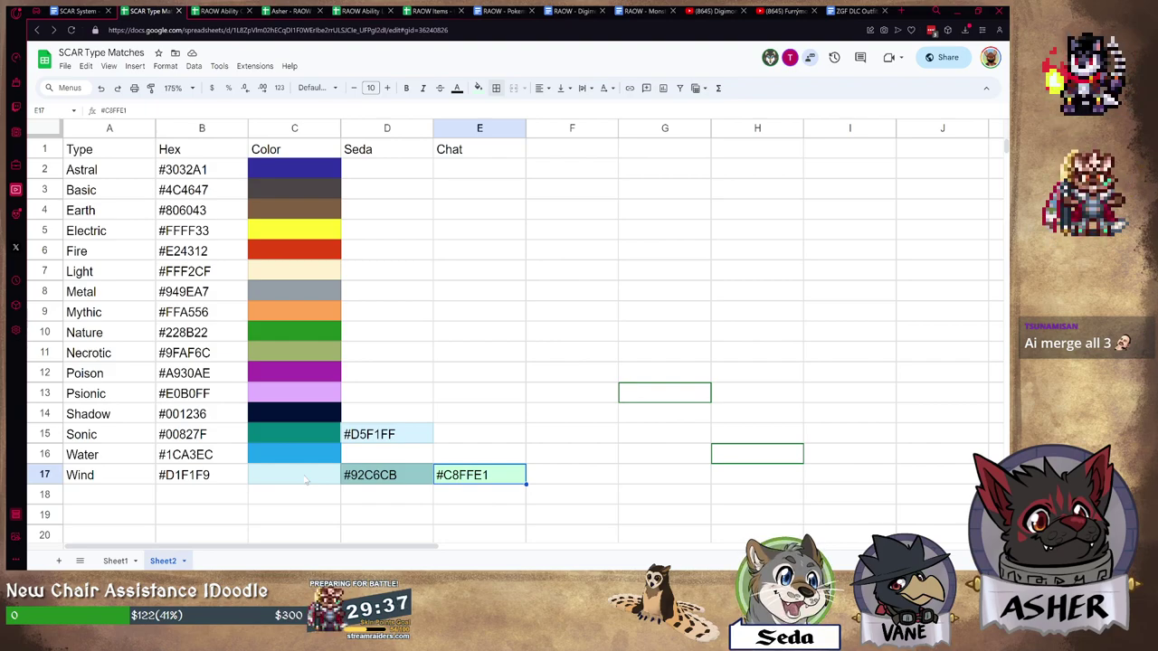
pyautogui.click(406, 436)
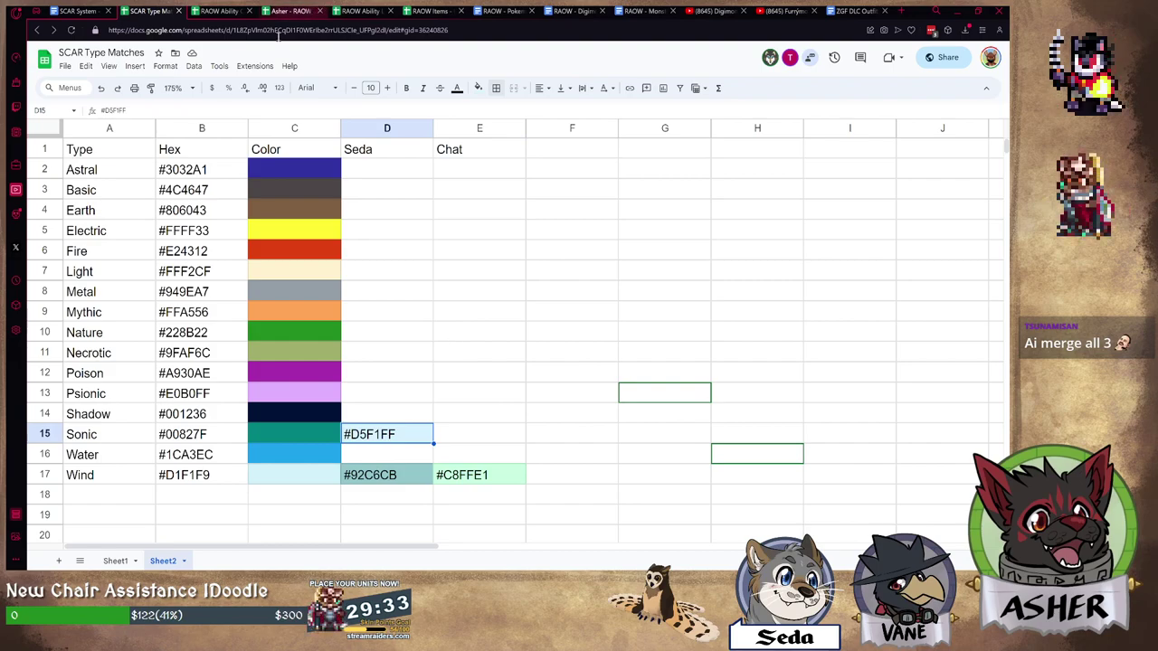
pyautogui.tripleClick(205, 110)
pyautogui.hotkey('ctrl', 'c')
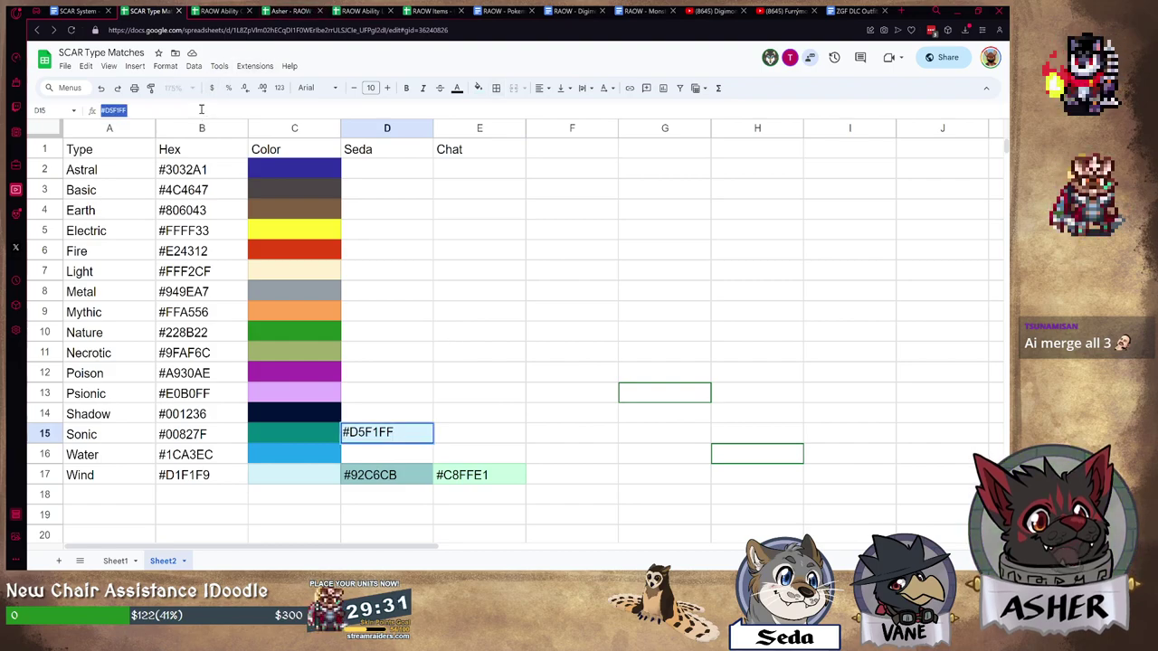
pyautogui.click(227, 434)
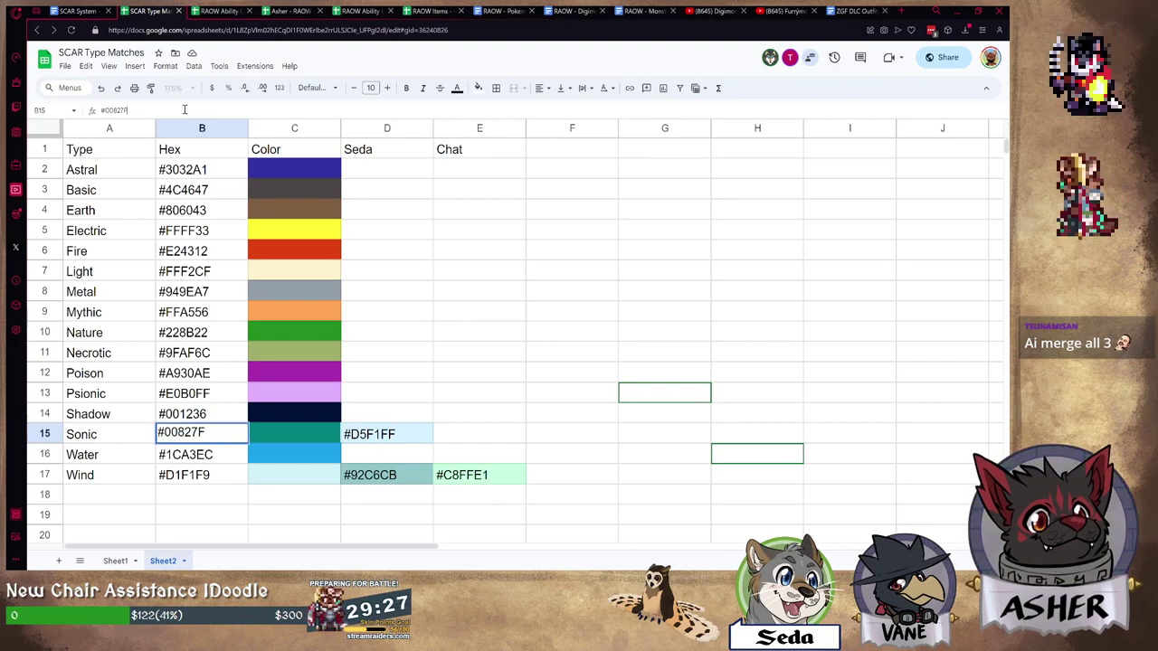
pyautogui.hotkey('ctrl', 'v')
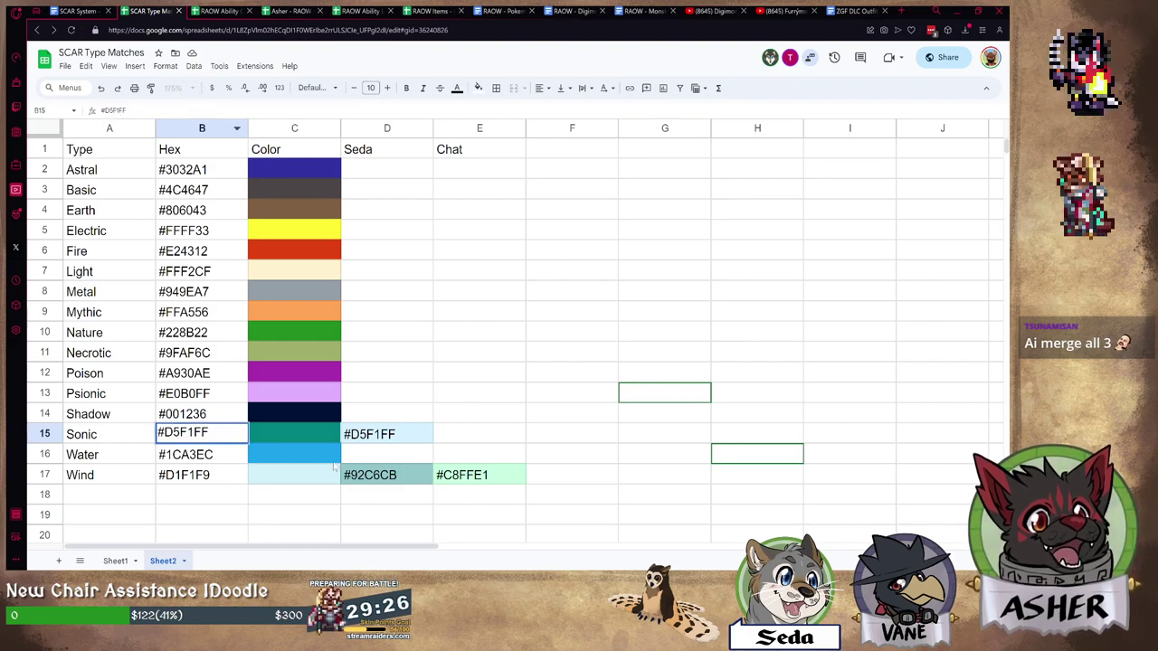
# Fill the Sonic color cell C15 with the custom color #D5F1FF.
pyautogui.click(293, 437)
pyautogui.click(478, 88)
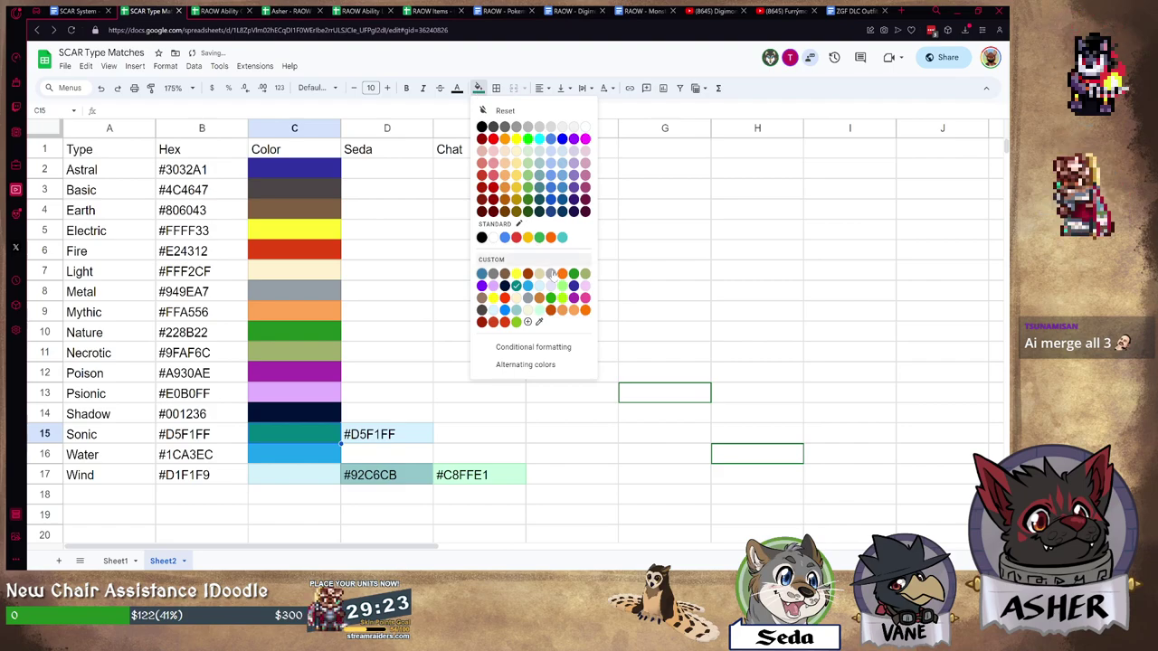
pyautogui.click(483, 328)
pyautogui.hotkey('ctrl', 'v')
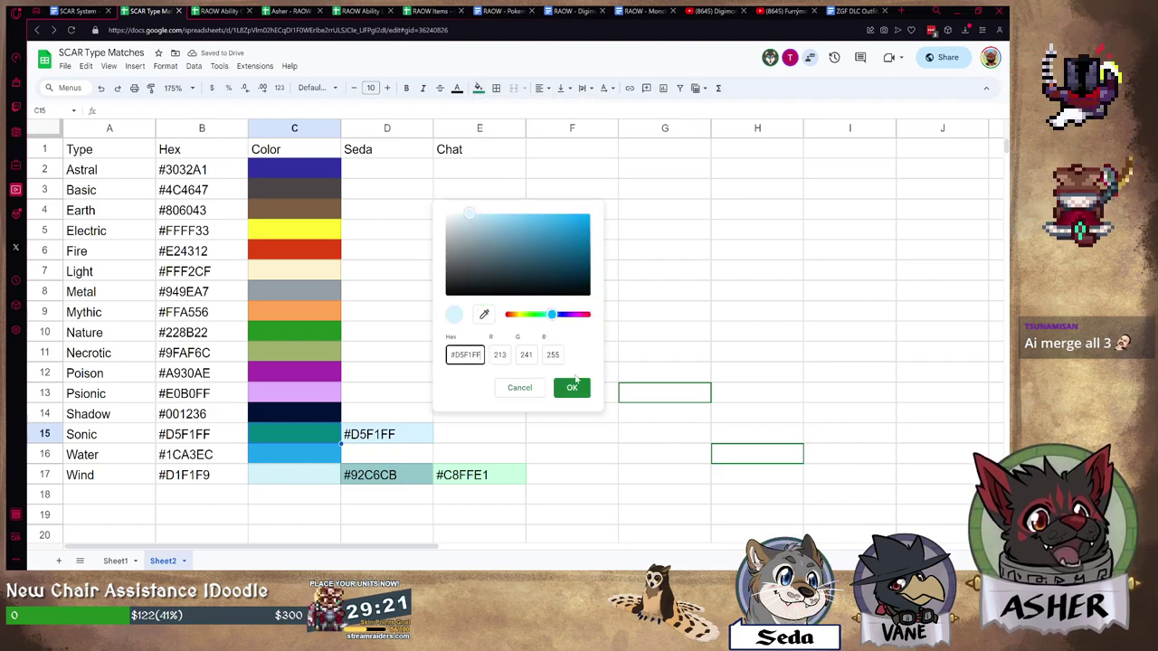
pyautogui.click(572, 387)
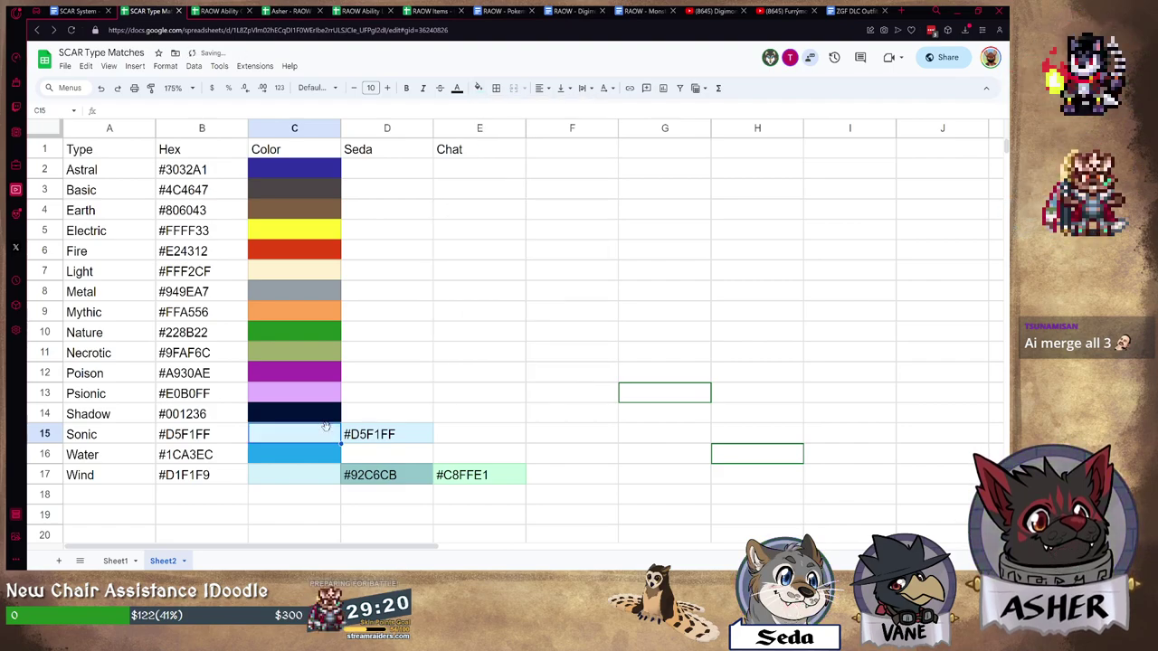
# Copy the Chat suggestion #C8FFE1 from E17 into the Wind hex cell B17.
pyautogui.click(461, 483)
pyautogui.tripleClick(181, 113)
pyautogui.hotkey('ctrl', 'c')
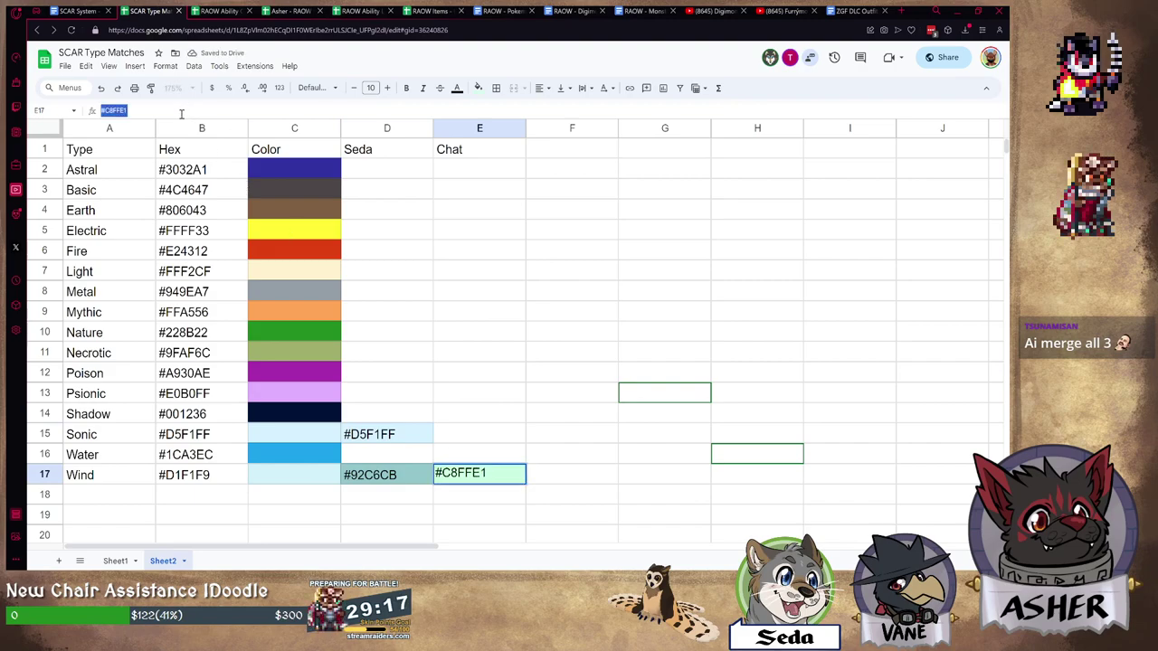
pyautogui.click(226, 477)
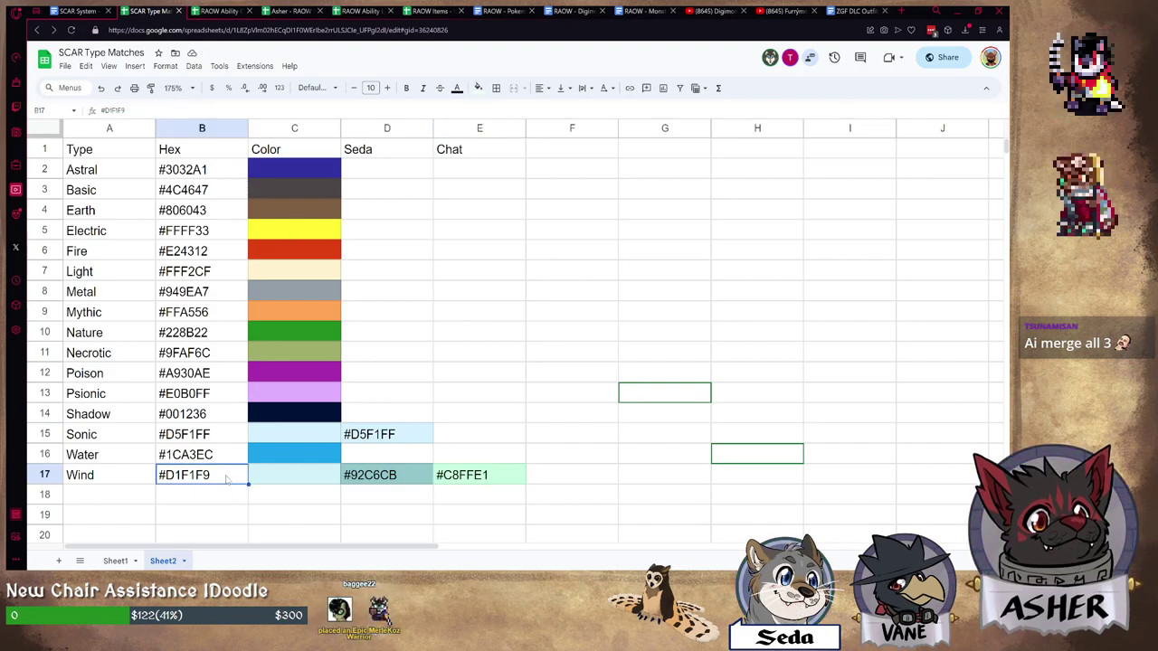
pyautogui.hotkey('ctrl', 'v')
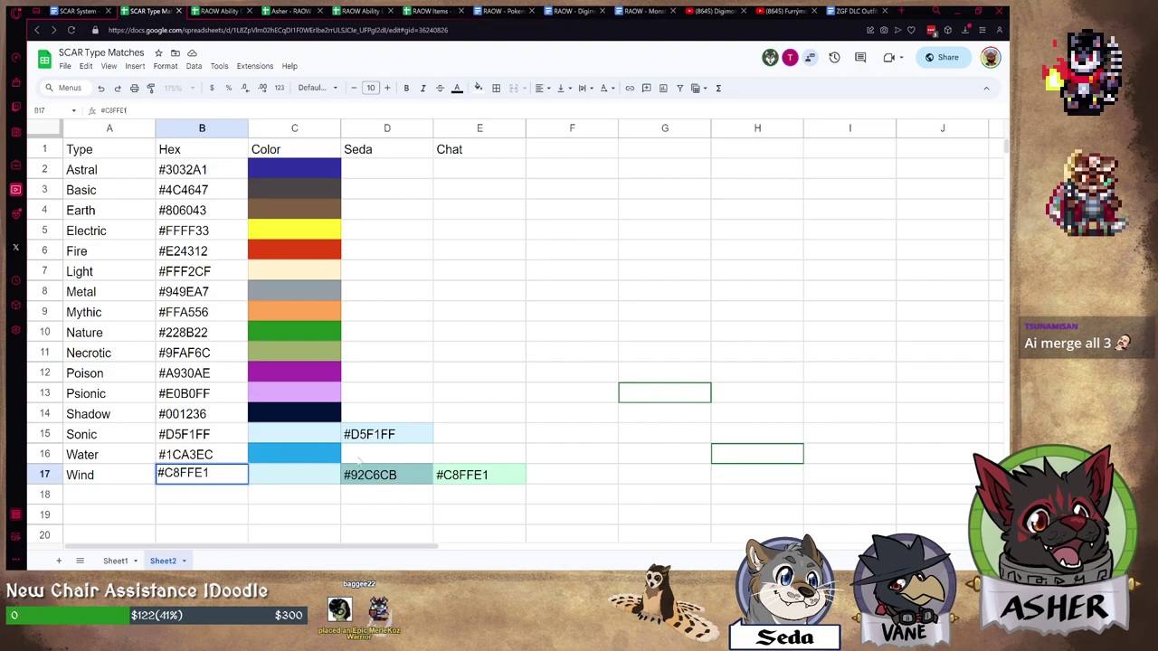
# Fill the Wind color cell C17 with the custom color #C8FFE1.
pyautogui.press('Right')
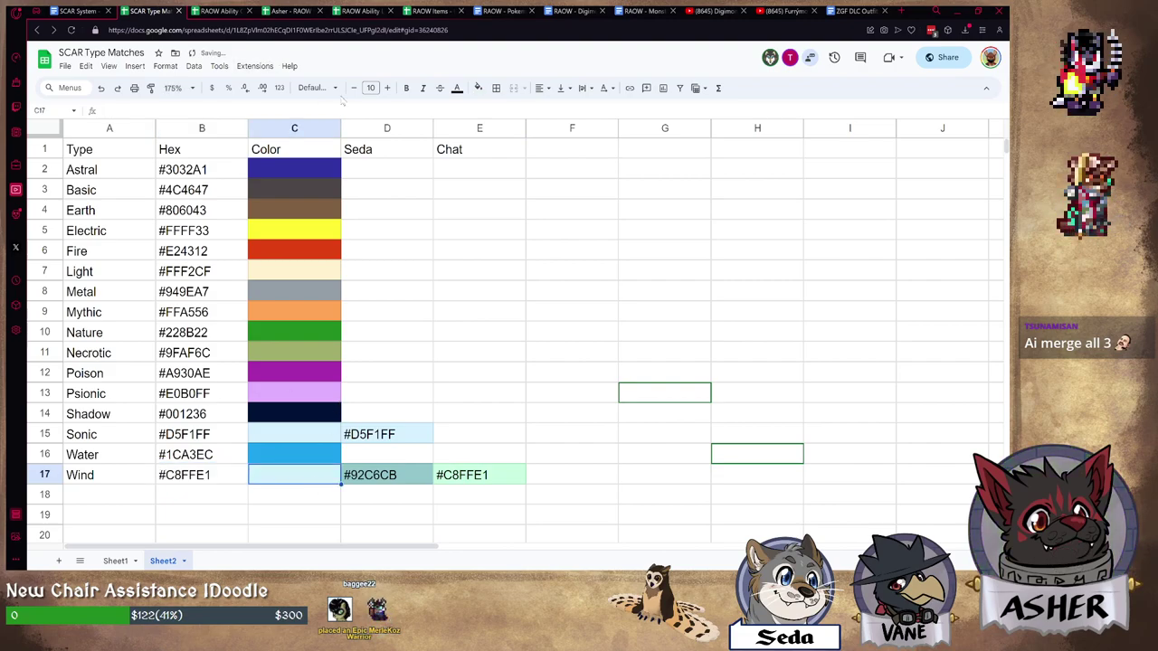
pyautogui.click(457, 88)
pyautogui.click(477, 88)
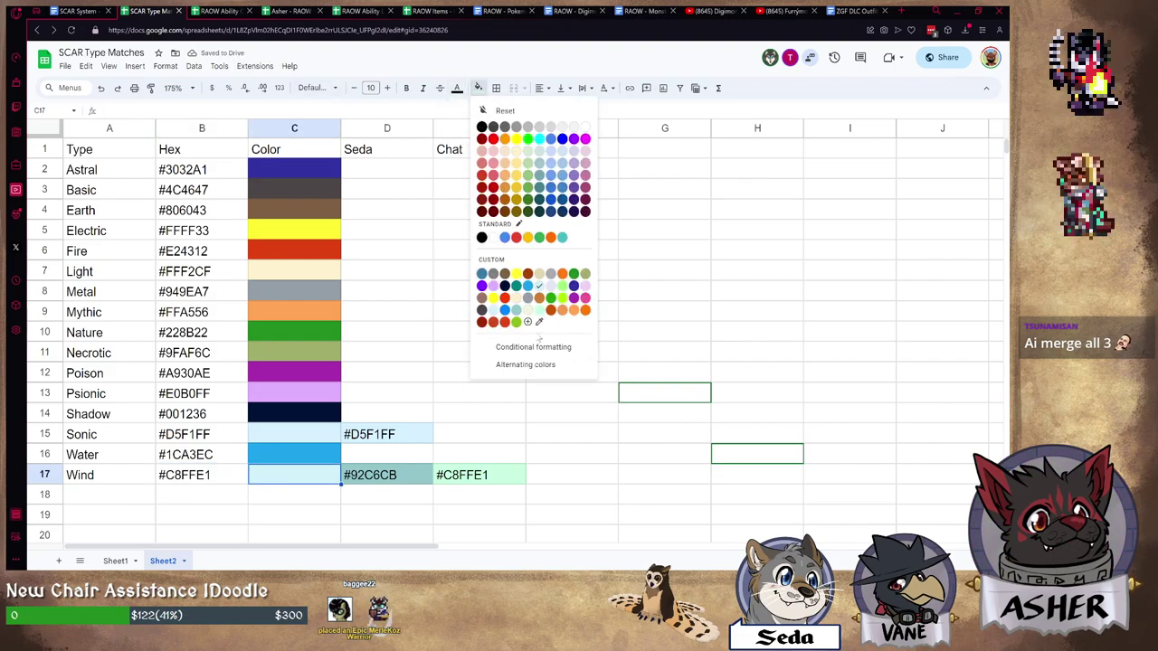
pyautogui.click(528, 321)
pyautogui.hotkey('ctrl', 'v')
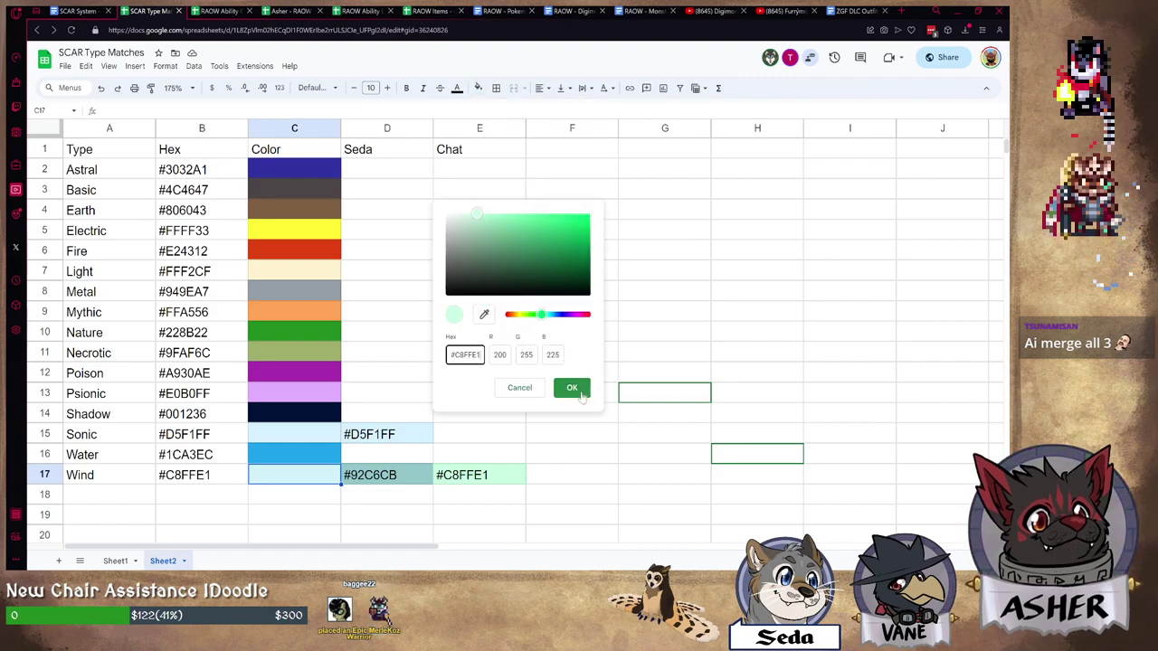
pyautogui.click(573, 391)
# Delete the suggestion values in D15:E17 and reset the fill color of those cells.
pyautogui.moveTo(388, 434); pyautogui.dragTo(479, 475)
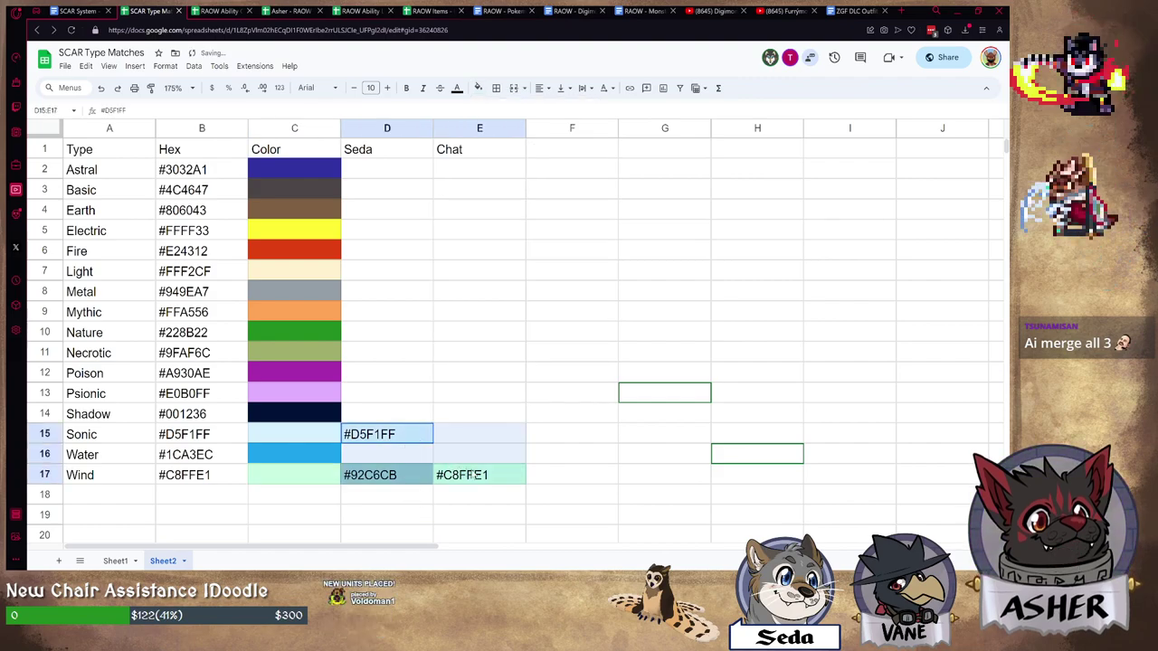
pyautogui.press('Delete')
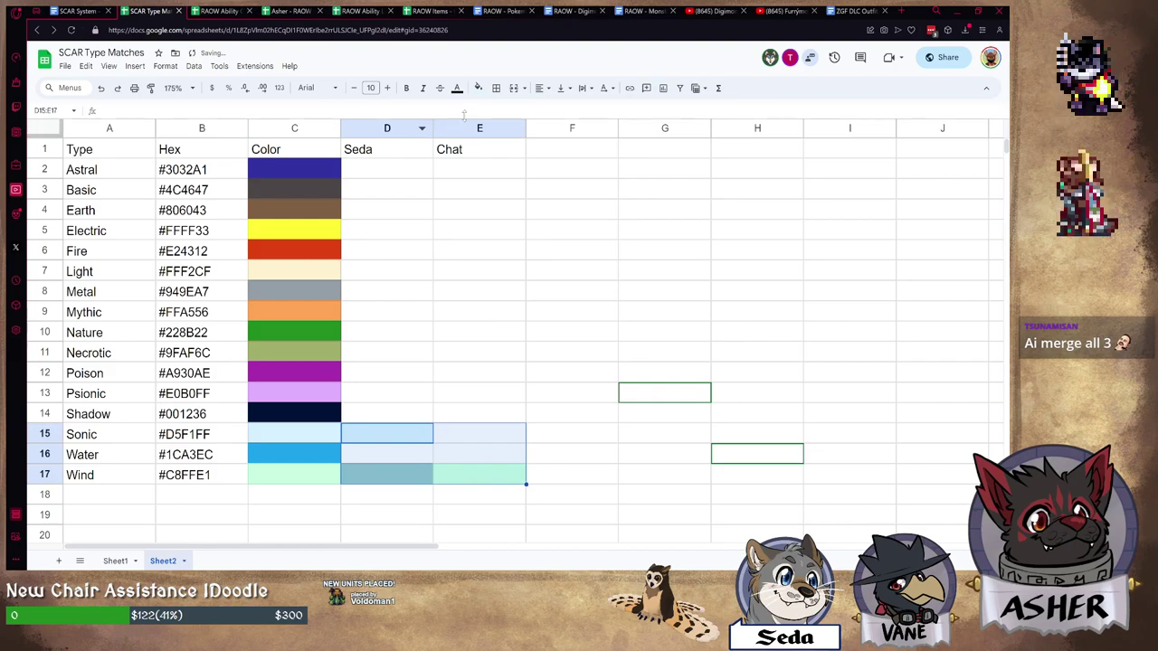
pyautogui.click(481, 91)
pyautogui.click(510, 110)
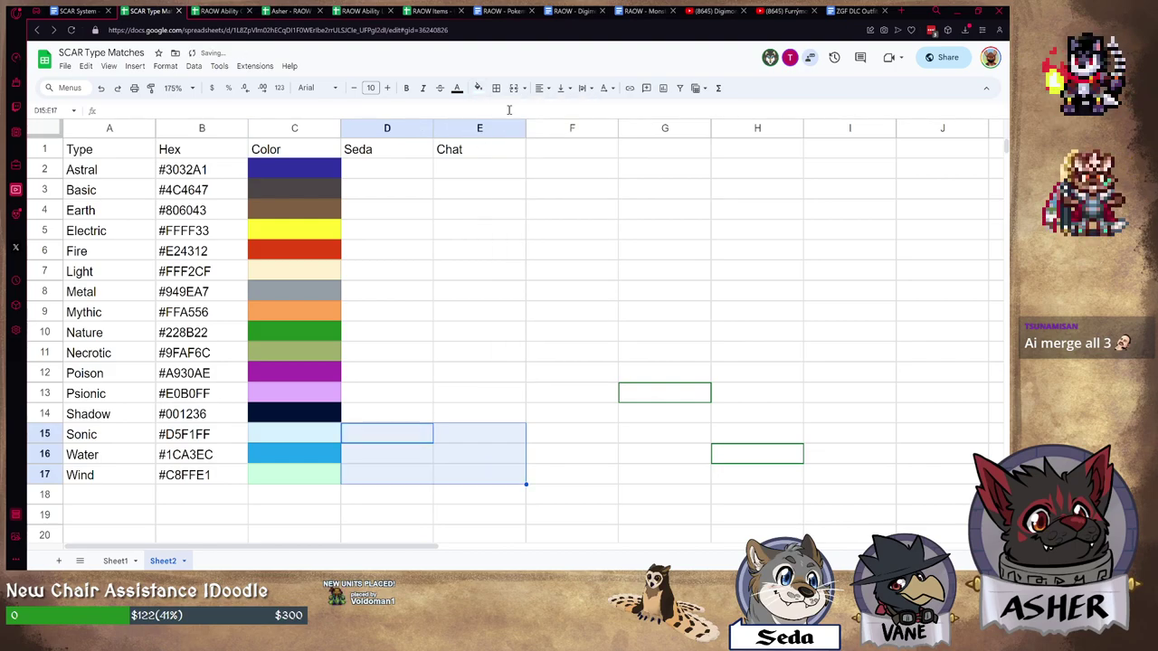
pyautogui.click(396, 216)
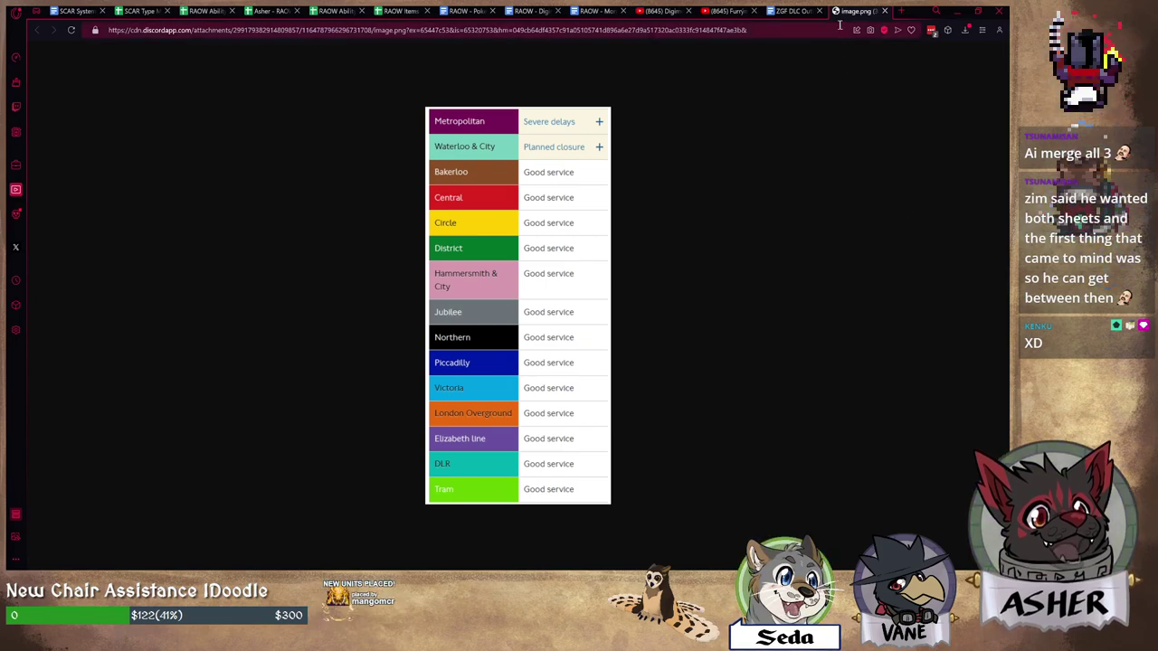
# Close the reference image of the London transport line colors.
pyautogui.click(888, 12)
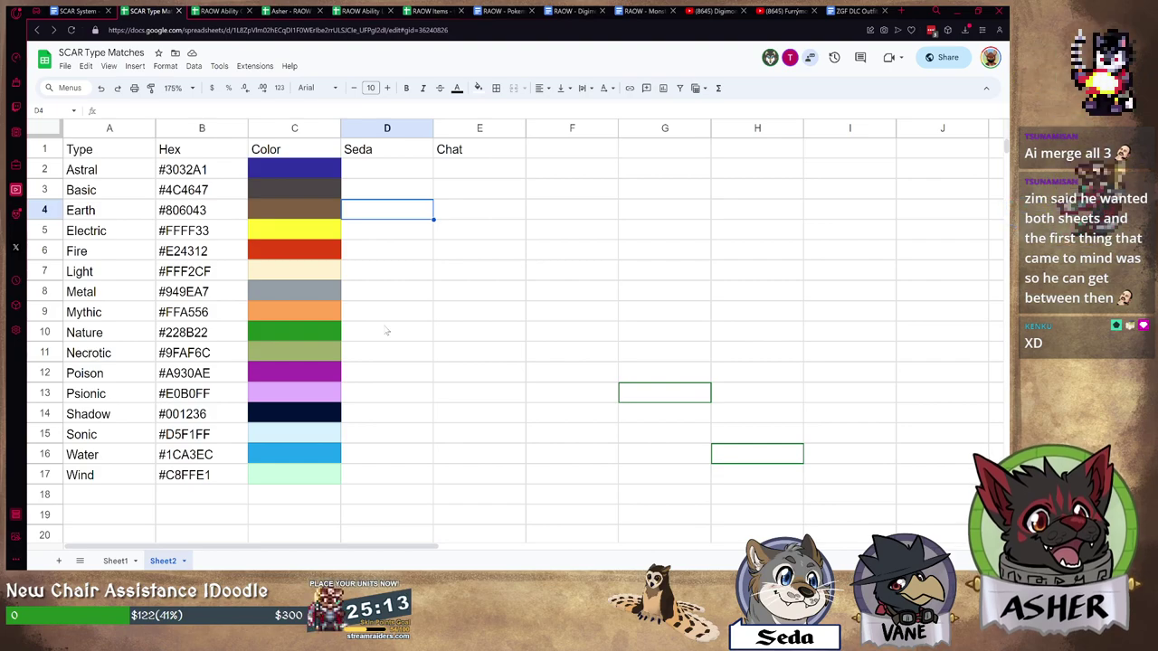
# Try to remove the green outline at G13 by clearing all borders of the range F10:H14.
pyautogui.click(661, 395)
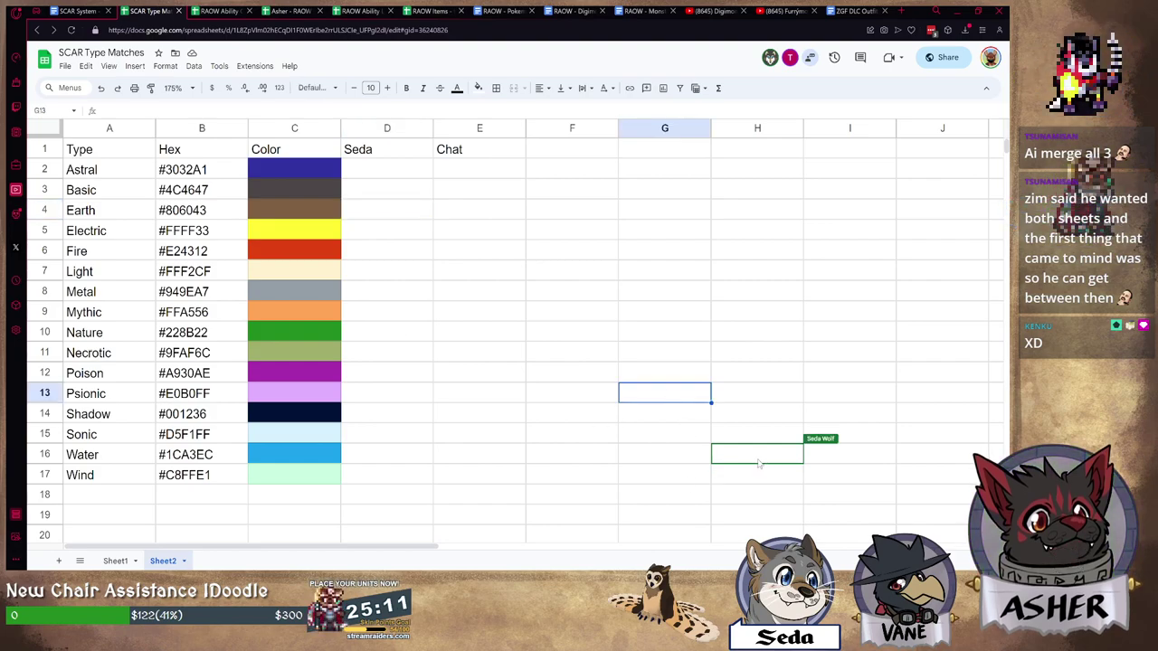
pyautogui.click(642, 359)
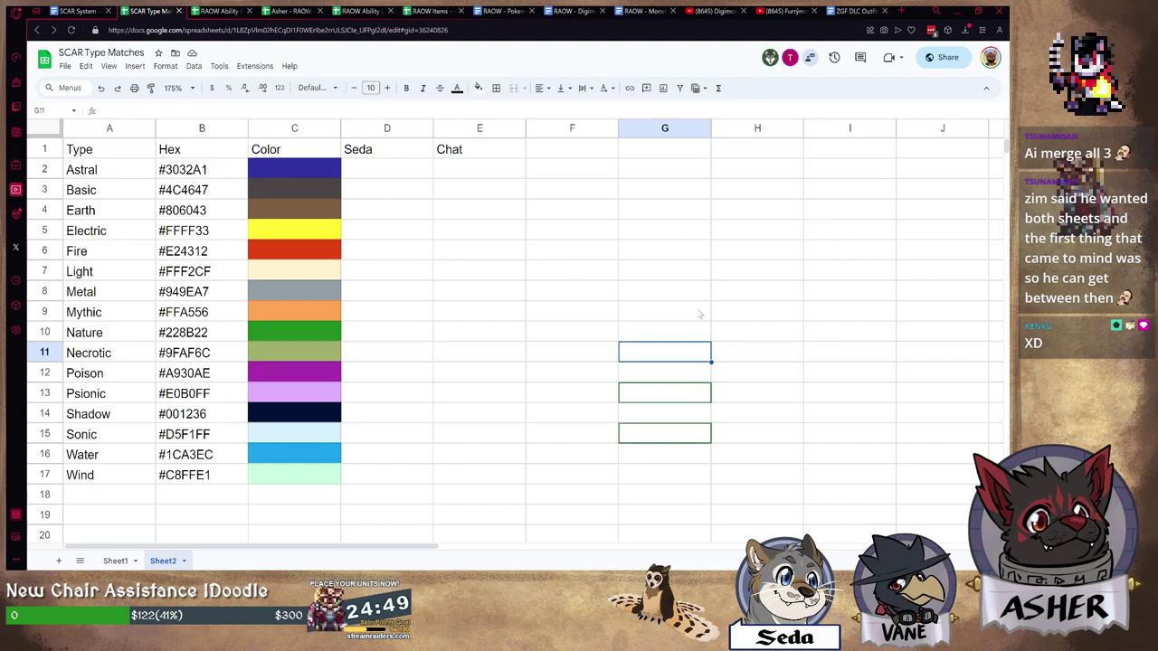
pyautogui.click(675, 392)
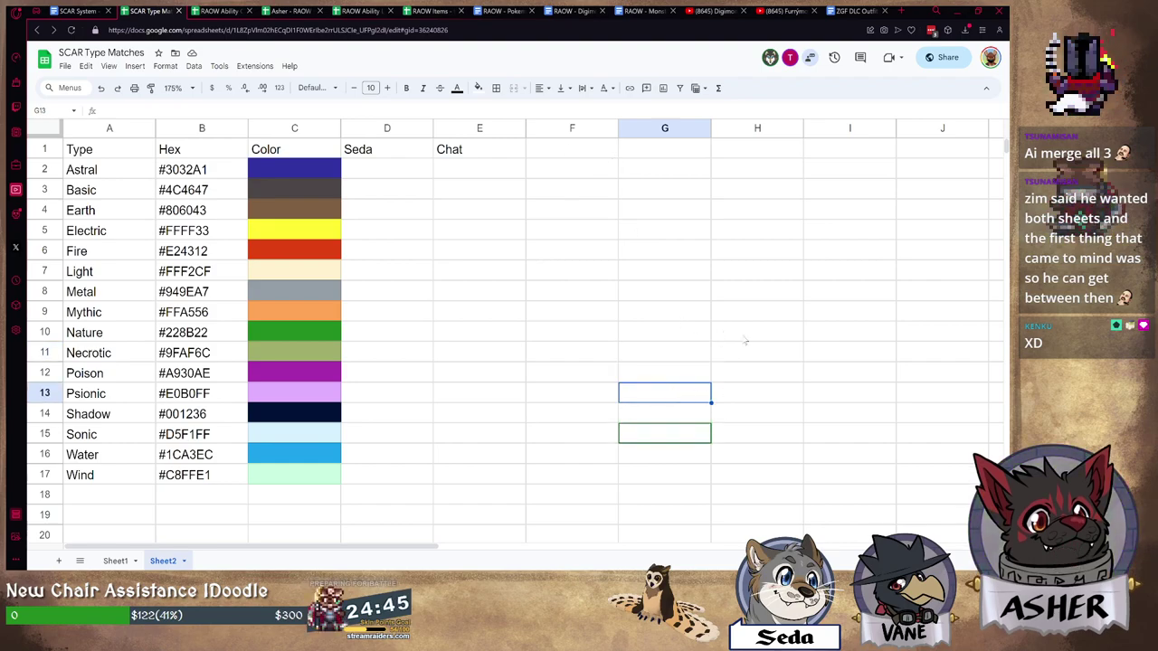
pyautogui.moveTo(746, 334); pyautogui.dragTo(600, 407)
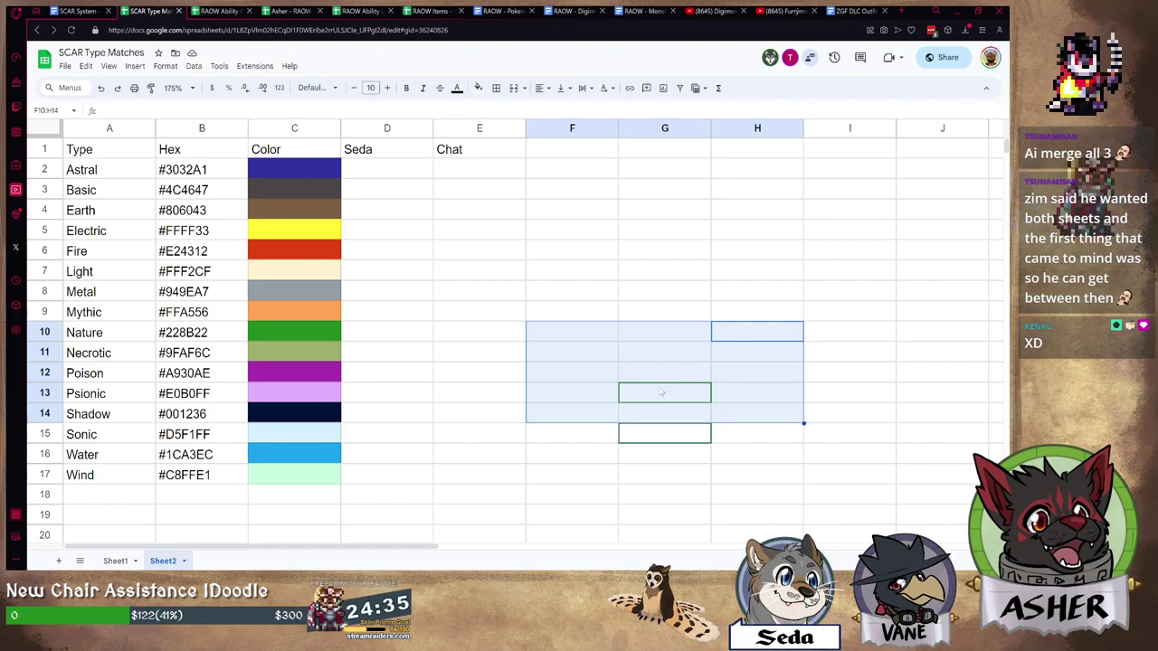
pyautogui.click(496, 87)
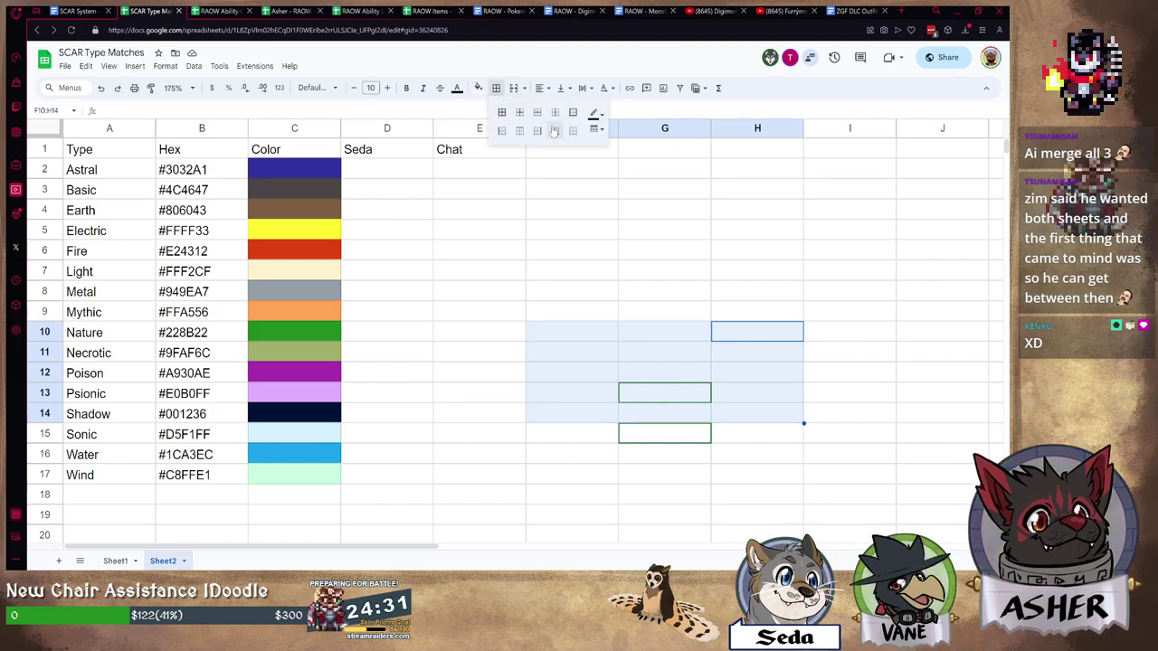
pyautogui.click(572, 131)
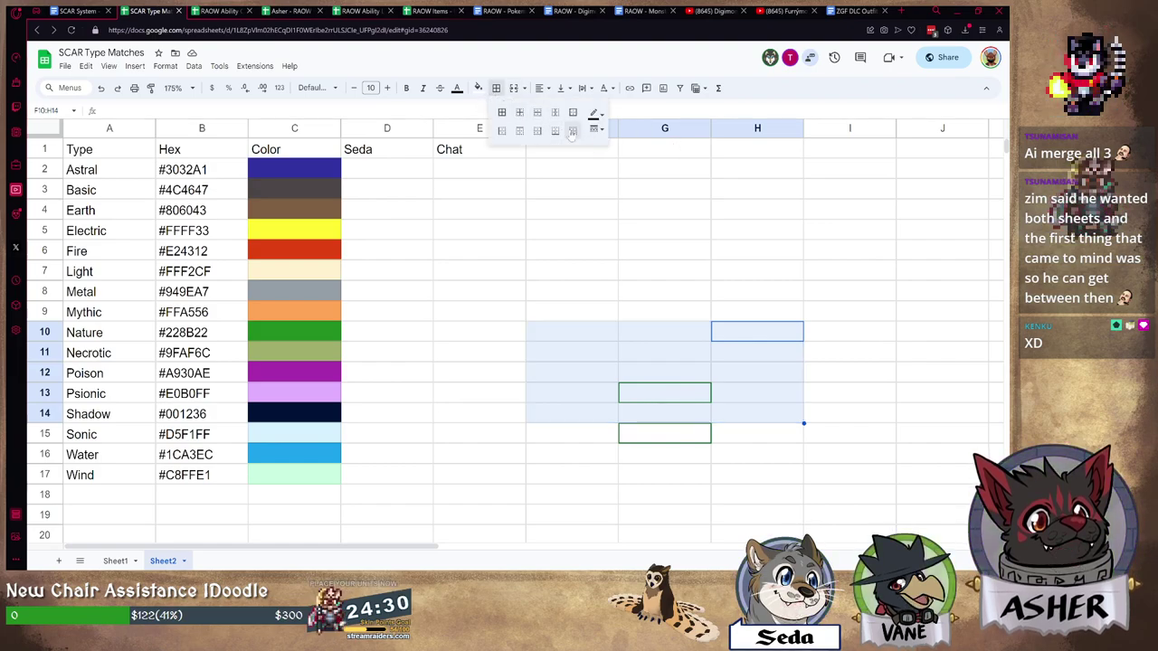
pyautogui.click(582, 345)
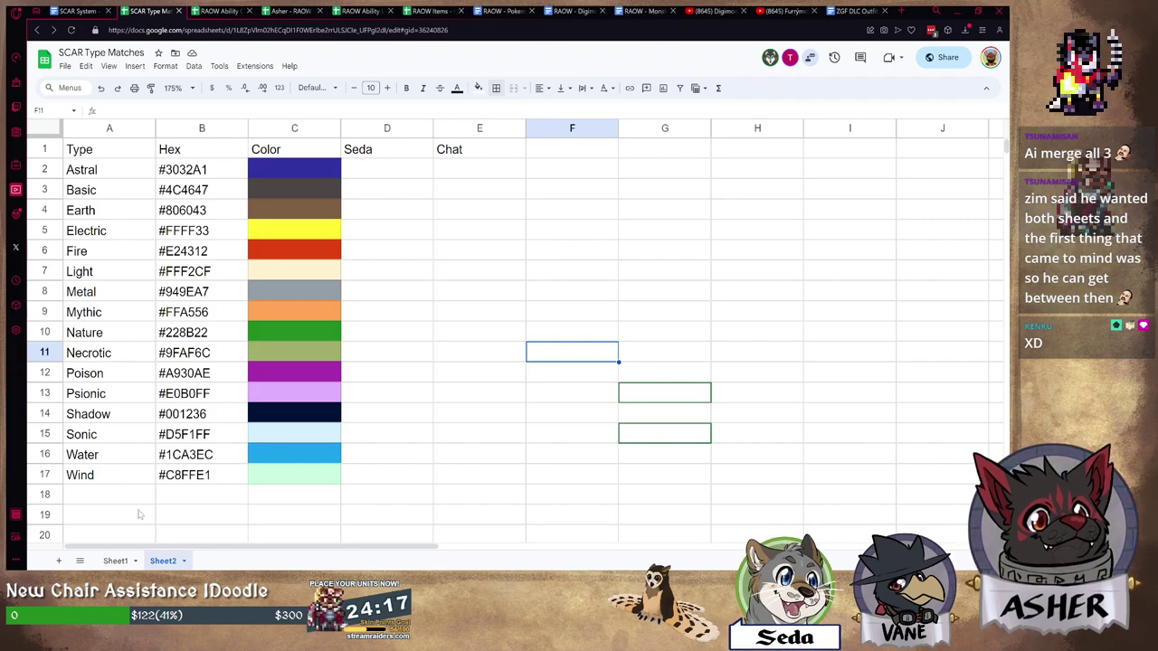
# Check the contents of Sheet1 and return to the type color table on Sheet2.
pyautogui.click(110, 561)
pyautogui.click(163, 561)
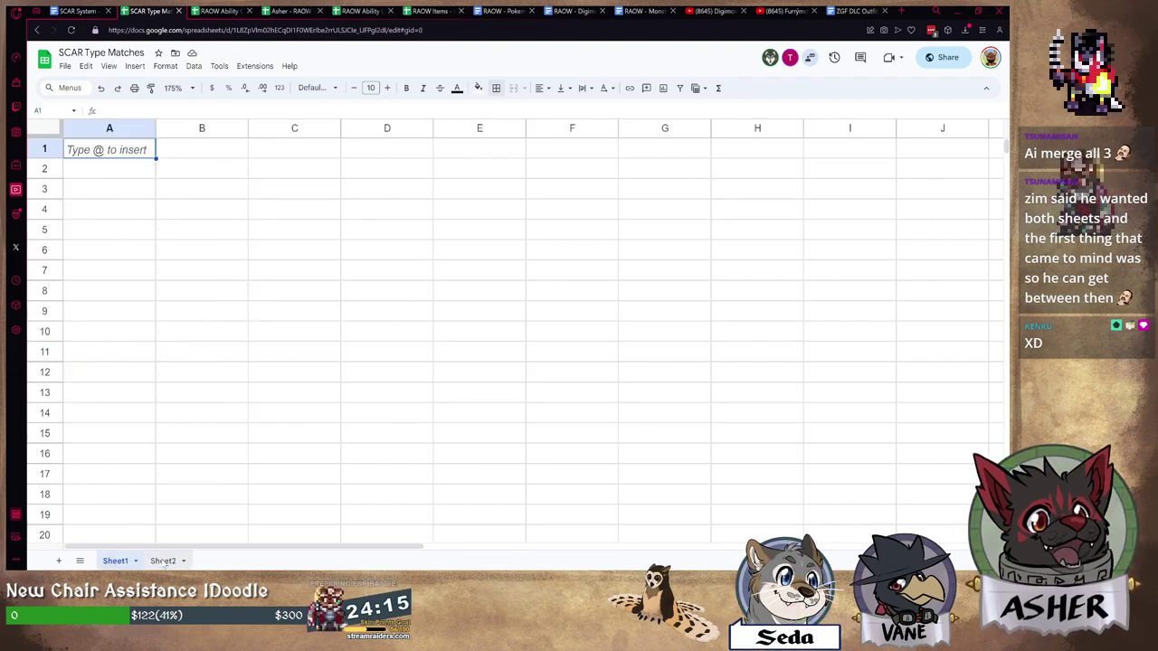
pyautogui.click(418, 343)
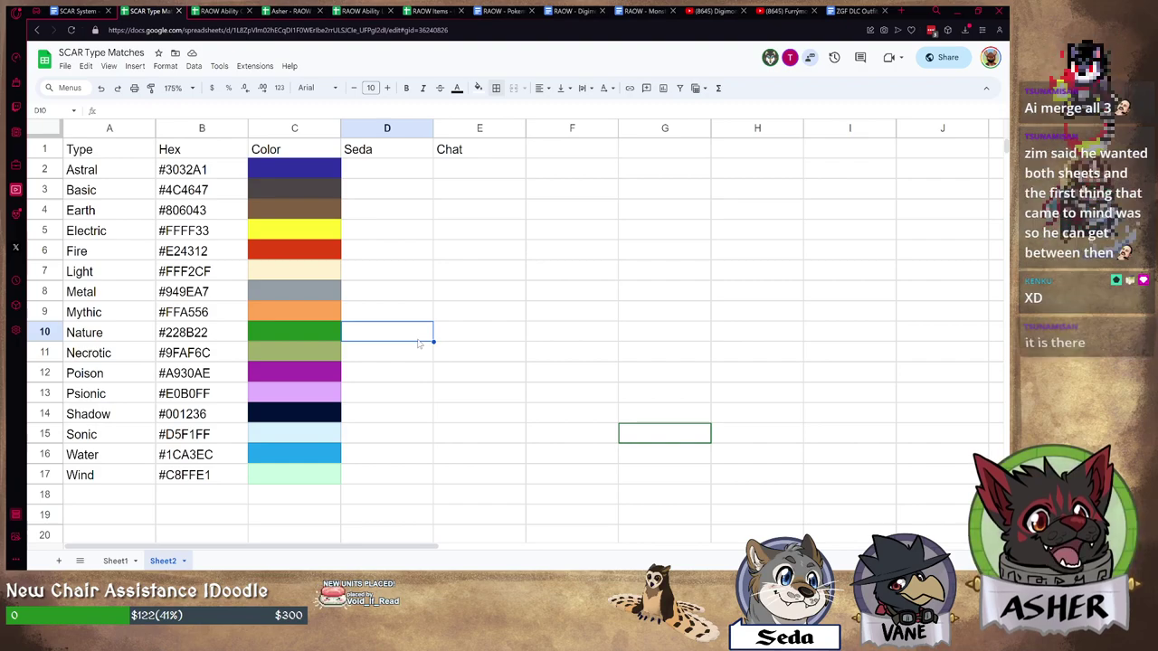
# Rename the header in D1 to "Hex" and the header in E1 to "Text Color".
pyautogui.click(402, 156)
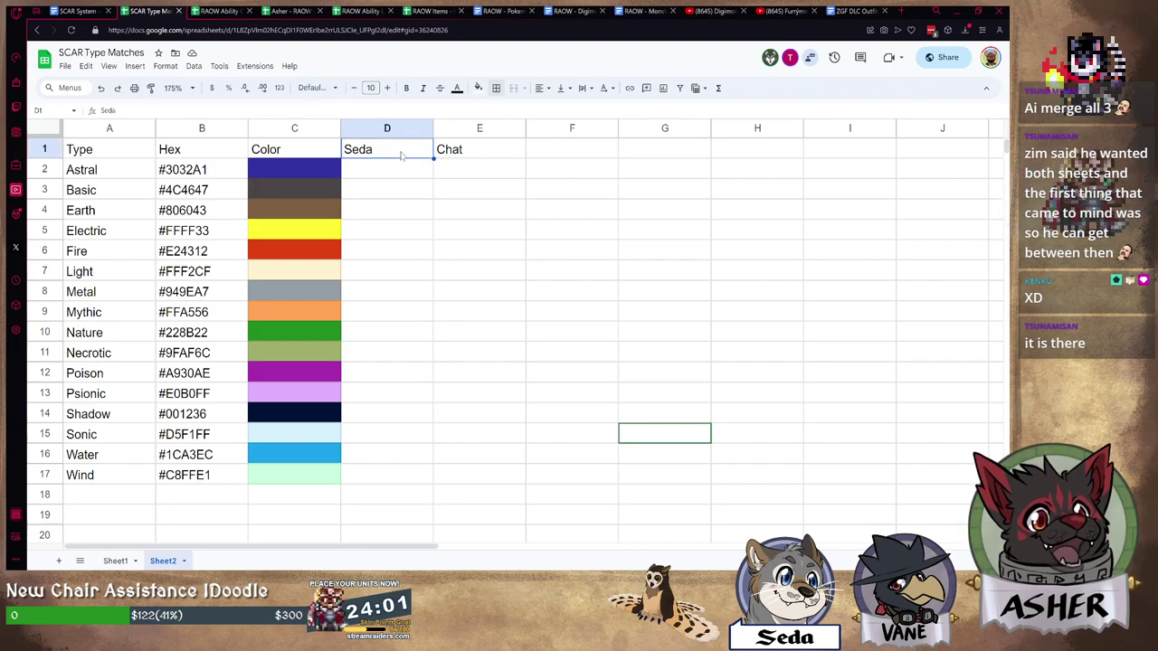
pyautogui.write('Hex')
pyautogui.press('Tab')
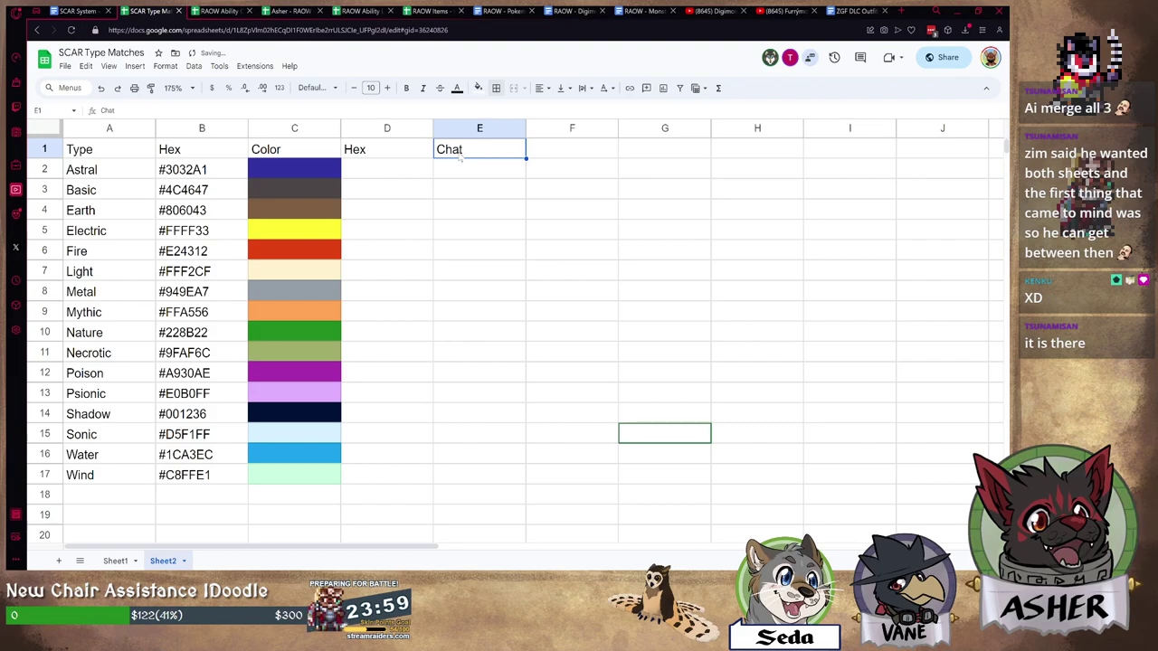
pyautogui.write('Text Co')
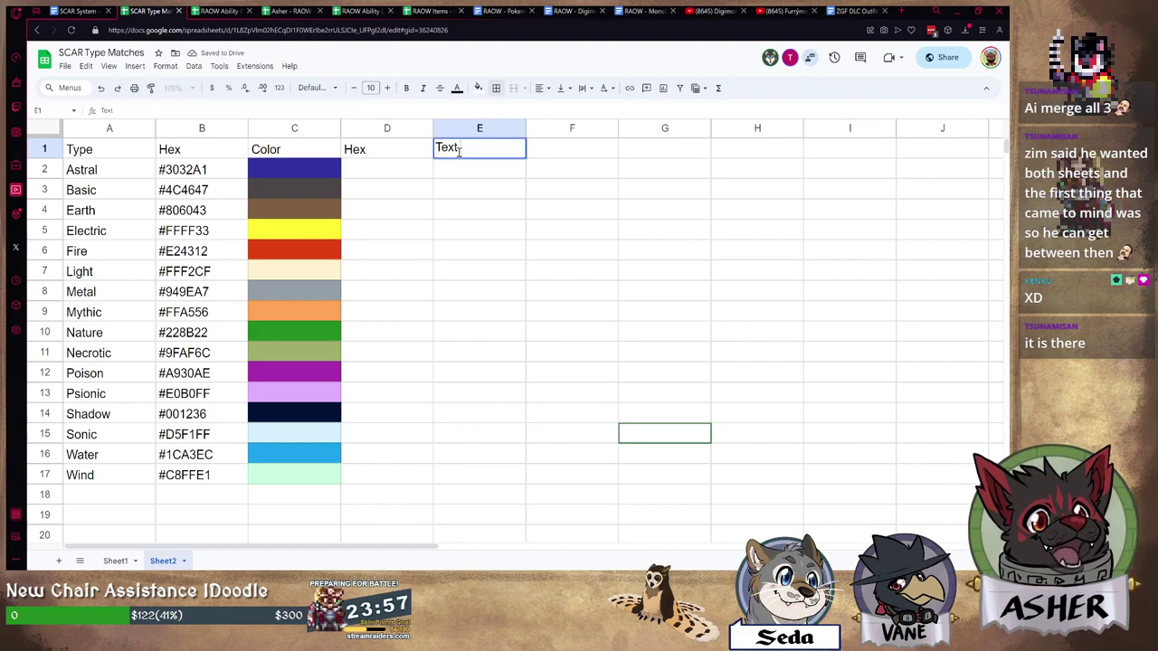
pyautogui.write('lor')
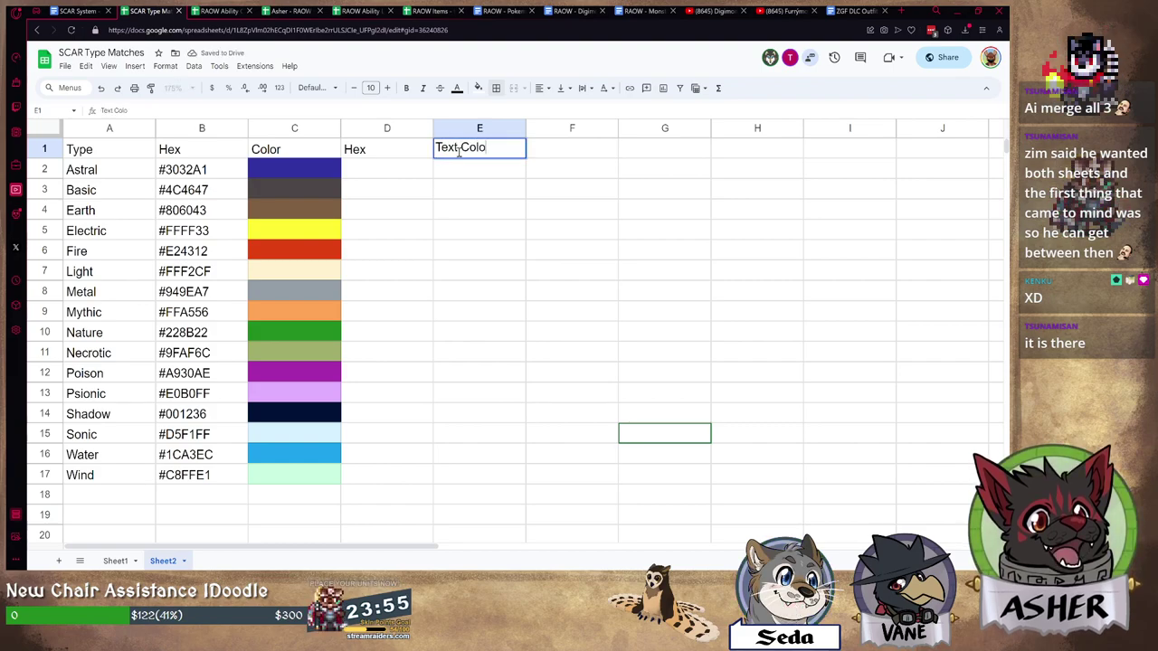
pyautogui.click(486, 235)
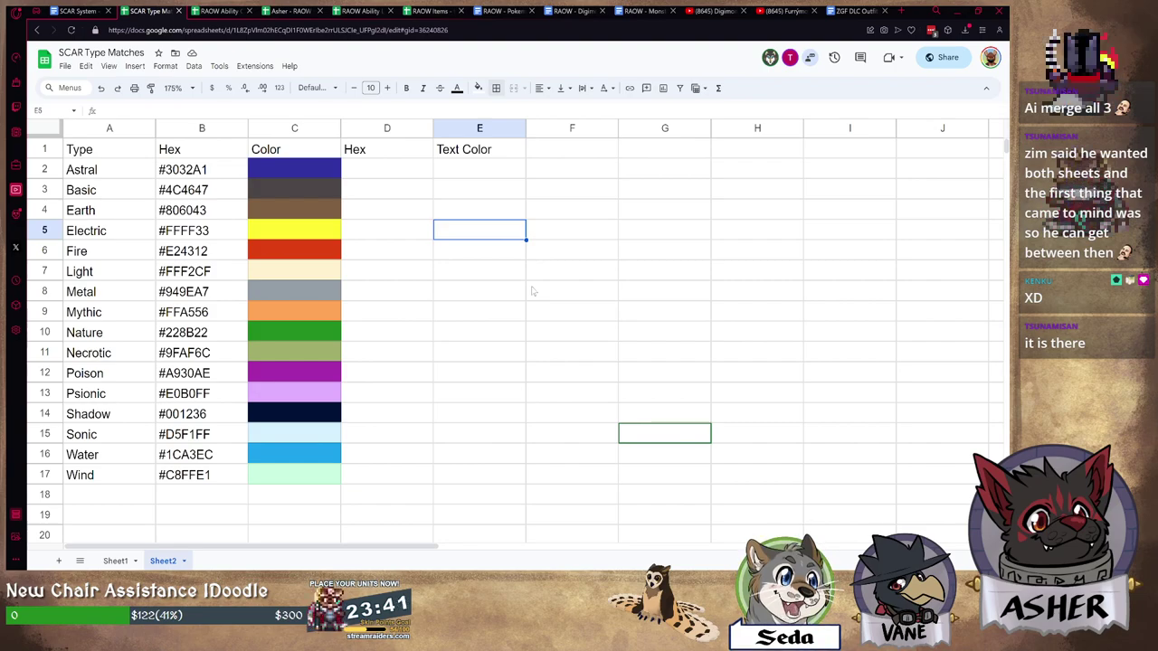
# Rename the Color header in C1 to "BG Color".
pyautogui.click(287, 147)
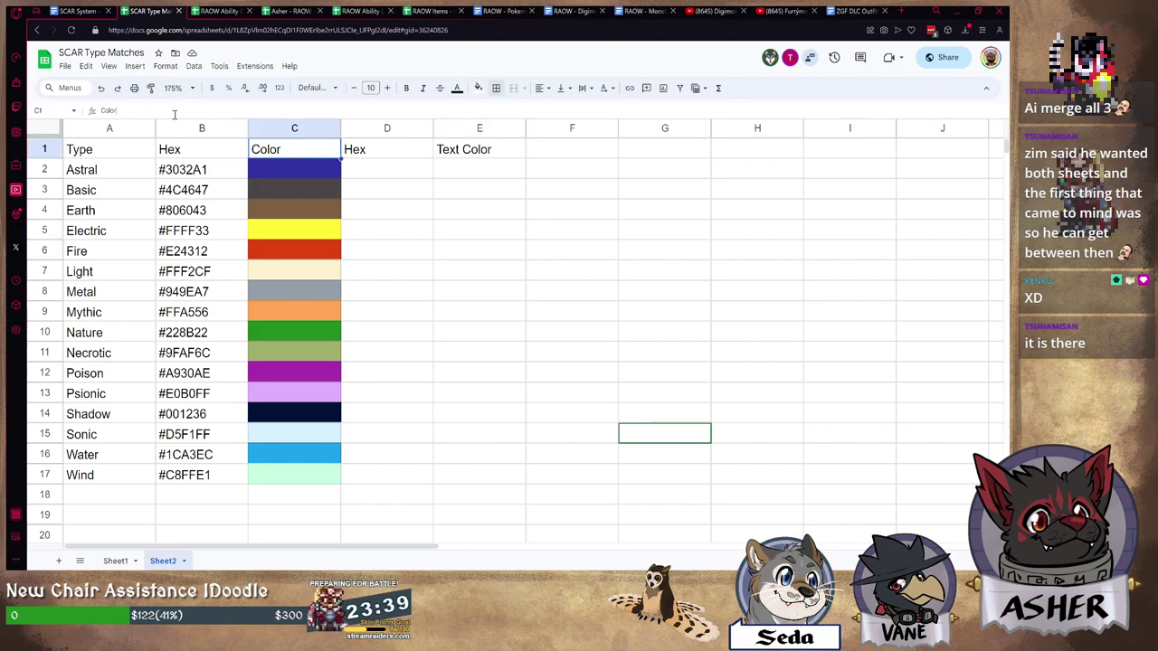
pyautogui.click(175, 115)
pyautogui.write('Backgrou')
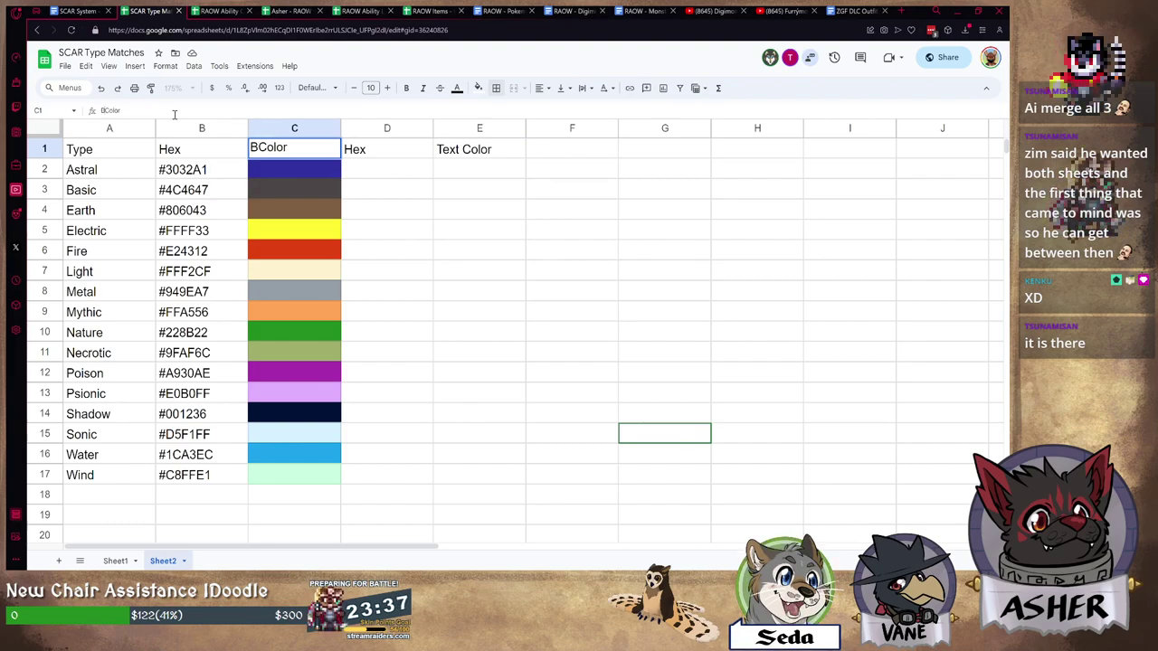
pyautogui.write('nd')
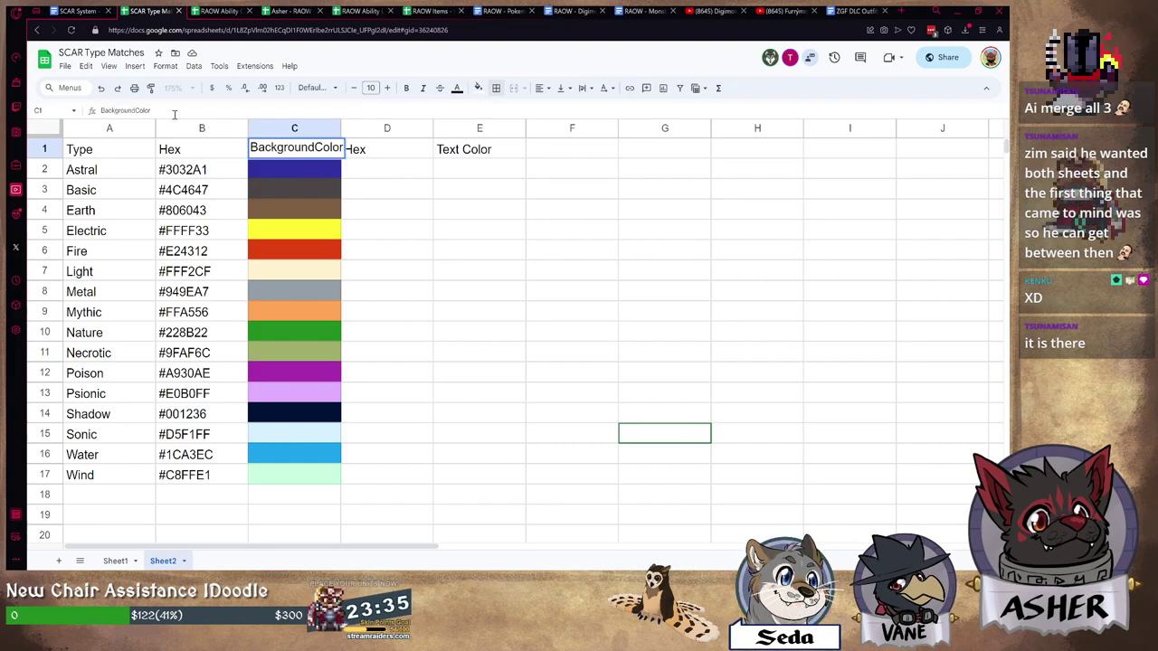
pyautogui.press('BackSpace')
pyautogui.press('BackSpace')
pyautogui.press('BackSpace')
pyautogui.press('BackSpace')
pyautogui.press('BackSpace')
pyautogui.press('BackSpace')
pyautogui.press('BackSpace')
pyautogui.press('BackSpace')
pyautogui.press('BackSpace')
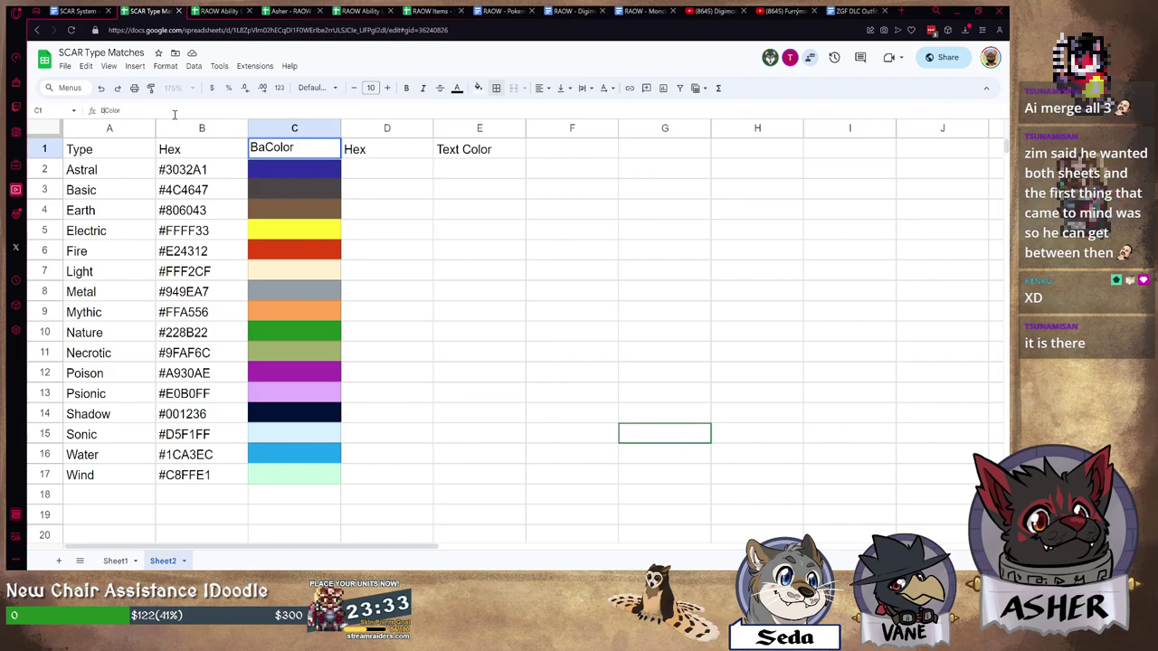
pyautogui.write('G')
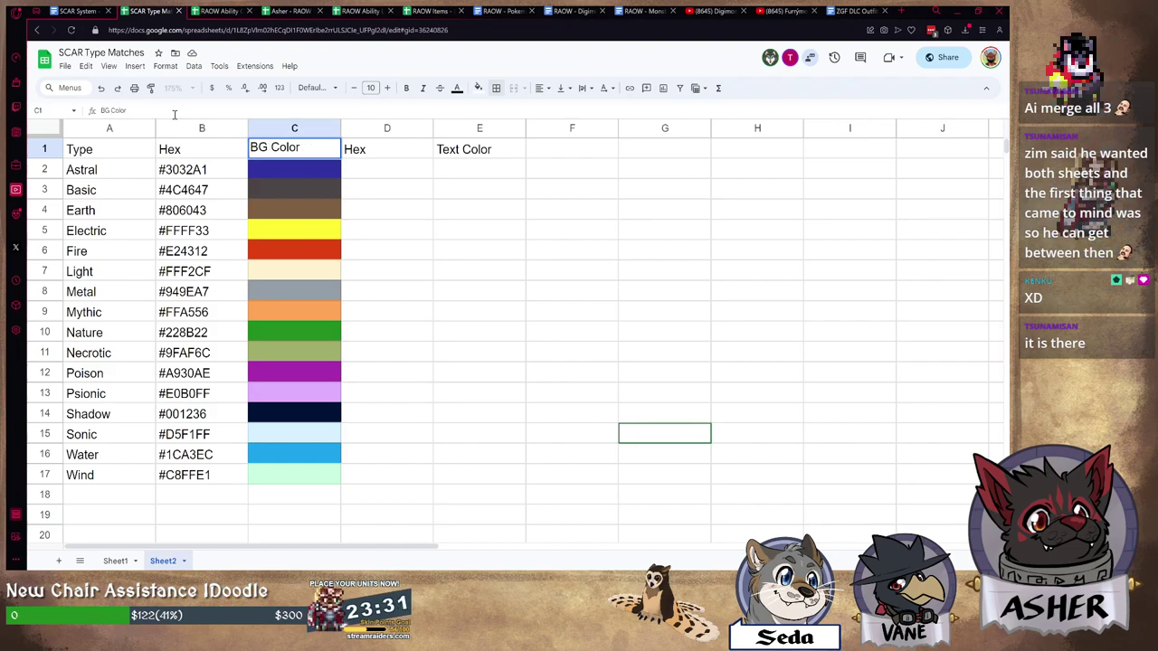
pyautogui.click(446, 292)
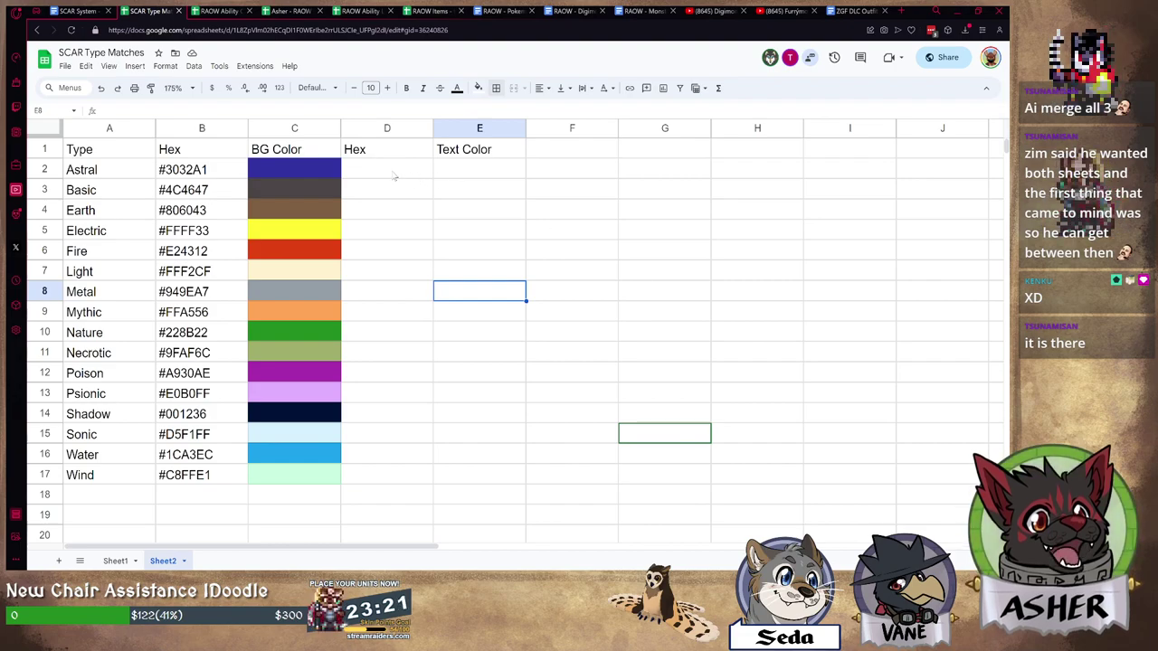
pyautogui.moveTo(394, 175); pyautogui.dragTo(446, 478)
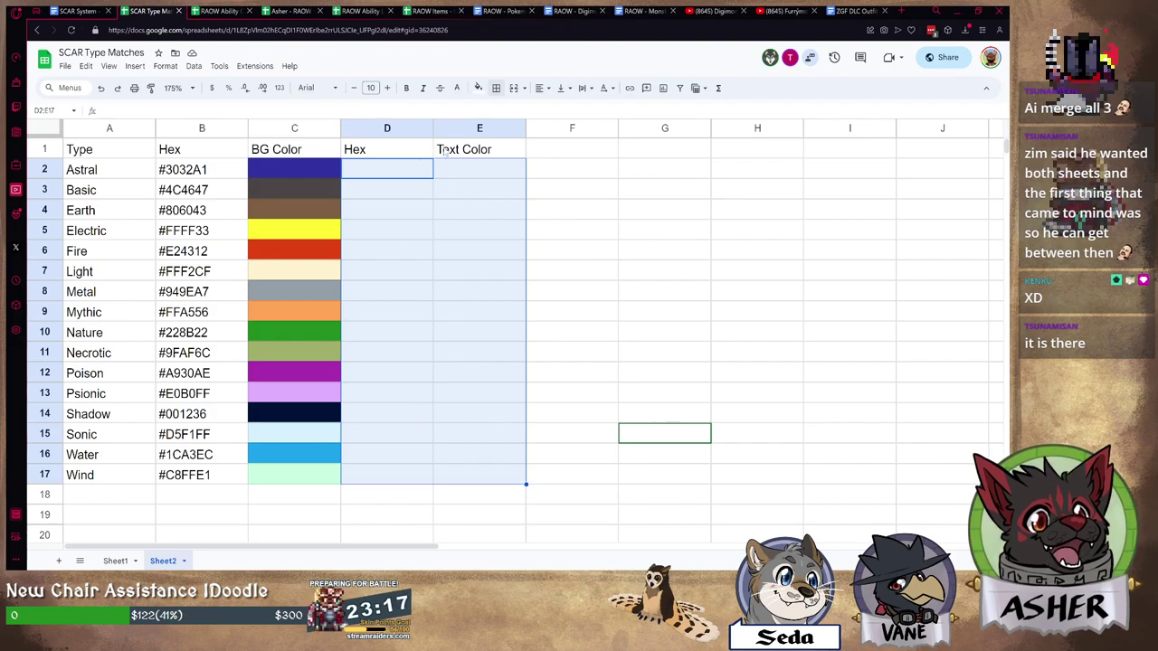
pyautogui.click(470, 170)
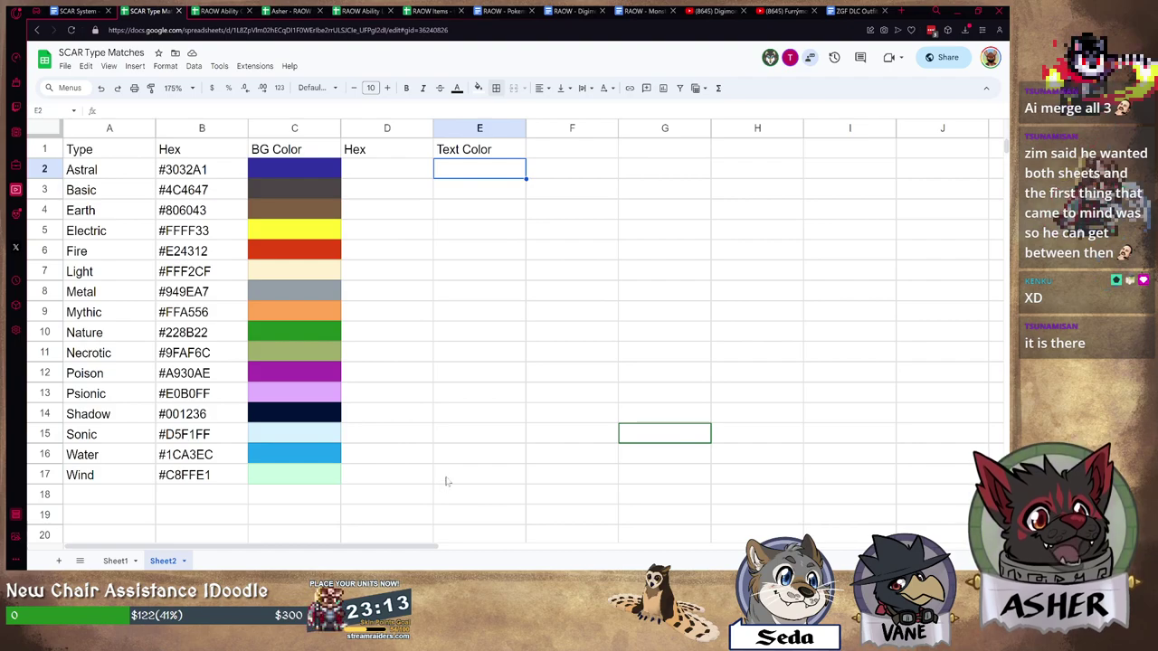
pyautogui.moveTo(466, 478); pyautogui.dragTo(466, 435)
pyautogui.moveTo(412, 396); pyautogui.dragTo(384, 170)
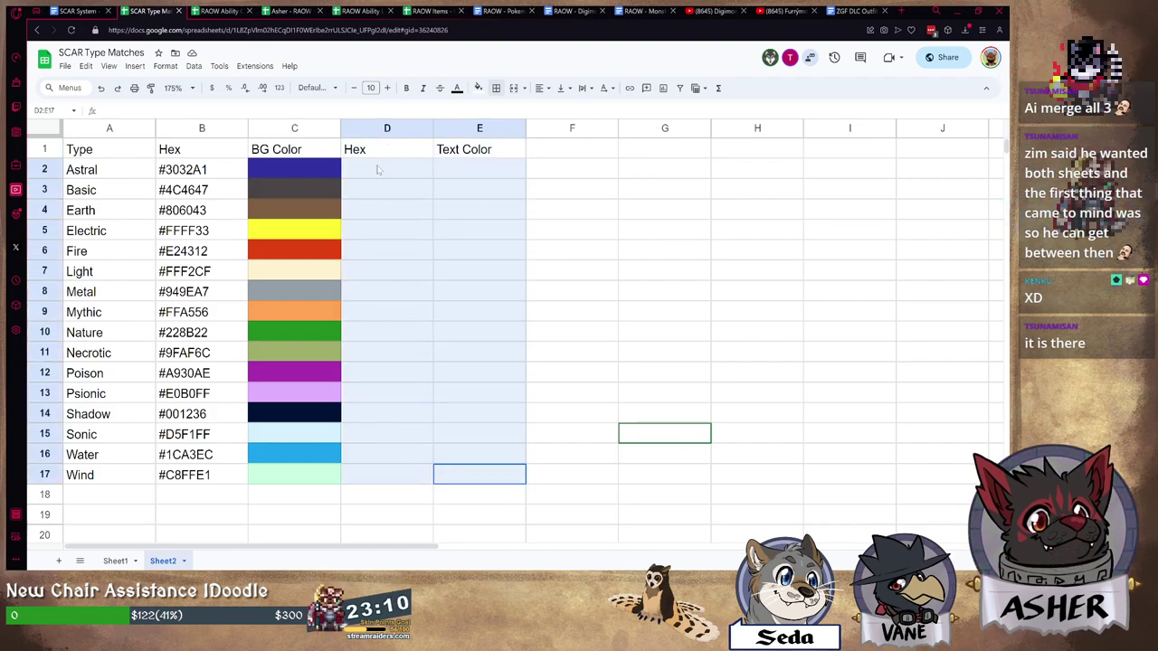
pyautogui.click(576, 297)
pyautogui.click(465, 157)
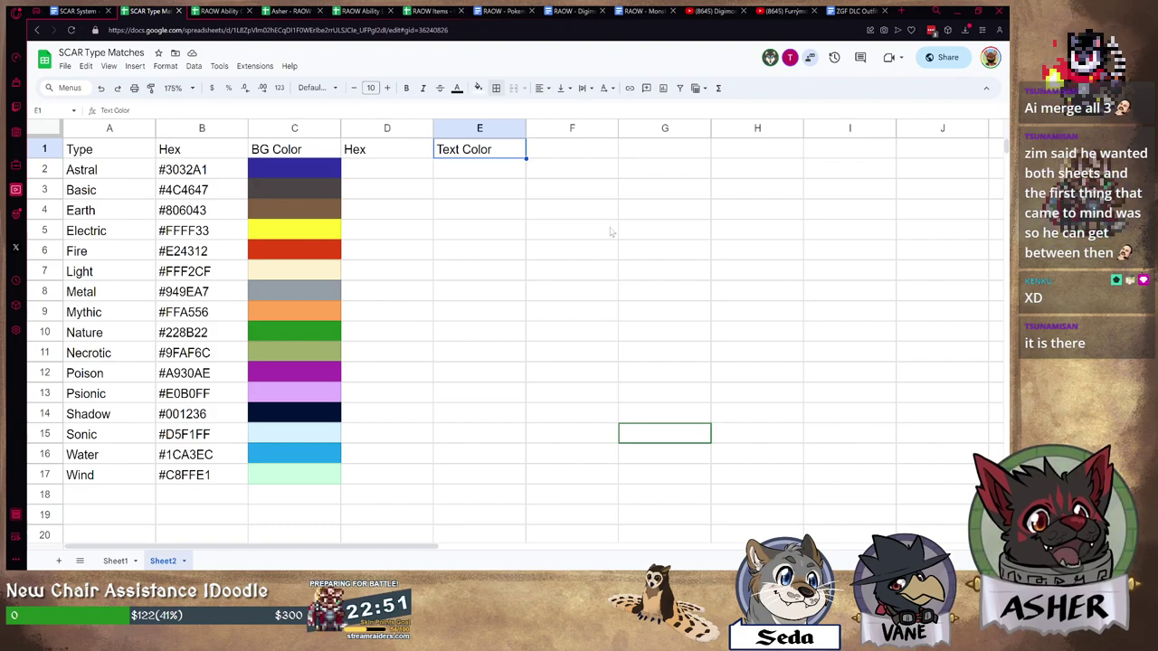
pyautogui.click(453, 233)
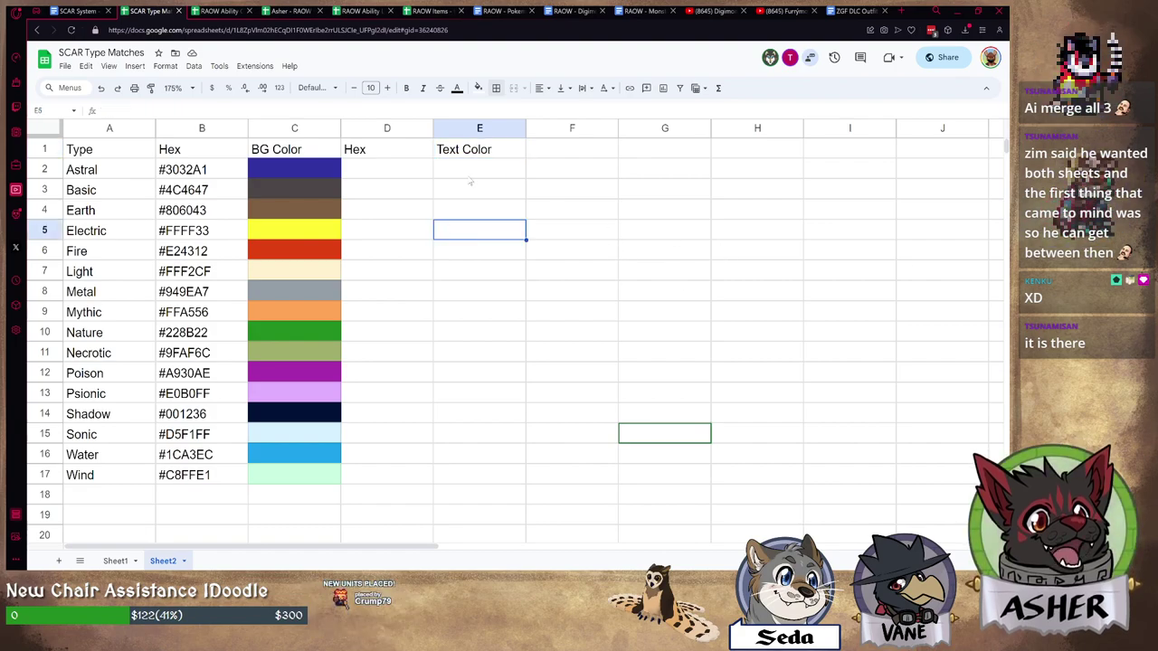
pyautogui.moveTo(469, 174); pyautogui.dragTo(463, 476)
pyautogui.click(572, 354)
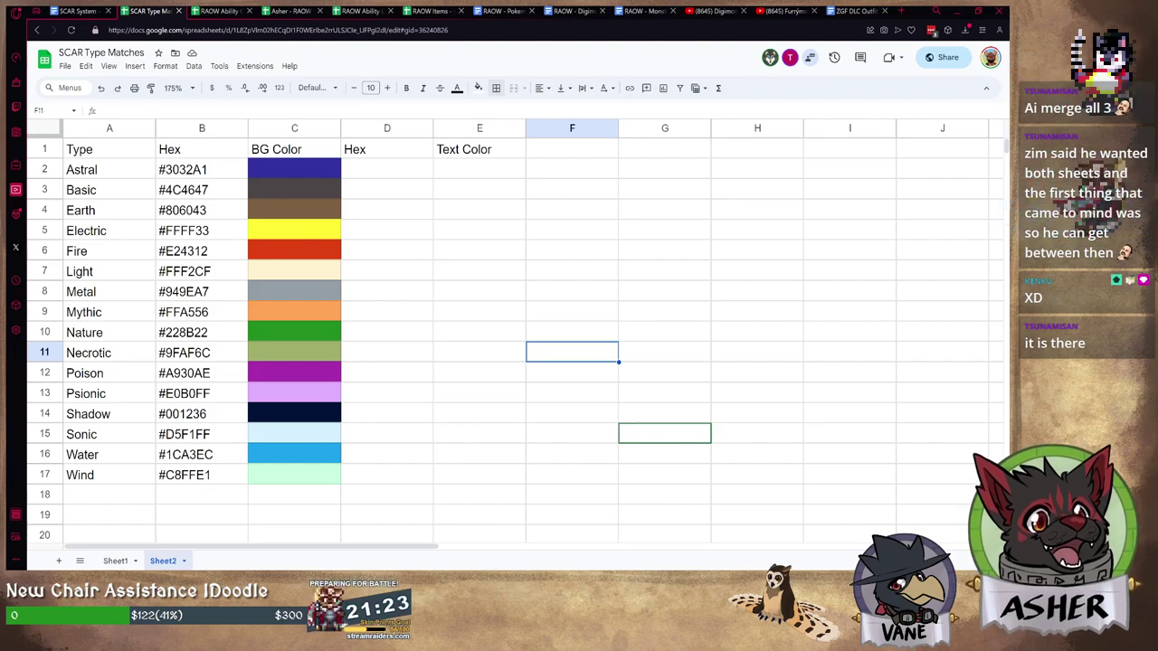
# Switch to the SCAR System document and add an empty Subtitle-styled line after the Rounding Rules paragraph in The Basics section.
pyautogui.click(80, 10)
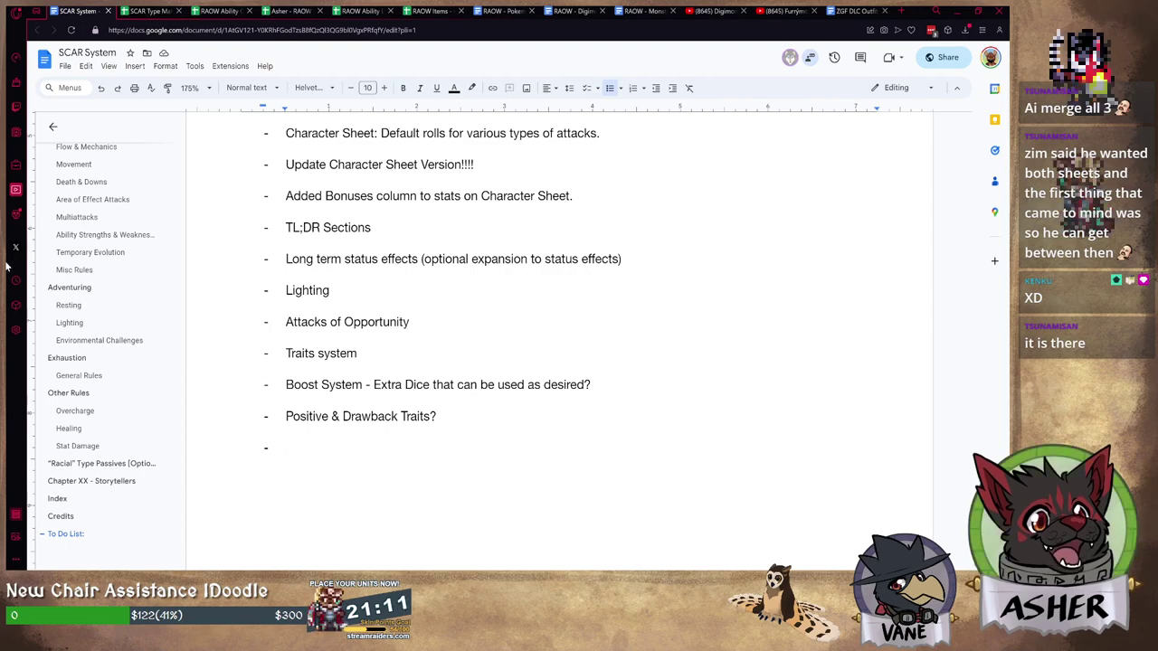
pyautogui.scroll(6, 92, 362)
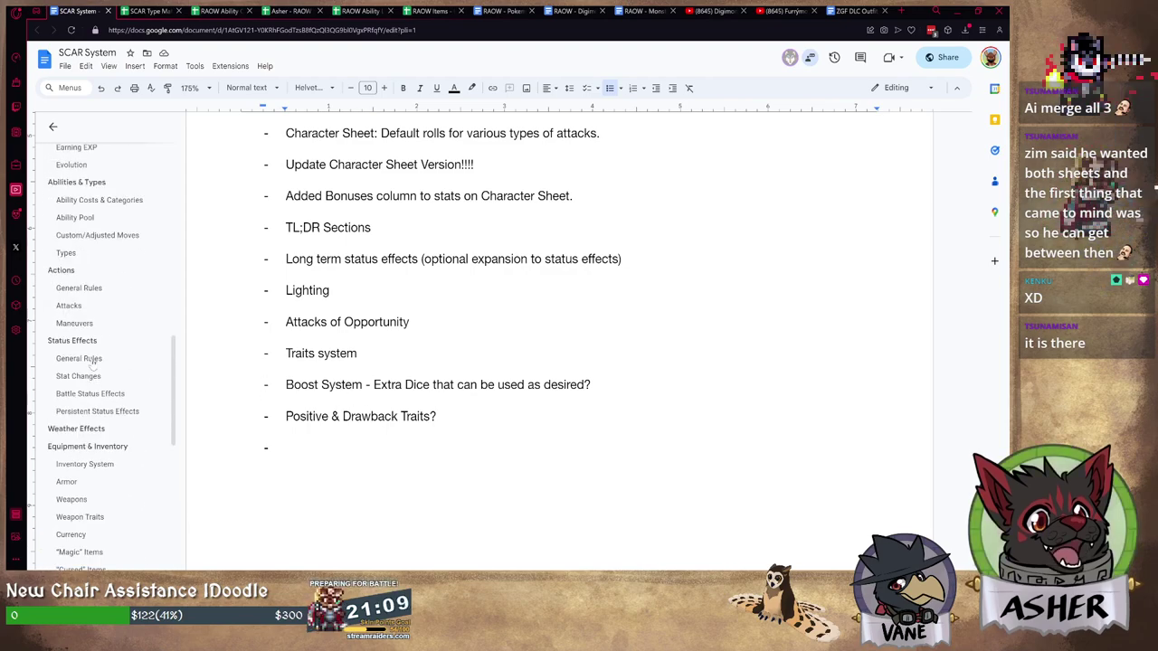
pyautogui.scroll(8, 93, 362)
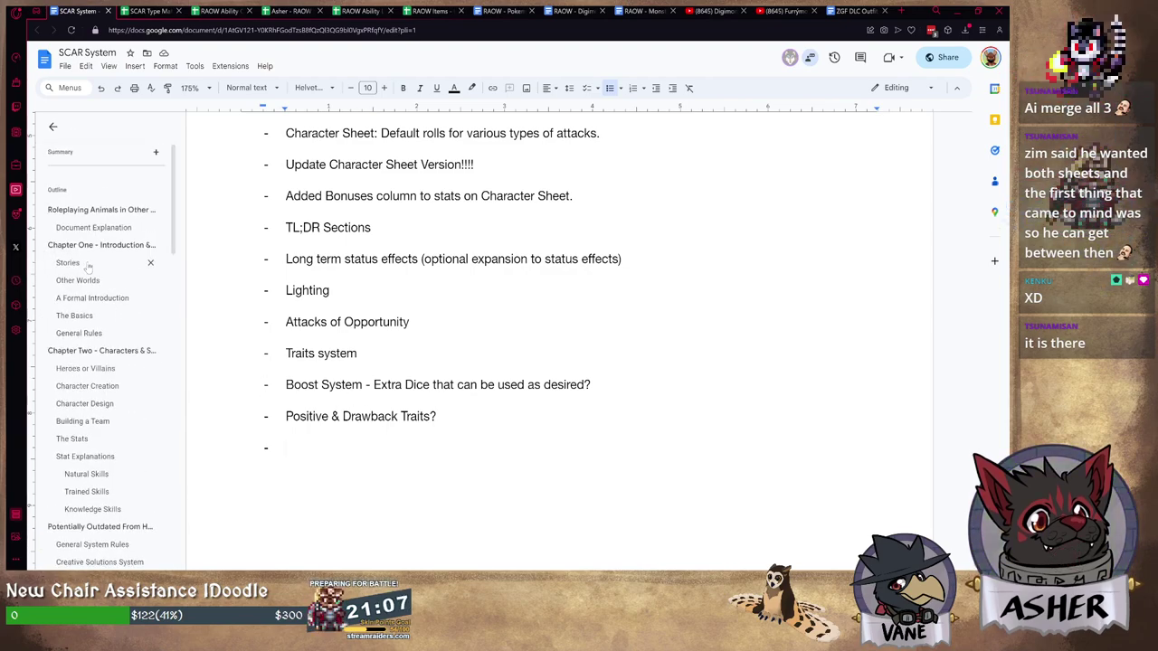
pyautogui.click(76, 316)
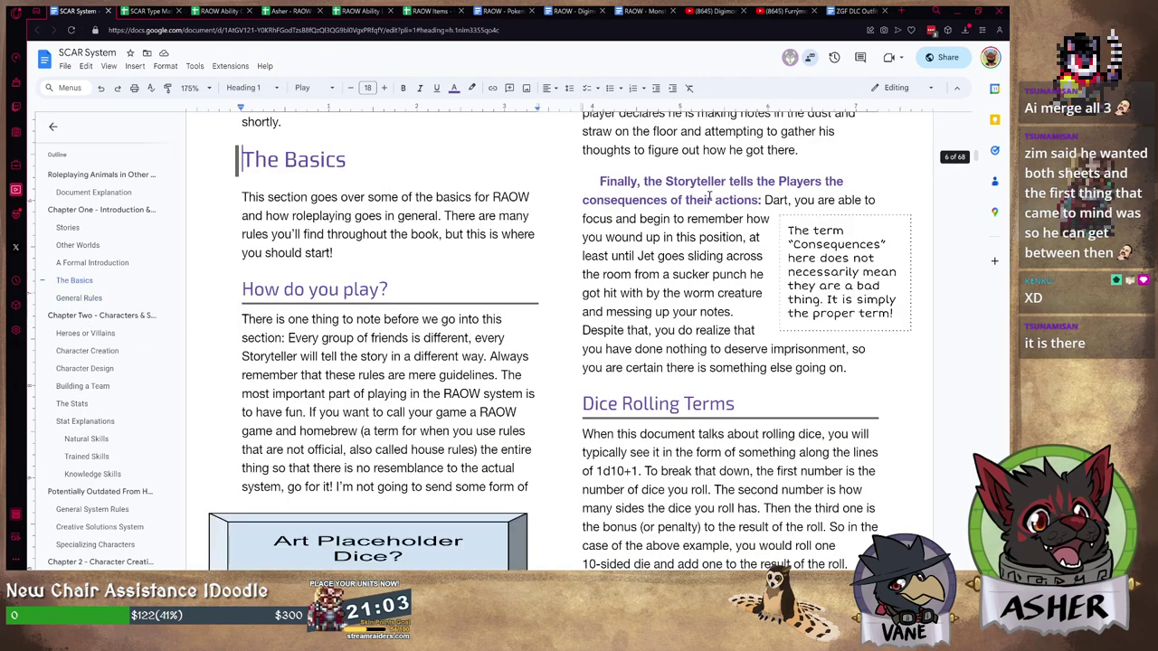
pyautogui.scroll(-15, 505, 319)
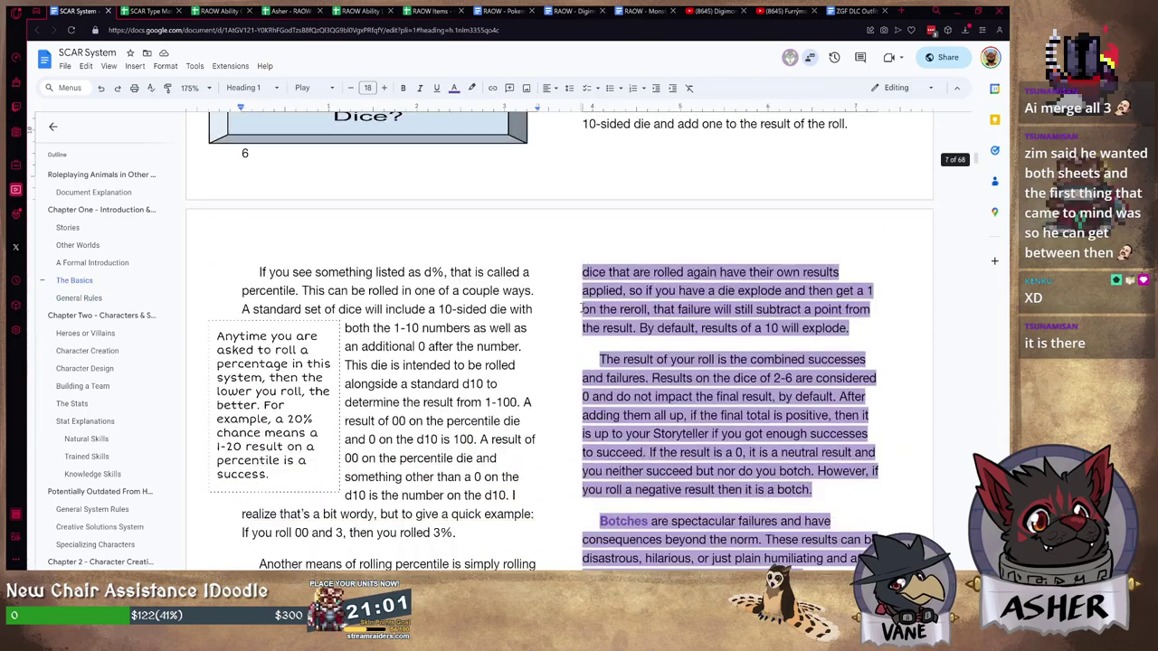
pyautogui.scroll(-10, 563, 292)
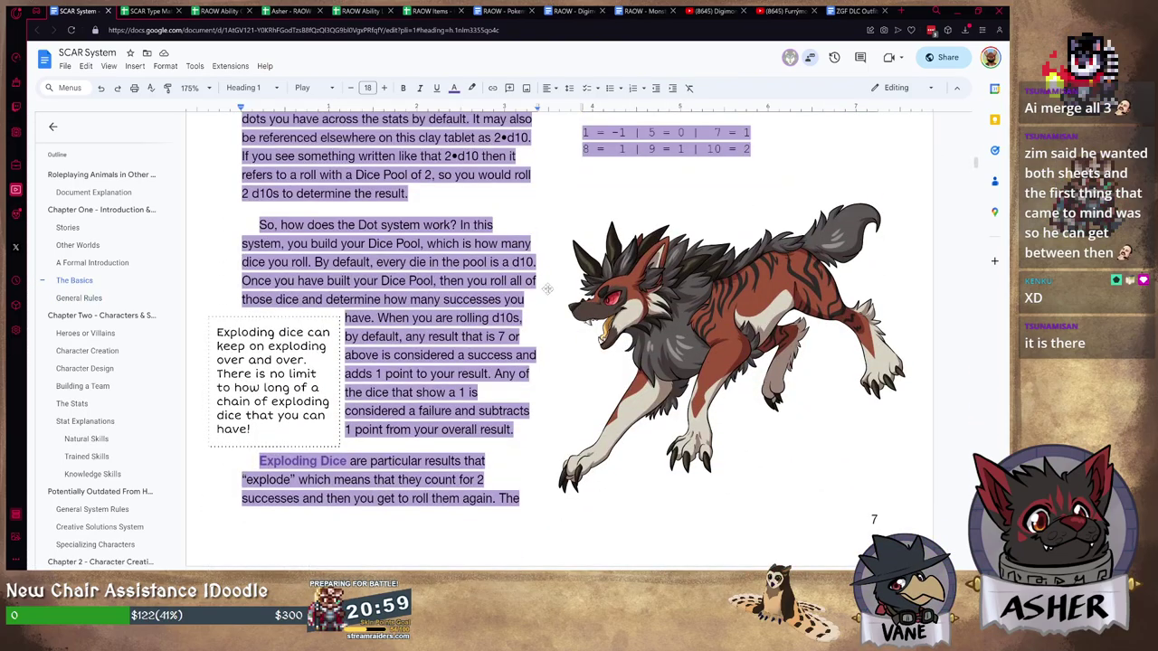
pyautogui.scroll(-5, 466, 298)
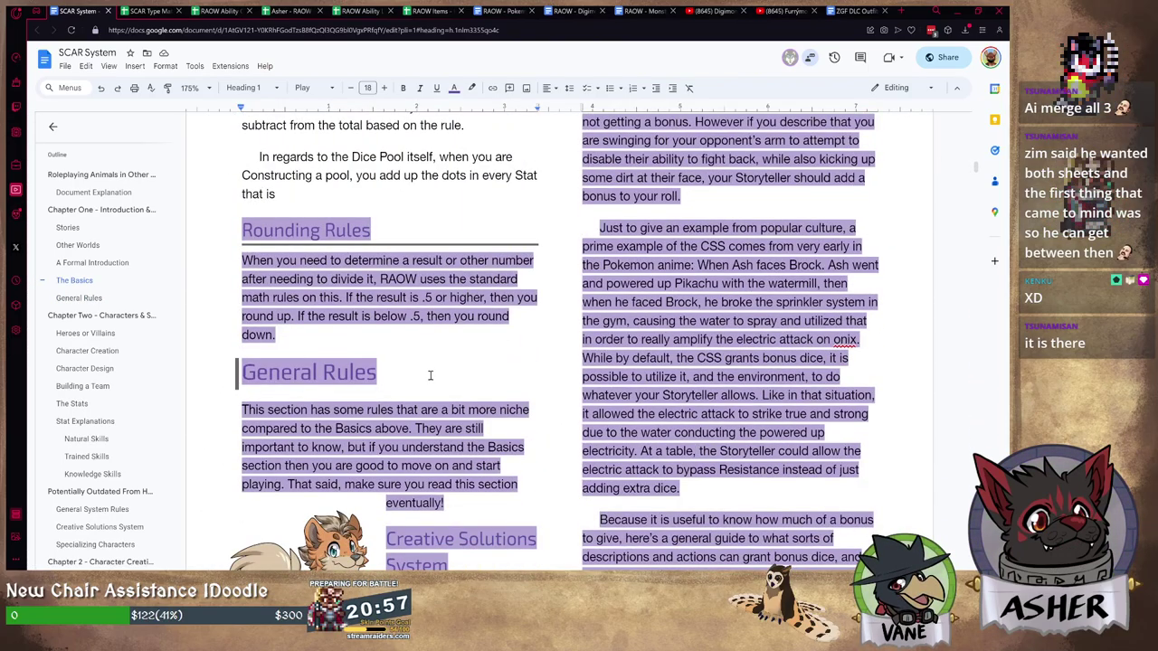
pyautogui.click(379, 334)
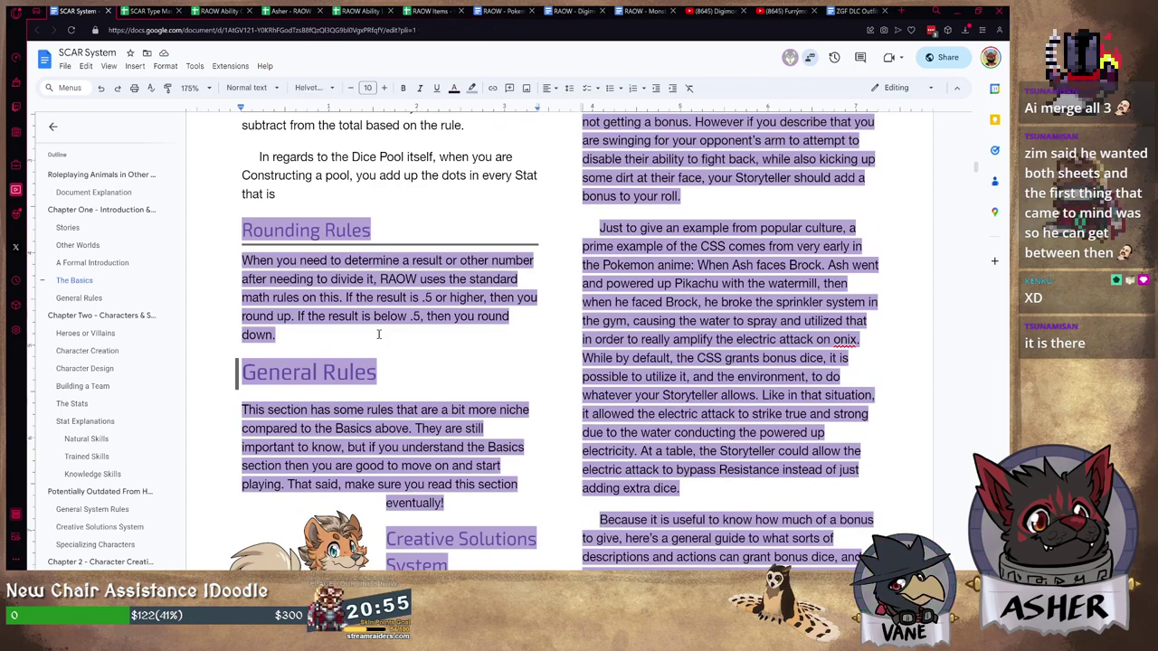
pyautogui.press('Return')
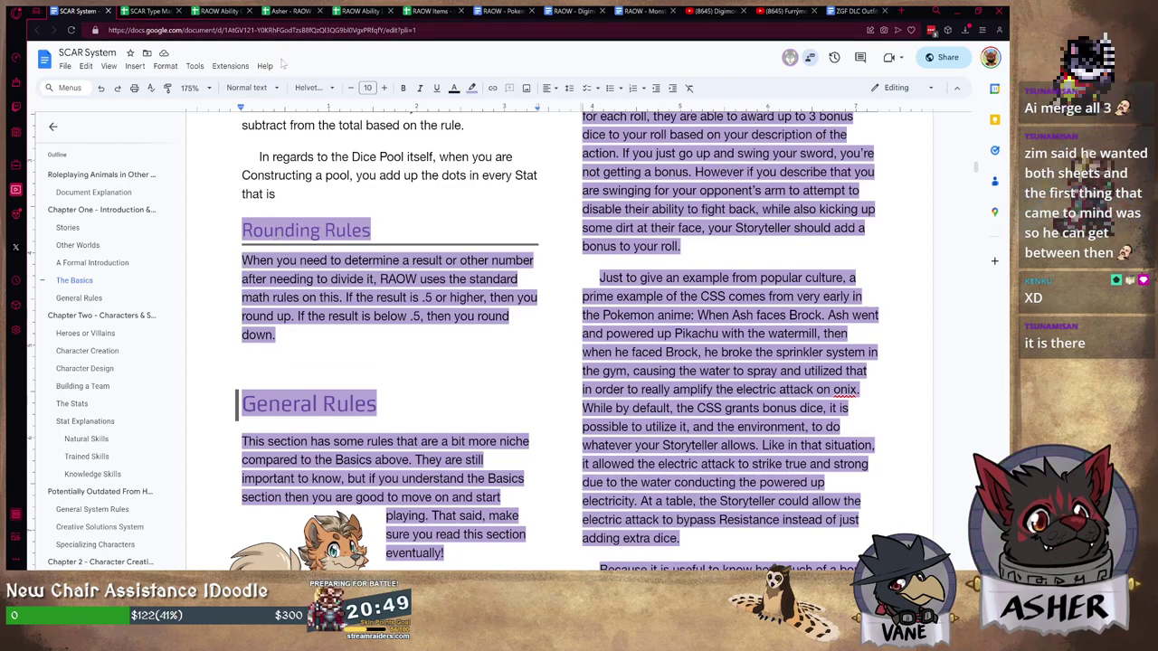
pyautogui.click(263, 89)
pyautogui.click(269, 196)
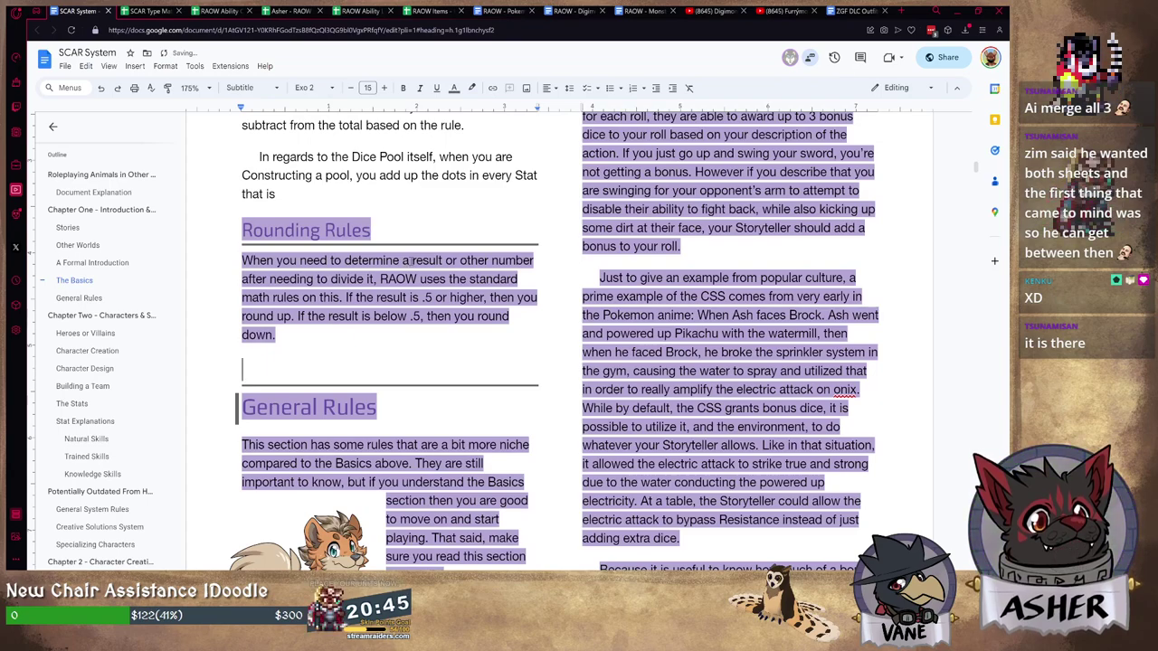
# Enter "Soul Boost System" as the new subheading above General Rules and start a body paragraph below it.
pyautogui.write('Boost')
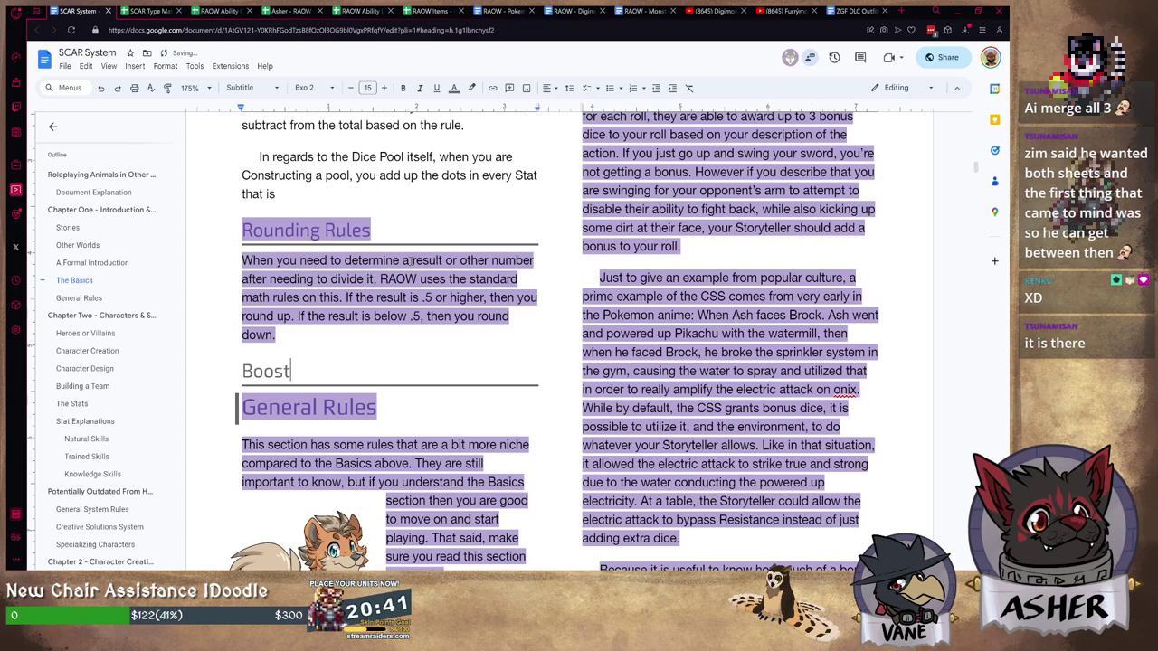
pyautogui.write(' Syst')
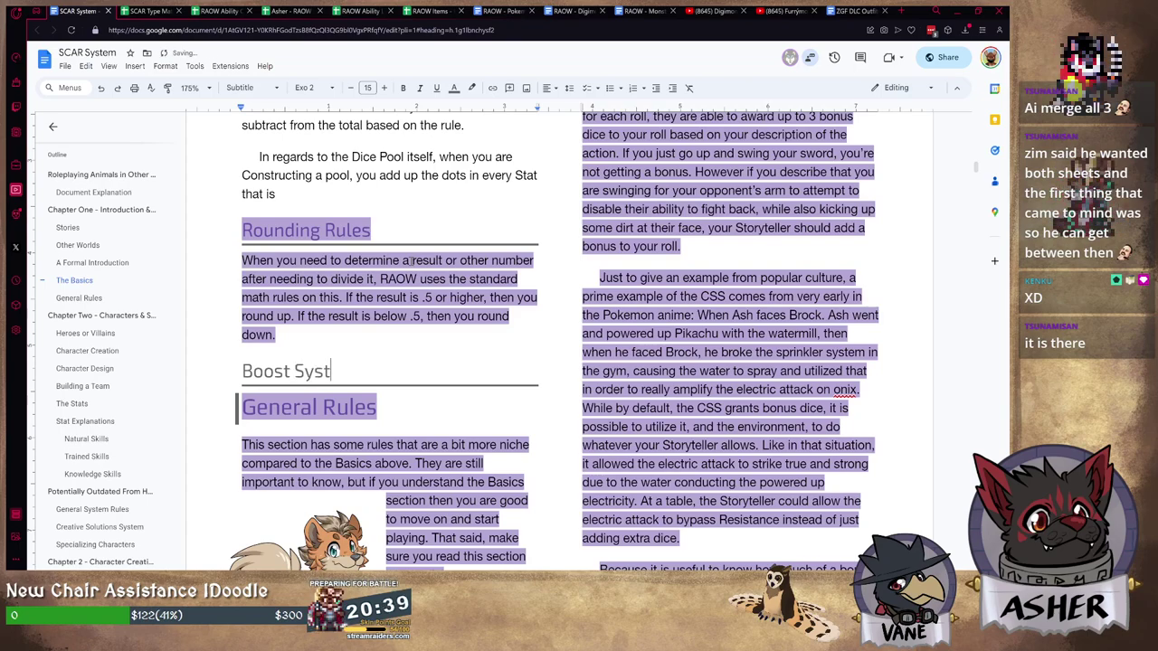
pyautogui.write('em')
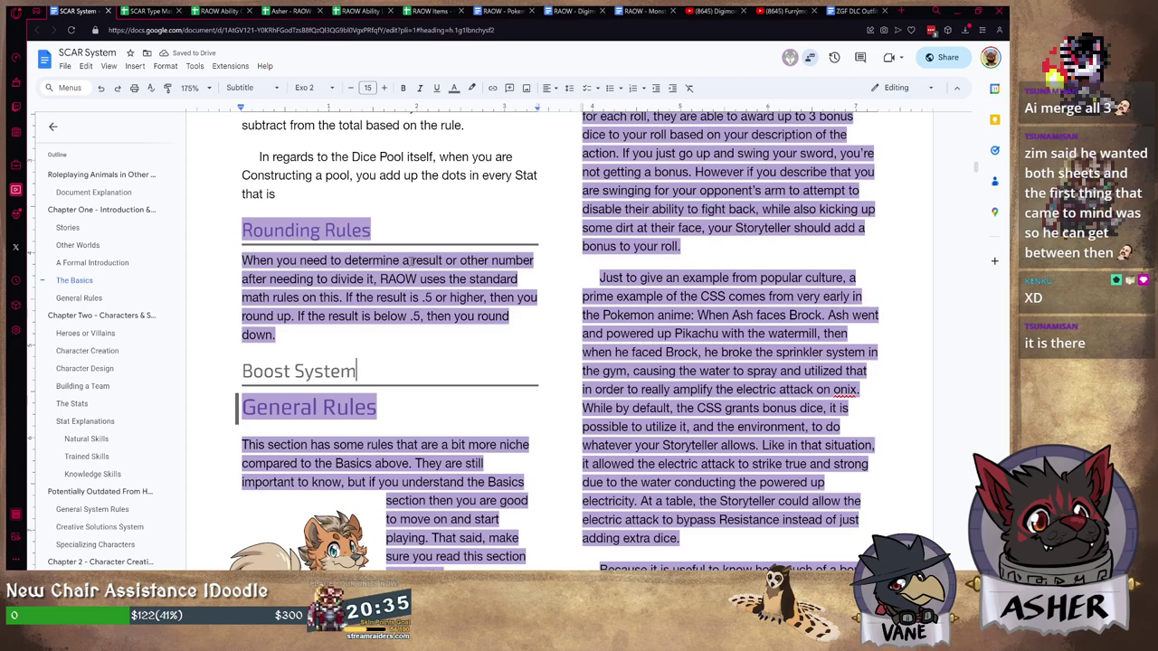
pyautogui.press('Home')
pyautogui.write('Soul')
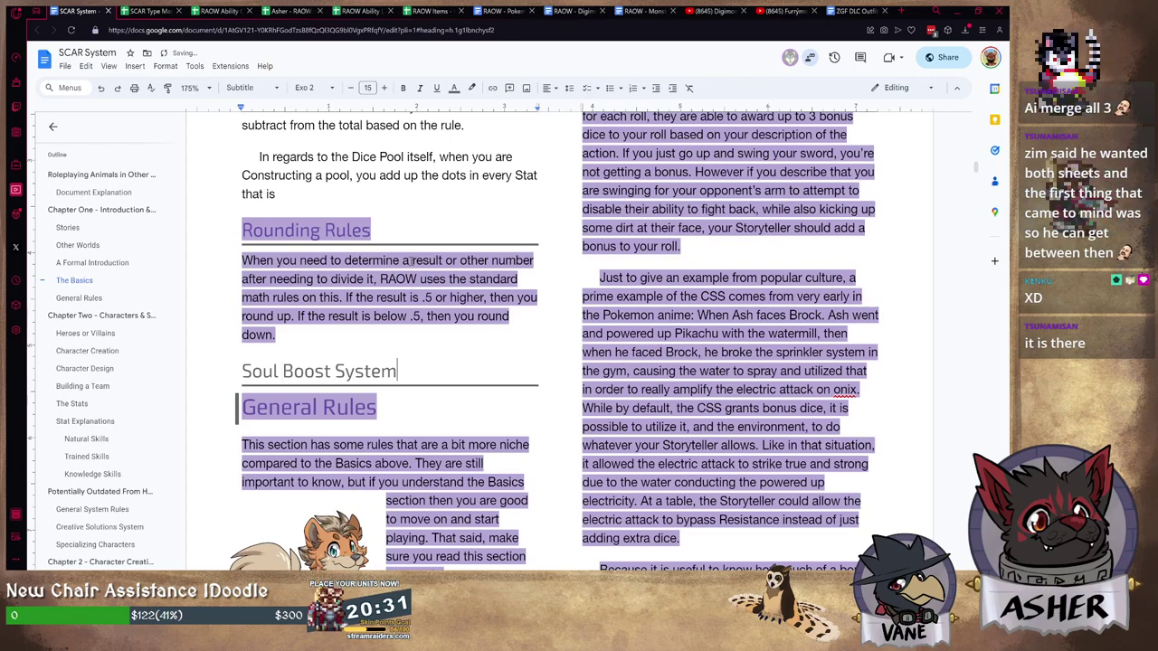
pyautogui.press('Return')
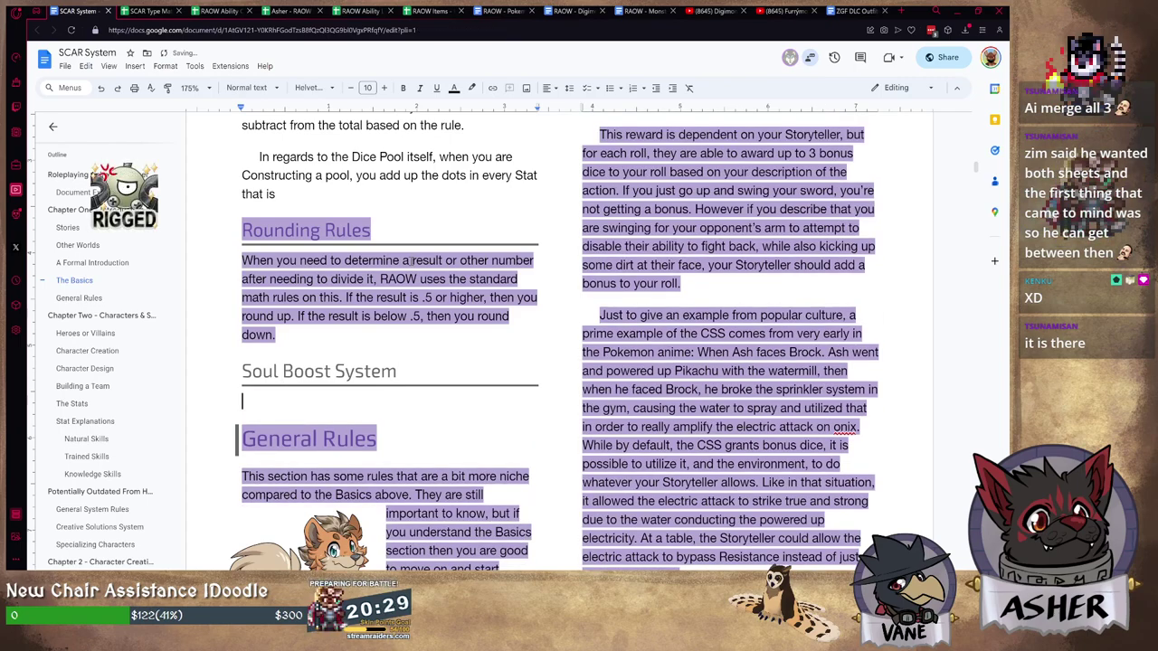